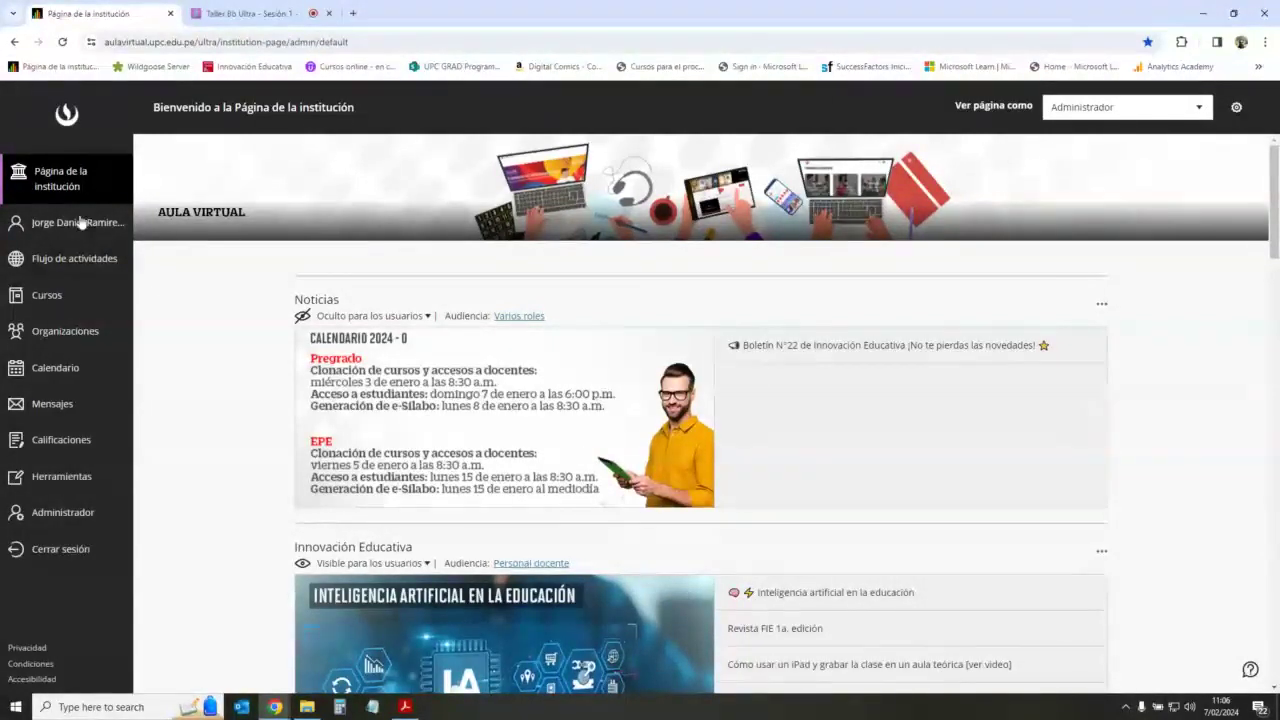
# Step: View the activity stream, and compare the current courses page with the organizations page
pyautogui.click(75, 259)
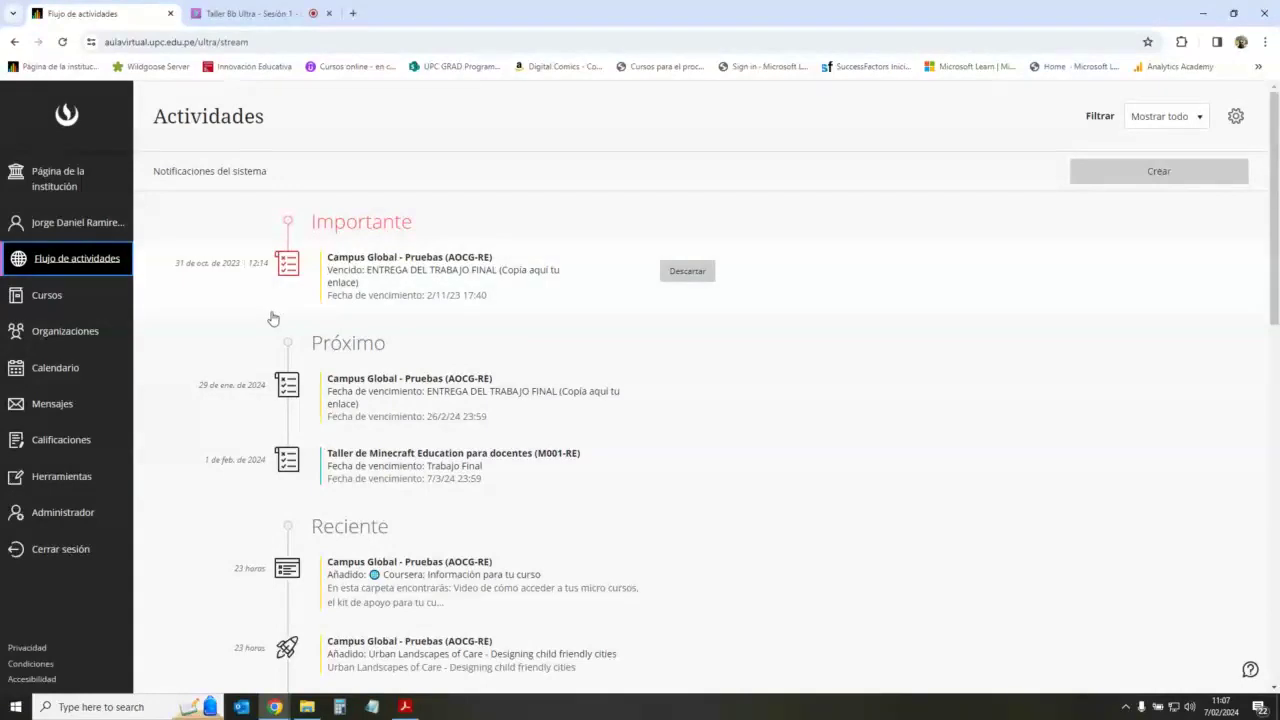
pyautogui.click(47, 295)
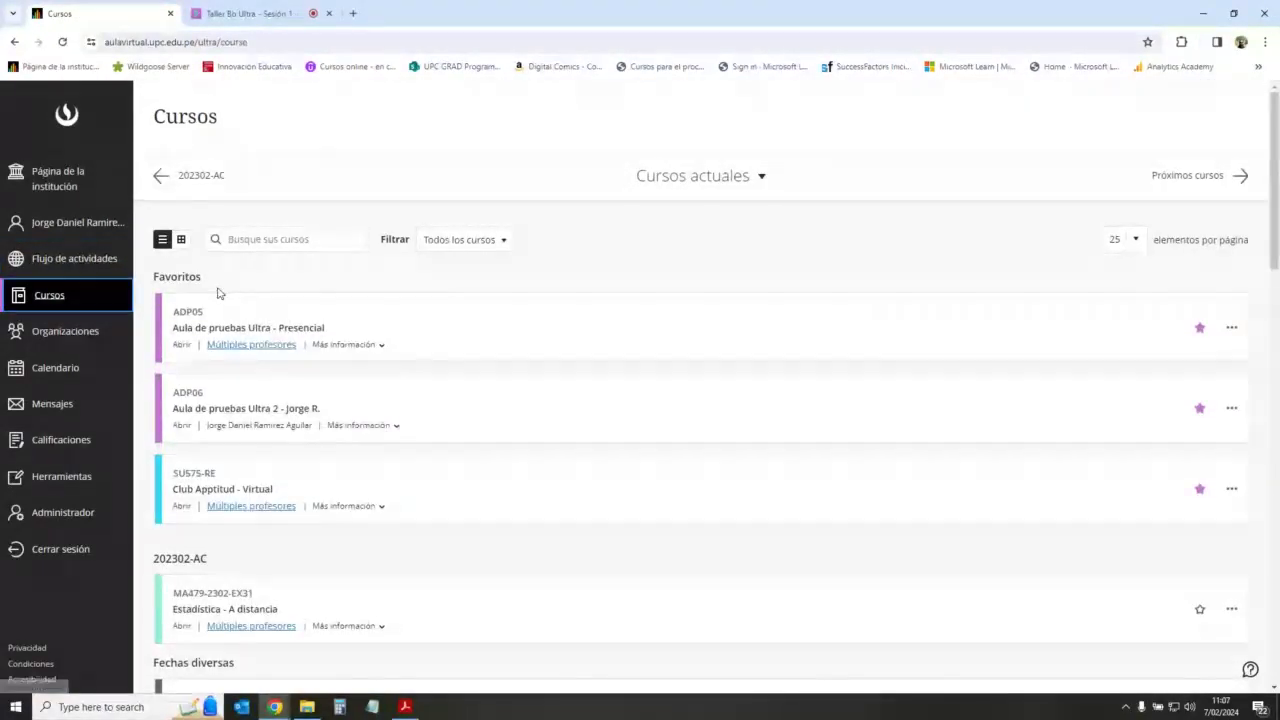
pyautogui.click(62, 331)
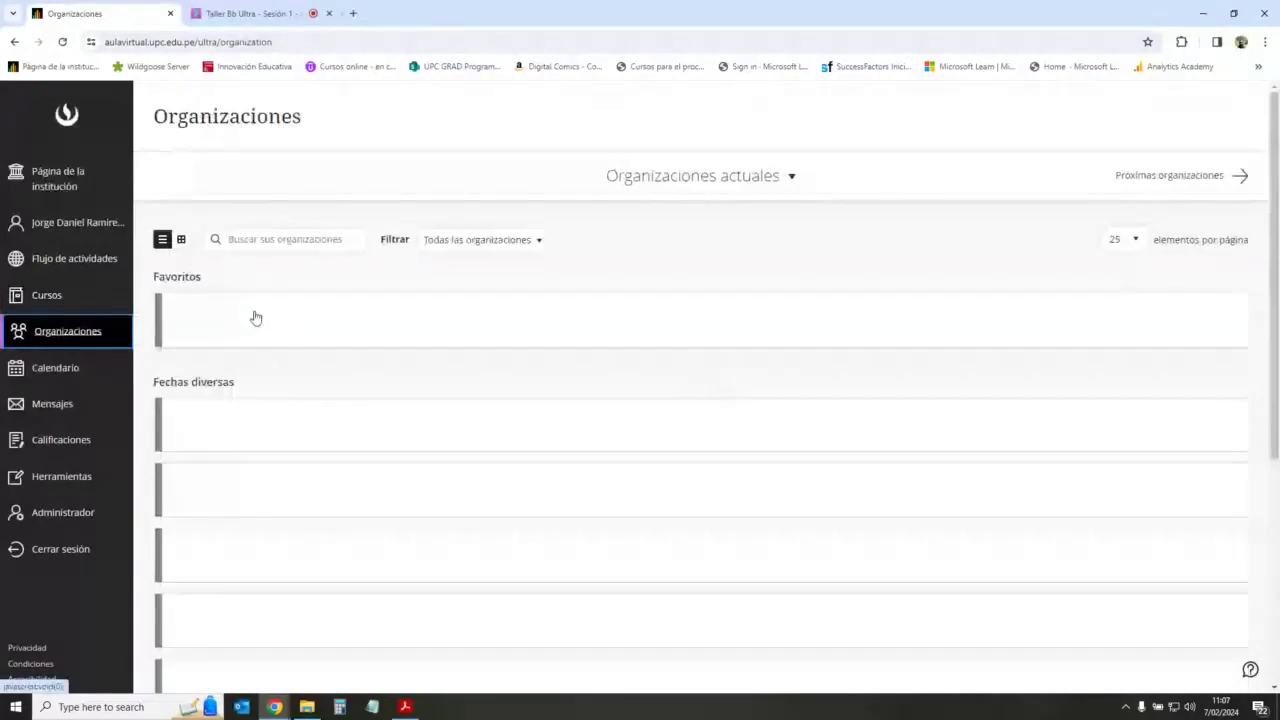
pyautogui.click(64, 296)
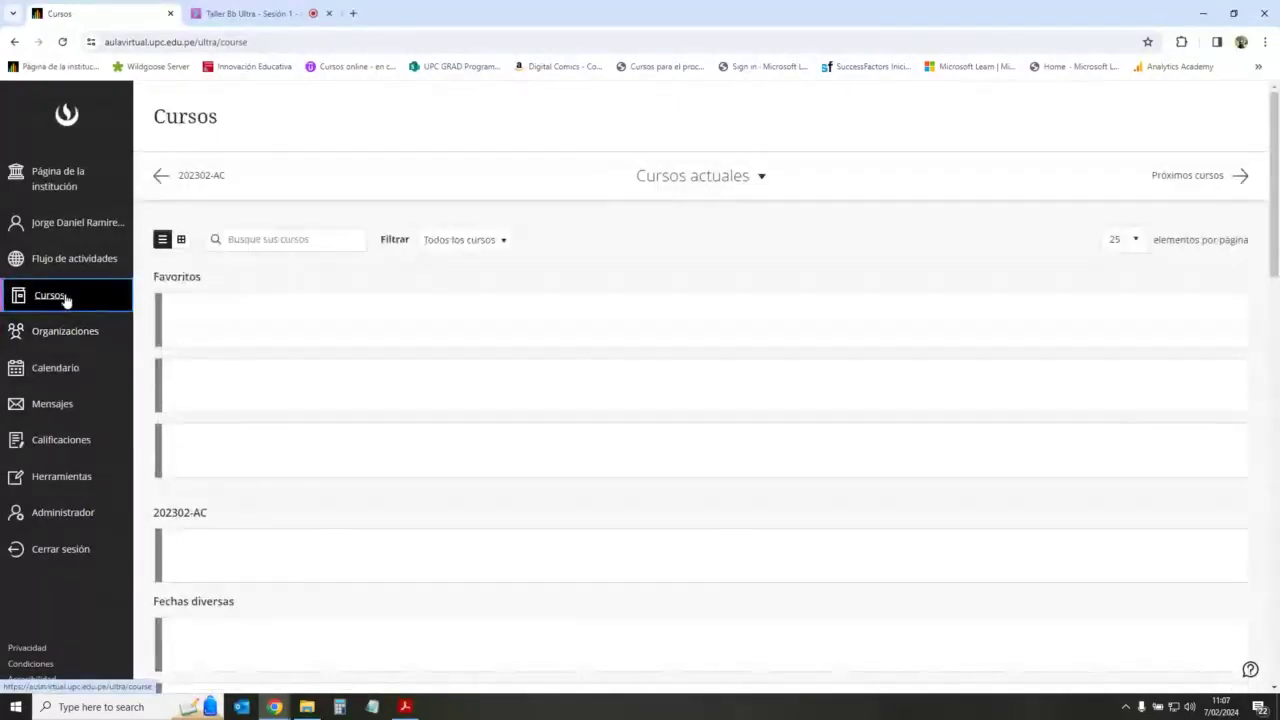
pyautogui.click(68, 333)
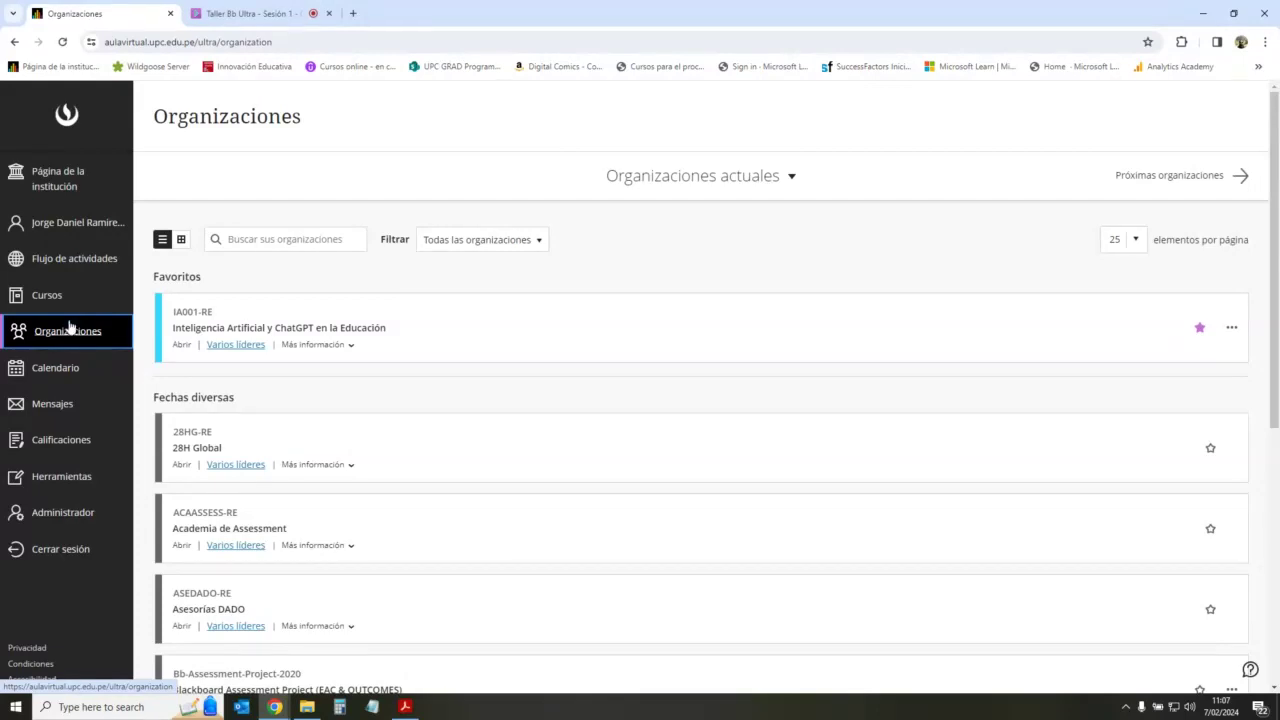
pyautogui.click(76, 297)
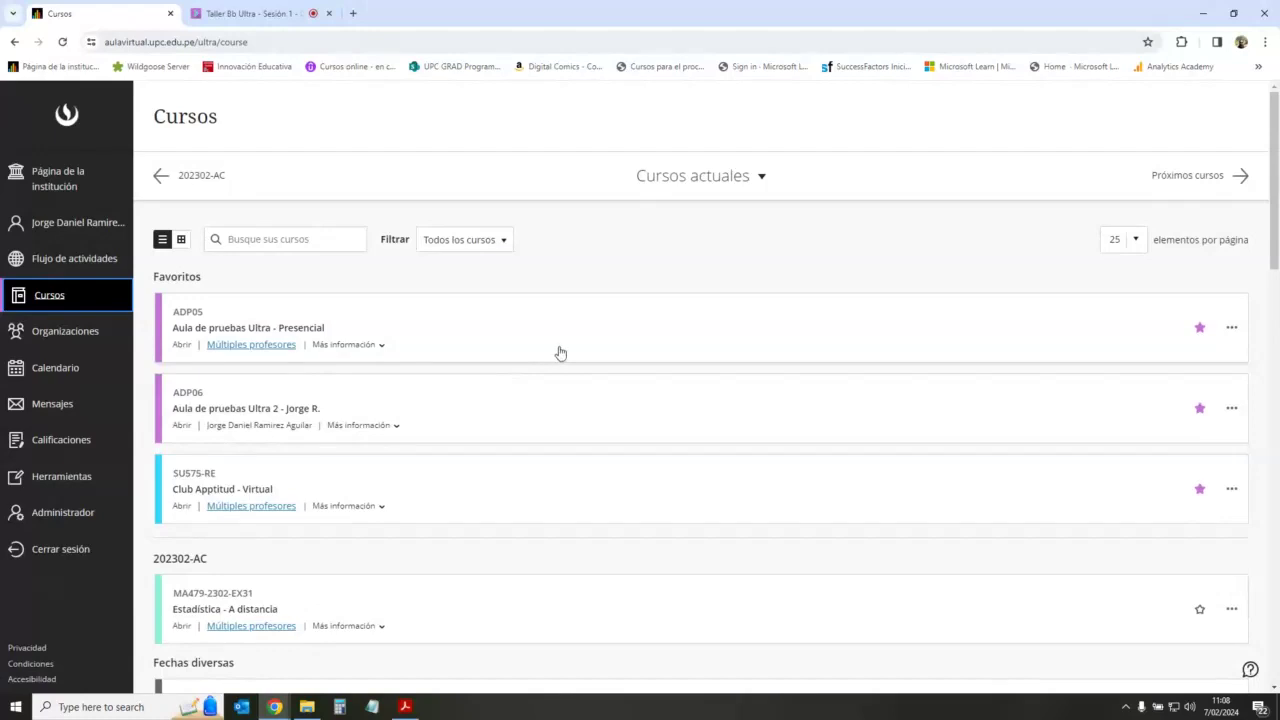
pyautogui.click(70, 333)
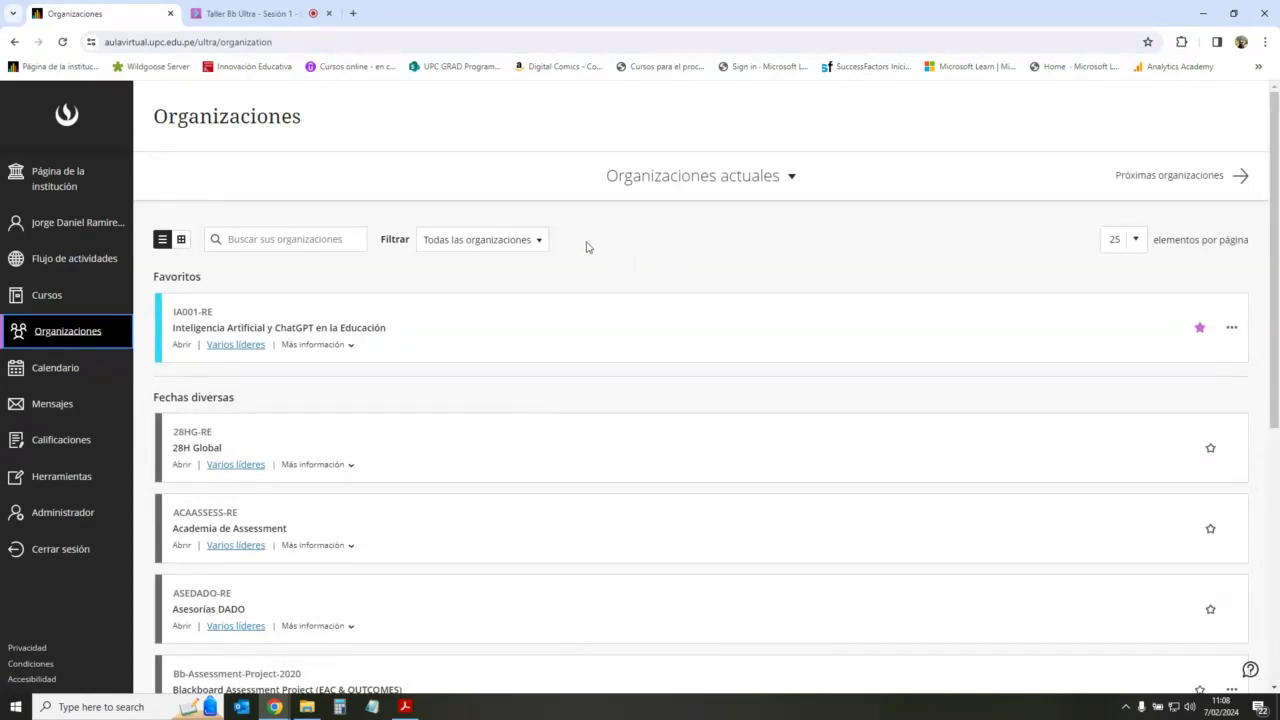
# Step: View the calendar in its monthly layout
pyautogui.click(56, 374)
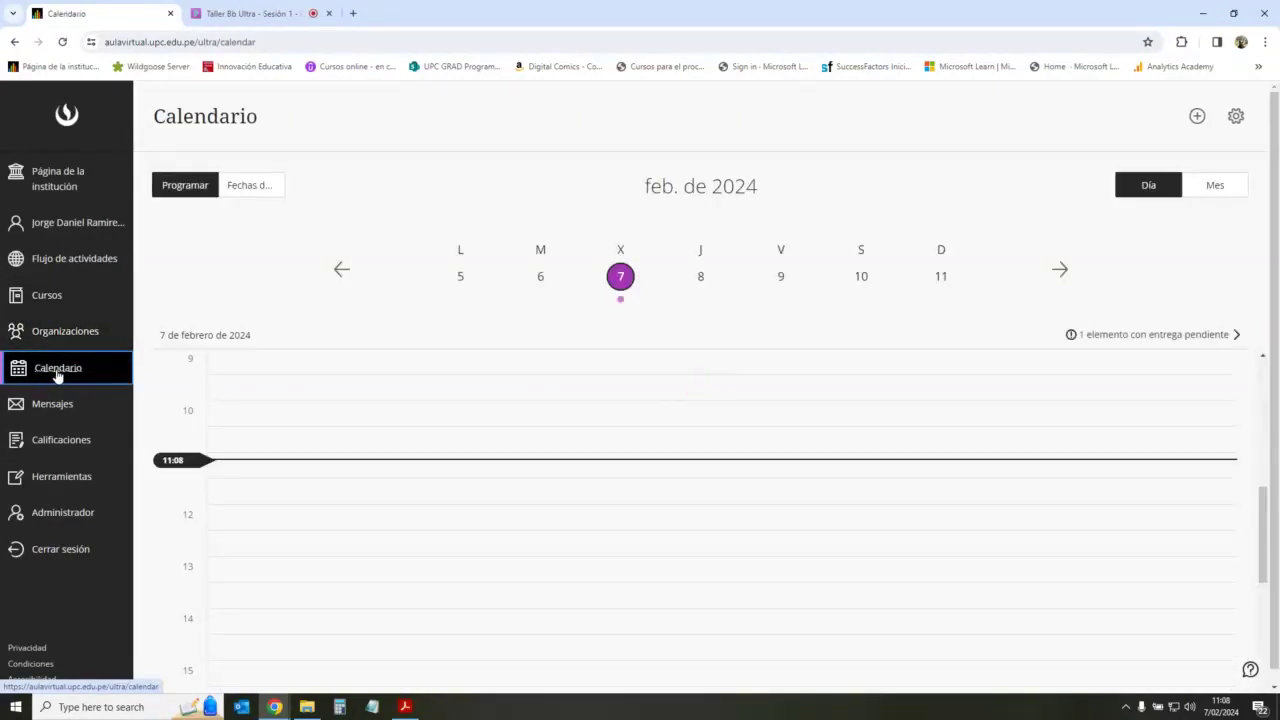
pyautogui.click(1216, 187)
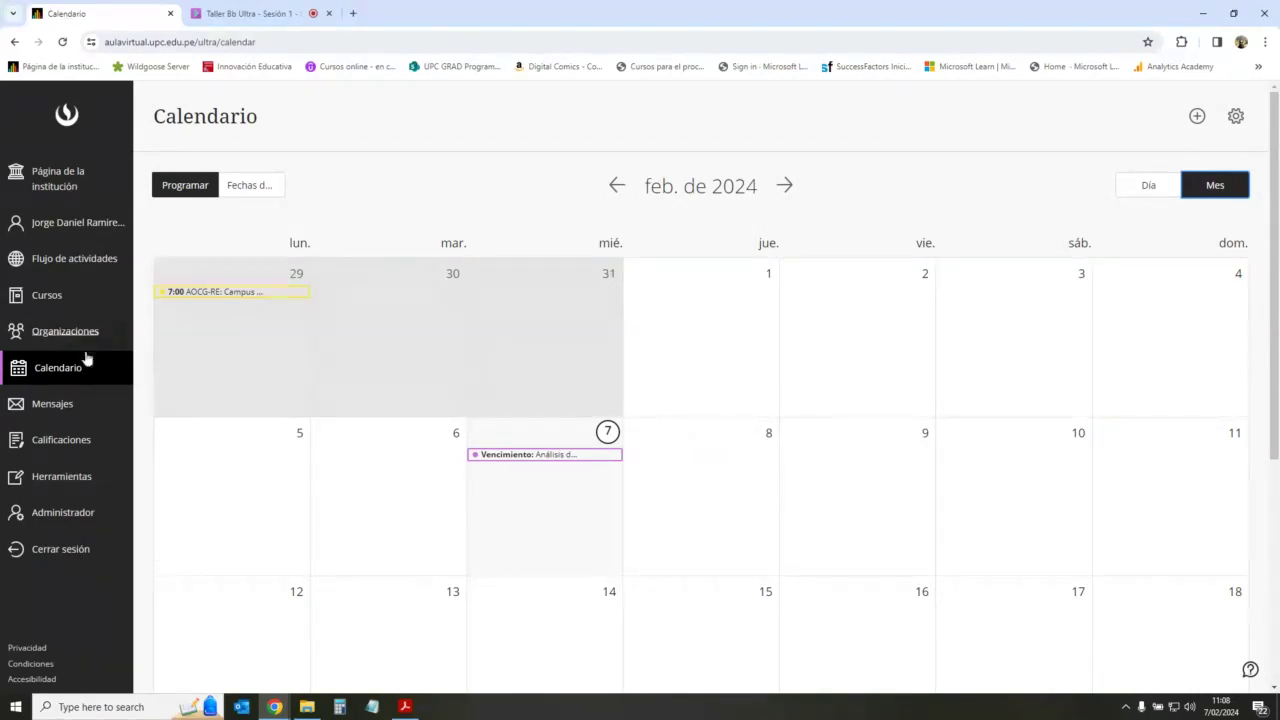
# Step: Look through the courses available on the institution-wide messages page
pyautogui.click(55, 410)
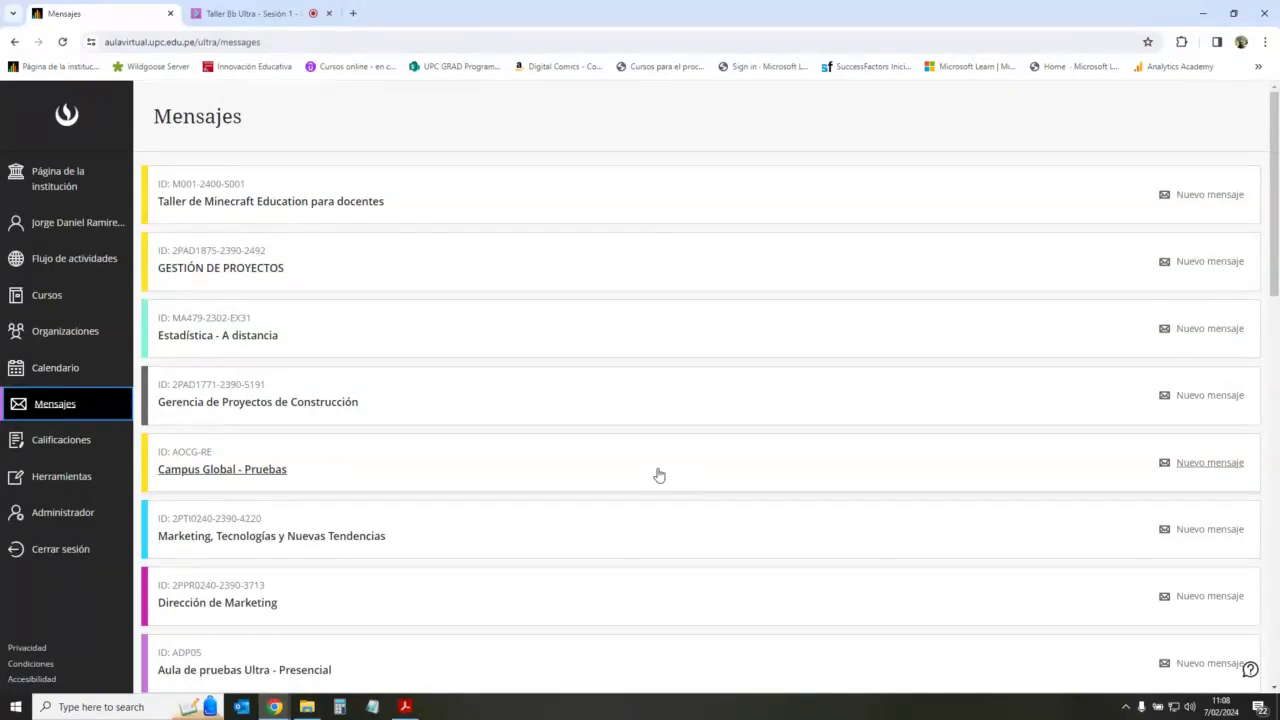
pyautogui.scroll(-3, 426, 314)
pyautogui.scroll(-1, 457, 411)
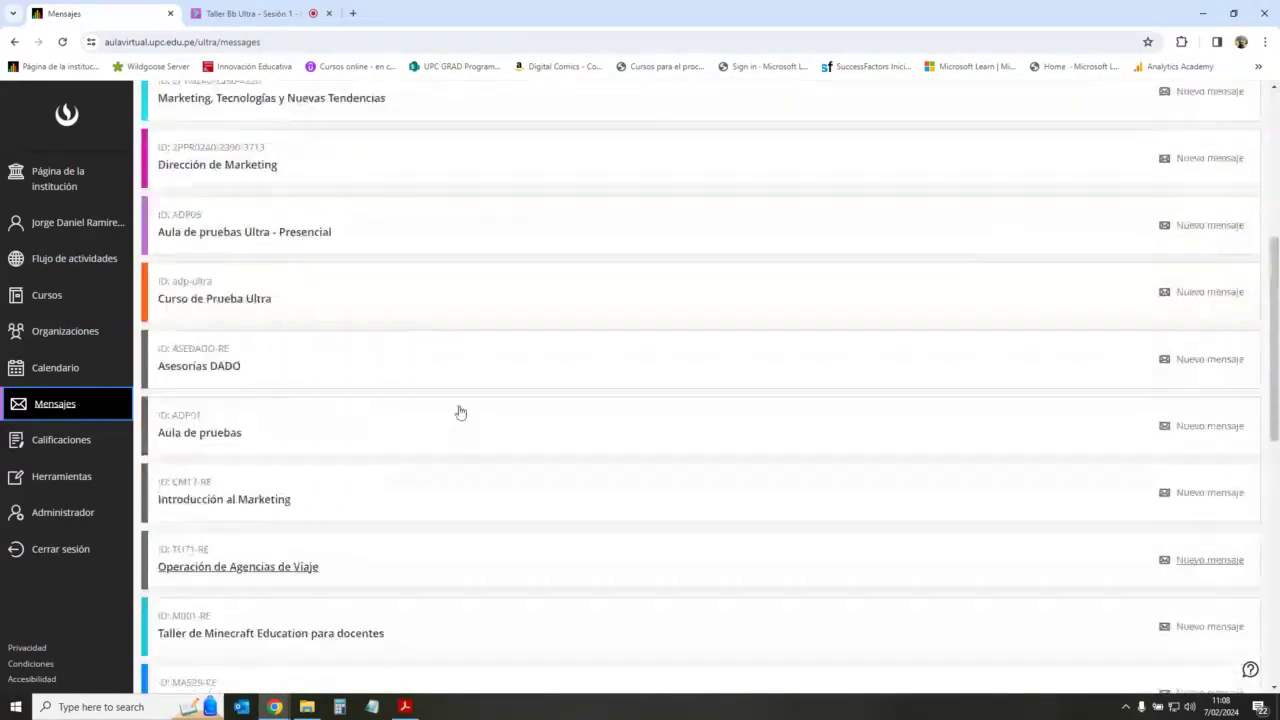
pyautogui.scroll(5, 457, 411)
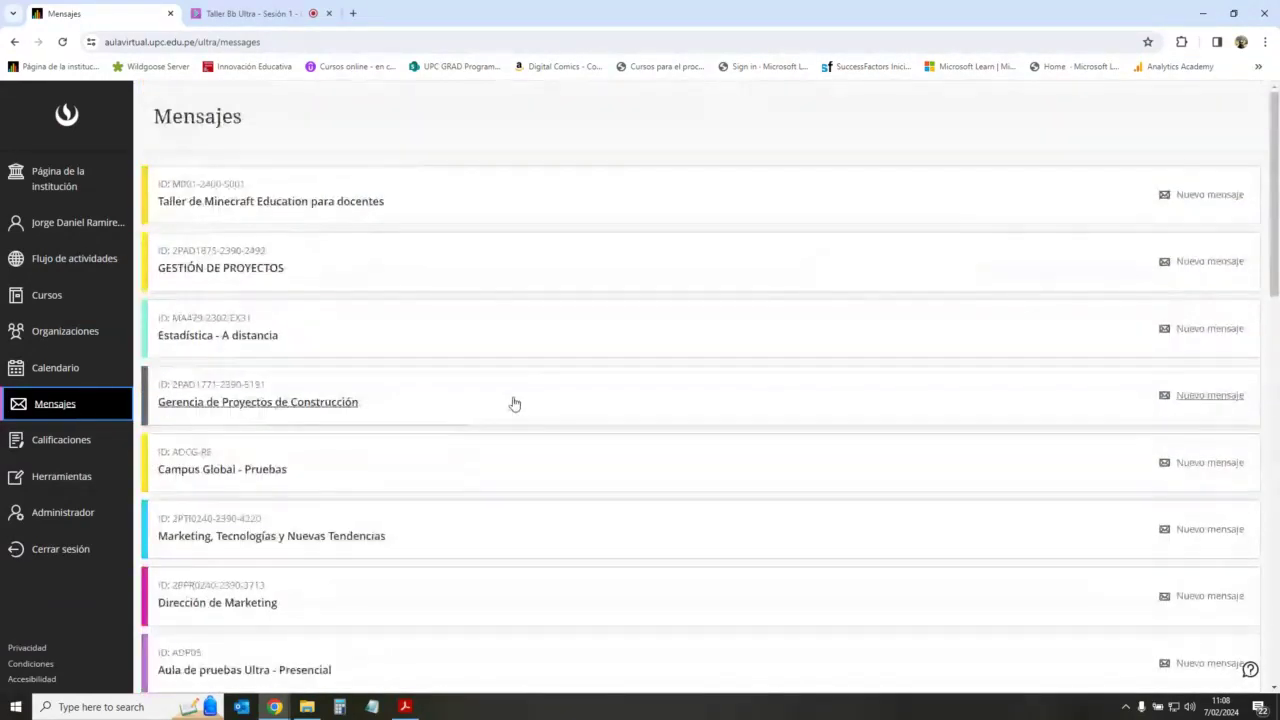
pyautogui.scroll(-3, 514, 403)
pyautogui.scroll(3, 551, 434)
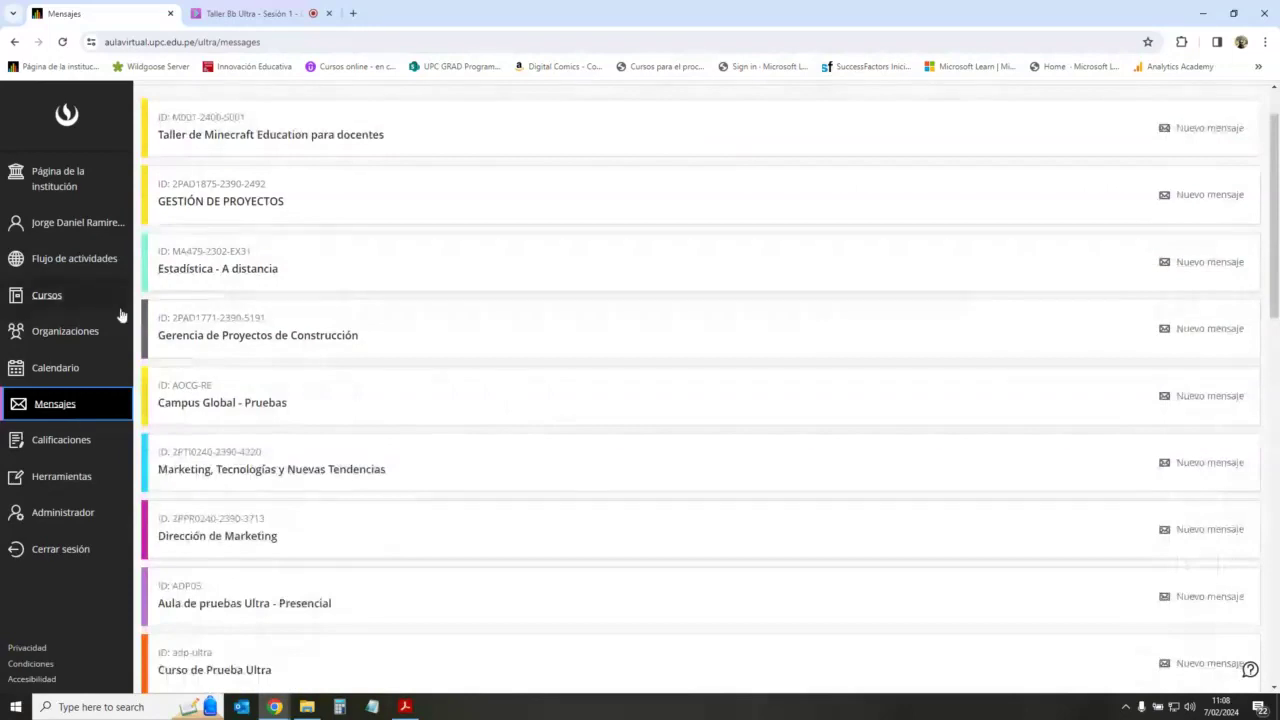
# Step: Review the global grades page for the current courses and organizations
pyautogui.click(62, 443)
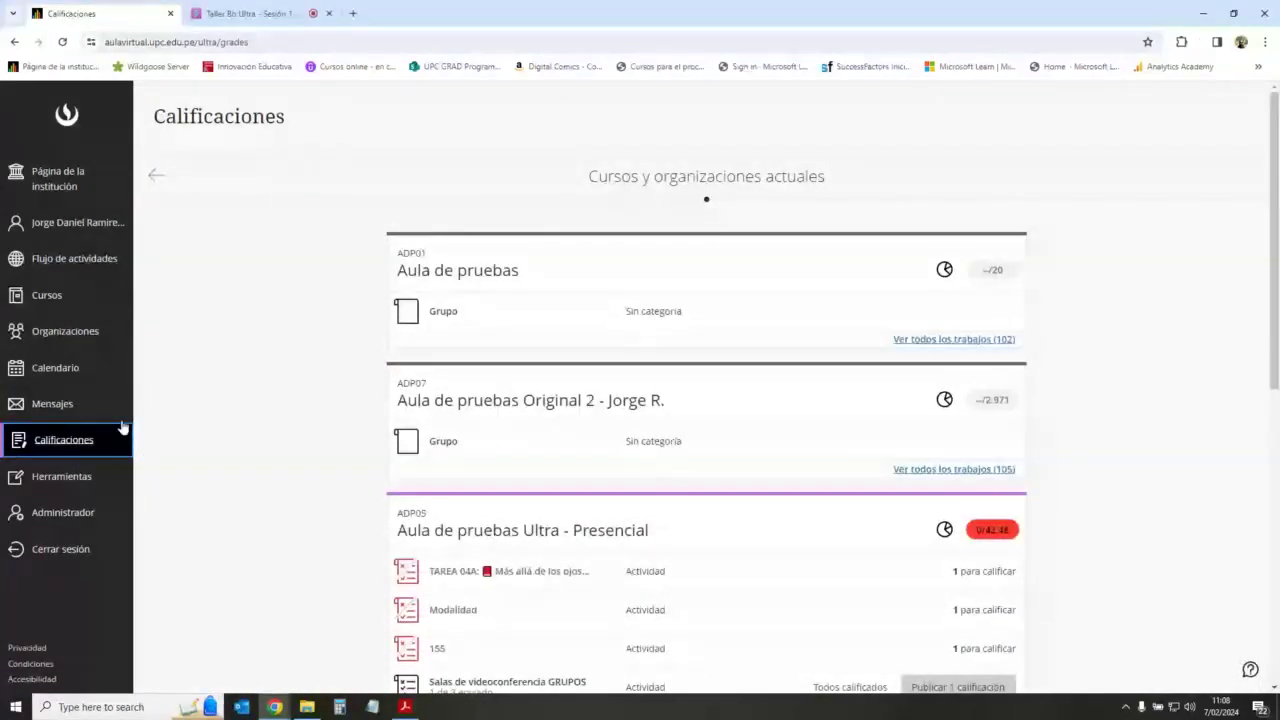
pyautogui.scroll(-2, 323, 432)
pyautogui.scroll(2, 323, 432)
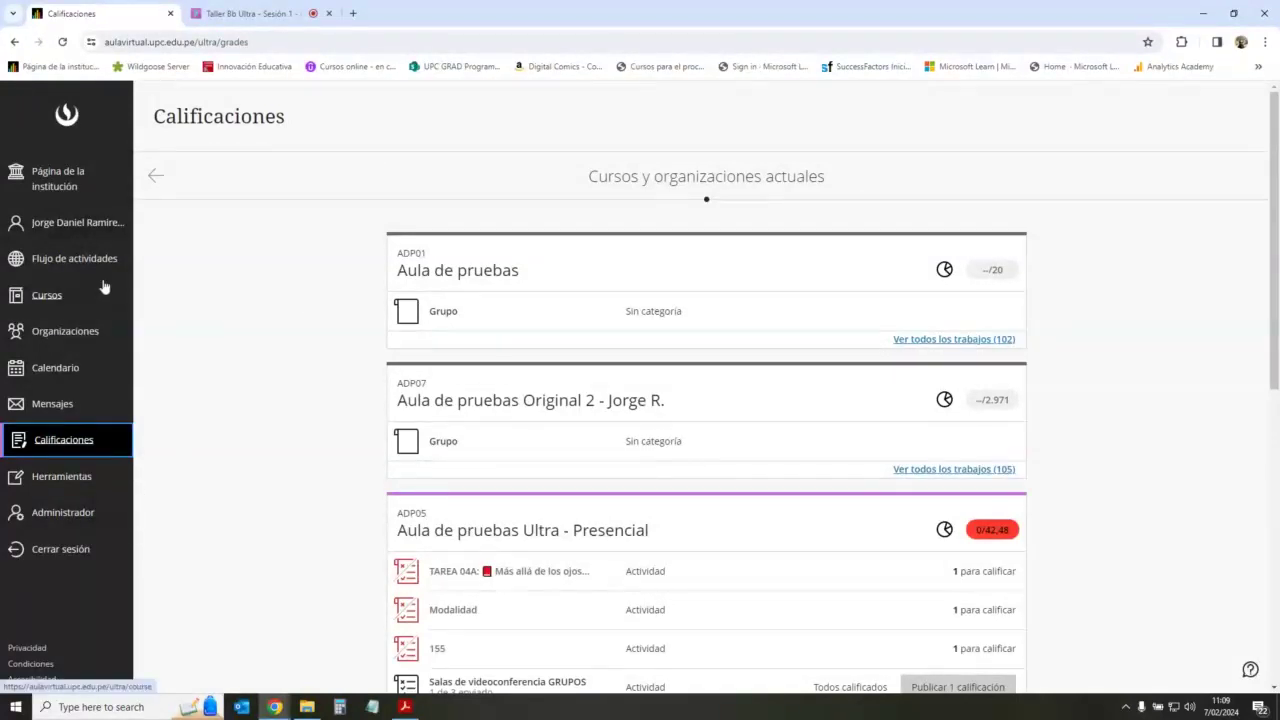
# Step: Open the ADP06 test course from the favourite courses and look at its professors section
pyautogui.click(50, 296)
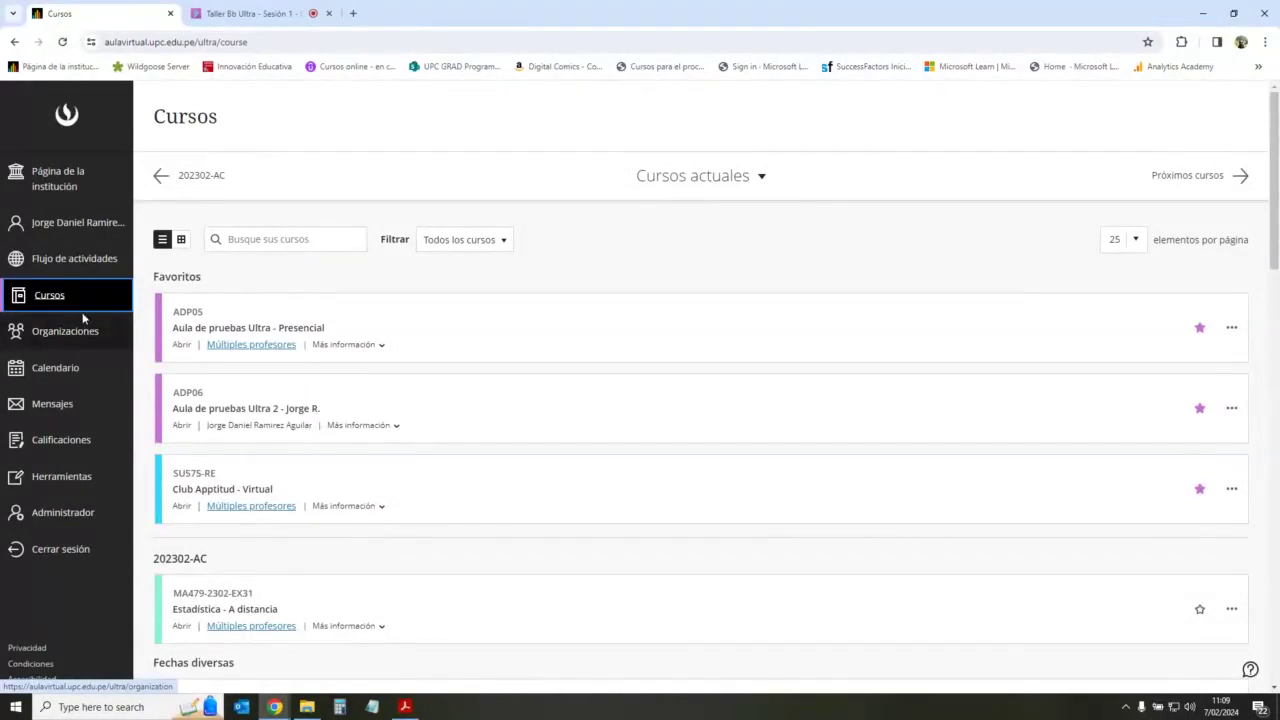
pyautogui.click(208, 408)
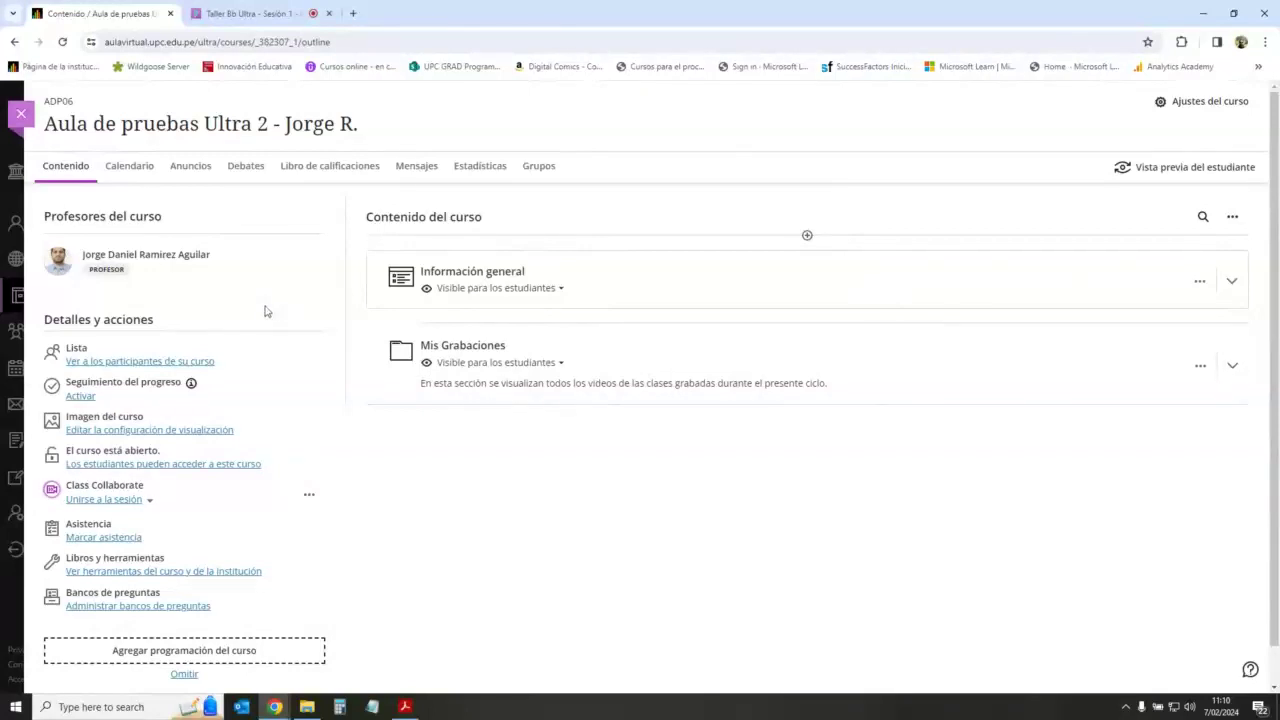
pyautogui.moveTo(45, 217); pyautogui.dragTo(156, 217)
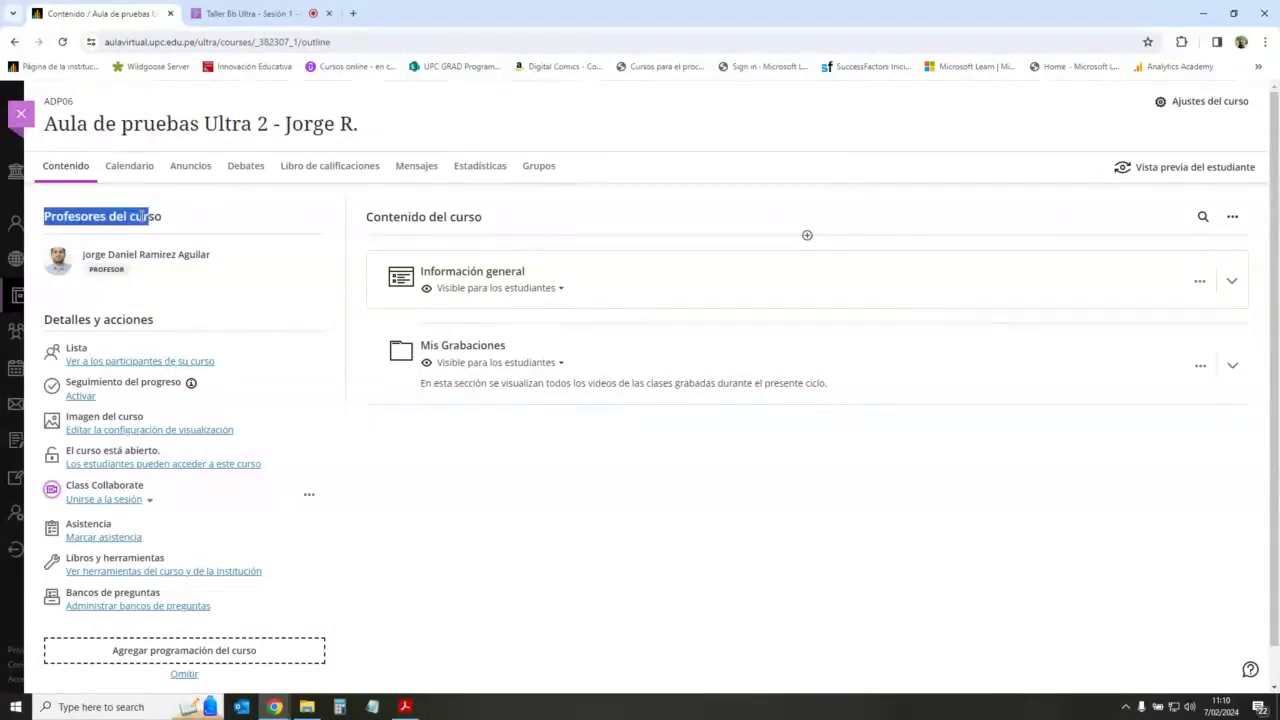
pyautogui.click(156, 218)
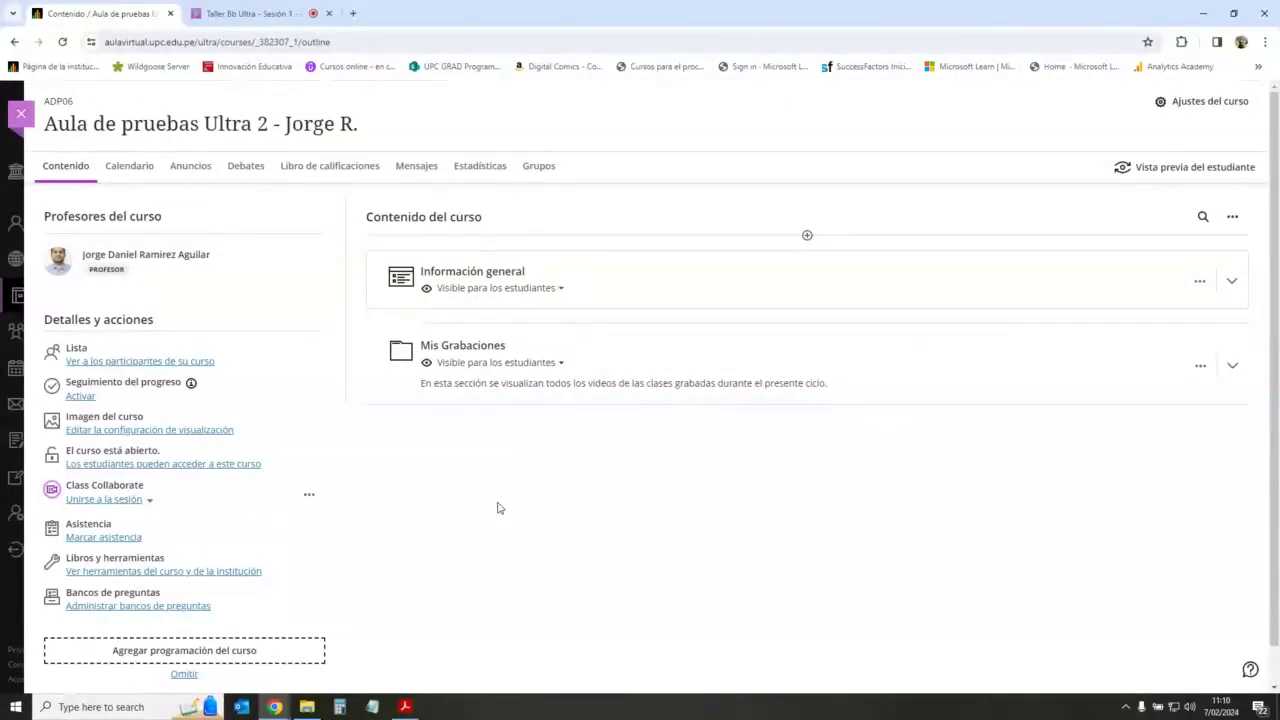
# Step: View the ADP06 course participants in list layout and return to the course content
pyautogui.click(178, 363)
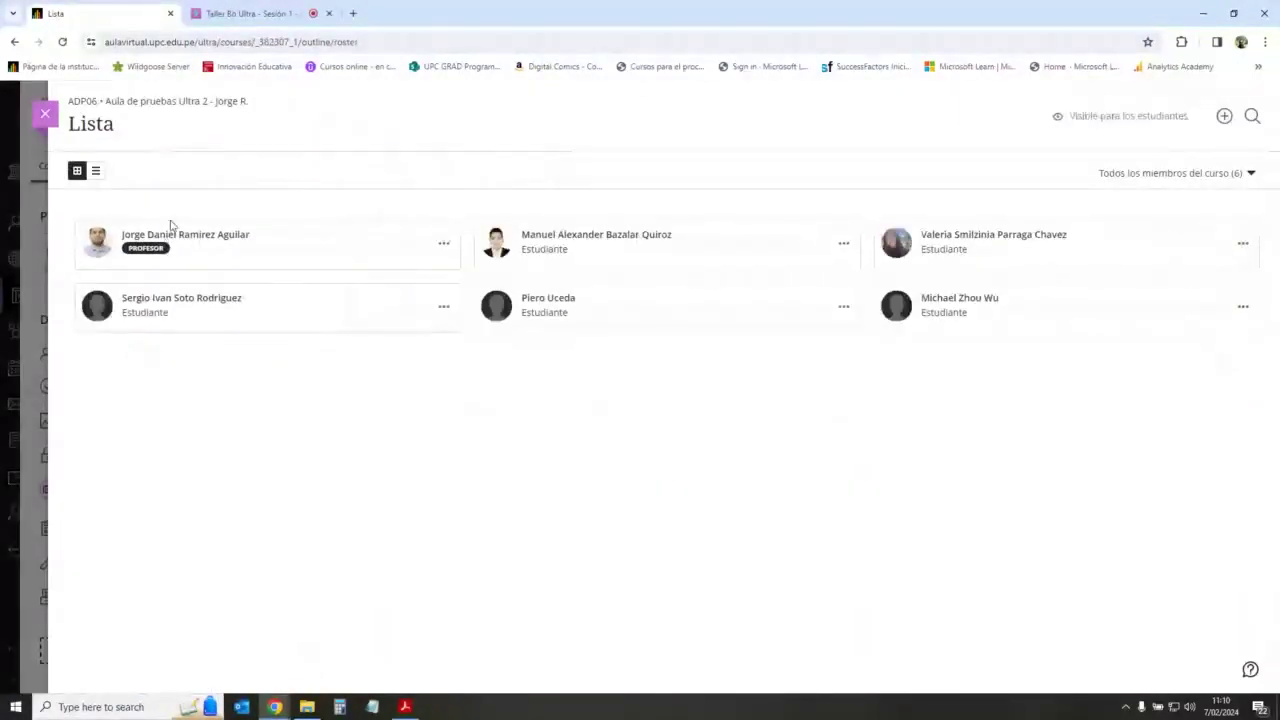
pyautogui.click(96, 170)
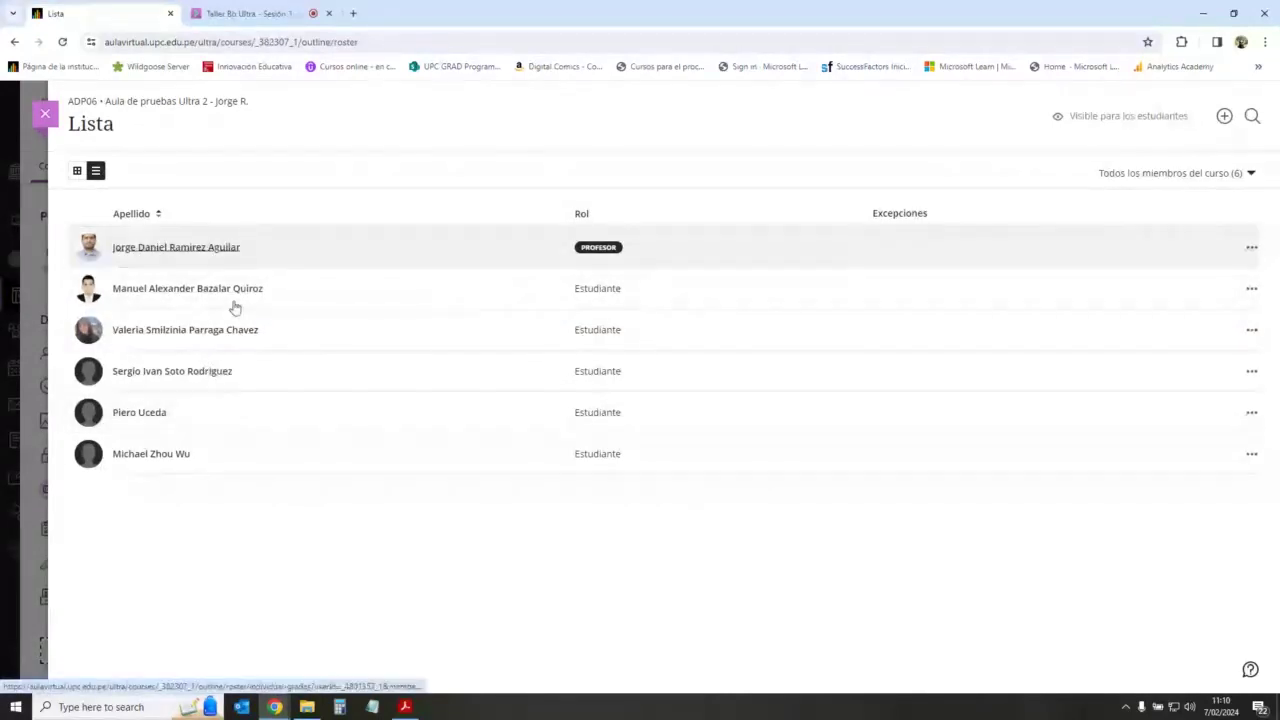
pyautogui.click(47, 117)
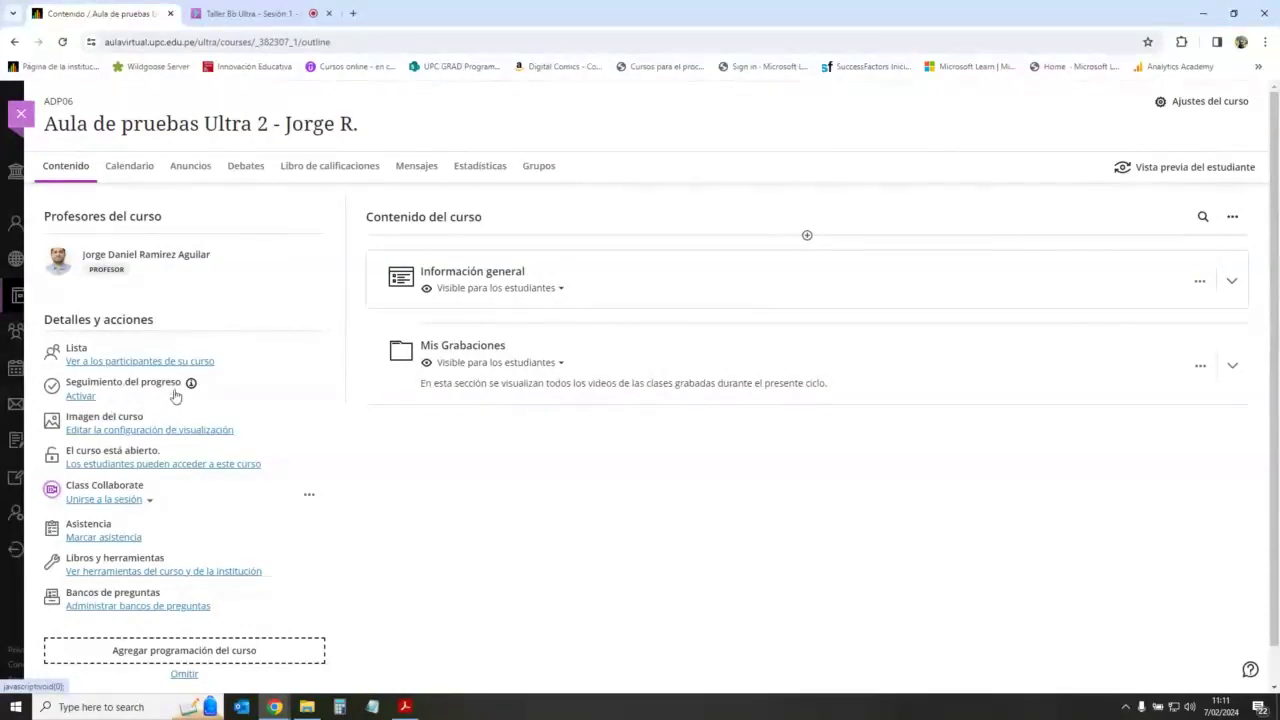
# Step: Read the information note on progress tracking in the course details
pyautogui.moveTo(191, 390)
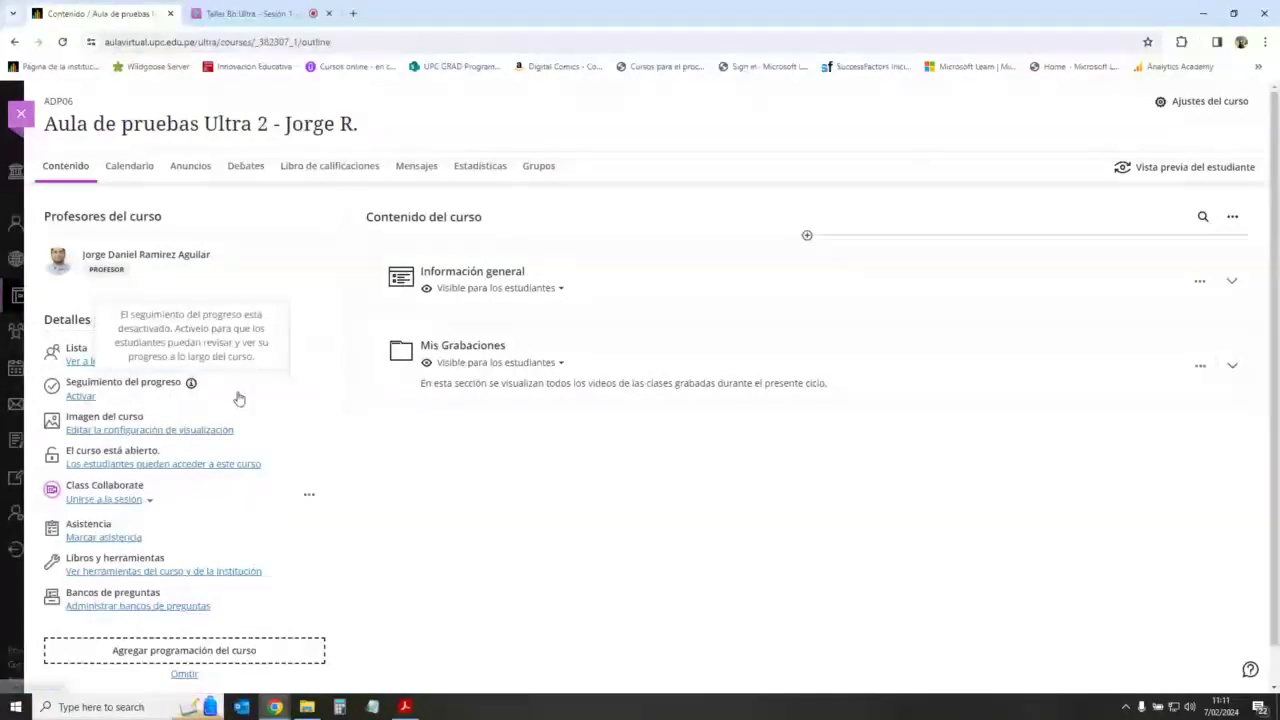
pyautogui.click(189, 386)
pyautogui.click(189, 386)
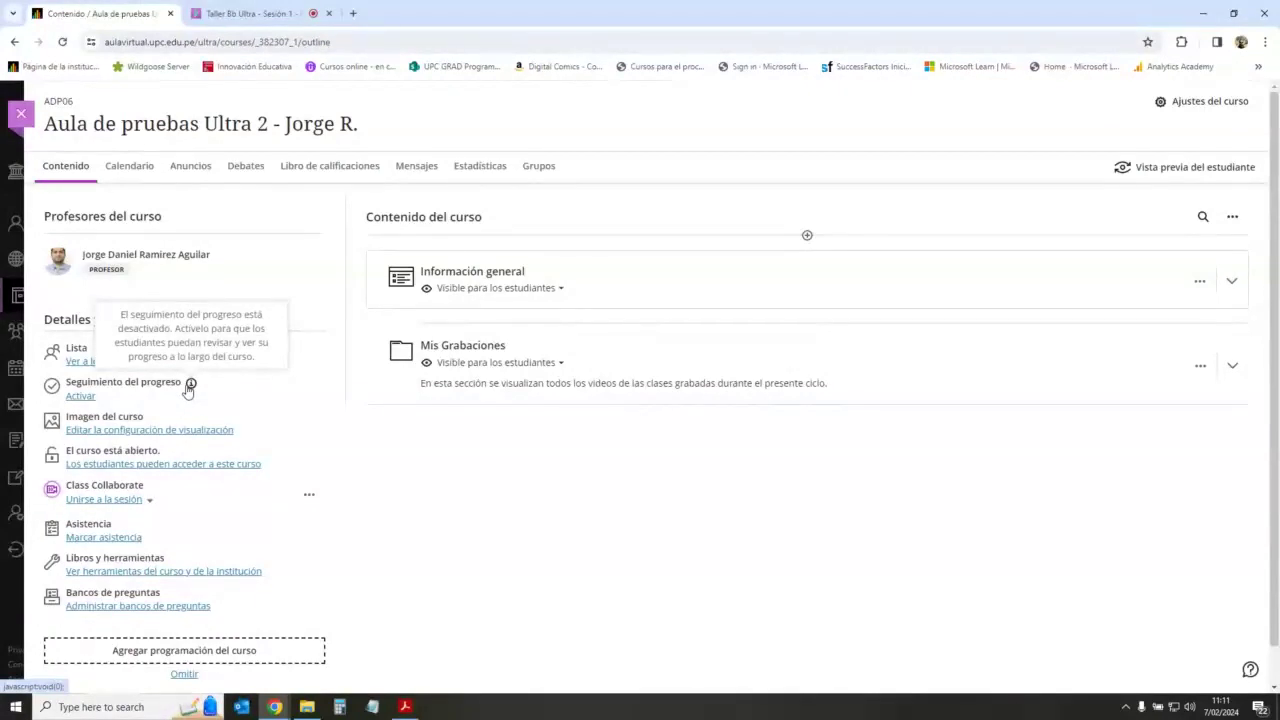
pyautogui.click(190, 383)
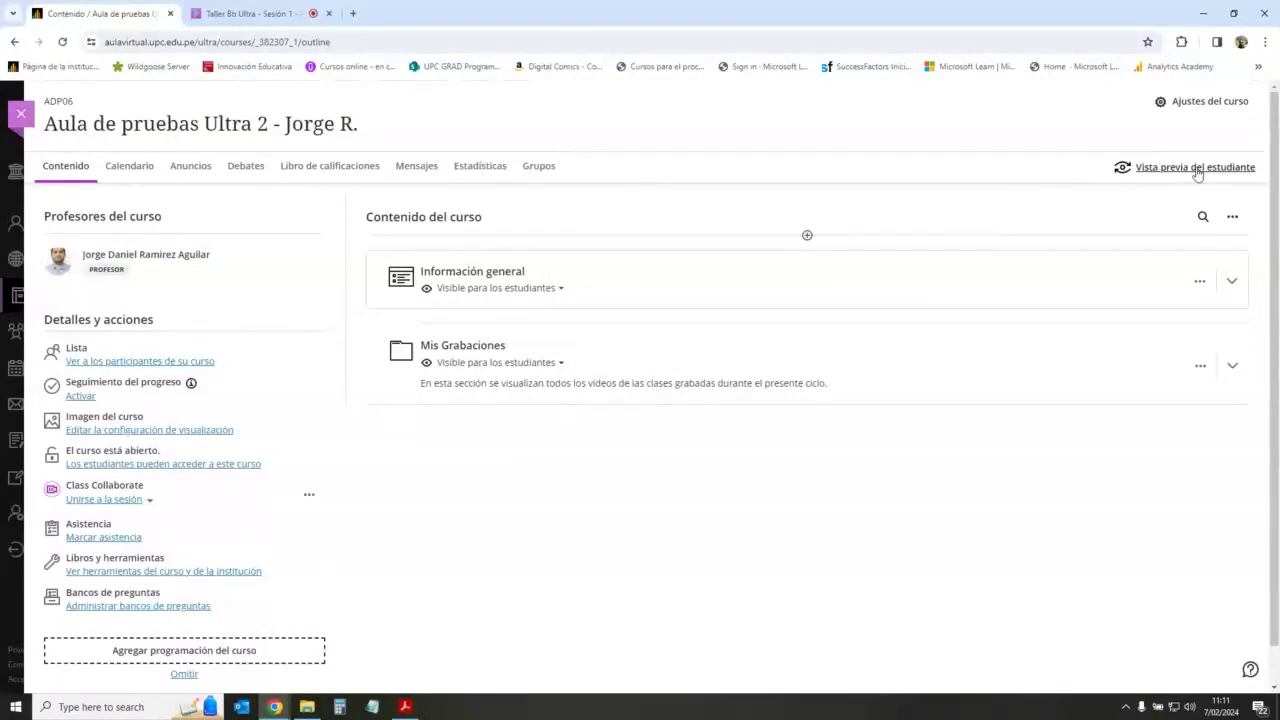
# Step: Preview the course as a student, checking Mis Grabaciones and Información general, and discard the preview user on exit
pyautogui.click(1195, 170)
pyautogui.click(748, 316)
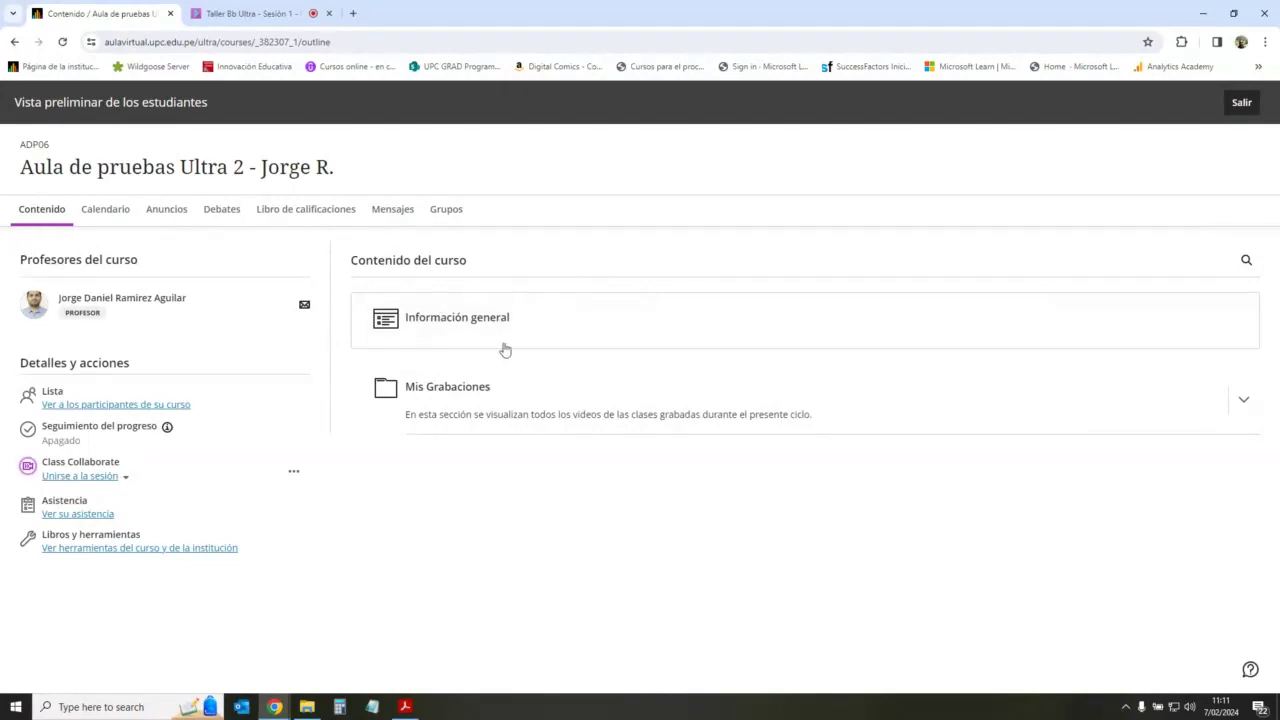
pyautogui.click(1245, 400)
pyautogui.click(1248, 405)
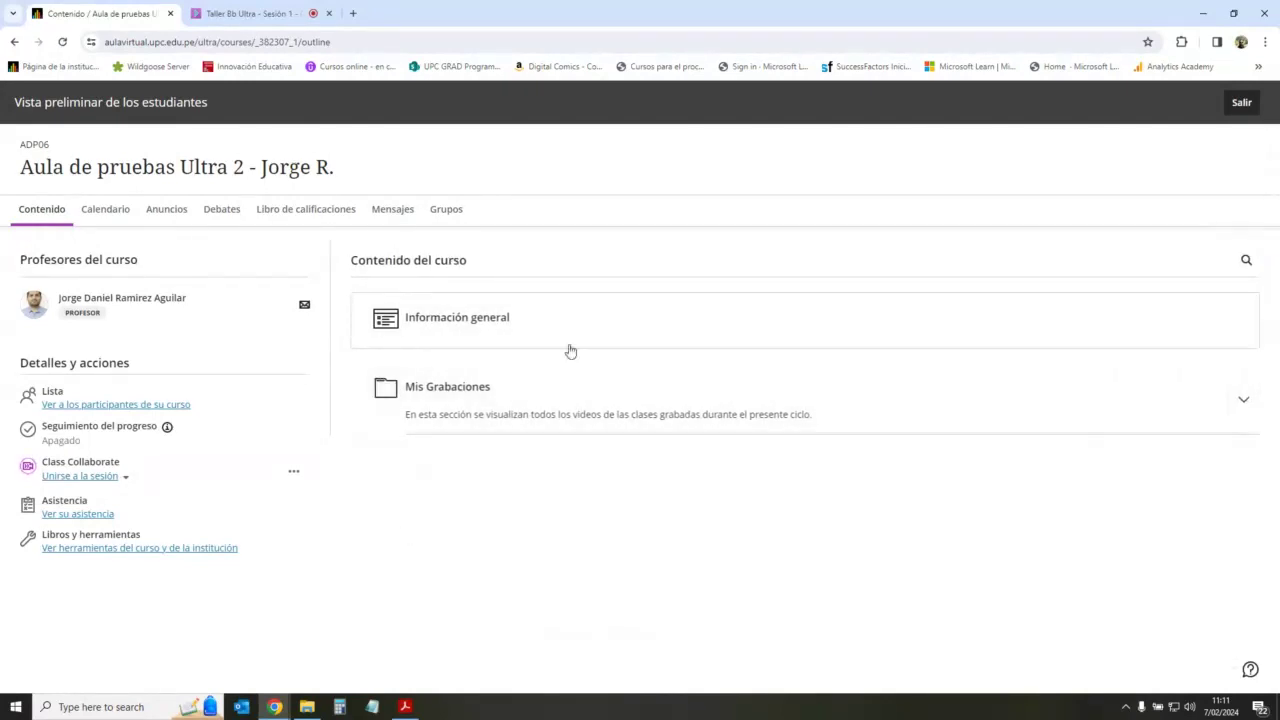
pyautogui.click(480, 329)
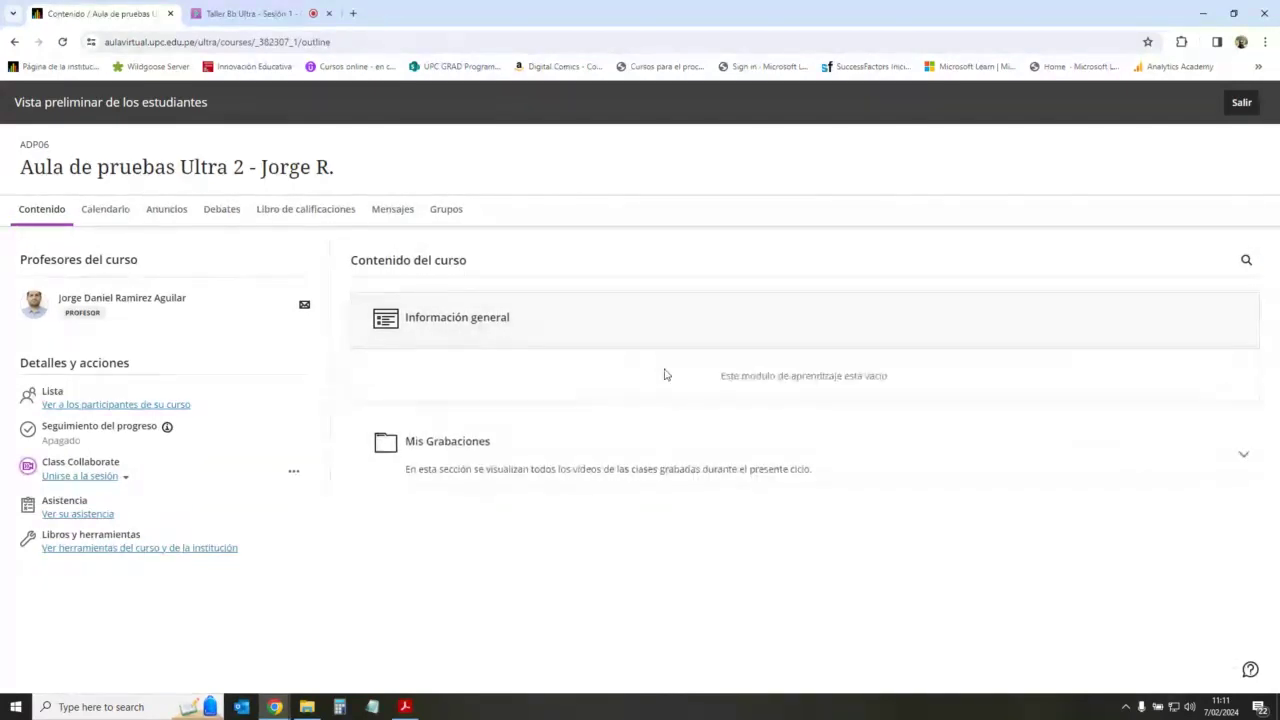
pyautogui.click(517, 329)
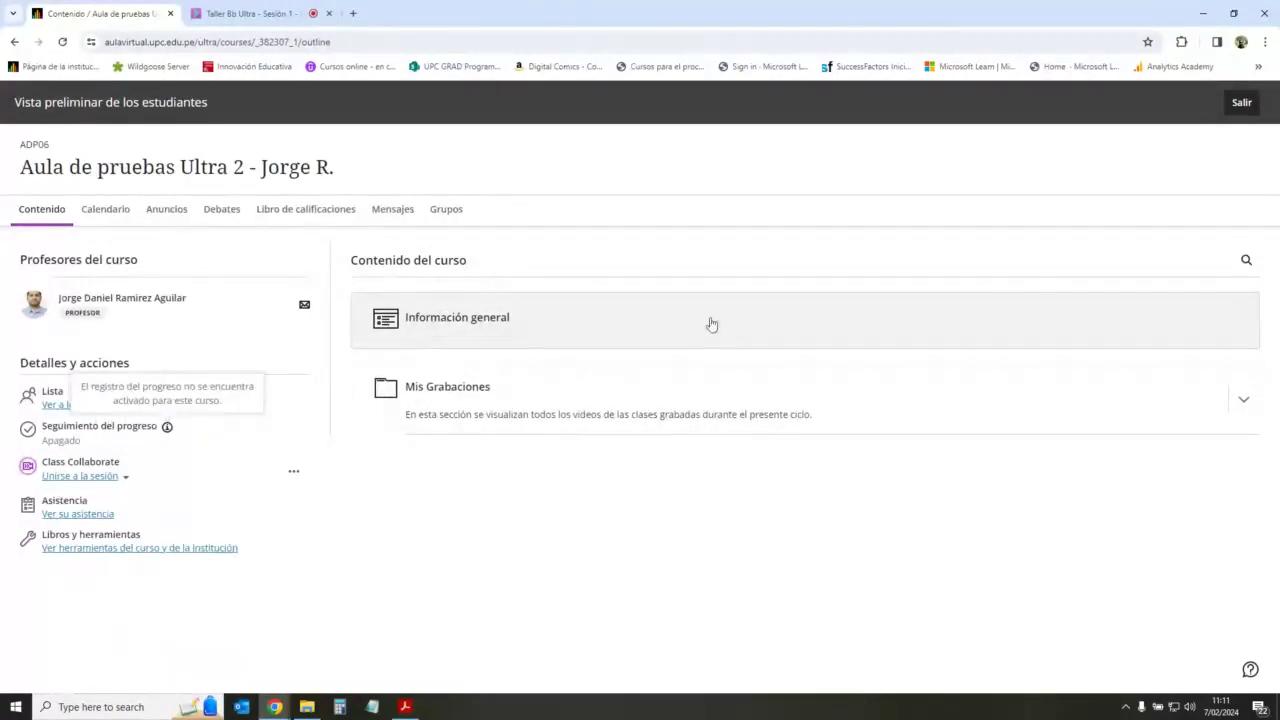
pyautogui.click(1244, 104)
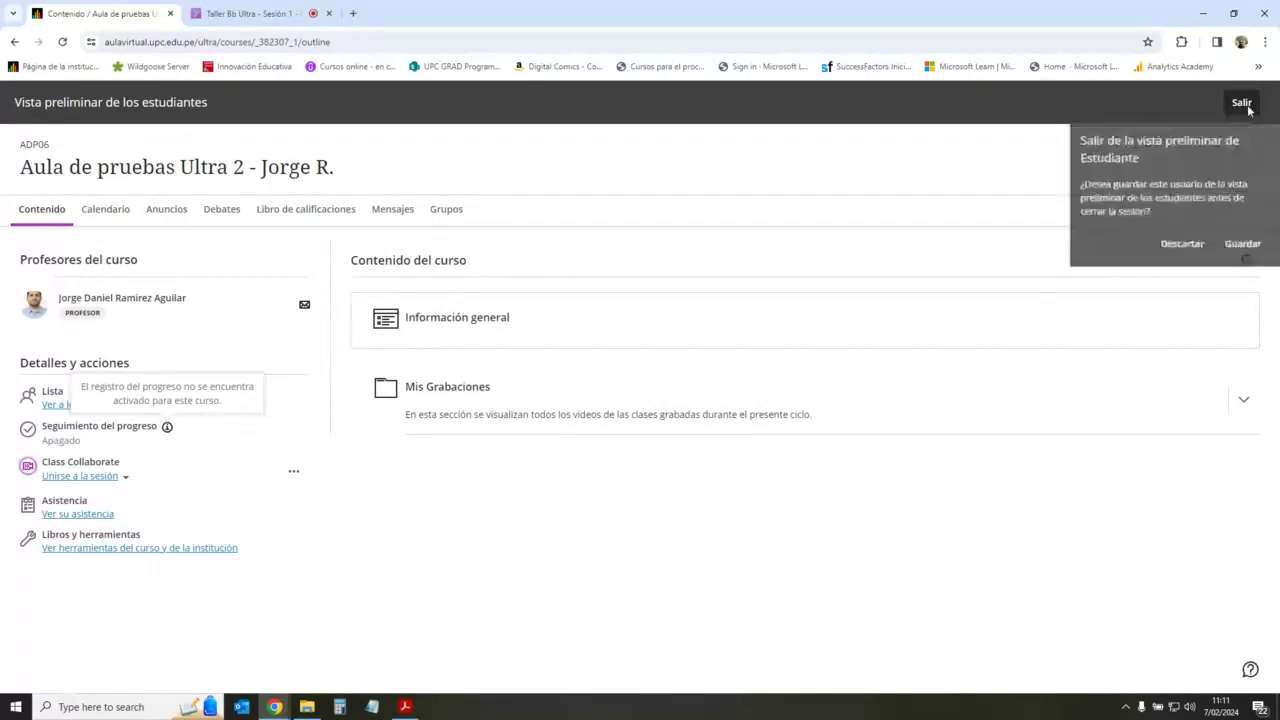
pyautogui.click(1178, 248)
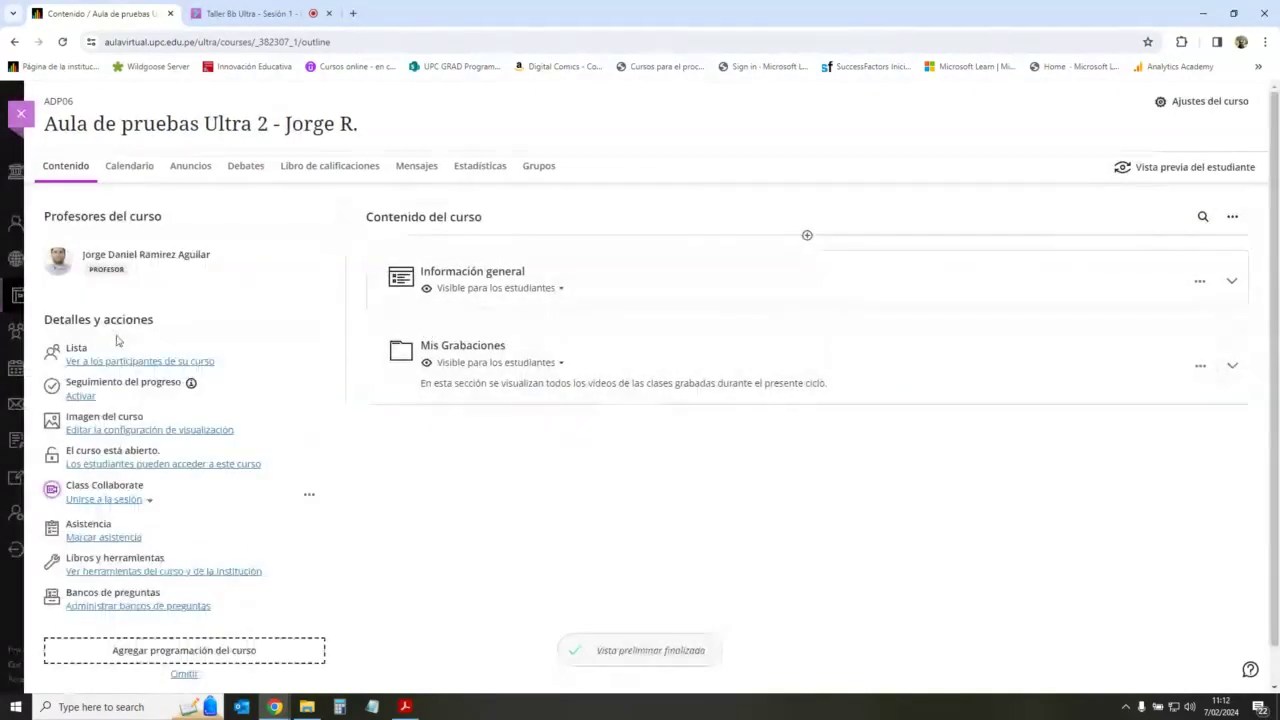
# Step: Enable progress tracking for the ADP06 course and save the setting
pyautogui.click(81, 396)
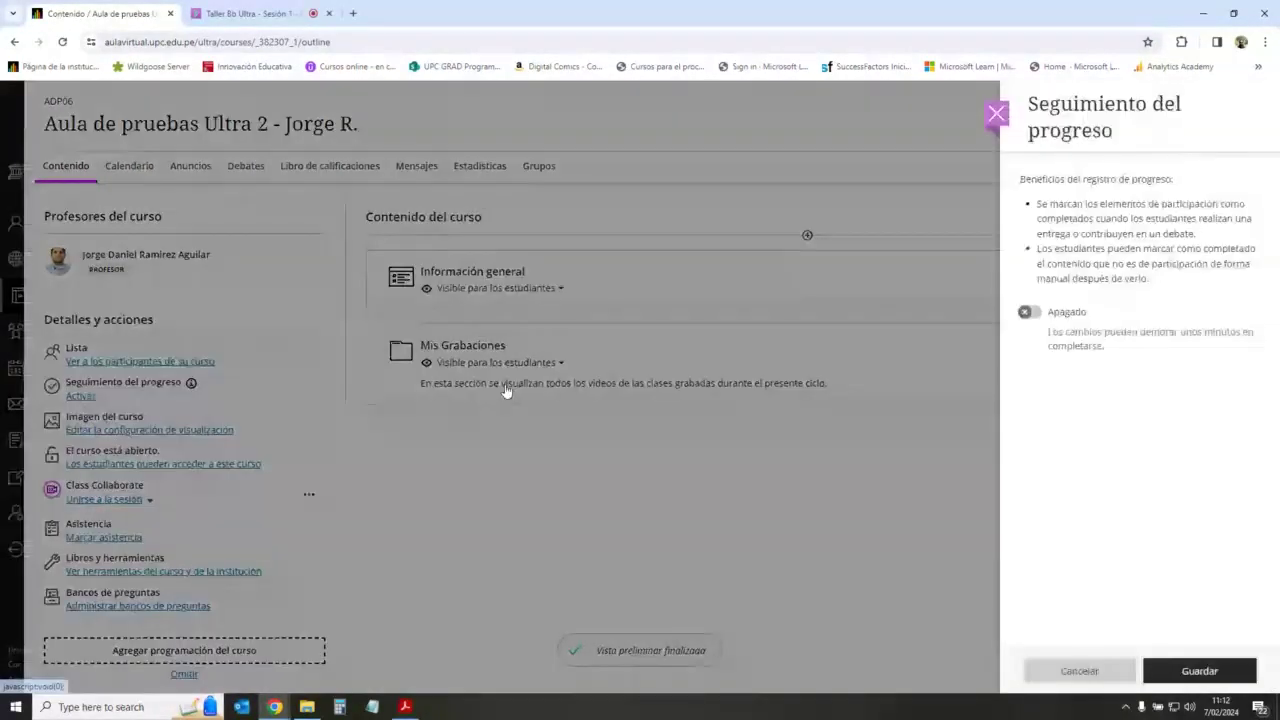
pyautogui.click(1029, 312)
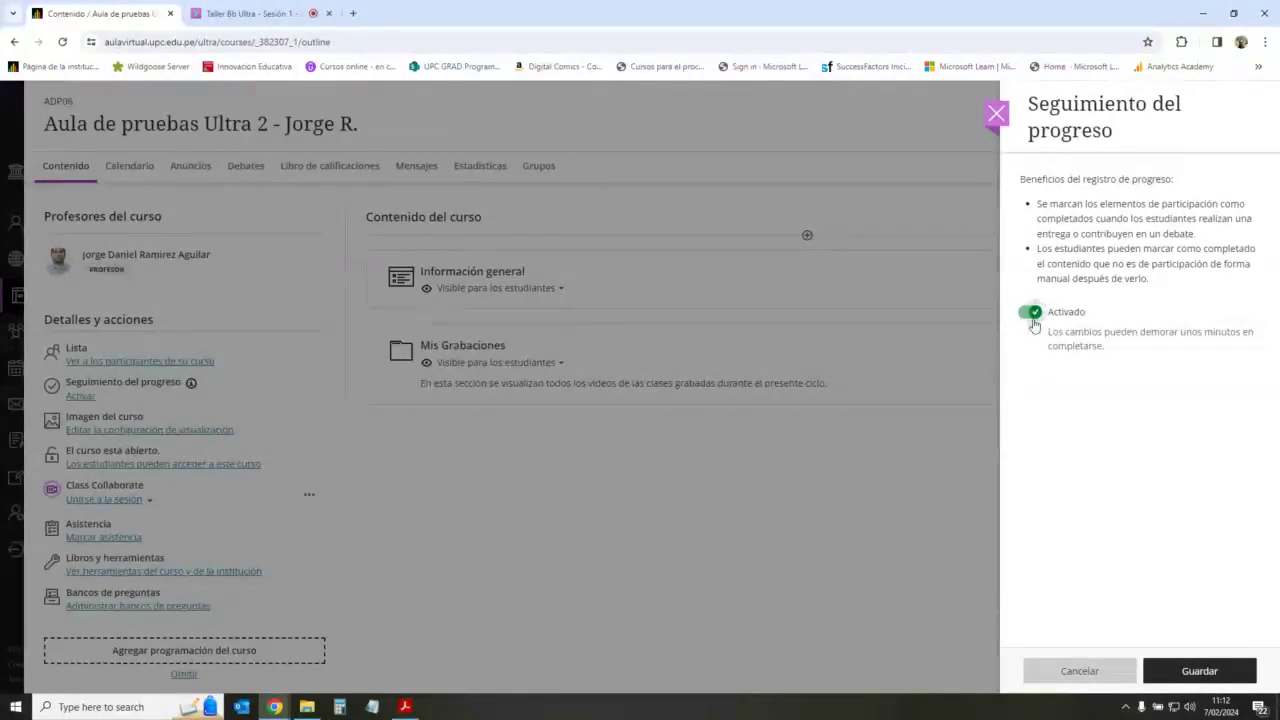
pyautogui.click(1195, 670)
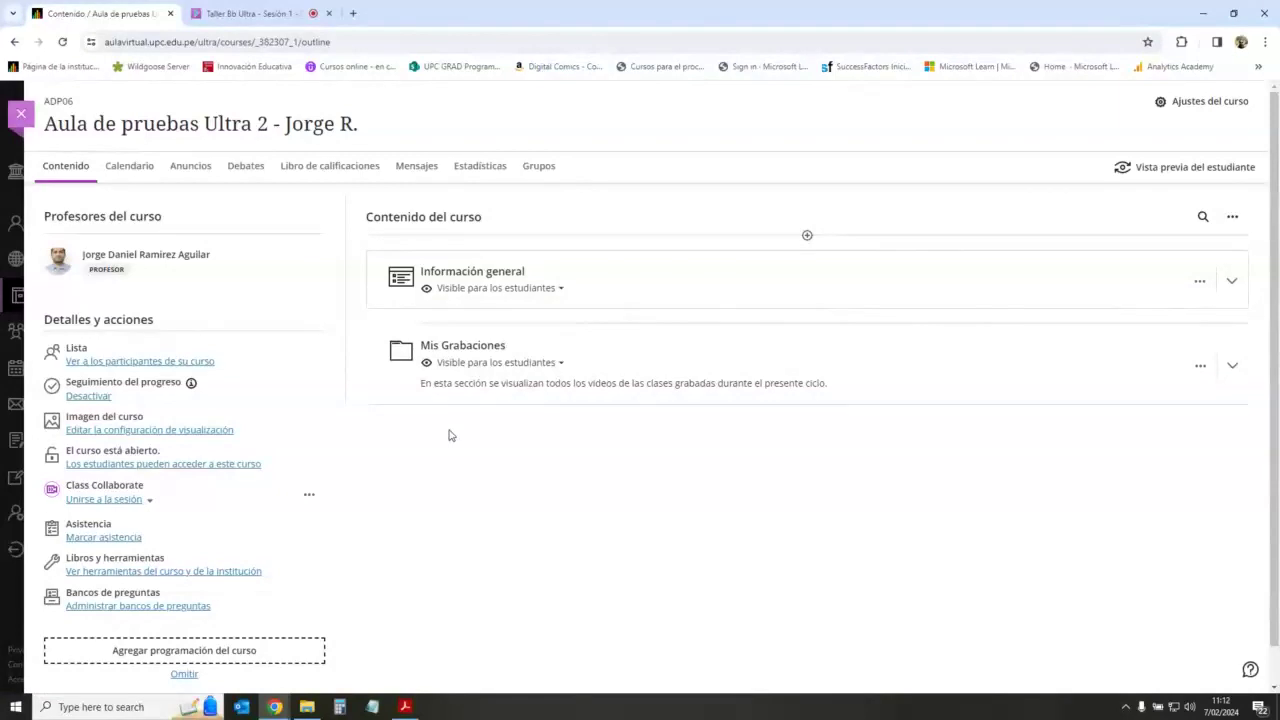
# Step: Preview the course as a student, check the progress markers on Mis Grabaciones and its recordings, and discard the preview user on exit
pyautogui.click(1214, 172)
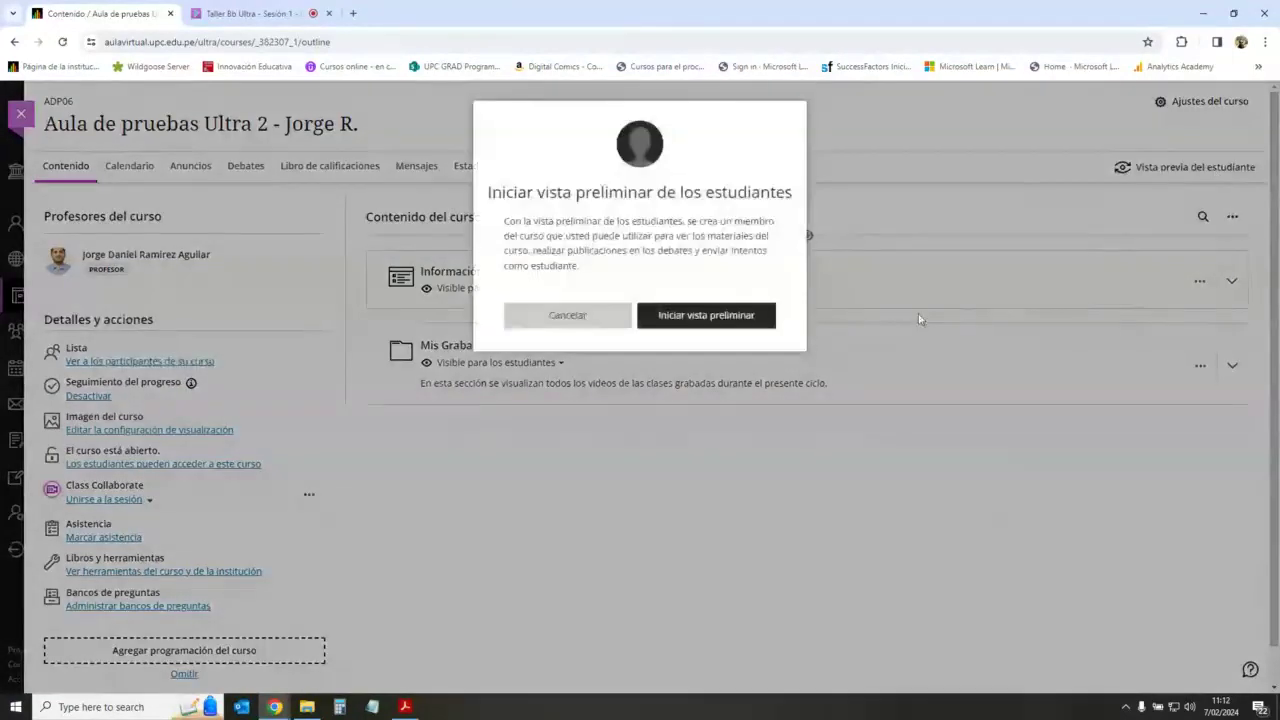
pyautogui.click(726, 322)
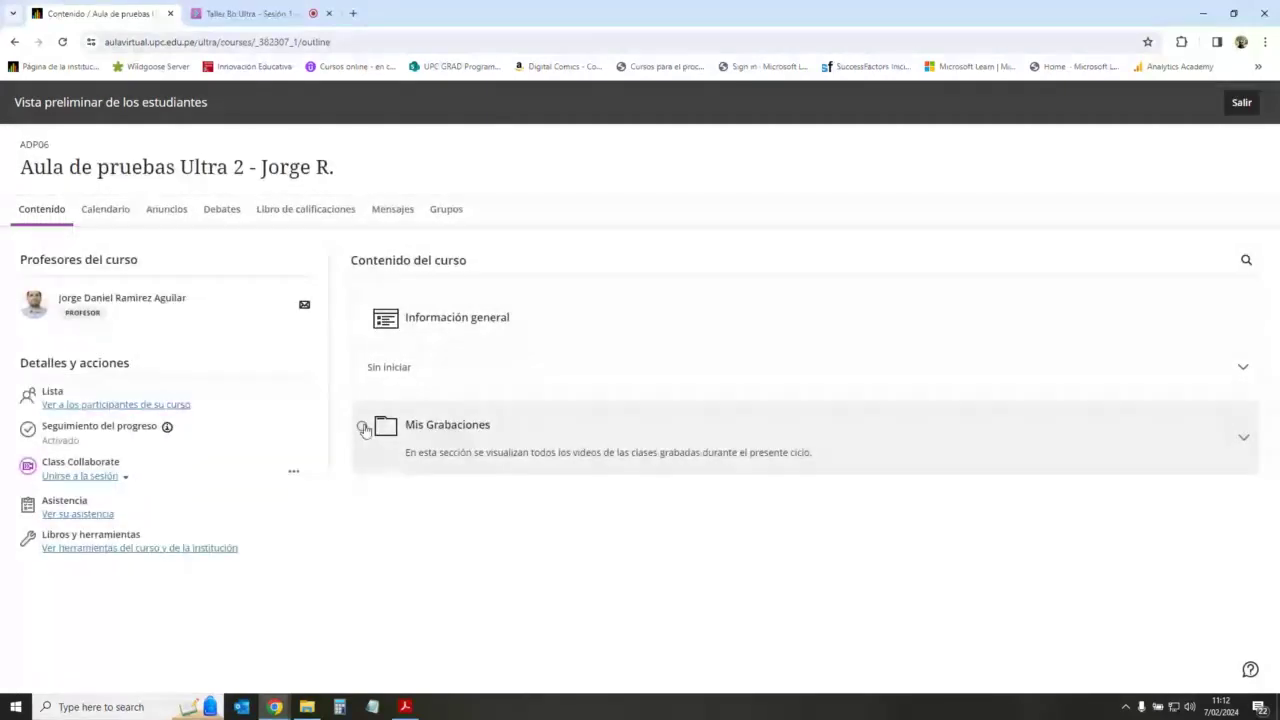
pyautogui.moveTo(362, 429)
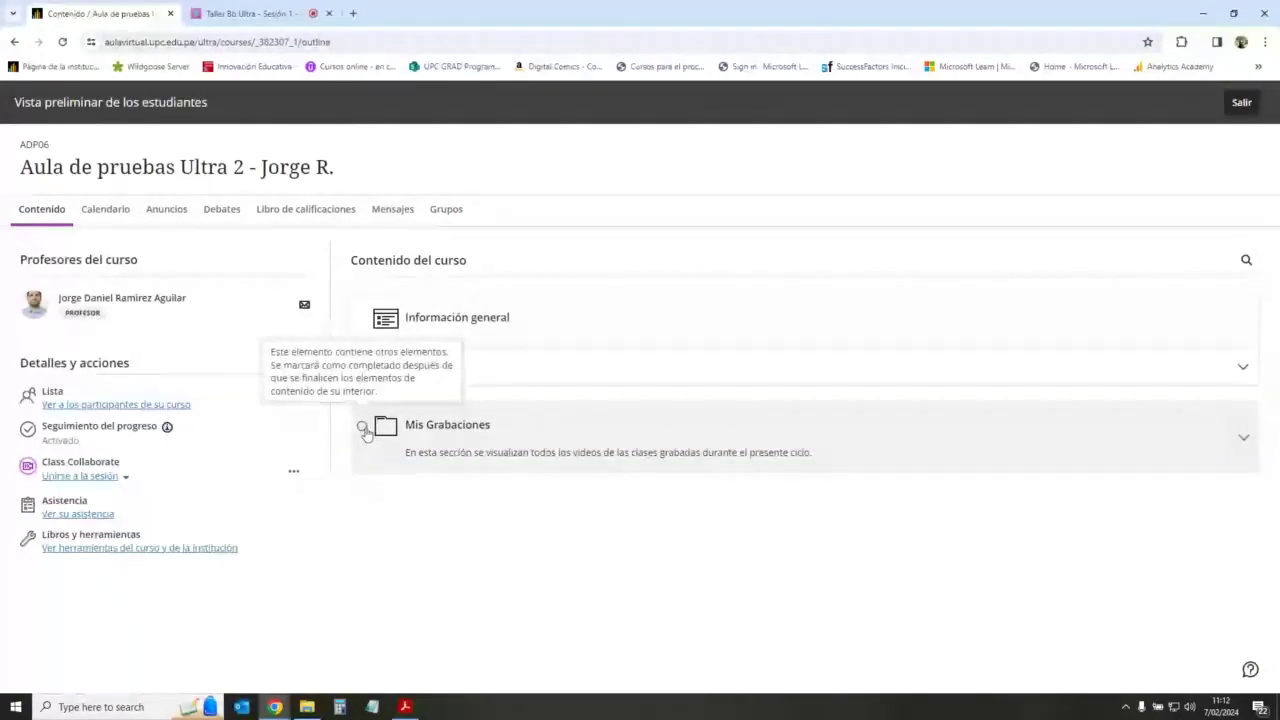
pyautogui.click(1243, 440)
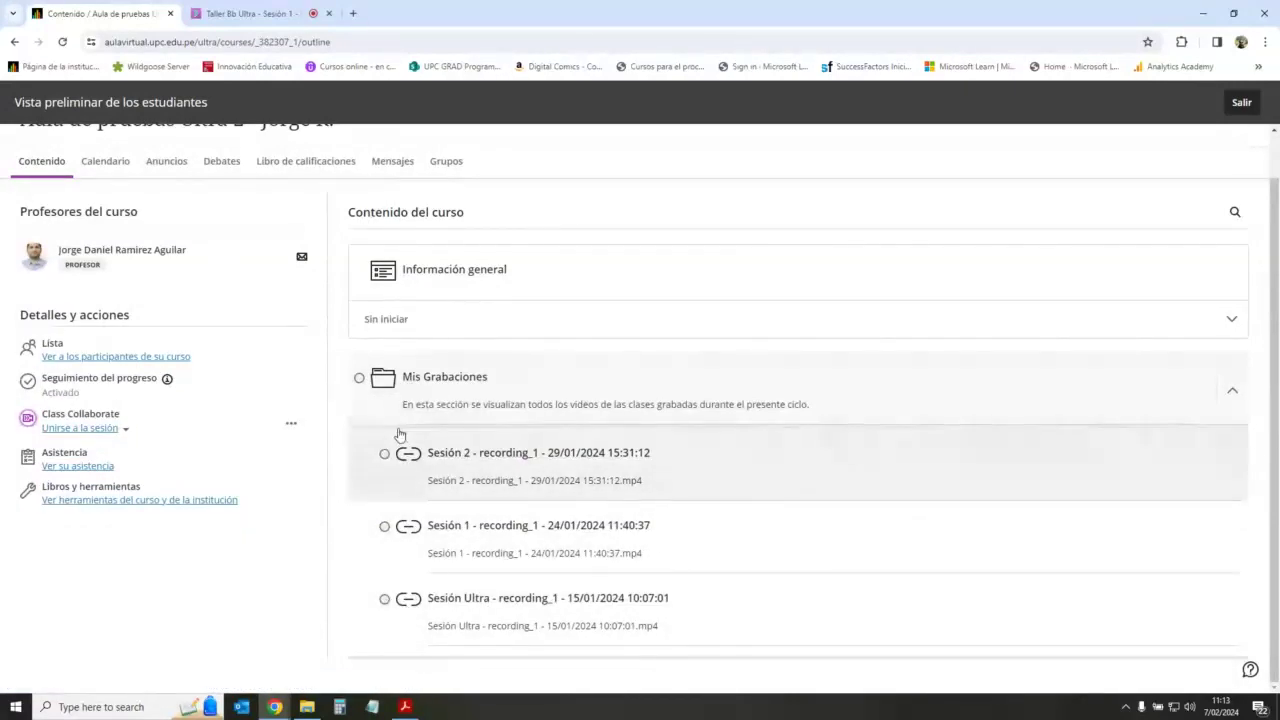
pyautogui.moveTo(382, 462)
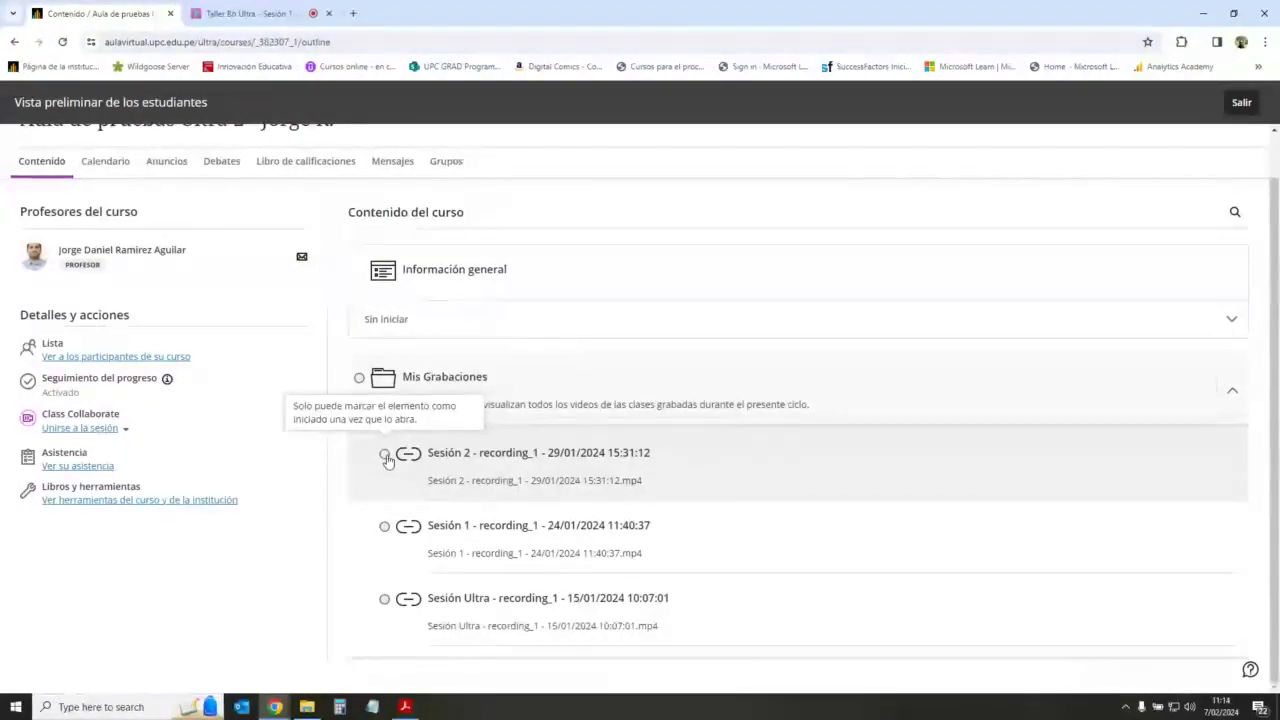
pyautogui.click(1241, 102)
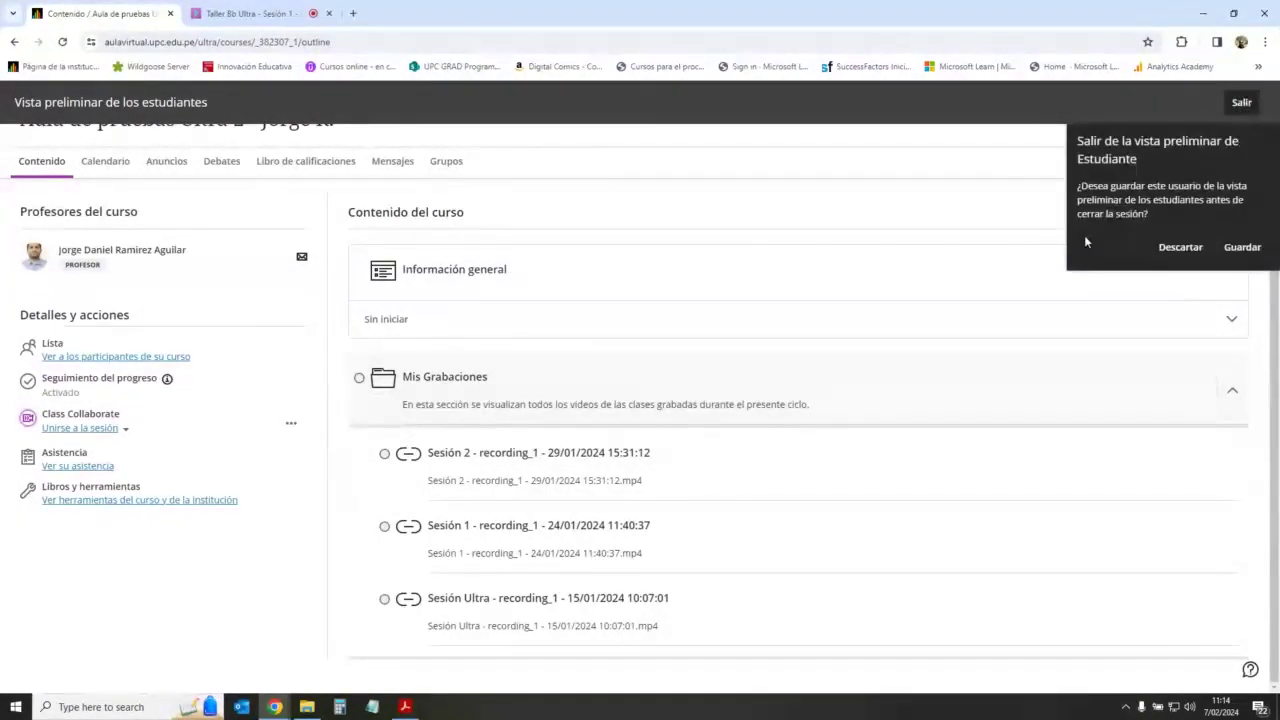
pyautogui.click(1189, 250)
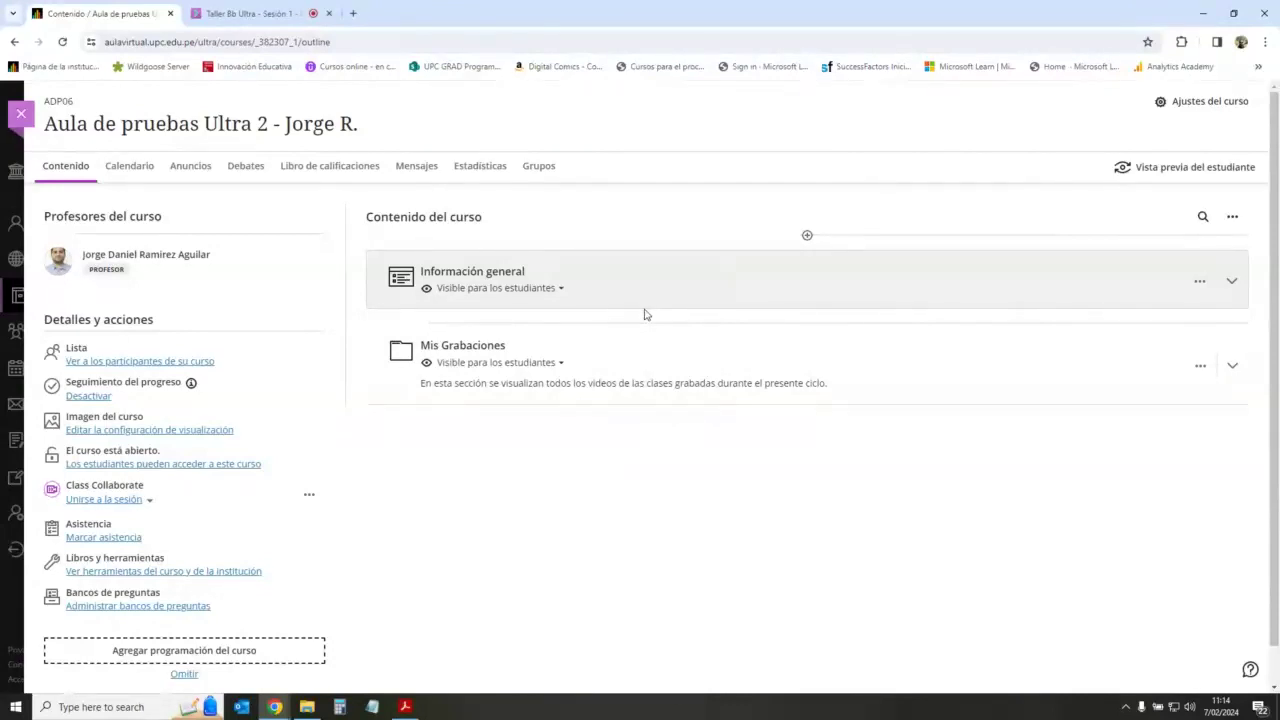
# Step: Point out Class Collaborate in the course details, consult the Sesión 2 agenda in the PDF presentation, and return to the course
pyautogui.scroll(-1, 312, 316)
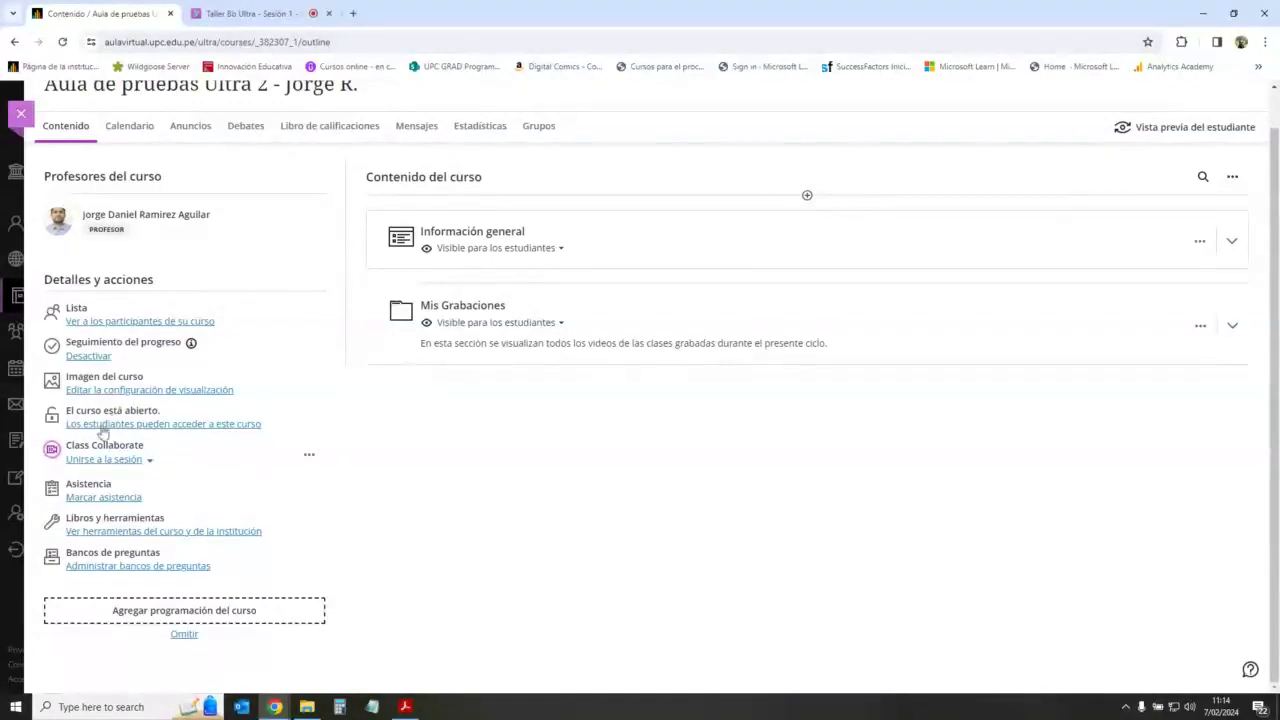
pyautogui.moveTo(66, 446); pyautogui.dragTo(143, 447)
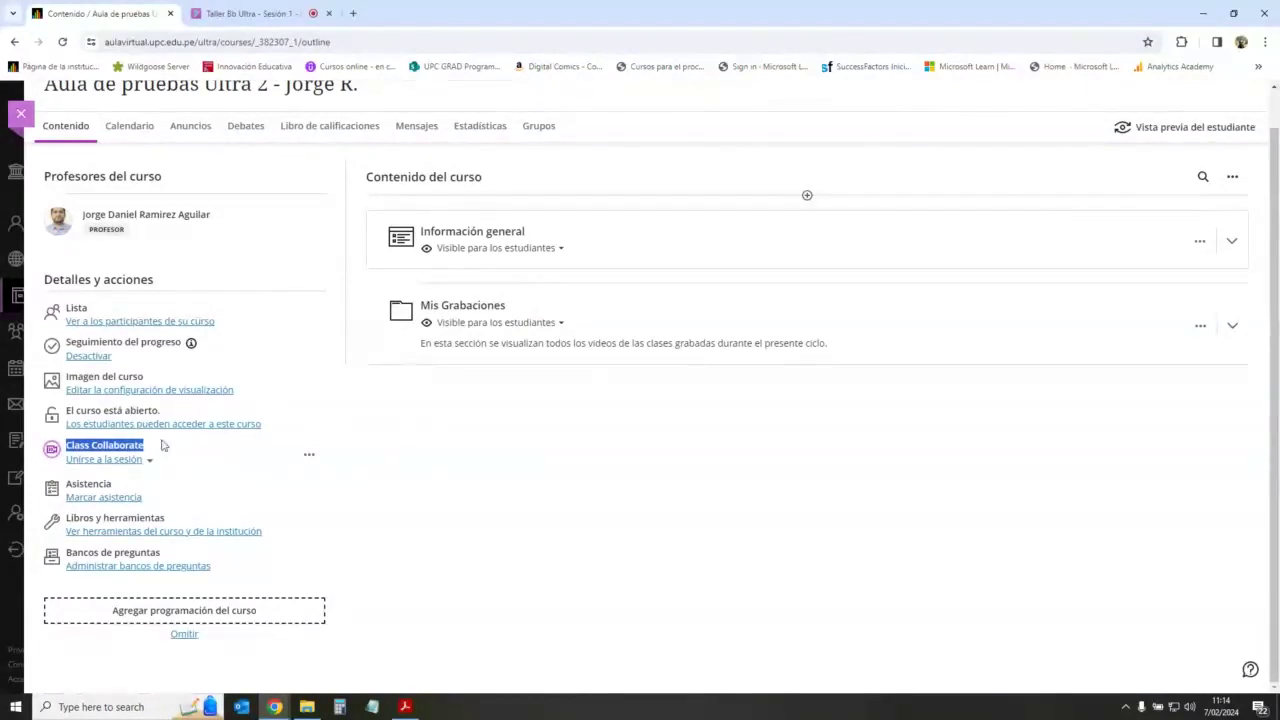
pyautogui.click(125, 446)
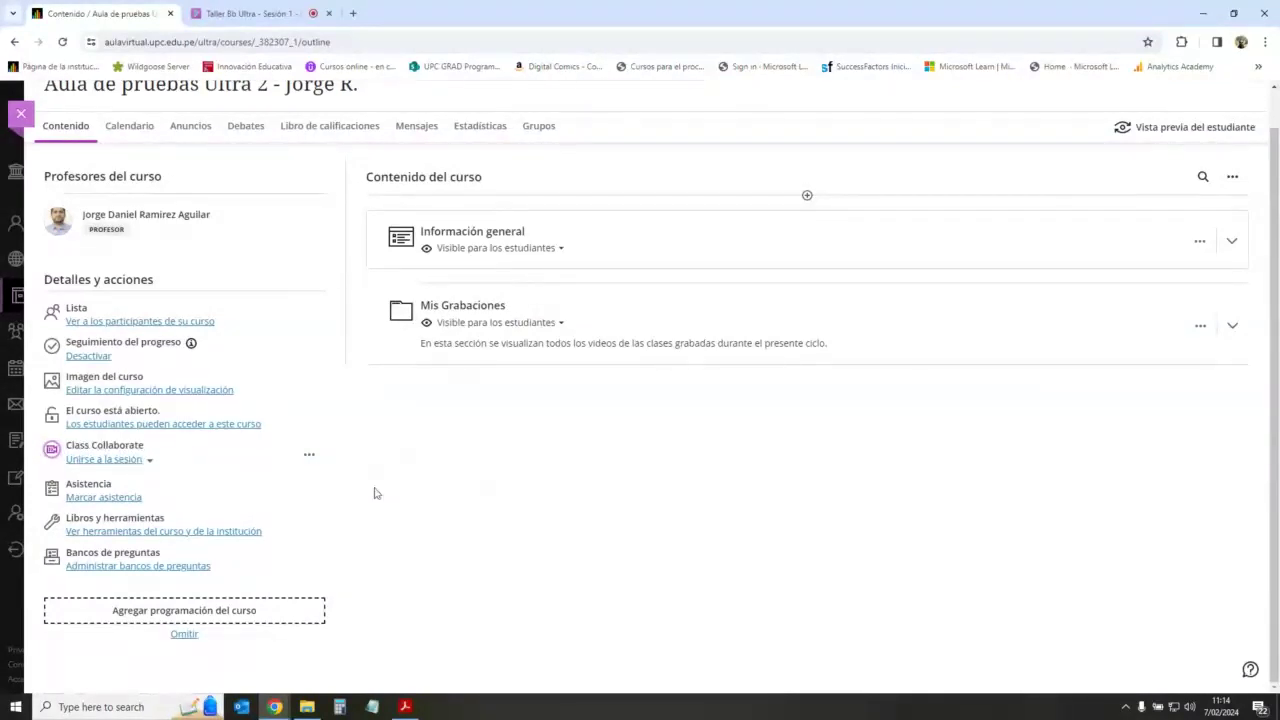
pyautogui.click(405, 708)
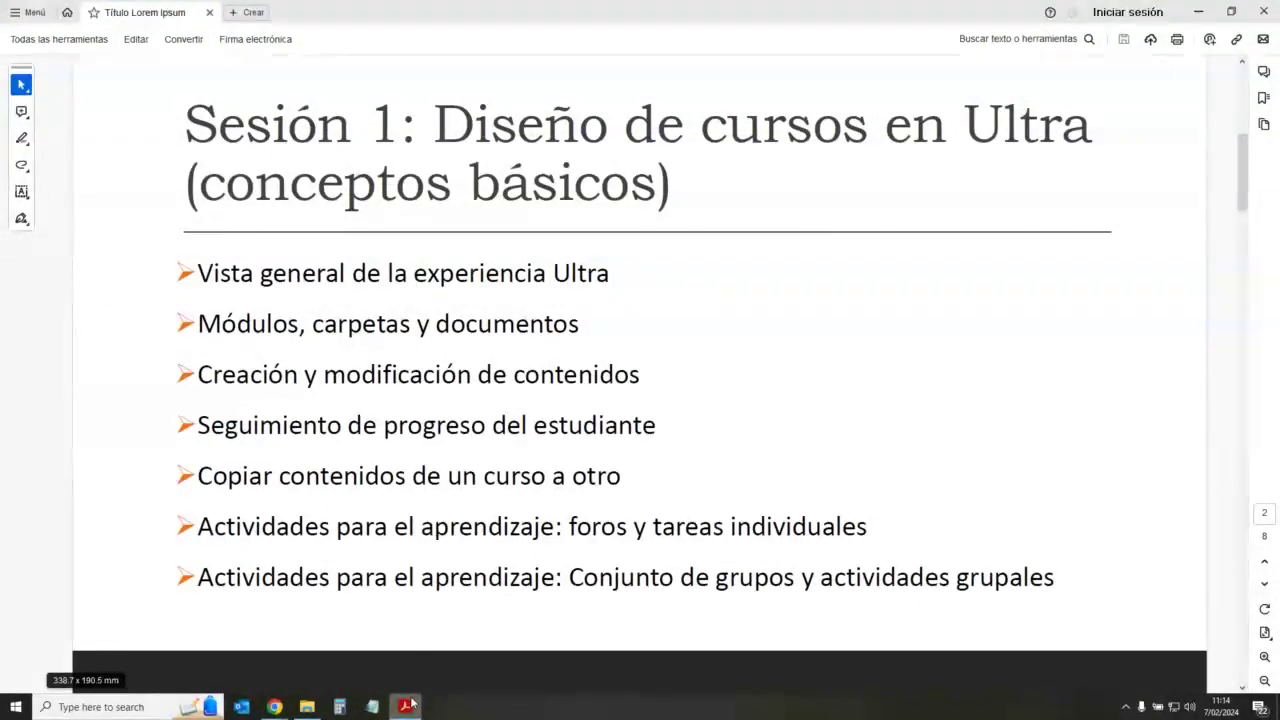
pyautogui.scroll(-2, 463, 534)
pyautogui.scroll(1, 427, 468)
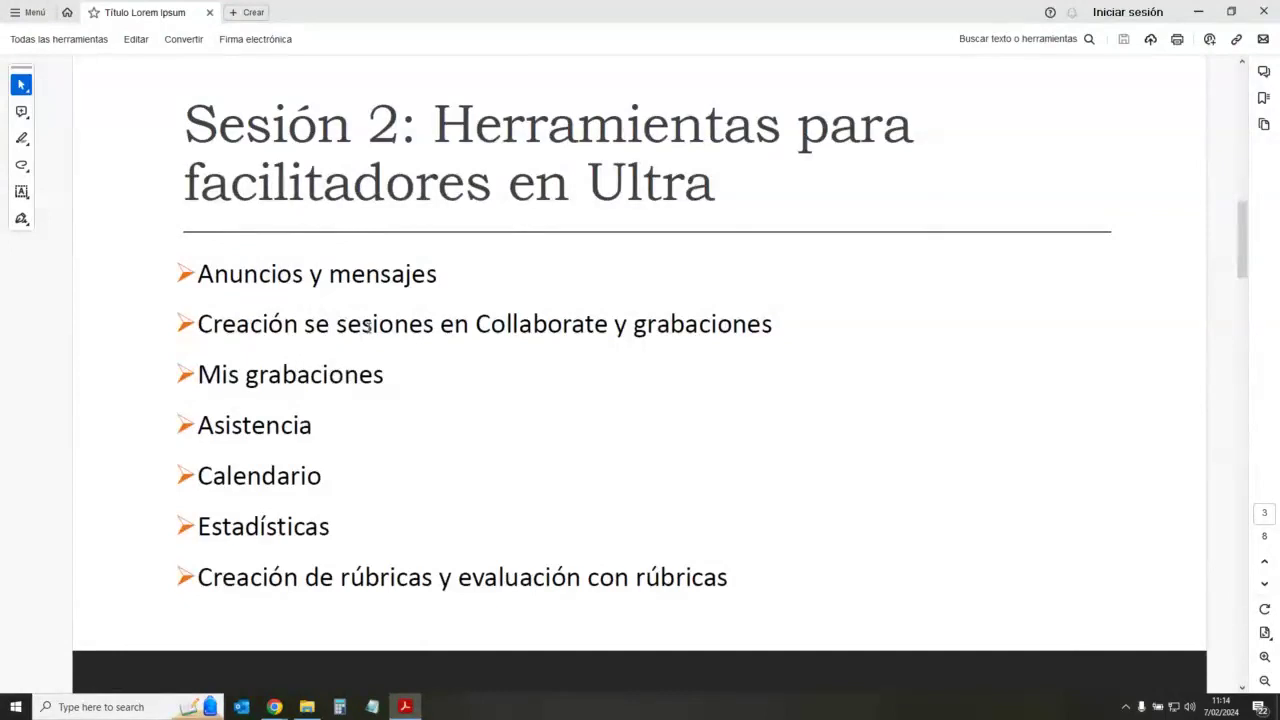
pyautogui.click(410, 712)
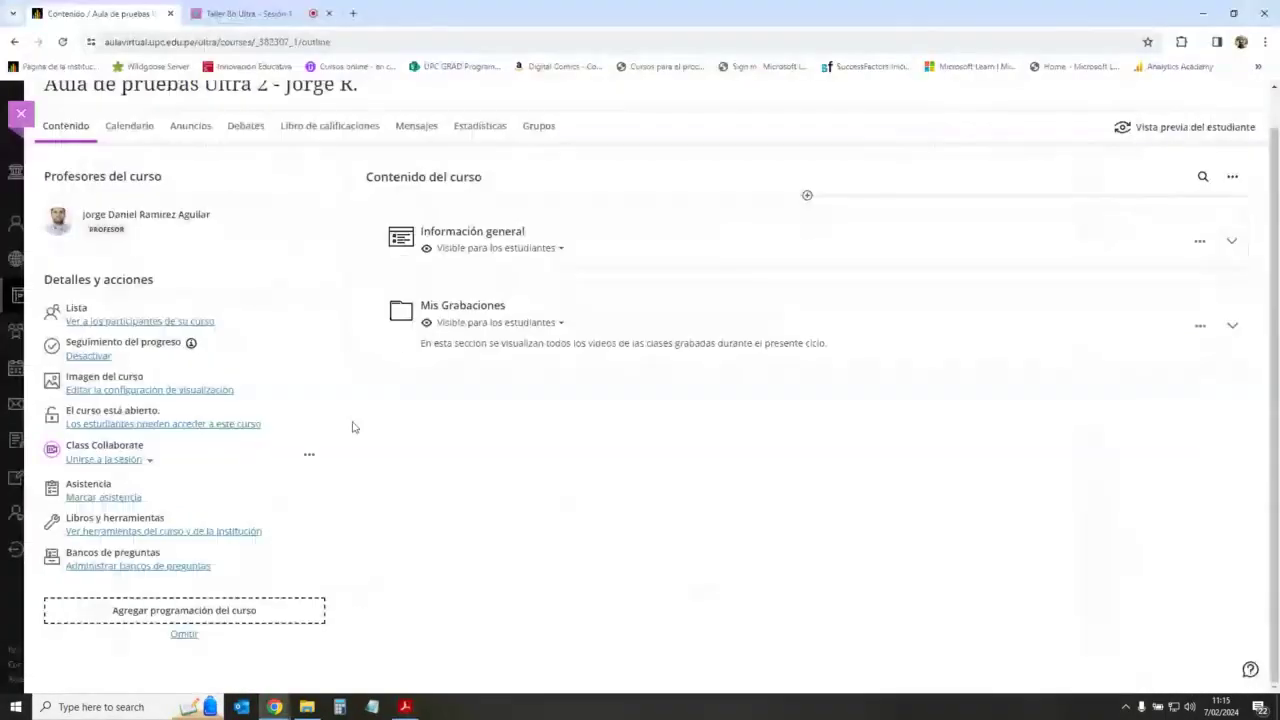
# Step: Show the Class Collaborate sessions available to join, and close the list without joining one
pyautogui.moveTo(70, 445); pyautogui.dragTo(128, 447)
pyautogui.click(110, 455)
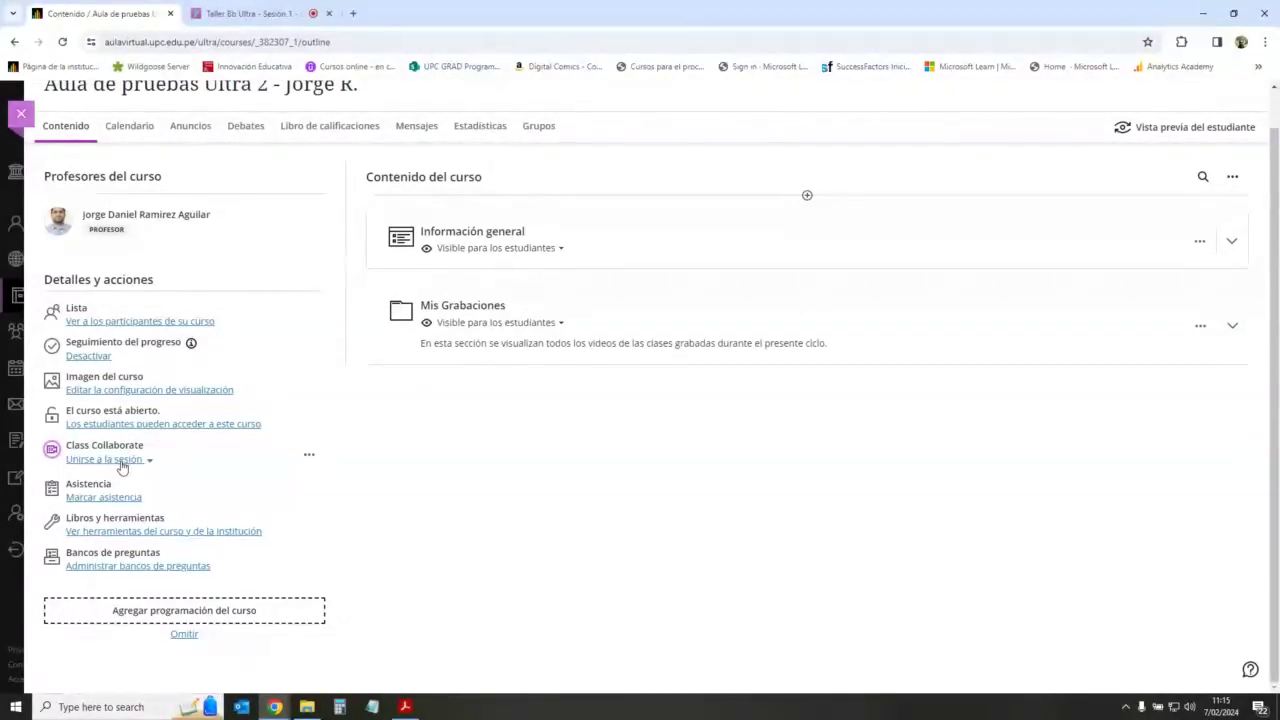
pyautogui.click(104, 459)
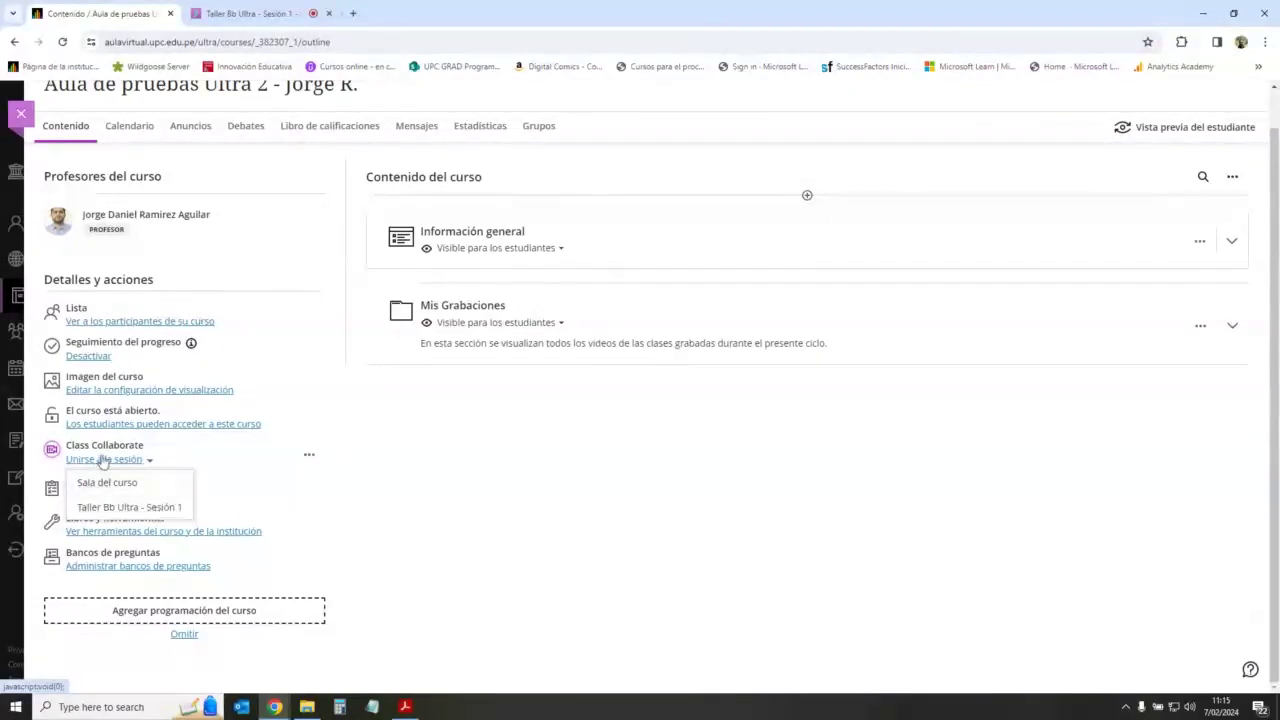
pyautogui.click(402, 502)
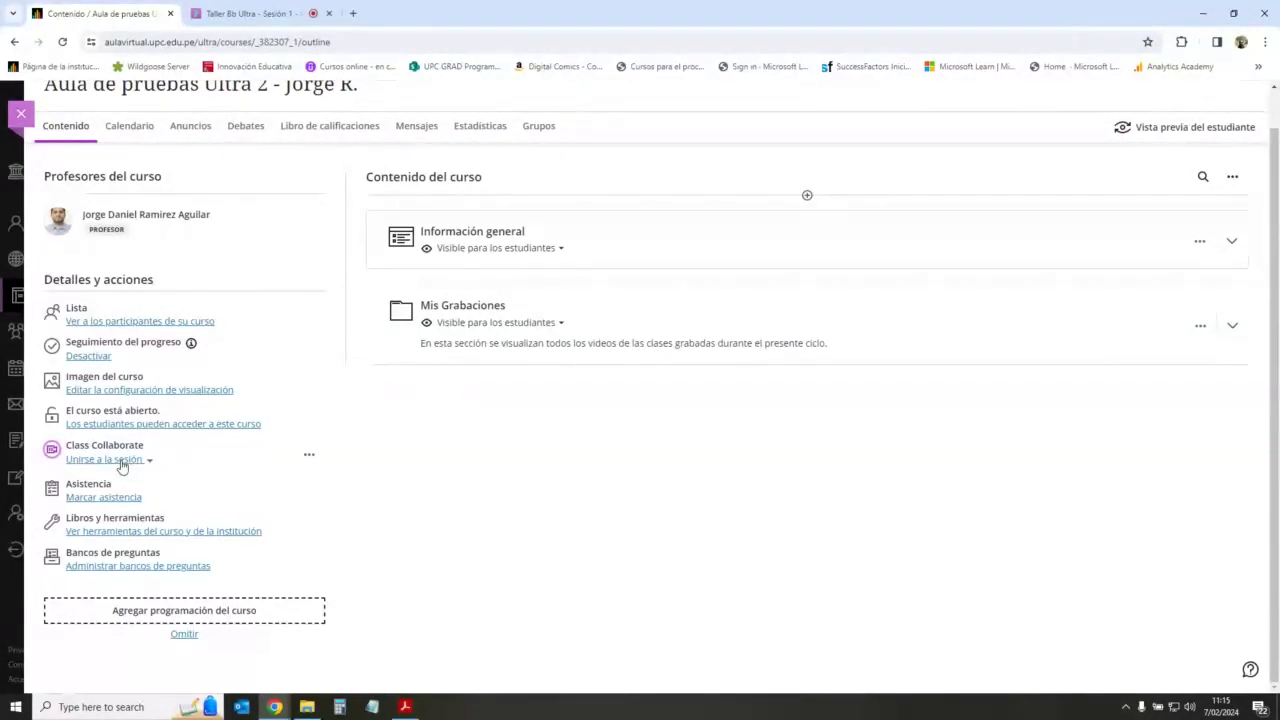
pyautogui.click(121, 462)
pyautogui.click(405, 495)
# Step: Check the chat of the Taller Bb Ultra - Sesión 1 Collaborate session and return to the ADP06 course page
pyautogui.click(245, 13)
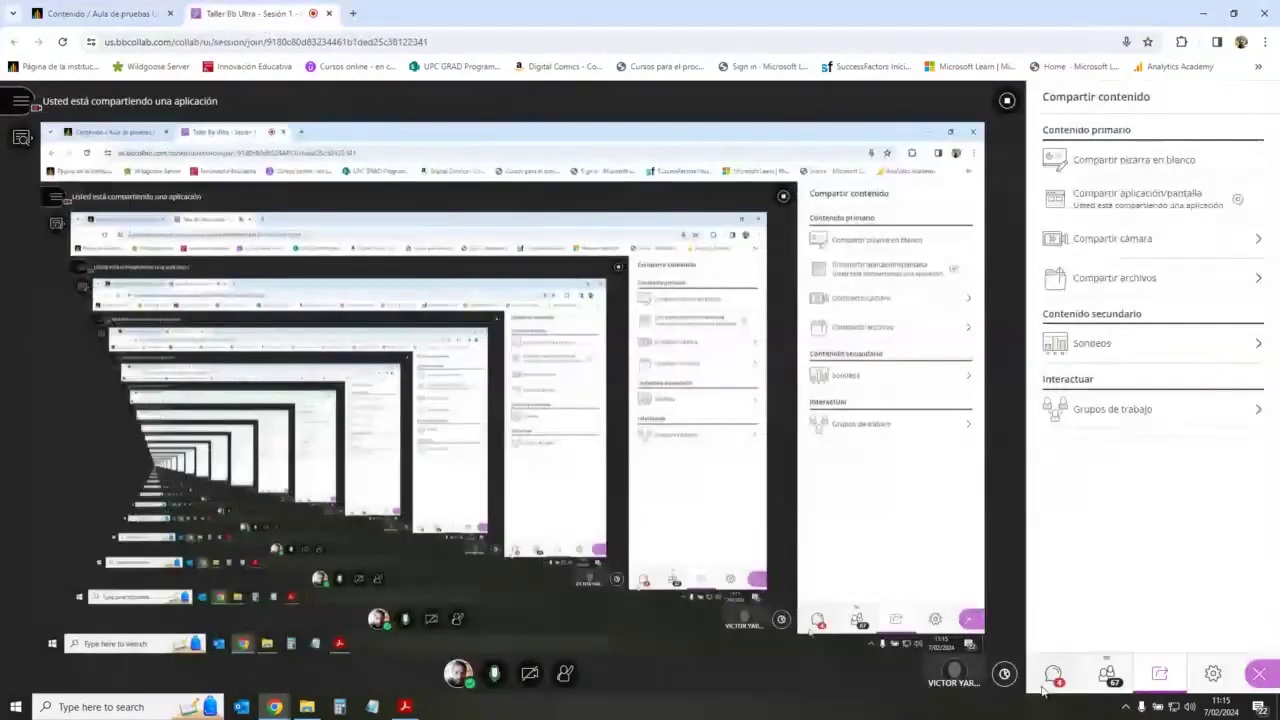
pyautogui.click(1053, 676)
pyautogui.click(100, 13)
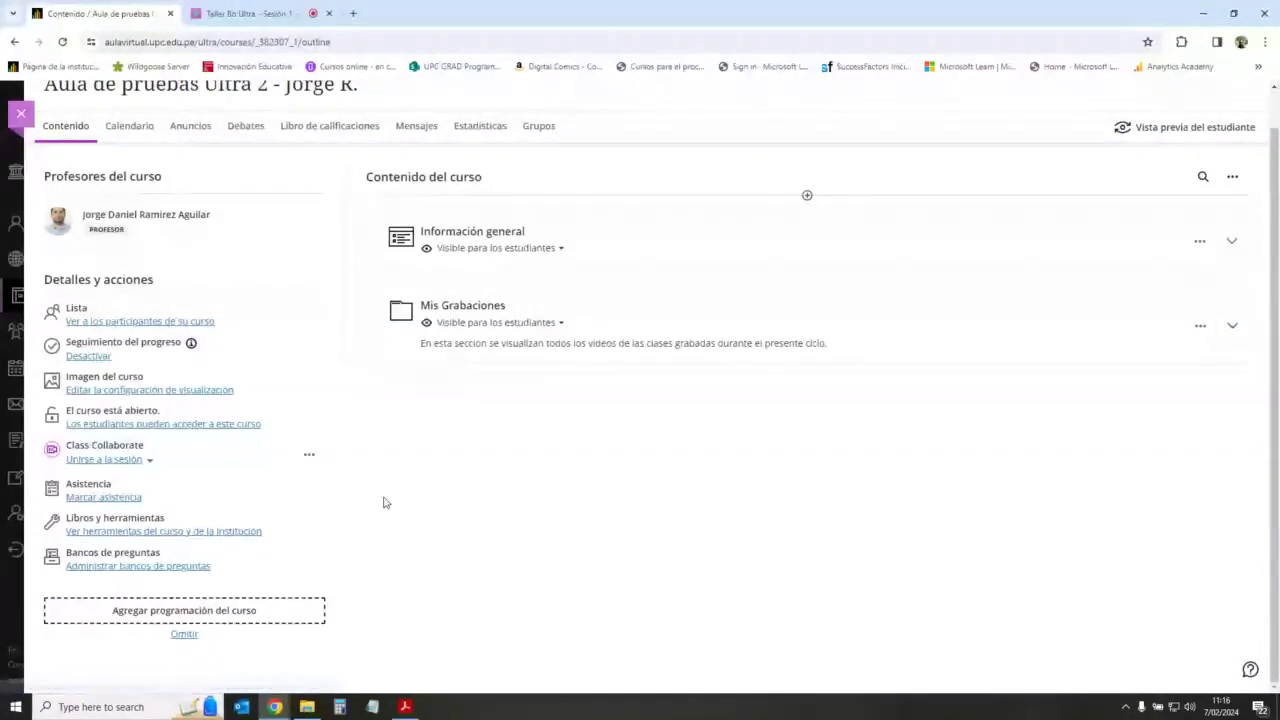
# Step: View the ADP06 course calendar by month
pyautogui.scroll(1, 395, 495)
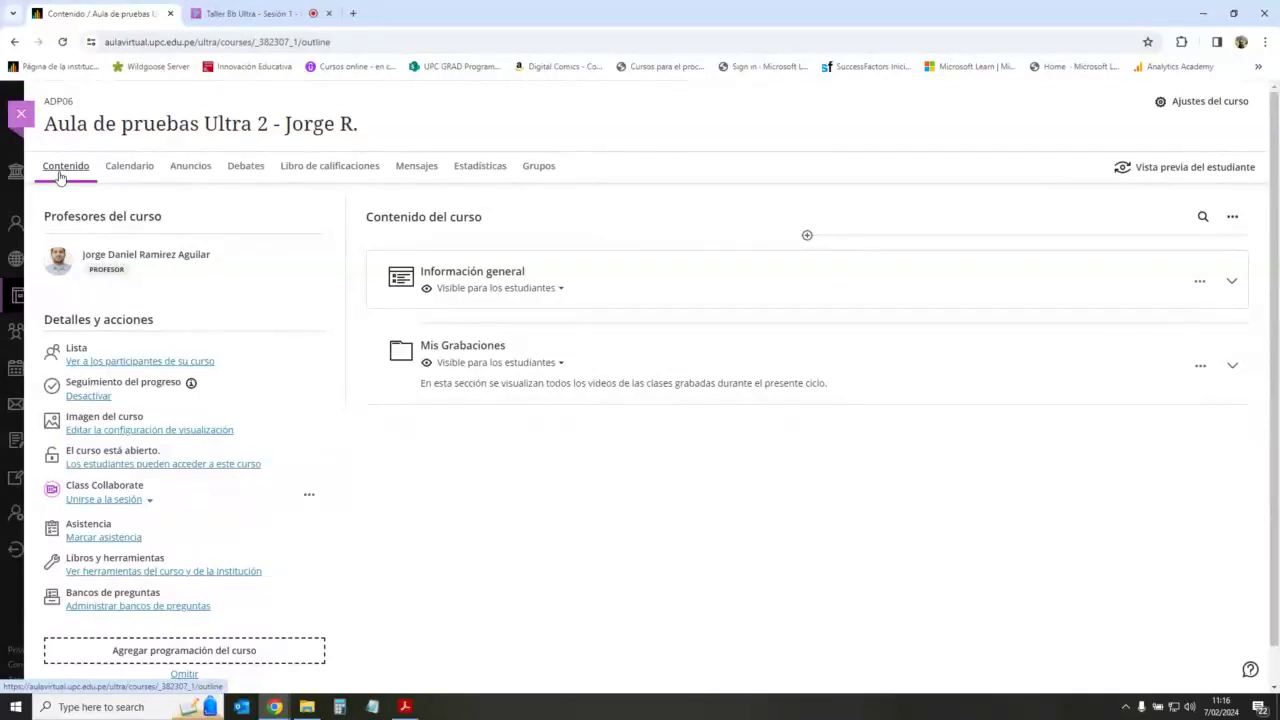
pyautogui.click(134, 178)
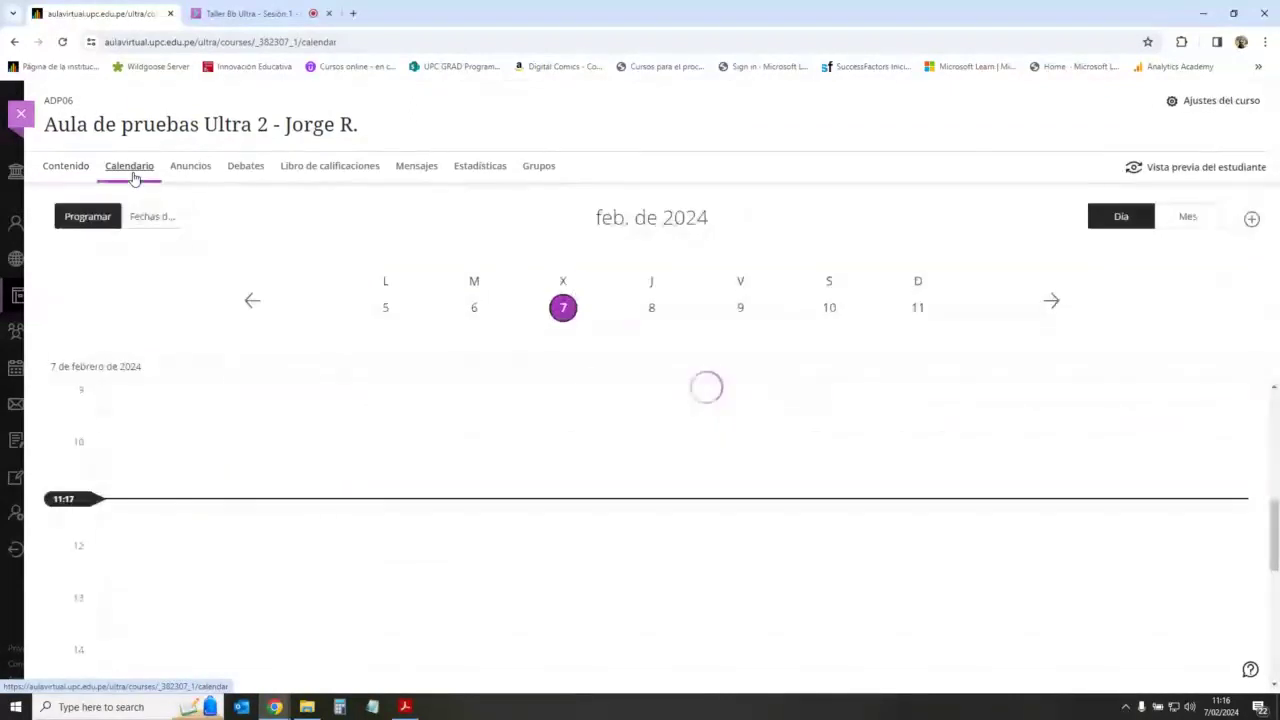
pyautogui.click(1188, 216)
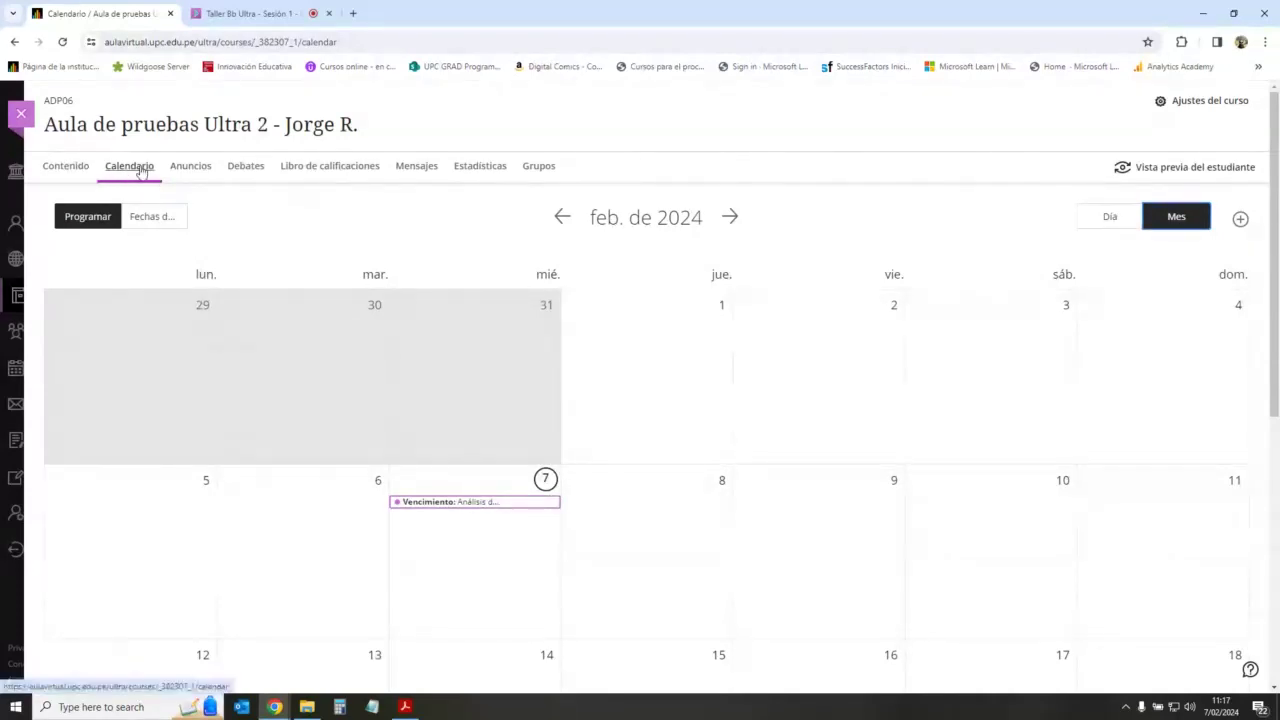
# Step: View the course announcements page and briefly consult the Sesión 2 agenda in the PDF presentation
pyautogui.click(203, 168)
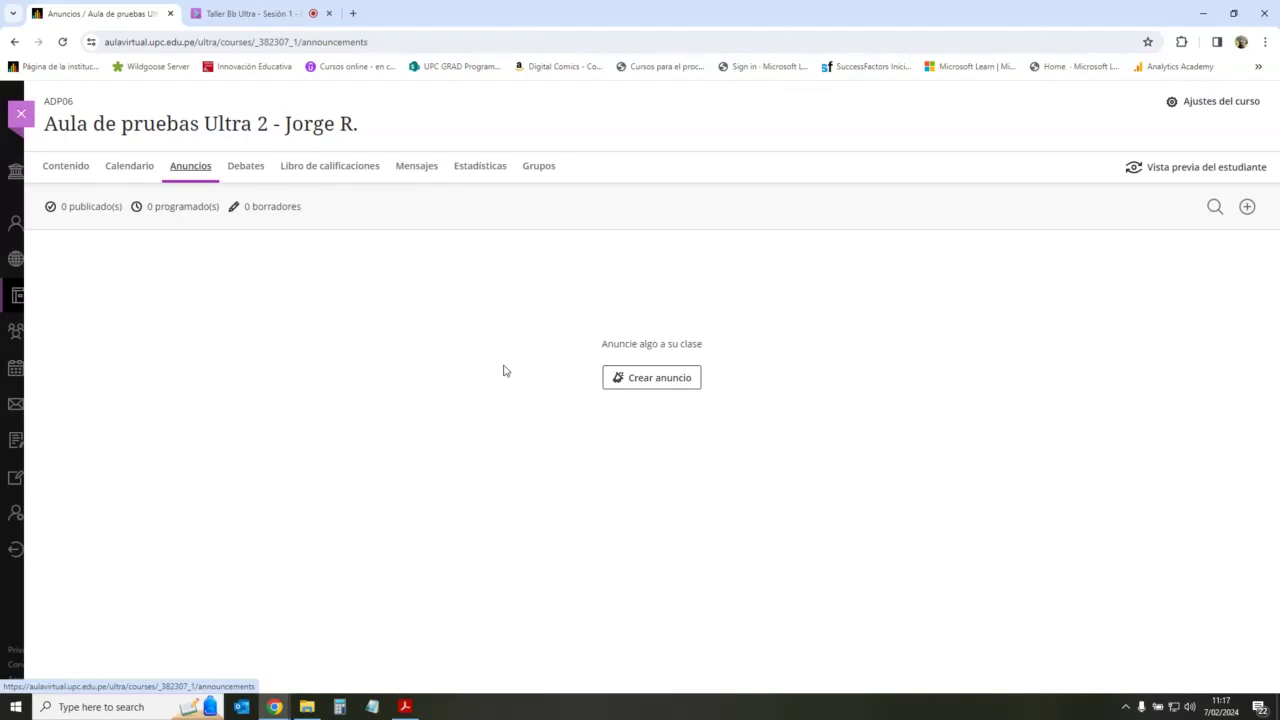
pyautogui.click(405, 706)
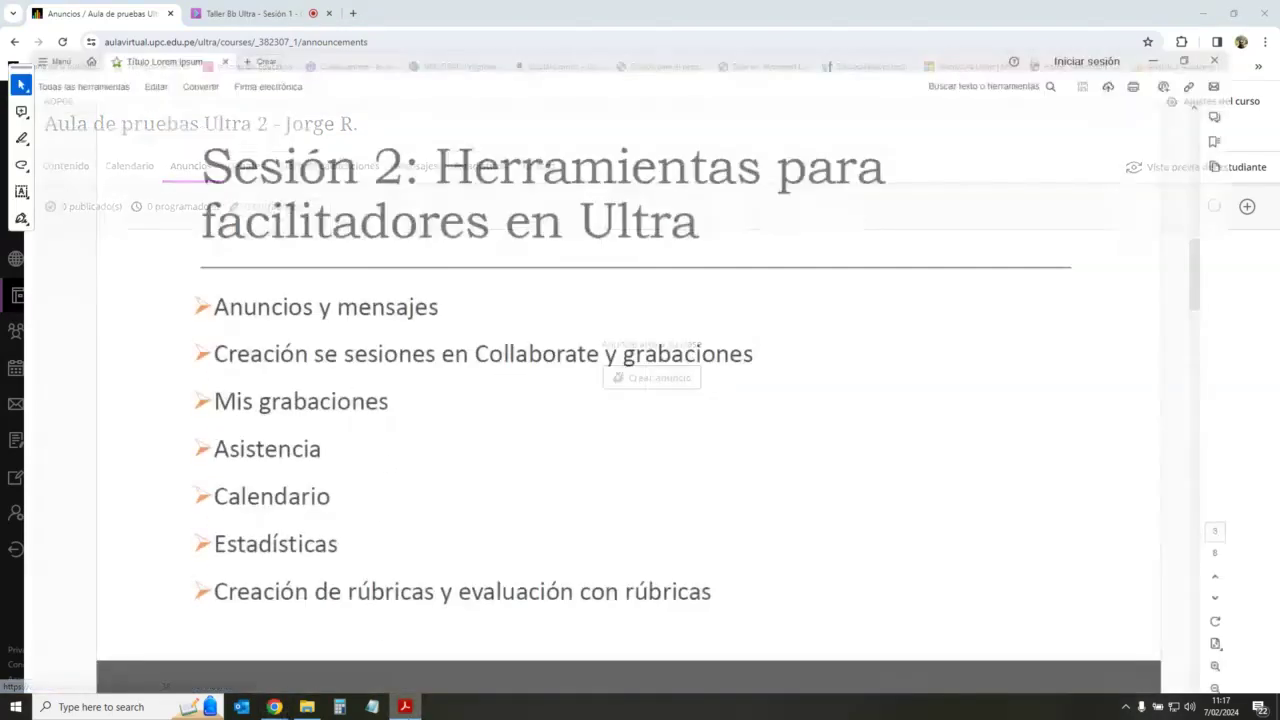
pyautogui.click(405, 706)
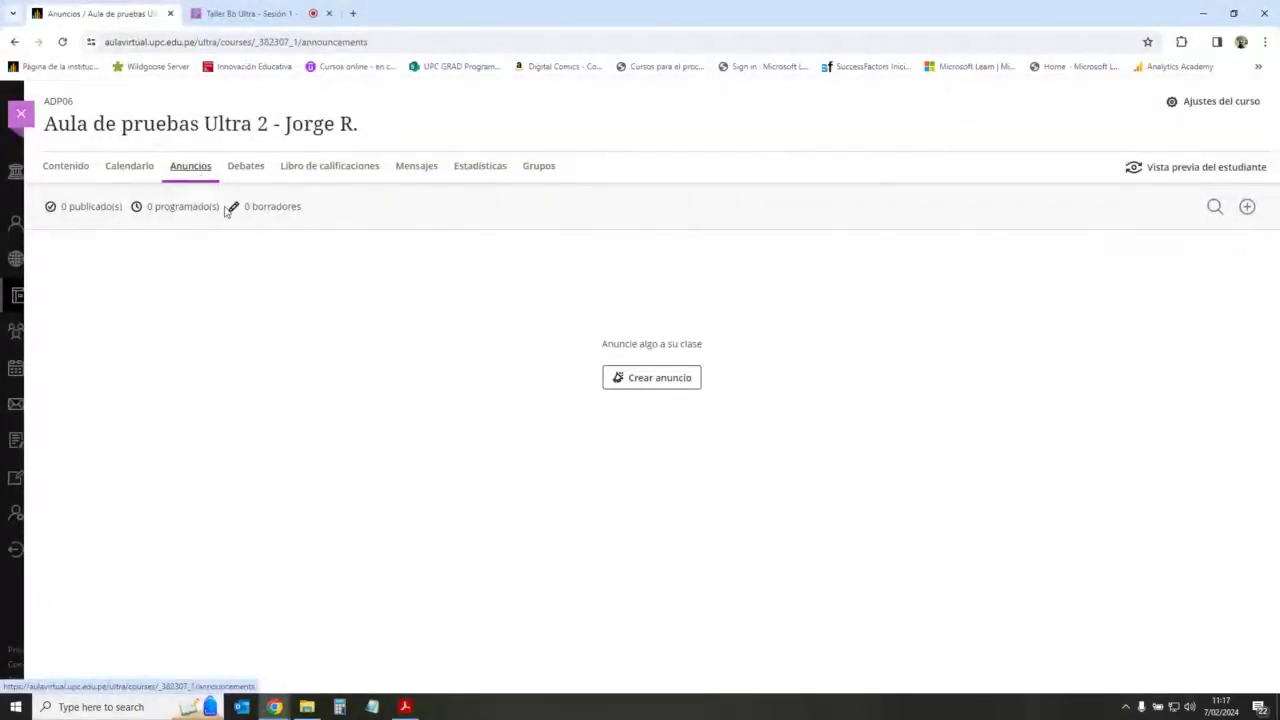
# Step: View the course discussions and the gradebook, switching the gradebook from list to grid view
pyautogui.click(255, 168)
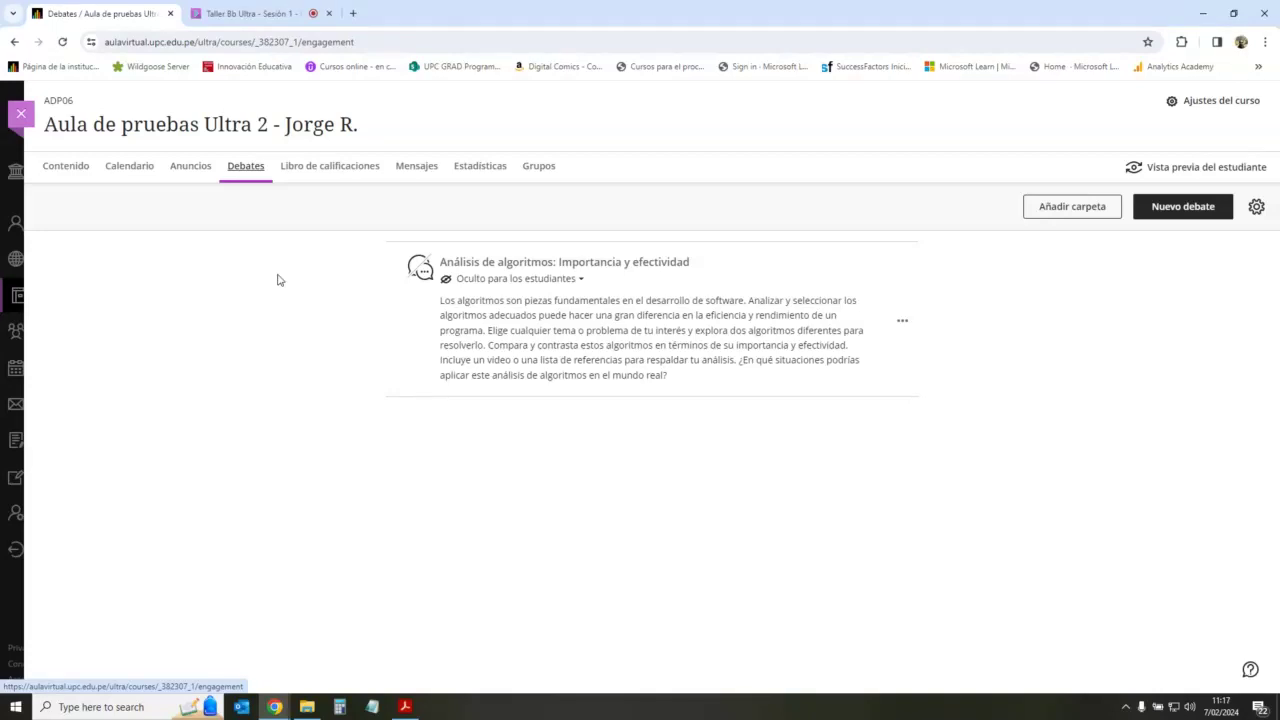
pyautogui.click(320, 168)
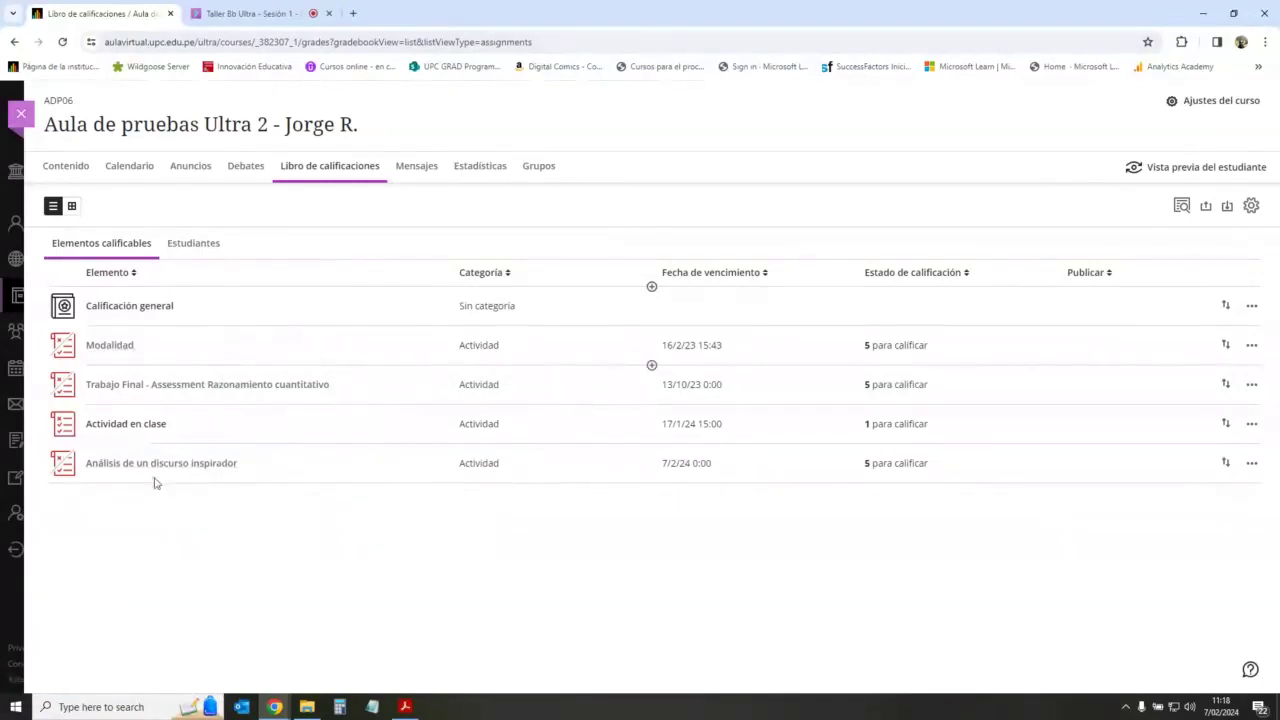
pyautogui.click(71, 206)
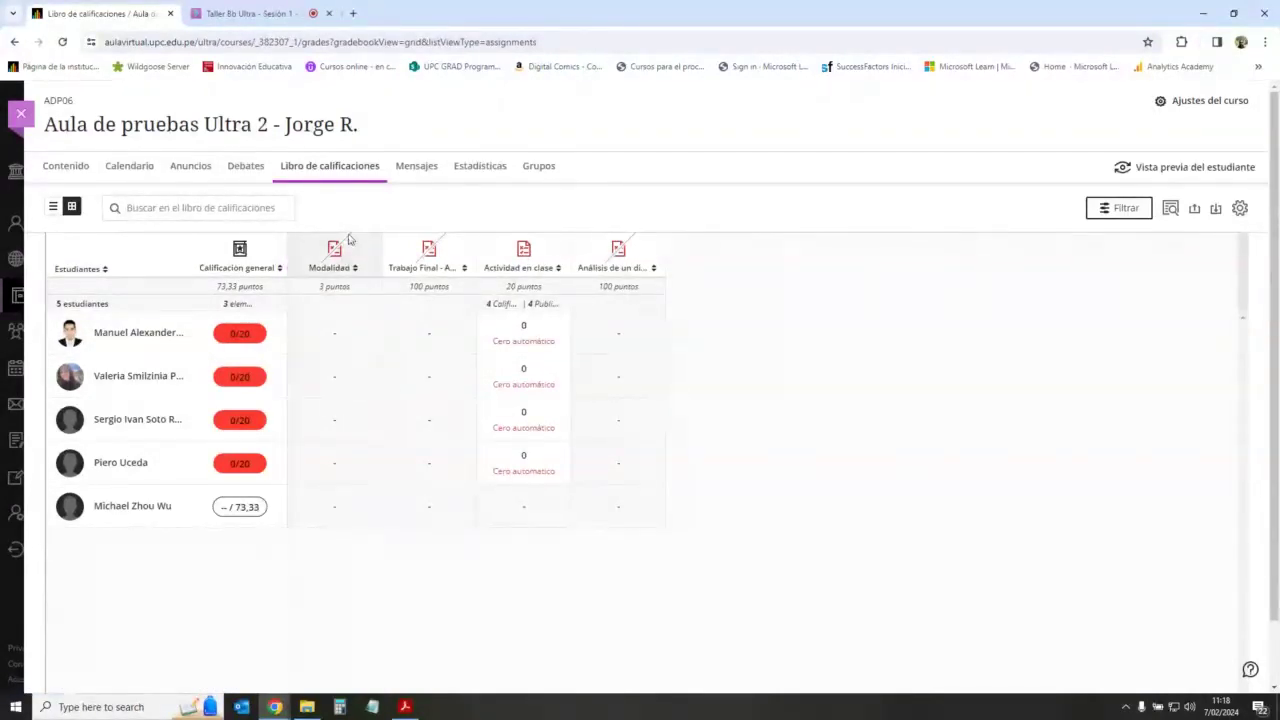
# Step: Compare the course messages page with the announcements page, ending on messages
pyautogui.click(416, 168)
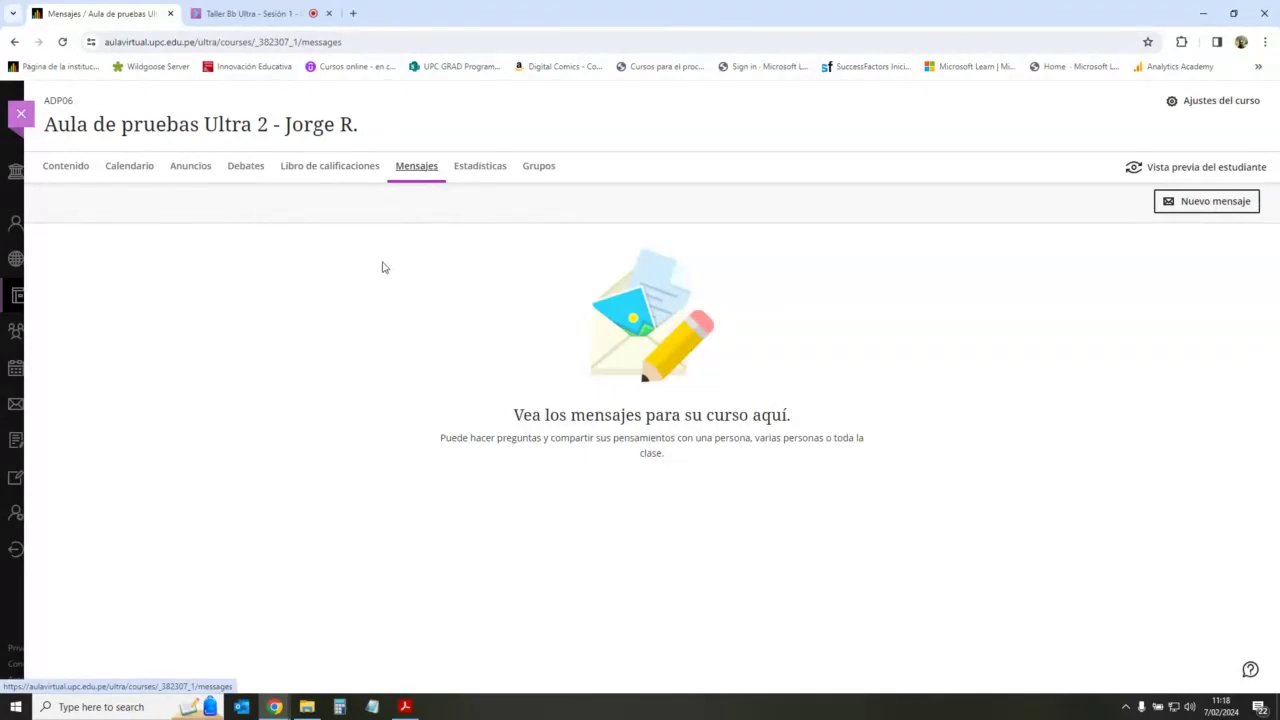
pyautogui.click(185, 168)
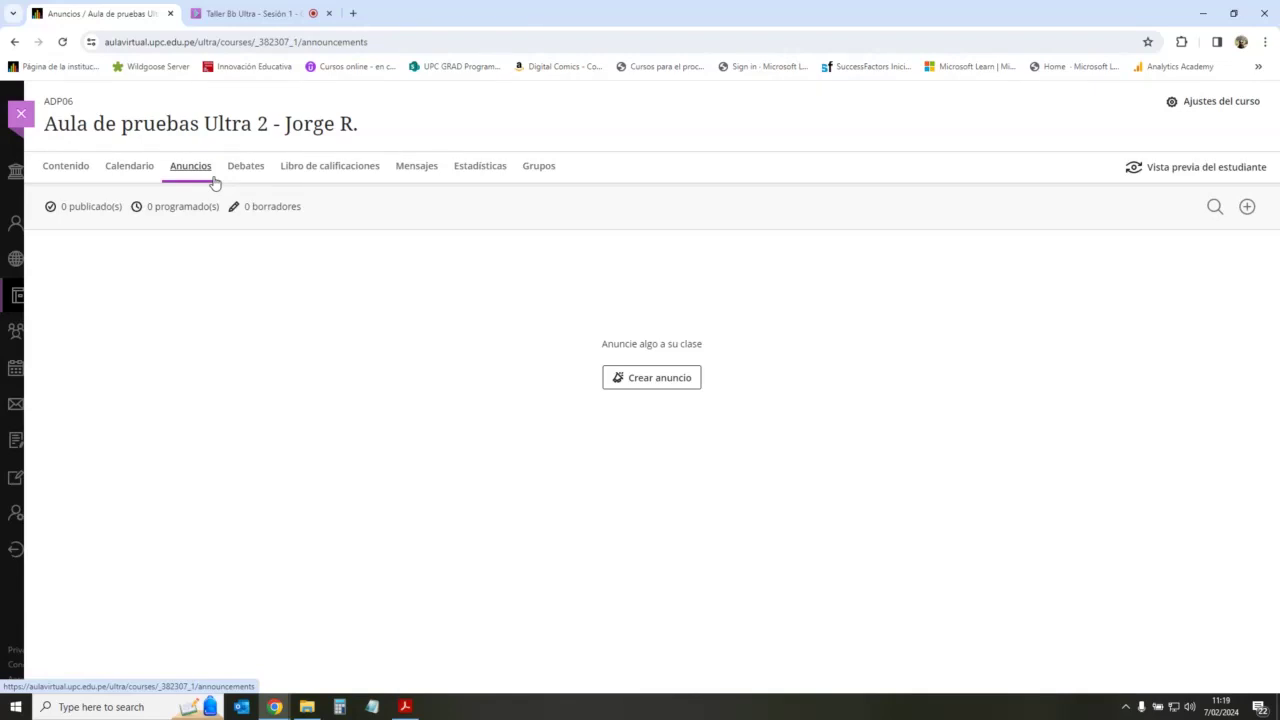
pyautogui.click(400, 176)
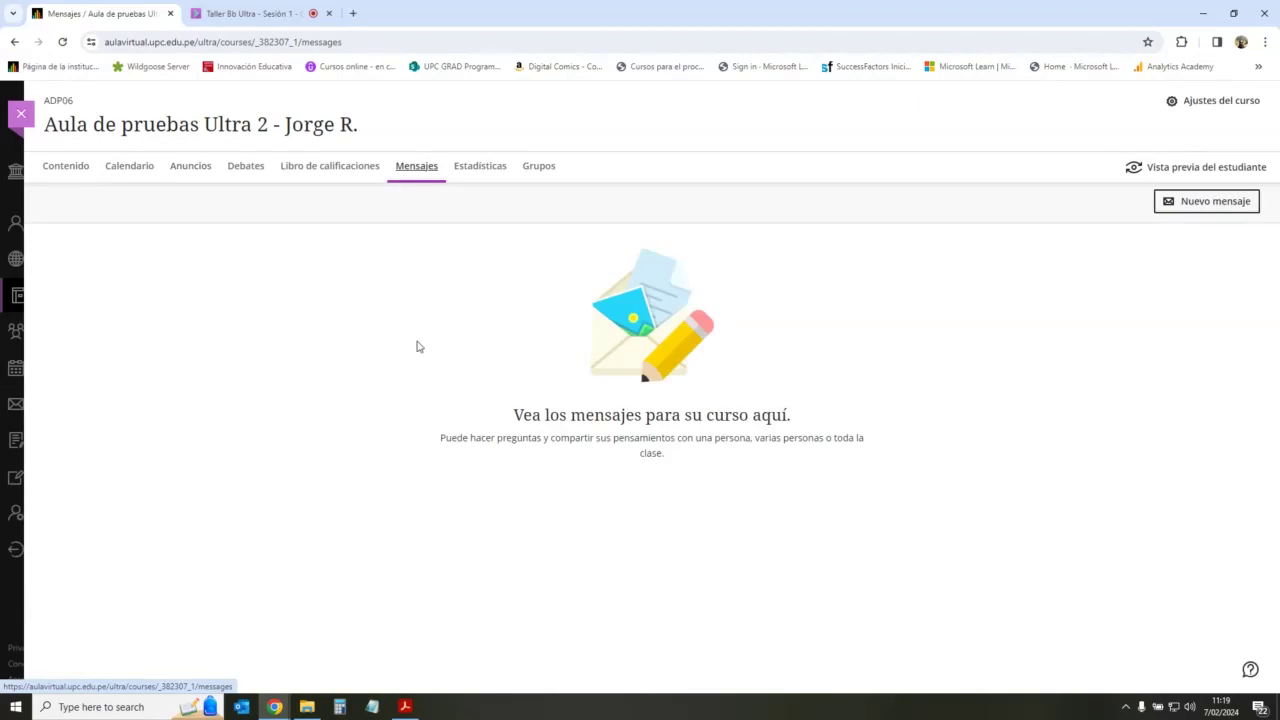
# Step: View the course activity statistics and the groups page, and return to the course content
pyautogui.click(478, 167)
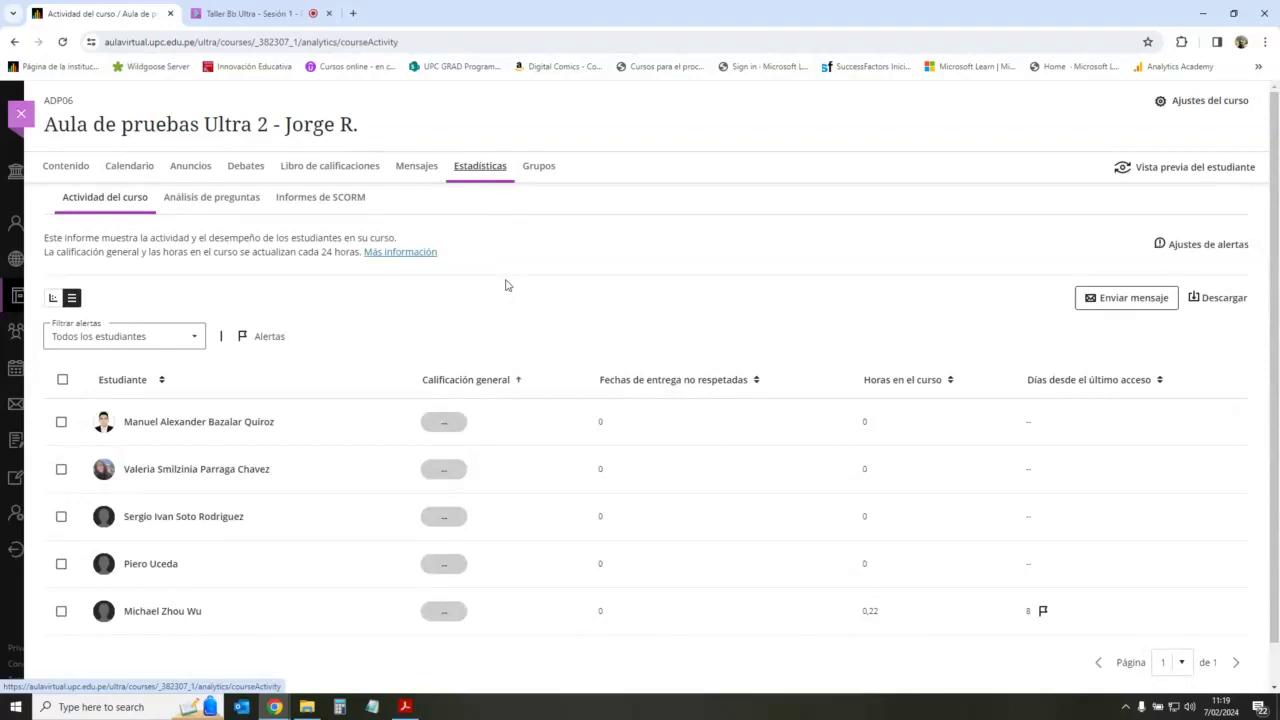
pyautogui.click(539, 167)
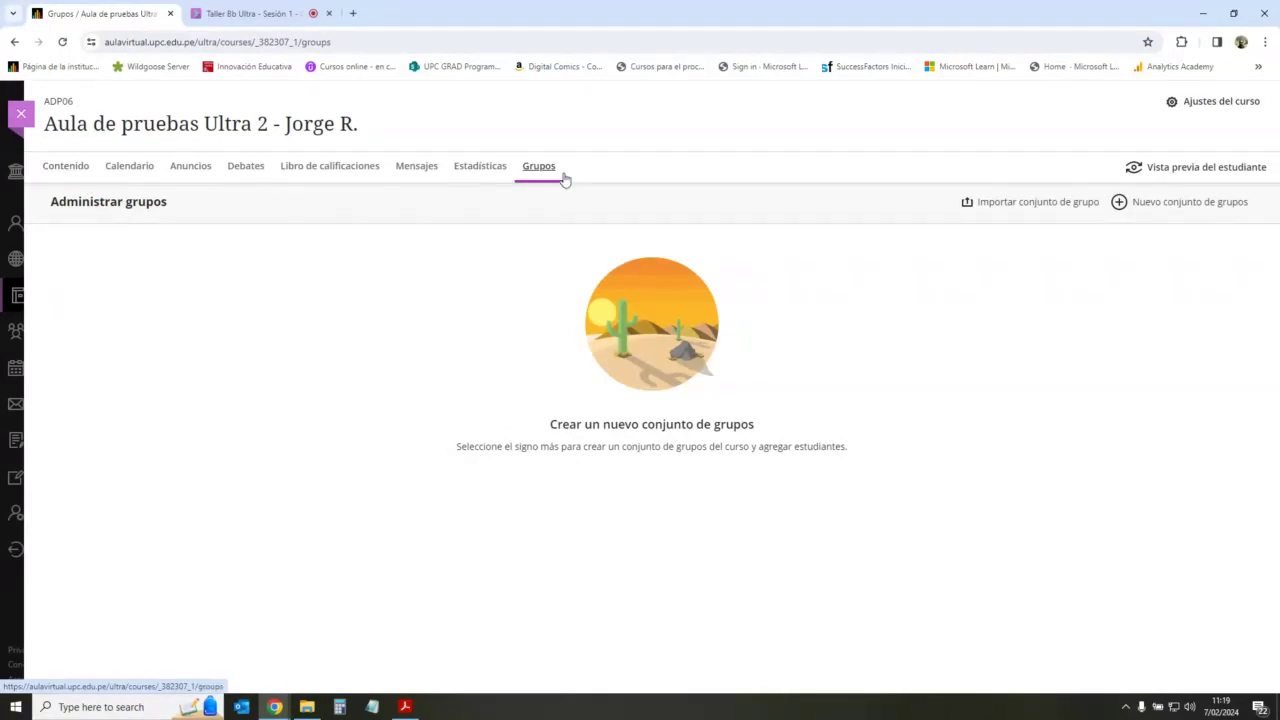
pyautogui.click(66, 172)
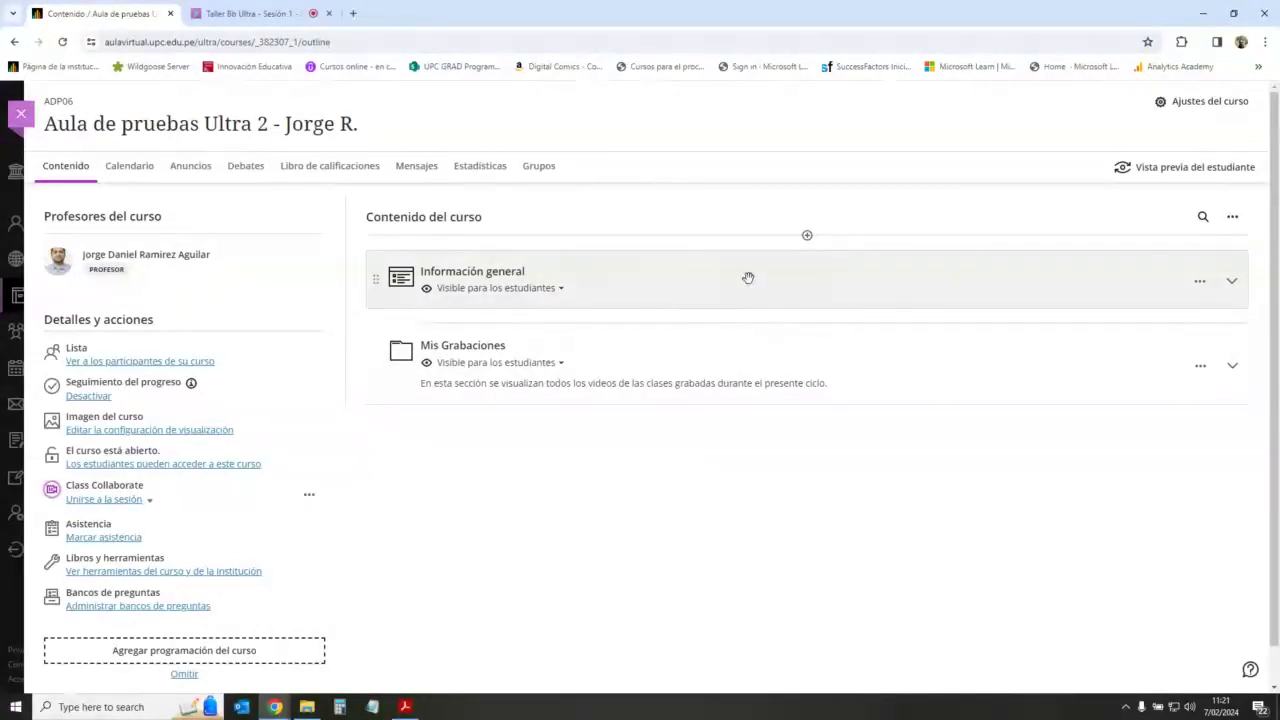
# Step: Expand the Información general module to look at its contents, and collapse it again
pyautogui.click(1236, 283)
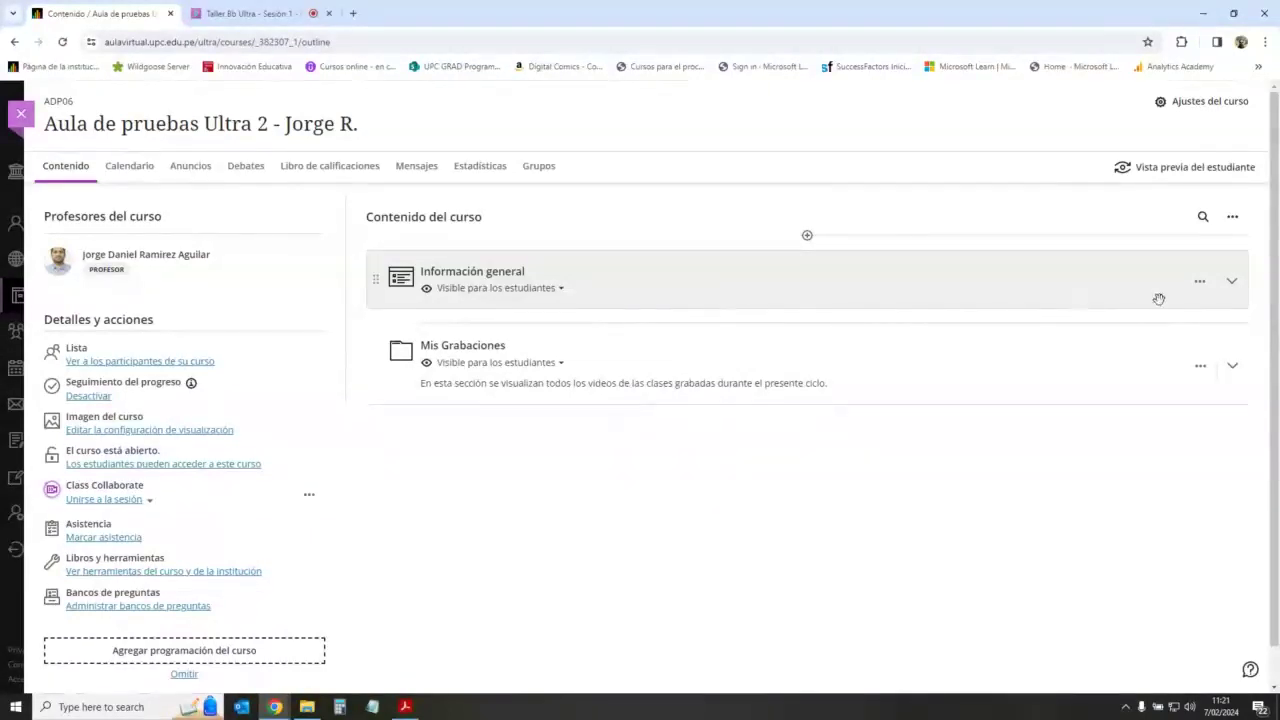
pyautogui.click(1230, 281)
pyautogui.click(1230, 281)
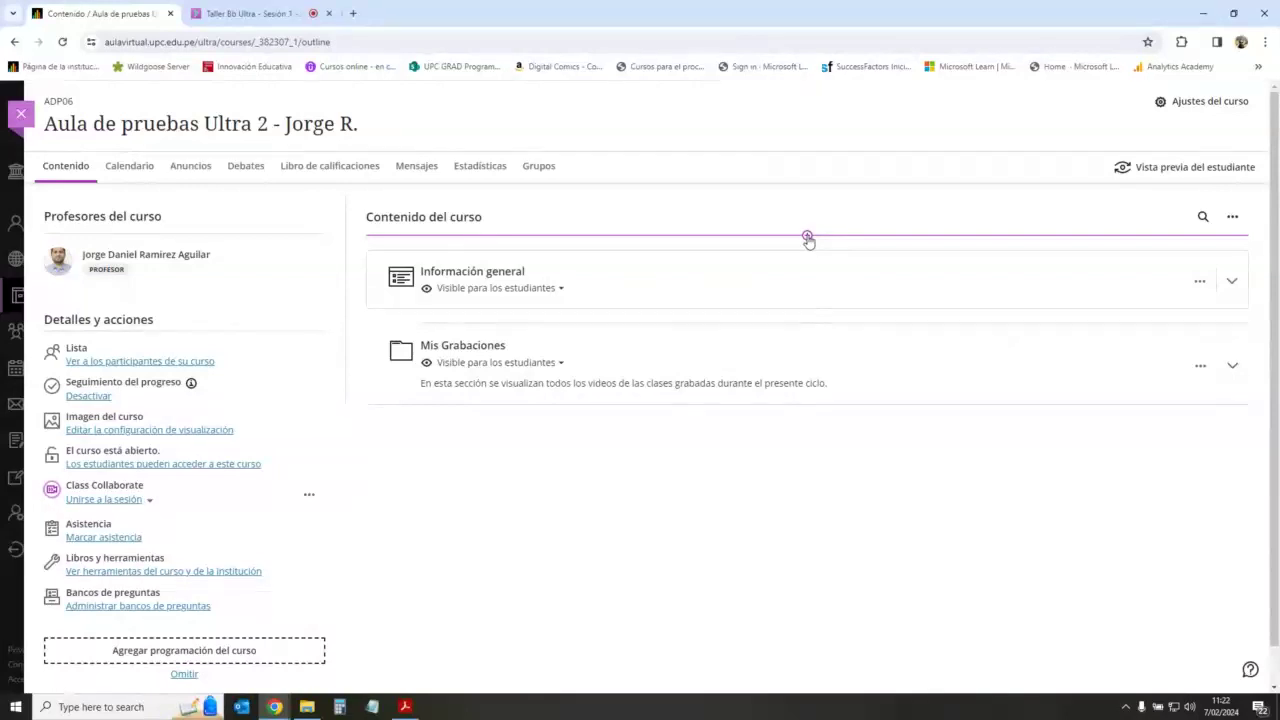
# Step: Create a learning module named Sesión 1 at the start of the course content, visible to students
pyautogui.click(807, 236)
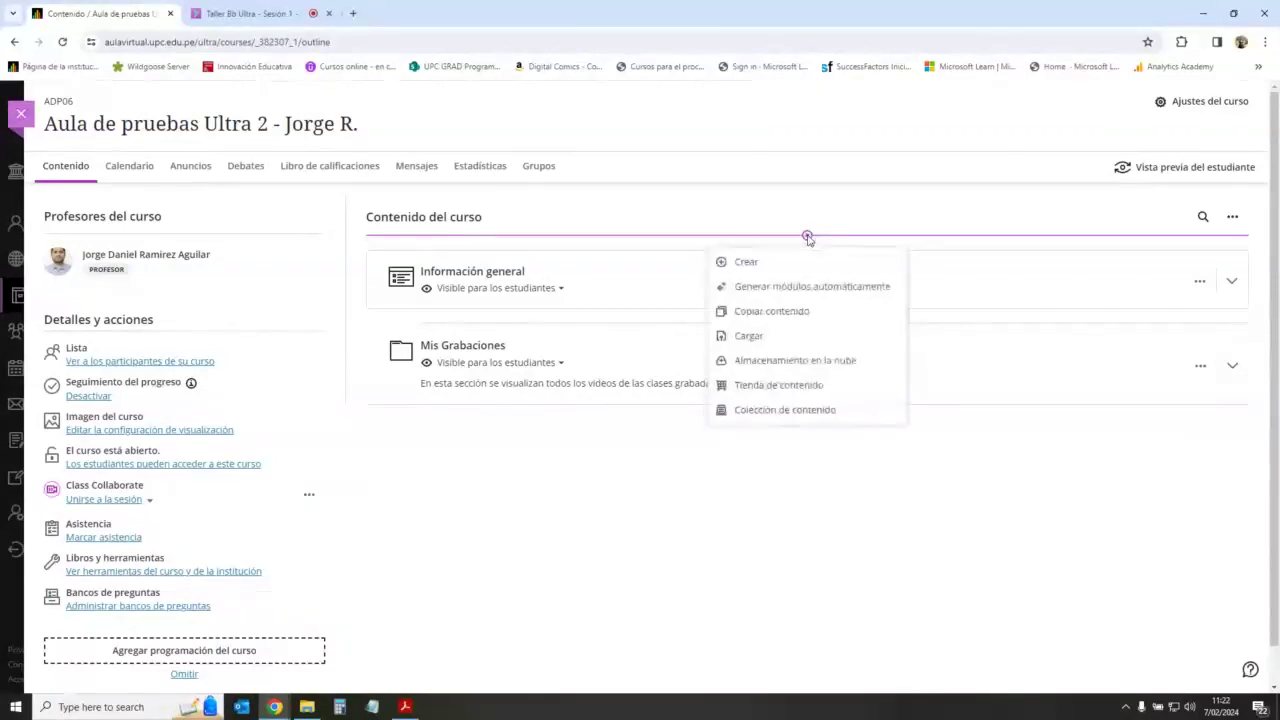
pyautogui.click(756, 265)
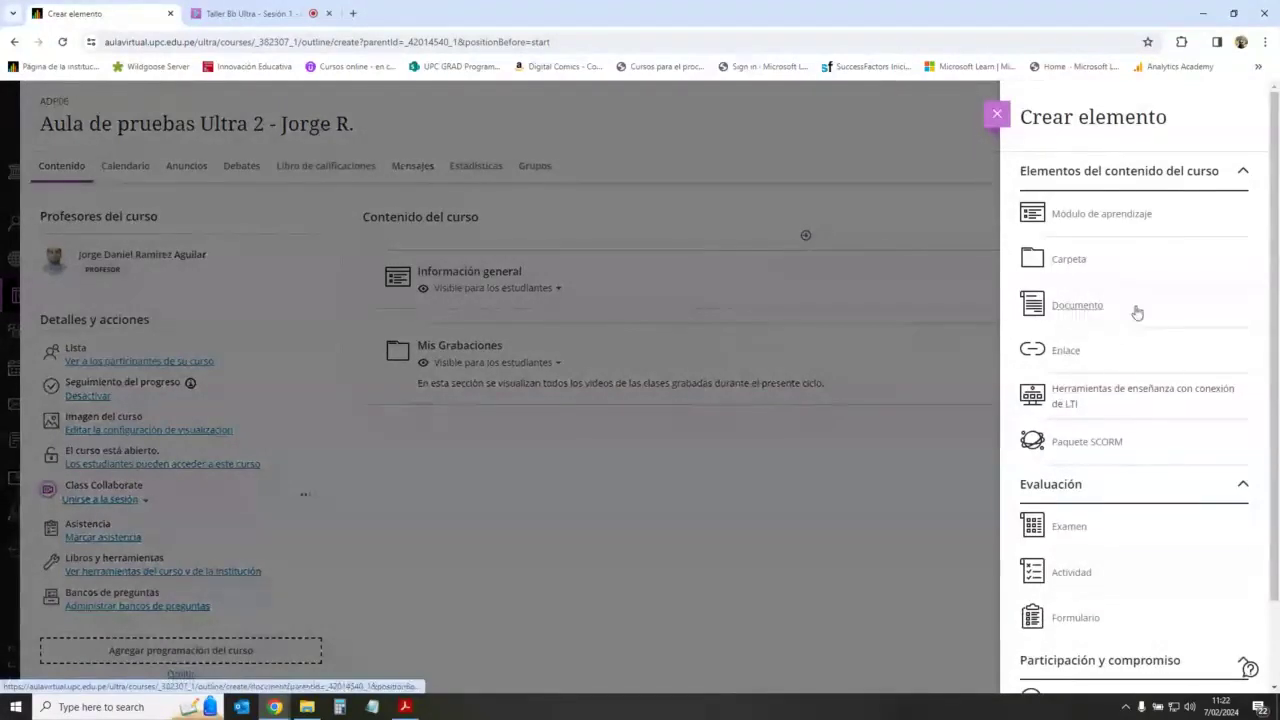
pyautogui.scroll(-1, 1166, 378)
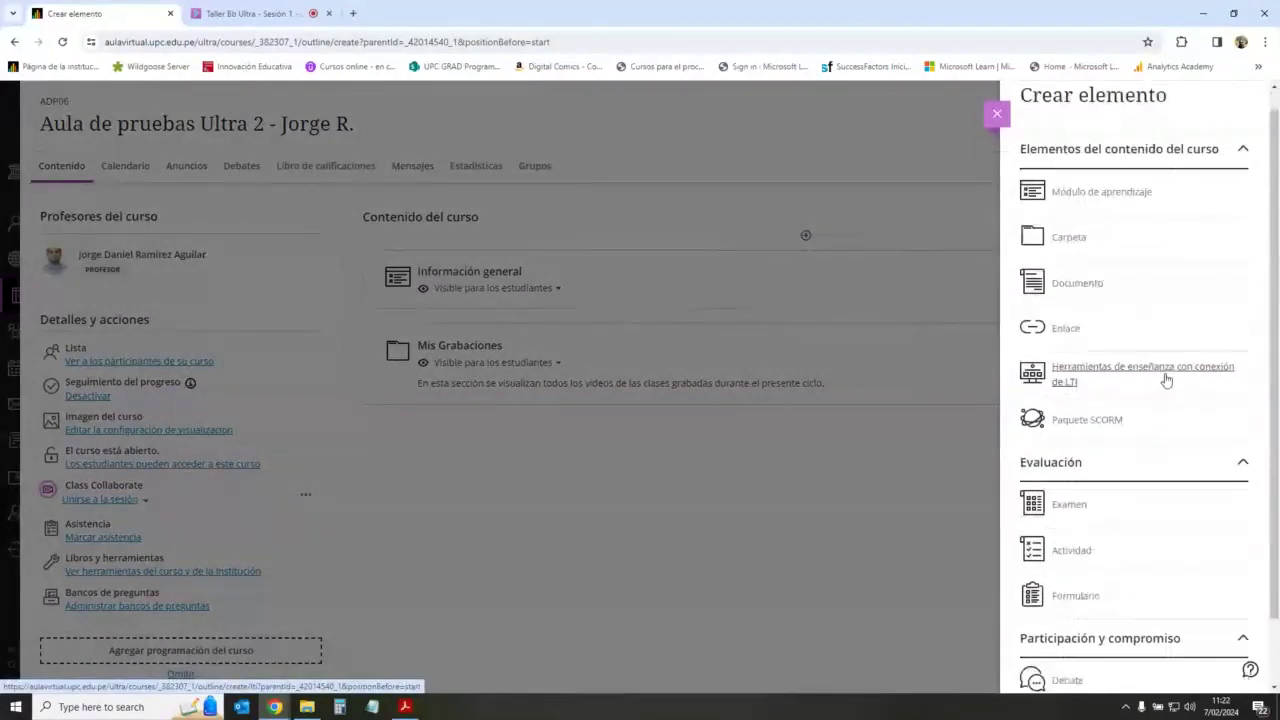
pyautogui.scroll(1, 1166, 378)
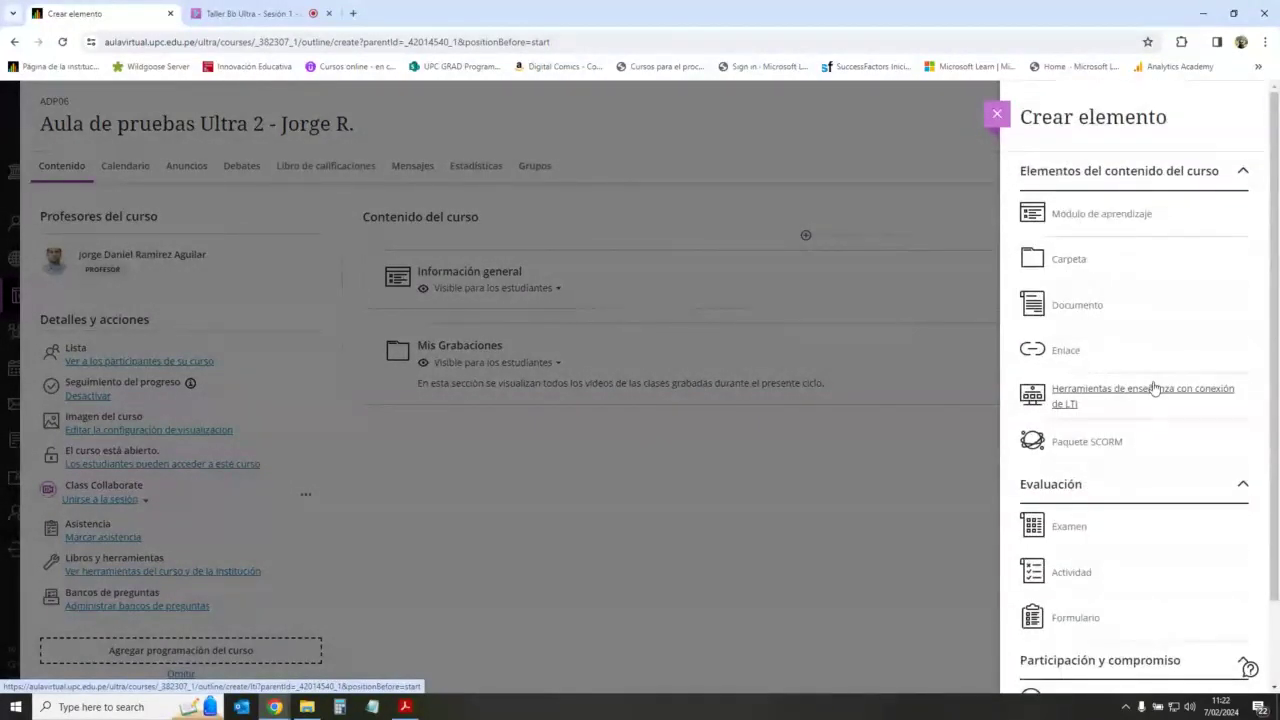
pyautogui.click(1129, 216)
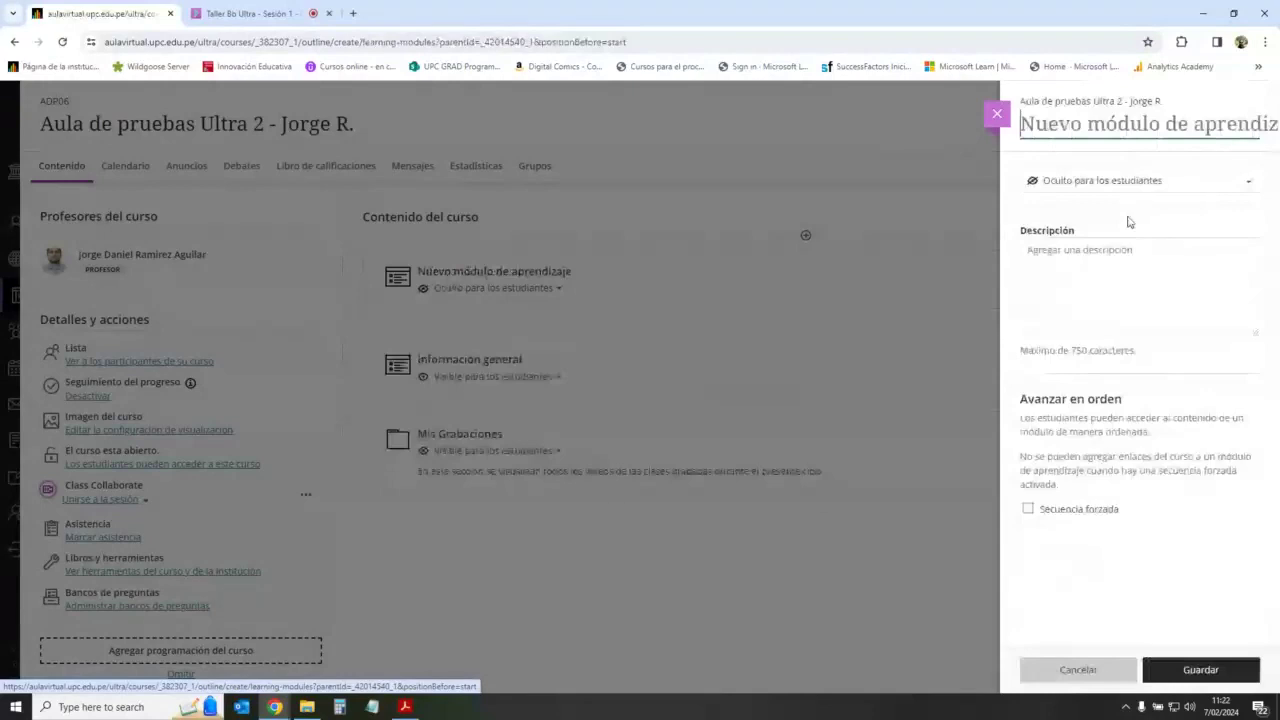
pyautogui.click(1070, 129)
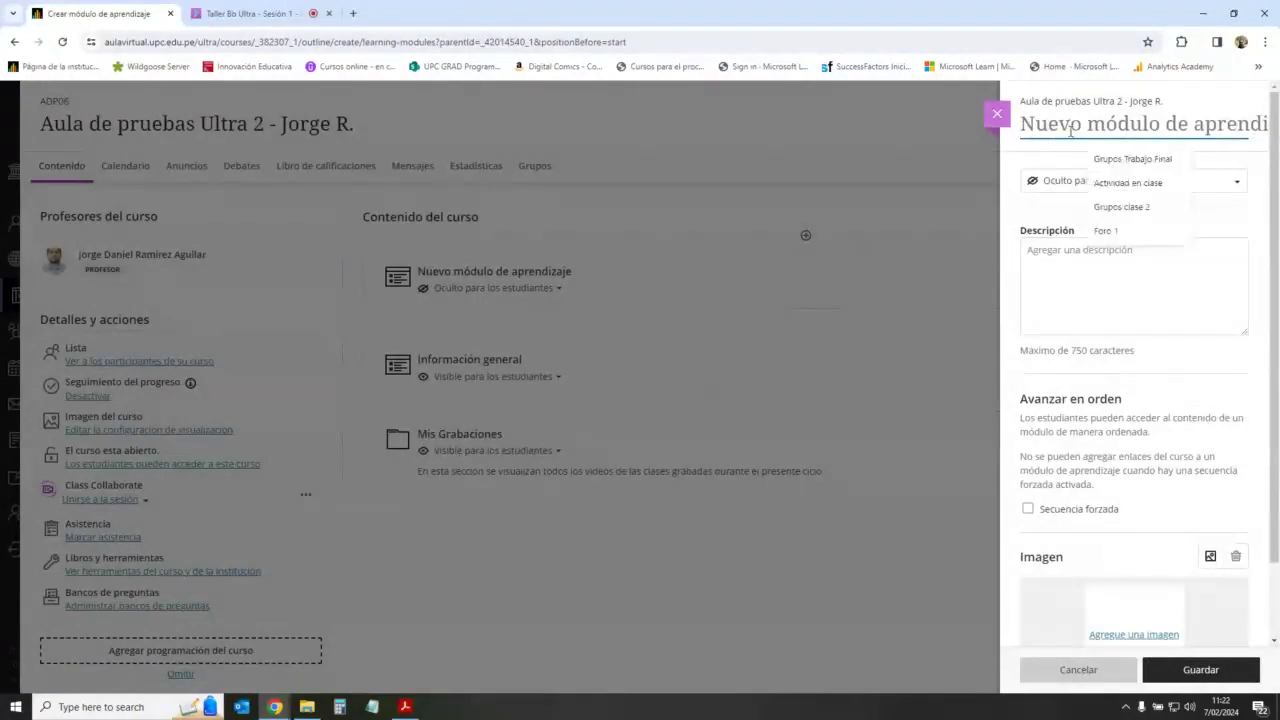
pyautogui.write('Sesi')
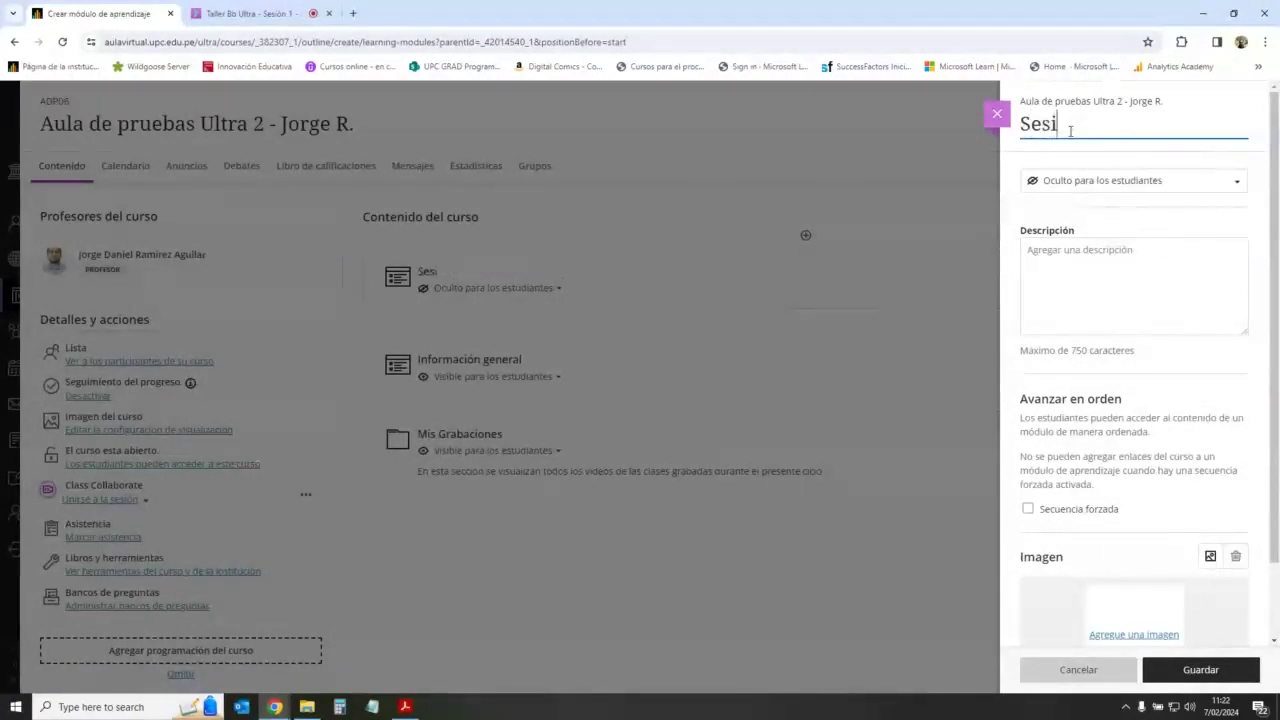
pyautogui.write('ón 1')
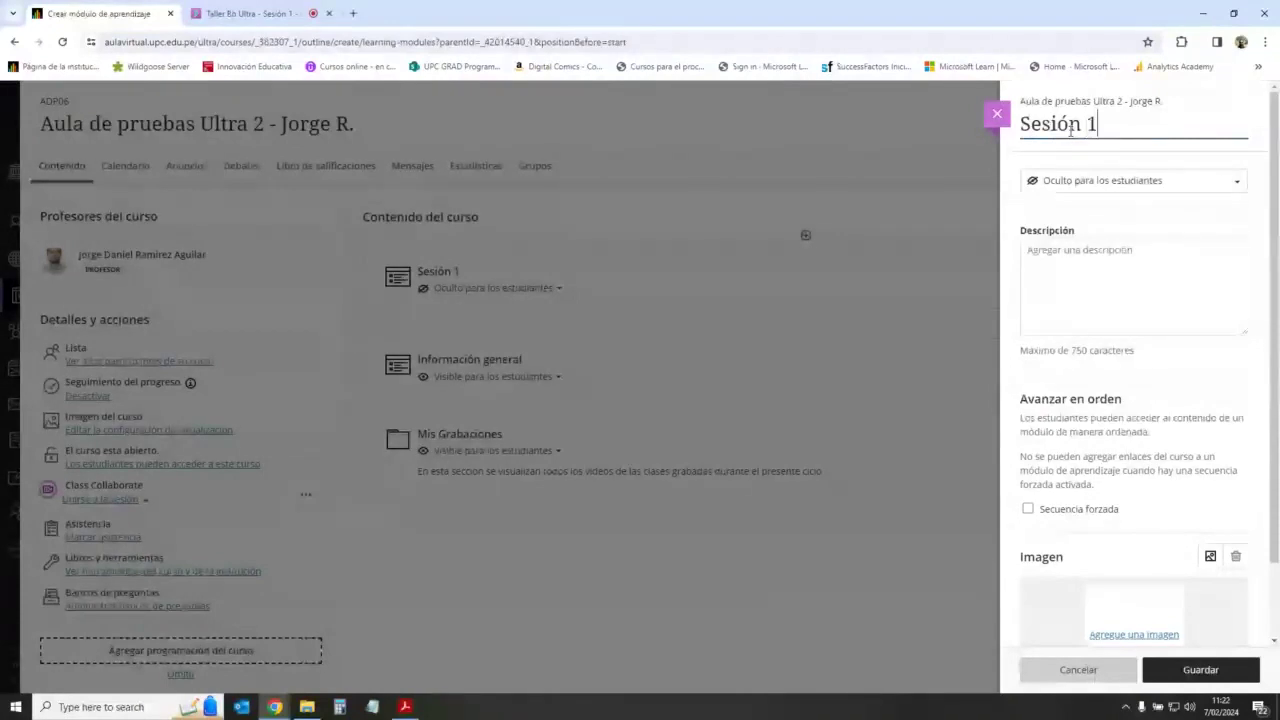
pyautogui.click(1142, 181)
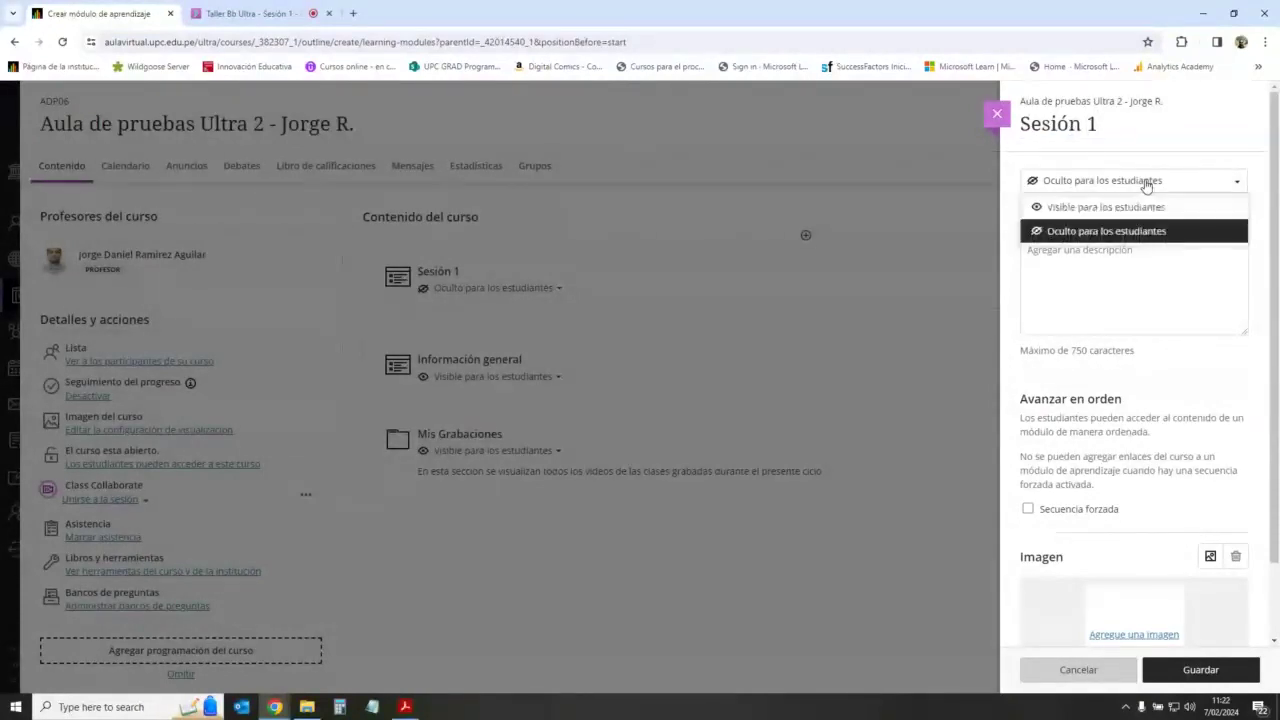
pyautogui.click(1140, 209)
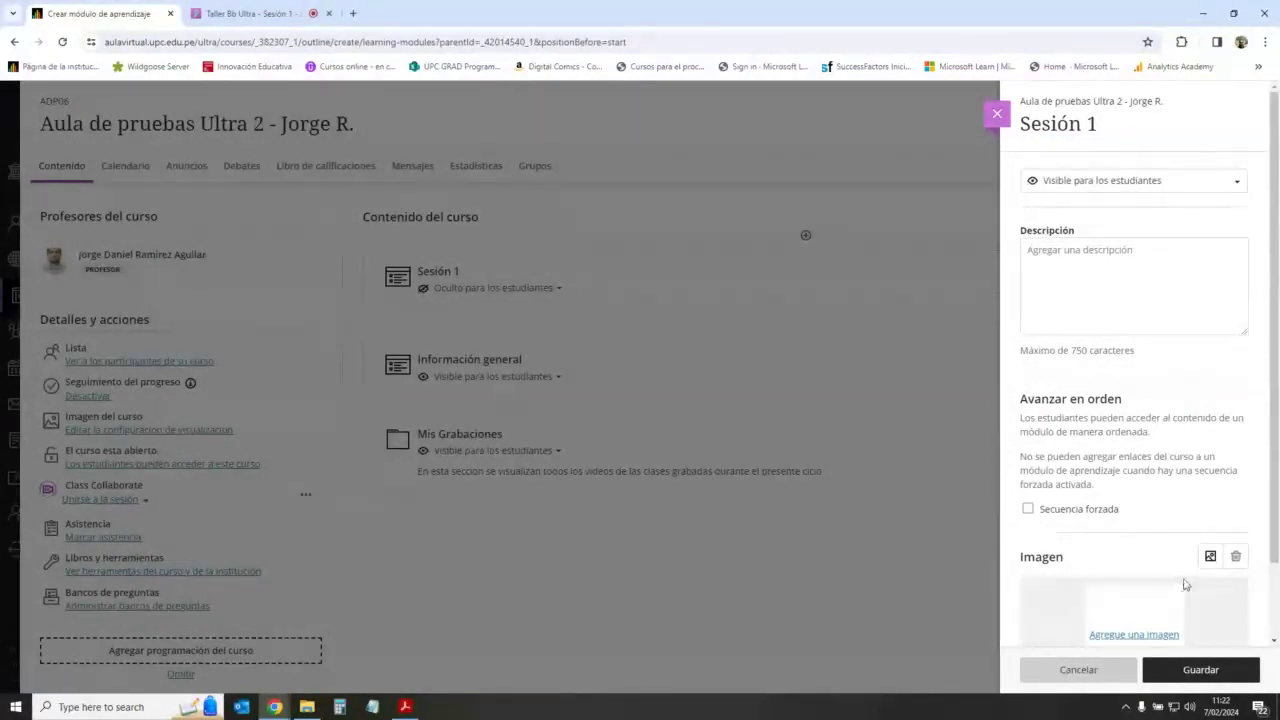
pyautogui.click(1214, 680)
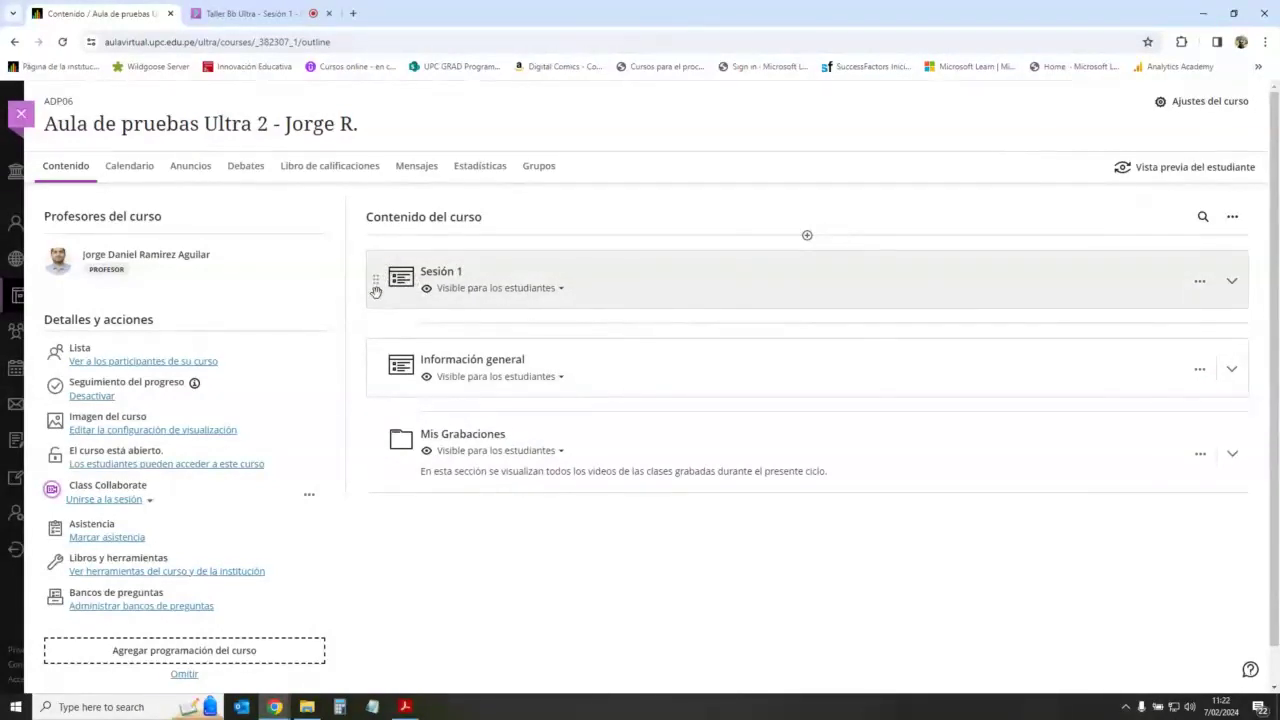
# Step: Move the Sesión 1 module below Información general and expand it
pyautogui.click(374, 293)
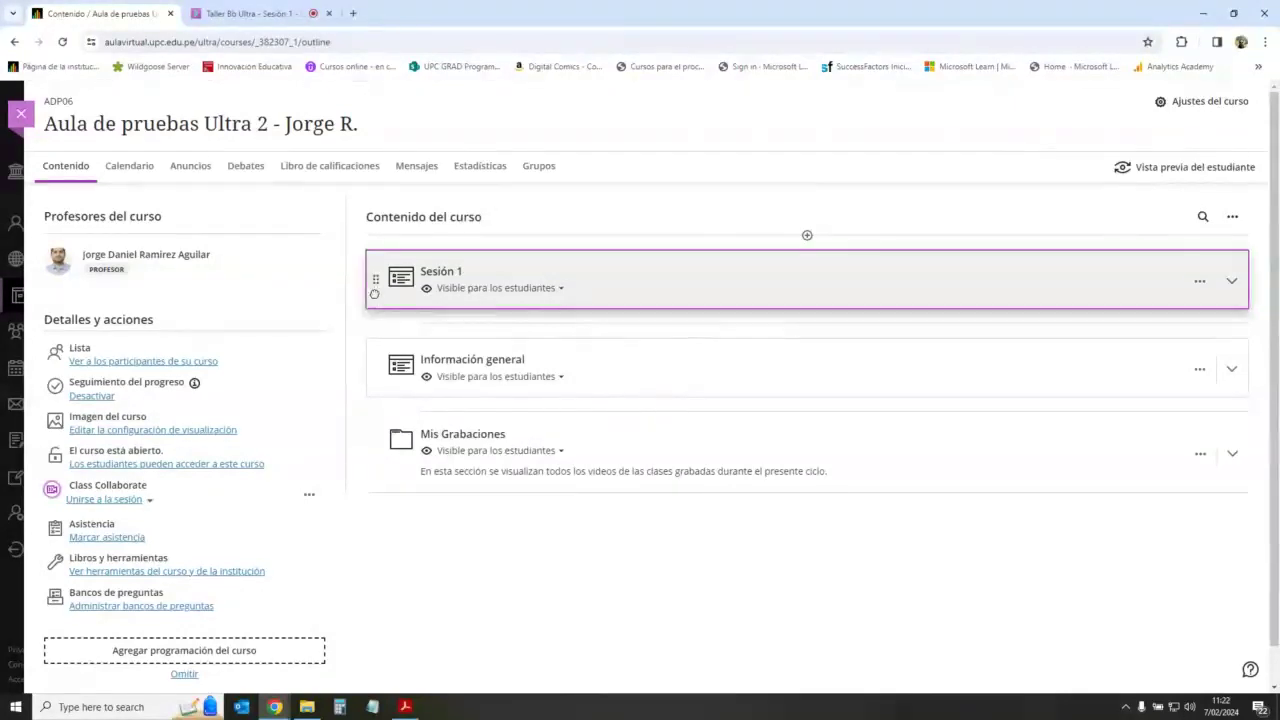
pyautogui.moveTo(374, 293); pyautogui.dragTo(367, 373)
pyautogui.moveTo(365, 412); pyautogui.dragTo(368, 375)
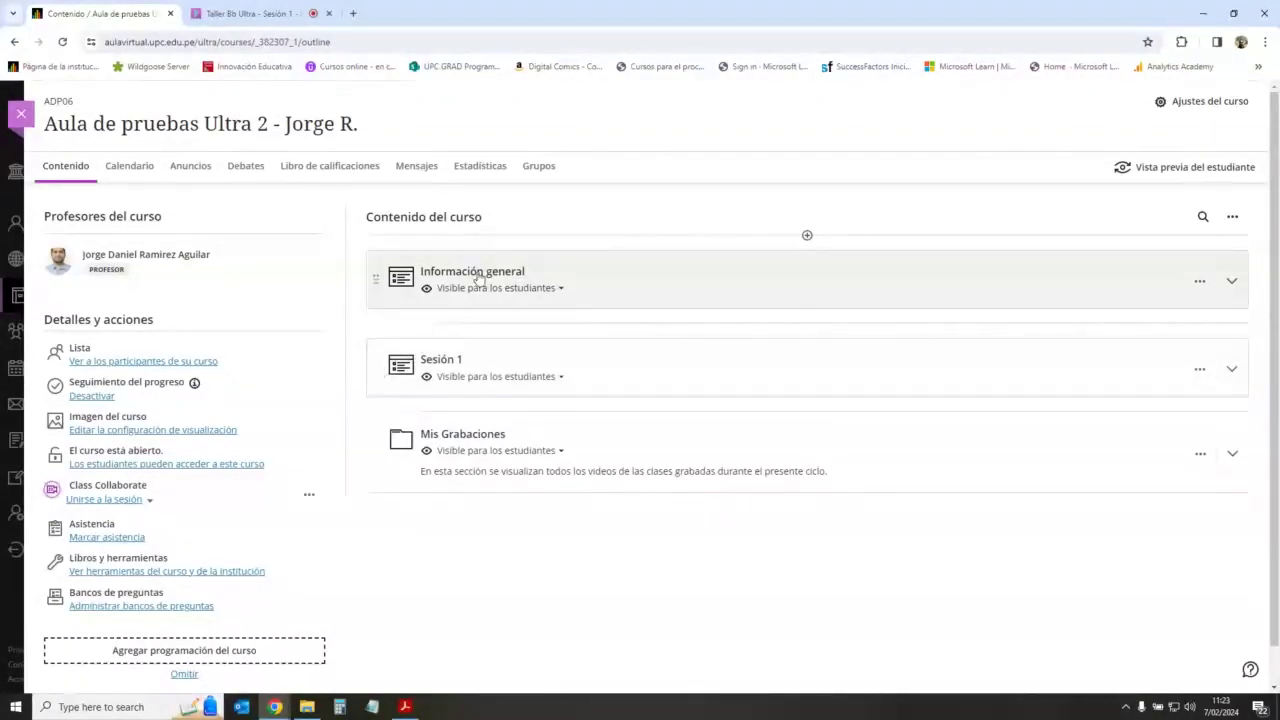
pyautogui.click(1231, 367)
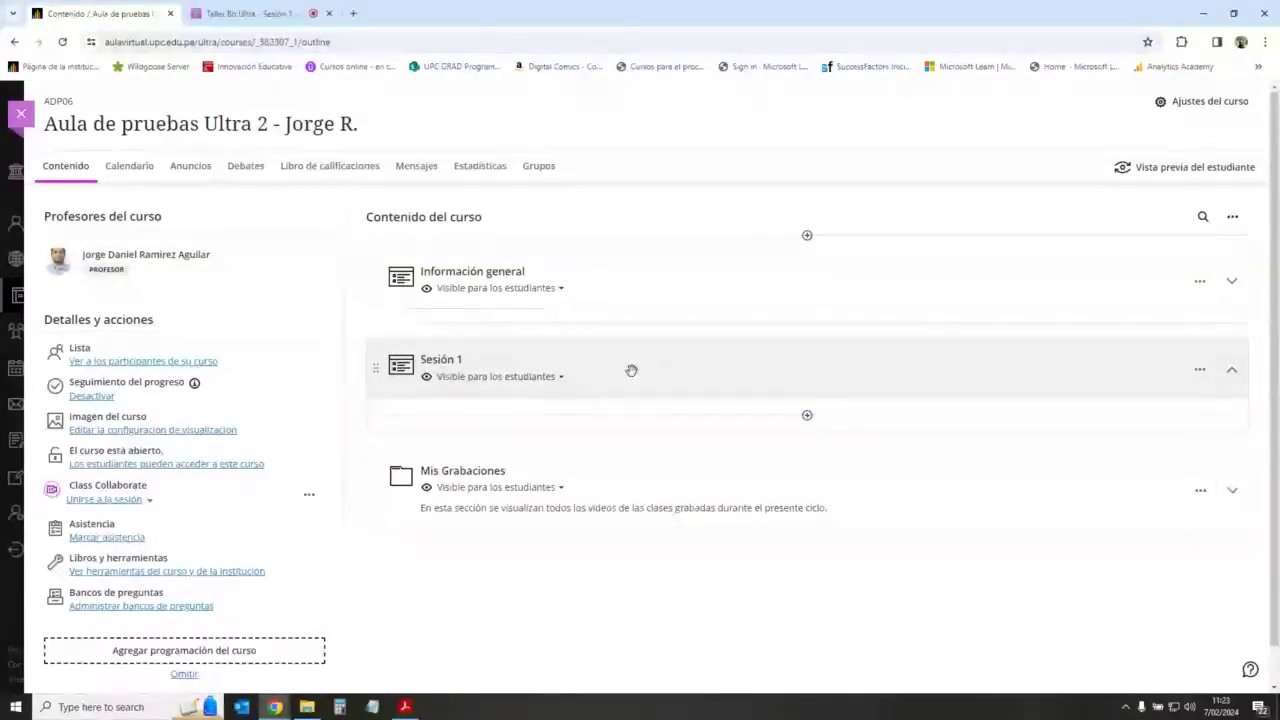
# Step: Open the Sesión 1 module's edit settings and close them again
pyautogui.click(1201, 372)
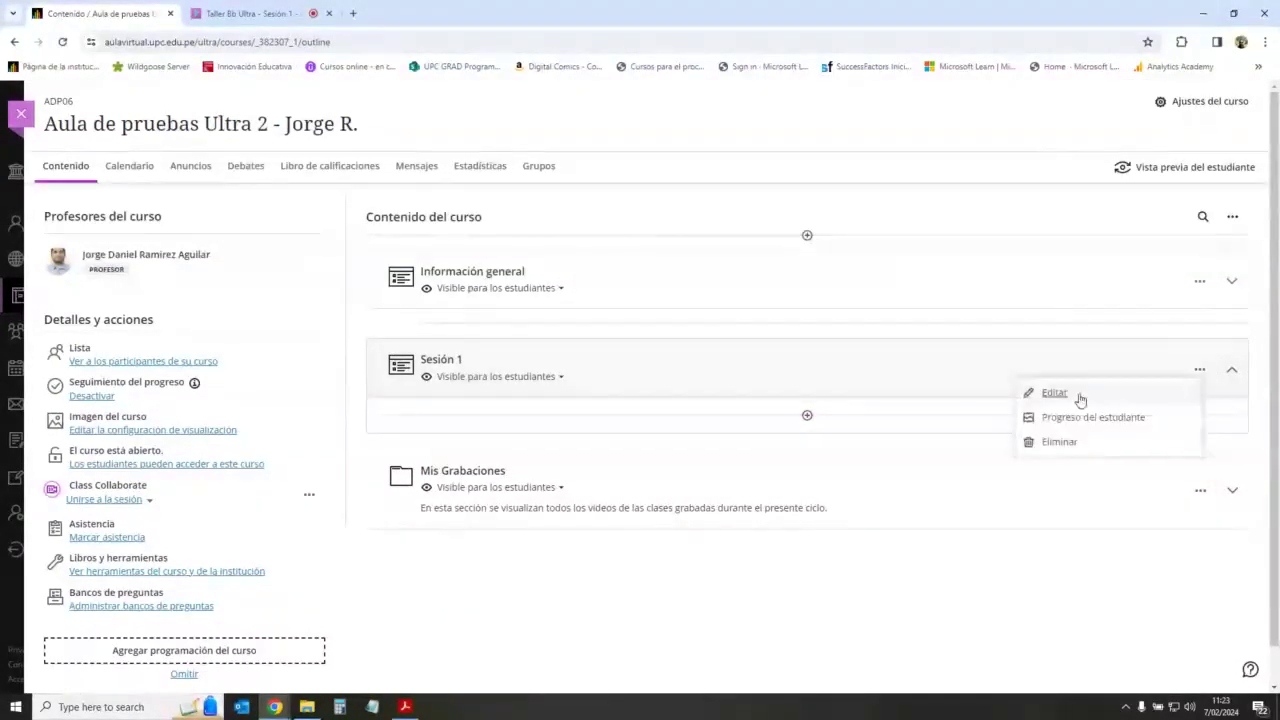
pyautogui.click(1070, 398)
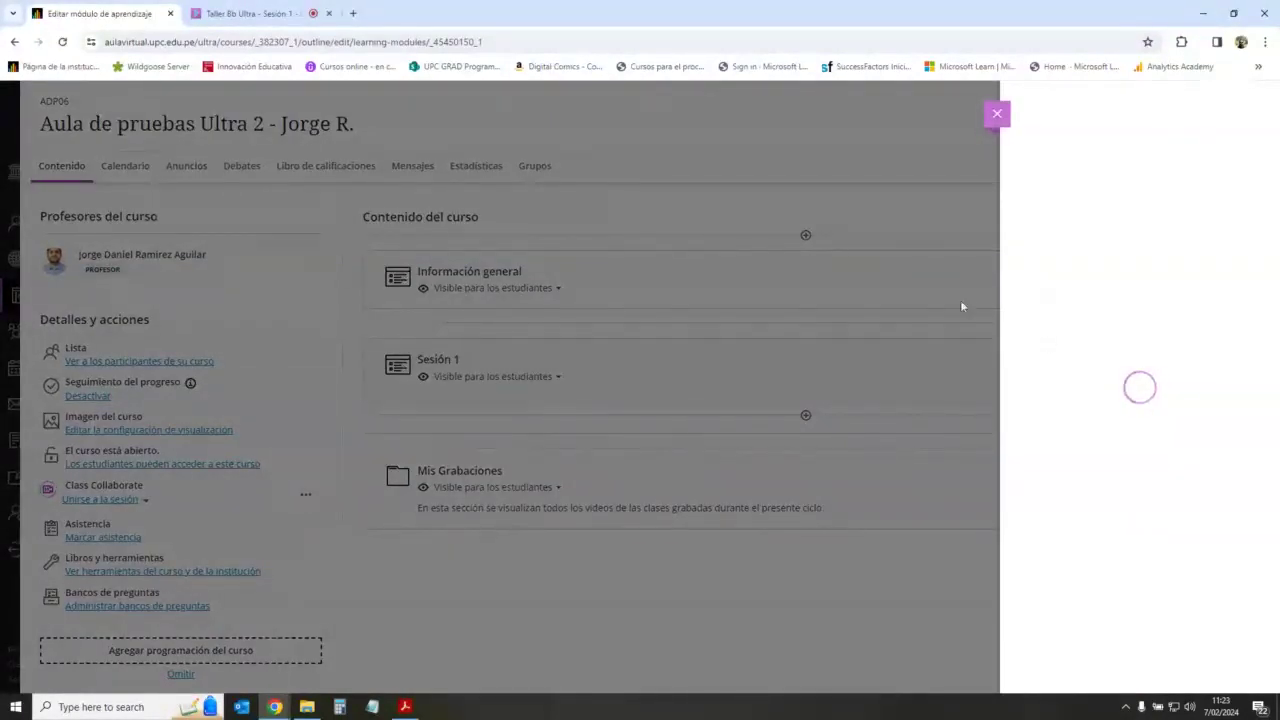
pyautogui.click(998, 117)
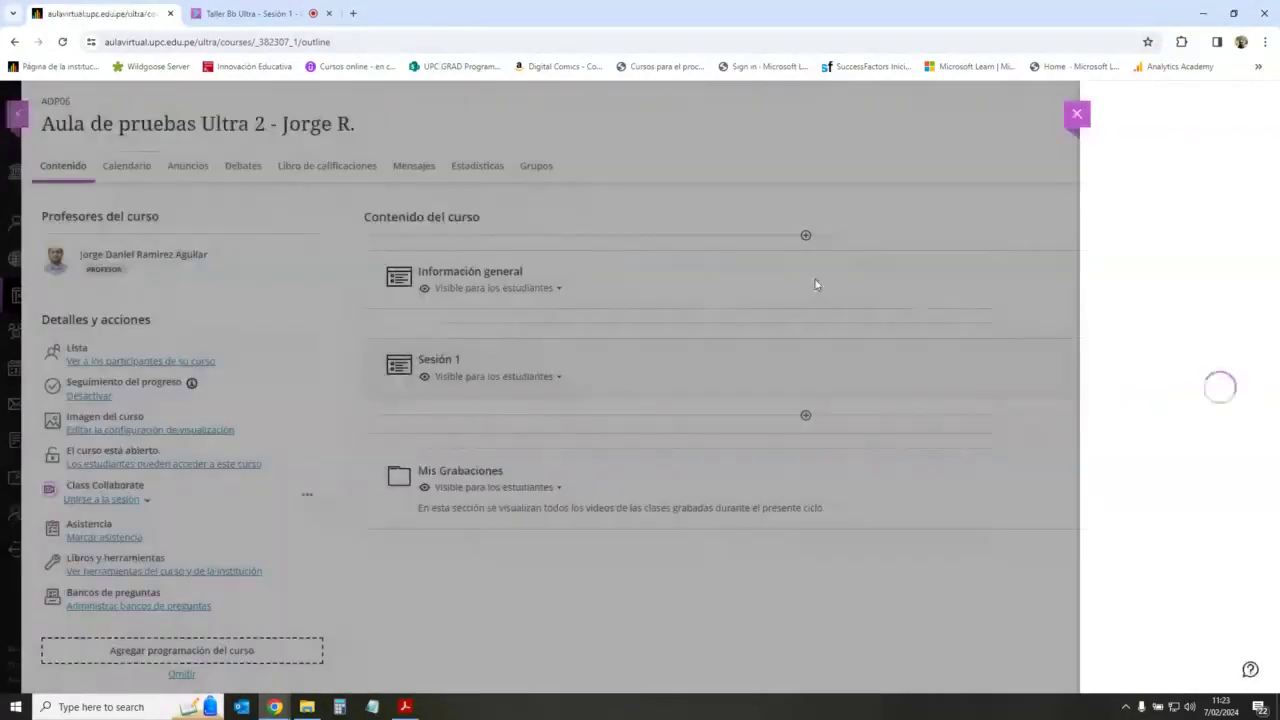
pyautogui.click(1200, 370)
pyautogui.click(1050, 394)
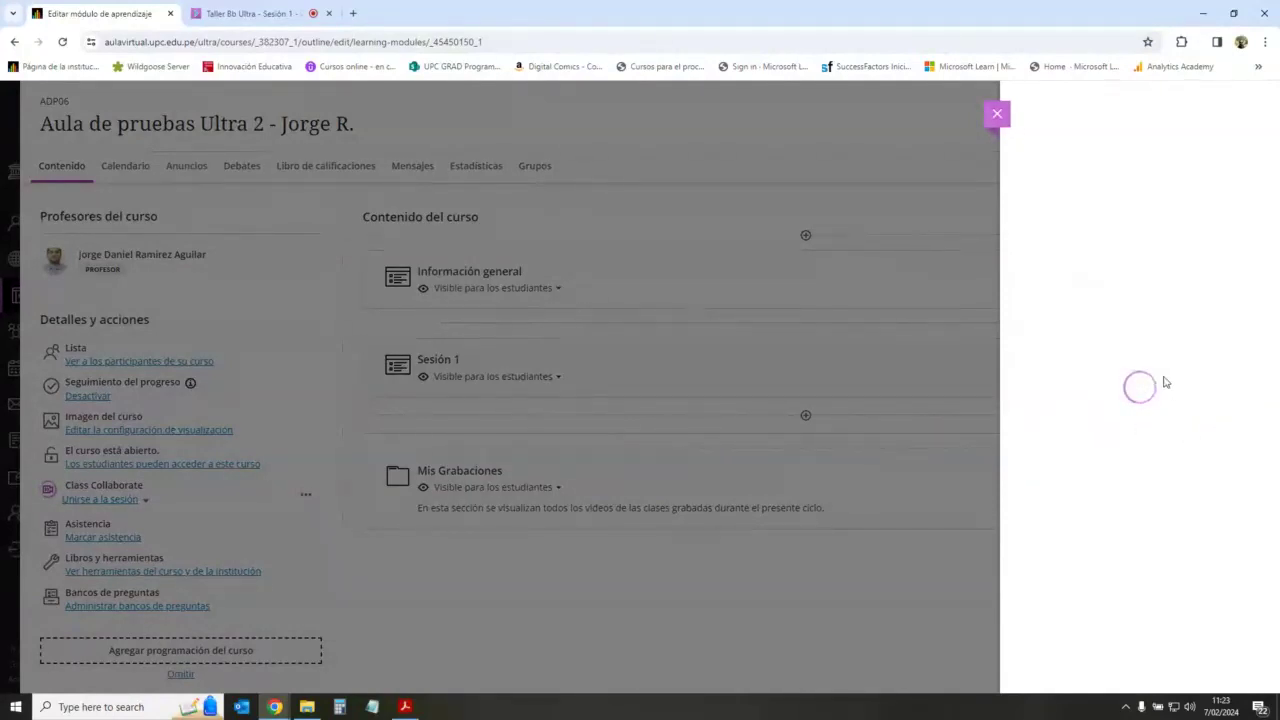
pyautogui.click(998, 115)
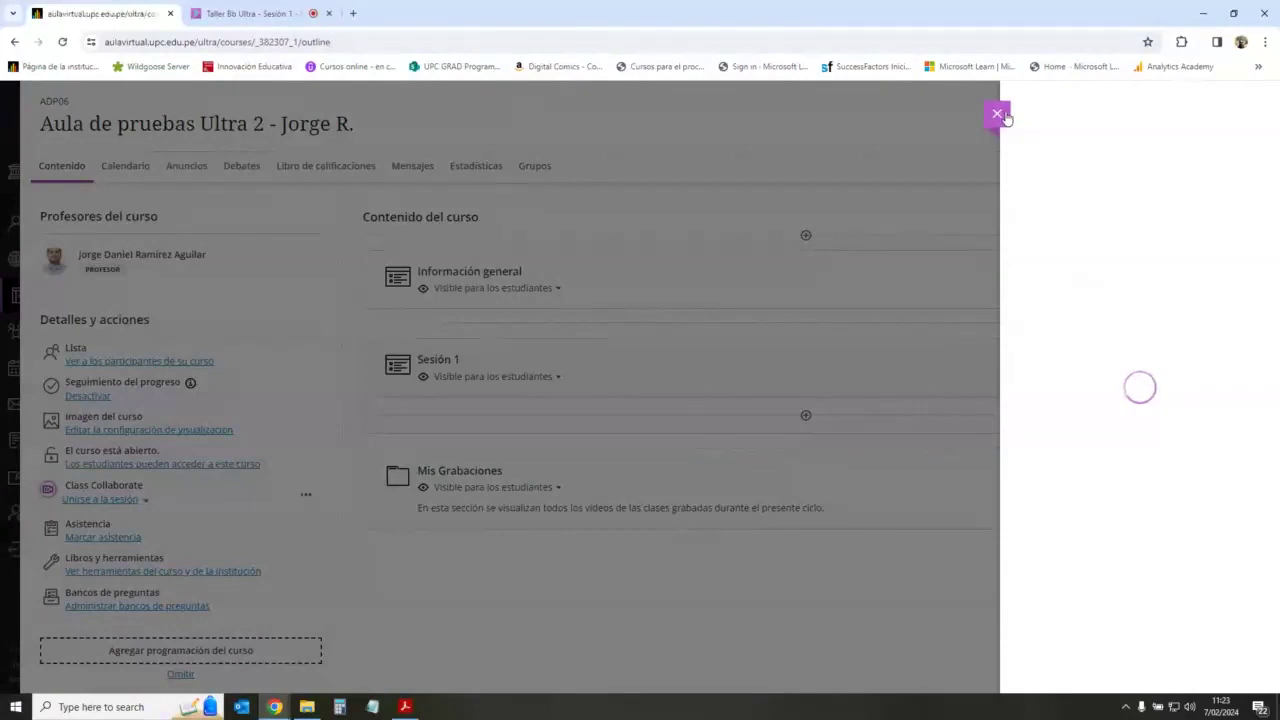
# Step: Create a folder named Materiales de clase 1 inside the Sesión 1 module, visible to students
pyautogui.click(808, 417)
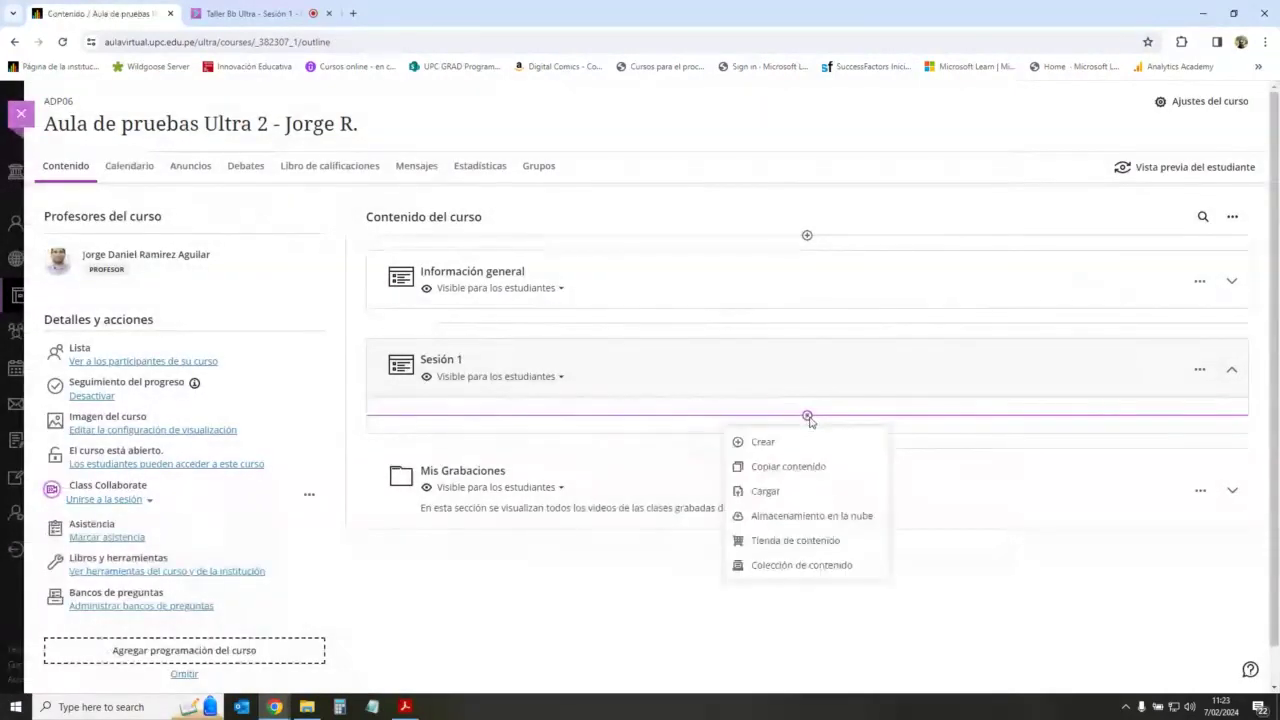
pyautogui.click(792, 446)
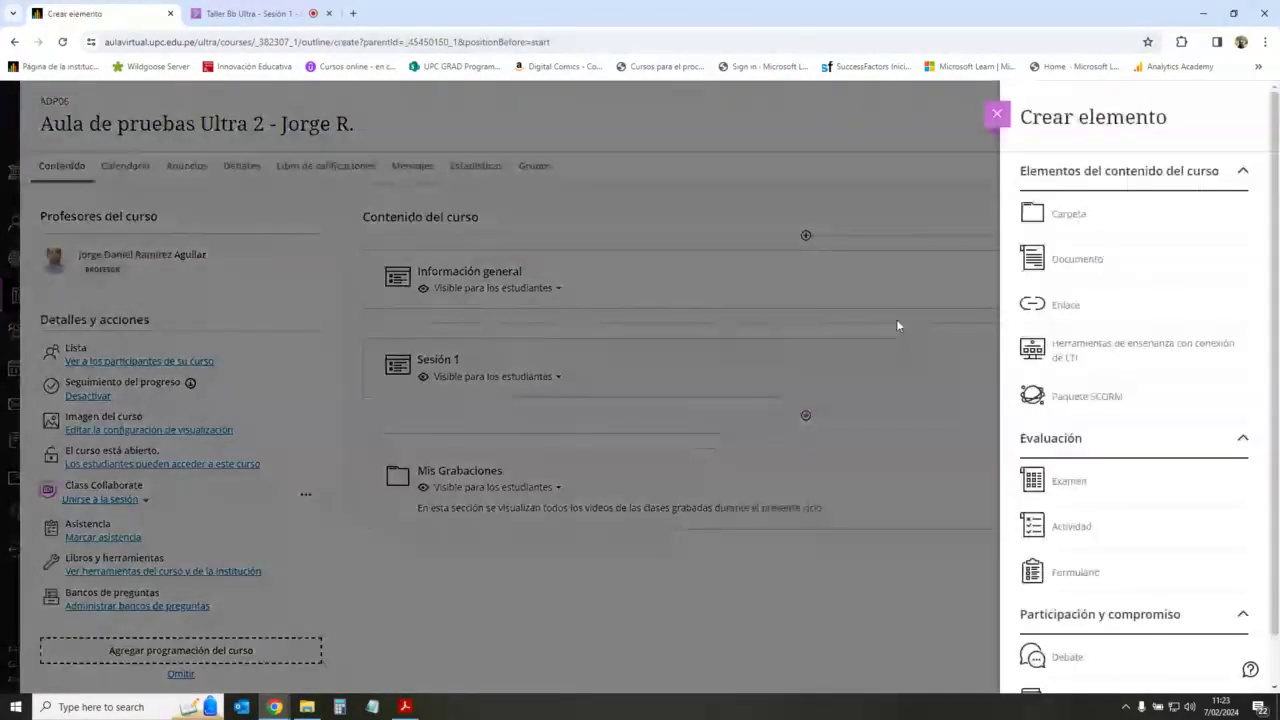
pyautogui.click(1069, 215)
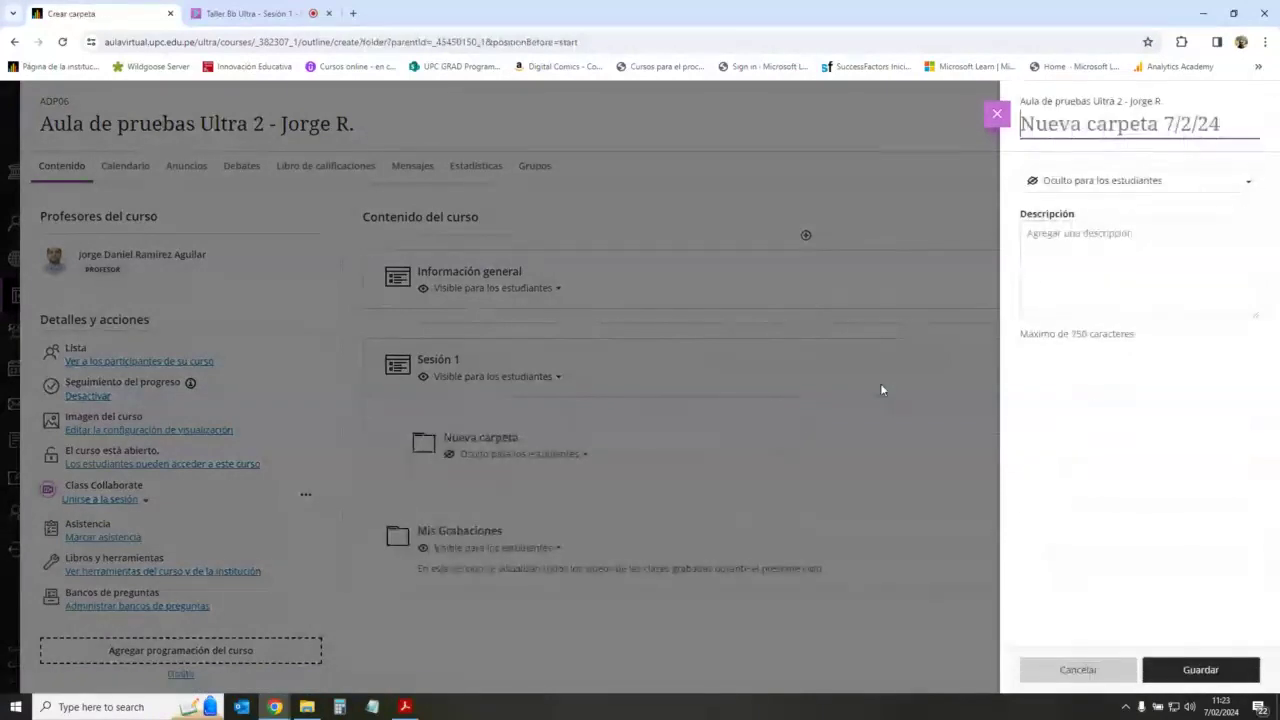
pyautogui.click(1052, 123)
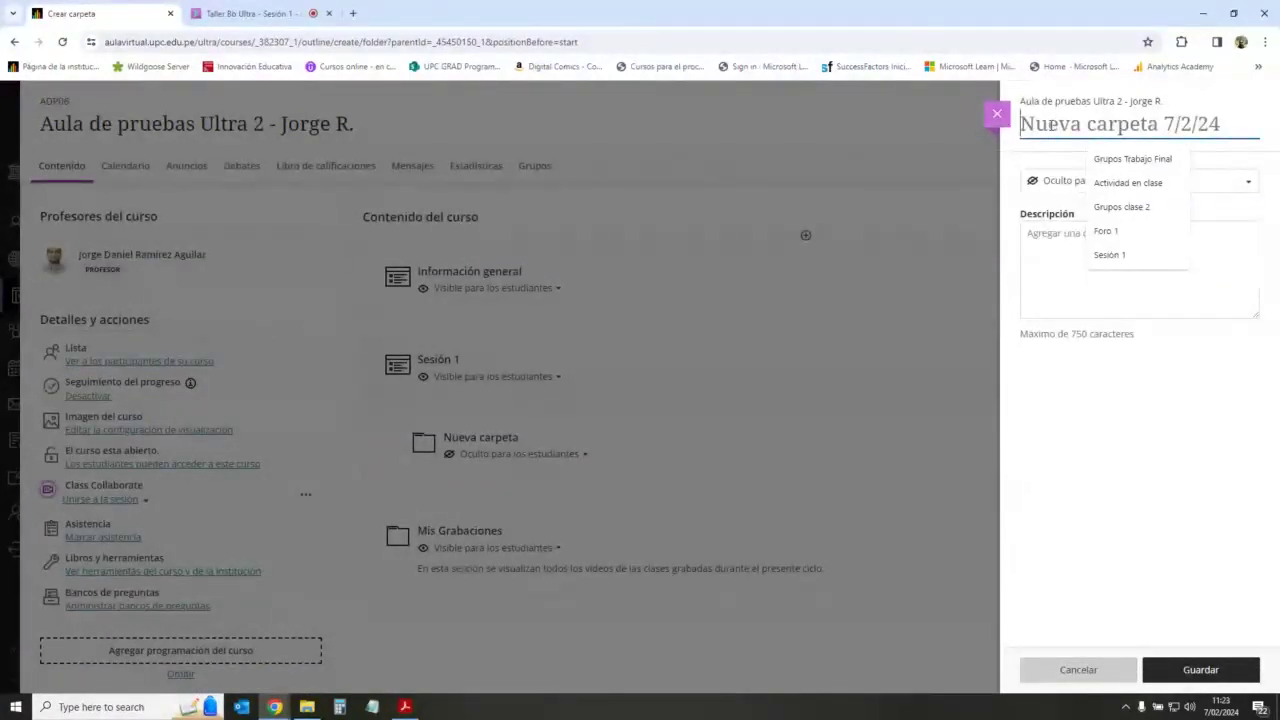
pyautogui.write('Materiales de clase 1')
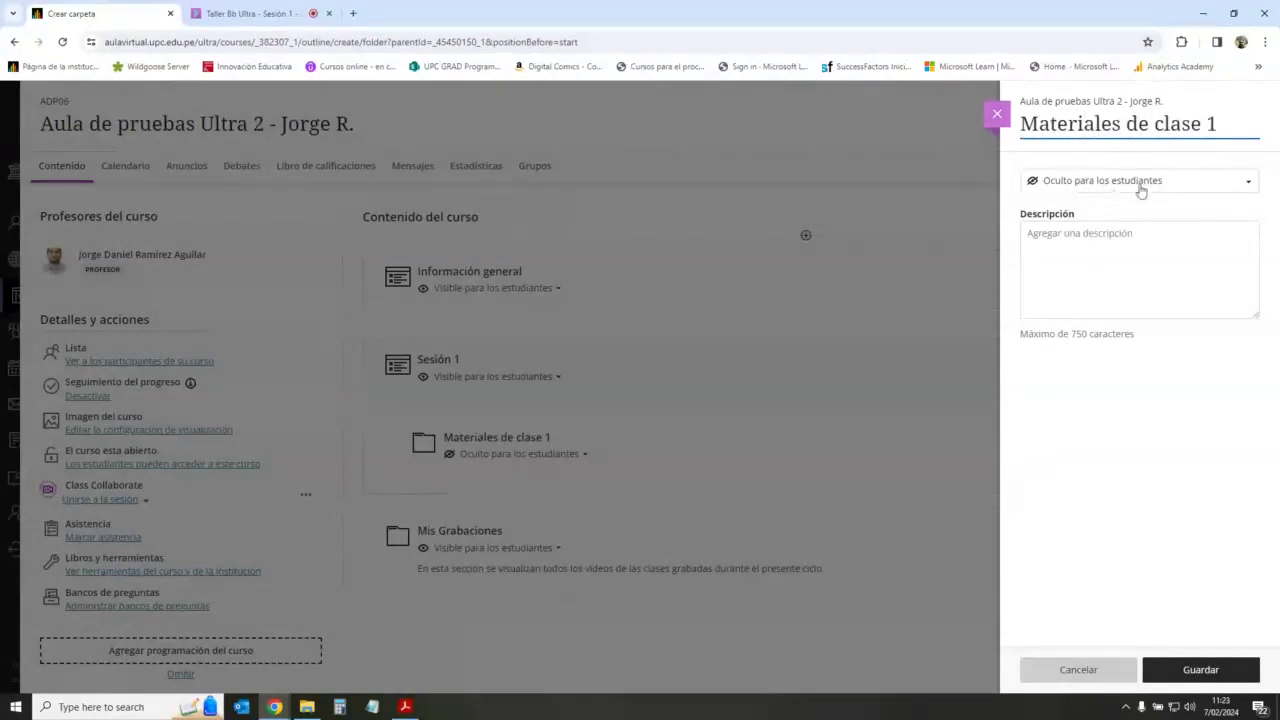
pyautogui.click(1140, 191)
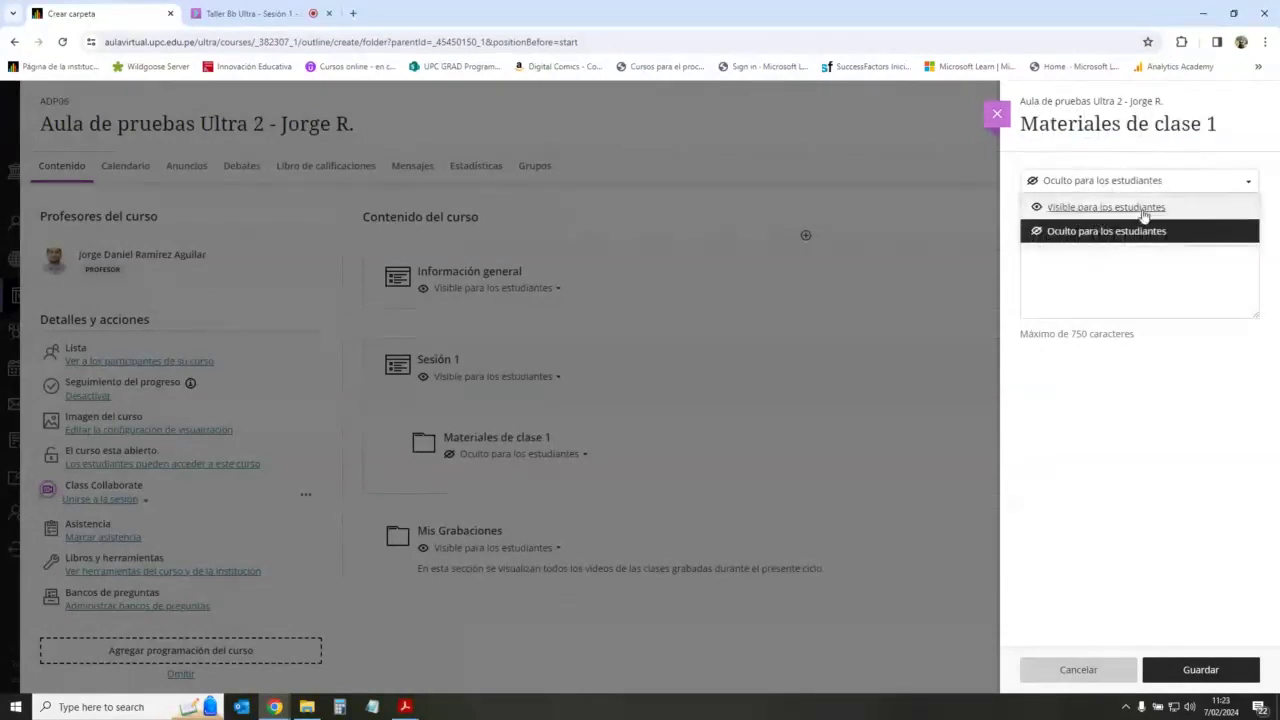
pyautogui.click(1142, 208)
pyautogui.click(1205, 662)
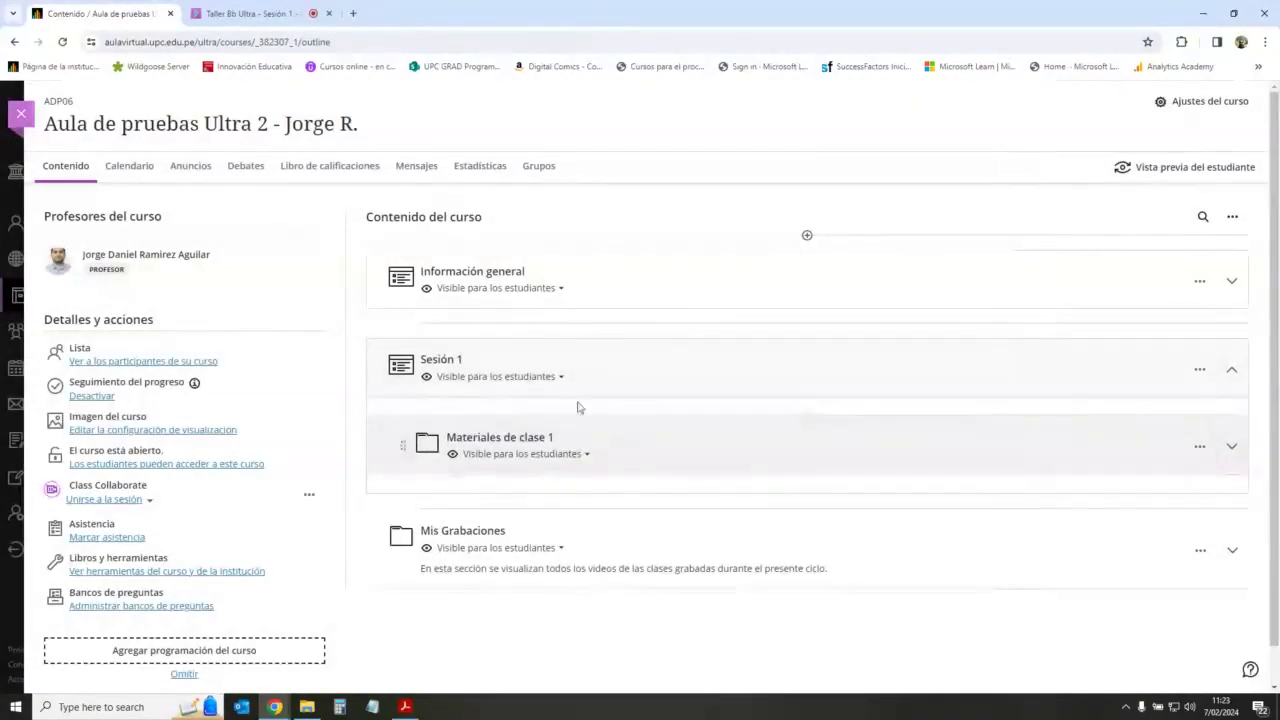
# Step: Upload Taller de inicio de semestre - aula virtual Utra.pdf to the Materiales de clase 1 folder with the Ver y descargar option
pyautogui.click(1230, 443)
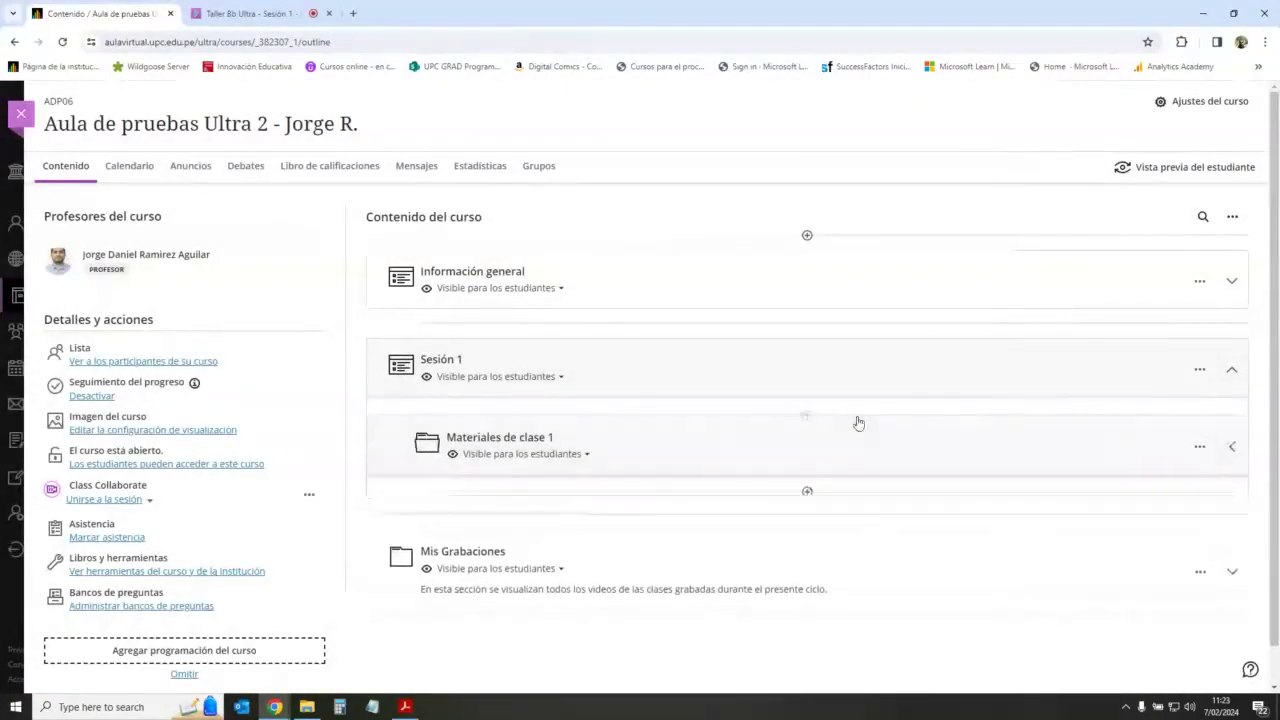
pyautogui.click(807, 493)
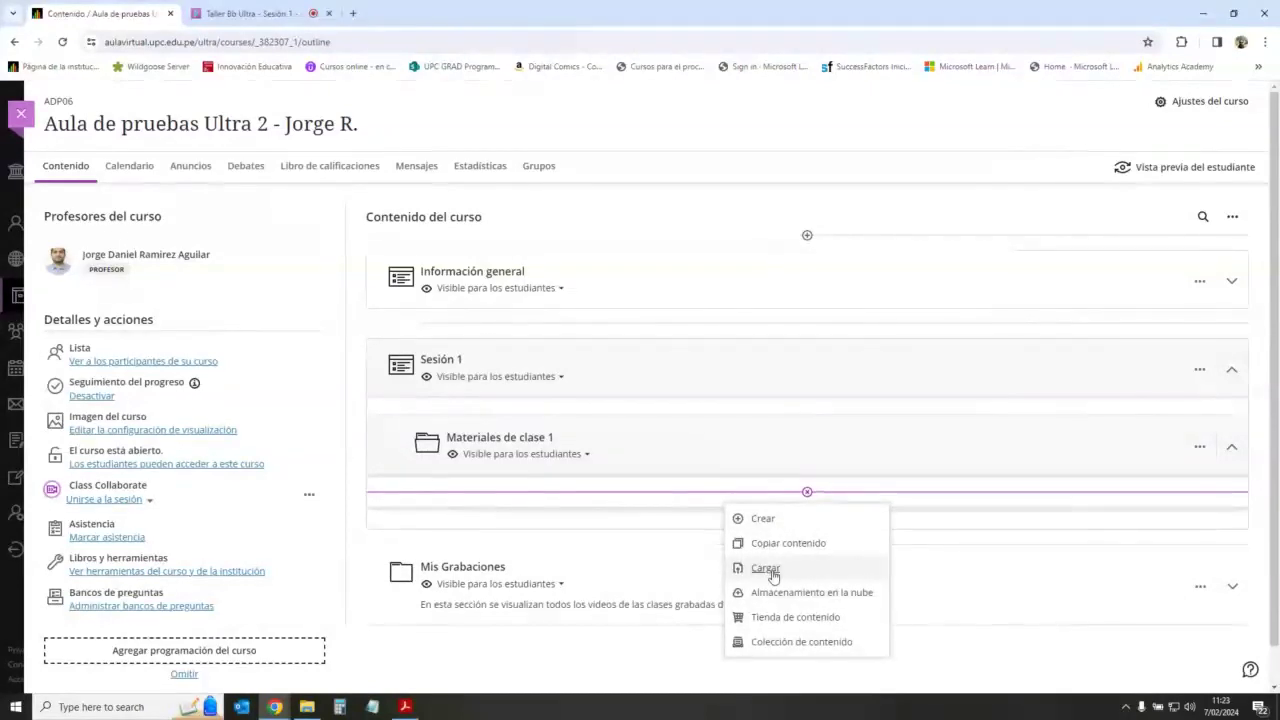
pyautogui.click(766, 568)
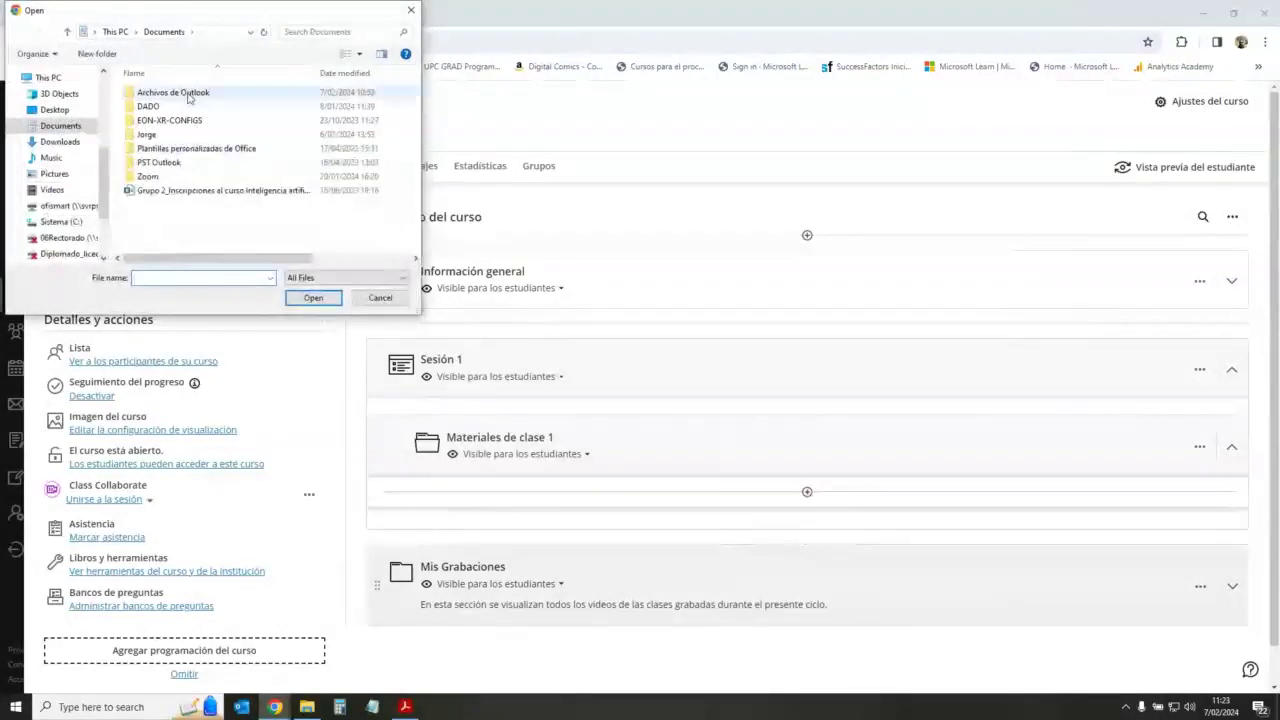
pyautogui.doubleClick(160, 107)
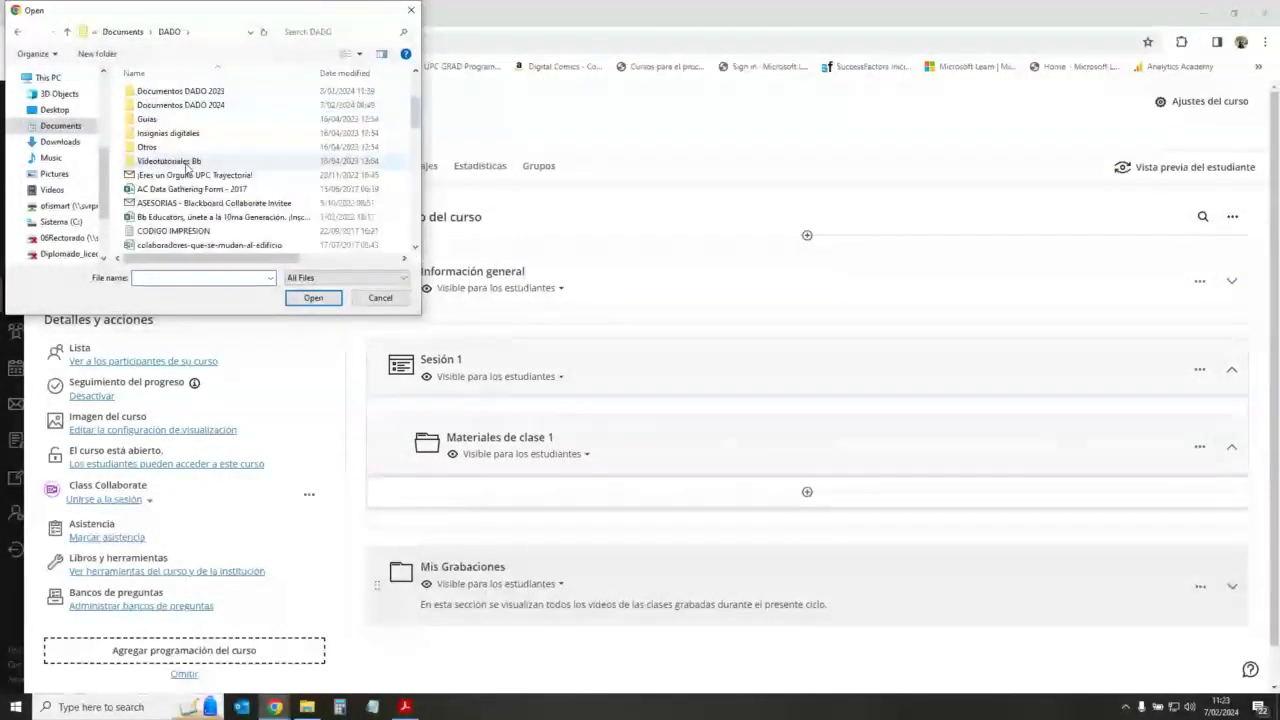
pyautogui.doubleClick(165, 144)
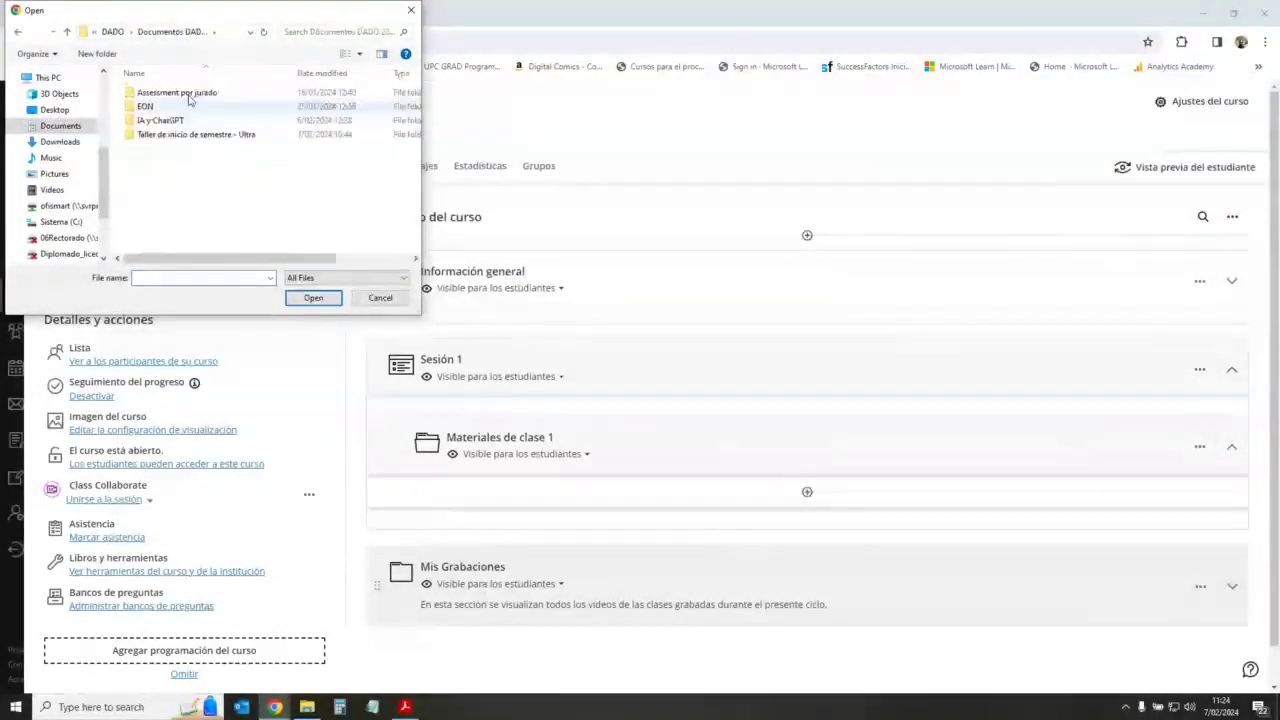
pyautogui.click(165, 142)
pyautogui.doubleClick(165, 135)
pyautogui.doubleClick(195, 117)
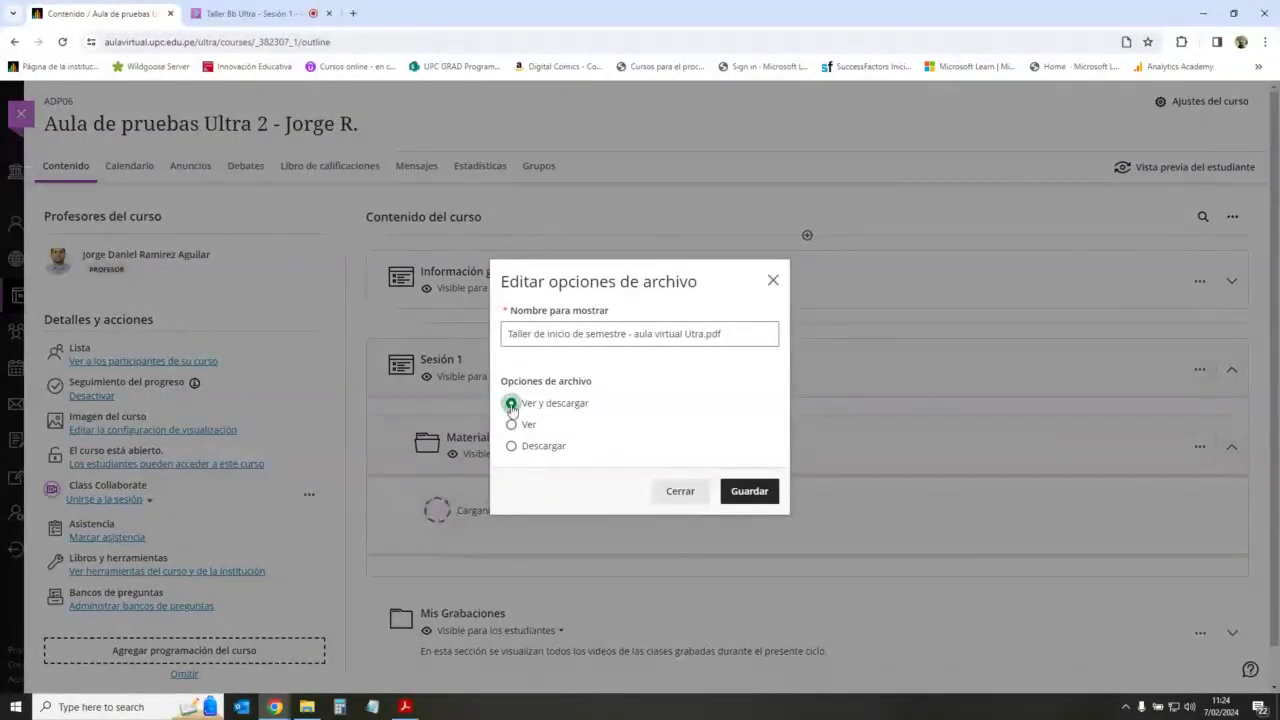
pyautogui.click(748, 506)
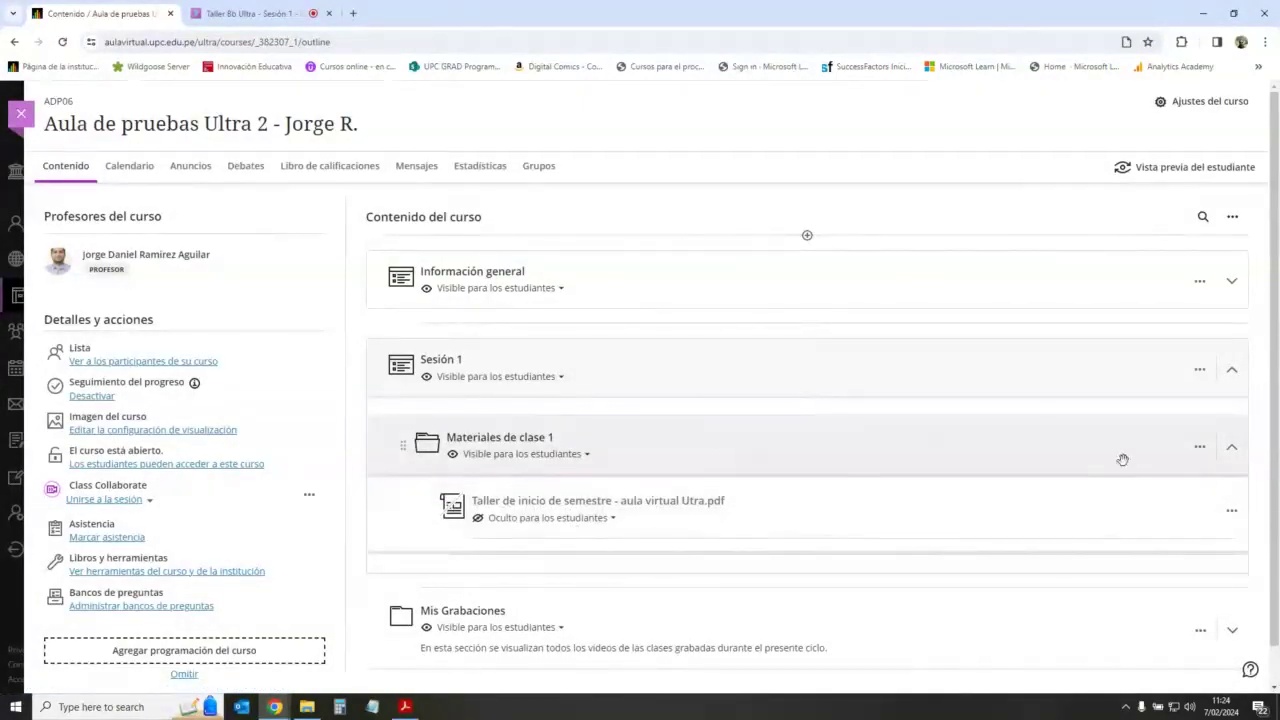
pyautogui.click(1233, 445)
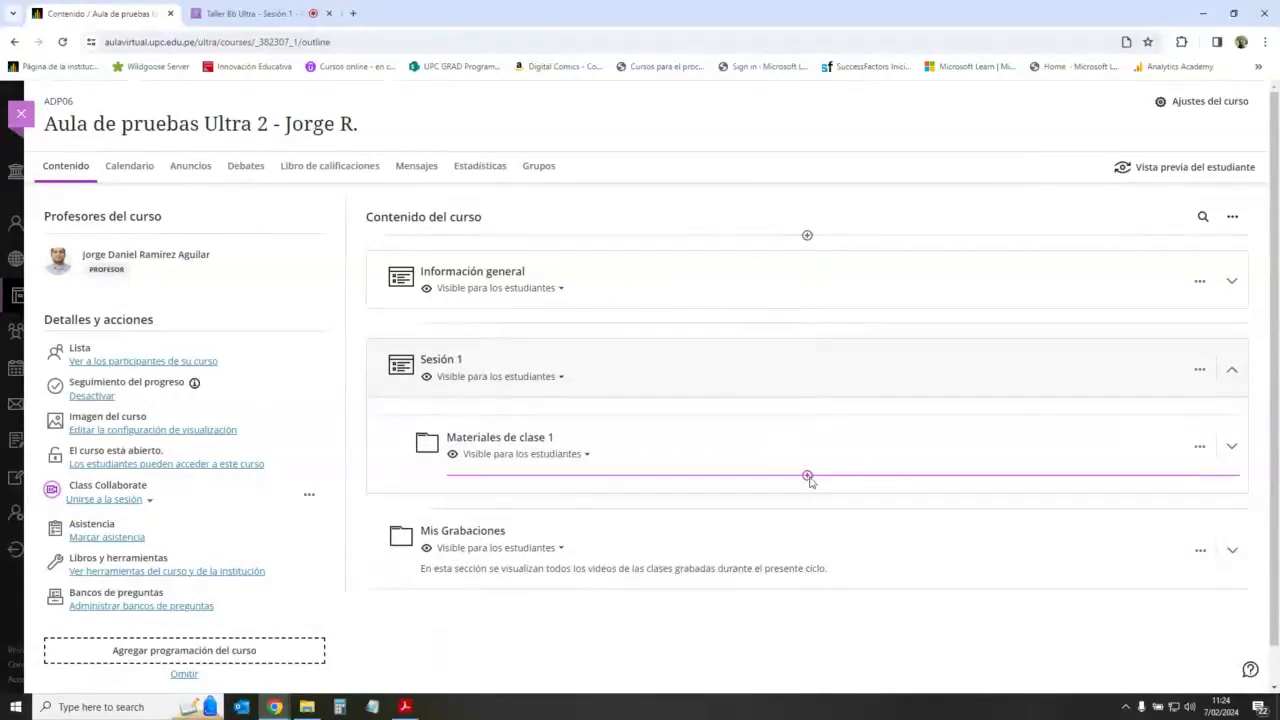
pyautogui.click(807, 476)
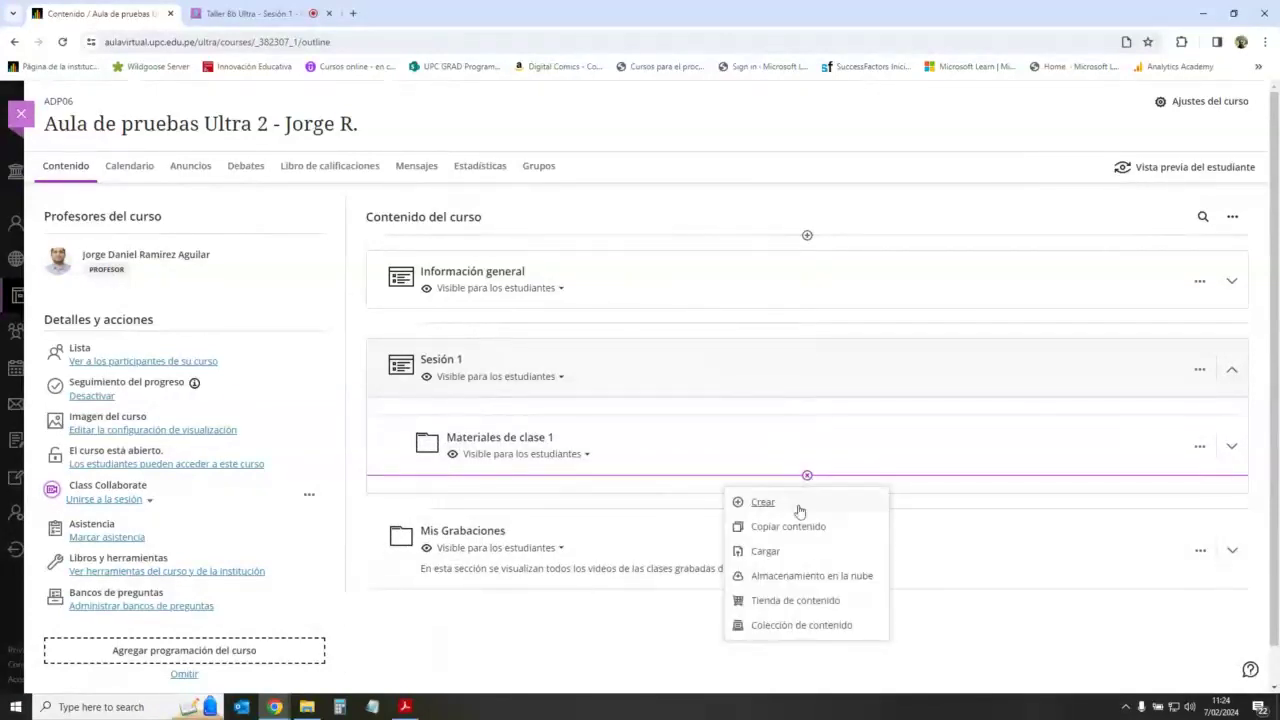
pyautogui.click(785, 553)
pyautogui.click(380, 298)
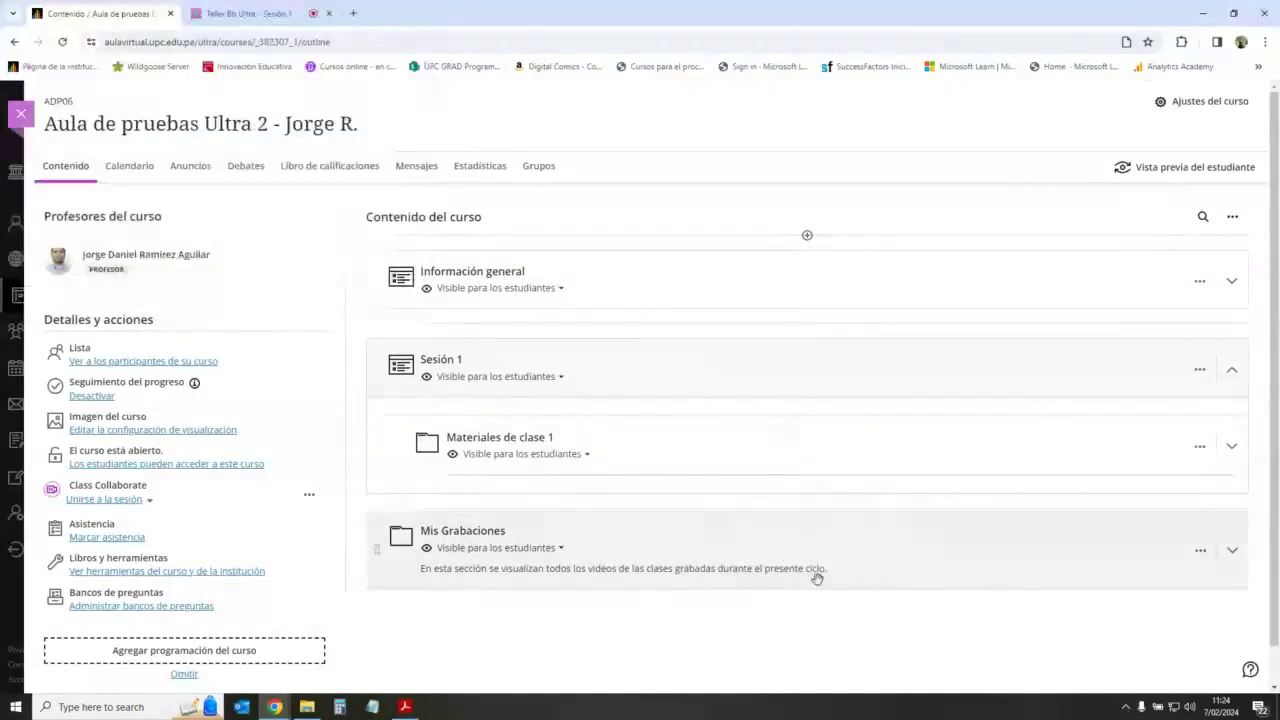
# Step: Upload Taller de inicio de semestre - aula virtual Utra.pdf below the Mis Grabaciones folder, keeping the Ver y descargar file option
pyautogui.click(807, 591)
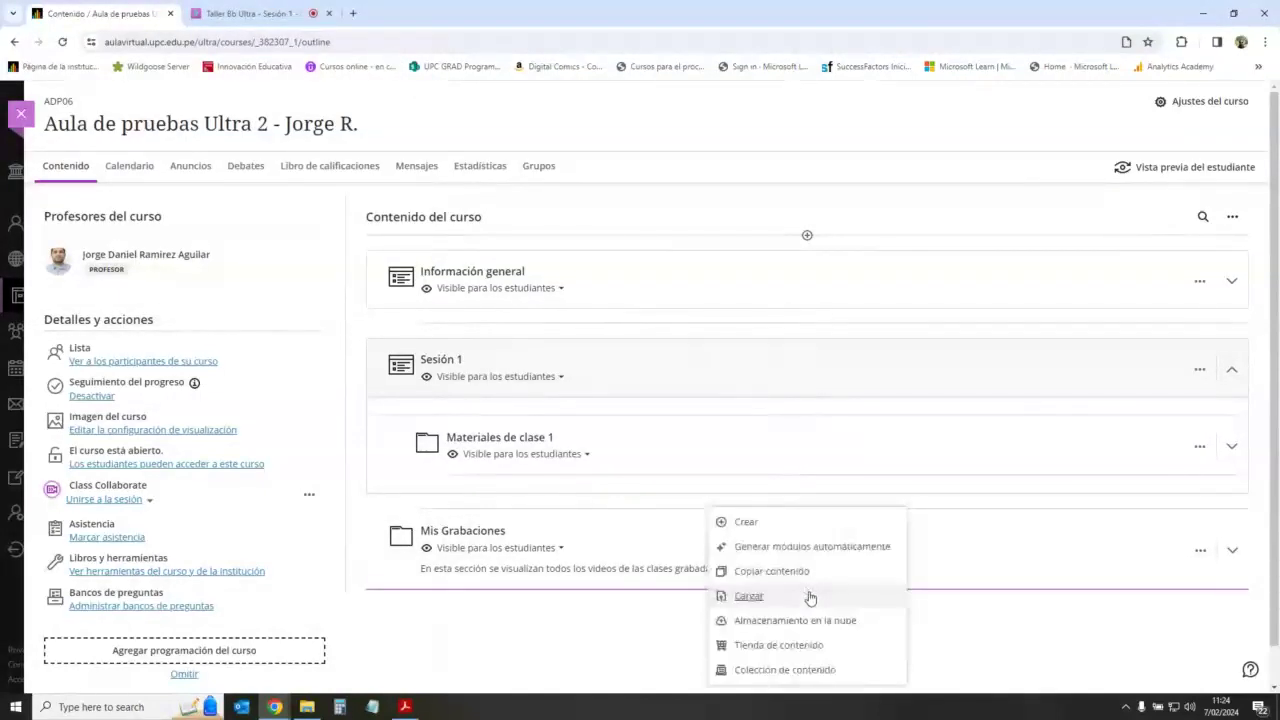
pyautogui.click(771, 599)
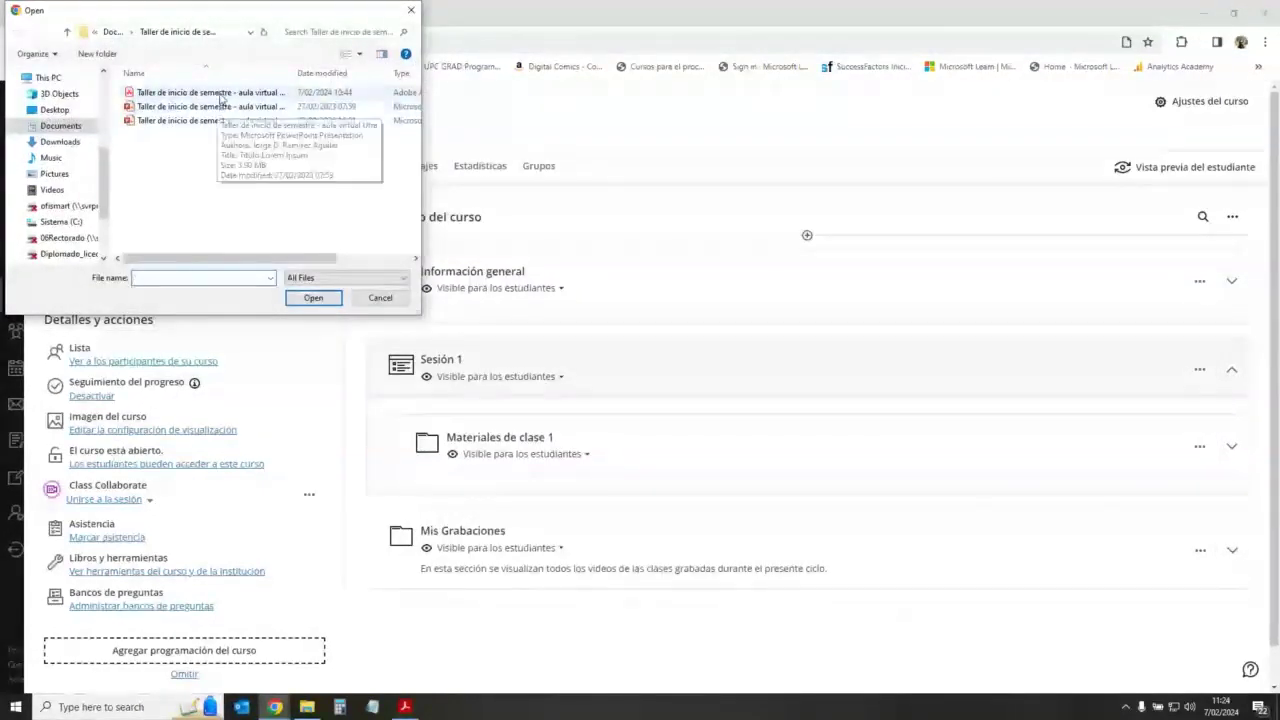
pyautogui.doubleClick(221, 95)
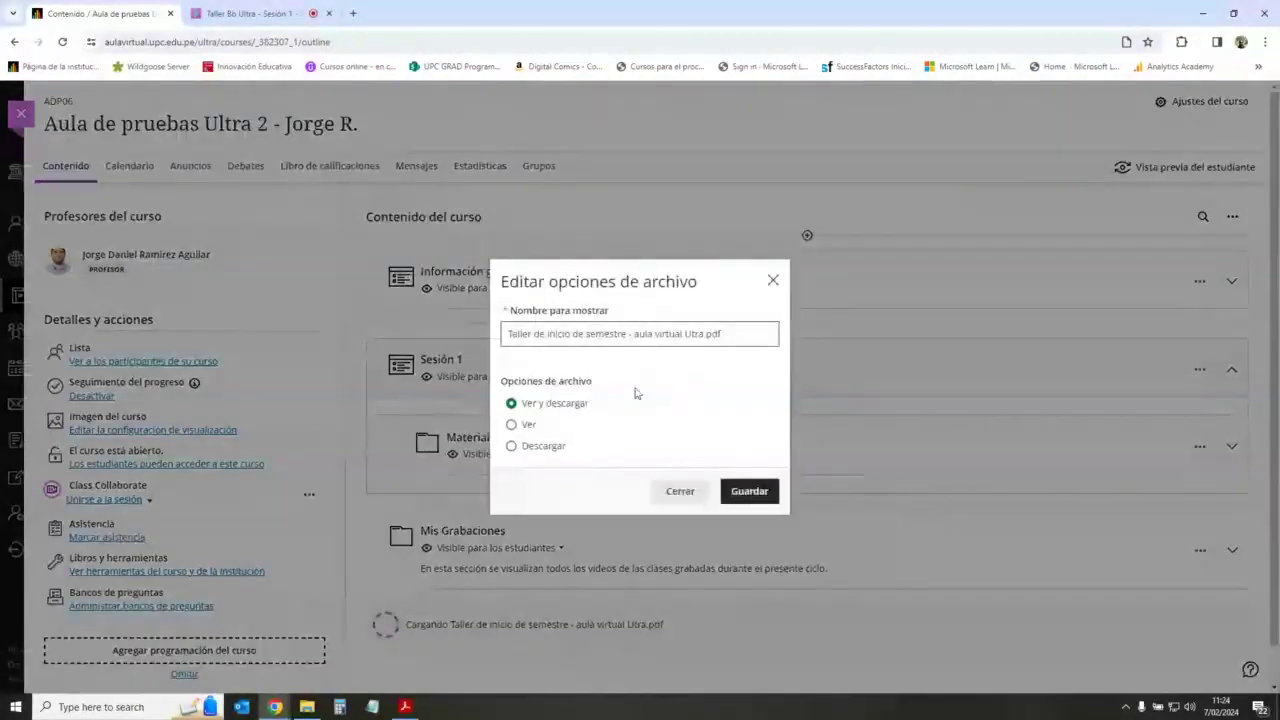
pyautogui.click(755, 493)
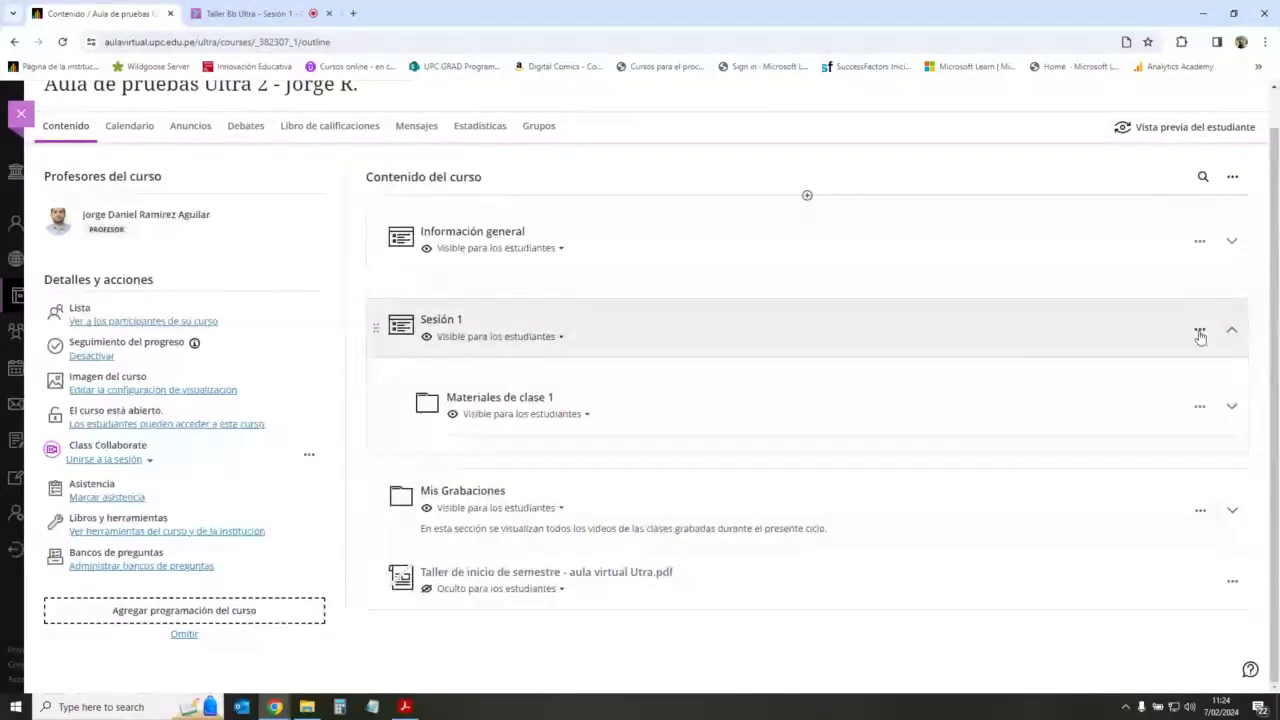
pyautogui.click(1199, 329)
pyautogui.click(1057, 352)
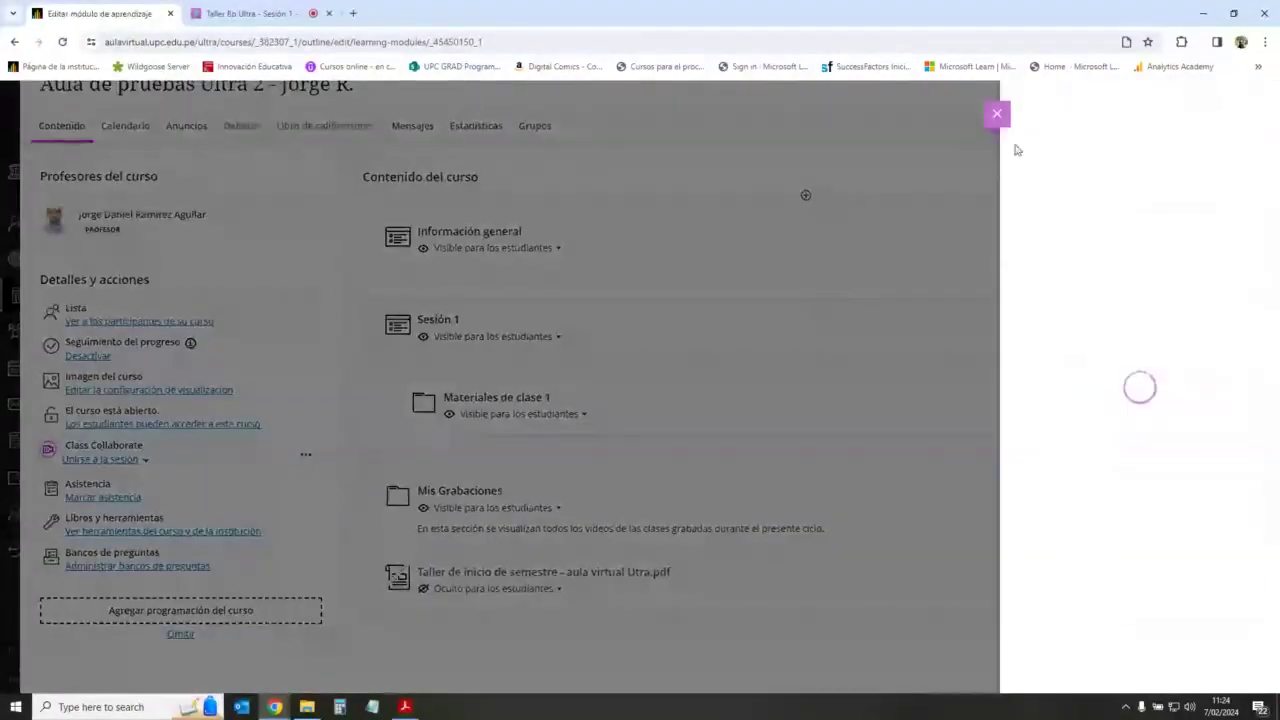
pyautogui.click(996, 117)
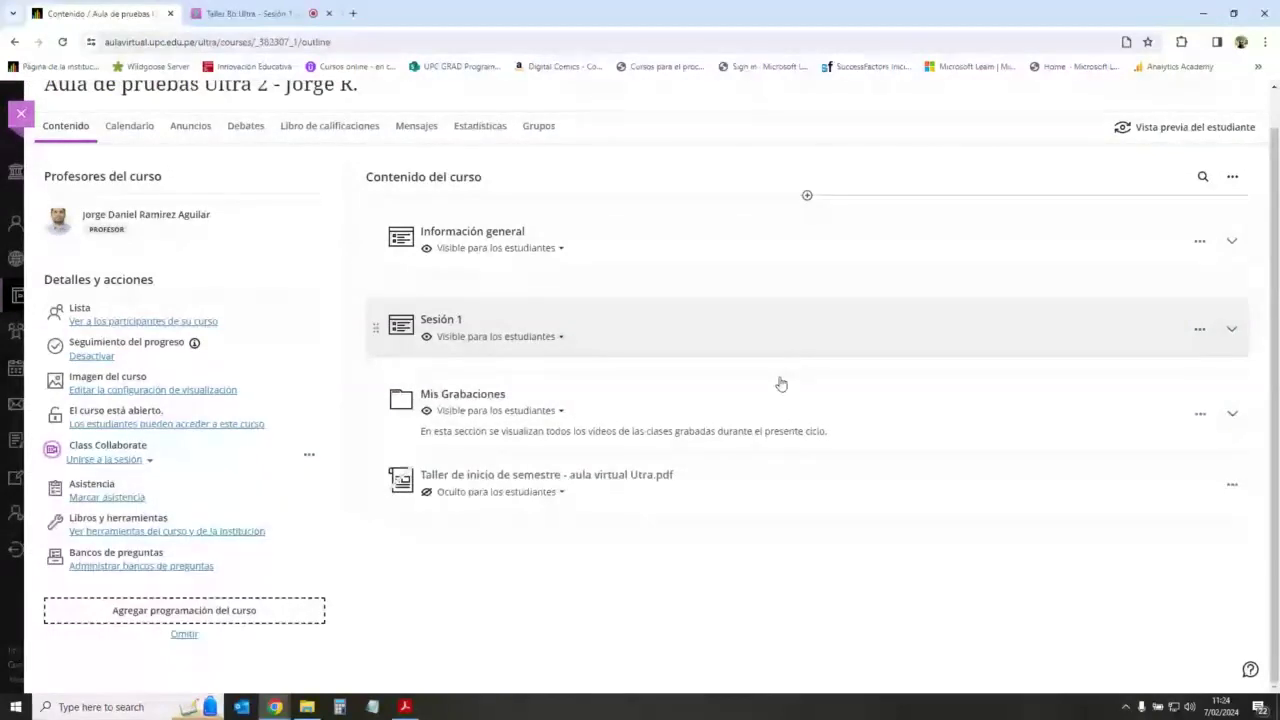
# Step: Create a learning module named Semana 1 between Sesión 1 and Mis Grabaciones, visible to students
pyautogui.click(807, 372)
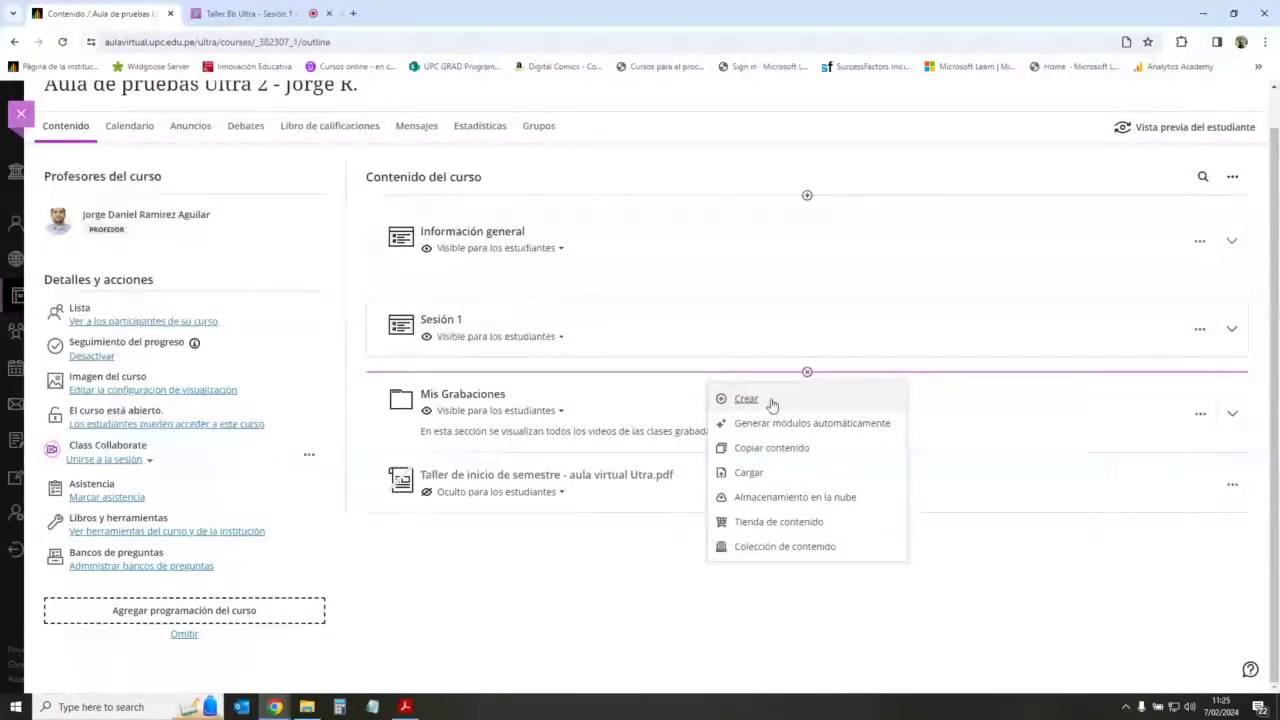
pyautogui.click(772, 401)
pyautogui.click(1058, 216)
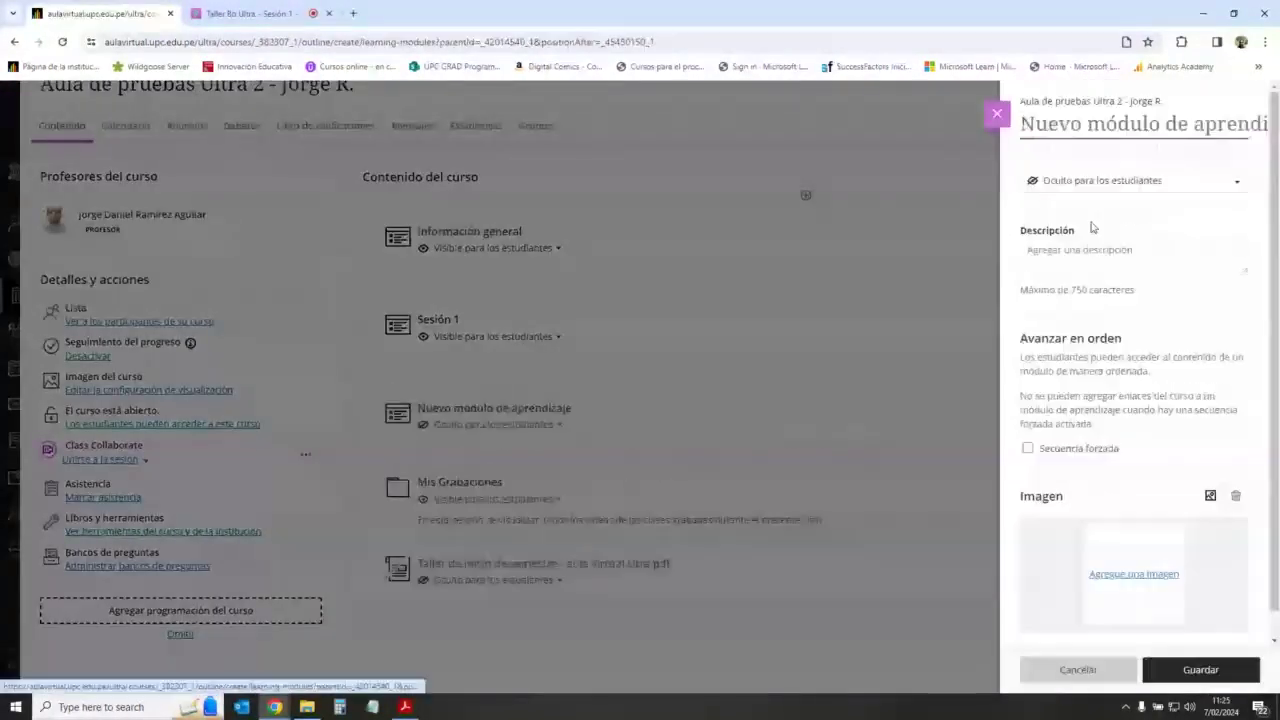
pyautogui.click(1063, 124)
pyautogui.write('Semana 1')
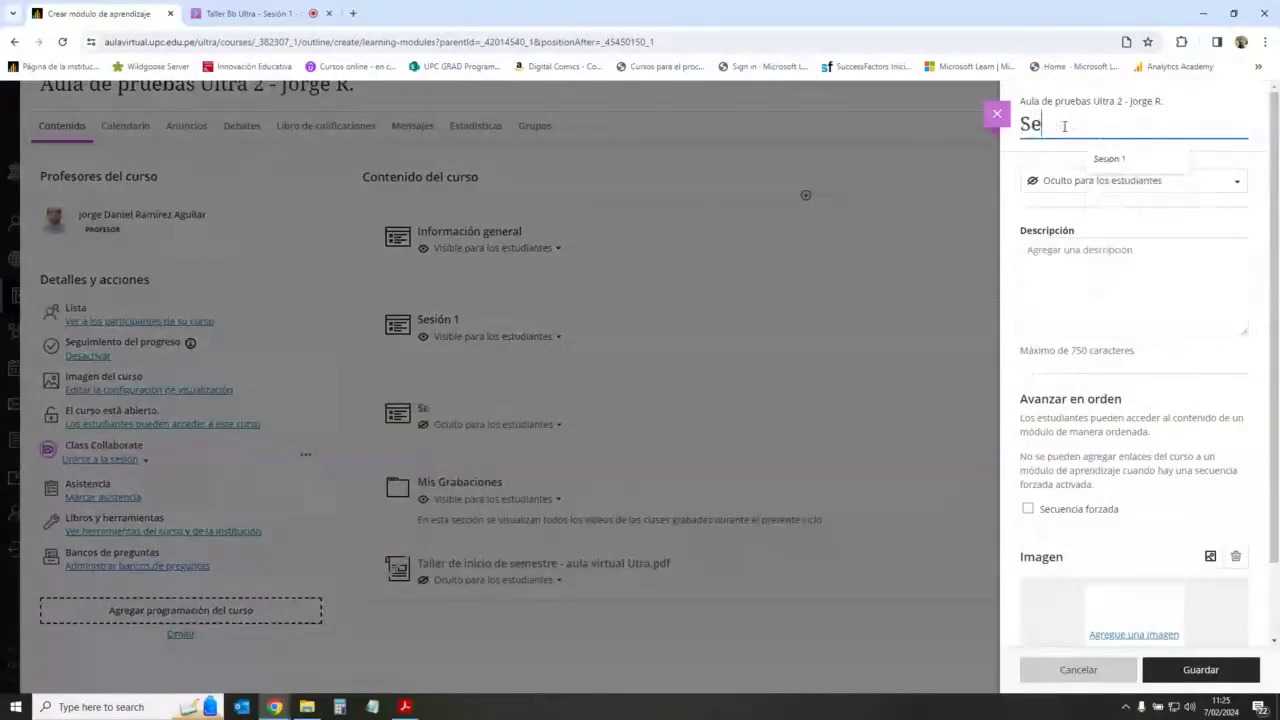
pyautogui.click(1148, 181)
pyautogui.click(1030, 209)
pyautogui.click(1200, 669)
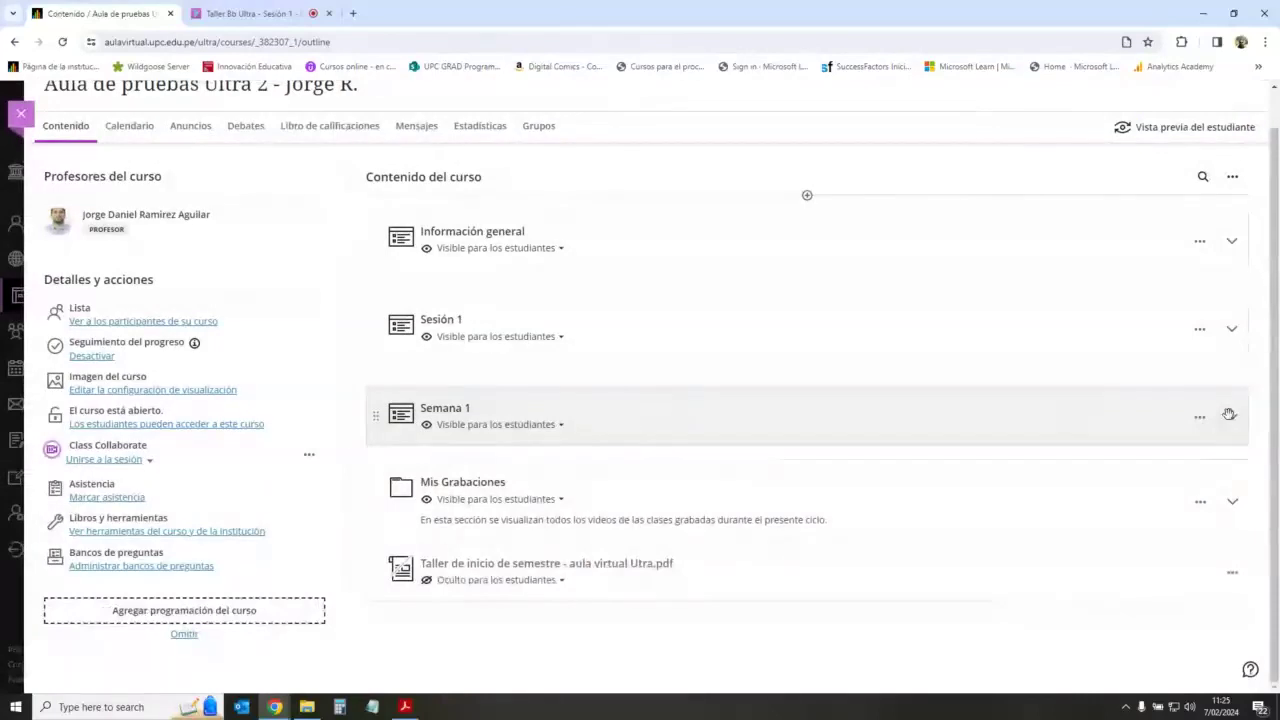
# Step: Expand the Semana 1 and Sesión 1 modules in the course content
pyautogui.click(1229, 414)
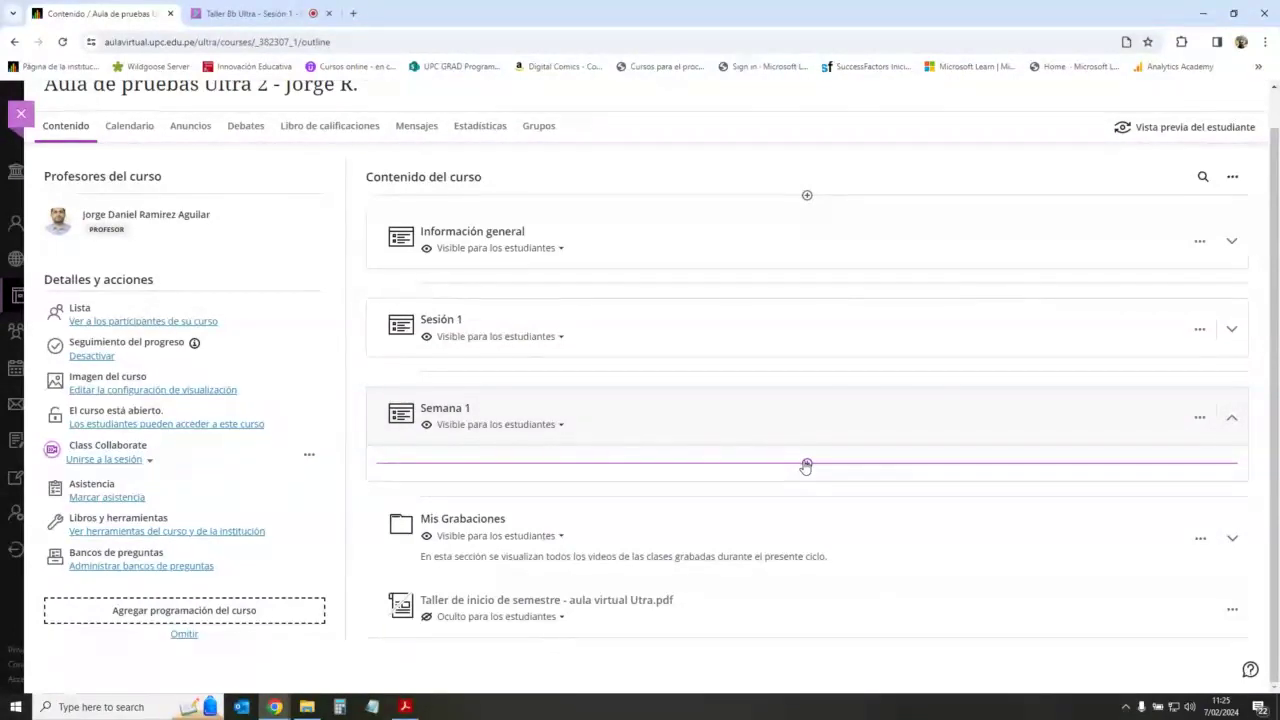
pyautogui.click(1231, 329)
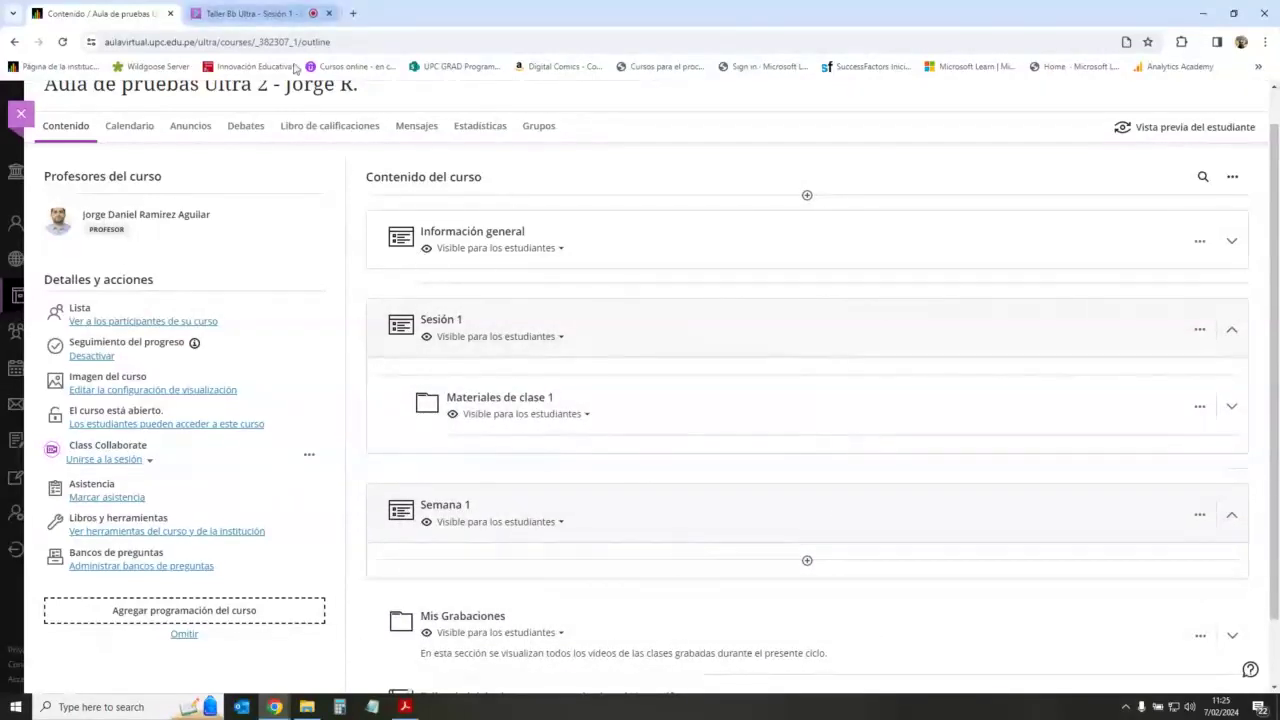
# Step: Switch to the Collaborate session, read the participants' question in the chat, and return to the course content
pyautogui.click(289, 13)
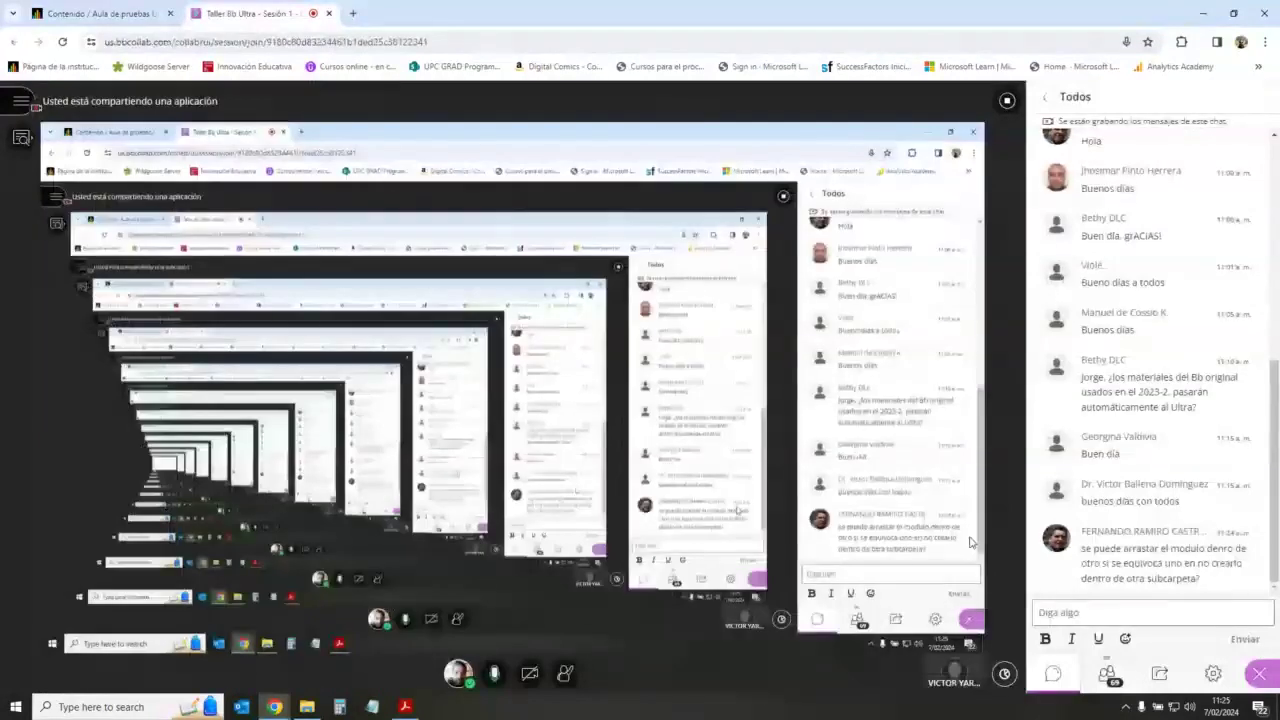
pyautogui.click(110, 13)
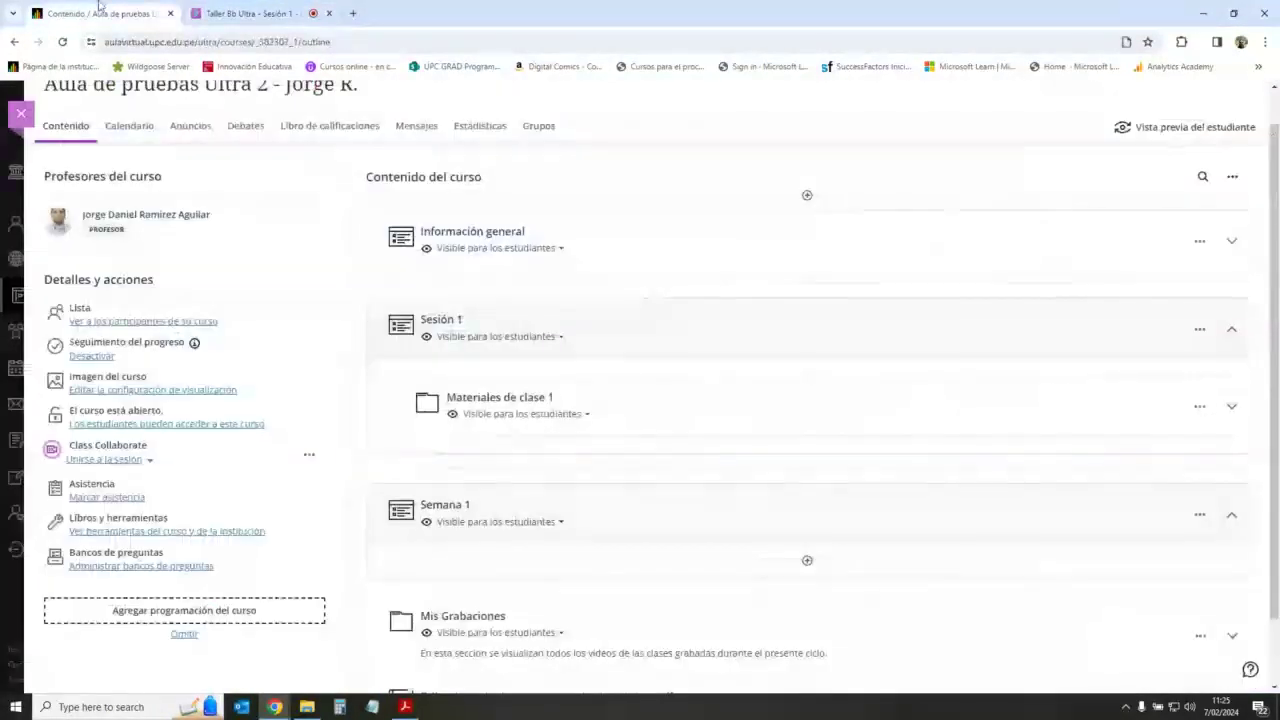
pyautogui.click(258, 13)
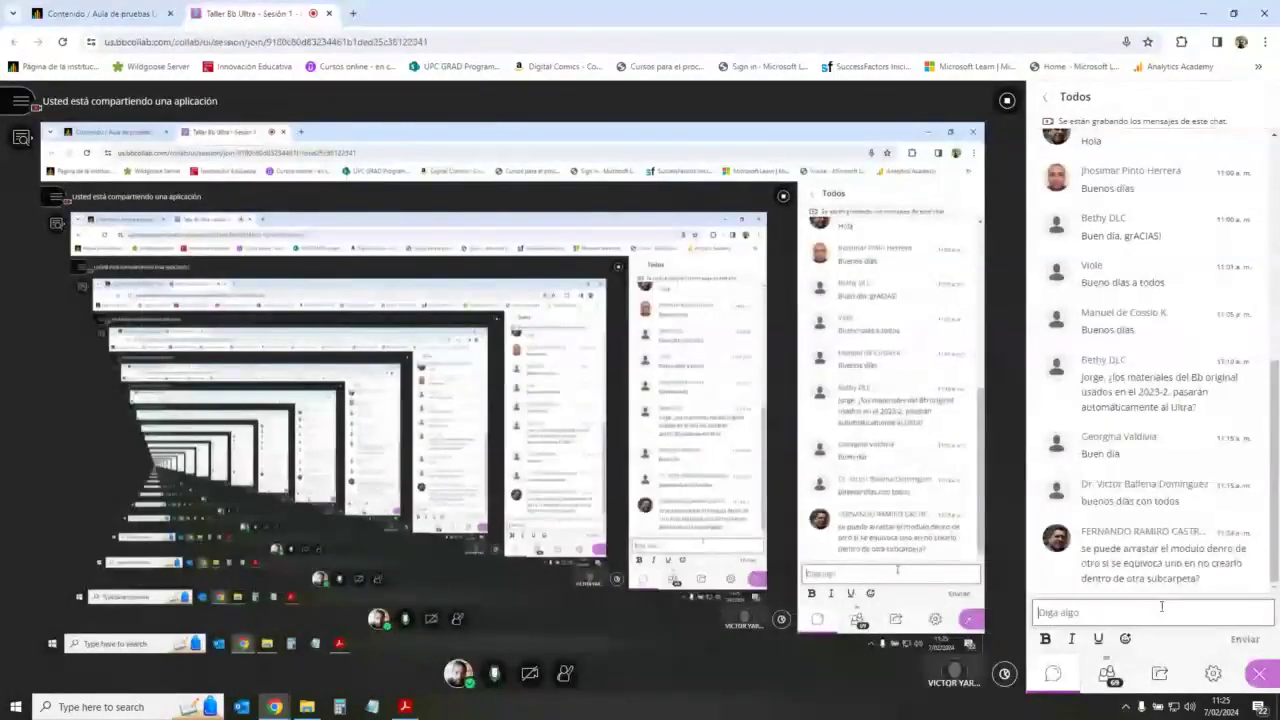
pyautogui.click(1161, 606)
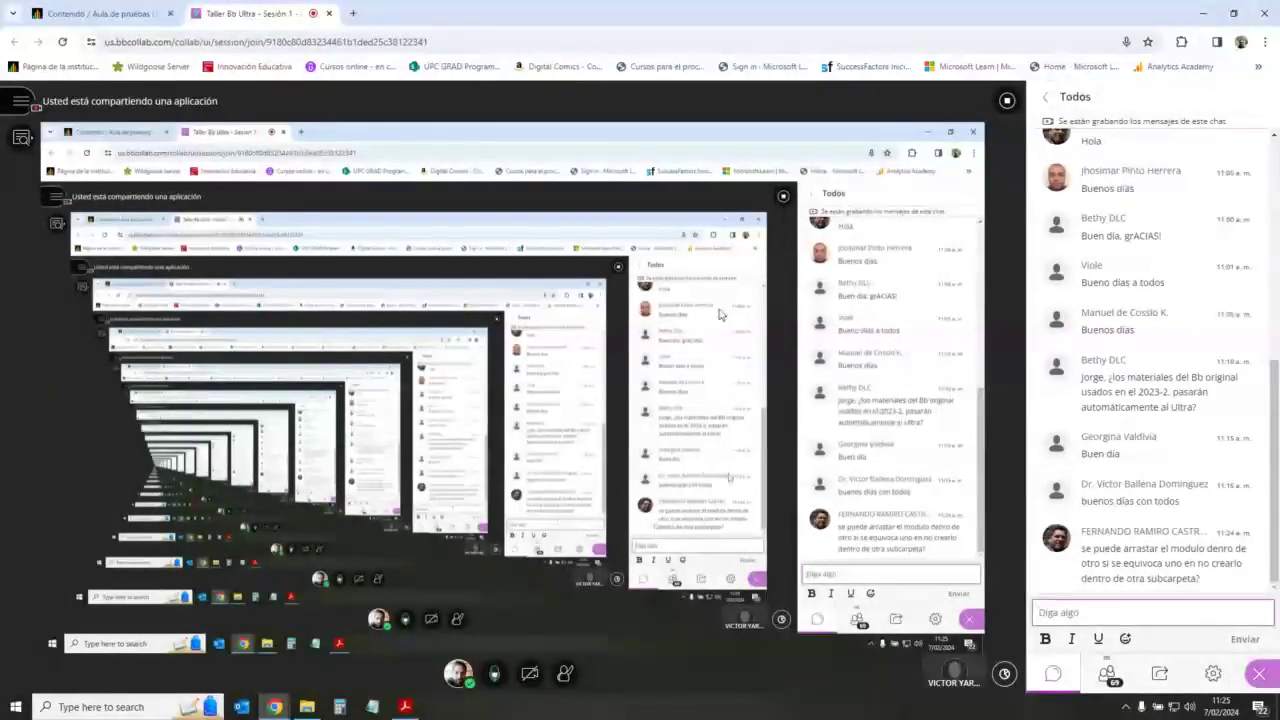
pyautogui.click(108, 12)
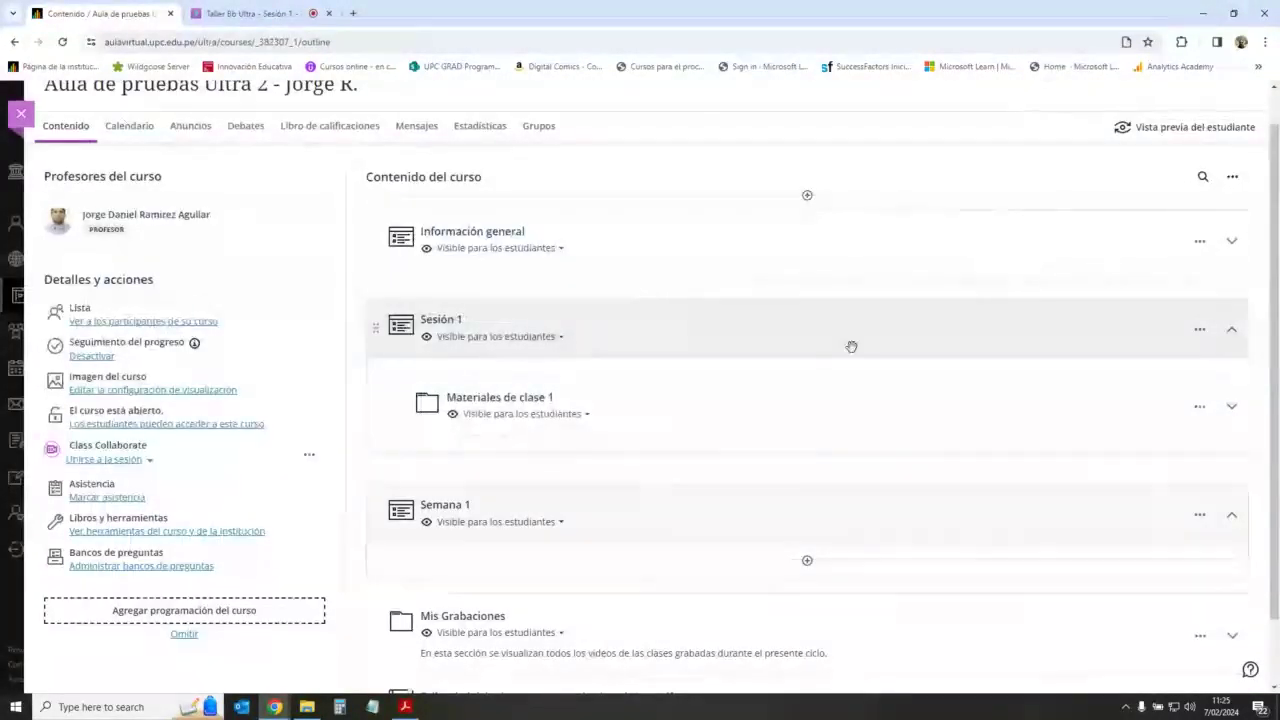
# Step: Move the Materiales de clase 1 folder out of the Sesión 1 module and into the Semana 1 module
pyautogui.click(1236, 326)
pyautogui.click(743, 315)
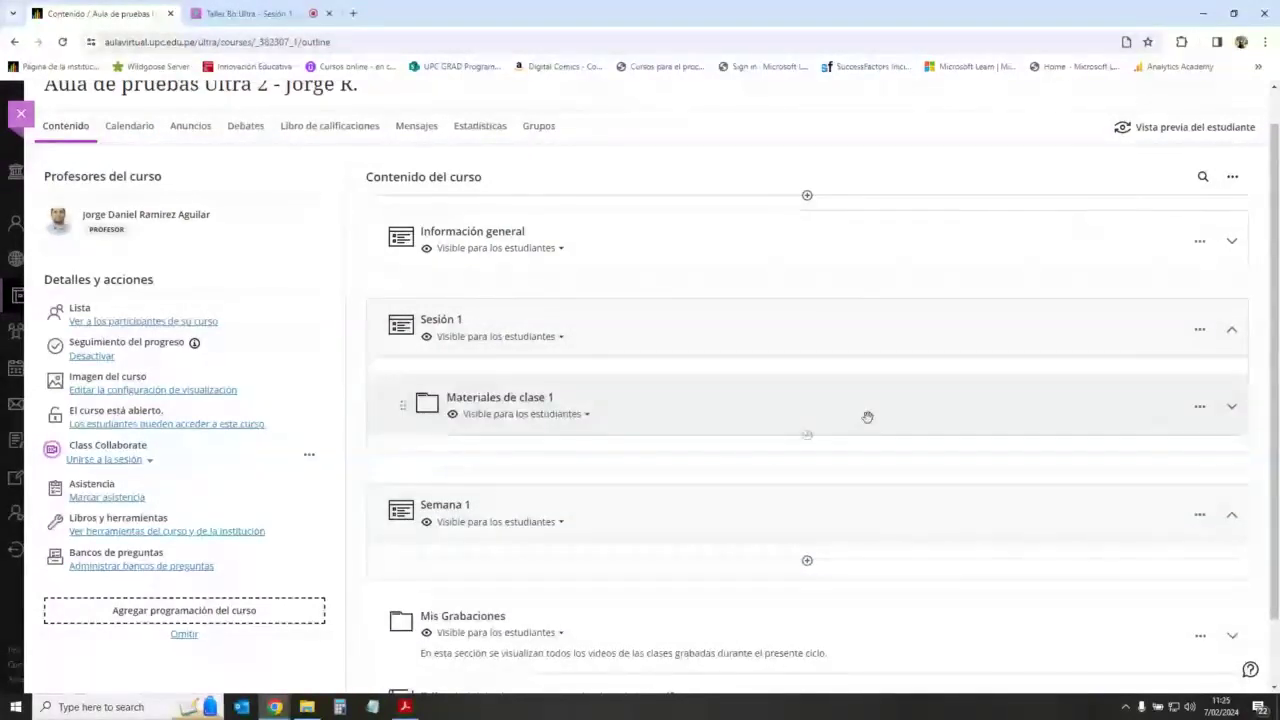
pyautogui.scroll(-1, 866, 417)
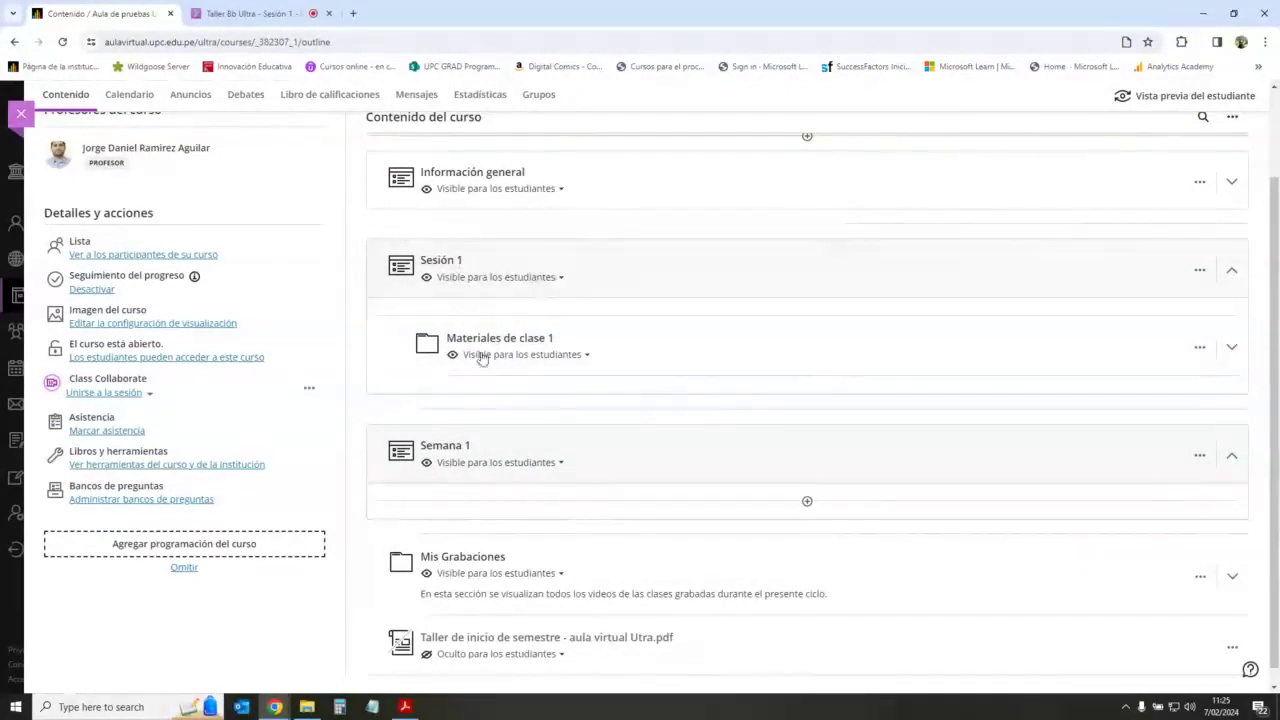
pyautogui.scroll(-1, 430, 355)
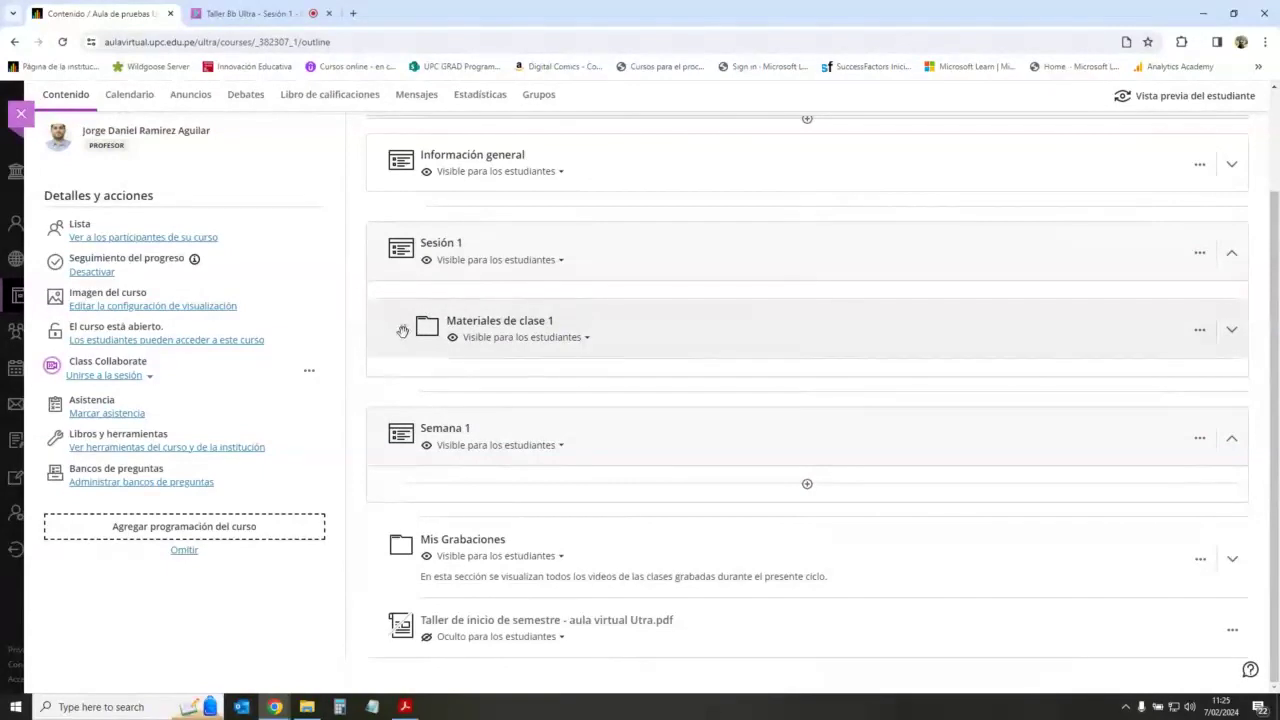
pyautogui.moveTo(401, 325); pyautogui.dragTo(395, 372)
pyautogui.click(1231, 253)
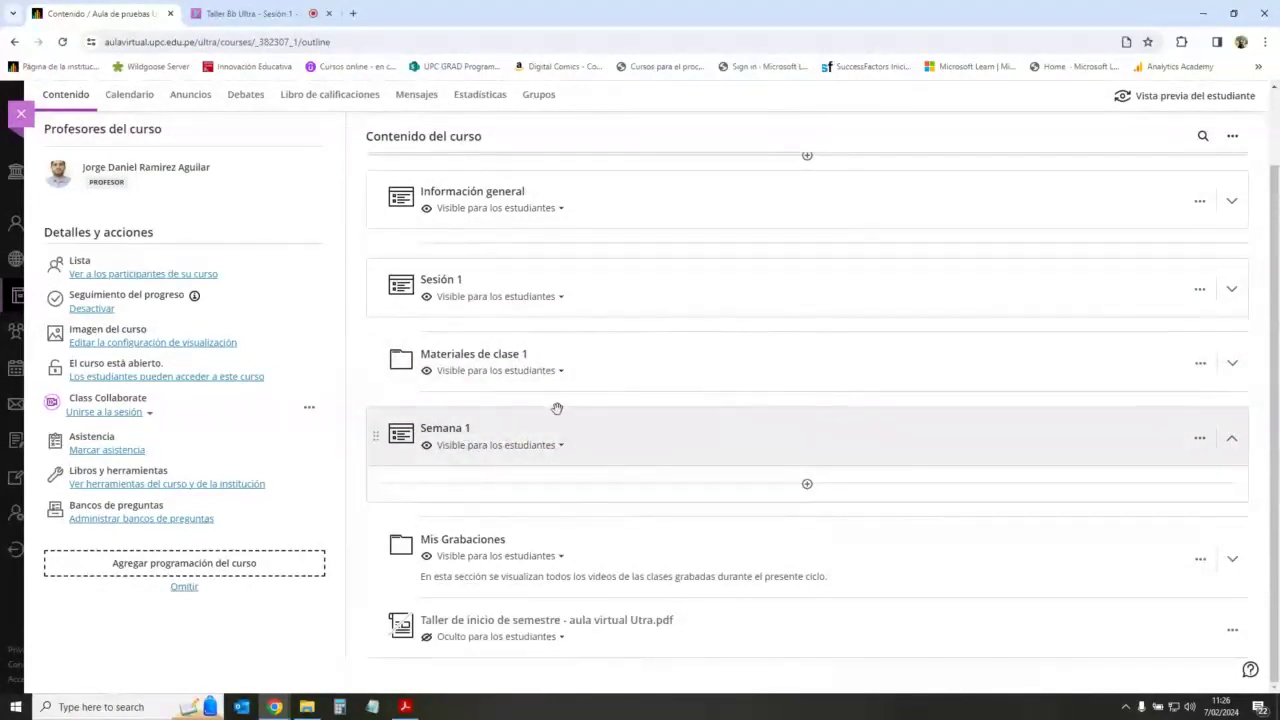
pyautogui.moveTo(376, 362); pyautogui.dragTo(404, 457)
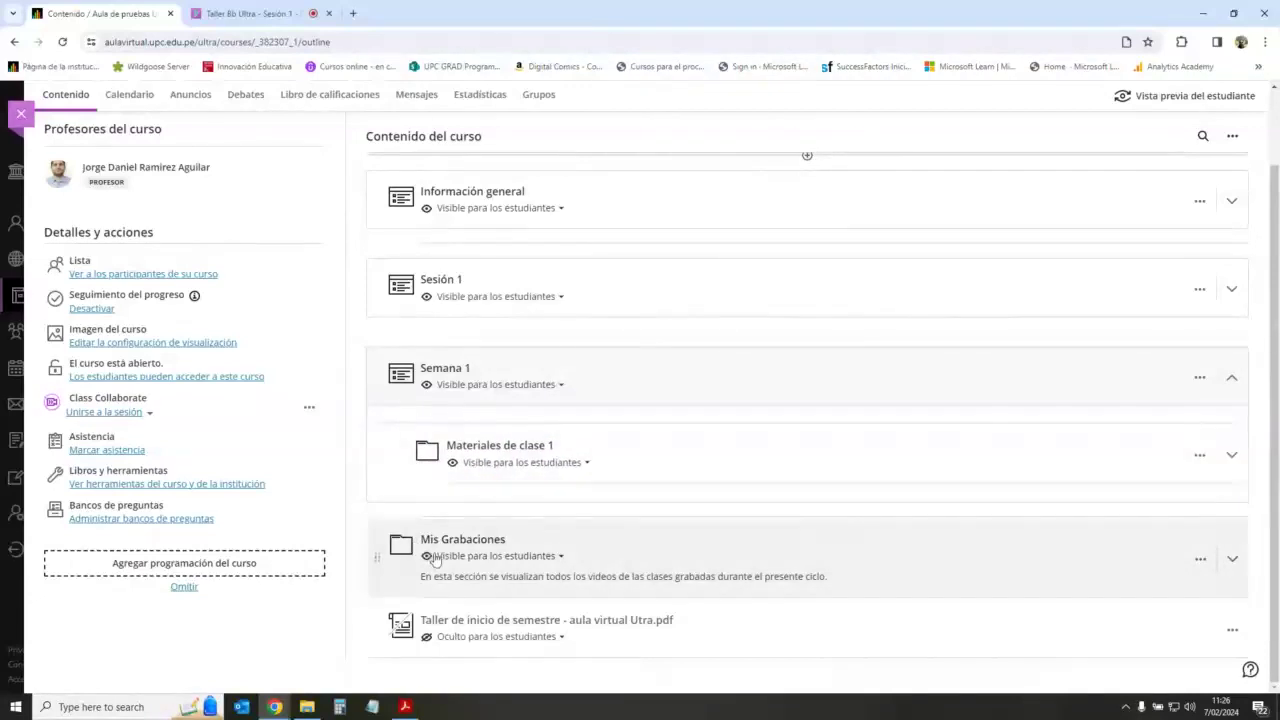
# Step: Try to move the Sesión 1 module within the course content, and collapse both Sesión 1 and Semana 1
pyautogui.click(1225, 289)
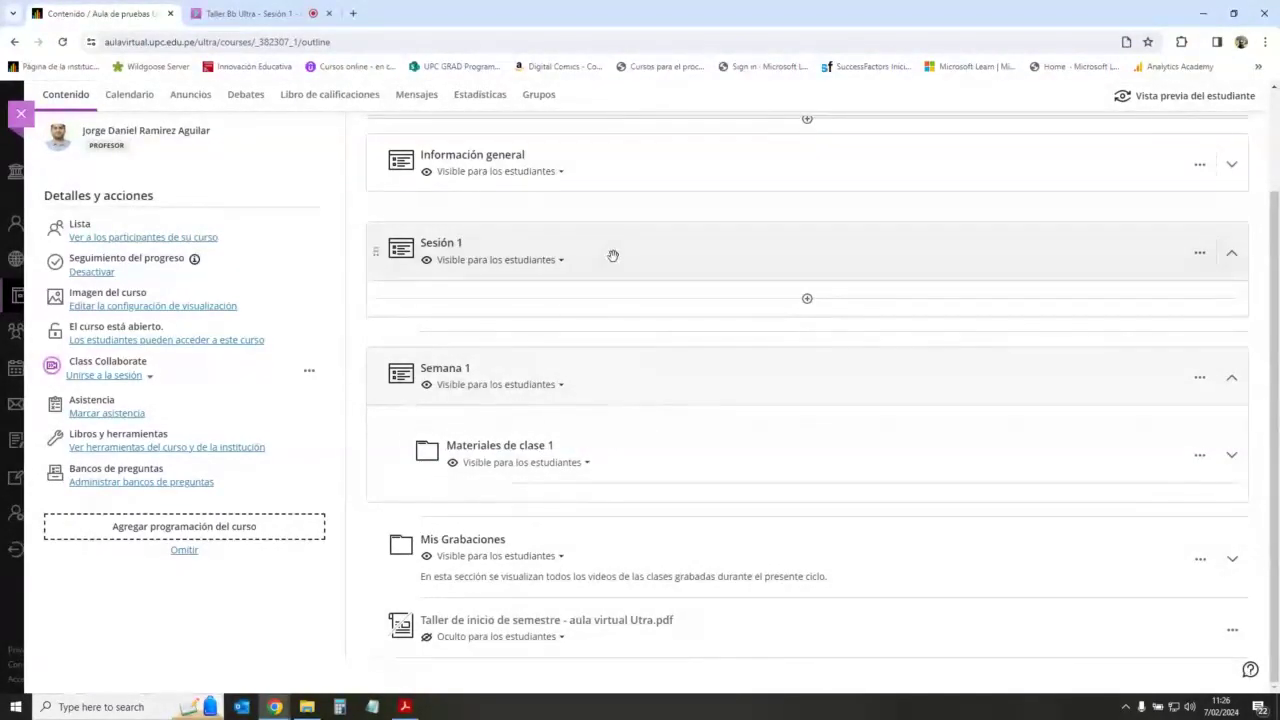
pyautogui.moveTo(611, 254); pyautogui.dragTo(655, 292)
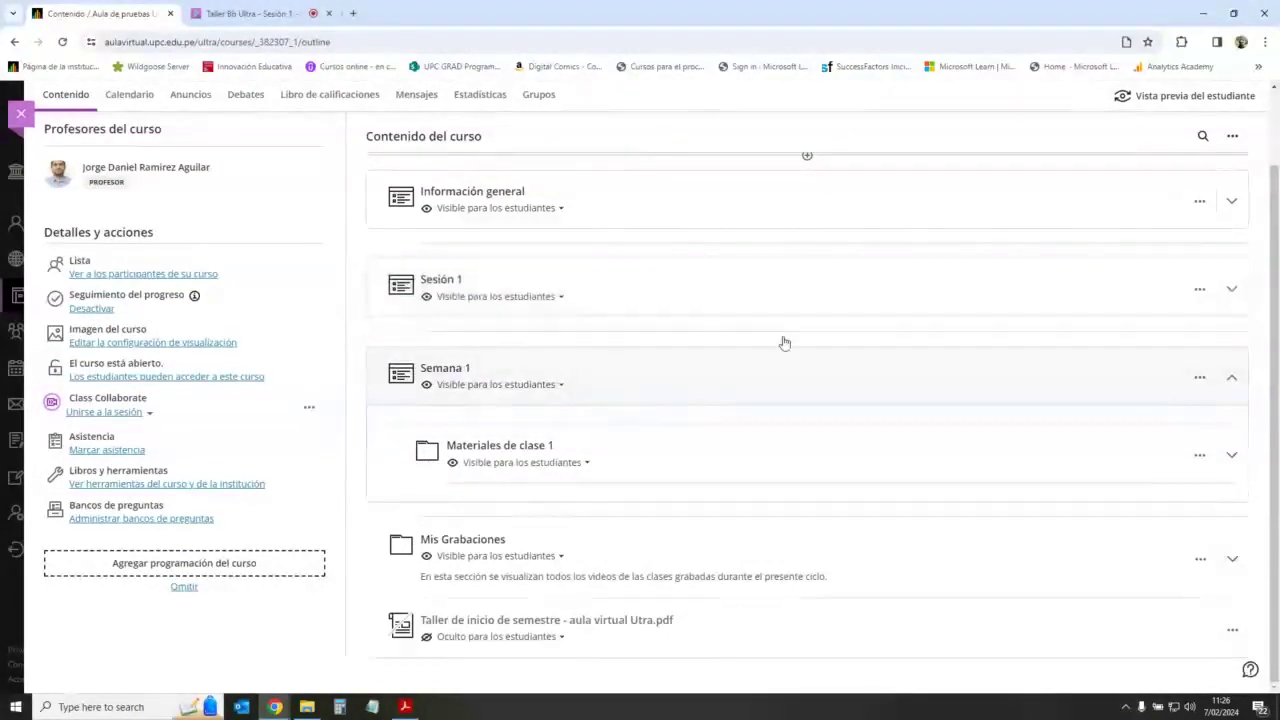
pyautogui.click(1228, 375)
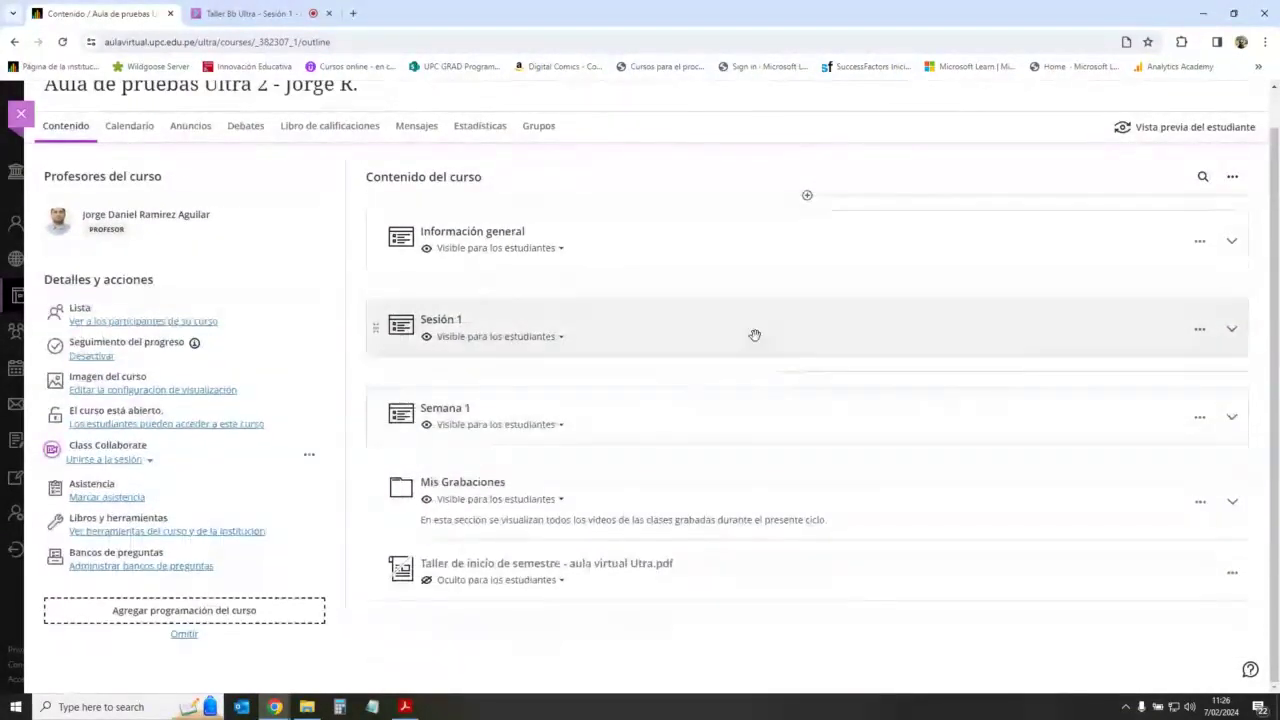
pyautogui.click(1232, 330)
pyautogui.click(1231, 329)
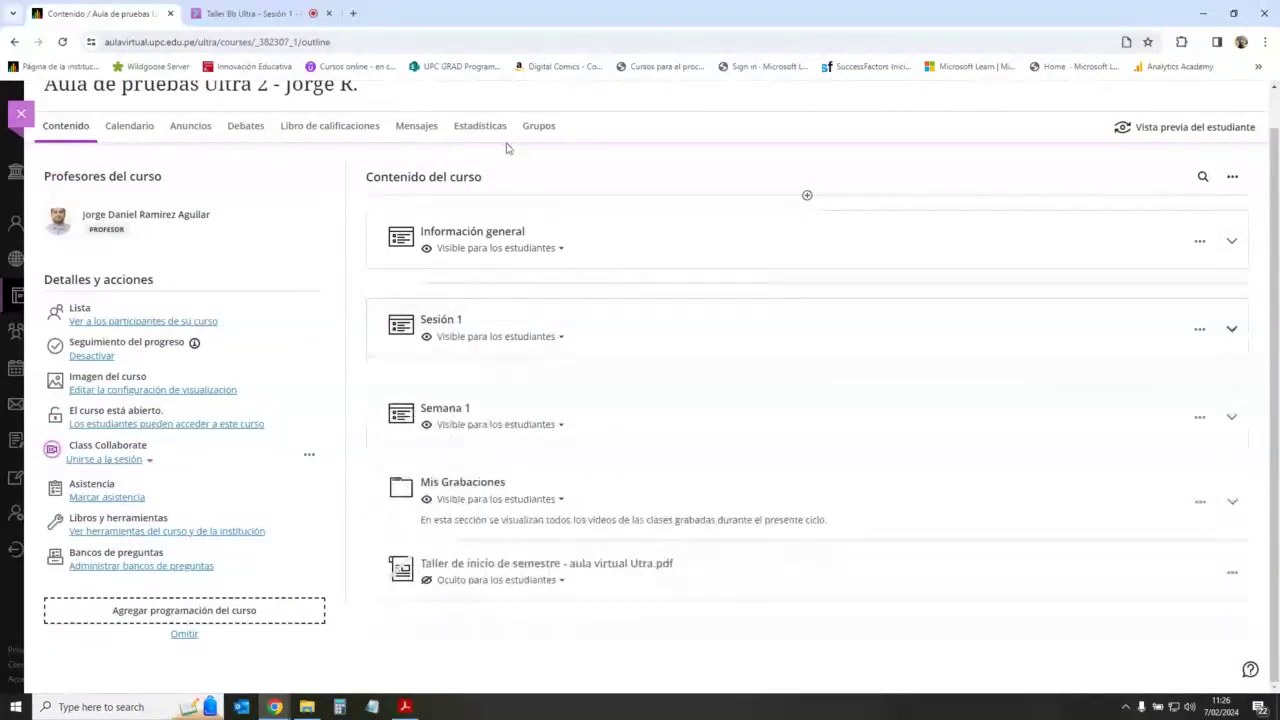
# Step: Check the Collaborate session again and go back to the course content
pyautogui.click(262, 14)
pyautogui.click(110, 14)
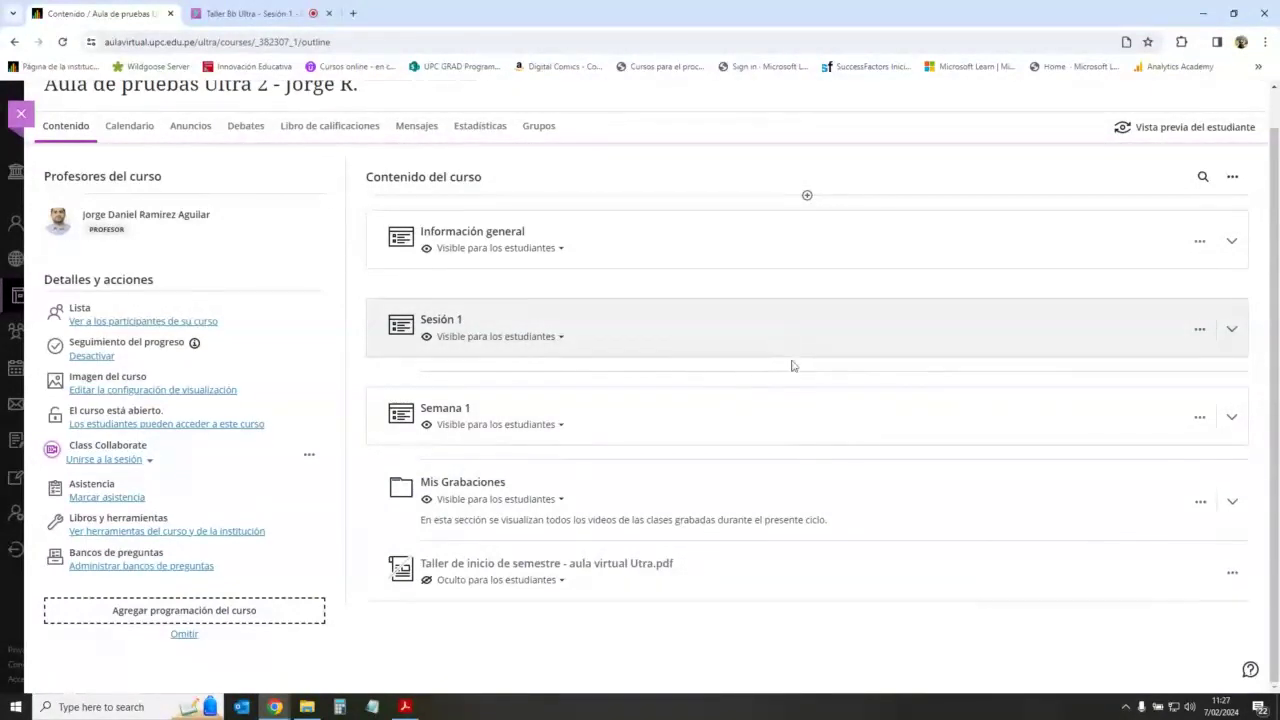
# Step: Expand the Sesión 1 module and review the types of items that can be created inside it
pyautogui.click(1233, 329)
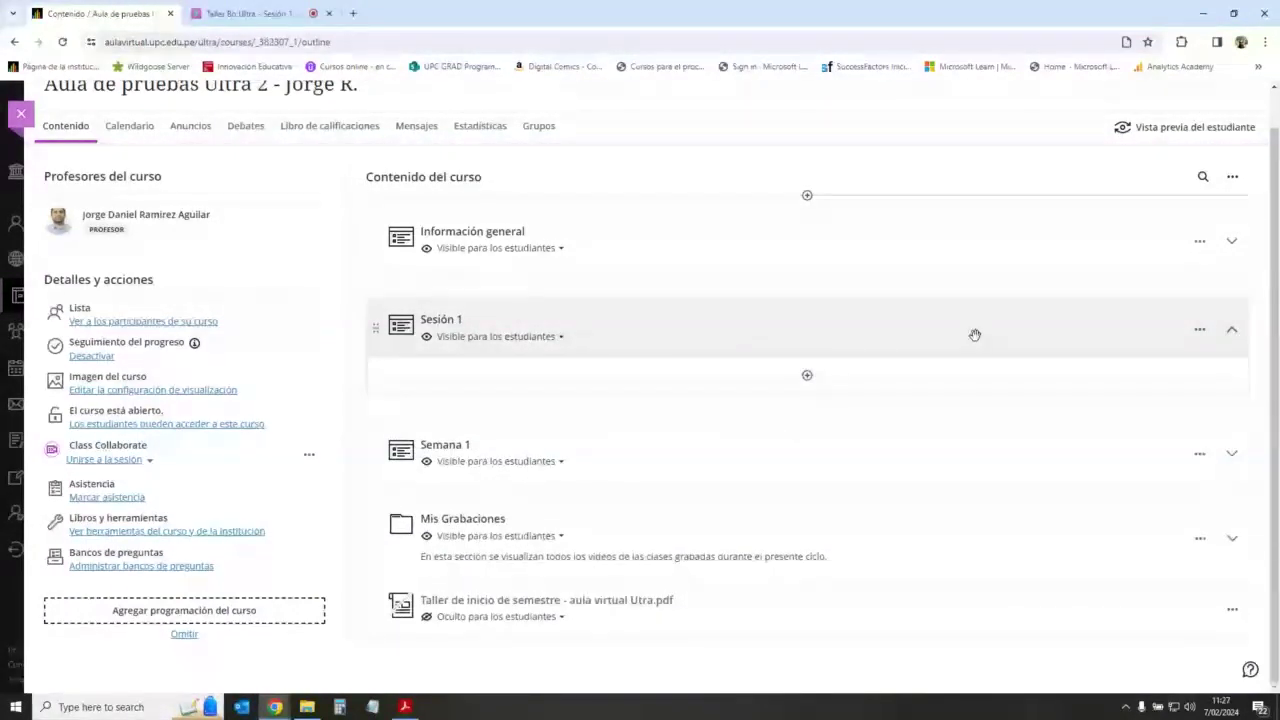
pyautogui.click(807, 375)
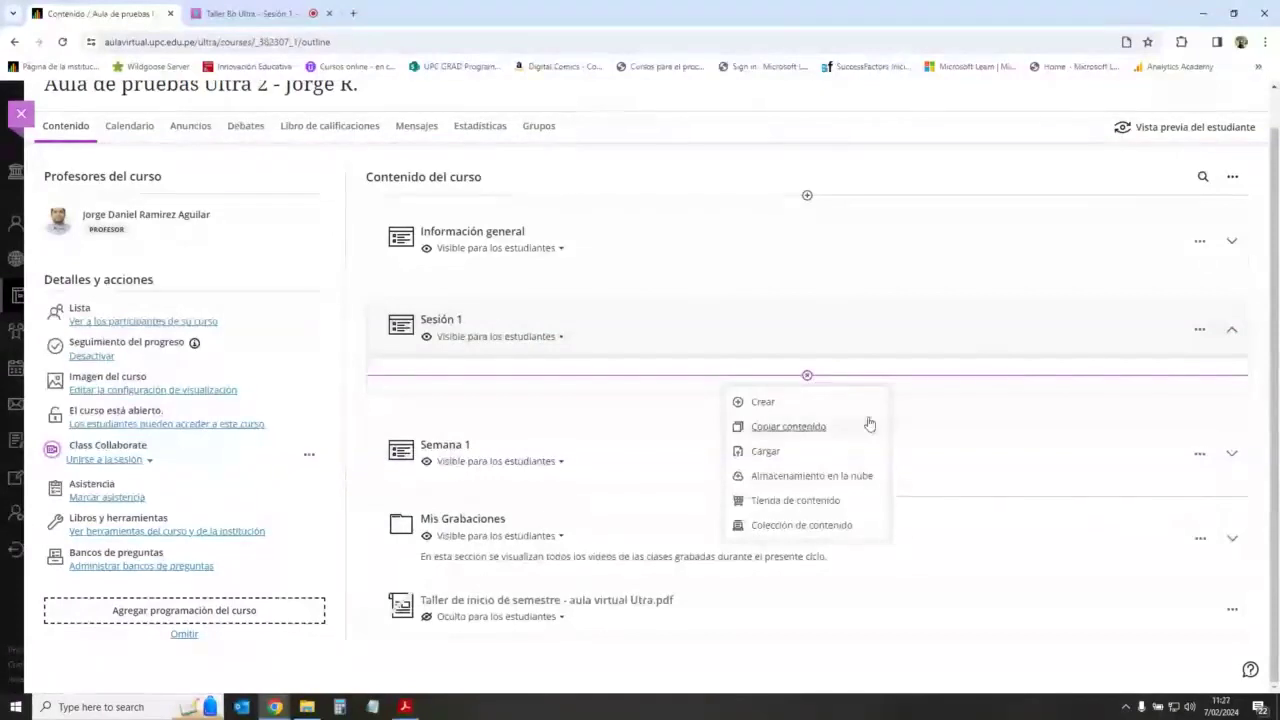
pyautogui.click(772, 402)
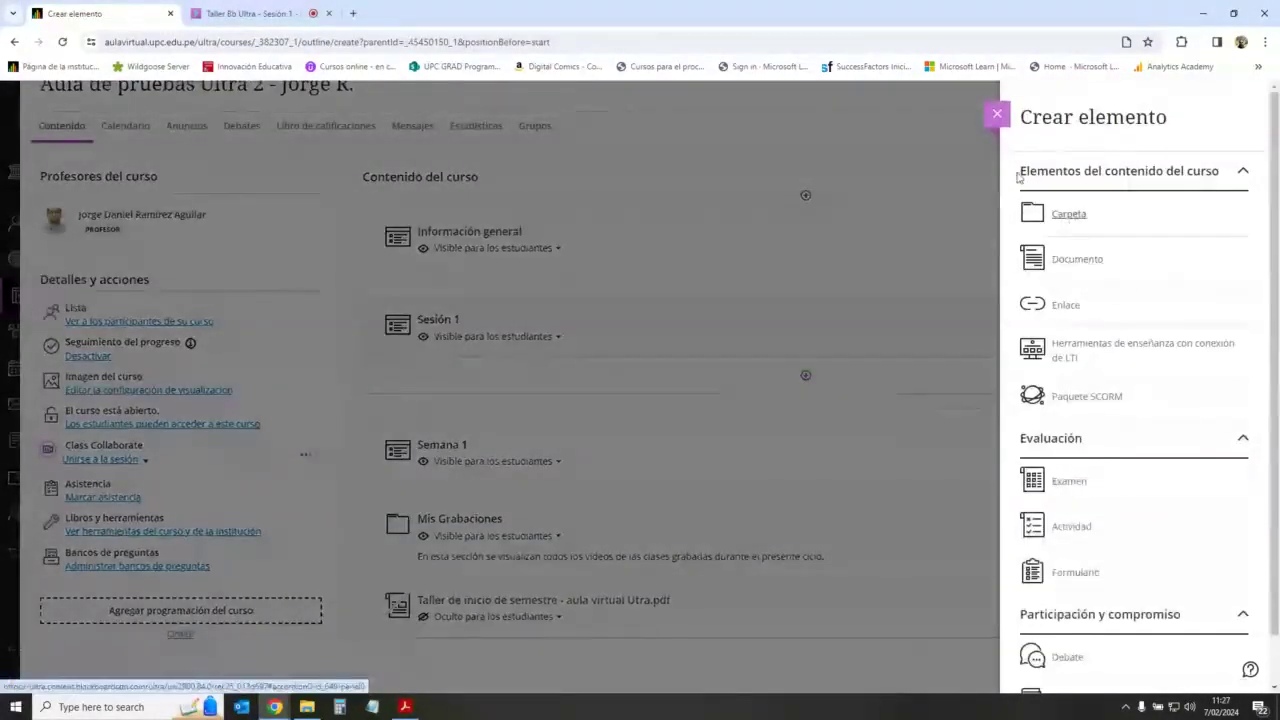
pyautogui.click(997, 113)
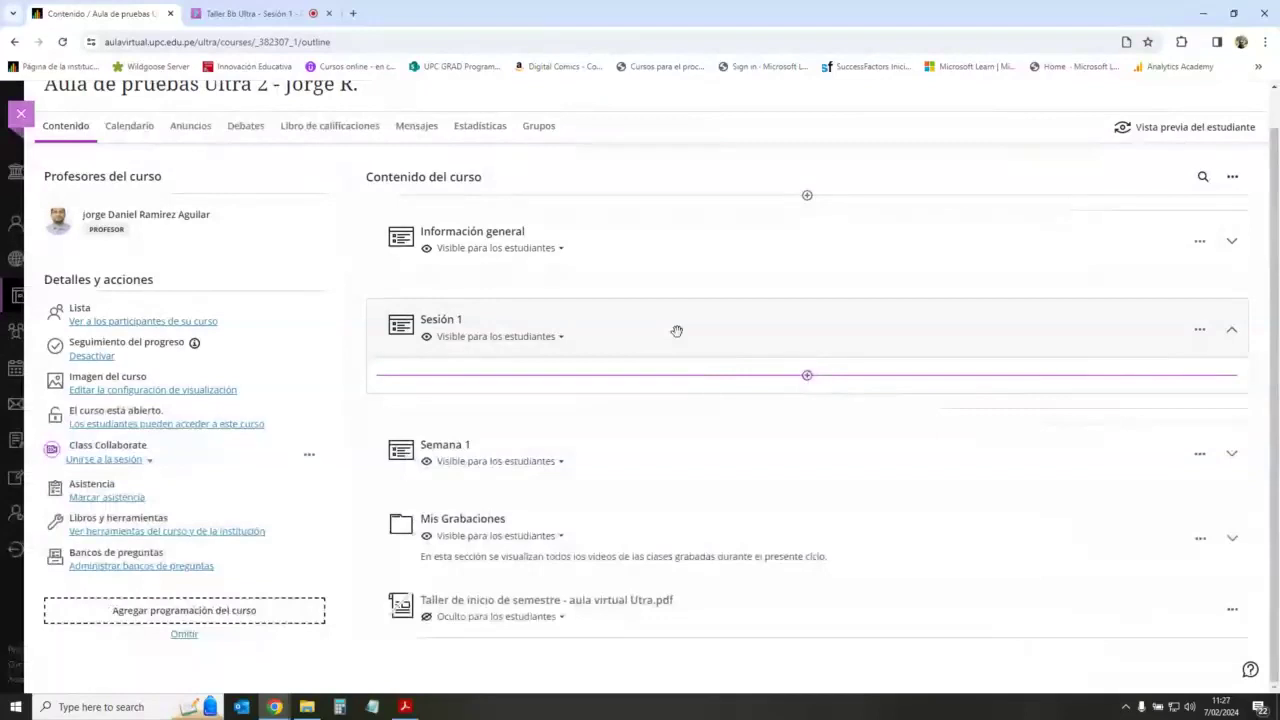
pyautogui.click(808, 378)
pyautogui.click(757, 403)
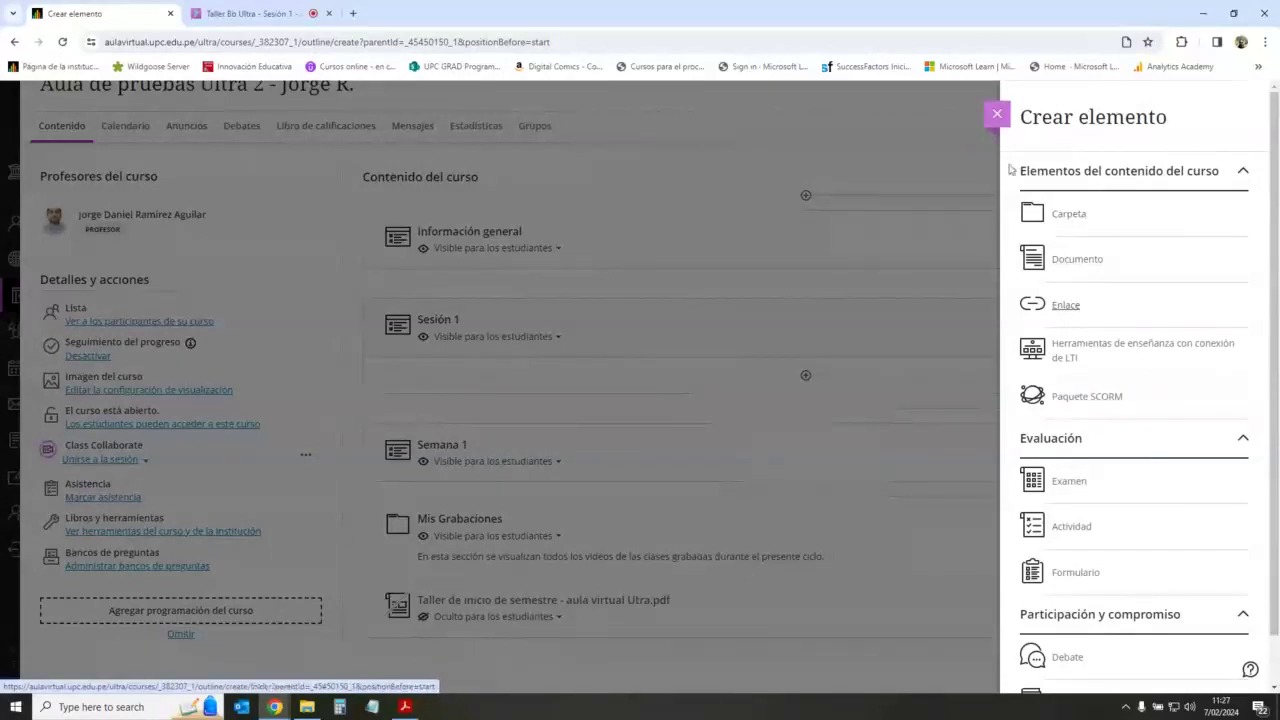
pyautogui.click(997, 113)
# Step: Switch to the Collaborate session, read the newest question in the chat, and return to the course content
pyautogui.click(268, 22)
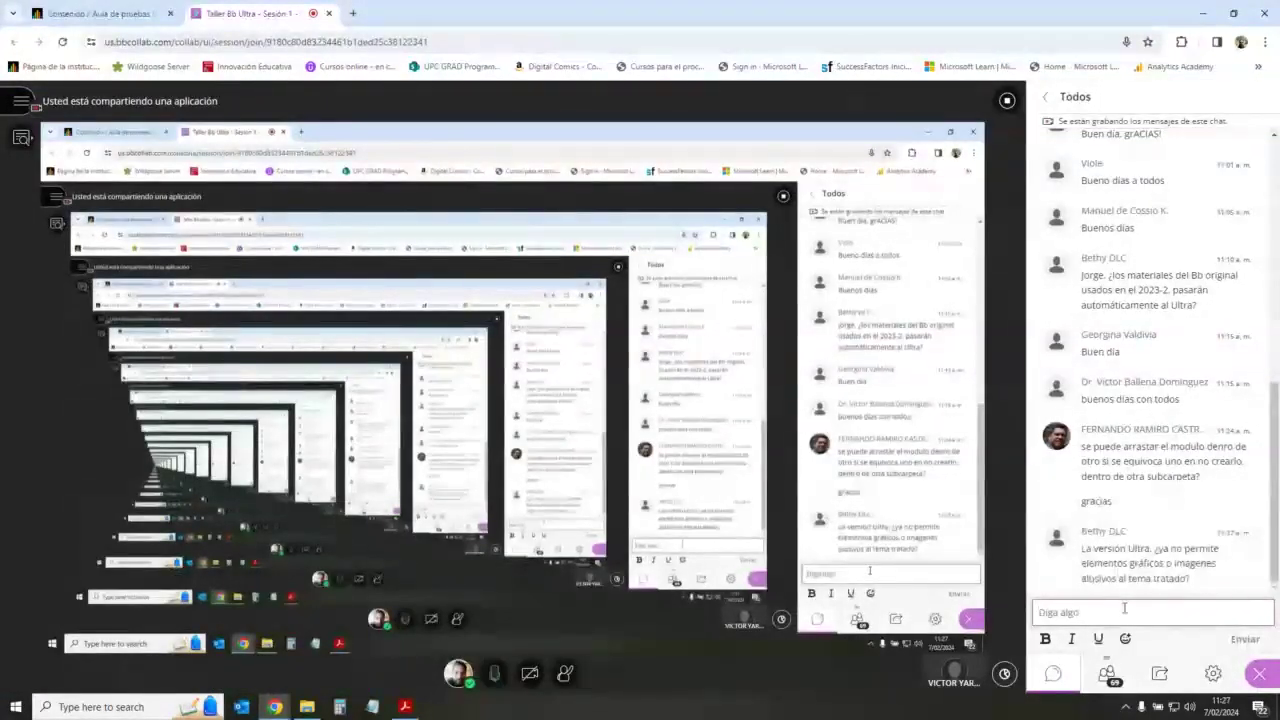
pyautogui.click(92, 8)
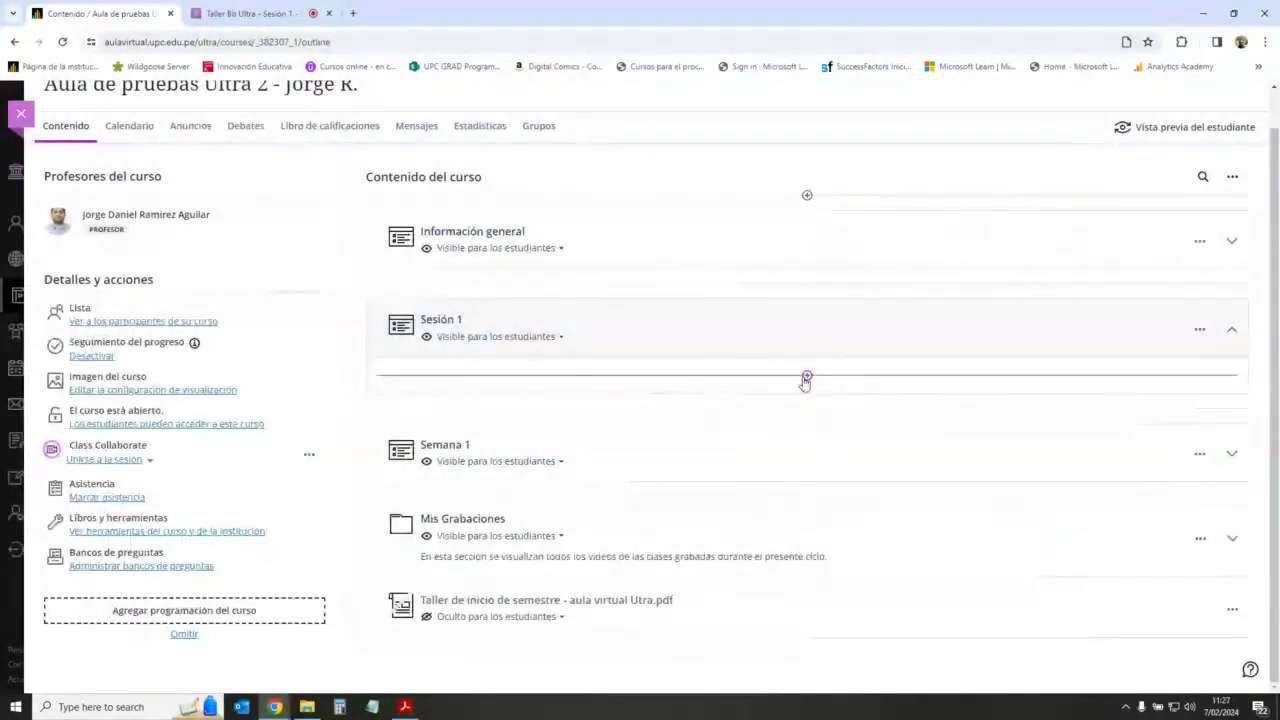
# Step: Upload the image corgi-4415649_1280 from the Downloads folder into the Sesión 1 module
pyautogui.click(807, 377)
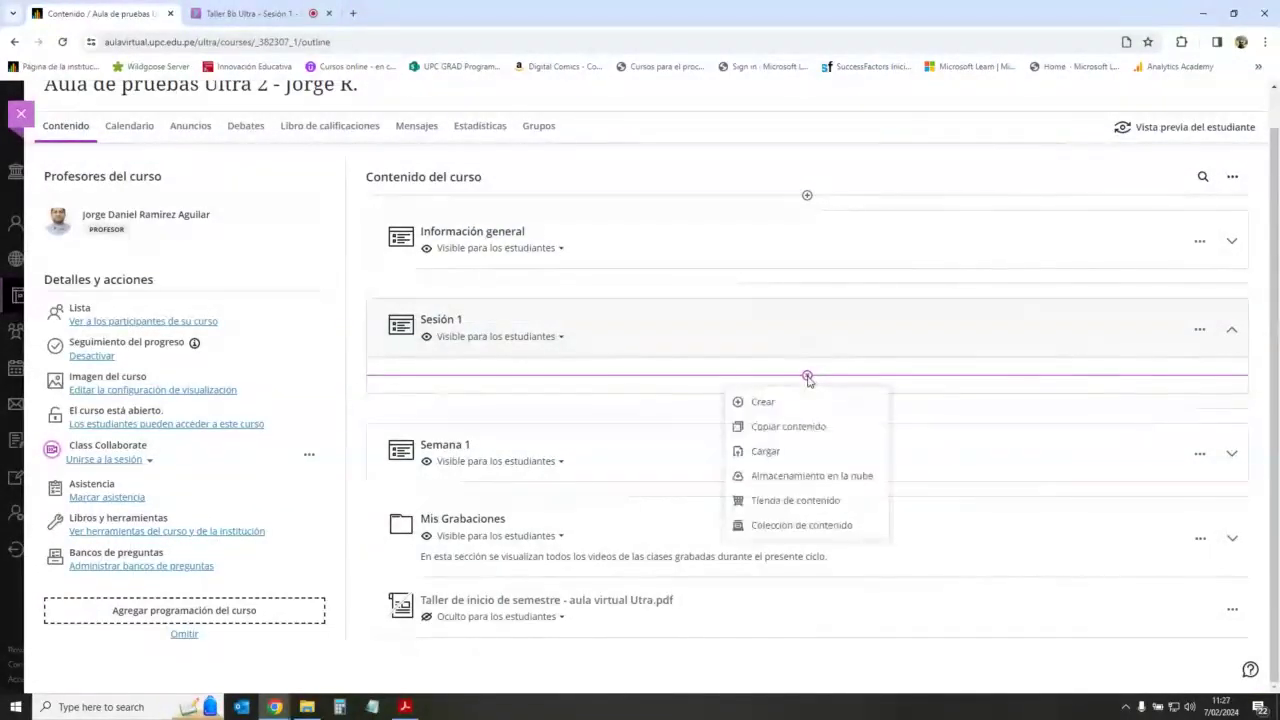
pyautogui.click(792, 459)
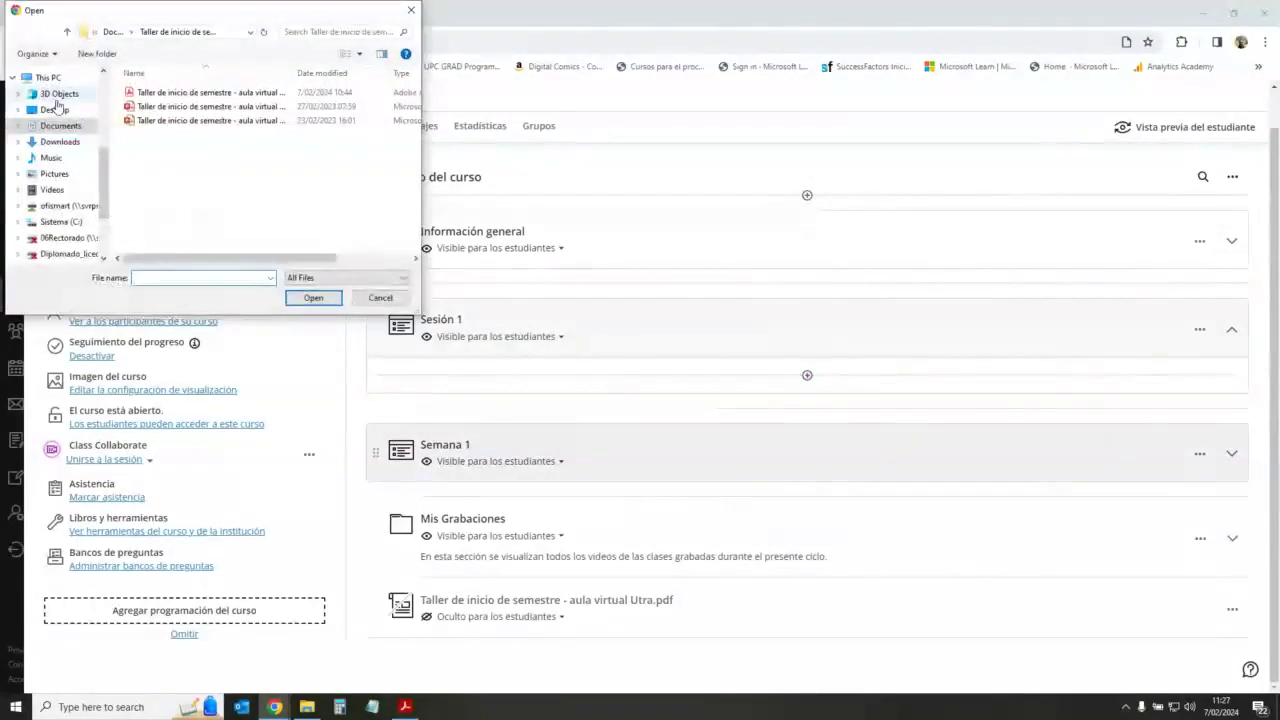
pyautogui.click(62, 143)
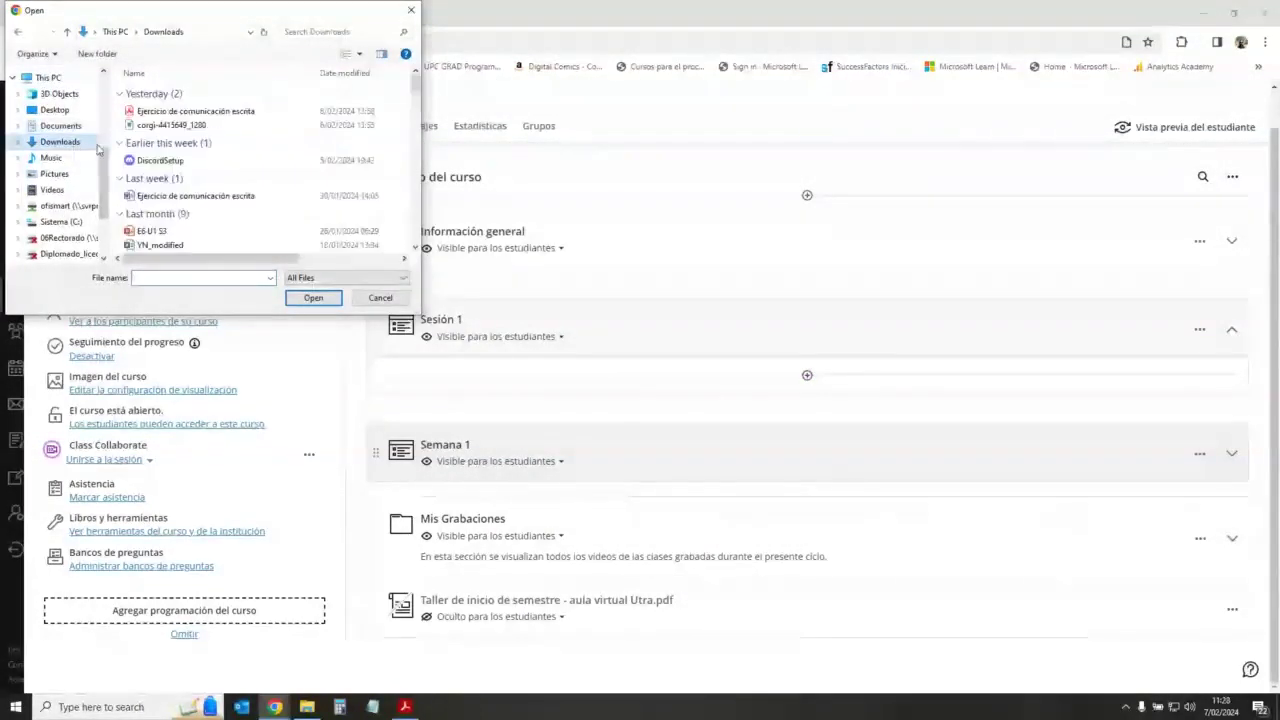
pyautogui.click(185, 126)
pyautogui.click(295, 297)
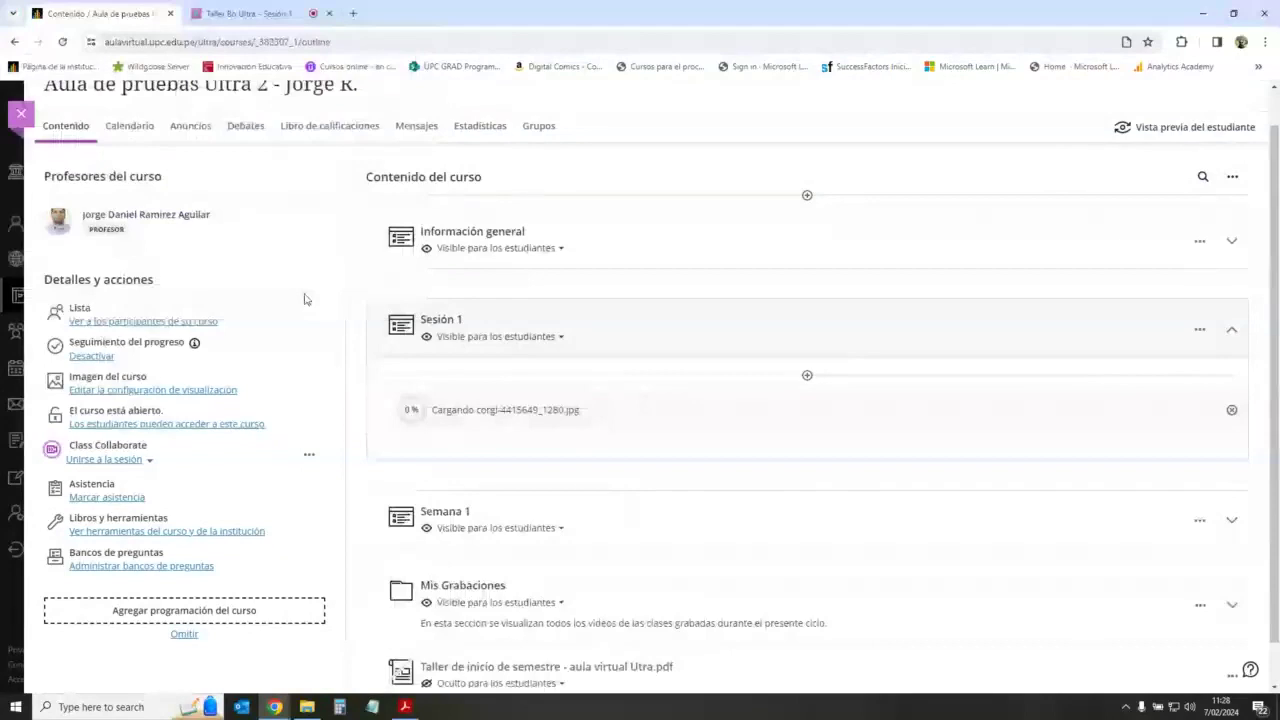
pyautogui.click(680, 491)
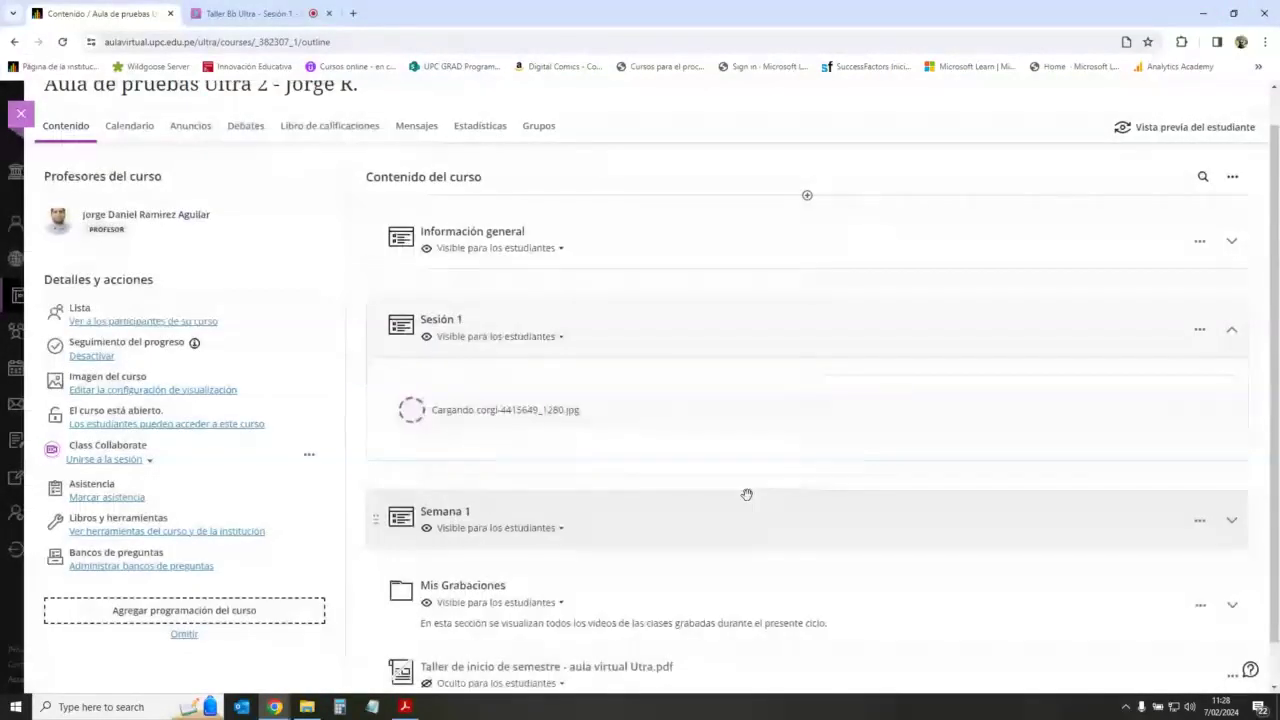
# Step: Create a new document in the Sesión 1 module, below the uploaded corgi image
pyautogui.click(807, 435)
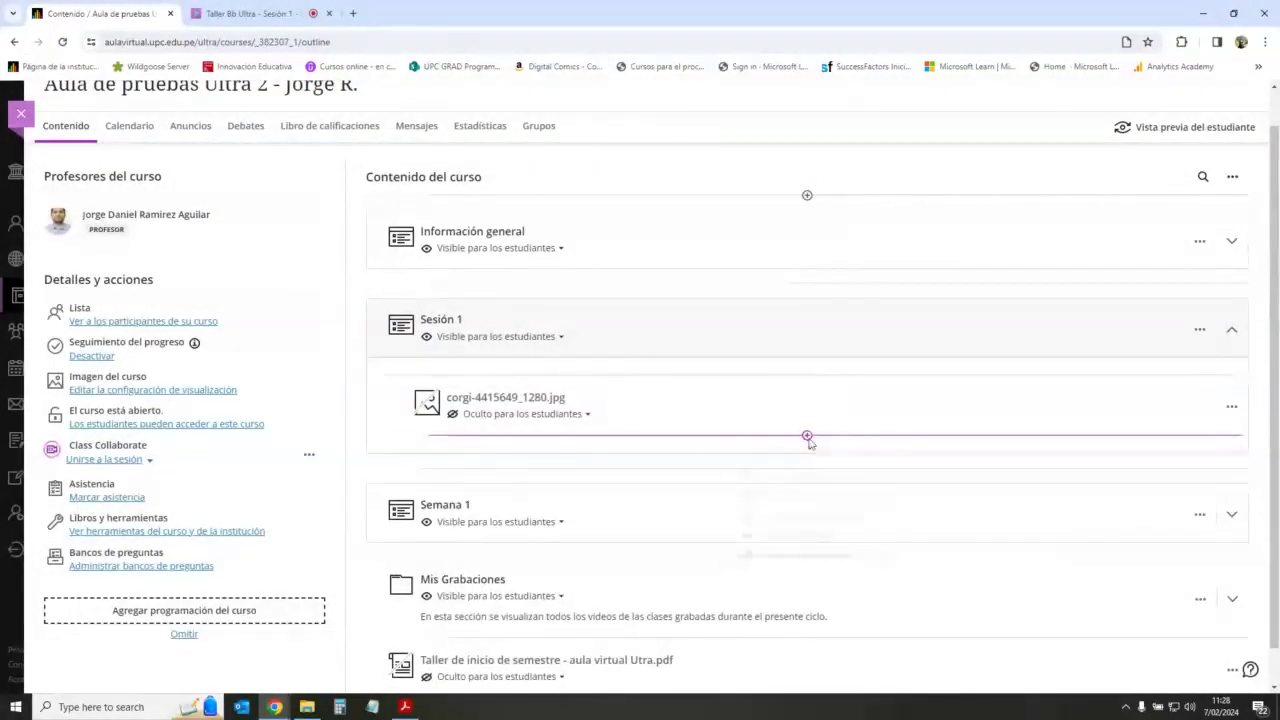
pyautogui.click(798, 466)
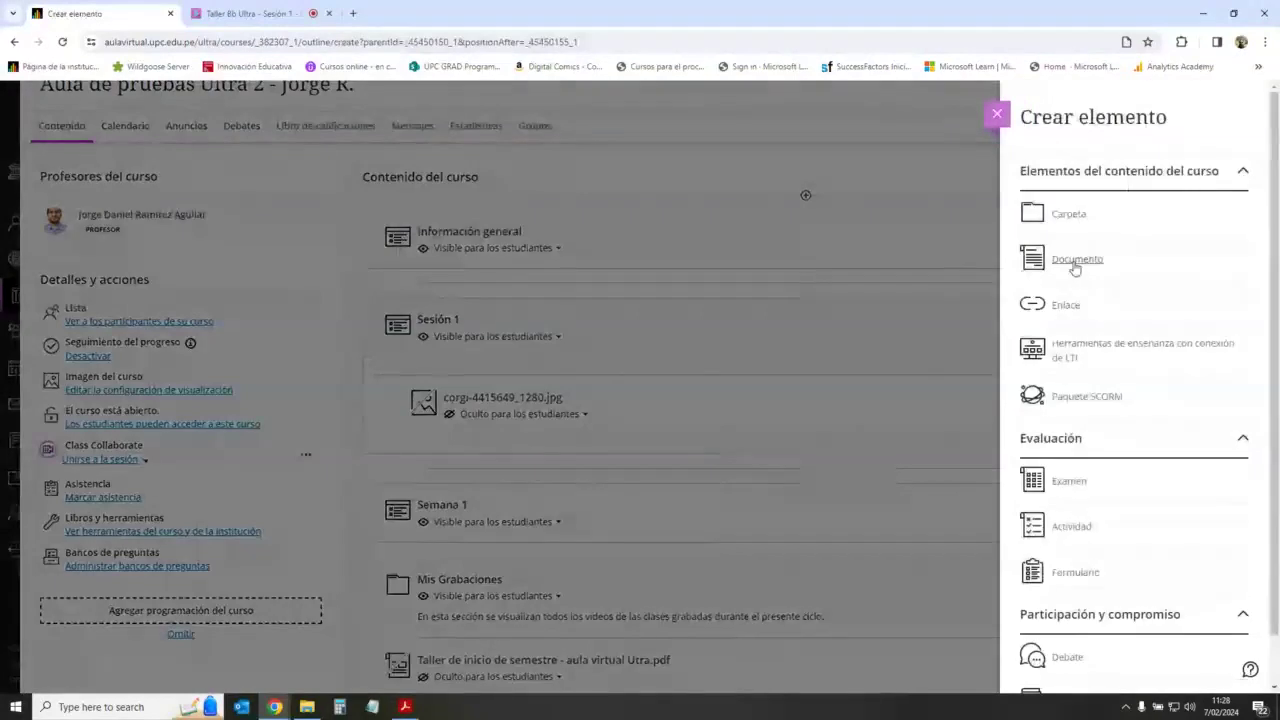
pyautogui.click(1071, 262)
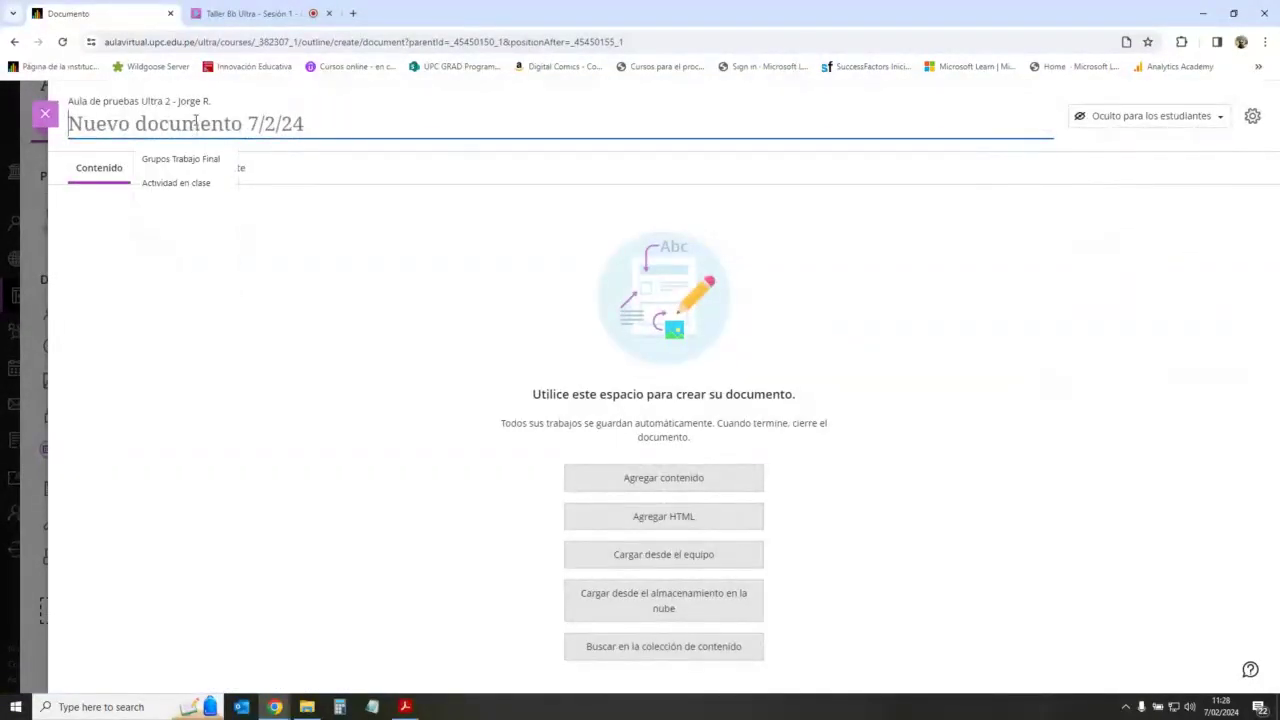
pyautogui.write('Ses')
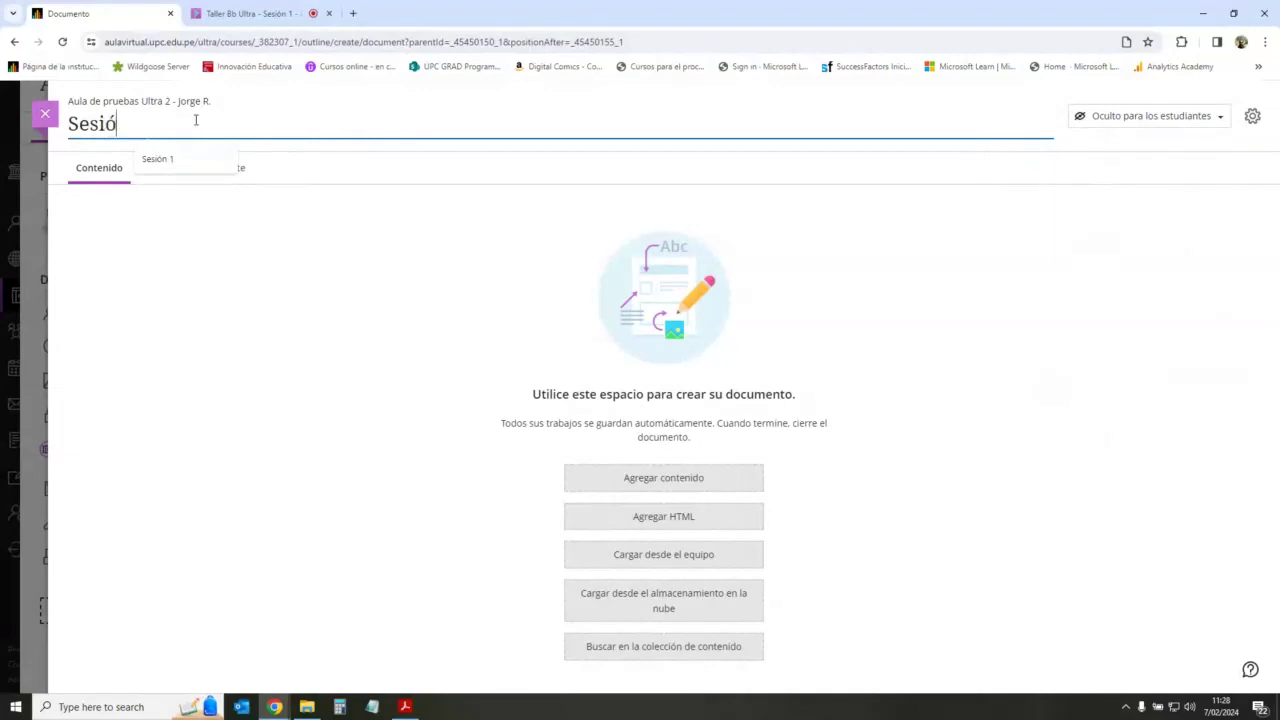
pyautogui.write('ió')
pyautogui.press('BackSpace')
pyautogui.press('BackSpace')
pyautogui.press('BackSpace')
pyautogui.press('BackSpace')
pyautogui.press('BackSpace')
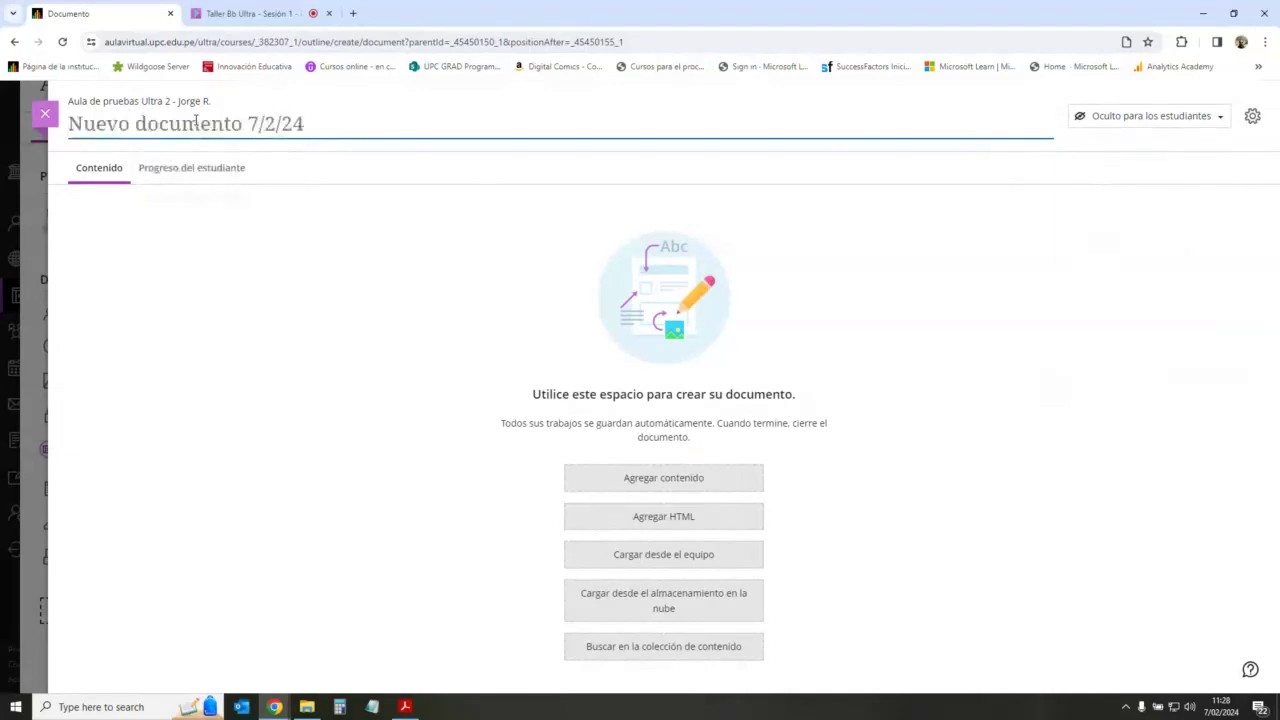
# Step: Title the new document "Clase 1"
pyautogui.write('Clase 1')
pyautogui.click(321, 237)
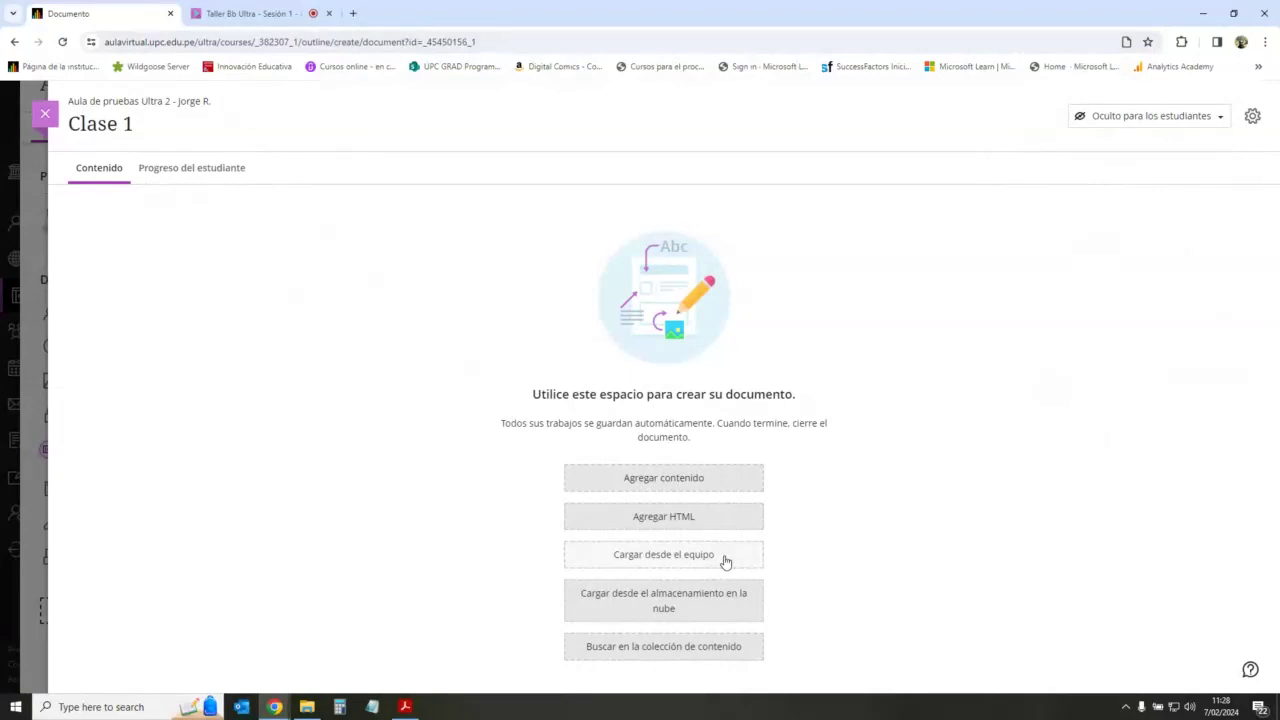
# Step: Add a text block reading "Temario de la clase 1:" followed by the lines Introducción, Desarrollo and Actividades
pyautogui.click(724, 483)
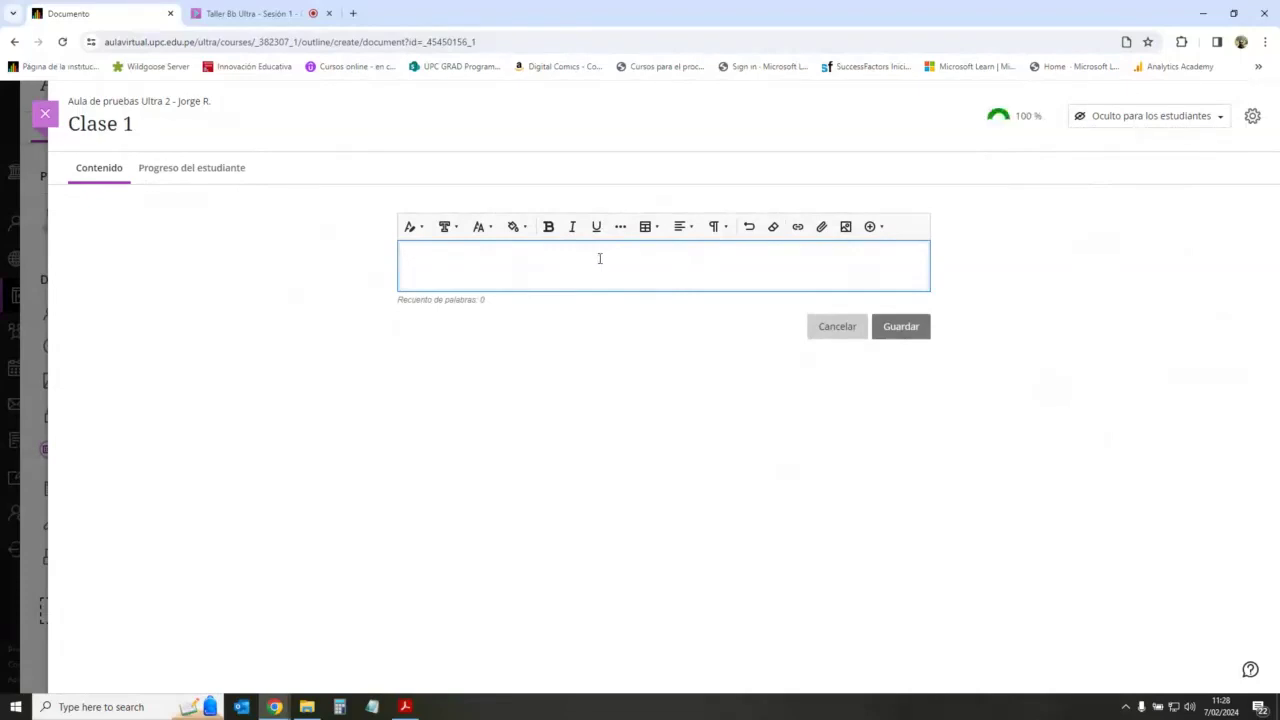
pyautogui.write('Temario de la clase')
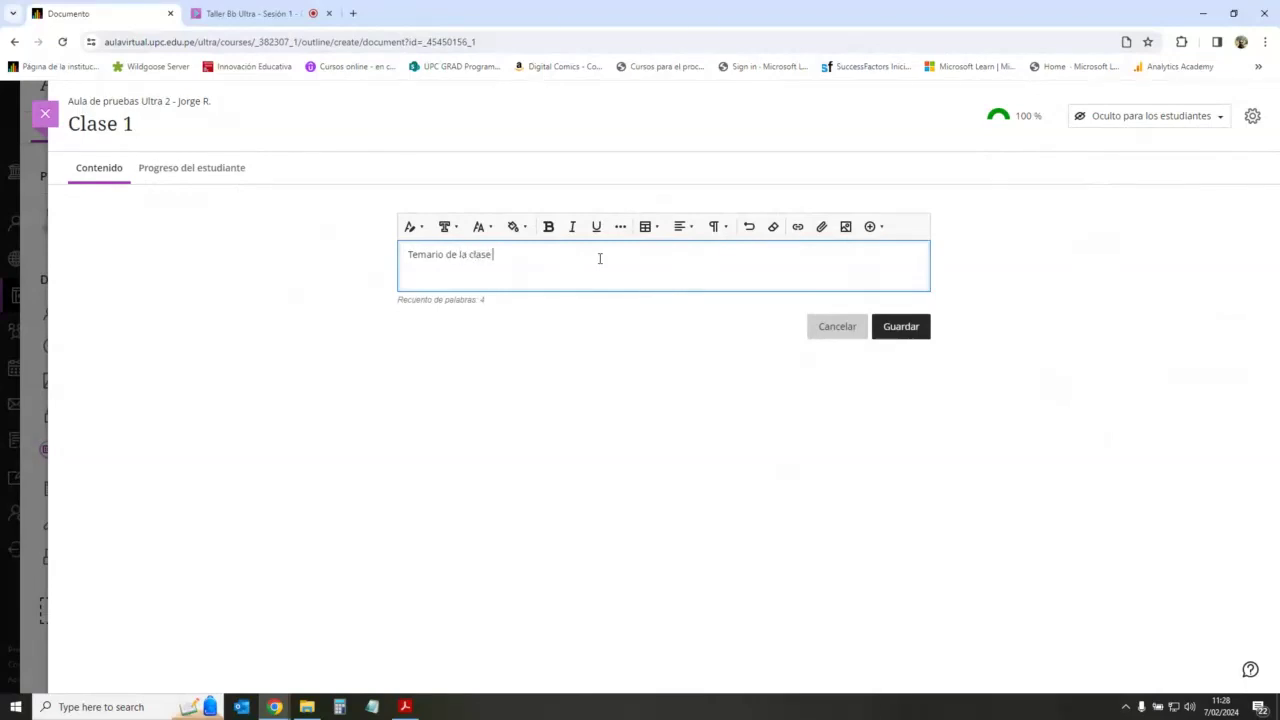
pyautogui.write('1:')
pyautogui.press('Return')
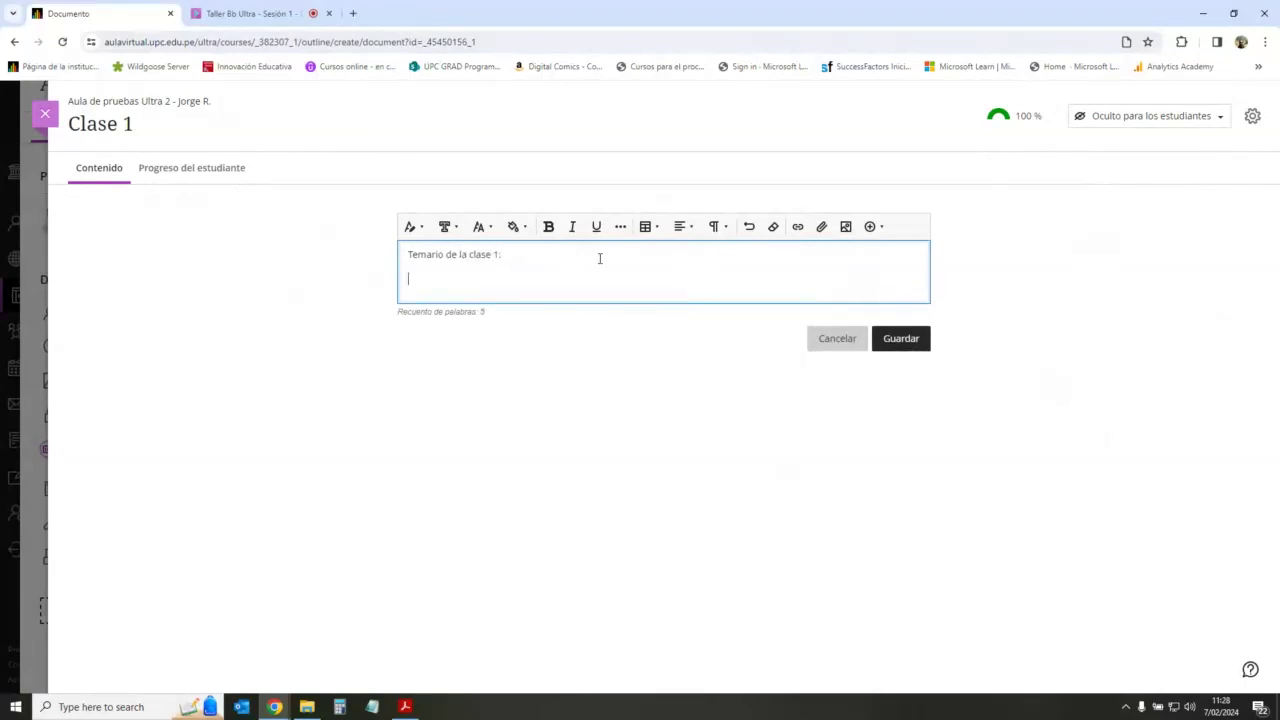
pyautogui.write('Introducción')
pyautogui.press('Return')
pyautogui.write('Desa')
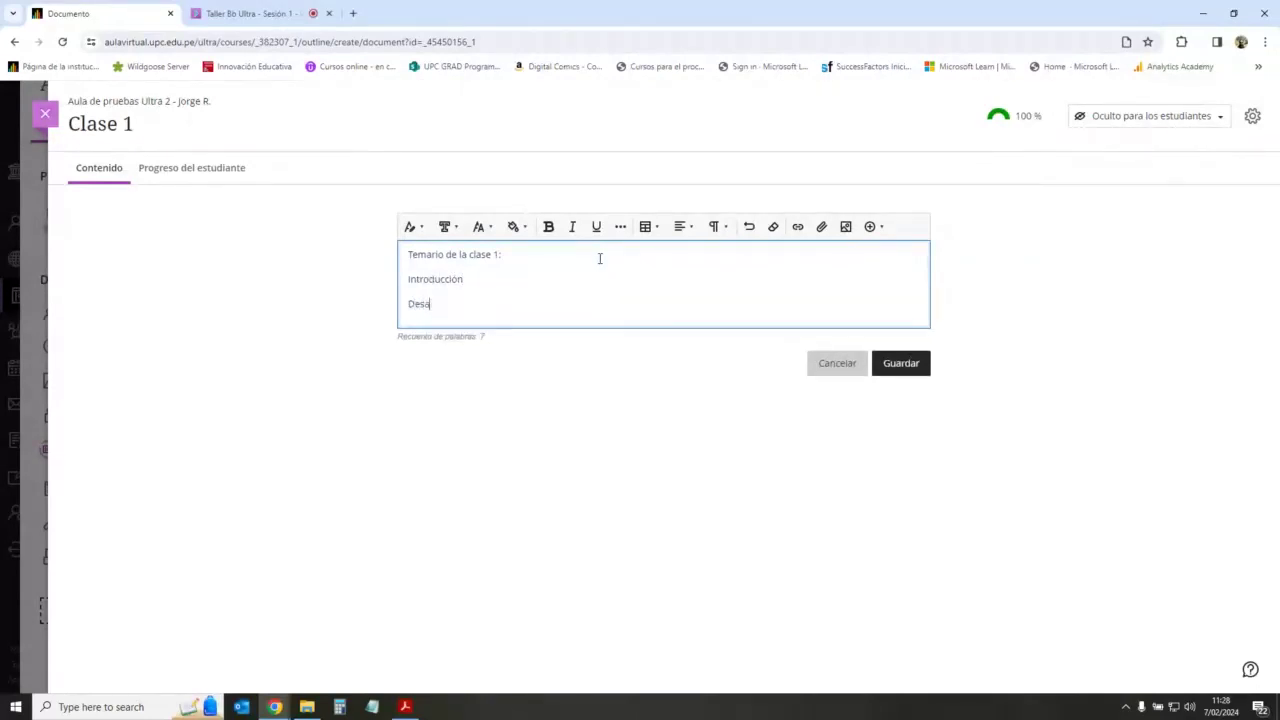
pyautogui.write('rrollo')
pyautogui.press('Return')
pyautogui.write('S')
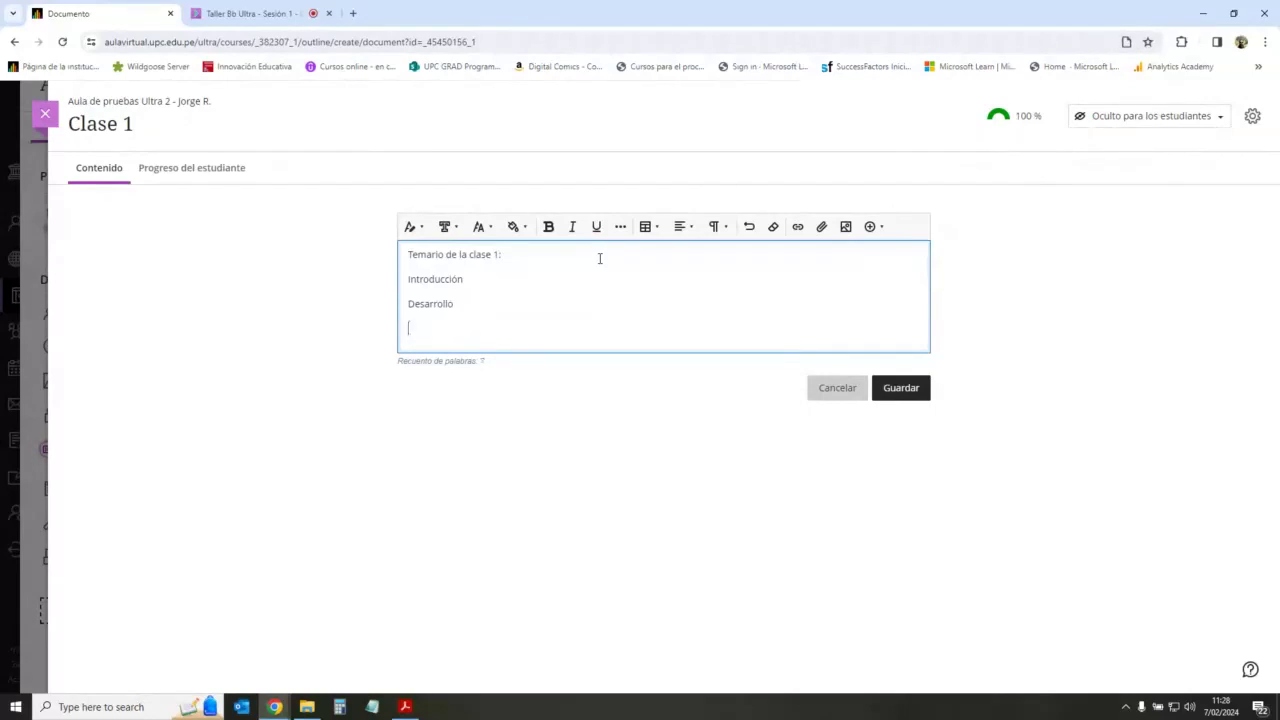
pyautogui.write('Actividades')
pyautogui.moveTo(533, 349); pyautogui.dragTo(556, 266)
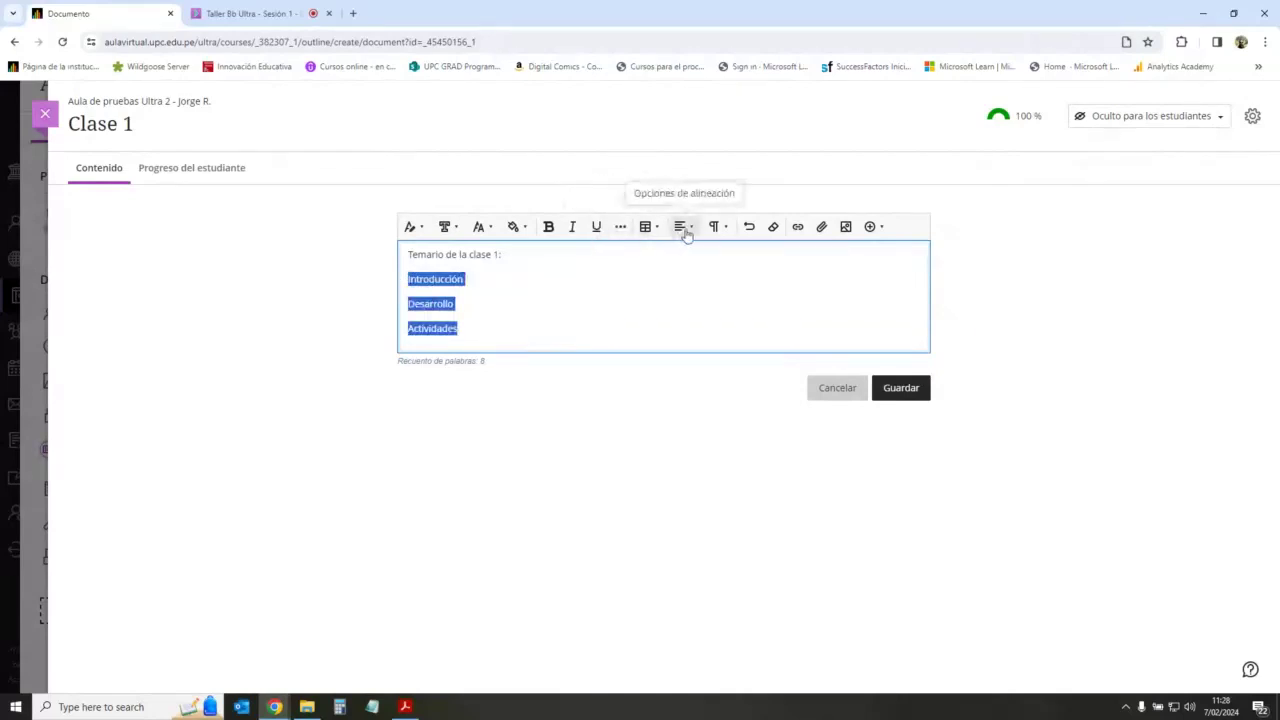
pyautogui.click(621, 229)
pyautogui.click(621, 229)
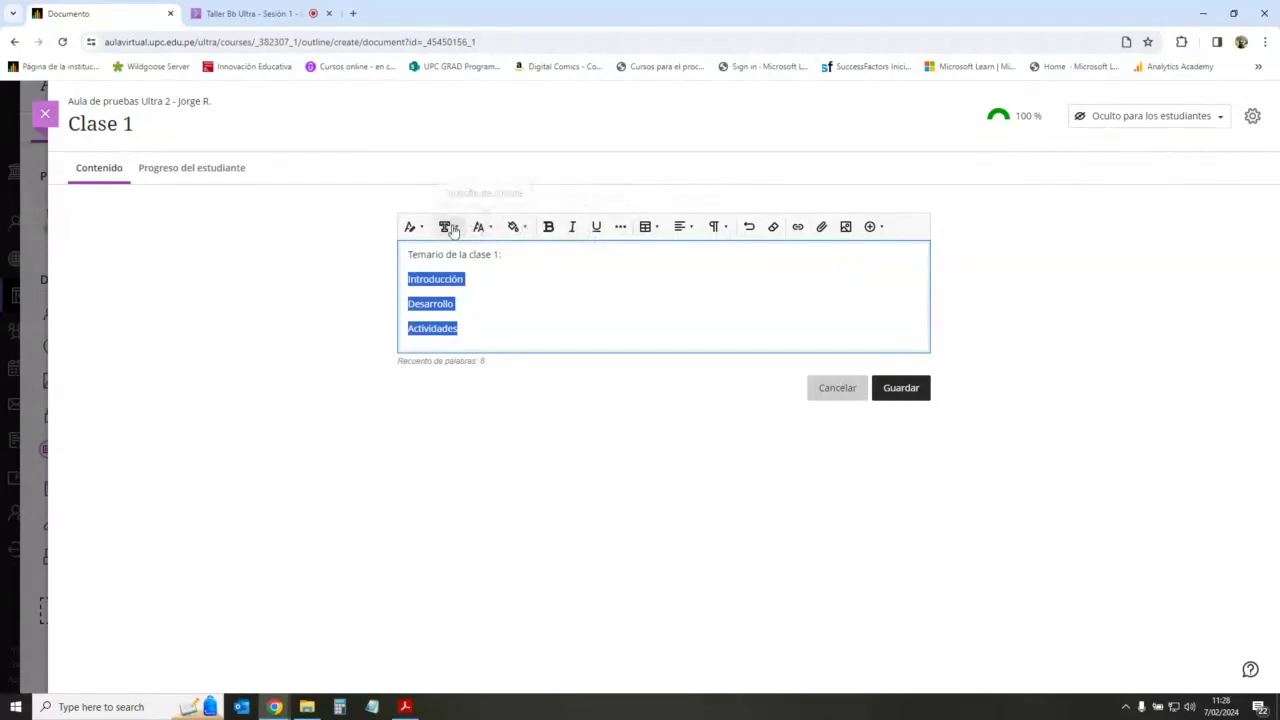
# Step: Make the "Temario de la clase 1:" line bold in the text block
pyautogui.moveTo(514, 255); pyautogui.dragTo(398, 256)
pyautogui.click(548, 228)
pyautogui.moveTo(489, 337); pyautogui.dragTo(374, 286)
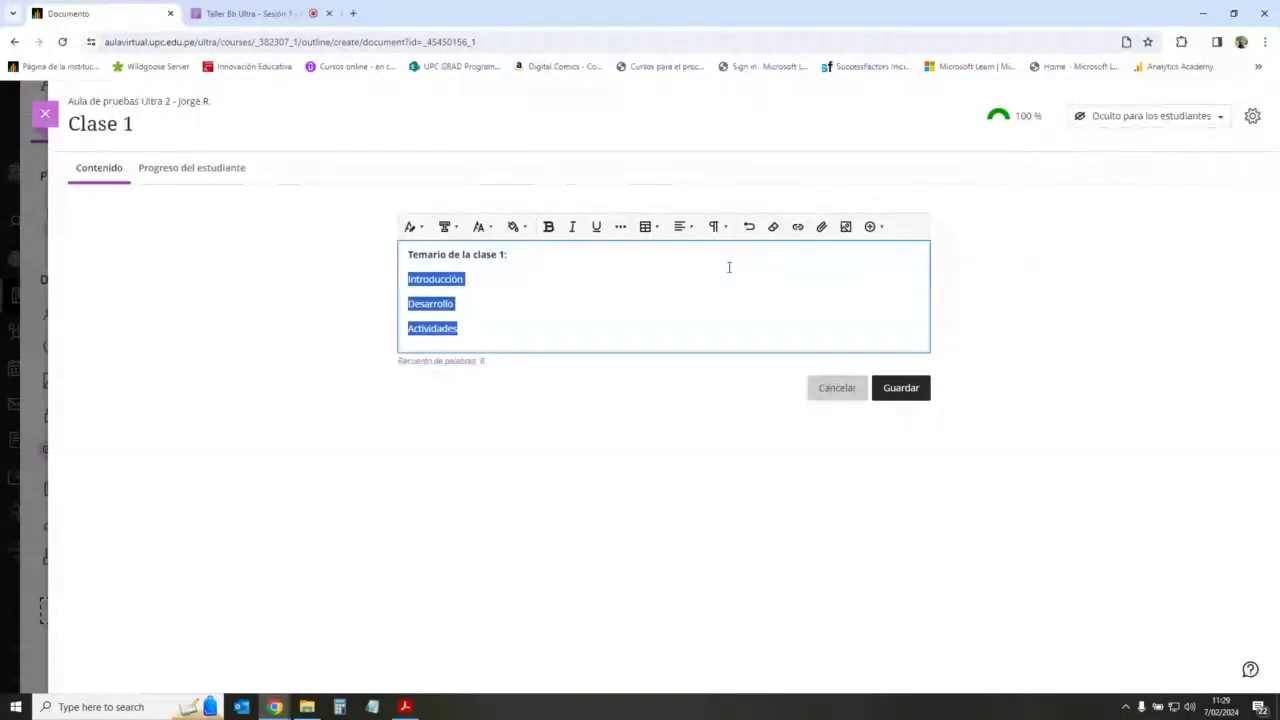
pyautogui.click(625, 310)
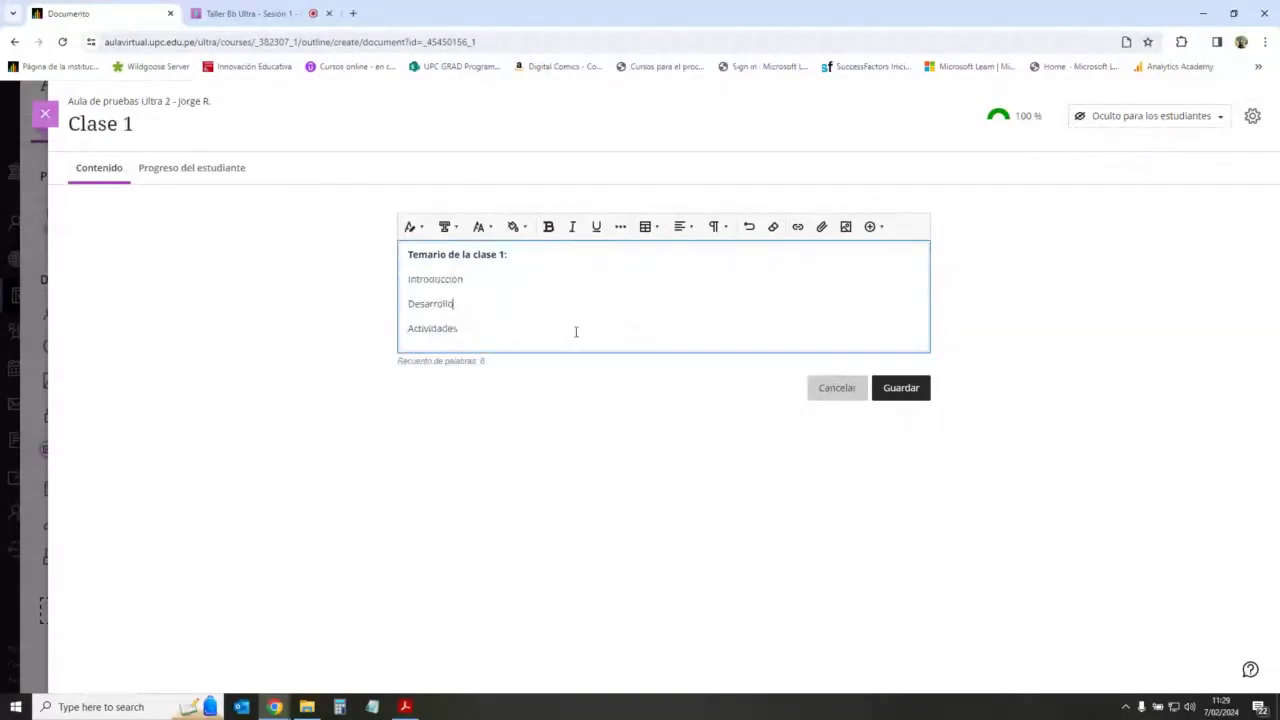
pyautogui.press('Return')
pyautogui.press('Return')
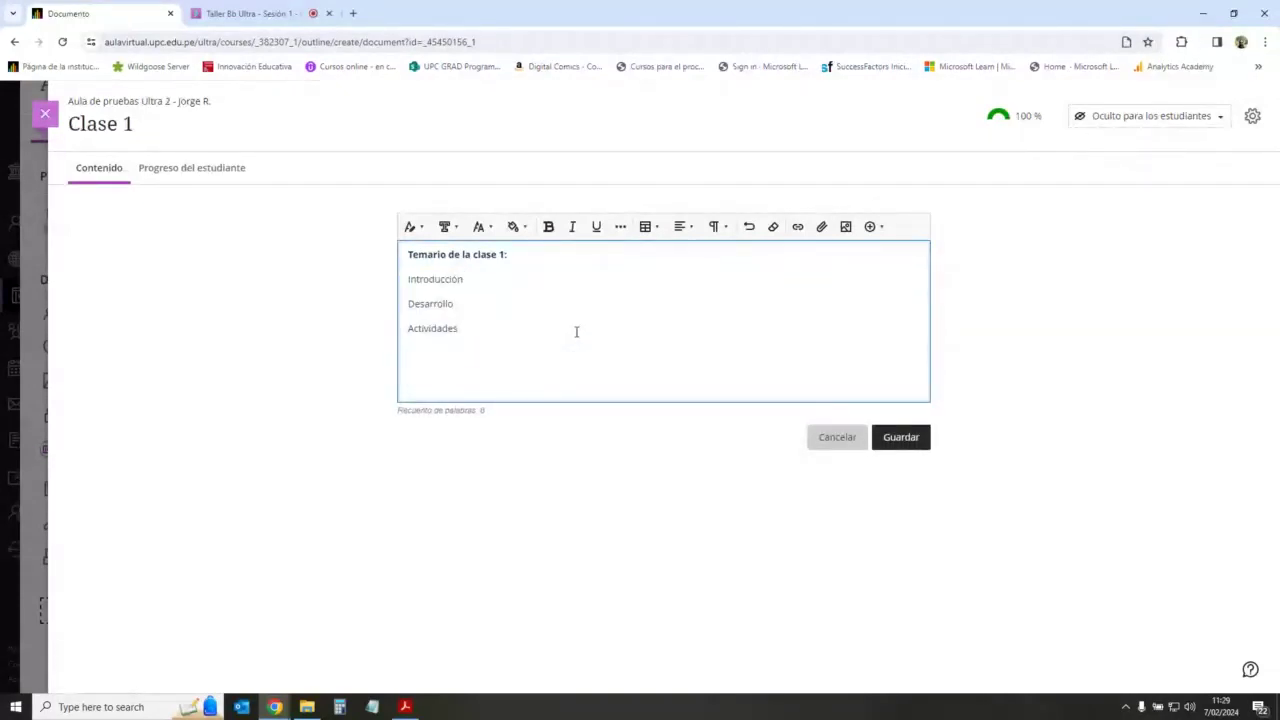
pyautogui.press('BackSpace')
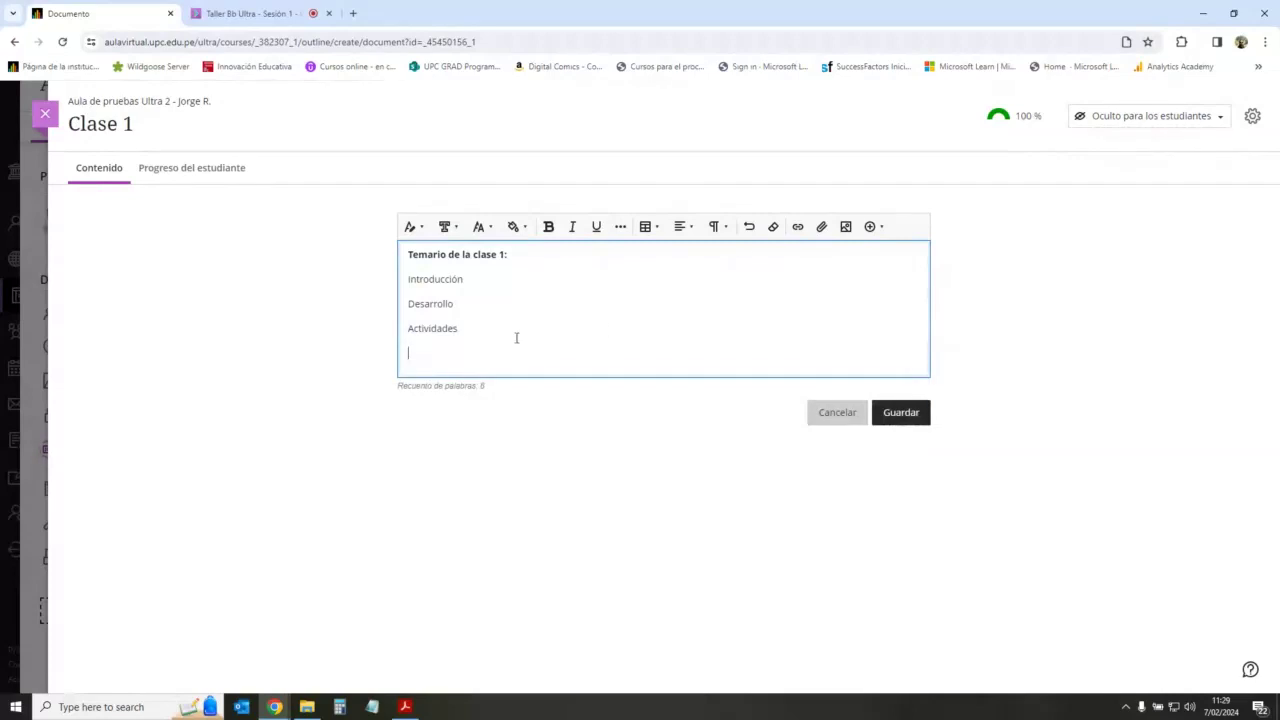
pyautogui.press('BackSpace')
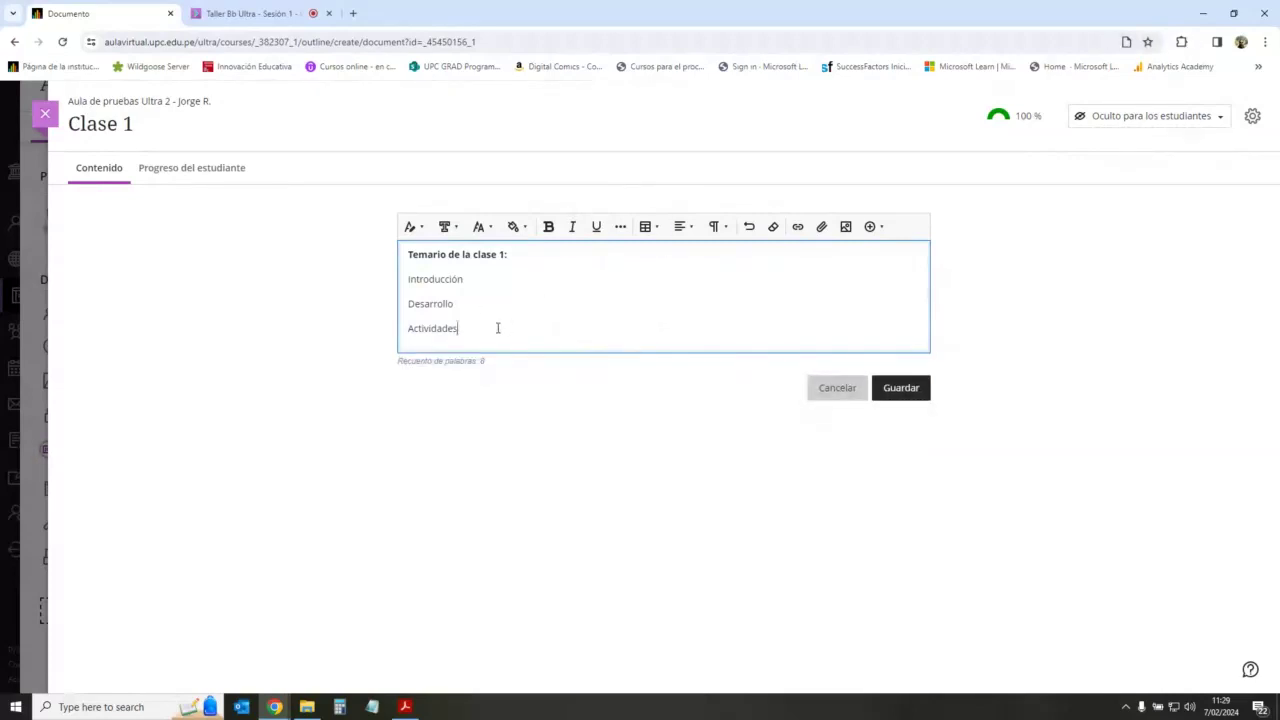
pyautogui.press('Return')
pyautogui.press('Return')
pyautogui.press('Return')
pyautogui.press('Return')
pyautogui.press('Return')
pyautogui.press('Return')
pyautogui.press('Return')
pyautogui.press('Return')
pyautogui.press('Return')
pyautogui.press('Return')
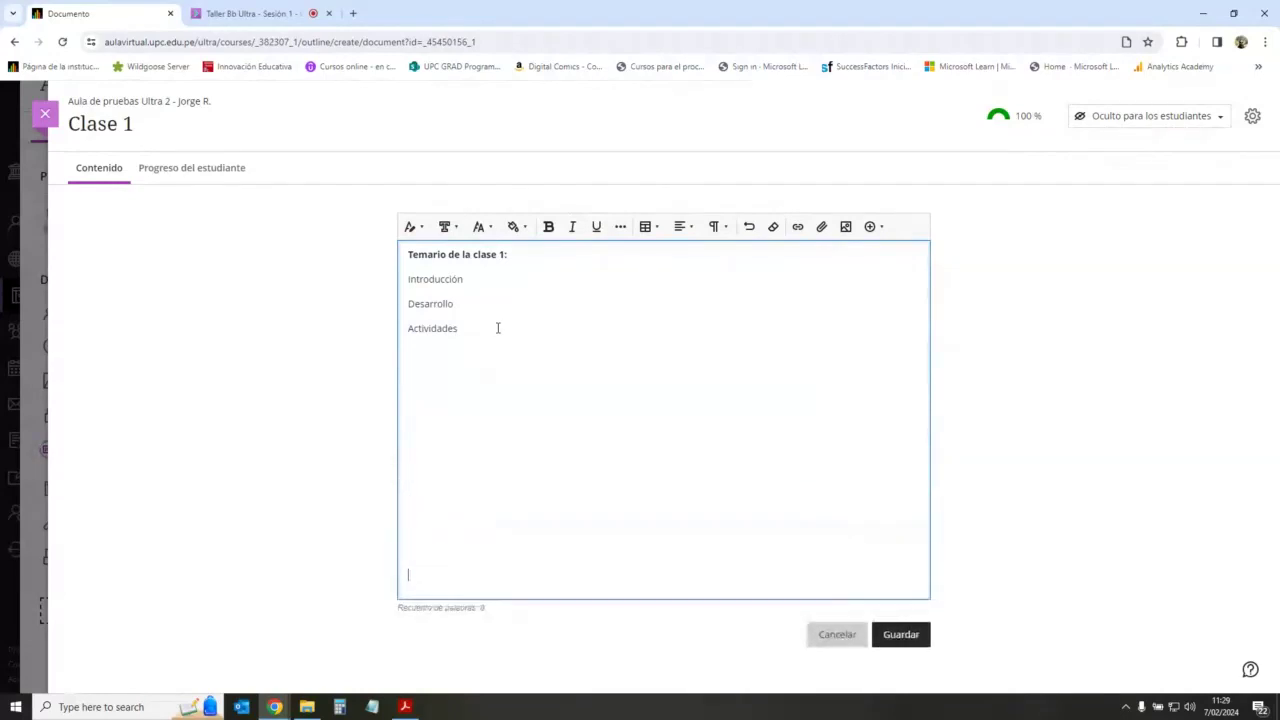
pyautogui.press('BackSpace')
pyautogui.press('BackSpace')
pyautogui.press('BackSpace')
pyautogui.press('BackSpace')
pyautogui.press('BackSpace')
pyautogui.press('BackSpace')
pyautogui.press('BackSpace')
pyautogui.press('BackSpace')
pyautogui.press('BackSpace')
pyautogui.press('BackSpace')
pyautogui.press('BackSpace')
pyautogui.press('BackSpace')
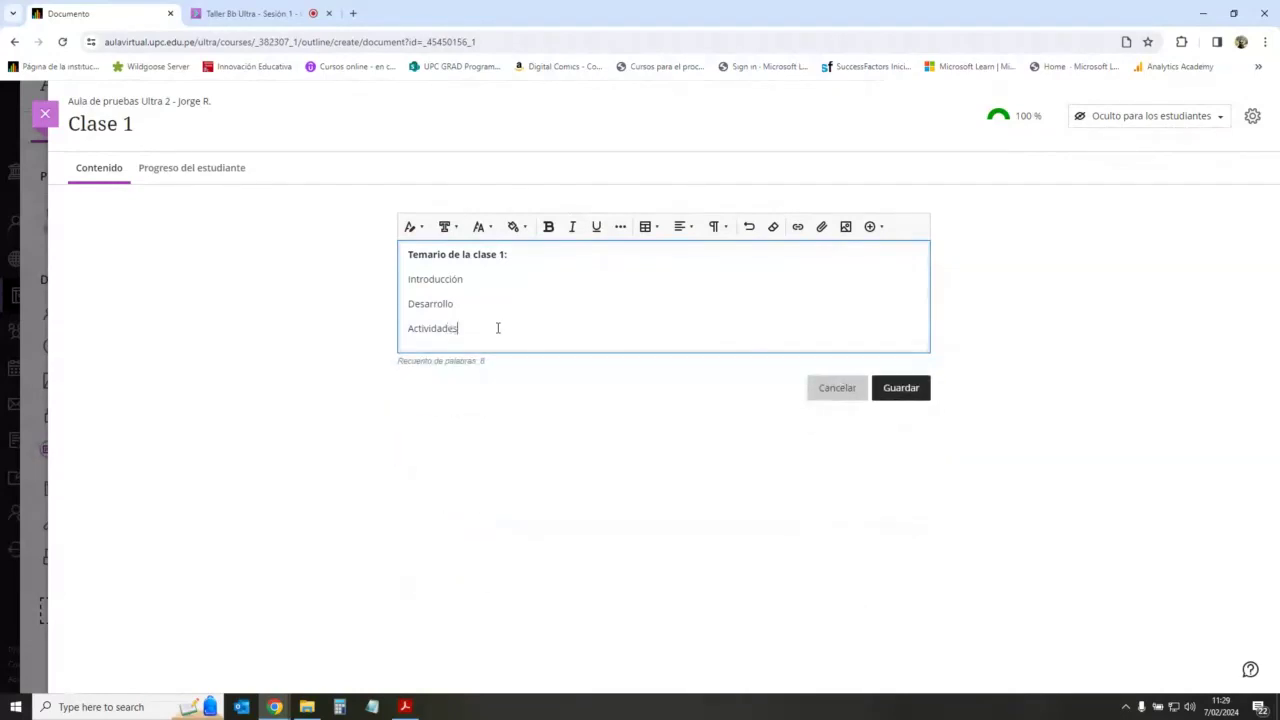
# Step: Save the Temario text block and start a new content block below it in Clase 1
pyautogui.click(903, 398)
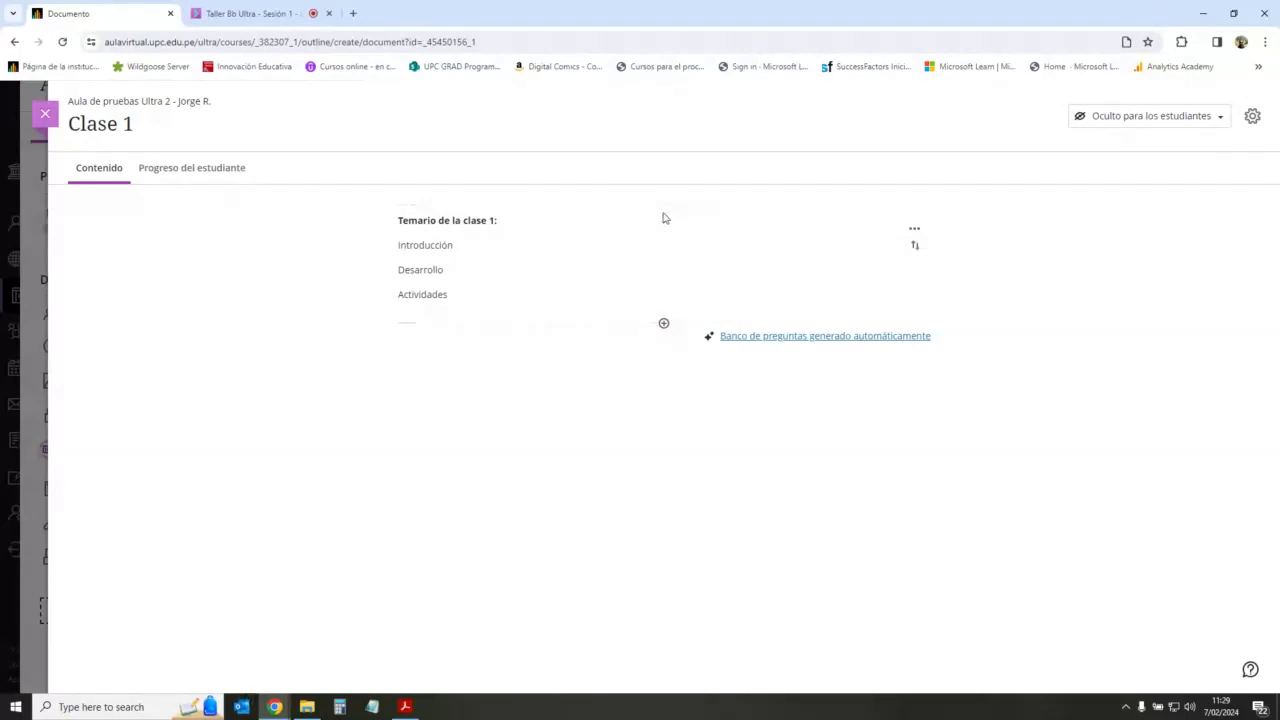
pyautogui.click(664, 325)
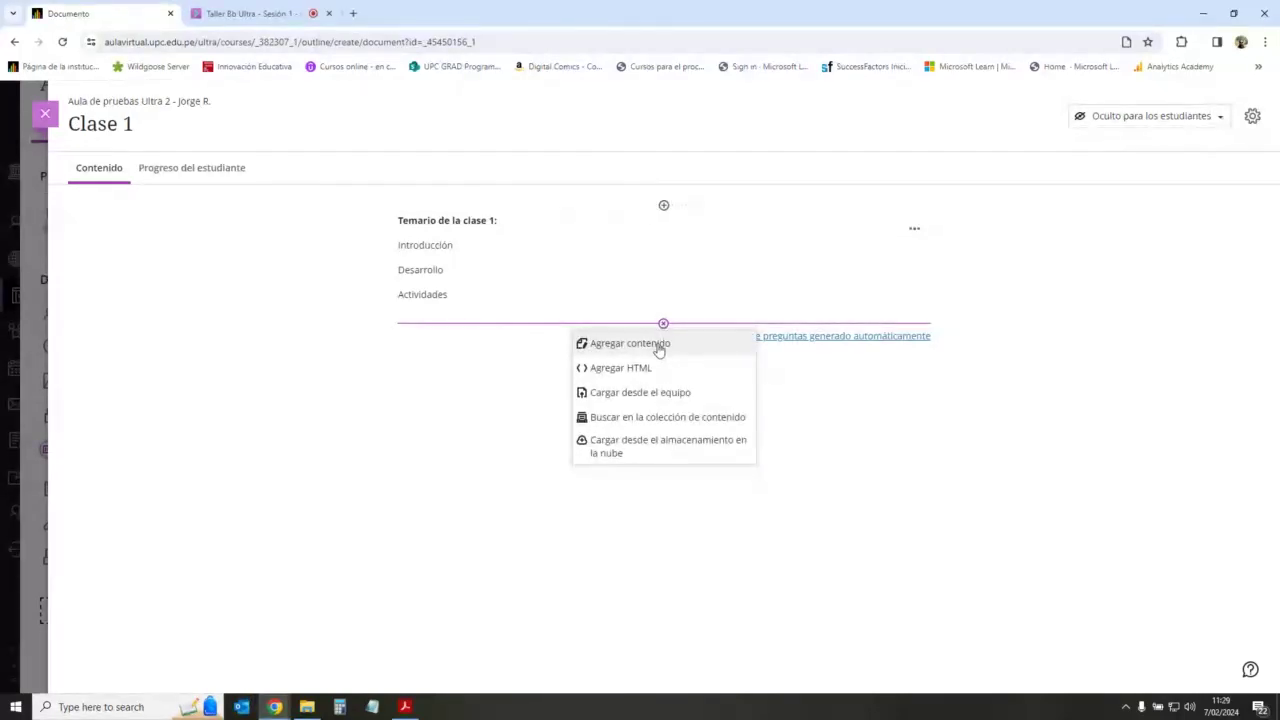
pyautogui.click(659, 348)
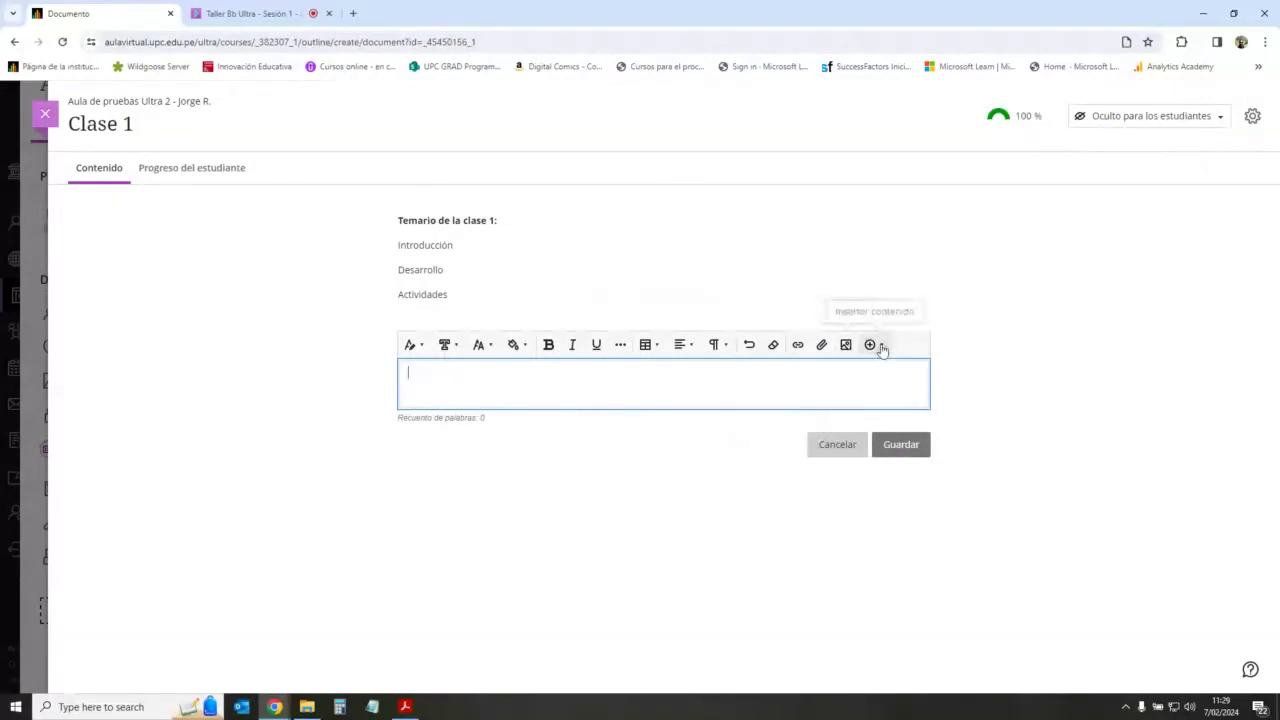
# Step: Insert the image corgi-4415649_1280.jpg from Downloads with its original aspect ratio and the Ver y descargar option, and save the block
pyautogui.click(846, 345)
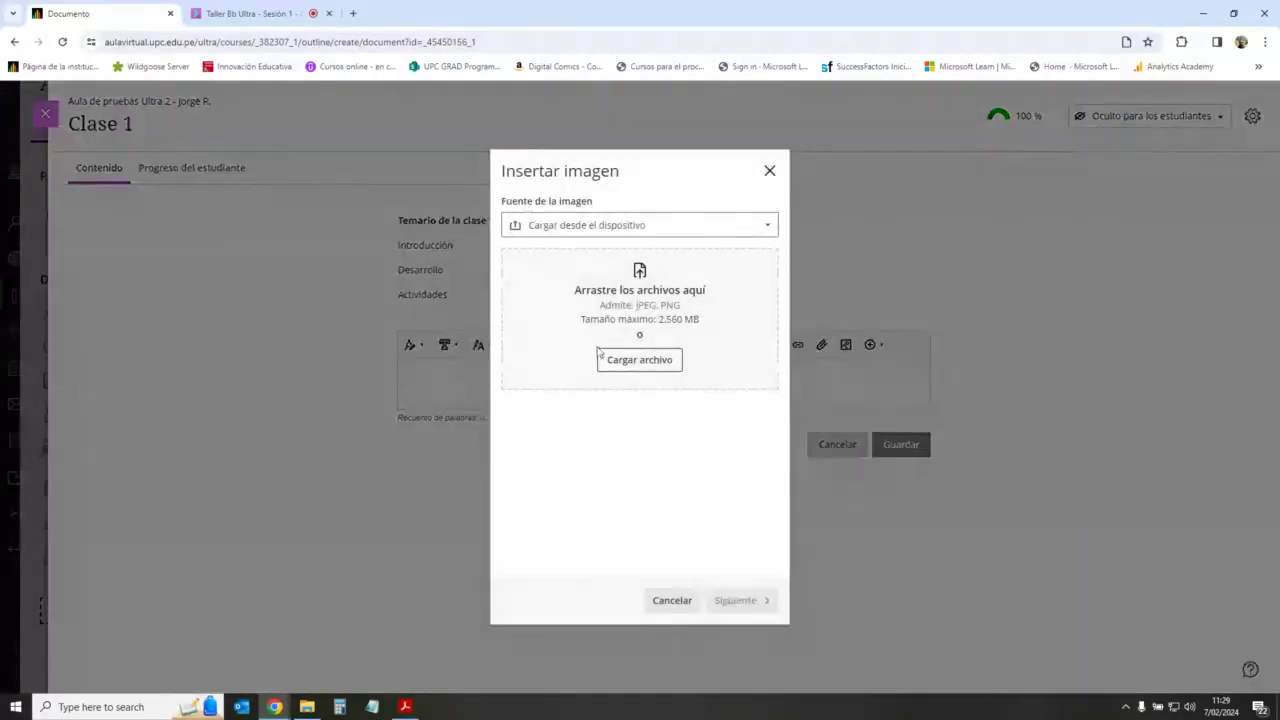
pyautogui.click(640, 360)
pyautogui.click(57, 129)
pyautogui.click(214, 152)
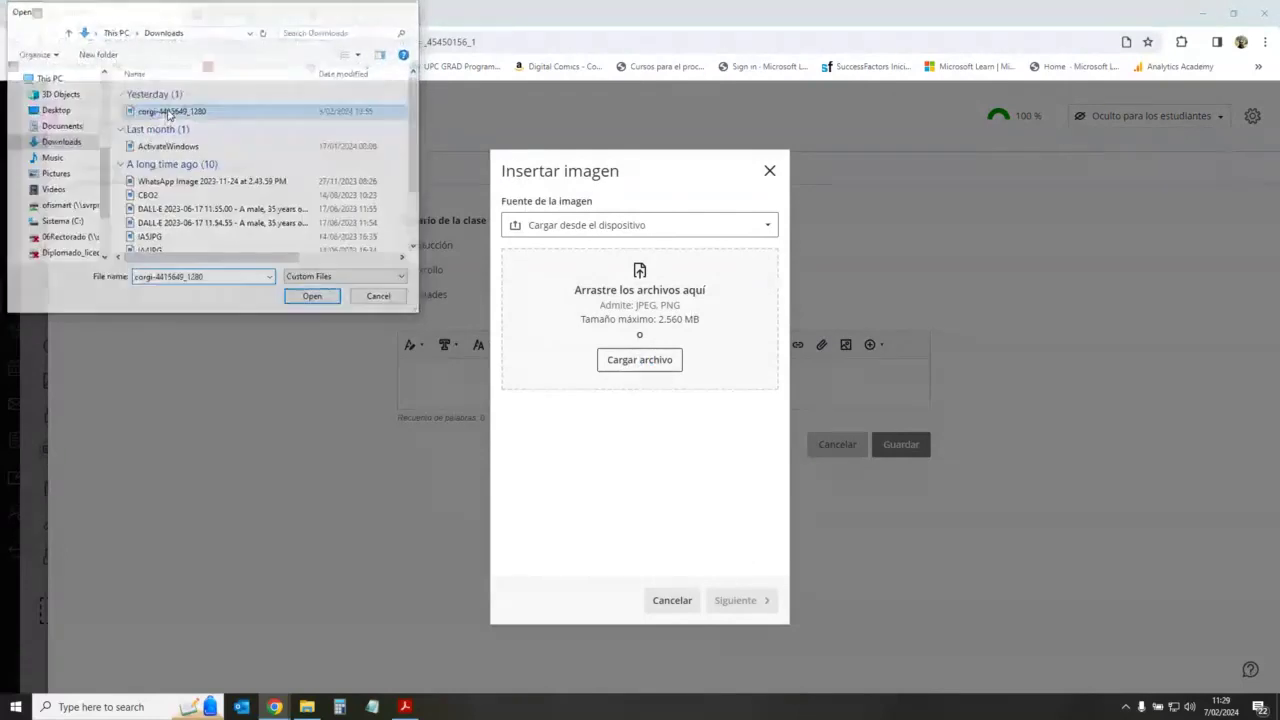
pyautogui.click(320, 291)
pyautogui.click(744, 600)
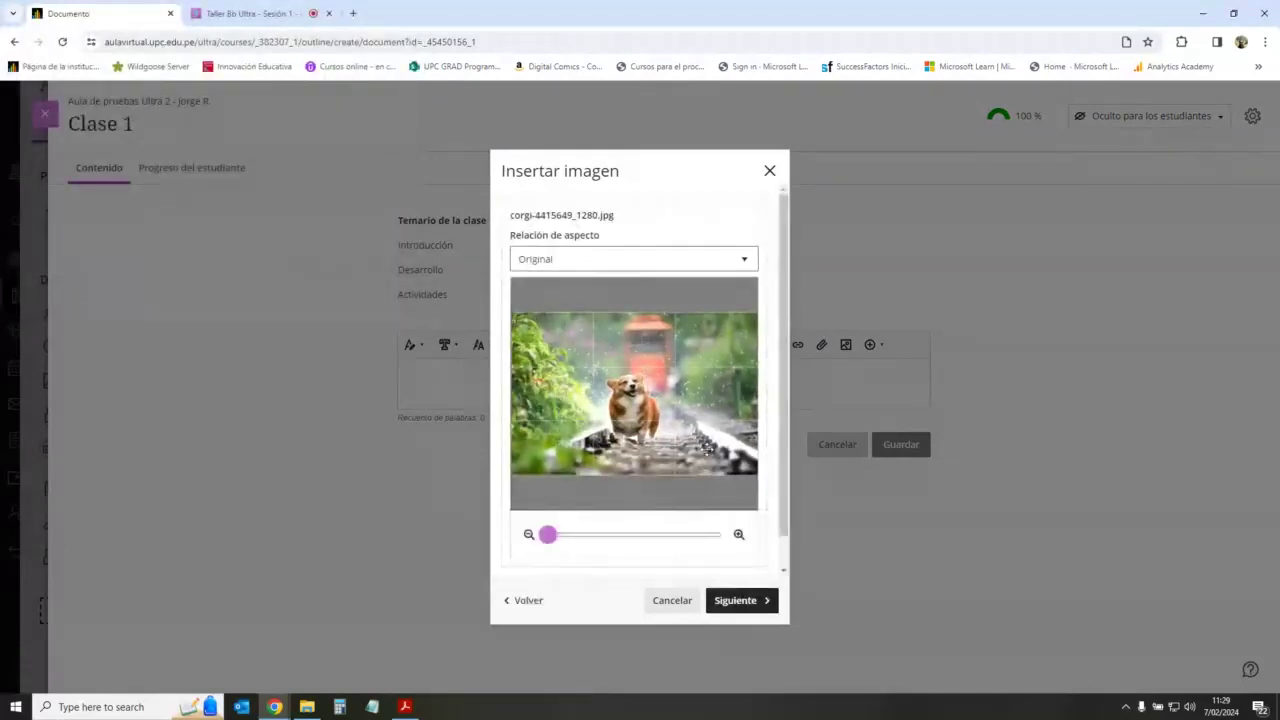
pyautogui.click(749, 600)
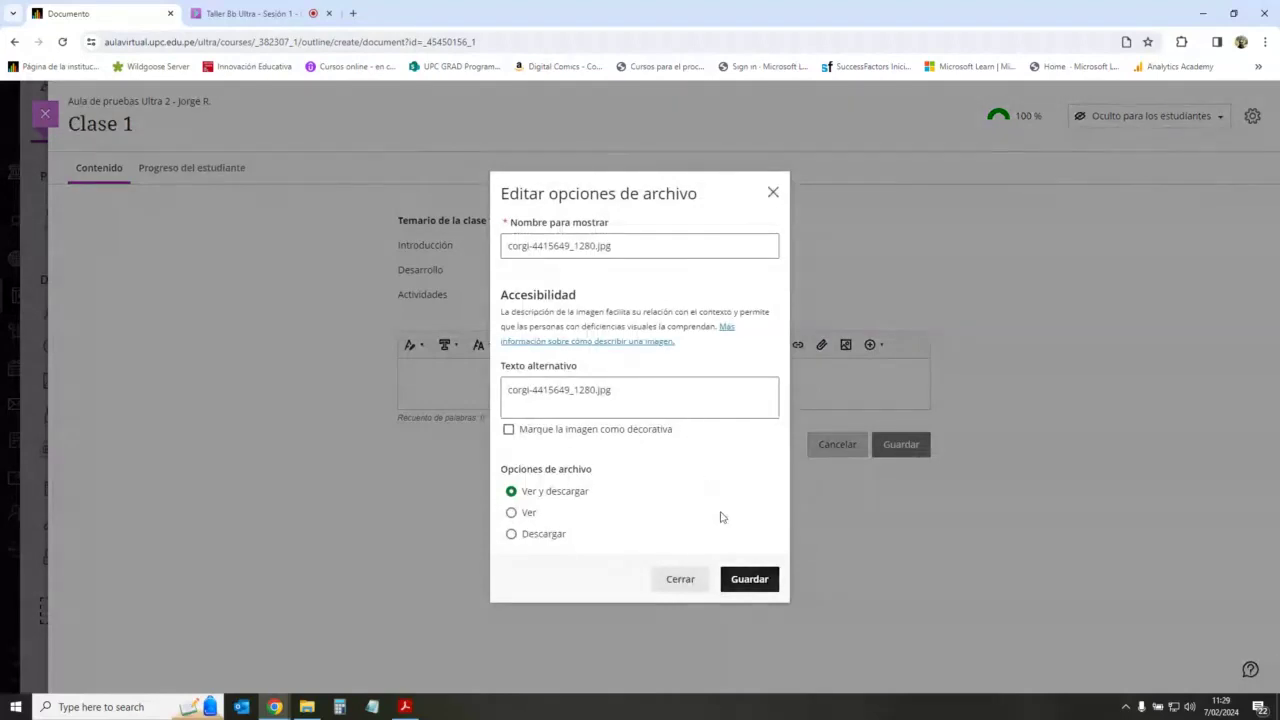
pyautogui.click(750, 578)
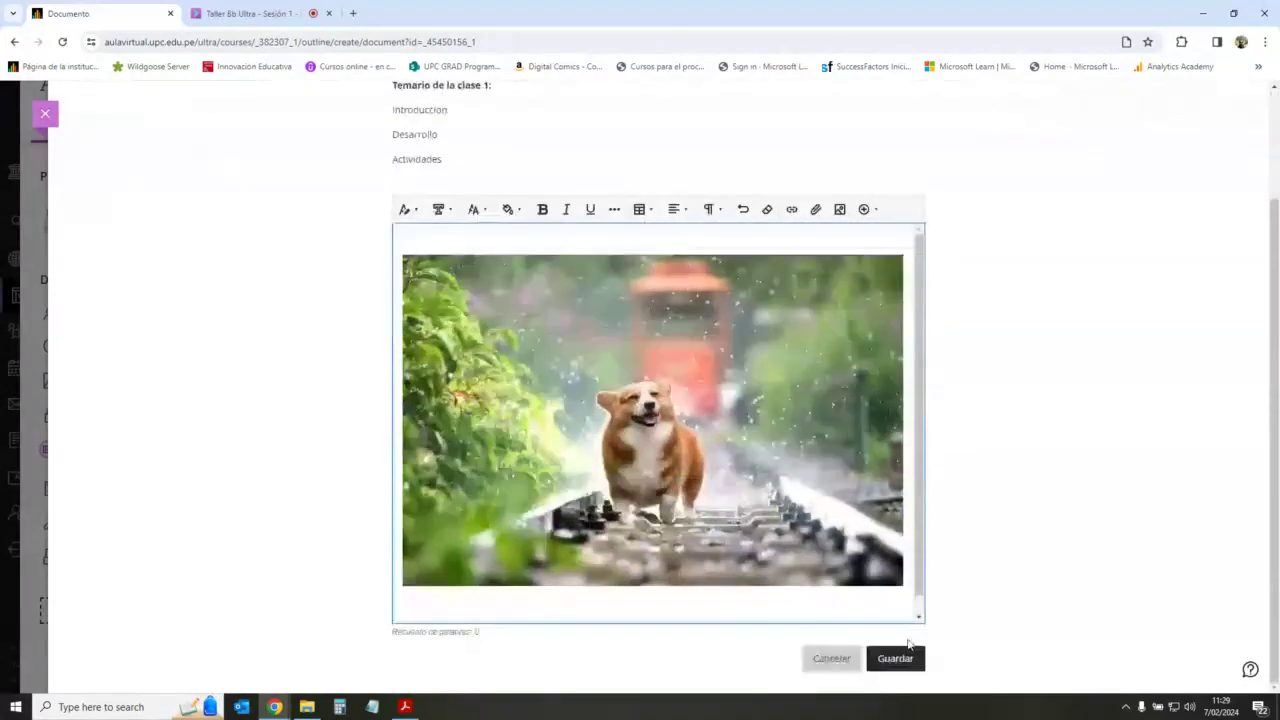
pyautogui.click(897, 657)
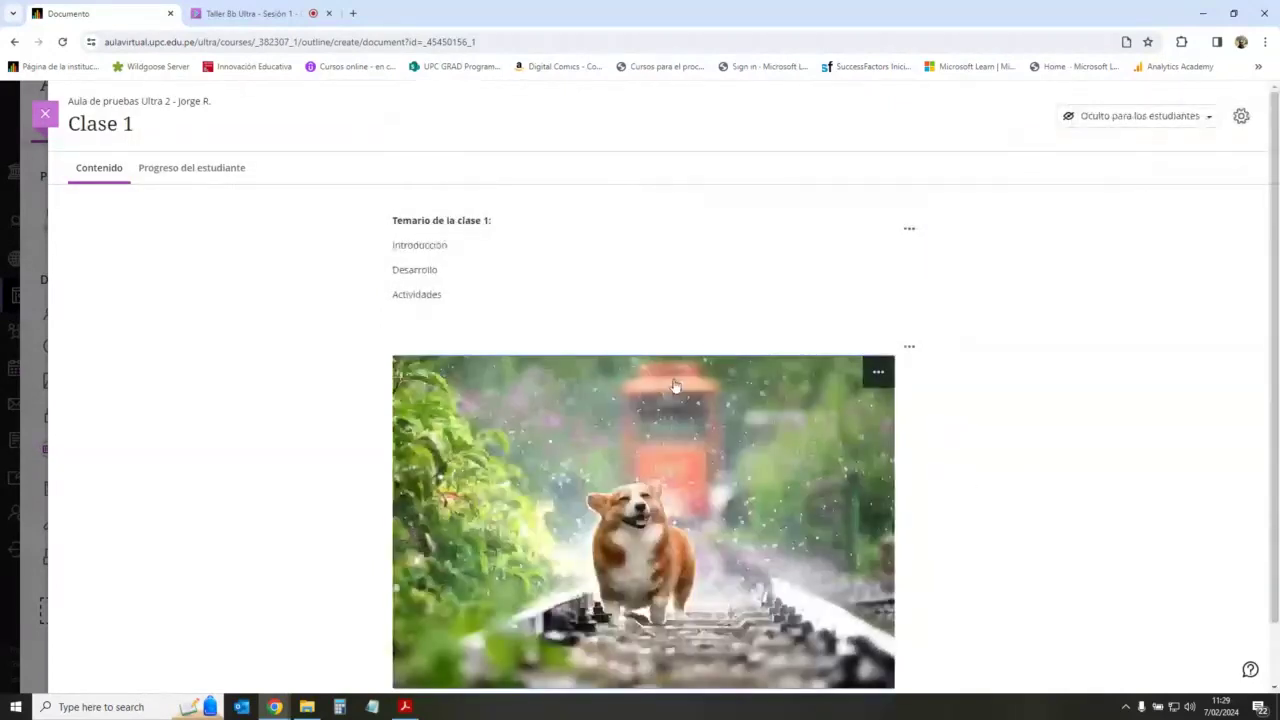
# Step: Add a content block below the image, attach Ejercicio de comunicación escrita.pdf with the Ver y descargar option, and save it
pyautogui.scroll(-1, 920, 455)
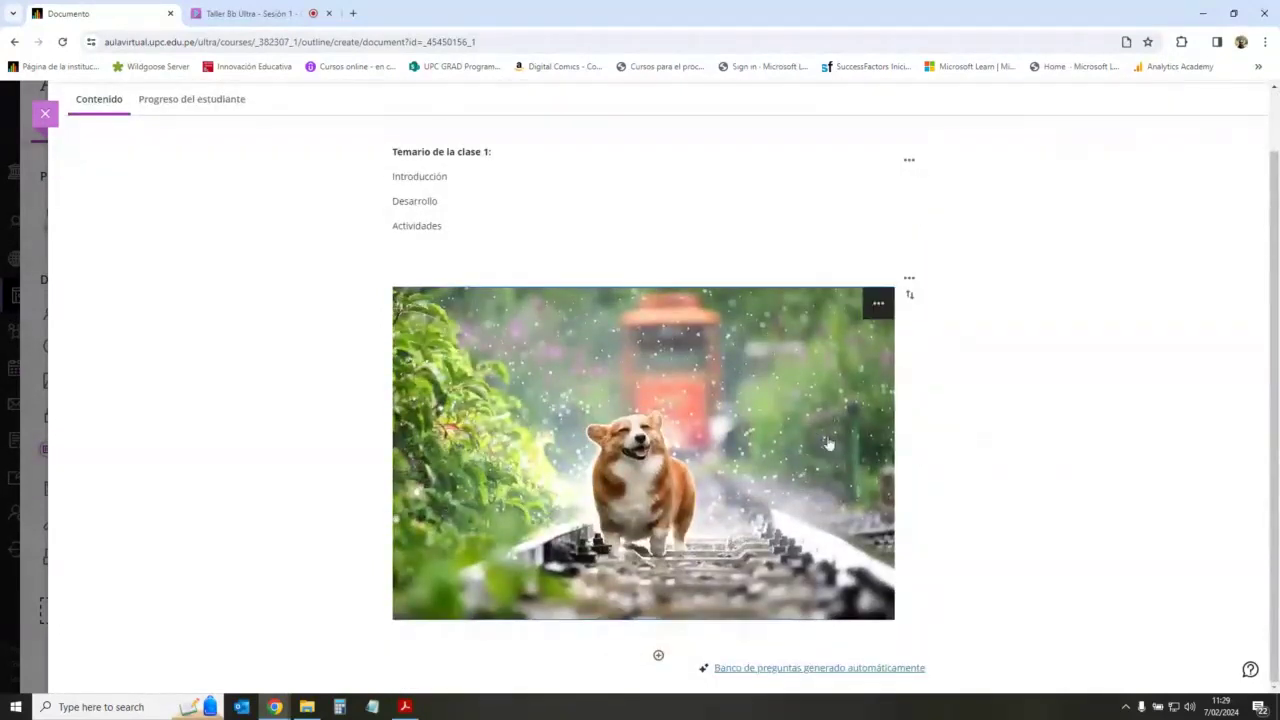
pyautogui.click(659, 654)
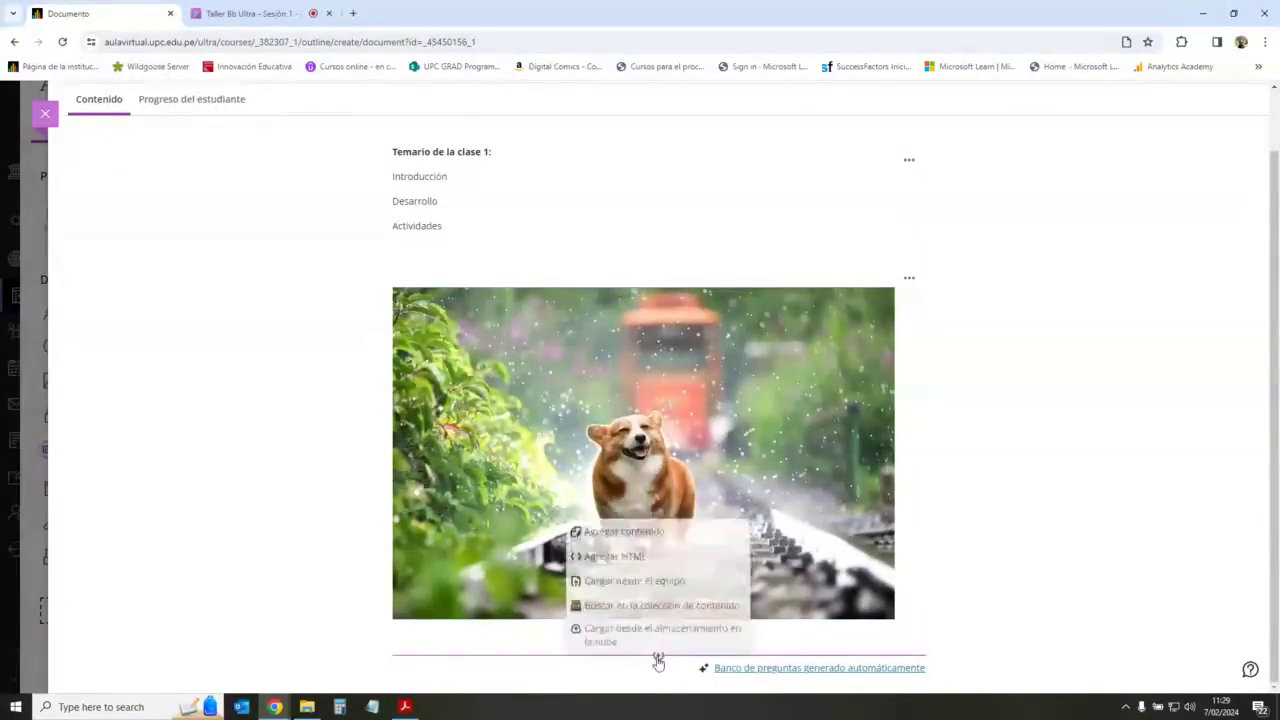
pyautogui.click(646, 535)
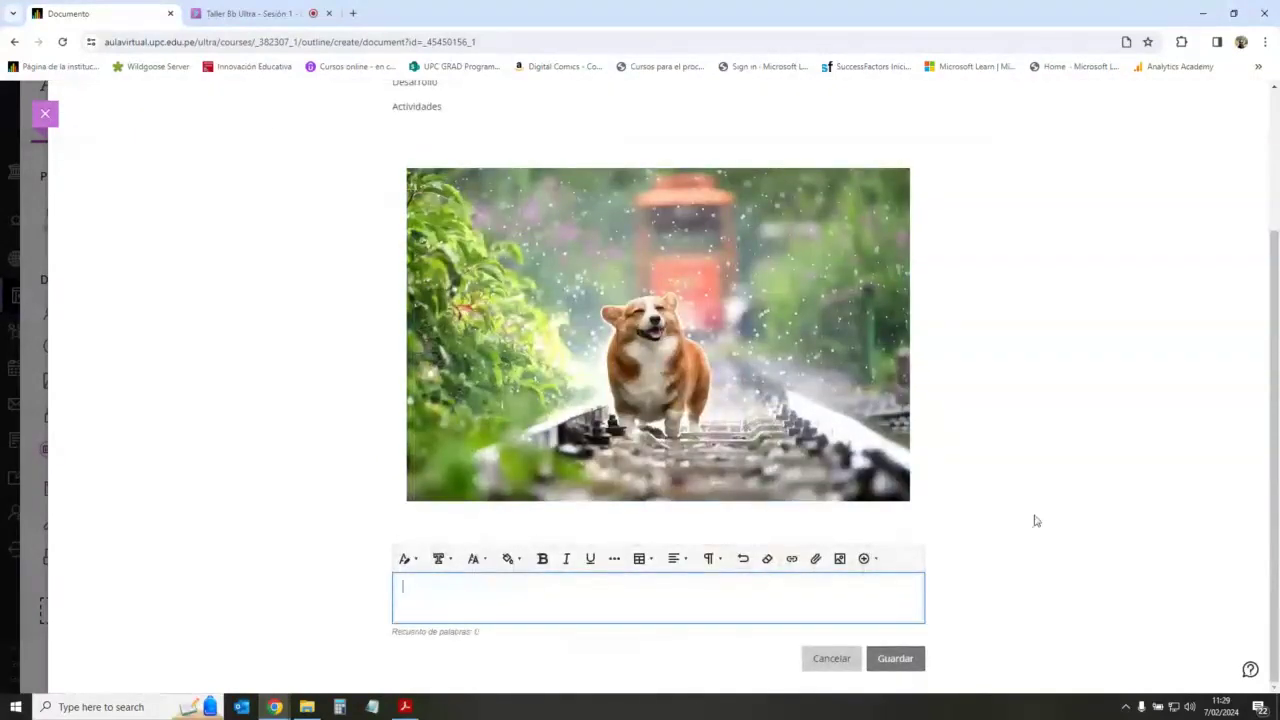
pyautogui.click(816, 559)
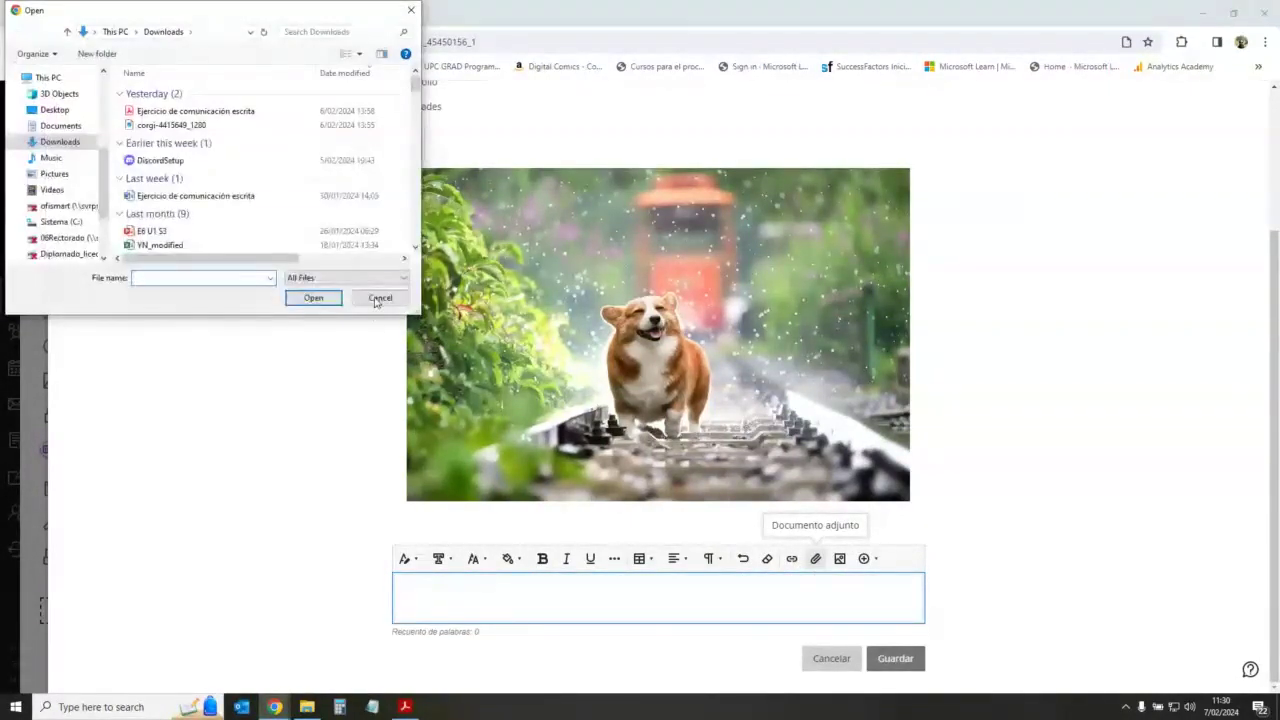
pyautogui.doubleClick(194, 116)
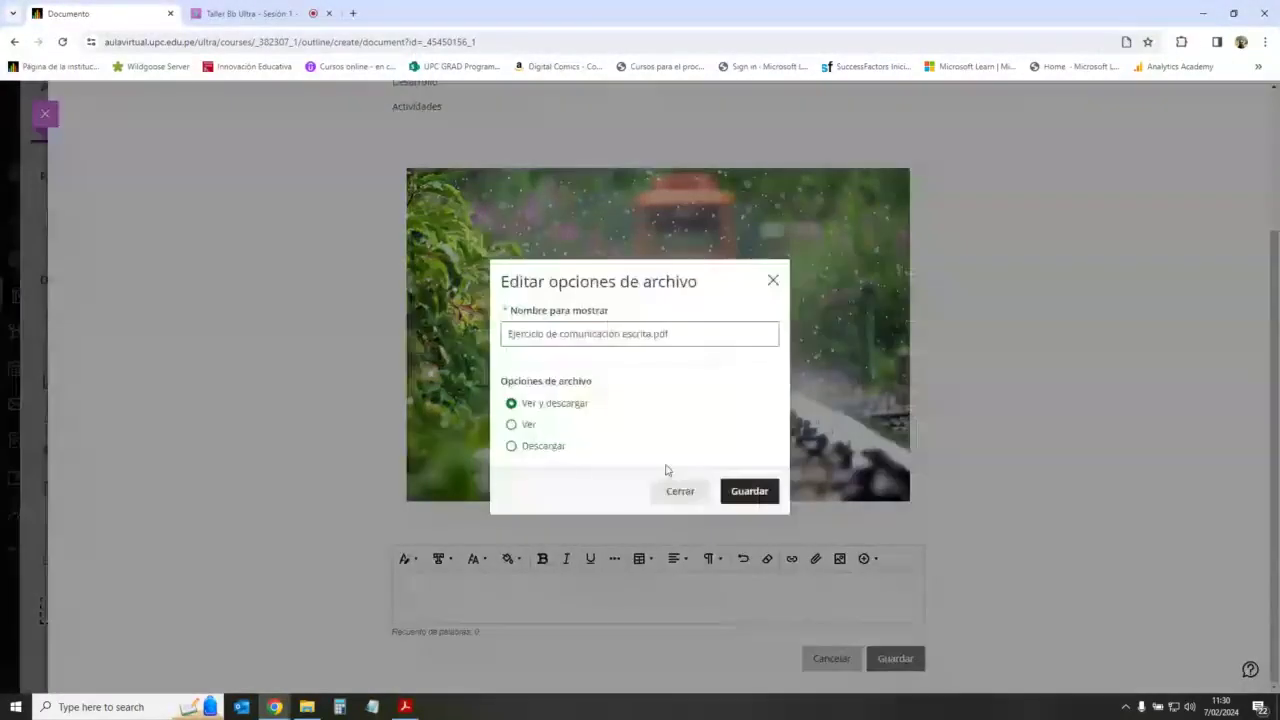
pyautogui.click(749, 491)
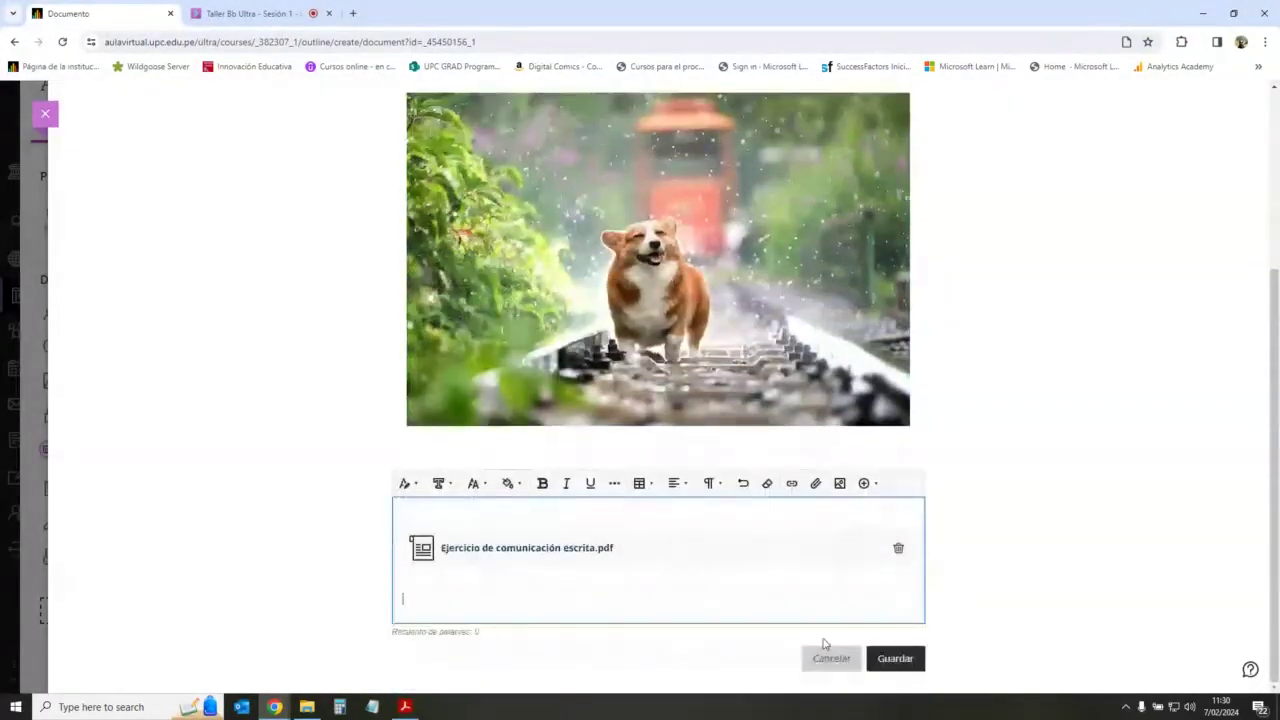
pyautogui.click(894, 660)
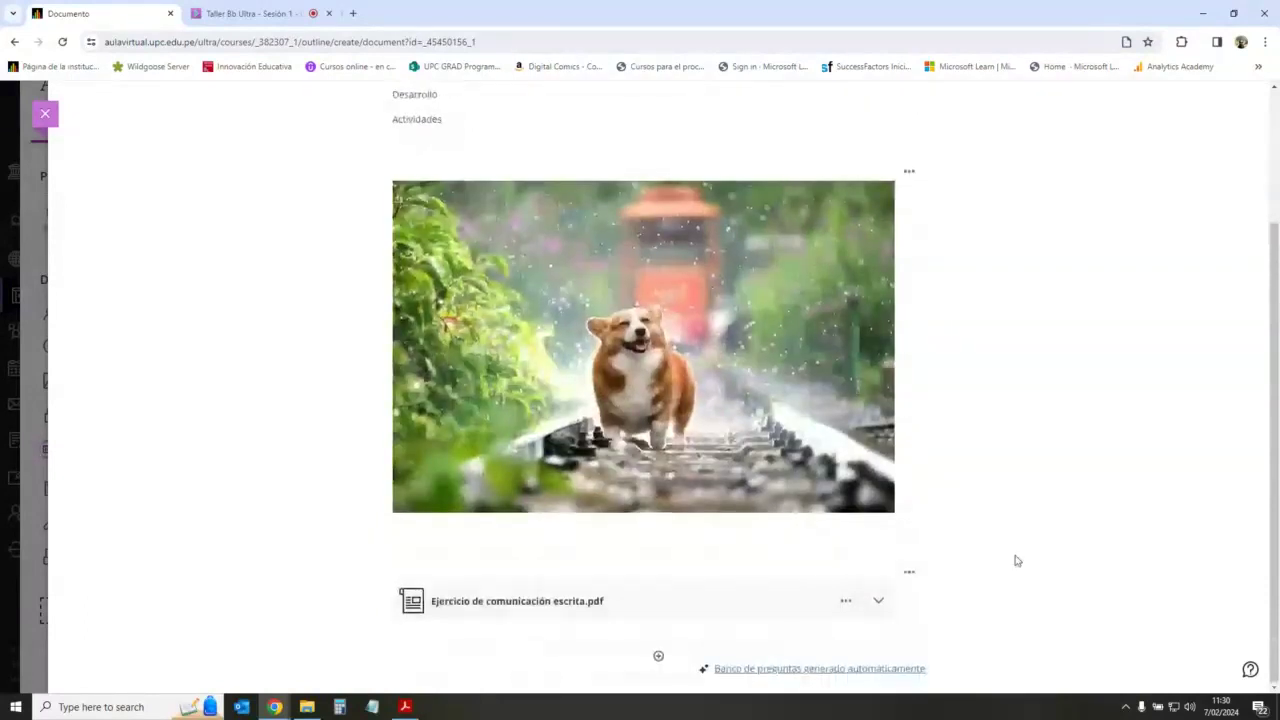
# Step: Review the text, image and PDF blocks of Clase 1 and return to the course content
pyautogui.scroll(2, 574, 334)
pyautogui.scroll(-2, 411, 254)
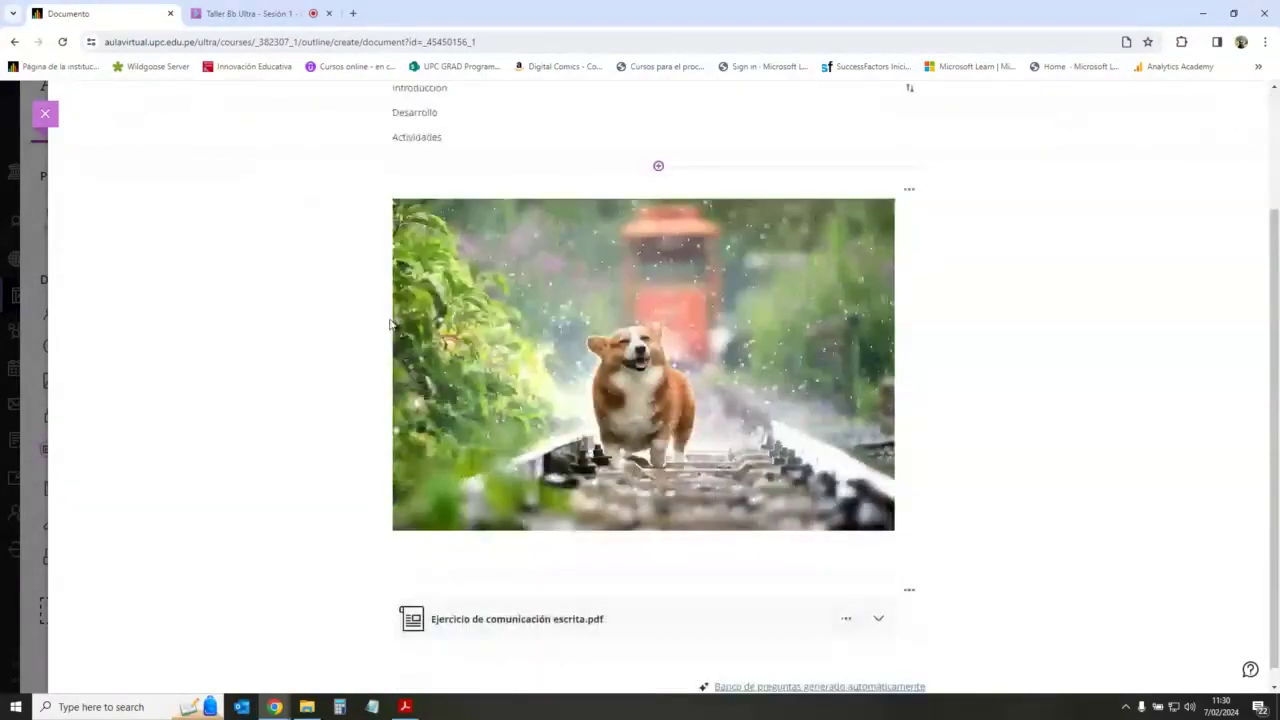
pyautogui.scroll(1, 380, 317)
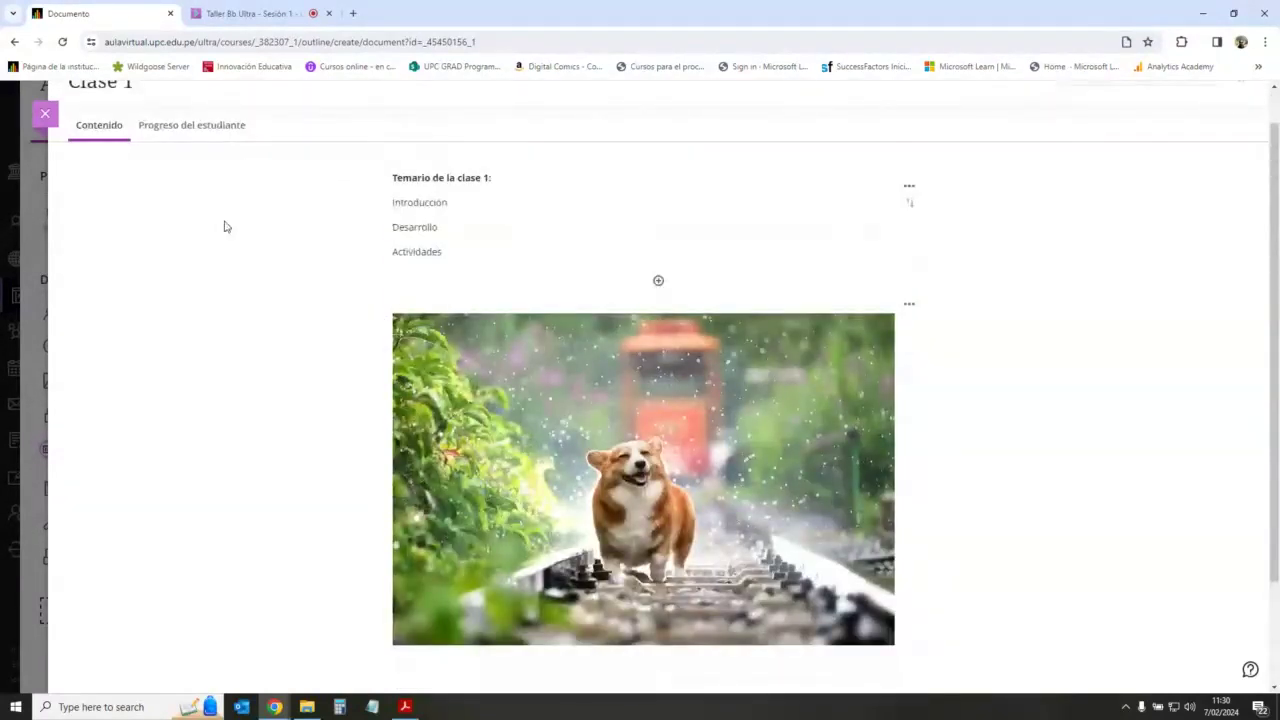
pyautogui.scroll(1, 225, 227)
pyautogui.click(55, 117)
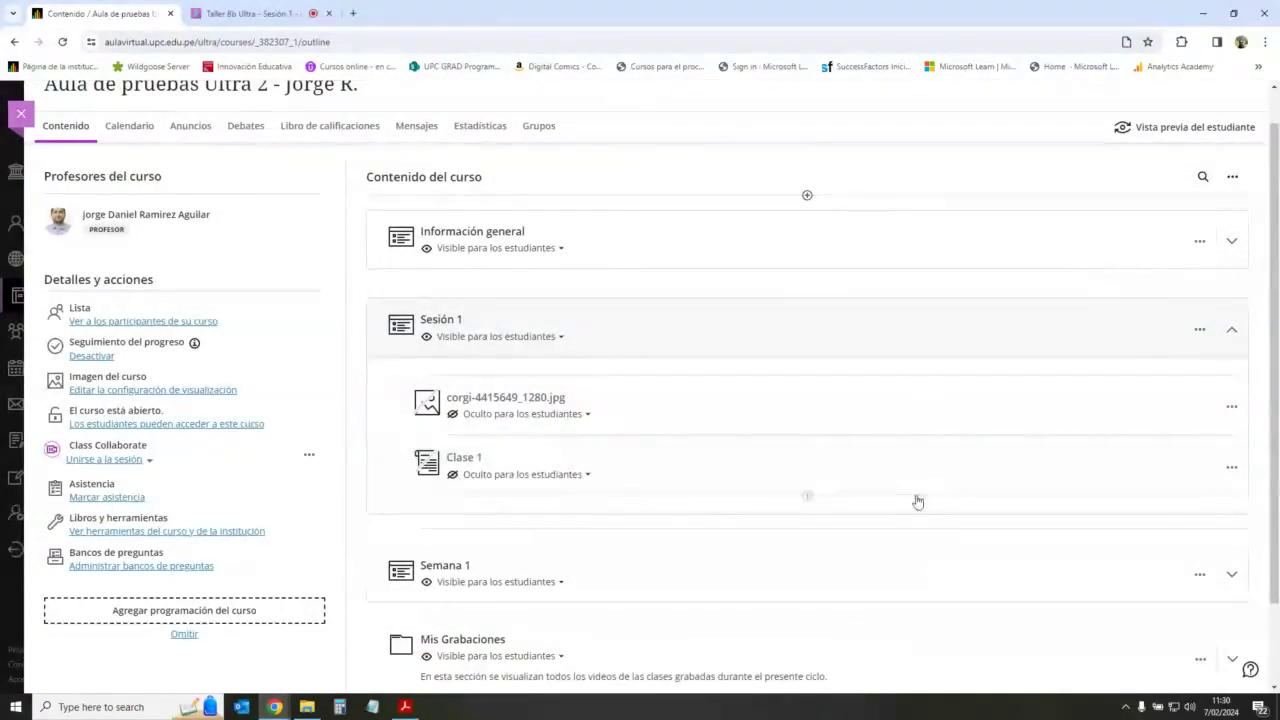
pyautogui.click(807, 495)
pyautogui.click(790, 521)
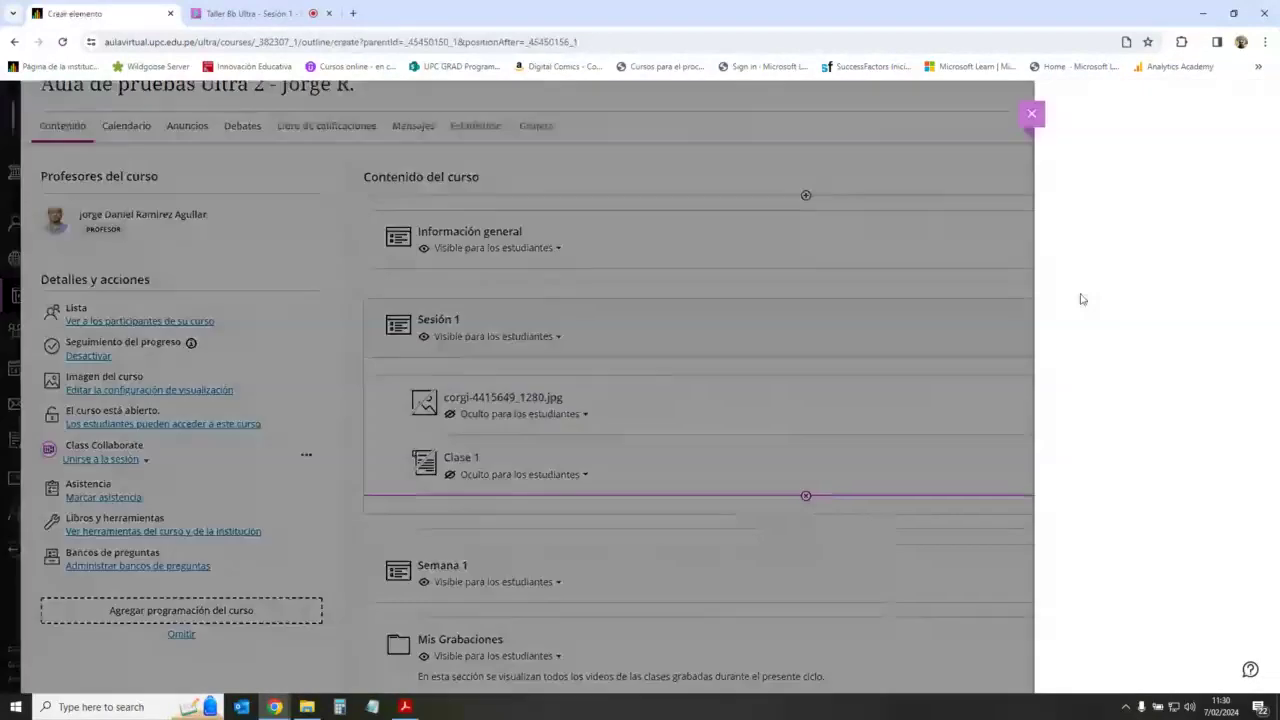
pyautogui.click(1077, 259)
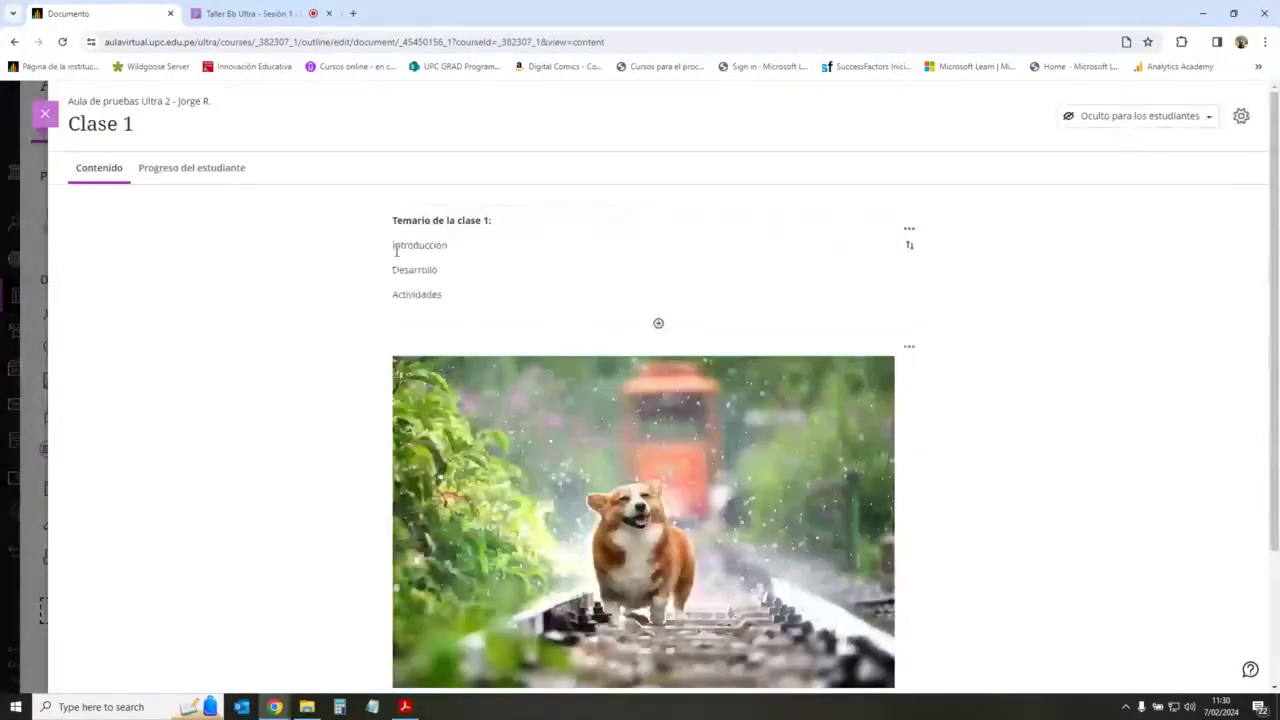
# Step: Open an empty content block below the PDF in Clase 1 and examine the editor's options for inserting content
pyautogui.moveTo(400, 233); pyautogui.dragTo(434, 294)
pyautogui.click(438, 269)
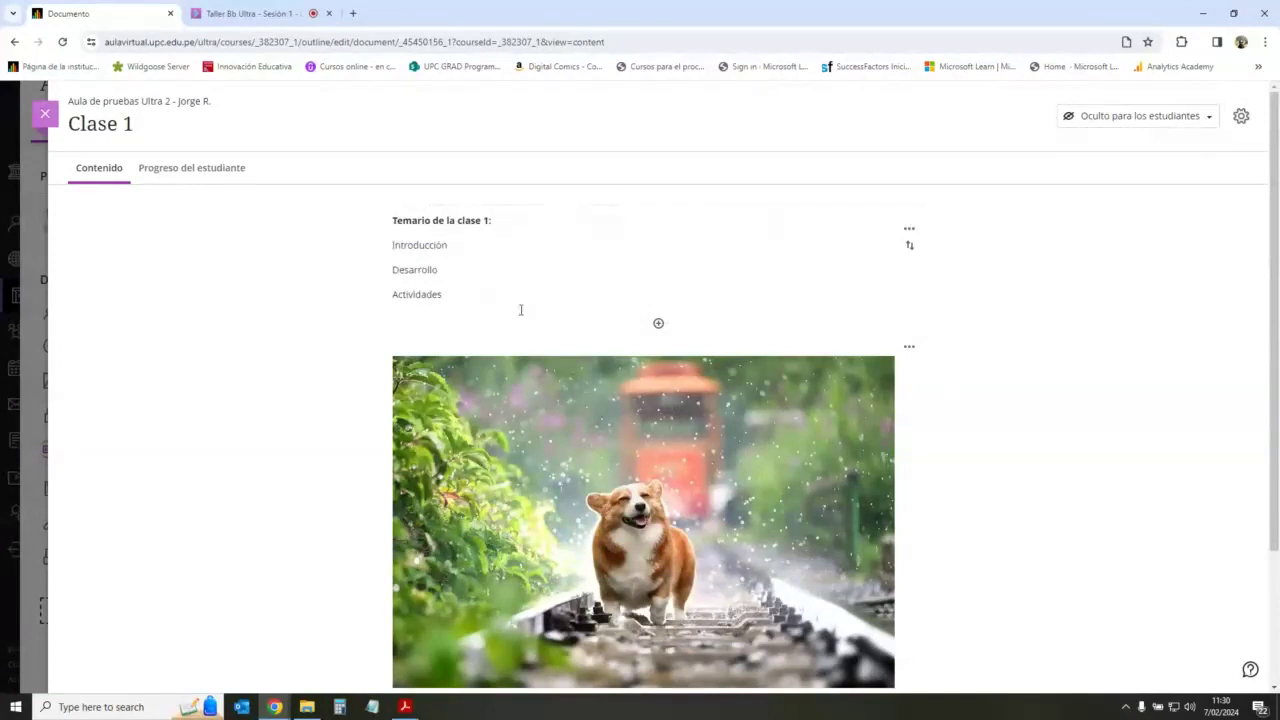
pyautogui.scroll(-2, 520, 310)
pyautogui.click(658, 655)
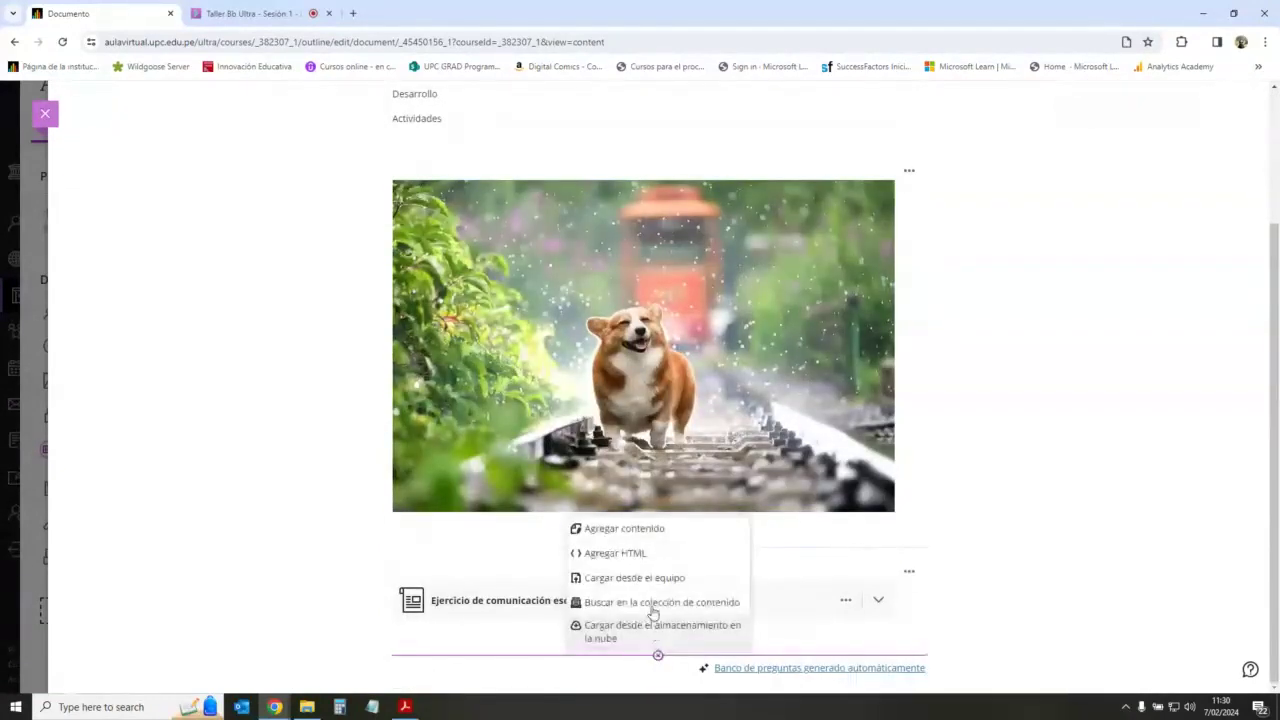
pyautogui.click(654, 528)
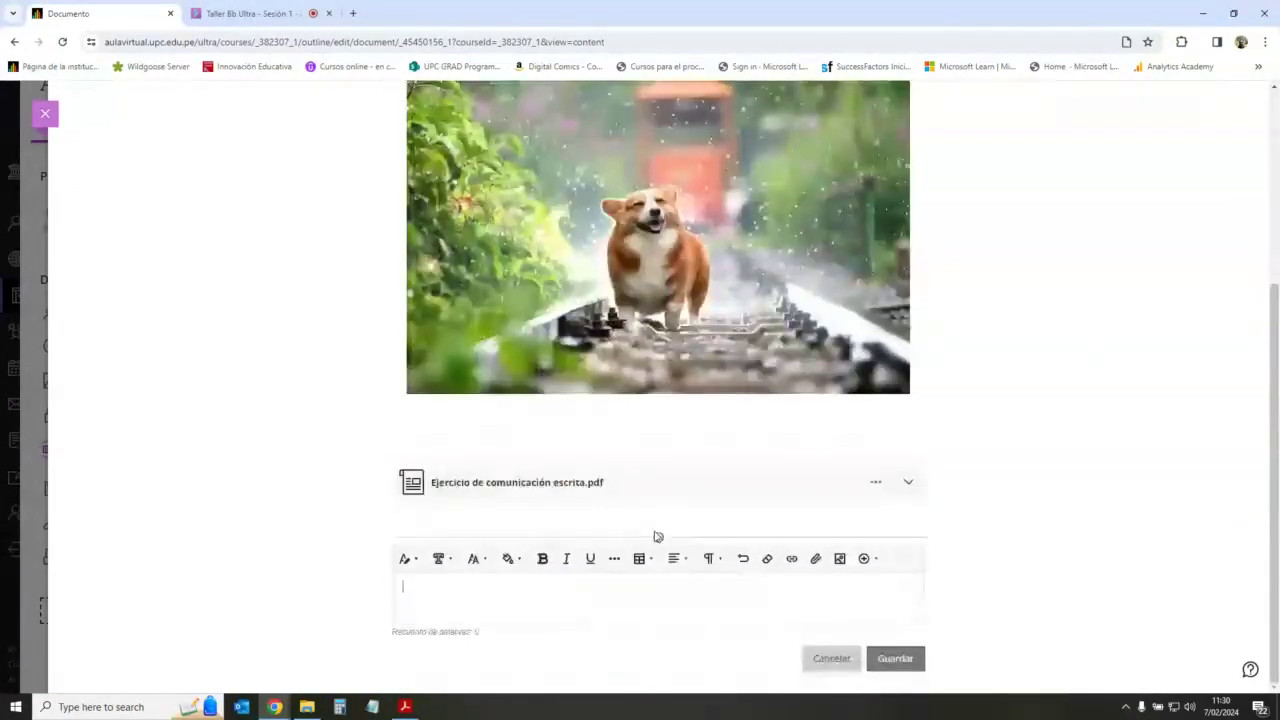
pyautogui.click(864, 558)
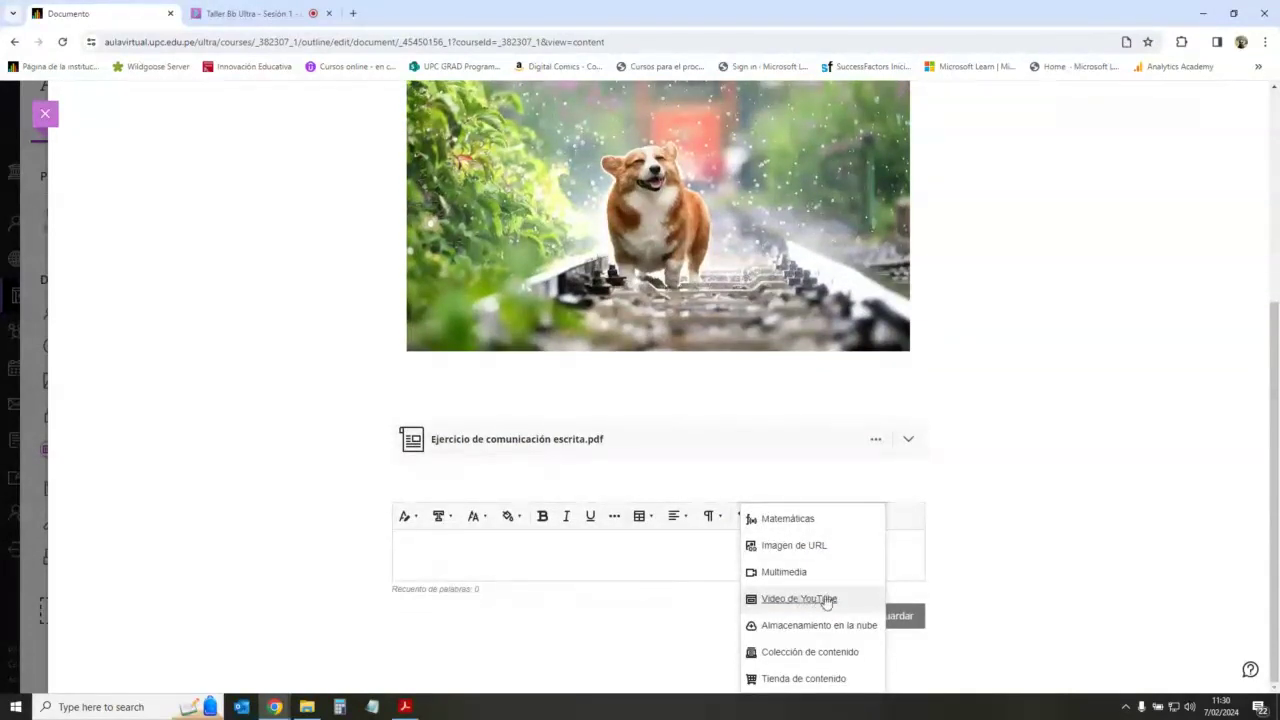
pyautogui.click(502, 594)
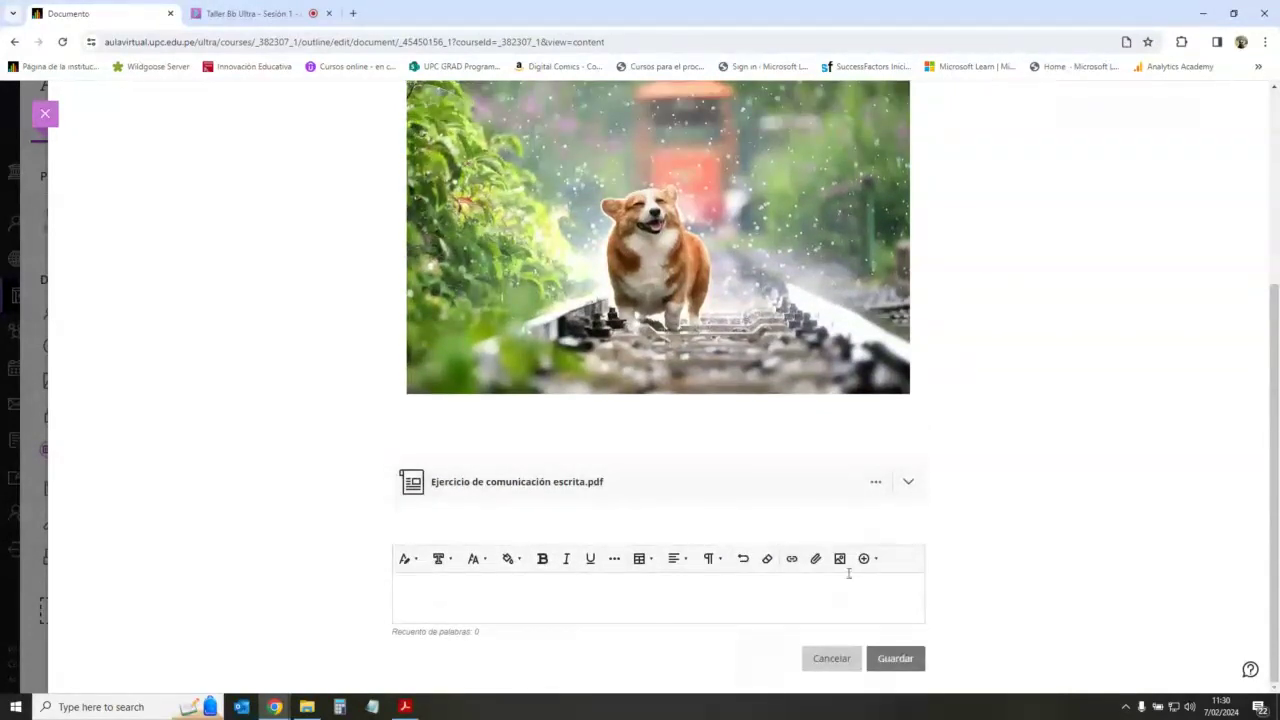
pyautogui.scroll(2, 1043, 523)
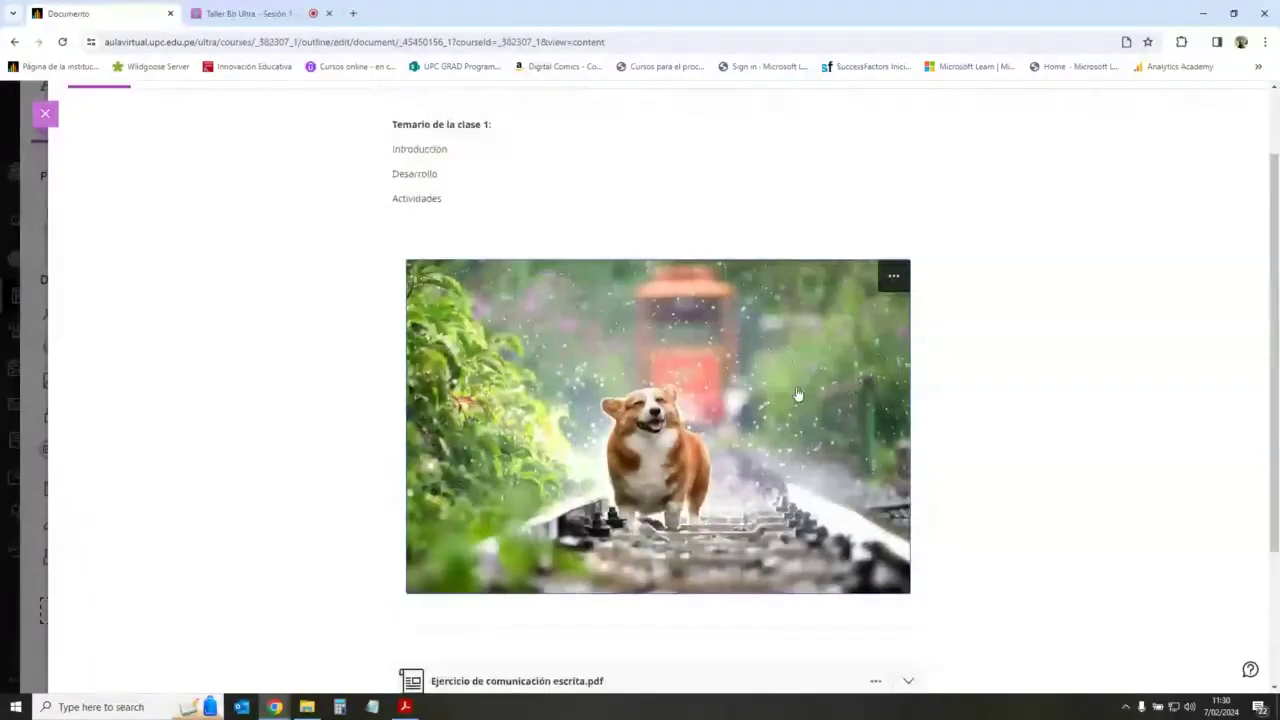
pyautogui.scroll(-2, 797, 395)
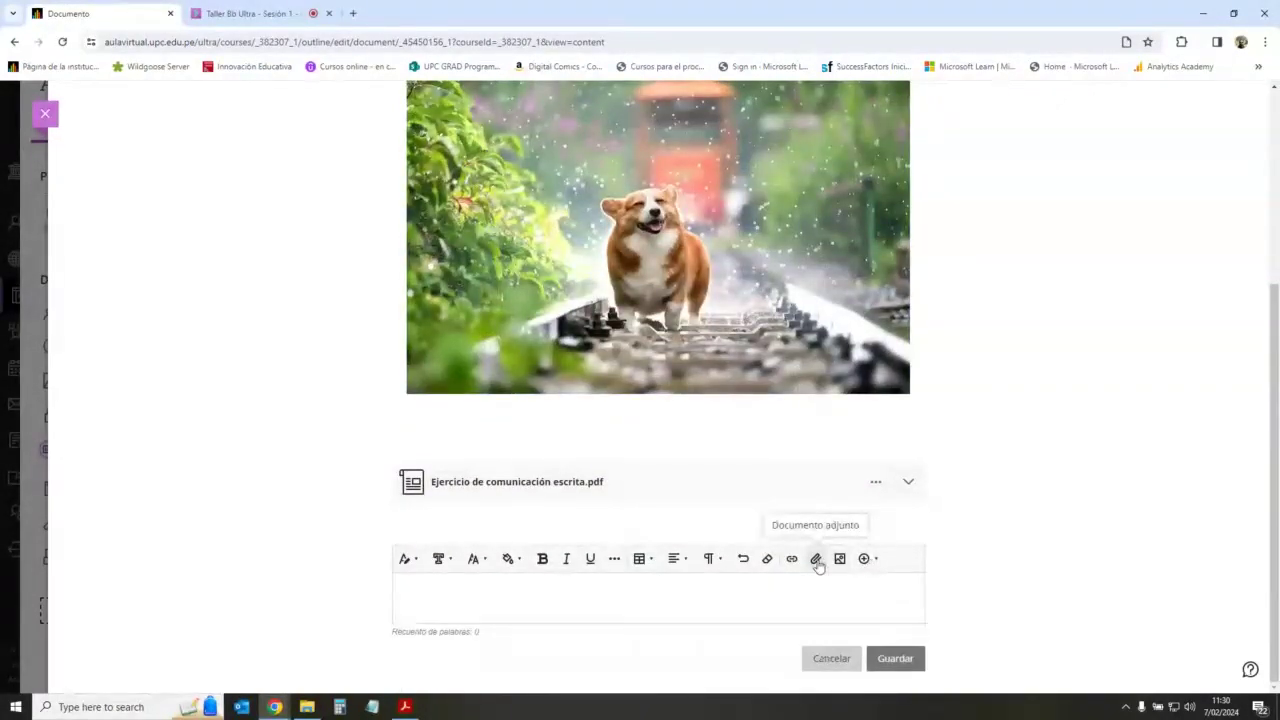
# Step: Check the chat messages in the Taller Bb Ultra session and return to the course
pyautogui.click(248, 14)
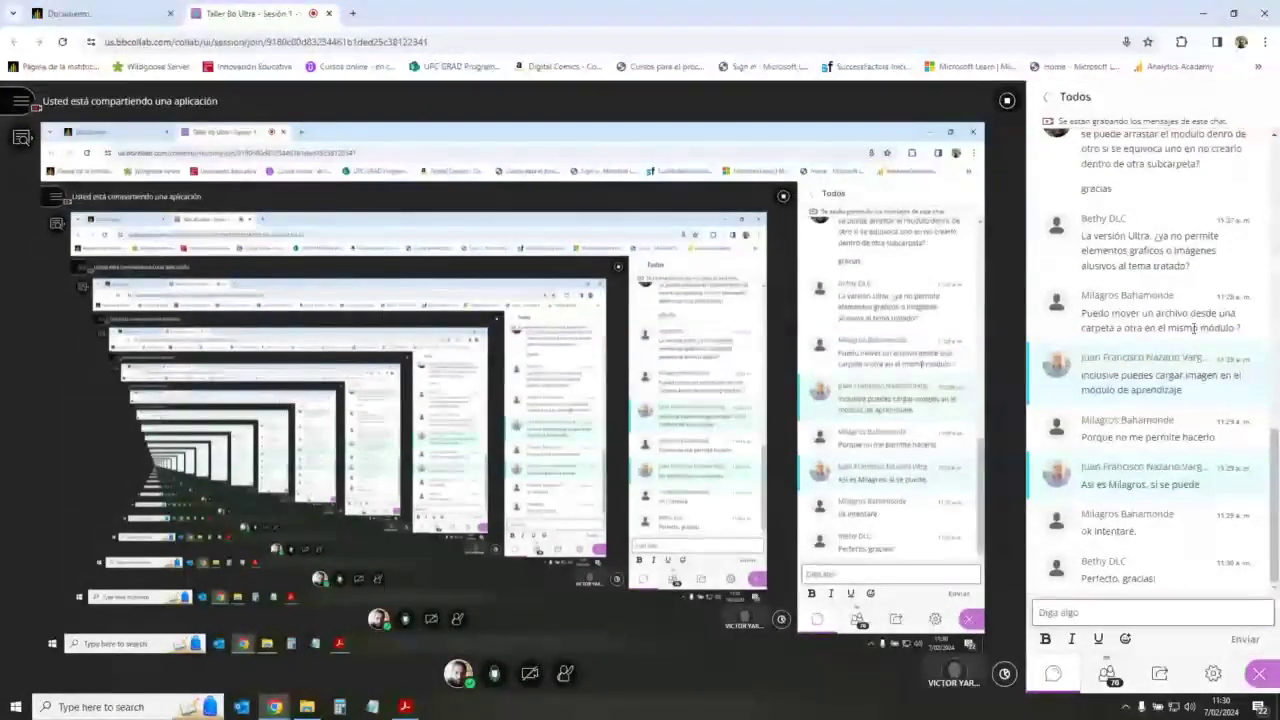
pyautogui.click(145, 21)
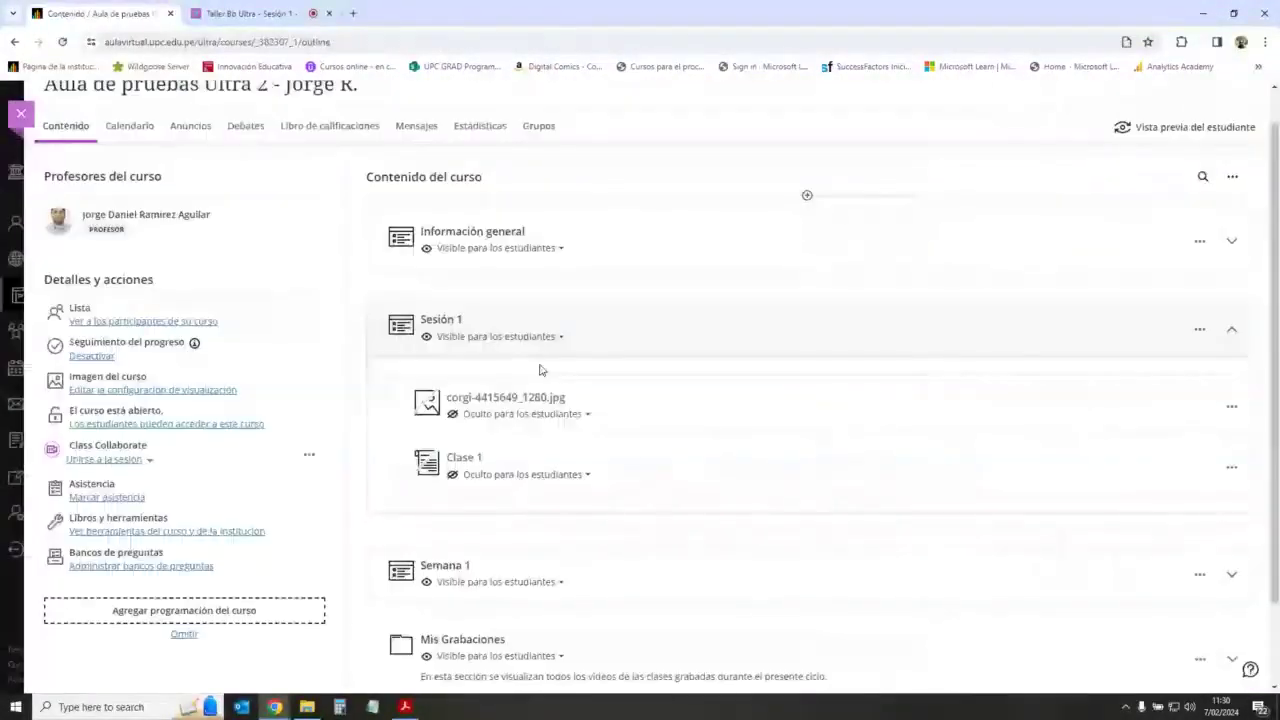
# Step: Expand the Semana 1 module in the course content, leaving Sesión 1 expanded above it
pyautogui.scroll(-1, 974, 426)
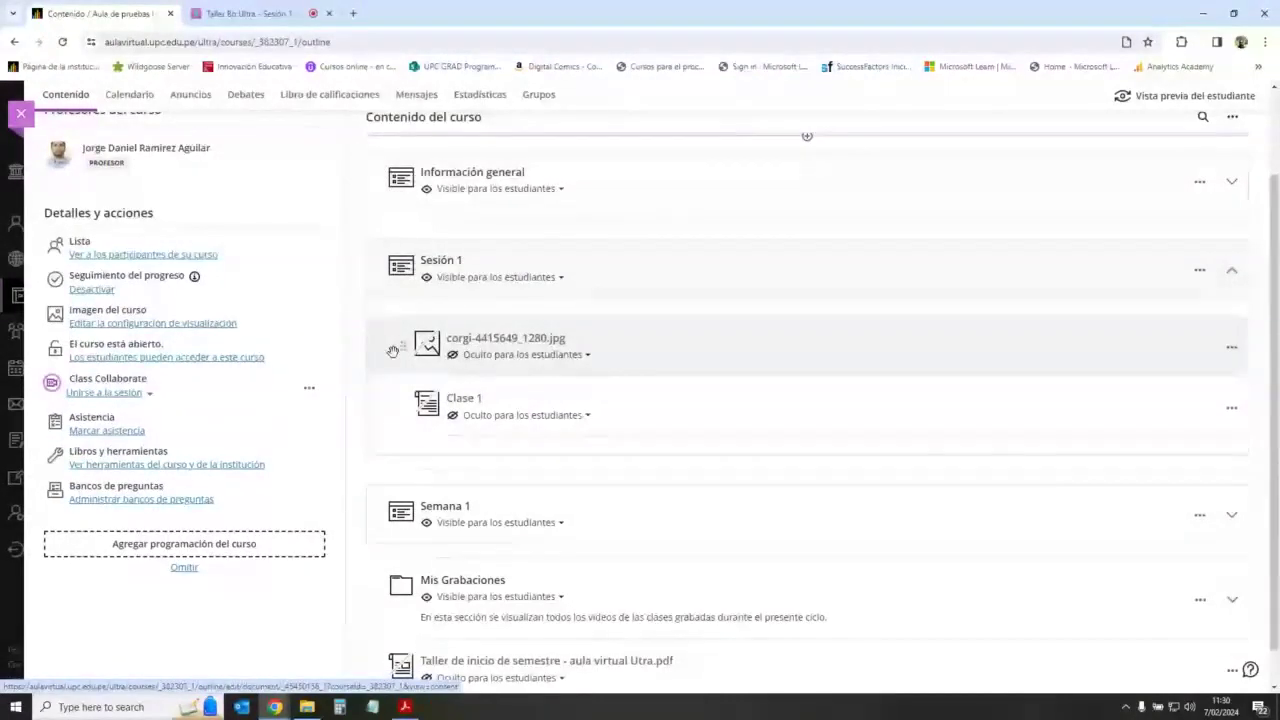
pyautogui.scroll(-2, 403, 369)
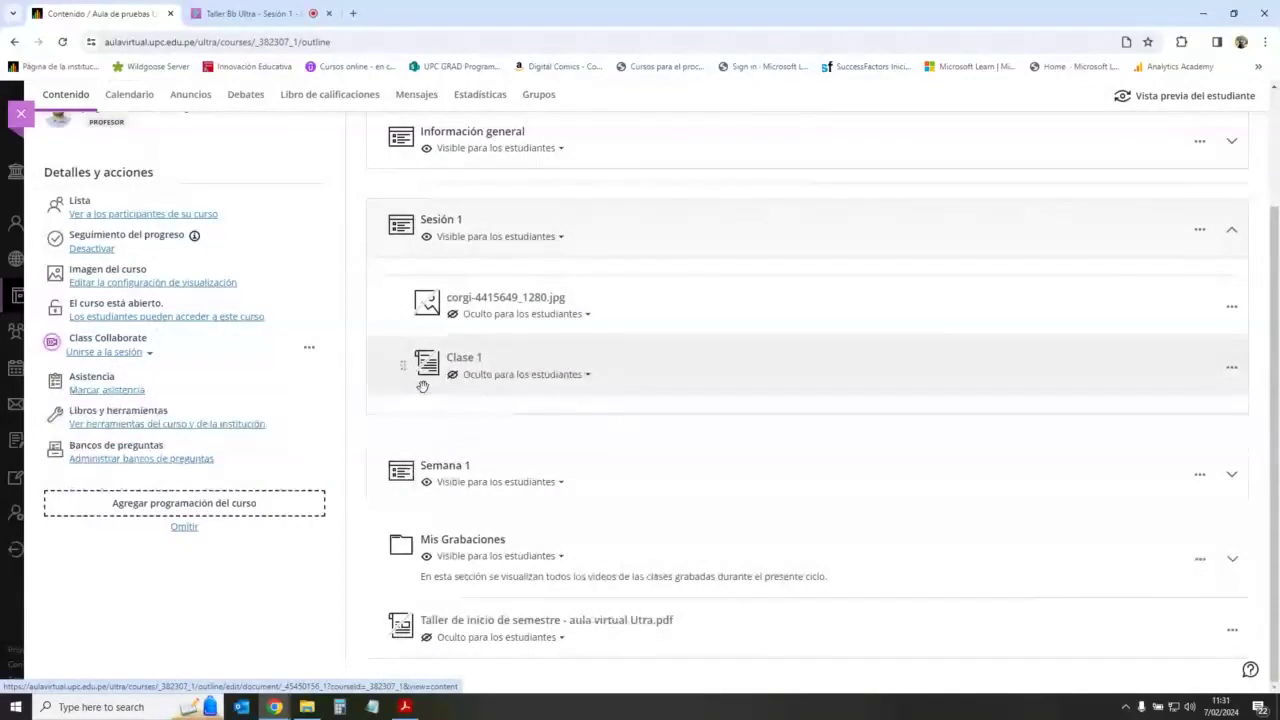
pyautogui.click(1227, 475)
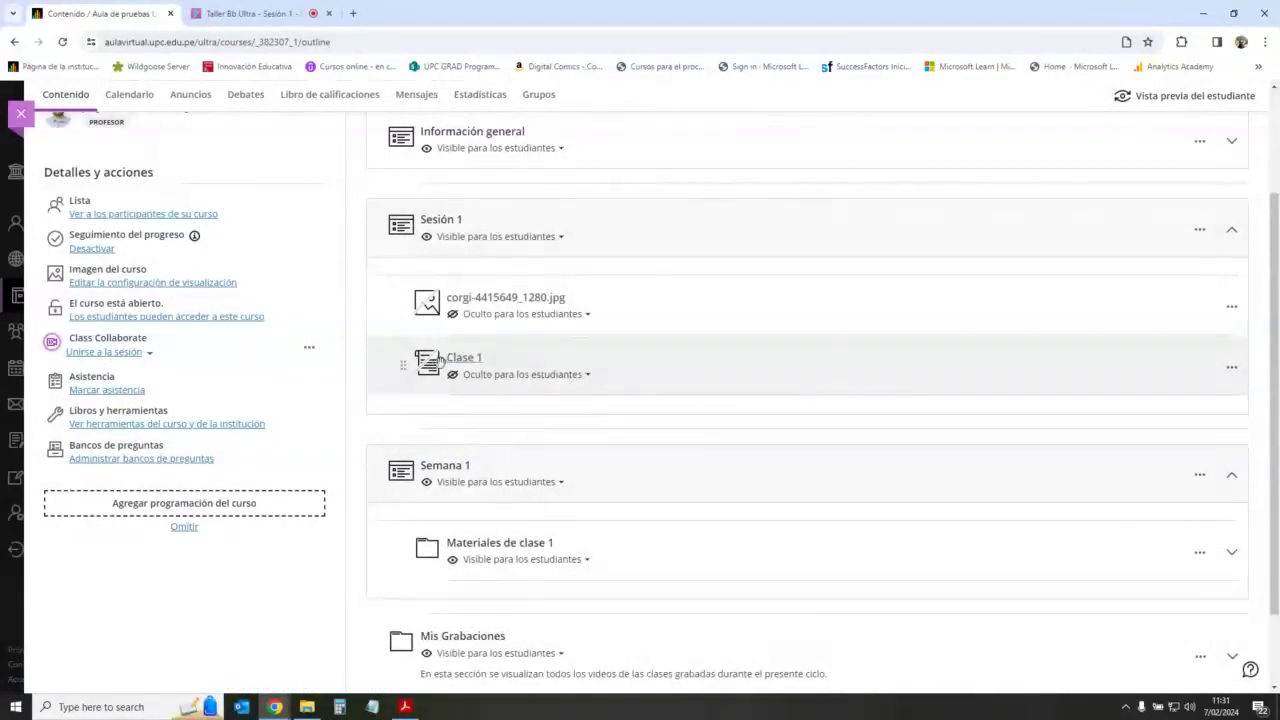
pyautogui.scroll(1, 569, 380)
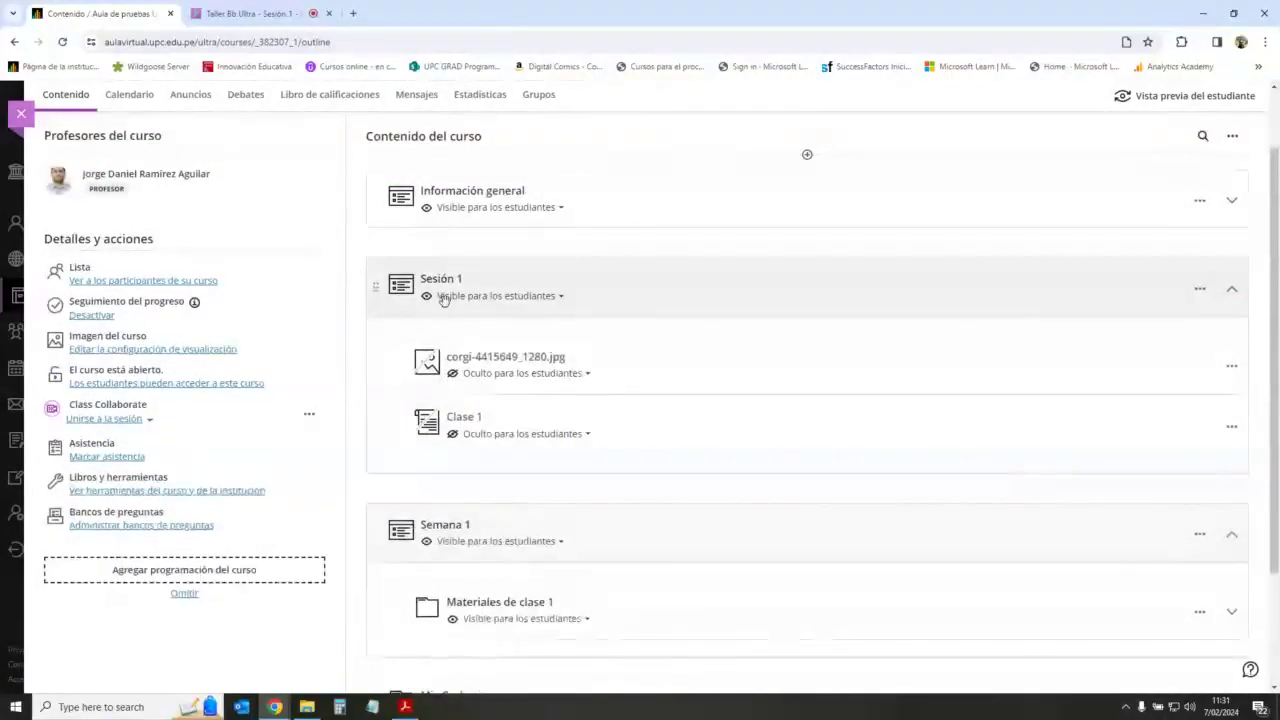
pyautogui.scroll(-1, 634, 391)
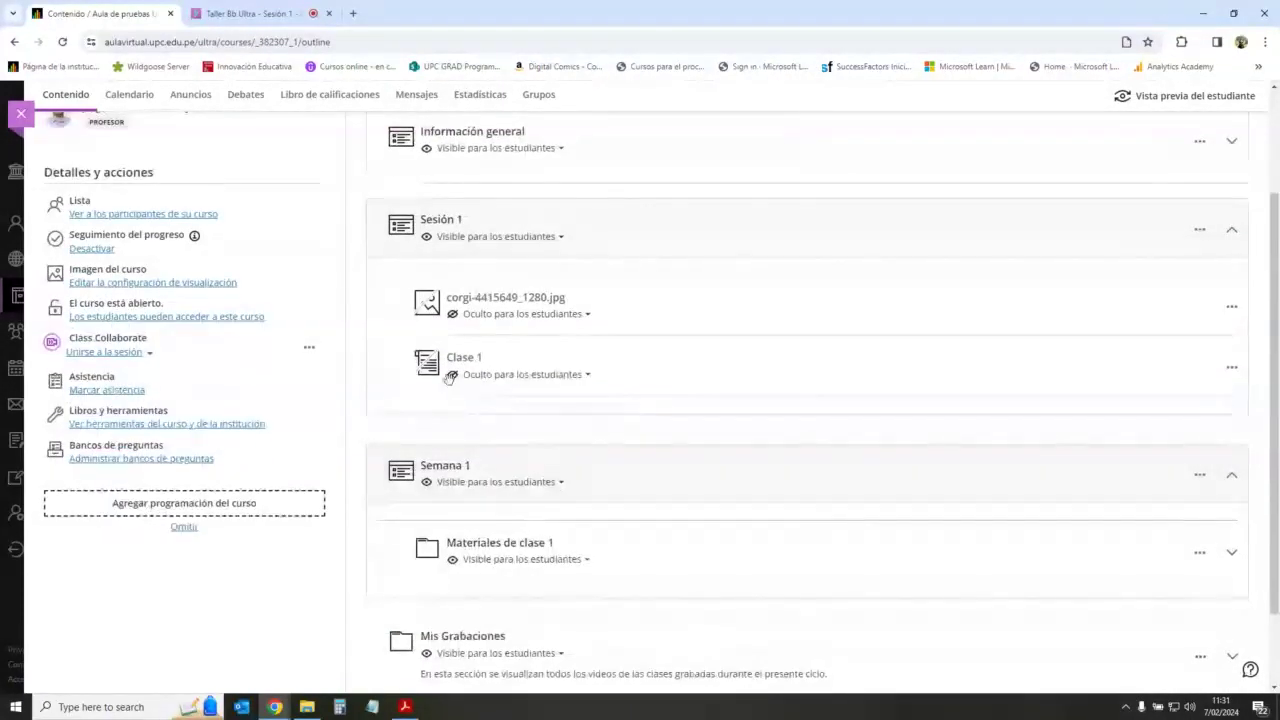
# Step: Expand the Materiales de clase 1 folder in Semana 1 and move the Clase 1 document from Sesión 1 into it, below the PDF
pyautogui.click(1231, 552)
pyautogui.scroll(-2, 937, 434)
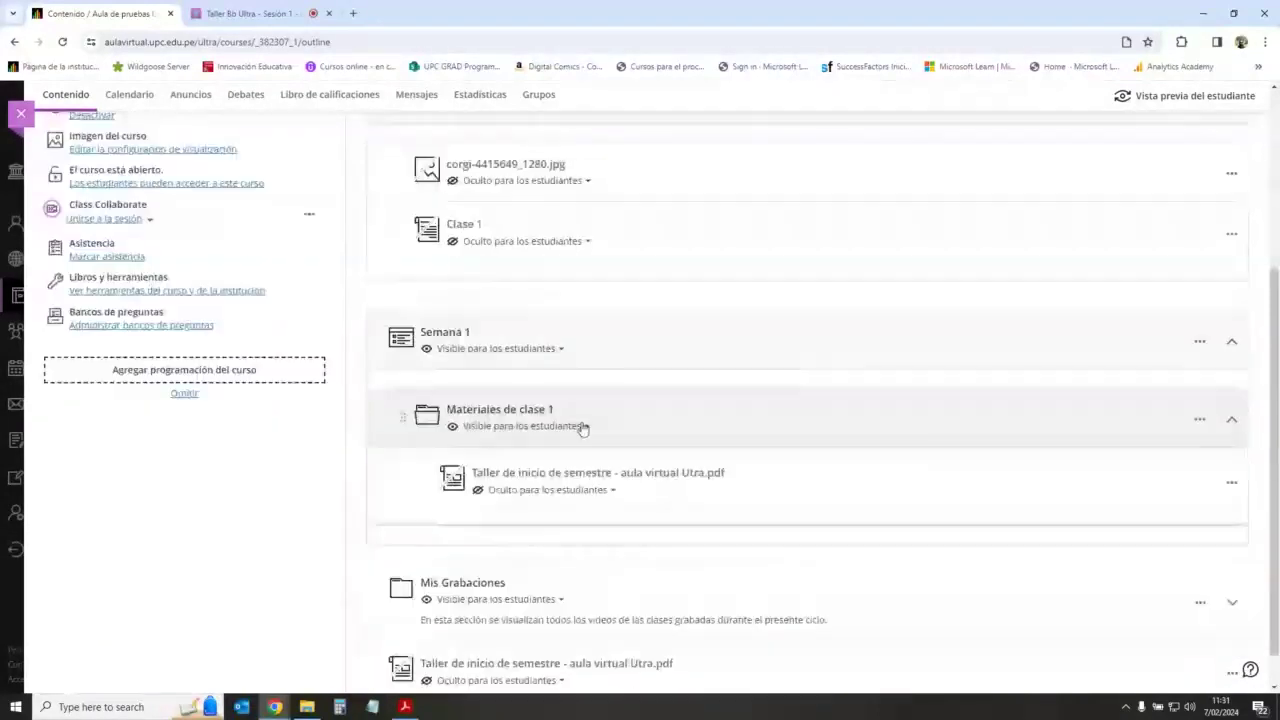
pyautogui.scroll(1, 583, 428)
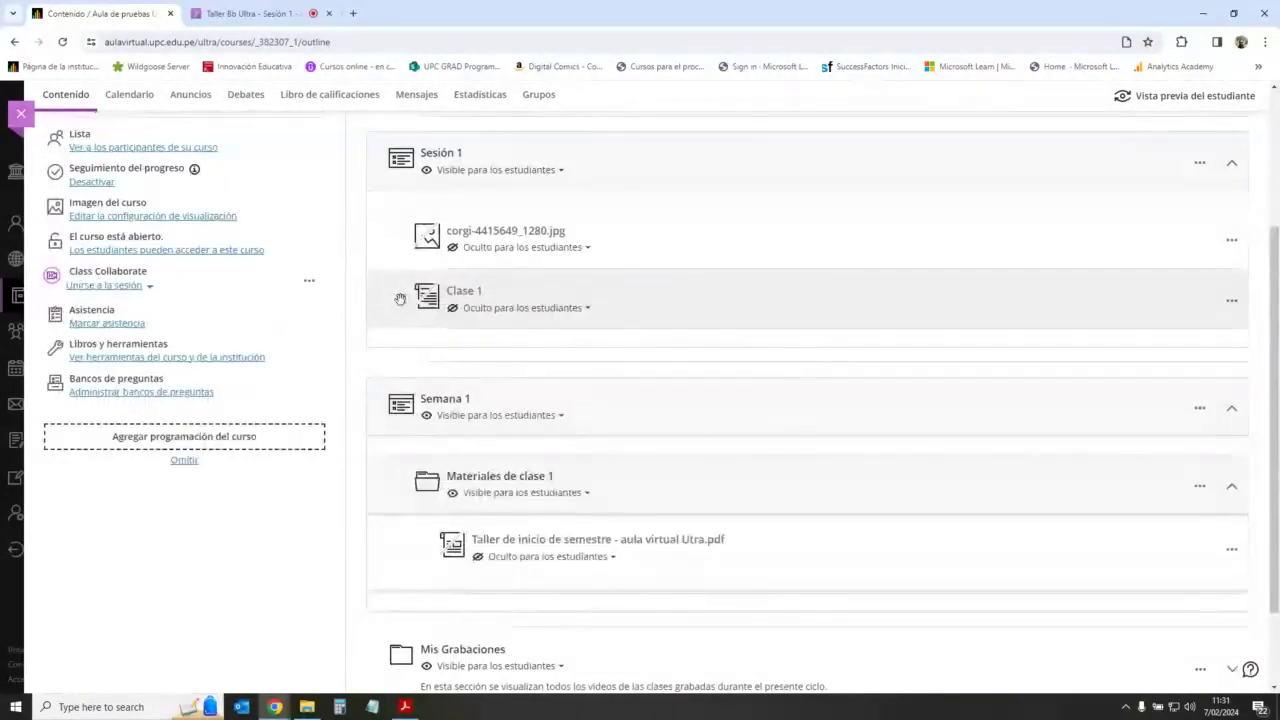
pyautogui.moveTo(399, 299); pyautogui.dragTo(418, 547)
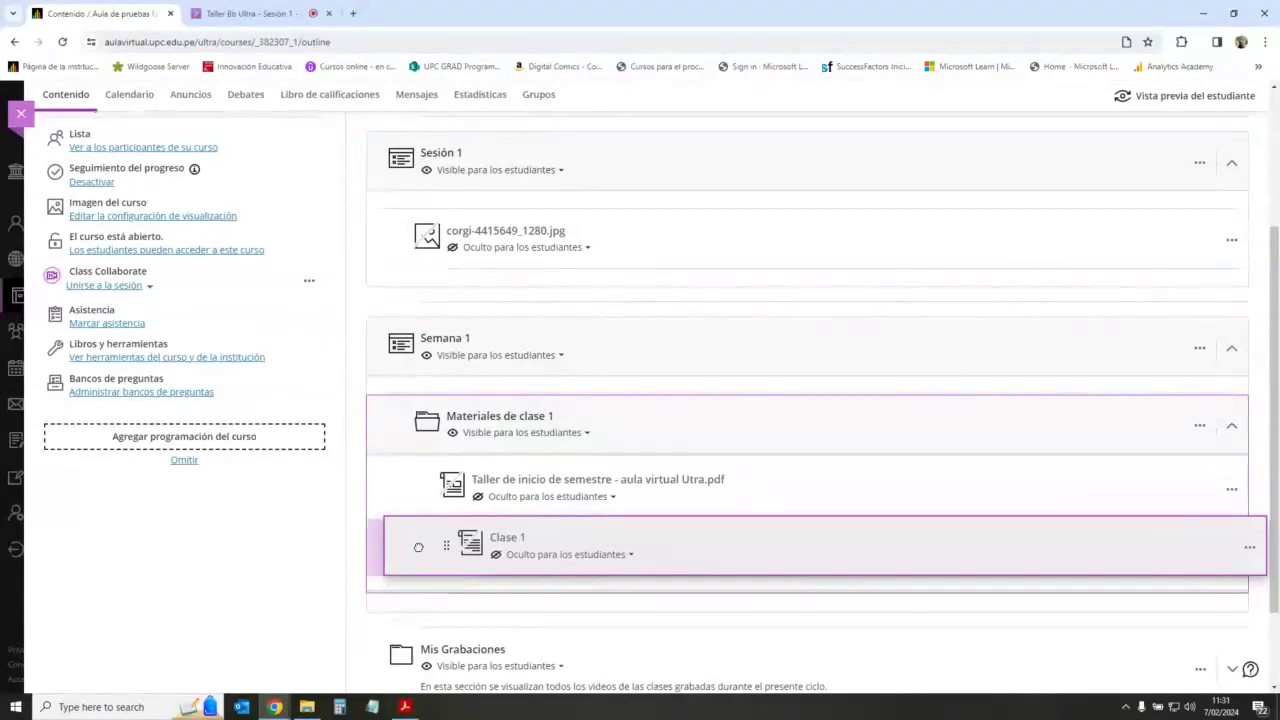
pyautogui.moveTo(418, 547); pyautogui.dragTo(417, 546)
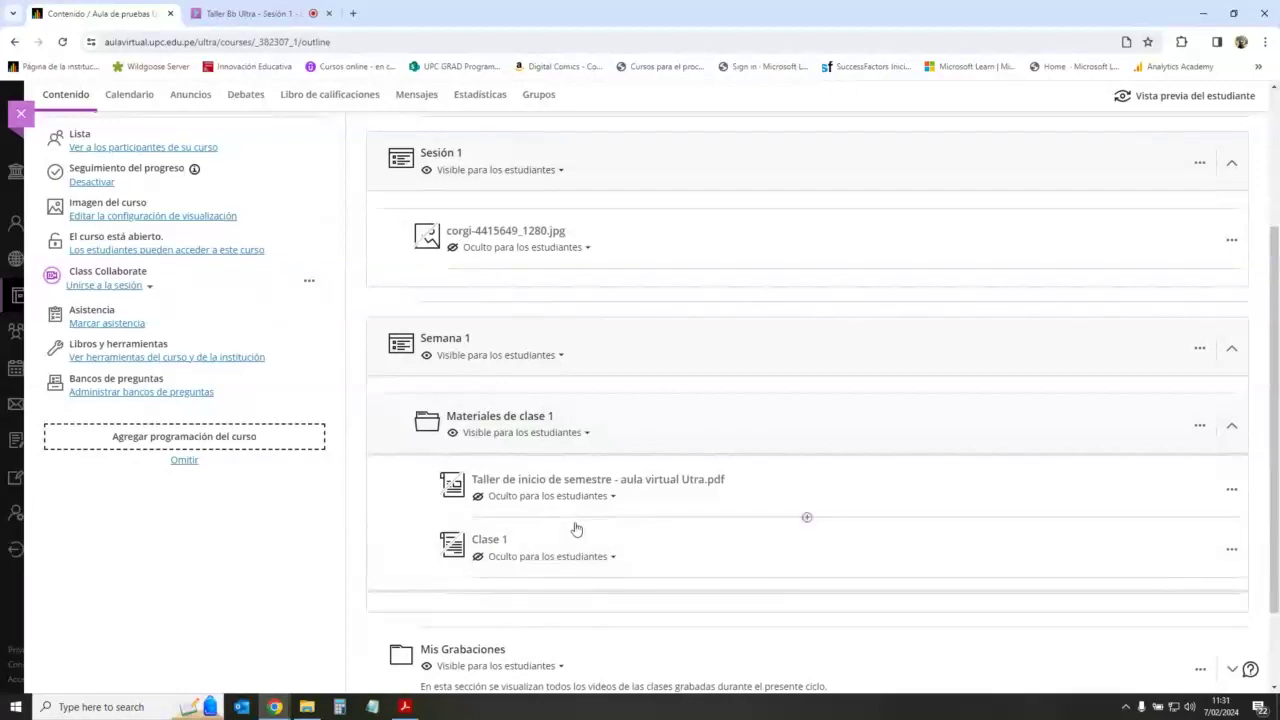
pyautogui.scroll(1, 549, 500)
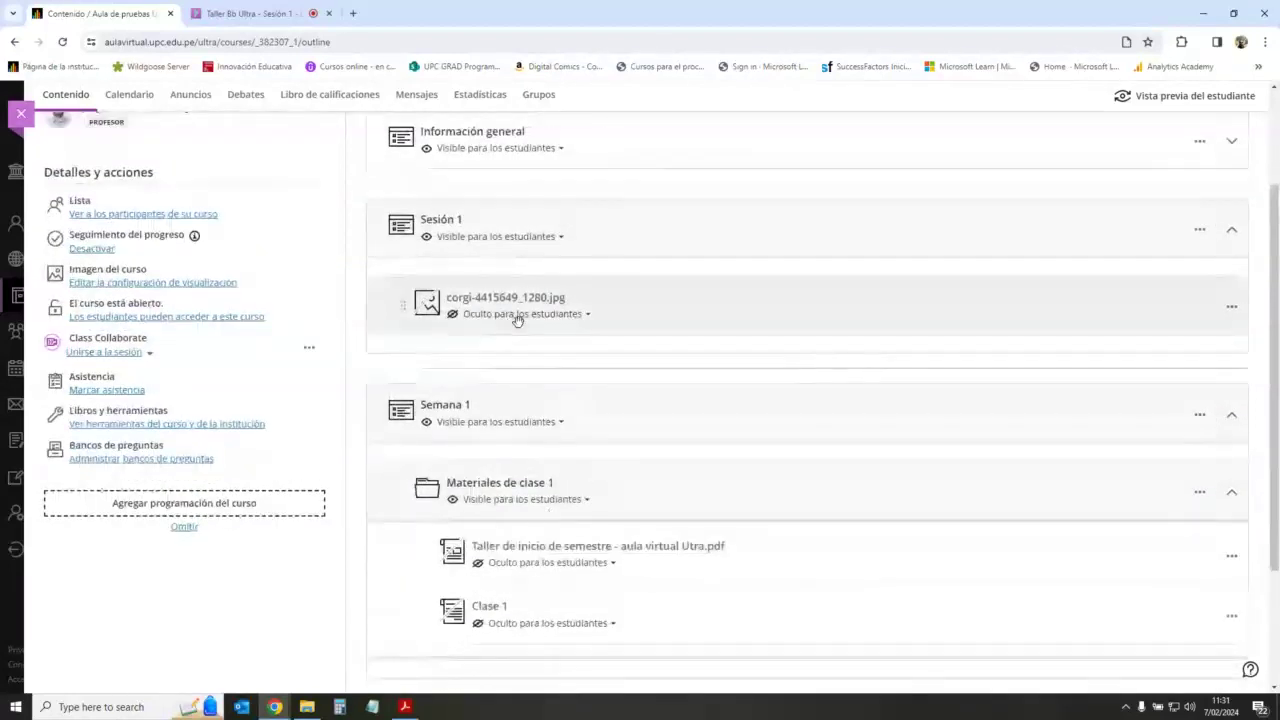
# Step: Open the Clase 1 document, make it visible to students, and return to the course content
pyautogui.scroll(-3, 551, 457)
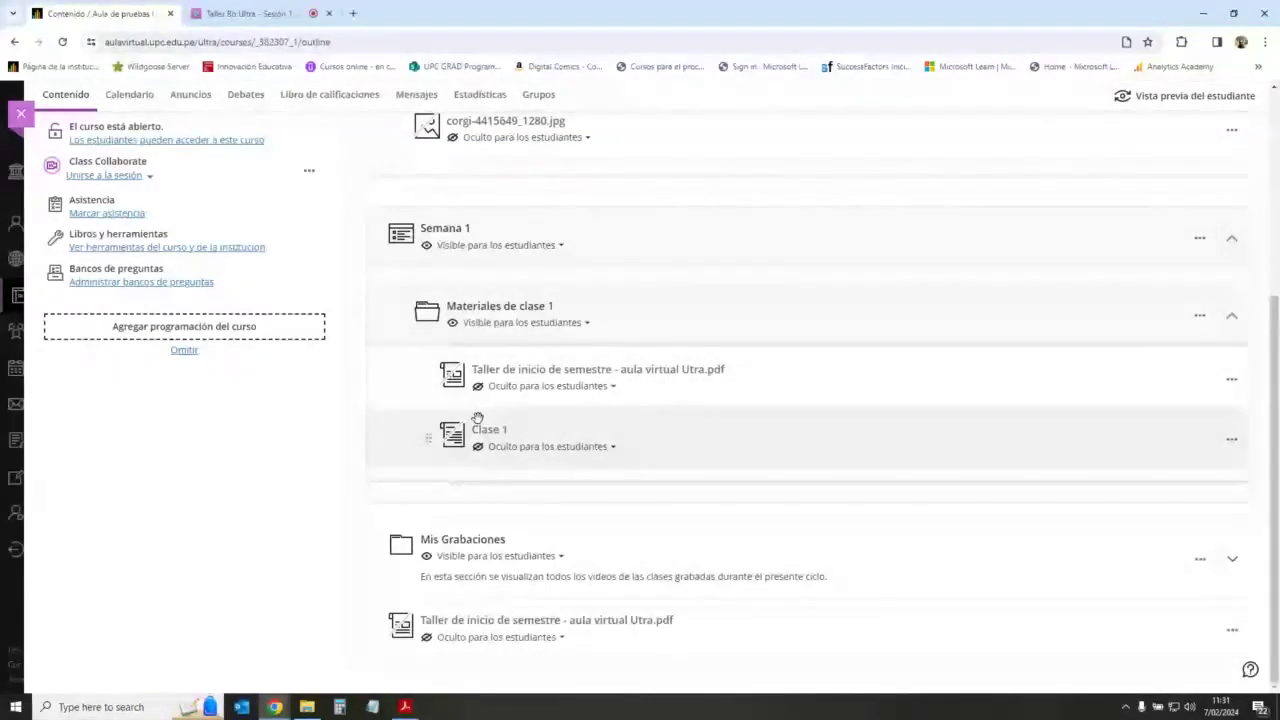
pyautogui.click(538, 432)
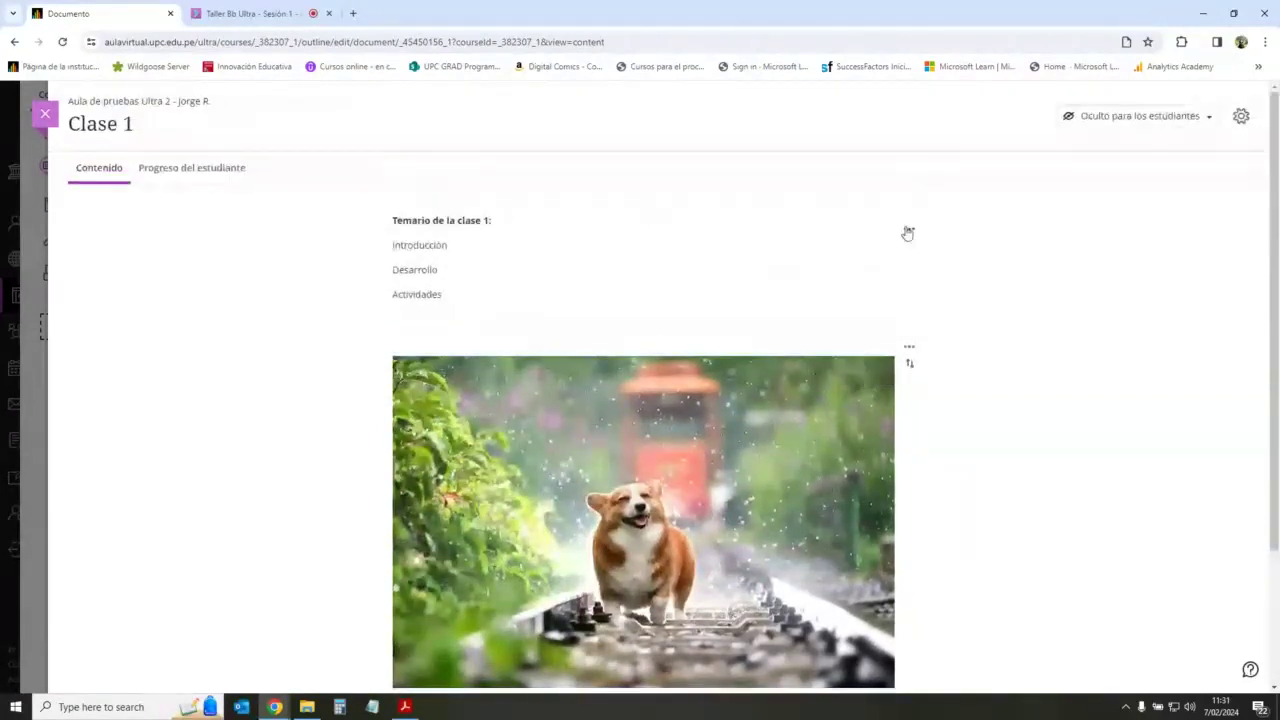
pyautogui.click(1140, 118)
pyautogui.click(1100, 140)
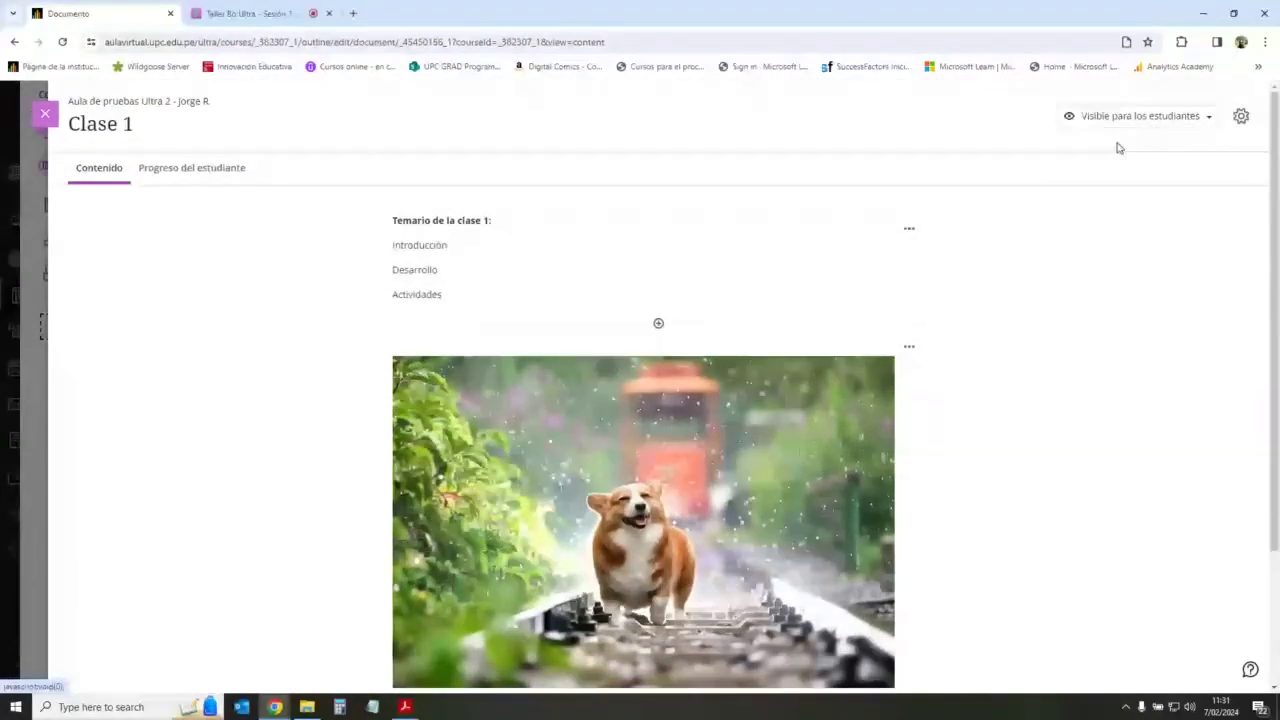
pyautogui.click(42, 118)
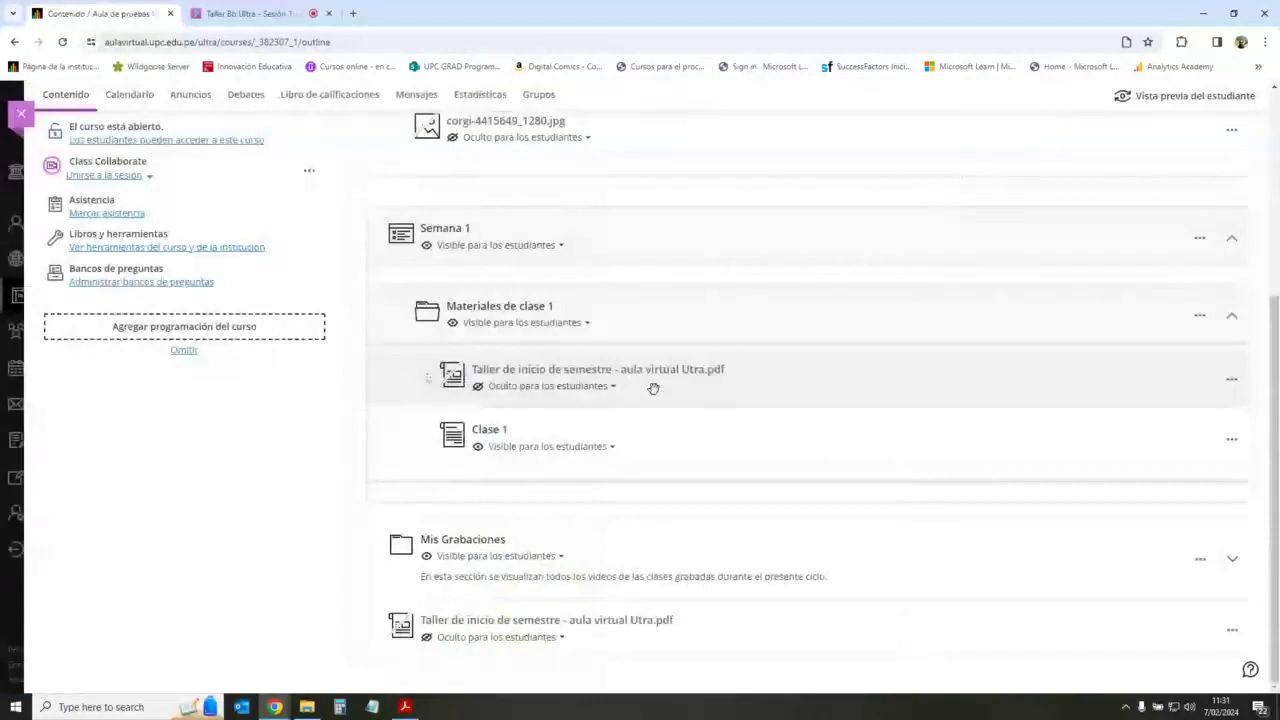
pyautogui.scroll(3, 586, 426)
pyautogui.moveTo(587, 427); pyautogui.dragTo(535, 380)
pyautogui.scroll(-3, 631, 338)
pyautogui.scroll(3, 560, 300)
pyautogui.scroll(2, 540, 226)
pyautogui.scroll(-5, 623, 346)
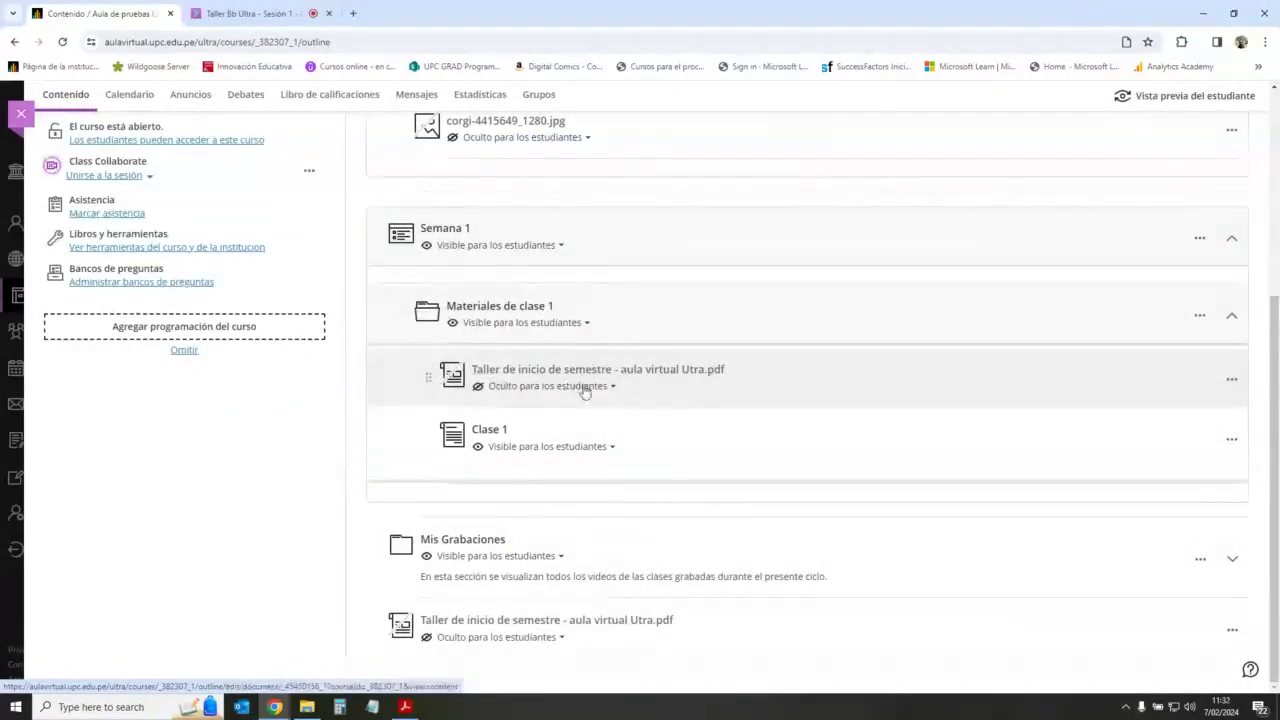
# Step: Switch the PDF in Materiales de clase 1 to visible for students and back to hidden
pyautogui.click(585, 388)
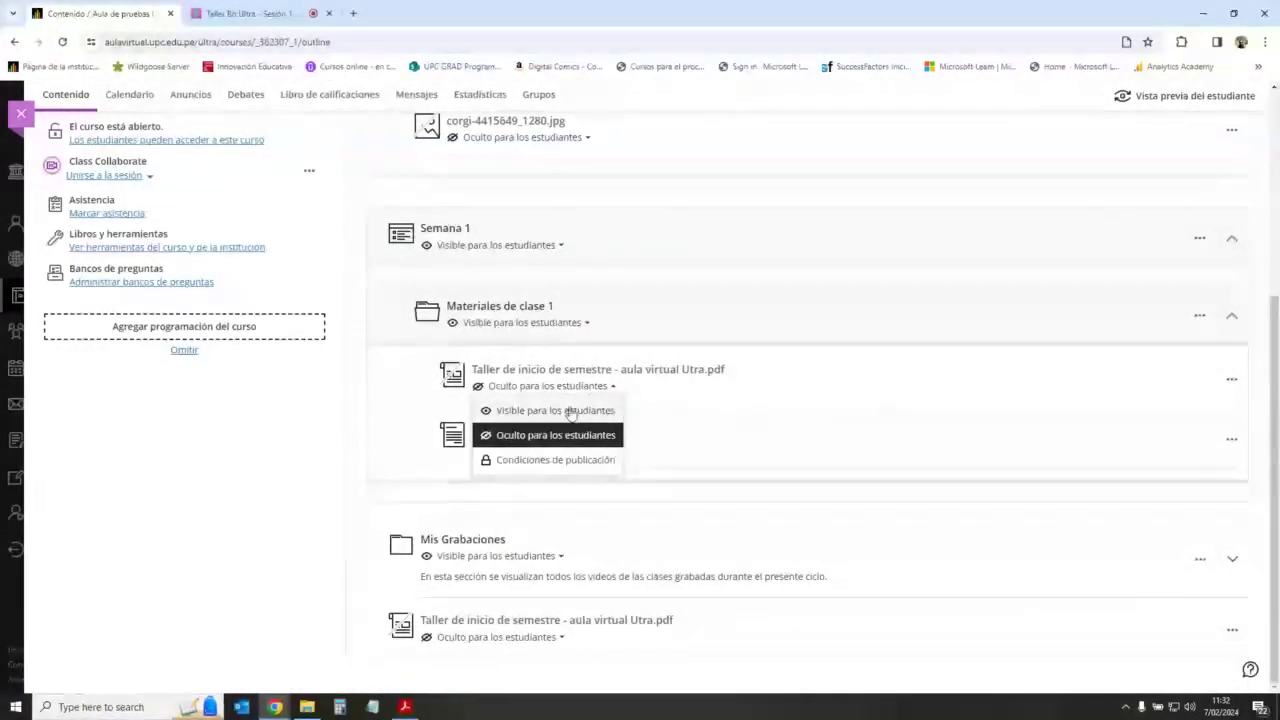
pyautogui.click(570, 412)
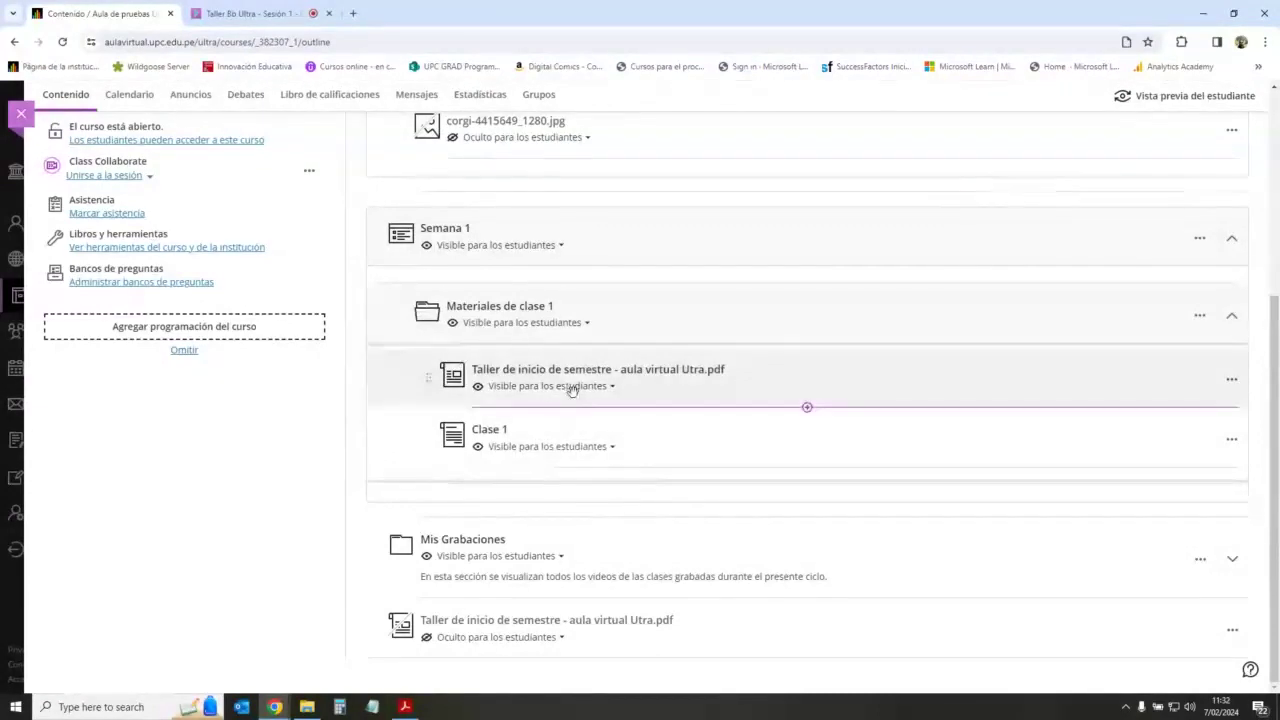
pyautogui.click(572, 388)
pyautogui.click(563, 435)
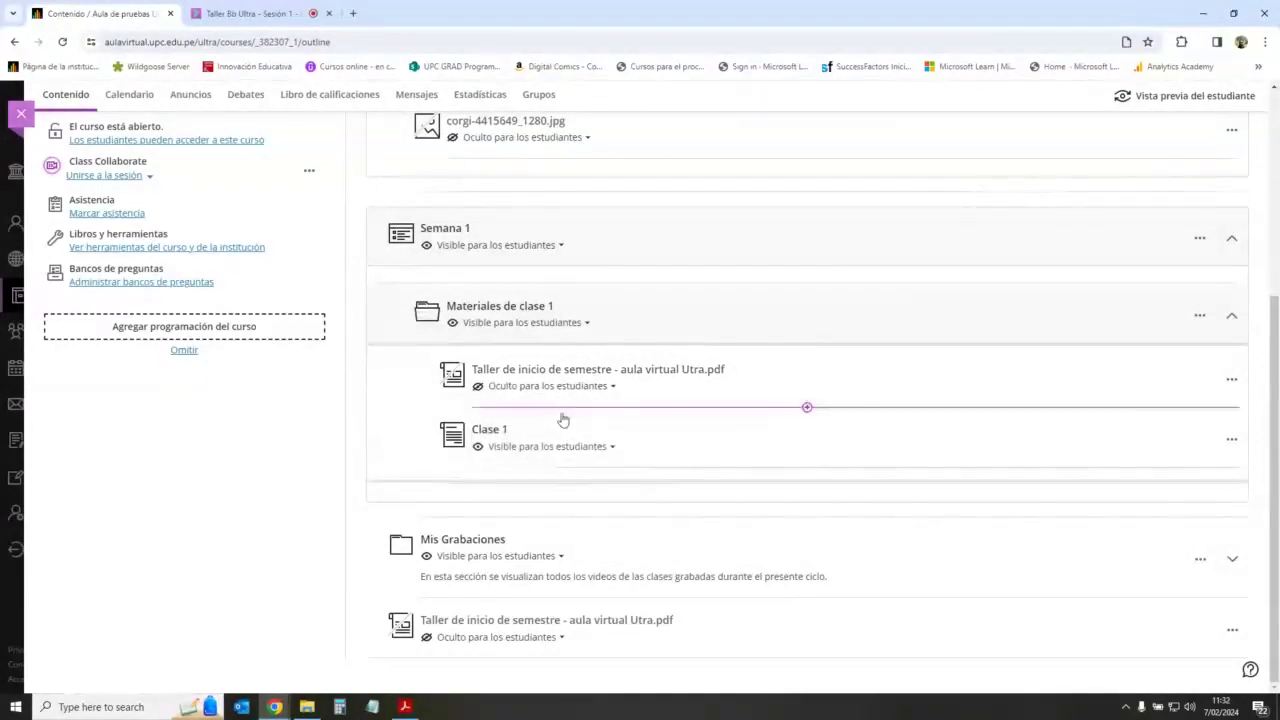
# Step: Add a Fecha/hora publication condition to the PDF in Materiales de clase 1, enabling both Mostrar el and Ocultar después de
pyautogui.click(584, 386)
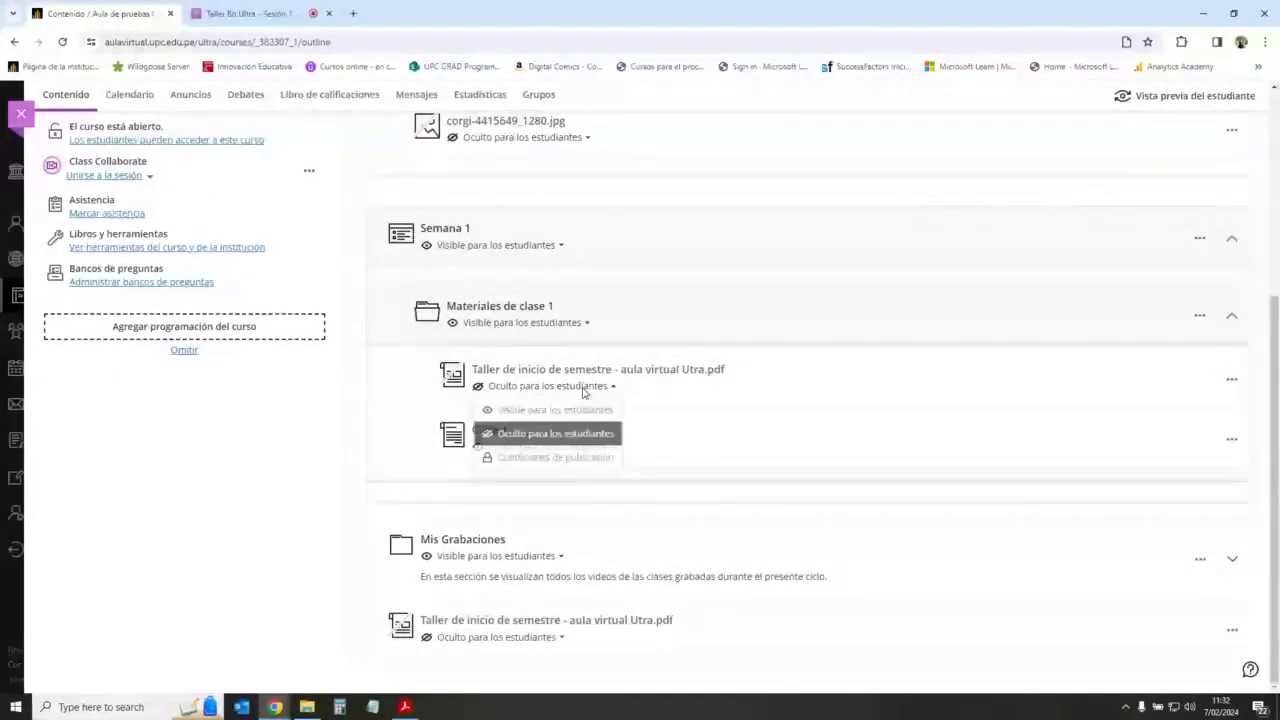
pyautogui.click(583, 462)
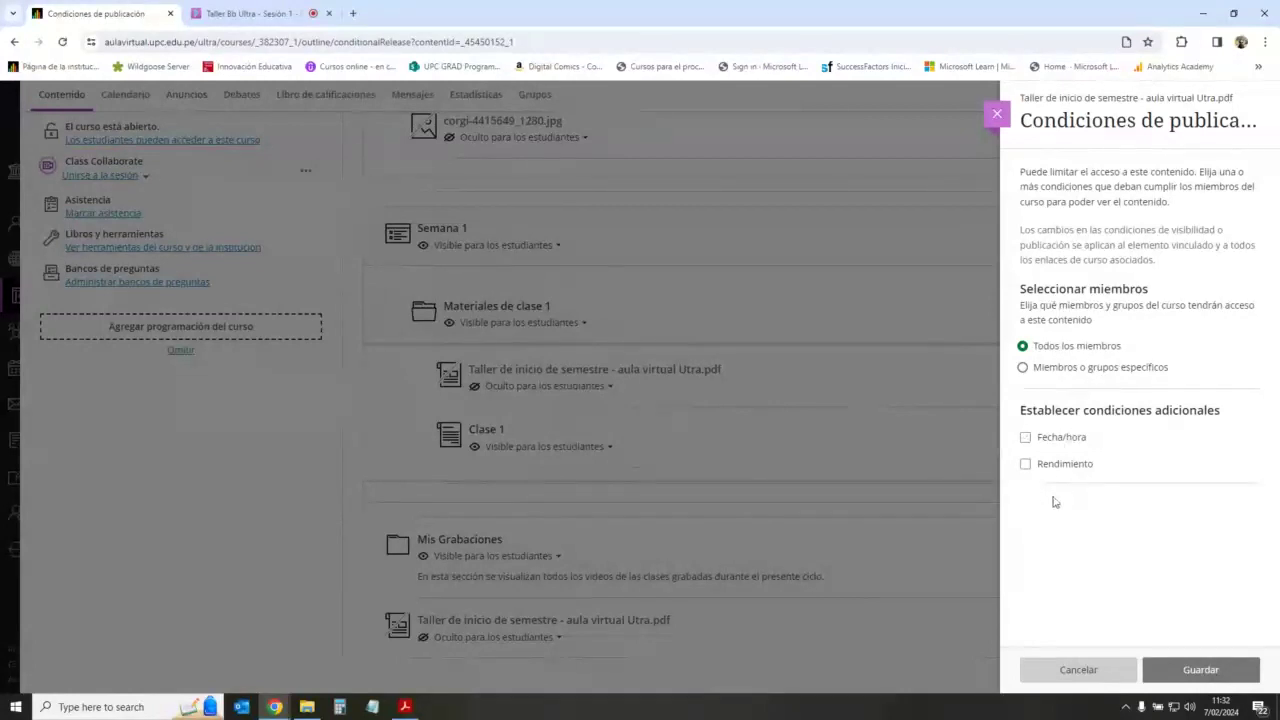
pyautogui.click(1026, 439)
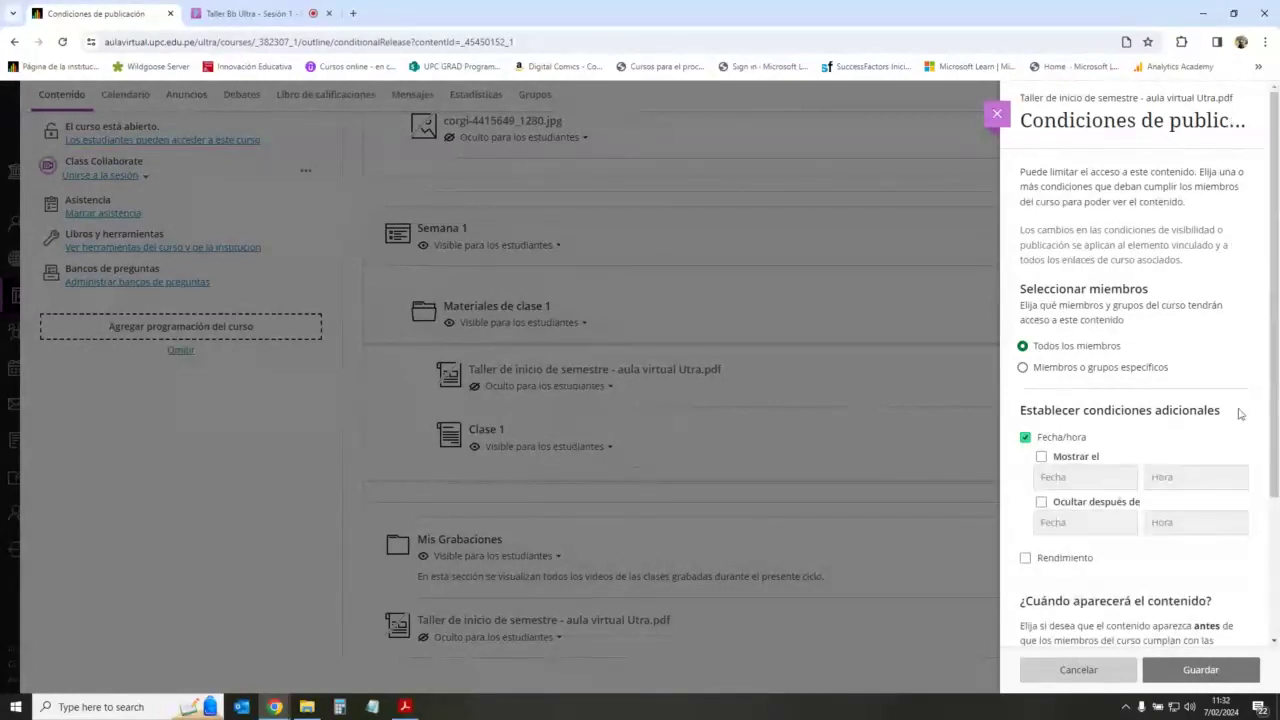
pyautogui.scroll(-2, 1240, 413)
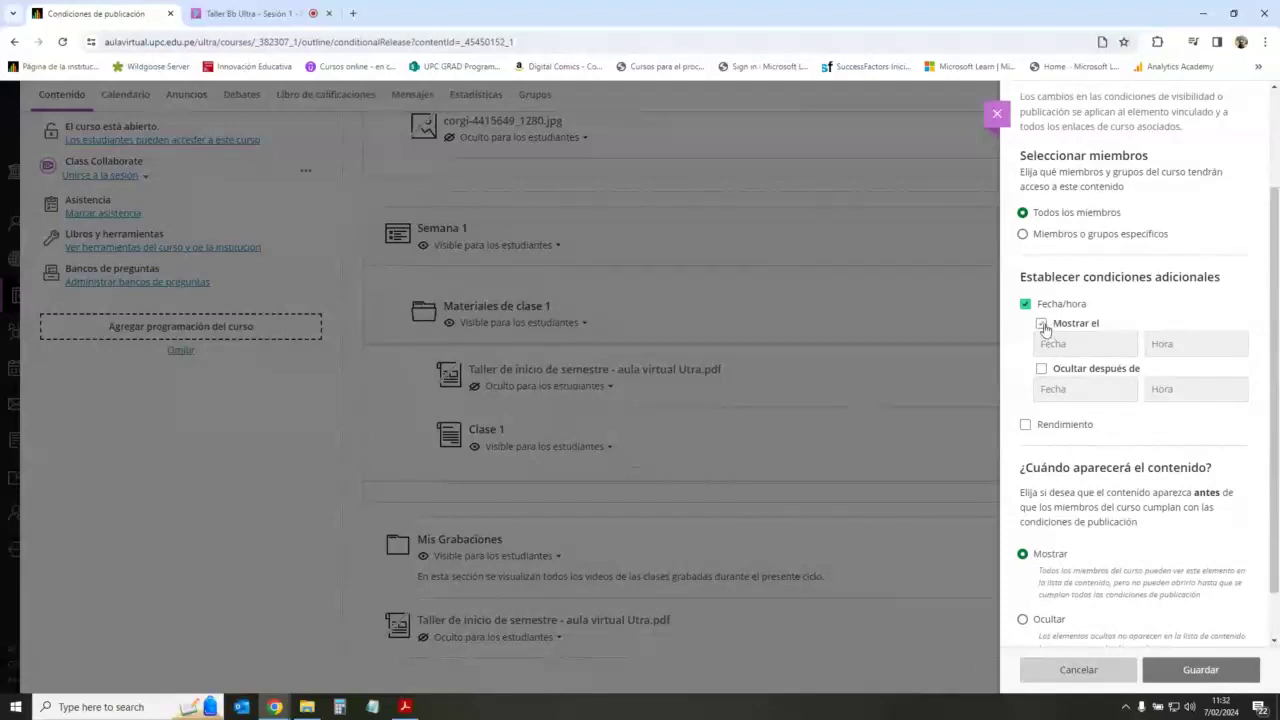
pyautogui.click(1041, 323)
pyautogui.click(1042, 370)
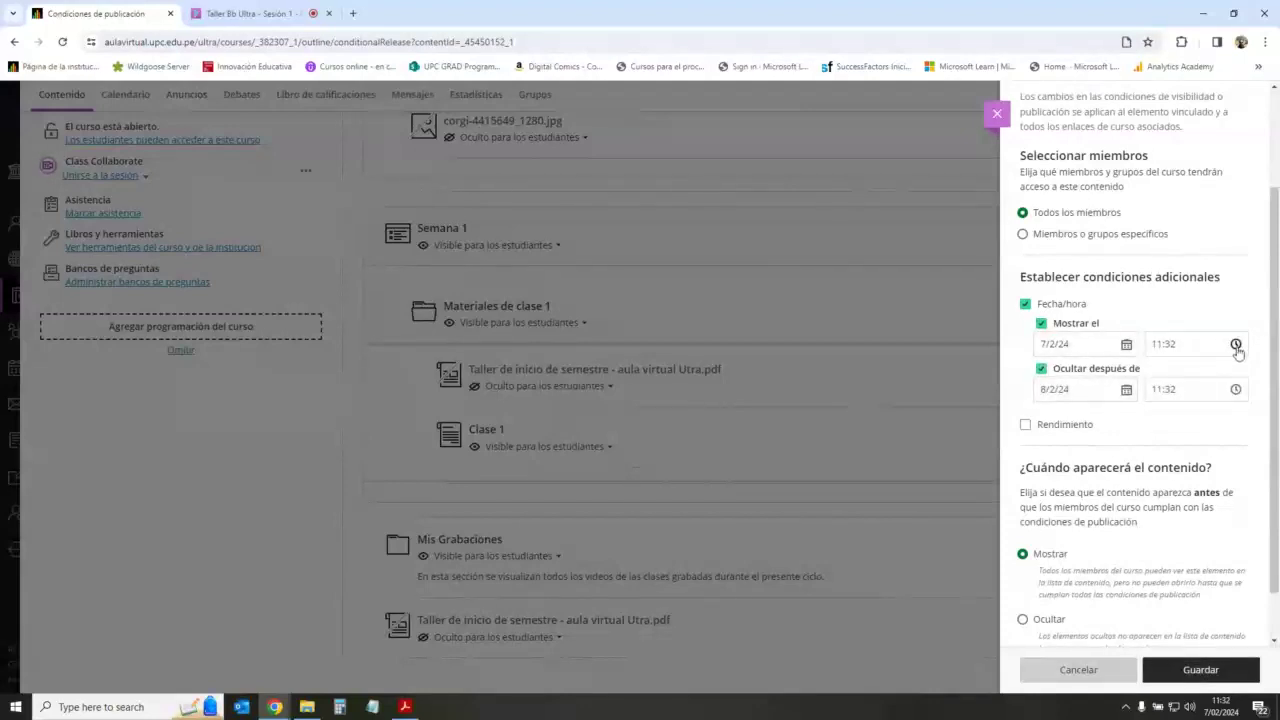
# Step: Set the PDF to be hidden after 8/2/24 at 23:59 and save its publication conditions
pyautogui.click(1127, 390)
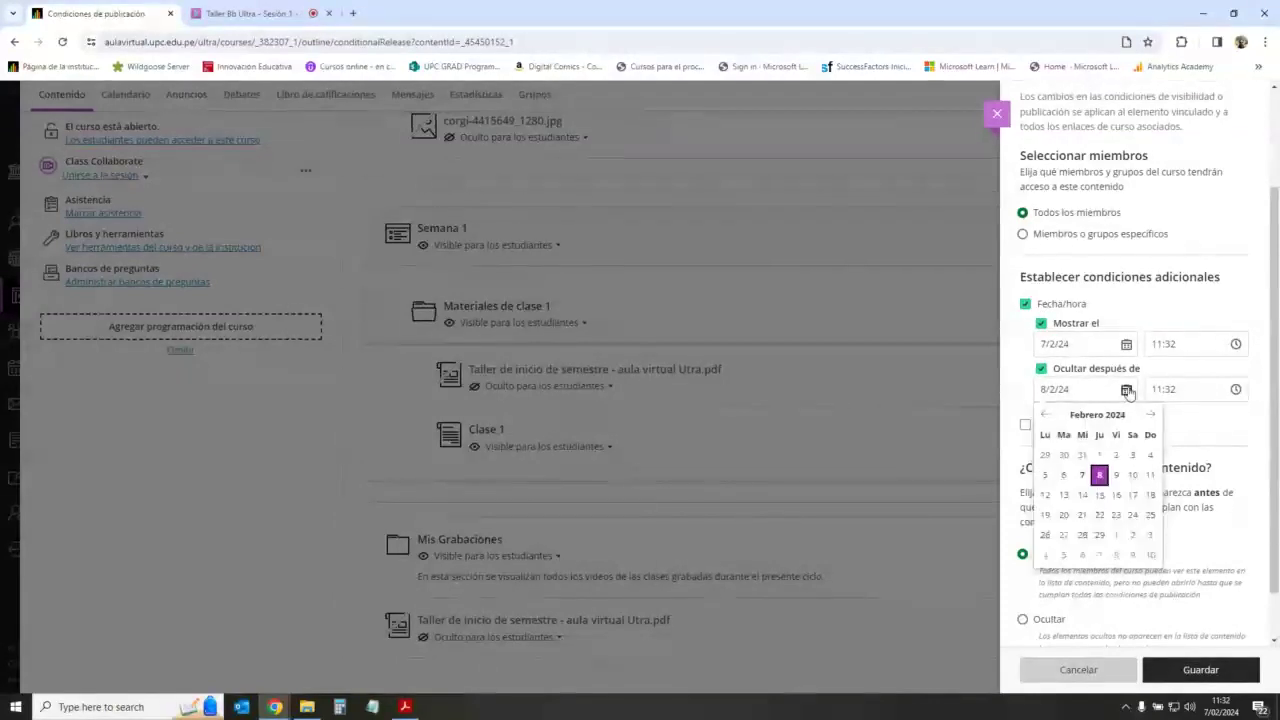
pyautogui.click(1099, 476)
pyautogui.click(1205, 390)
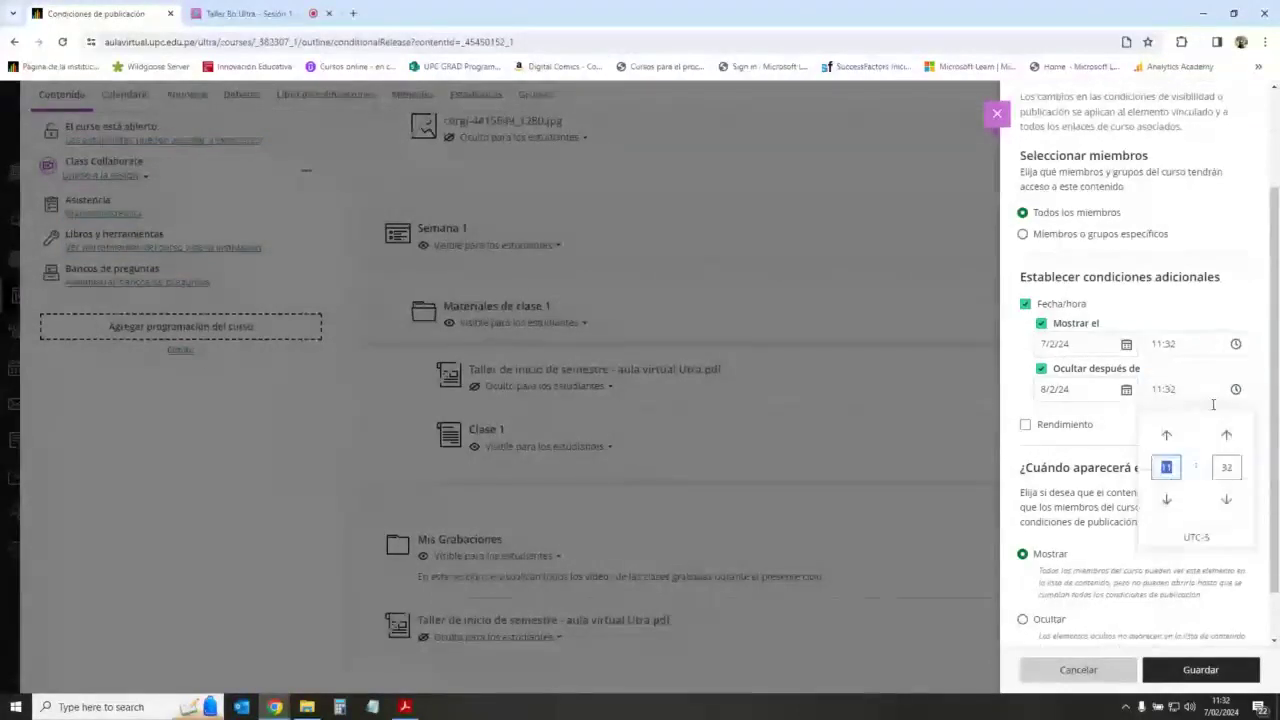
pyautogui.click(1220, 467)
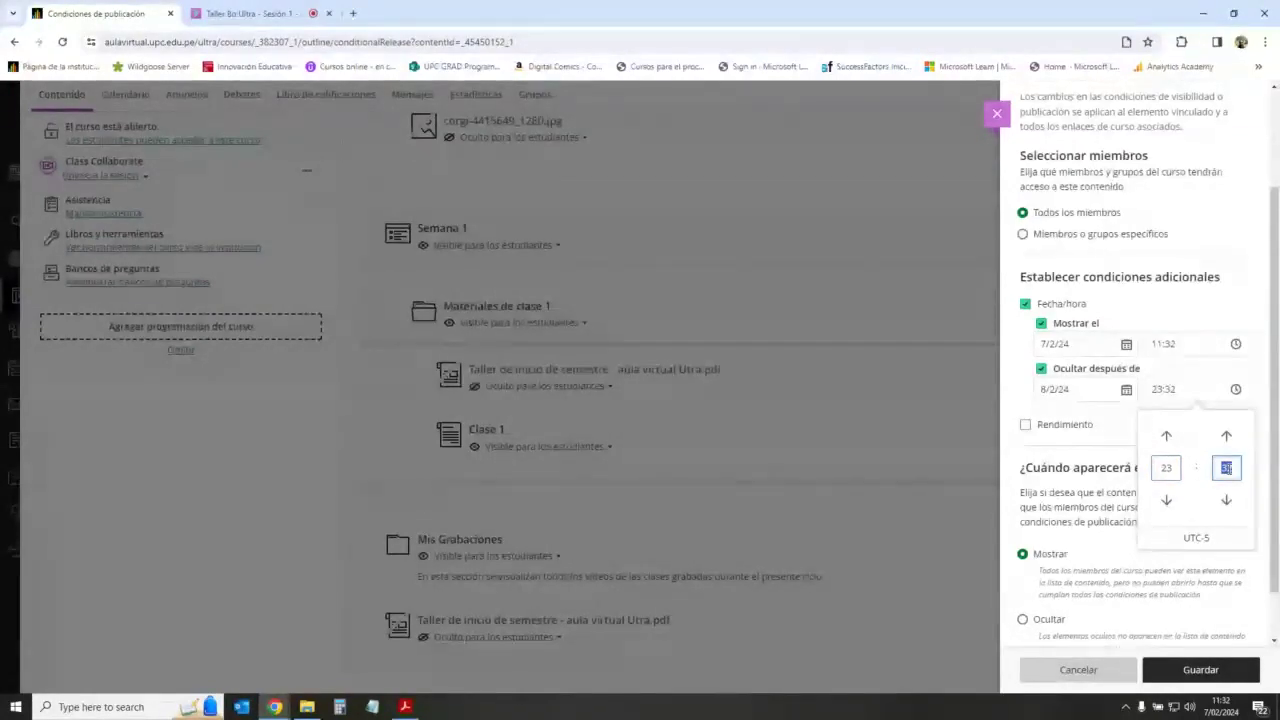
pyautogui.click(1122, 425)
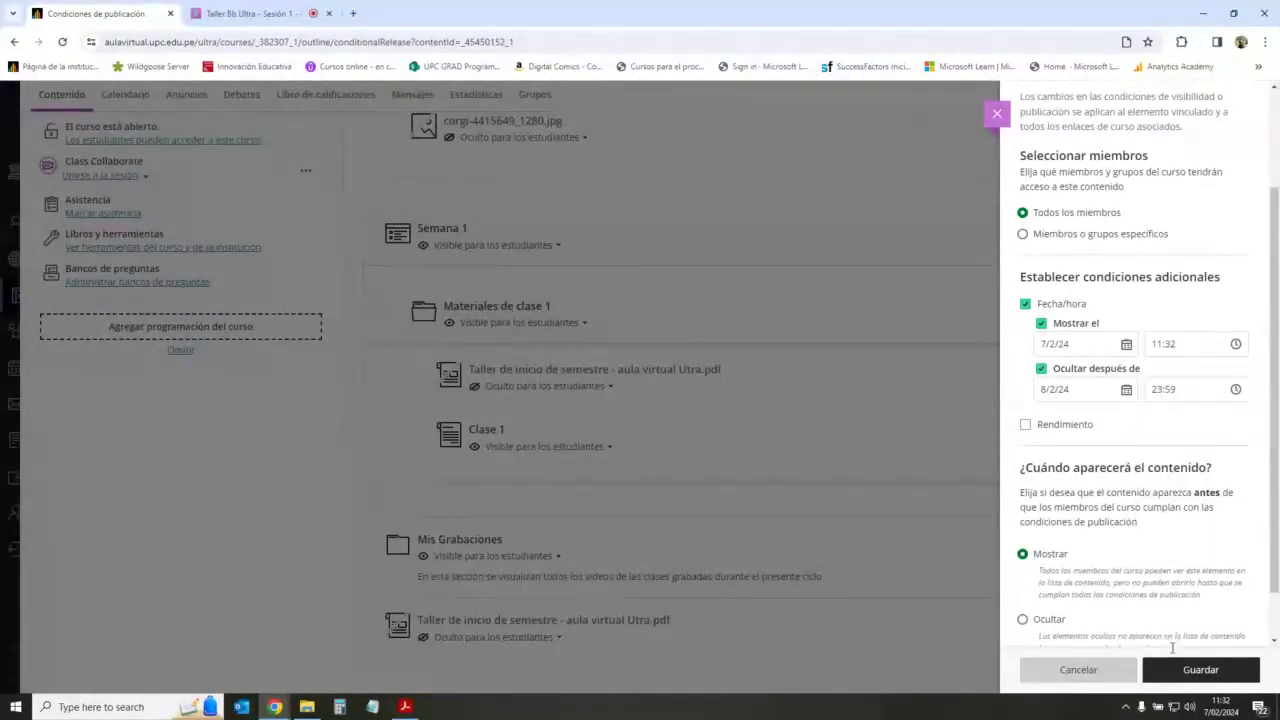
pyautogui.click(1195, 670)
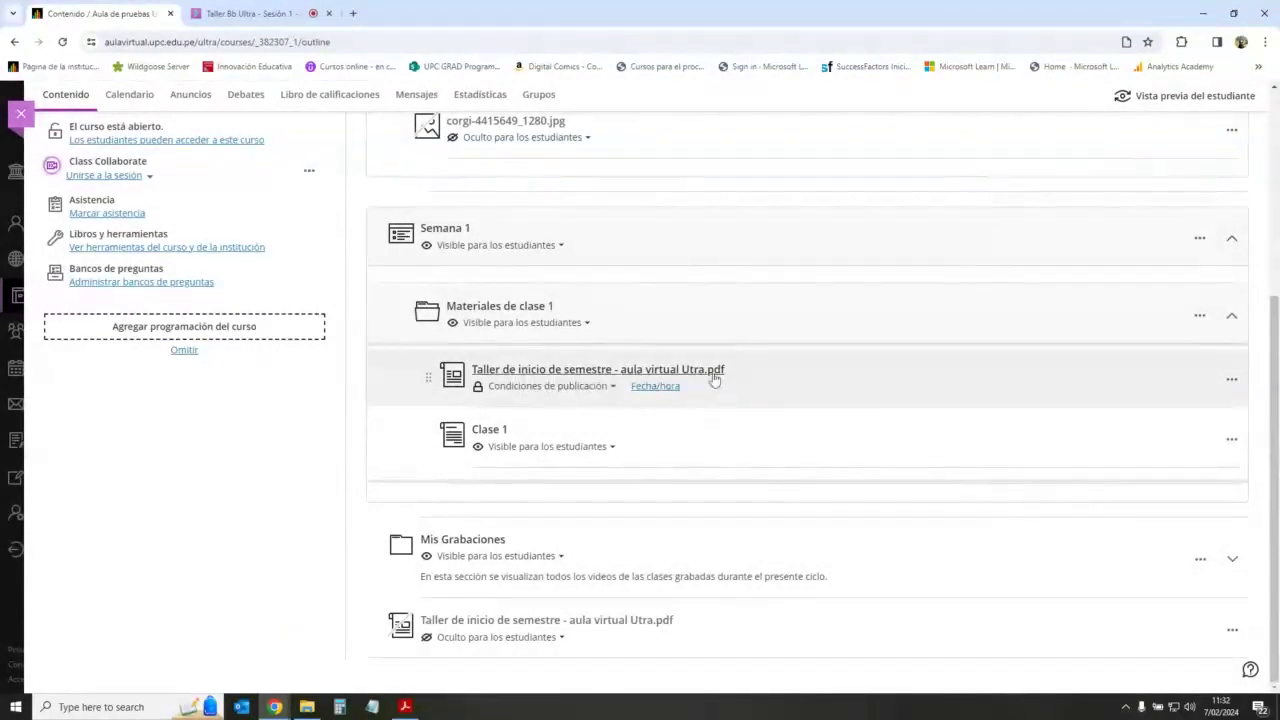
pyautogui.moveTo(651, 394)
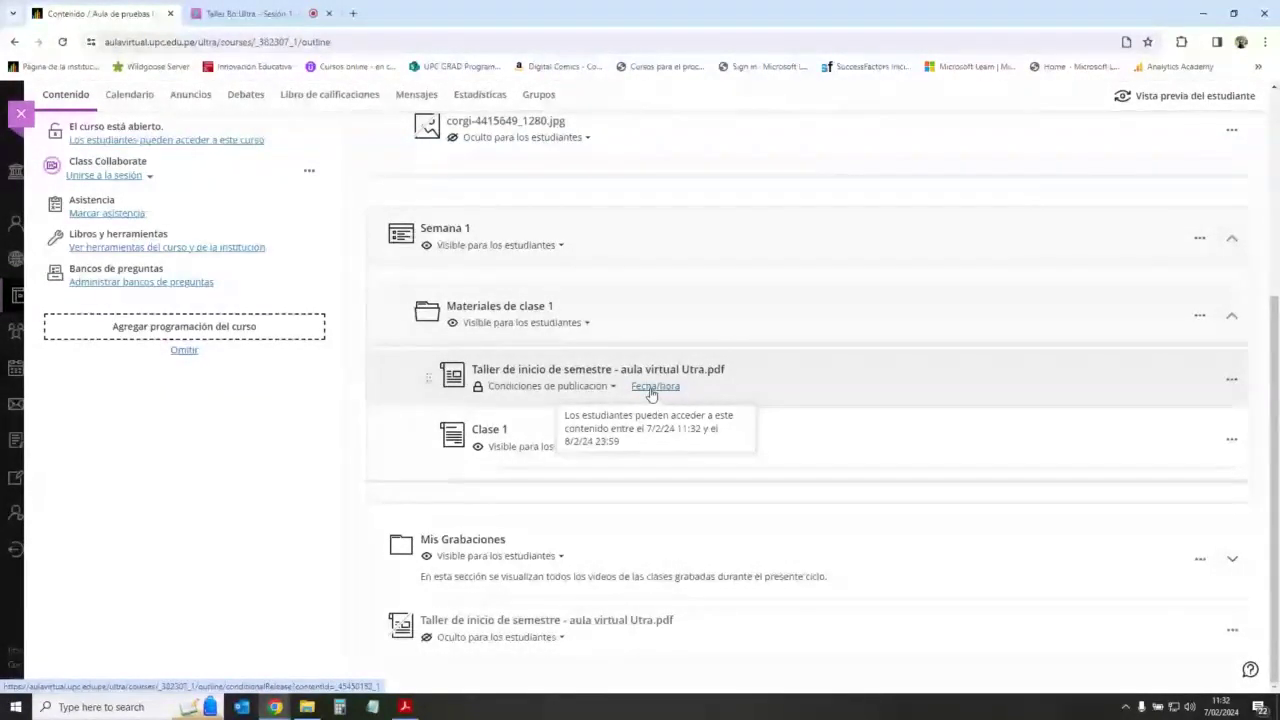
# Step: Restrict Clase 1 through its publication conditions to specific members, choosing the second student listed, and save
pyautogui.click(578, 452)
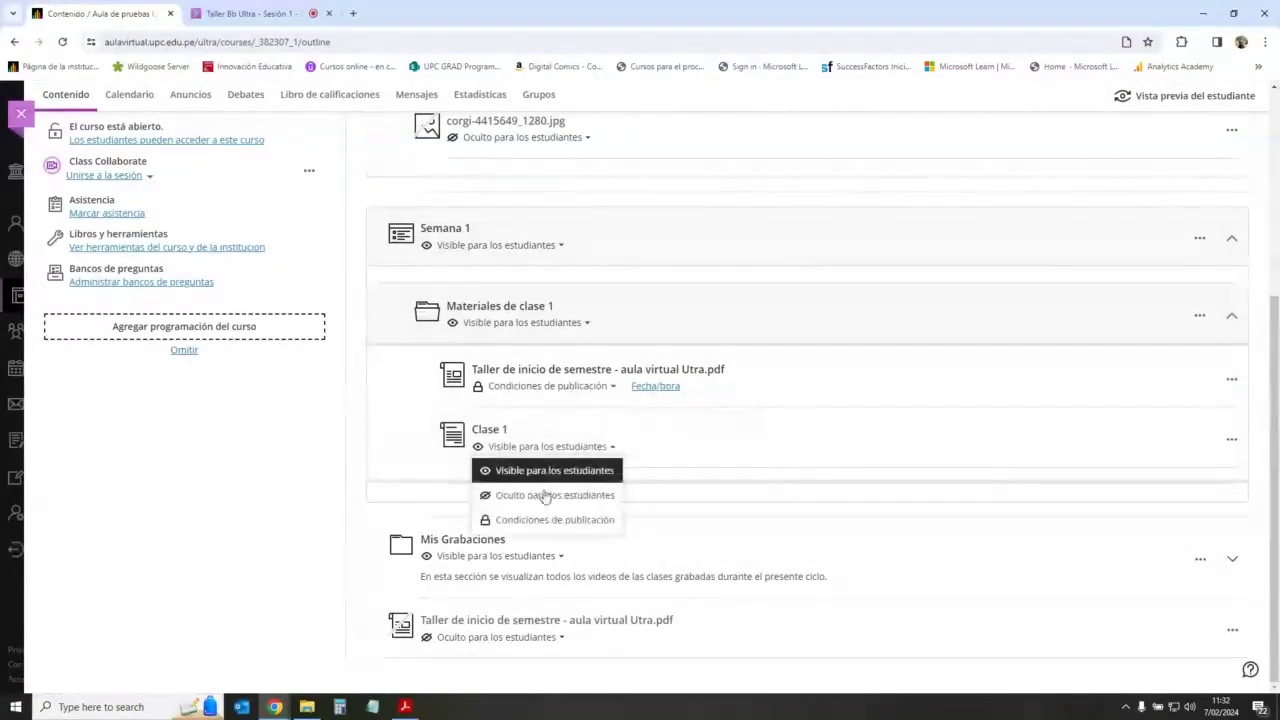
pyautogui.click(544, 522)
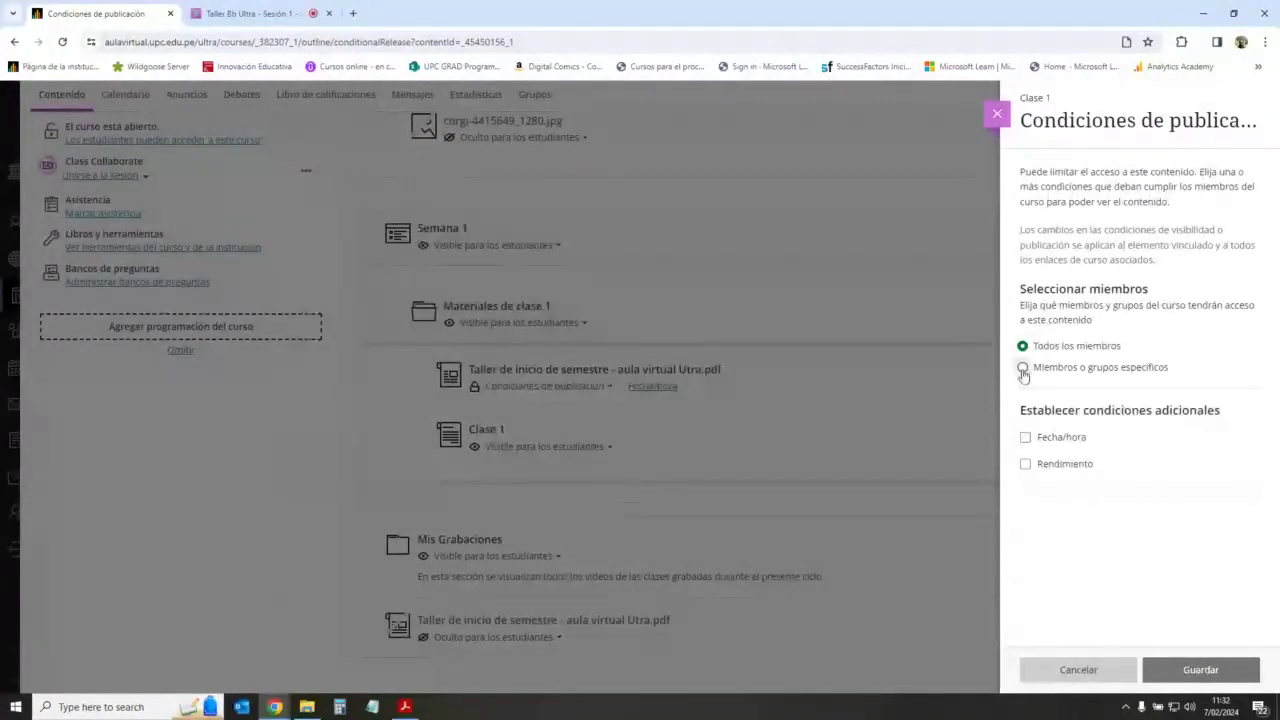
pyautogui.click(1023, 369)
pyautogui.click(1021, 348)
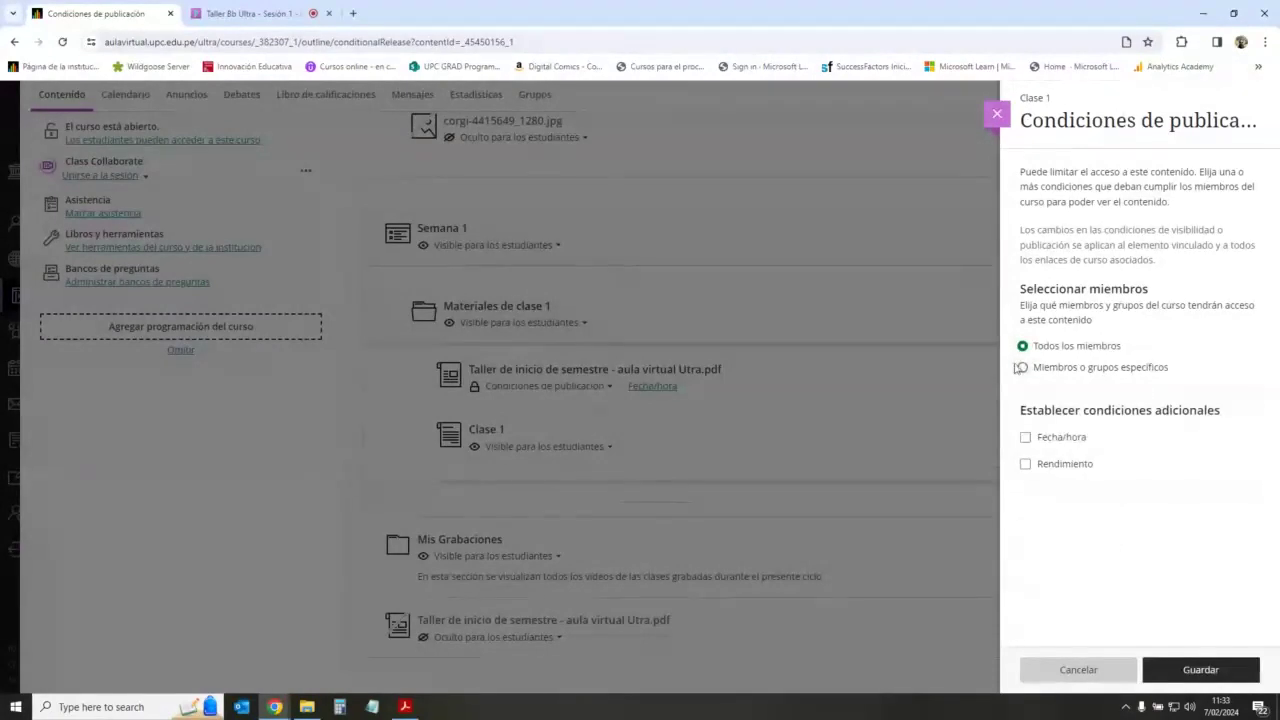
pyautogui.click(1023, 369)
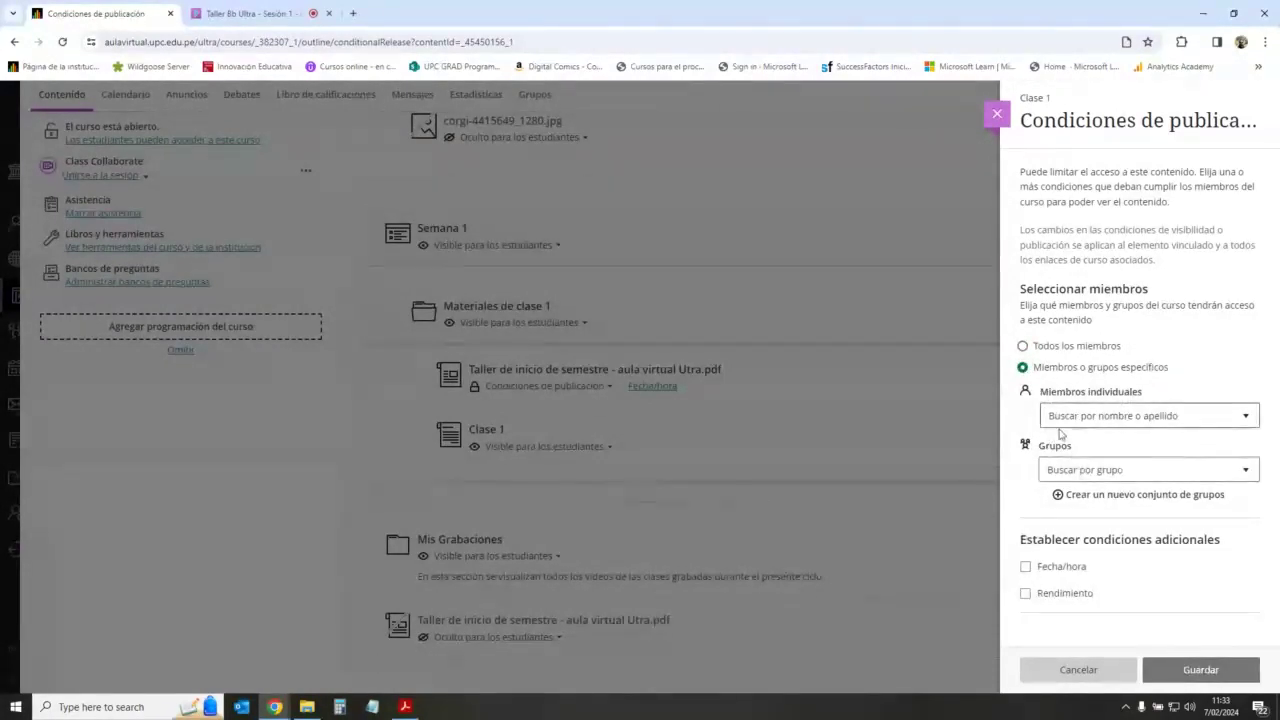
pyautogui.click(1225, 418)
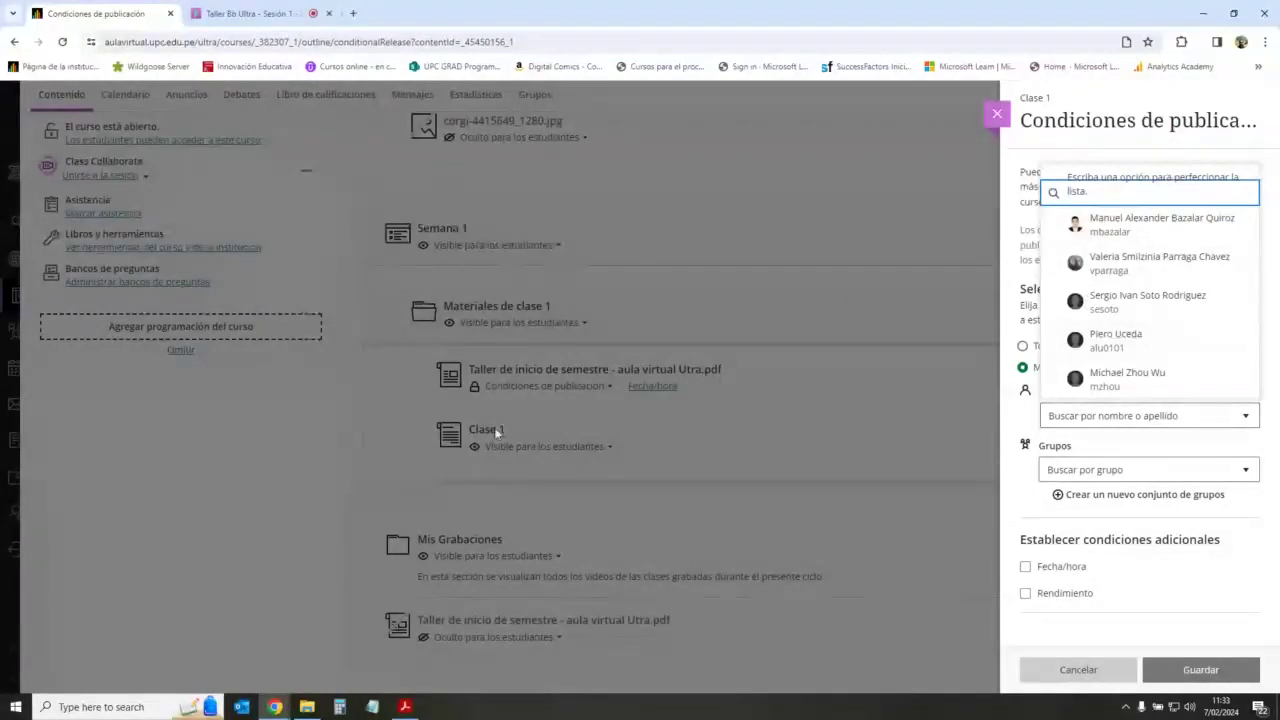
pyautogui.click(1152, 262)
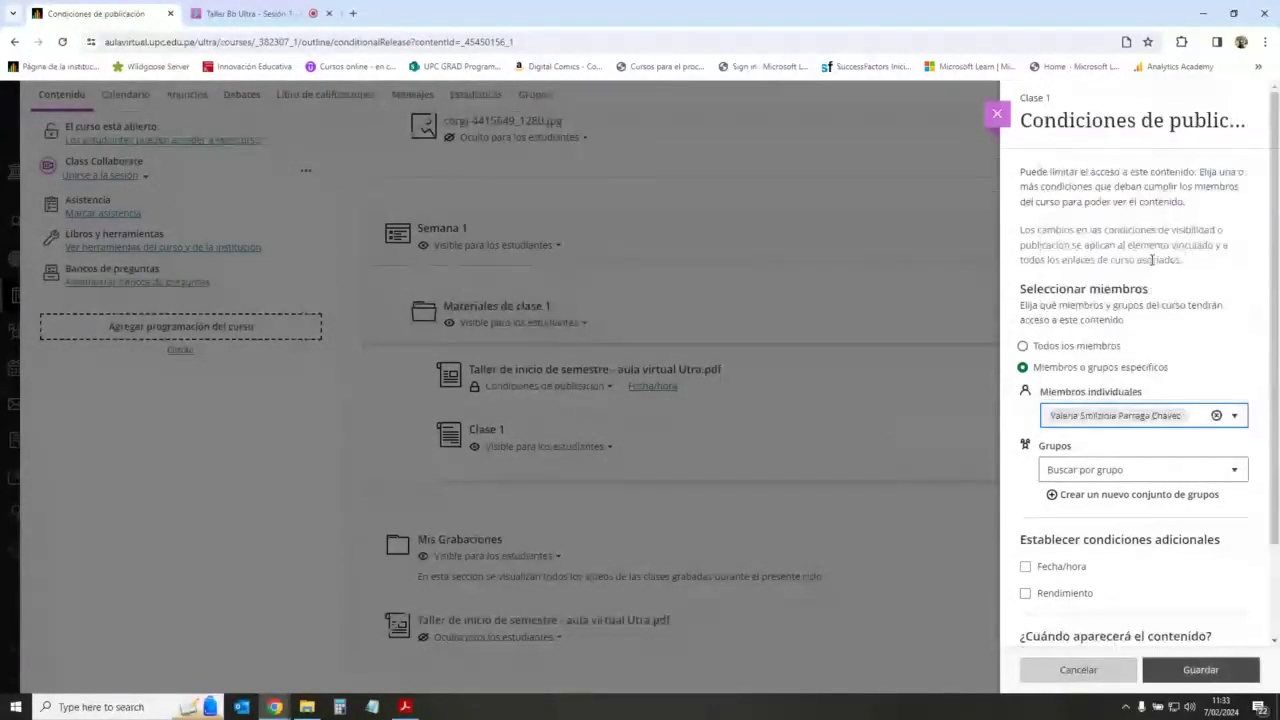
pyautogui.click(1200, 670)
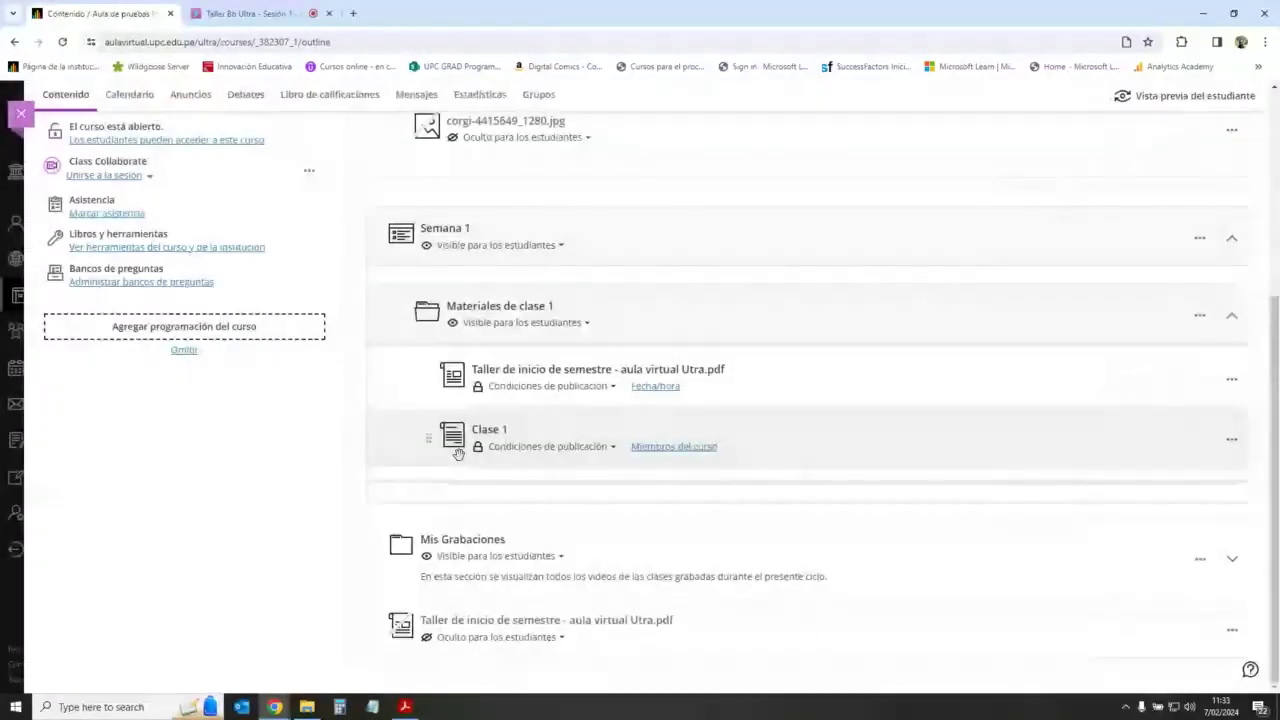
# Step: Reopen the publication conditions of Clase 1 through its Miembros del curso condition
pyautogui.click(540, 448)
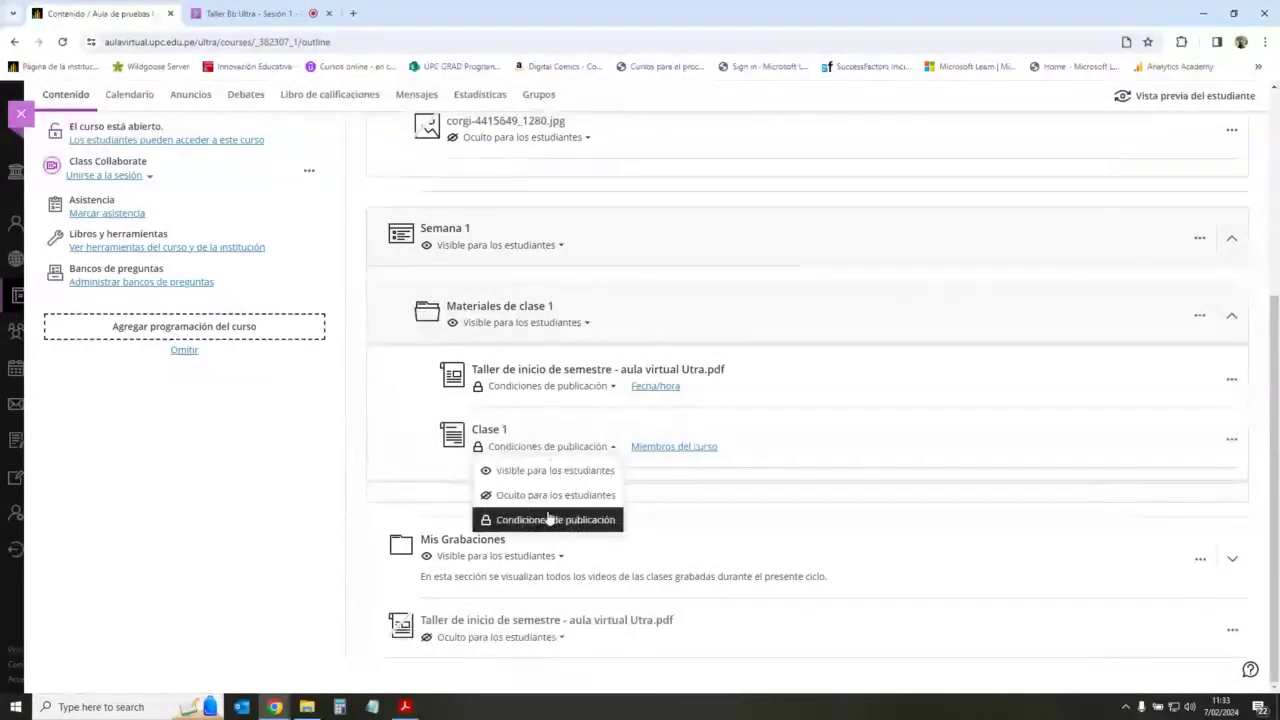
pyautogui.click(794, 451)
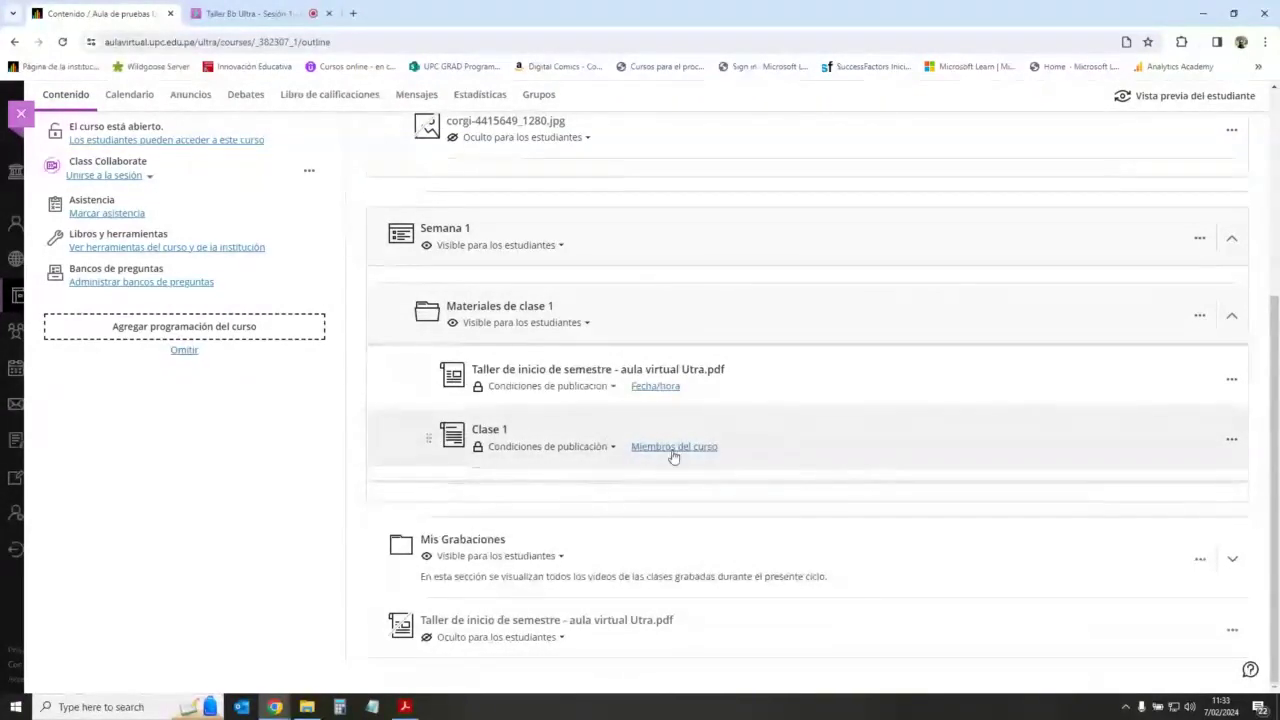
pyautogui.click(577, 449)
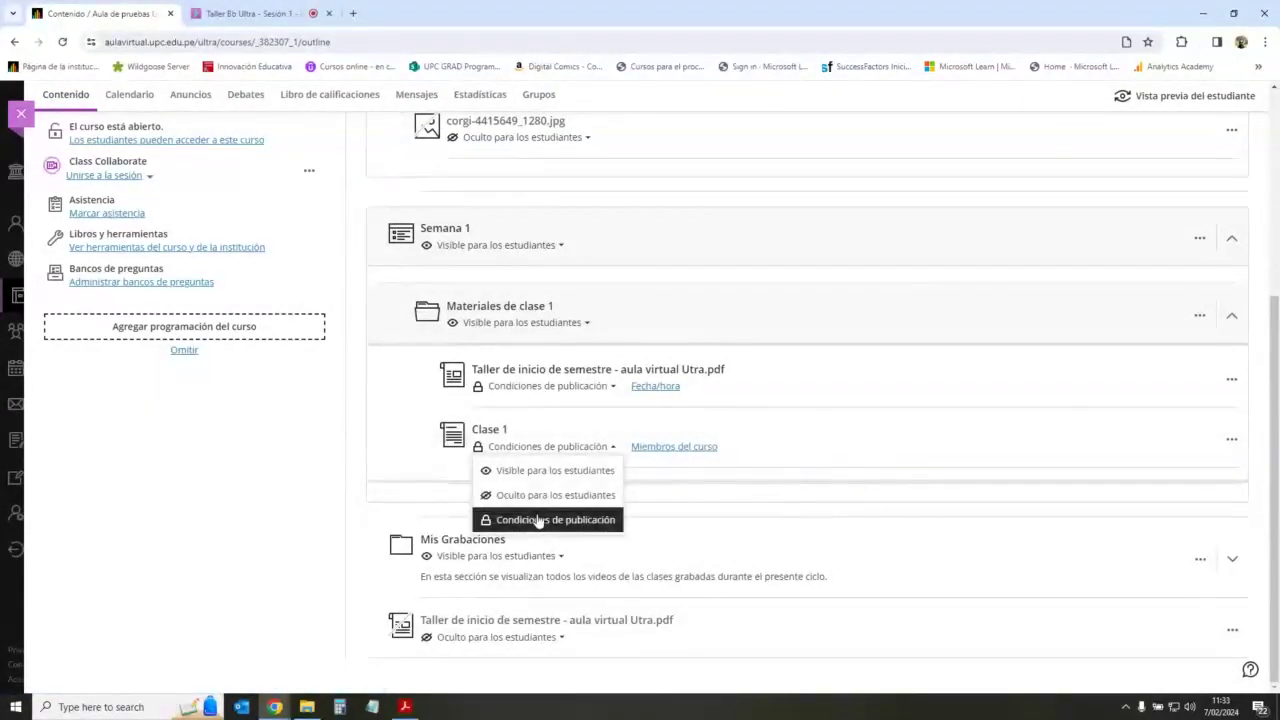
pyautogui.click(536, 518)
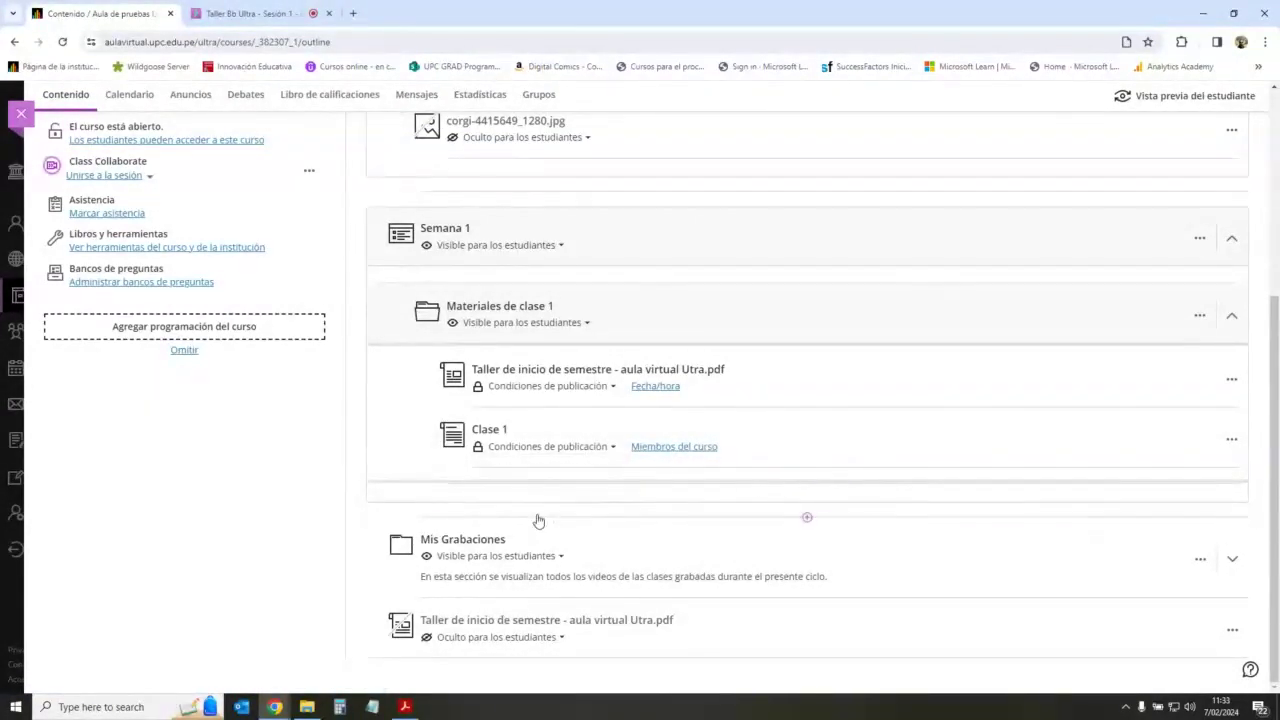
pyautogui.click(714, 451)
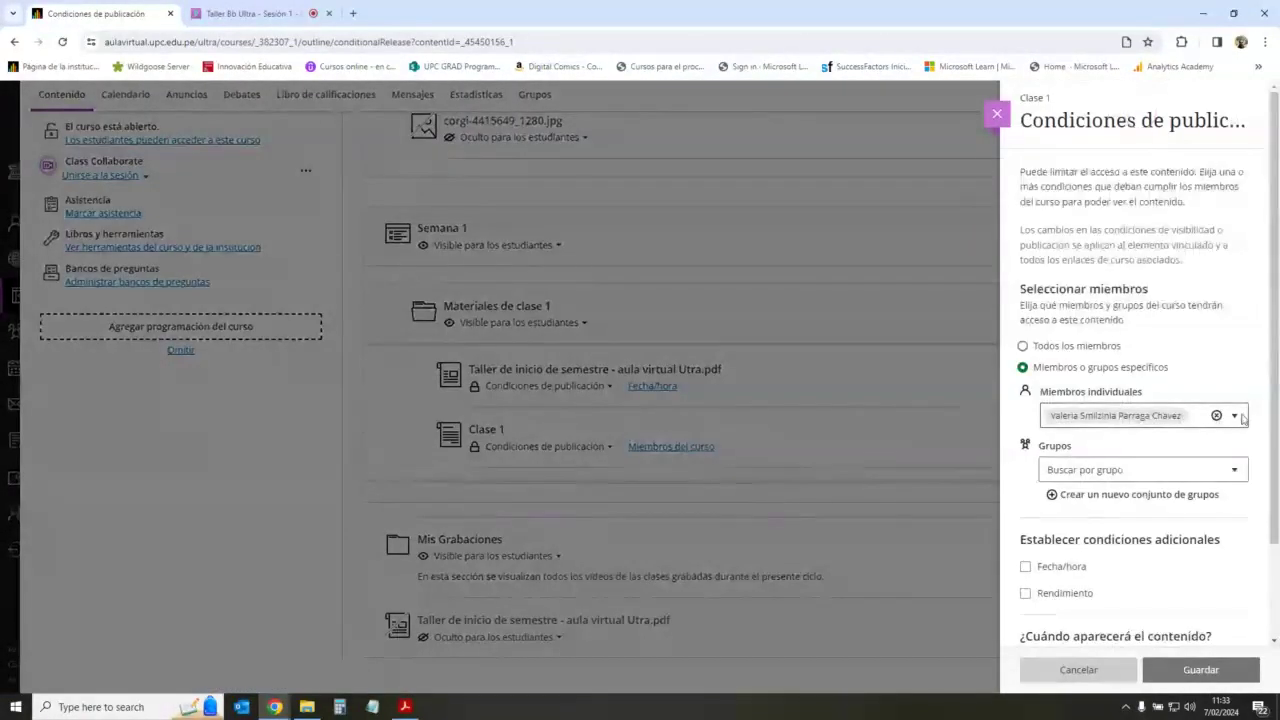
# Step: Try removing the individual member from Clase 1's conditions, check the Grupos selection, and exit without saving
pyautogui.click(1216, 416)
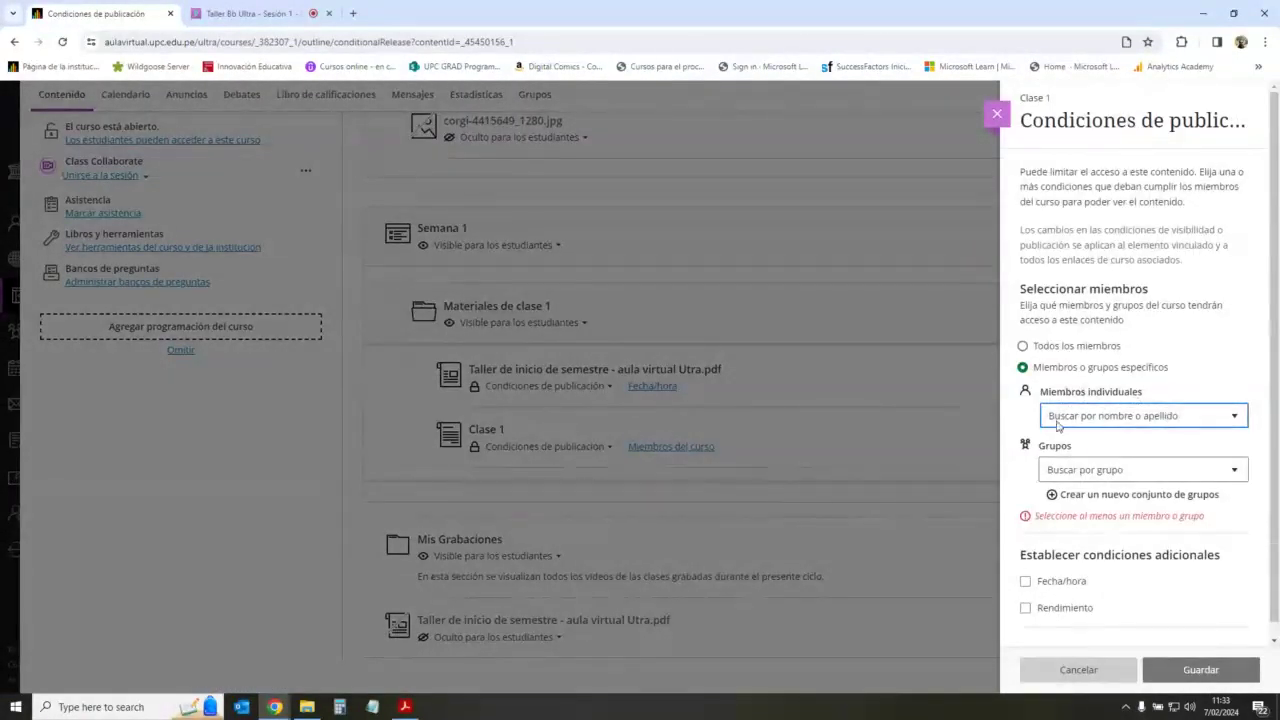
pyautogui.click(1207, 469)
pyautogui.click(1230, 378)
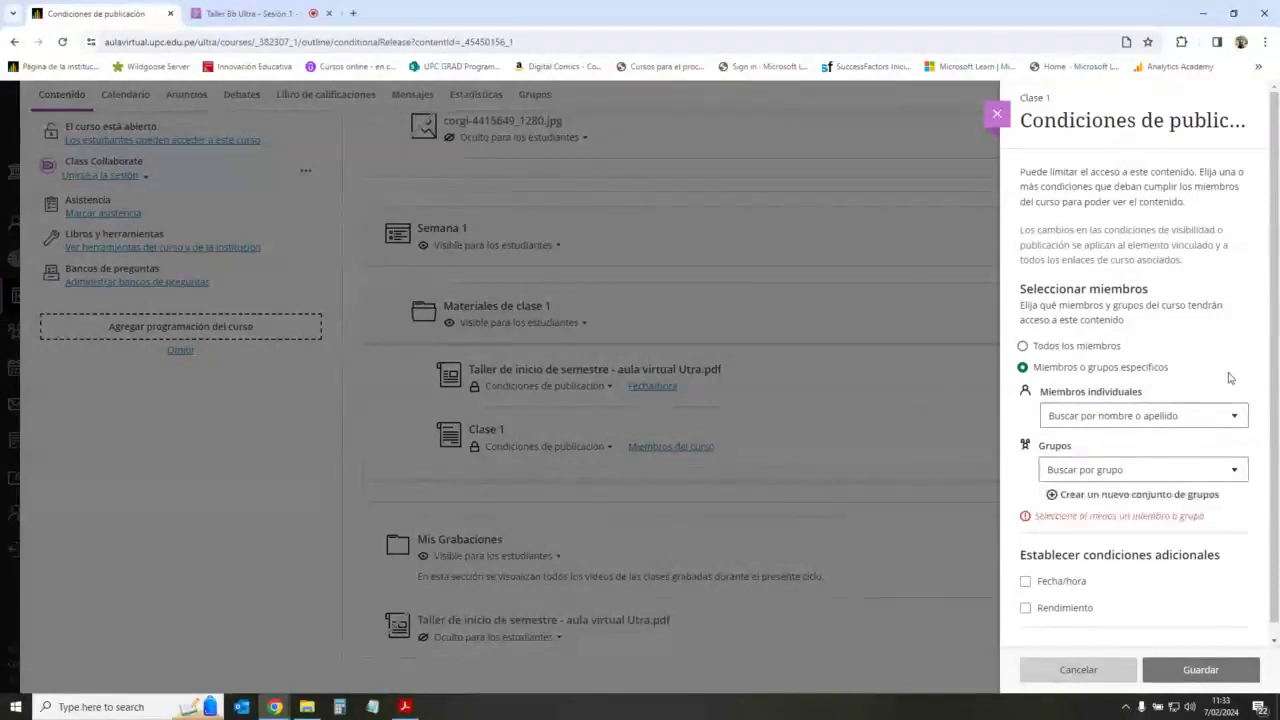
pyautogui.click(1187, 476)
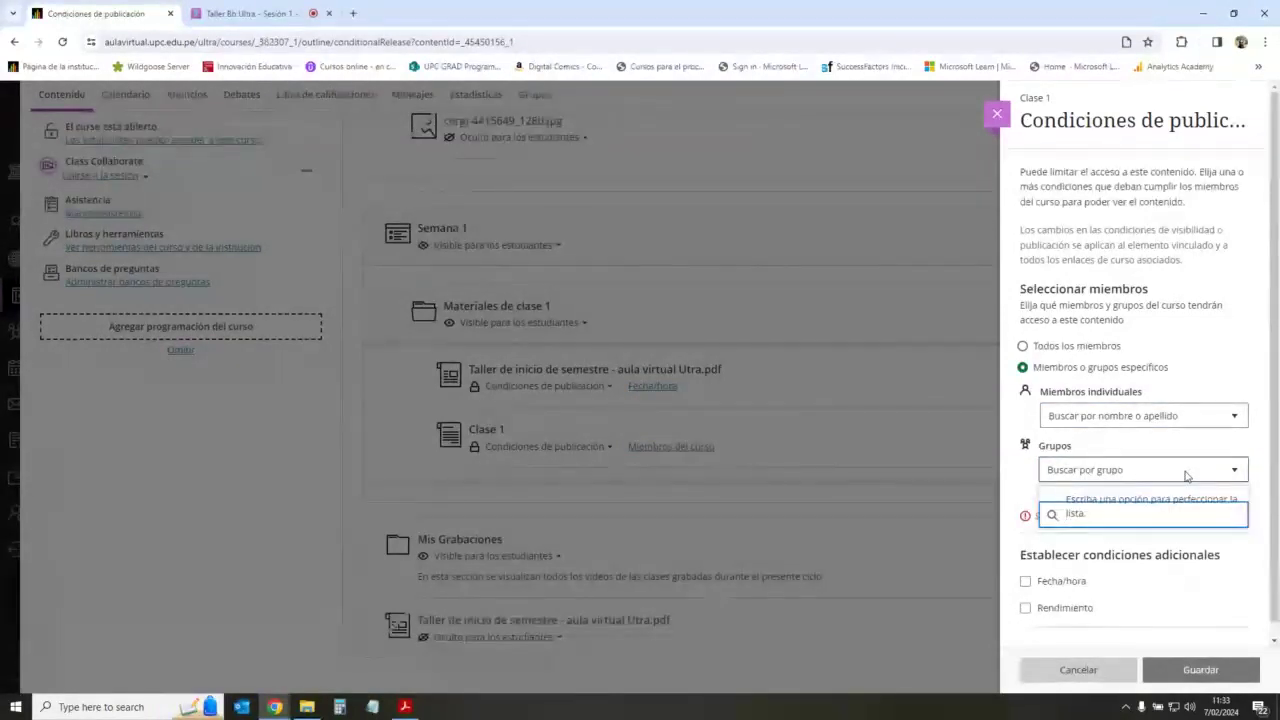
pyautogui.click(1187, 476)
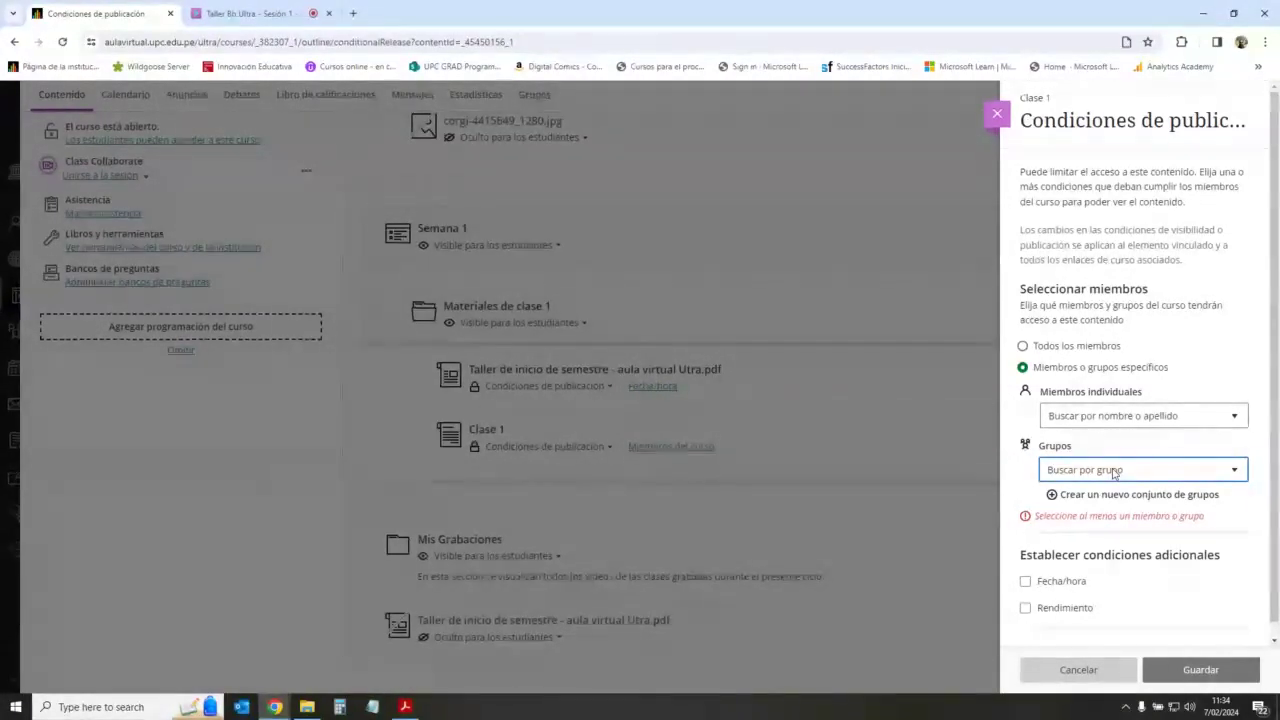
pyautogui.click(886, 546)
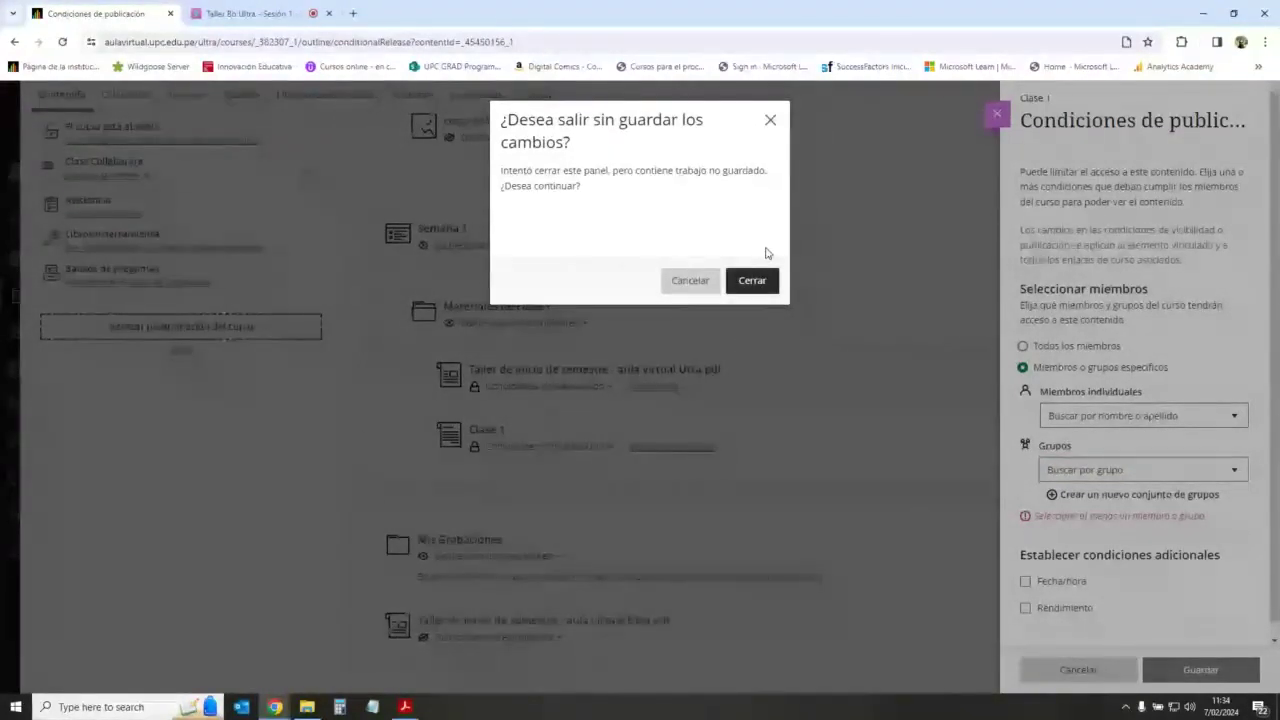
pyautogui.click(752, 280)
# Step: Check the participants' chat in the Collaborate session and return to the course content
pyautogui.scroll(2, 495, 415)
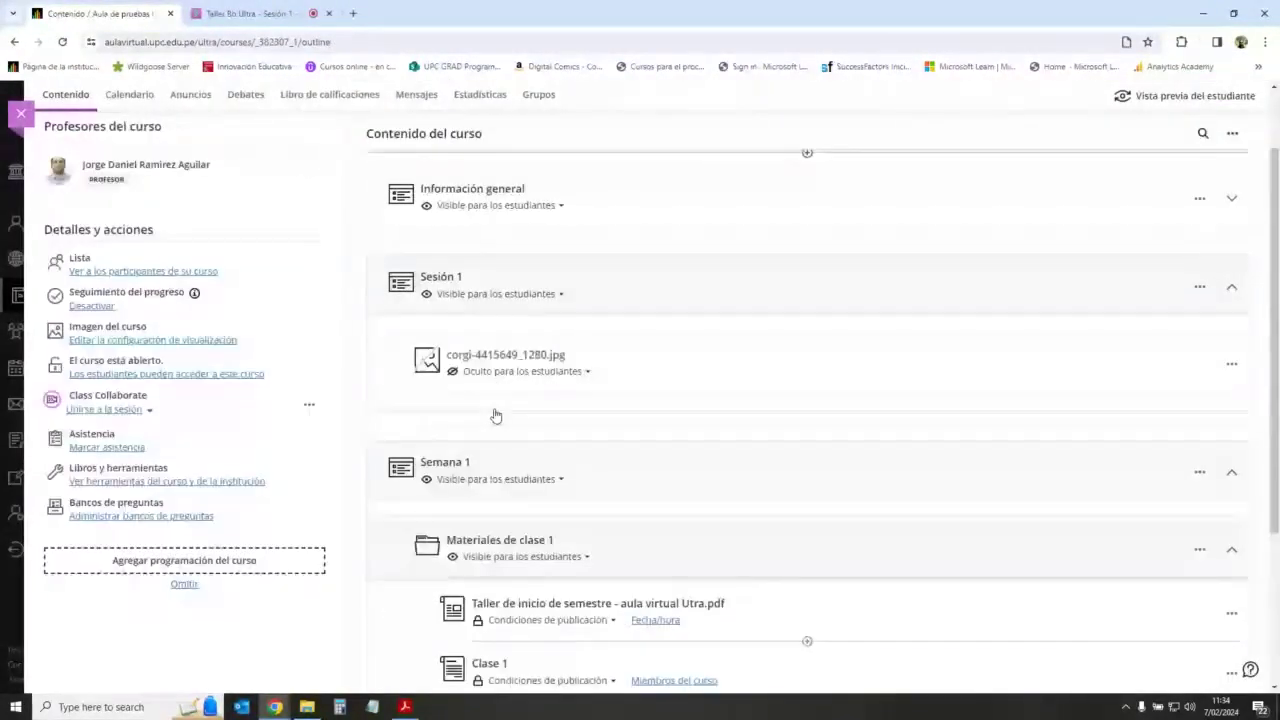
pyautogui.scroll(1, 495, 415)
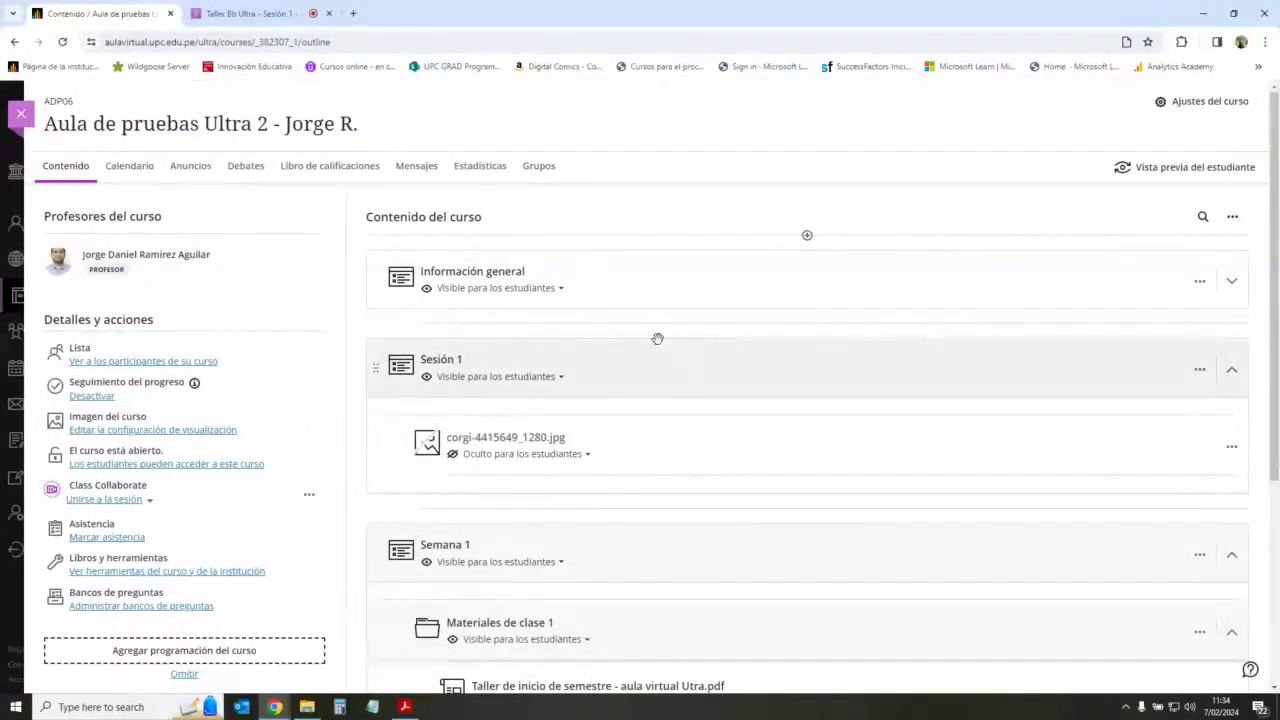
pyautogui.hotkey('ctrl', 'Tab')
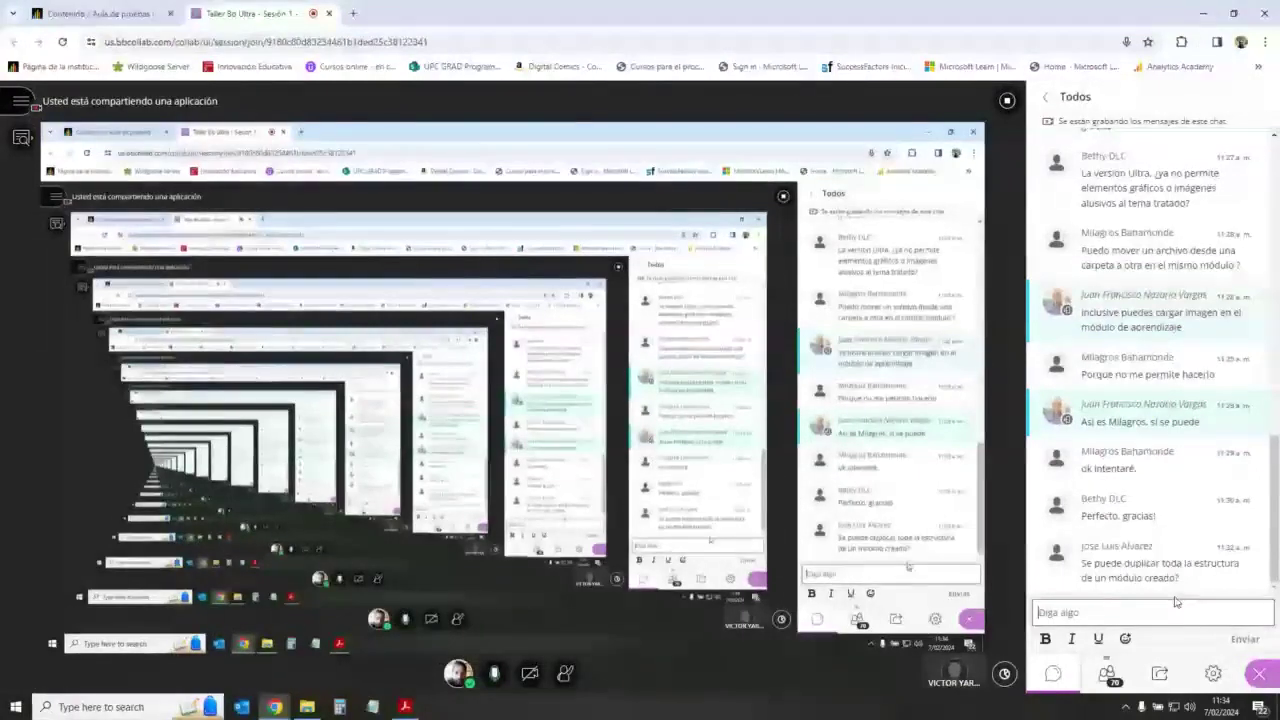
pyautogui.click(45, 8)
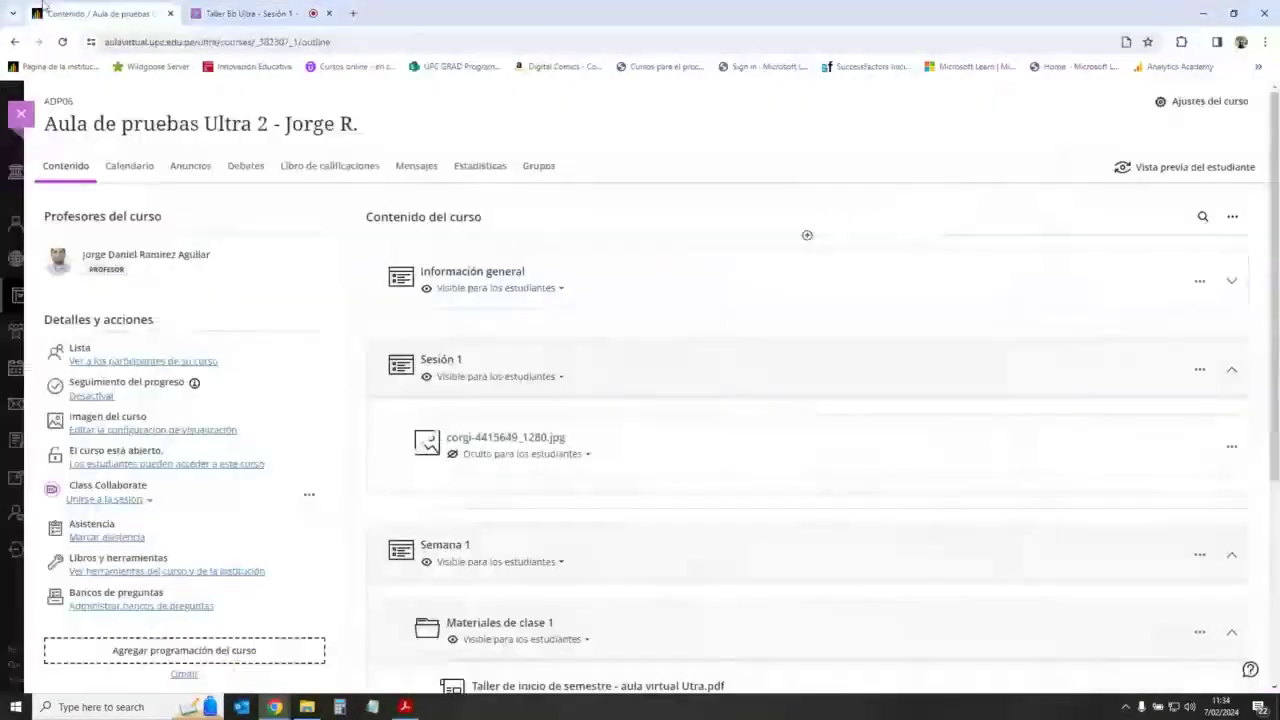
# Step: Examine the actions offered for the Información general and Sesión 1 modules and for the image corgi-4415649_1280.jpg
pyautogui.click(1201, 284)
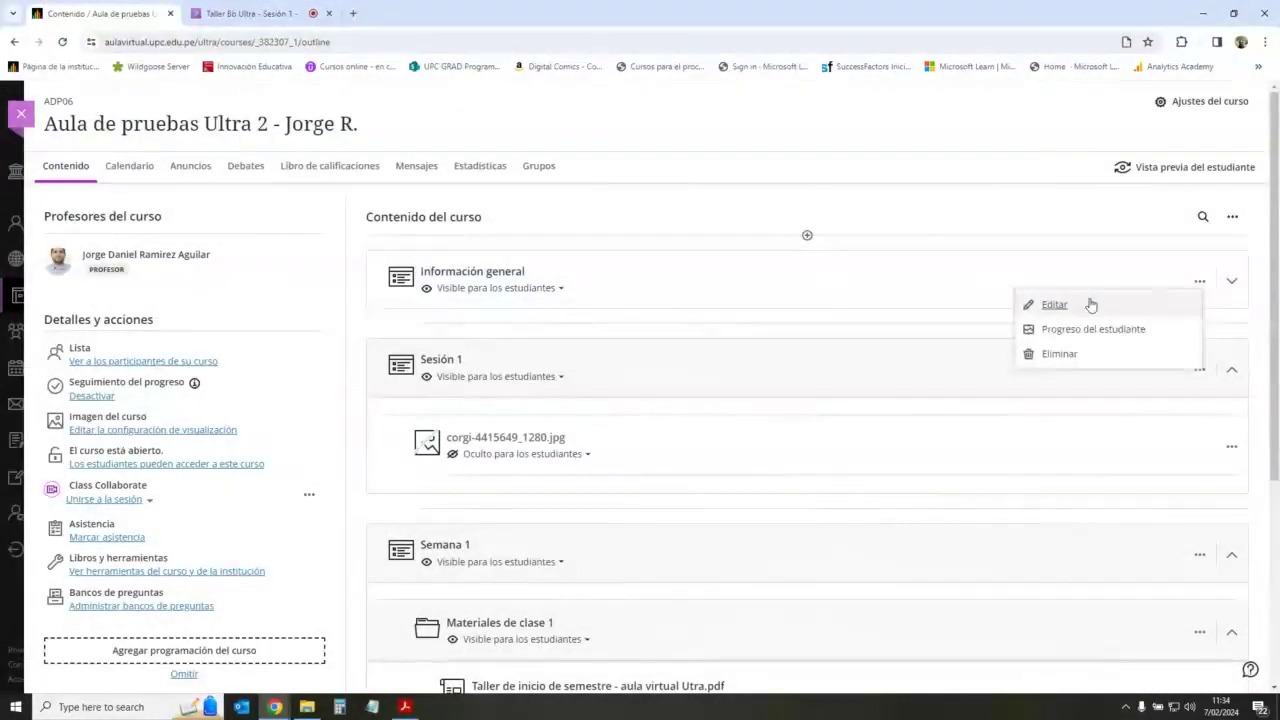
pyautogui.click(1137, 257)
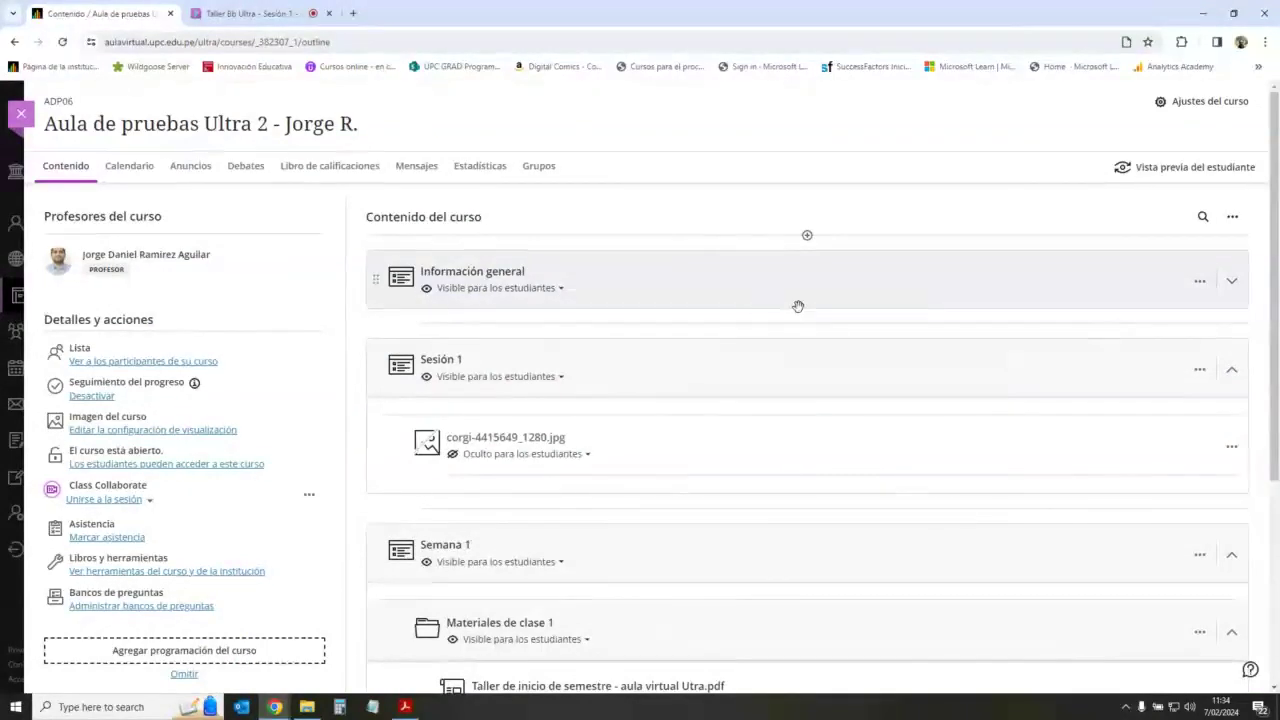
pyautogui.click(1198, 284)
pyautogui.click(1038, 232)
pyautogui.click(1199, 370)
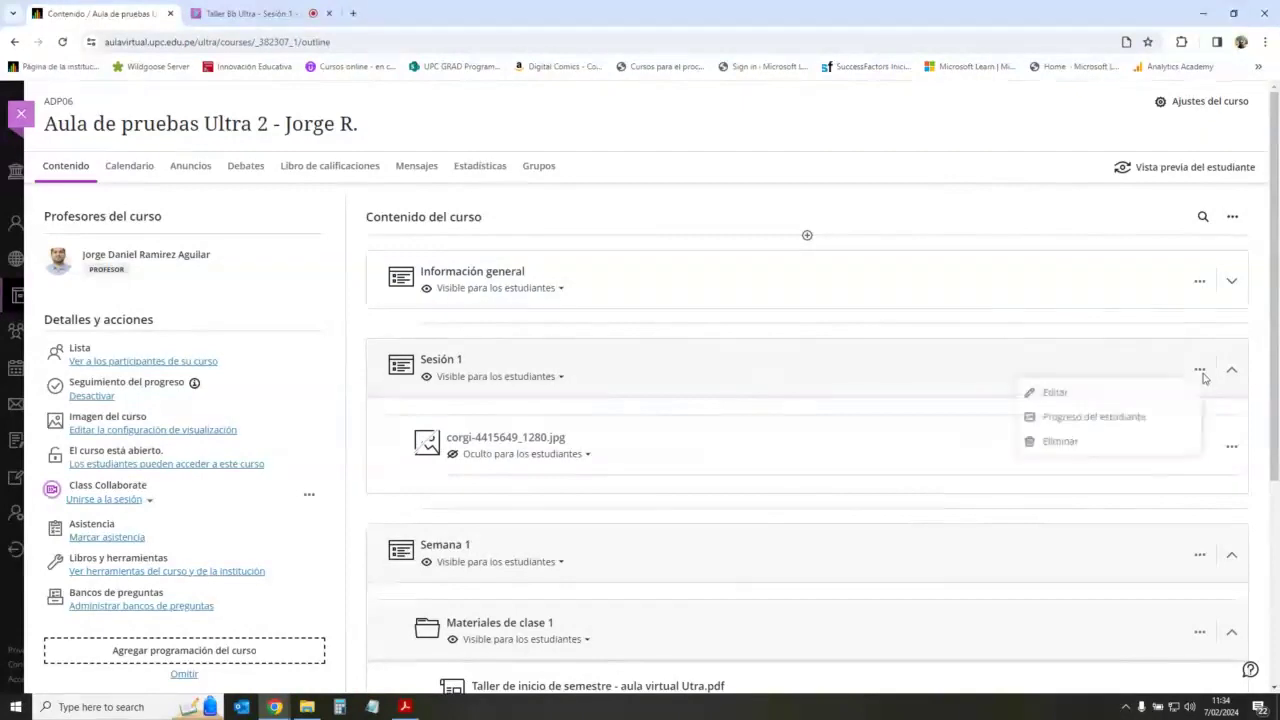
pyautogui.click(976, 230)
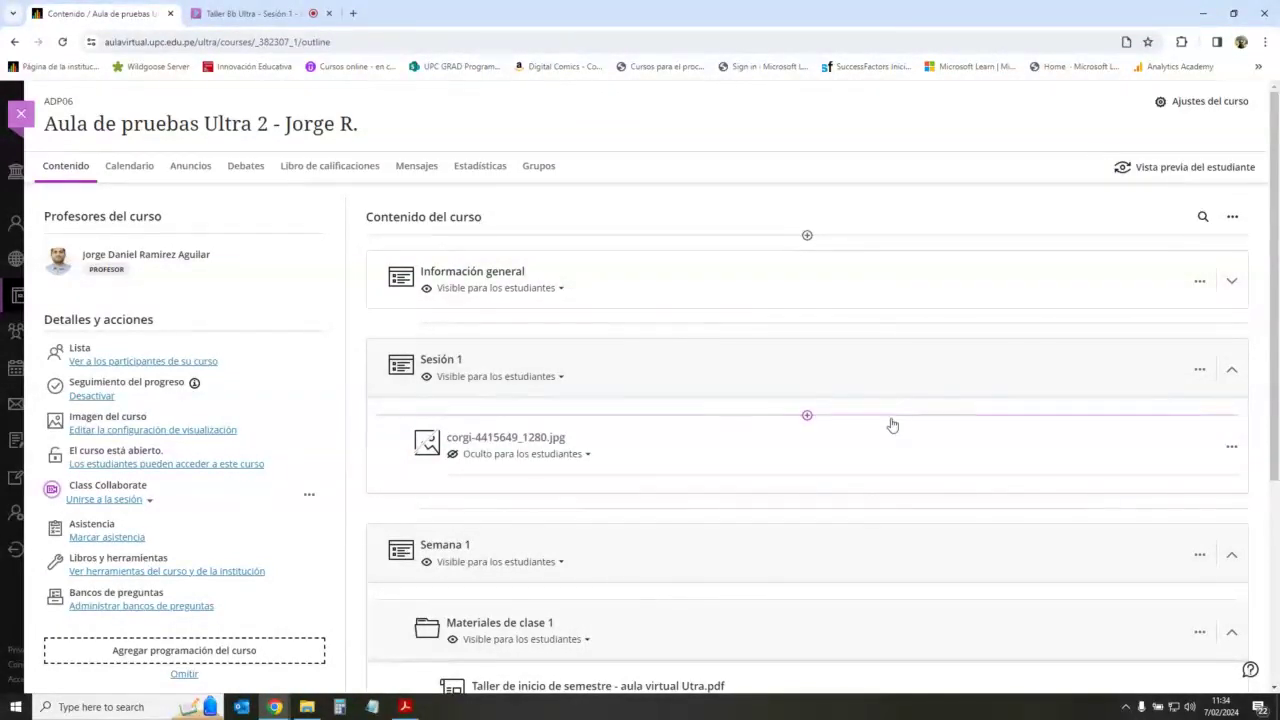
pyautogui.click(1231, 447)
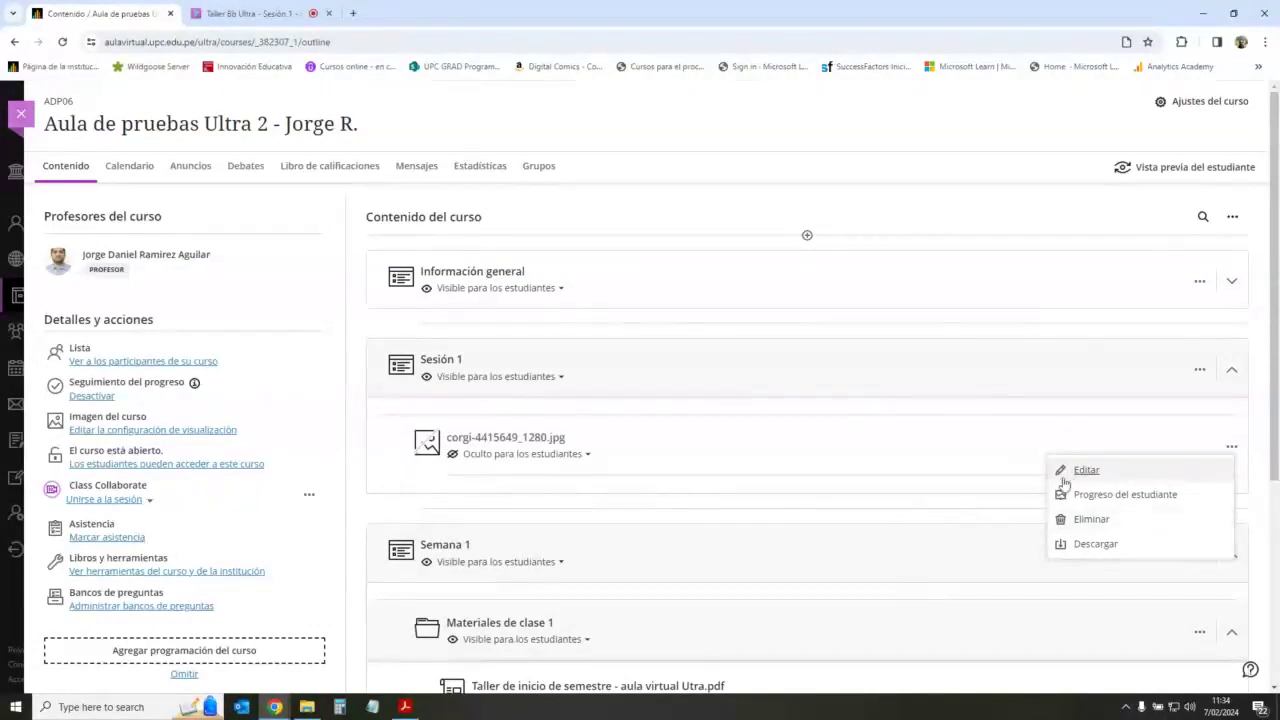
pyautogui.click(760, 455)
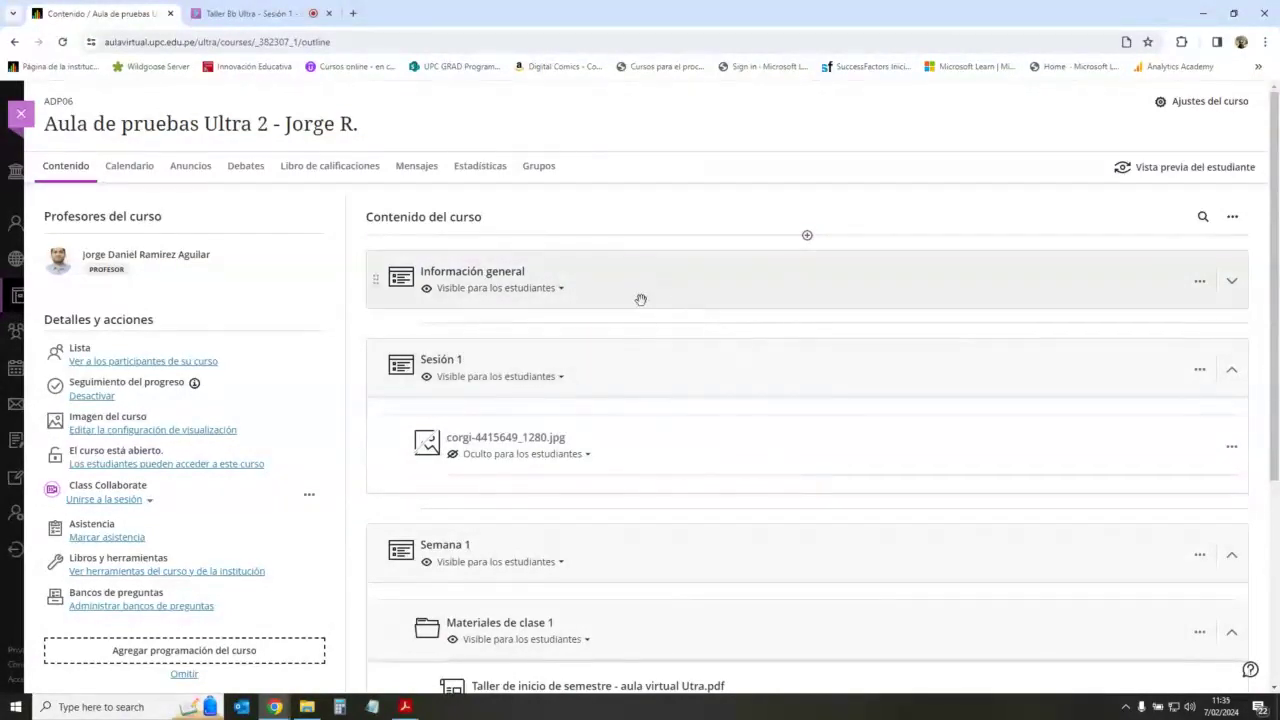
# Step: Collapse the Sesión 1 module, the Materiales de clase 1 folder and the Semana 1 module
pyautogui.click(1237, 372)
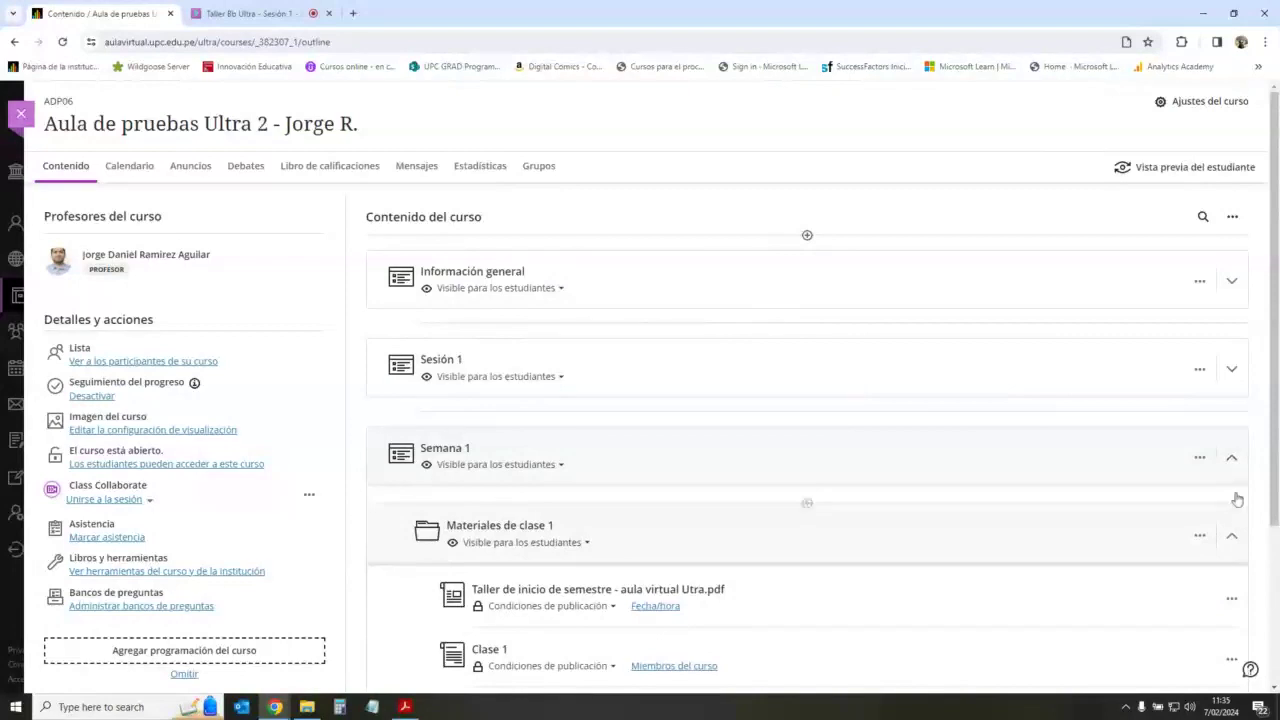
pyautogui.click(1232, 531)
pyautogui.click(934, 445)
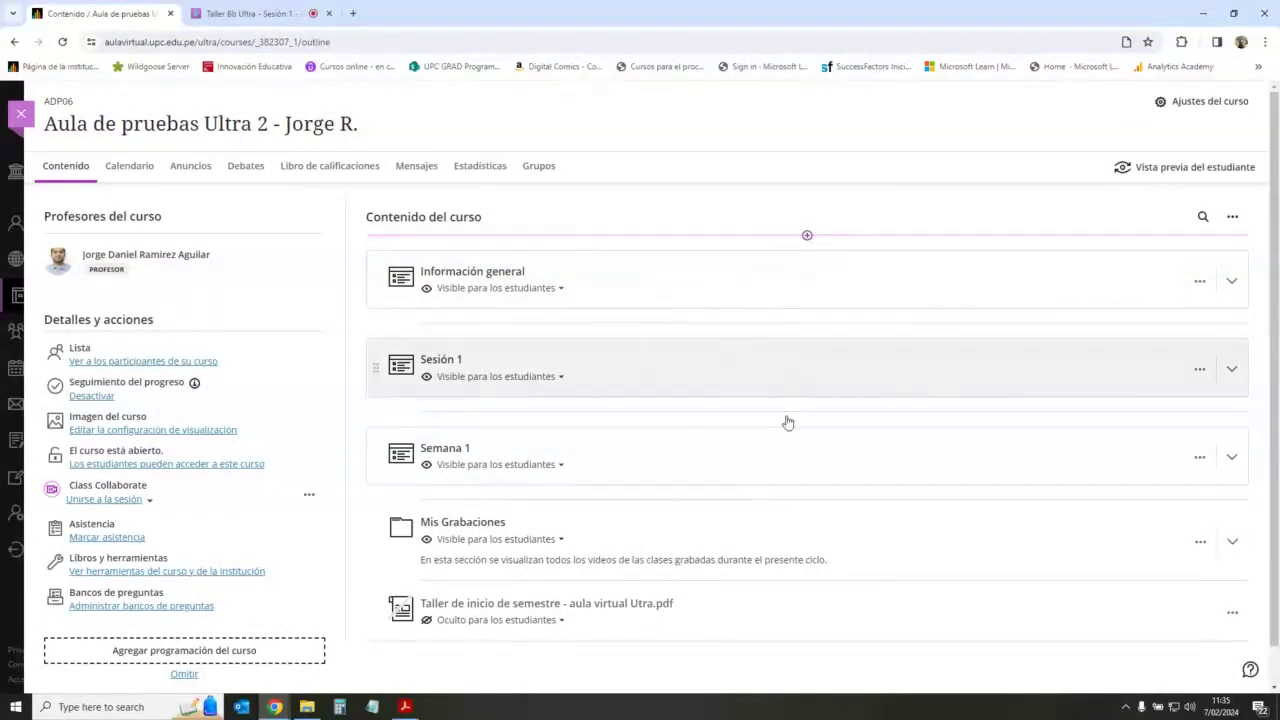
# Step: Start generating learning modules automatically at the end of the course content
pyautogui.scroll(-1, 800, 460)
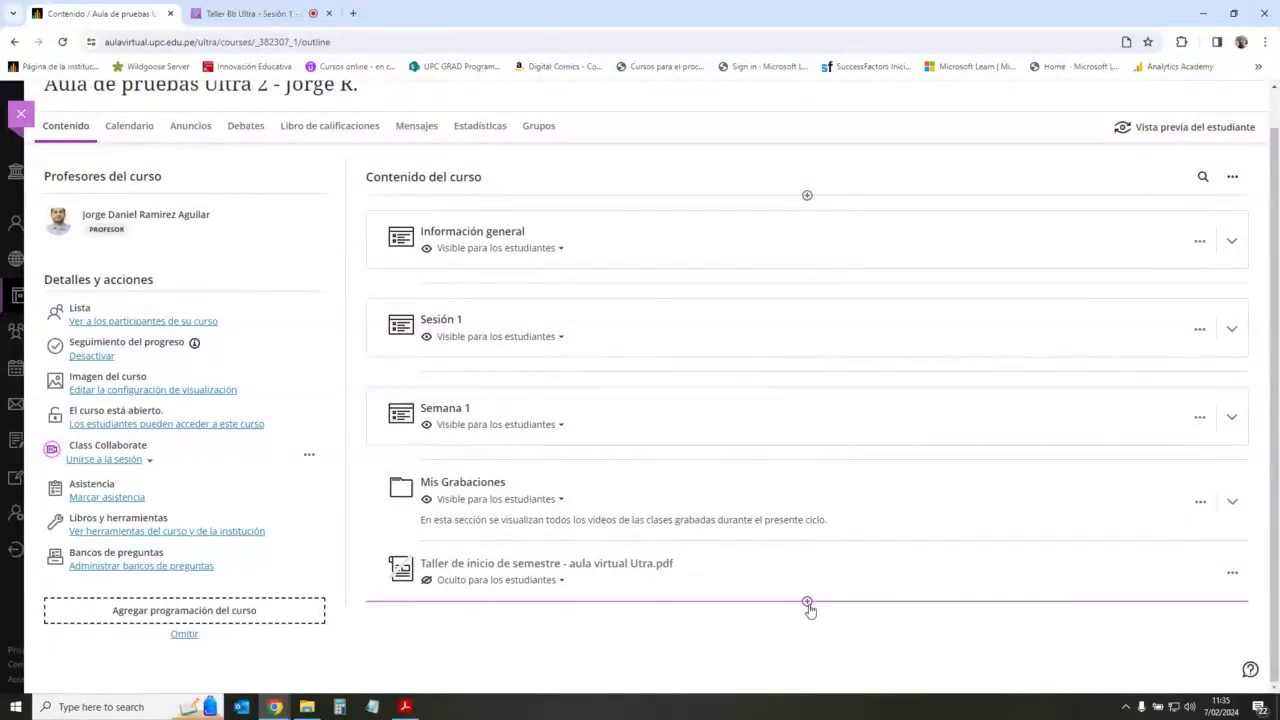
pyautogui.click(807, 603)
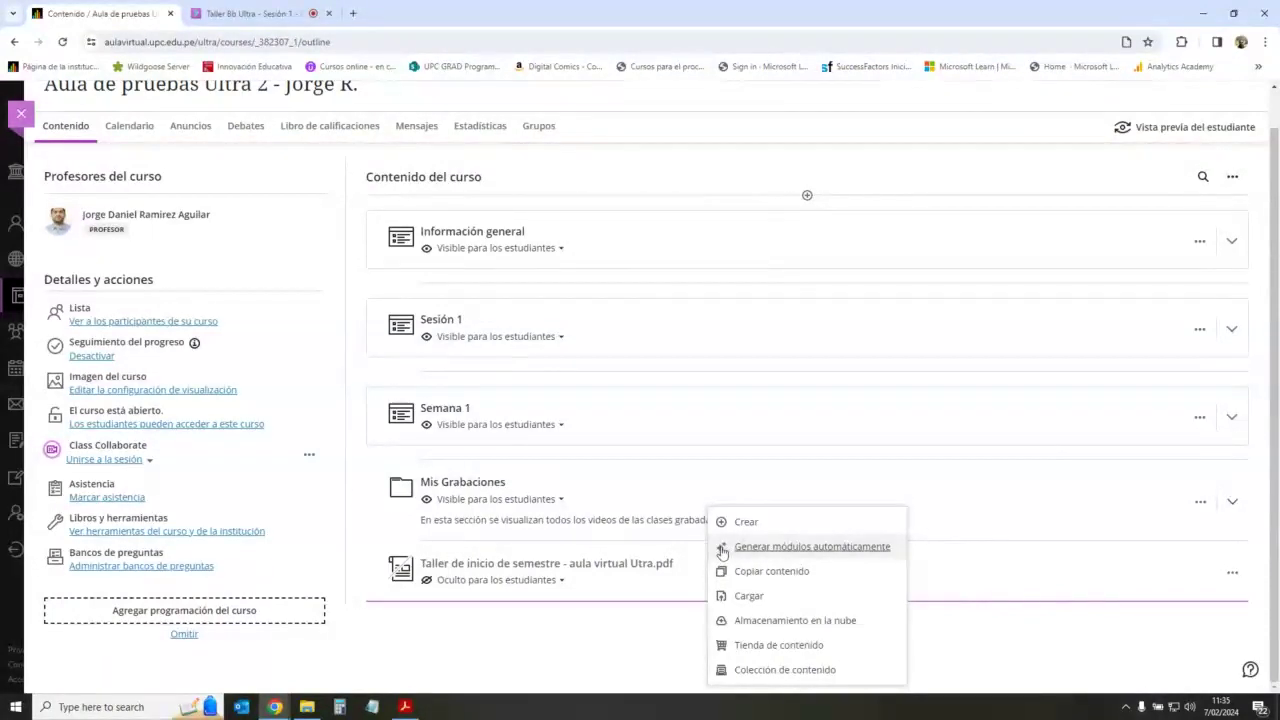
pyautogui.click(812, 548)
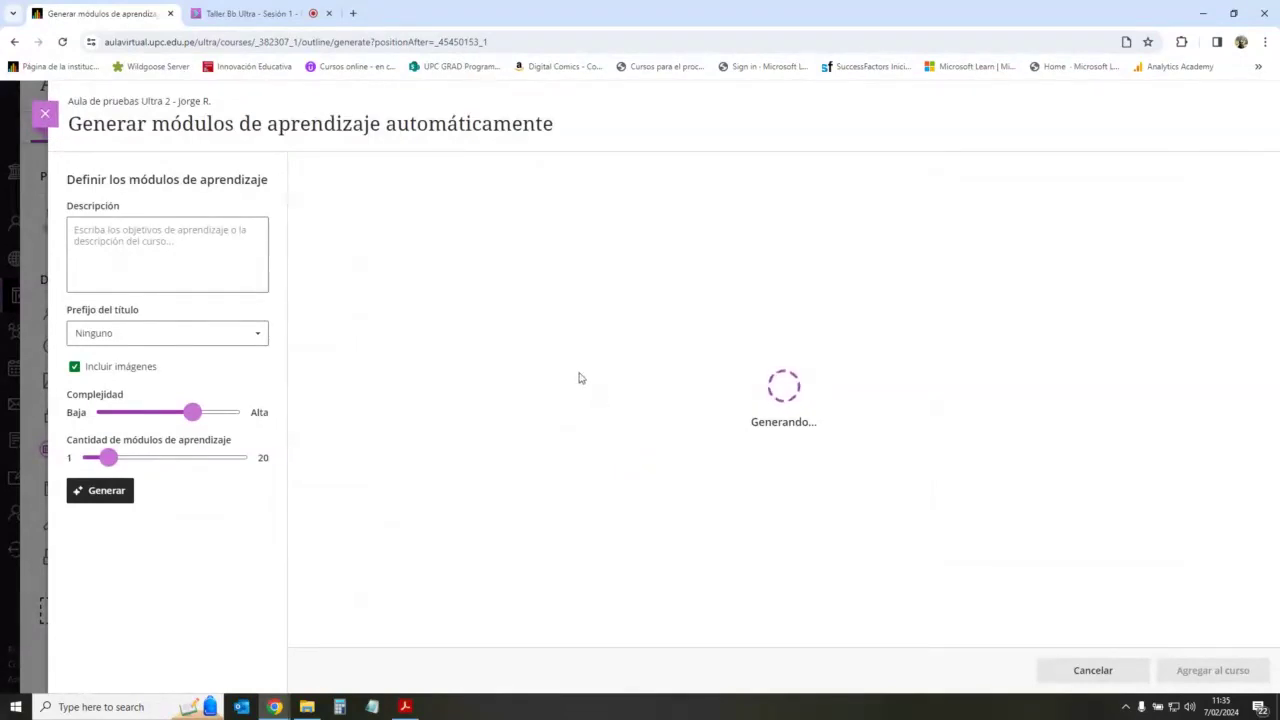
# Step: Describe the modules to generate as "Módulos de aprendizaje para el curso de Introducción a la programación"
pyautogui.click(152, 242)
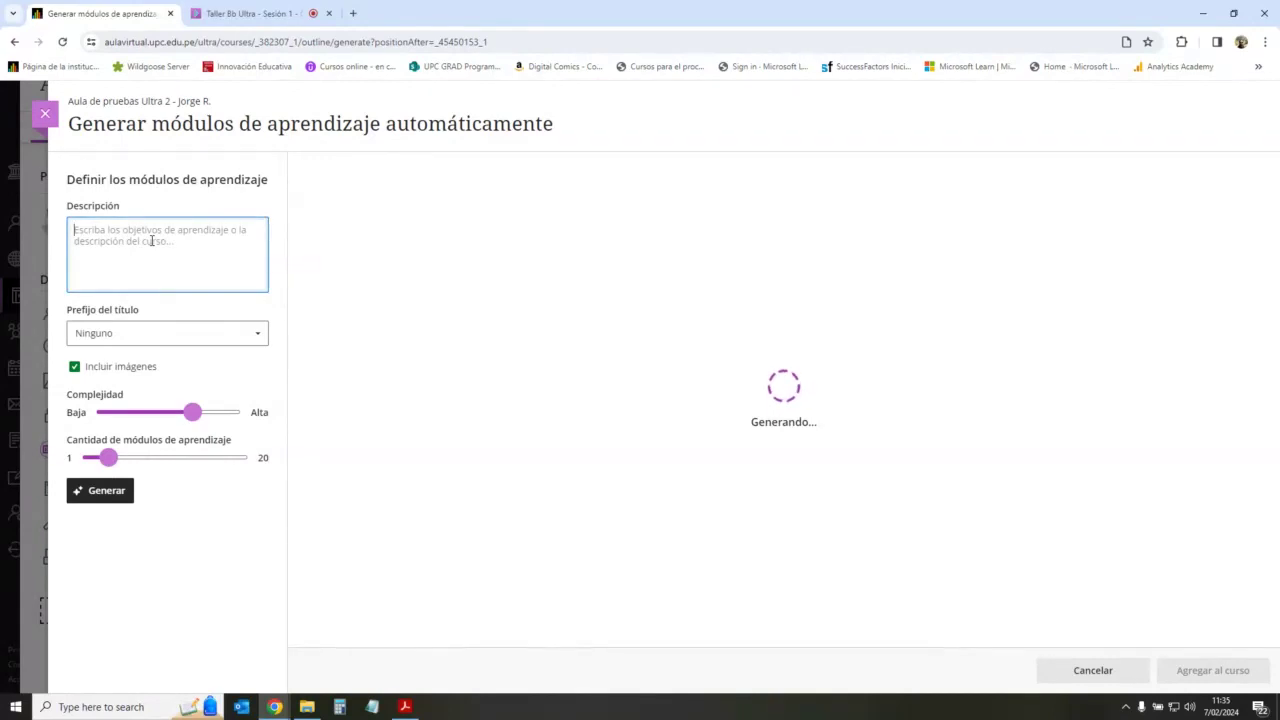
pyautogui.write('M')
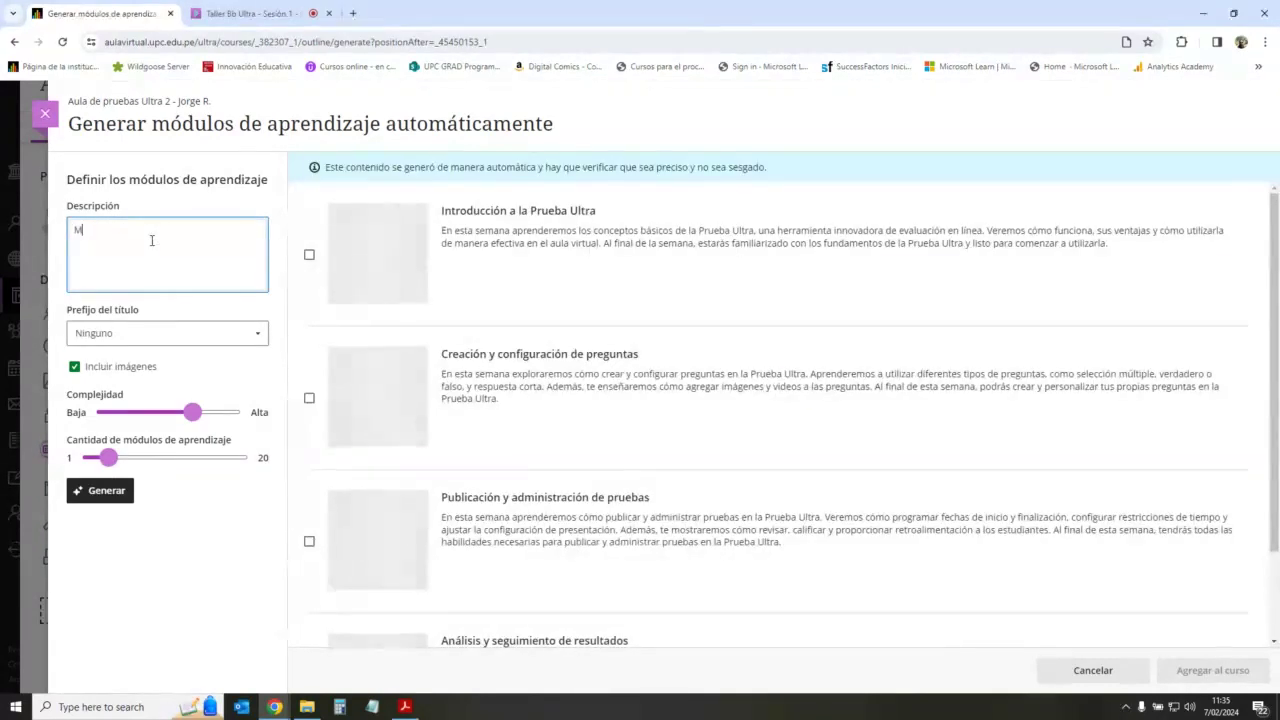
pyautogui.write('ódulos de apre')
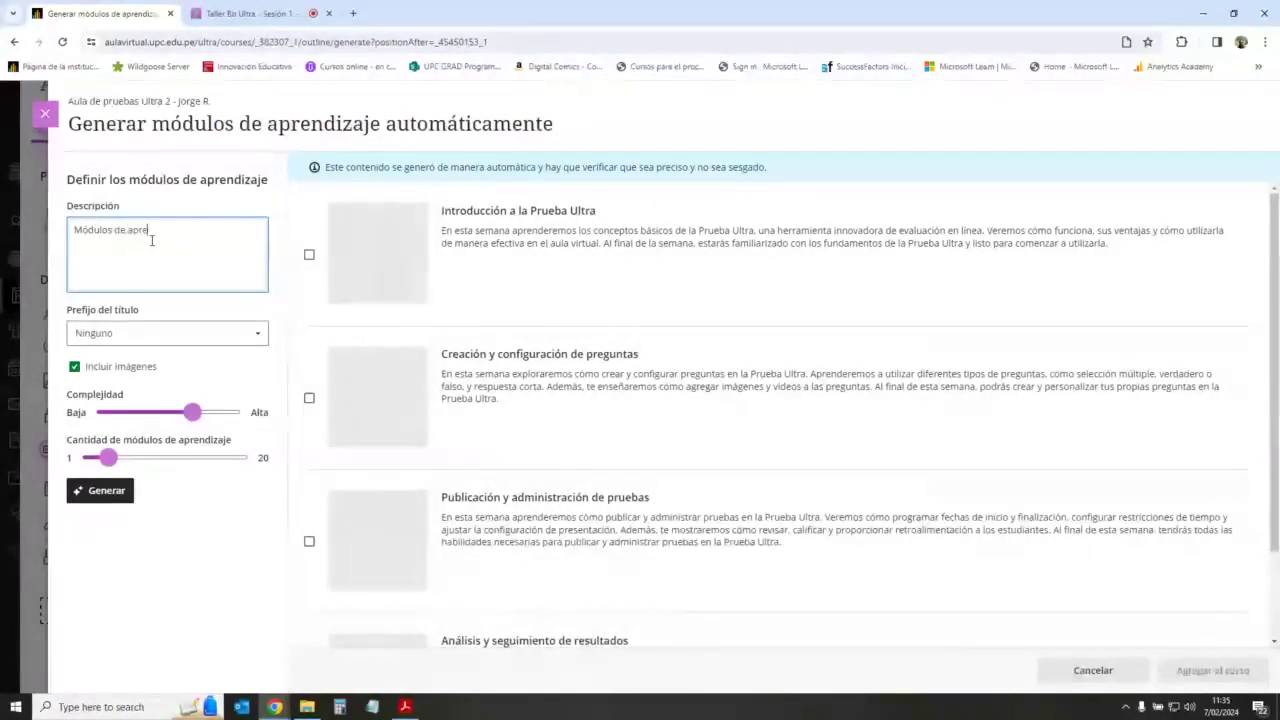
pyautogui.write('ndizaje ')
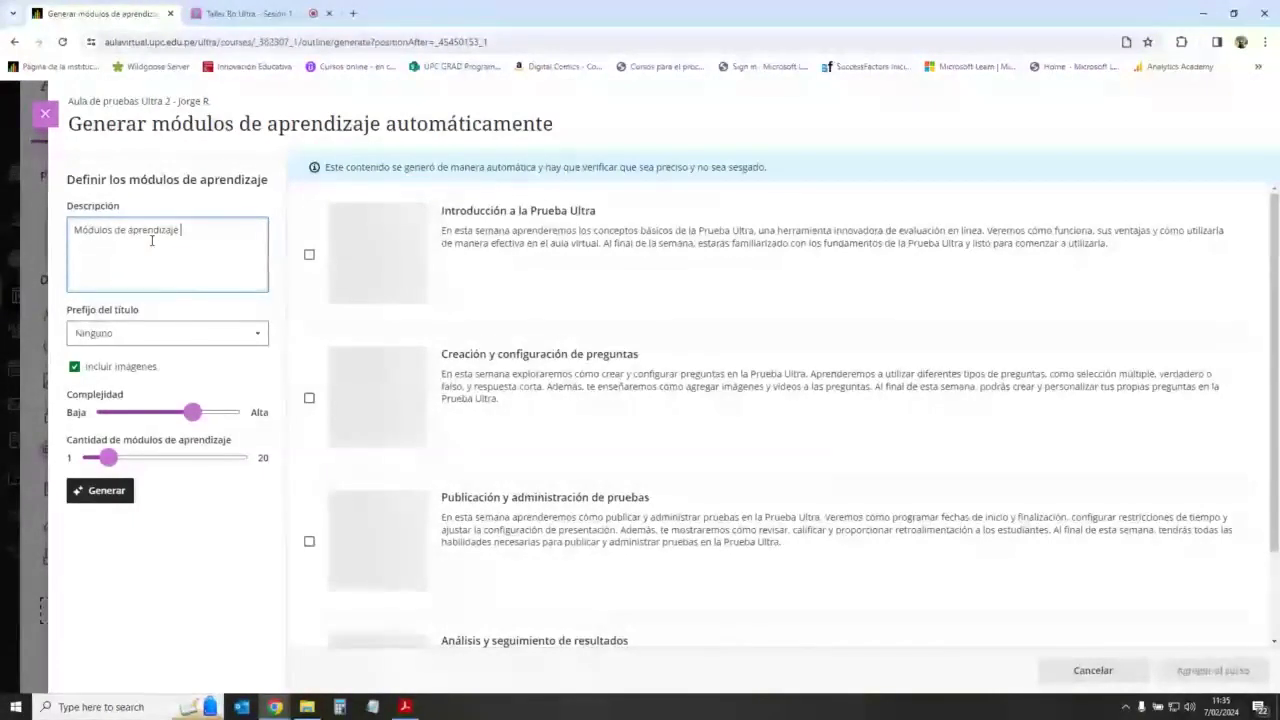
pyautogui.write('para u')
pyautogui.write('l curso')
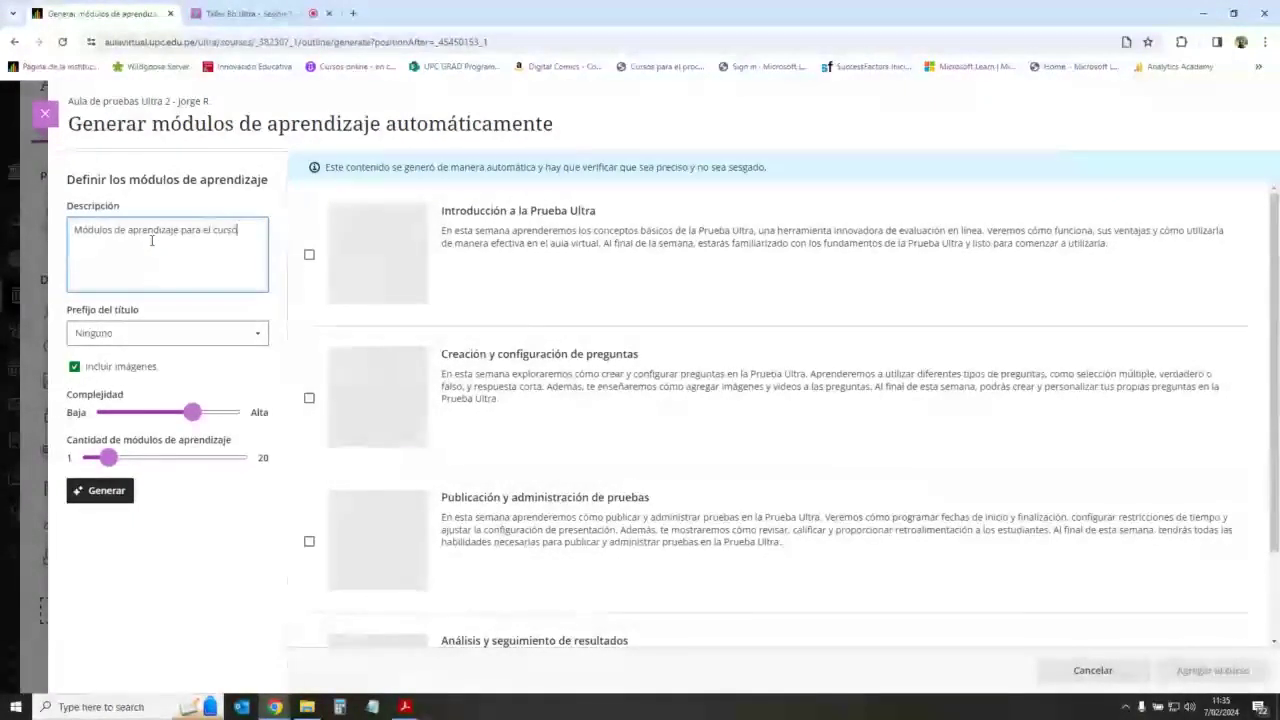
pyautogui.write(' de In')
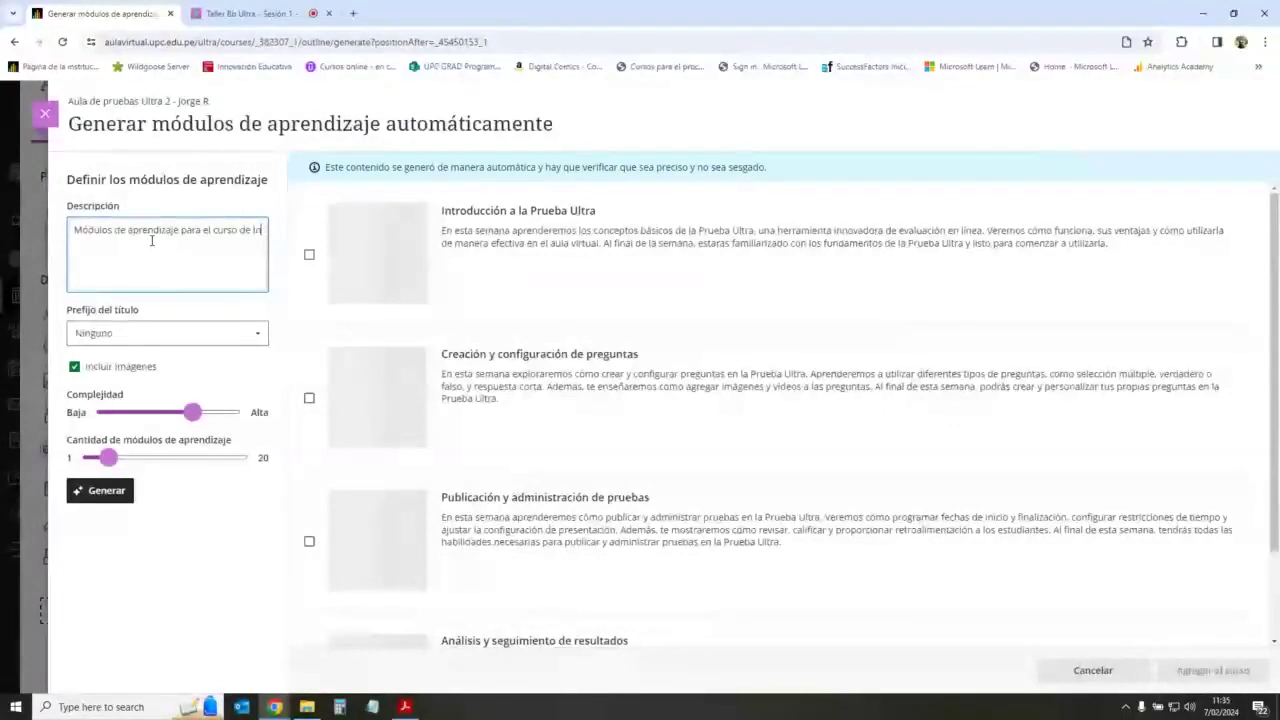
pyautogui.write('troducción a la programac')
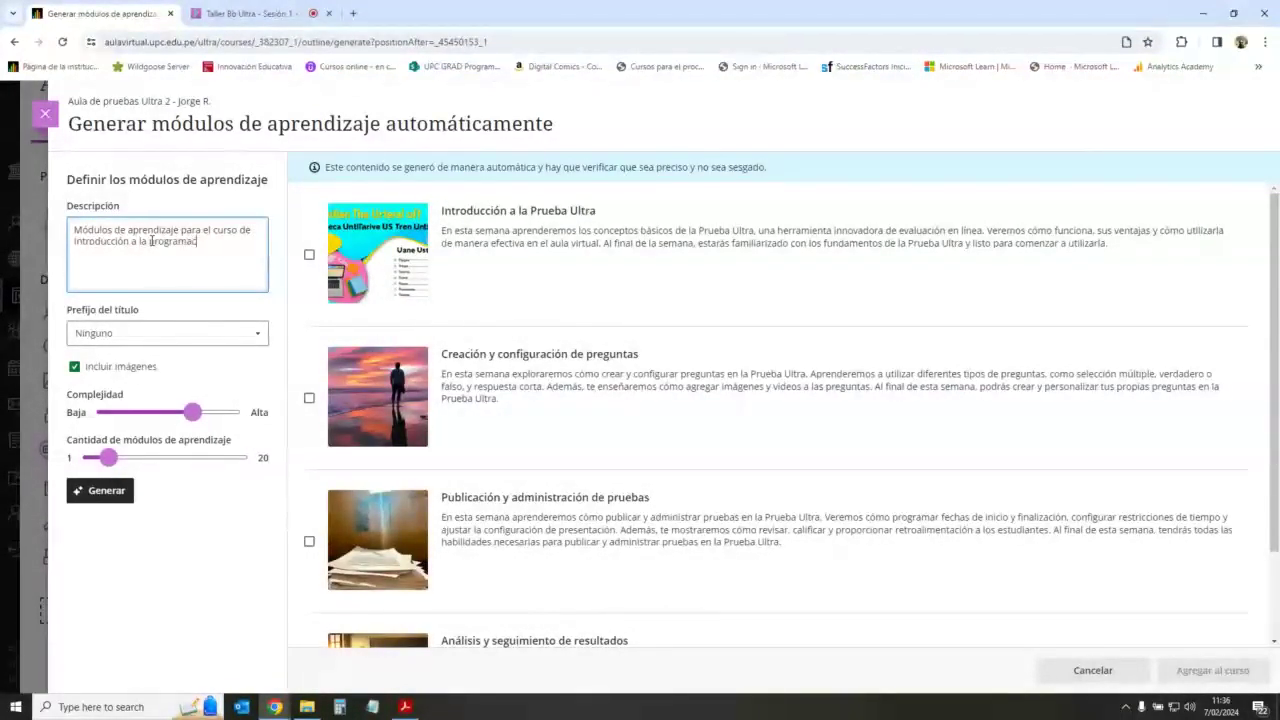
pyautogui.write('ión')
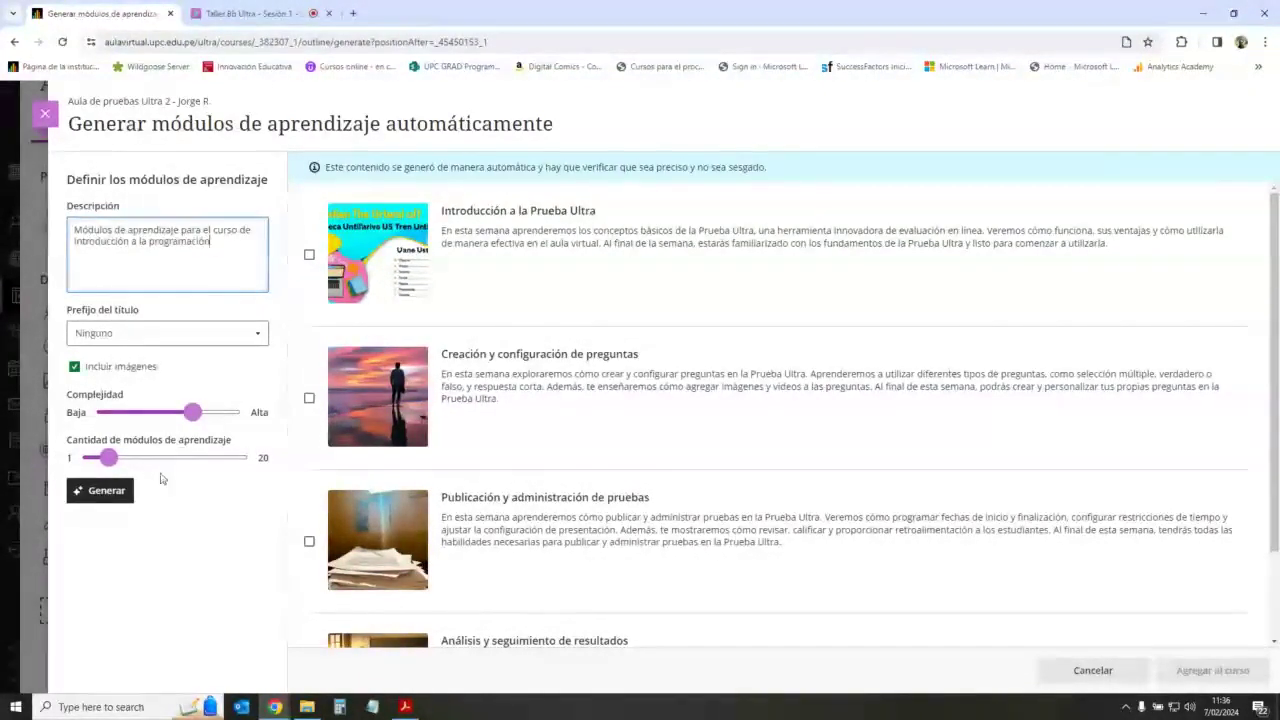
# Step: Set the number of learning modules to generate to 3
pyautogui.moveTo(109, 462)
pyautogui.moveTo(109, 462); pyautogui.dragTo(99, 460)
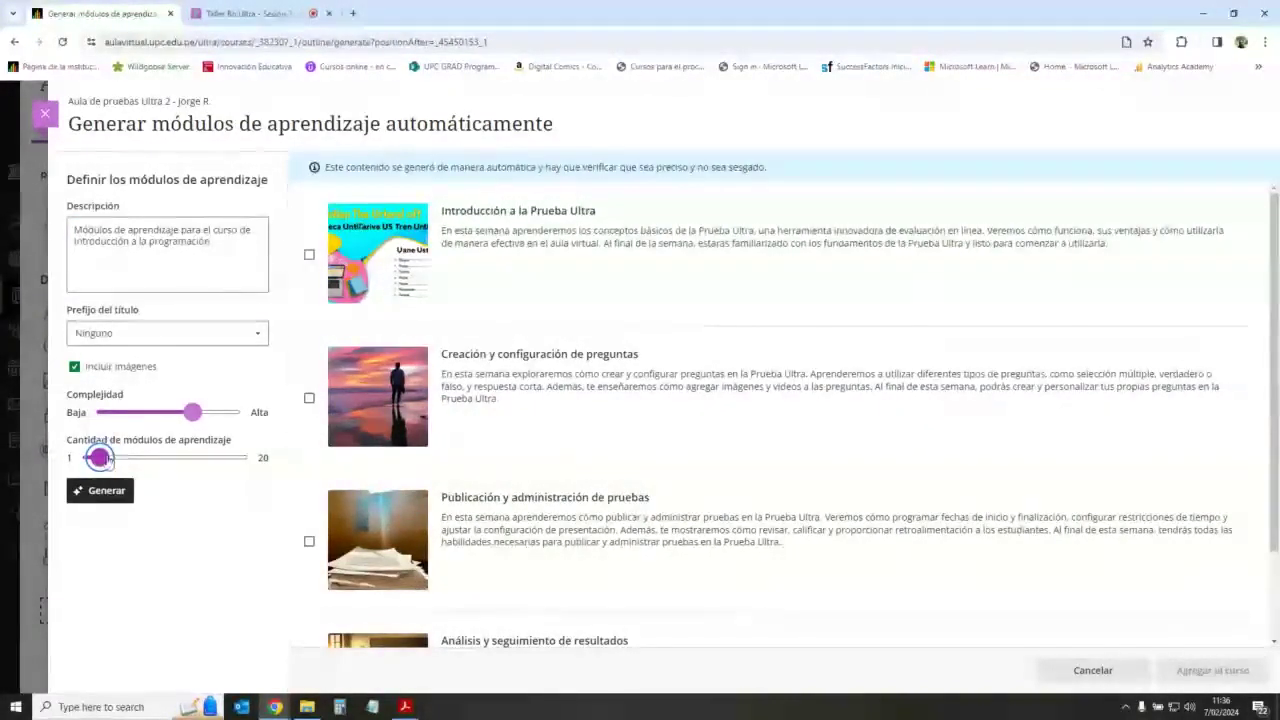
pyautogui.moveTo(97, 458)
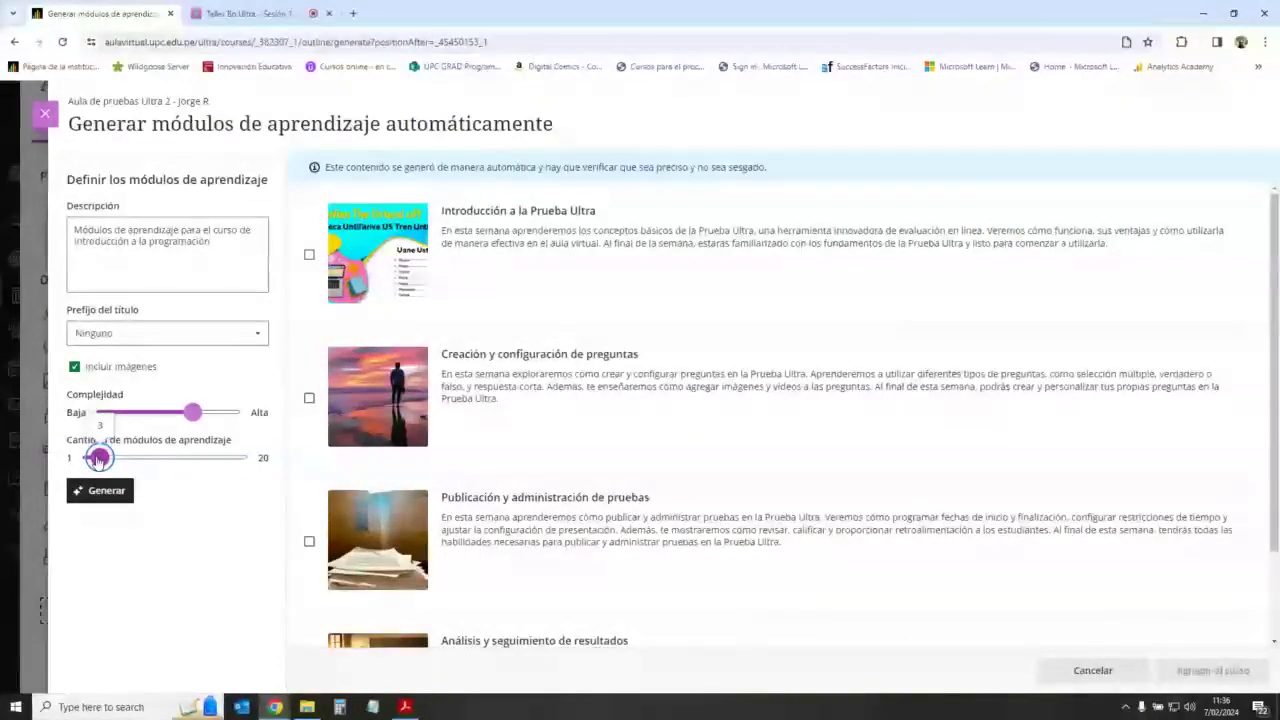
# Step: Lower the complexity of the learning modules to slightly below the middle of the scale
pyautogui.moveTo(97, 458)
pyautogui.mouseDown()
pyautogui.moveTo(288, 470)
pyautogui.moveTo(92, 462)
pyautogui.mouseUp()
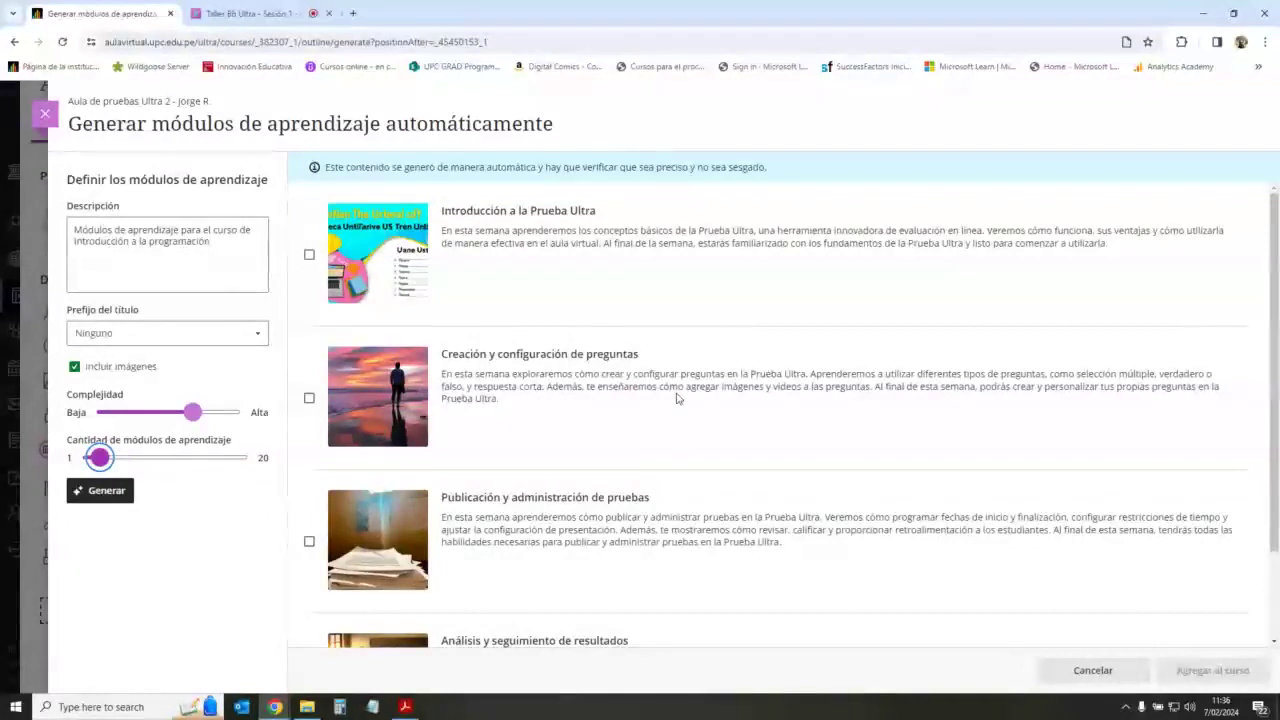
pyautogui.moveTo(108, 461)
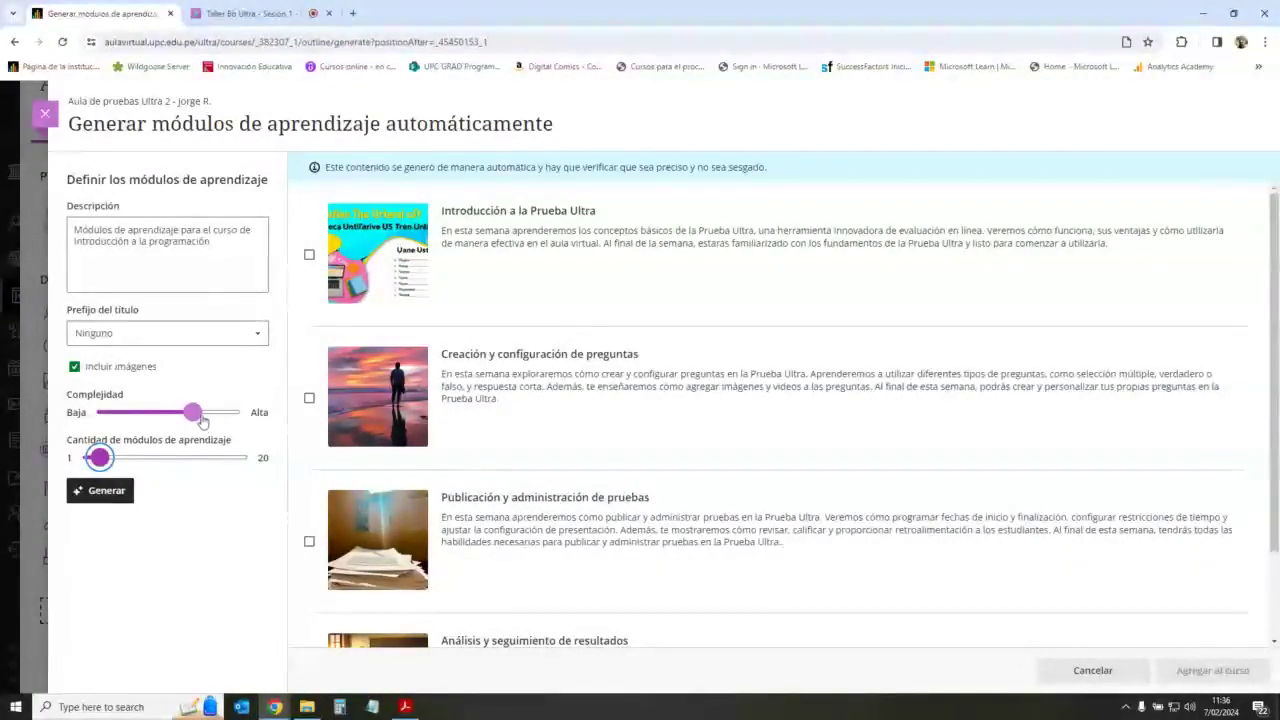
pyautogui.moveTo(198, 420); pyautogui.dragTo(169, 422)
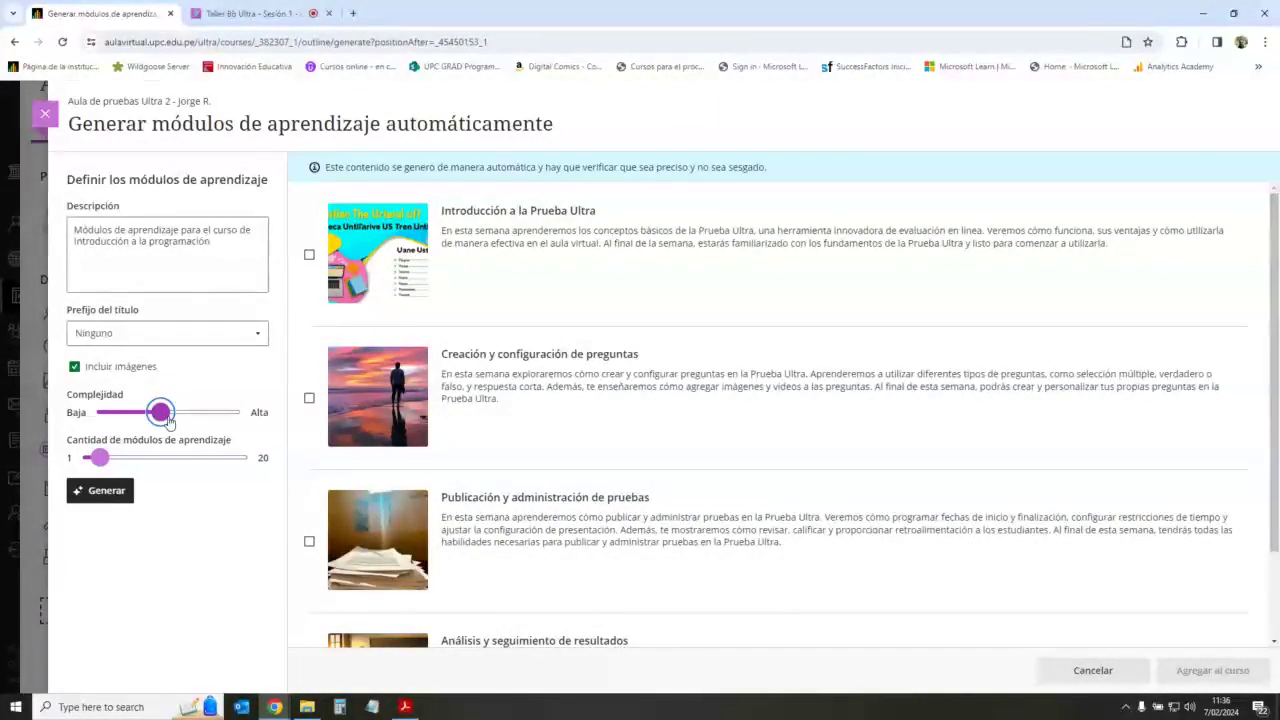
pyautogui.click(245, 272)
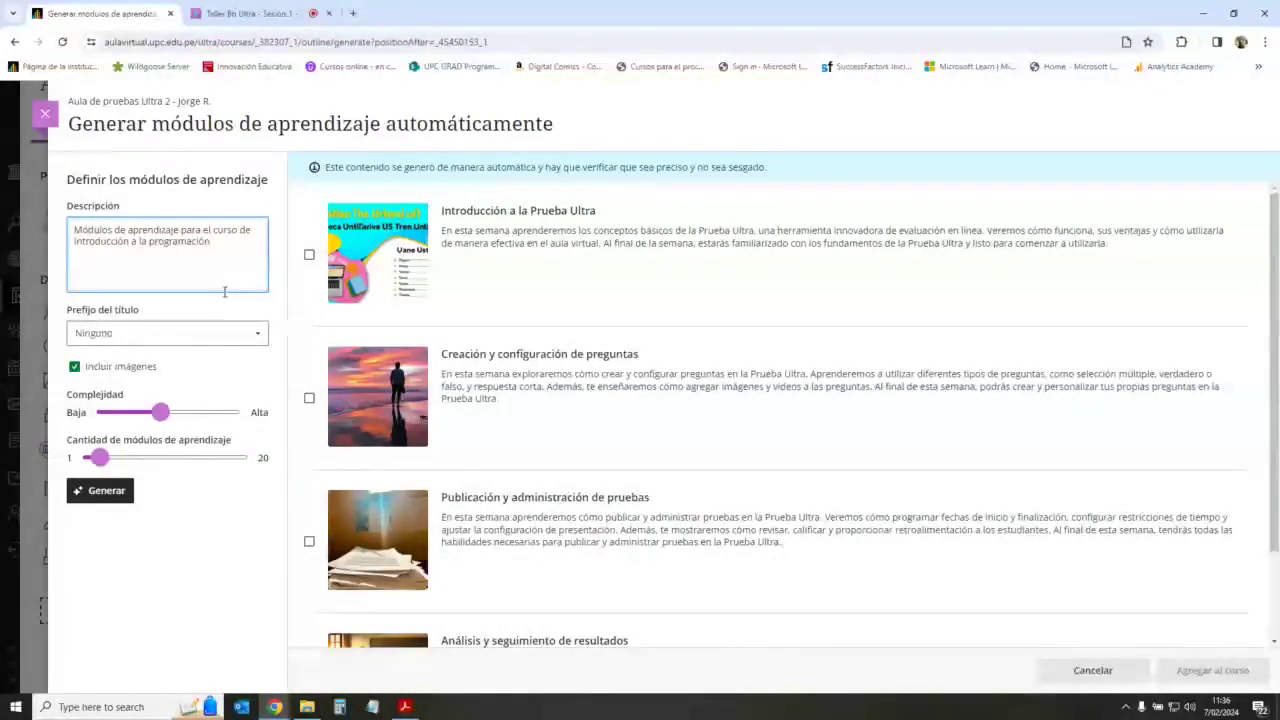
pyautogui.moveTo(211, 241); pyautogui.dragTo(73, 238)
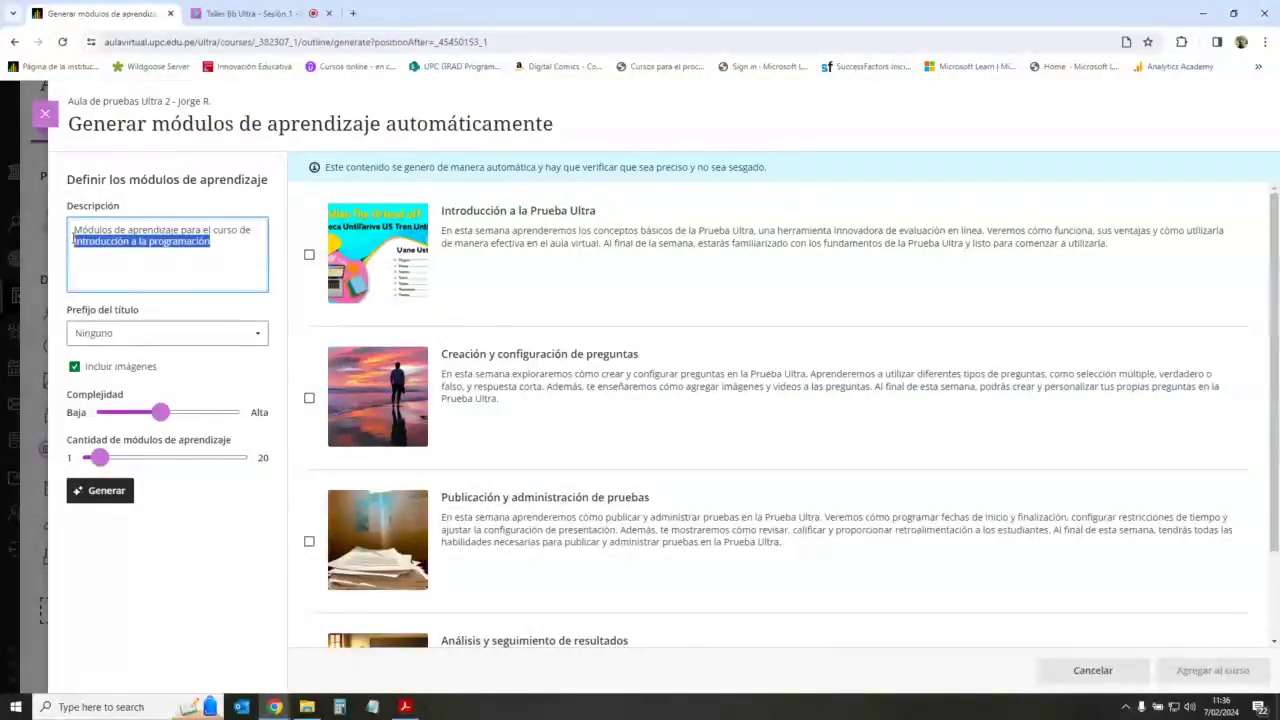
pyautogui.click(225, 283)
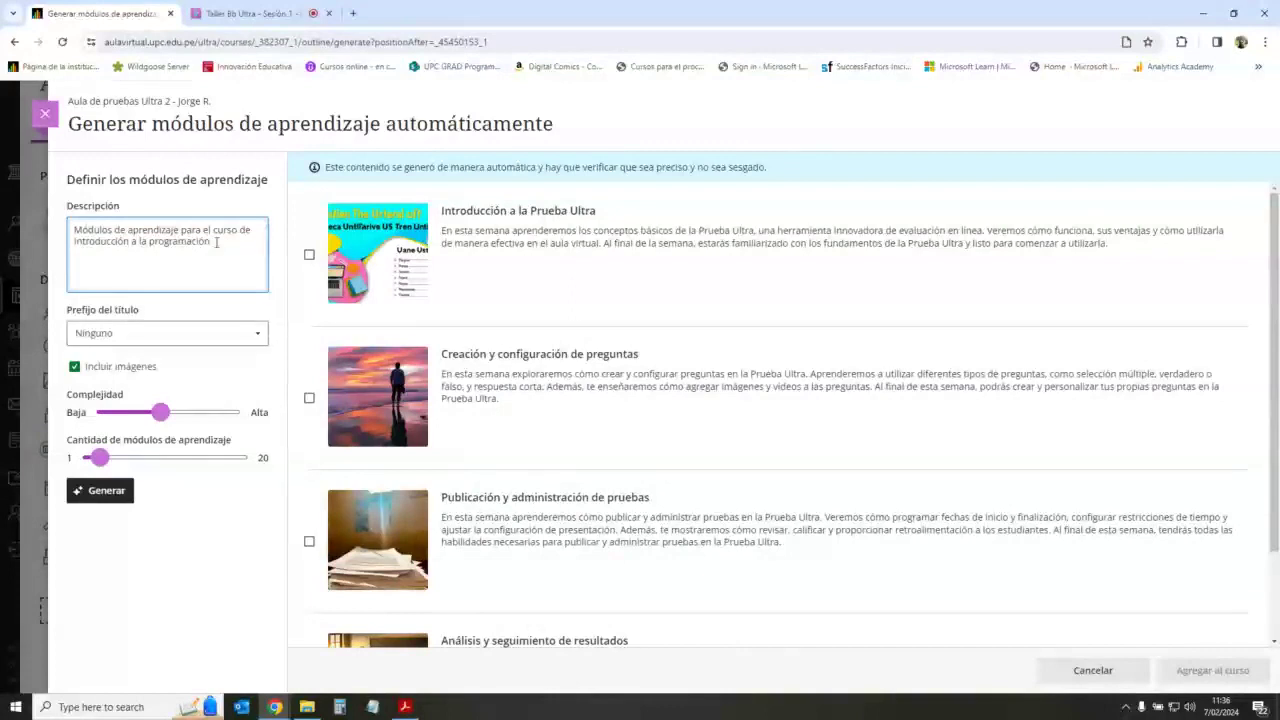
pyautogui.moveTo(216, 242); pyautogui.dragTo(73, 241)
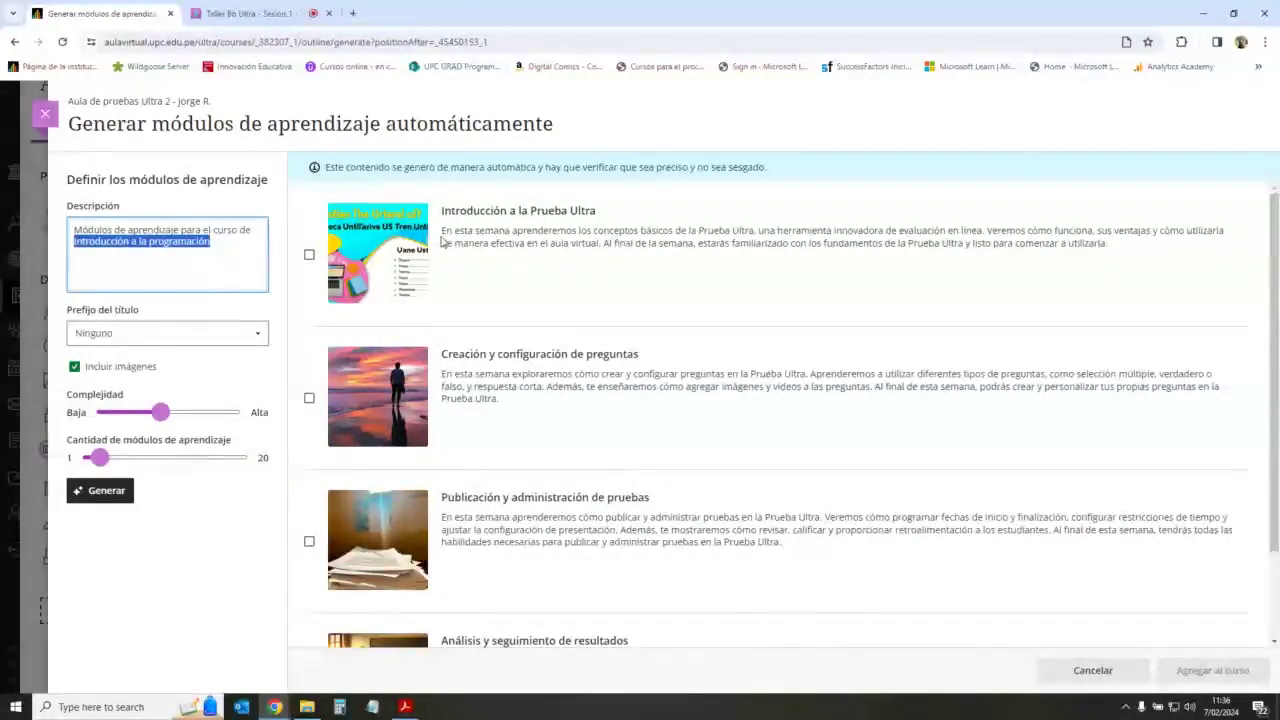
pyautogui.moveTo(214, 243); pyautogui.dragTo(95, 243)
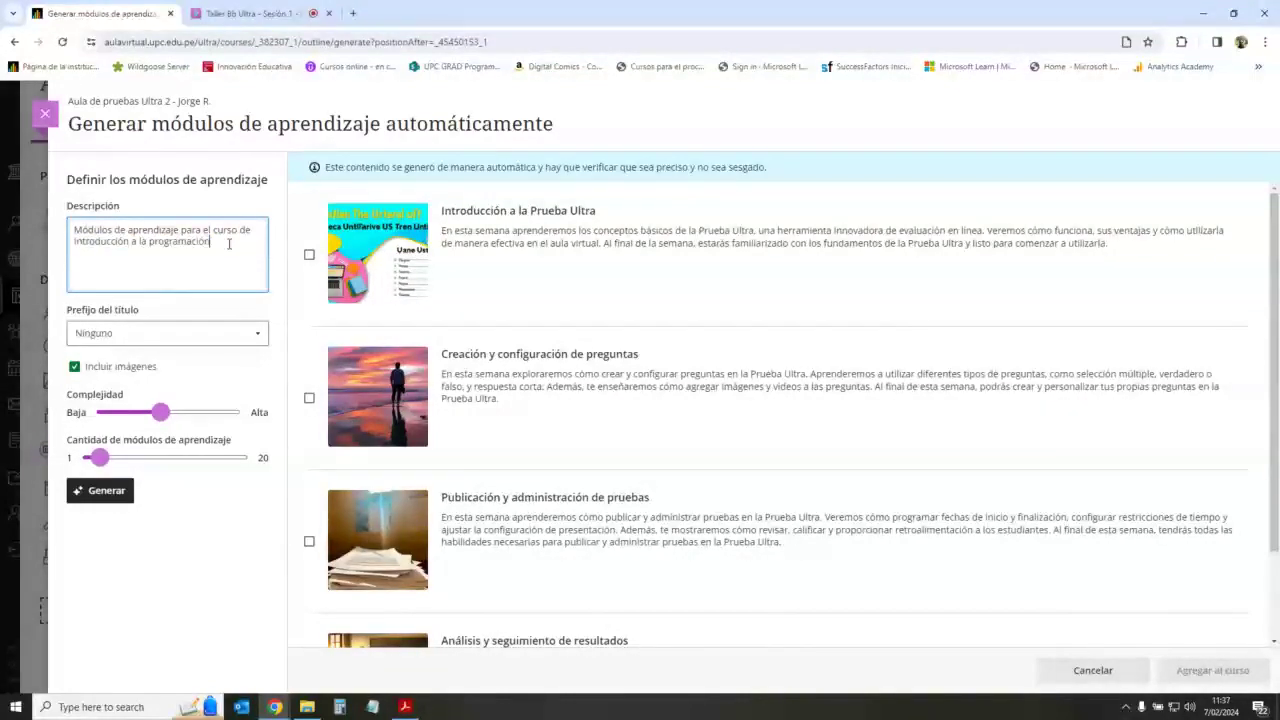
# Step: Generate the three learning modules with complexity slightly above the middle of the scale and Ninguno as the title prefix
pyautogui.moveTo(163, 413); pyautogui.dragTo(178, 418)
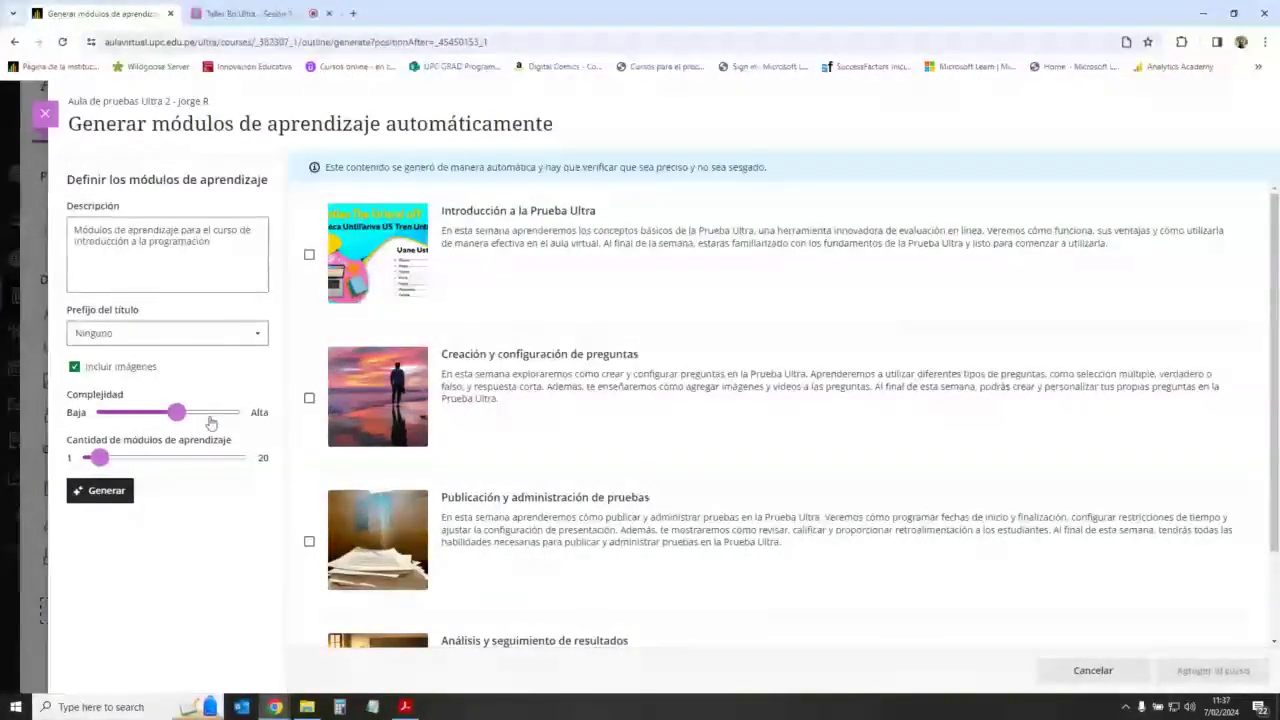
pyautogui.moveTo(98, 459)
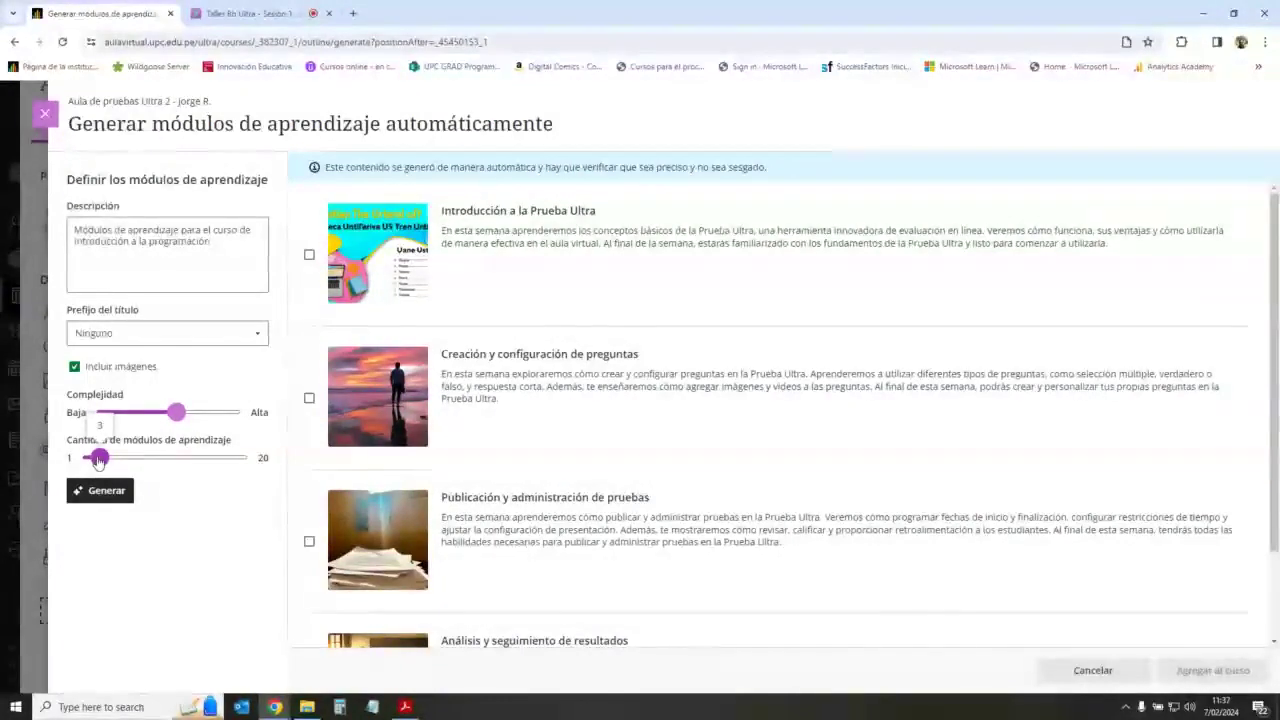
pyautogui.click(250, 334)
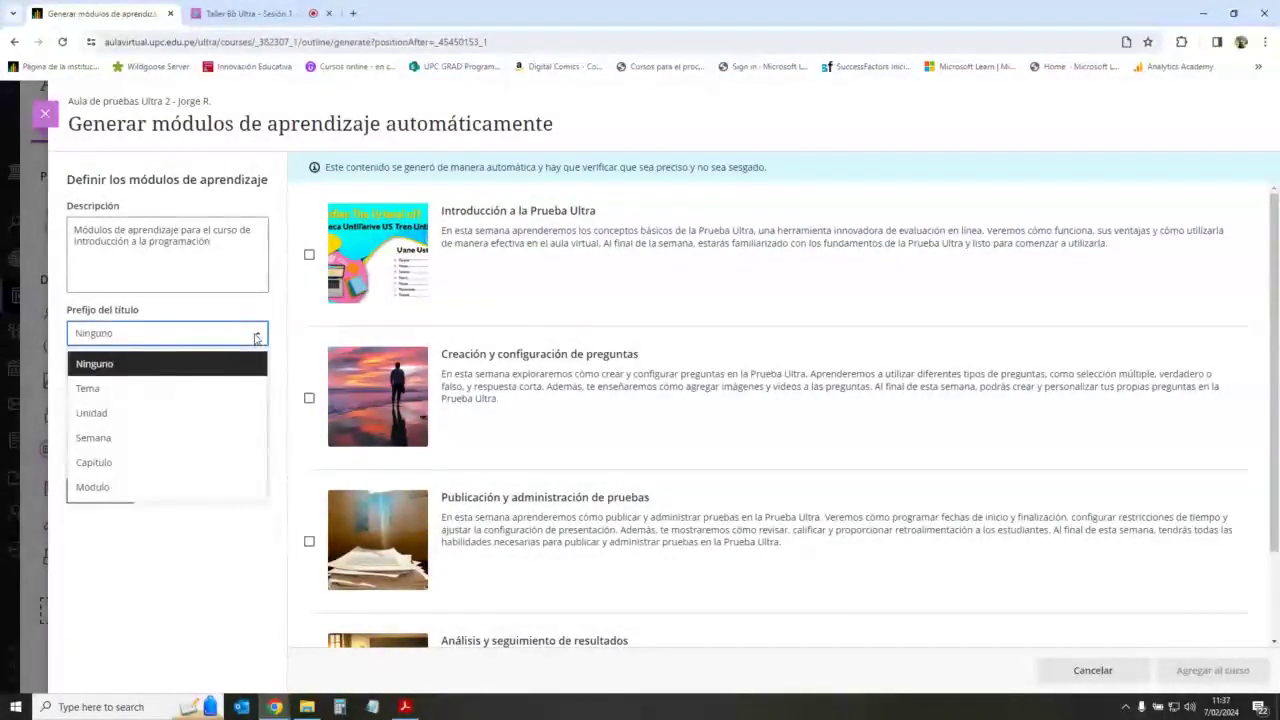
pyautogui.click(222, 372)
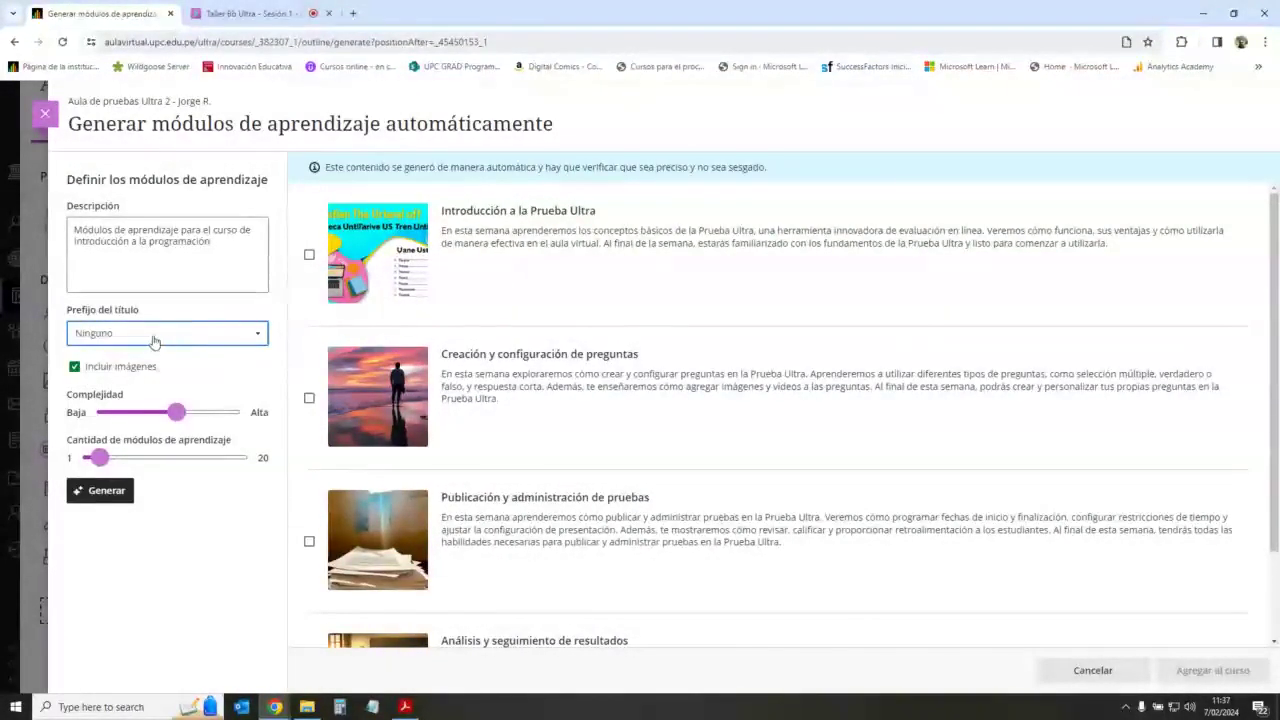
pyautogui.click(108, 493)
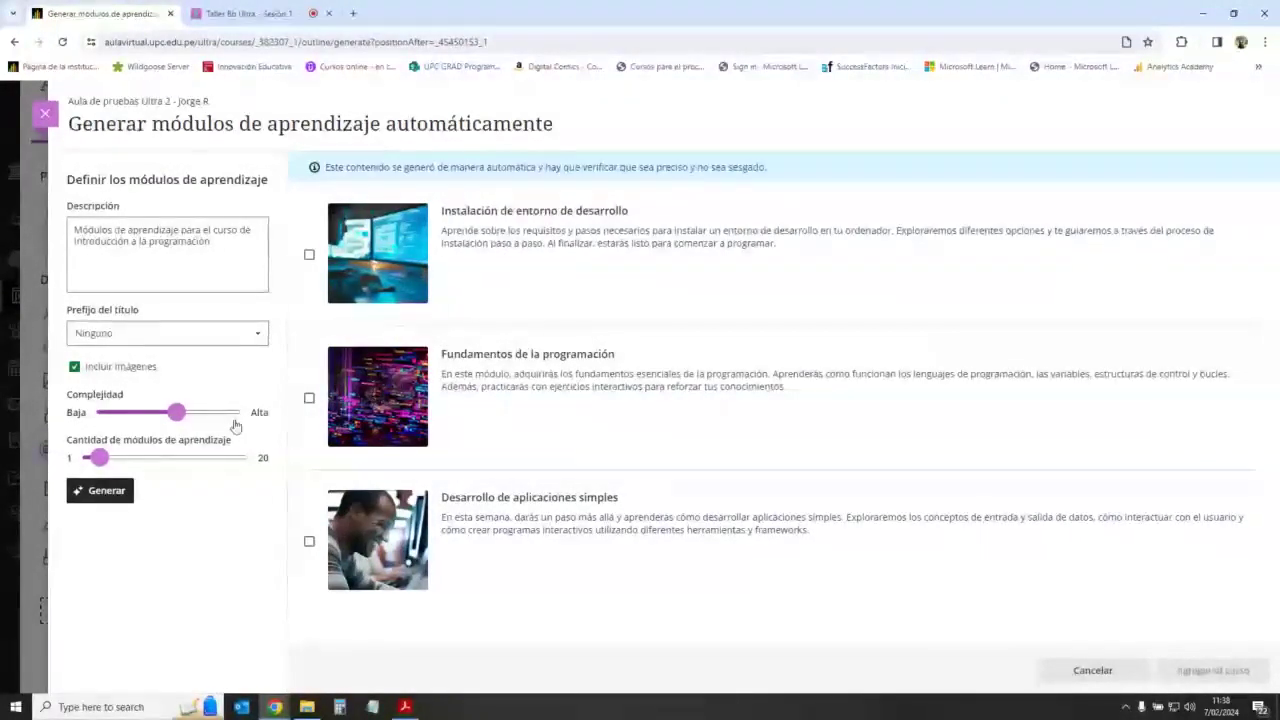
# Step: Set the number of learning modules to 4, regenerate them and review the proposed modules
pyautogui.moveTo(99, 458); pyautogui.dragTo(107, 461)
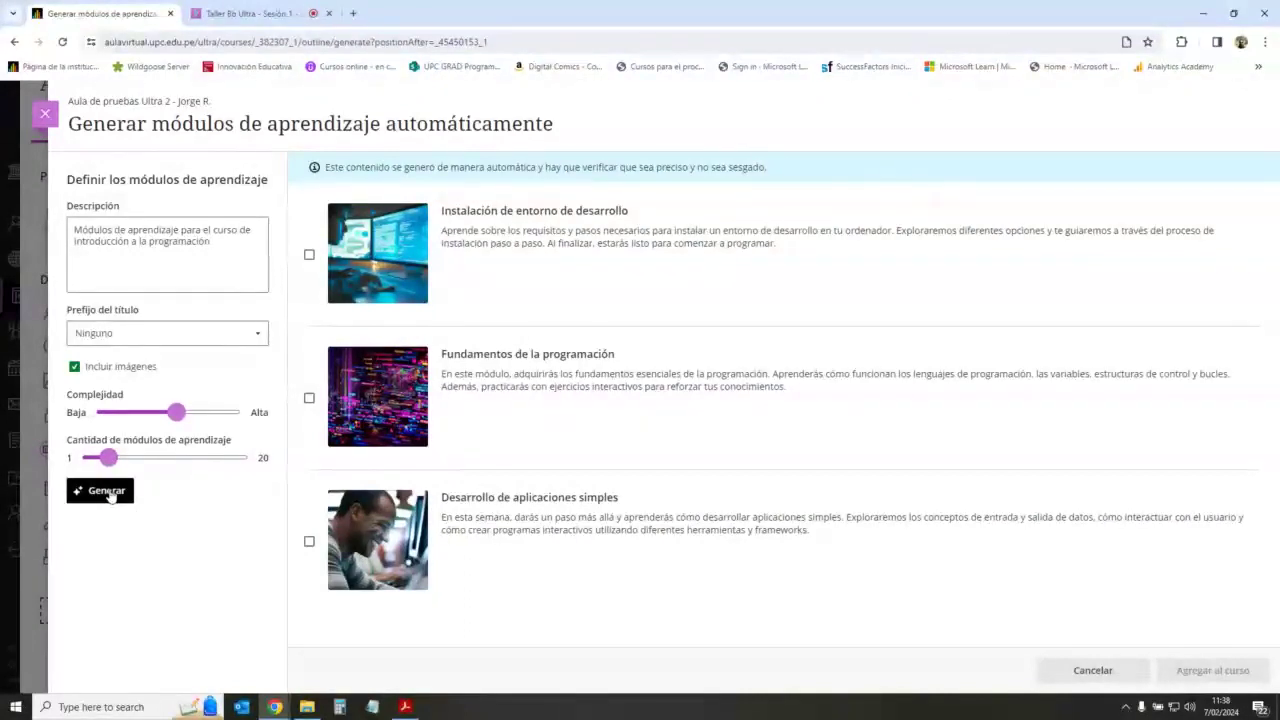
pyautogui.click(106, 491)
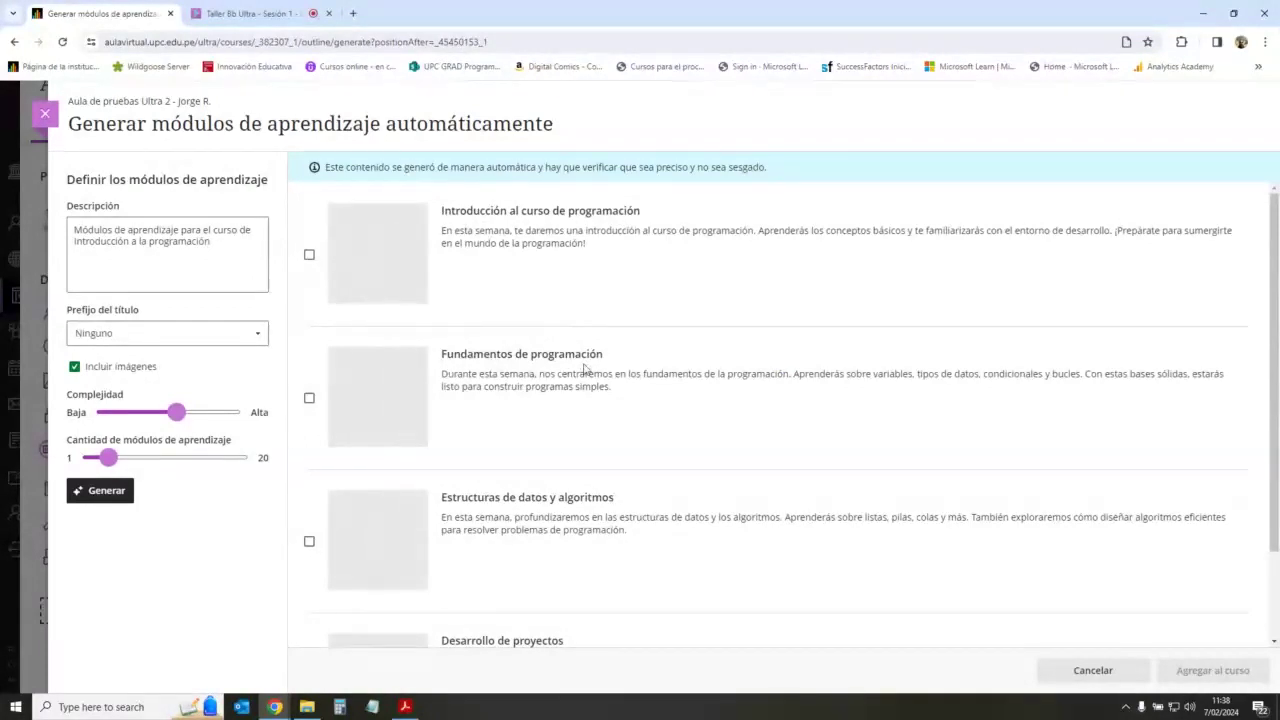
pyautogui.scroll(-1, 580, 397)
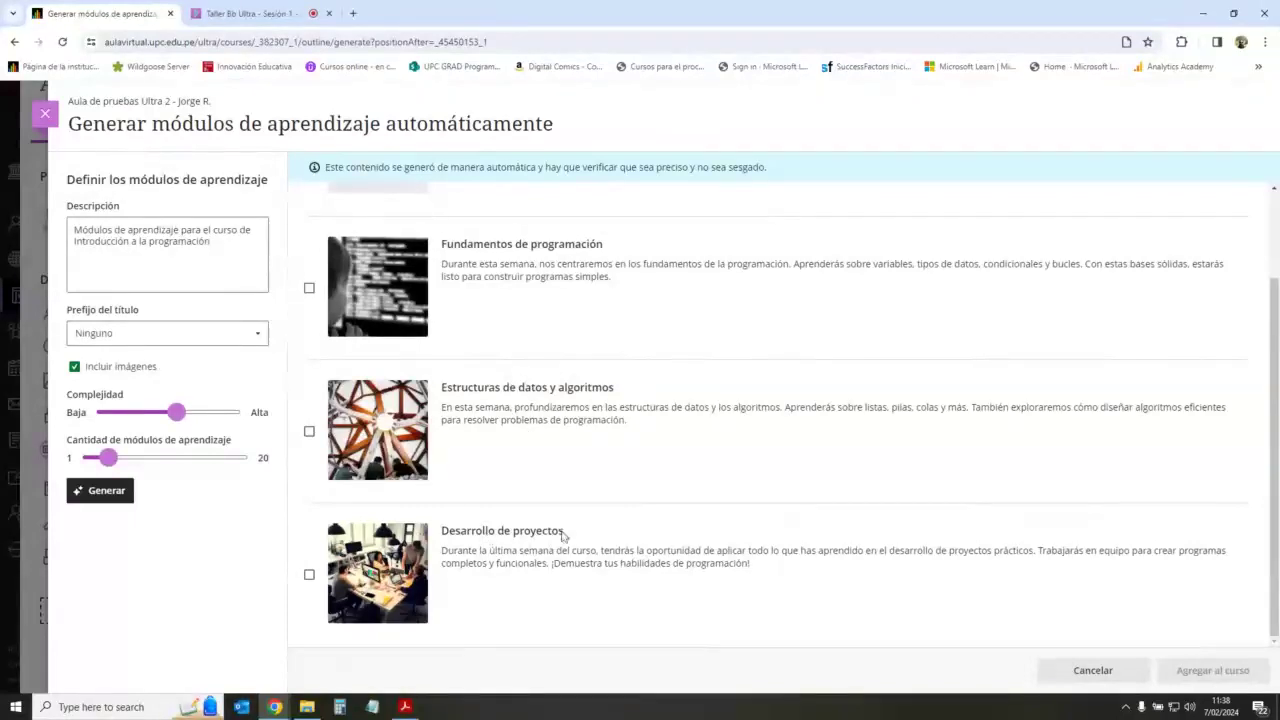
pyautogui.scroll(1, 697, 470)
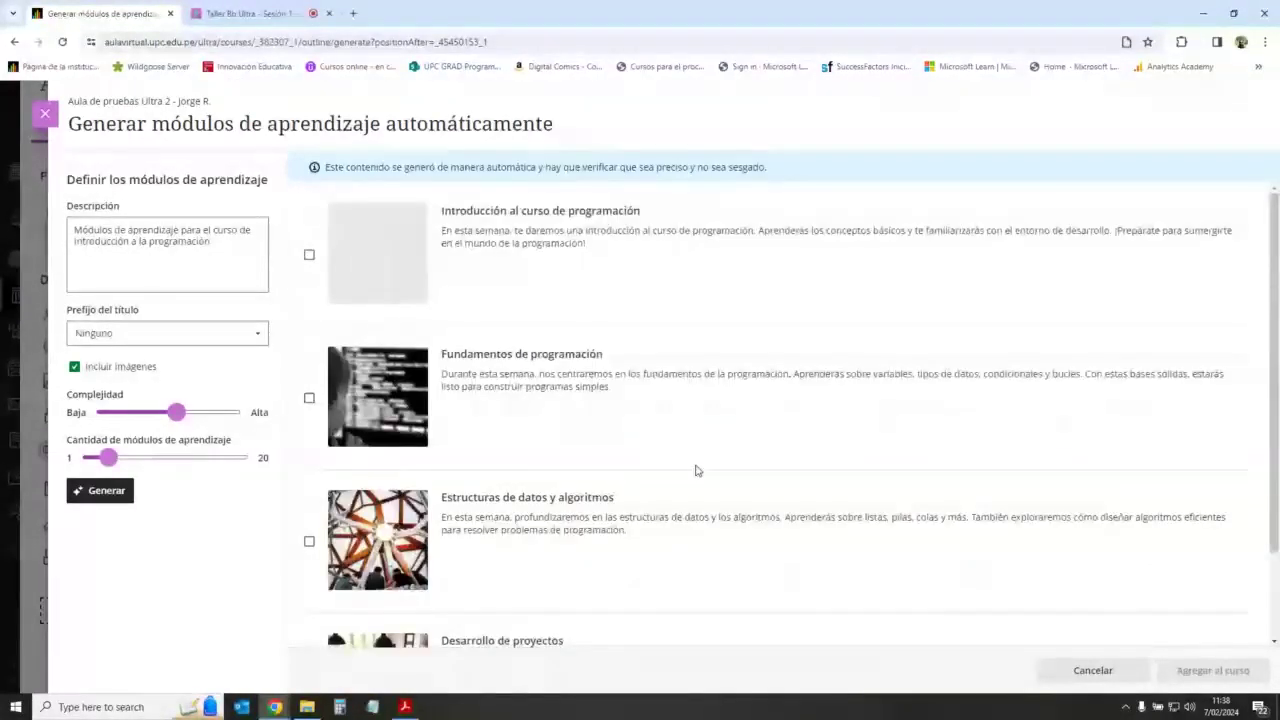
# Step: Select all four generated learning modules, from Introducción al curso de programación to Desarrollo de proyectos, and add them to the course
pyautogui.scroll(-1, 697, 470)
pyautogui.scroll(1, 680, 466)
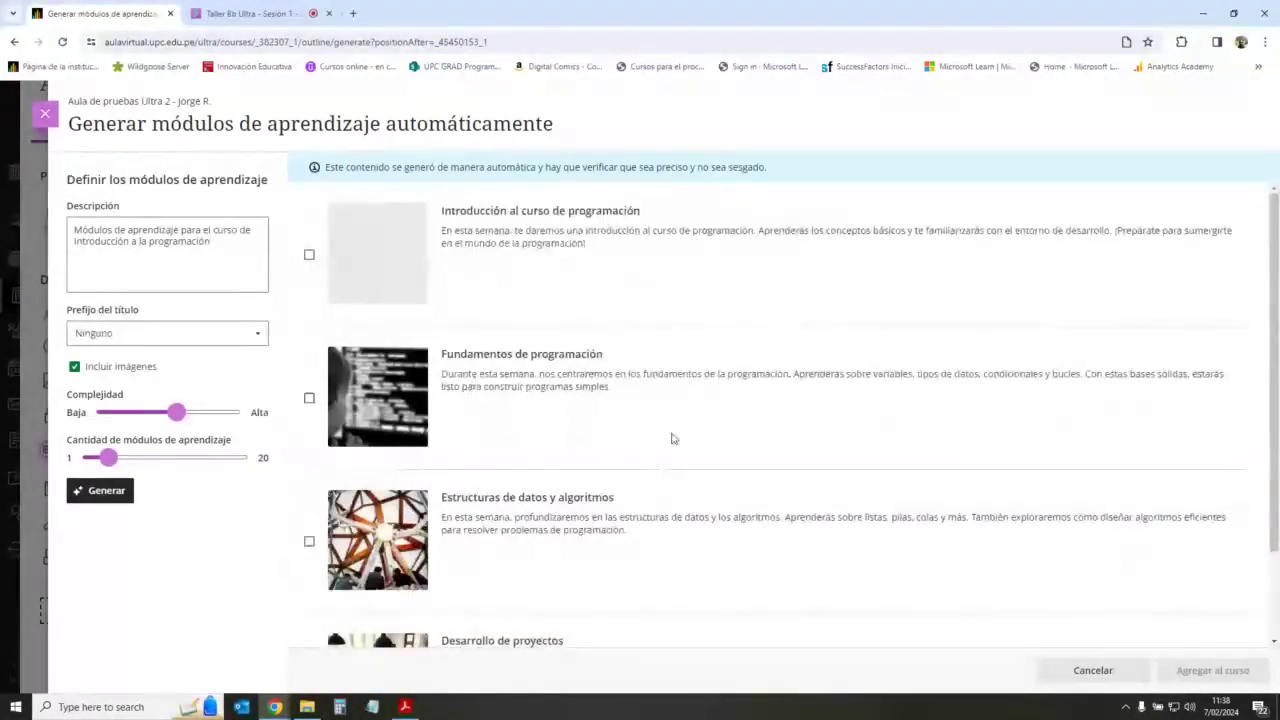
pyautogui.scroll(-1, 677, 423)
pyautogui.scroll(1, 553, 388)
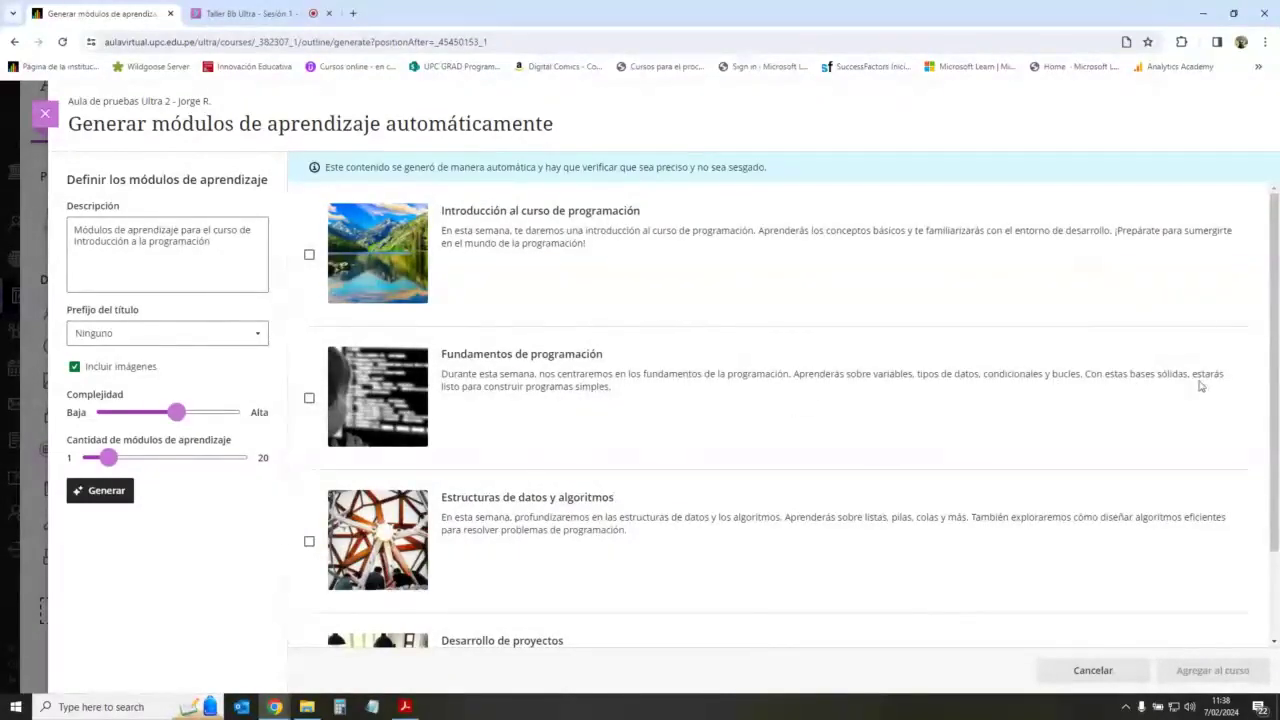
pyautogui.scroll(-1, 975, 434)
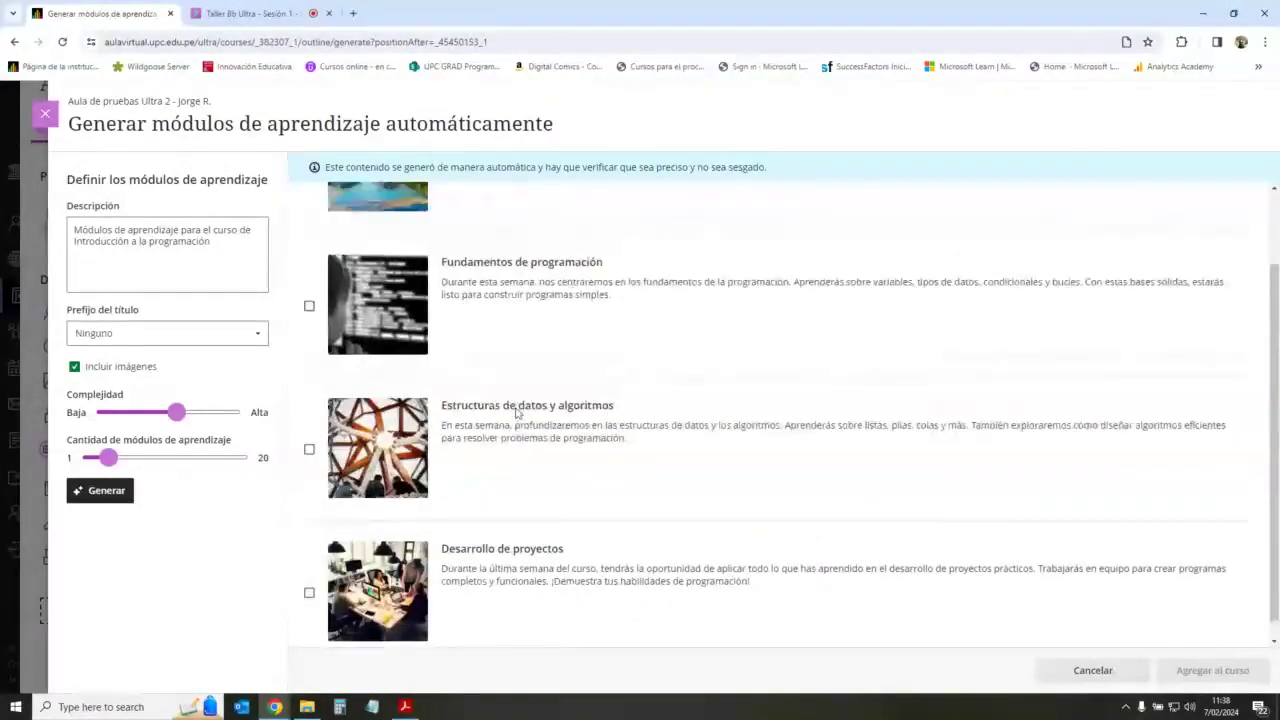
pyautogui.scroll(1, 517, 412)
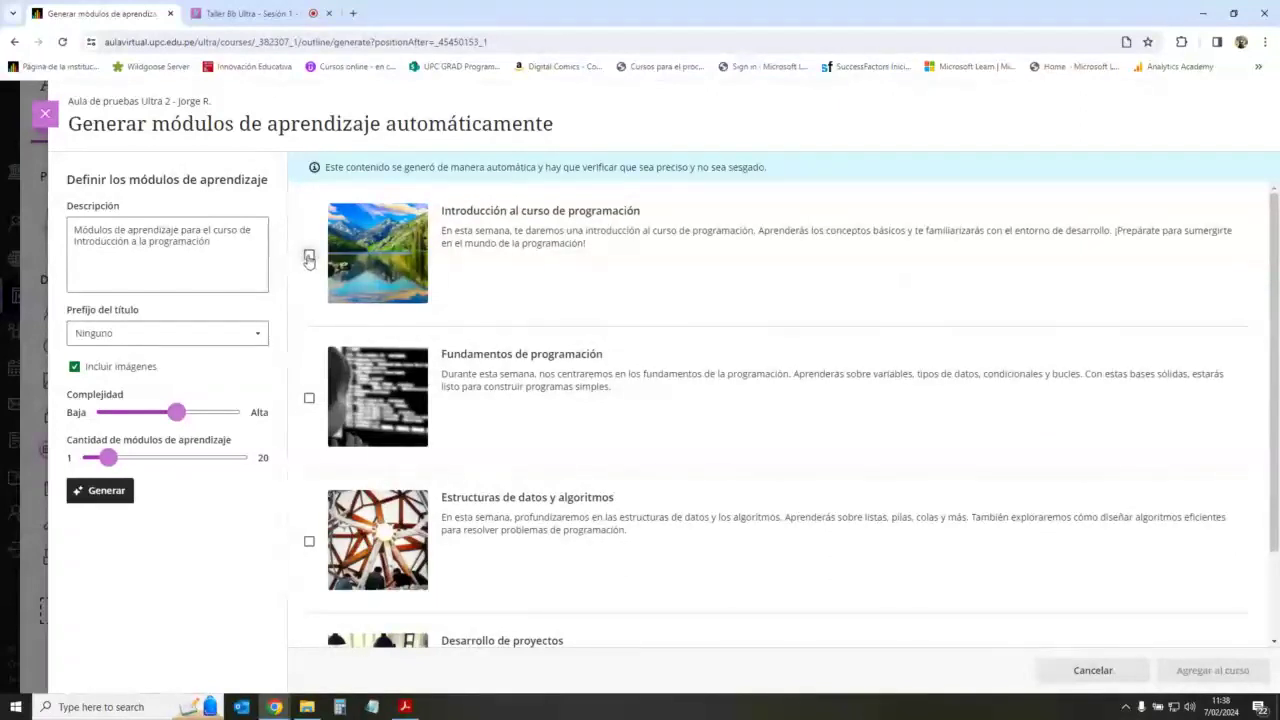
pyautogui.click(352, 264)
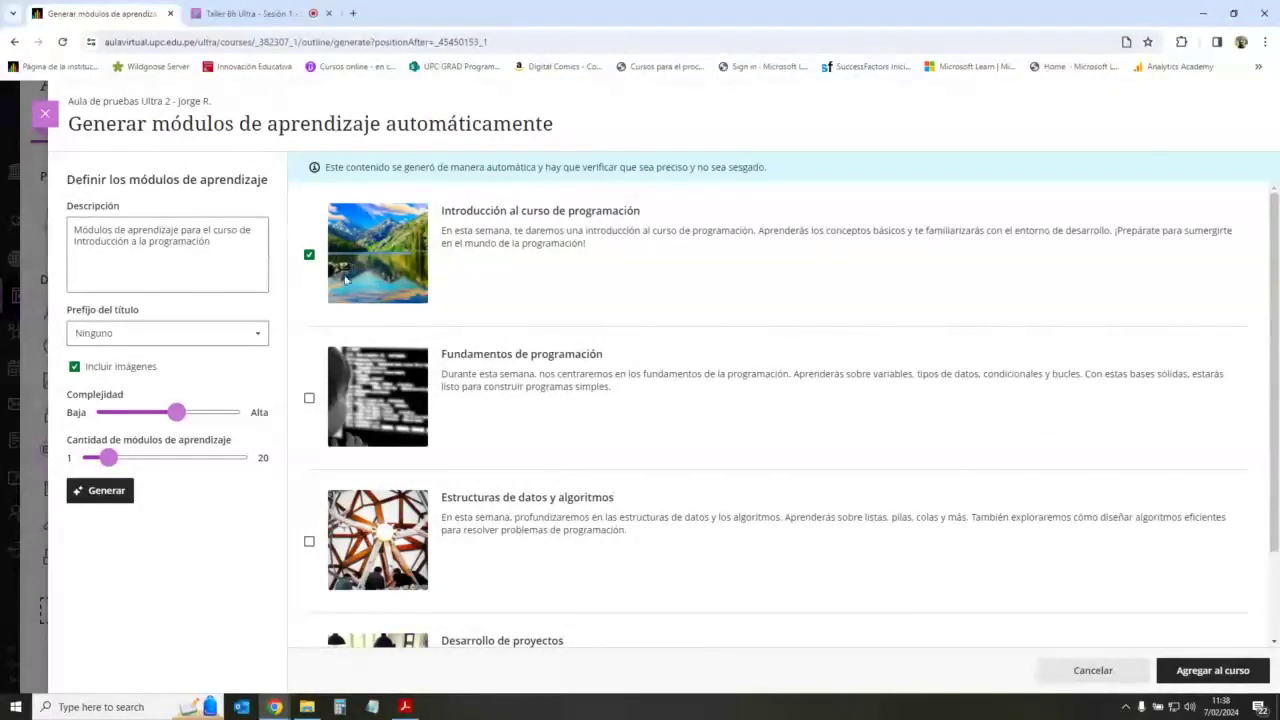
pyautogui.click(309, 398)
pyautogui.click(309, 541)
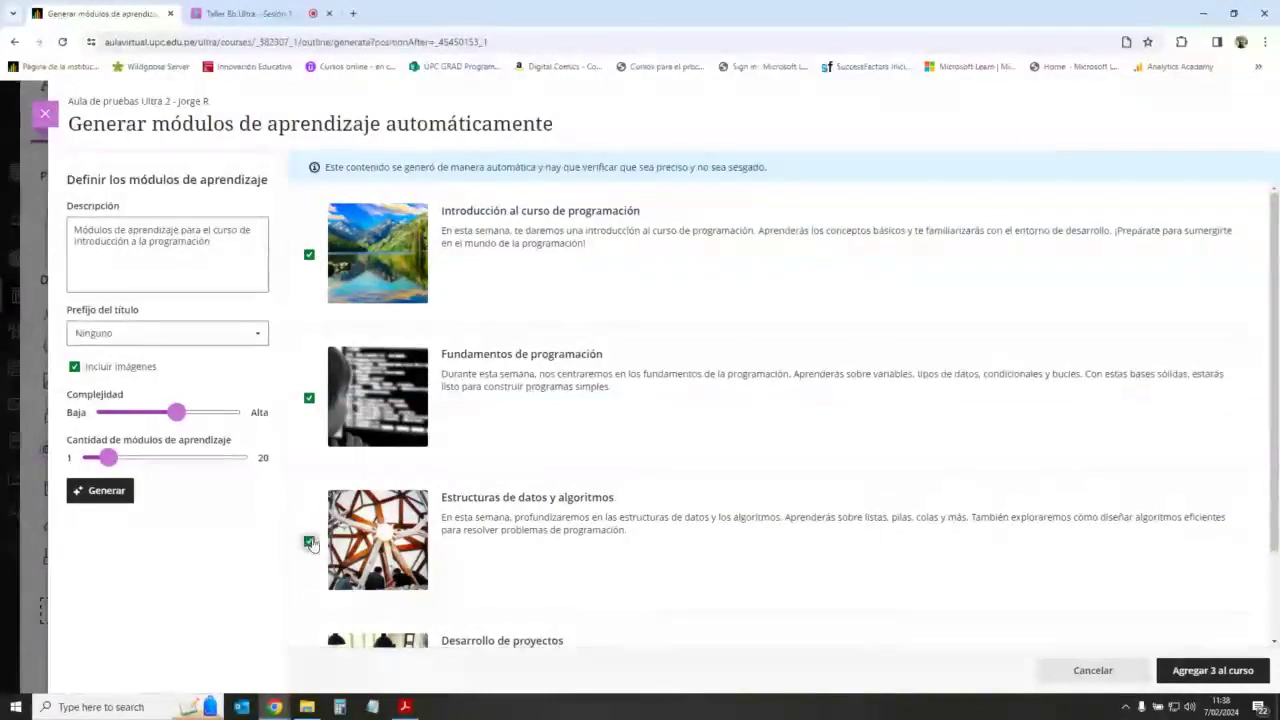
pyautogui.scroll(-1, 430, 460)
pyautogui.click(309, 581)
pyautogui.scroll(1, 517, 449)
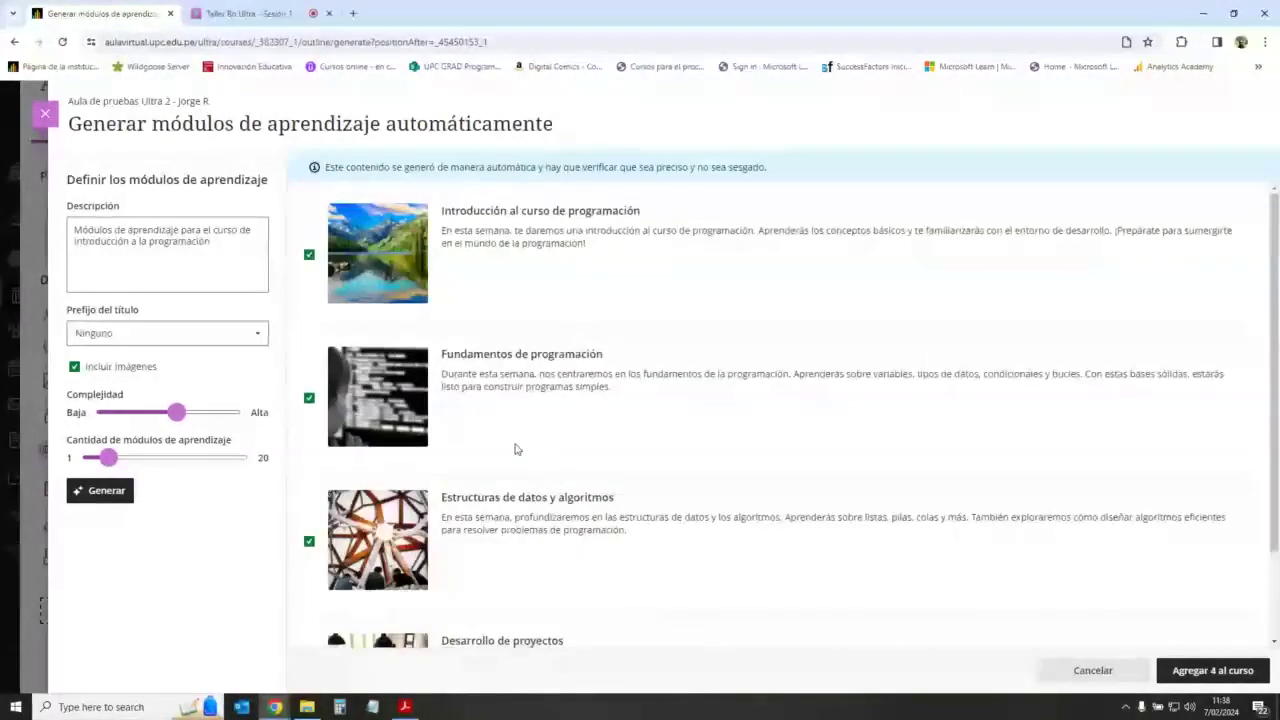
pyautogui.scroll(-1, 754, 449)
pyautogui.scroll(1, 754, 449)
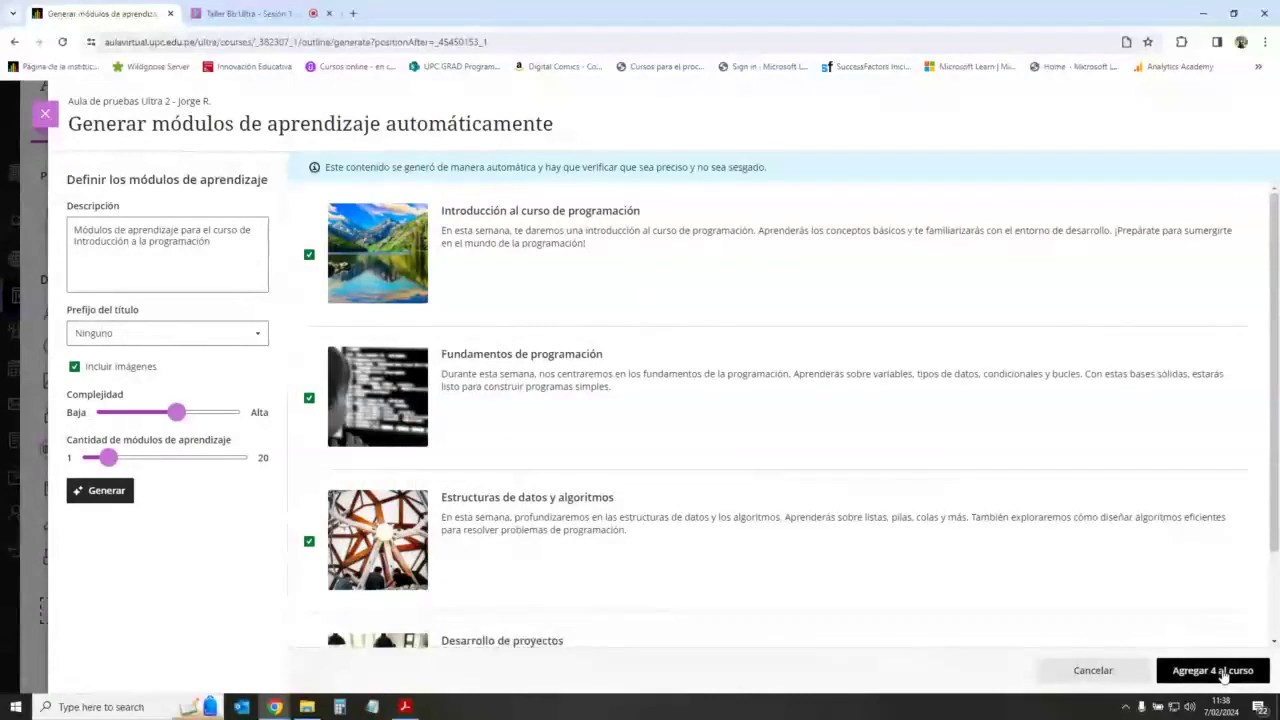
pyautogui.click(1196, 668)
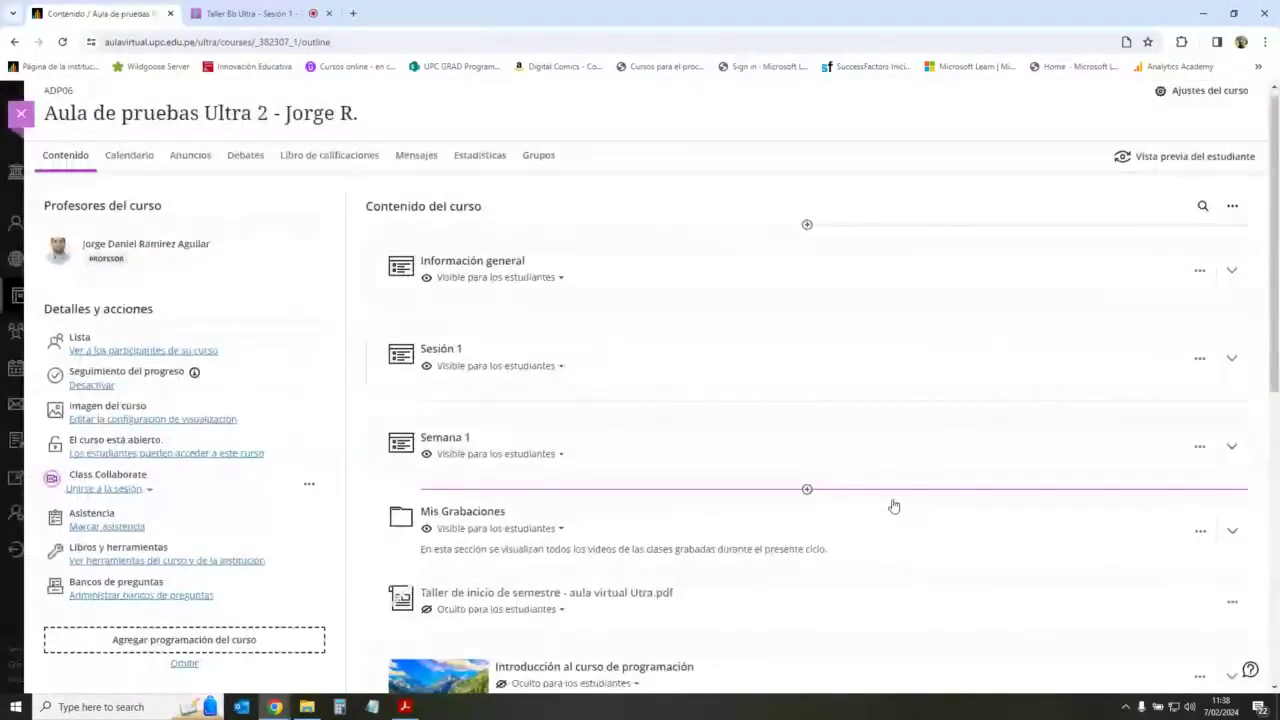
# Step: Examine the four added programming modules in the course content, comparing them with the expanded Sesión 1 module
pyautogui.scroll(-4, 894, 506)
pyautogui.scroll(-1, 603, 323)
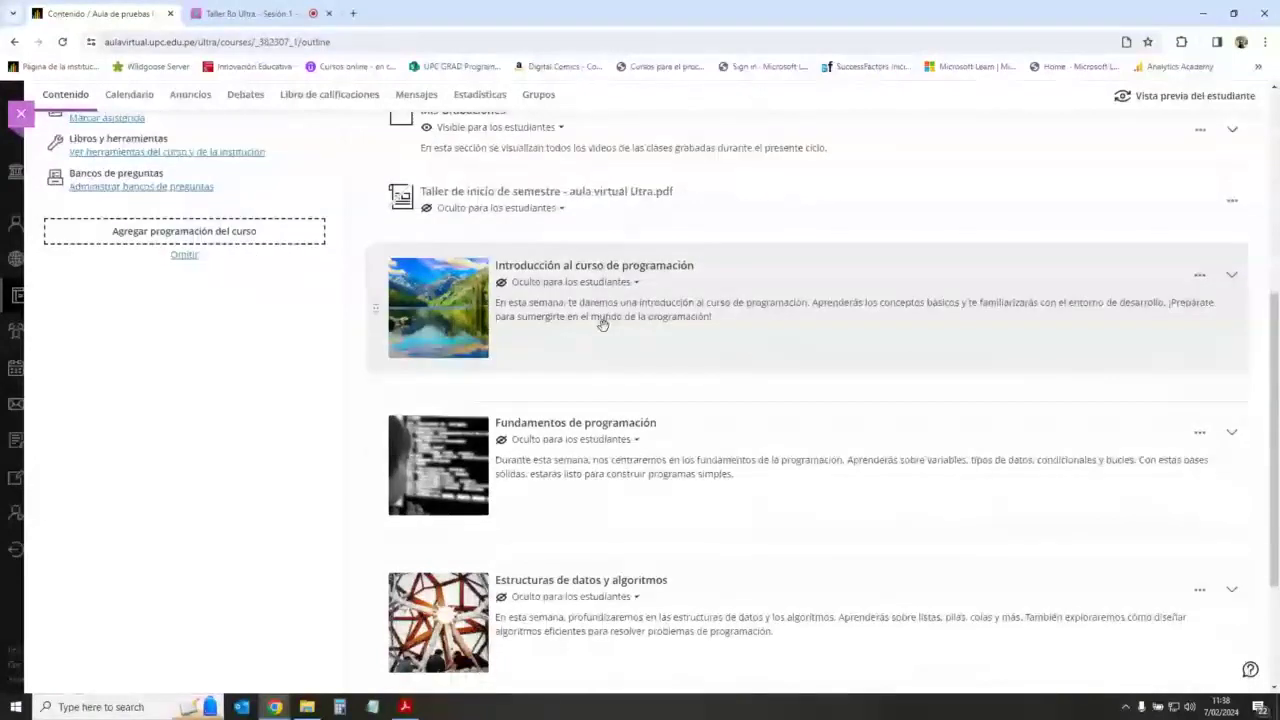
pyautogui.scroll(5, 603, 323)
pyautogui.click(1232, 289)
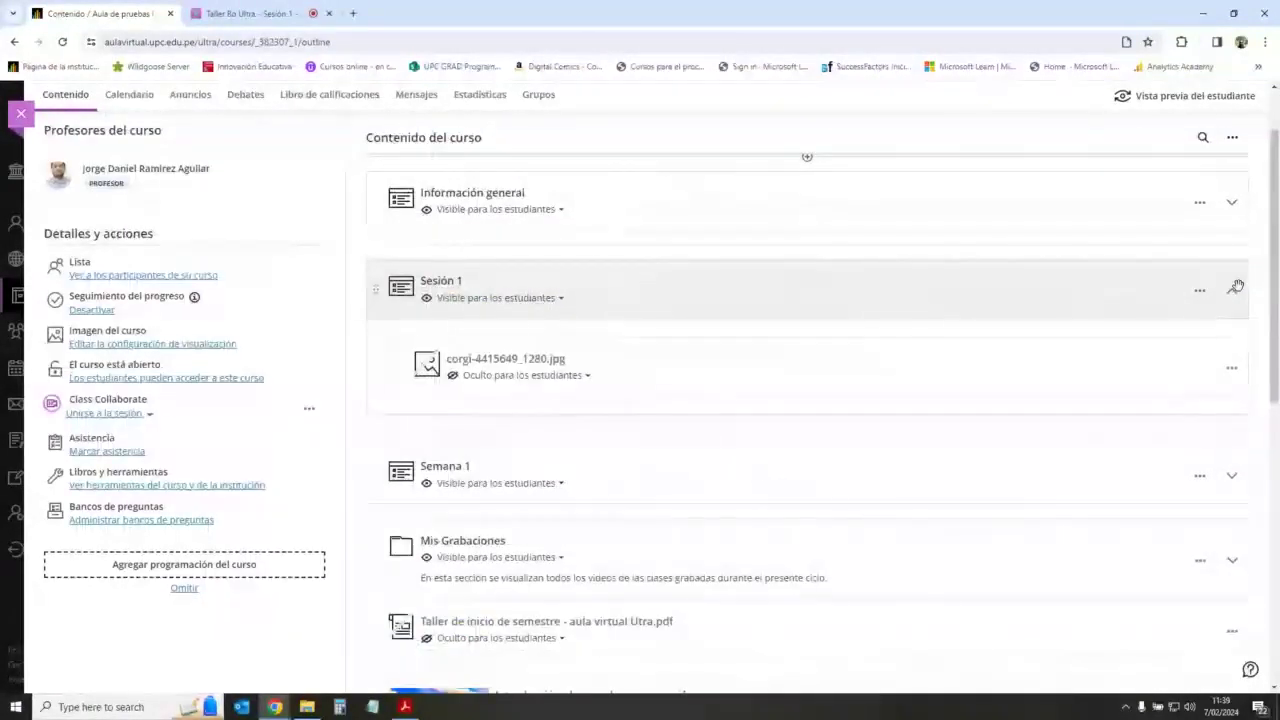
pyautogui.scroll(-4, 791, 426)
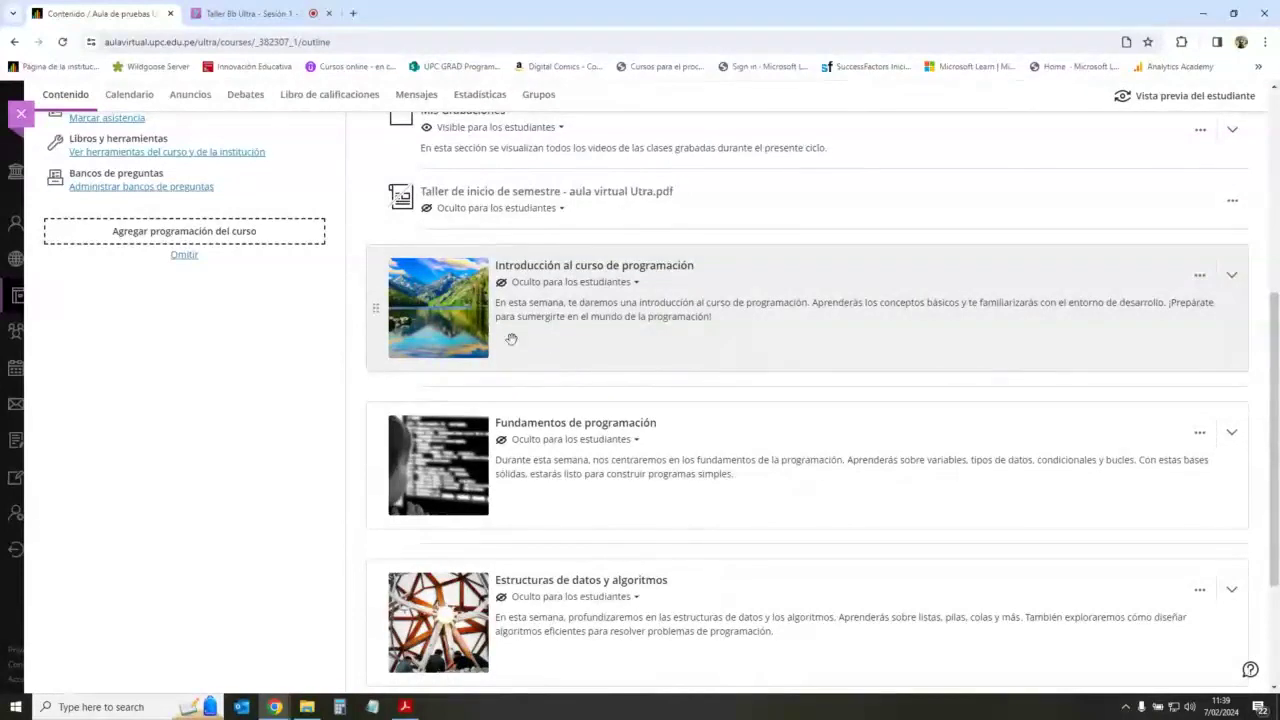
pyautogui.scroll(-2, 772, 452)
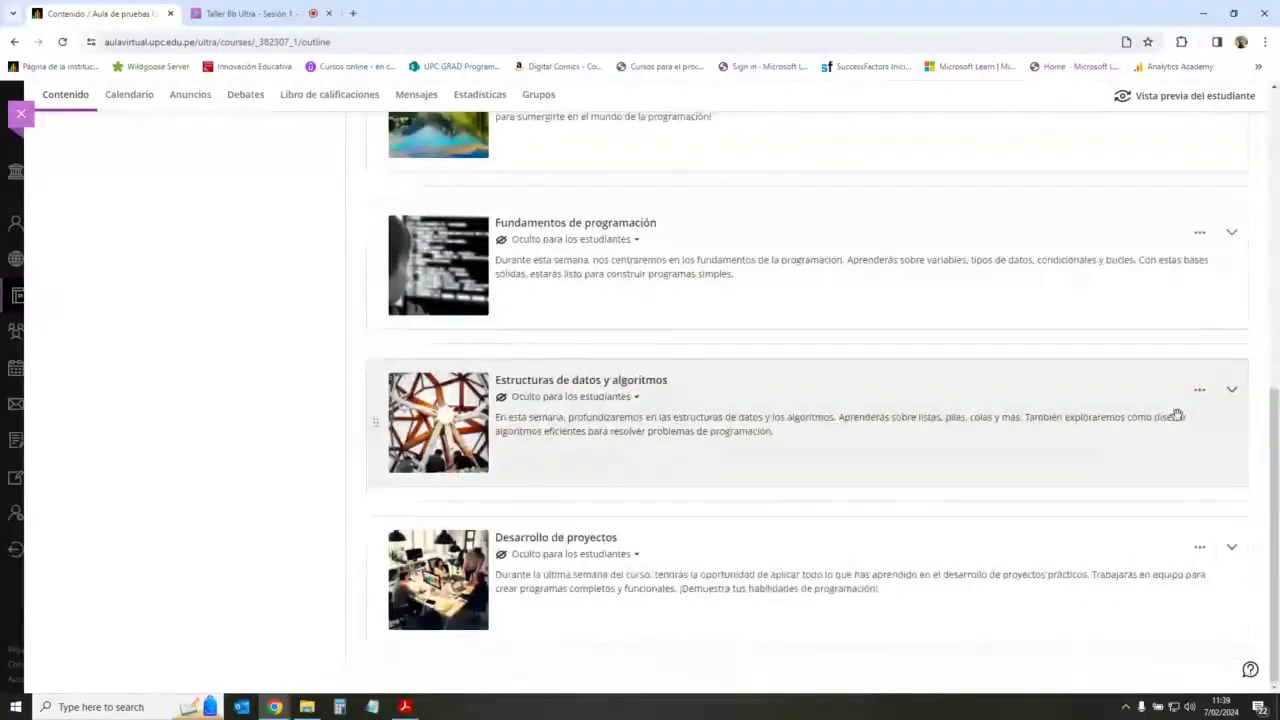
pyautogui.scroll(1, 669, 441)
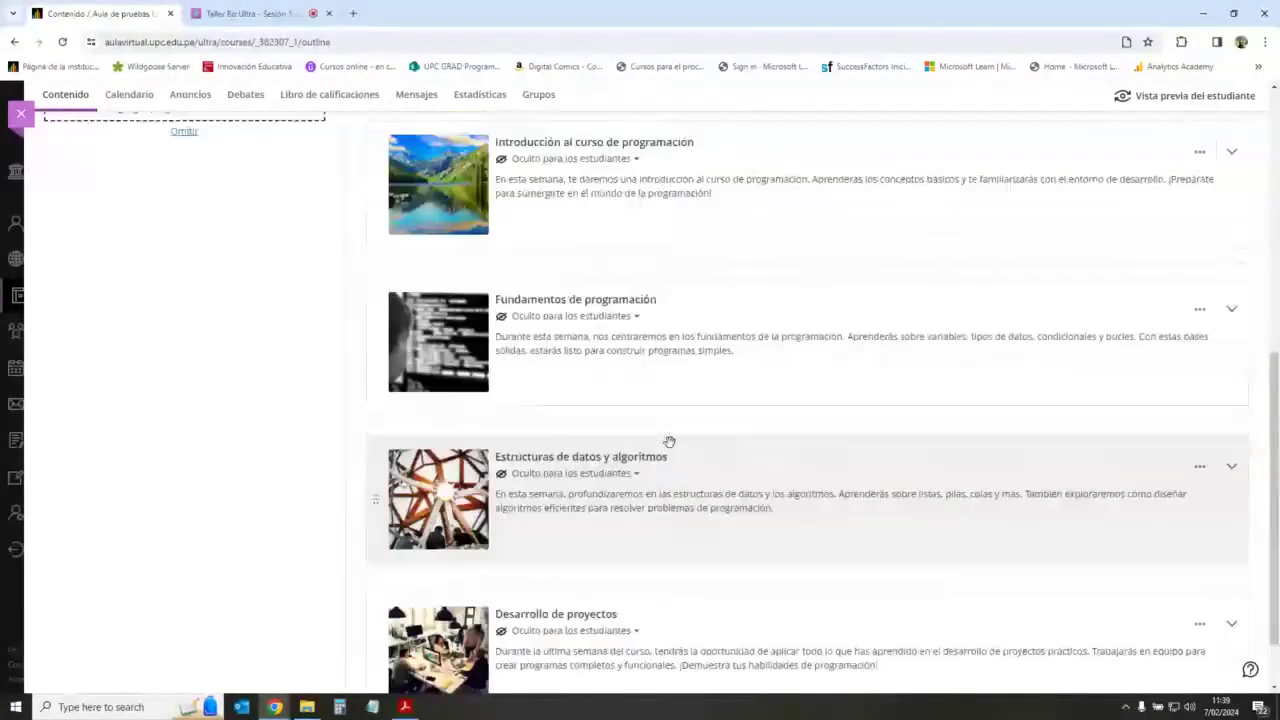
pyautogui.scroll(2, 669, 441)
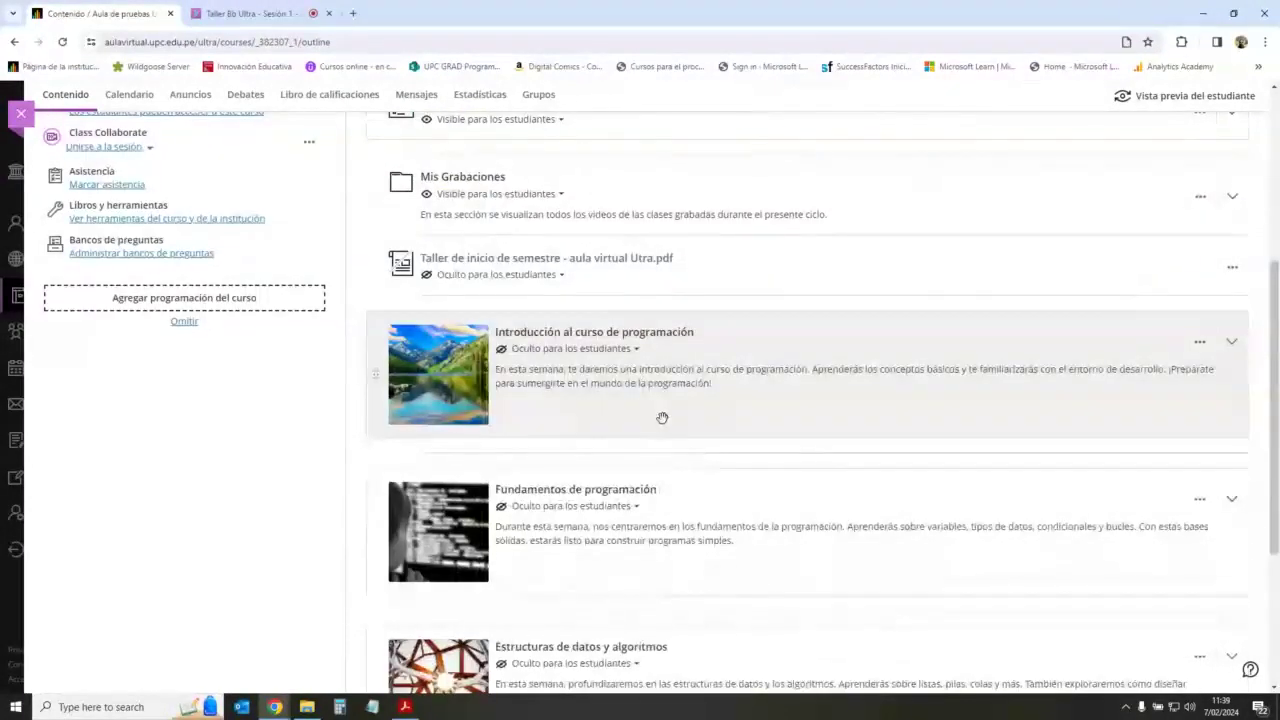
# Step: Try to open the Introducción al curso de programación and Fundamentos de programación modules for editing
pyautogui.click(1200, 342)
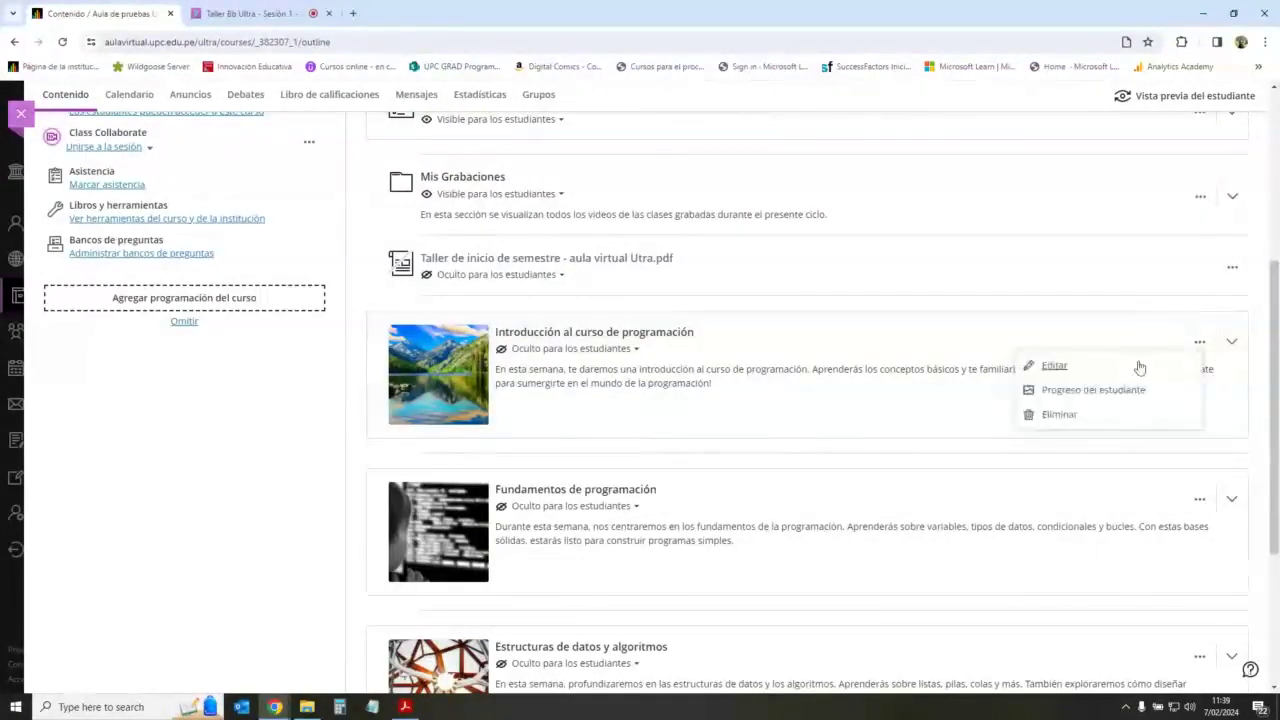
pyautogui.click(1055, 367)
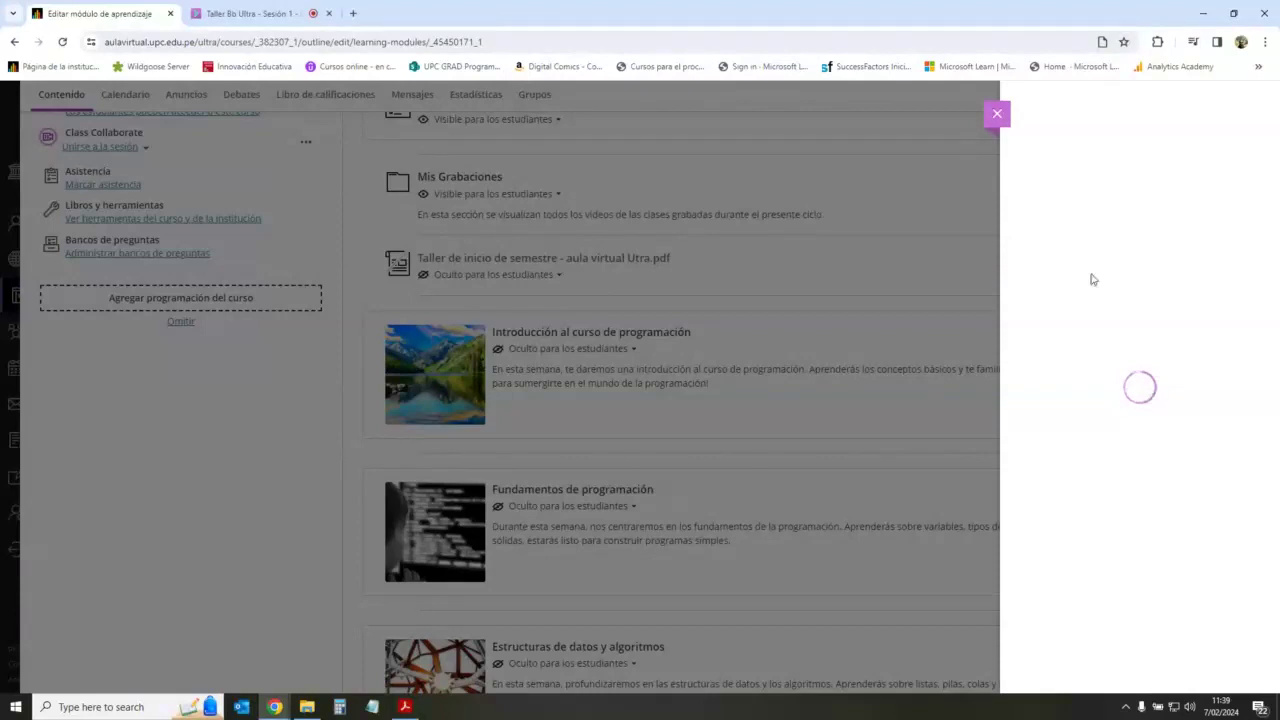
pyautogui.click(998, 115)
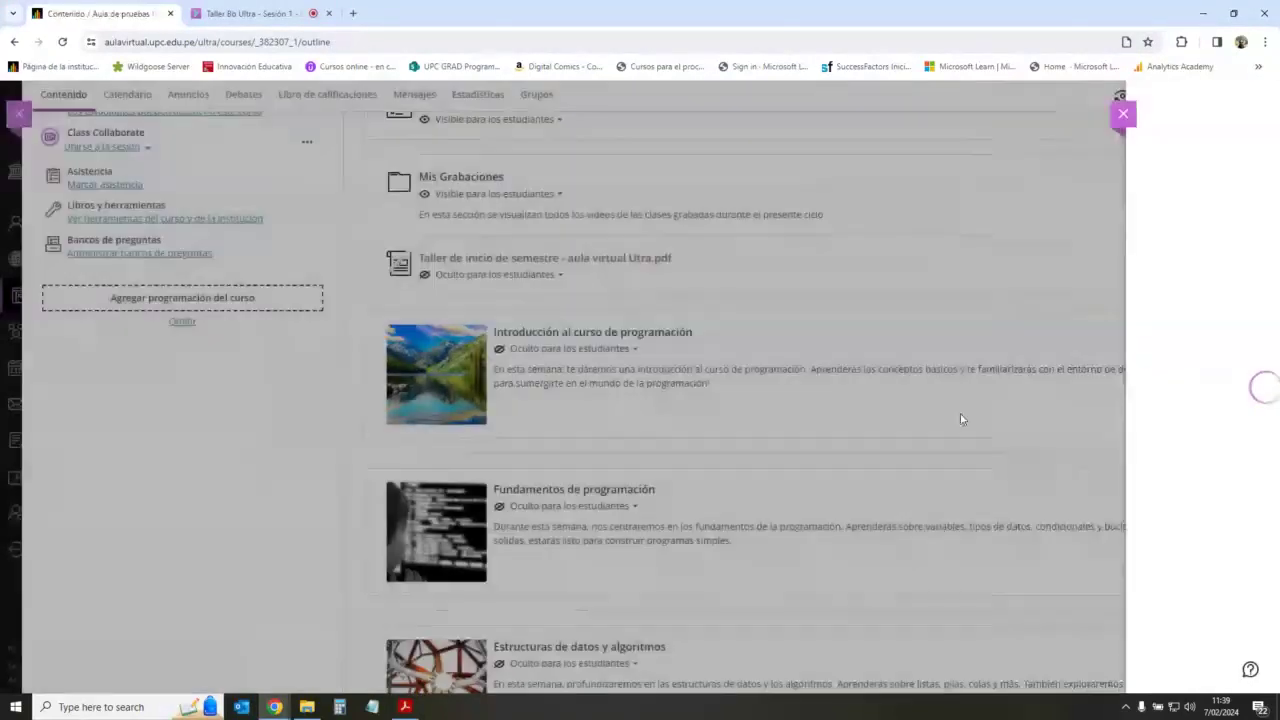
pyautogui.click(1198, 500)
pyautogui.click(1137, 525)
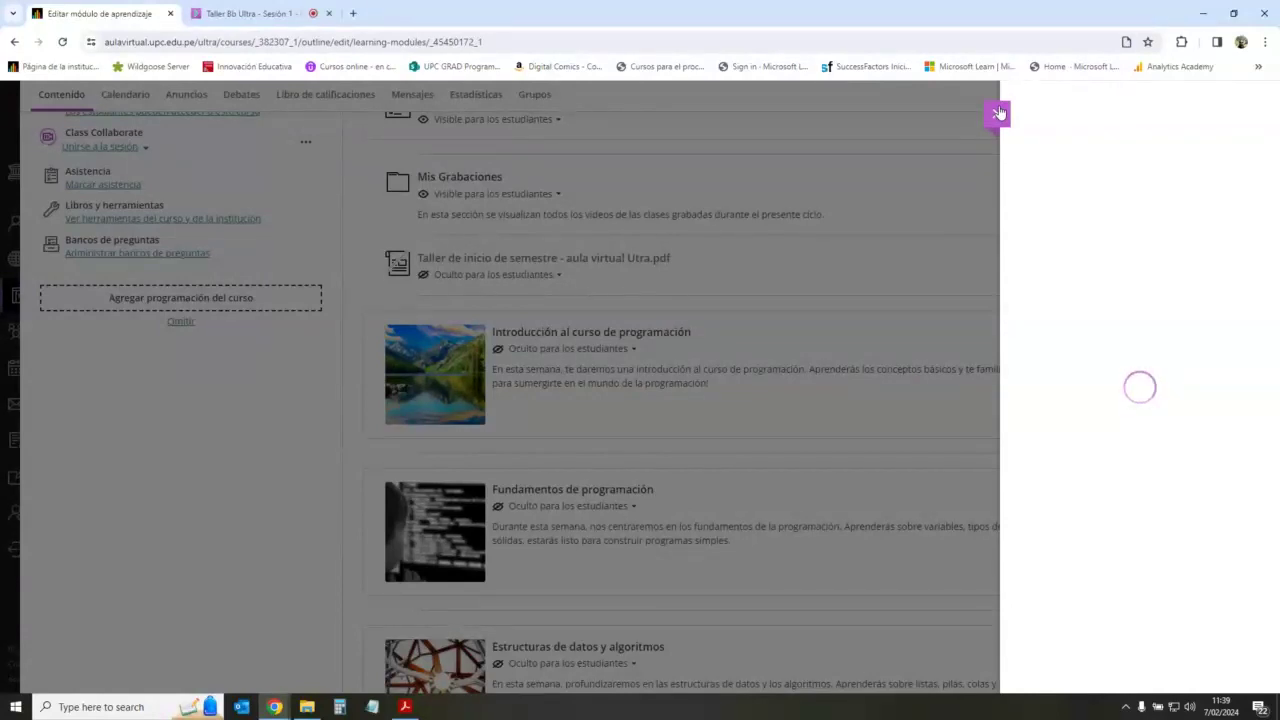
# Step: Check the participants' questions in the Collaborate session chat, then return to the course
pyautogui.click(259, 12)
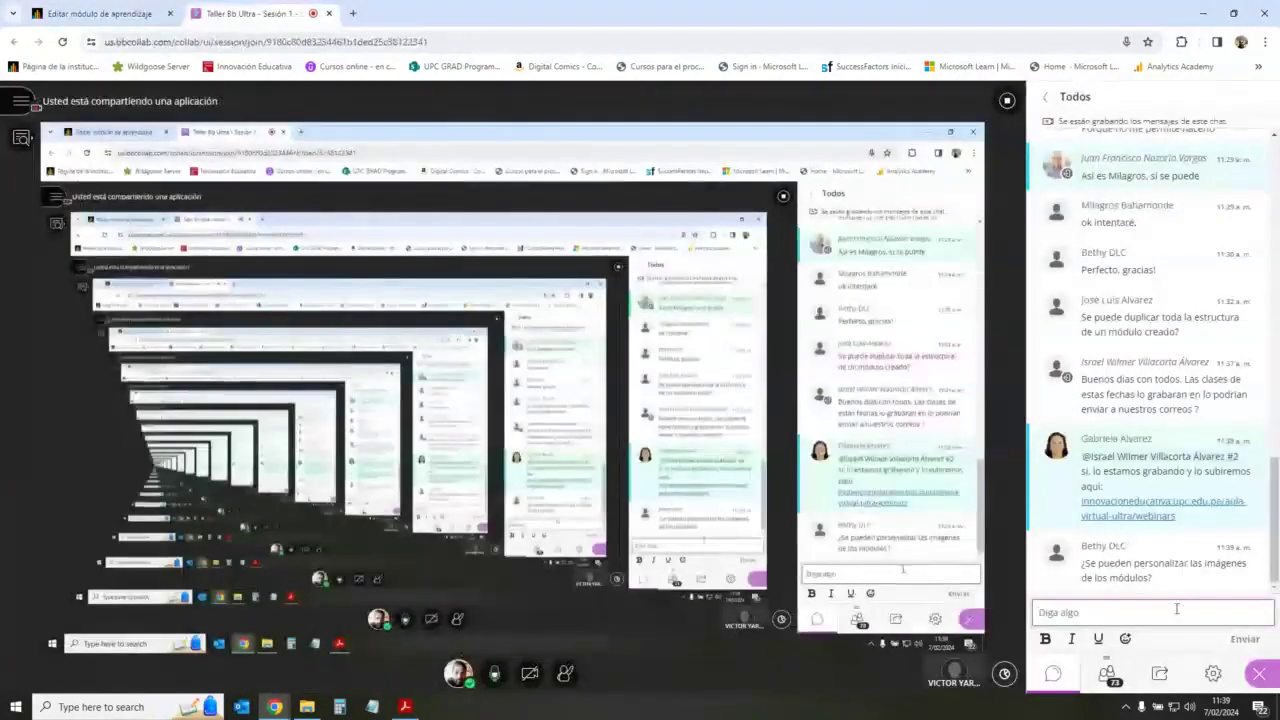
pyautogui.click(100, 13)
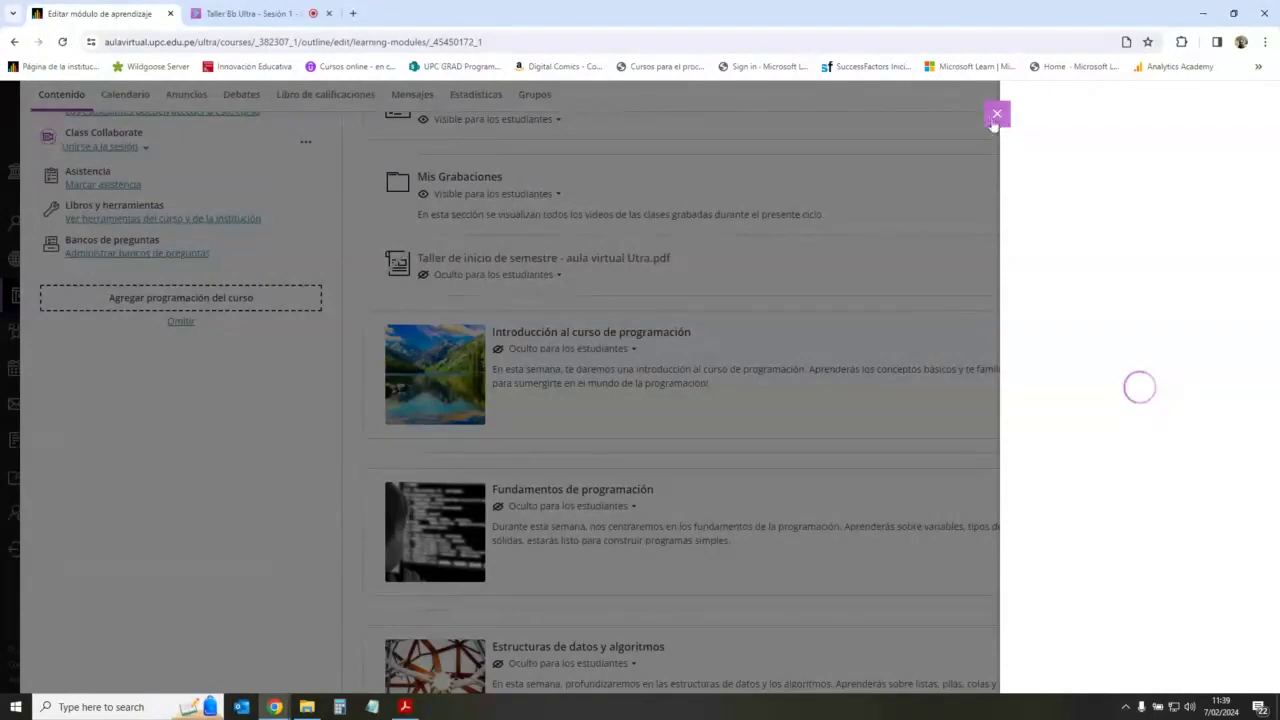
# Step: Open the Semana 1 module for editing and go to its image section
pyautogui.scroll(2, 873, 311)
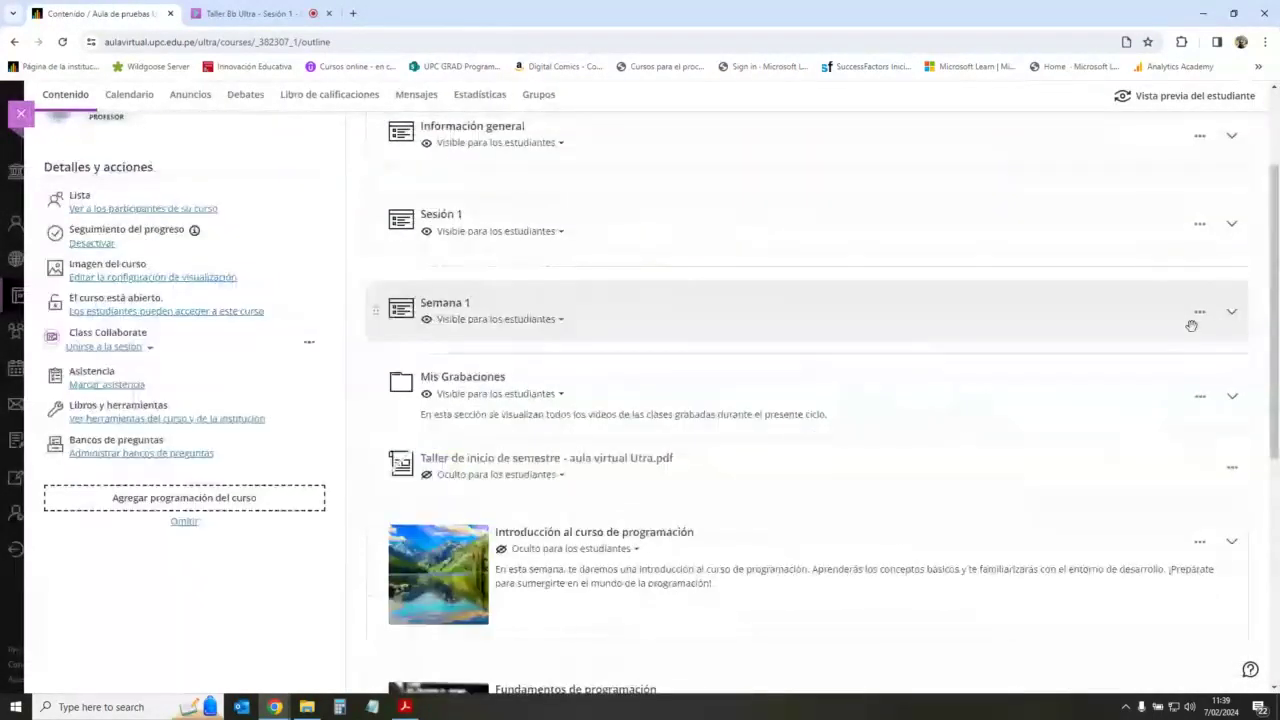
pyautogui.click(1194, 306)
pyautogui.click(1060, 335)
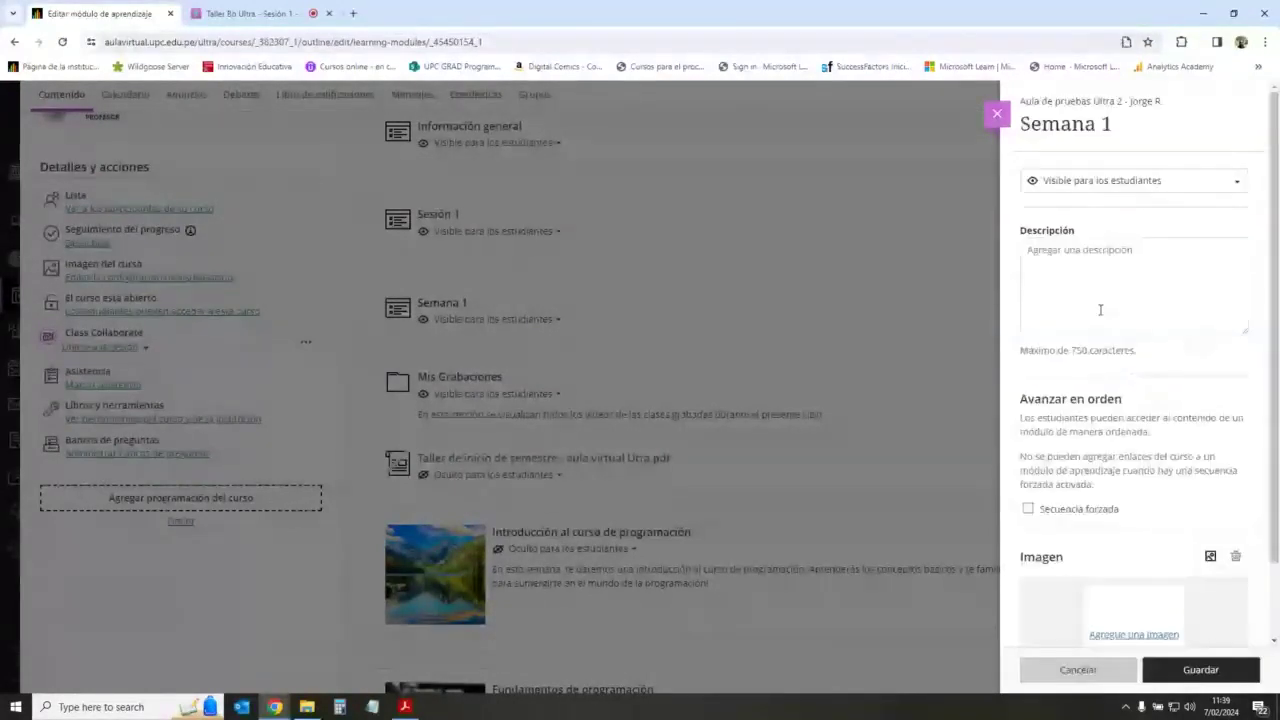
pyautogui.scroll(-1, 1146, 316)
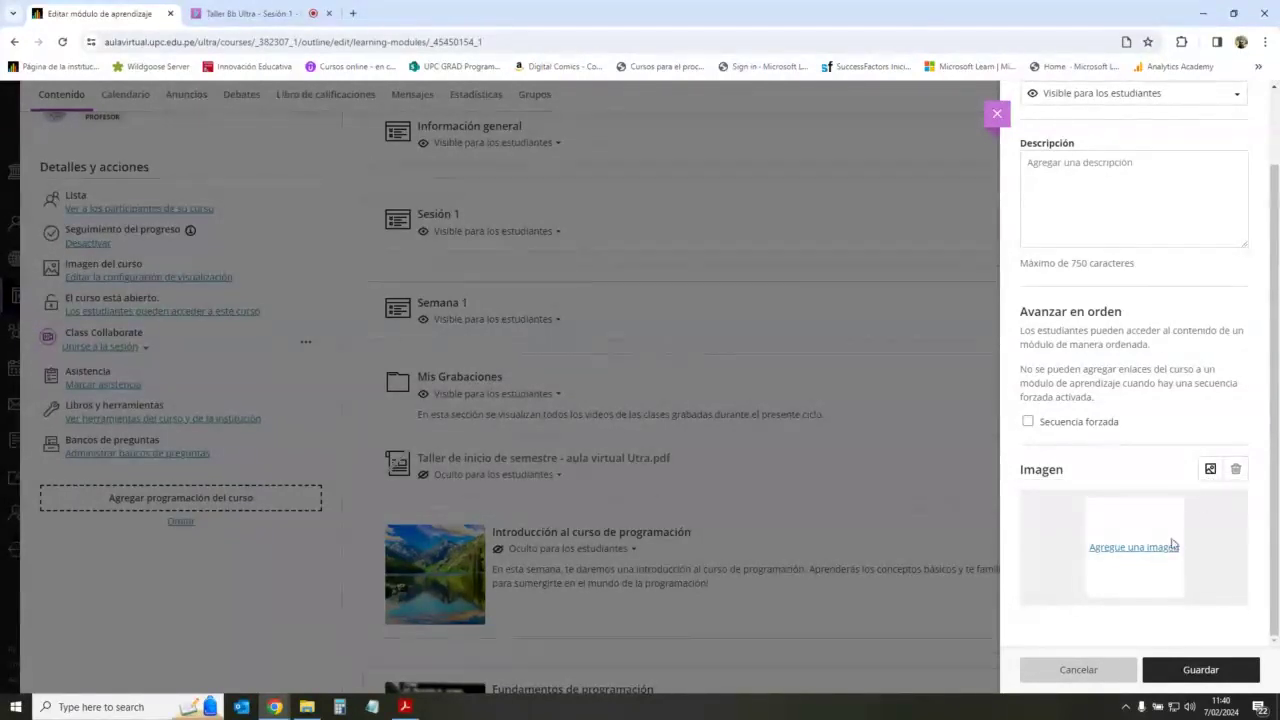
pyautogui.click(1210, 470)
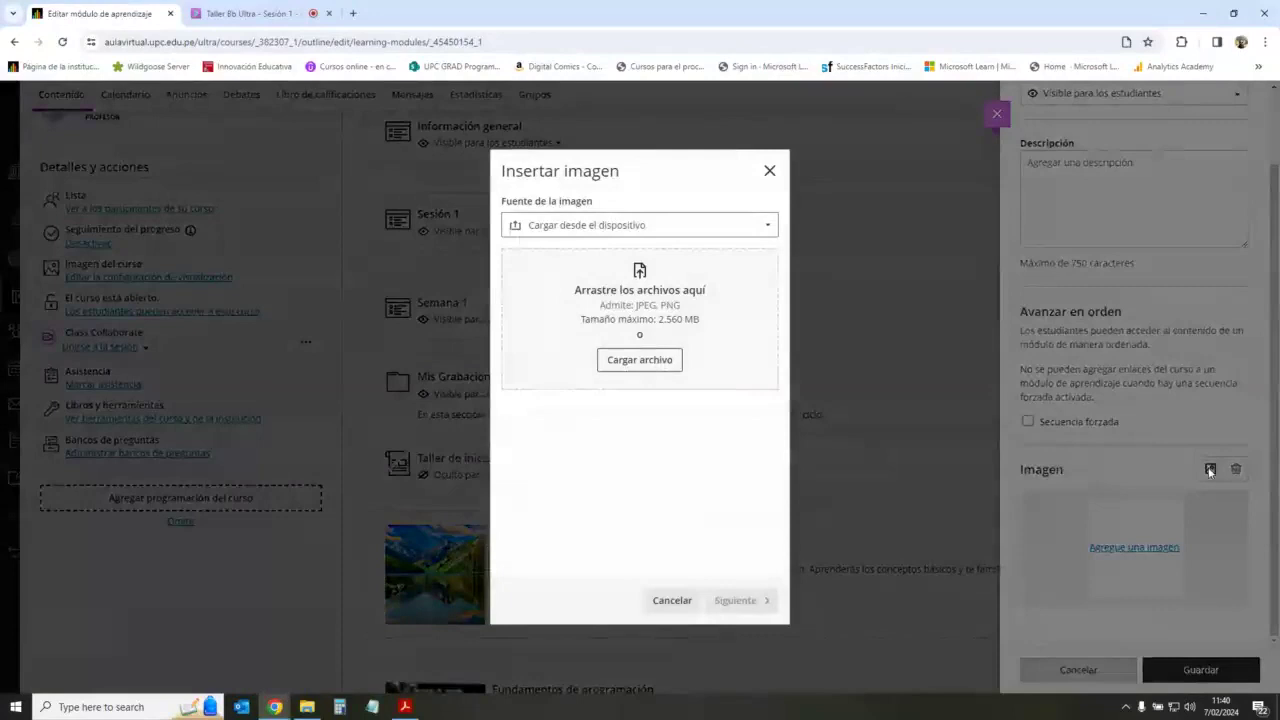
pyautogui.click(745, 226)
pyautogui.click(766, 222)
pyautogui.click(769, 171)
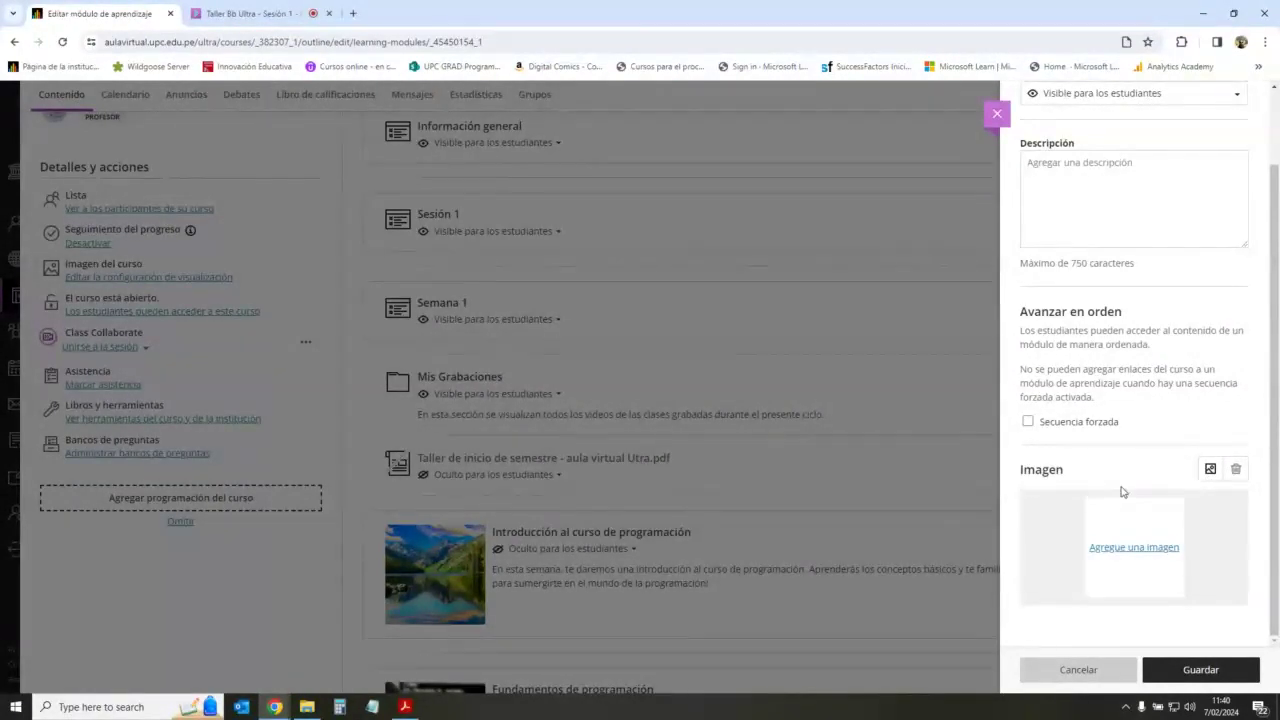
# Step: Generate AI images for the Semana 1 module from the description "una laptop mostrando código de programación"
pyautogui.click(1210, 470)
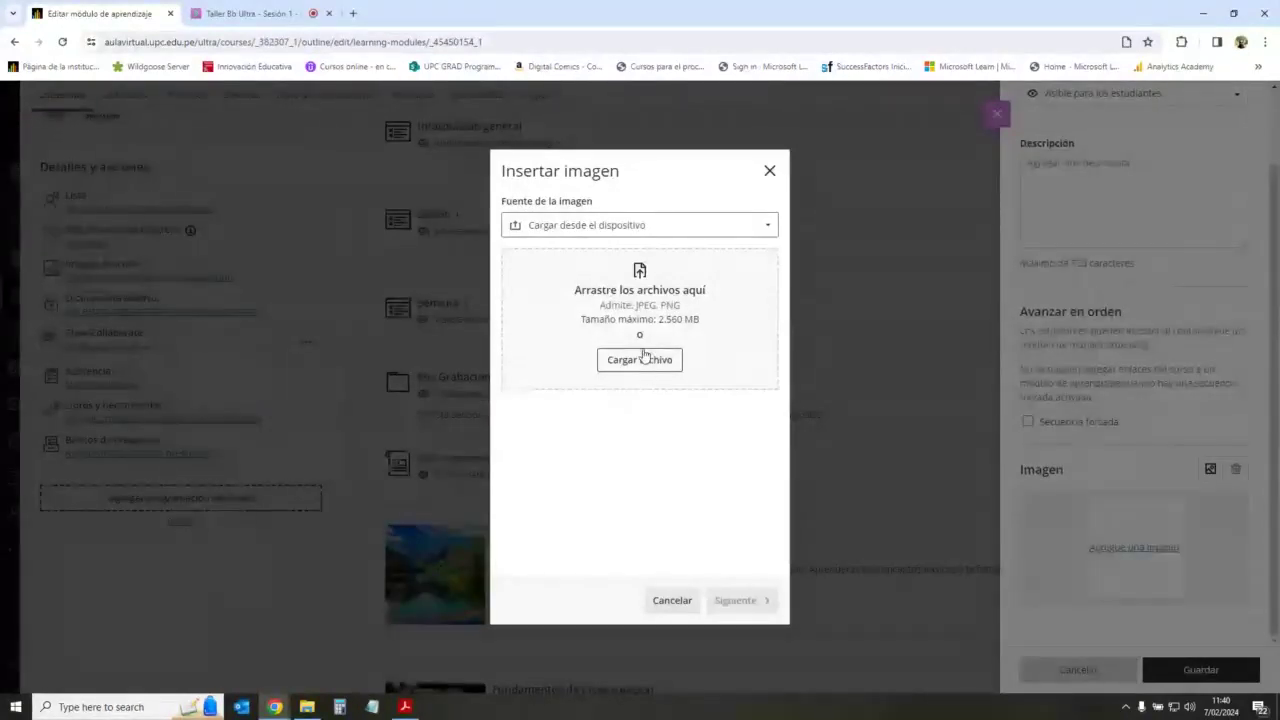
pyautogui.click(700, 230)
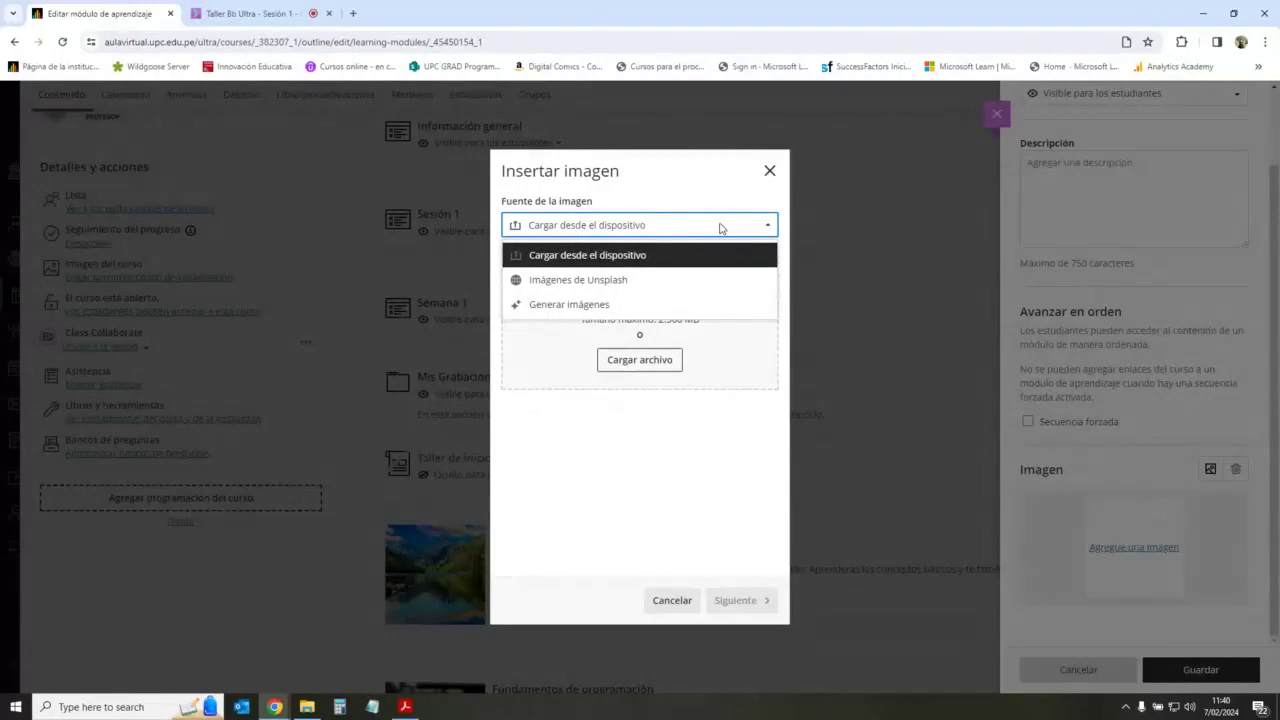
pyautogui.click(606, 313)
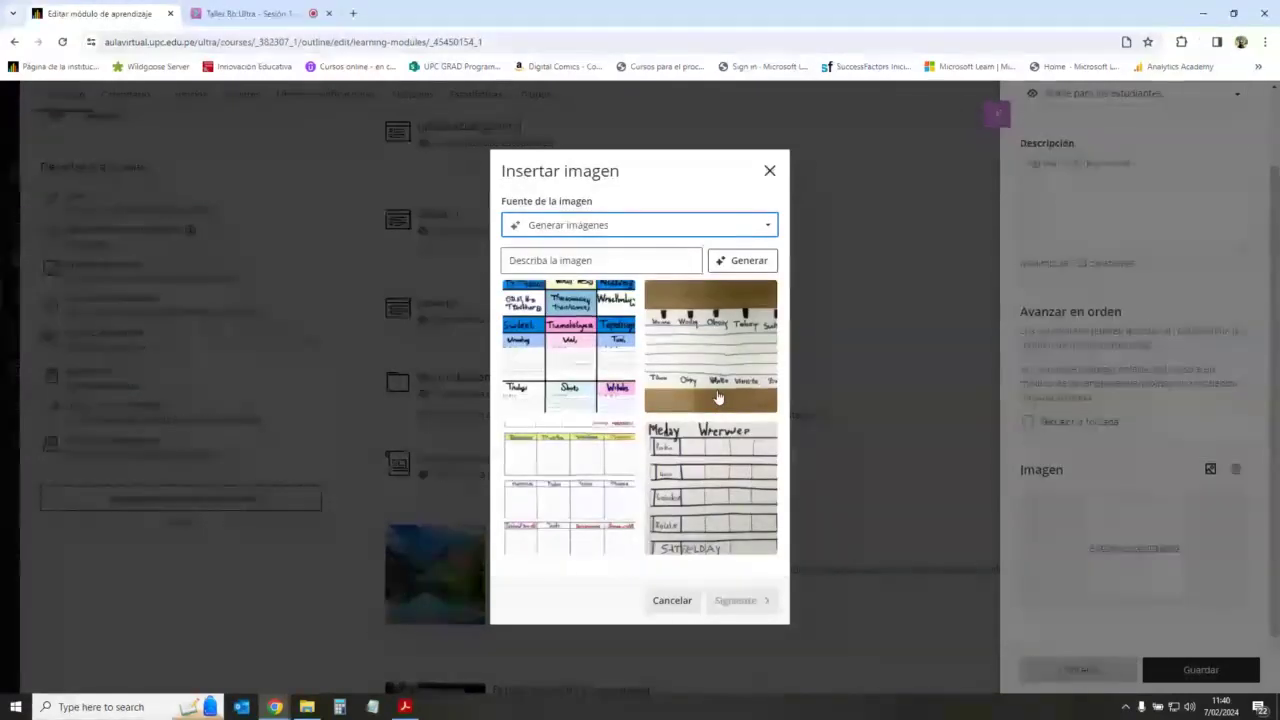
pyautogui.click(617, 258)
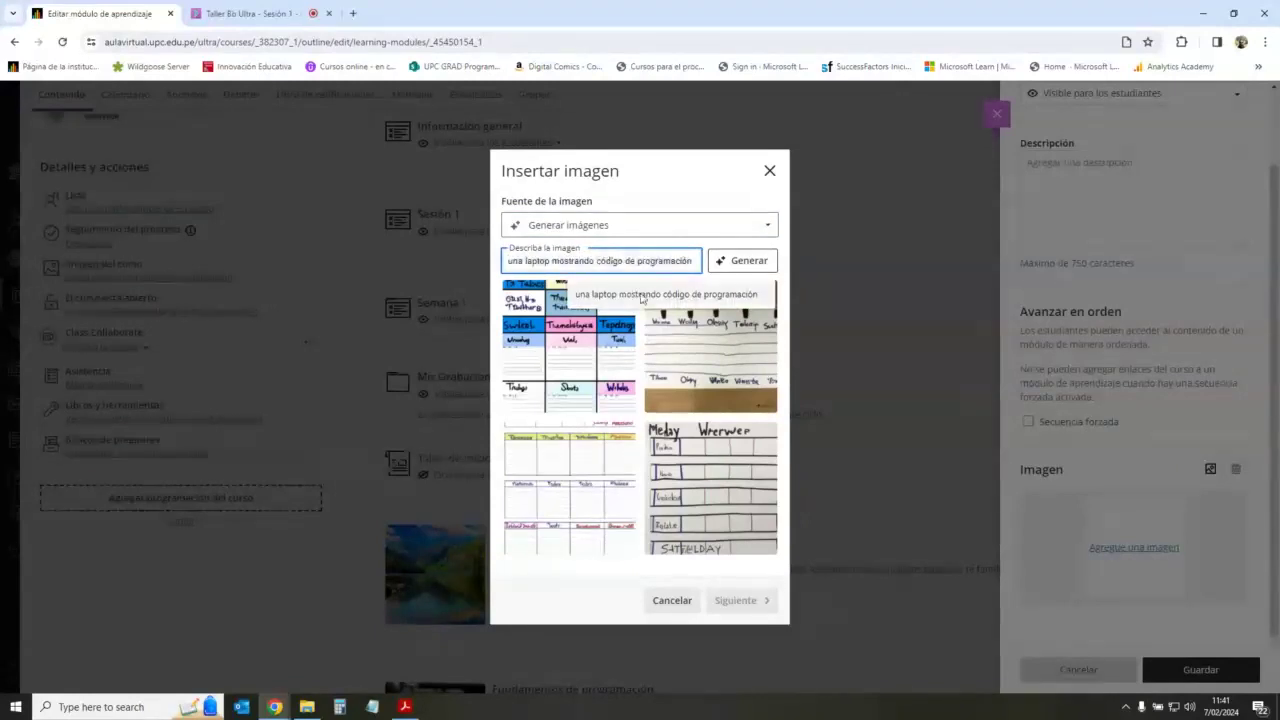
pyautogui.click(665, 295)
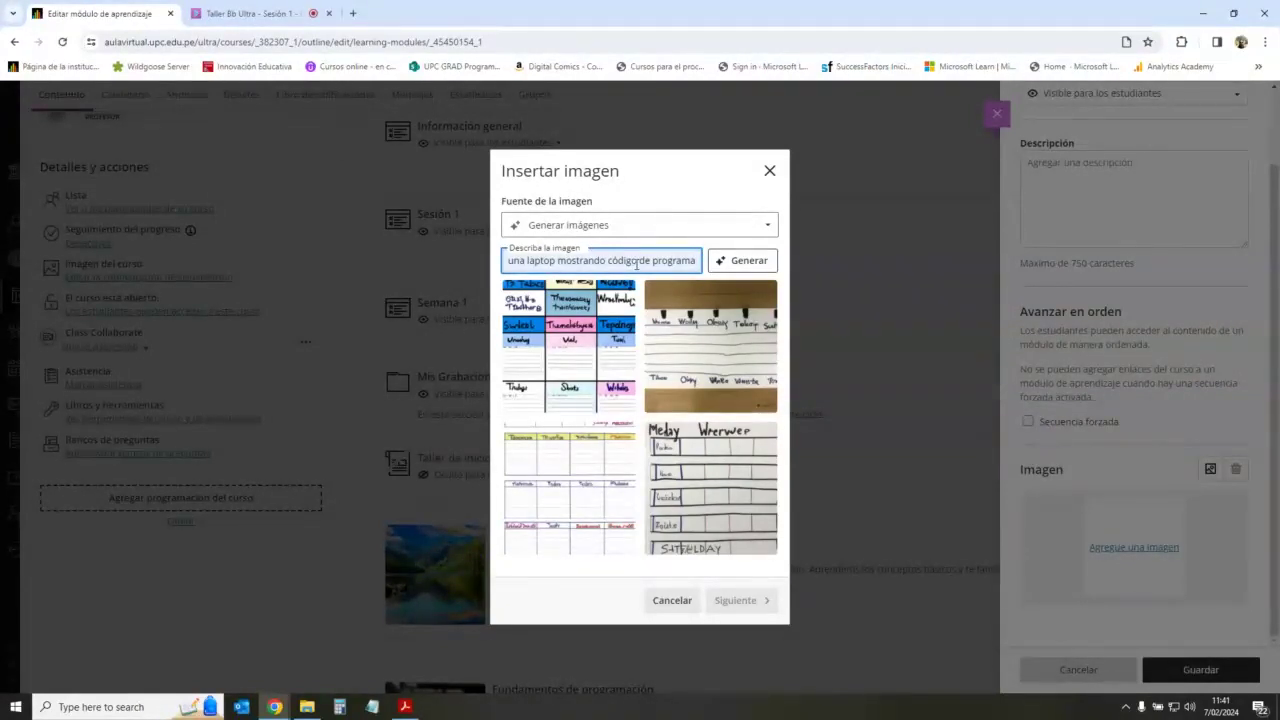
pyautogui.click(745, 263)
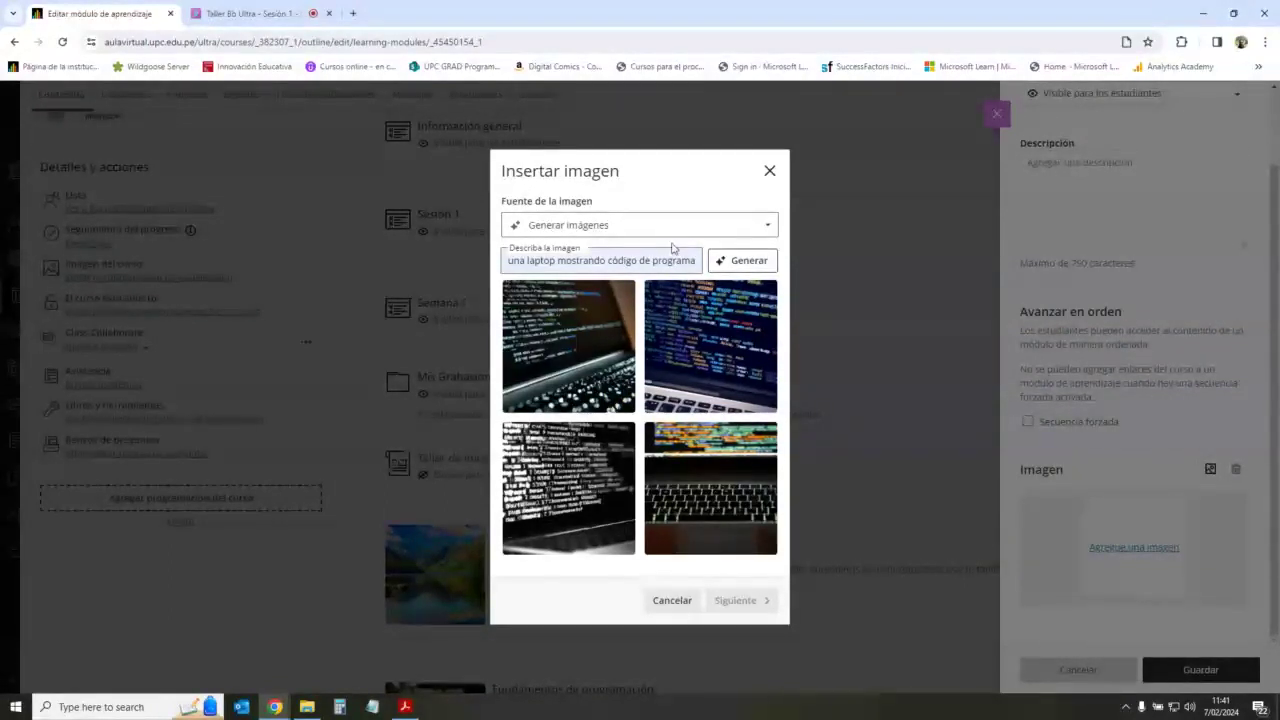
# Step: Insert the generated image of colourful code on a laptop screen at its default framing and save the Semana 1 module
pyautogui.click(740, 348)
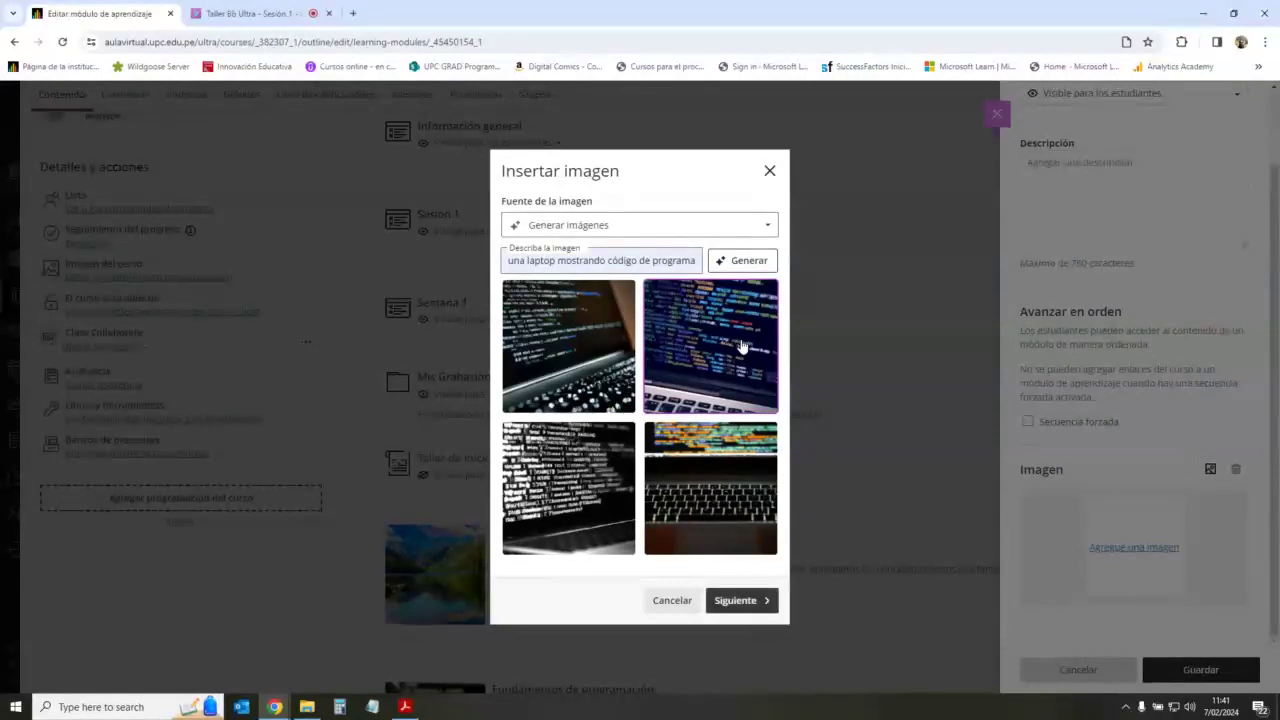
pyautogui.click(737, 601)
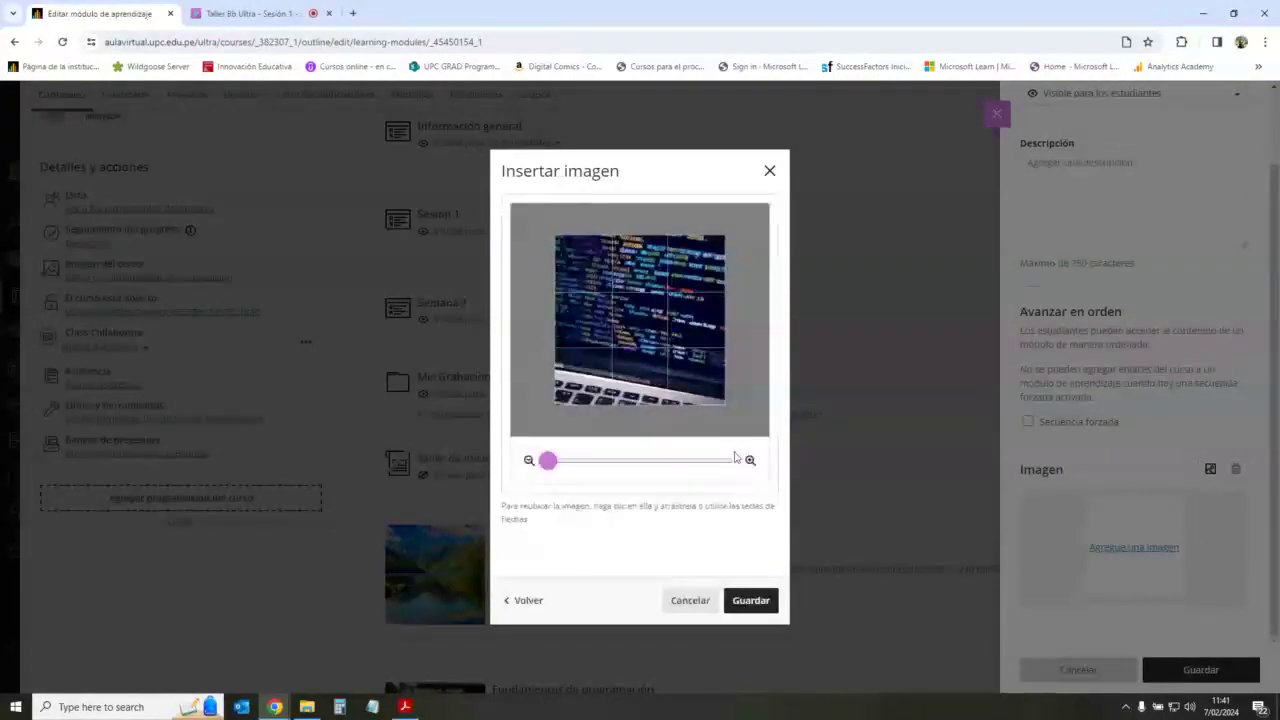
pyautogui.moveTo(548, 460)
pyautogui.mouseDown()
pyautogui.moveTo(734, 460)
pyautogui.moveTo(546, 460)
pyautogui.mouseUp()
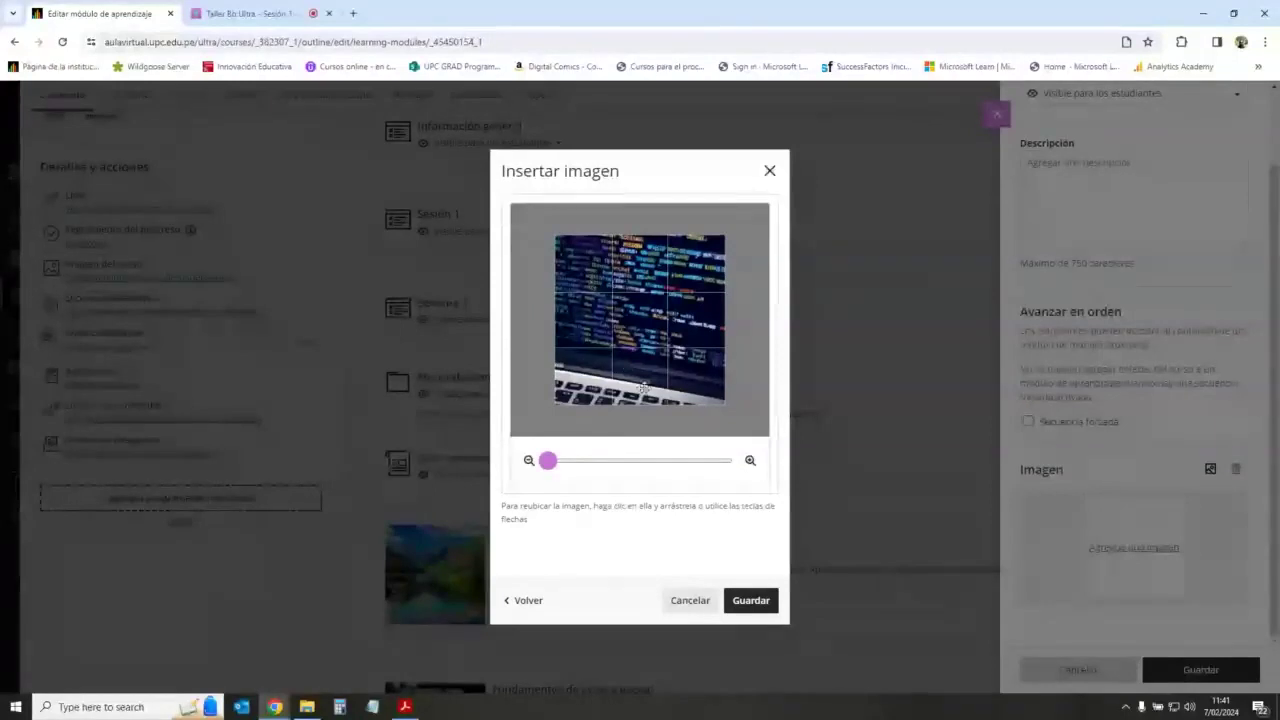
pyautogui.click(751, 602)
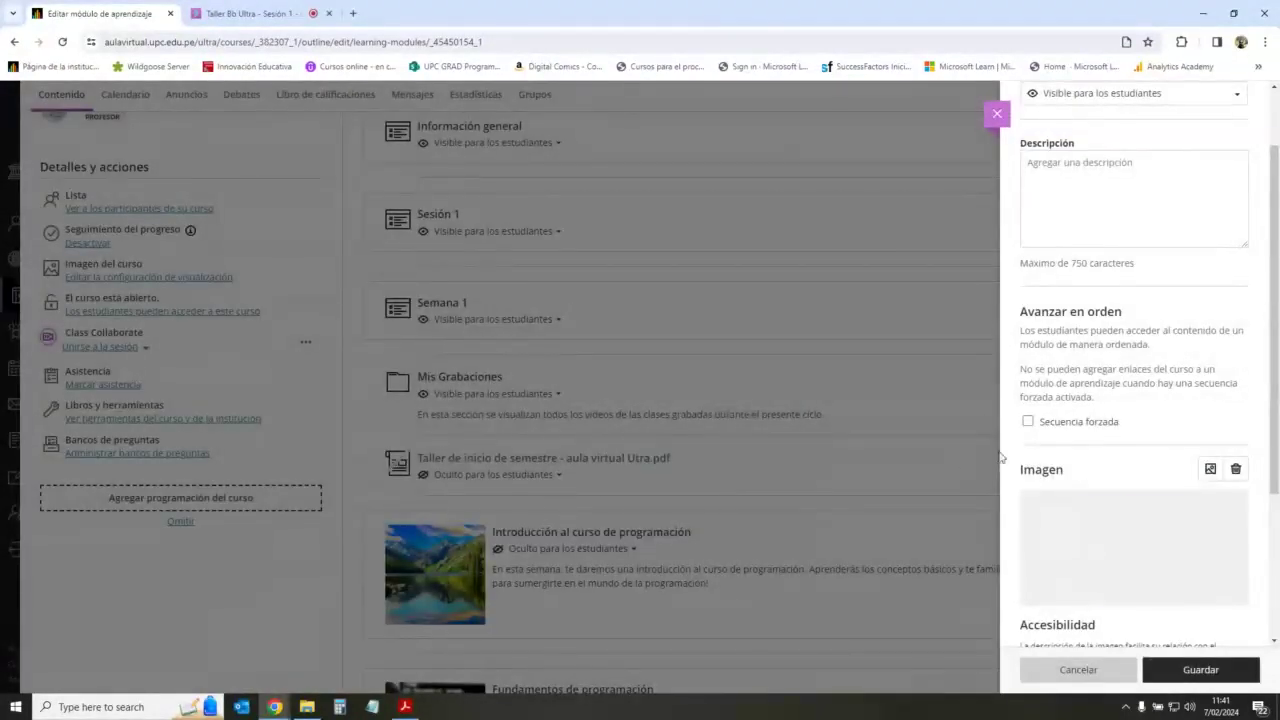
pyautogui.scroll(-1, 1218, 524)
pyautogui.scroll(-3, 1218, 524)
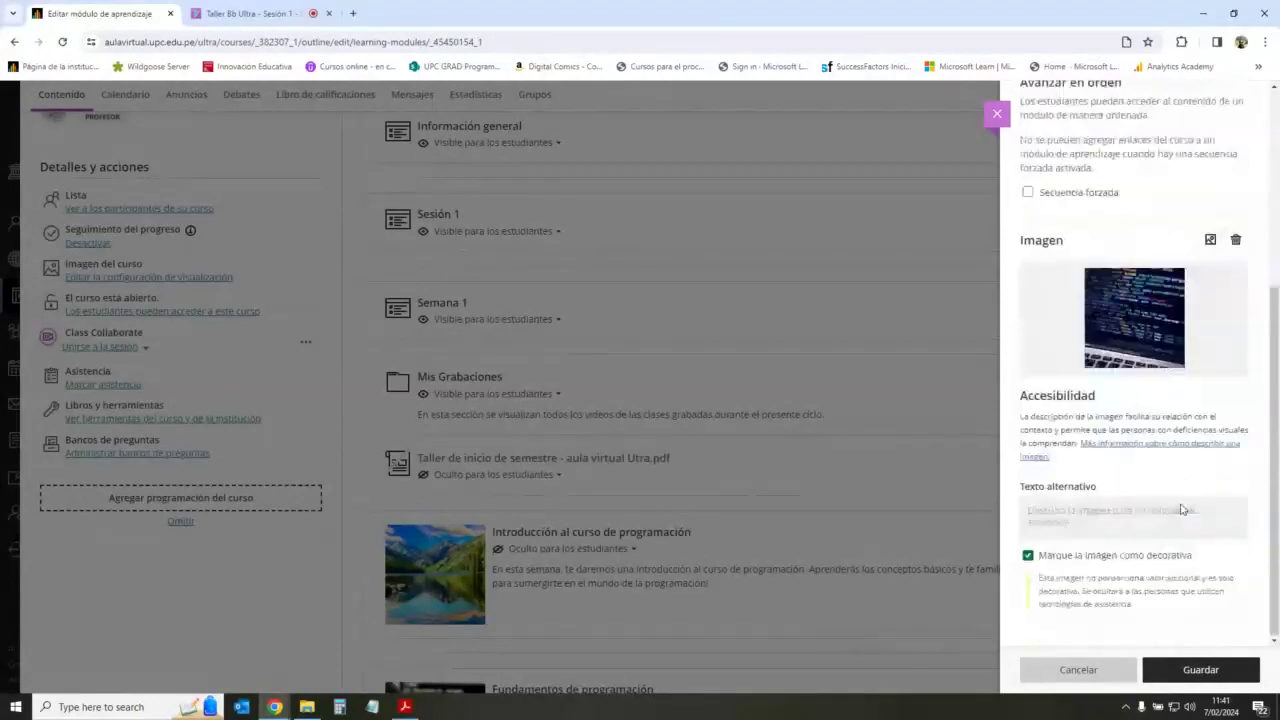
pyautogui.click(1201, 671)
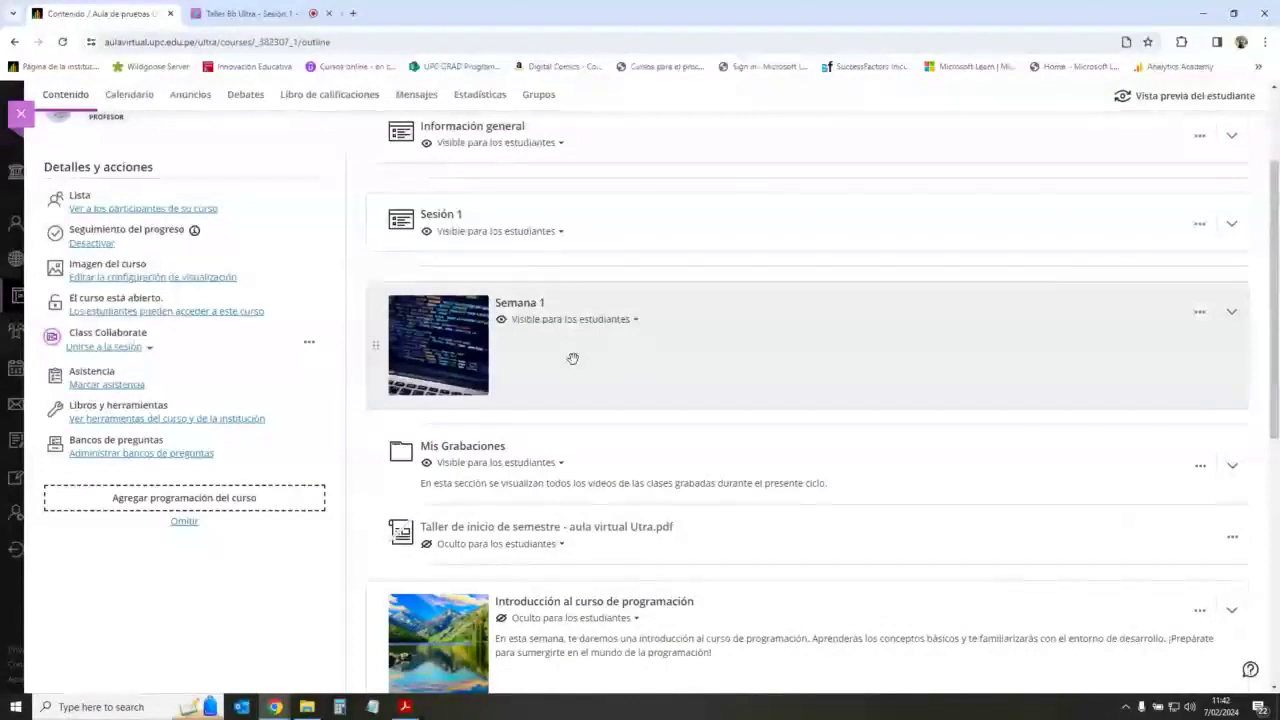
# Step: Try to open the Introducción al curso de programación module for editing, then close its edit panel
pyautogui.scroll(-3, 783, 357)
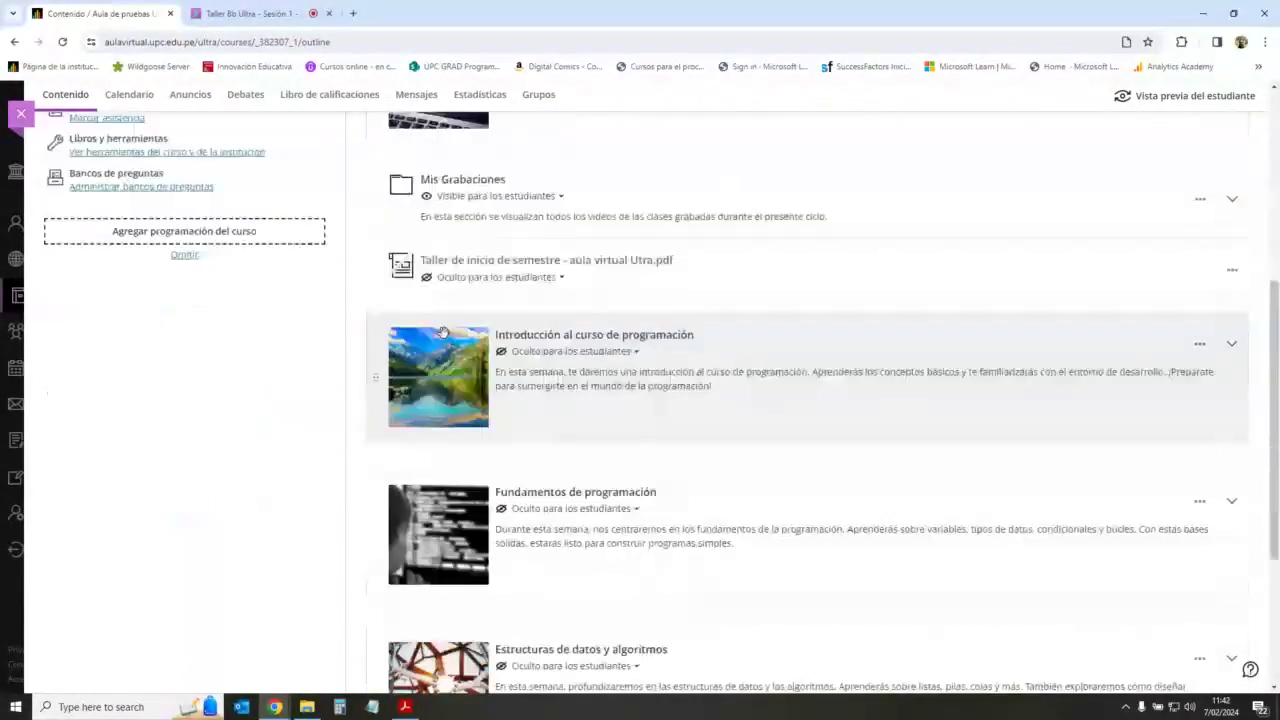
pyautogui.scroll(-3, 606, 341)
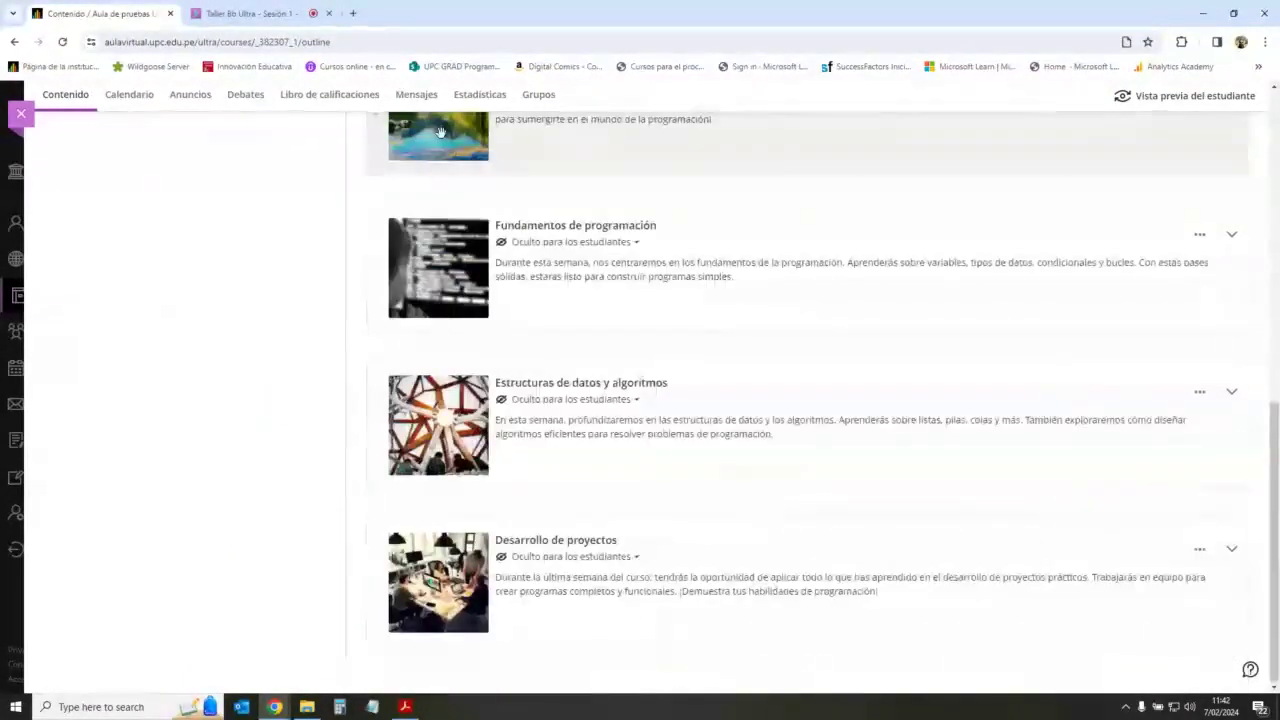
pyautogui.scroll(3, 445, 425)
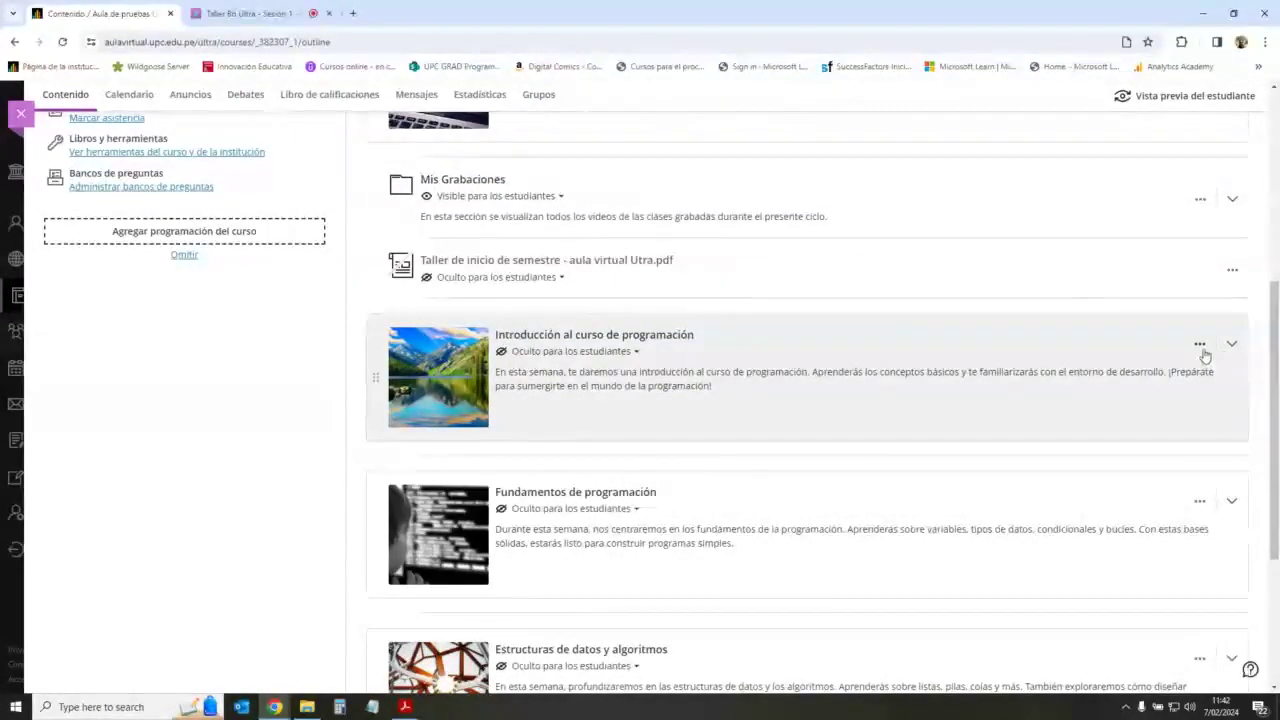
pyautogui.click(1199, 345)
pyautogui.click(1054, 367)
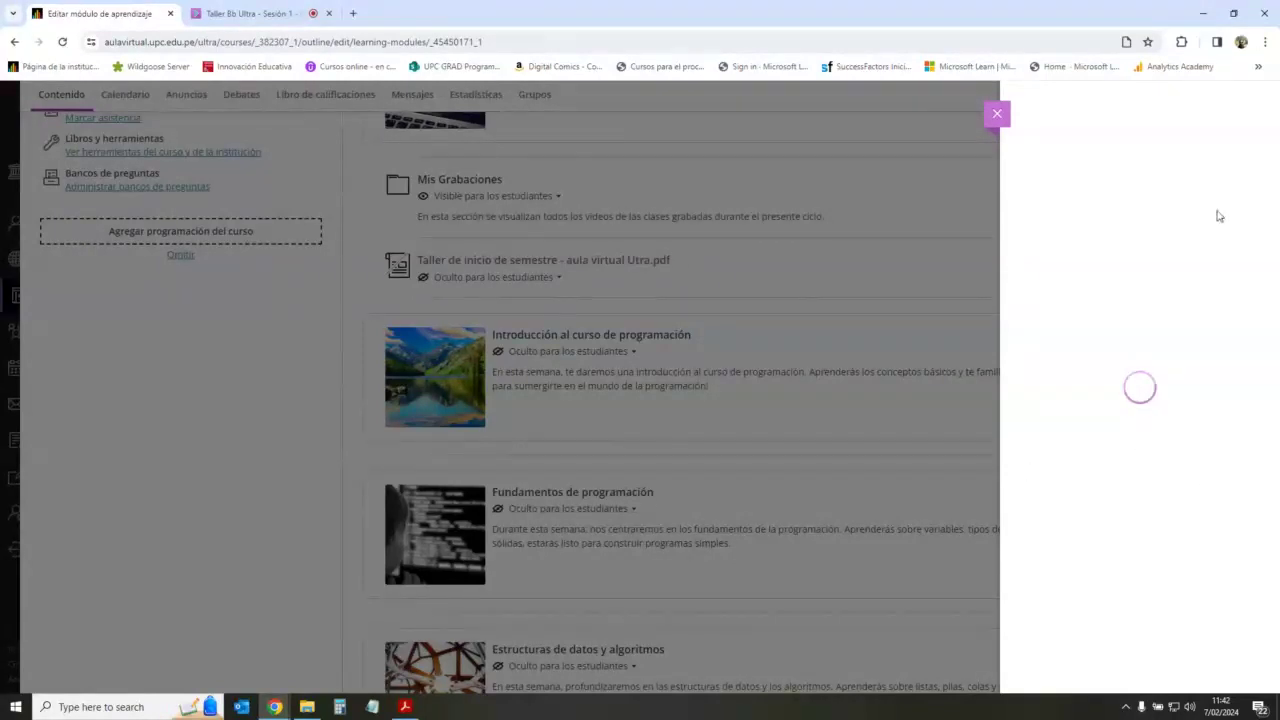
pyautogui.click(998, 117)
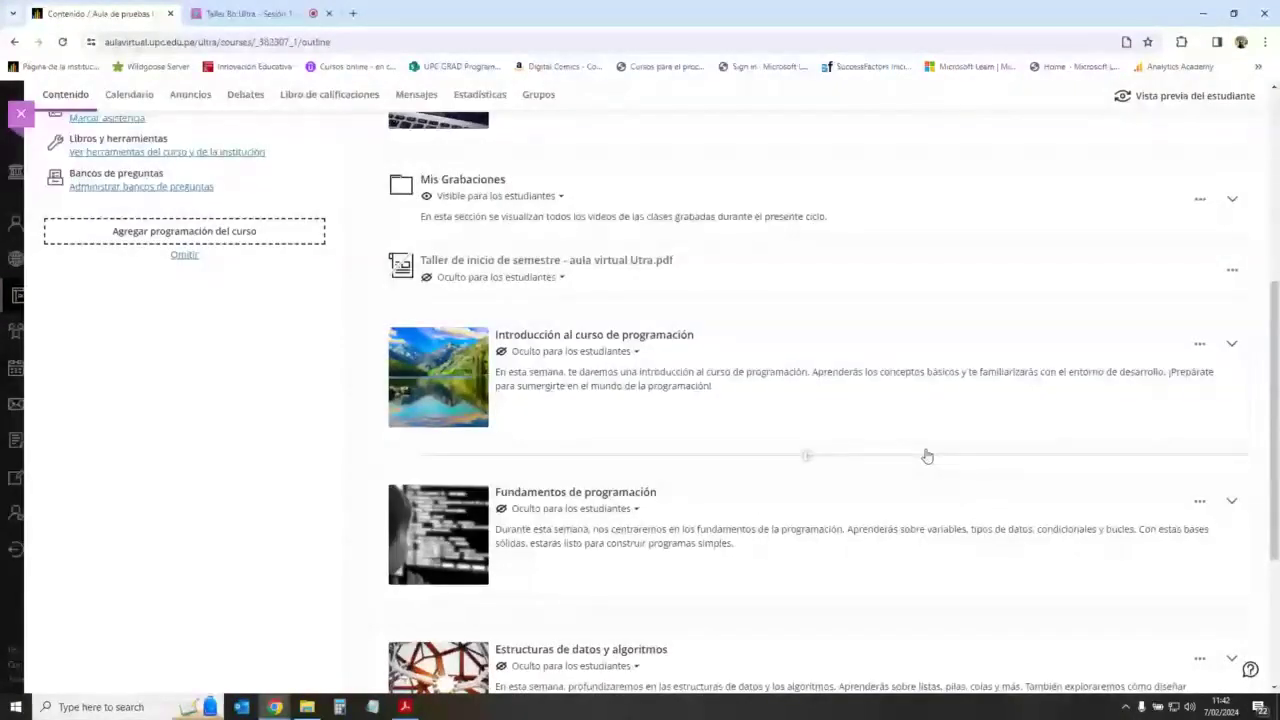
# Step: Try to open the Fundamentos de programación module for editing, then close its edit panel
pyautogui.scroll(3, 927, 456)
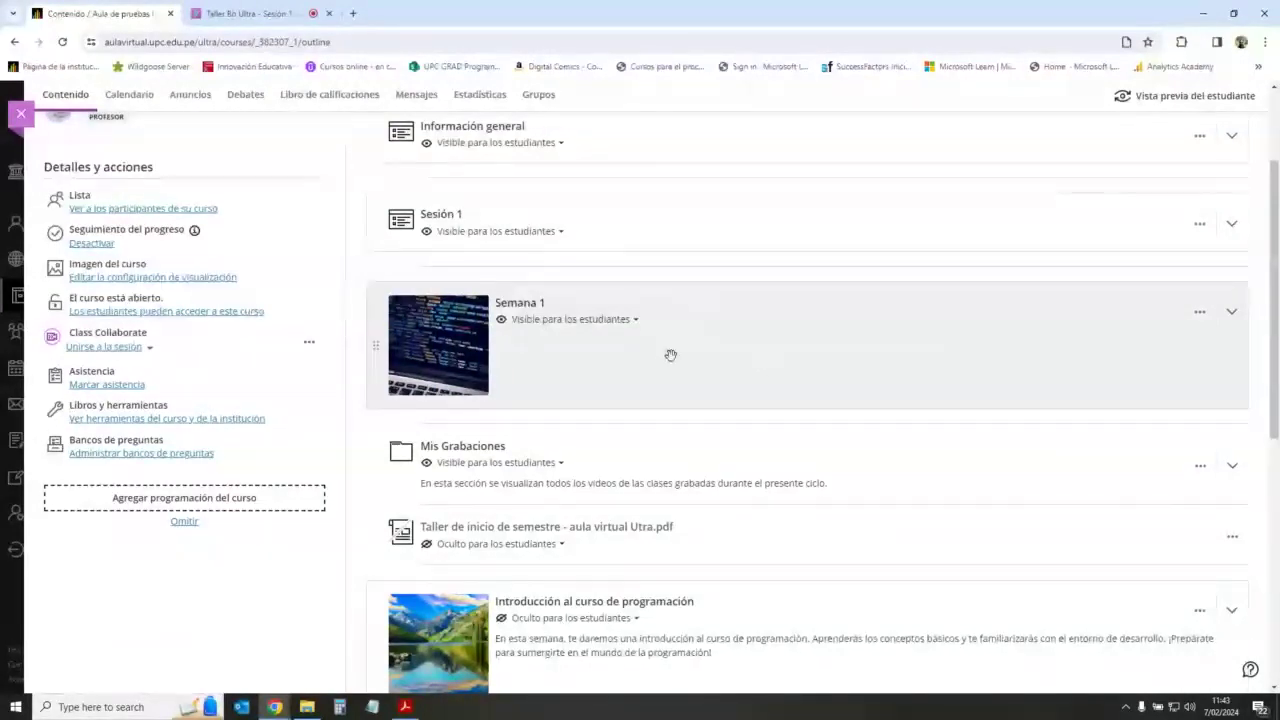
pyautogui.scroll(-2, 670, 355)
pyautogui.scroll(-3, 670, 355)
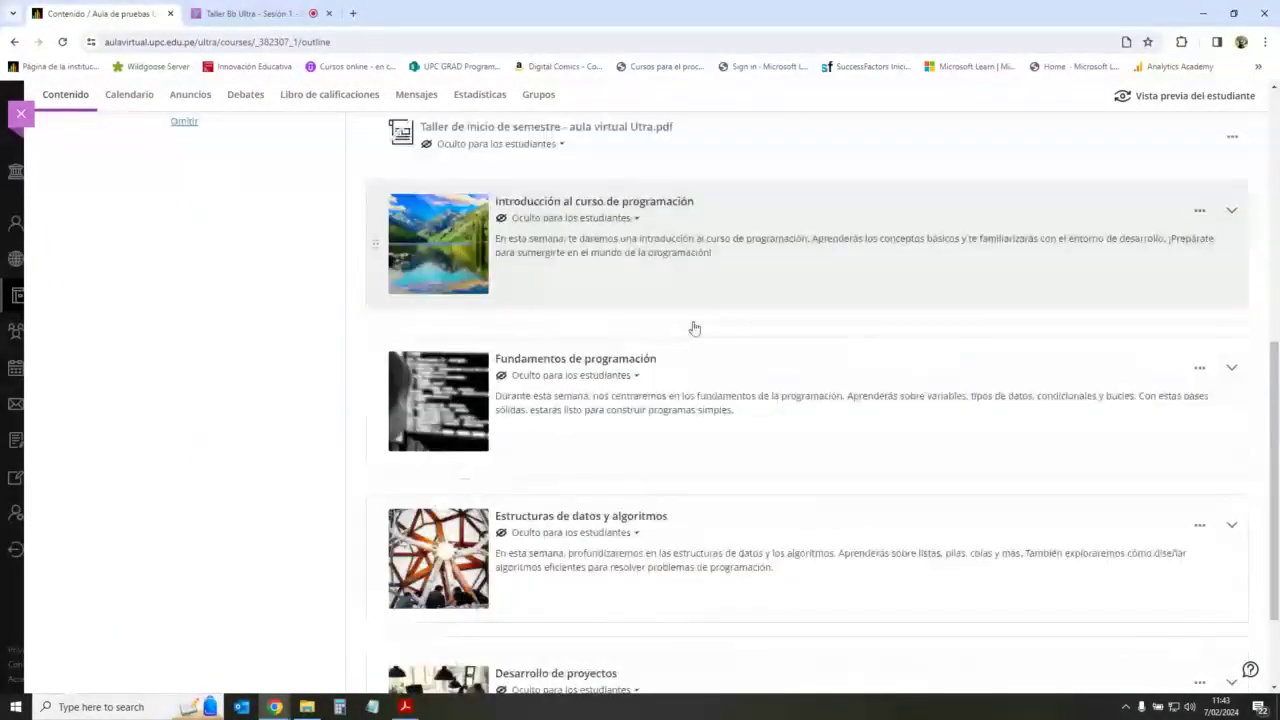
pyautogui.scroll(3, 731, 336)
pyautogui.scroll(-1, 651, 471)
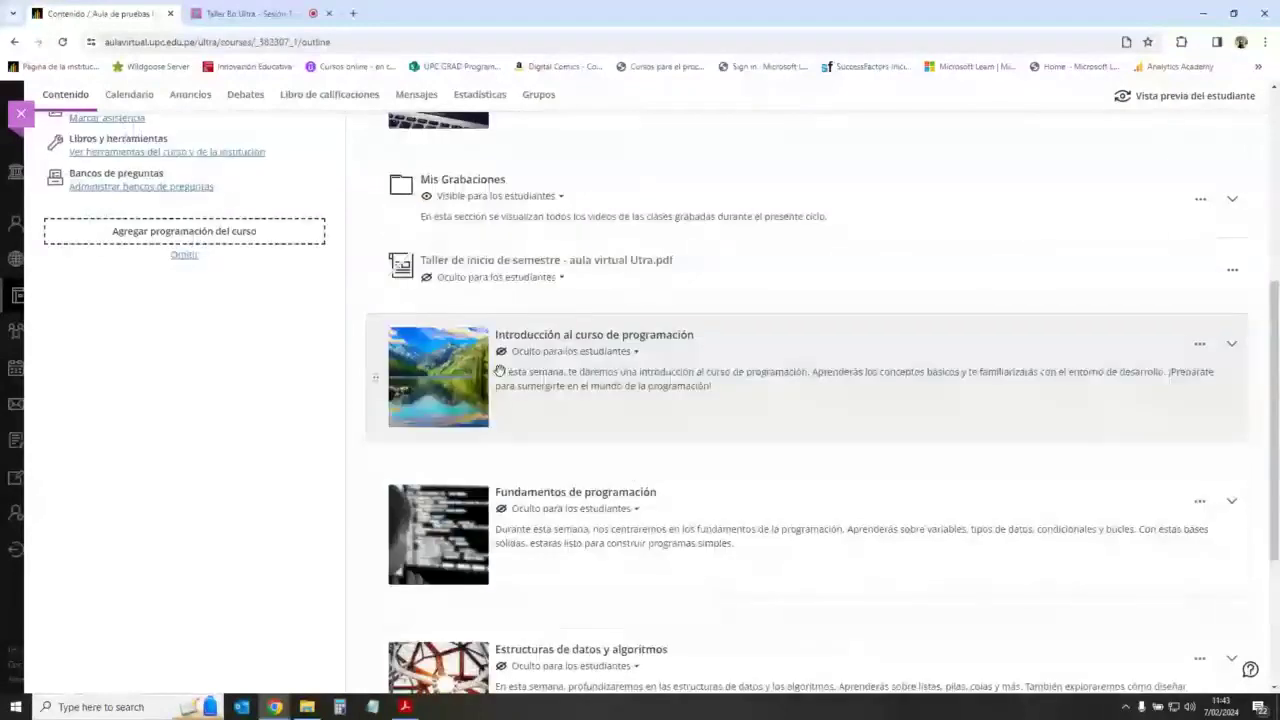
pyautogui.scroll(2, 659, 387)
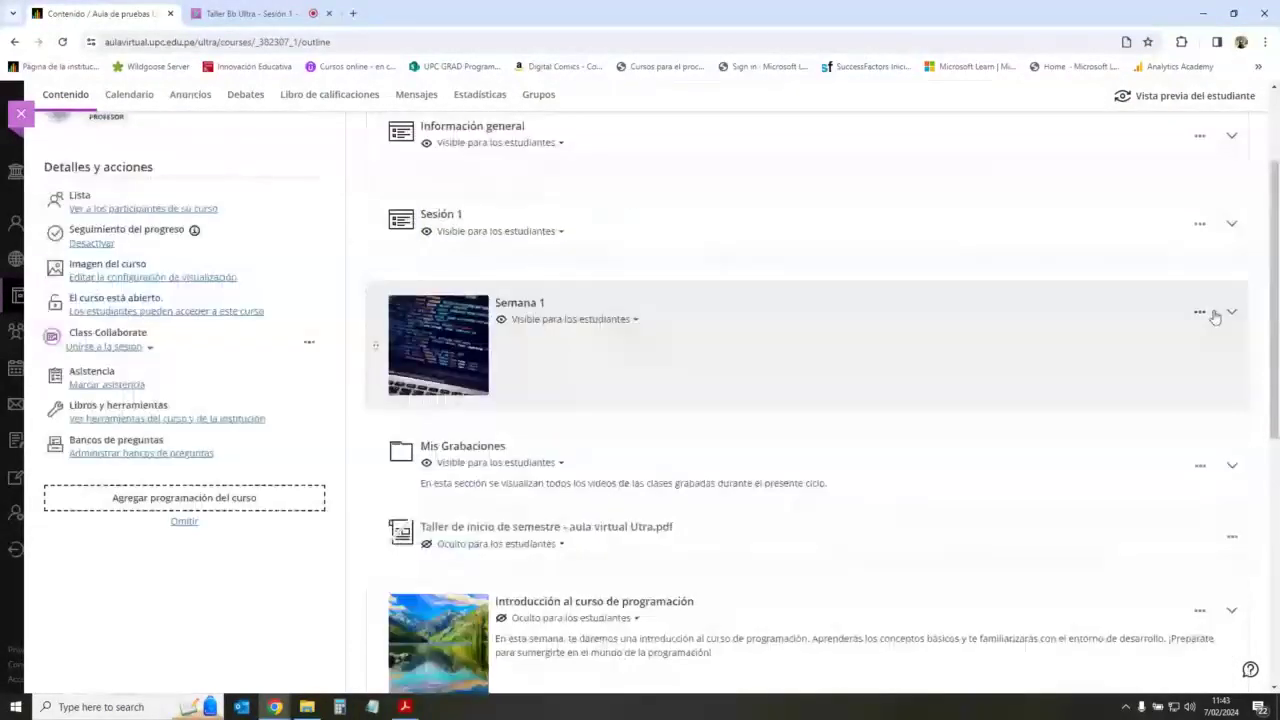
pyautogui.scroll(-1, 557, 509)
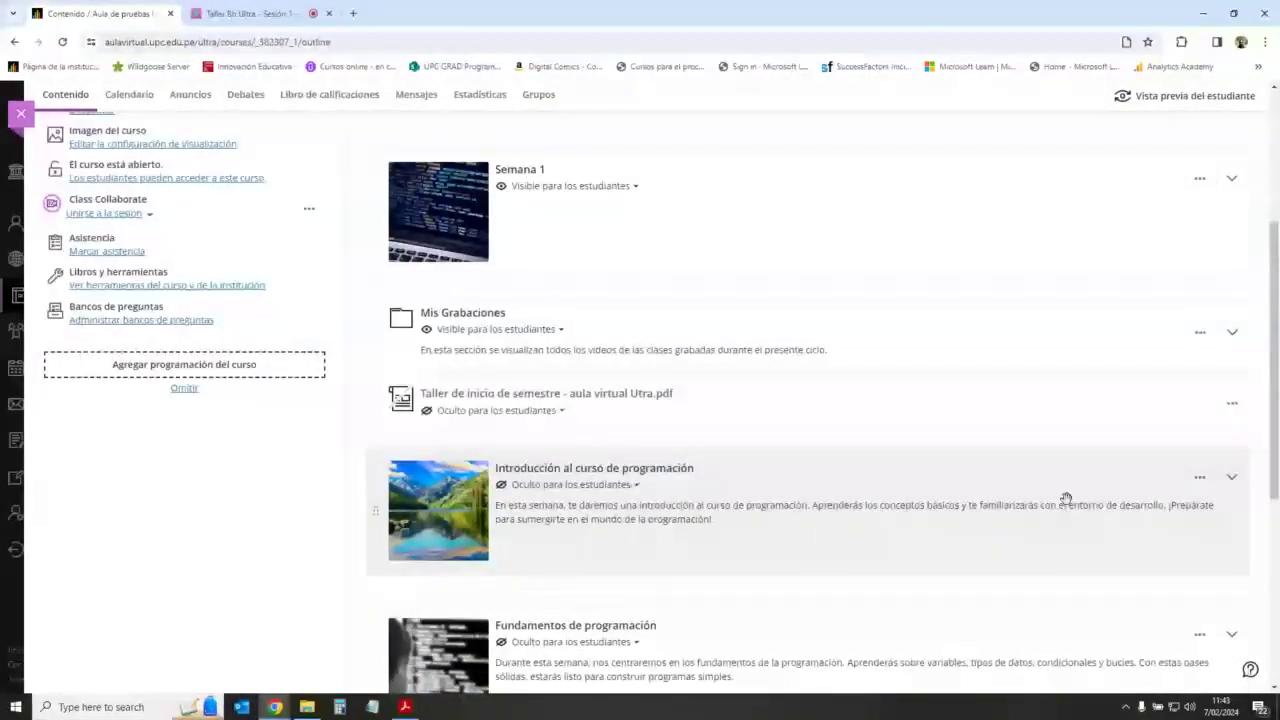
pyautogui.scroll(-2, 1066, 498)
pyautogui.click(1199, 434)
pyautogui.click(1150, 459)
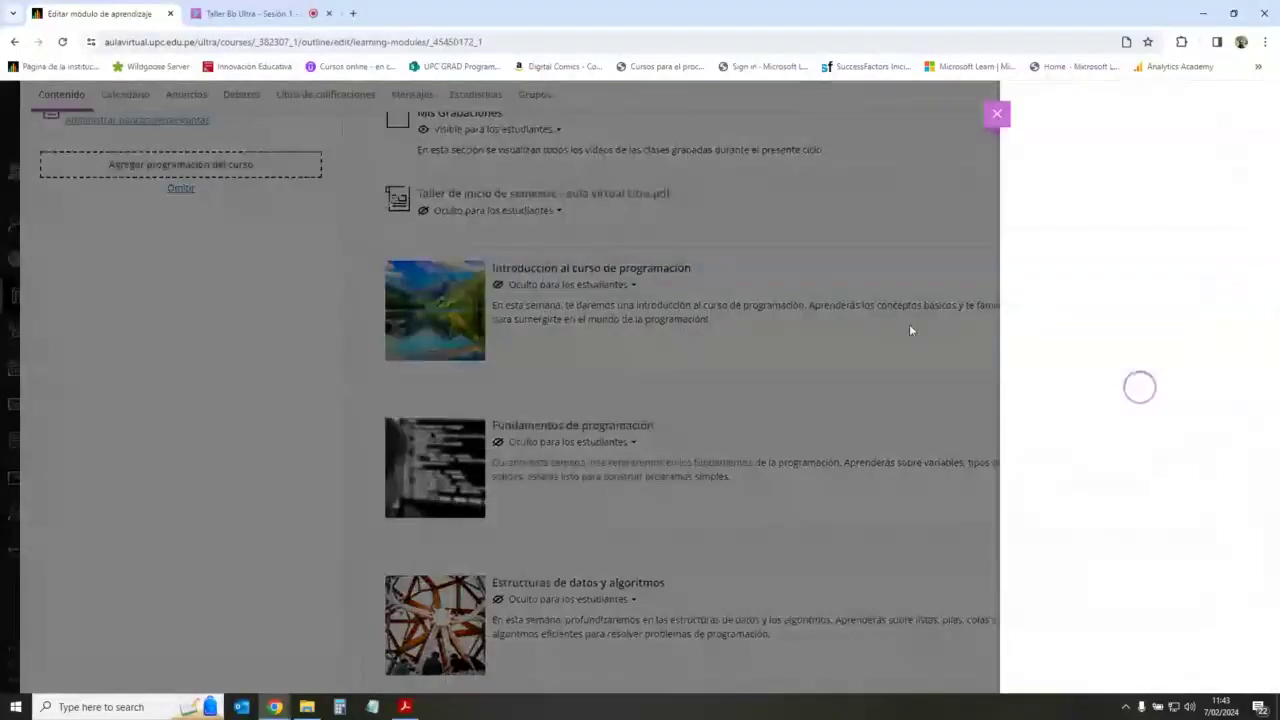
pyautogui.click(996, 117)
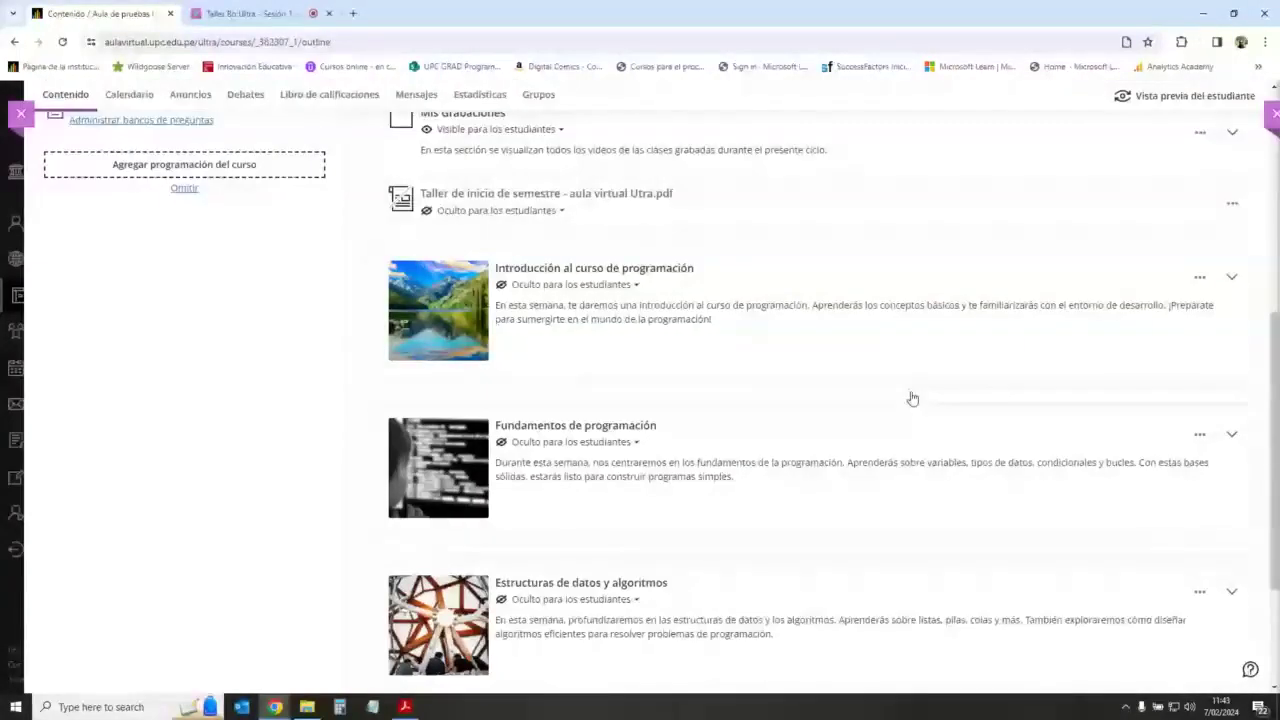
# Step: Try to reopen the Semana 1 module for editing, then close its edit panel
pyautogui.scroll(2, 912, 398)
pyautogui.click(1199, 179)
pyautogui.click(1150, 204)
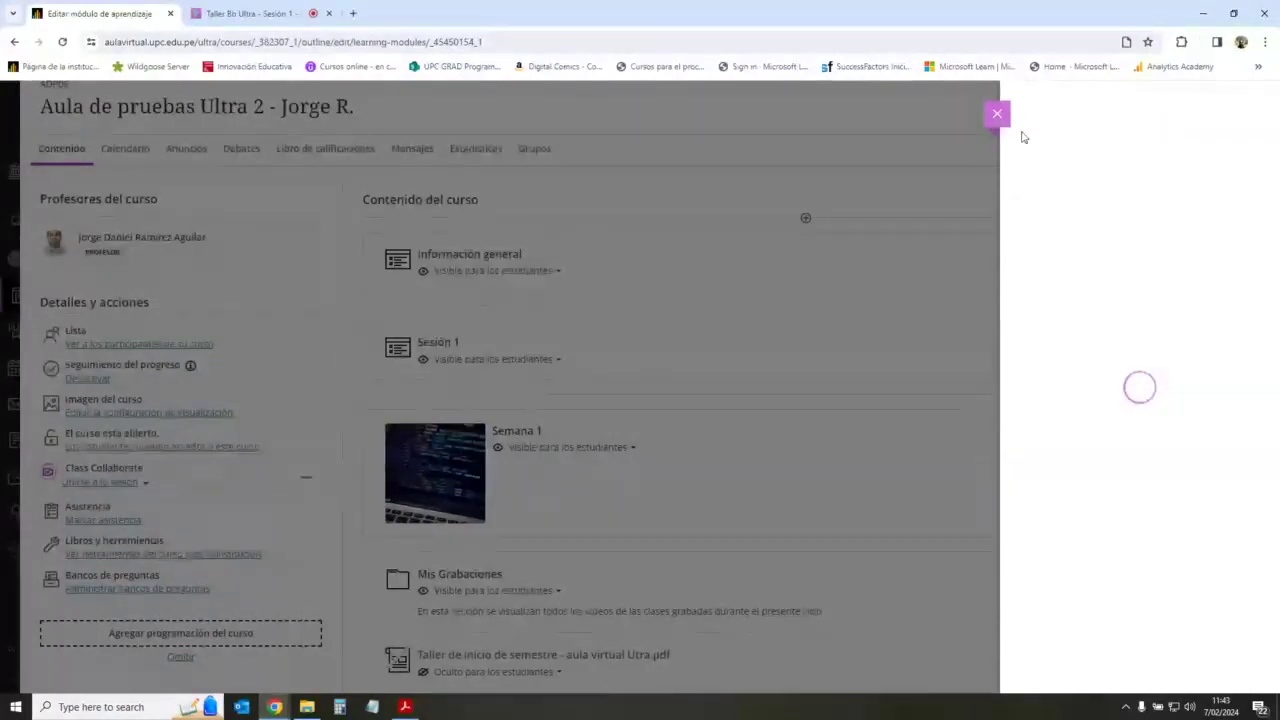
pyautogui.click(997, 113)
# Step: Start a new learning module at the beginning of the course content, review its title, description and image settings, and close it without saving
pyautogui.click(806, 218)
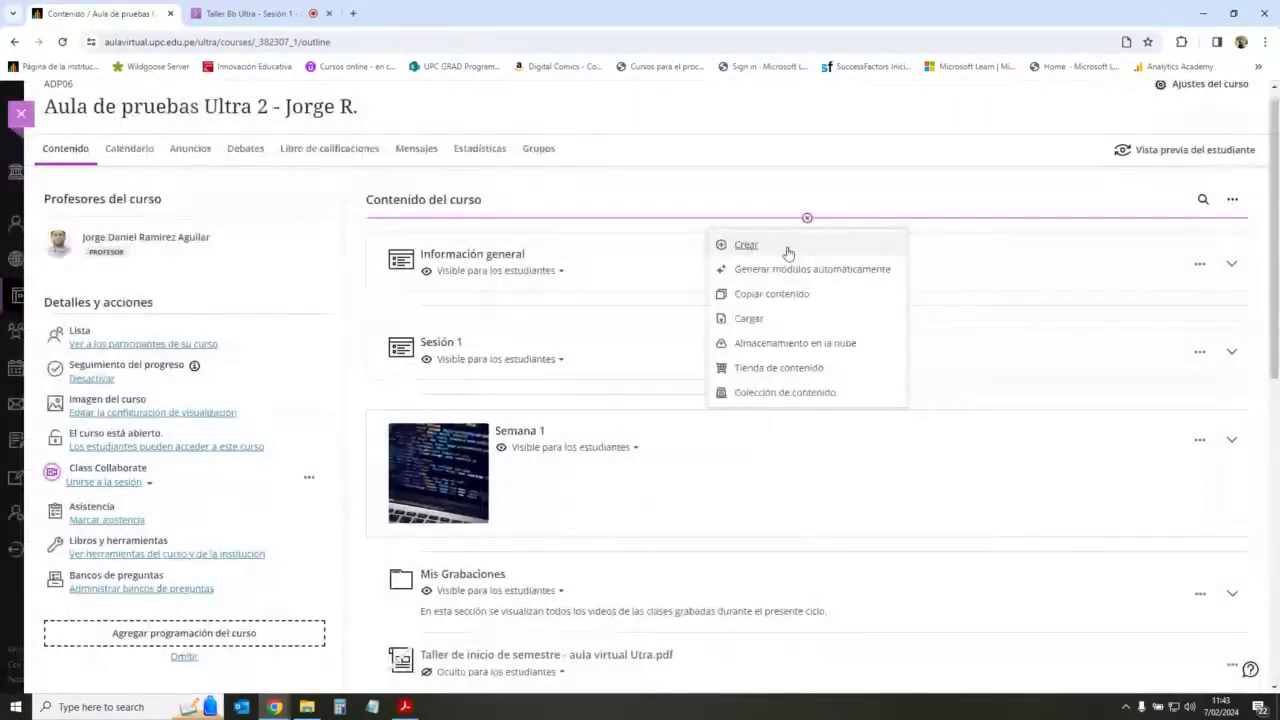
pyautogui.click(789, 250)
pyautogui.click(1100, 213)
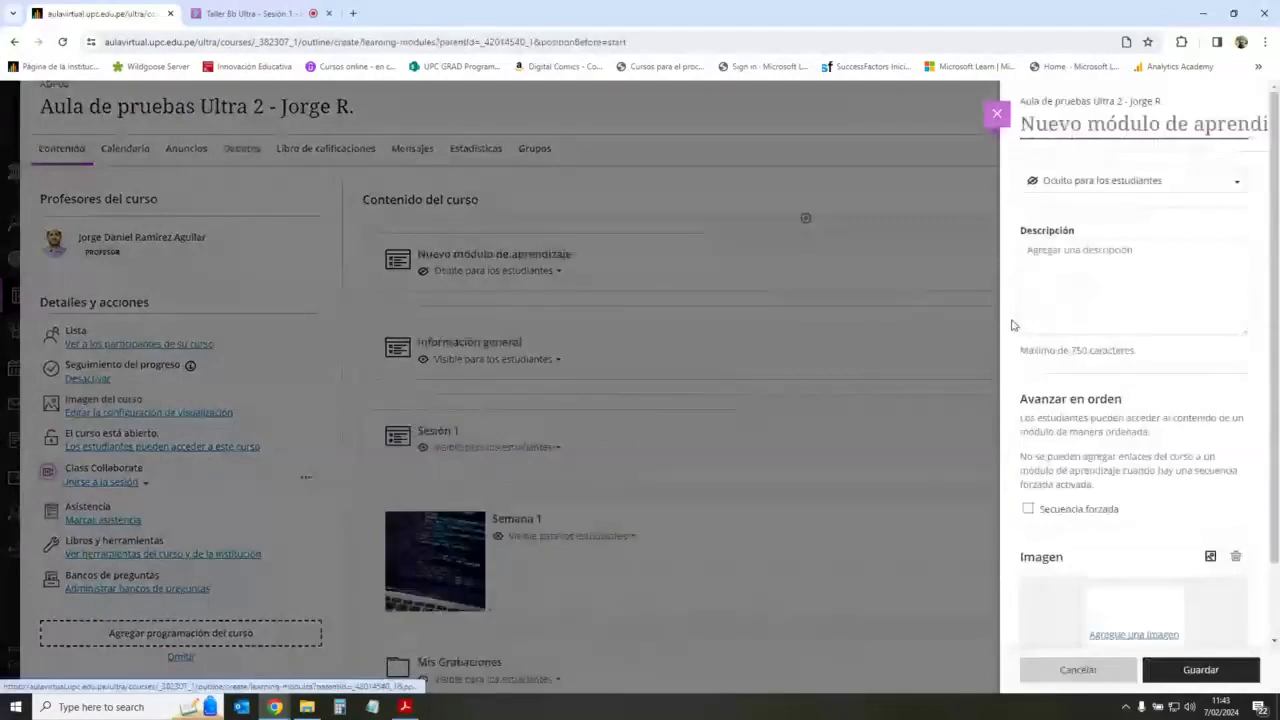
pyautogui.click(1074, 251)
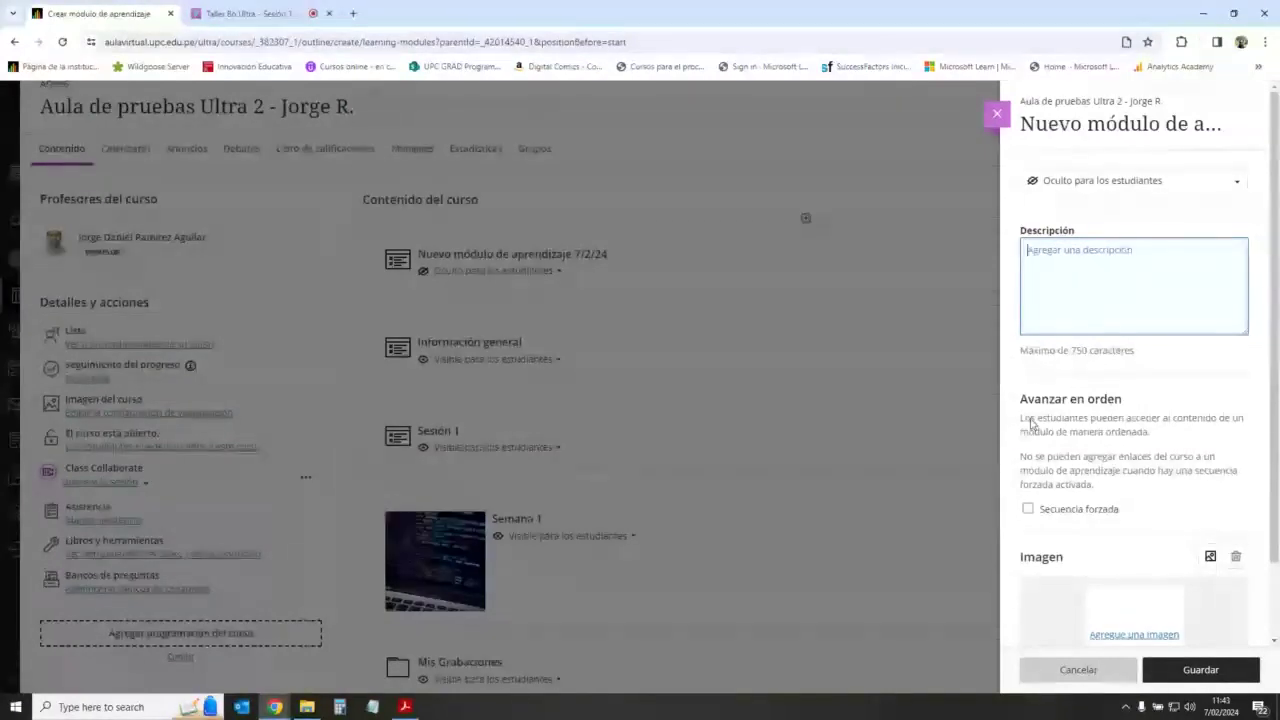
pyautogui.scroll(-1, 1133, 341)
pyautogui.scroll(2, 1133, 341)
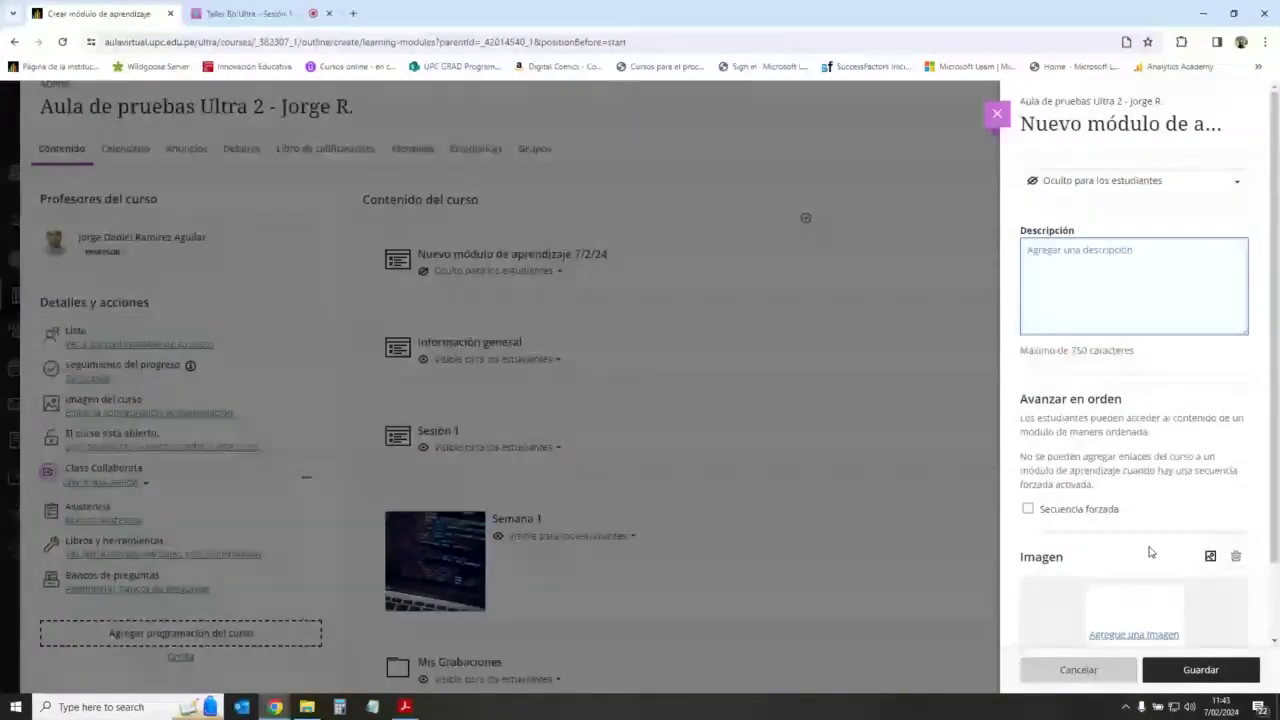
pyautogui.scroll(-1, 1130, 400)
pyautogui.scroll(1, 1127, 329)
pyautogui.scroll(1, 1127, 329)
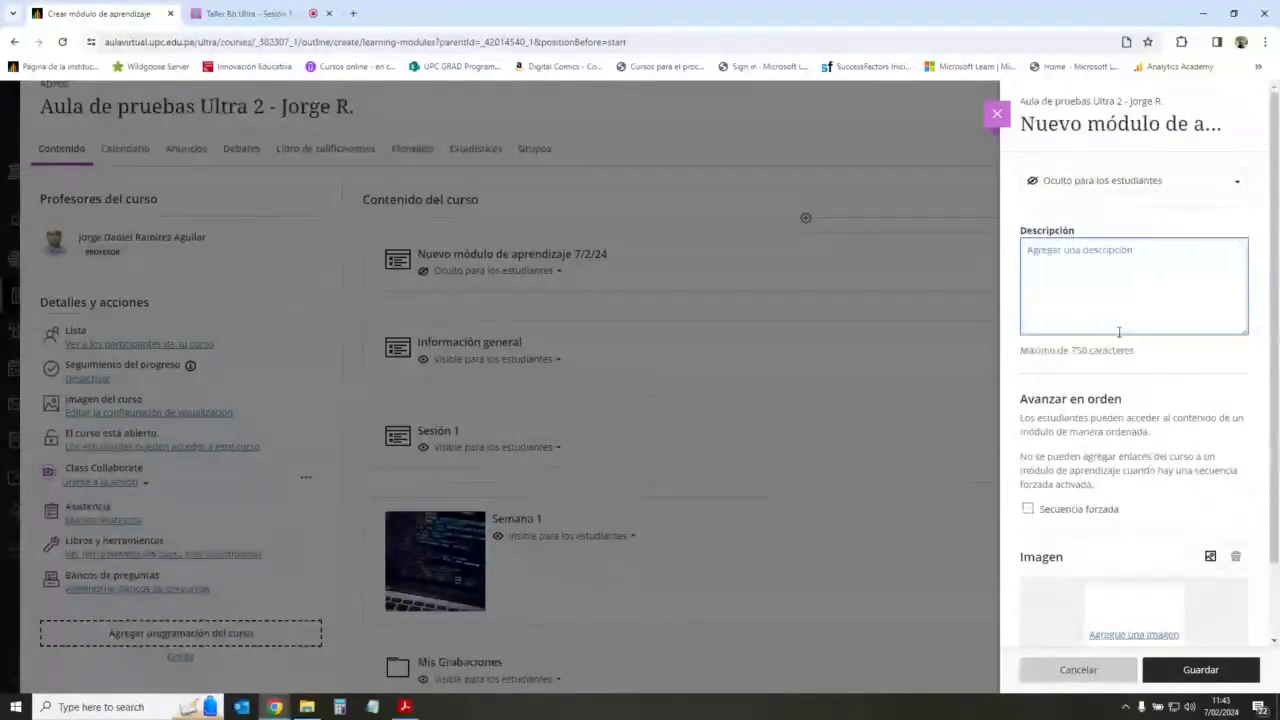
pyautogui.click(1240, 126)
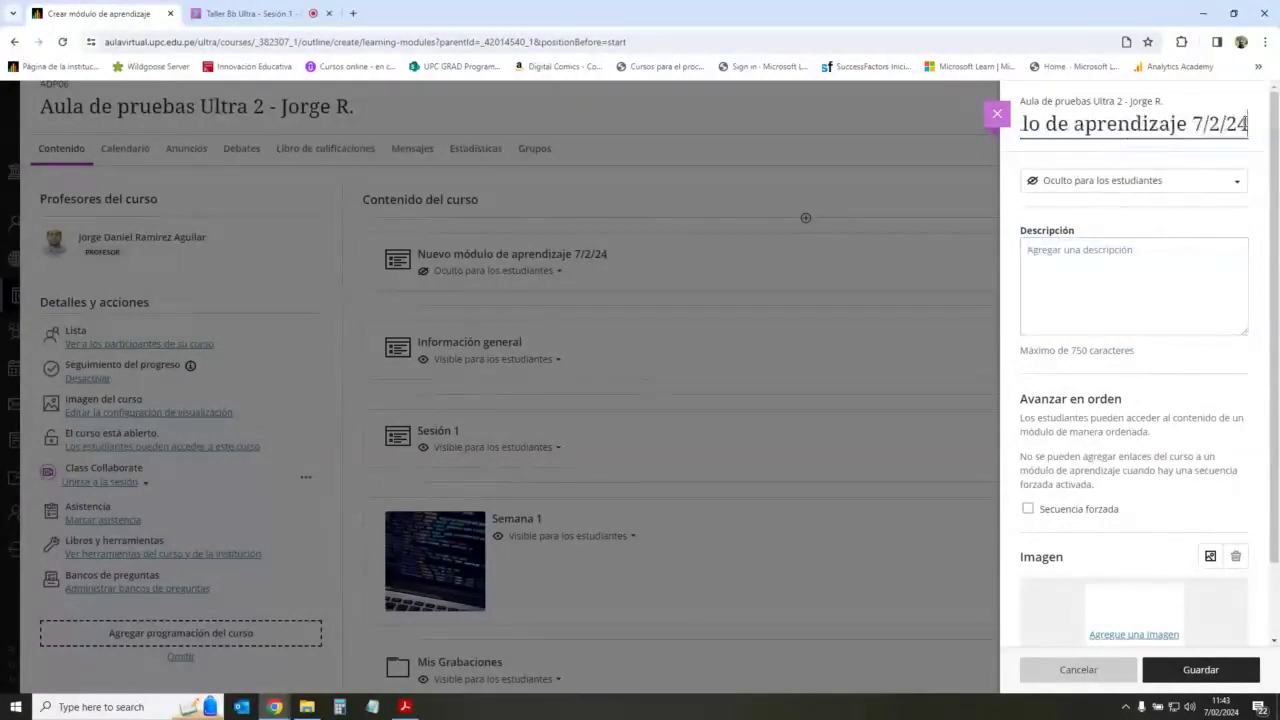
pyautogui.click(1066, 304)
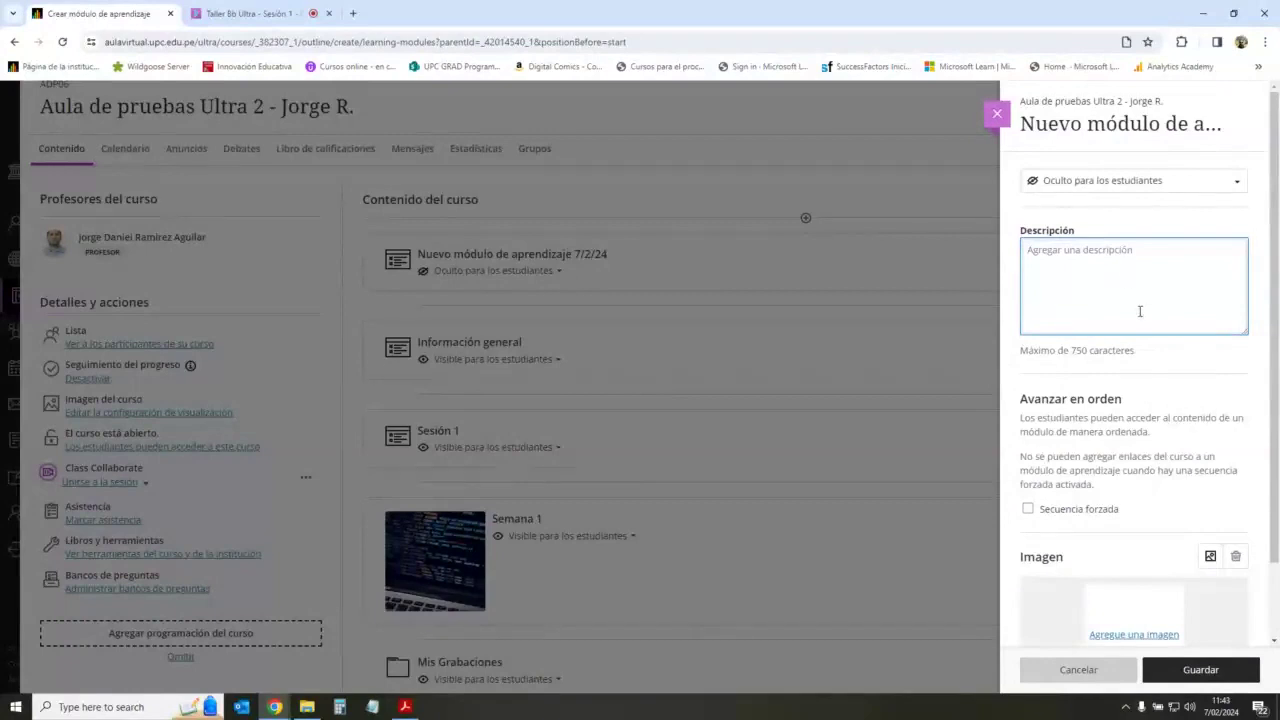
pyautogui.click(997, 113)
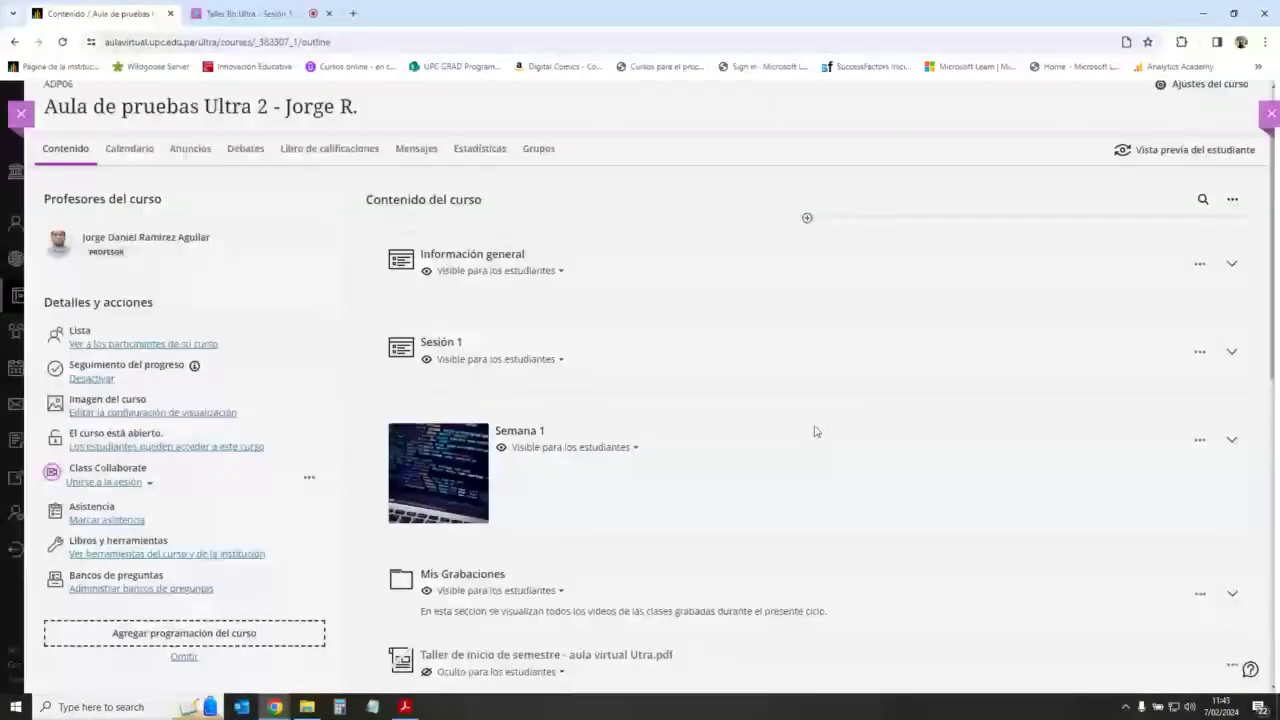
# Step: Try to open the Desarrollo de proyectos module for editing, then close its edit panel
pyautogui.scroll(-5, 790, 420)
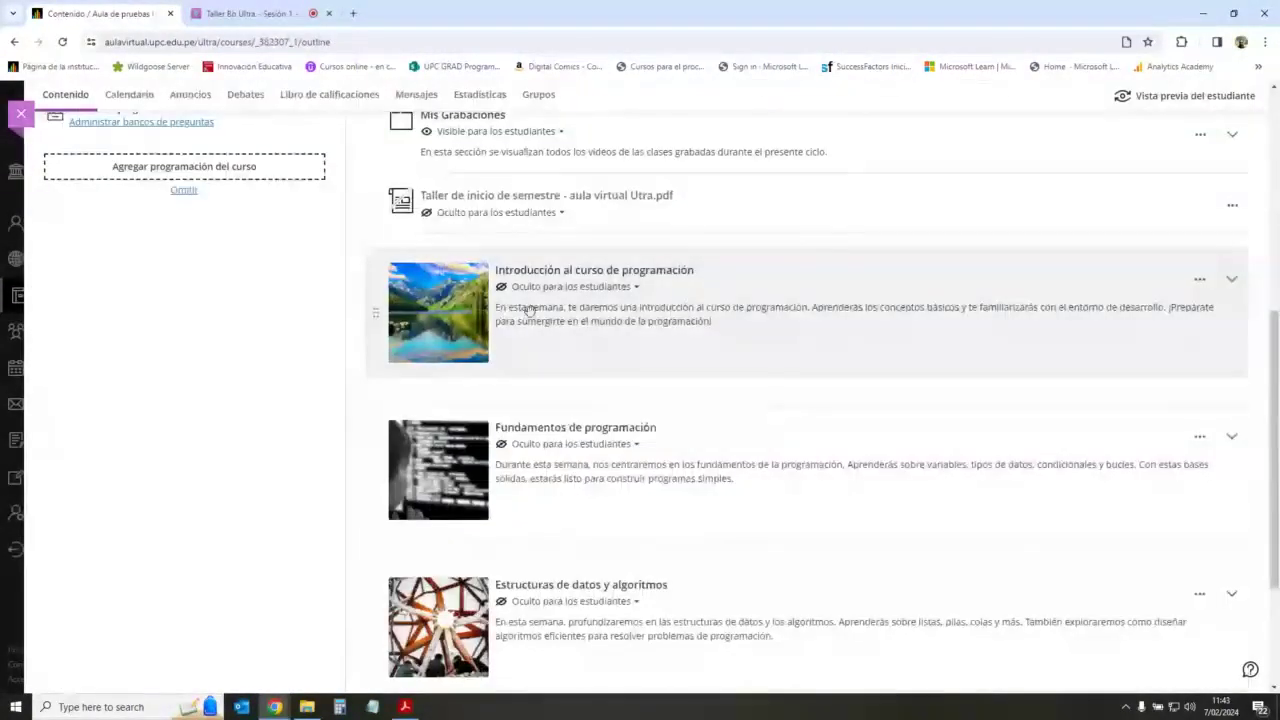
pyautogui.scroll(-1, 740, 372)
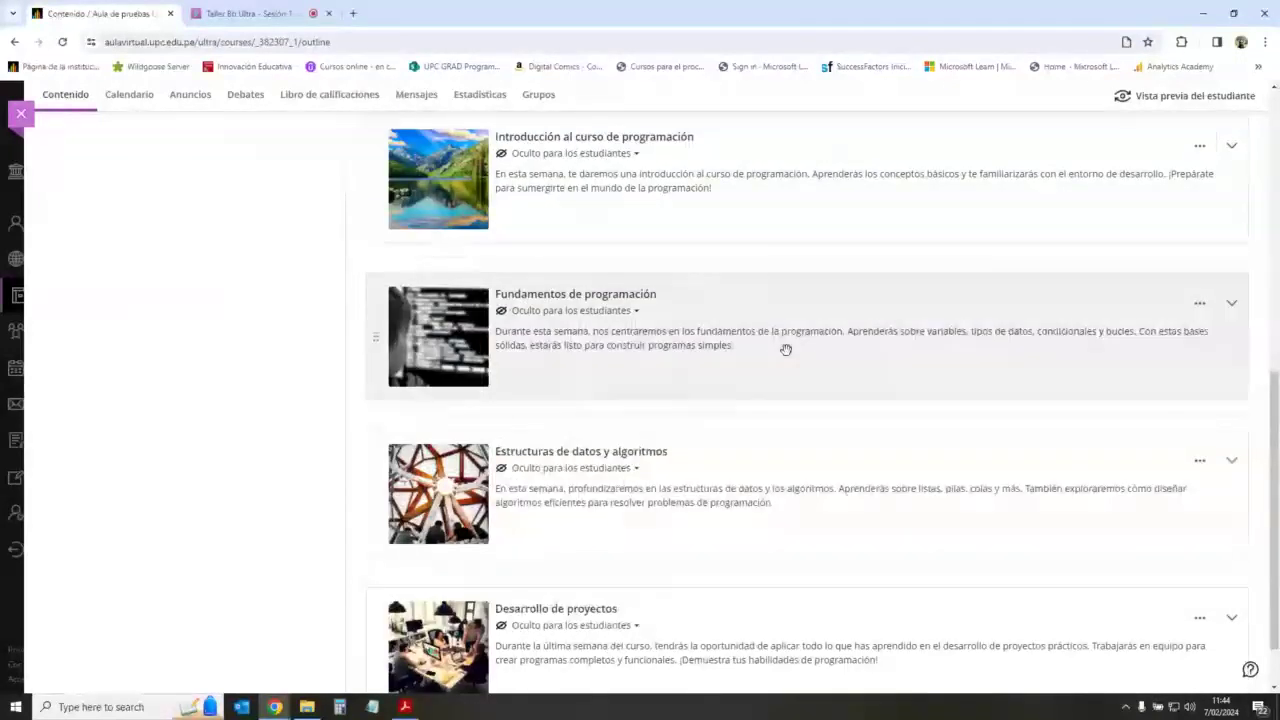
pyautogui.scroll(-1, 783, 509)
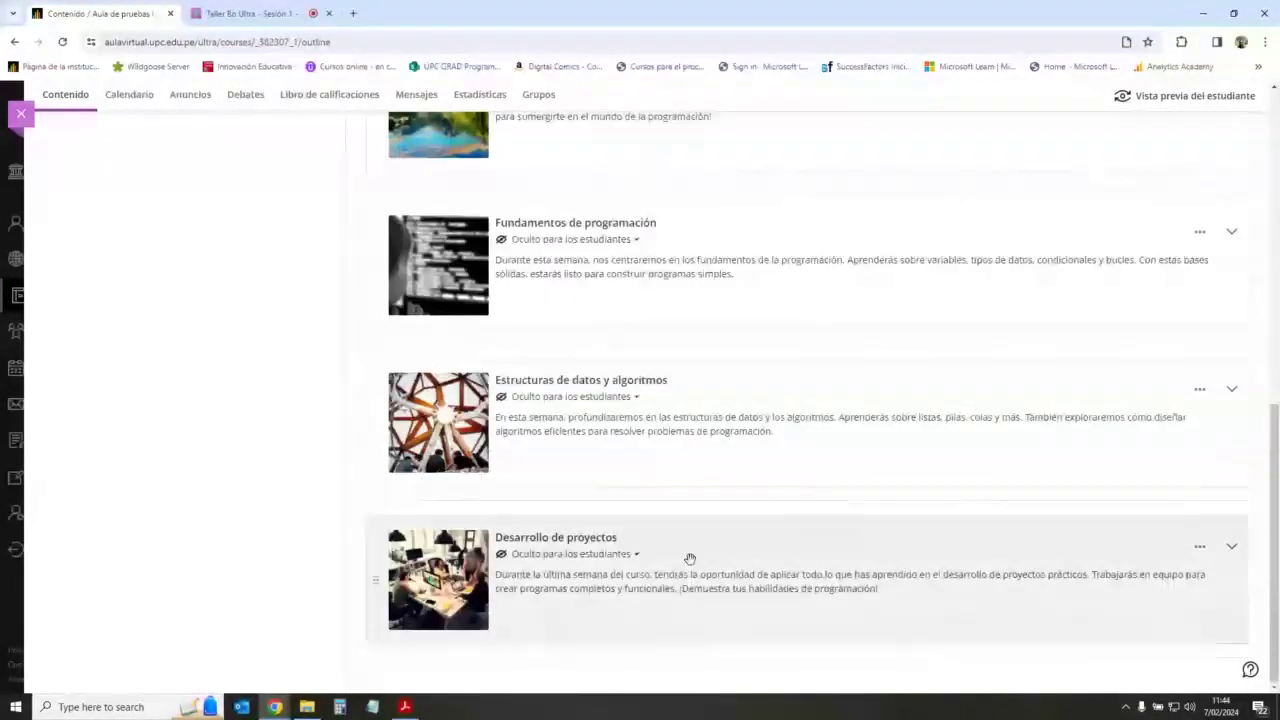
pyautogui.click(1200, 548)
pyautogui.click(1103, 578)
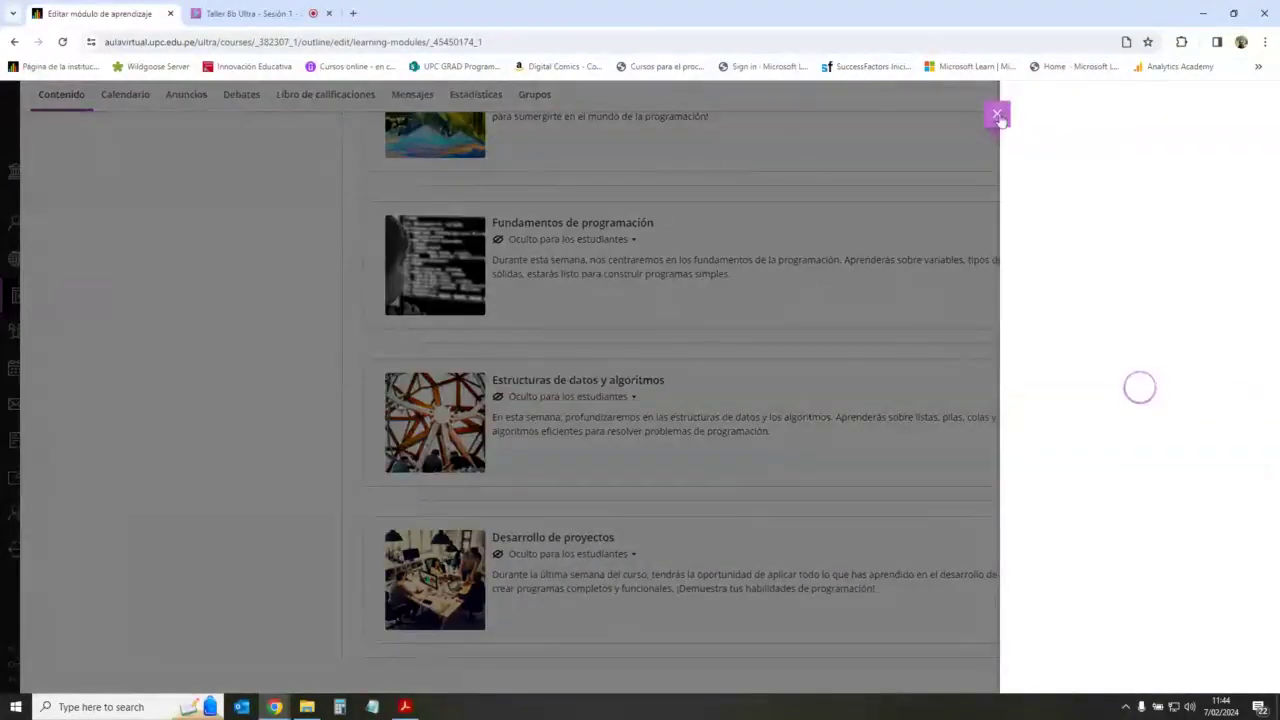
pyautogui.click(997, 114)
# Step: Start a new learning module after the Desarrollo de proyectos module at the end of the course content
pyautogui.scroll(-1, 840, 540)
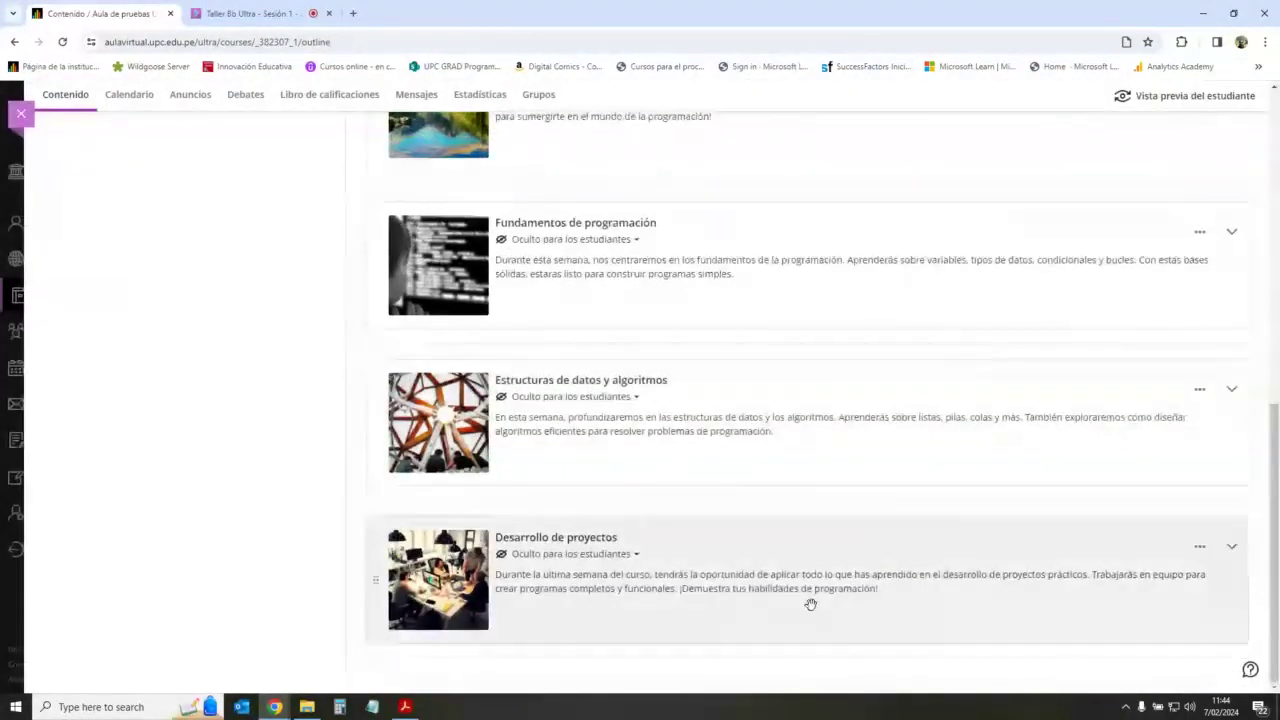
pyautogui.click(803, 660)
pyautogui.click(812, 528)
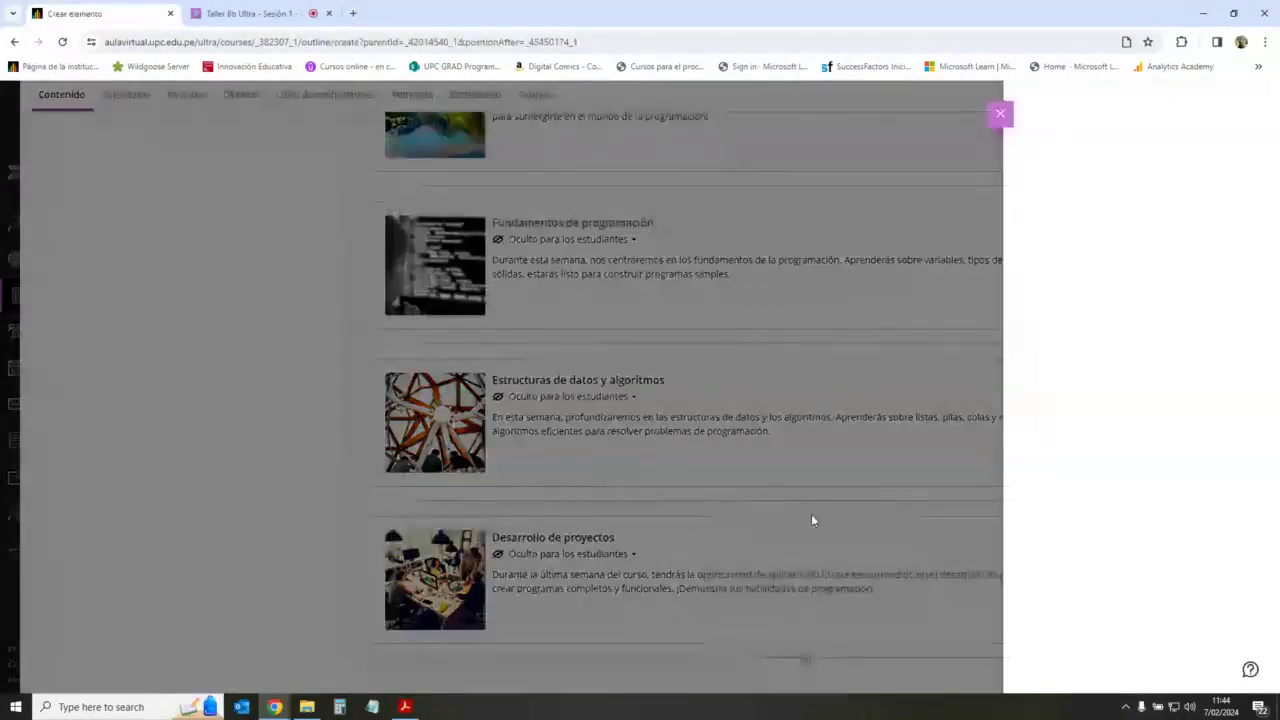
pyautogui.click(1100, 213)
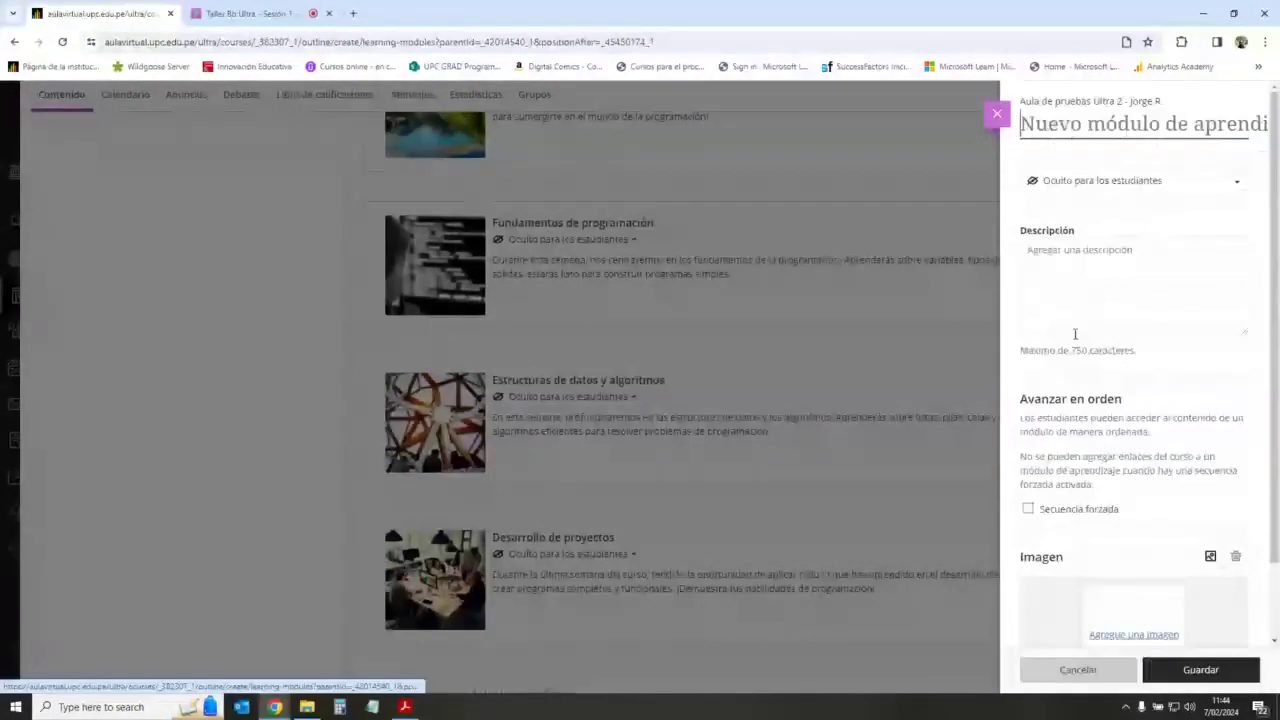
# Step: Try out the new module's description field with sample text, clear it, and close the module without saving
pyautogui.click(1077, 286)
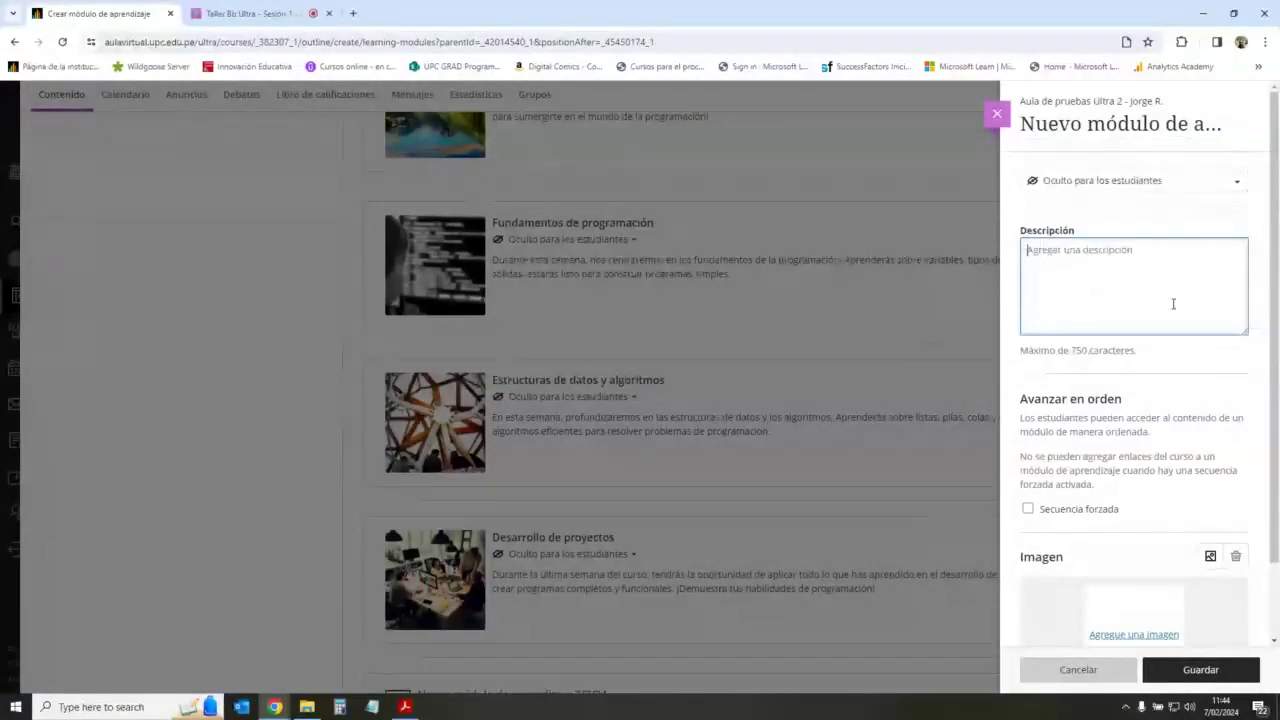
pyautogui.write('modulo')
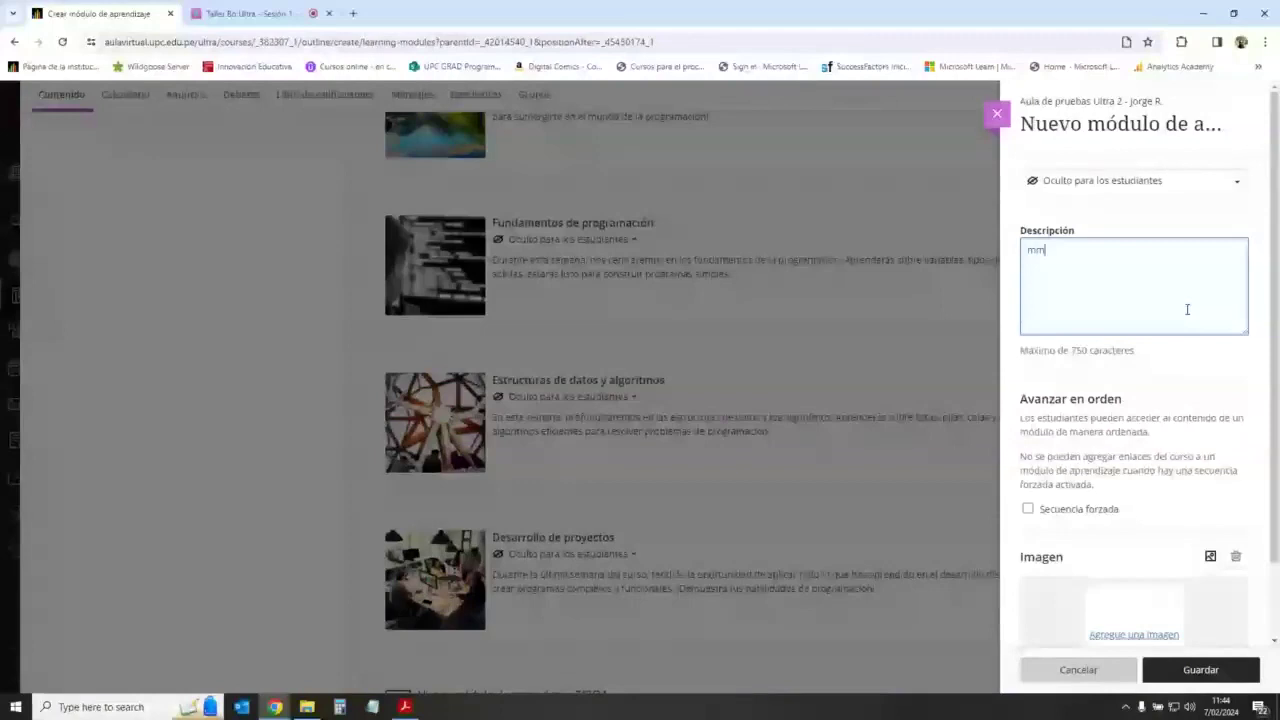
pyautogui.press('BackSpace')
pyautogui.press('BackSpace')
pyautogui.press('BackSpace')
pyautogui.press('BackSpace')
pyautogui.press('BackSpace')
pyautogui.press('BackSpace')
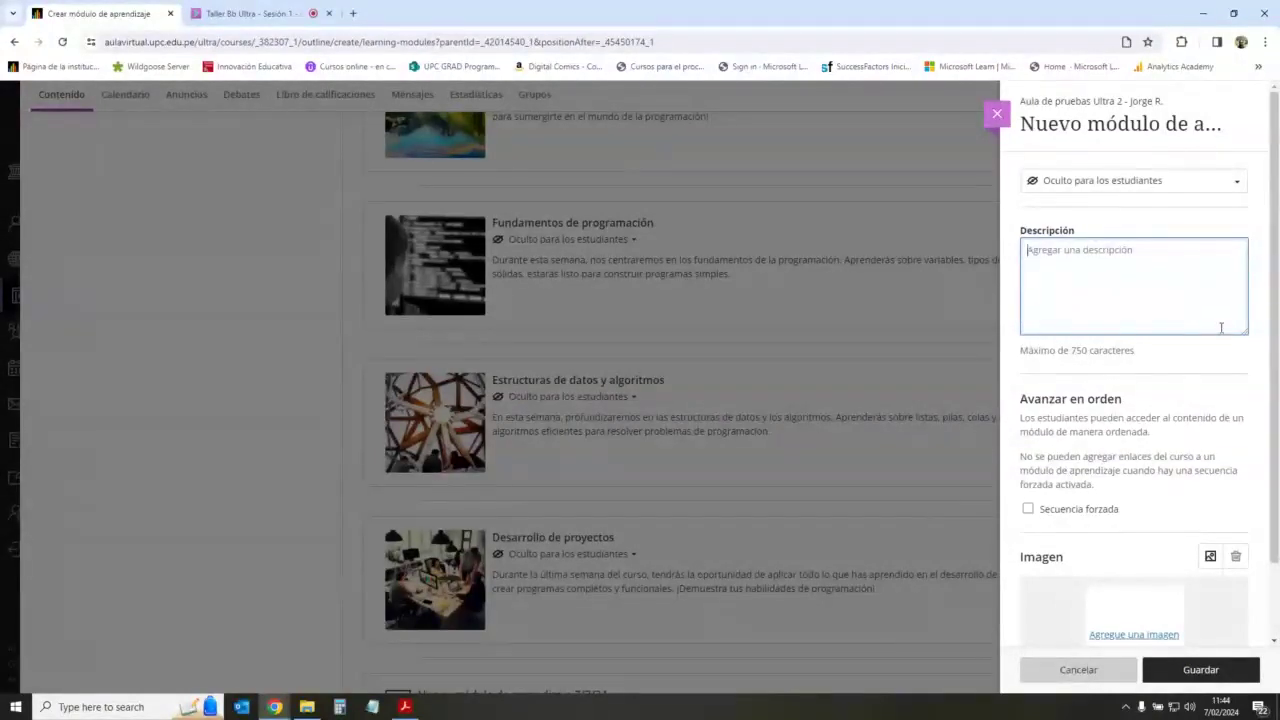
pyautogui.press('Escape')
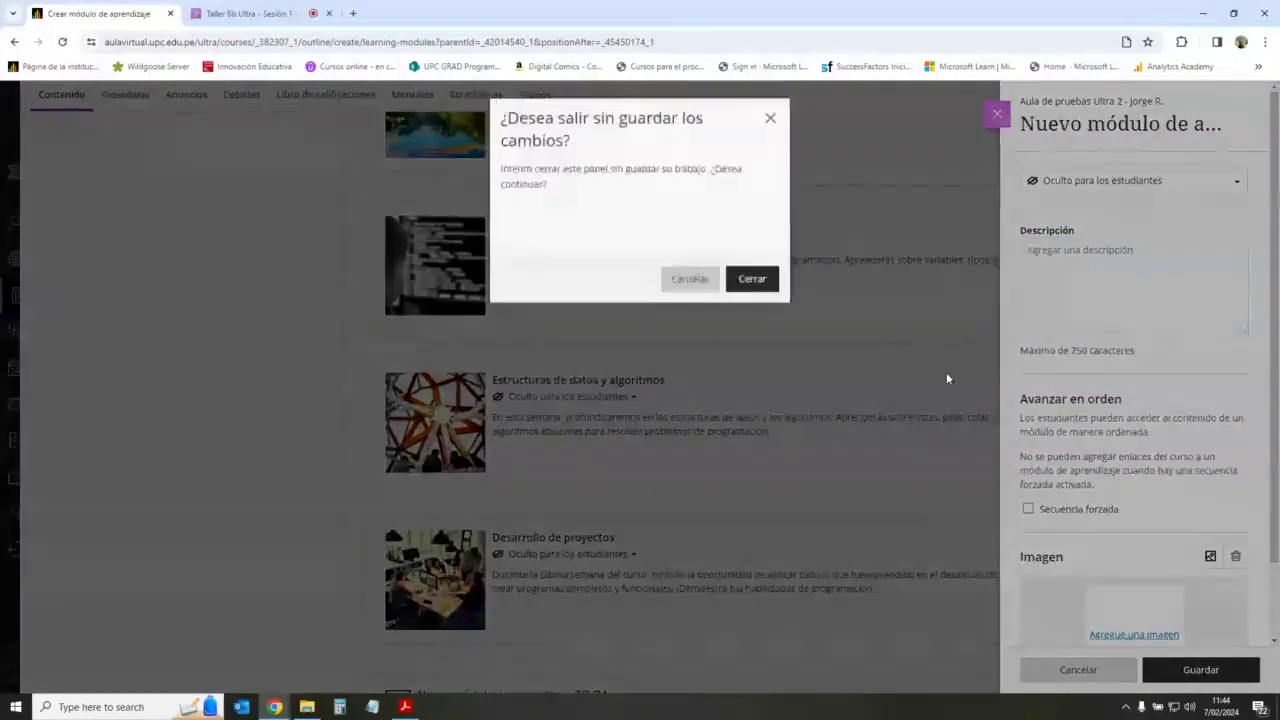
pyautogui.click(754, 279)
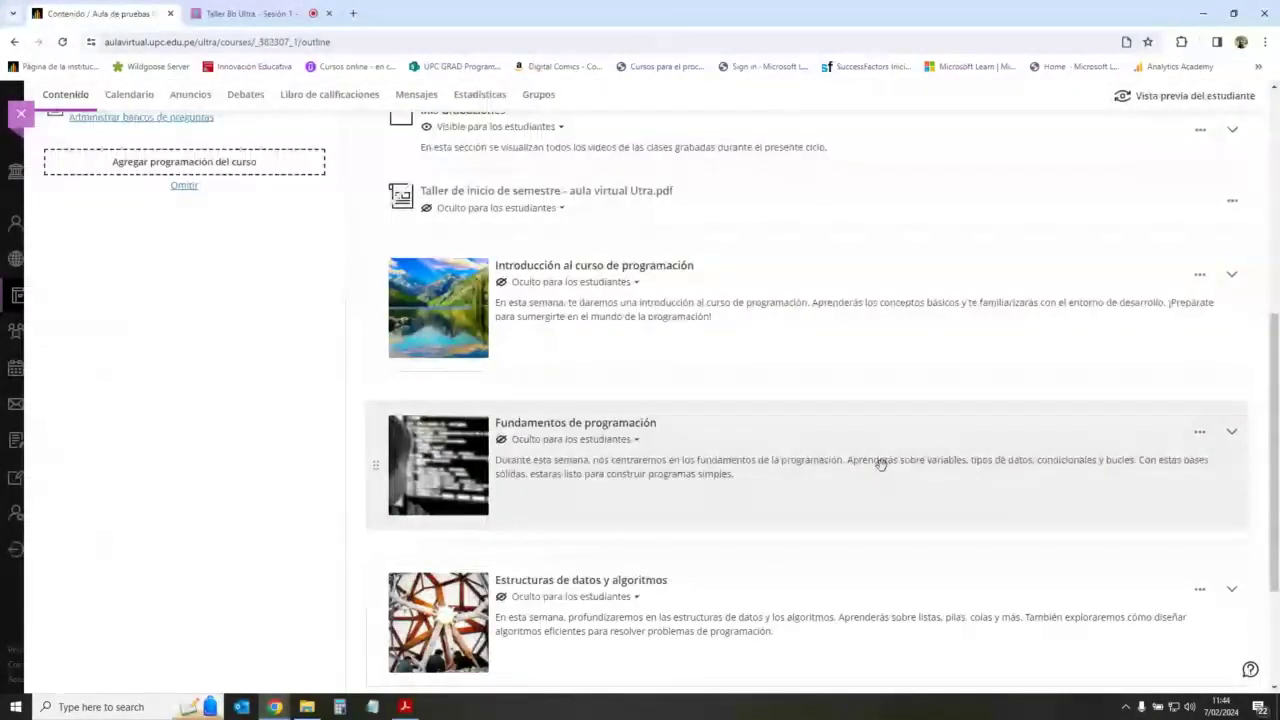
# Step: Show the options for adding content at the beginning of the course content, then dismiss them
pyautogui.scroll(3, 880, 463)
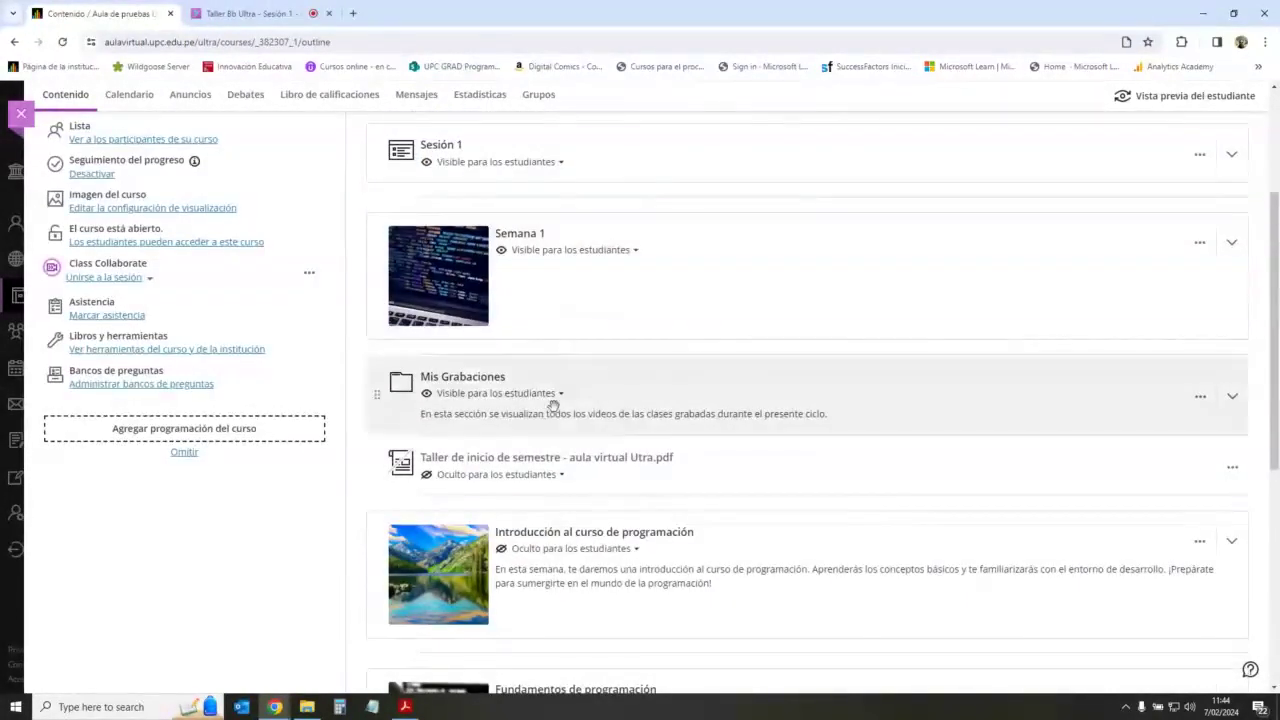
pyautogui.scroll(5, 747, 485)
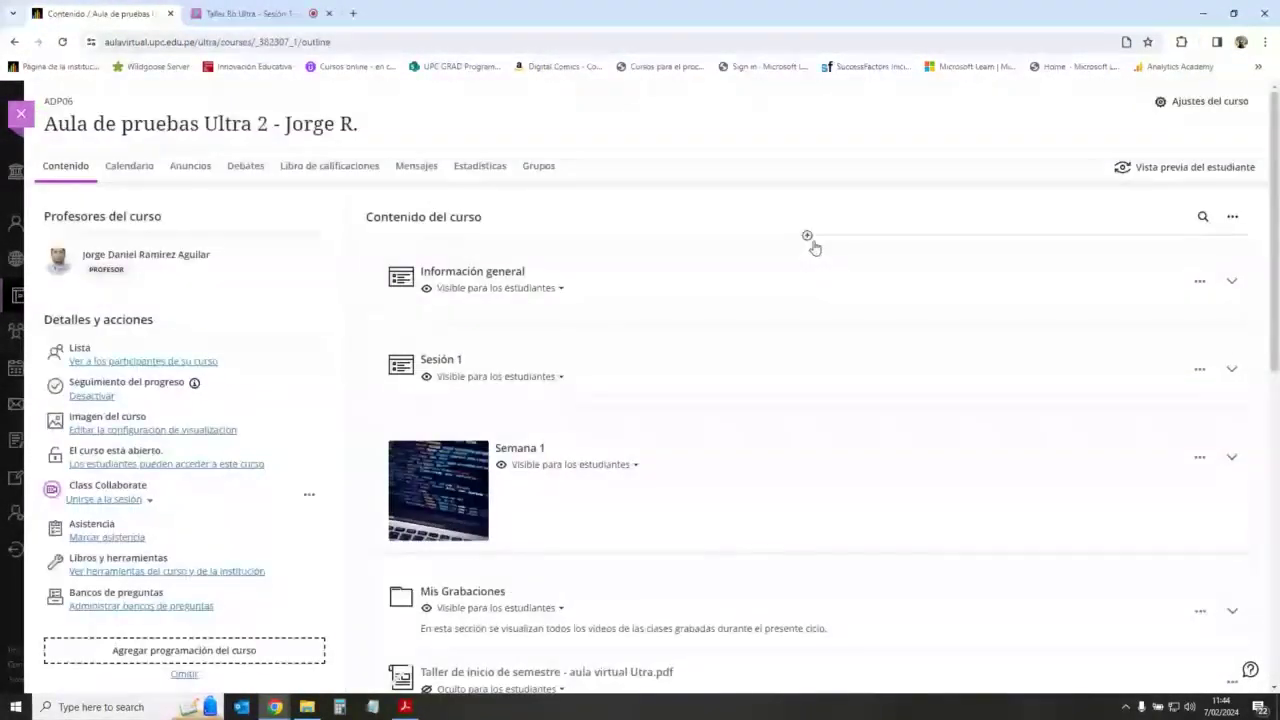
pyautogui.click(807, 236)
pyautogui.click(806, 346)
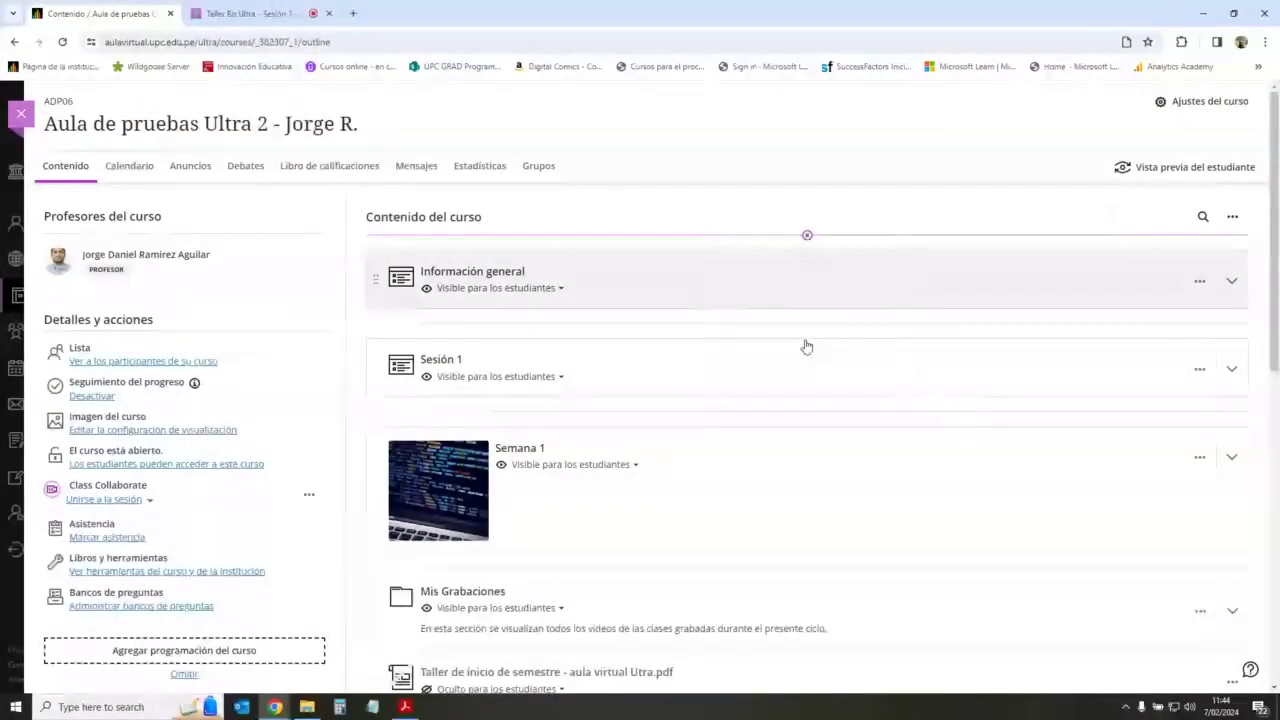
# Step: Review the titles, images and descriptions of the programming modules in the course content
pyautogui.scroll(-2, 769, 463)
pyautogui.scroll(-5, 769, 463)
pyautogui.scroll(-1, 687, 340)
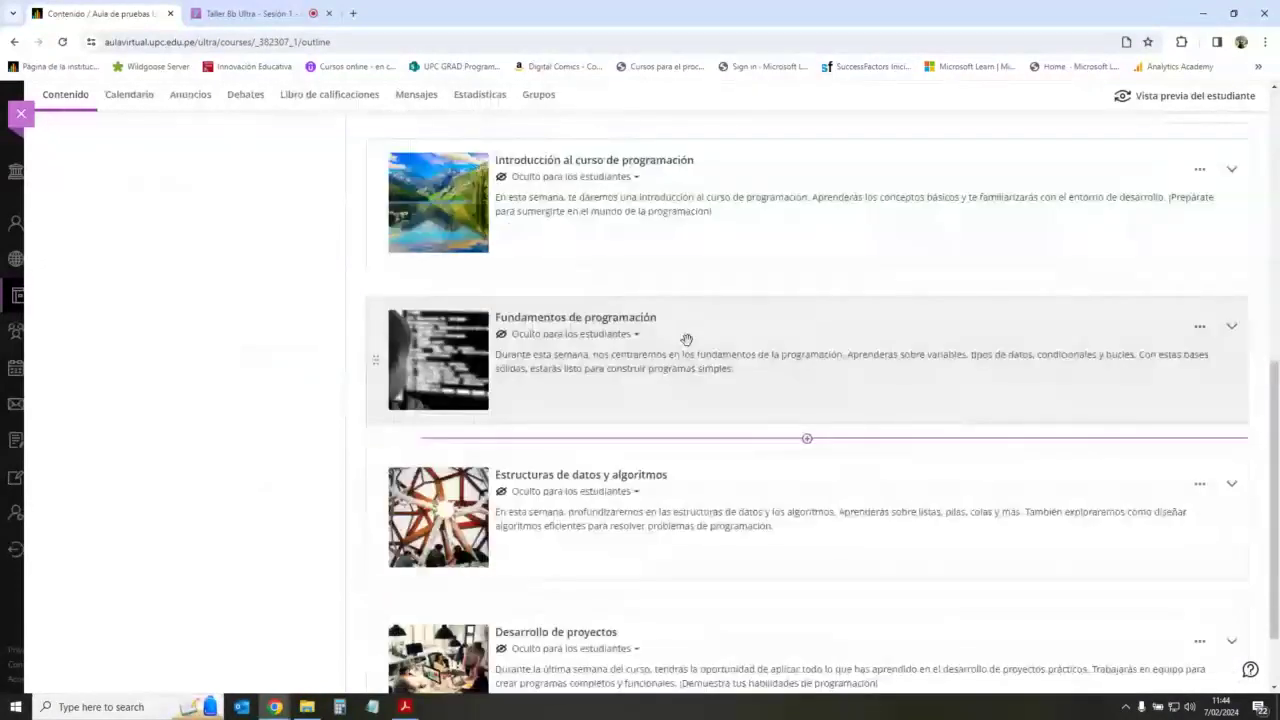
pyautogui.scroll(1, 690, 320)
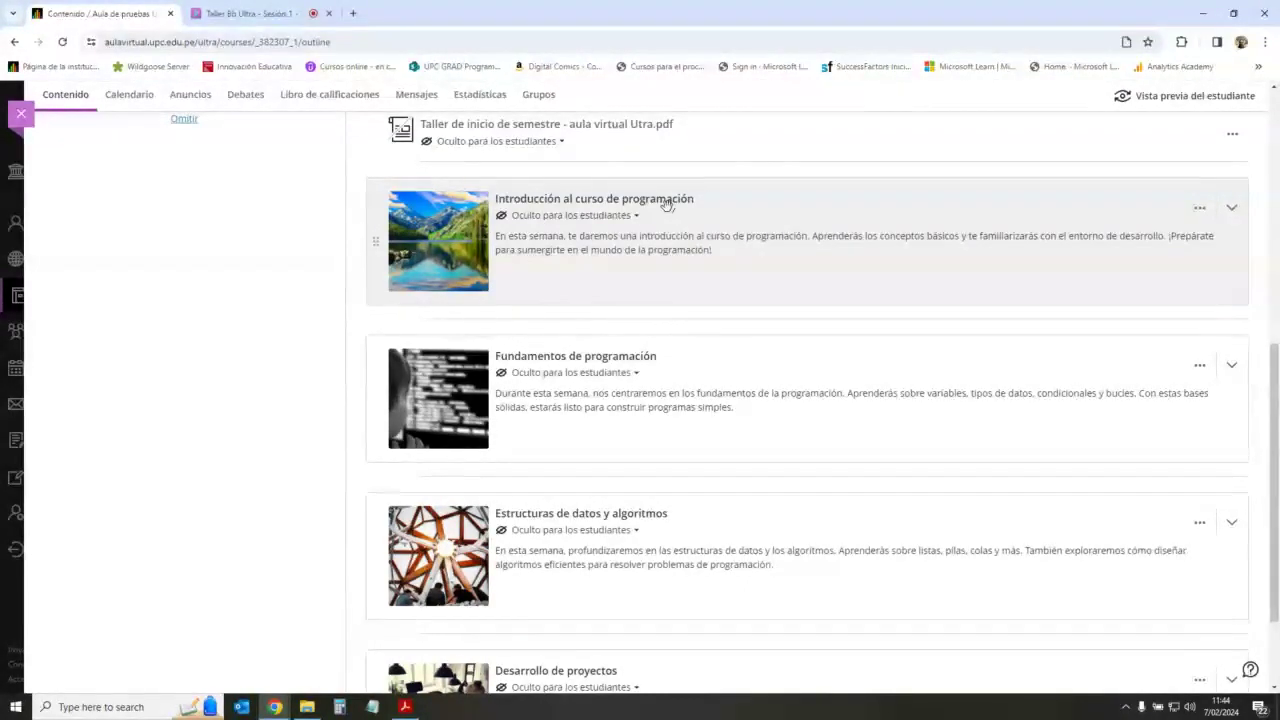
pyautogui.scroll(-1, 657, 354)
pyautogui.scroll(2, 659, 354)
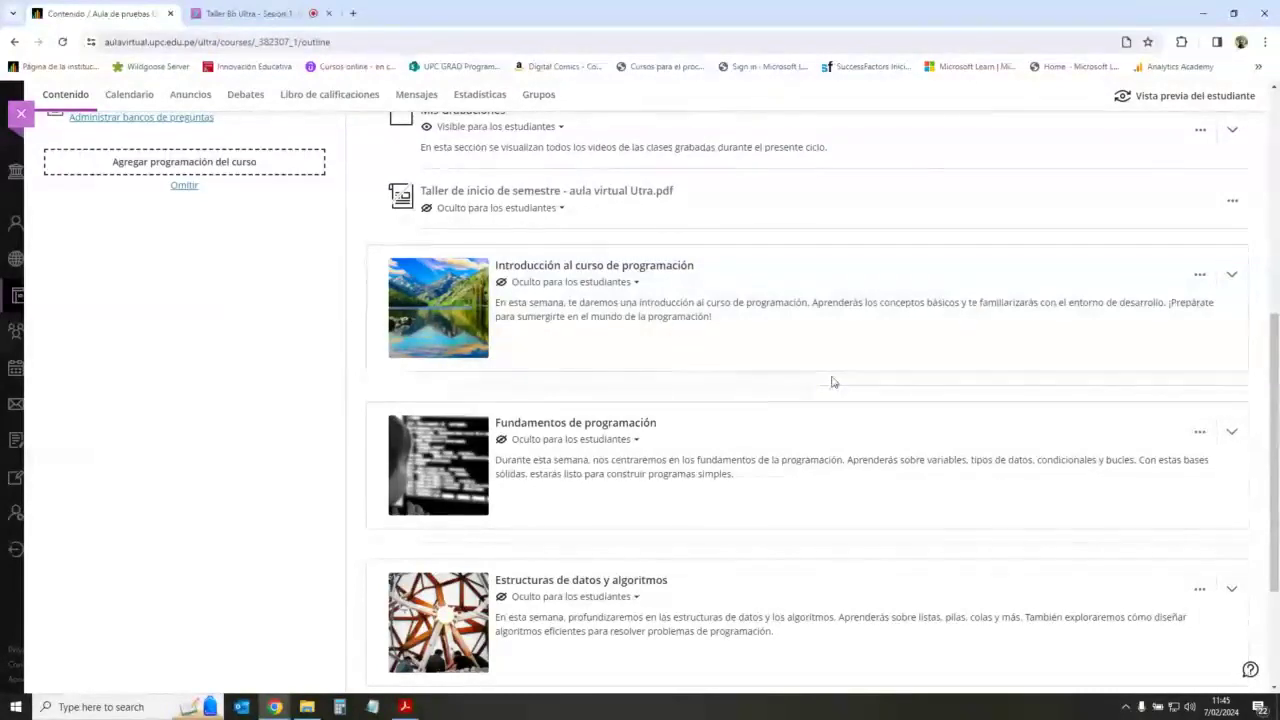
pyautogui.scroll(1, 833, 382)
pyautogui.scroll(5, 833, 382)
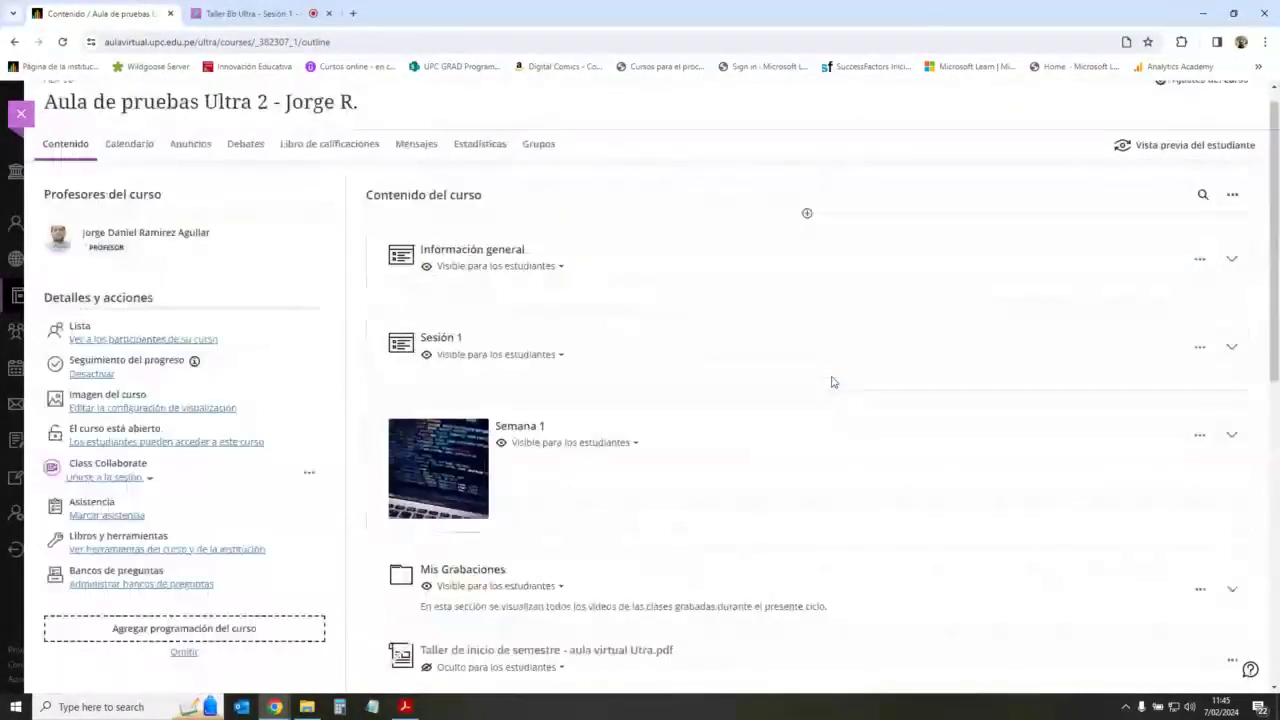
# Step: Switch to the Acrobat presentation, view the Sesión 1 topics slide, and return to the Blackboard course
pyautogui.click(404, 707)
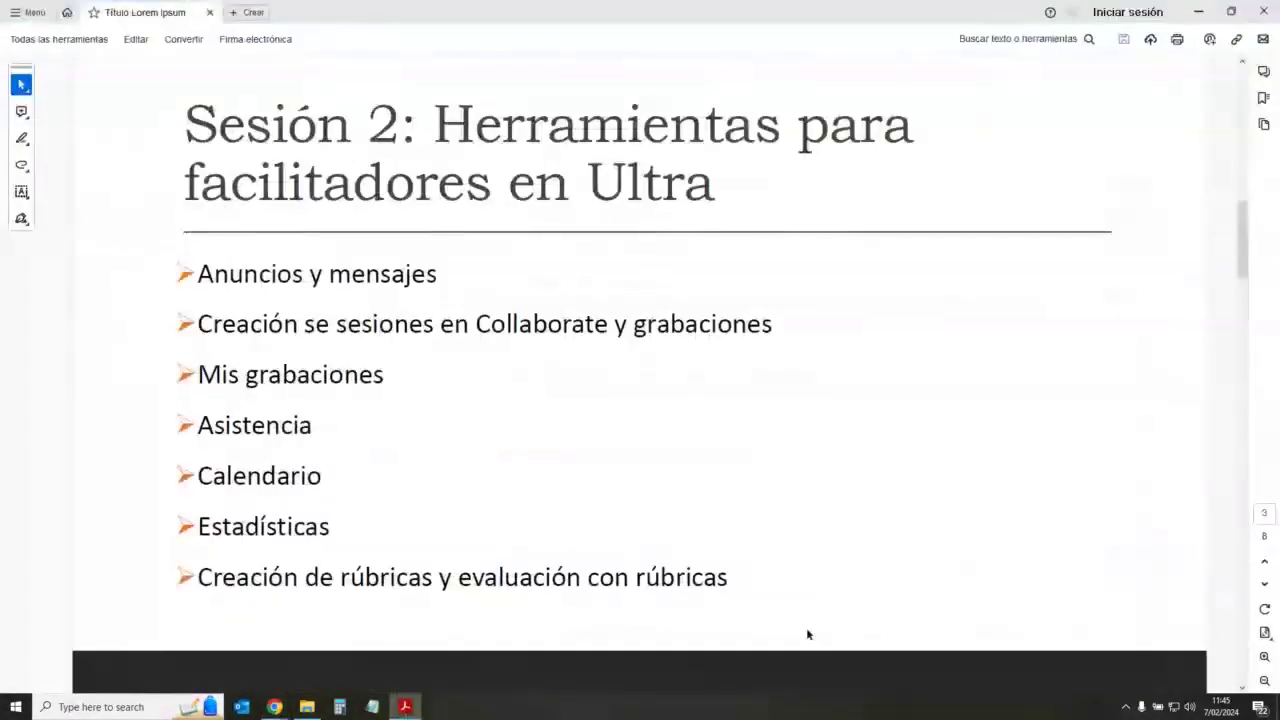
pyautogui.press('pageup')
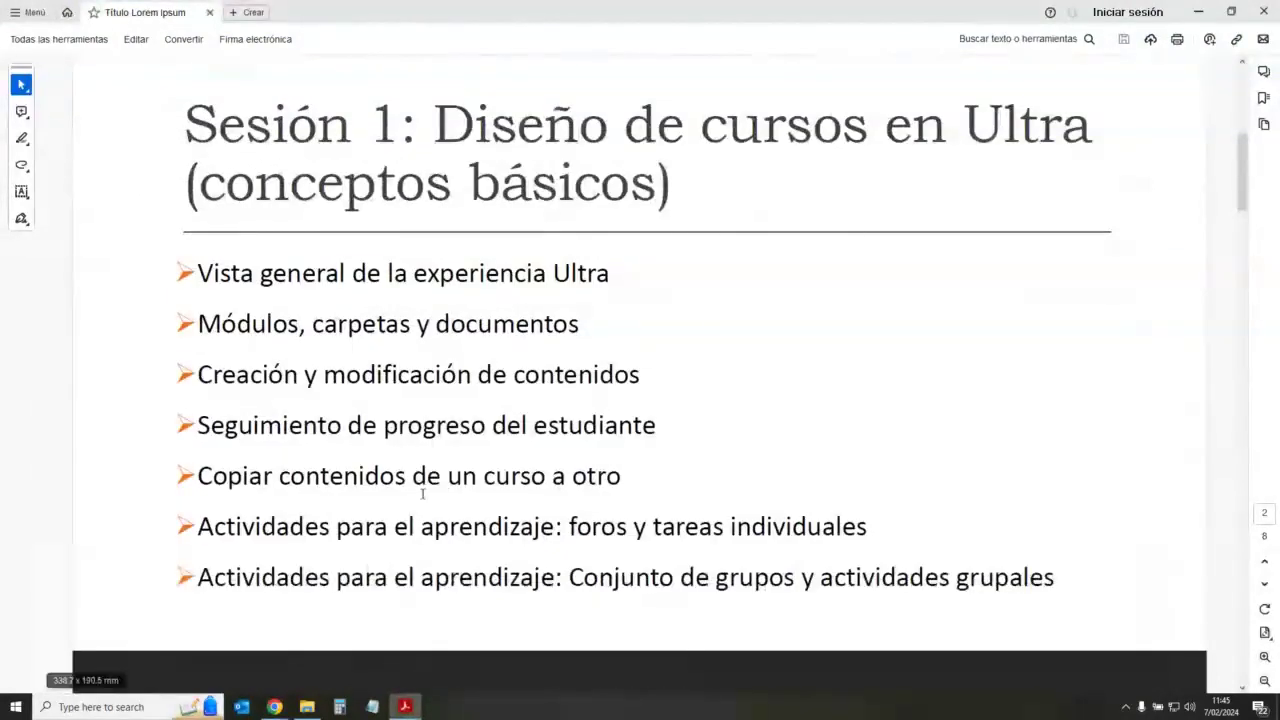
pyautogui.click(405, 707)
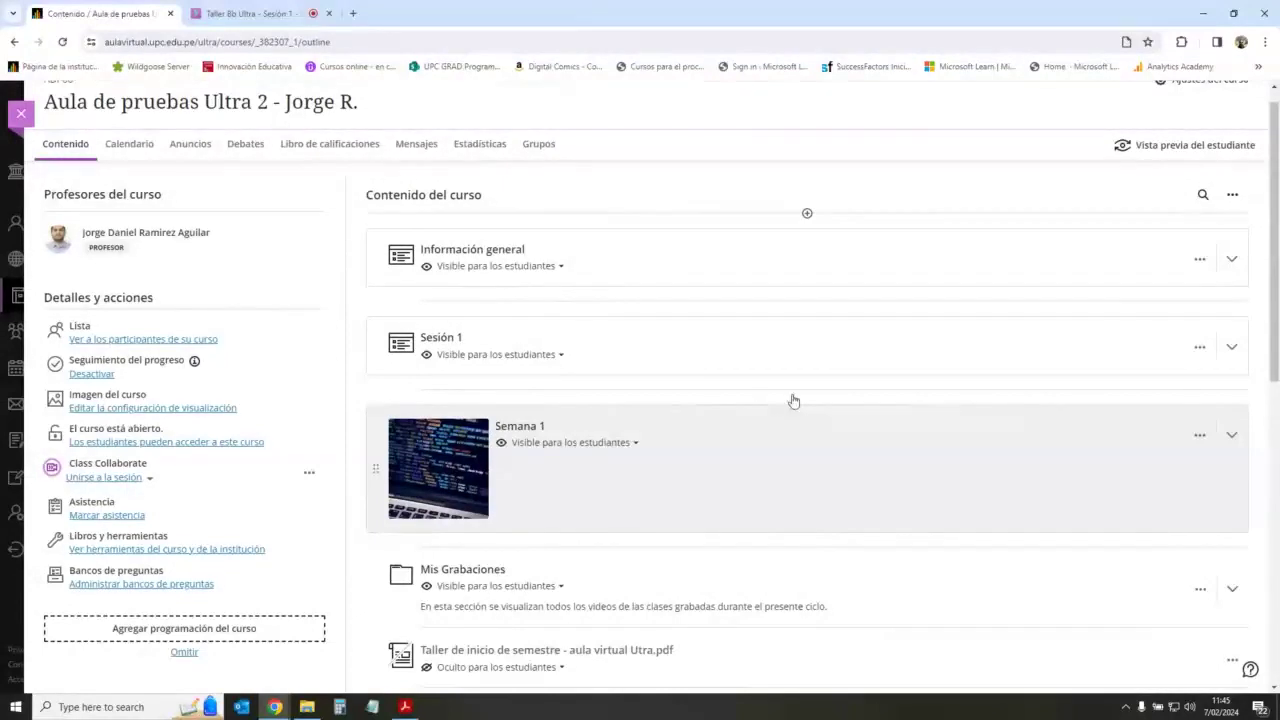
# Step: Check the messages in the Collaborate session chat, then return to the course content
pyautogui.scroll(-4, 790, 430)
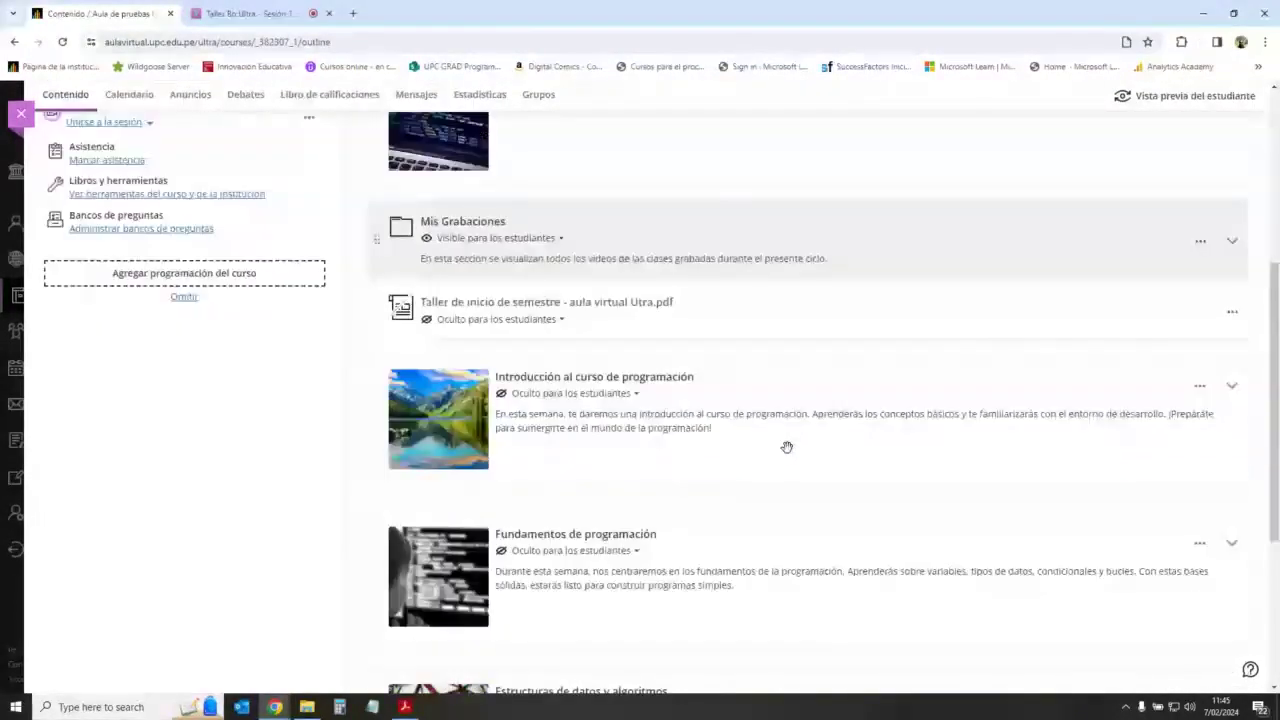
pyautogui.click(280, 14)
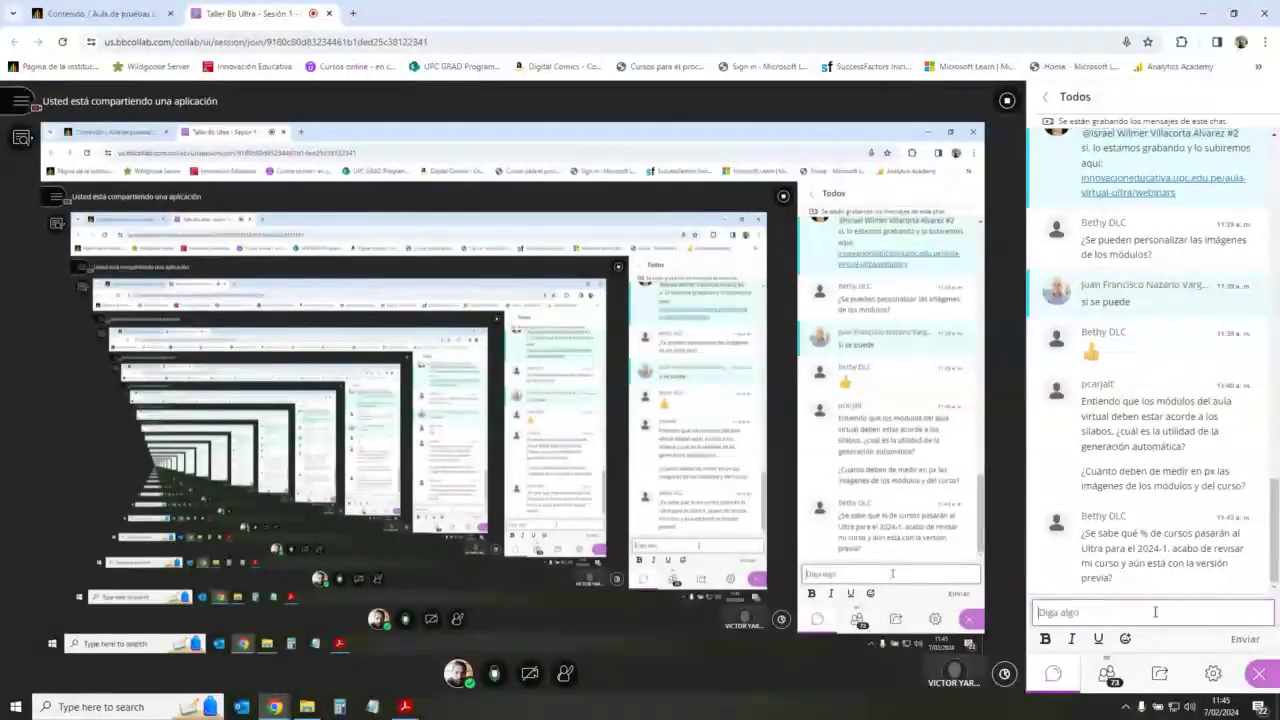
pyautogui.click(100, 13)
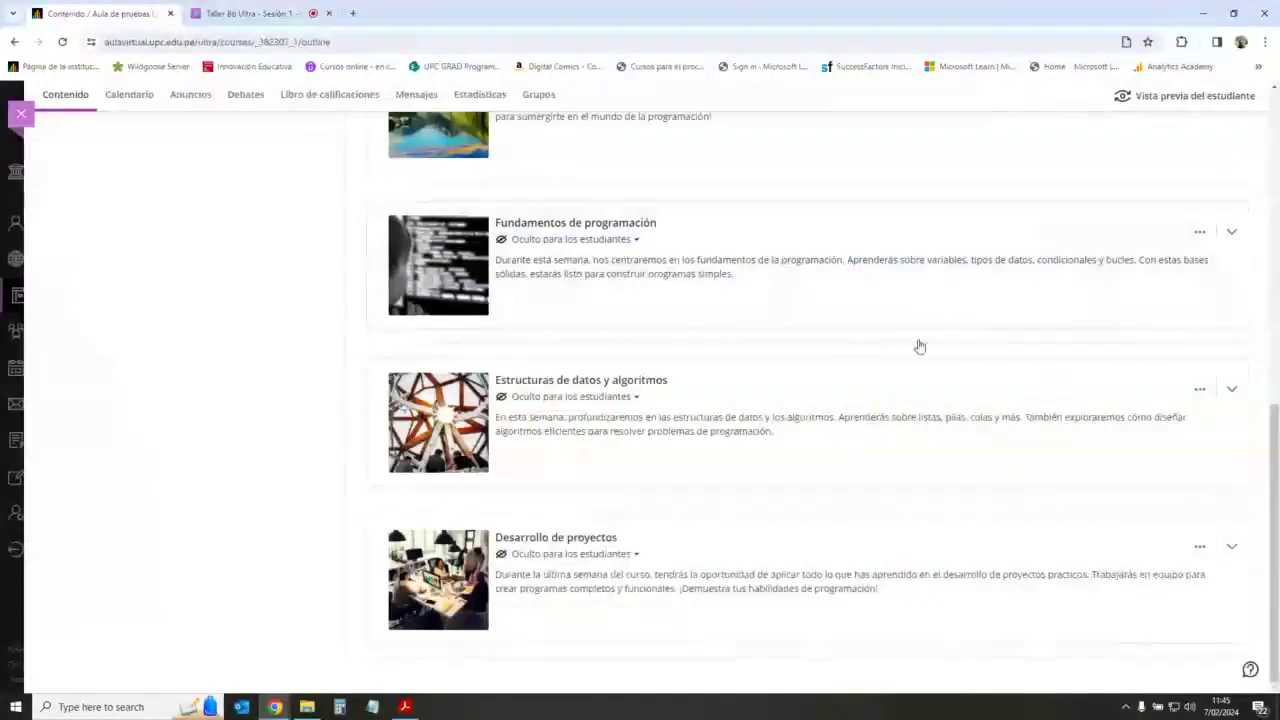
# Step: Try to open the Semana 1 module for editing, then close its edit panel
pyautogui.scroll(10, 920, 346)
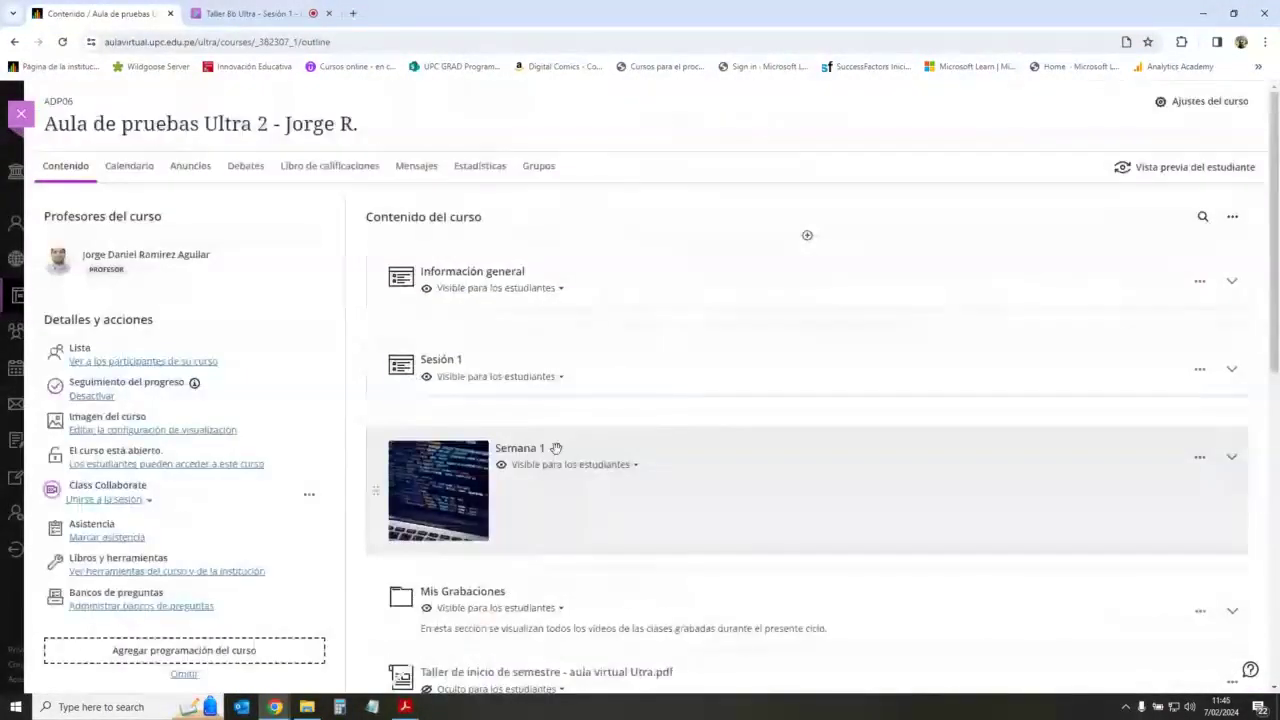
pyautogui.scroll(-1, 554, 440)
pyautogui.click(1200, 331)
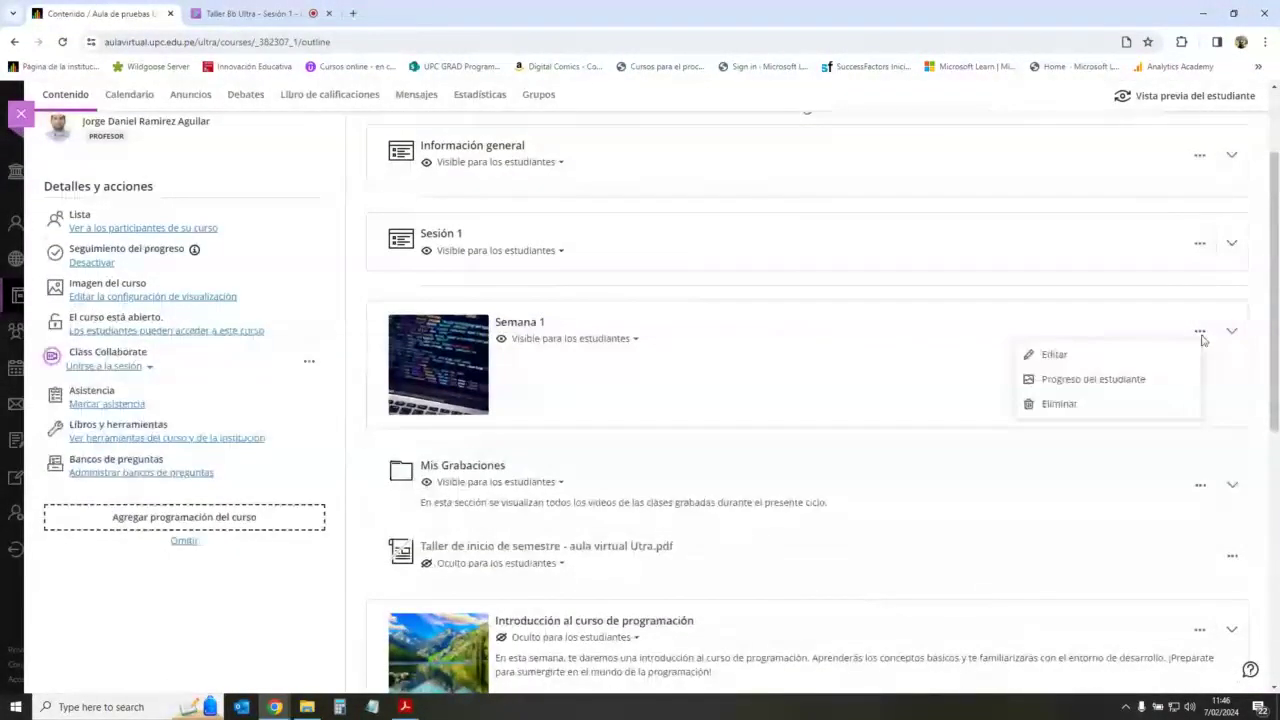
pyautogui.click(1068, 356)
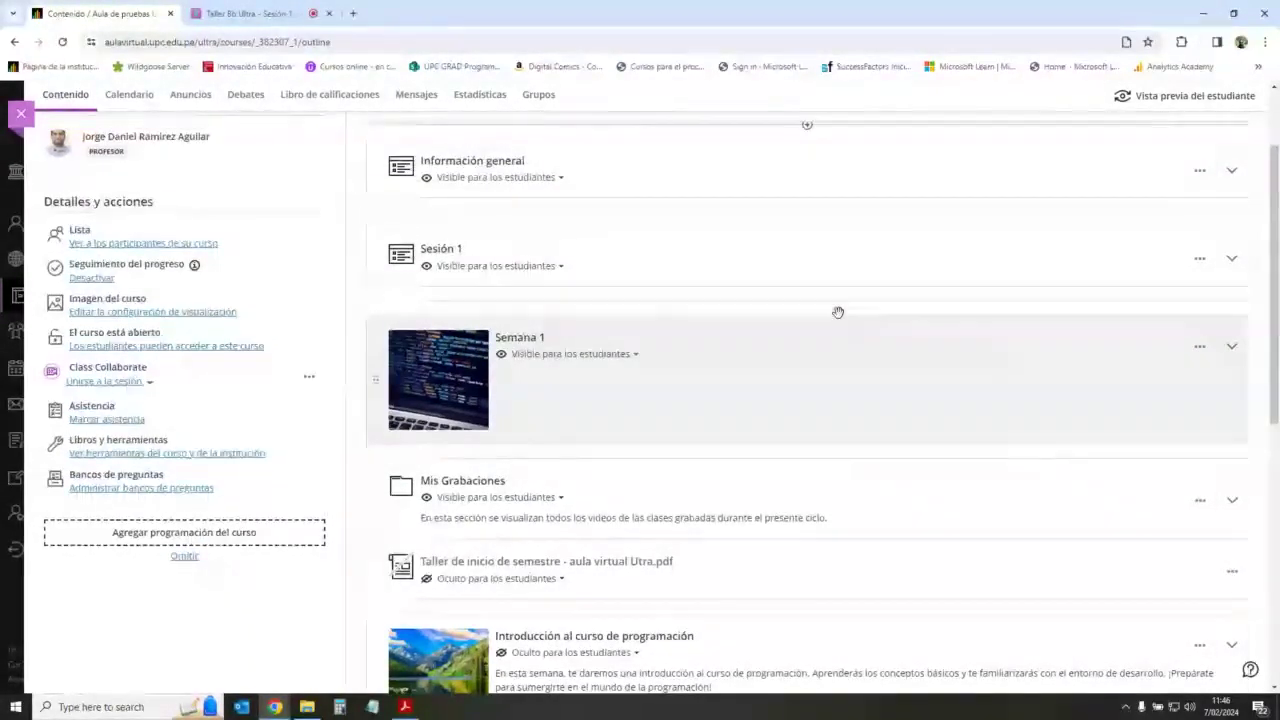
pyautogui.click(1066, 327)
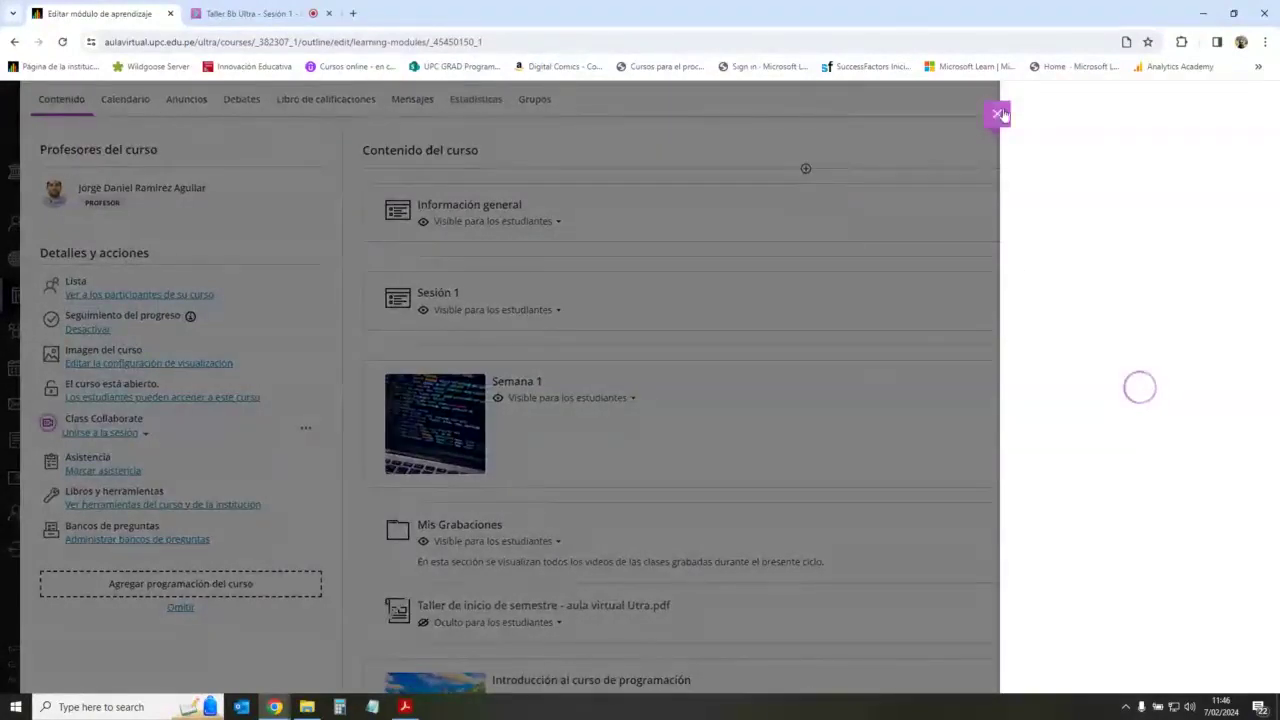
pyautogui.click(997, 113)
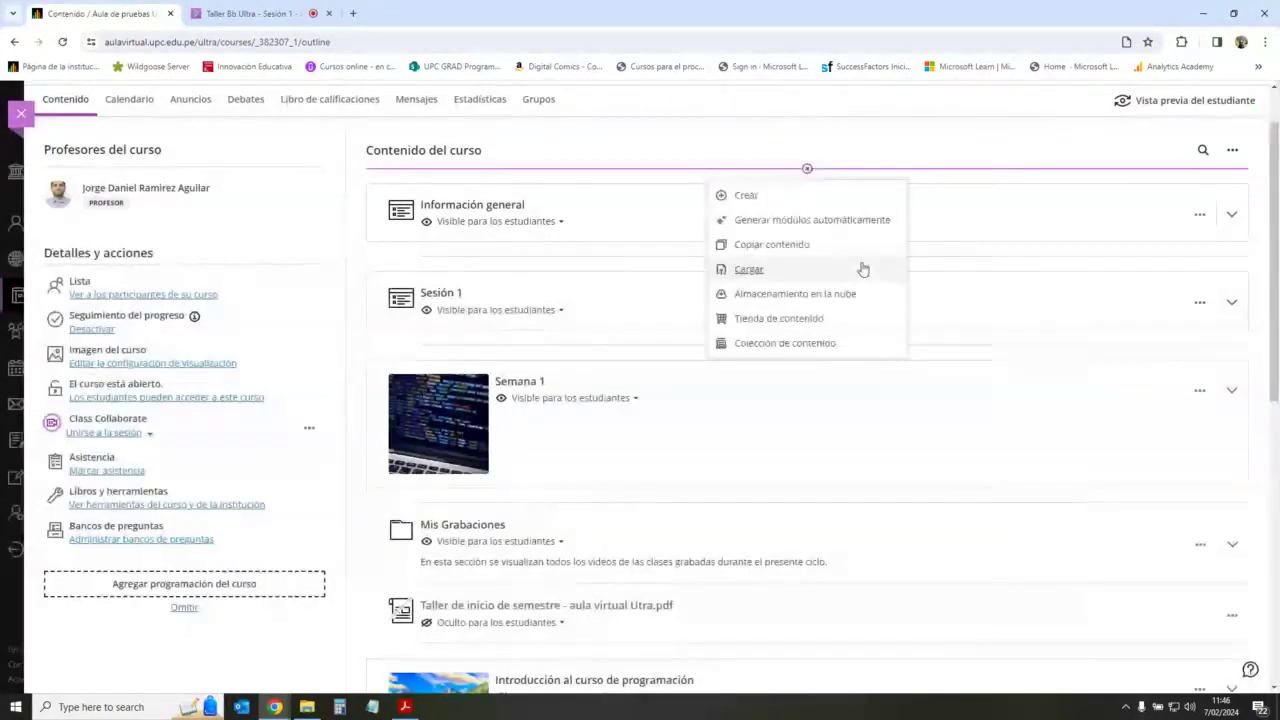
# Step: Start a new learning module at the beginning of the course content, preview AI-generated images for it, and leave the image dialog without inserting one
pyautogui.click(791, 197)
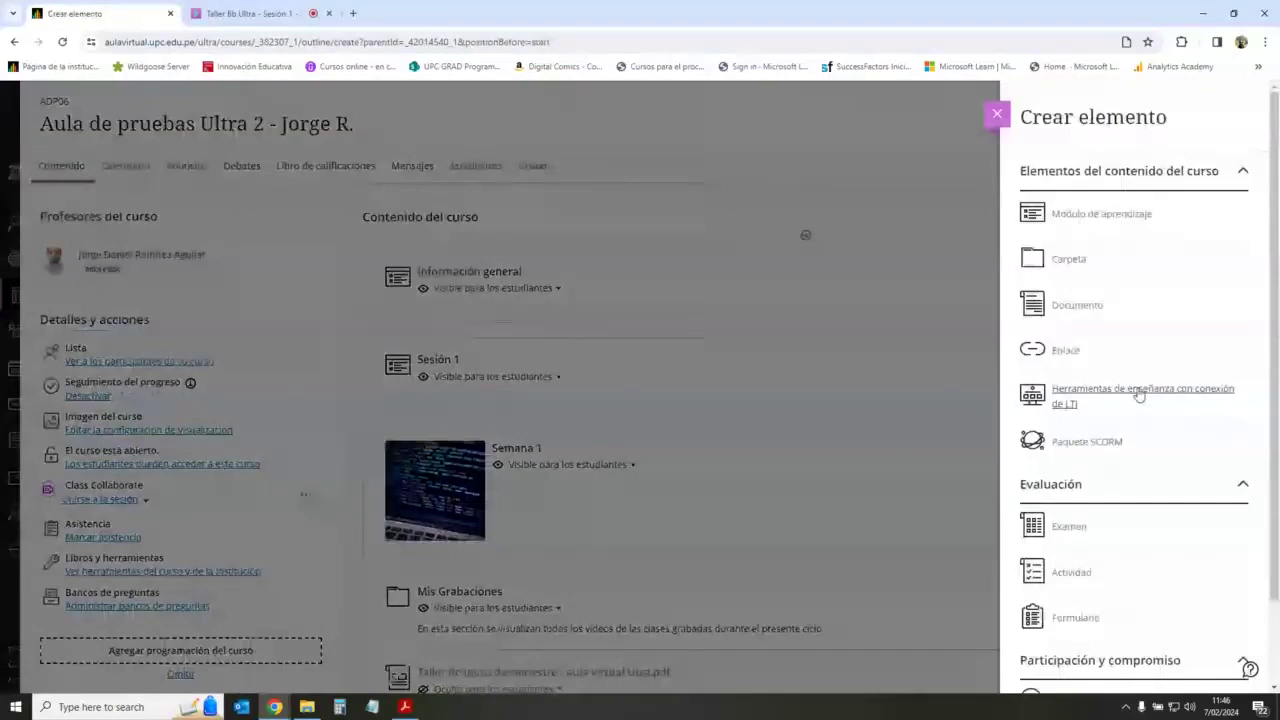
pyautogui.click(1108, 214)
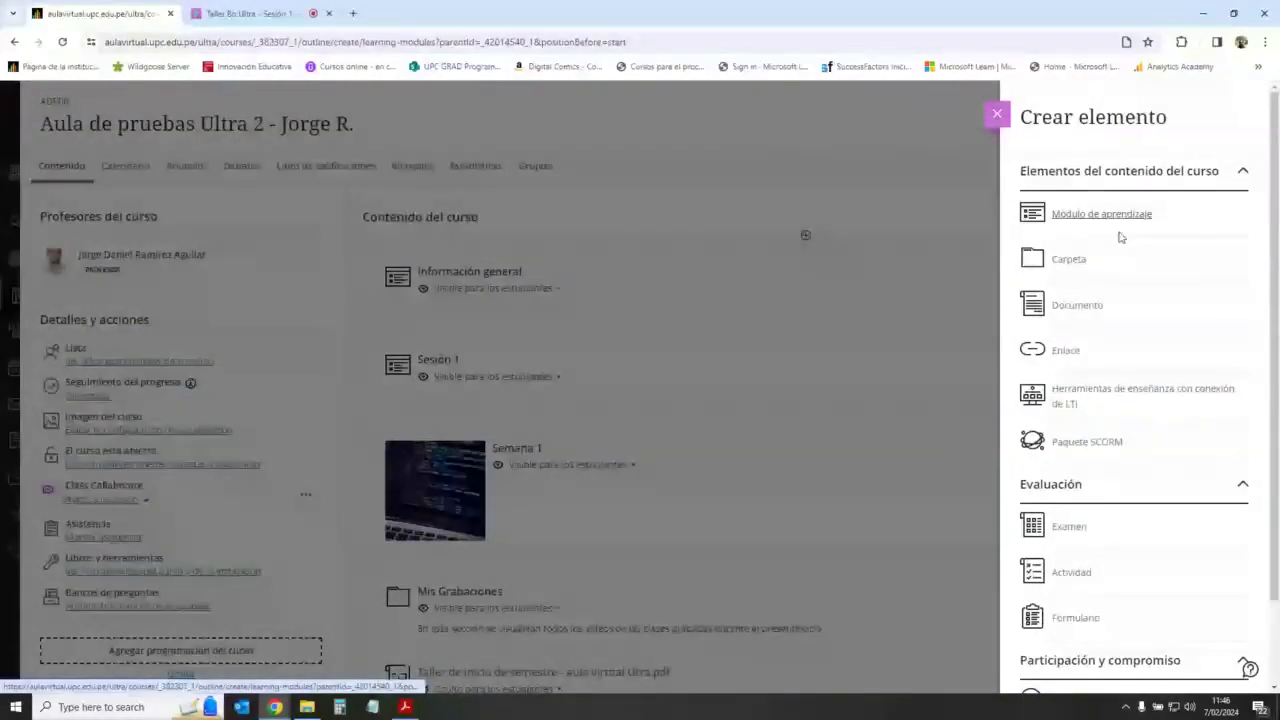
pyautogui.click(1210, 469)
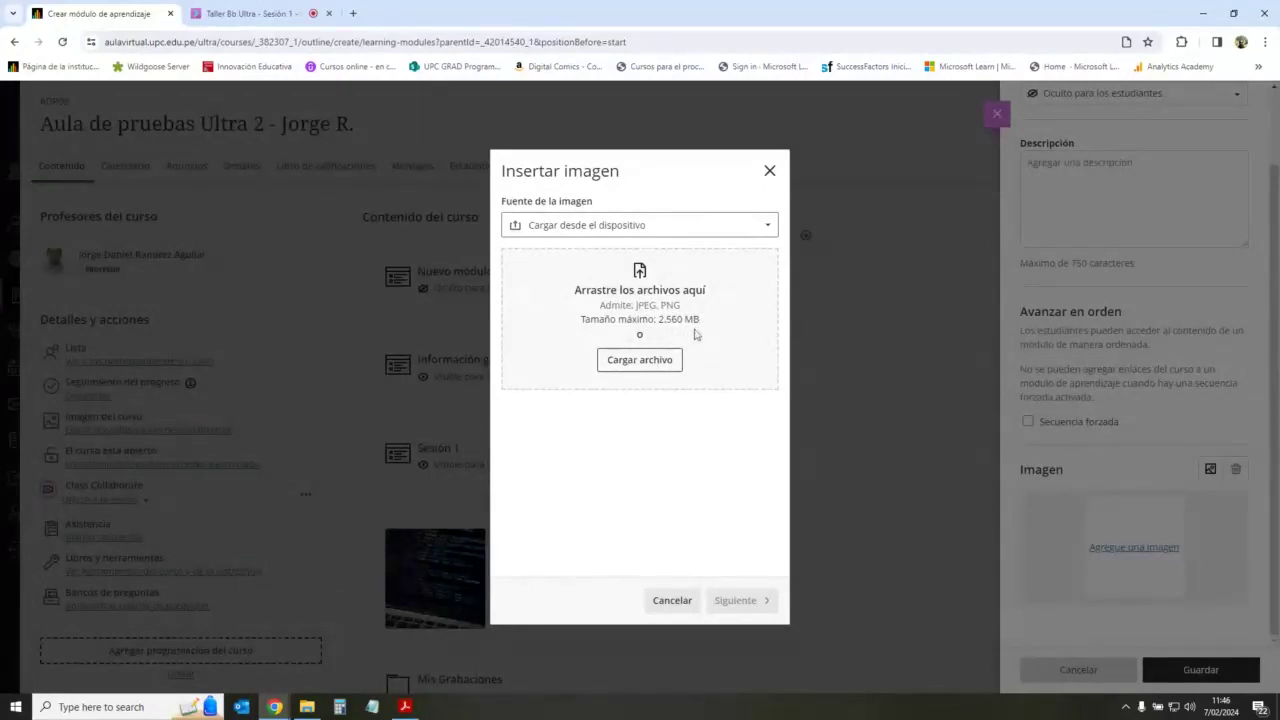
pyautogui.click(706, 224)
pyautogui.click(657, 304)
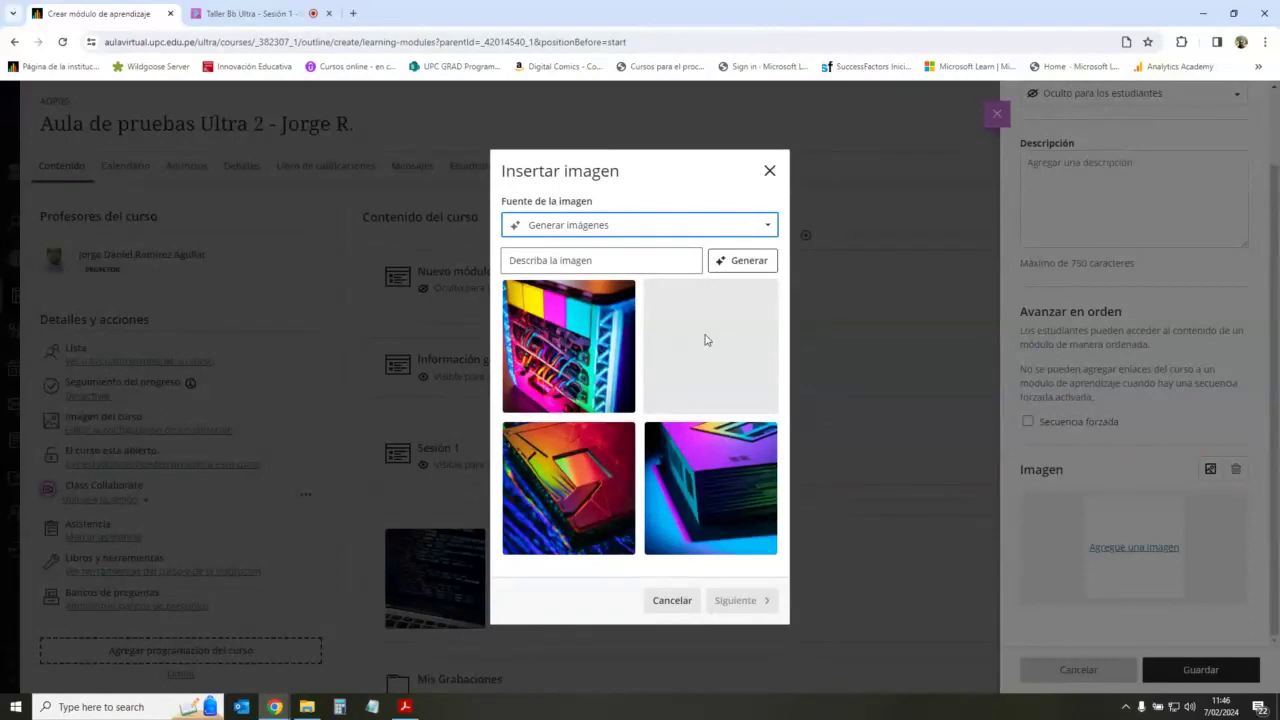
pyautogui.click(769, 170)
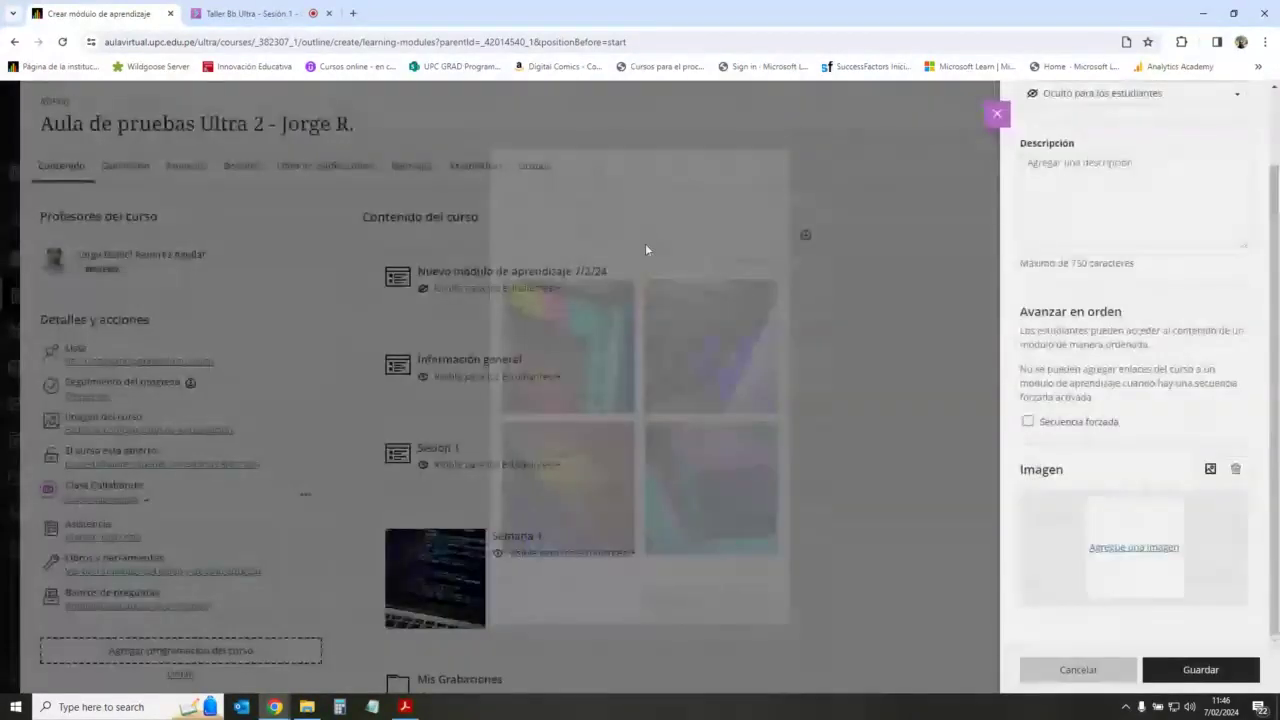
# Step: Check the Collaborate session chat for participants' questions, closing the new module's panel without saving between the two checks
pyautogui.click(240, 15)
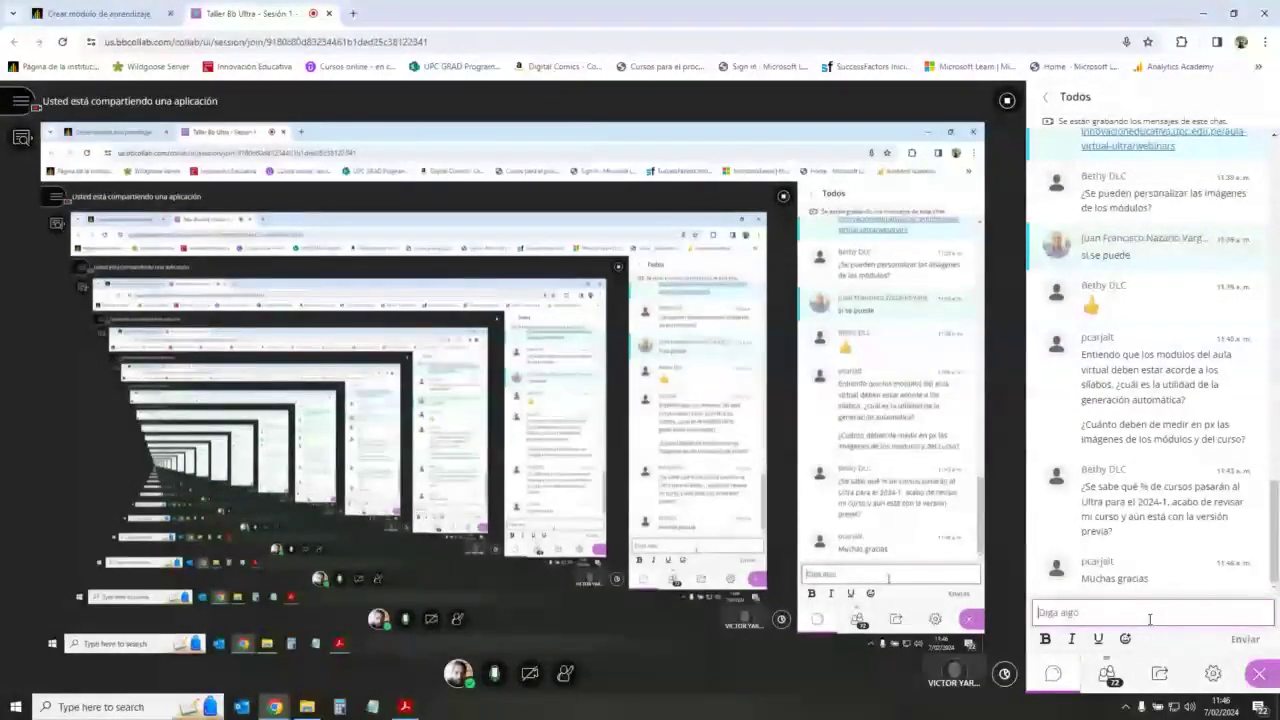
pyautogui.click(98, 13)
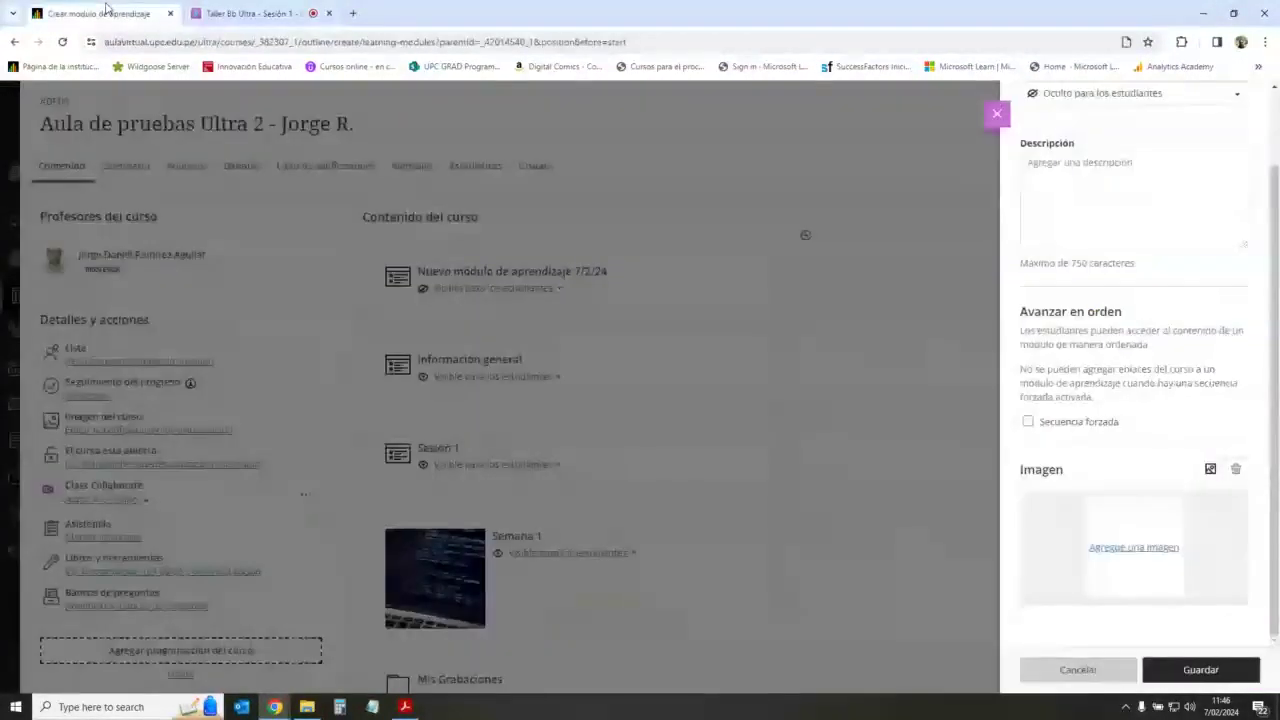
pyautogui.click(997, 113)
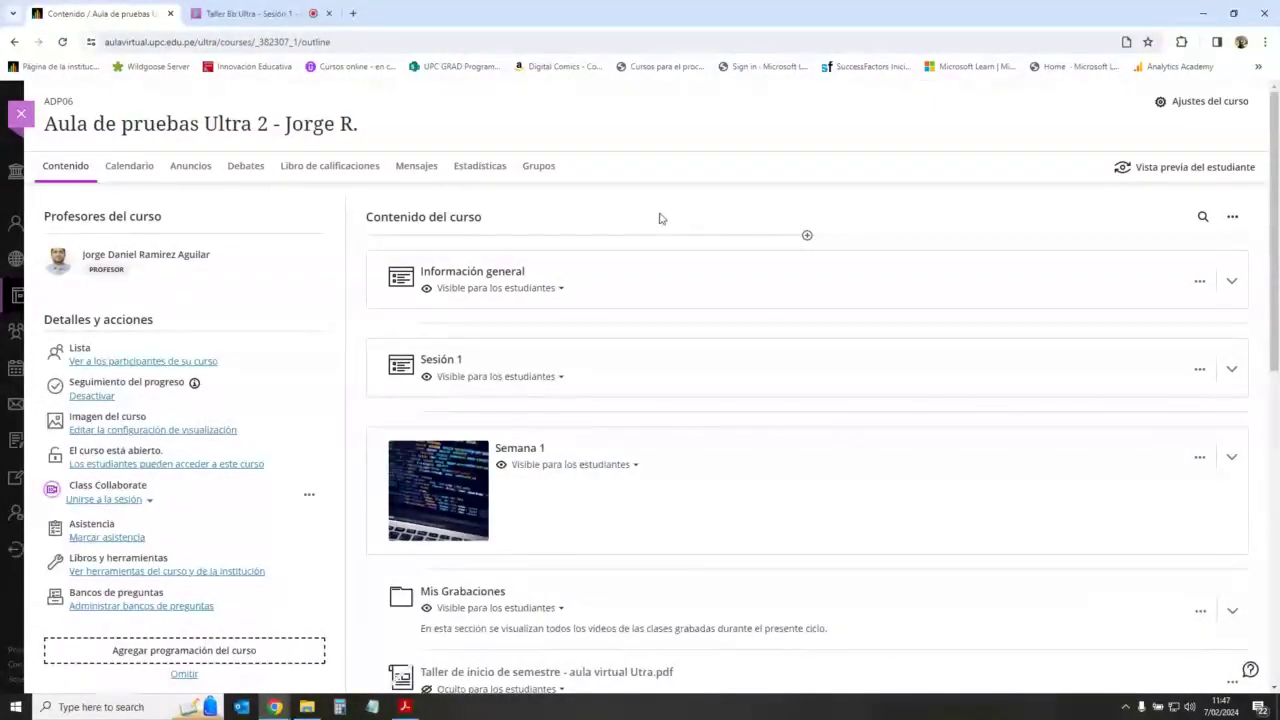
pyautogui.click(252, 14)
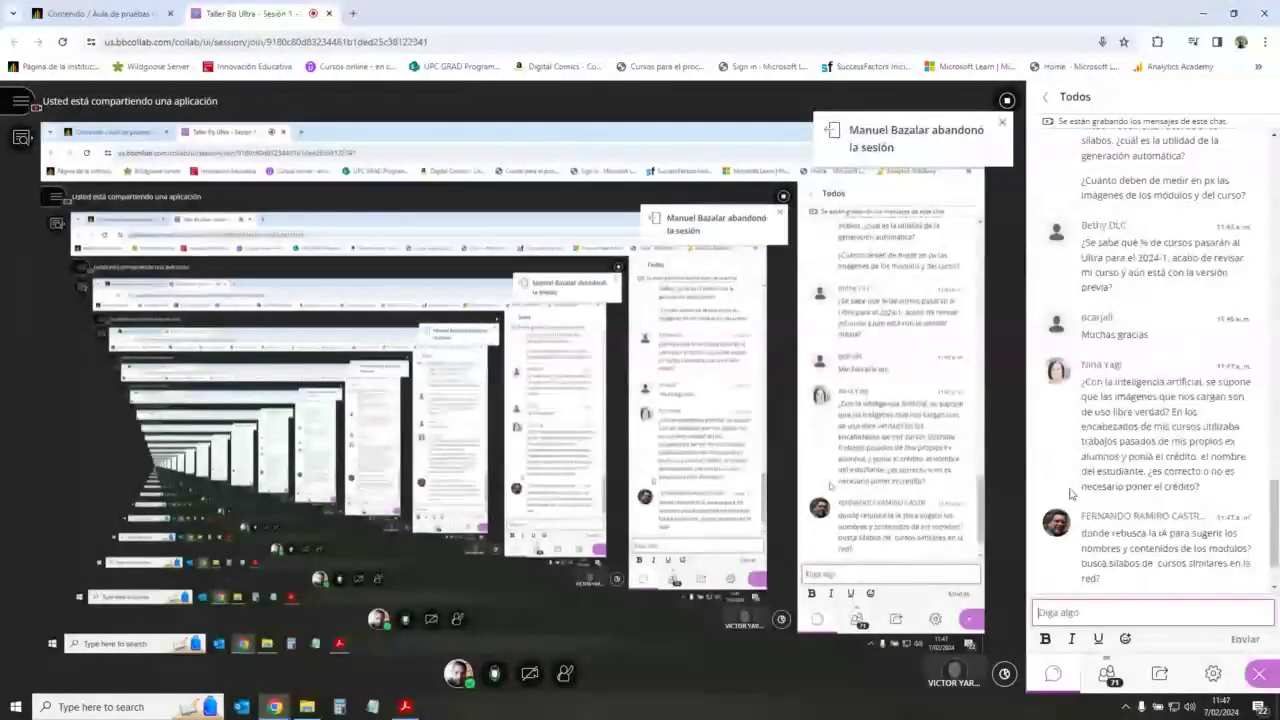
# Step: Look over the modules and their images in the course content, and check the Collaborate session chat for messages
pyautogui.hotkey('ctrl', 'Tab')
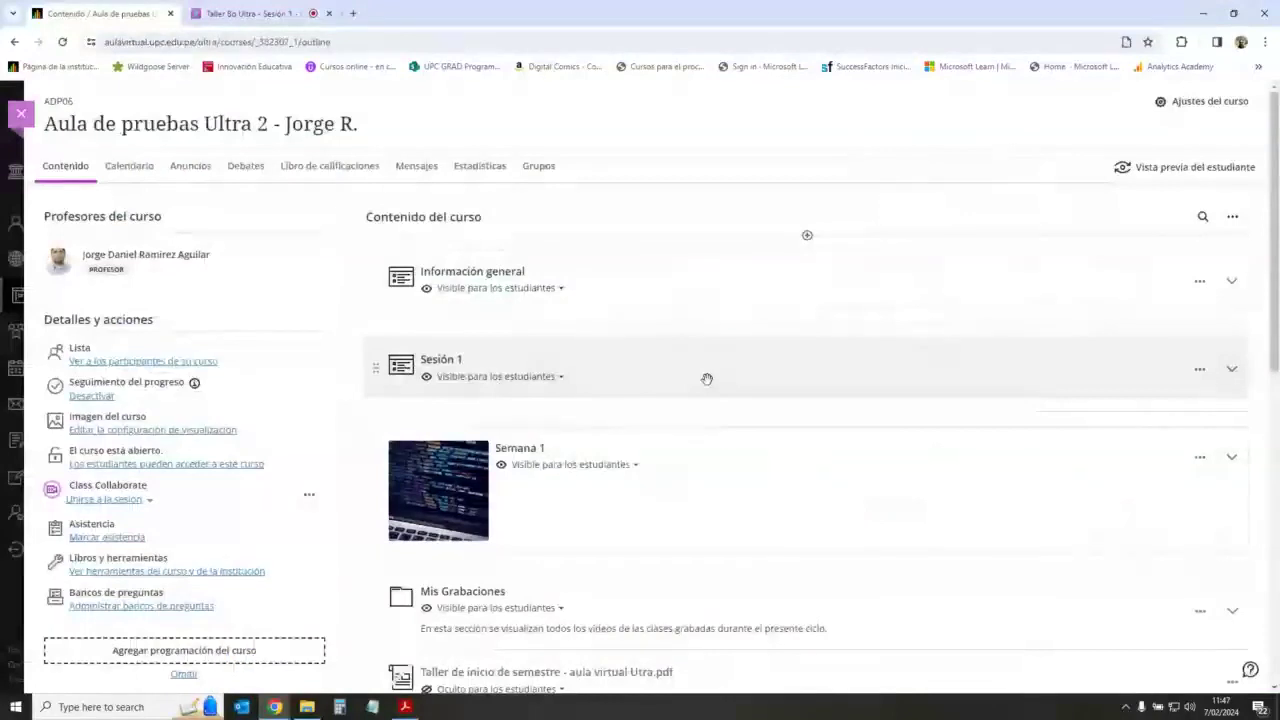
pyautogui.scroll(-4, 443, 370)
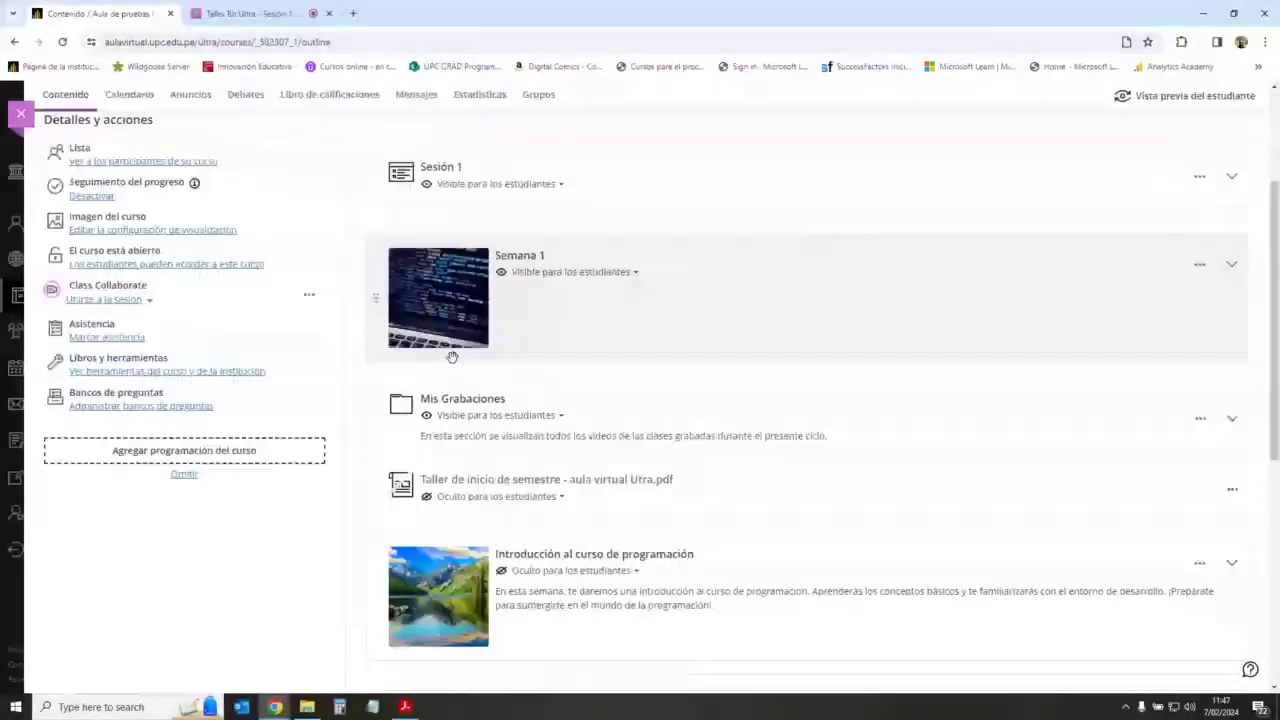
pyautogui.scroll(-3, 430, 365)
pyautogui.scroll(4, 434, 323)
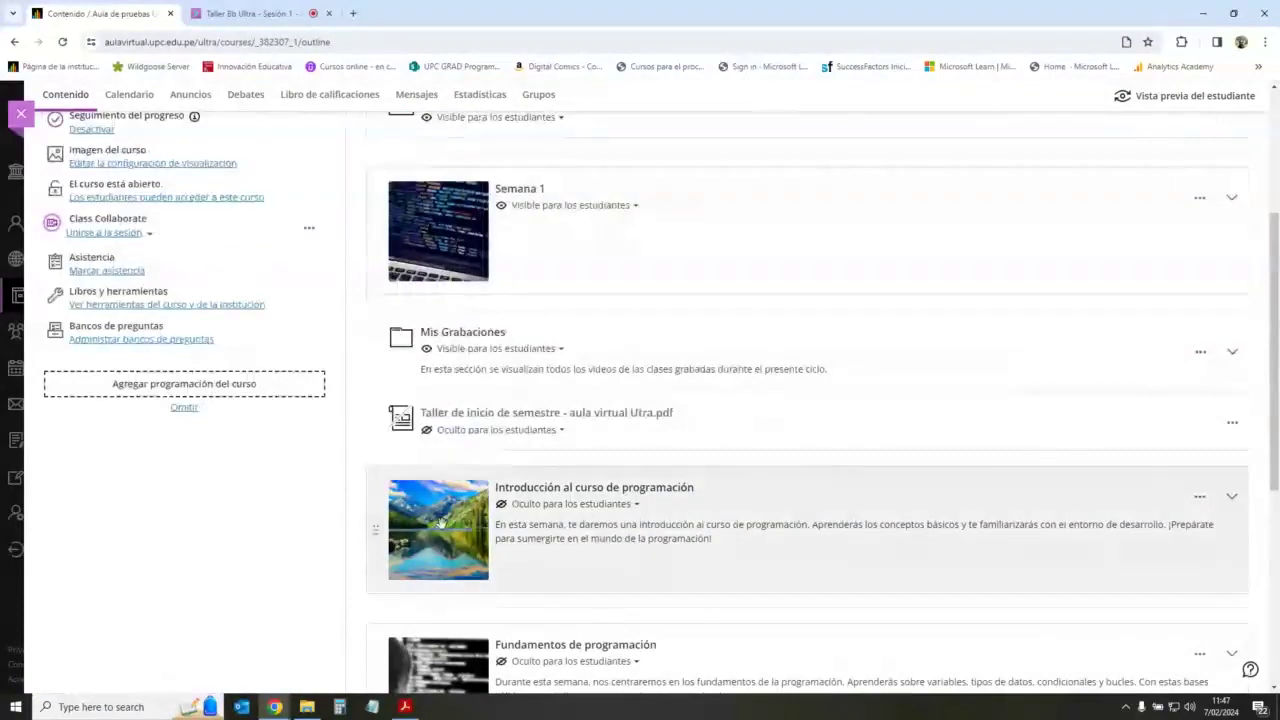
pyautogui.scroll(-3, 440, 335)
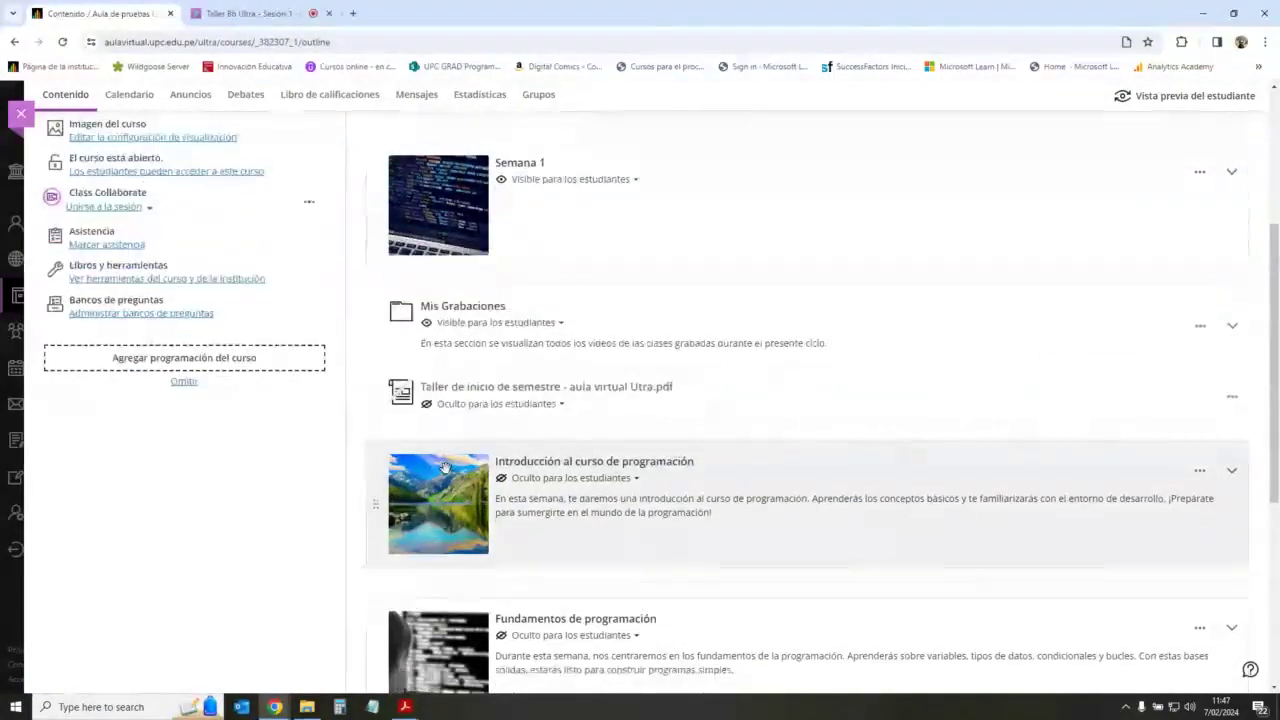
pyautogui.scroll(5, 420, 350)
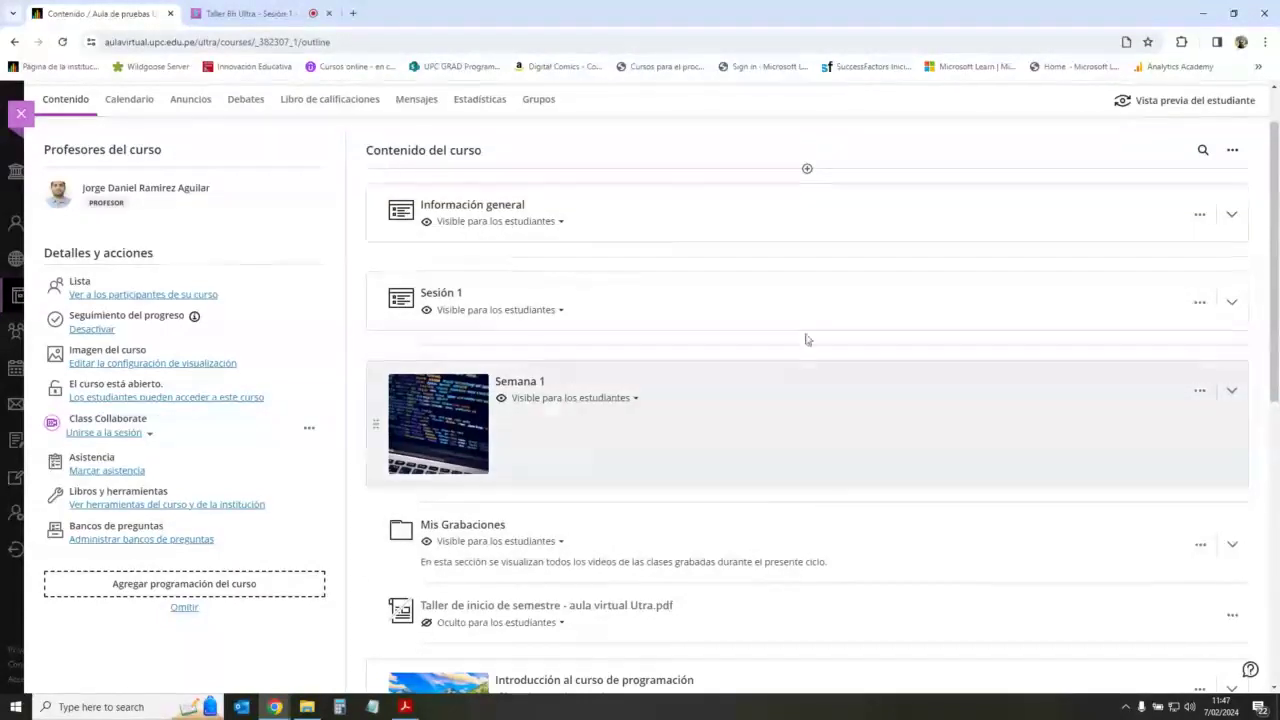
pyautogui.click(250, 13)
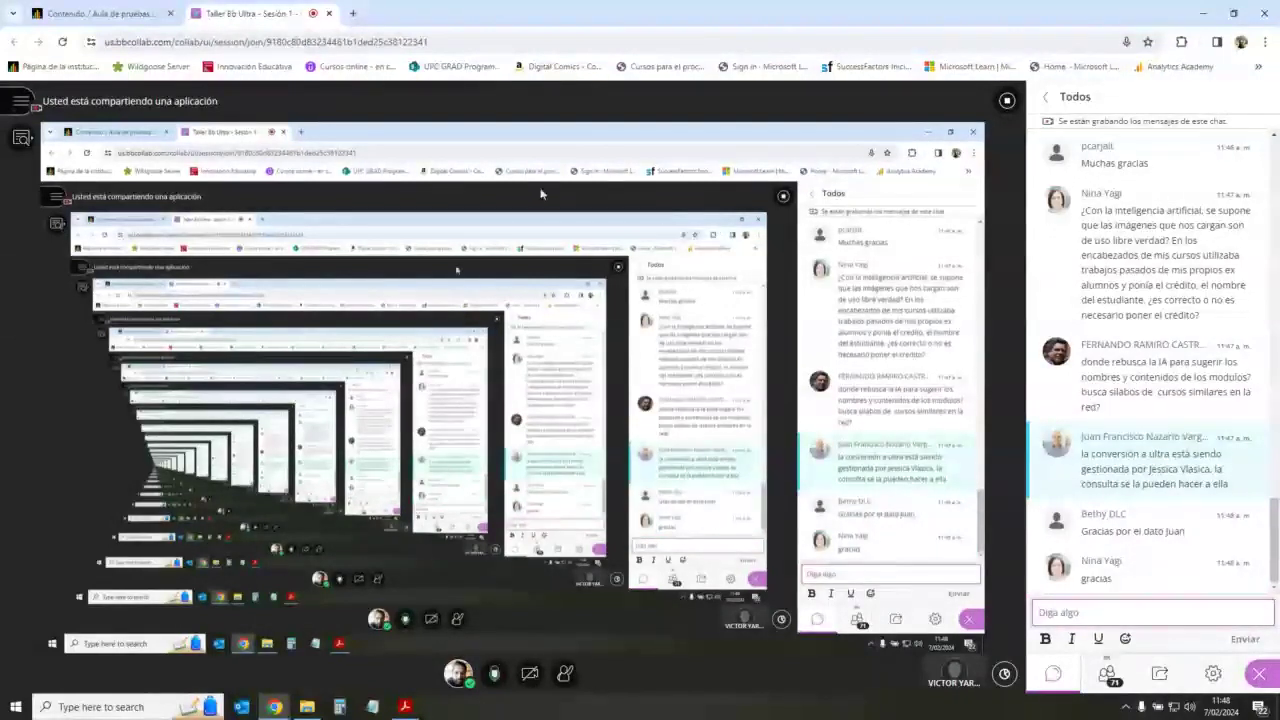
# Step: Return to the course content and examine the names, descriptions and images of the modules from Introducción al curso de programación to Desarrollo de proyectos
pyautogui.click(100, 13)
pyautogui.scroll(2, 760, 439)
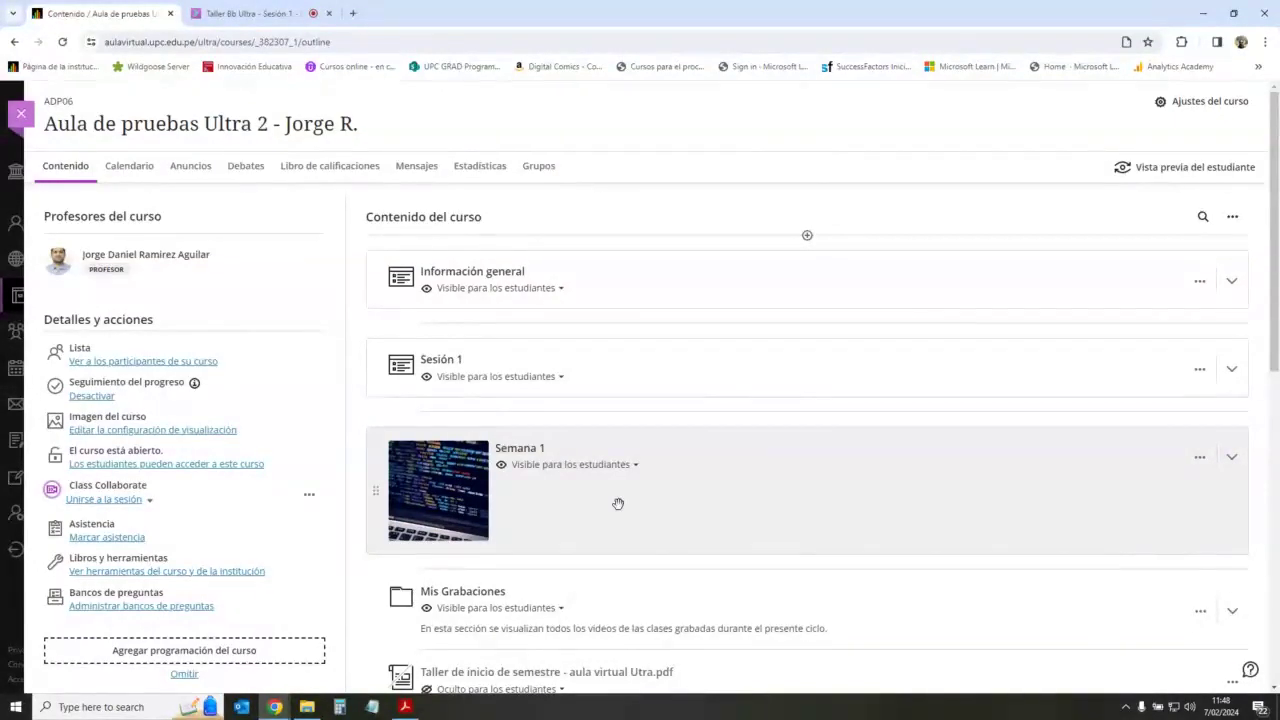
pyautogui.scroll(-5, 618, 503)
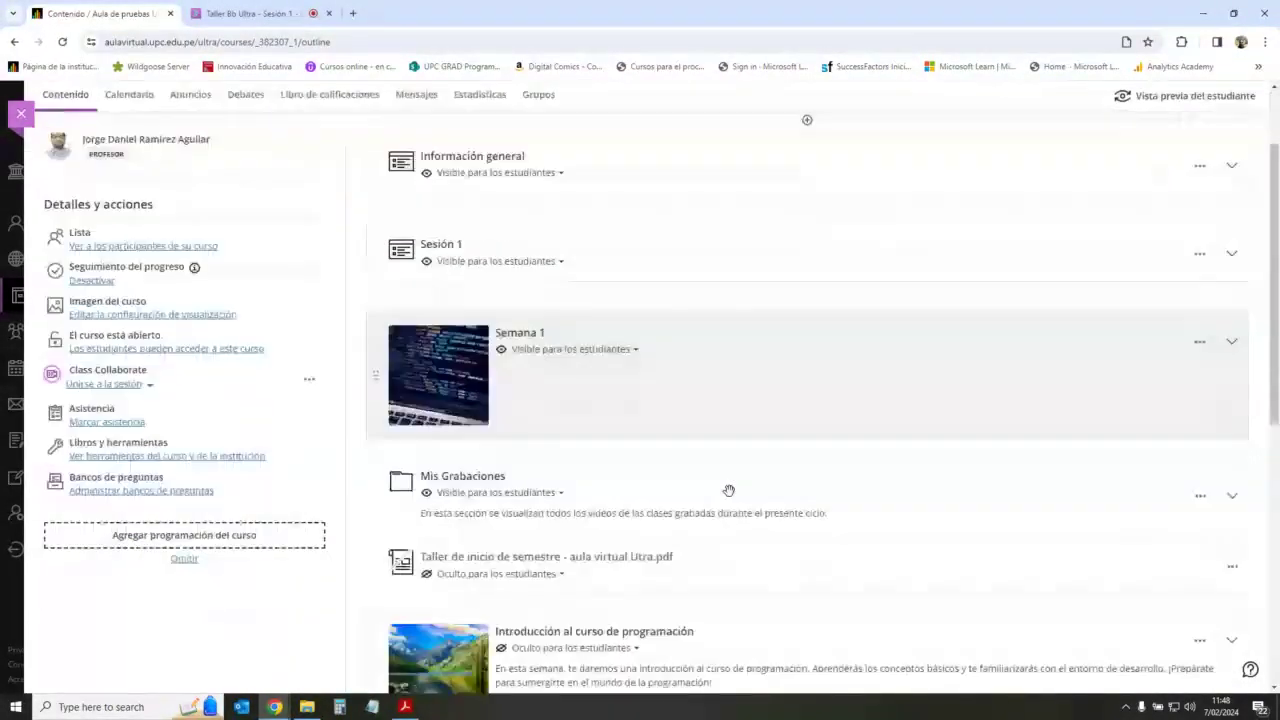
pyautogui.scroll(-2, 631, 387)
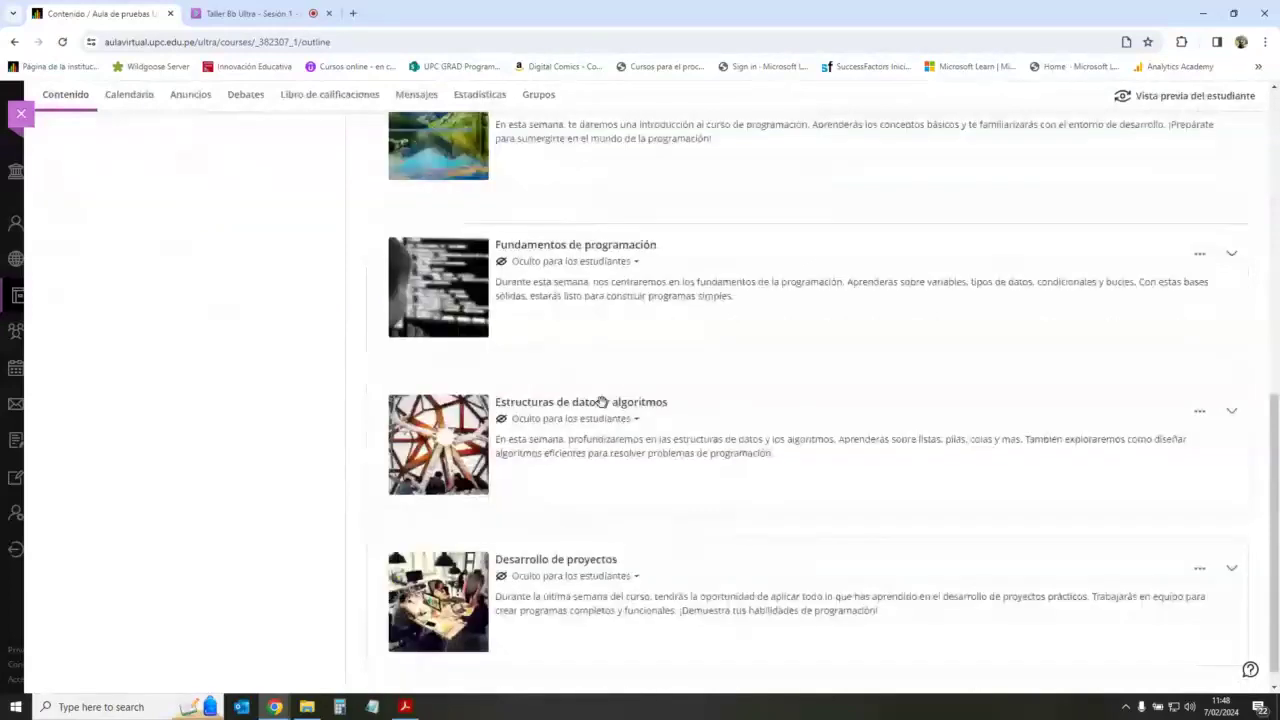
pyautogui.scroll(2, 650, 424)
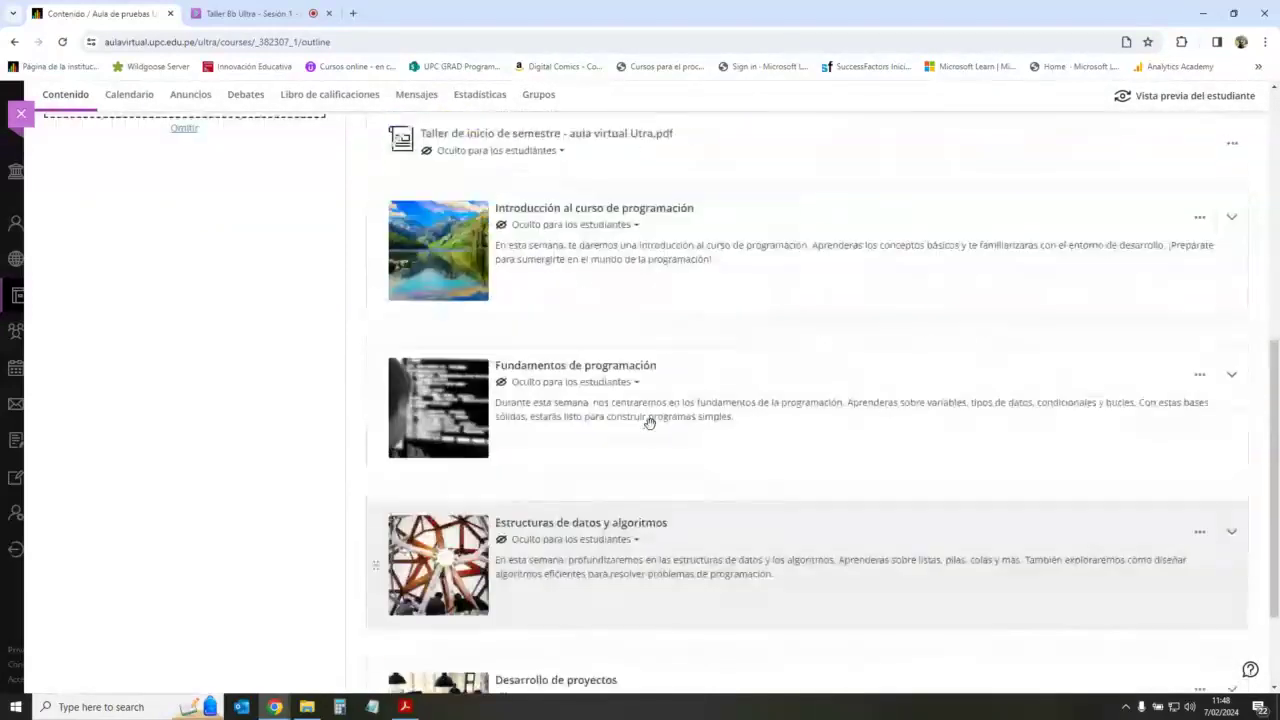
pyautogui.scroll(-2, 683, 366)
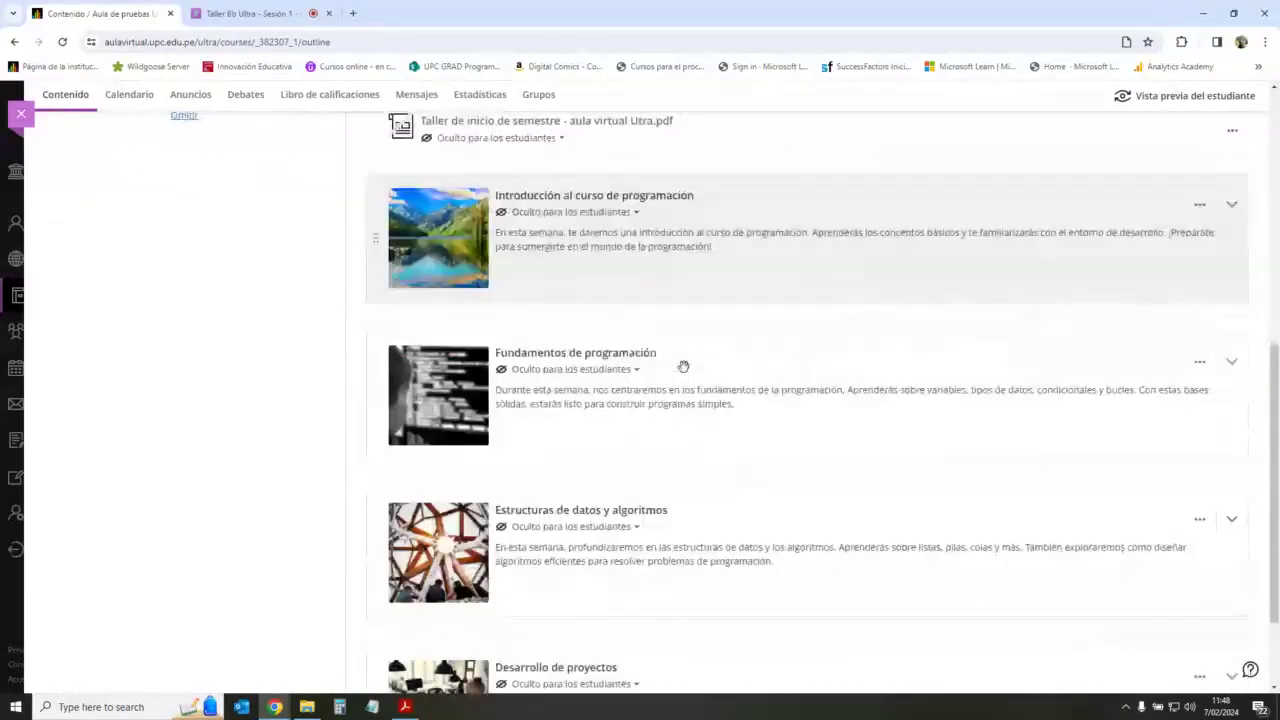
pyautogui.scroll(-1, 459, 360)
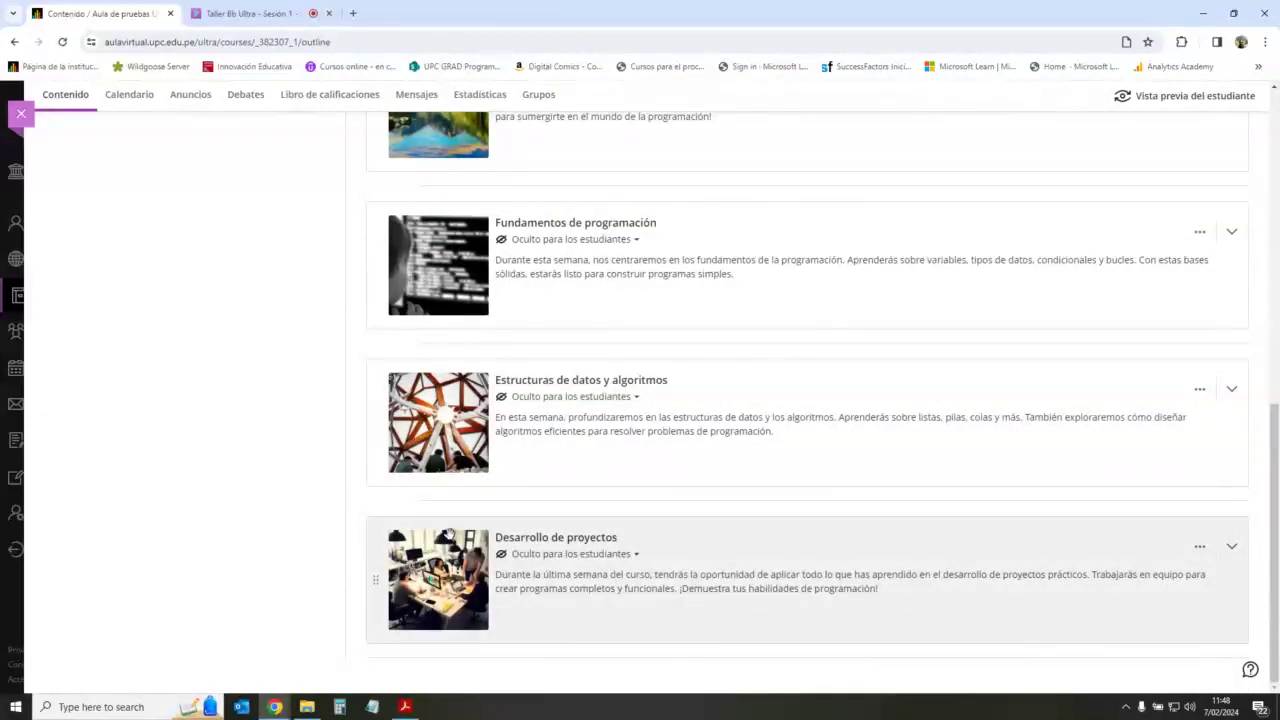
pyautogui.scroll(1, 432, 420)
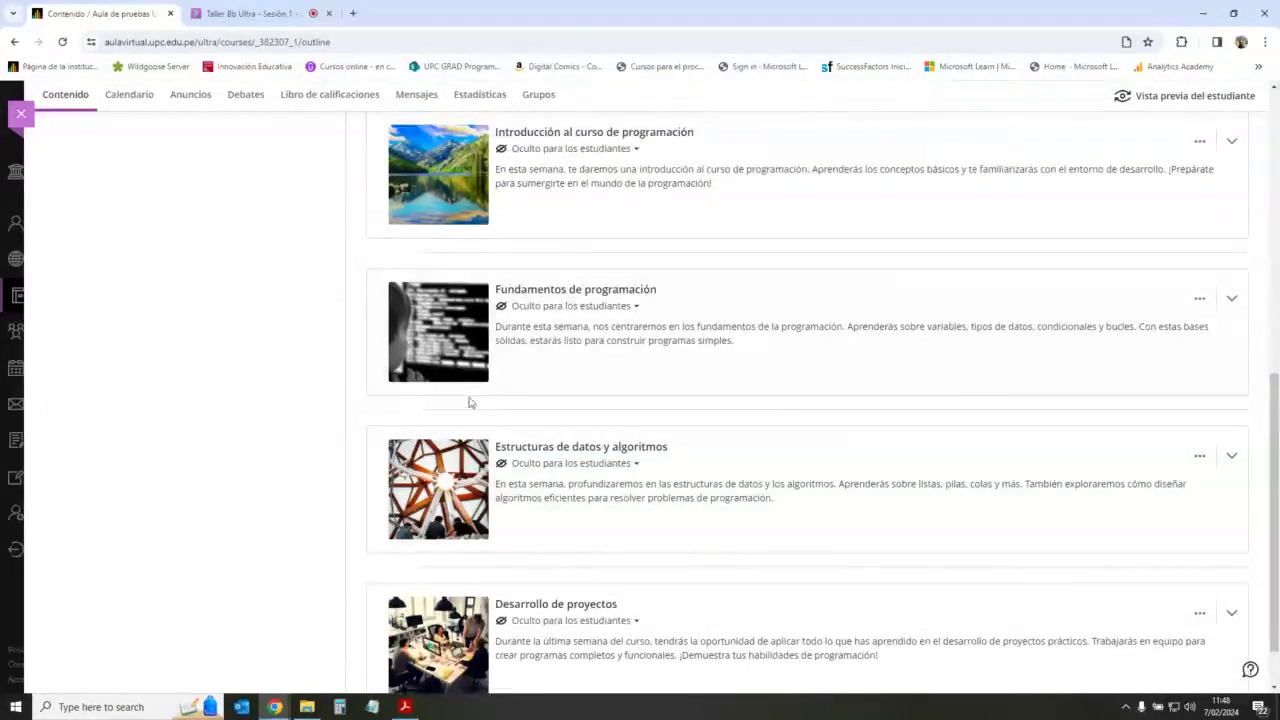
pyautogui.scroll(2, 471, 402)
pyautogui.scroll(-1, 455, 370)
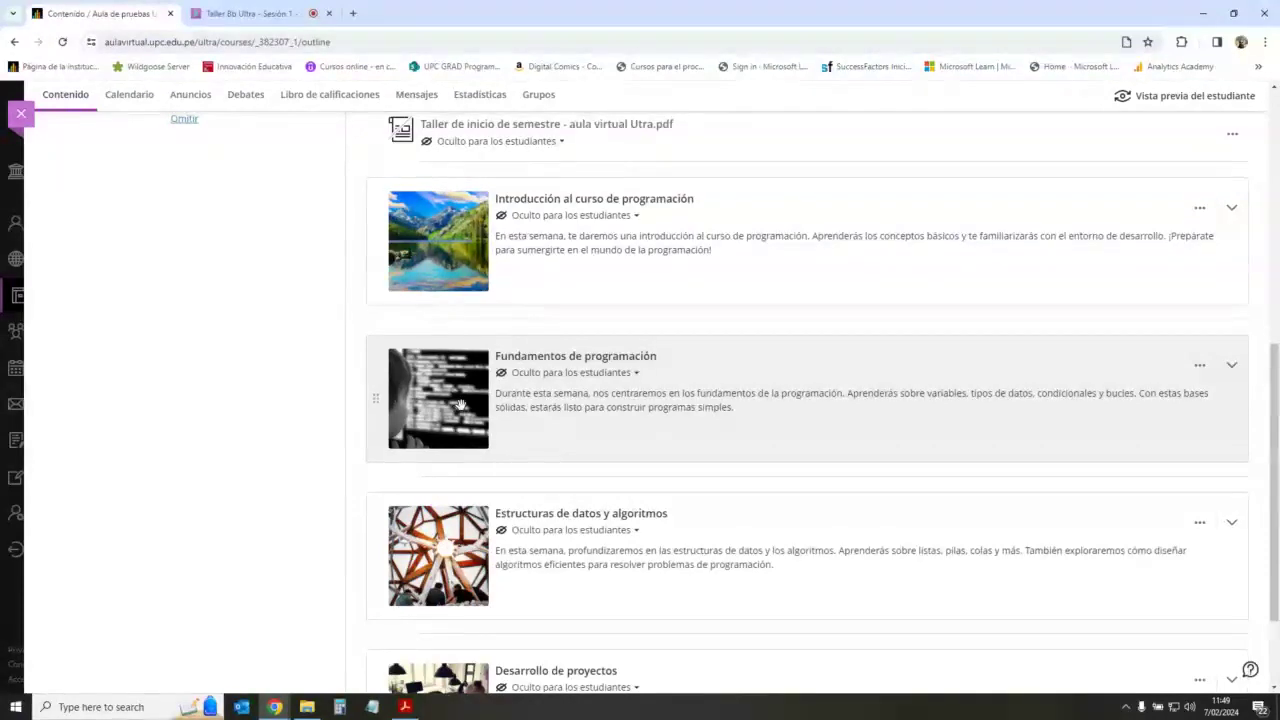
# Step: Read the latest replies in the Collaborate session chat, and review the programming modules' descriptions in the course content again
pyautogui.click(290, 12)
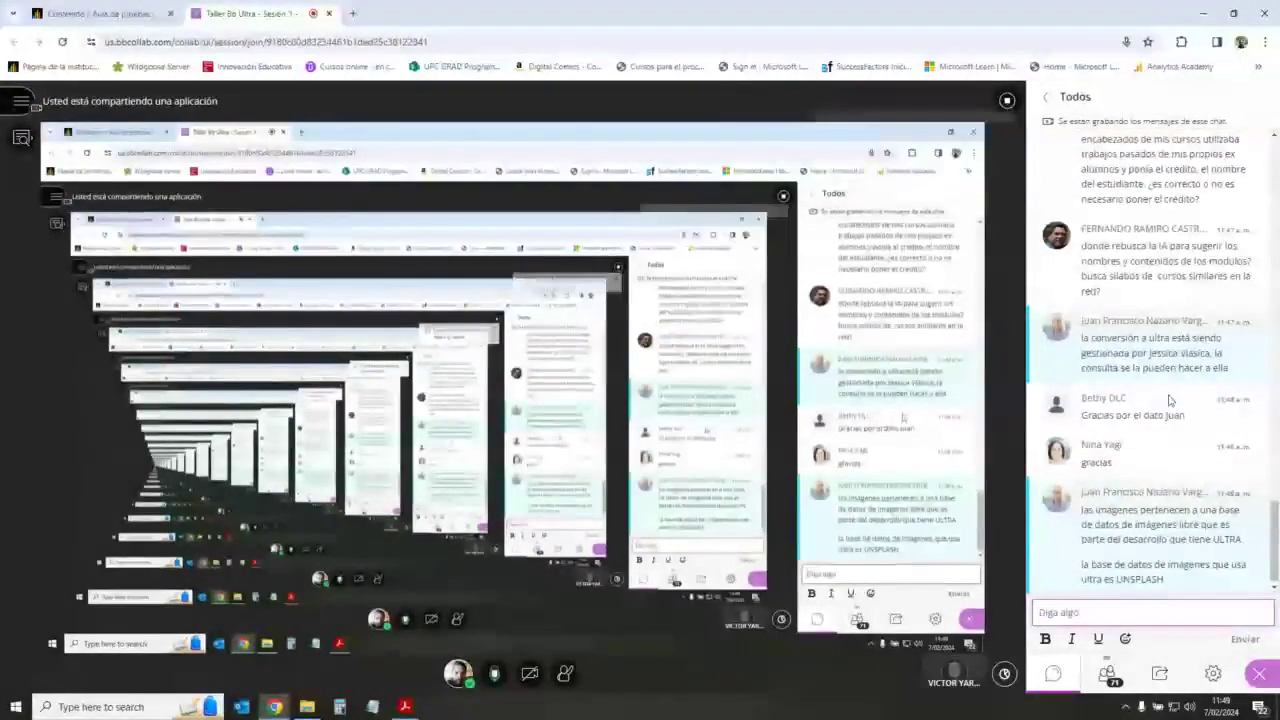
pyautogui.click(1126, 262)
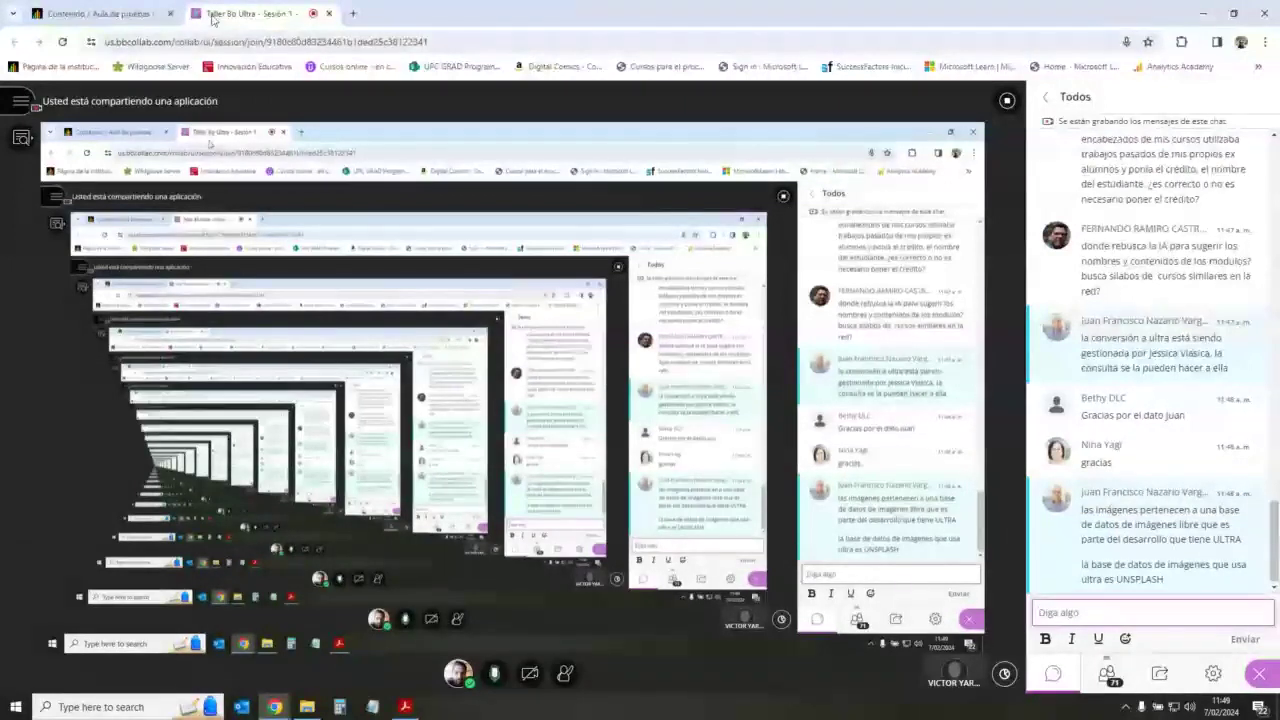
pyautogui.click(160, 12)
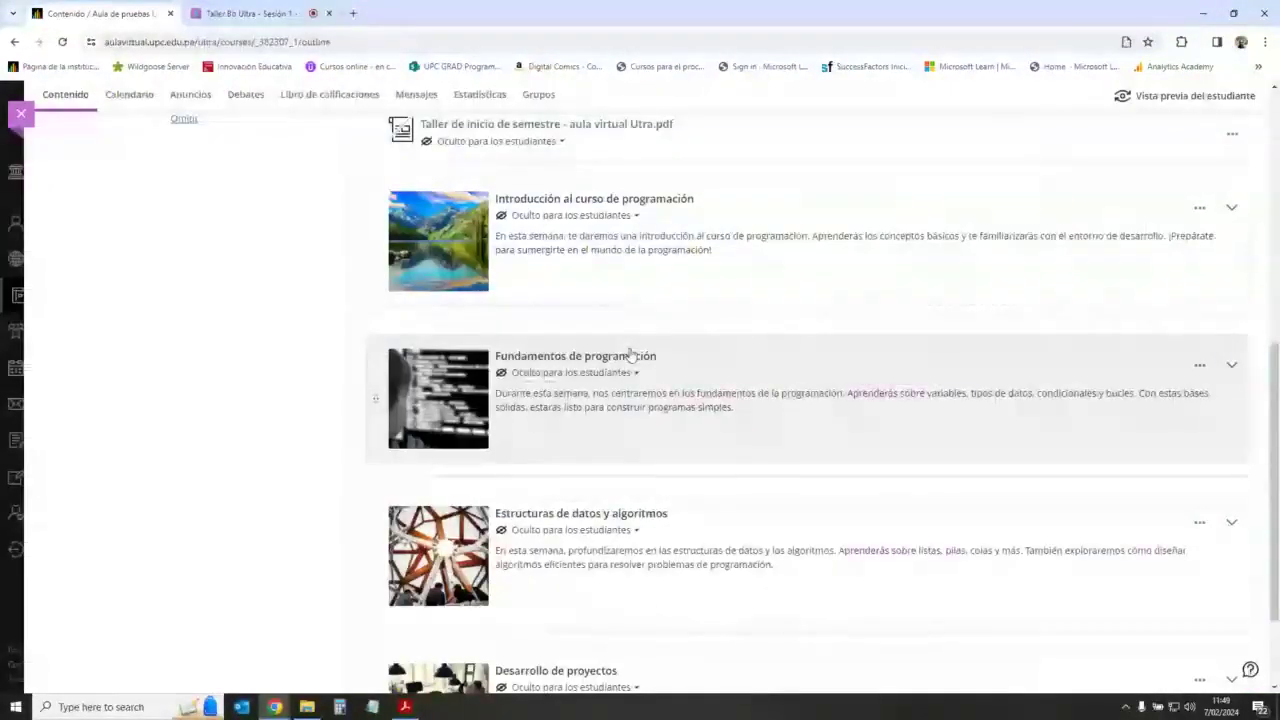
pyautogui.scroll(1, 606, 366)
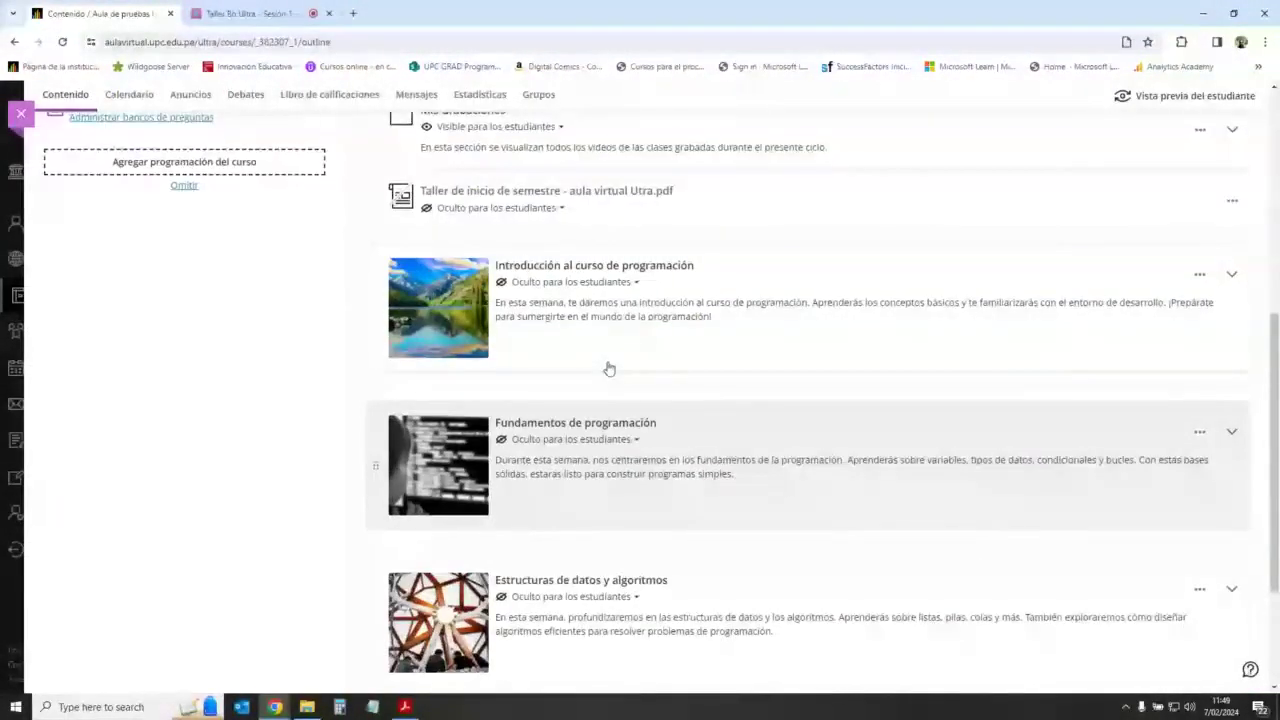
pyautogui.scroll(-1, 609, 366)
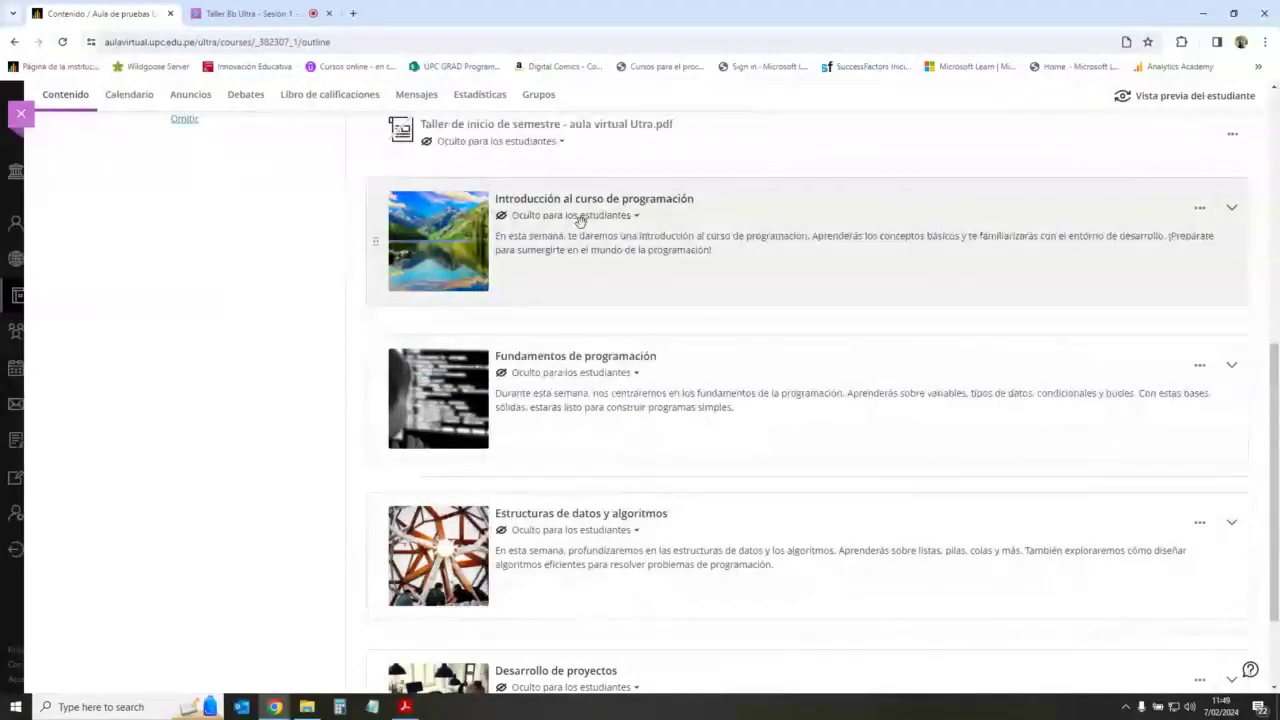
pyautogui.scroll(1, 548, 352)
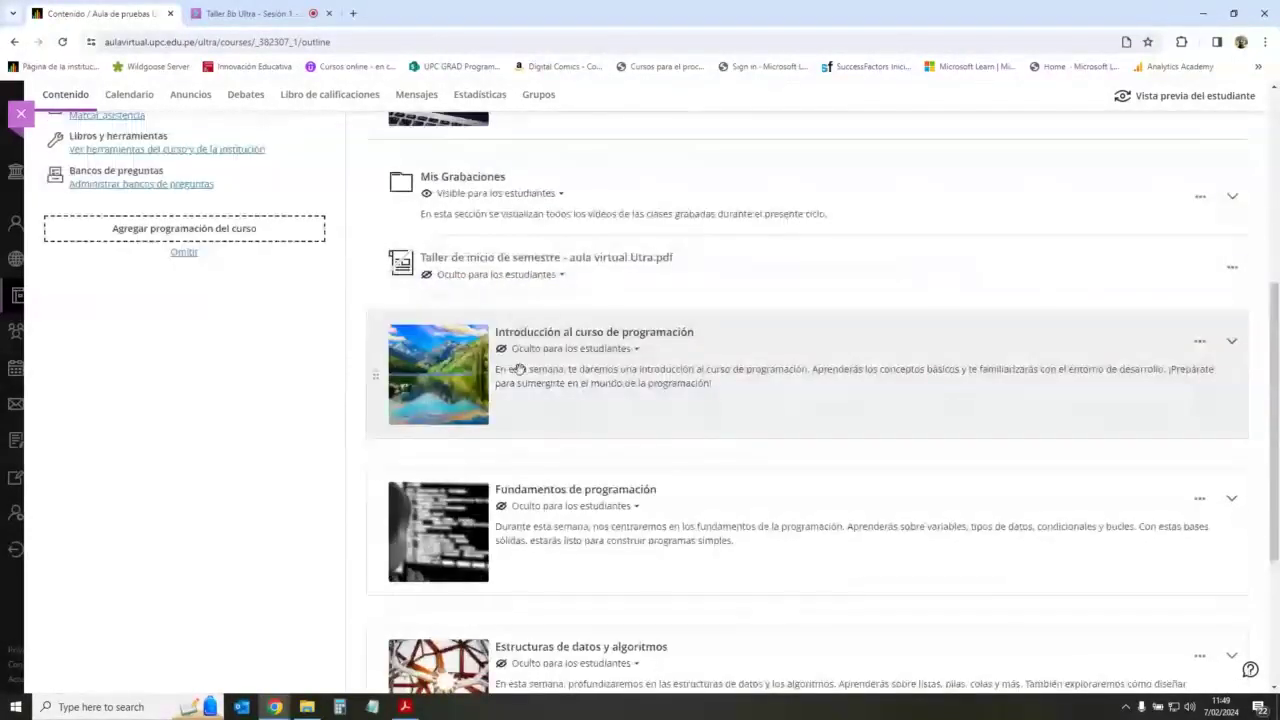
pyautogui.scroll(-2, 583, 364)
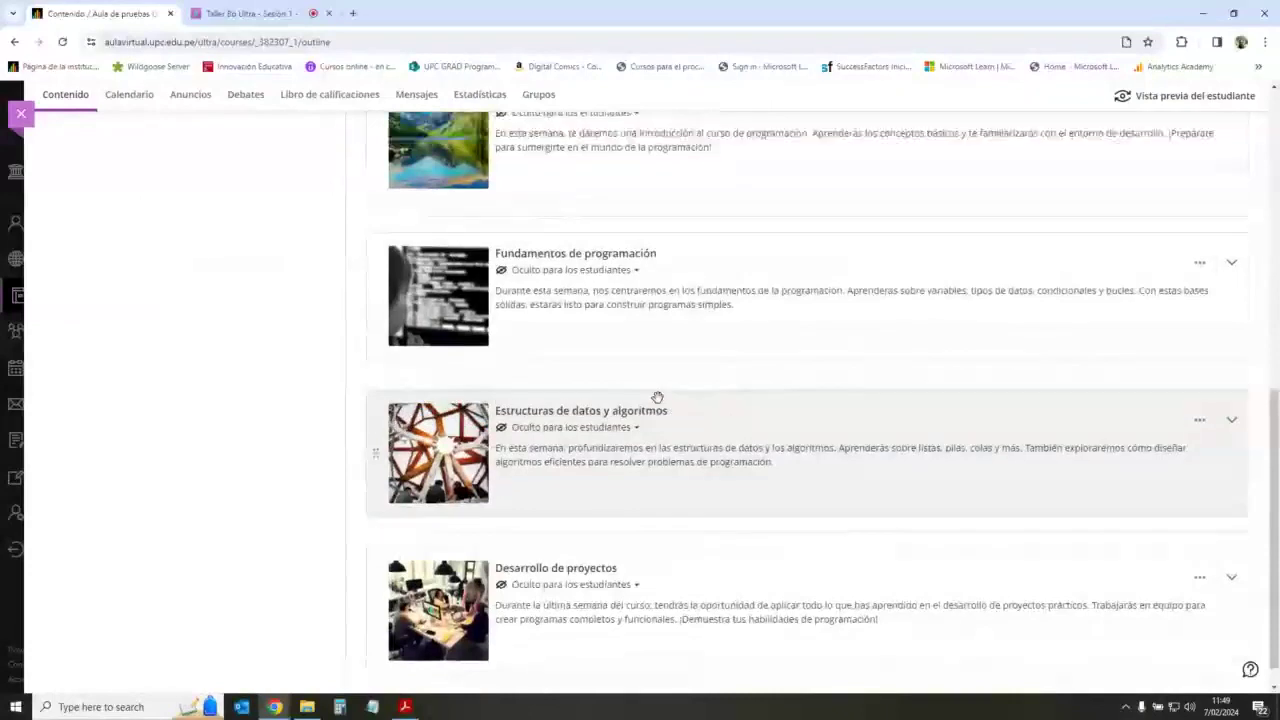
pyautogui.scroll(1, 657, 397)
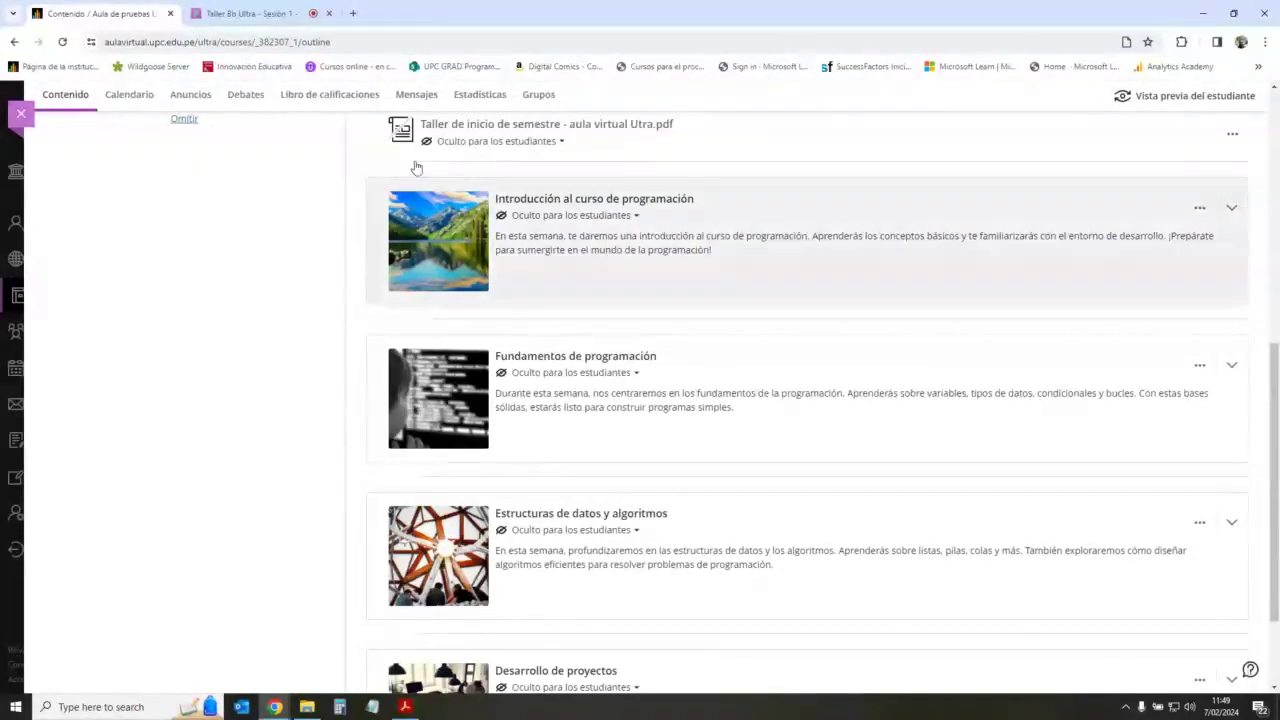
# Step: Open ChatGPT in a new browser tab
pyautogui.click(352, 13)
pyautogui.click(518, 300)
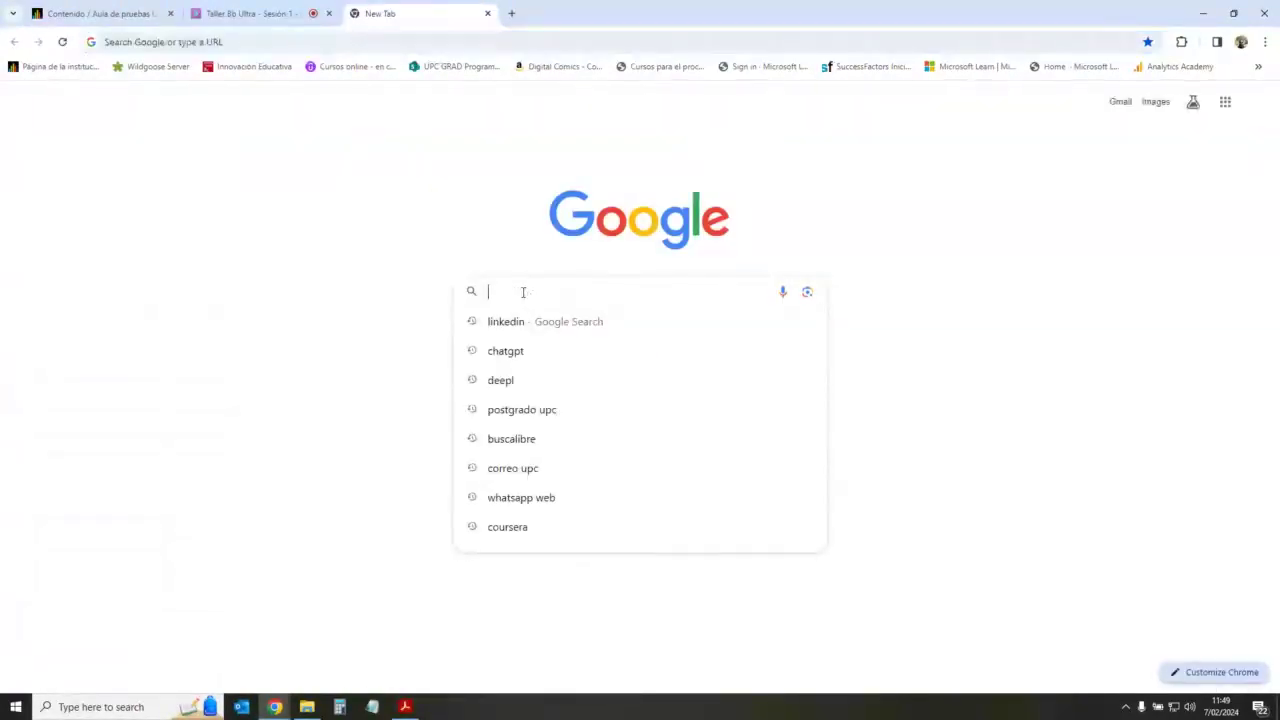
pyautogui.write('chat')
pyautogui.press('Return')
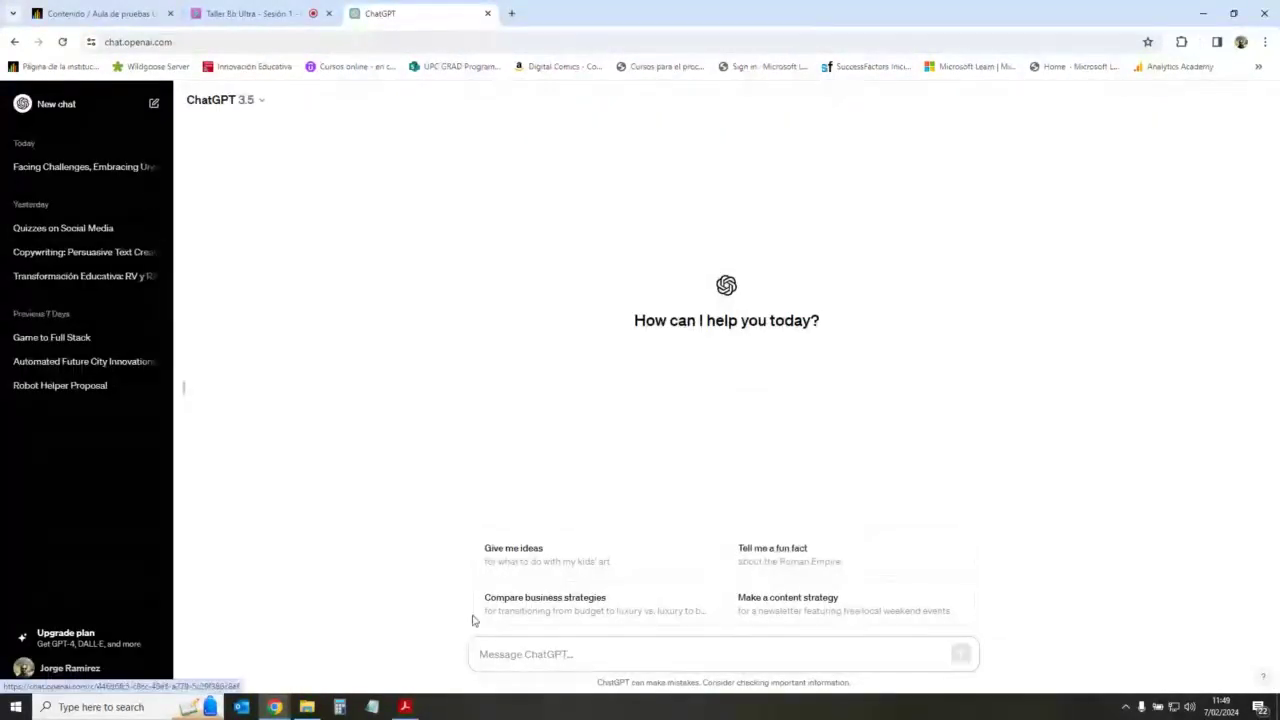
# Step: Ask ChatGPT "dame 5 ideas para modulos de mi curso de Introducción a la programación, incluye descripciones"
pyautogui.click(563, 652)
pyautogui.write('dame')
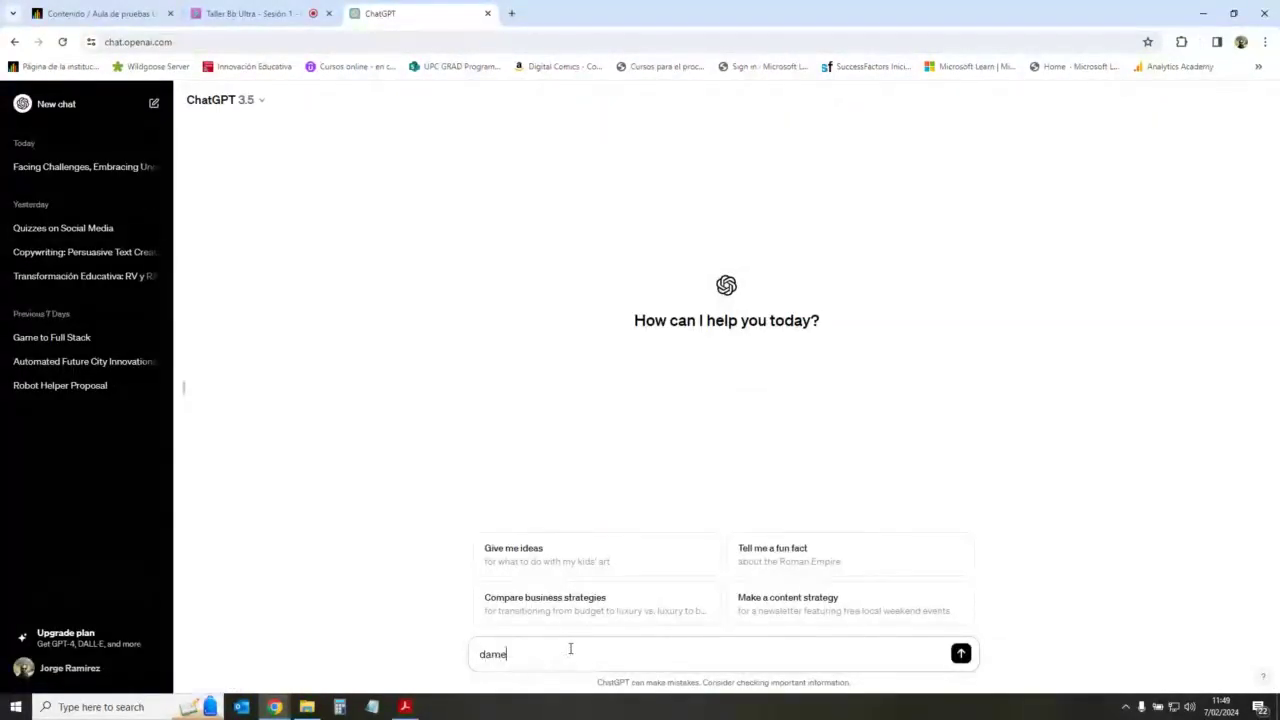
pyautogui.write(' id')
pyautogui.press('BackSpace')
pyautogui.write('ideas para modulos de mi curso de In')
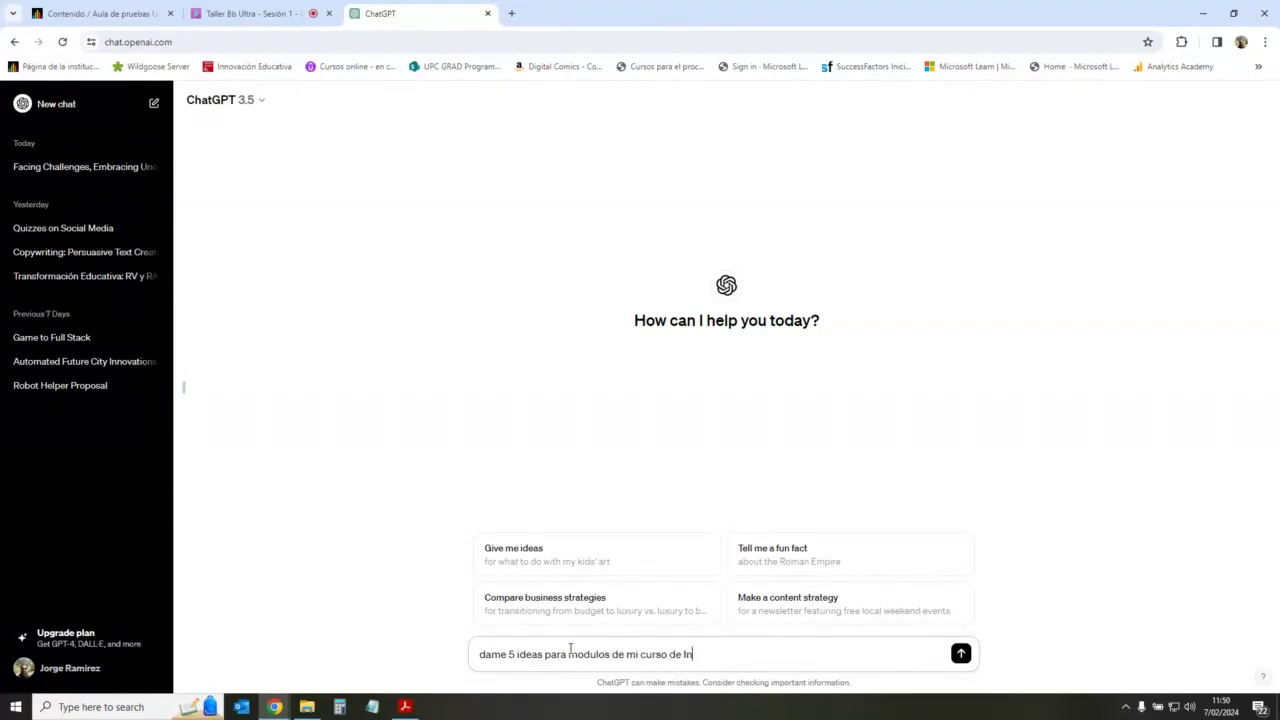
pyautogui.write('troducción a la programación')
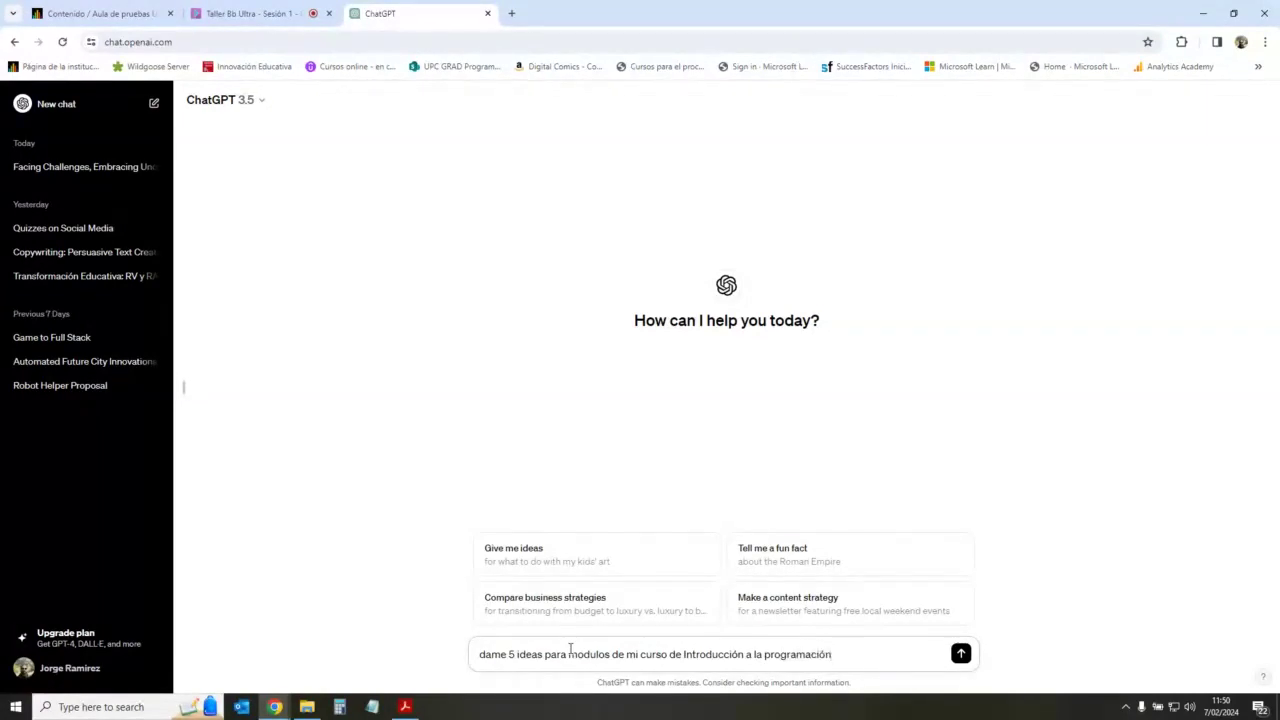
pyautogui.write(', incluye descripciones')
pyautogui.press('Return')
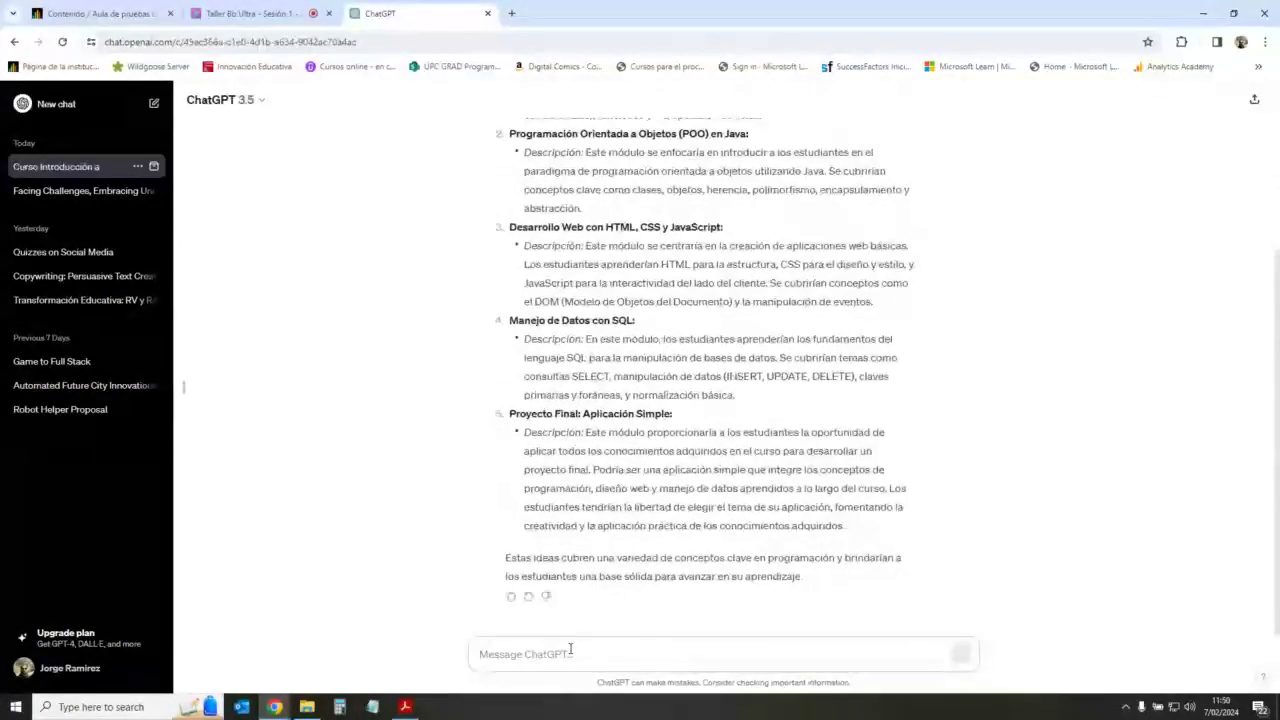
# Step: Check the Collaborate session chat, and return to the course content to compare its programming modules and descriptions
pyautogui.click(260, 10)
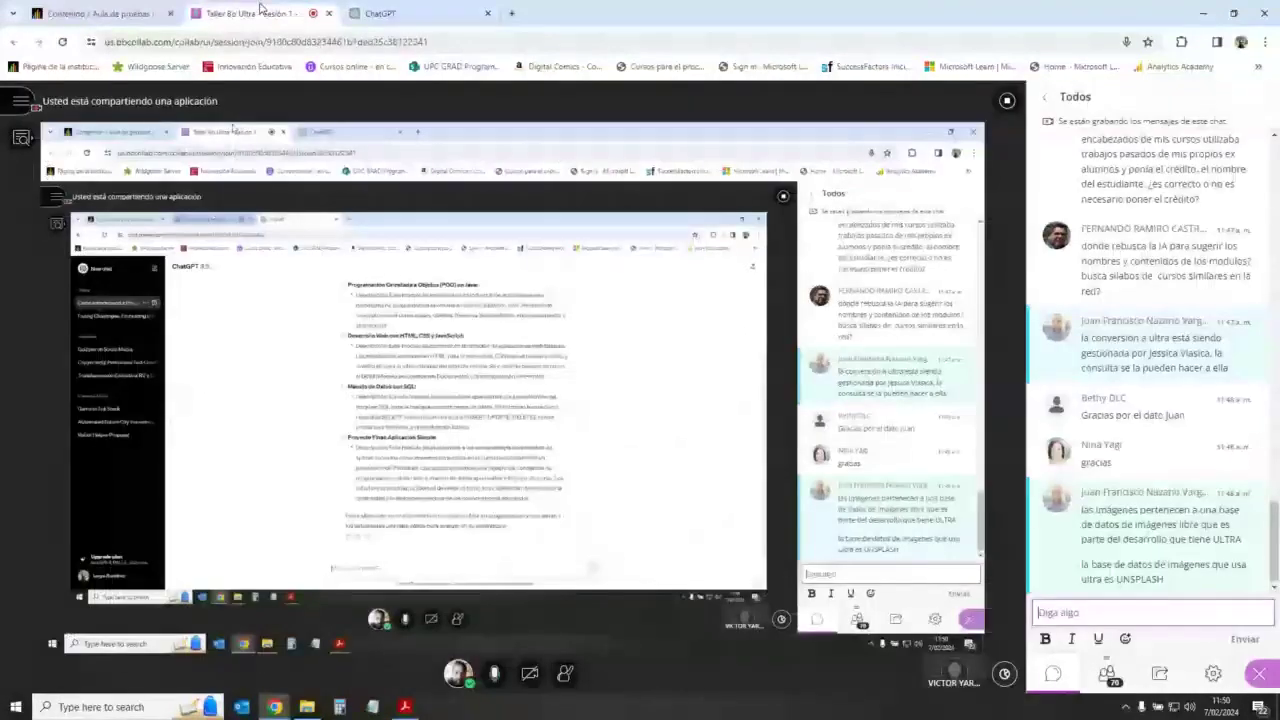
pyautogui.click(95, 13)
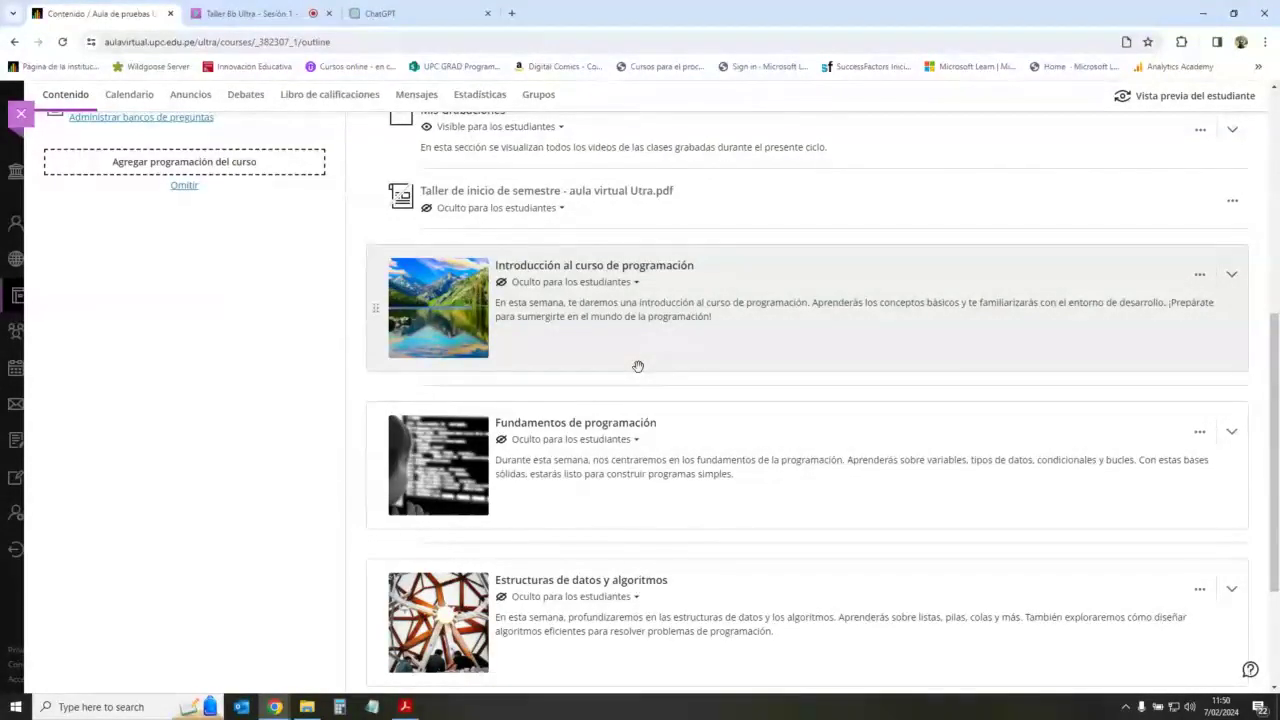
pyautogui.scroll(4, 638, 366)
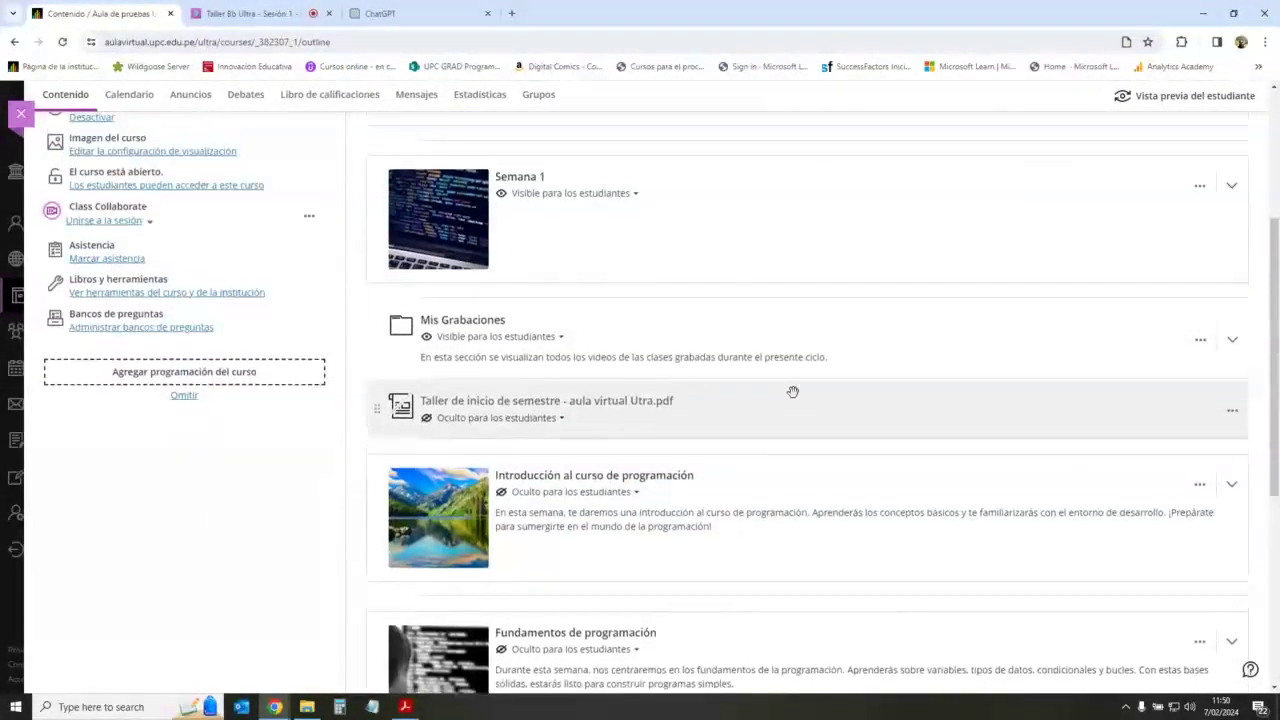
pyautogui.scroll(1, 729, 296)
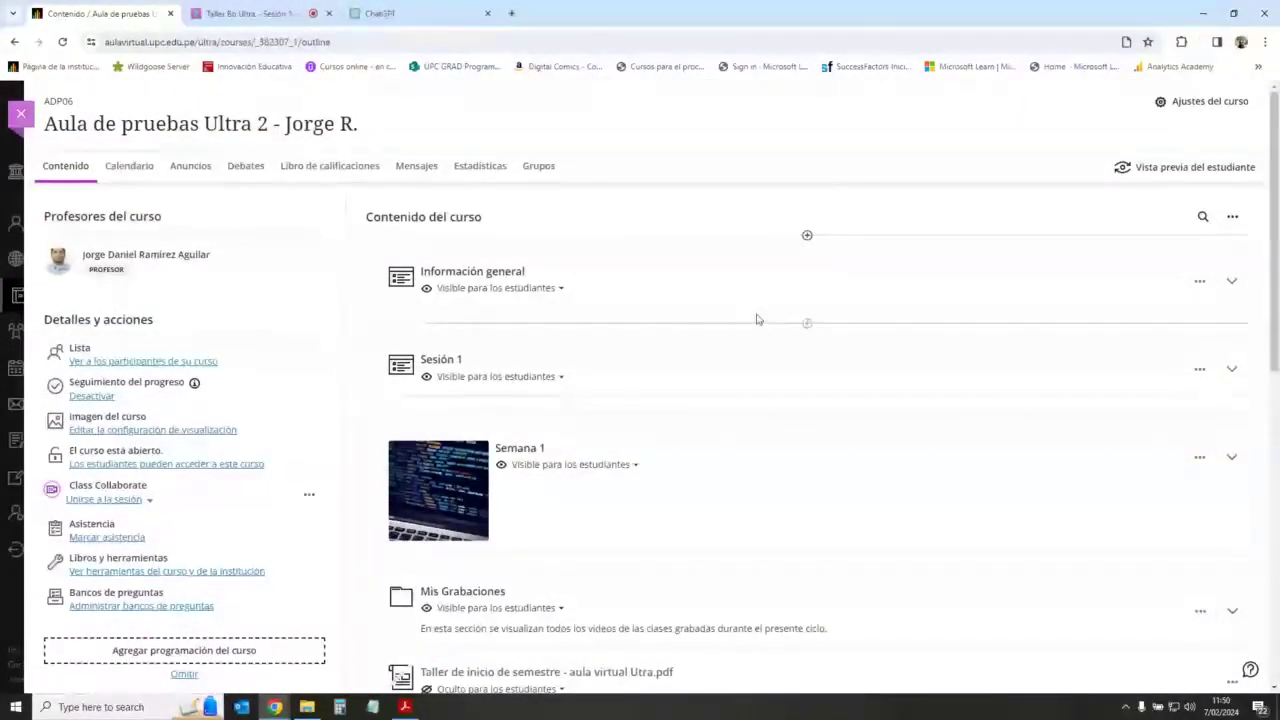
pyautogui.scroll(-3, 590, 300)
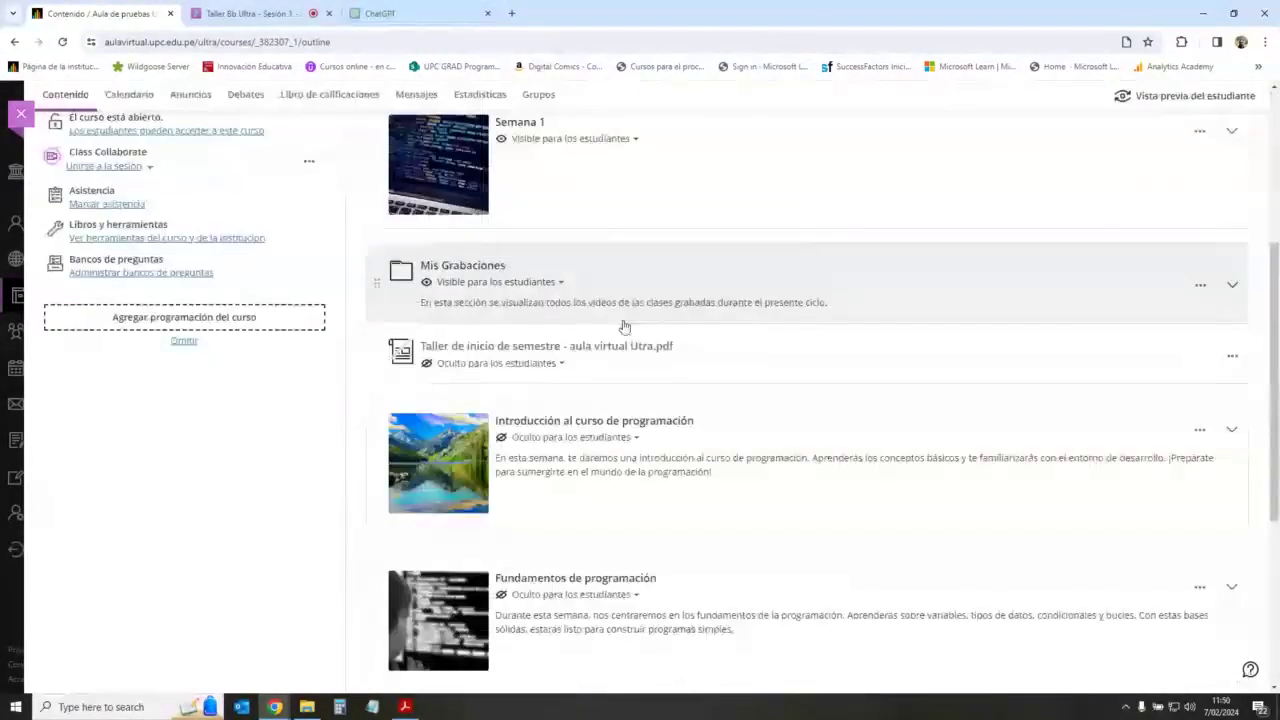
pyautogui.scroll(-2, 731, 297)
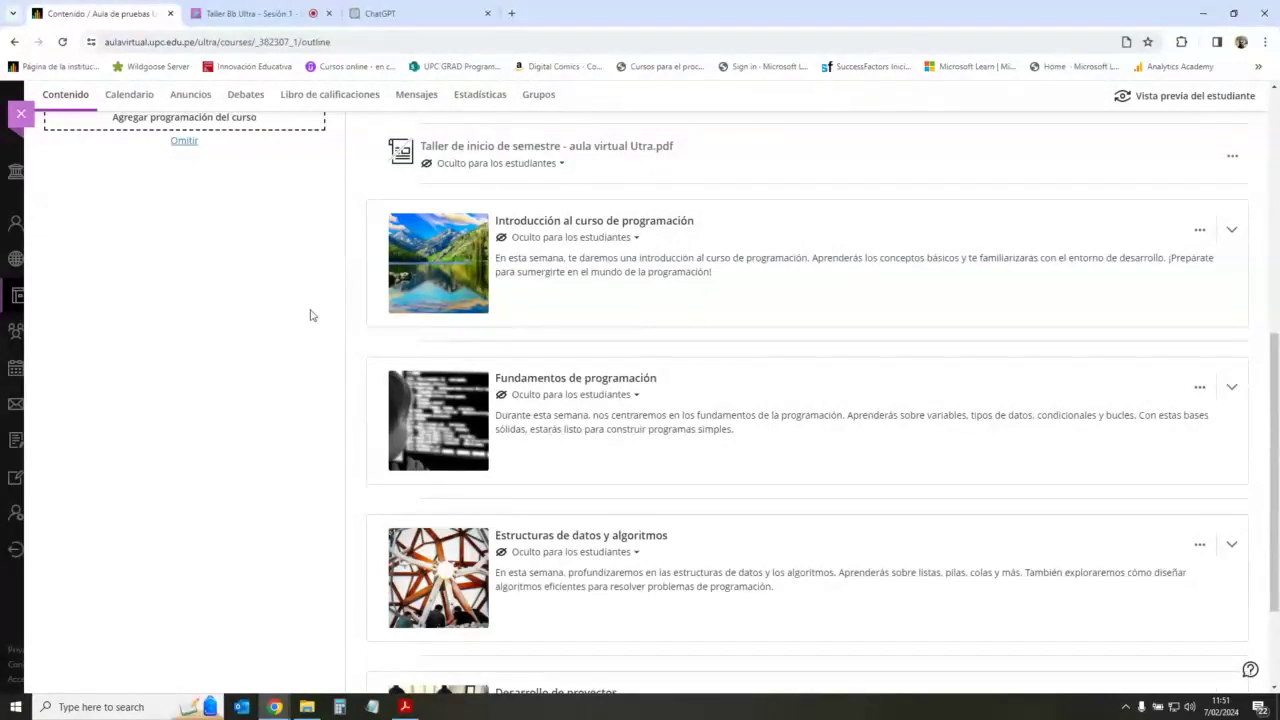
pyautogui.scroll(-1, 691, 294)
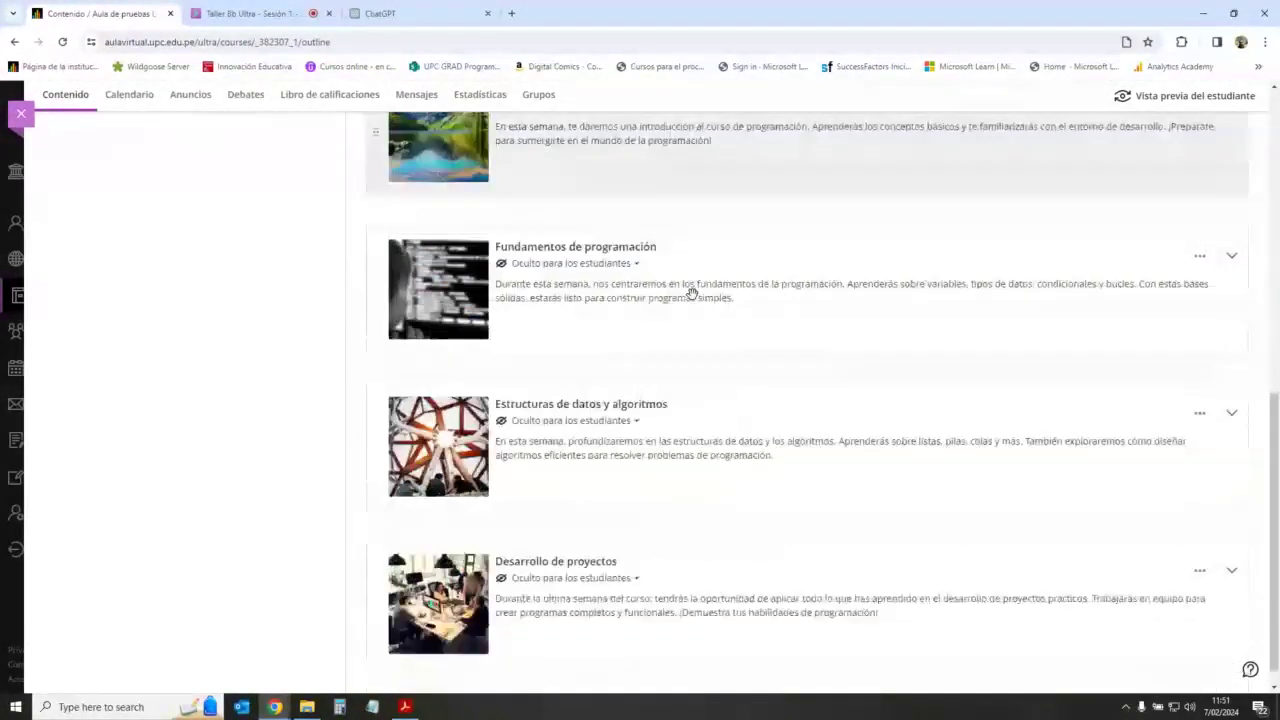
# Step: Compare the programming modules and their descriptions in the course content with the module ideas in the ChatGPT reply
pyautogui.scroll(1, 715, 314)
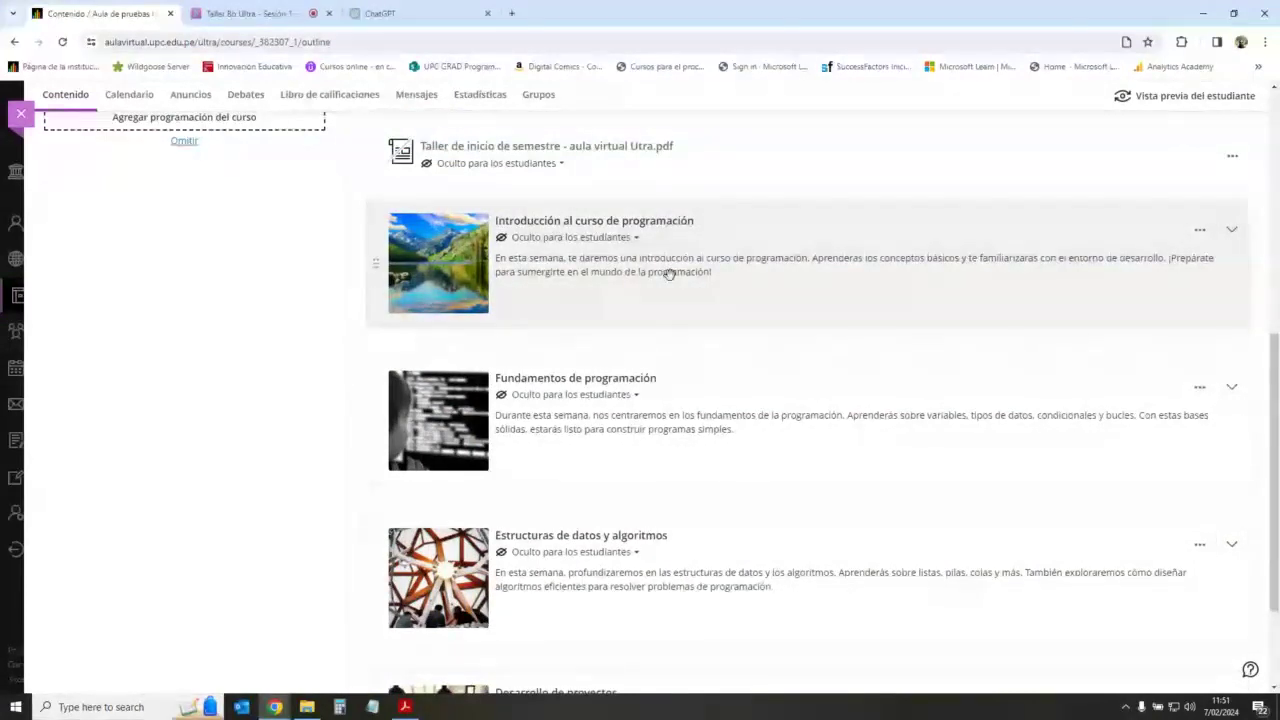
pyautogui.scroll(-1, 669, 273)
pyautogui.scroll(2, 655, 431)
pyautogui.scroll(-1, 669, 405)
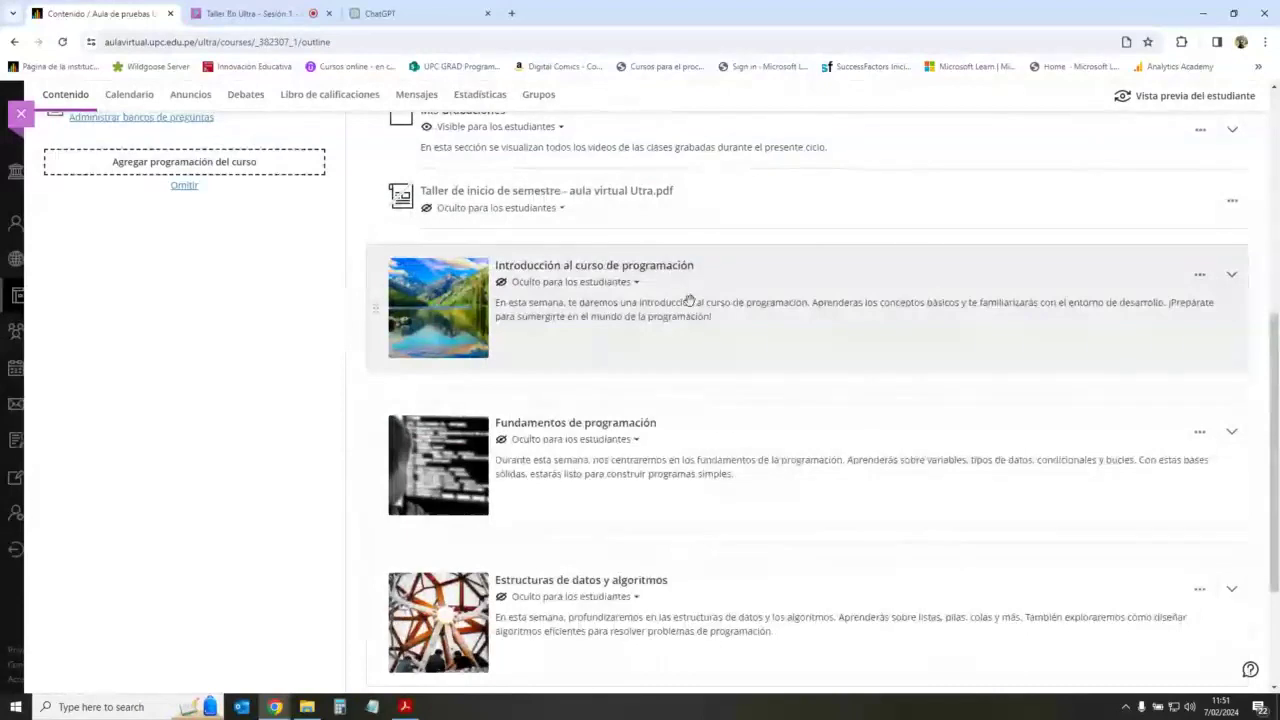
pyautogui.click(400, 13)
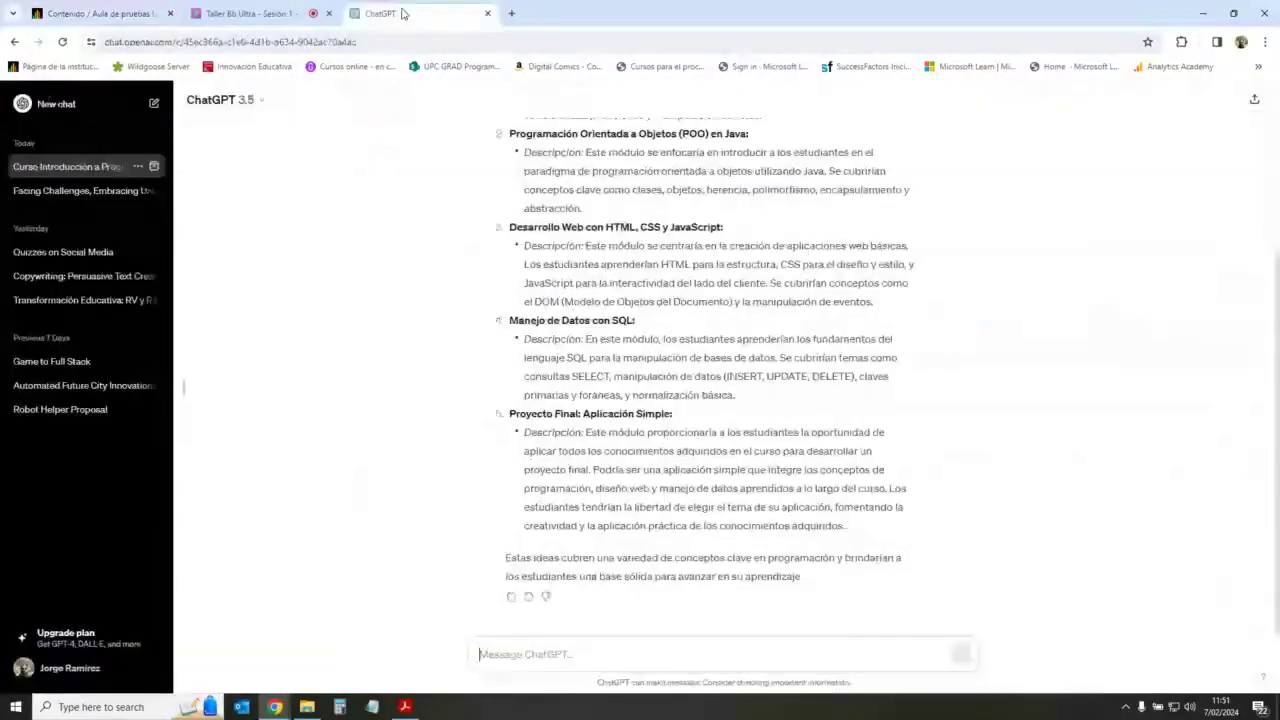
pyautogui.click(95, 13)
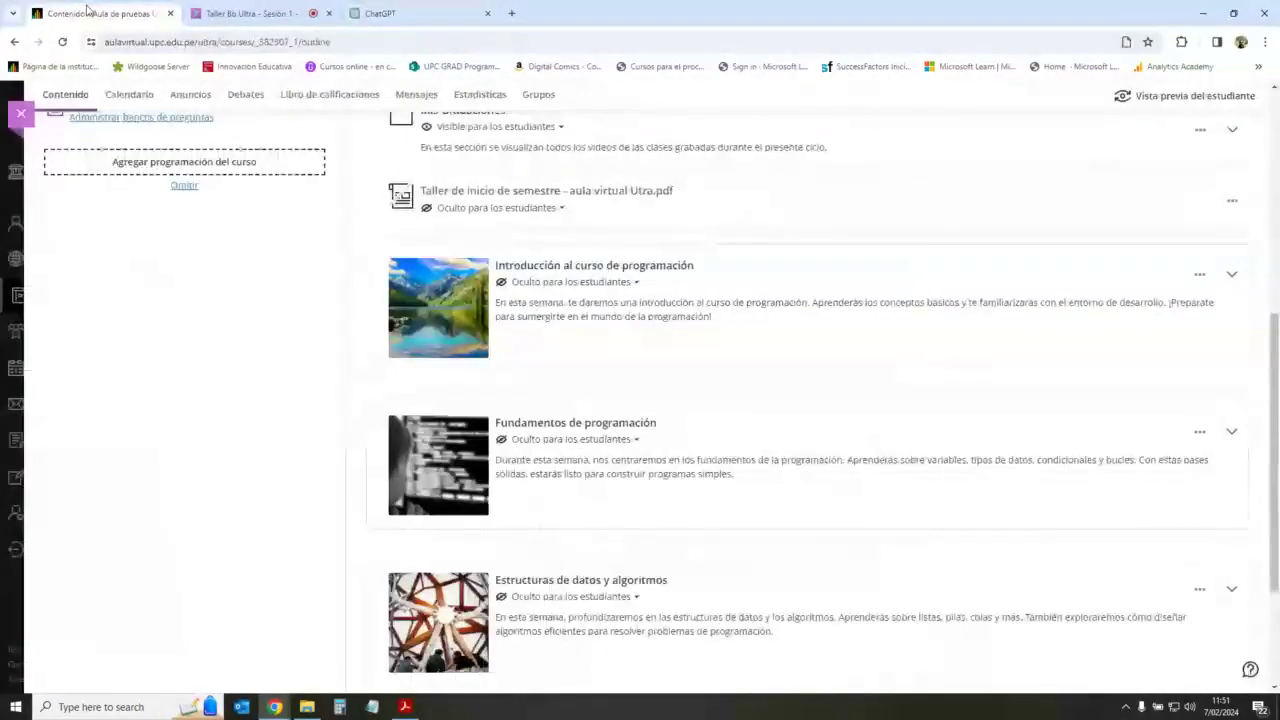
pyautogui.scroll(-1, 804, 380)
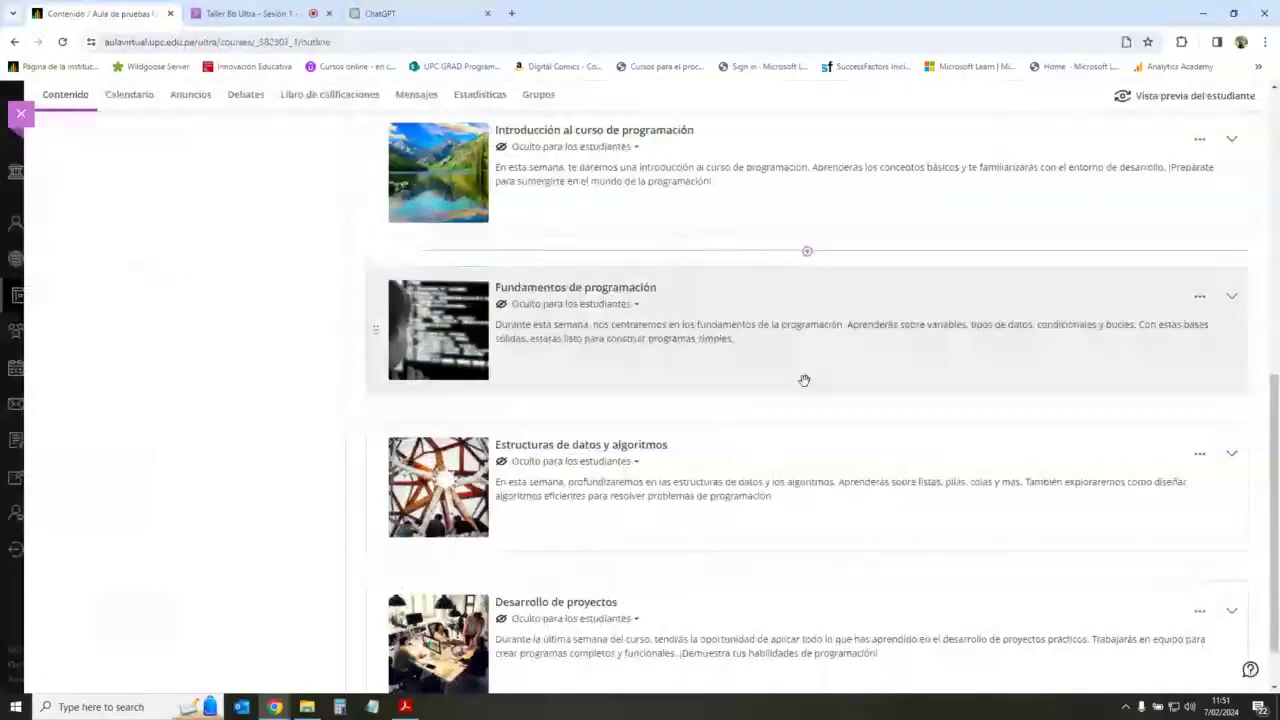
pyautogui.scroll(-1, 804, 380)
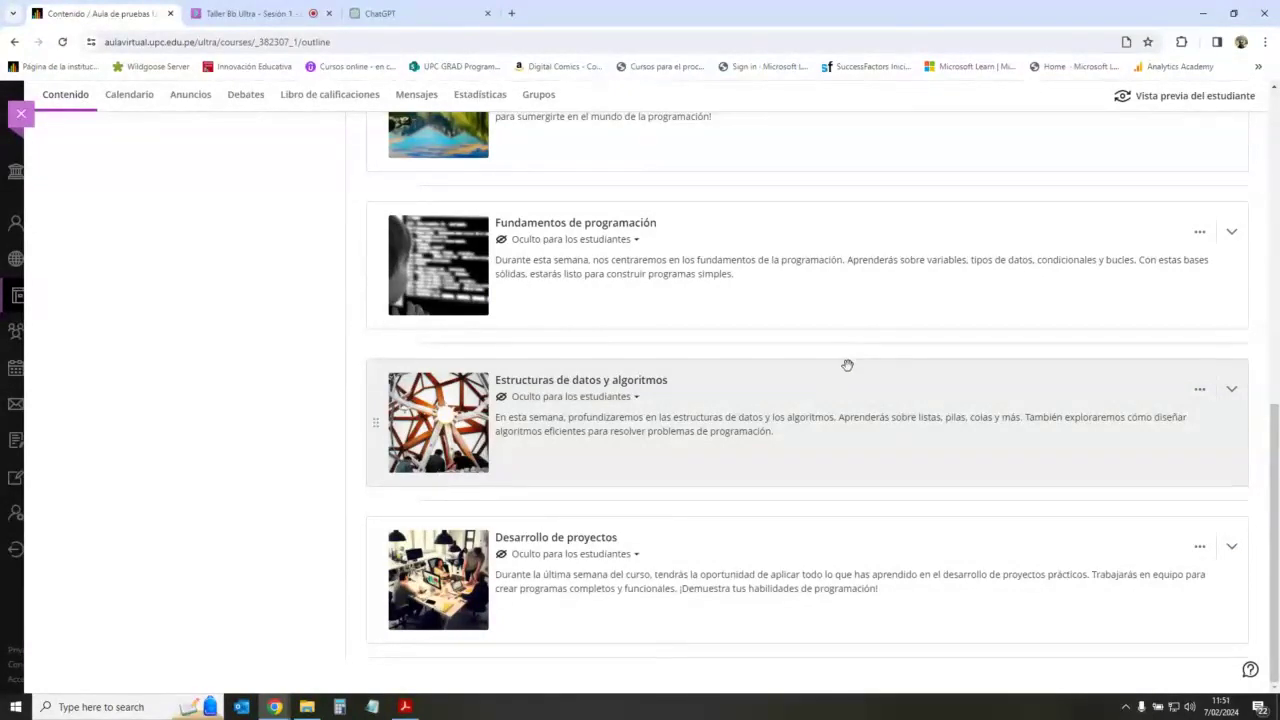
pyautogui.moveTo(802, 353)
pyautogui.scroll(3, 769, 351)
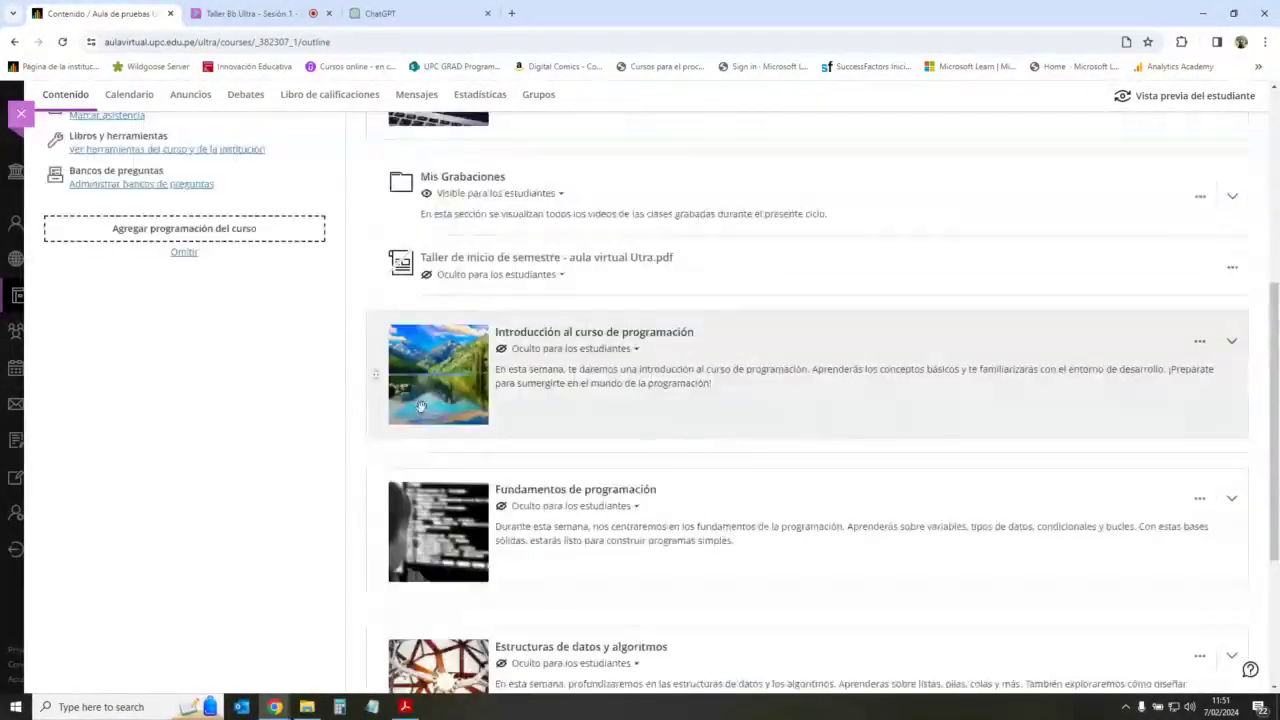
# Step: Read the Collaborate session chat reply about the source of the module images, highlighting the word UNSPLASH
pyautogui.hotkey('ctrl', 'Tab')
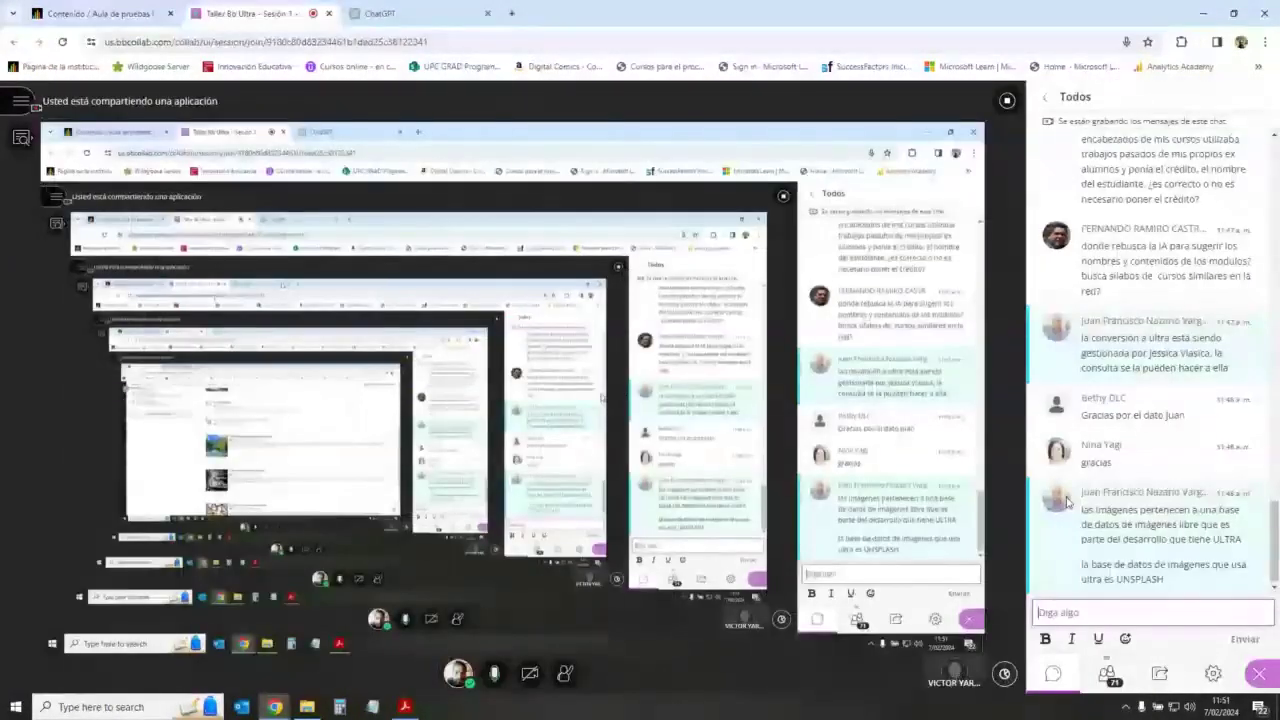
pyautogui.click(104, 8)
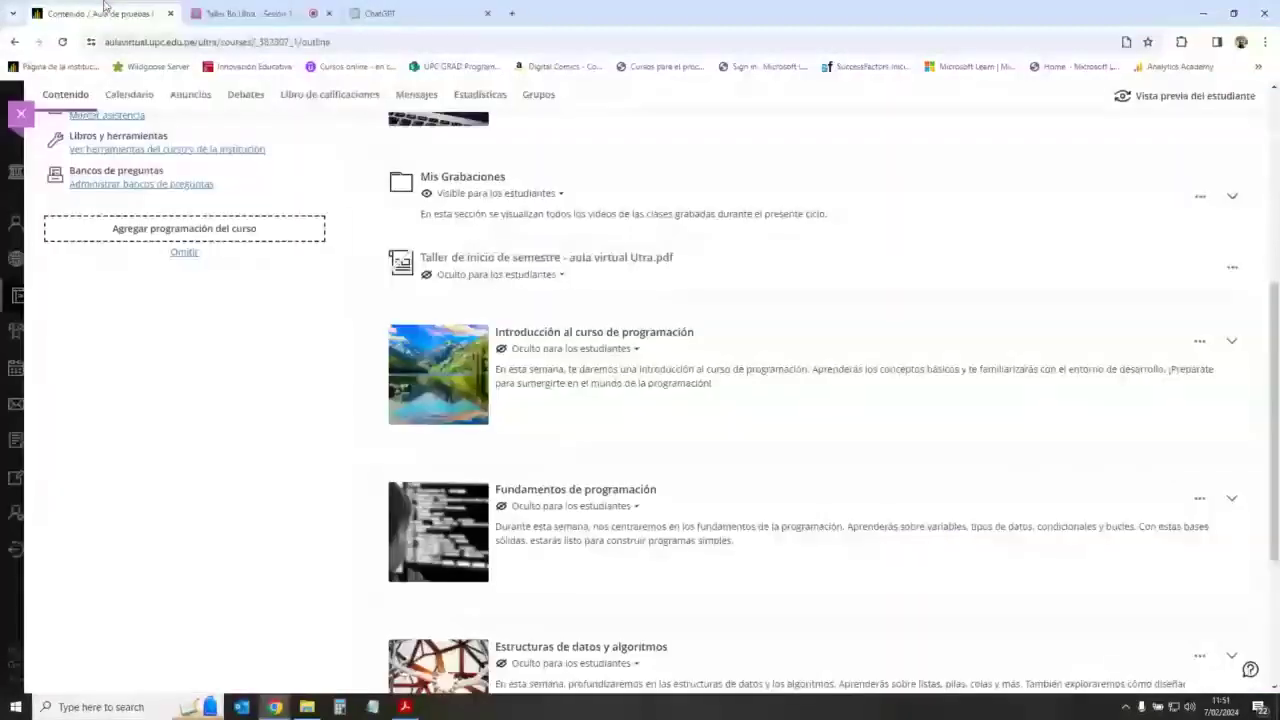
pyautogui.click(245, 13)
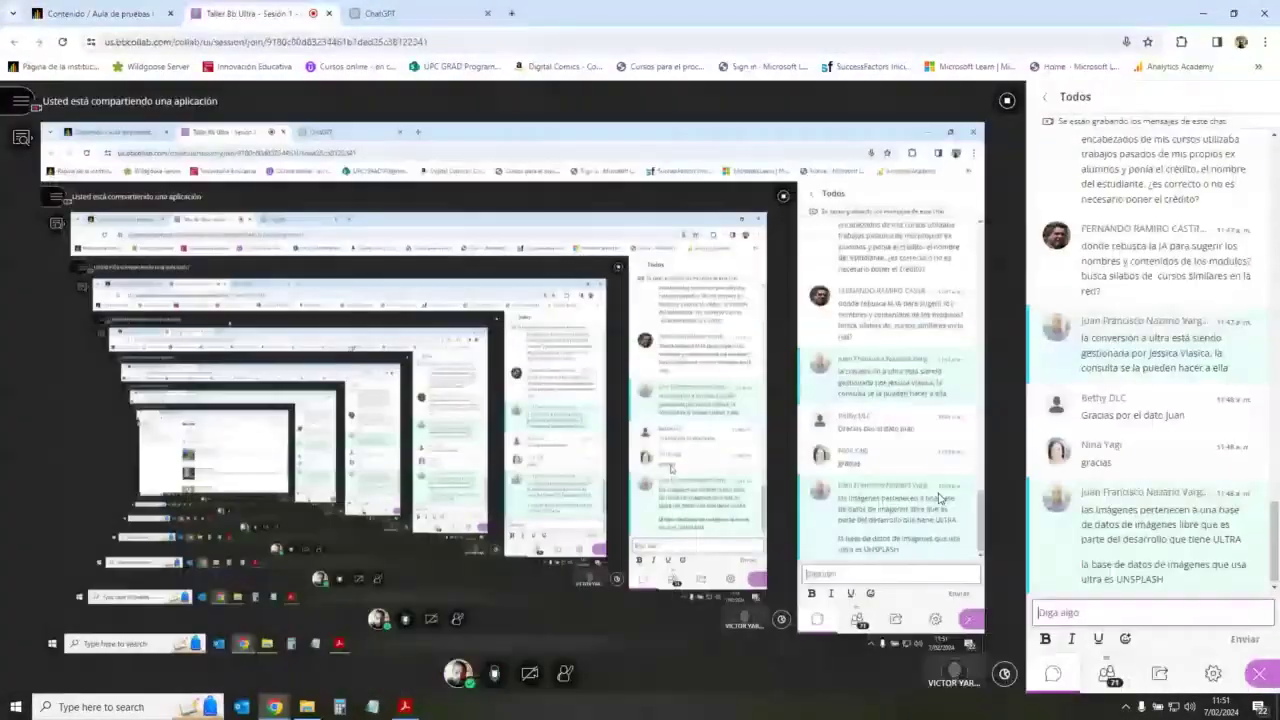
pyautogui.doubleClick(1139, 578)
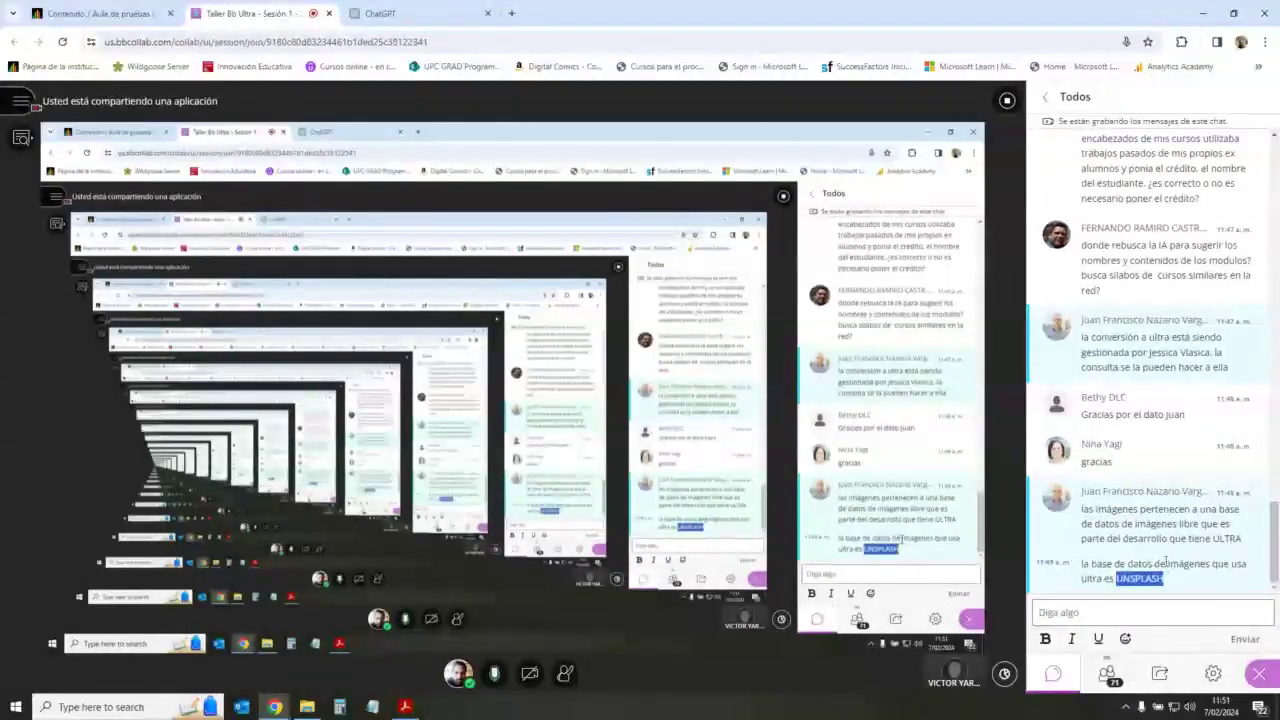
pyautogui.click(1156, 612)
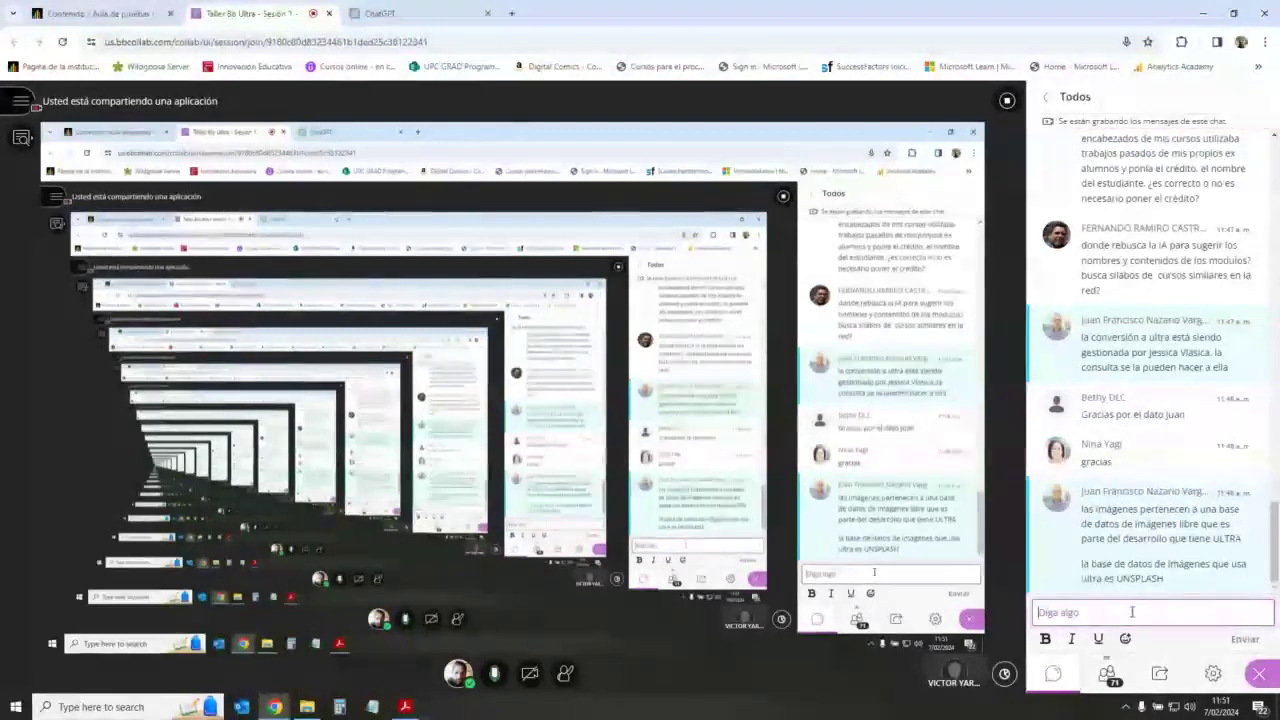
# Step: Return to the course content and review its items from the first sections down to the Desarrollo de proyectos module
pyautogui.click(88, 6)
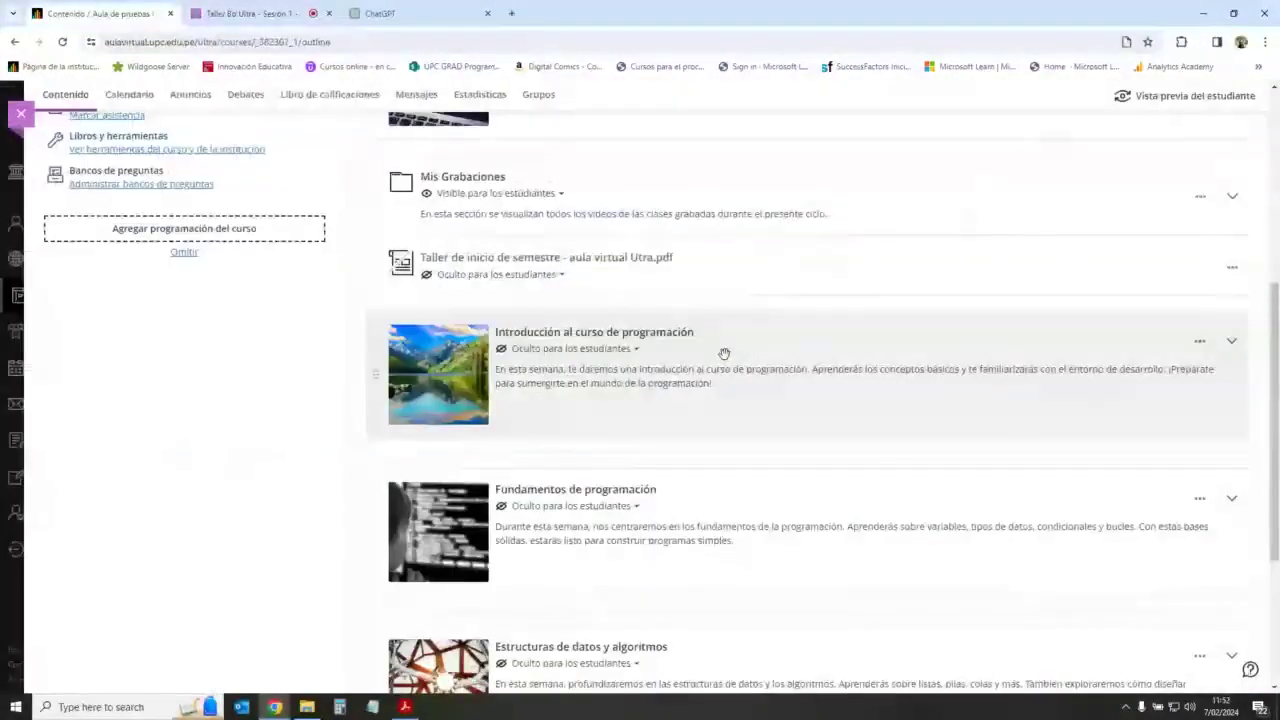
pyautogui.scroll(1, 724, 353)
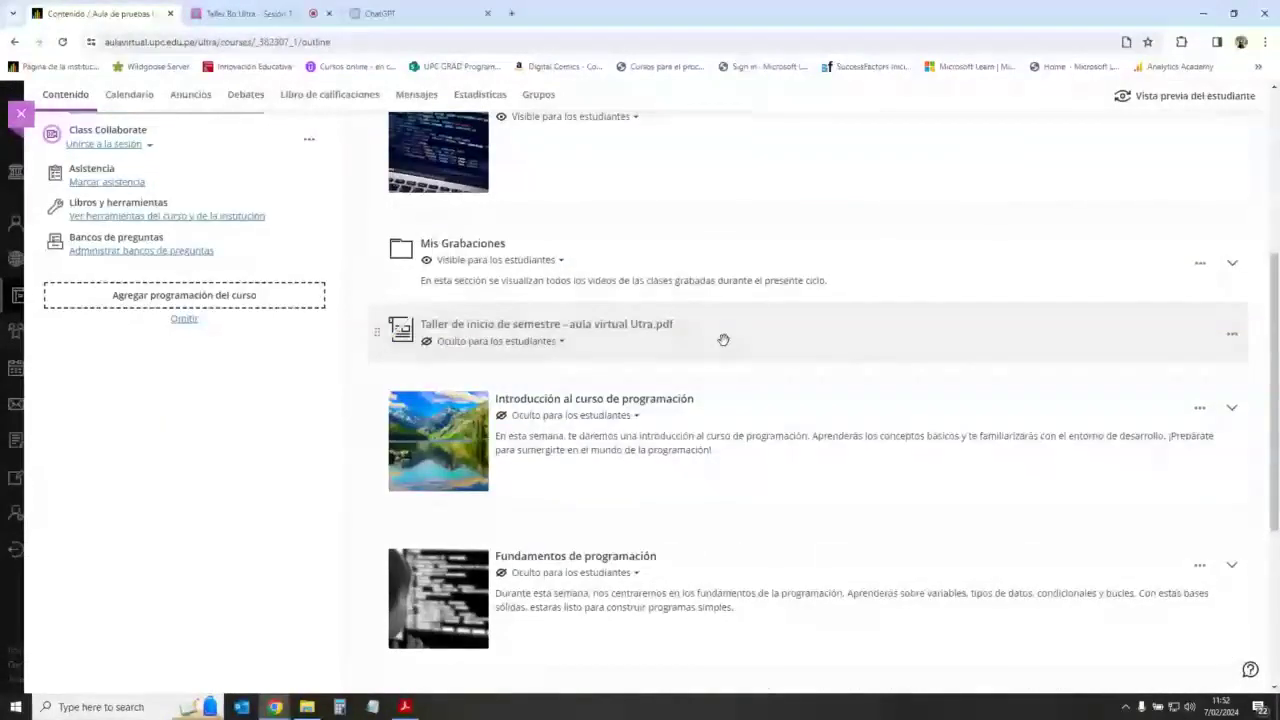
pyautogui.scroll(1, 744, 370)
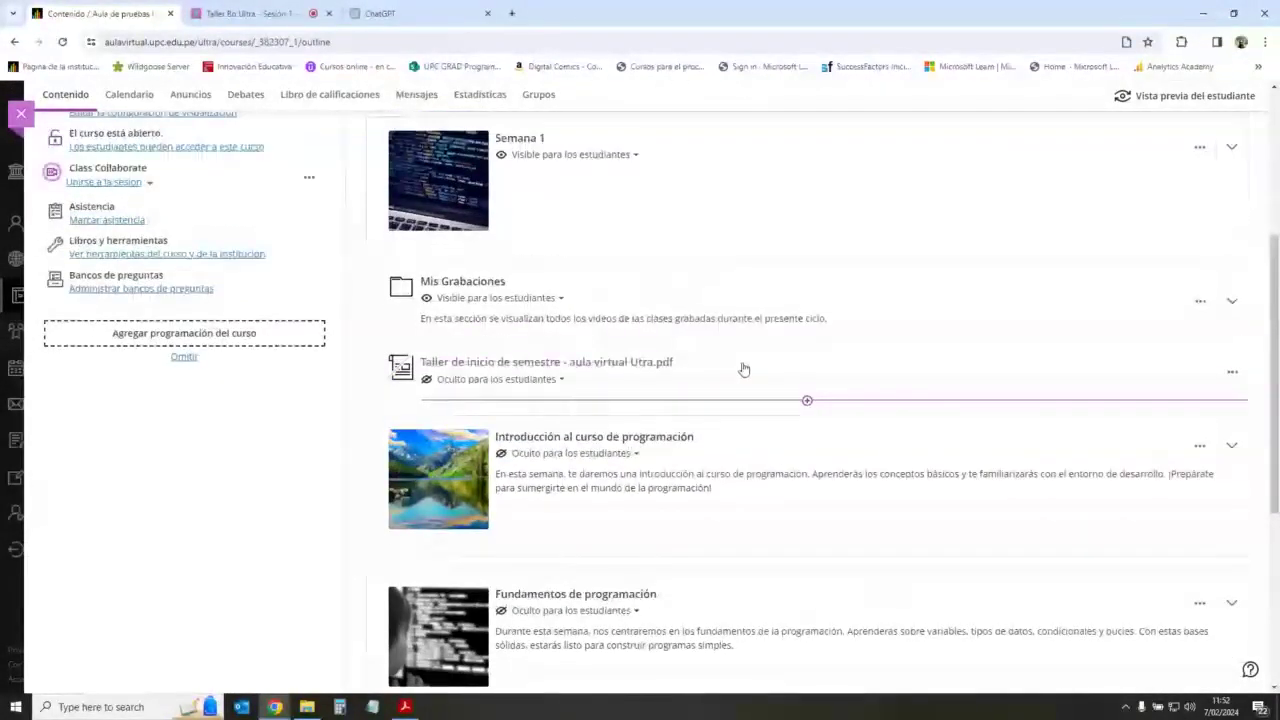
pyautogui.scroll(3, 744, 370)
pyautogui.scroll(-5, 752, 388)
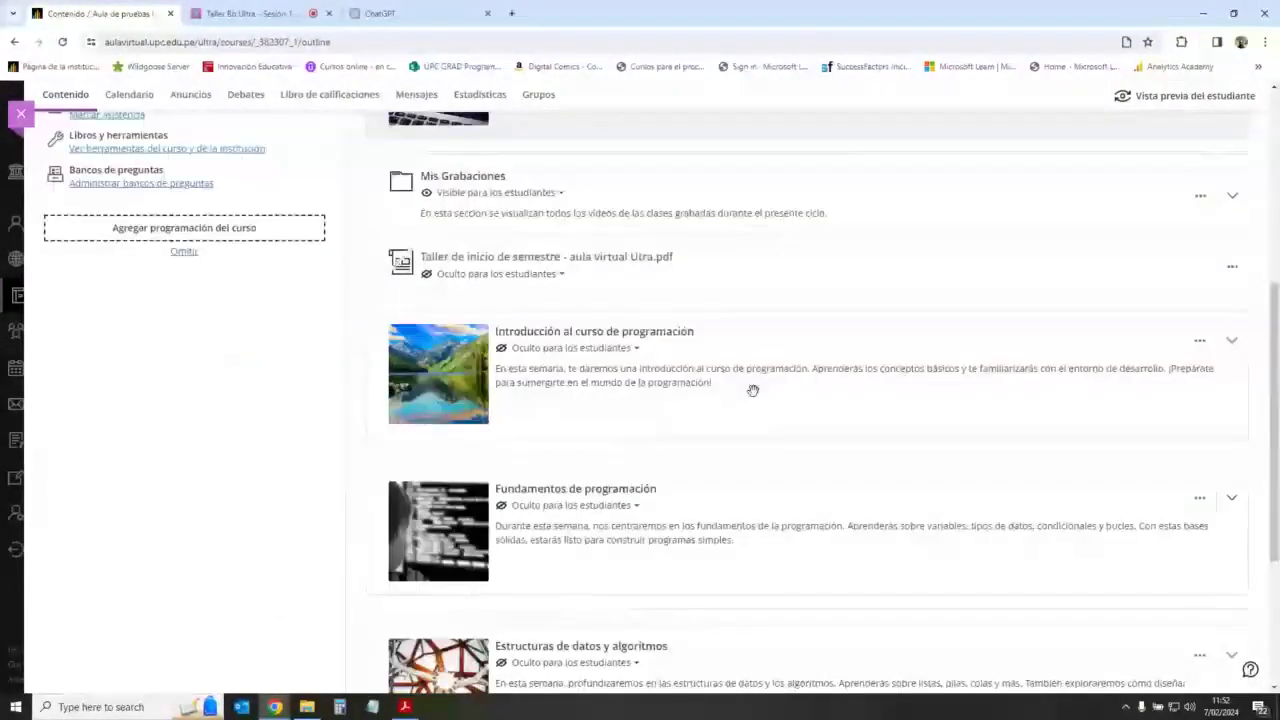
pyautogui.scroll(-4, 753, 390)
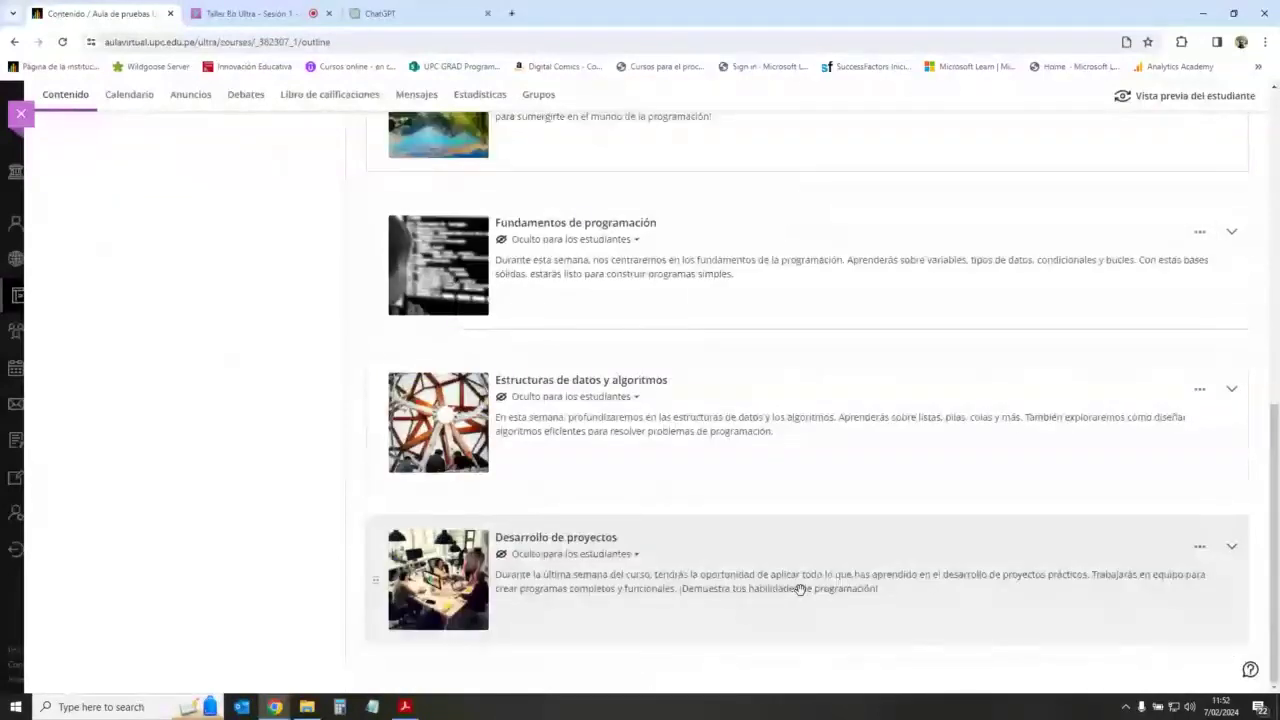
pyautogui.moveTo(800, 590); pyautogui.dragTo(718, 491)
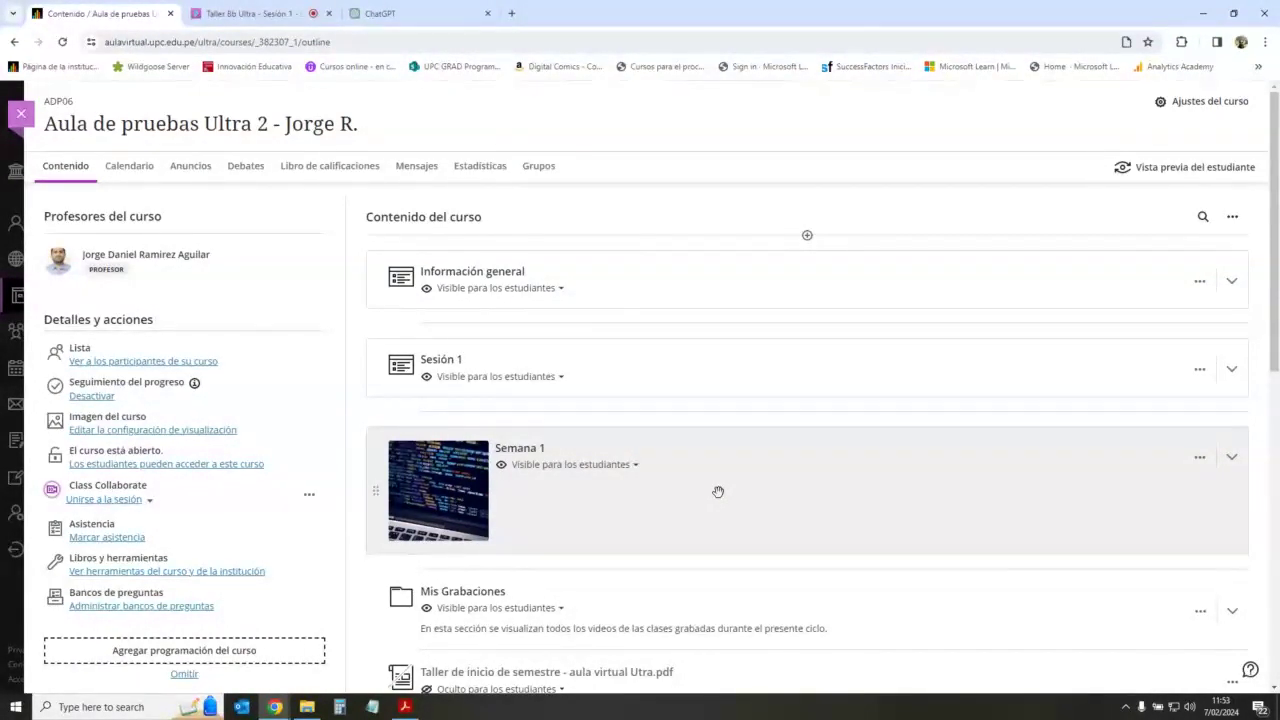
# Step: Start copying existing content into the course outline below the Desarrollo de proyectos module
pyautogui.scroll(-4, 718, 492)
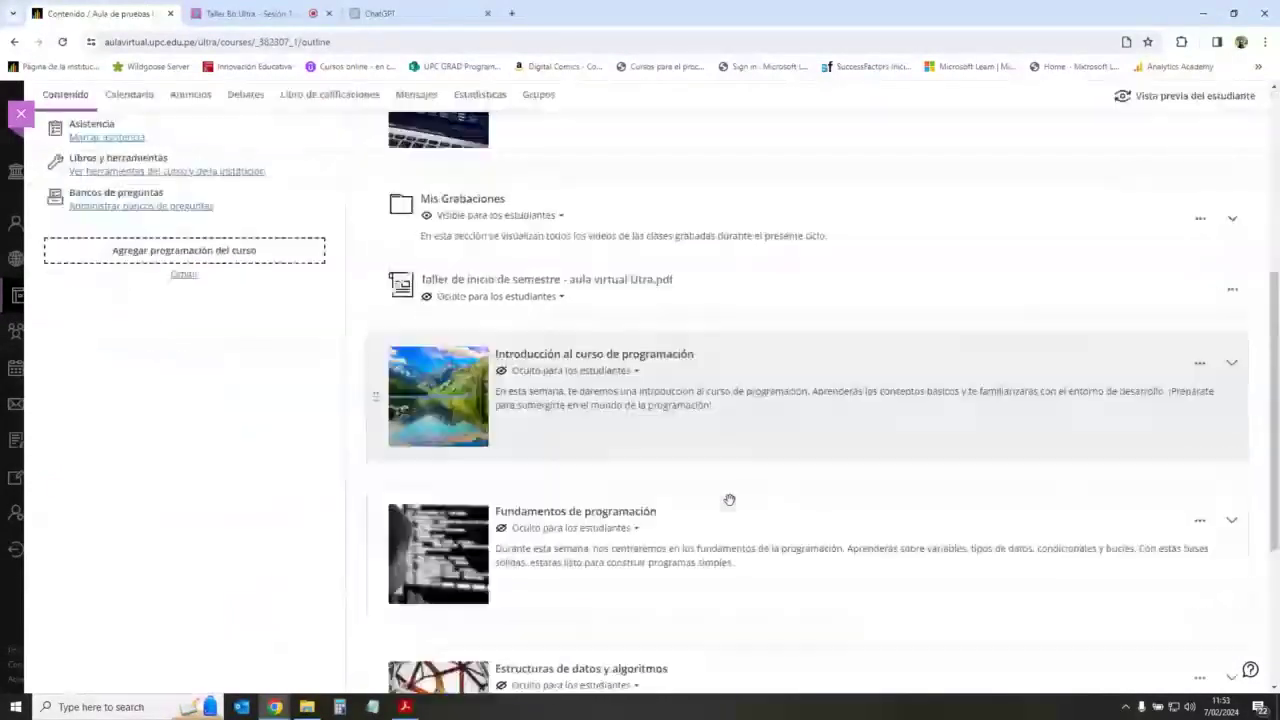
pyautogui.scroll(-3, 730, 500)
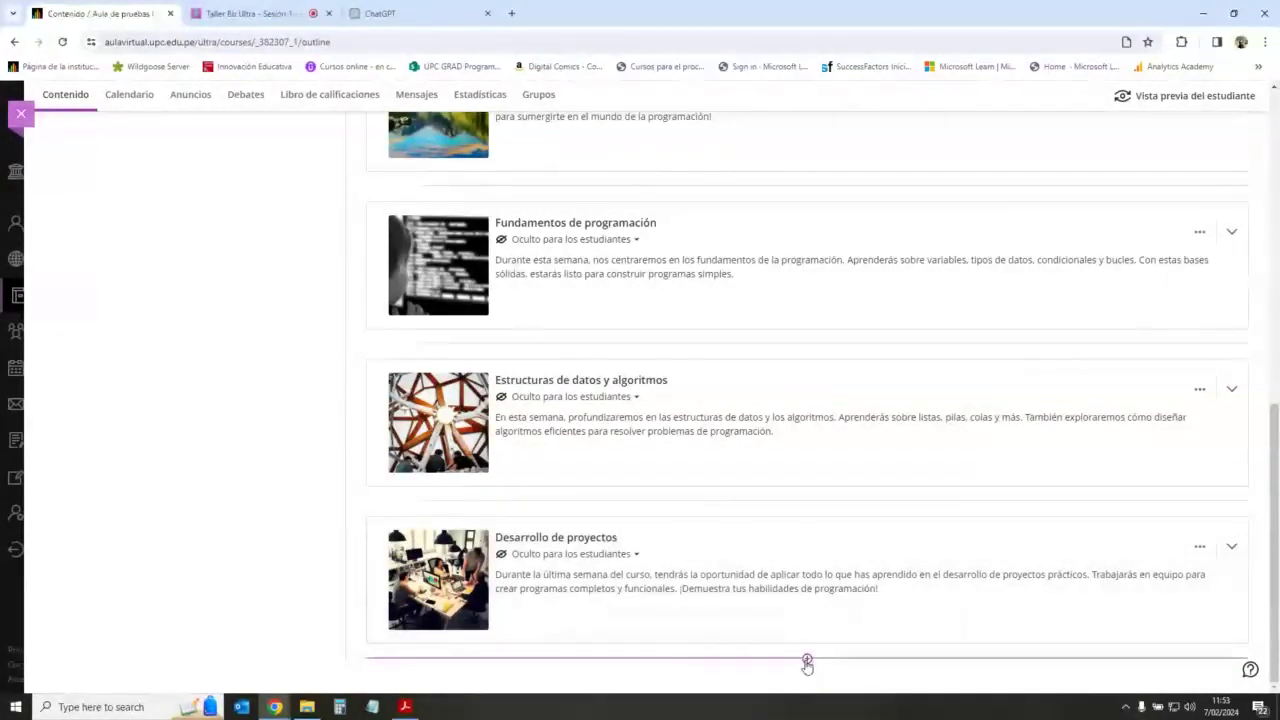
pyautogui.click(807, 661)
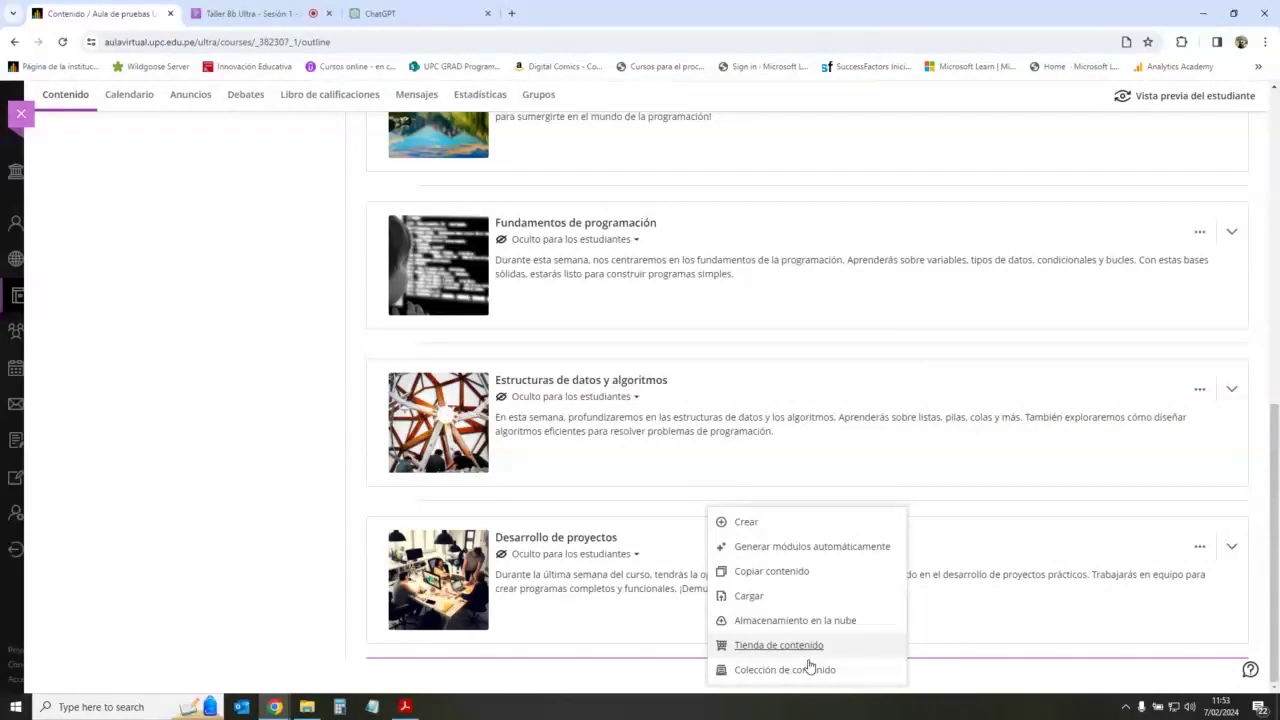
pyautogui.click(317, 509)
pyautogui.click(807, 662)
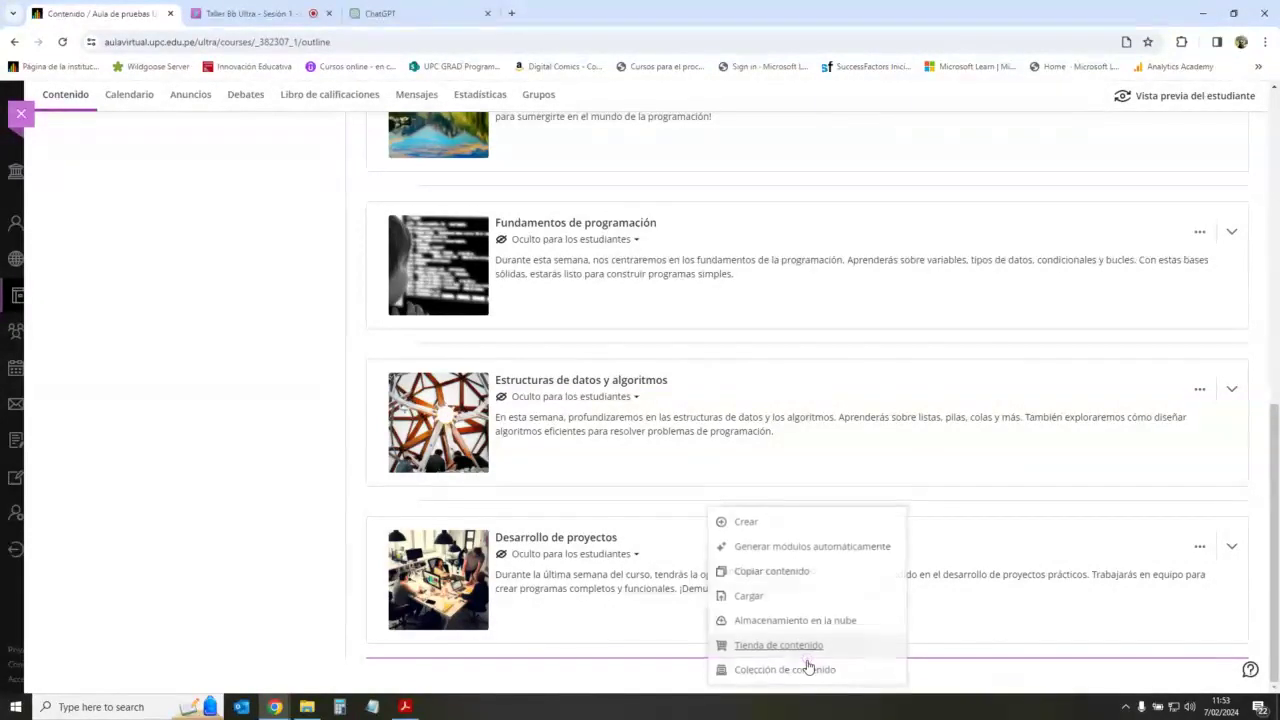
pyautogui.click(781, 578)
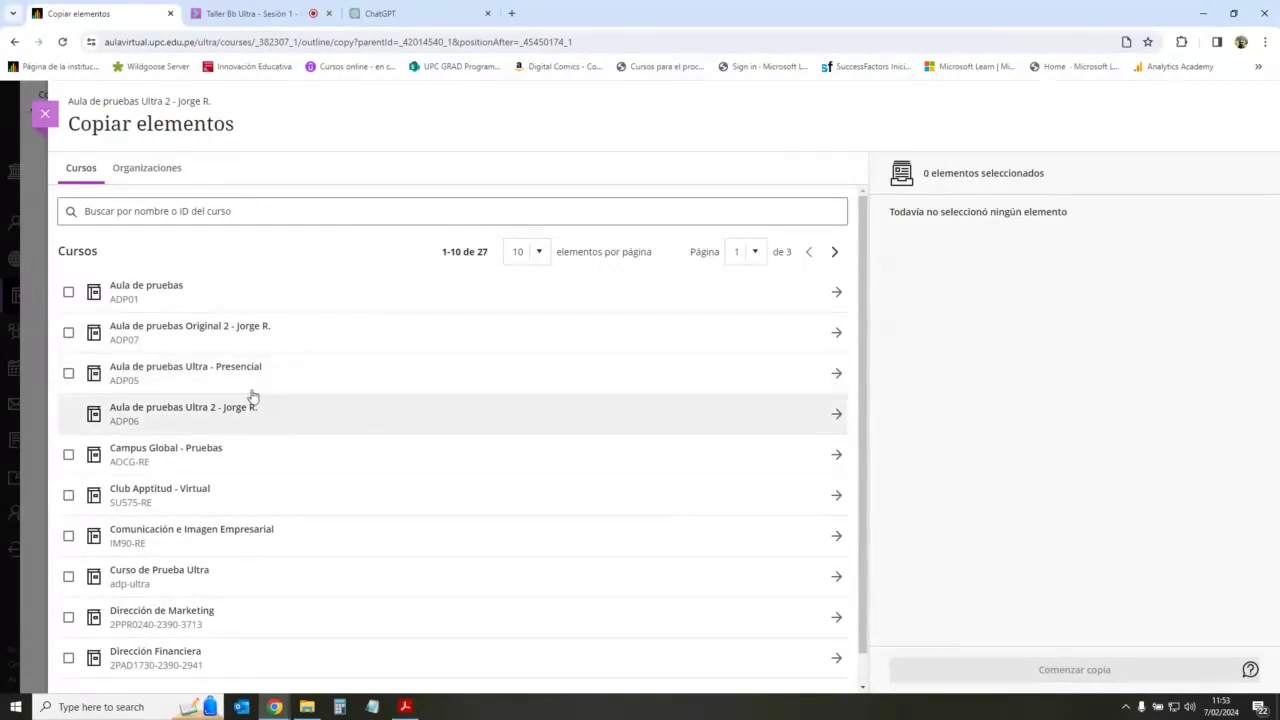
# Step: Select the Ejercicios interactivos folder from the content of the course Aula de pruebas Ultra - Presencial as the element to copy
pyautogui.click(68, 373)
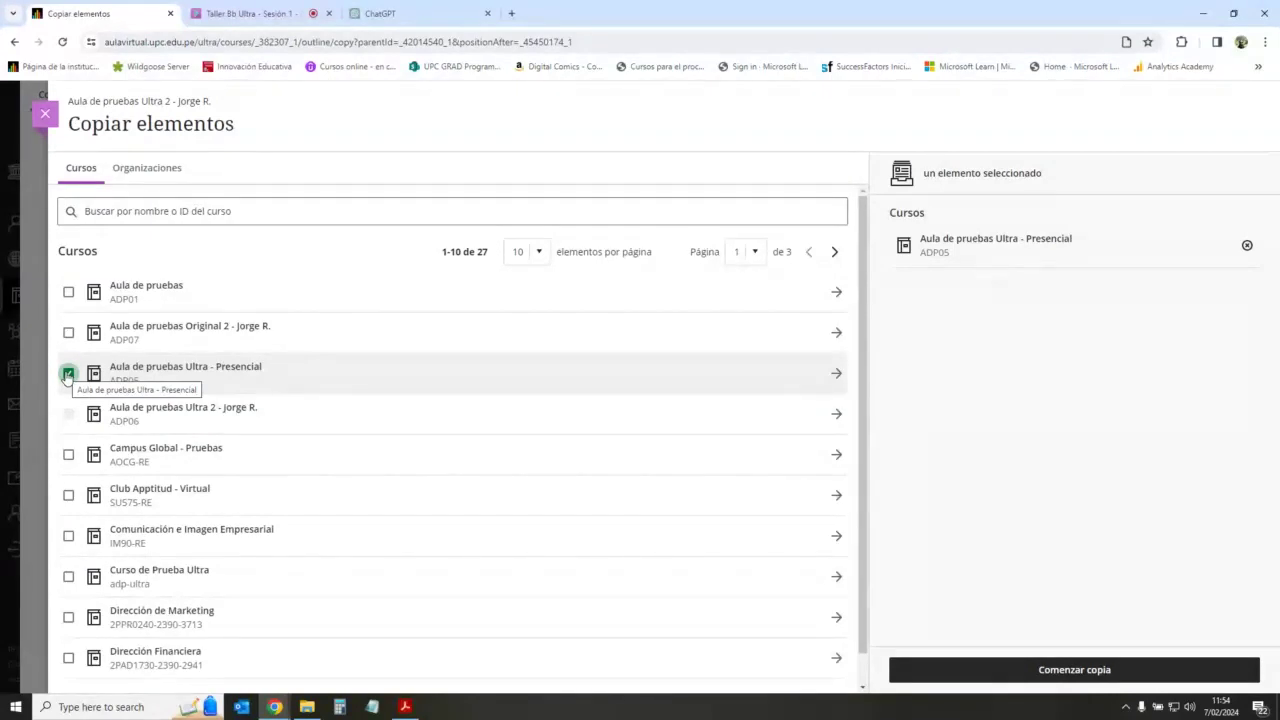
pyautogui.click(68, 373)
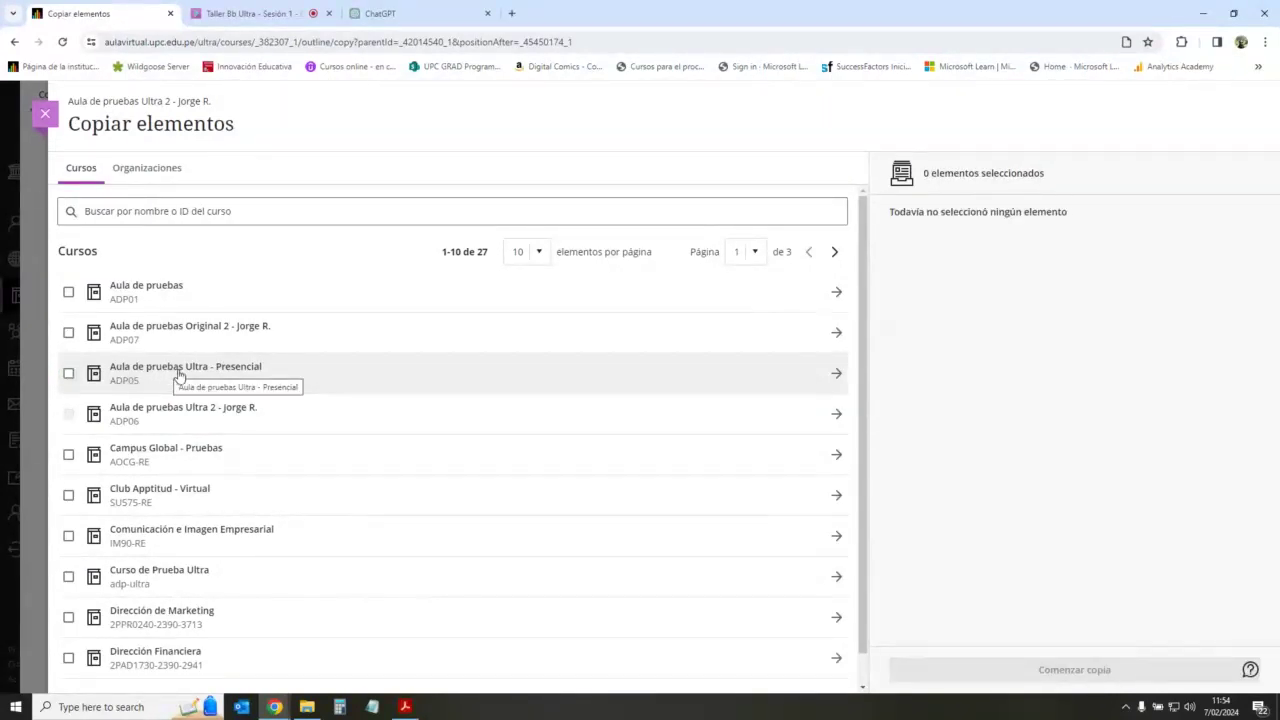
pyautogui.click(836, 375)
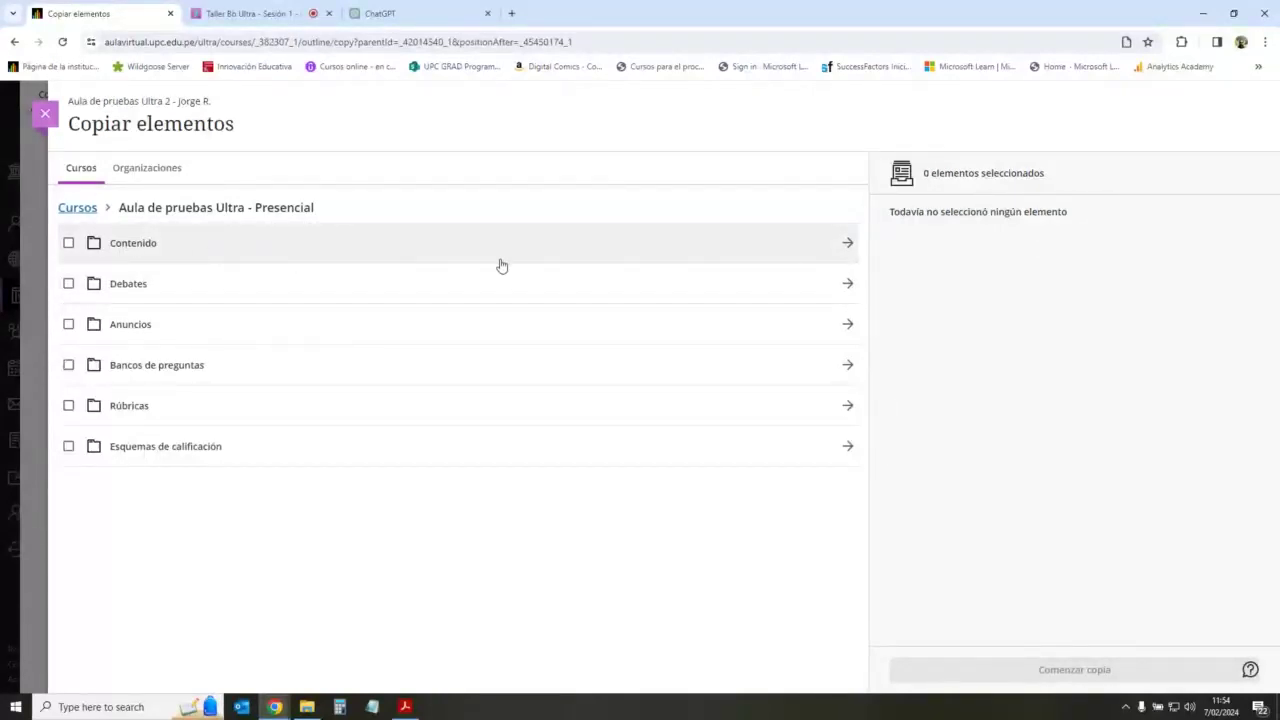
pyautogui.click(847, 244)
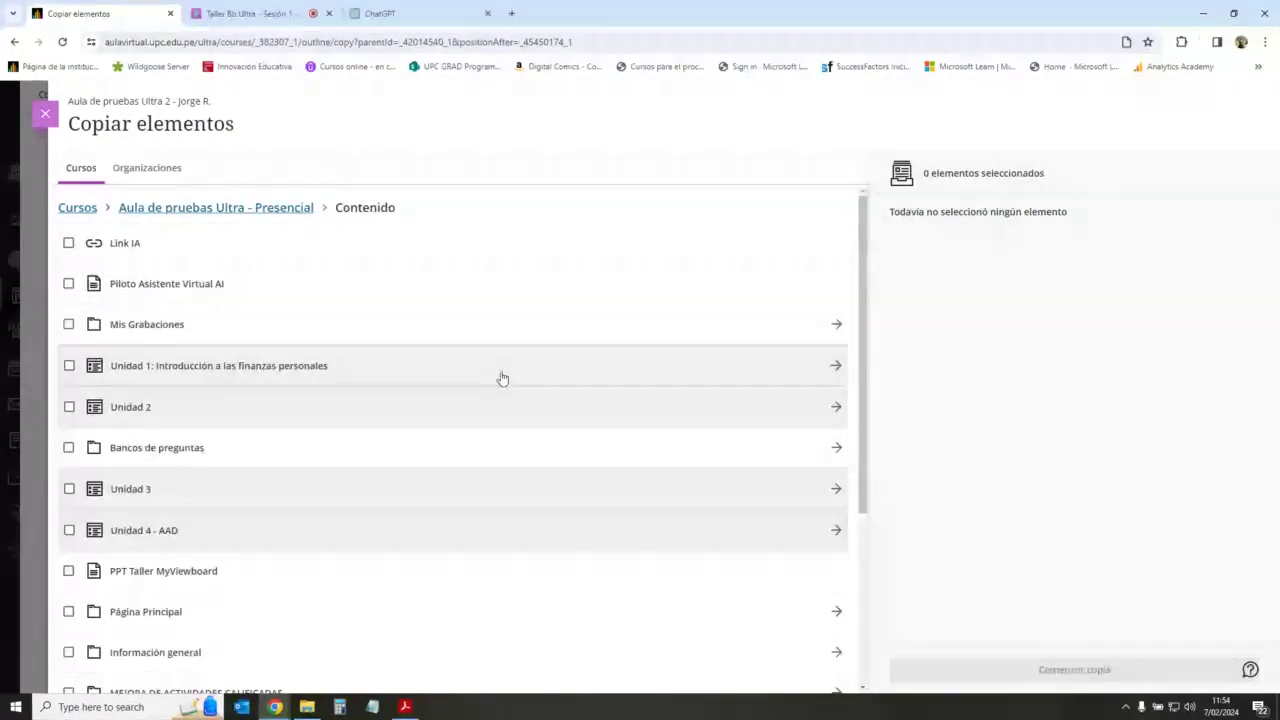
pyautogui.scroll(-2, 506, 398)
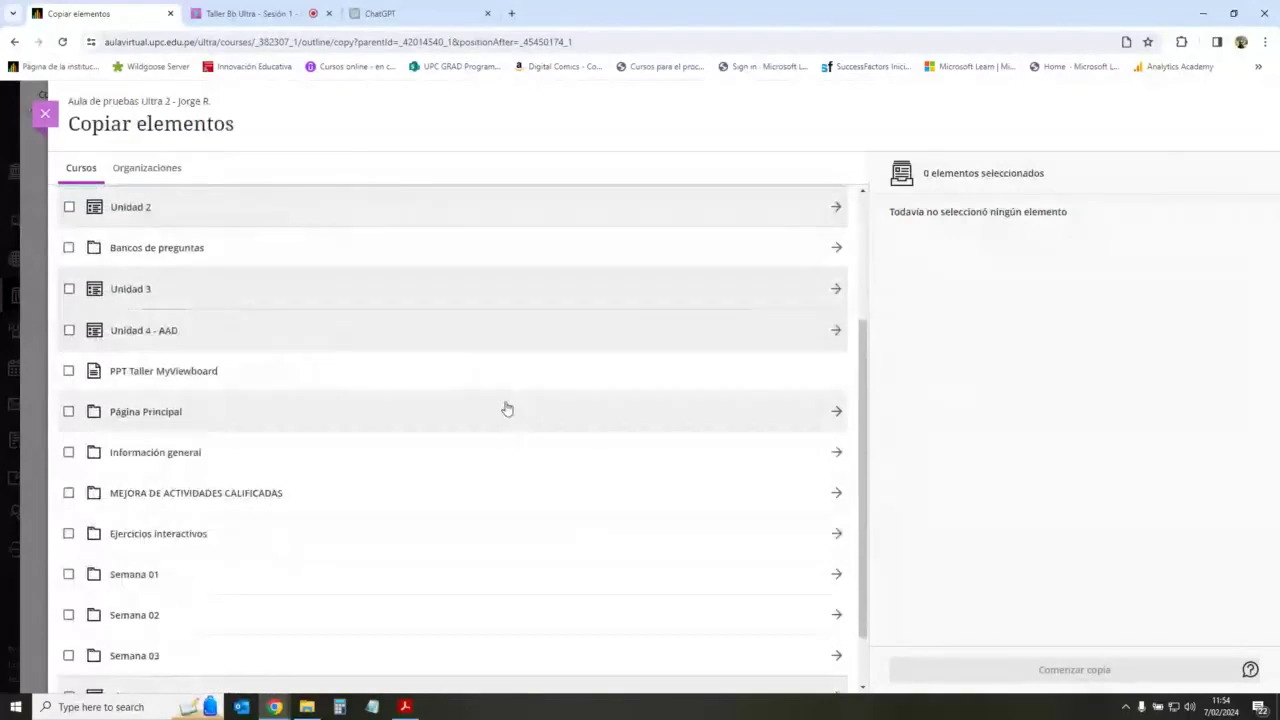
pyautogui.scroll(-1, 506, 408)
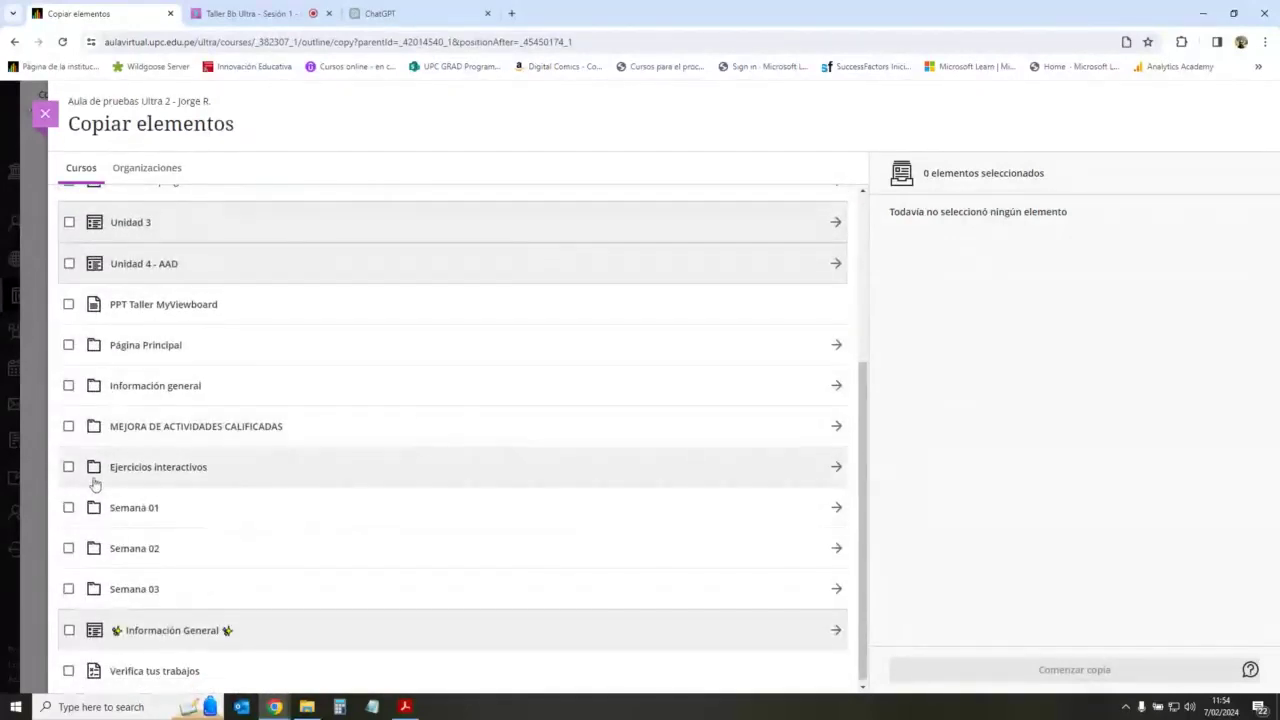
pyautogui.click(68, 466)
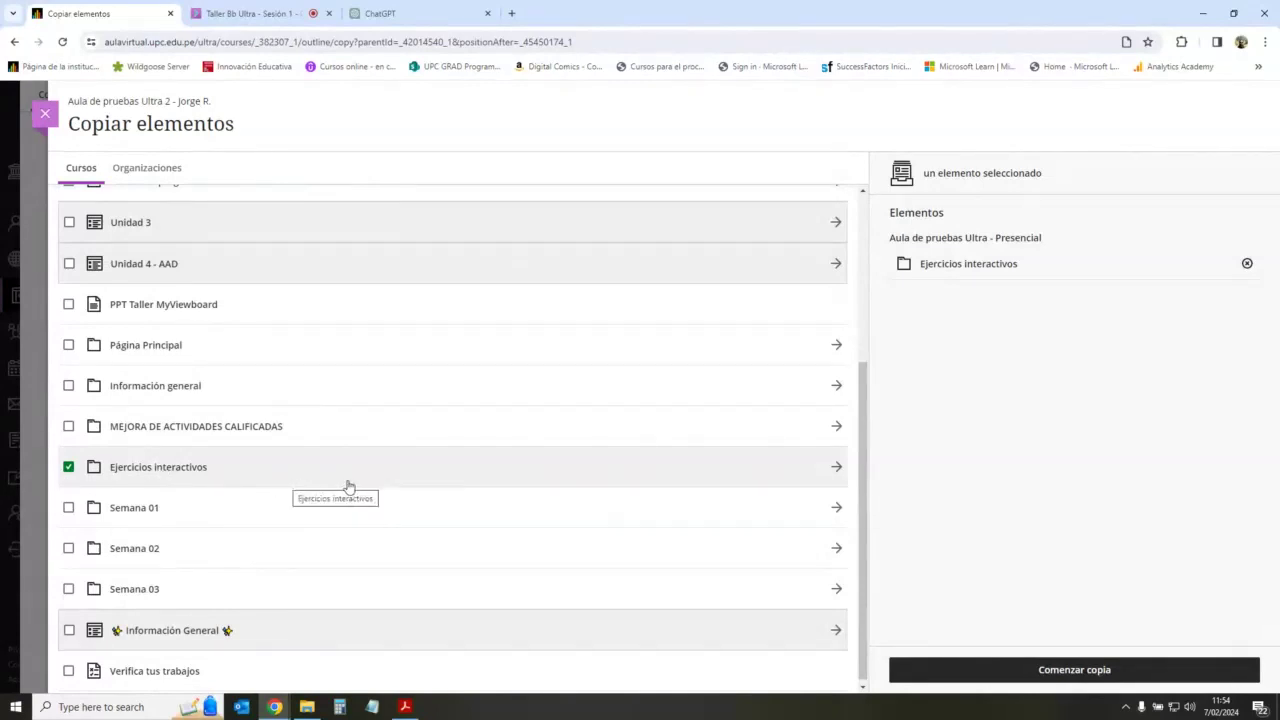
# Step: Check the documents inside the Ejercicios interactivos folder, and start the copy of the selected folder
pyautogui.click(836, 466)
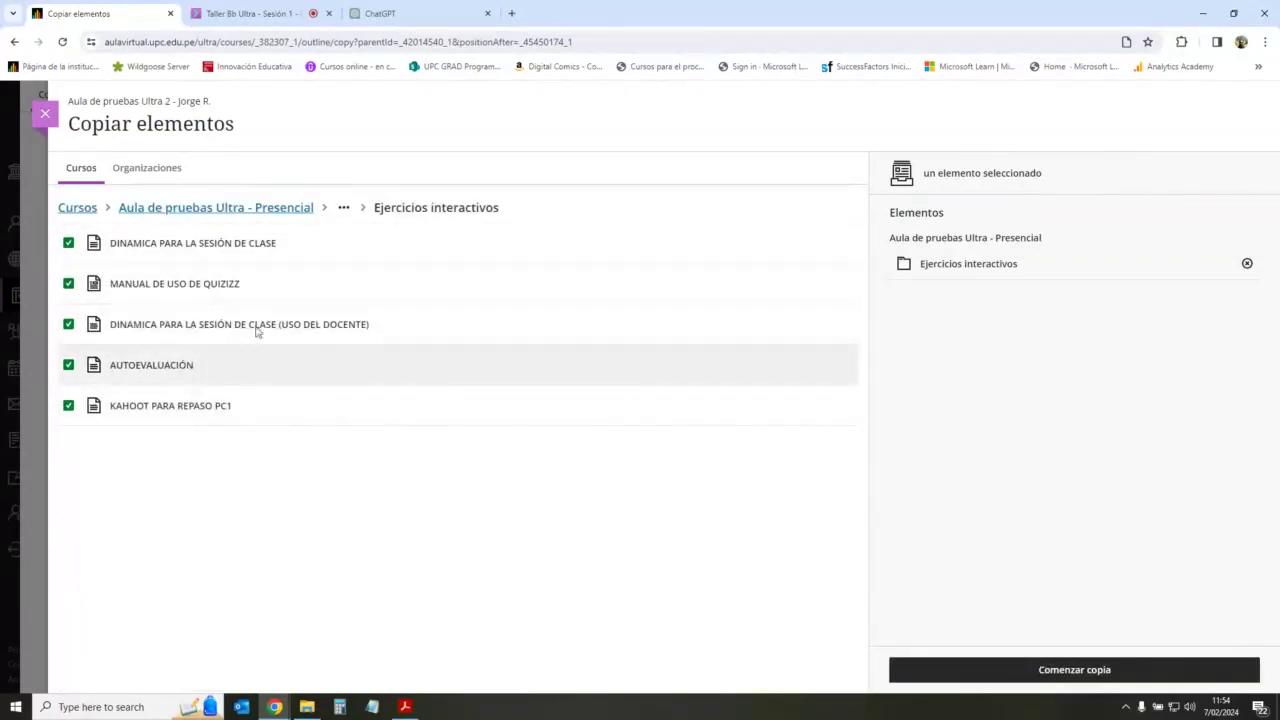
pyautogui.click(286, 210)
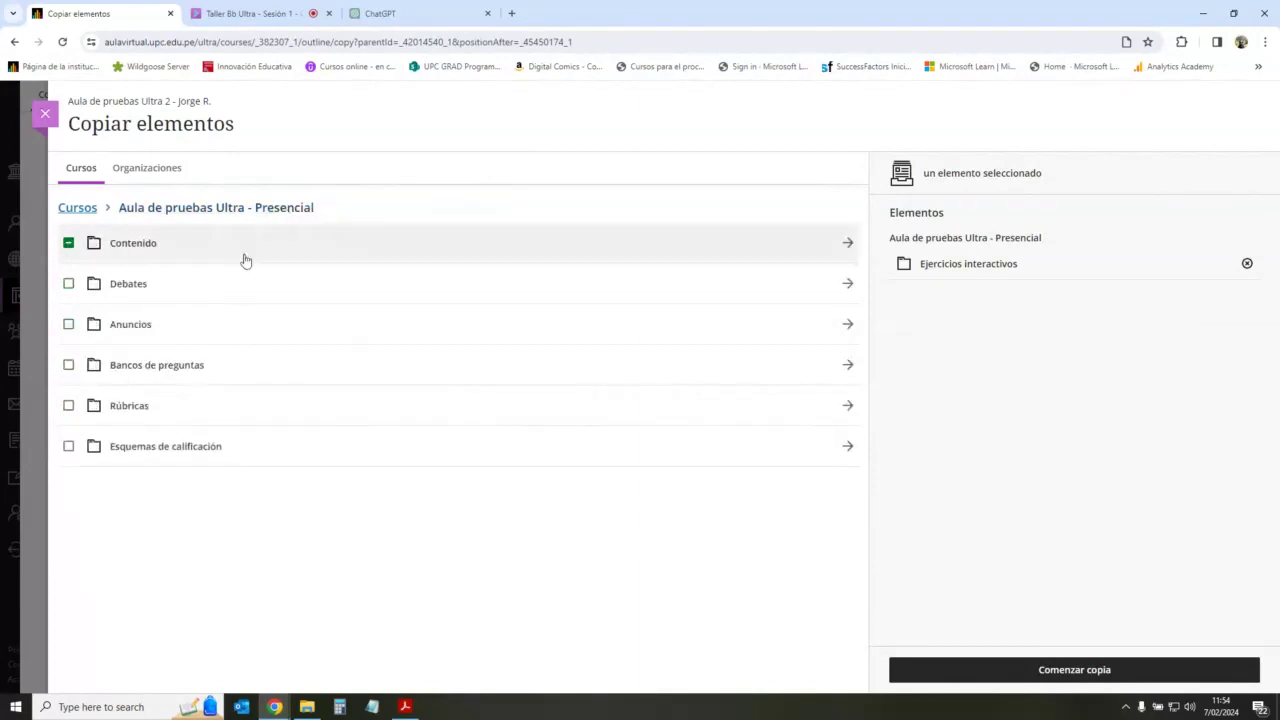
pyautogui.click(838, 243)
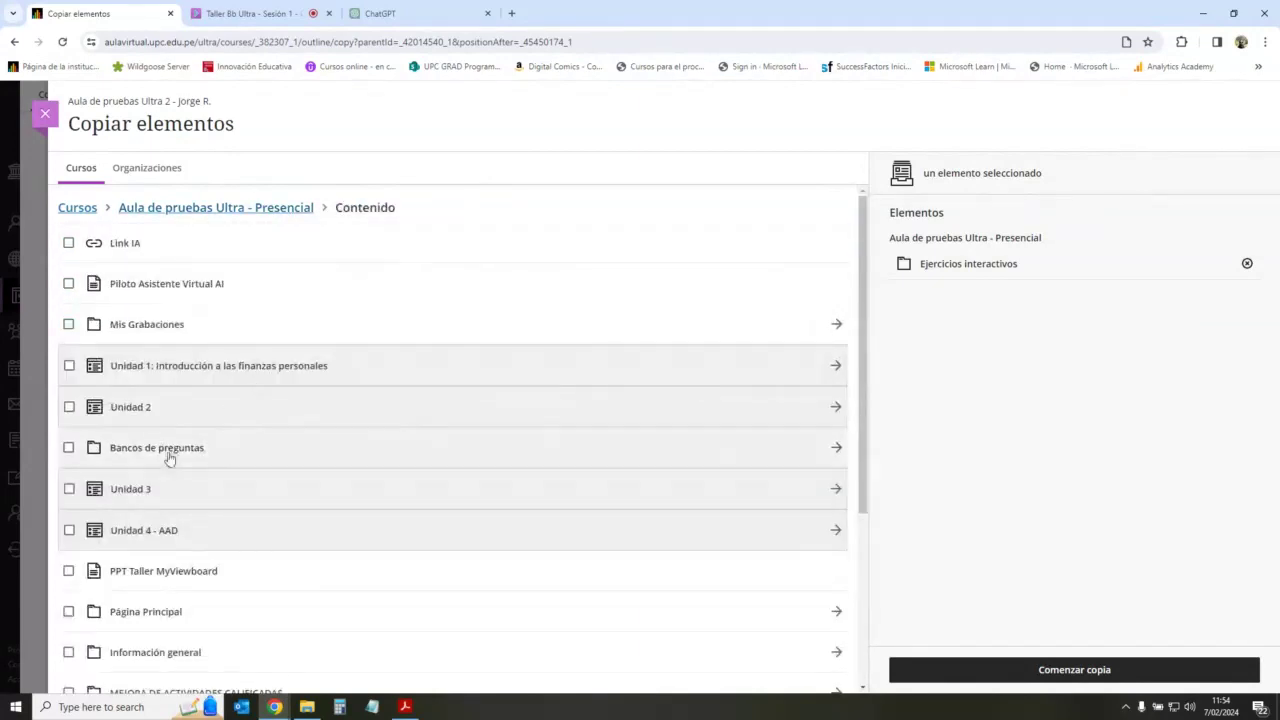
pyautogui.scroll(-2, 297, 442)
pyautogui.scroll(-1, 96, 505)
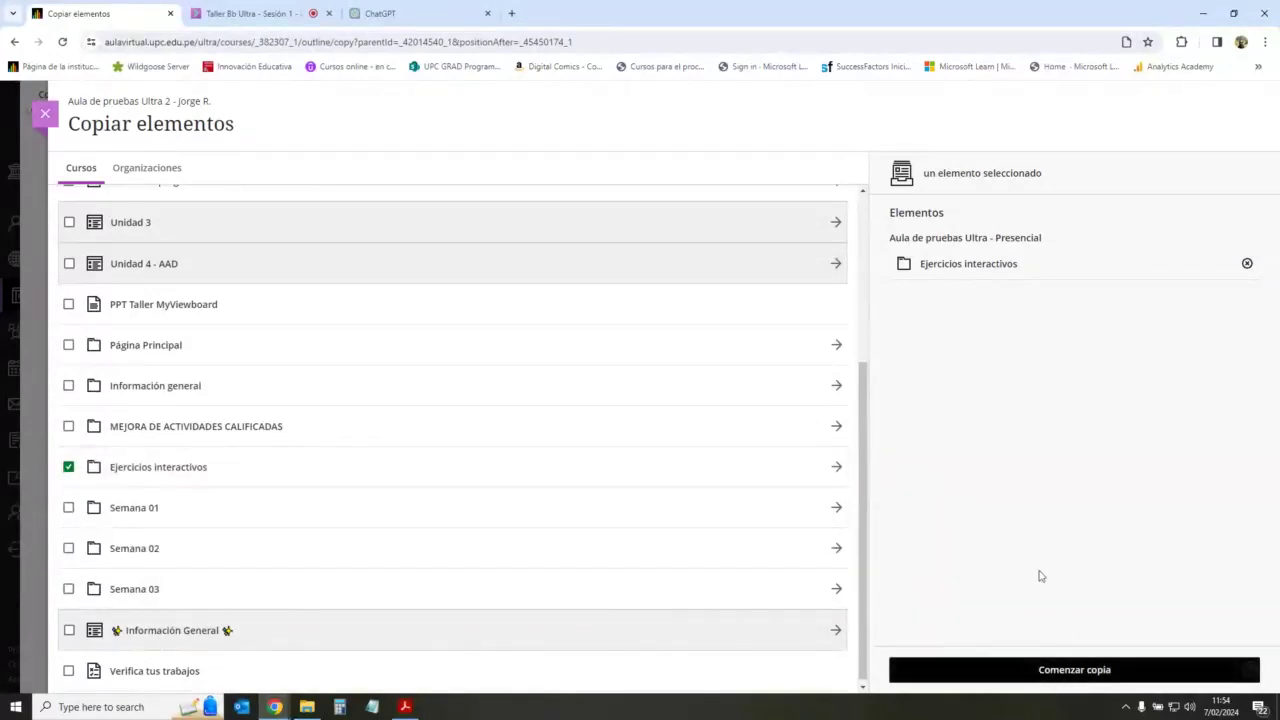
pyautogui.click(1088, 672)
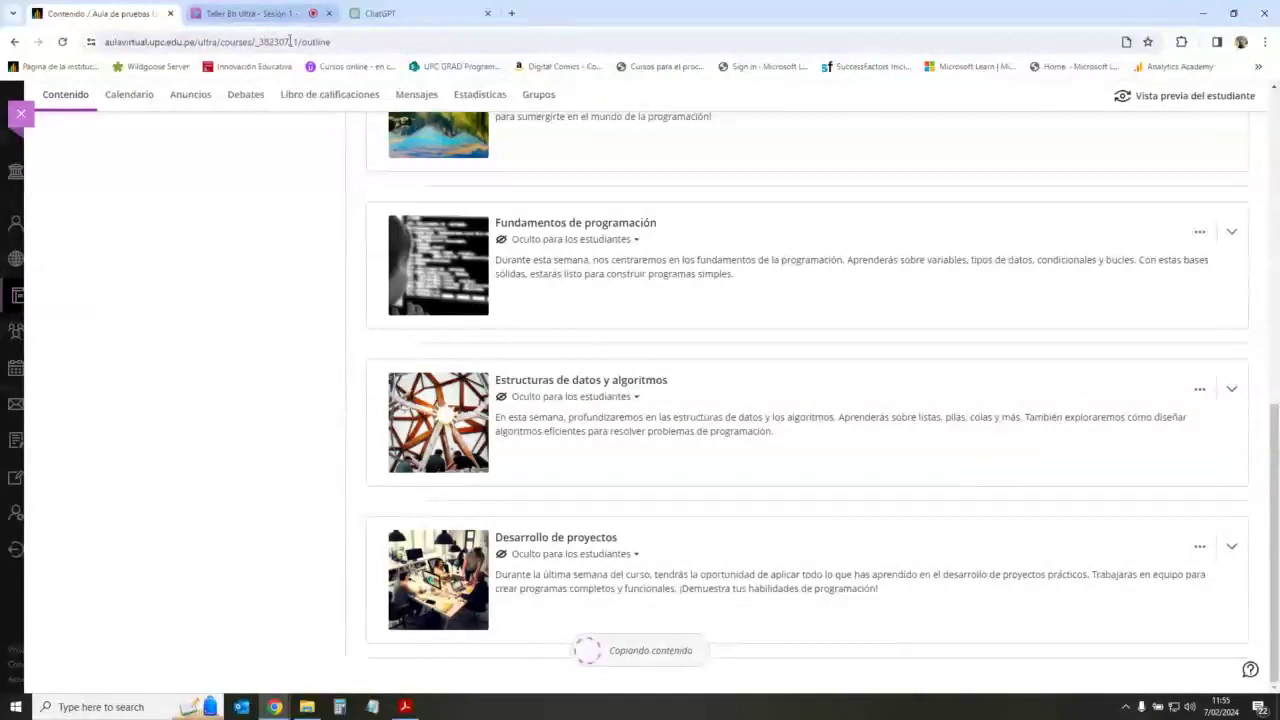
# Step: Check the session's chat messages and the Sesión 1 topic list in the PDF, and return to the course content
pyautogui.click(250, 13)
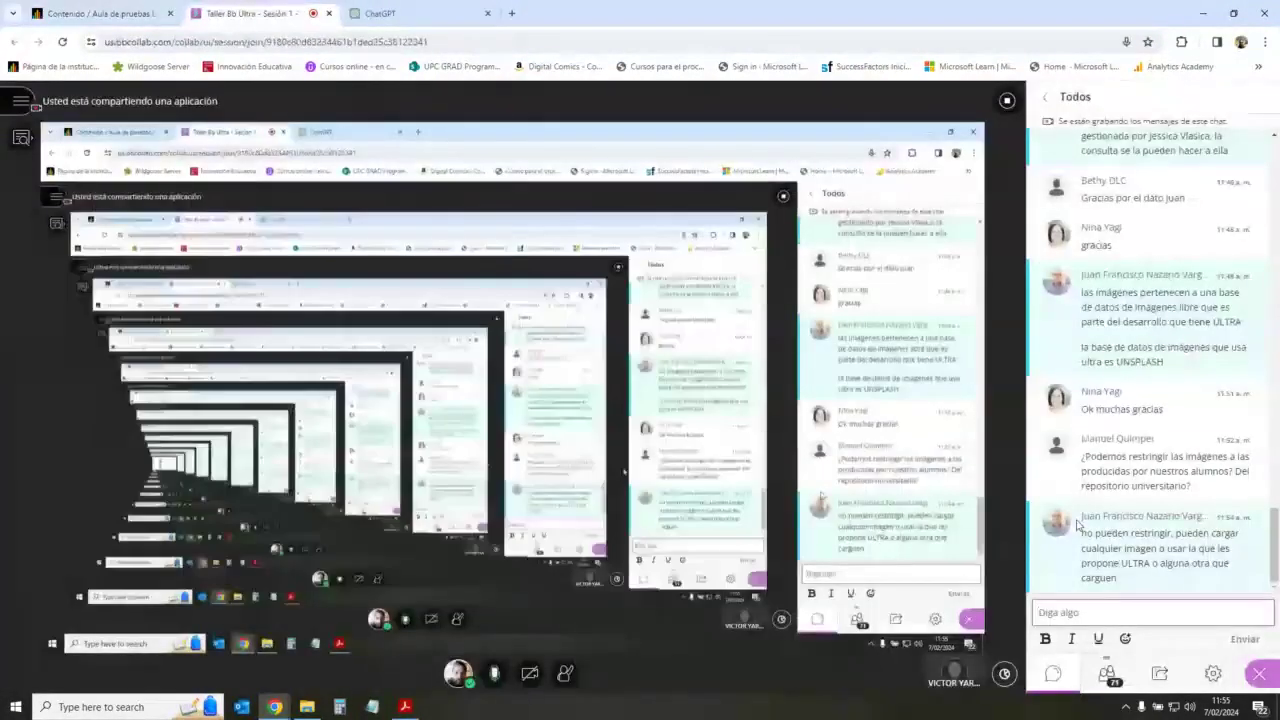
pyautogui.click(148, 8)
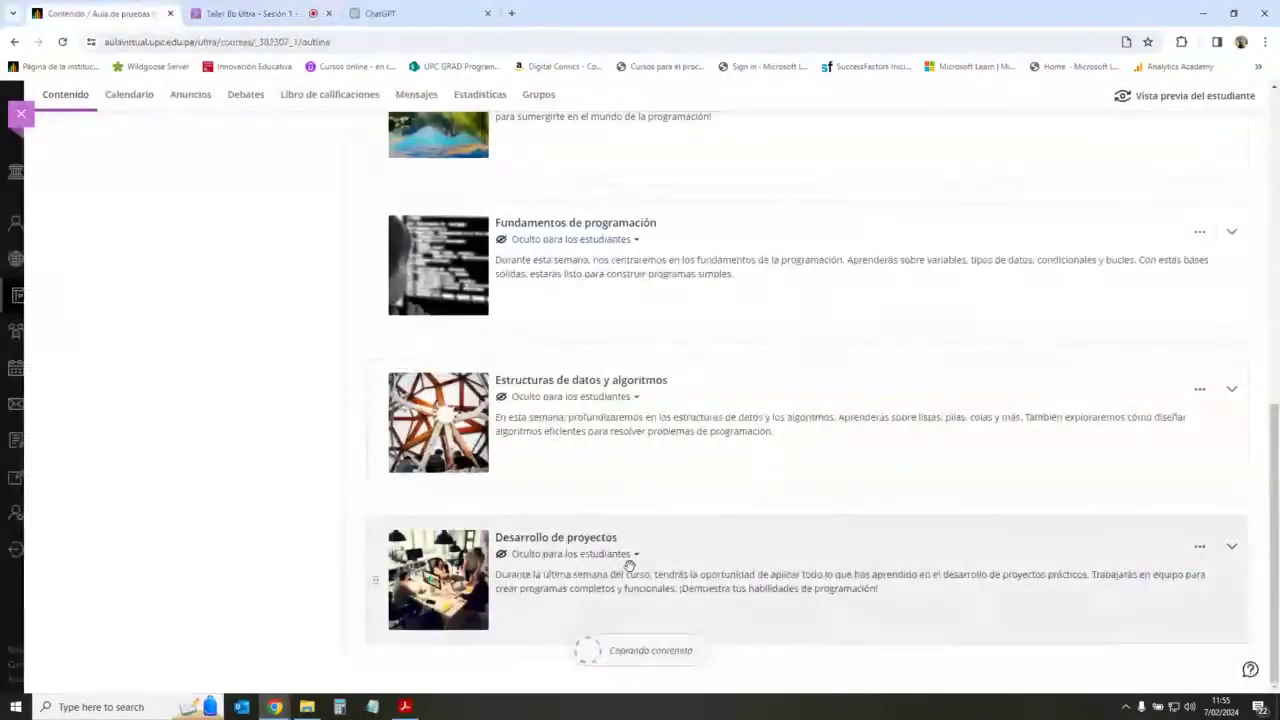
pyautogui.scroll(1, 725, 539)
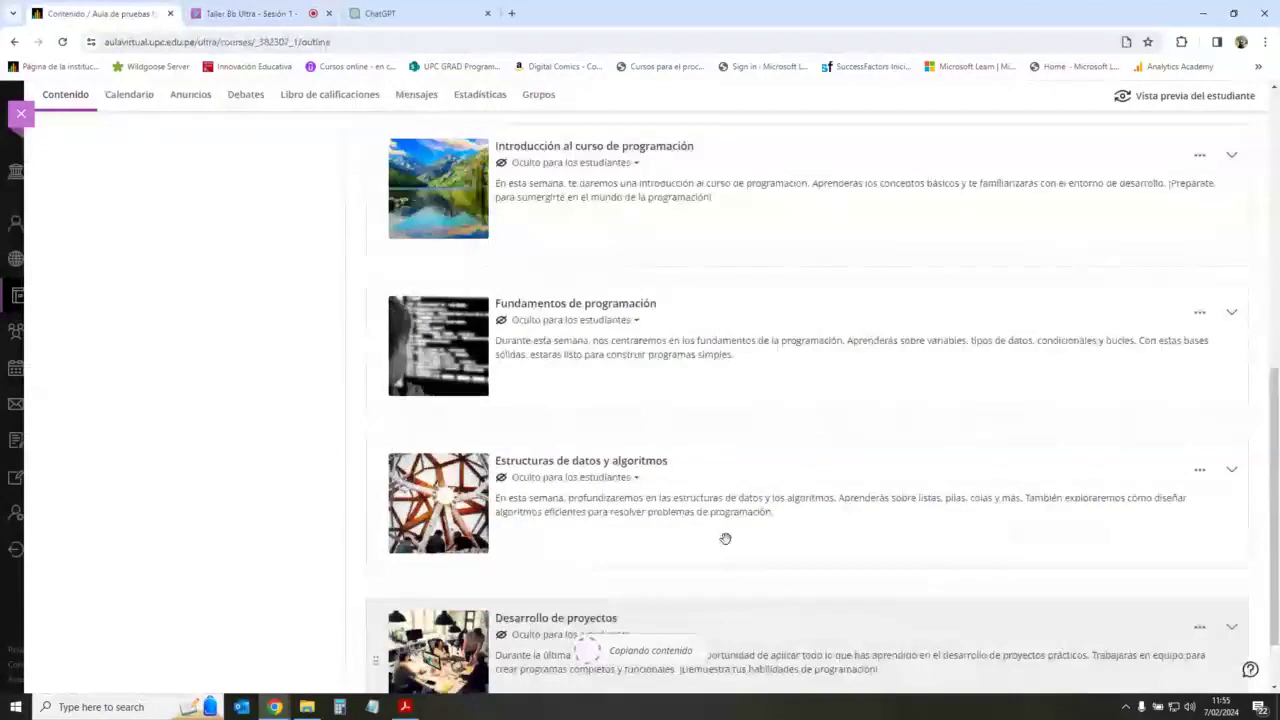
pyautogui.scroll(-1, 725, 539)
pyautogui.click(409, 708)
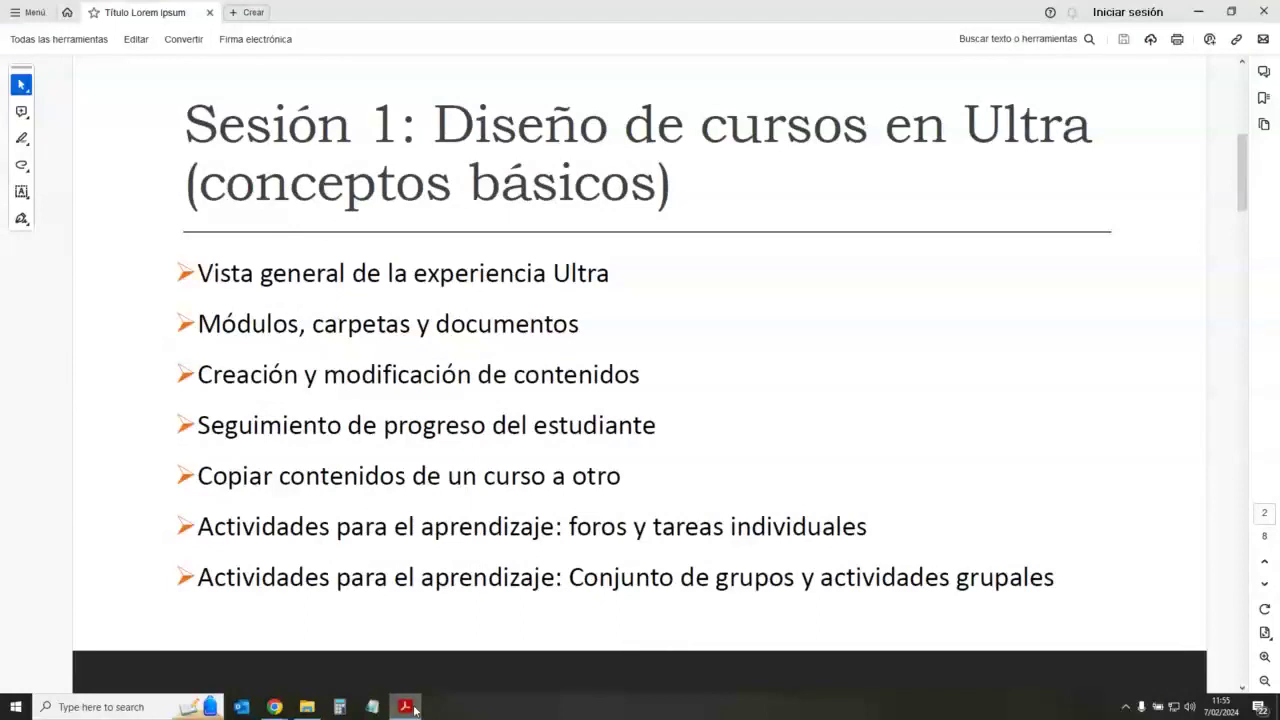
pyautogui.click(414, 708)
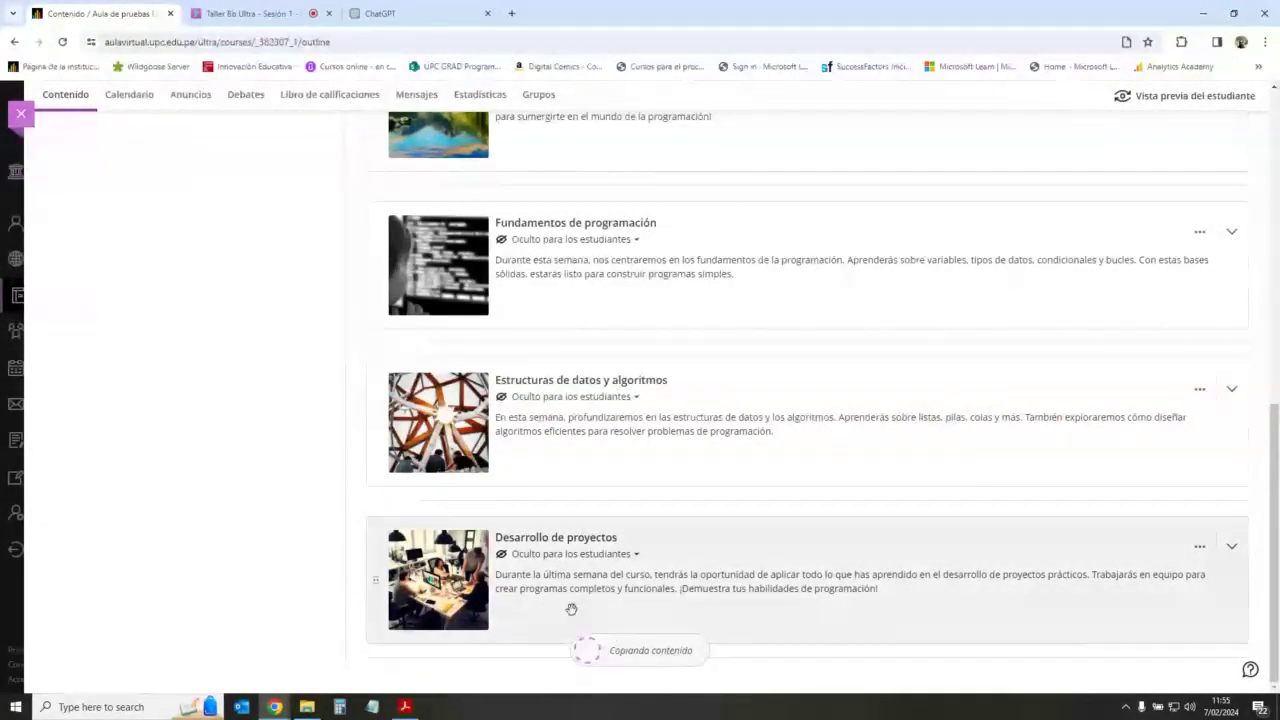
# Step: Start a new folder inside the Semana 1 module, below the Materiales de clase 1 folder
pyautogui.scroll(3, 744, 598)
pyautogui.scroll(1, 744, 598)
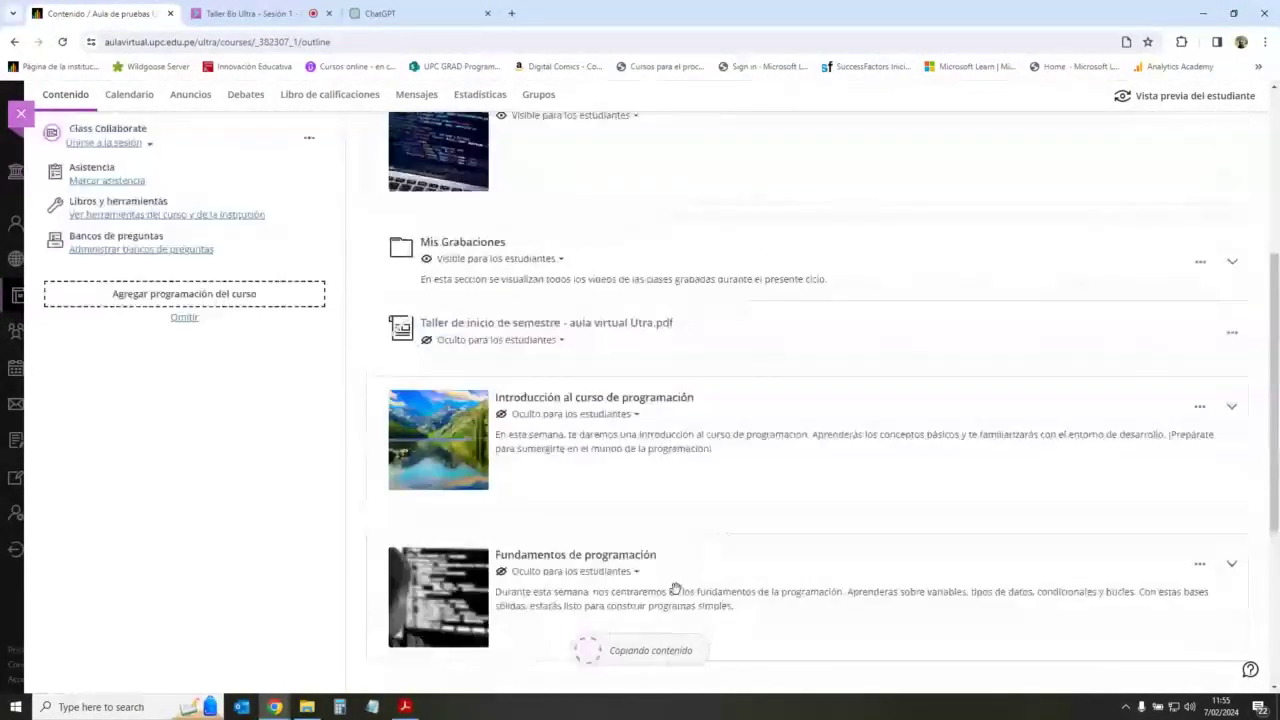
pyautogui.scroll(4, 675, 588)
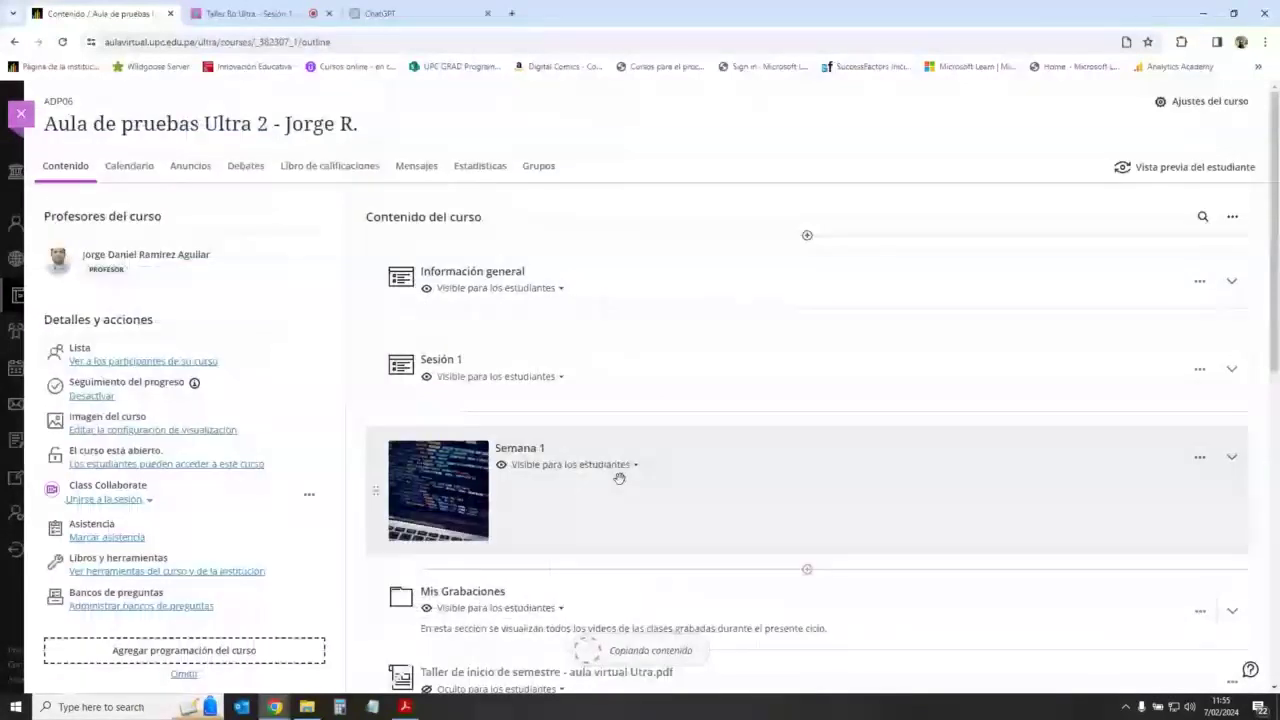
pyautogui.scroll(-1, 619, 479)
pyautogui.click(1229, 390)
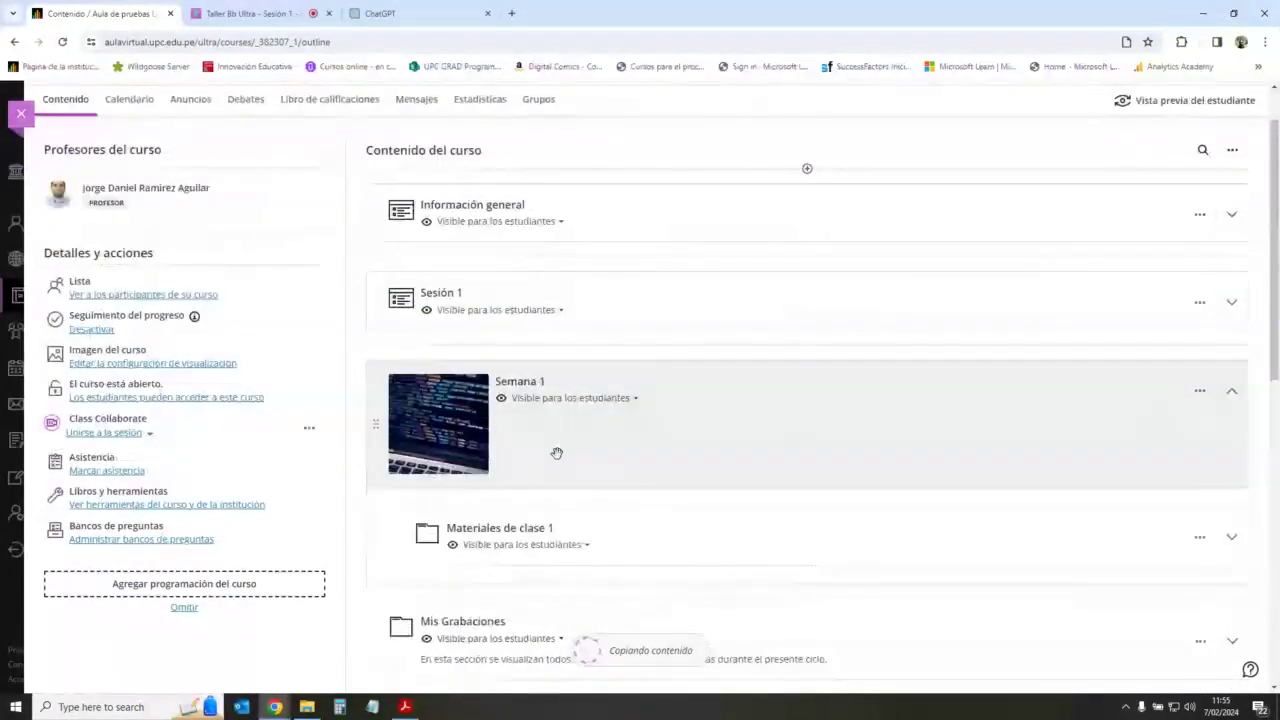
pyautogui.scroll(-1, 701, 486)
pyautogui.click(807, 441)
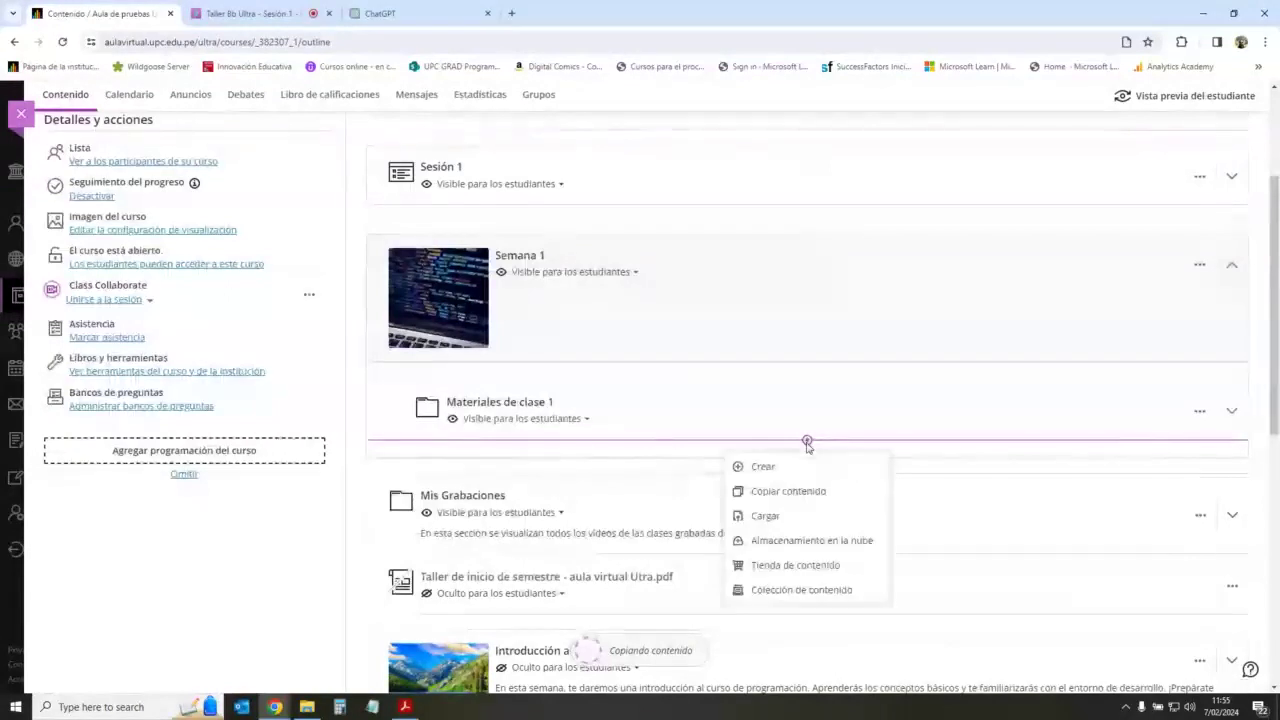
pyautogui.click(778, 470)
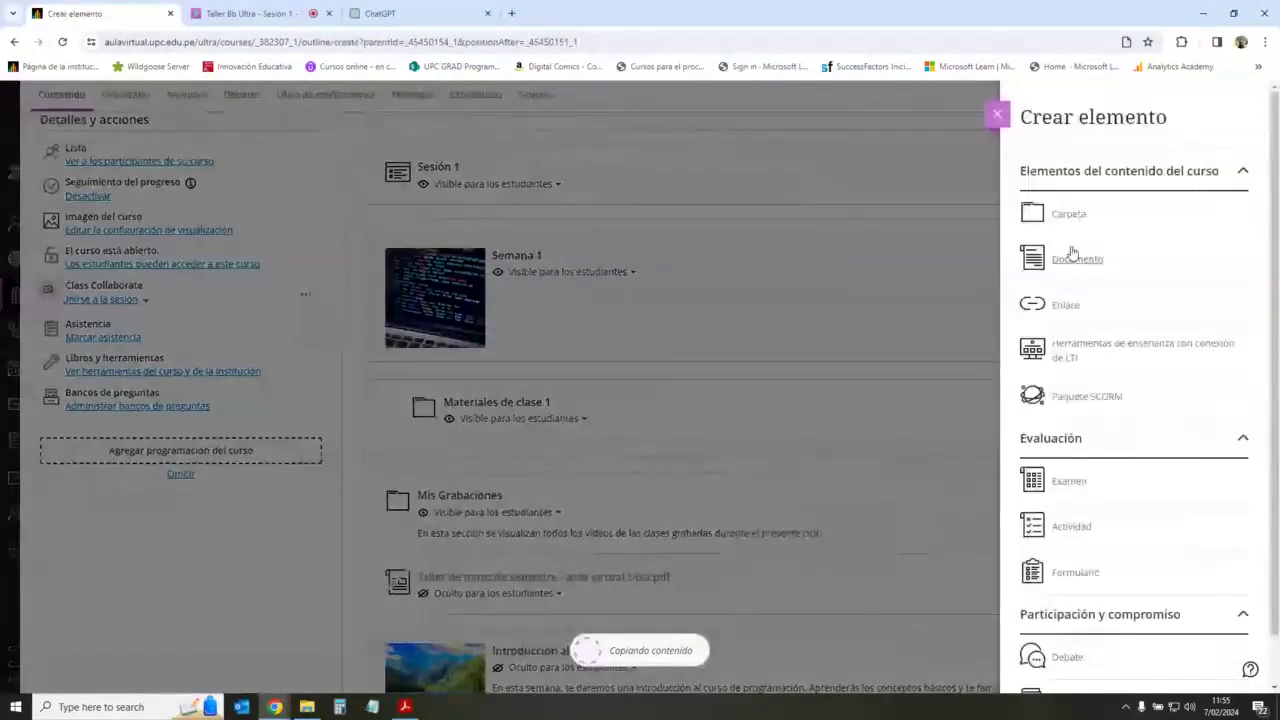
pyautogui.click(1055, 212)
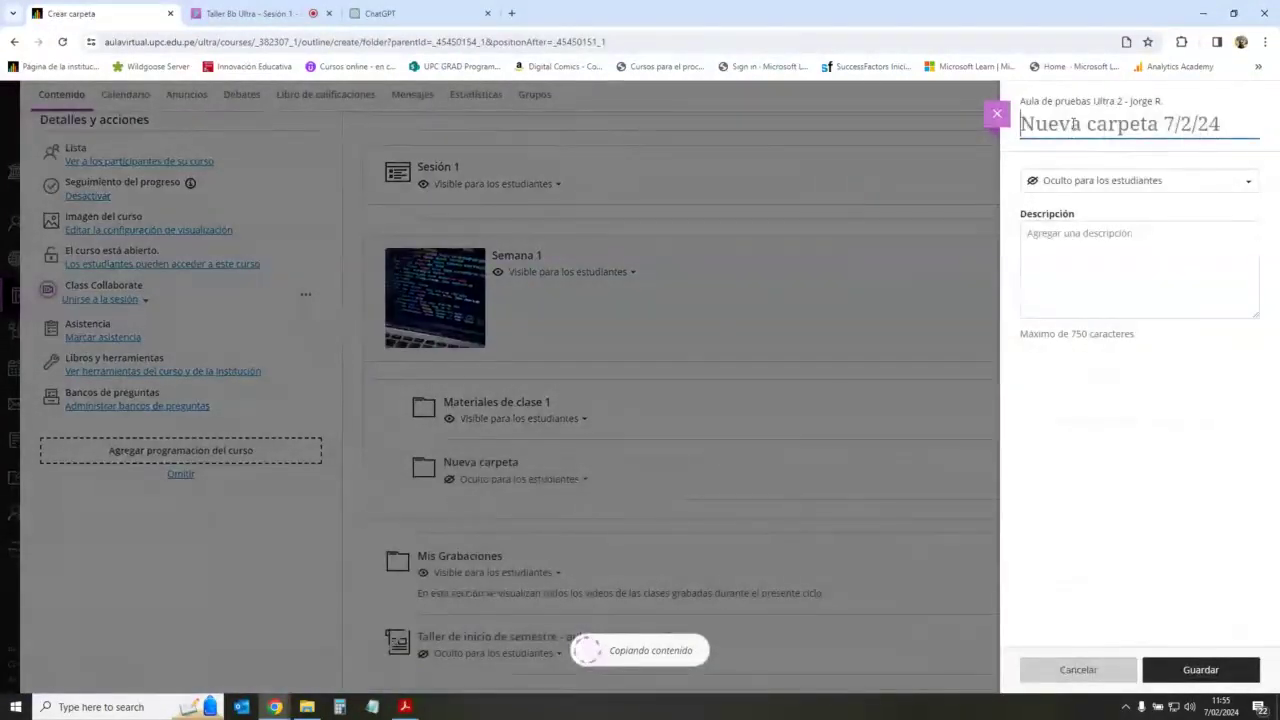
# Step: Name the new folder Actividades, make it visible to students and save it
pyautogui.write('Actividades')
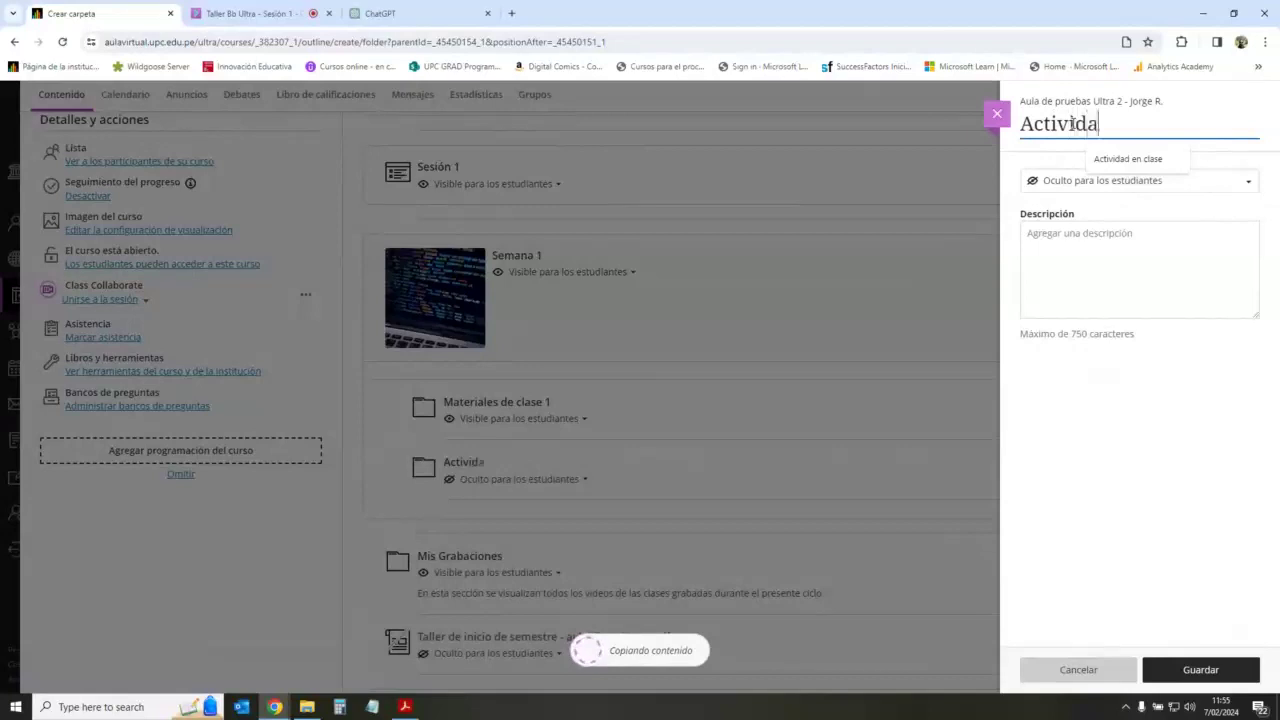
pyautogui.click(1108, 180)
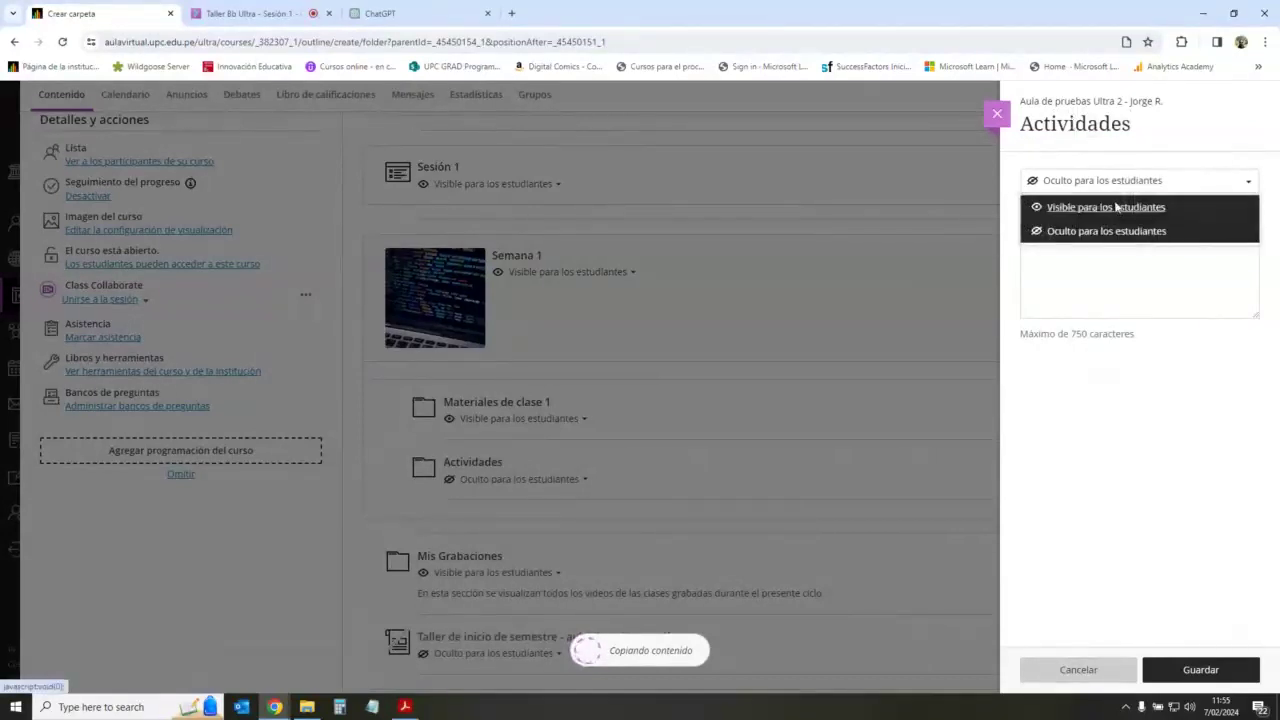
pyautogui.click(1112, 207)
pyautogui.click(1185, 667)
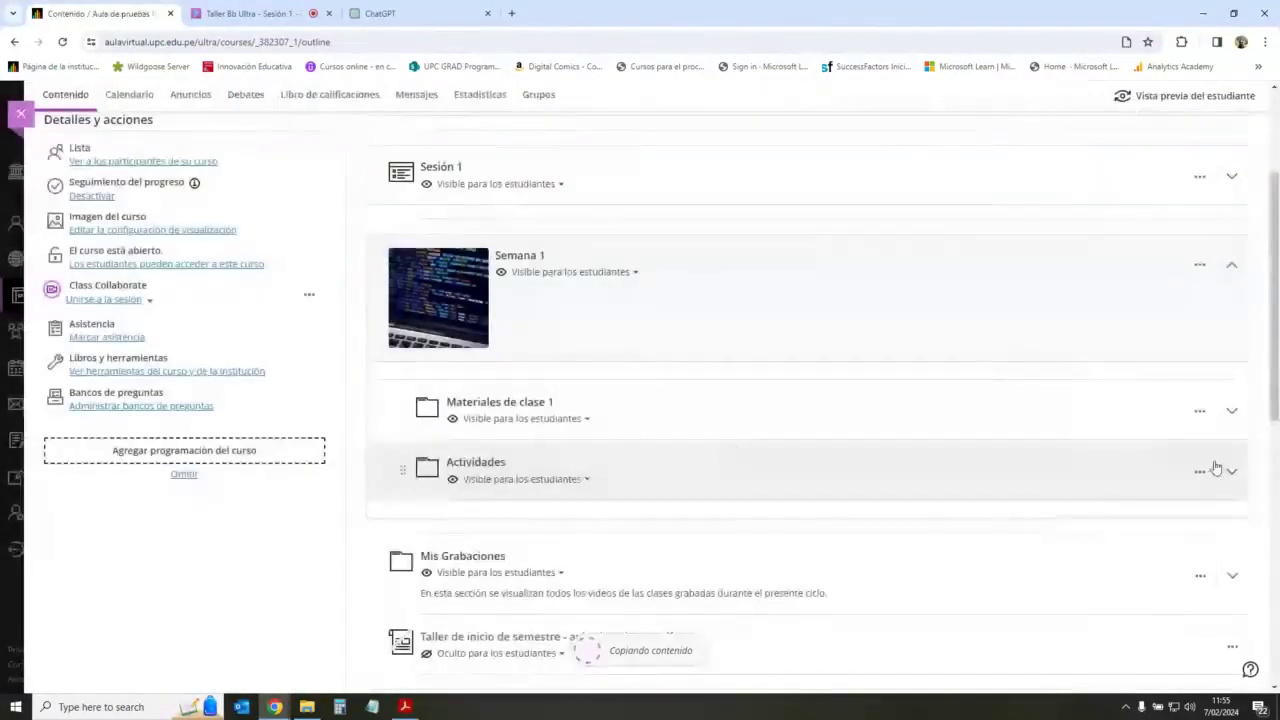
# Step: Start a new debate inside the Actividades folder of the Semana 1 module
pyautogui.click(1237, 470)
pyautogui.scroll(-2, 800, 440)
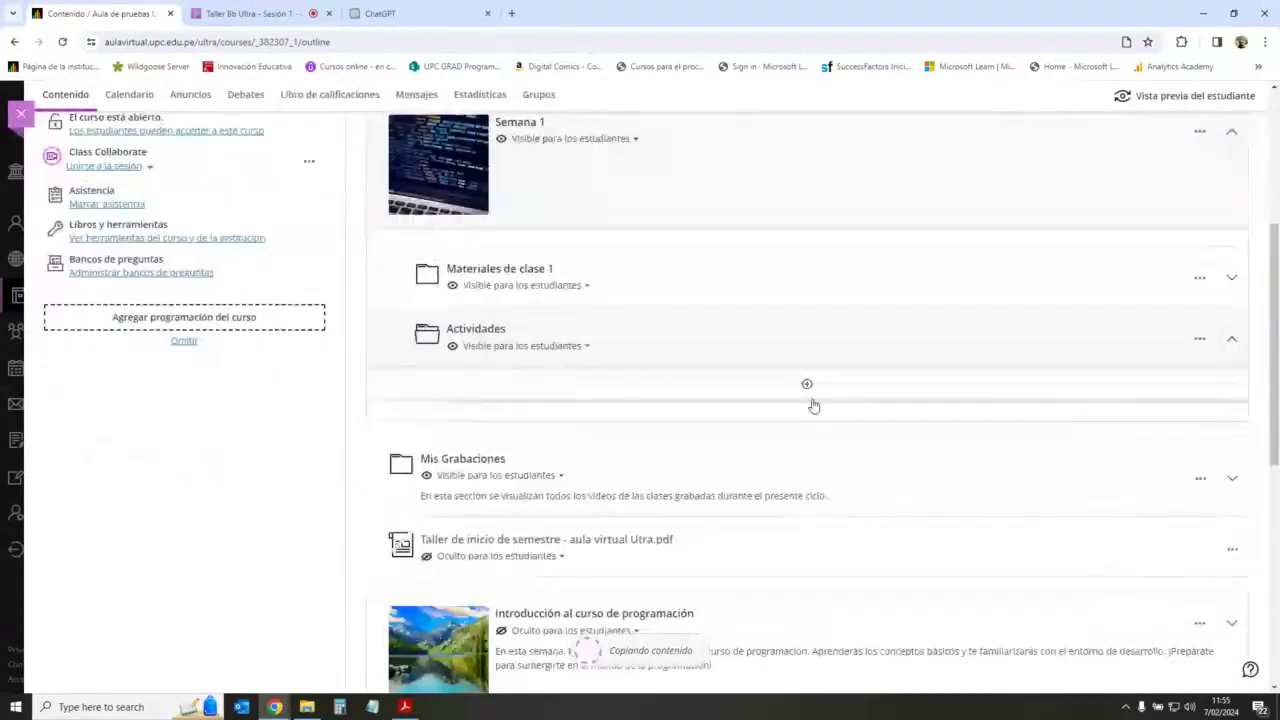
pyautogui.click(807, 386)
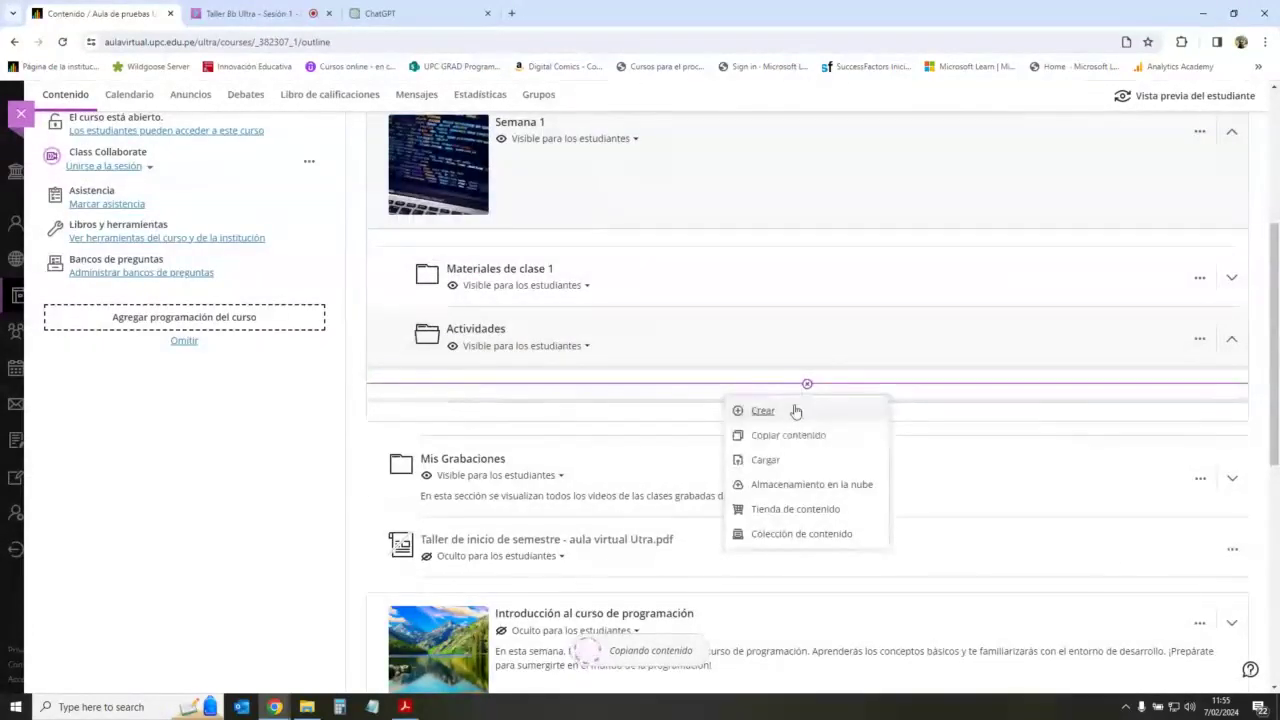
pyautogui.click(796, 410)
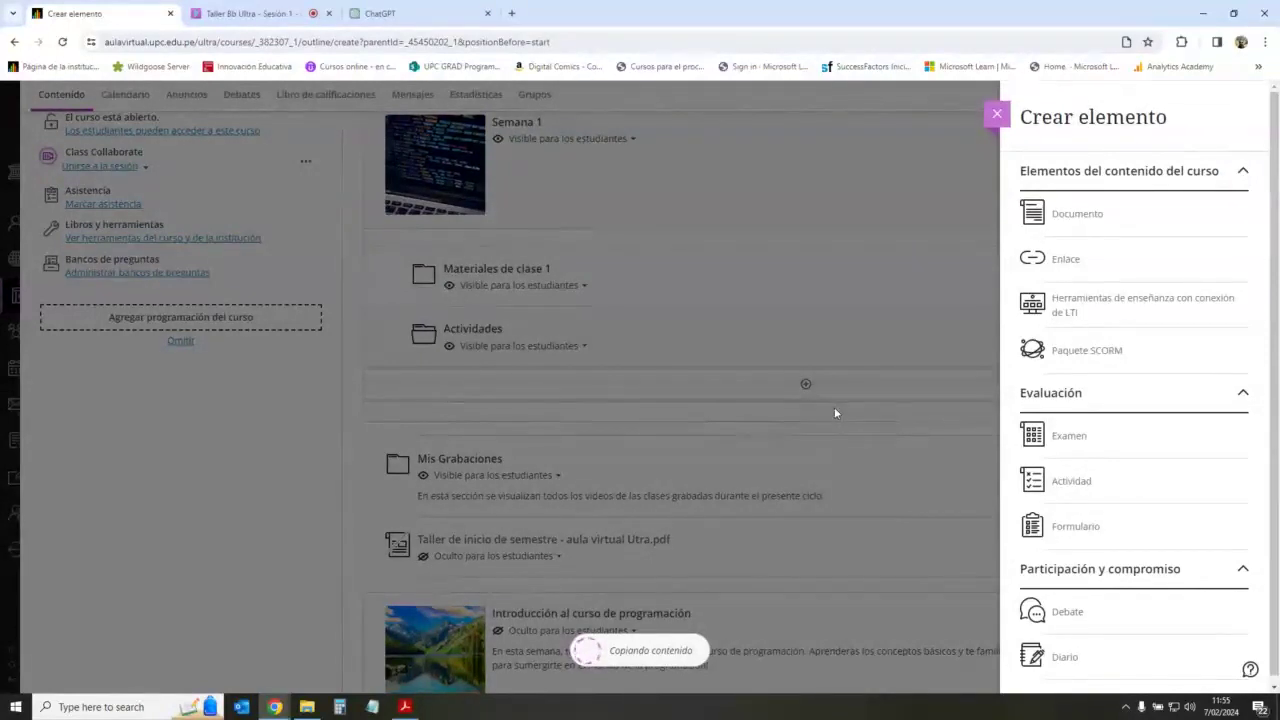
pyautogui.scroll(-1, 1124, 380)
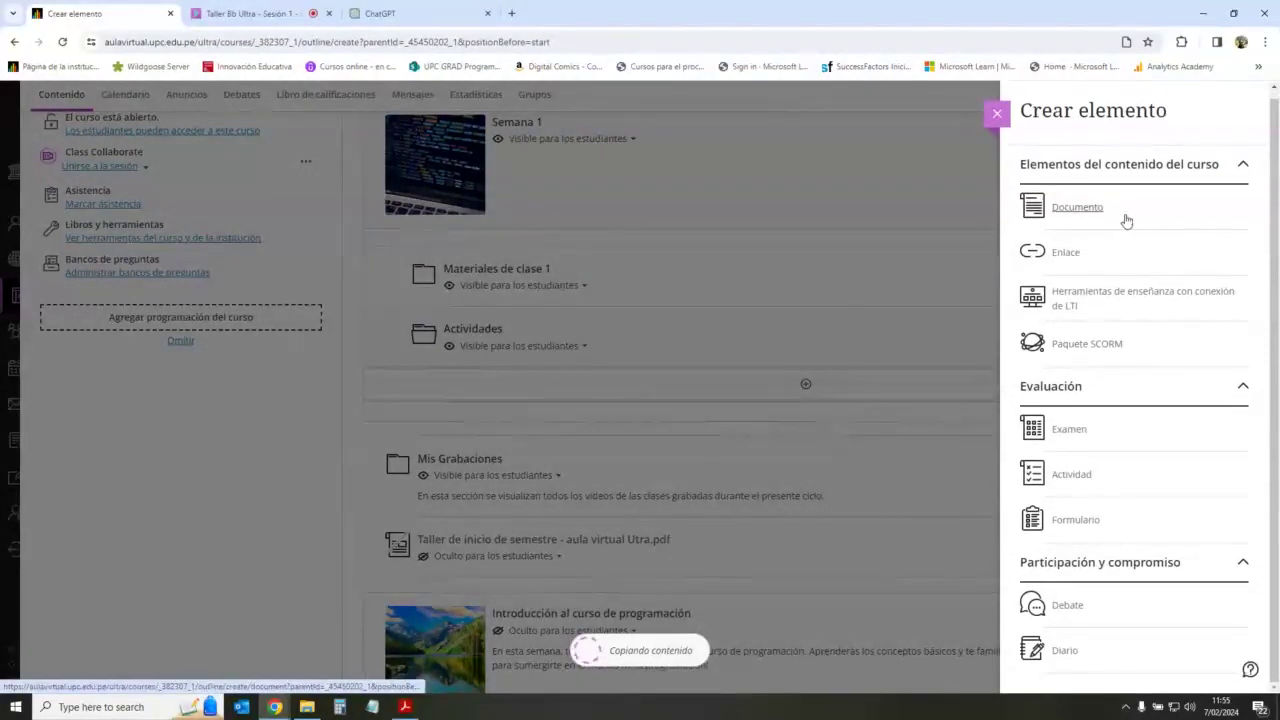
pyautogui.click(1066, 607)
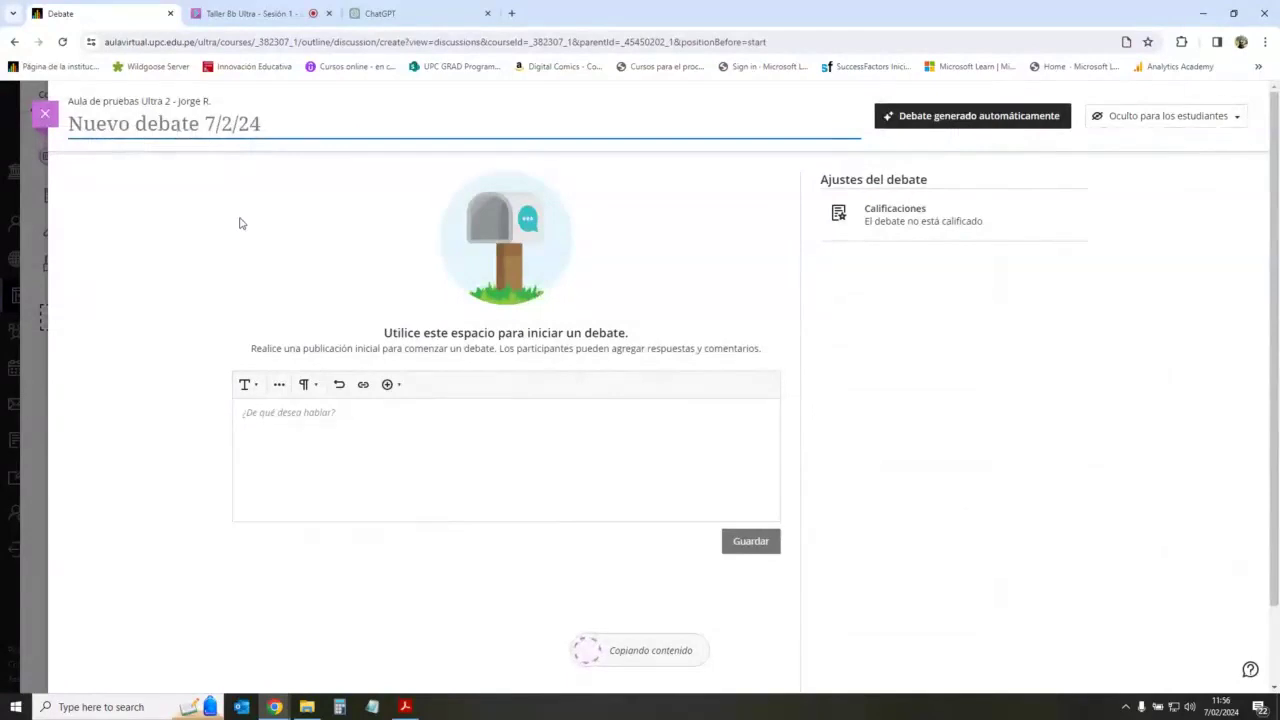
# Step: Title the debate Foro 1 and write "Instrucciones del foro" as its initial post
pyautogui.click(178, 123)
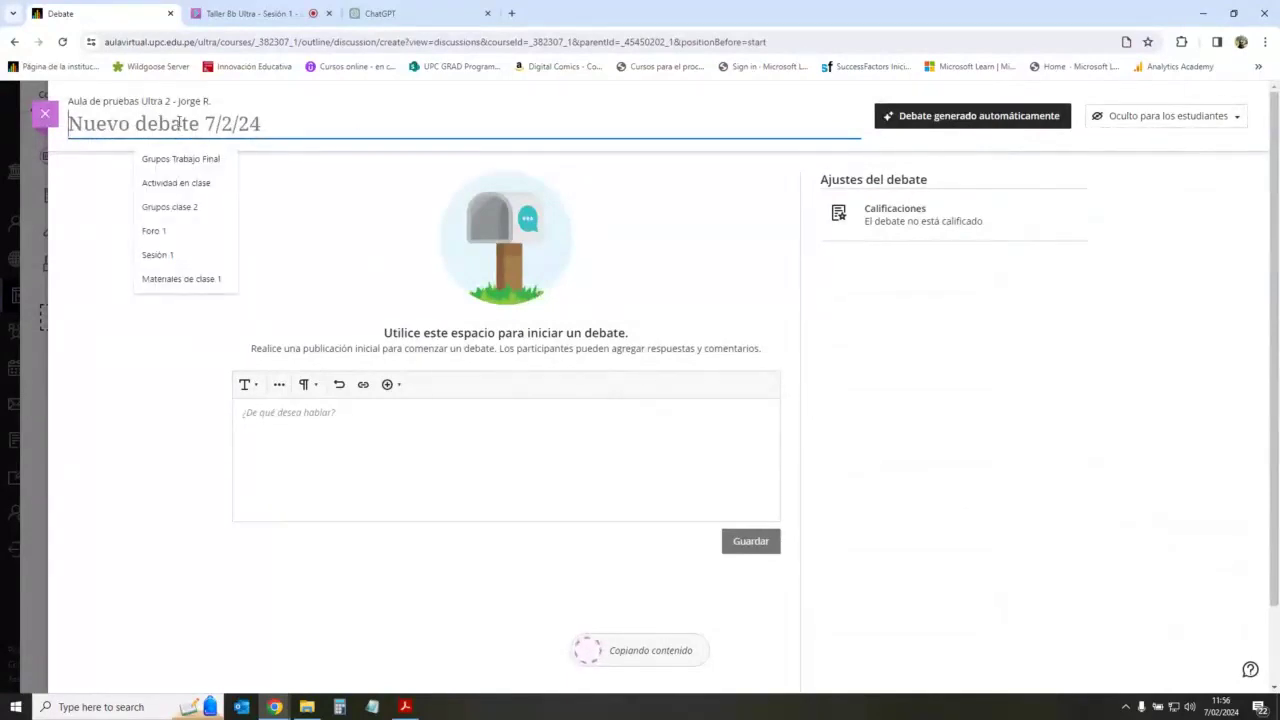
pyautogui.write('Foro 1')
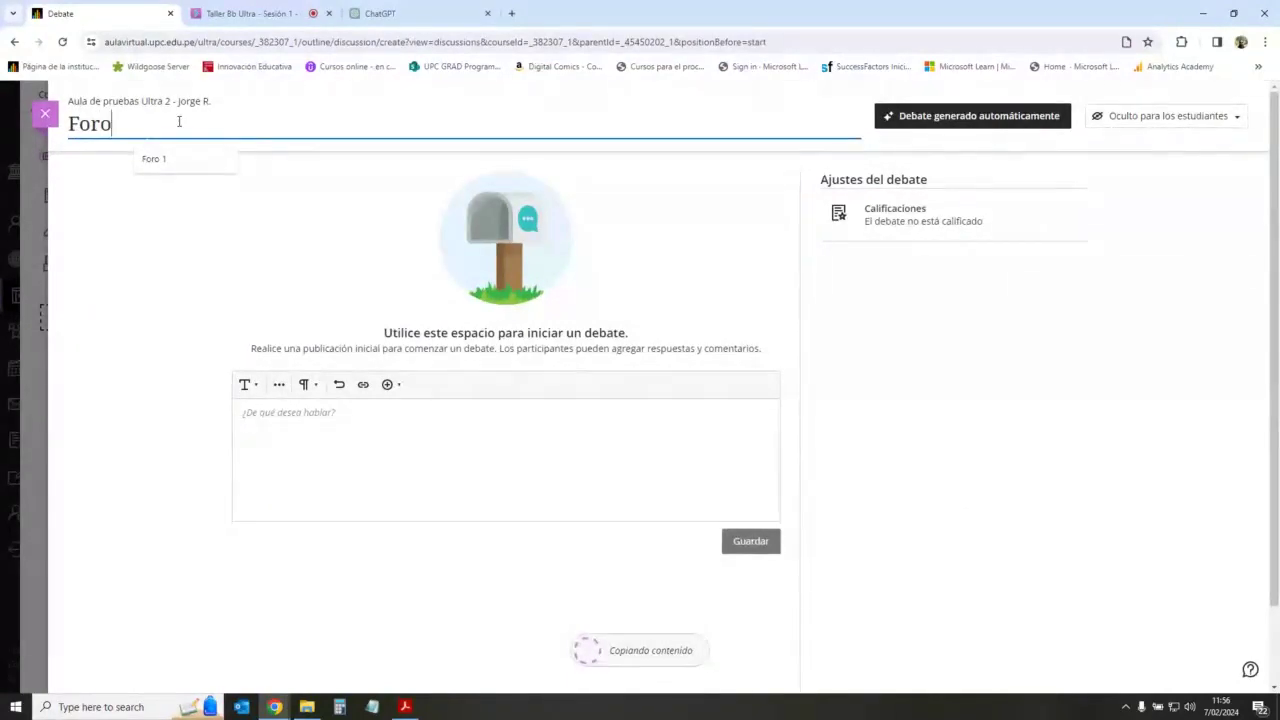
pyautogui.click(486, 408)
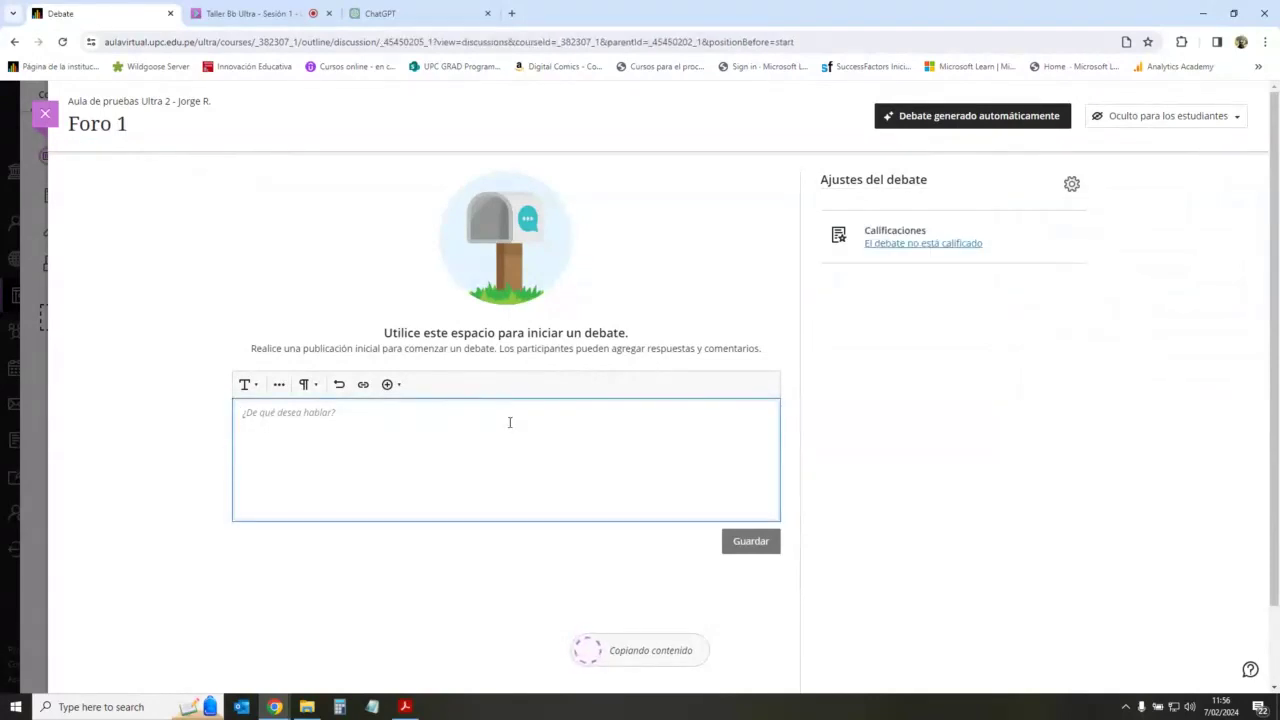
pyautogui.write('Instruc')
pyautogui.write('cciones del foro')
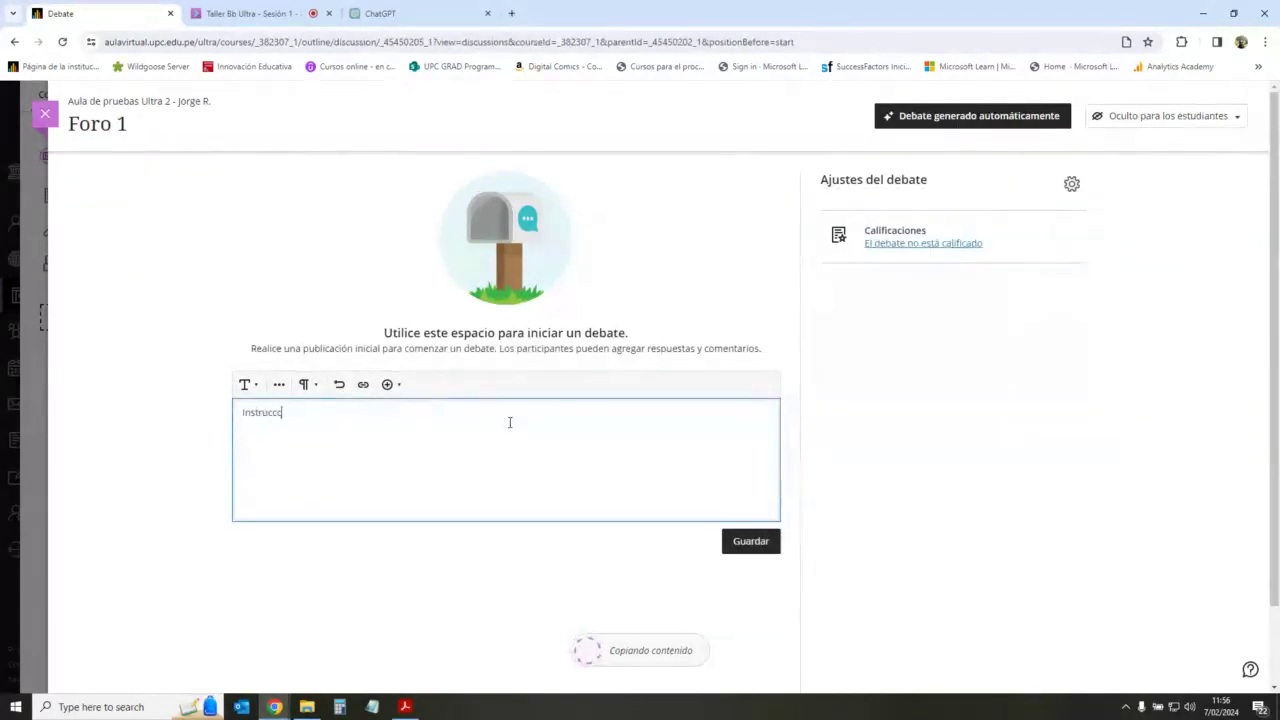
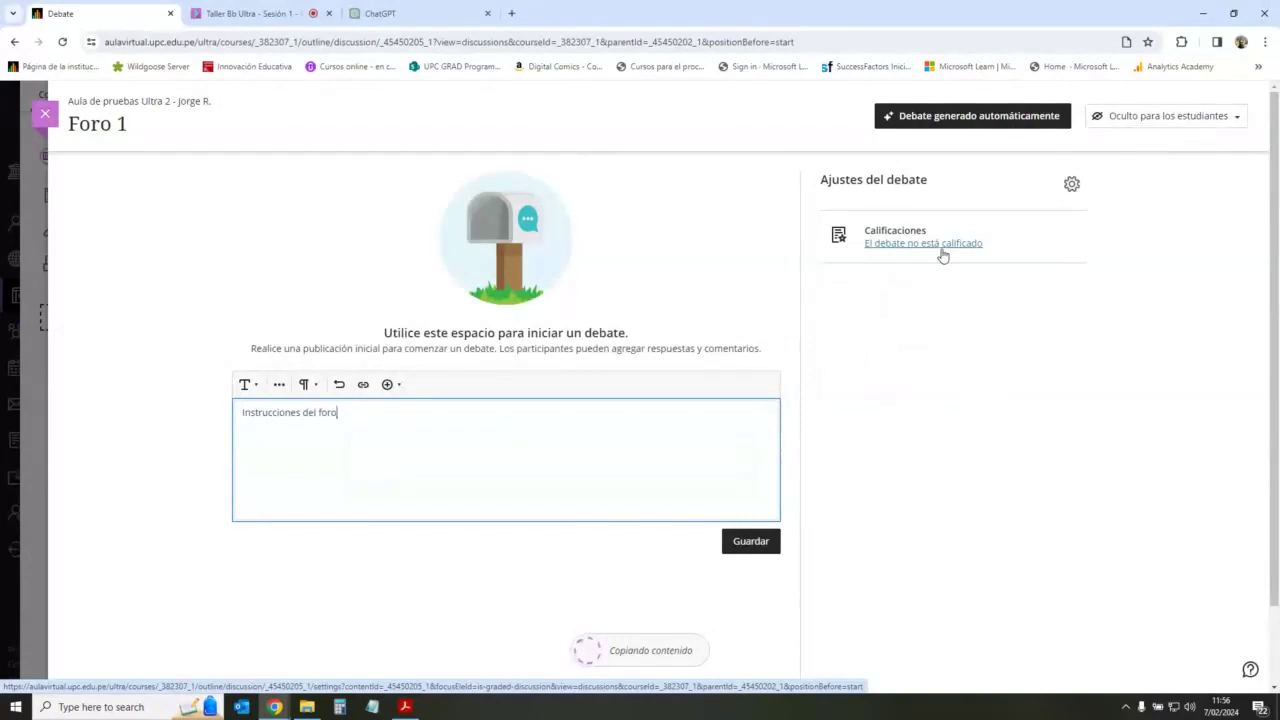
# Step: Make the Foro 1 debate graded by points with a maximum score of 20
pyautogui.click(942, 250)
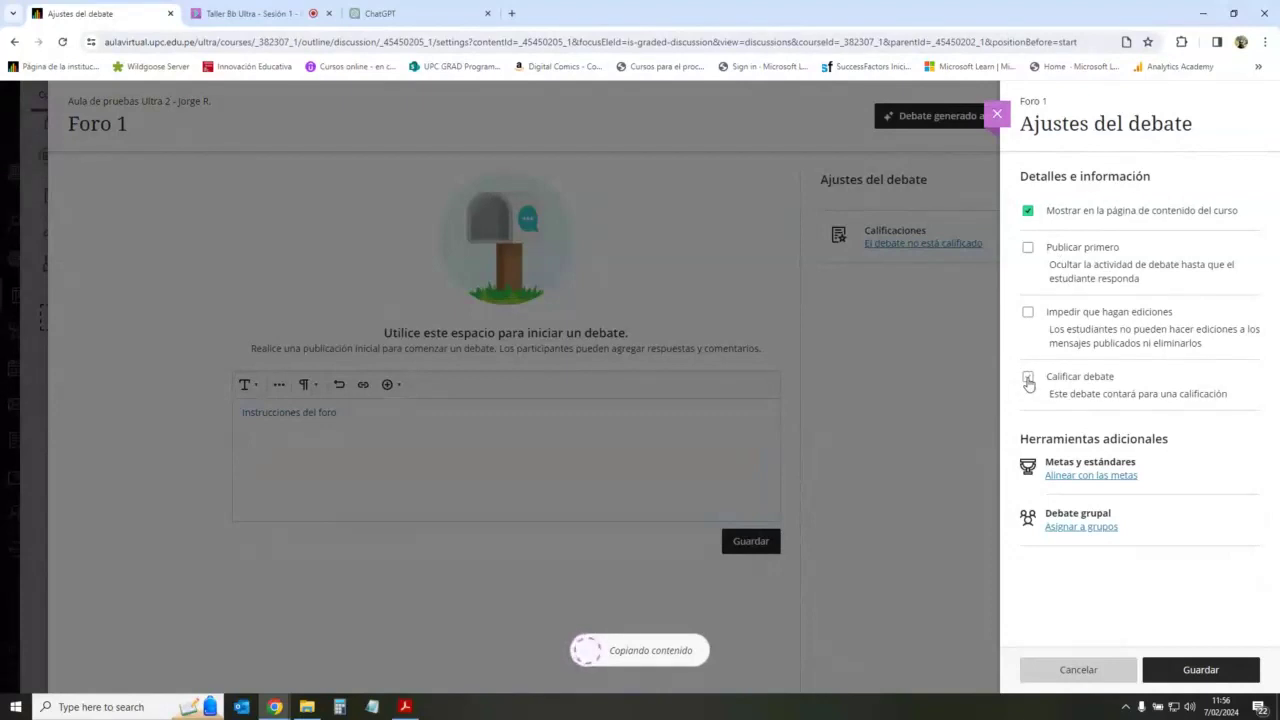
pyautogui.click(1027, 377)
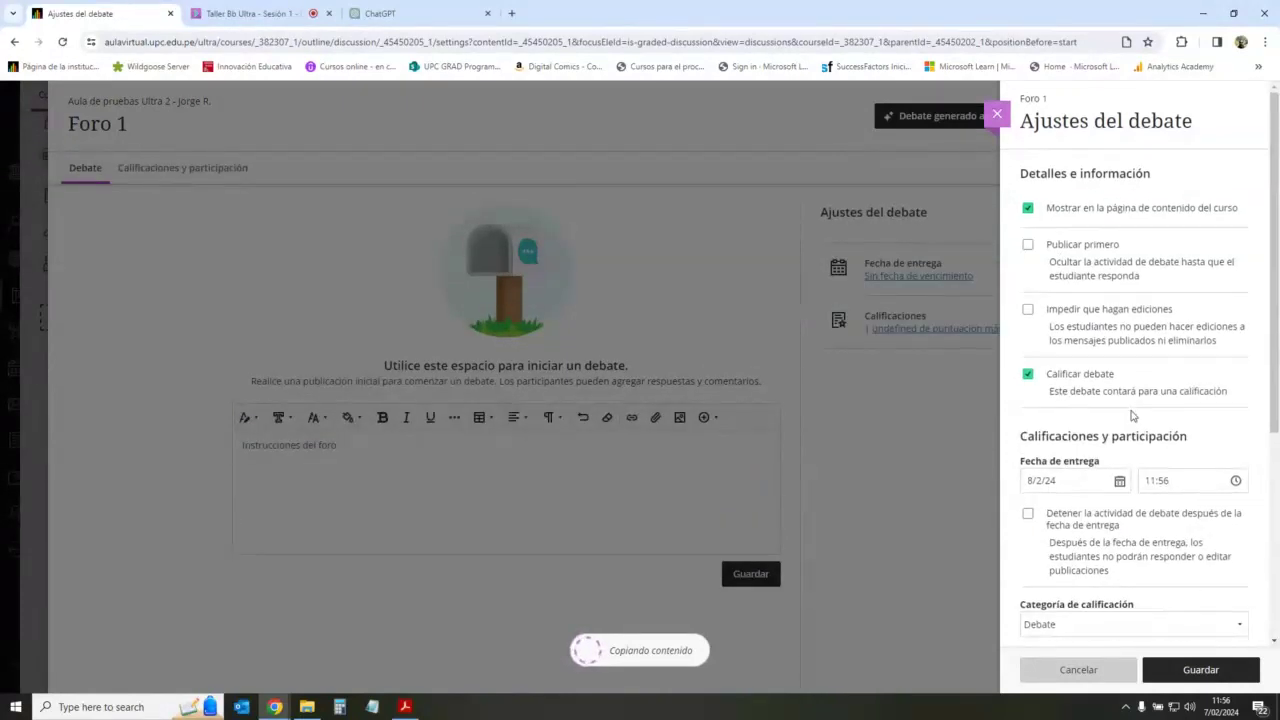
pyautogui.scroll(-3, 1100, 425)
pyautogui.doubleClick(1040, 397)
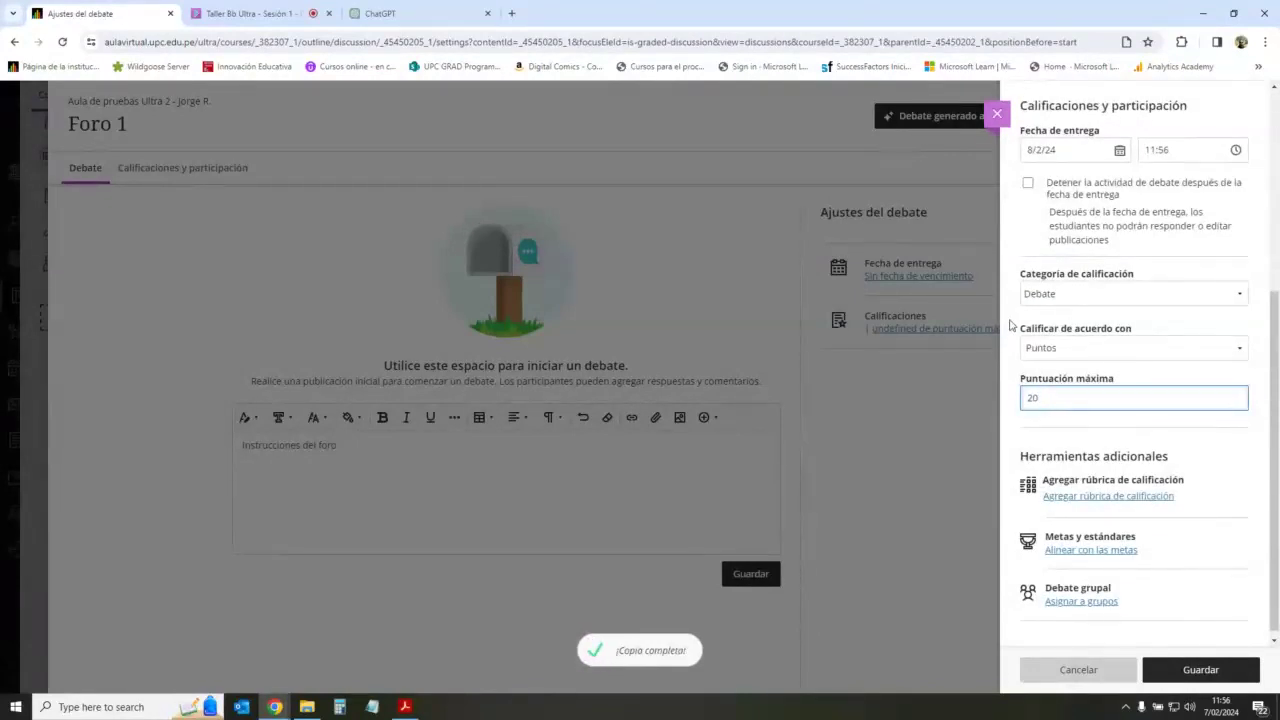
pyautogui.click(1013, 405)
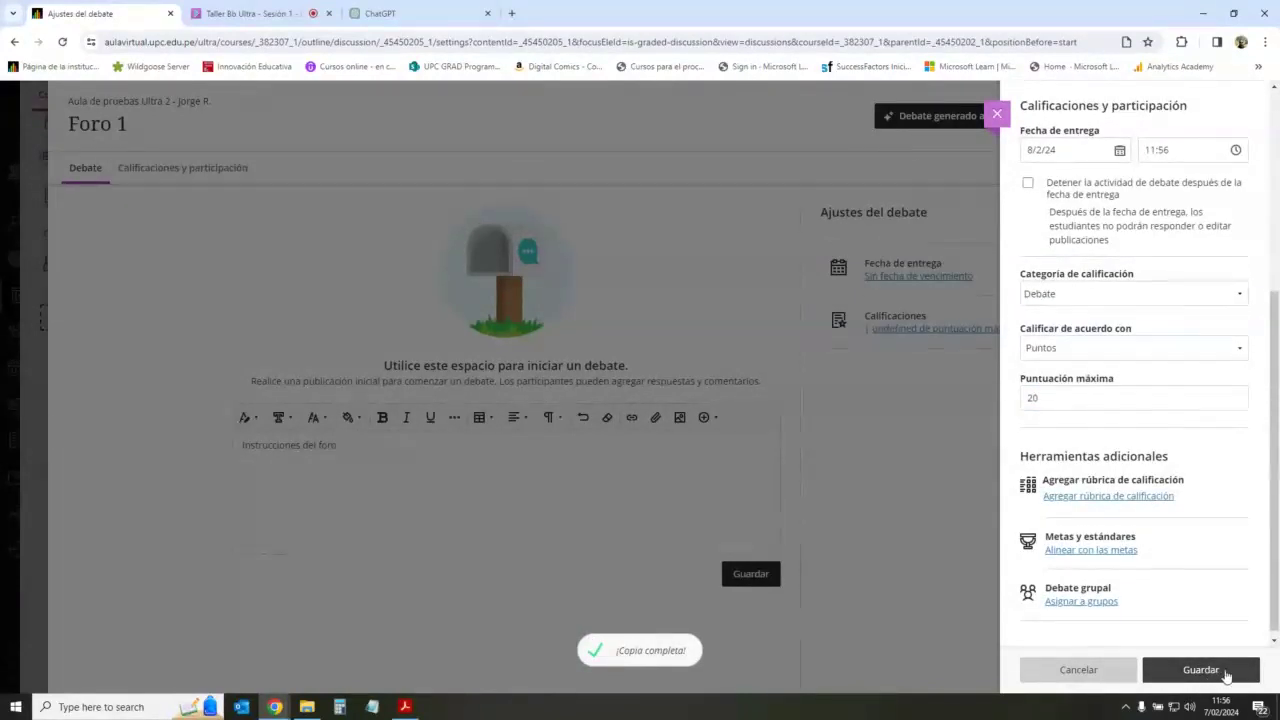
# Step: Set the debate's due date to 12/2/24 and save the debate settings
pyautogui.scroll(1, 1090, 265)
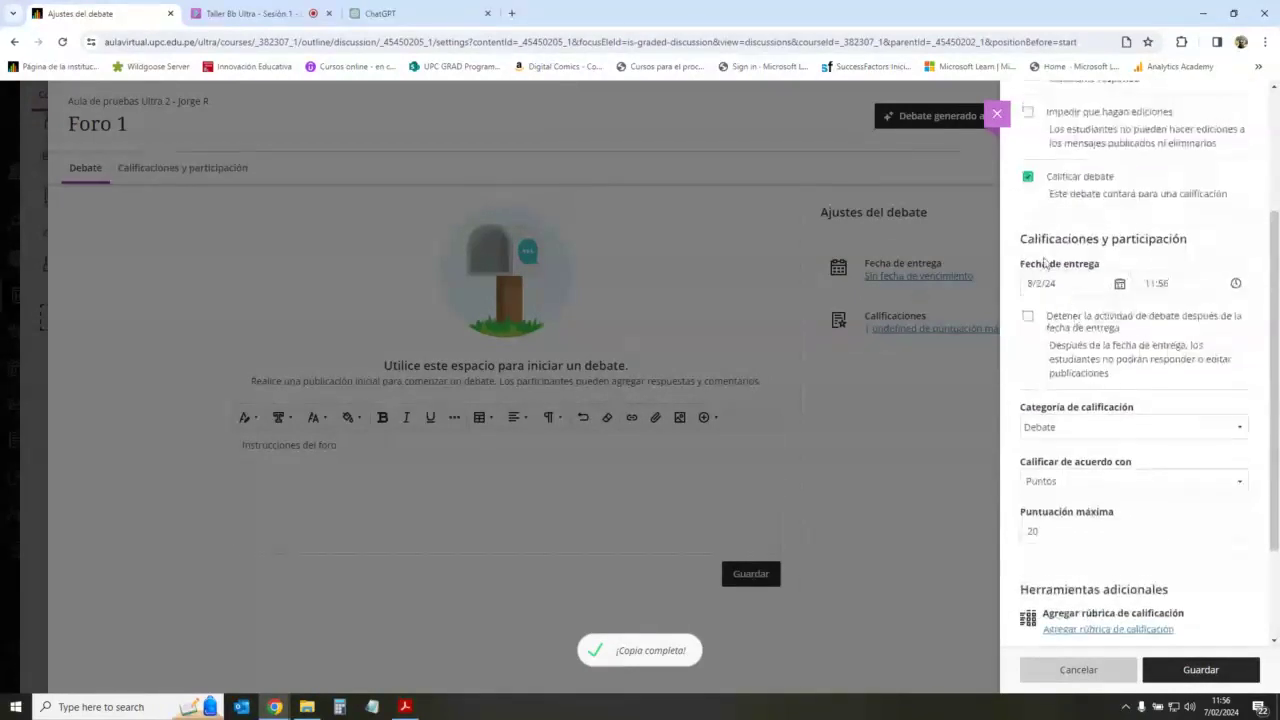
pyautogui.click(1120, 285)
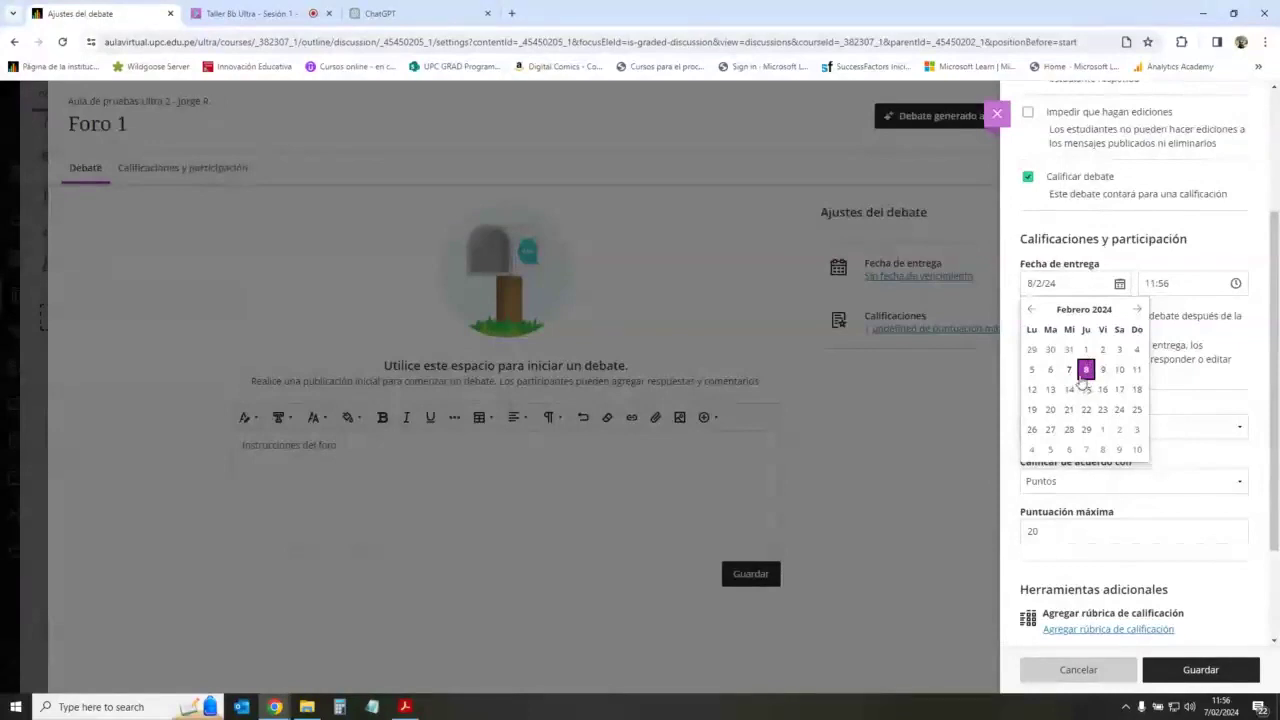
pyautogui.click(1032, 390)
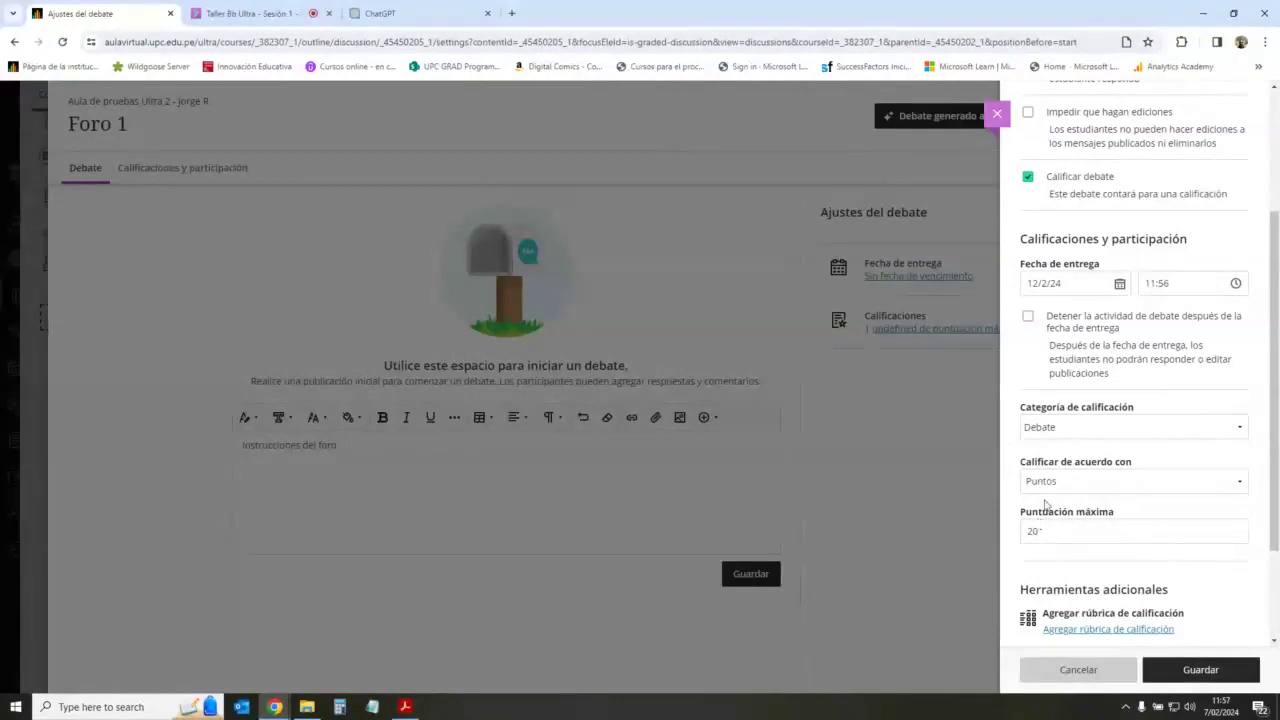
pyautogui.scroll(1, 1066, 397)
pyautogui.scroll(1, 1066, 397)
pyautogui.click(1200, 669)
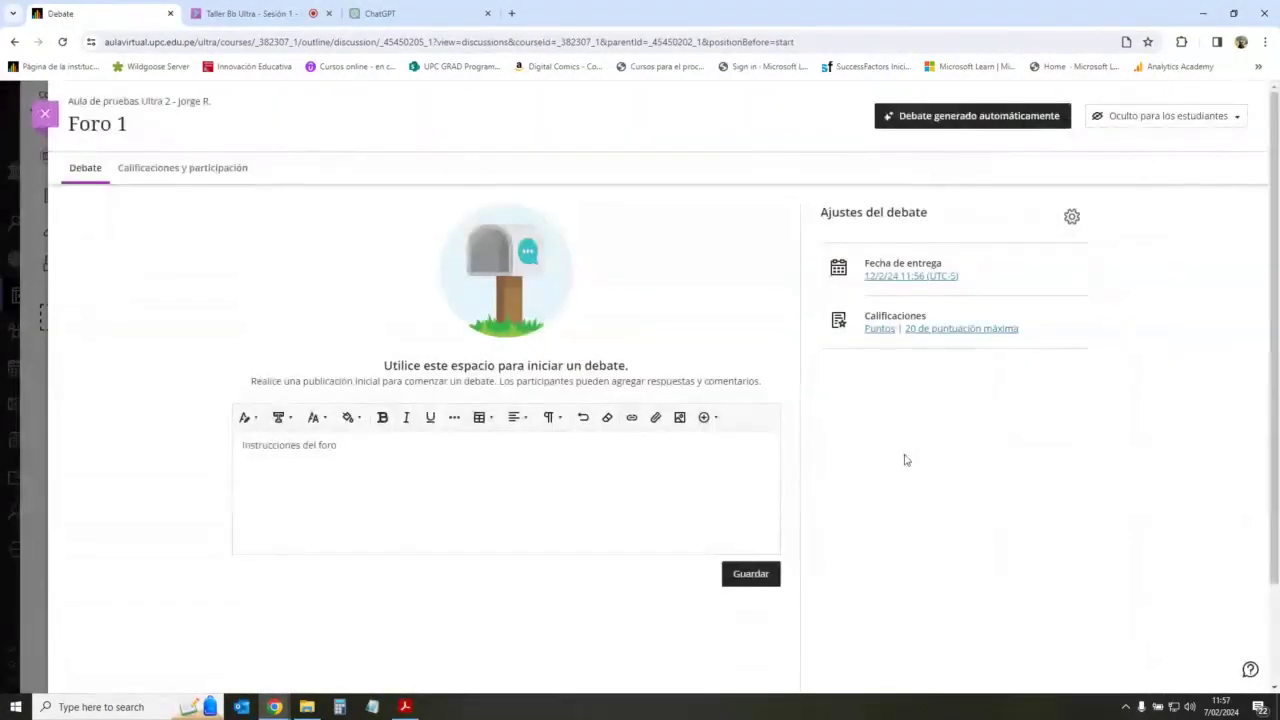
# Step: Complete the initial post as "Instrucciones del foro 1", save it and check the reply field
pyautogui.click(366, 452)
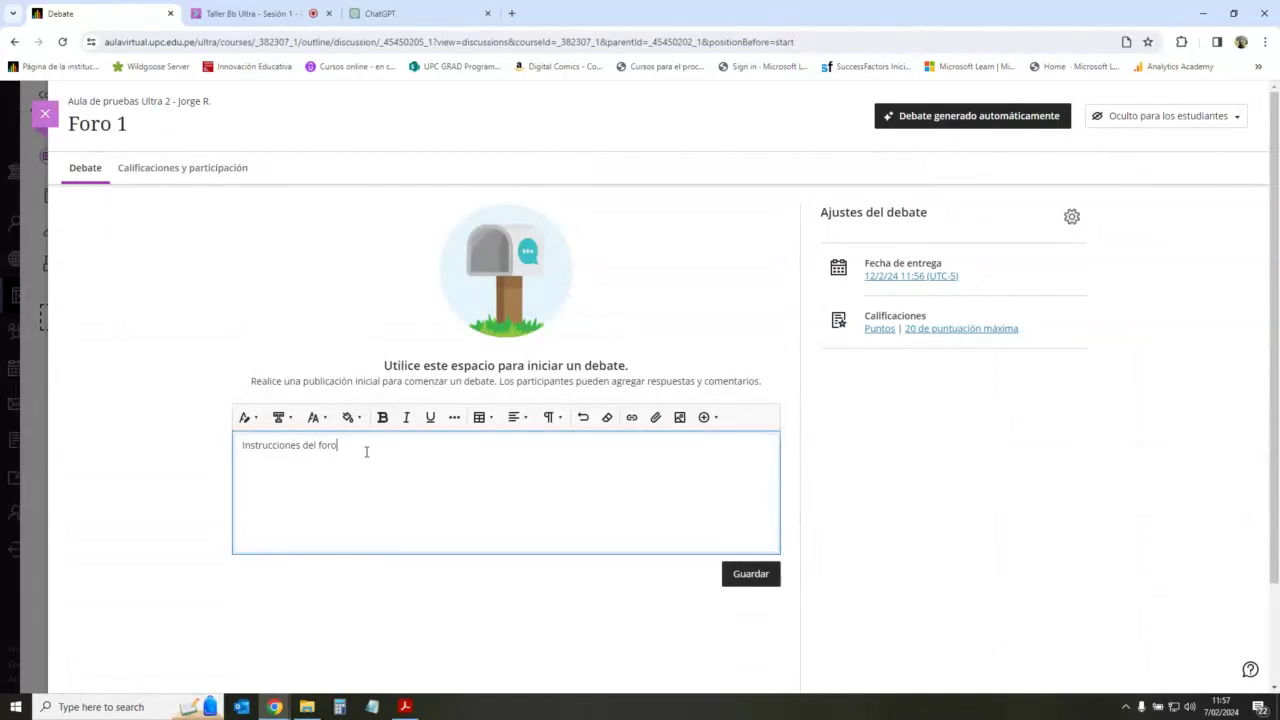
pyautogui.click(752, 573)
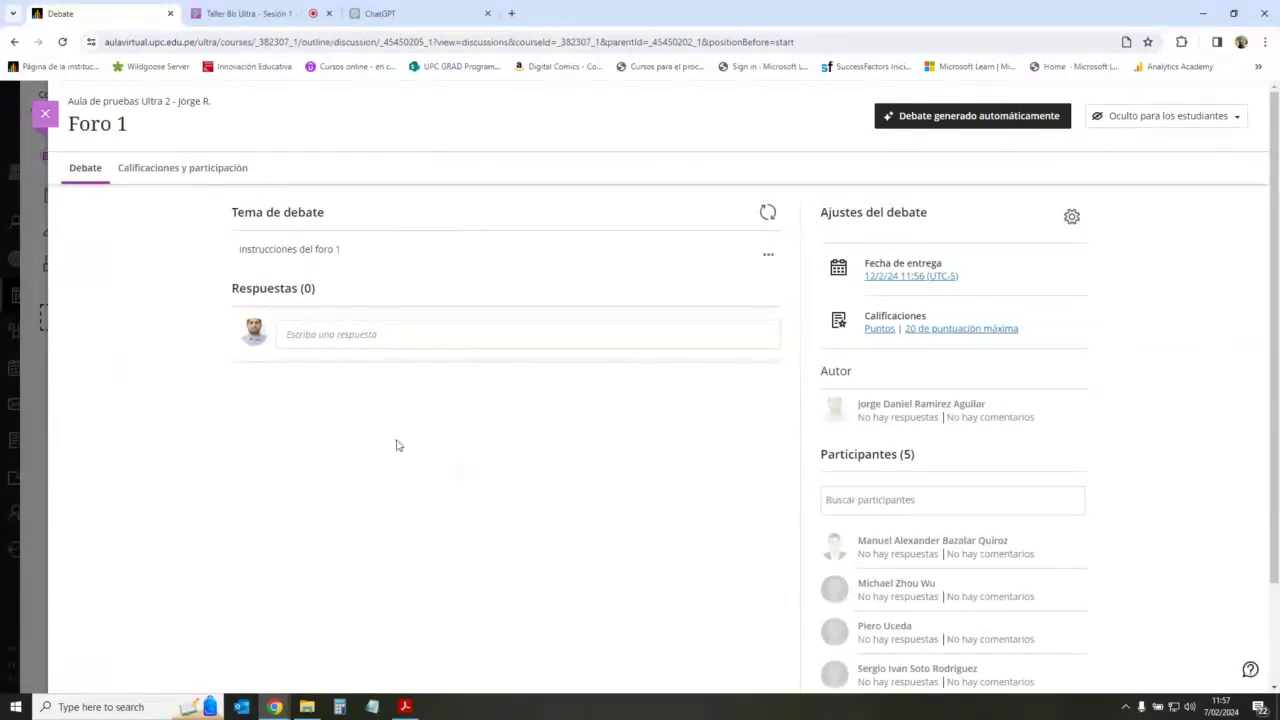
pyautogui.click(388, 334)
pyautogui.click(126, 370)
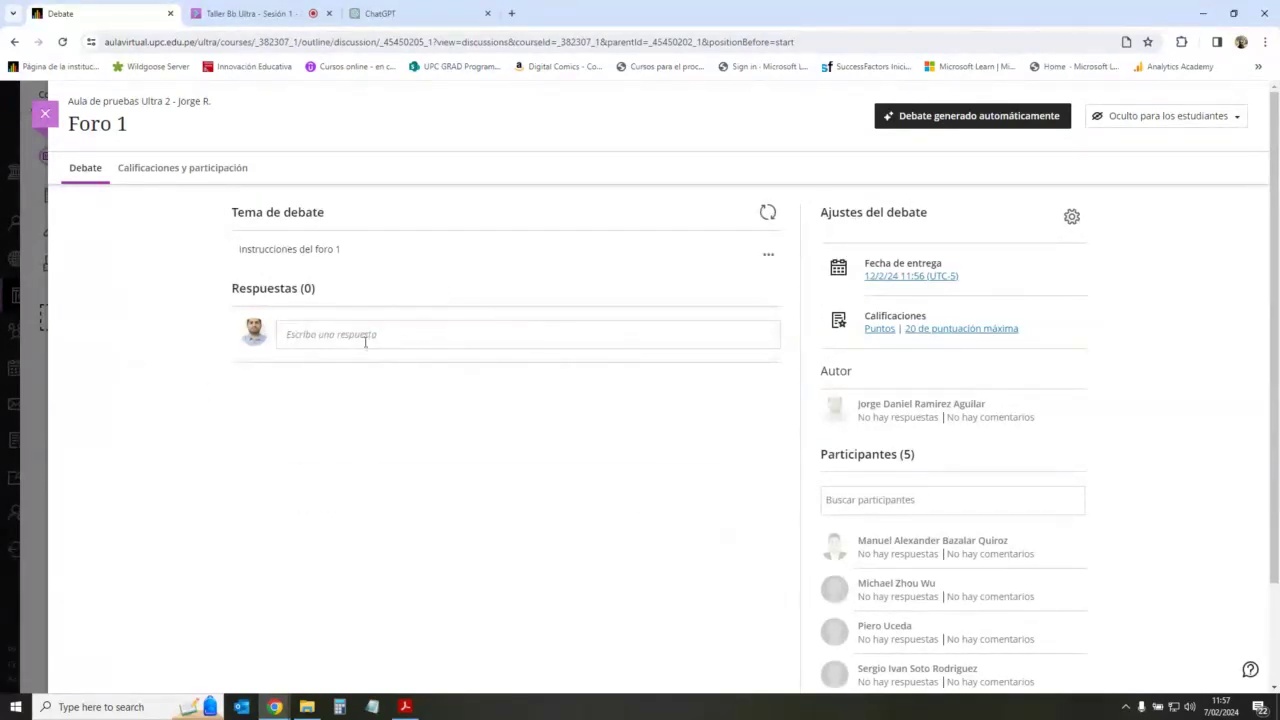
# Step: Post the reply "Participación" in the Foro 1 debate
pyautogui.click(371, 333)
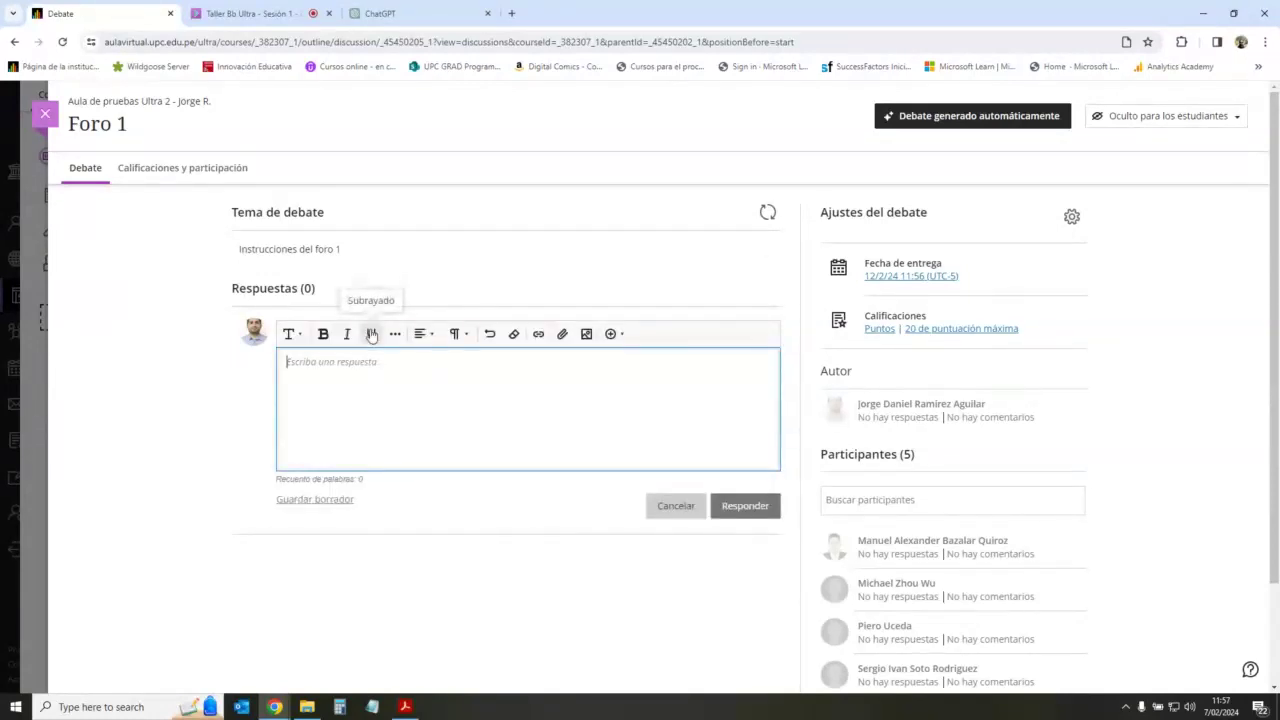
pyautogui.write('Pat')
pyautogui.write('ticipaci')
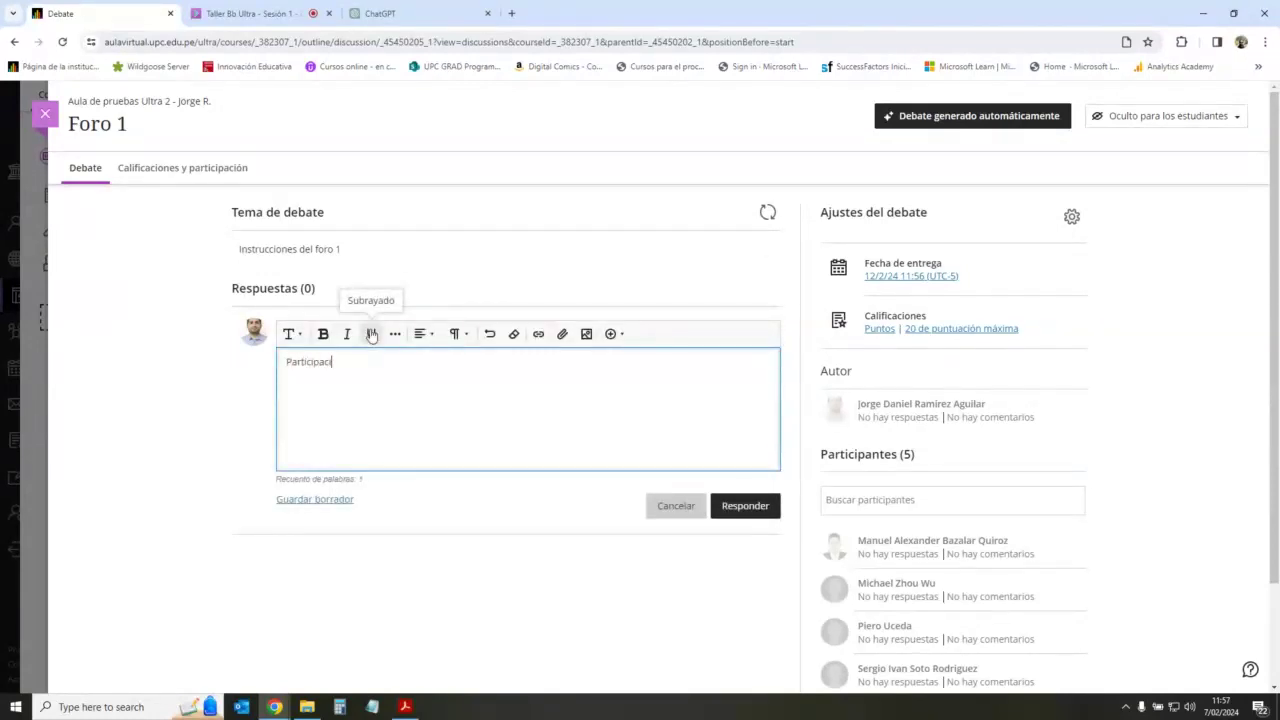
pyautogui.write('ón')
pyautogui.click(745, 506)
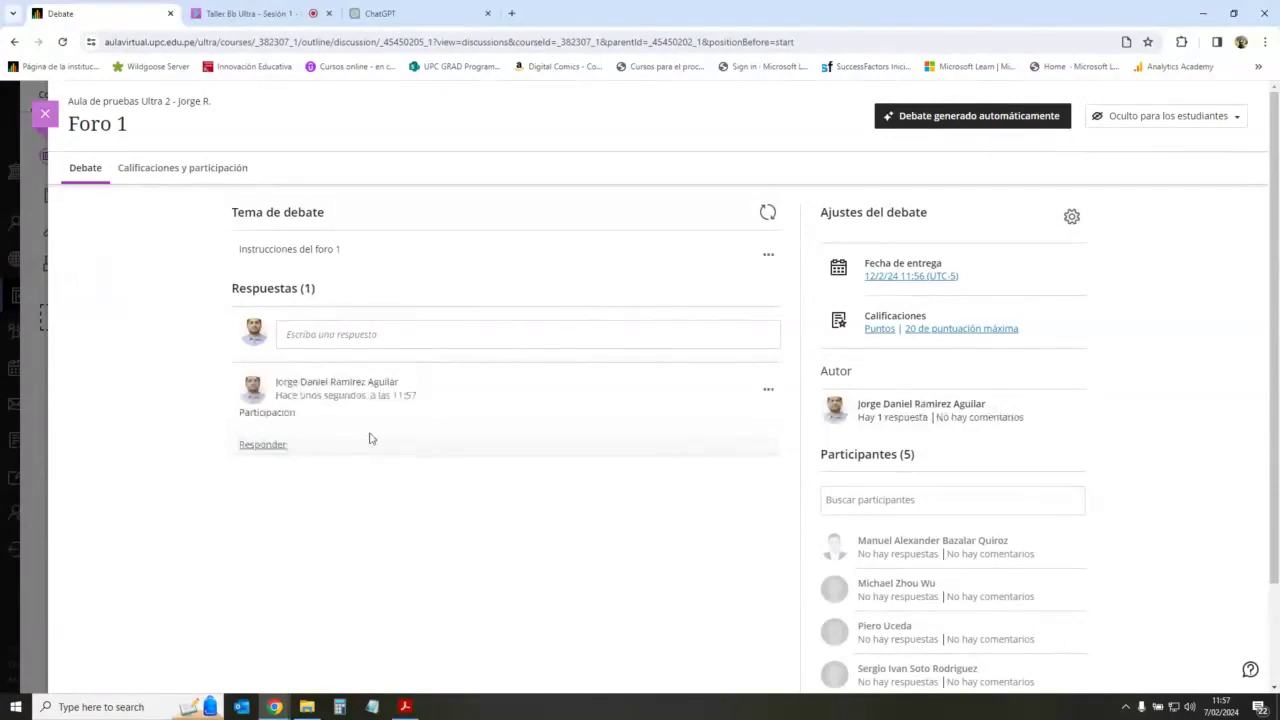
# Step: Examine how to comment on the "Participación" reply, cancelling the comment without posting it
pyautogui.click(268, 446)
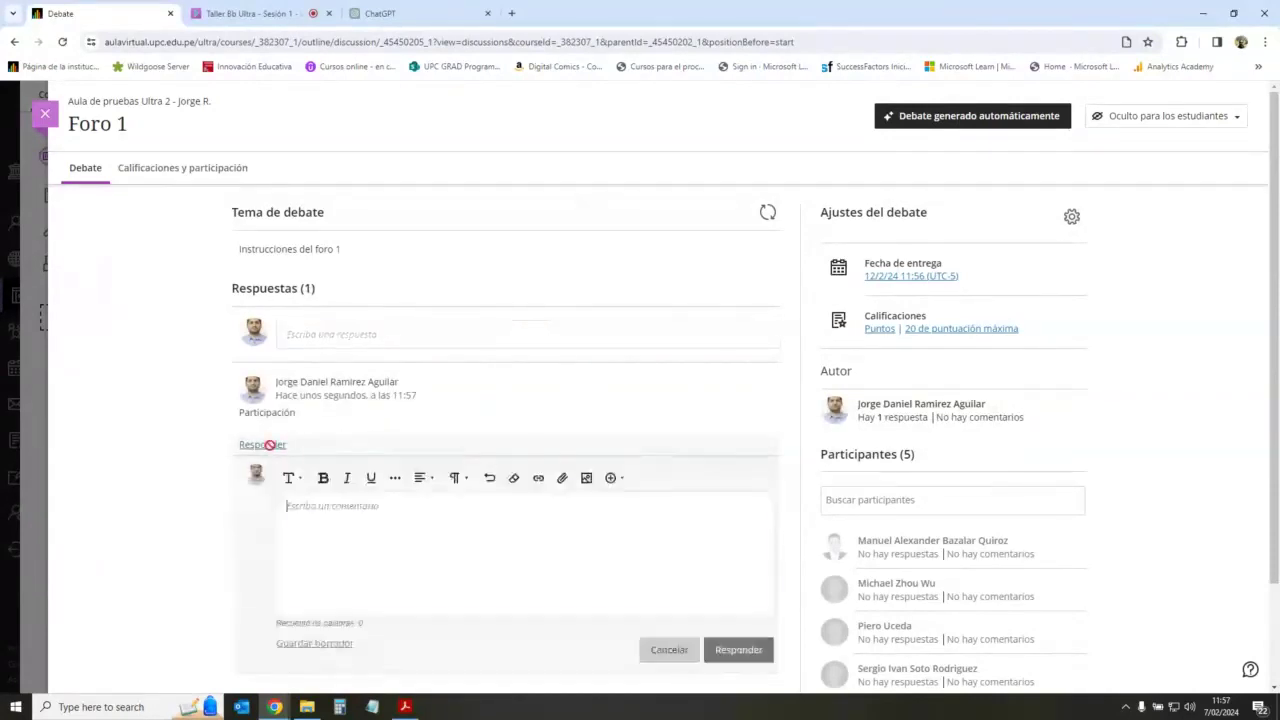
pyautogui.click(670, 652)
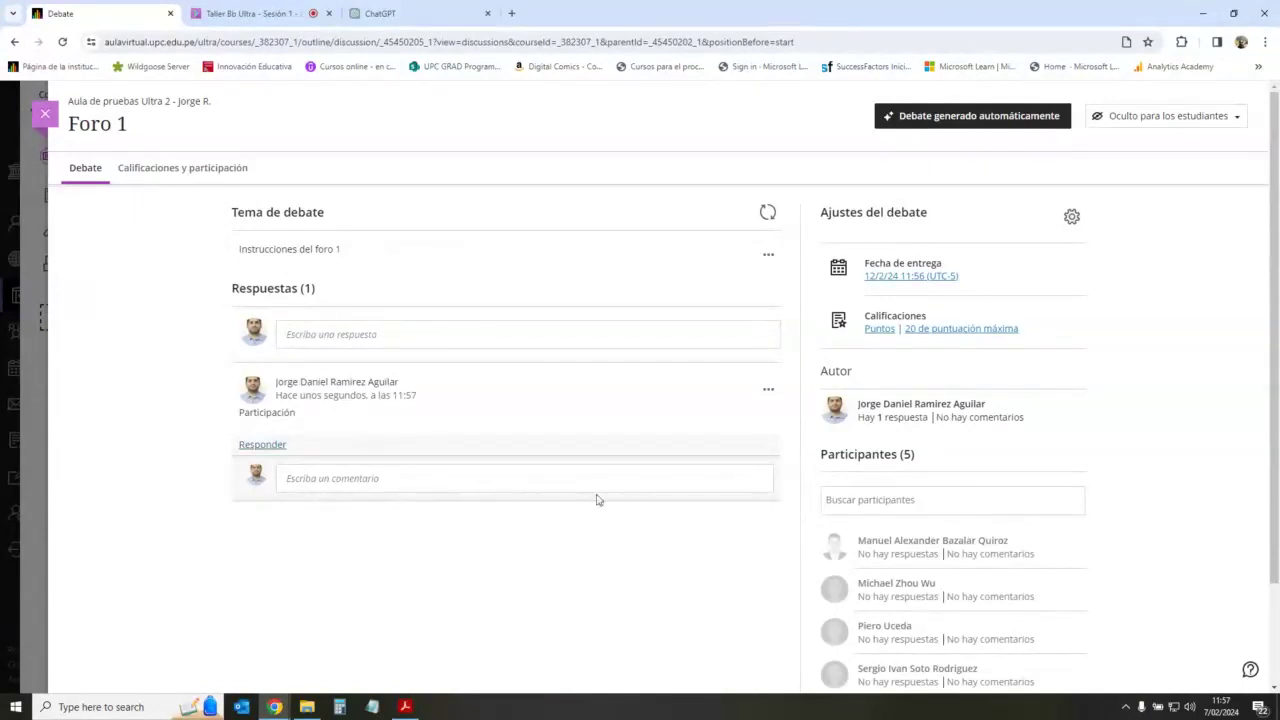
pyautogui.scroll(-1, 591, 391)
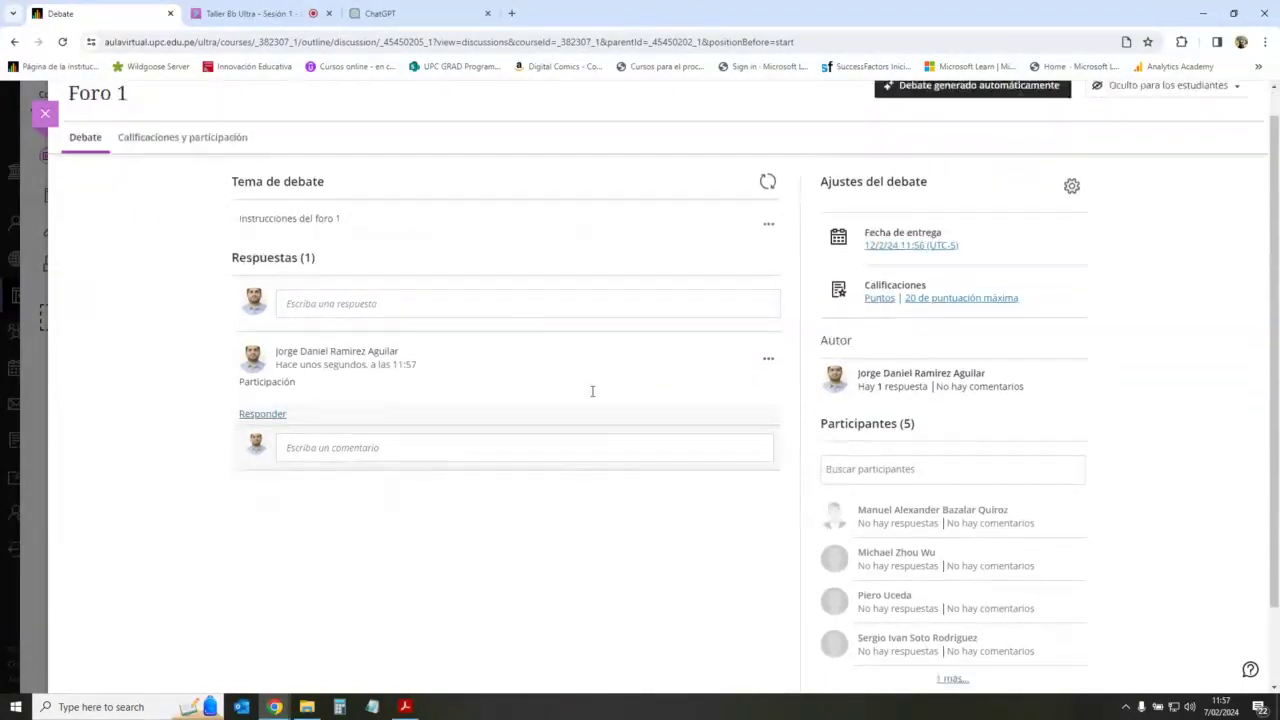
pyautogui.scroll(1, 596, 360)
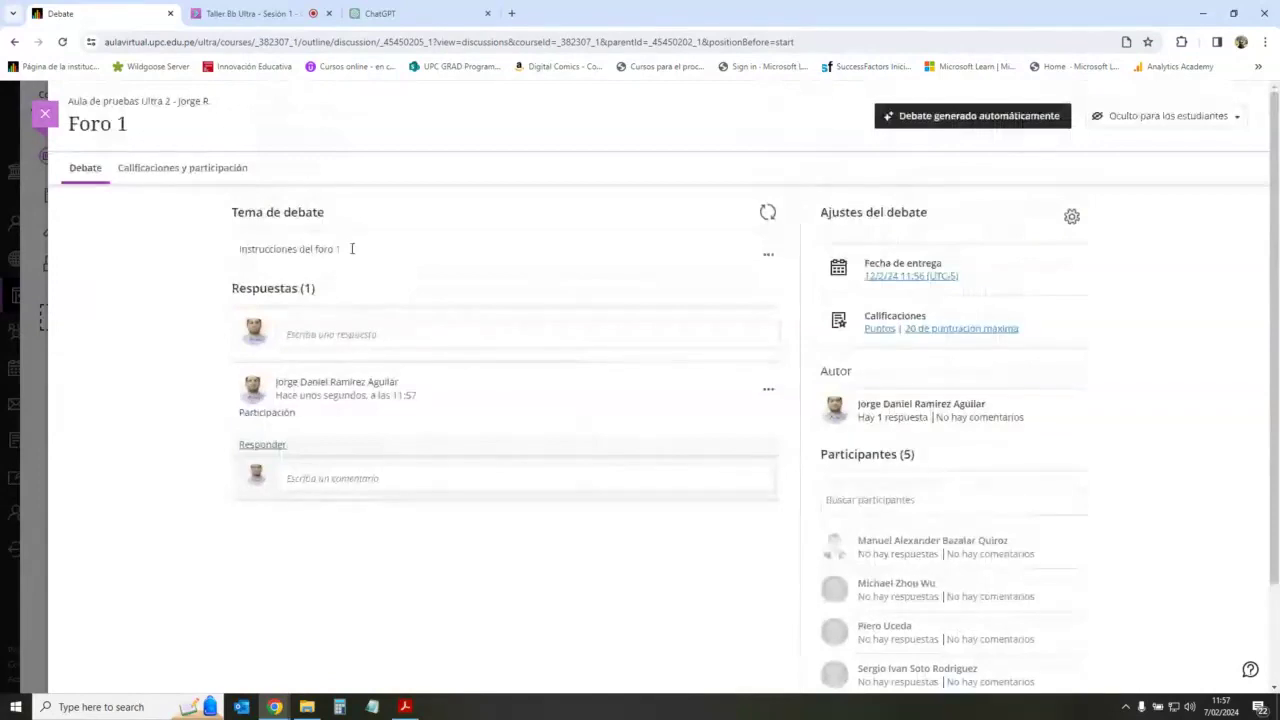
# Step: Return to the course content and make Foro 1, in the Actividades folder of Semana 1, visible to students
pyautogui.click(45, 113)
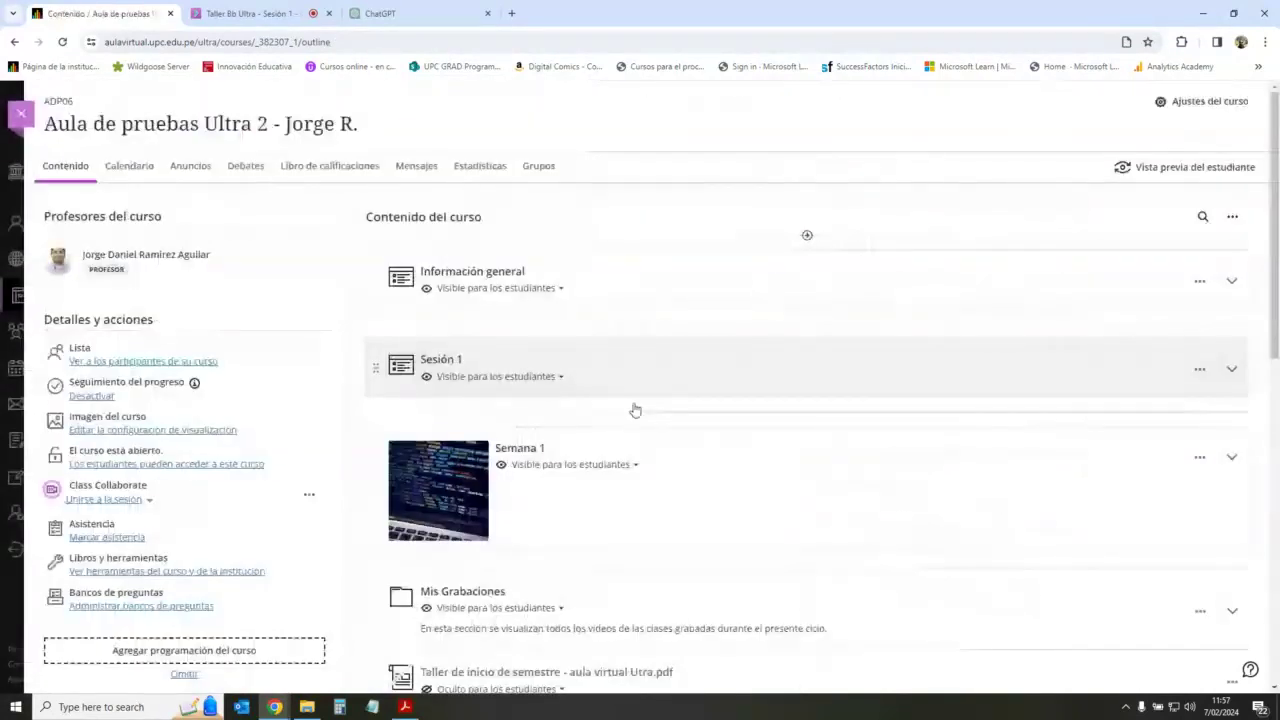
pyautogui.scroll(-1, 635, 410)
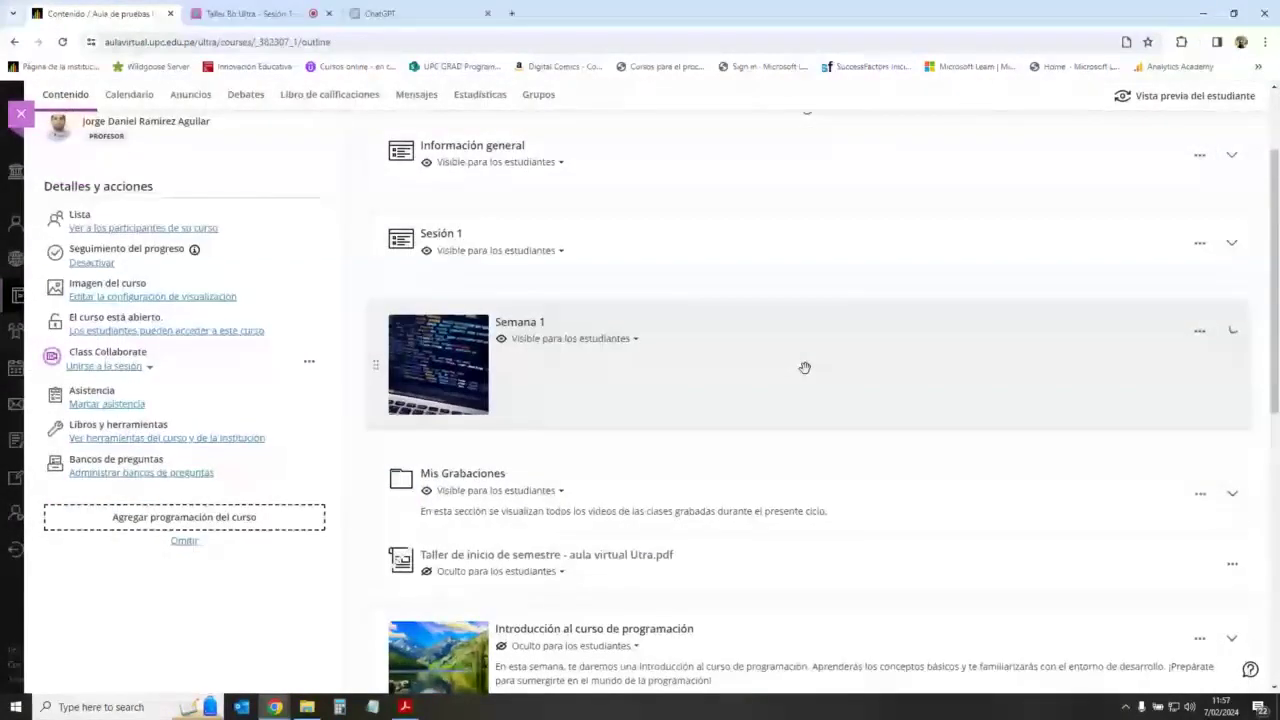
pyautogui.click(640, 466)
pyautogui.scroll(-1, 620, 423)
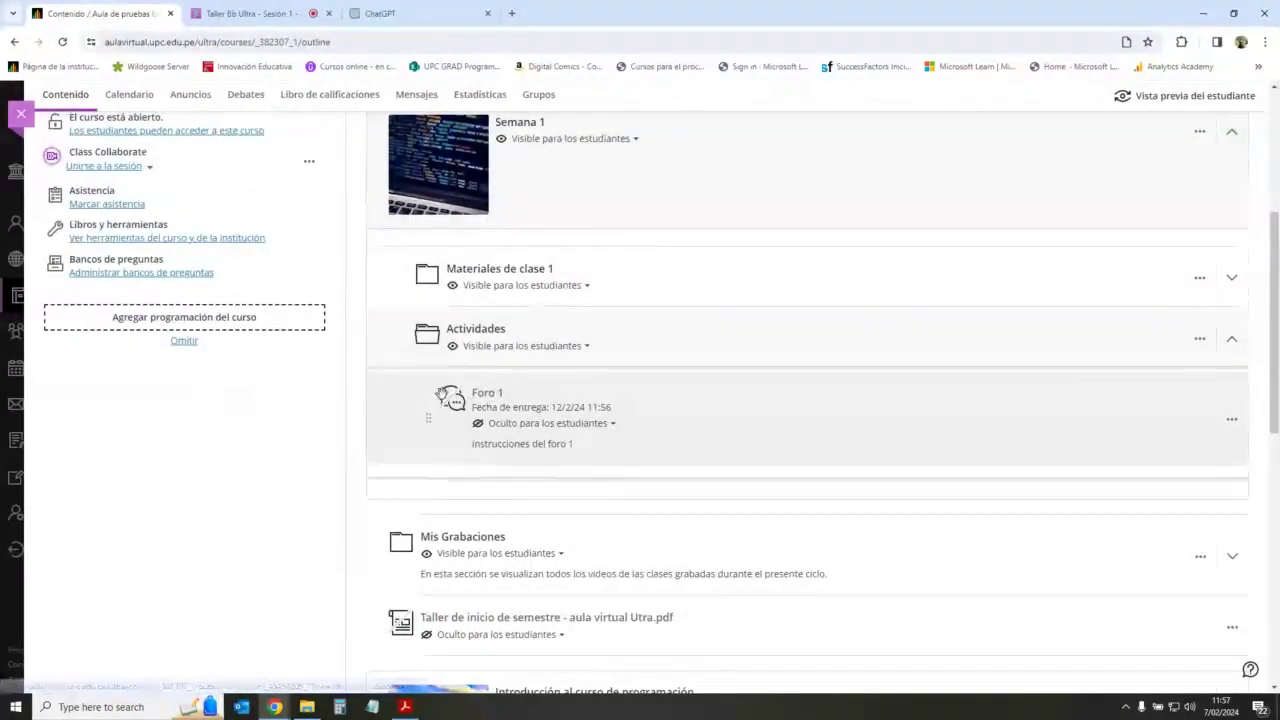
pyautogui.click(520, 425)
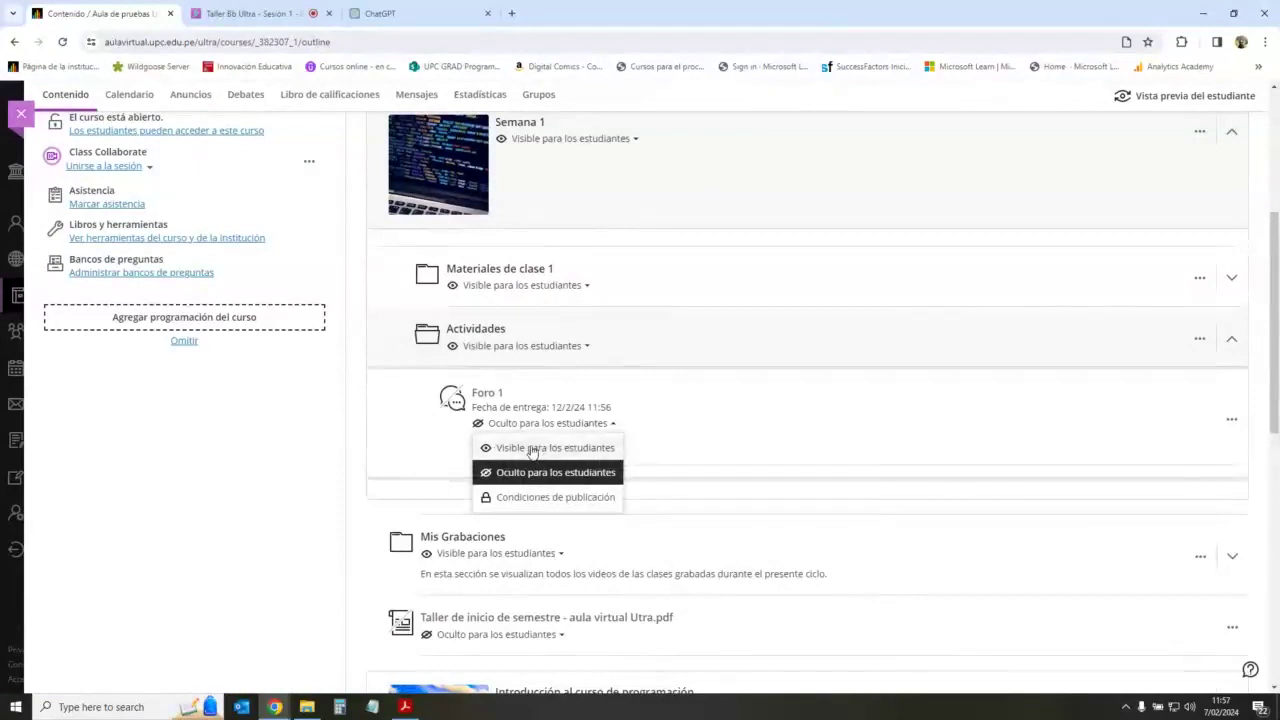
pyautogui.click(531, 448)
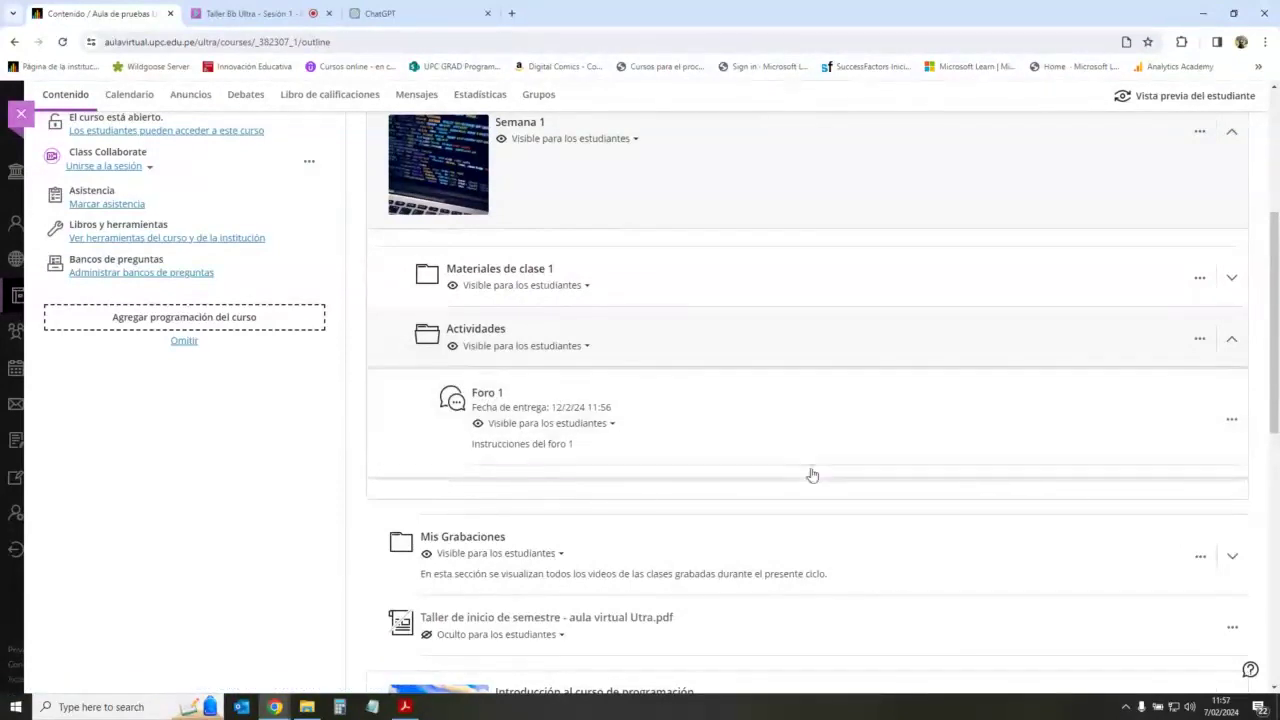
pyautogui.click(808, 466)
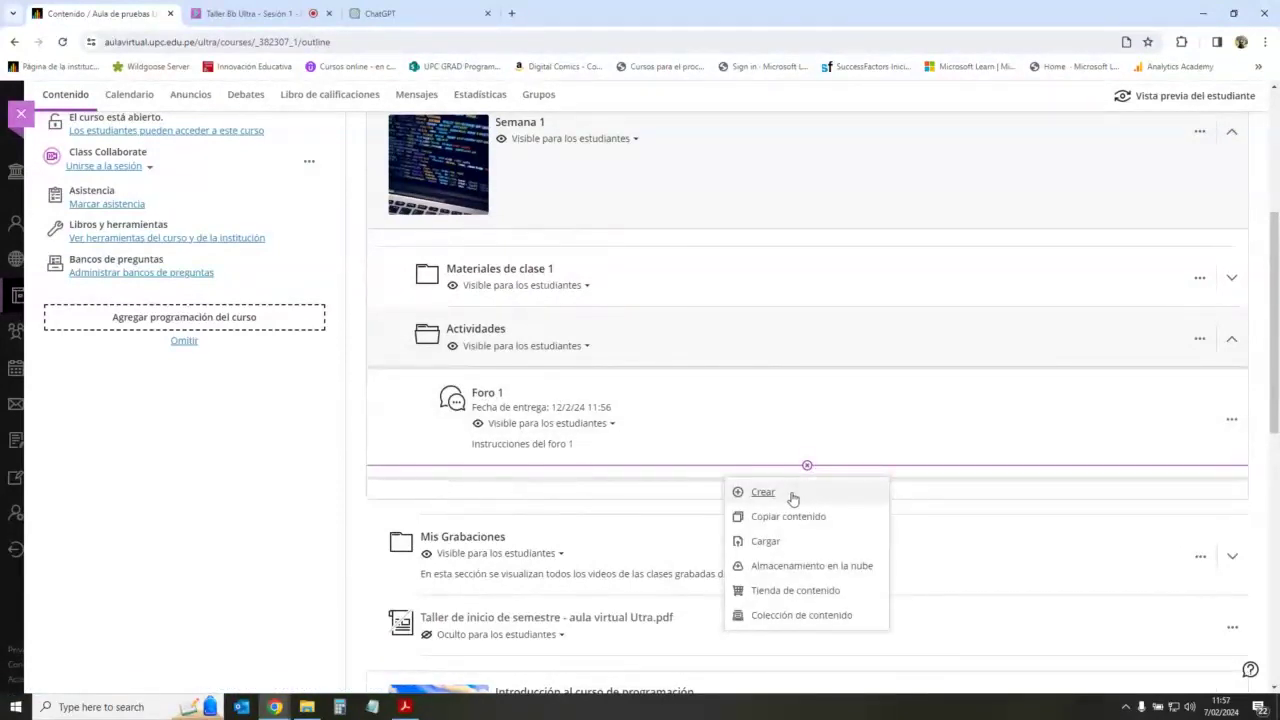
pyautogui.click(790, 495)
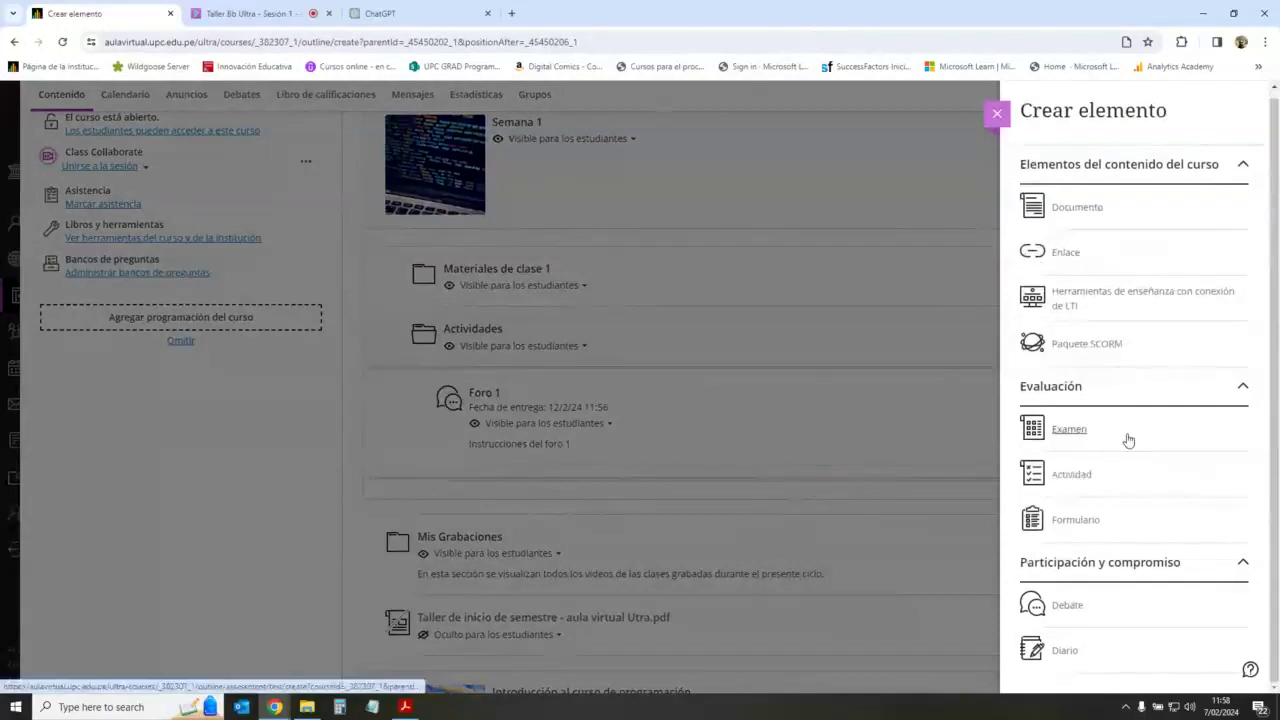
pyautogui.click(1067, 606)
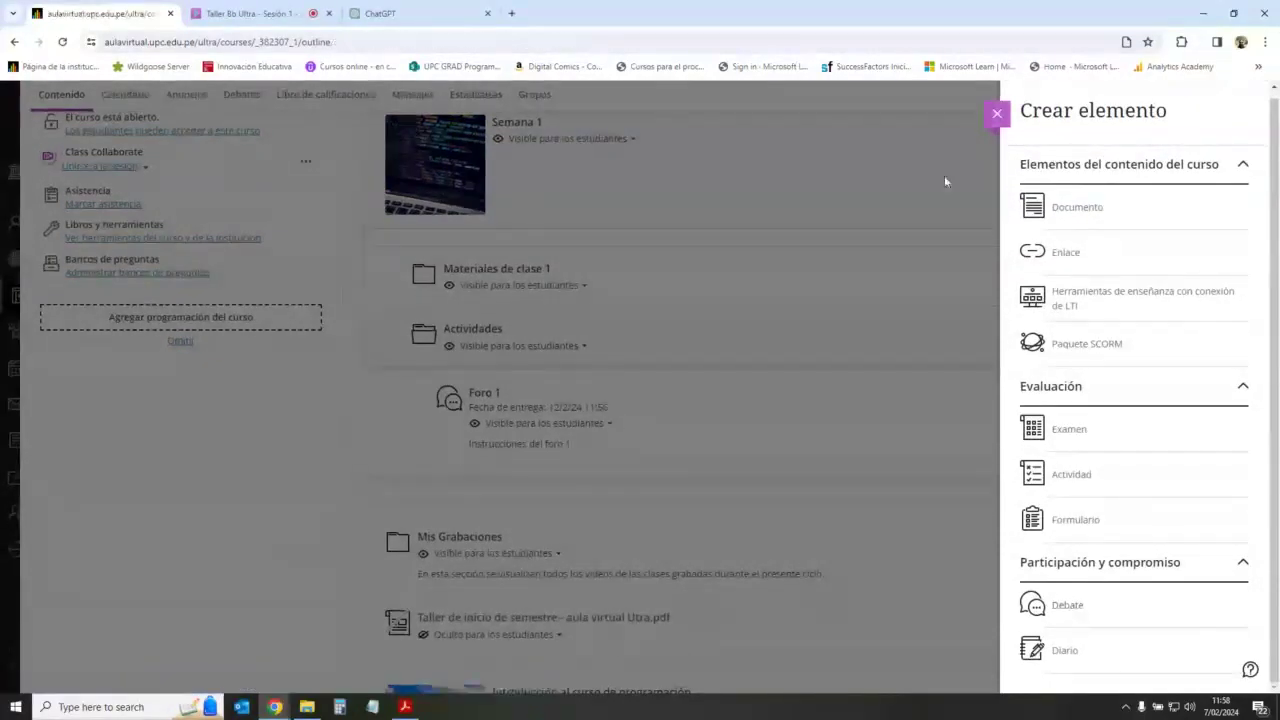
# Step: Start copying content at the end of the course and open the Contenido folder of Aula de pruebas Ultra - Presencial
pyautogui.scroll(-5, 744, 437)
pyautogui.scroll(-2, 744, 437)
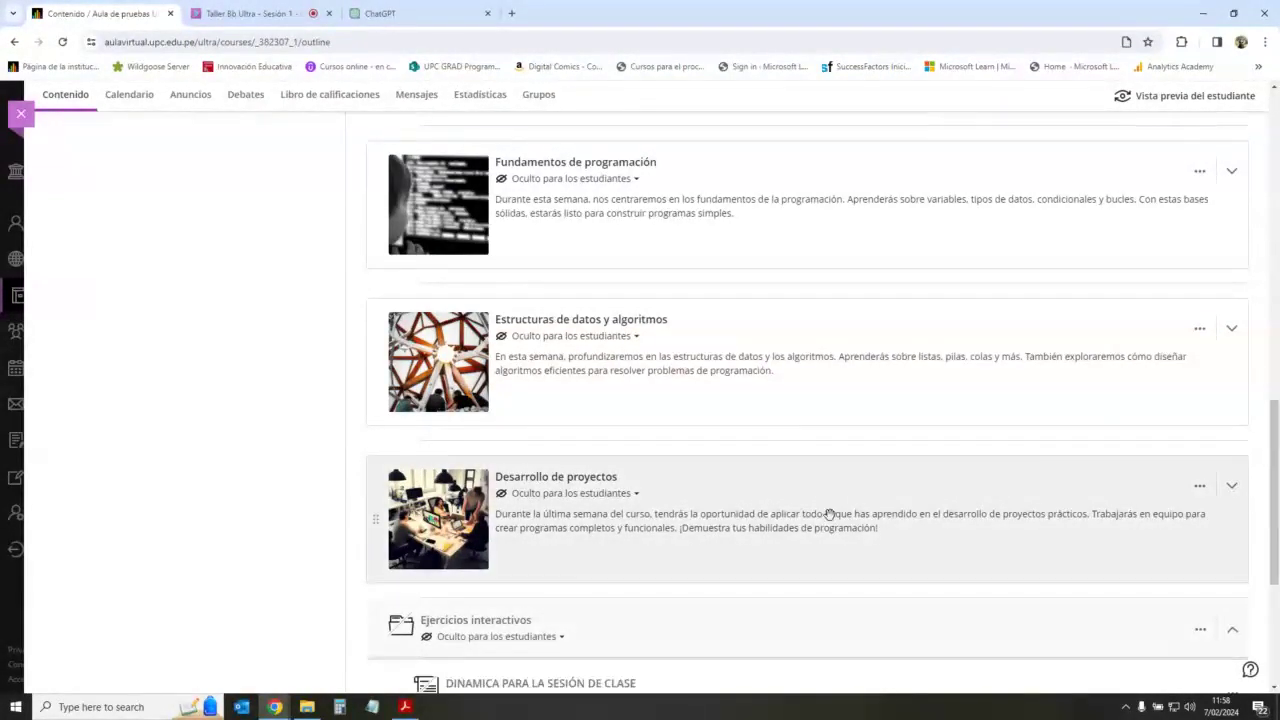
pyautogui.scroll(-3, 957, 646)
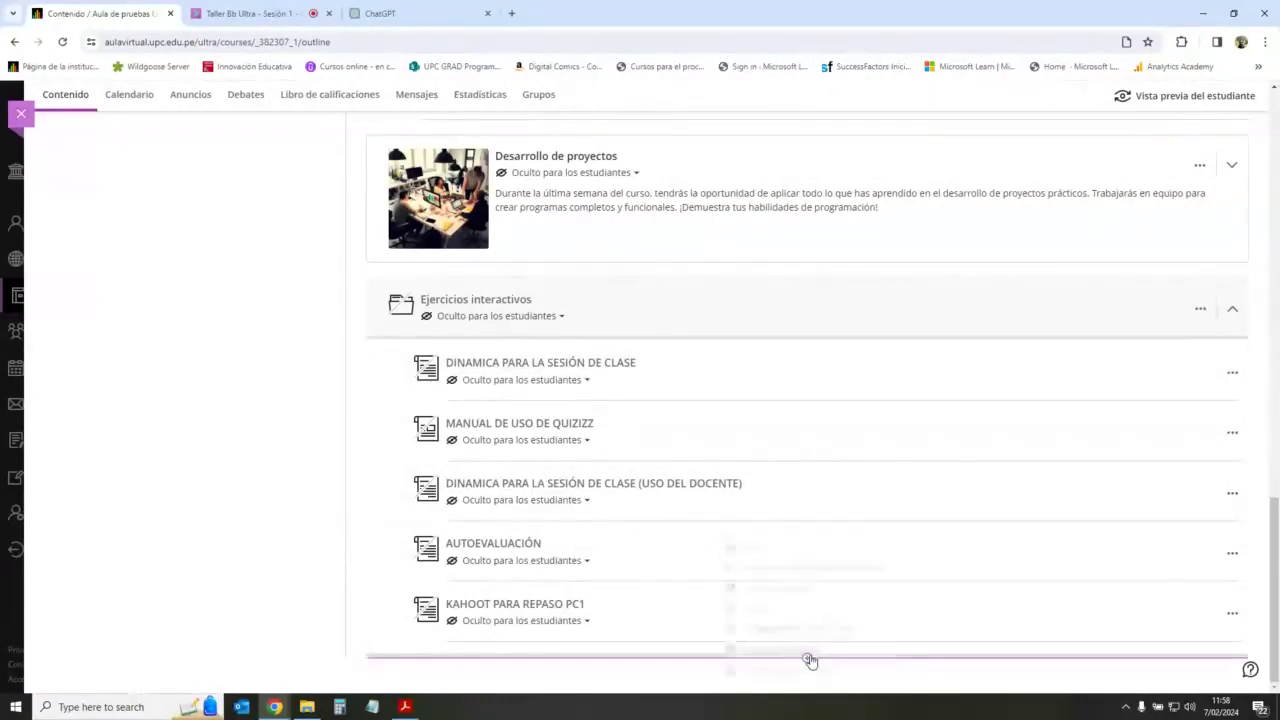
pyautogui.click(809, 657)
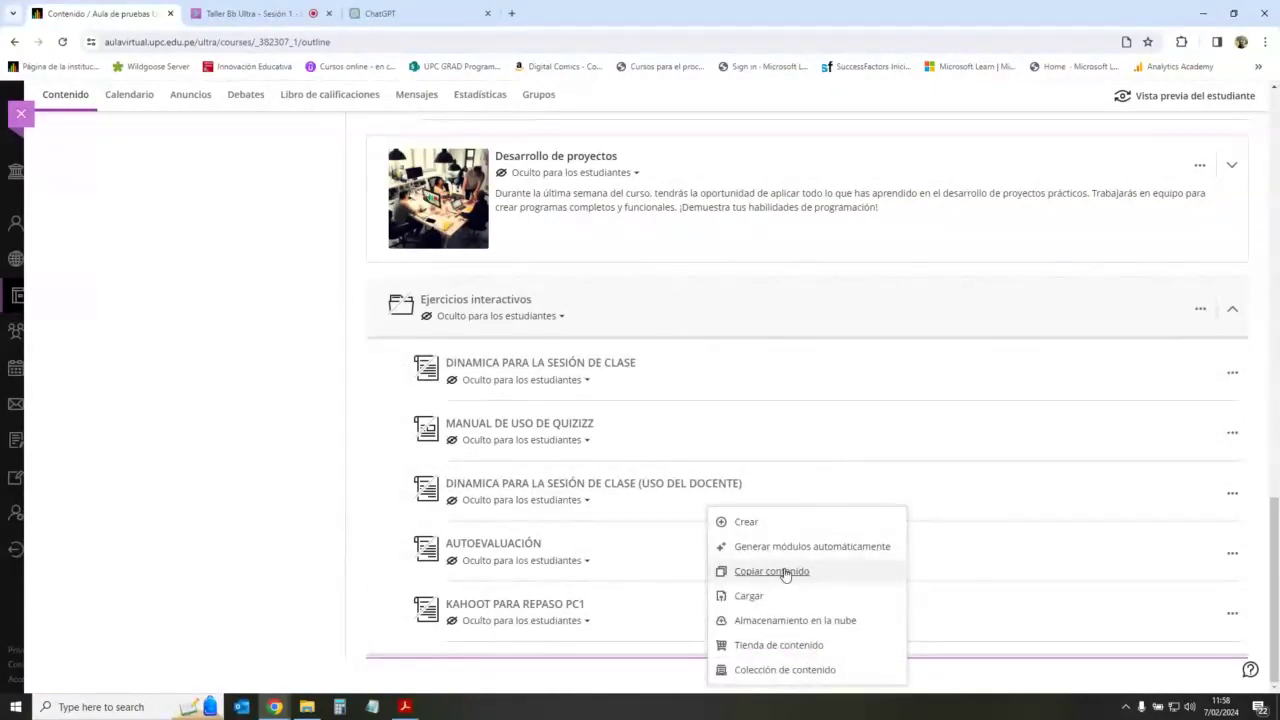
pyautogui.click(206, 400)
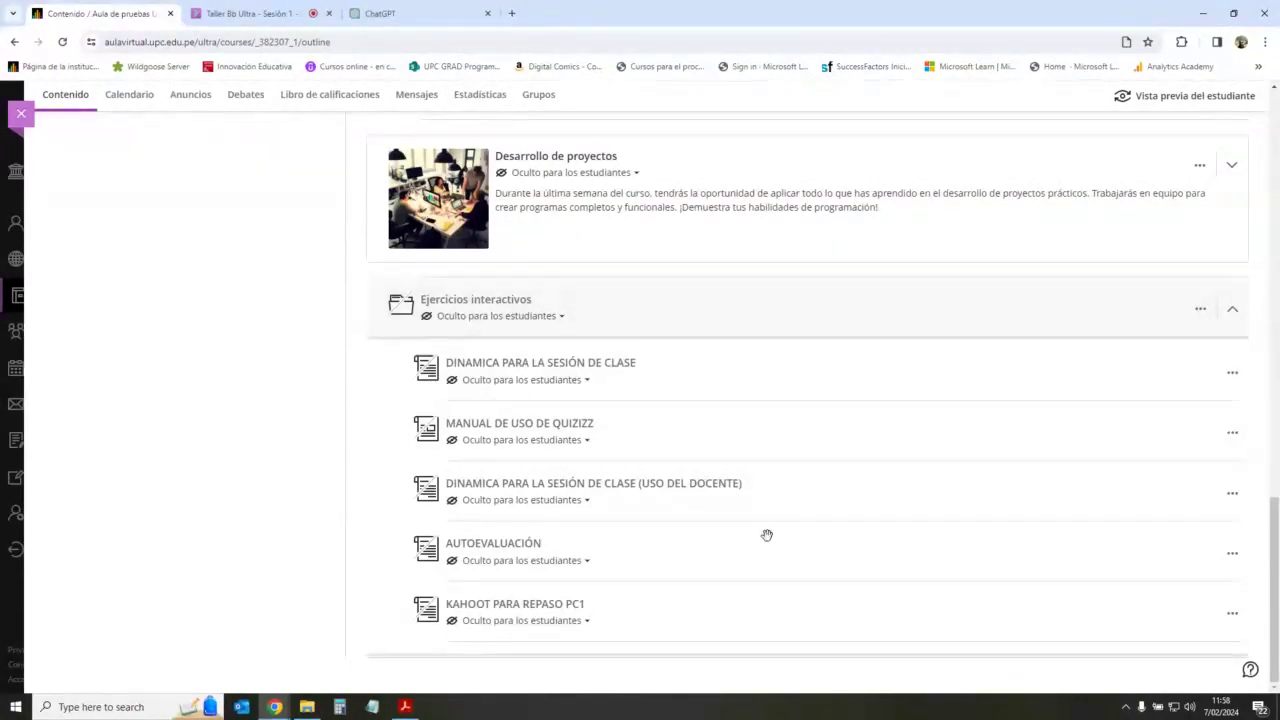
pyautogui.click(800, 658)
pyautogui.click(775, 569)
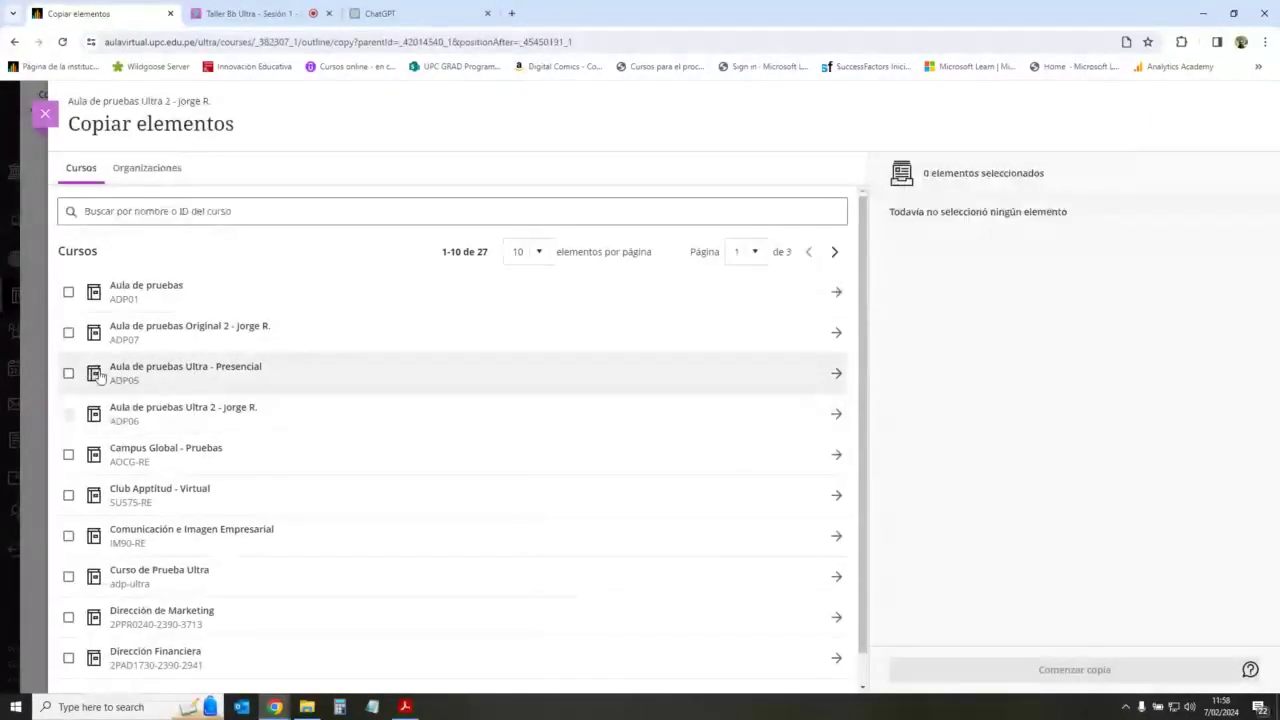
pyautogui.click(836, 376)
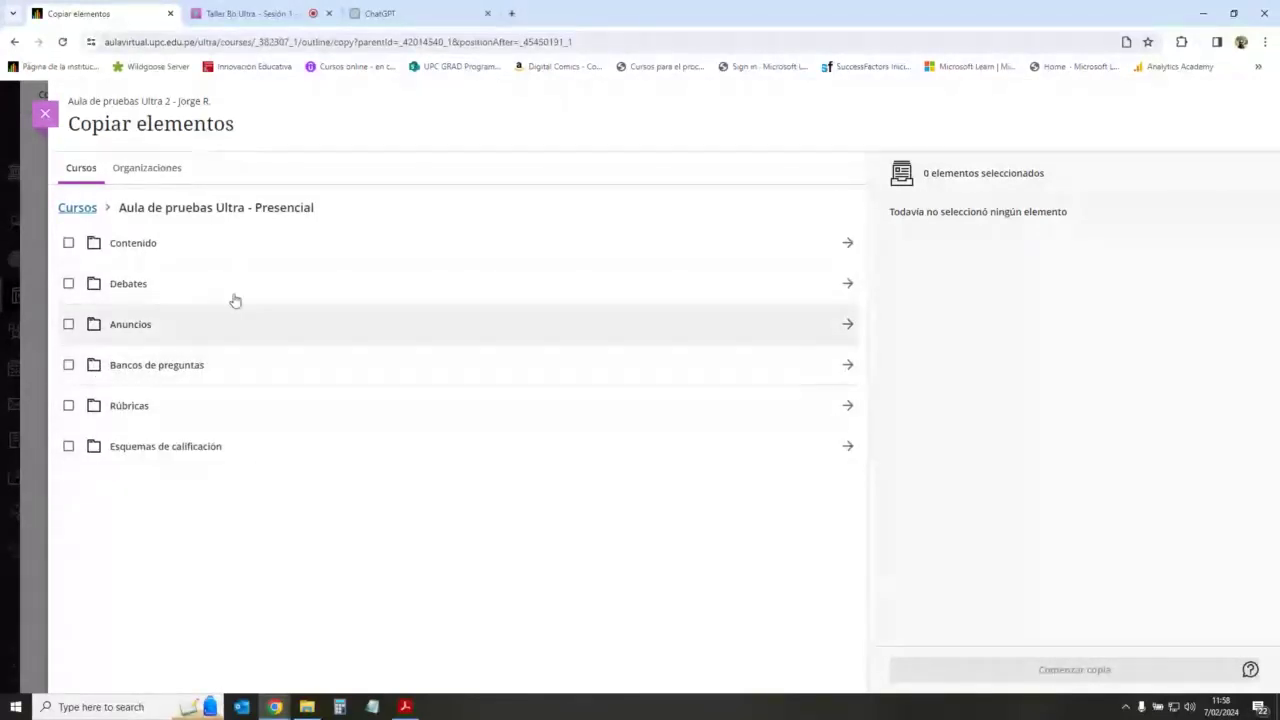
pyautogui.click(721, 250)
# Step: Browse the source course's items, select Página Principal for copying, clear the selection and leave without copying
pyautogui.scroll(-3, 226, 331)
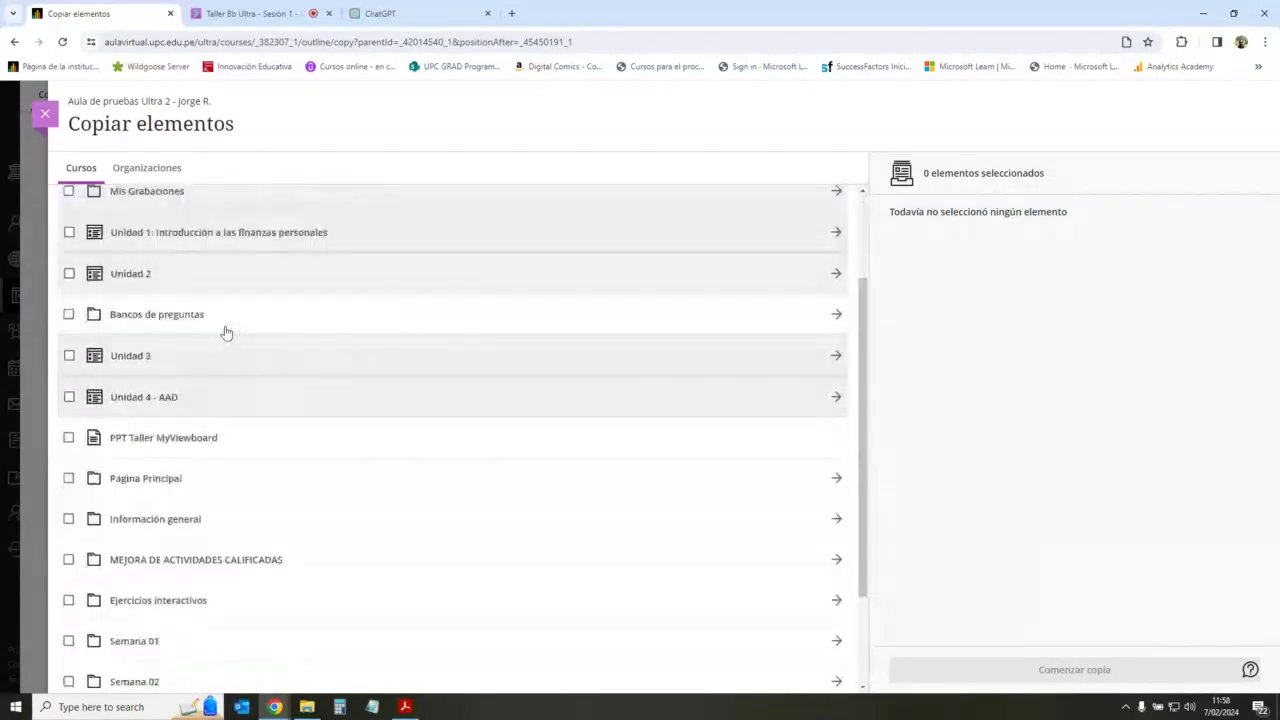
pyautogui.scroll(3, 130, 550)
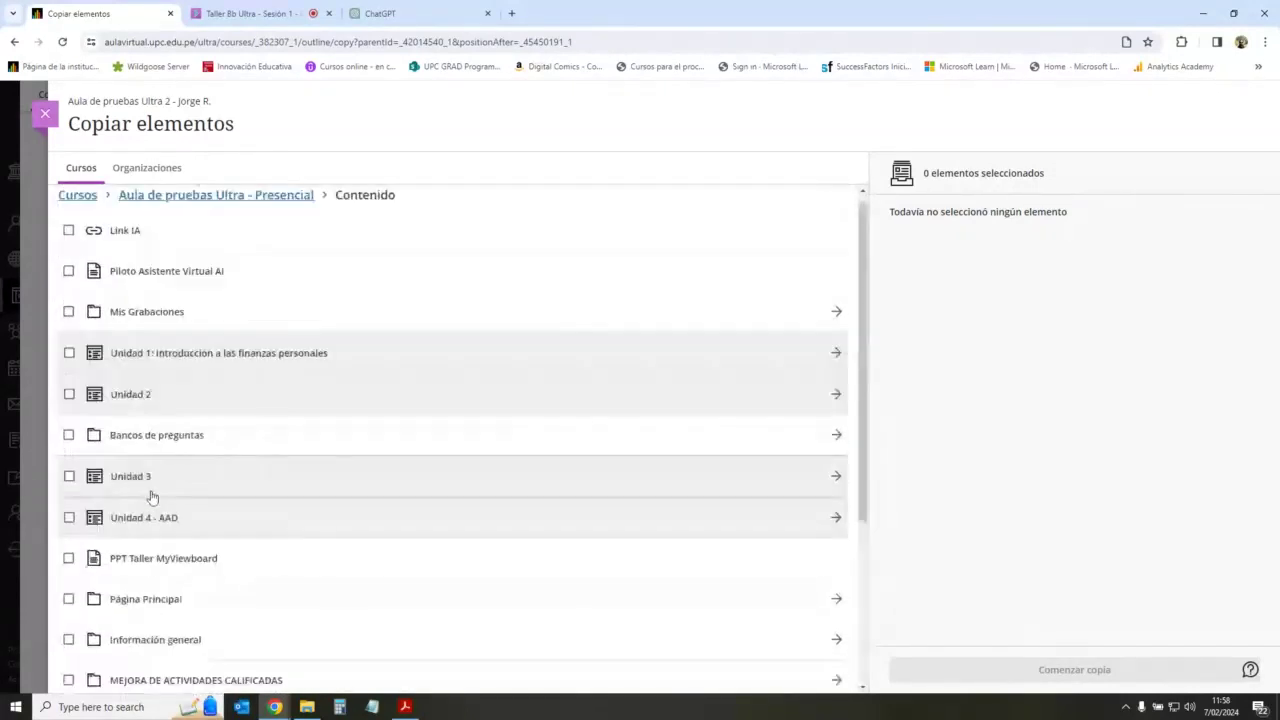
pyautogui.scroll(-2, 180, 363)
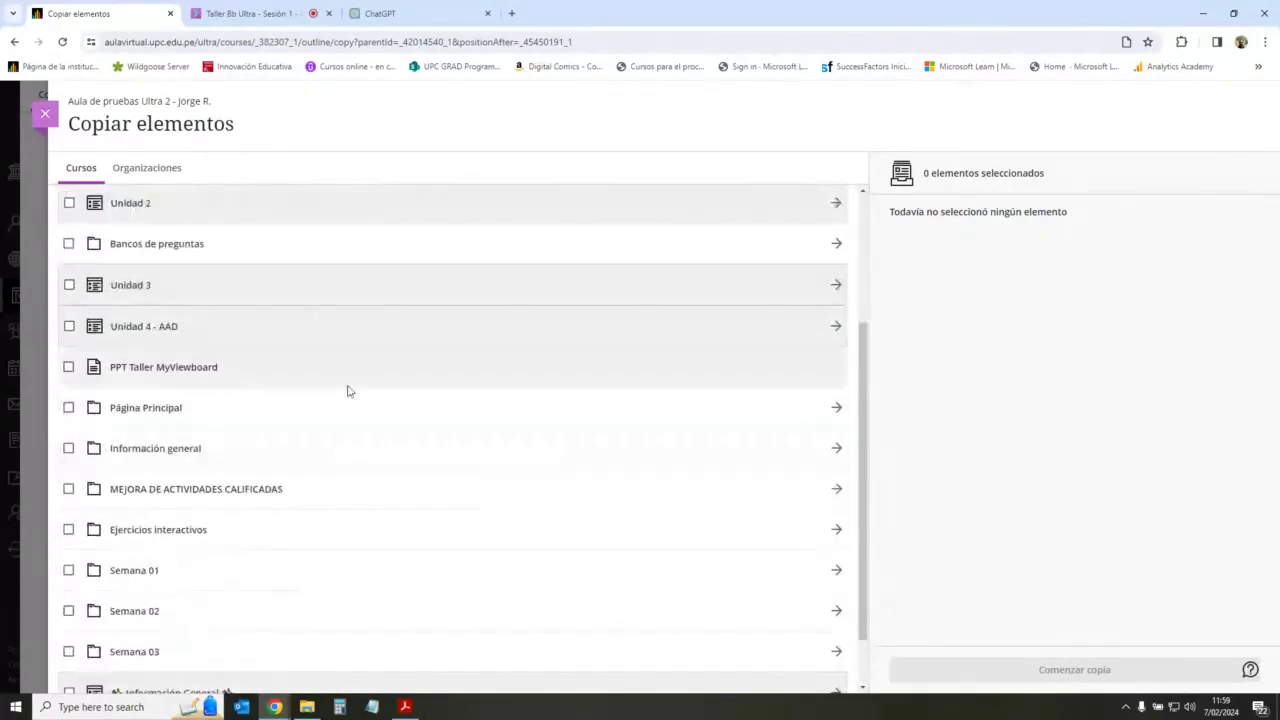
pyautogui.scroll(2, 812, 310)
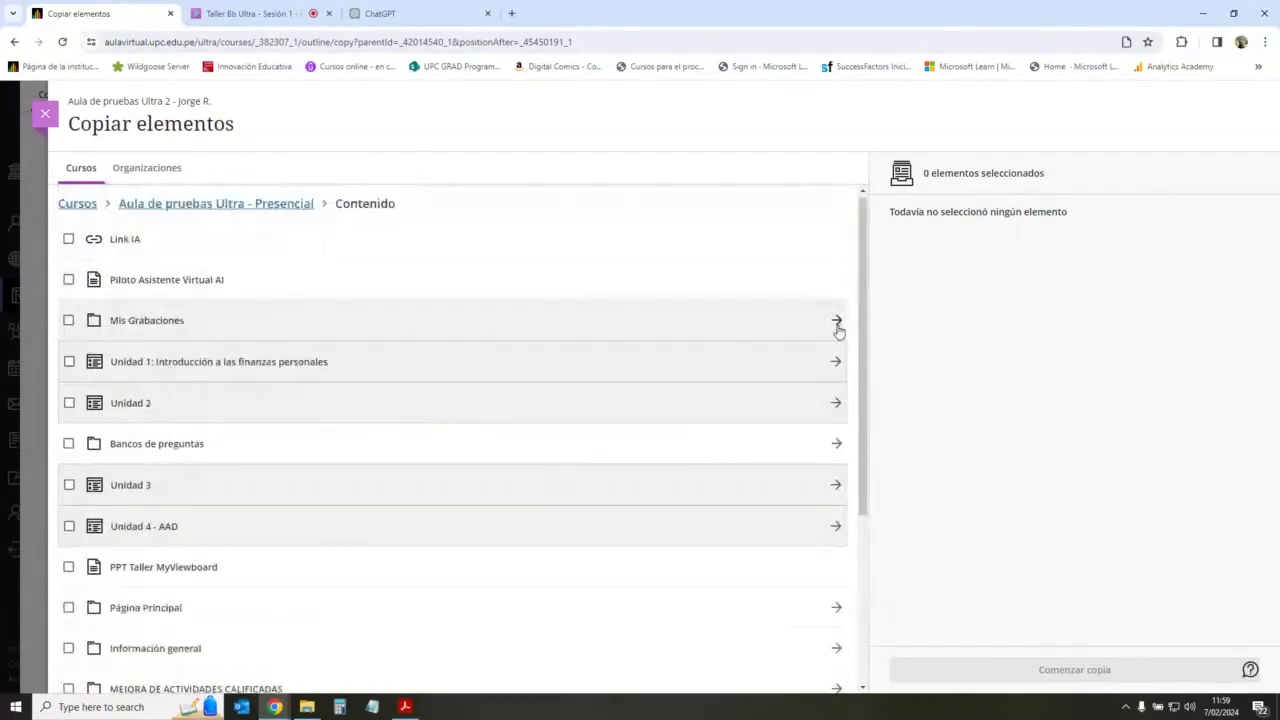
pyautogui.scroll(-2, 770, 350)
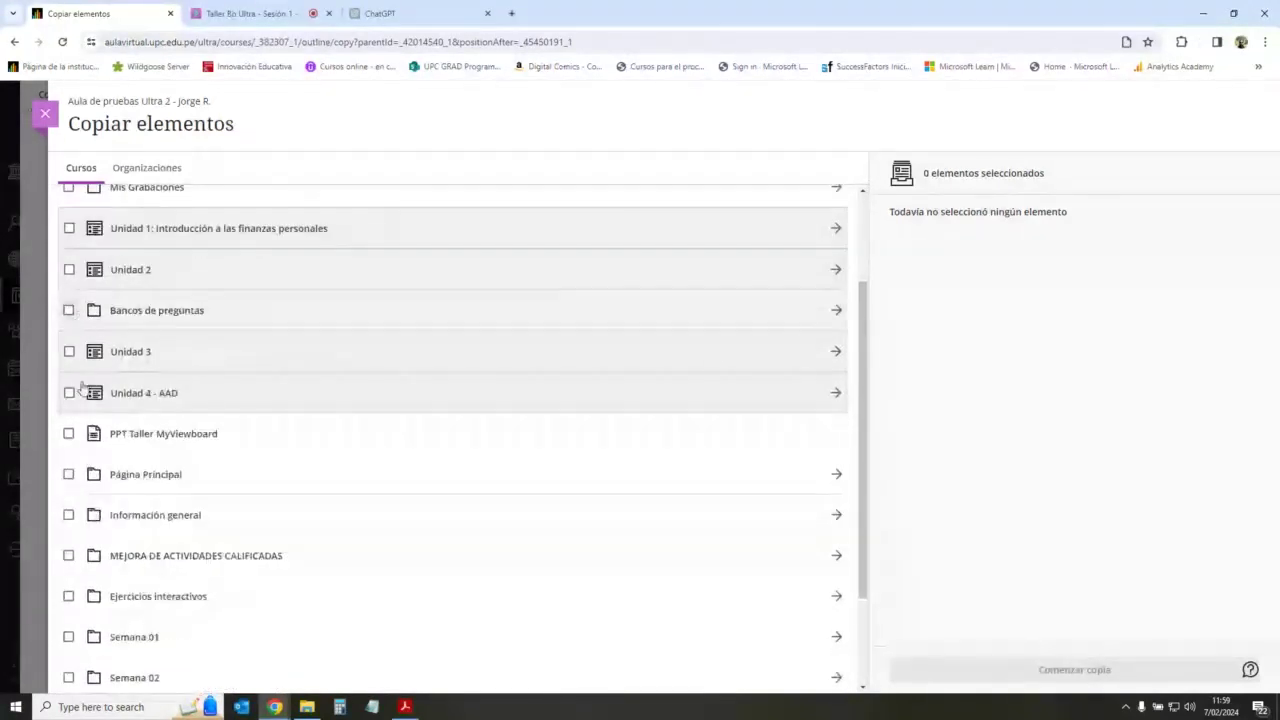
pyautogui.click(68, 433)
pyautogui.click(66, 474)
pyautogui.click(66, 433)
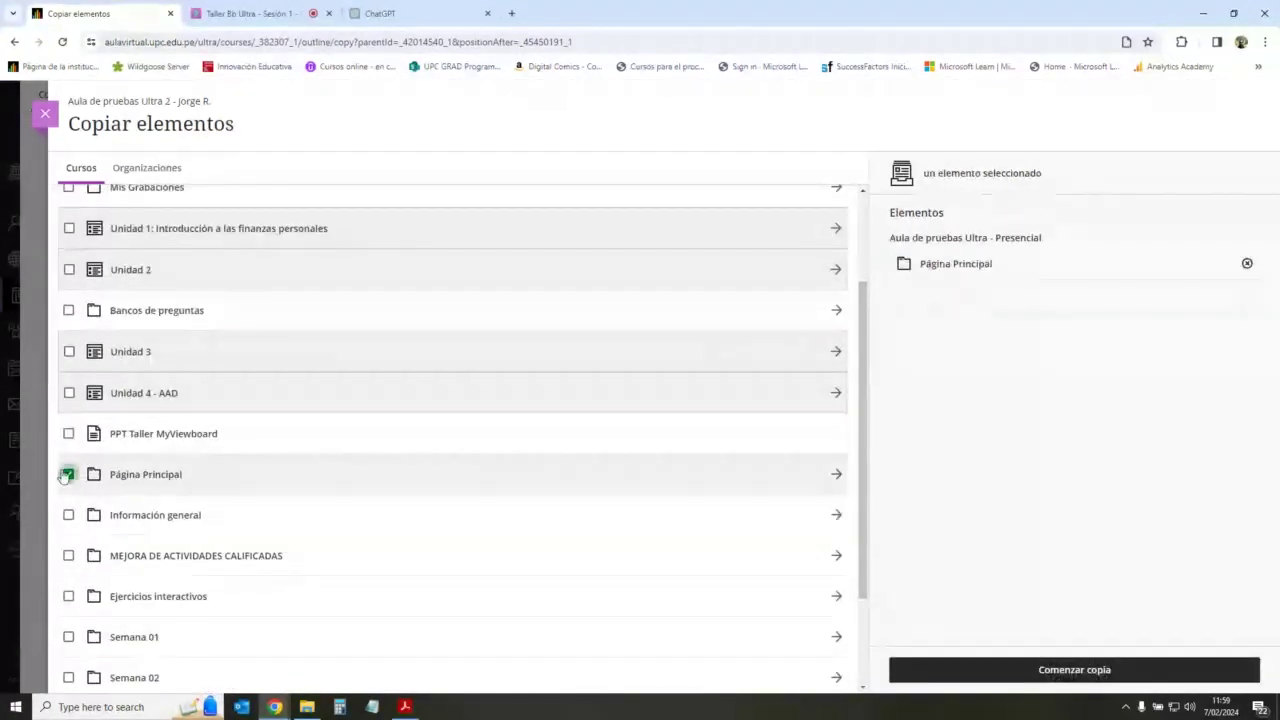
pyautogui.click(66, 474)
pyautogui.scroll(3, 714, 374)
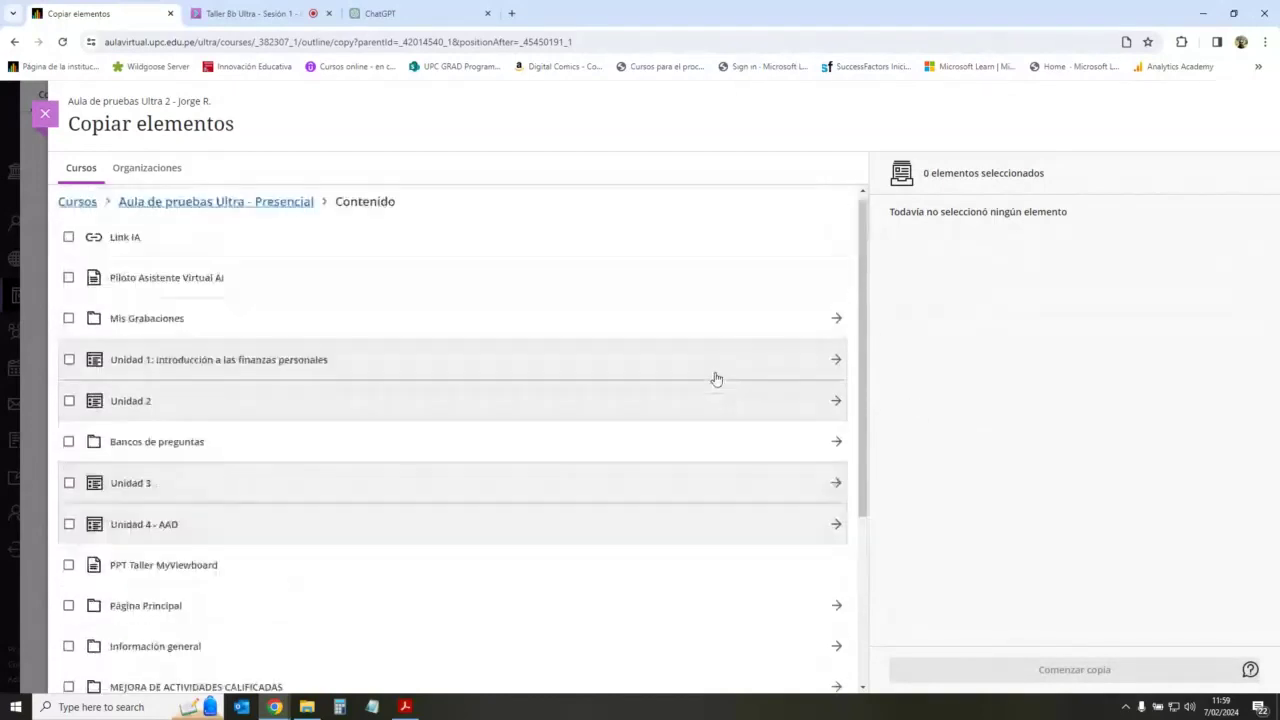
pyautogui.click(45, 113)
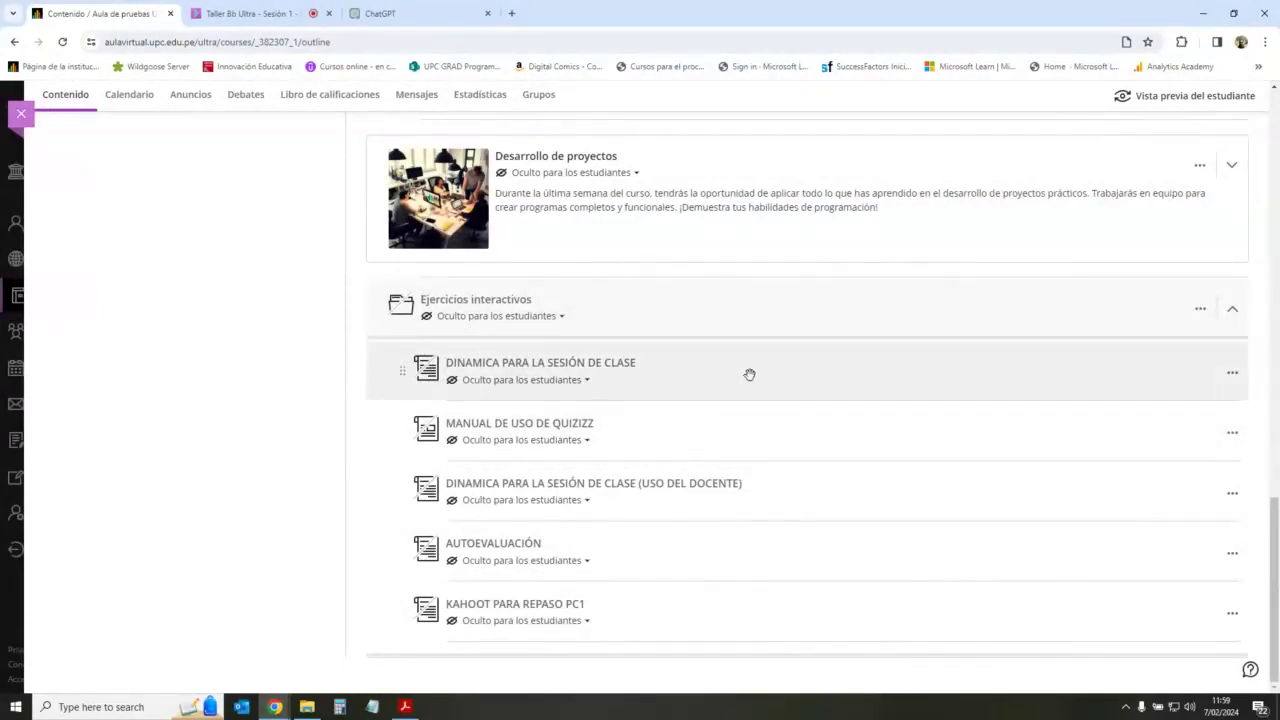
# Step: Collapse the Ejercicios interactivos folder at the end of the course content
pyautogui.scroll(1, 1207, 306)
pyautogui.scroll(2, 820, 434)
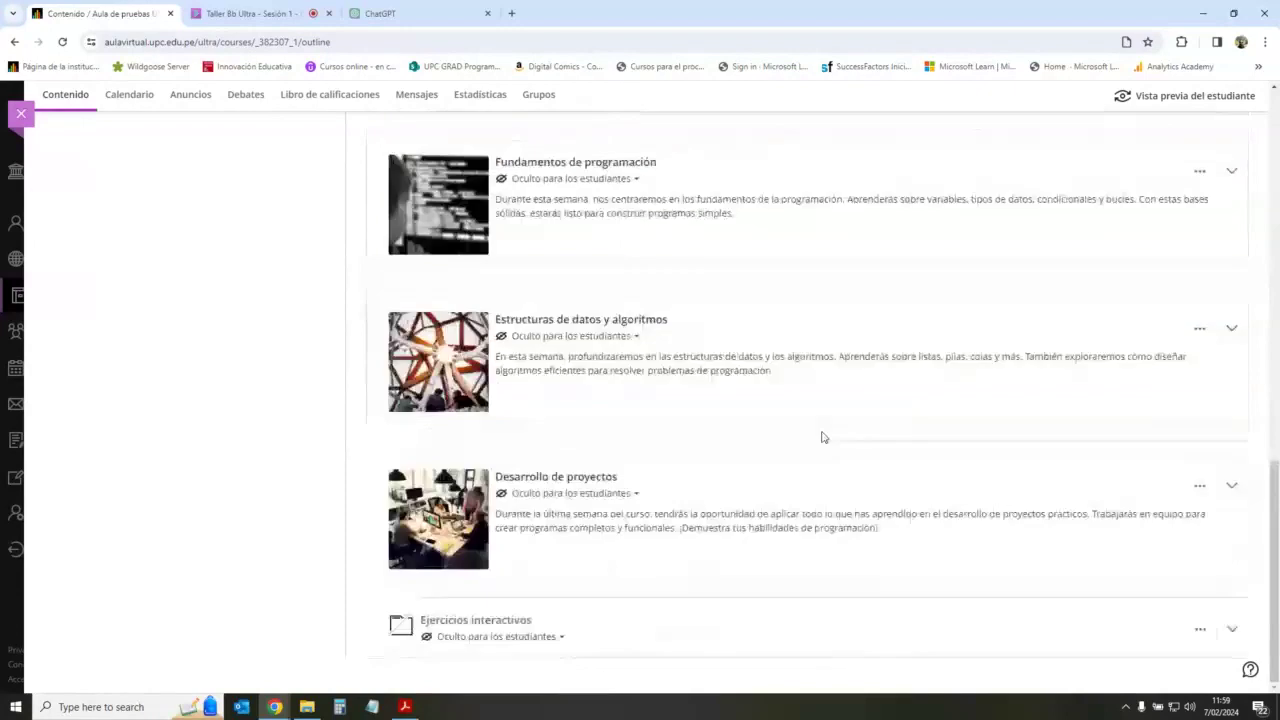
pyautogui.scroll(-3, 1144, 569)
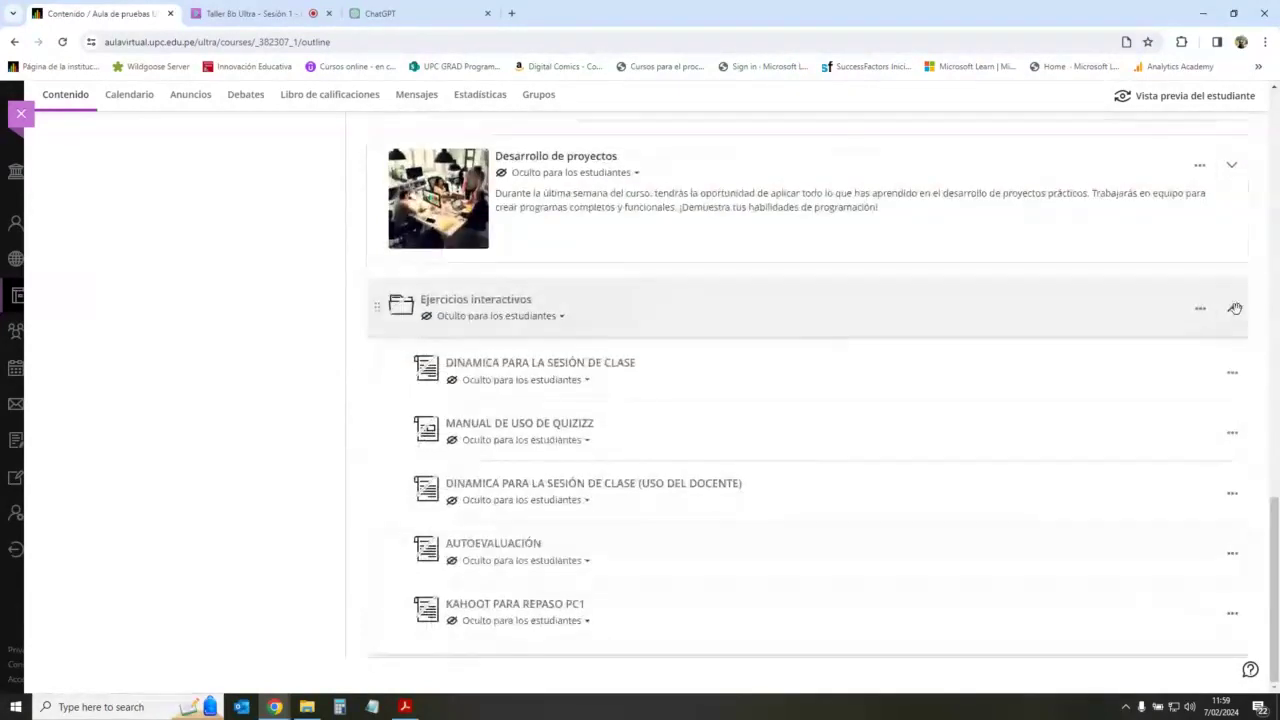
pyautogui.click(1232, 317)
pyautogui.scroll(1, 950, 475)
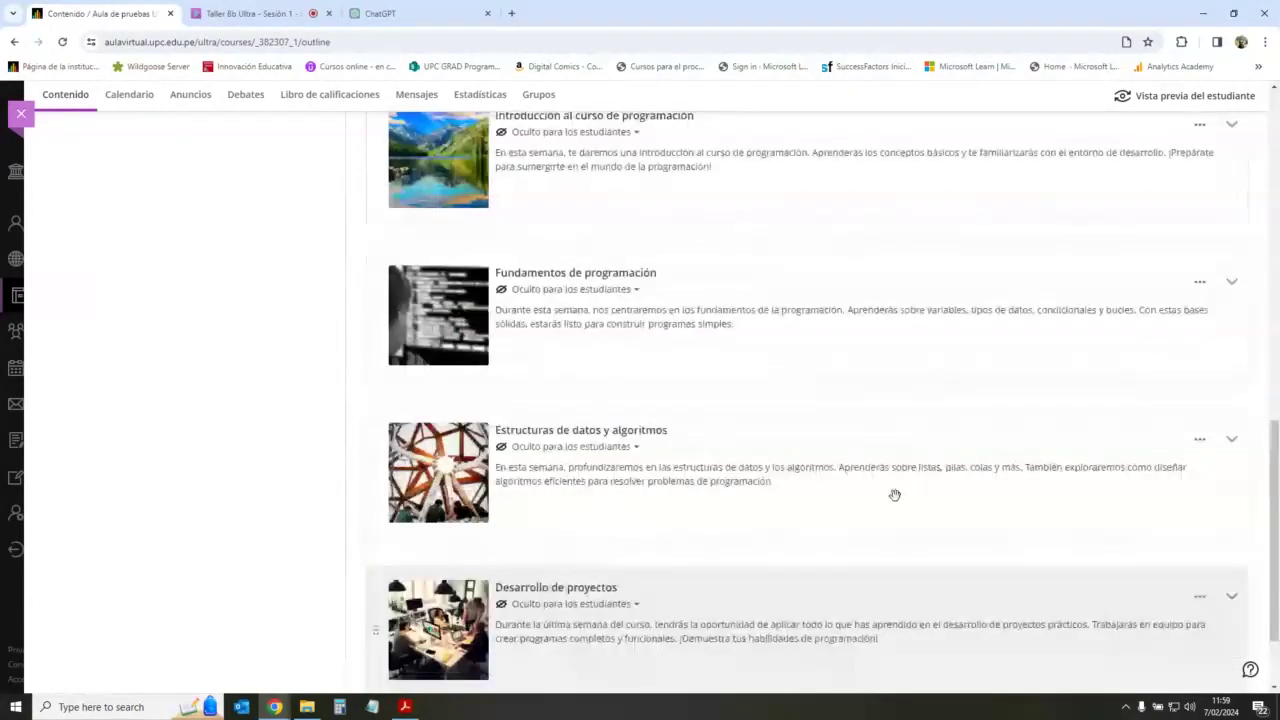
# Step: Create a new debate below Foro 1 in the Actividades folder of Semana 1
pyautogui.scroll(1, 894, 495)
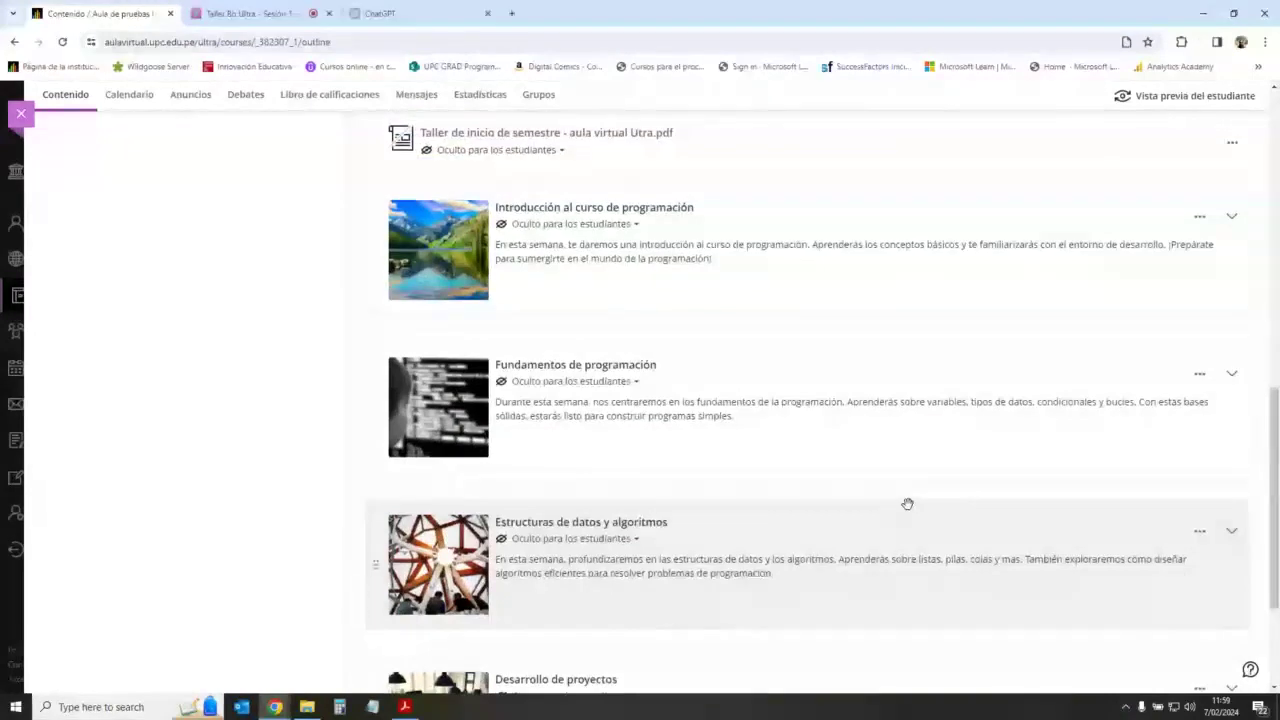
pyautogui.scroll(4, 820, 530)
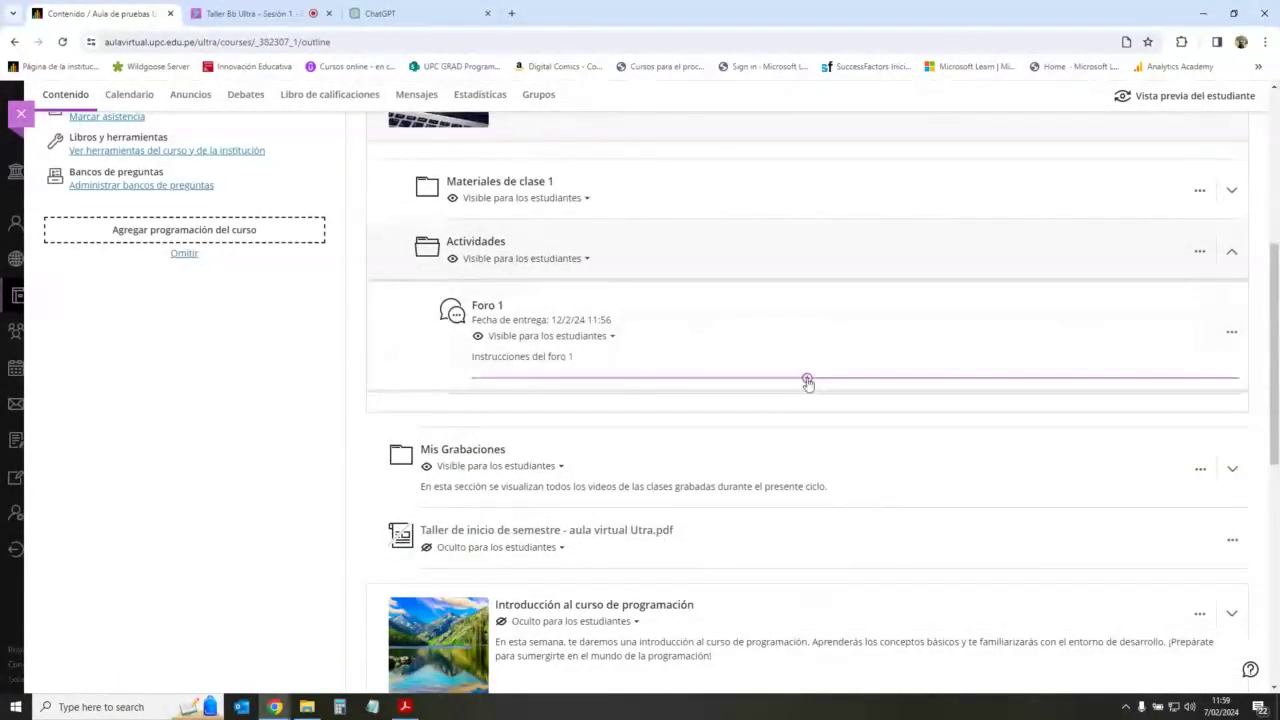
pyautogui.click(807, 380)
pyautogui.click(796, 412)
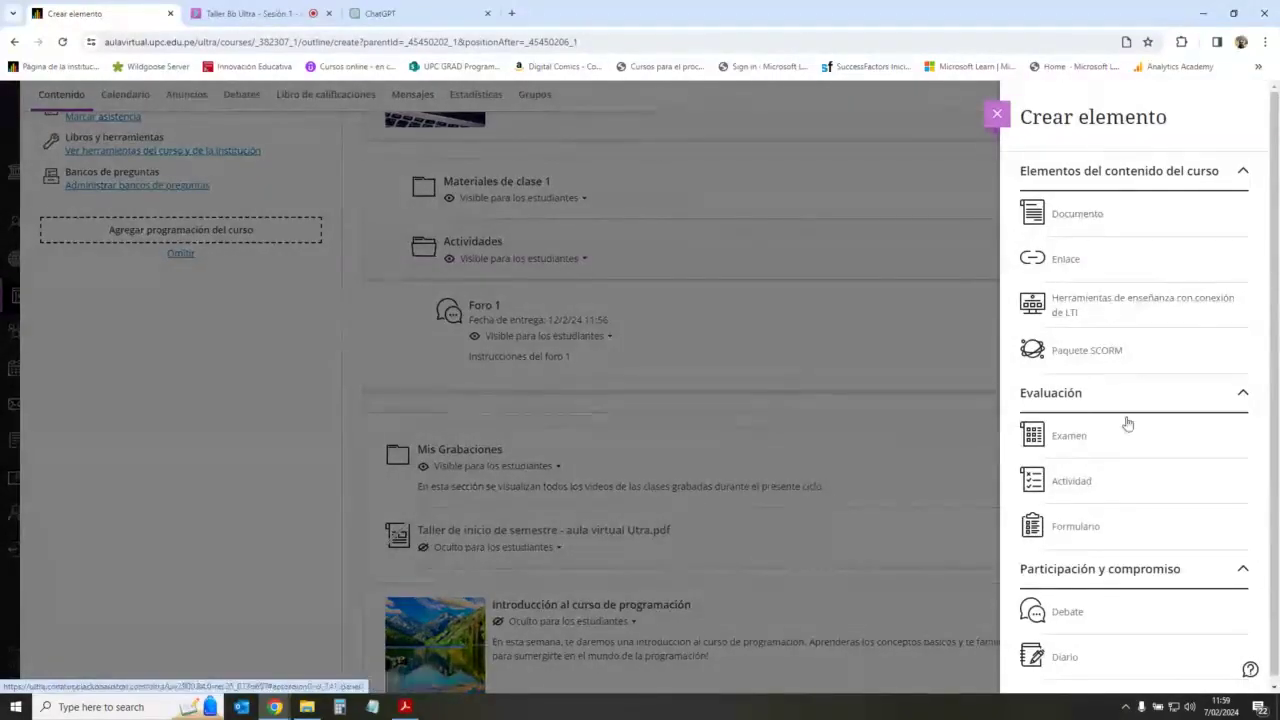
pyautogui.click(1082, 616)
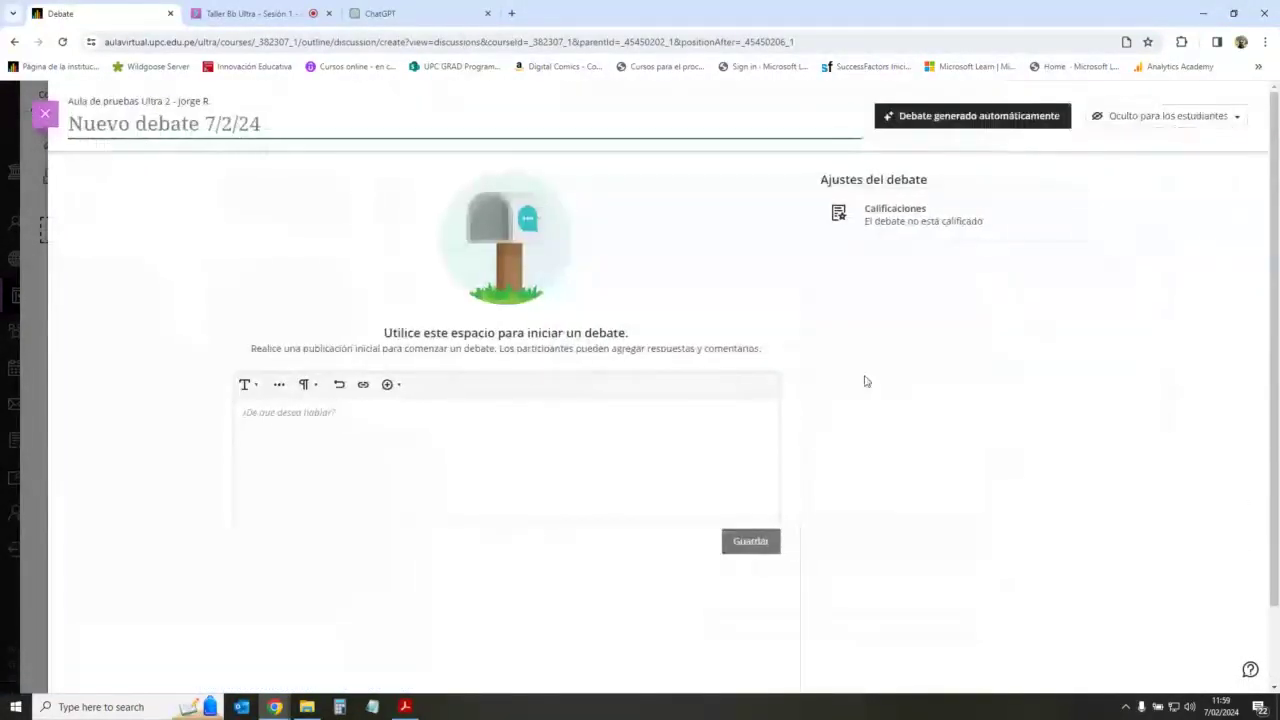
pyautogui.click(245, 120)
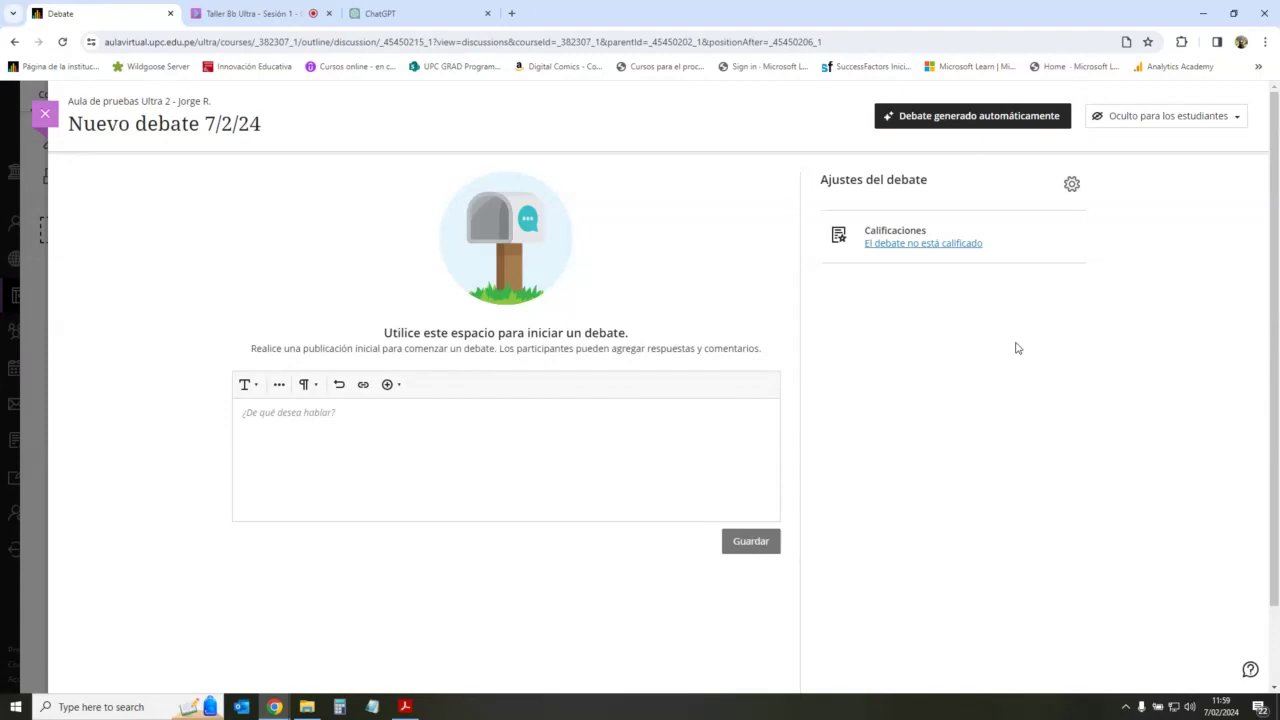
# Step: Start an automatically generated debate described as "Foro de debate acerca de las herramientas necesarias para iniciarse en la programación en lenguaje C#"
pyautogui.click(995, 118)
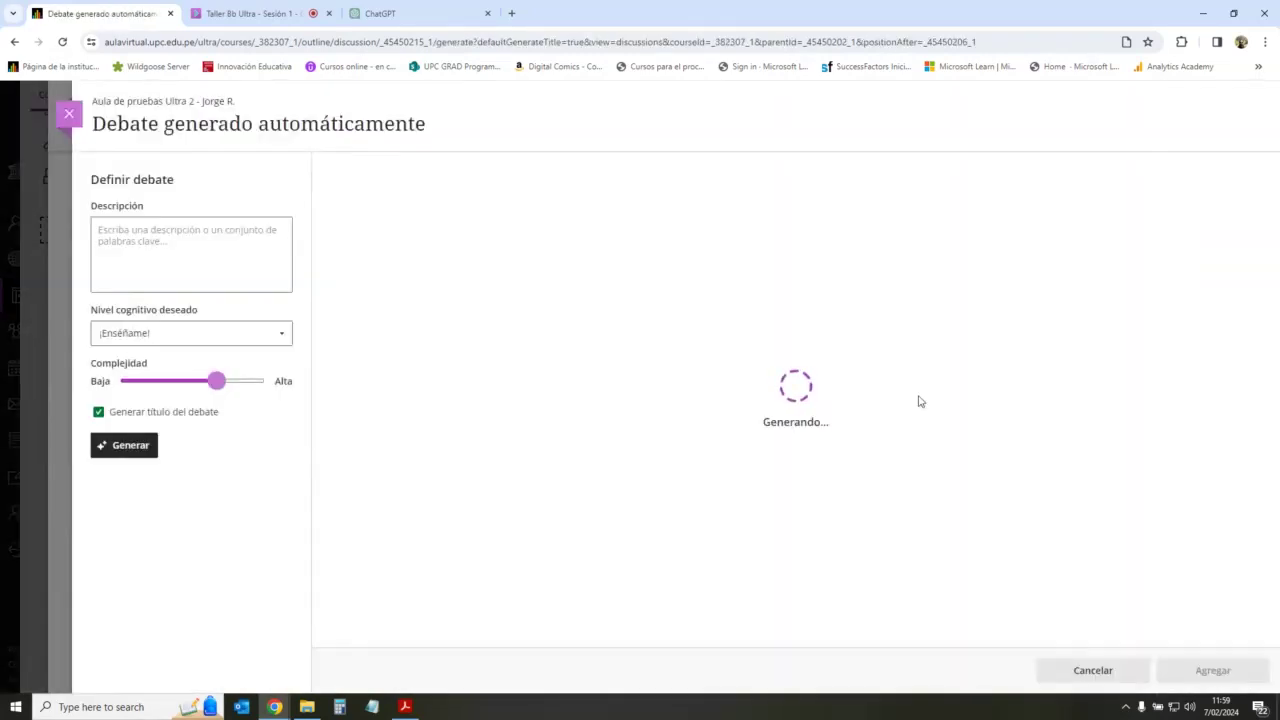
pyautogui.click(193, 229)
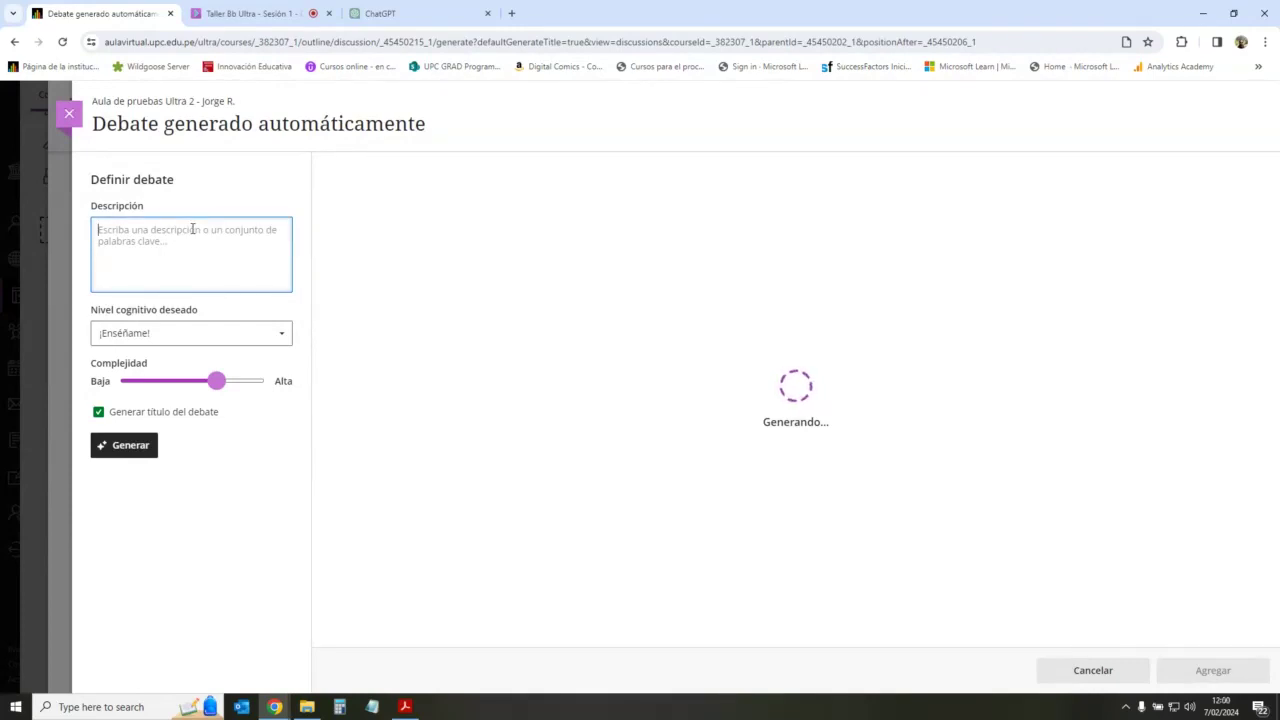
pyautogui.write('Foro')
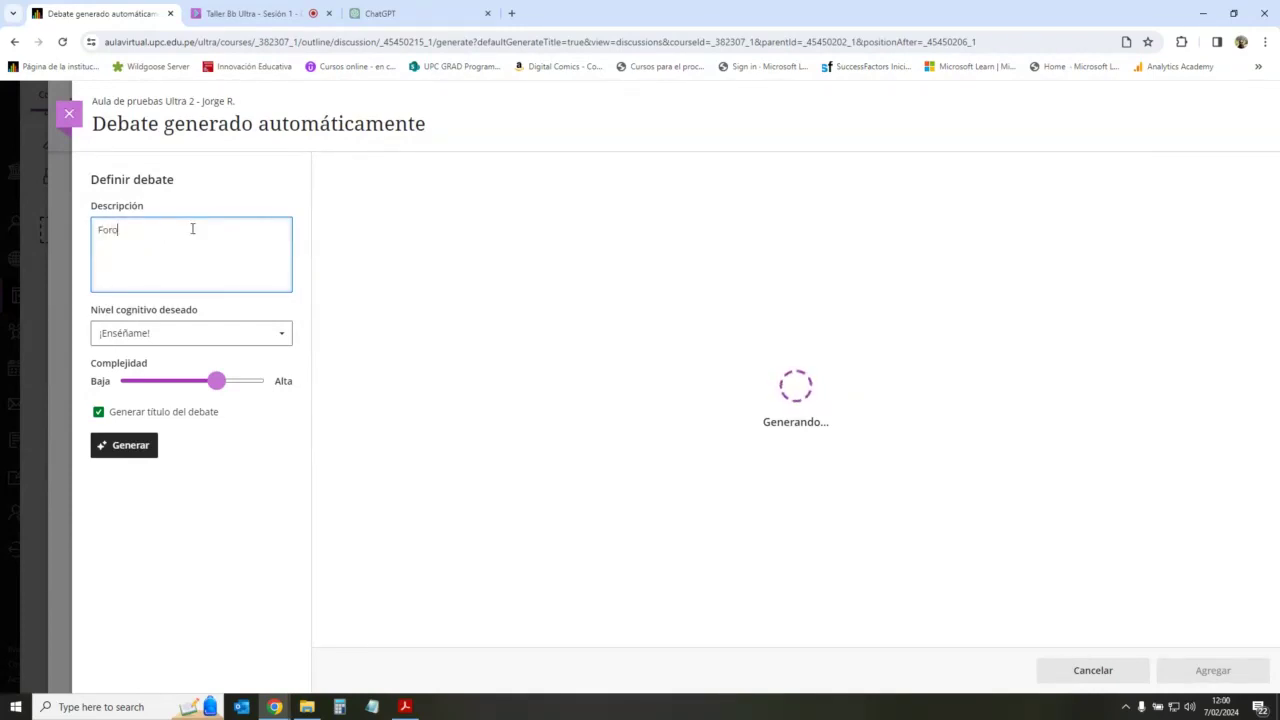
pyautogui.write(' de debate ac')
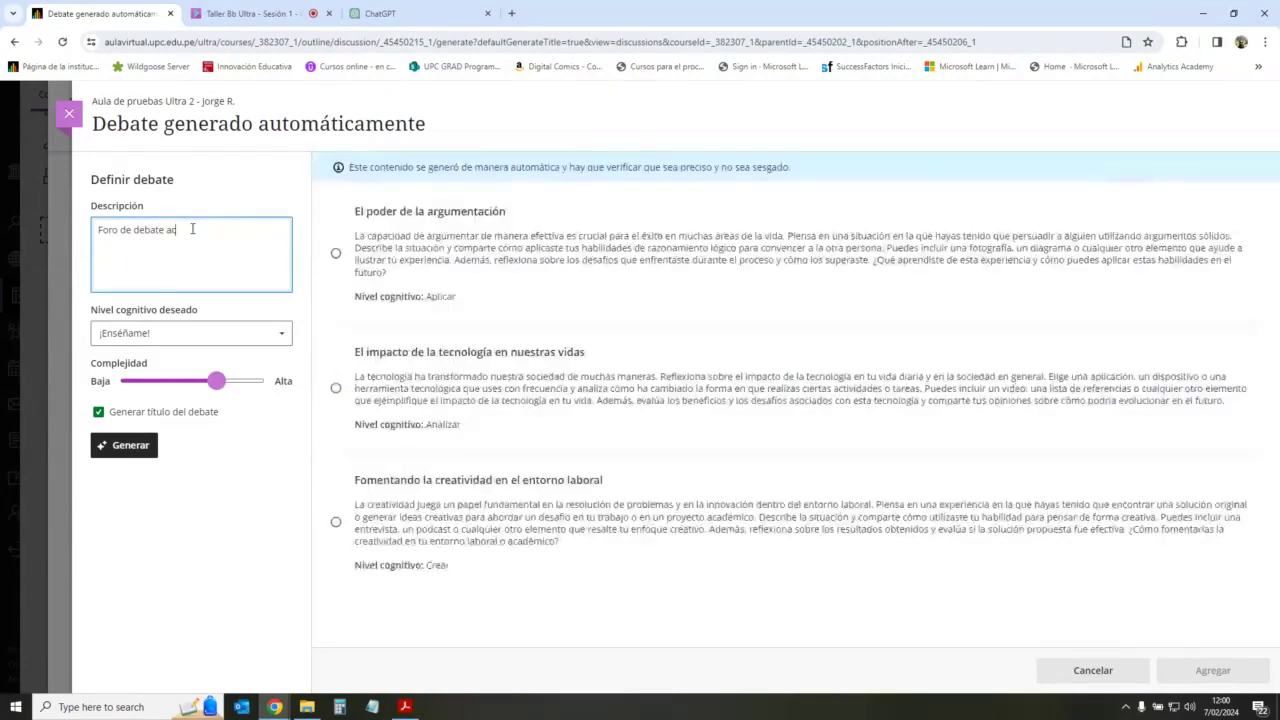
pyautogui.write('erca de ')
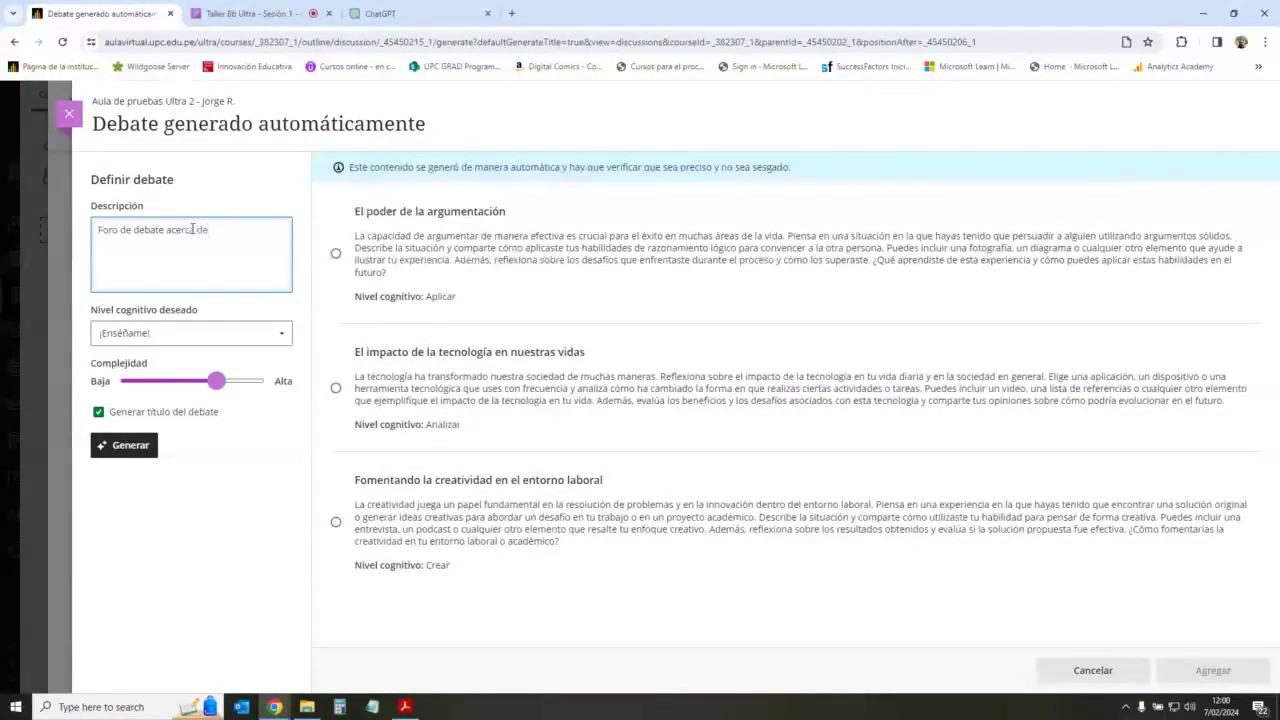
pyautogui.write('las herramientas')
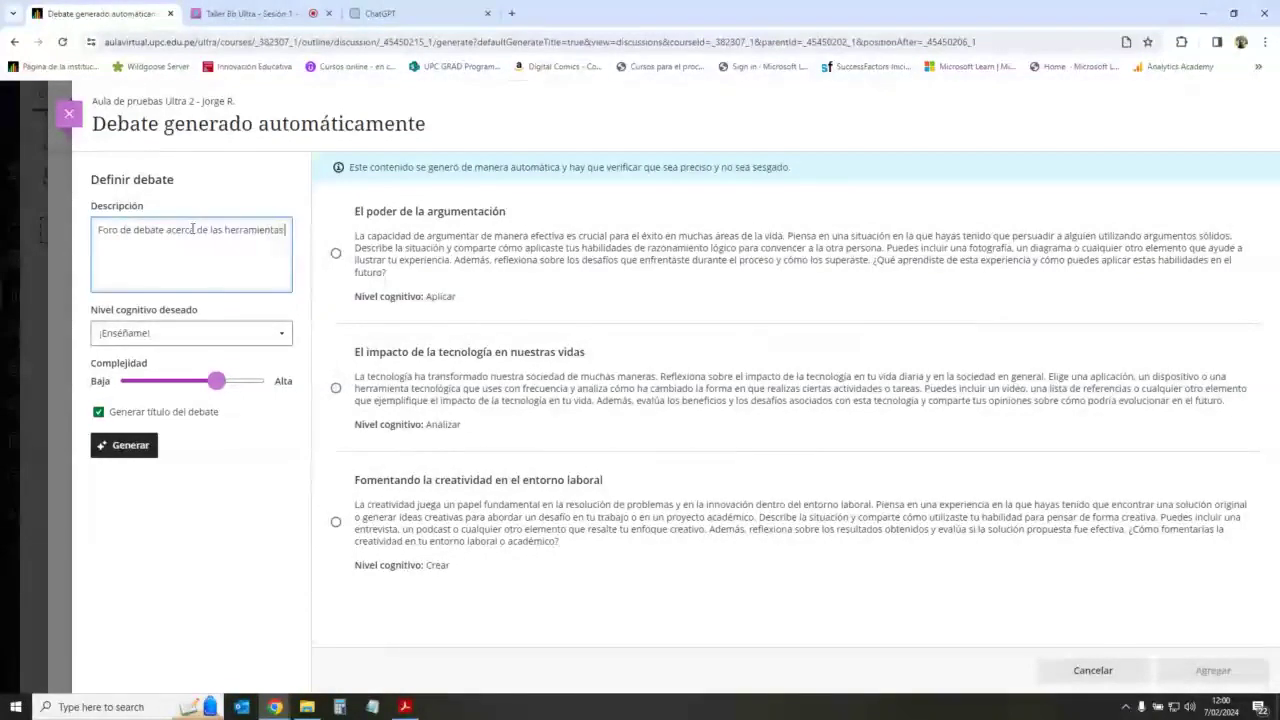
pyautogui.write(' necesarias para iniciarse en la p')
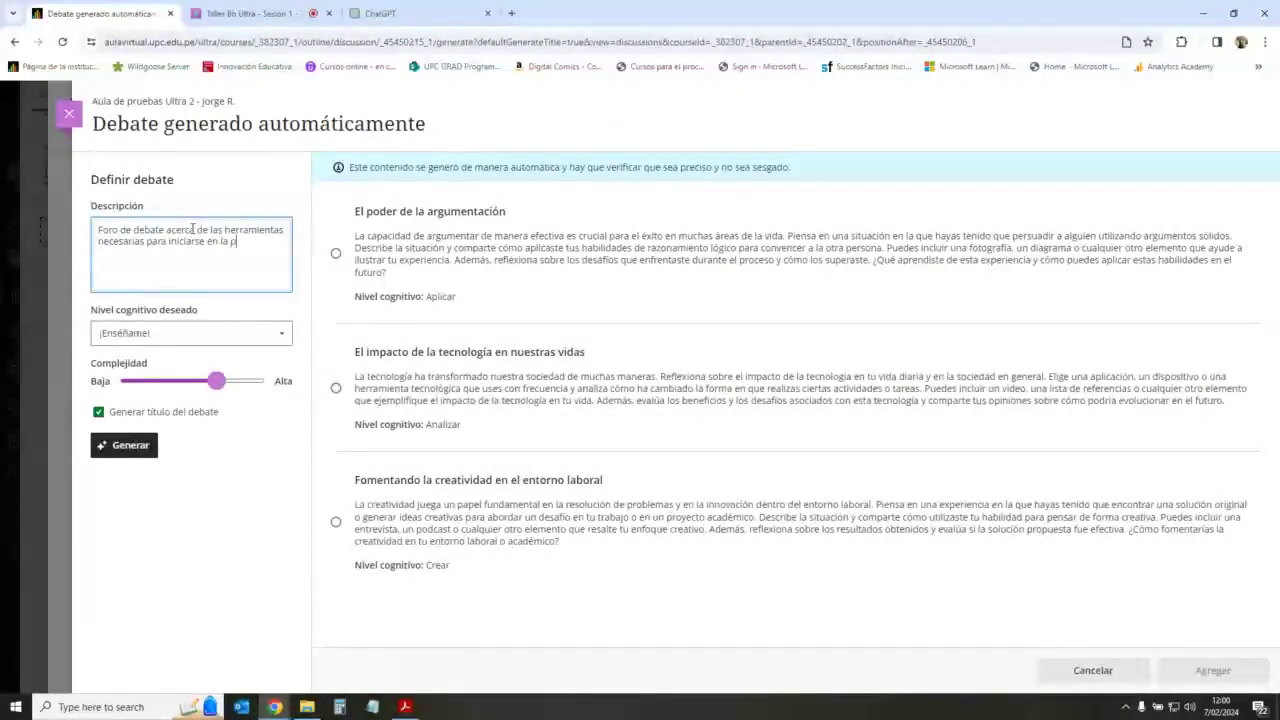
pyautogui.write('rogramación en lengua')
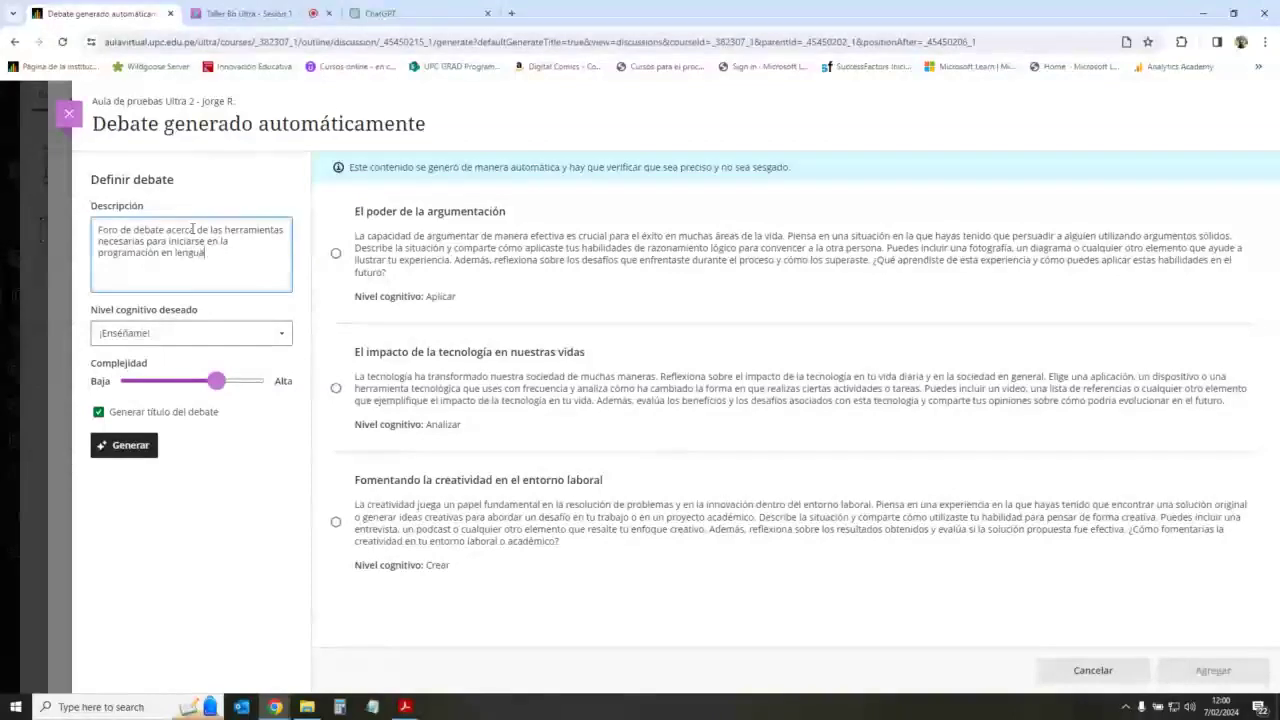
pyautogui.write('je C#')
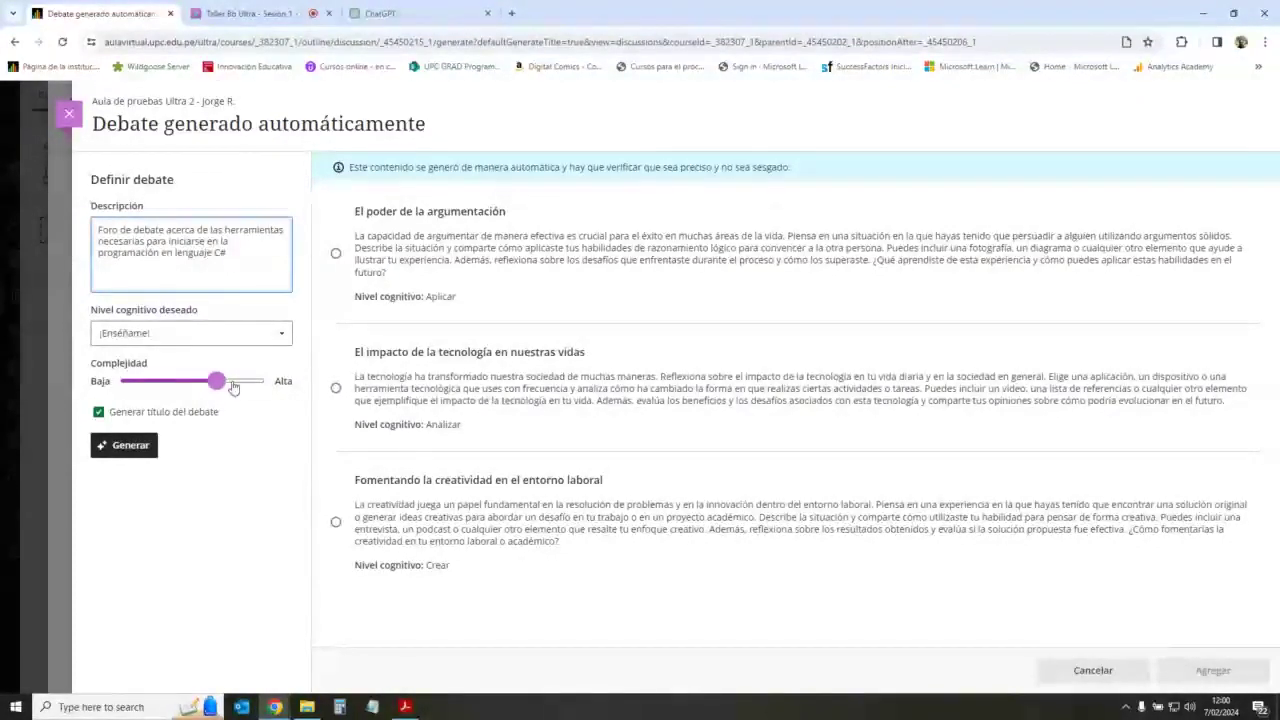
# Step: Generate debate proposals at the Analizar cognitive level and add the one about the best tools for starting in C#
pyautogui.moveTo(232, 387)
pyautogui.mouseDown()
pyautogui.moveTo(160, 383)
pyautogui.moveTo(272, 388)
pyautogui.moveTo(200, 387)
pyautogui.moveTo(217, 386)
pyautogui.mouseUp()
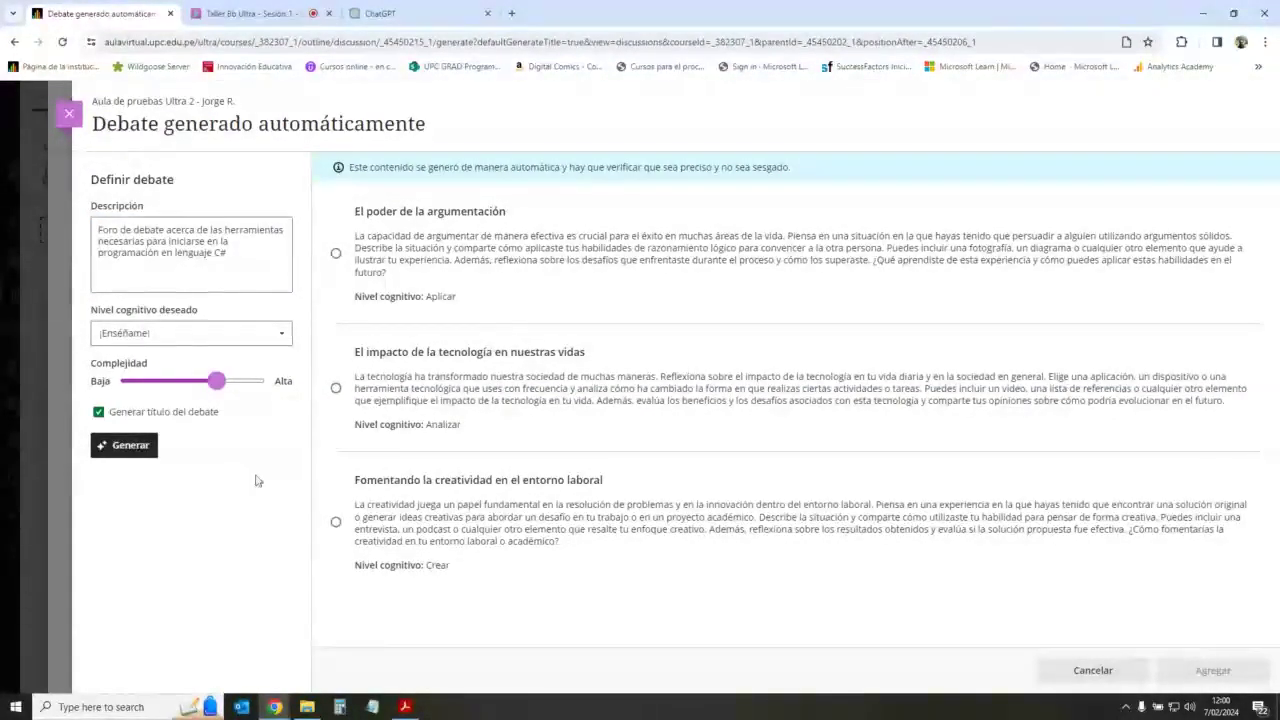
pyautogui.click(282, 335)
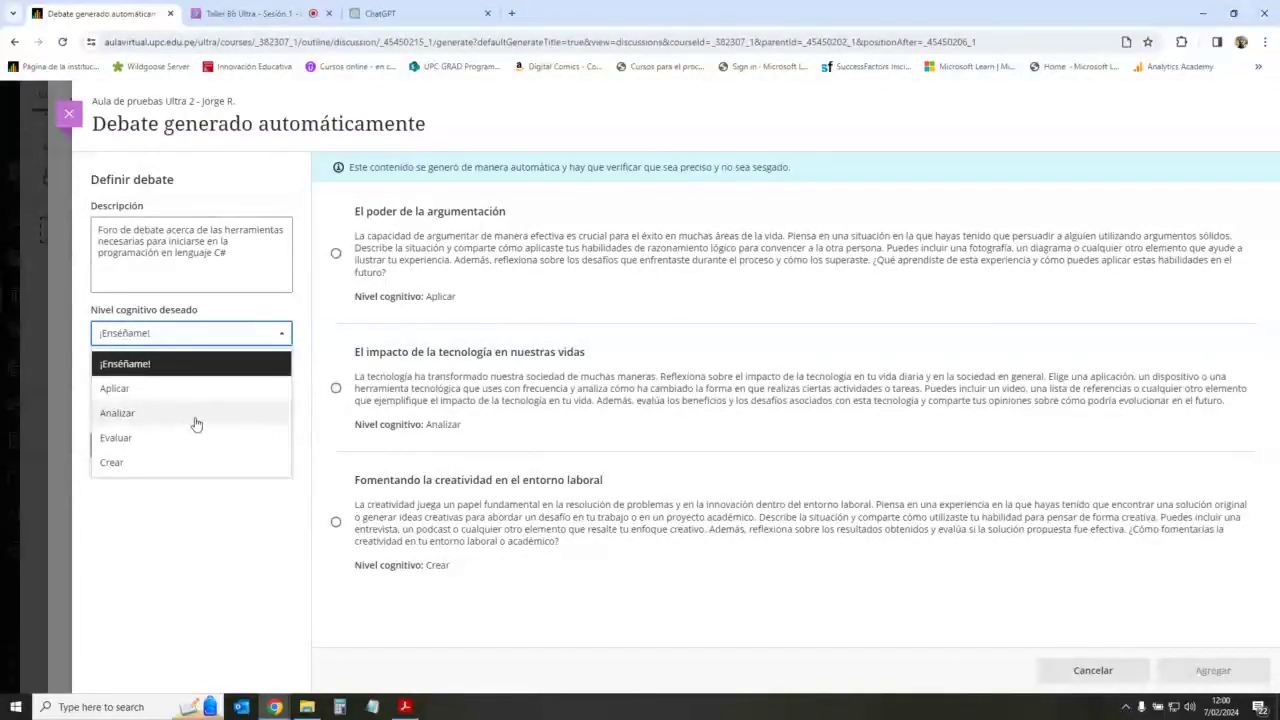
pyautogui.click(196, 424)
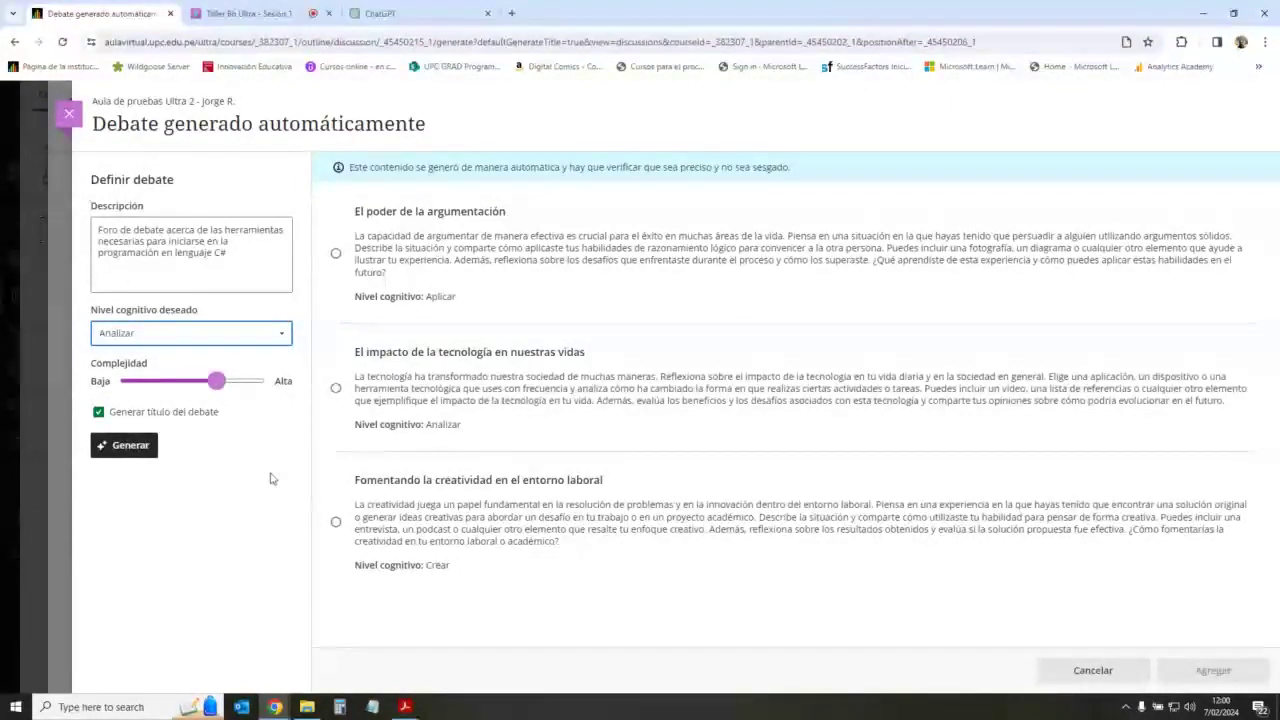
pyautogui.click(133, 447)
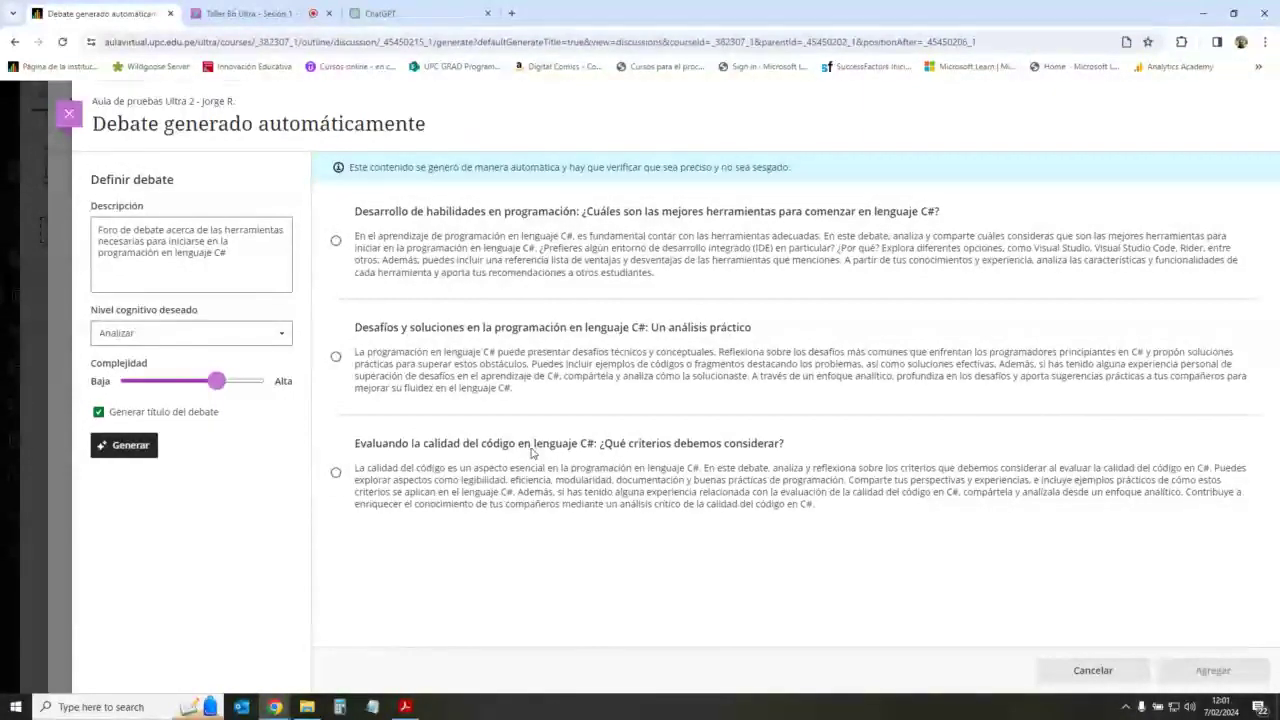
pyautogui.click(336, 241)
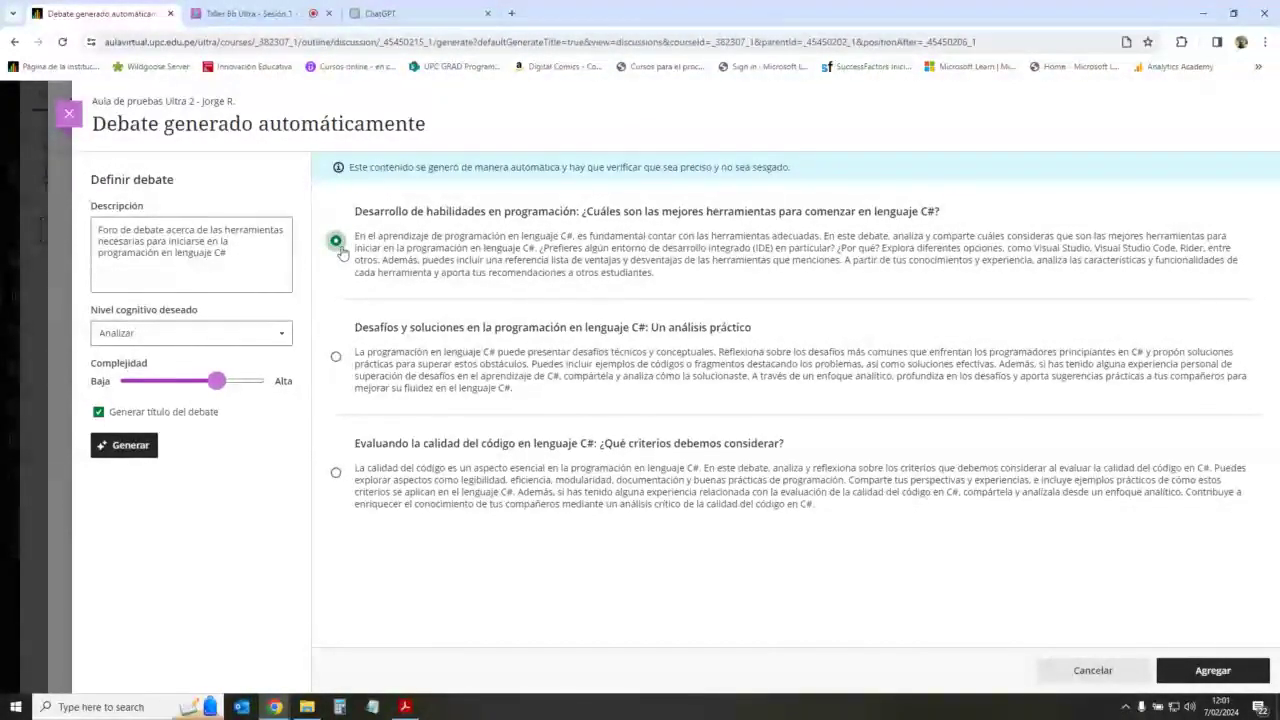
pyautogui.click(1212, 670)
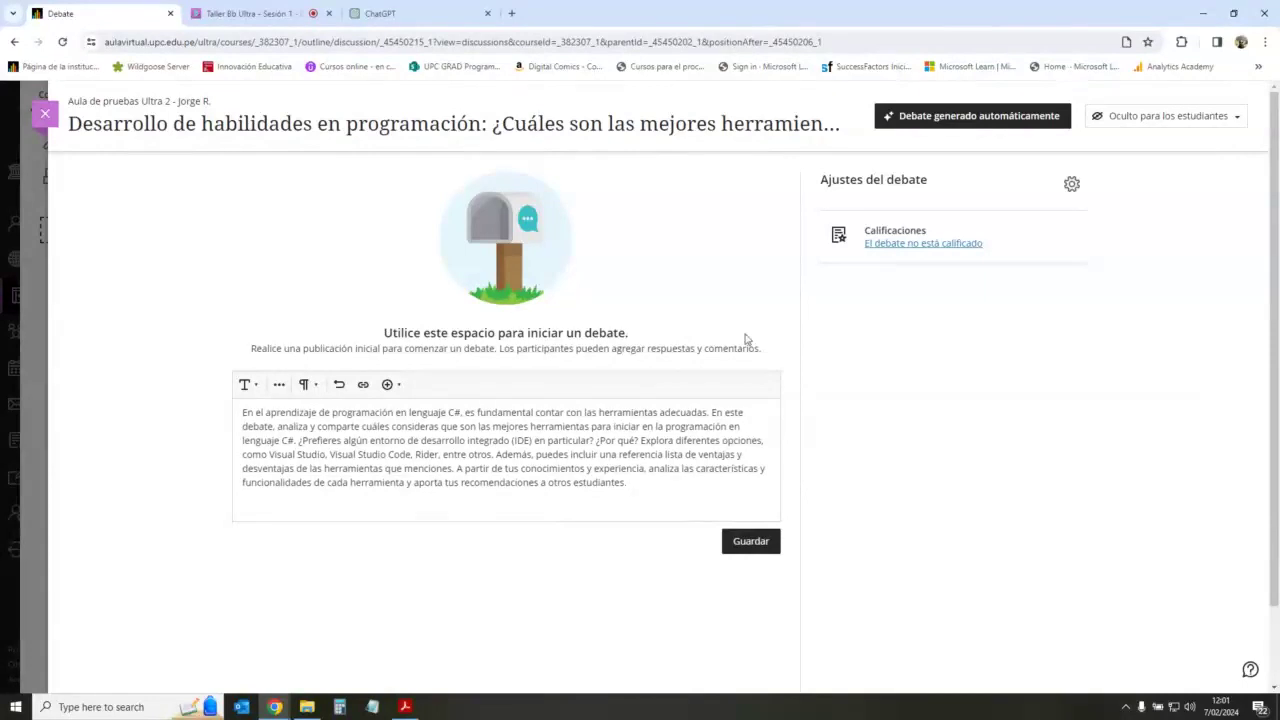
# Step: Shorten the debate title to "¿Cuáles son las mejores herramientas para comenzar en lenguaje C#?"
pyautogui.click(850, 125)
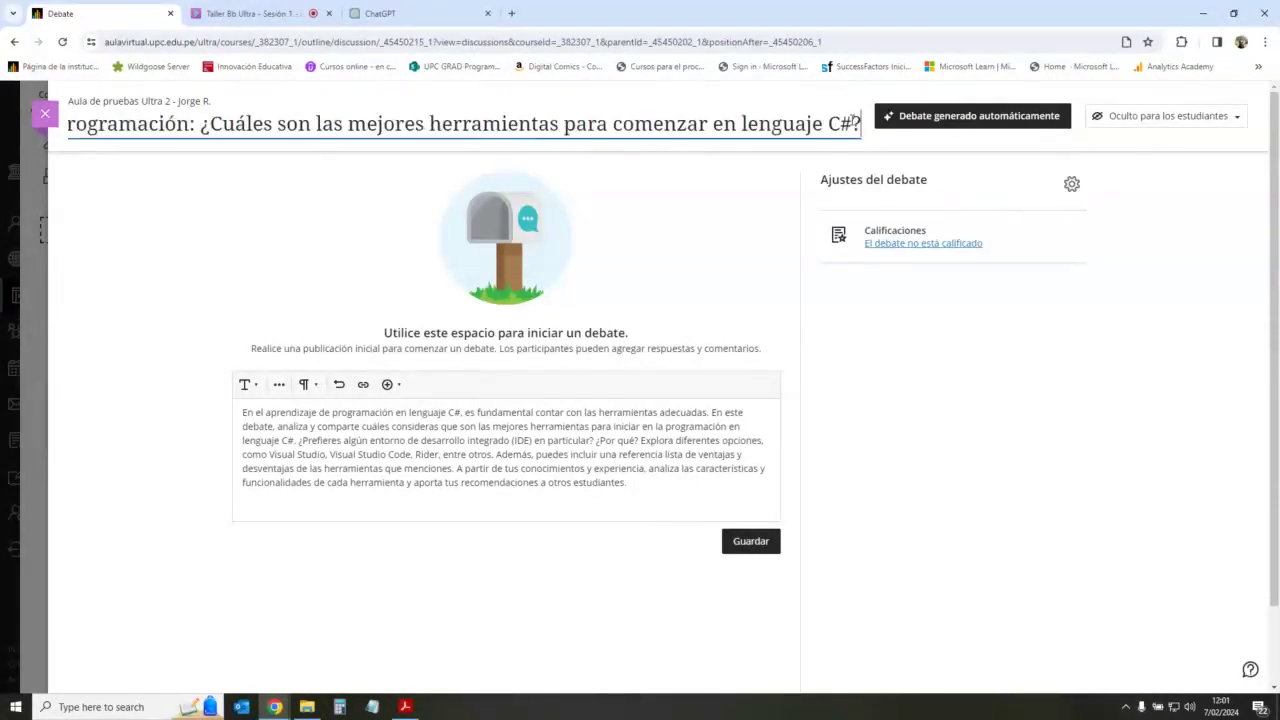
pyautogui.click(203, 125)
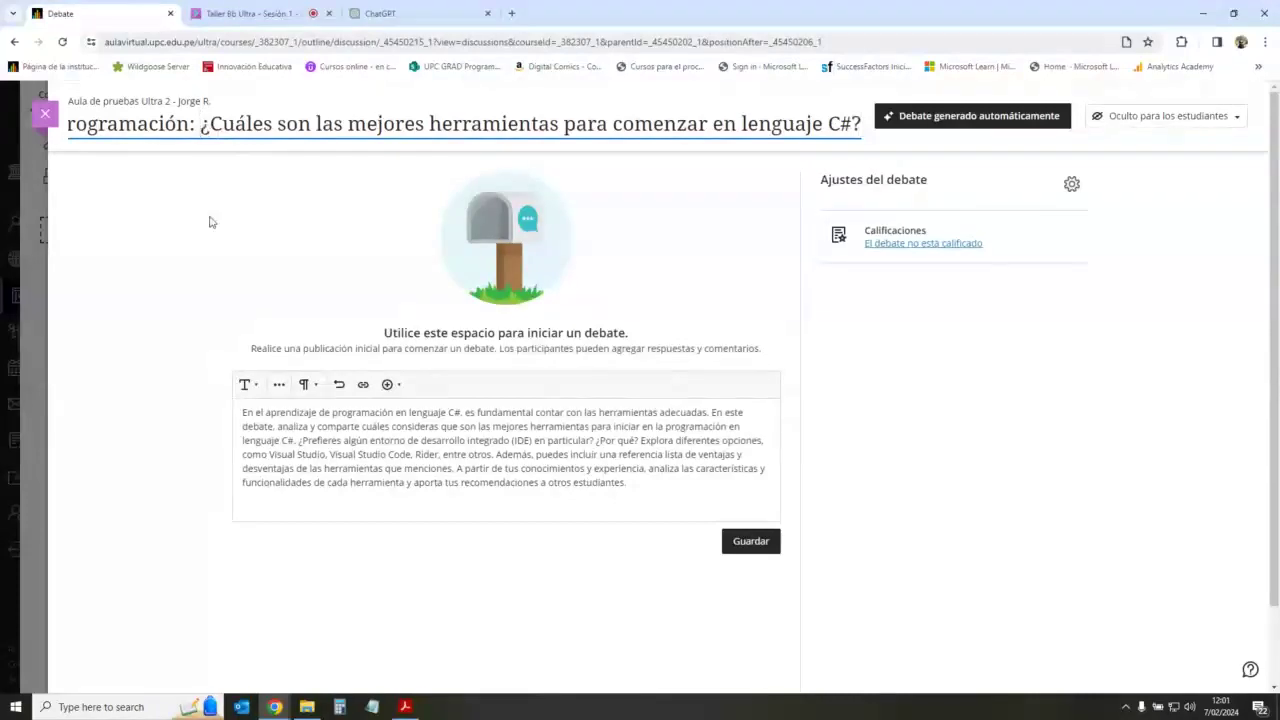
pyautogui.press('BackSpace')
pyautogui.press('BackSpace')
pyautogui.press('BackSpace')
pyautogui.press('BackSpace')
pyautogui.press('BackSpace')
pyautogui.press('BackSpace')
pyautogui.press('BackSpace')
pyautogui.press('BackSpace')
pyautogui.press('BackSpace')
pyautogui.press('BackSpace')
pyautogui.press('BackSpace')
pyautogui.press('BackSpace')
pyautogui.press('BackSpace')
pyautogui.press('BackSpace')
pyautogui.press('BackSpace')
pyautogui.press('BackSpace')
pyautogui.press('BackSpace')
pyautogui.press('BackSpace')
pyautogui.press('BackSpace')
pyautogui.press('BackSpace')
pyautogui.press('BackSpace')
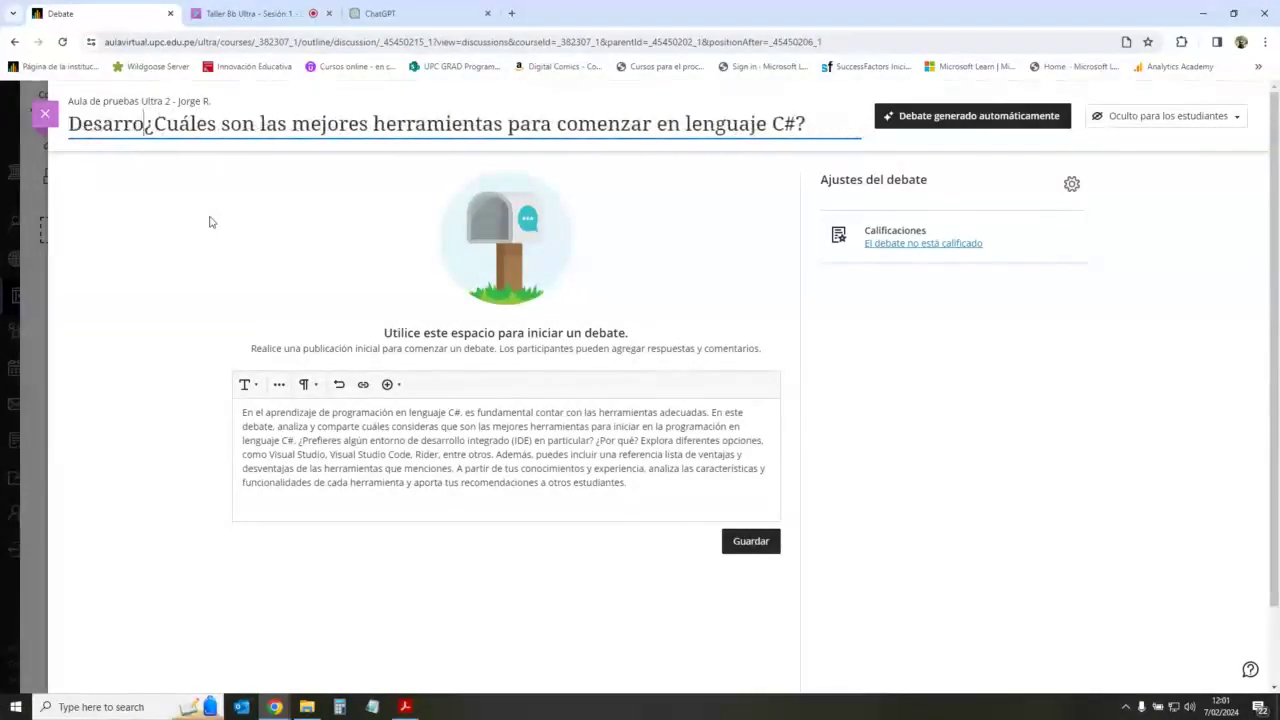
# Step: Review the generated debate instructions and save them as the debate topic
pyautogui.click(424, 503)
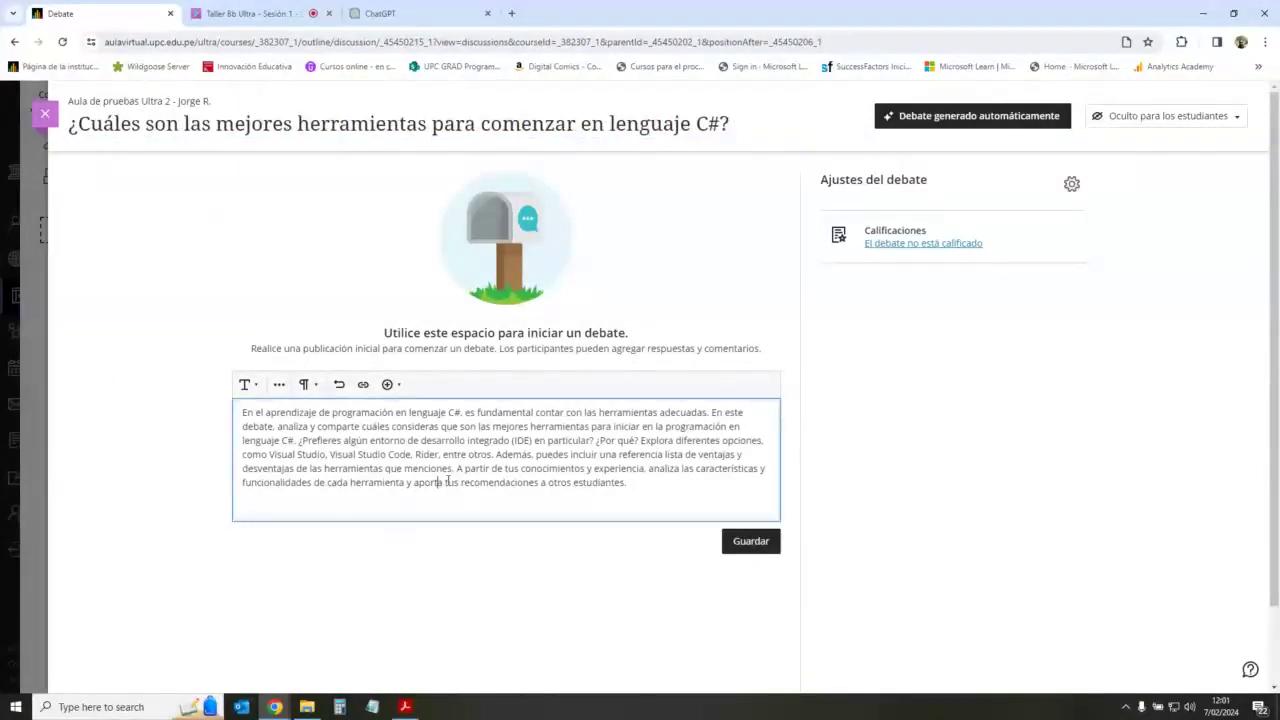
pyautogui.moveTo(245, 412); pyautogui.dragTo(187, 411)
pyautogui.click(640, 486)
pyautogui.click(487, 443)
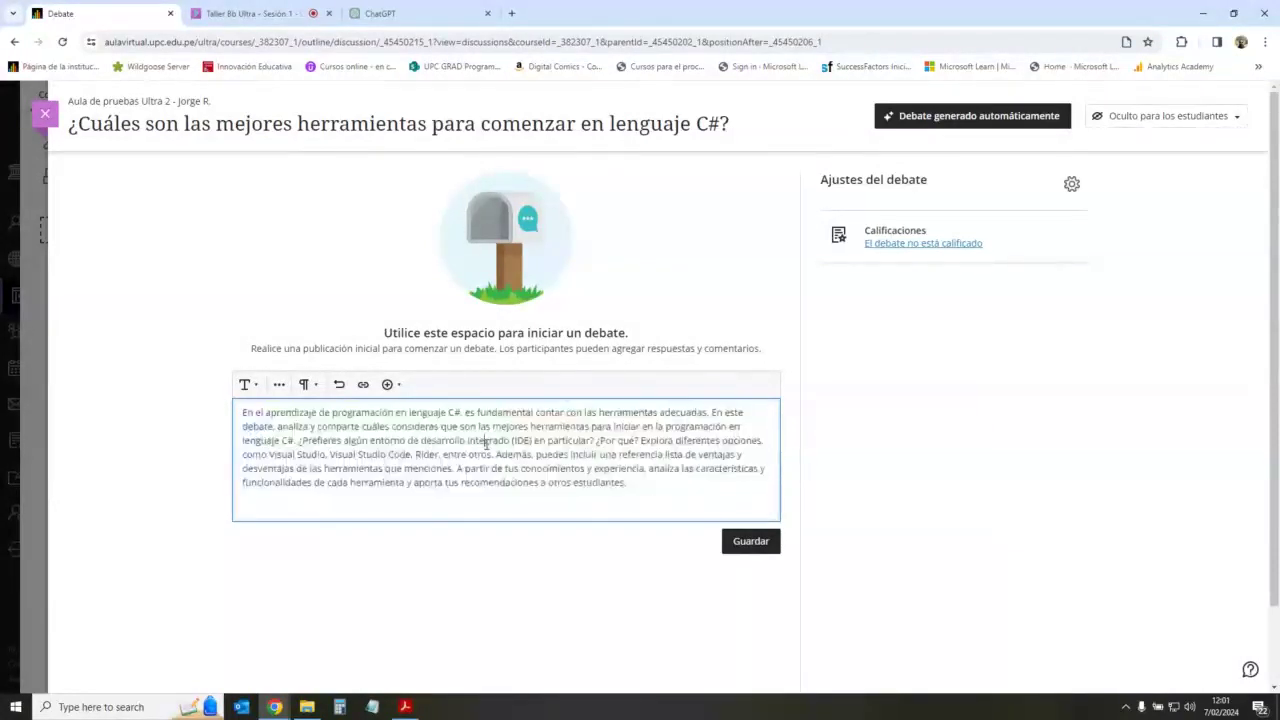
pyautogui.moveTo(617, 487); pyautogui.dragTo(445, 468)
pyautogui.click(649, 481)
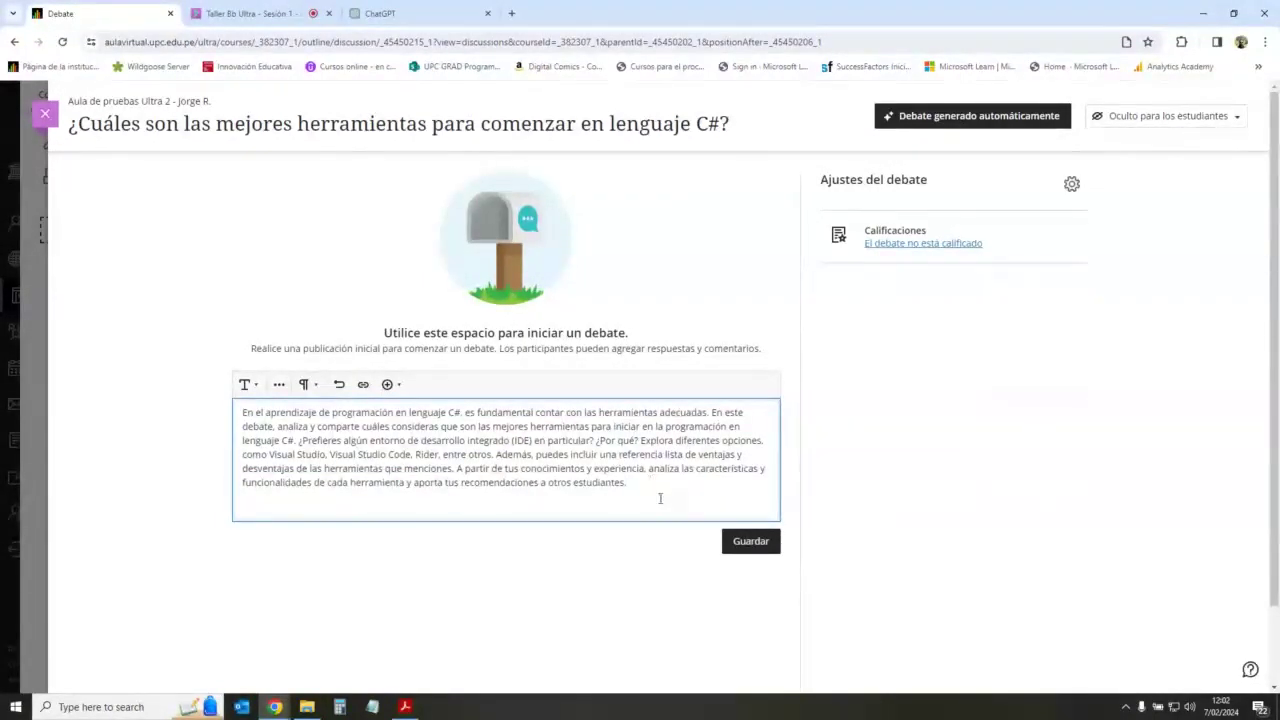
pyautogui.click(738, 543)
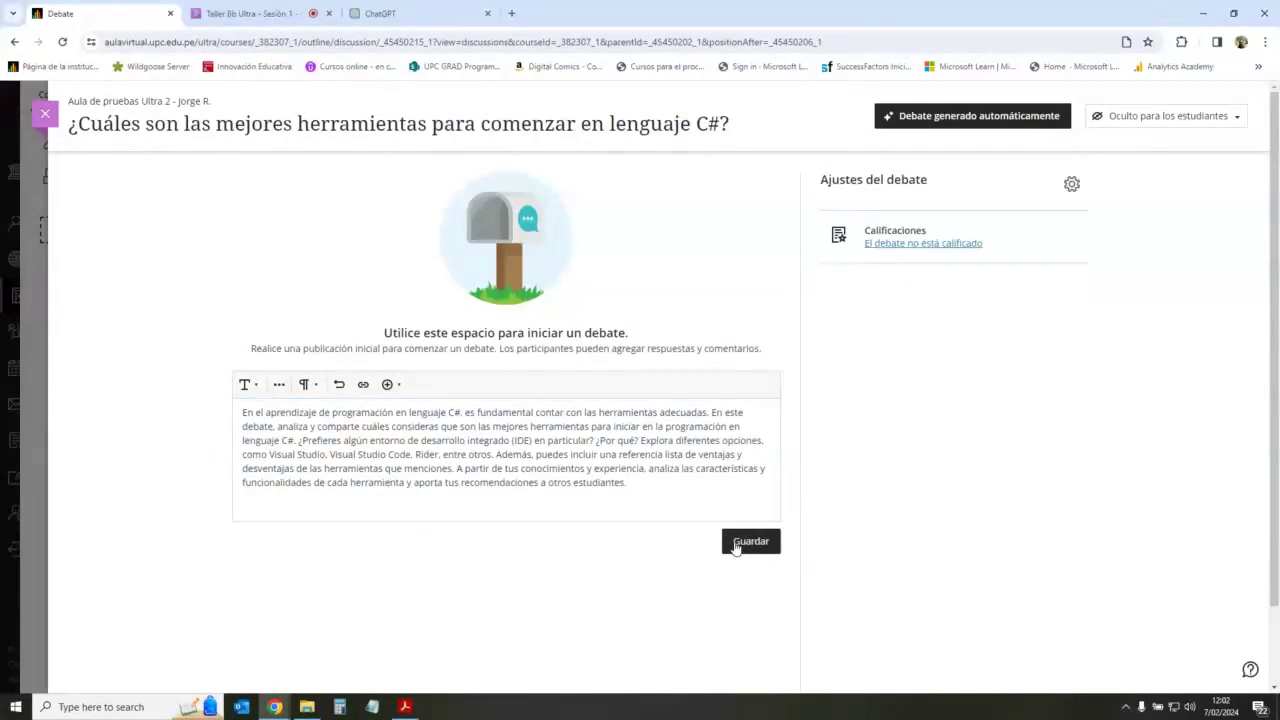
# Step: Make the debate graded with a maximum score of 20 points and a due date of 15/2/24, and save the settings
pyautogui.click(918, 244)
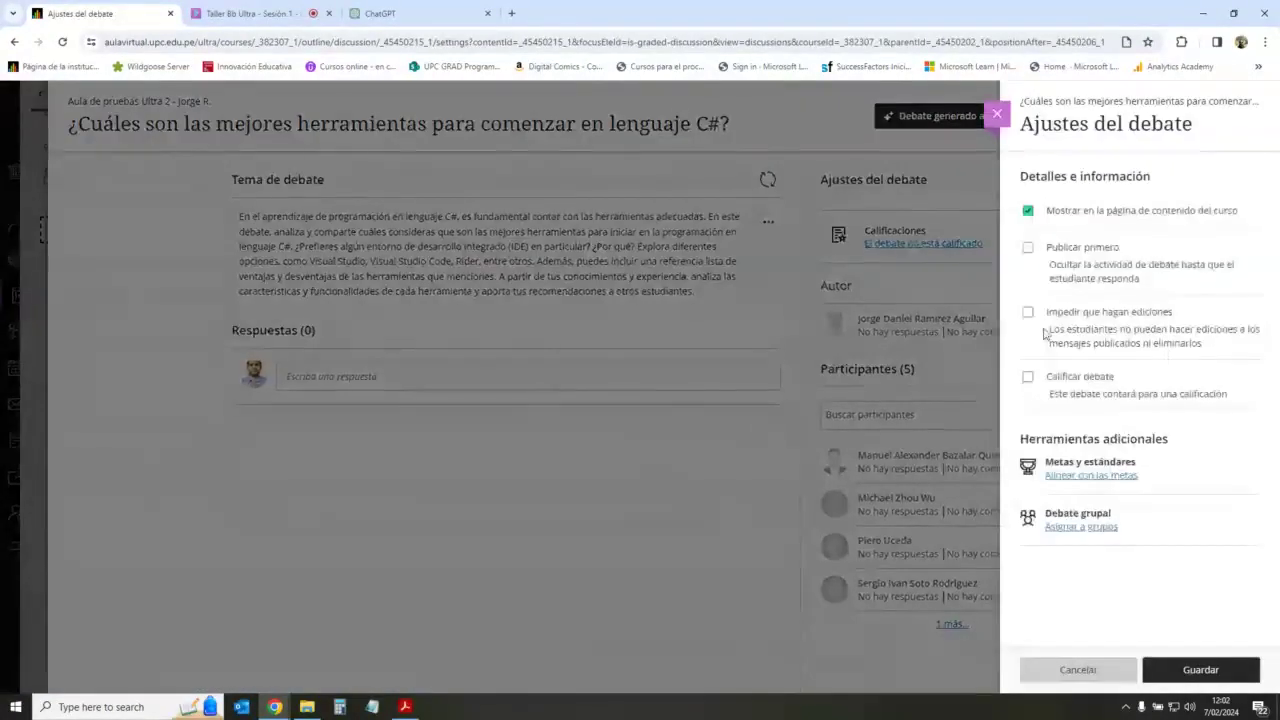
pyautogui.click(1028, 378)
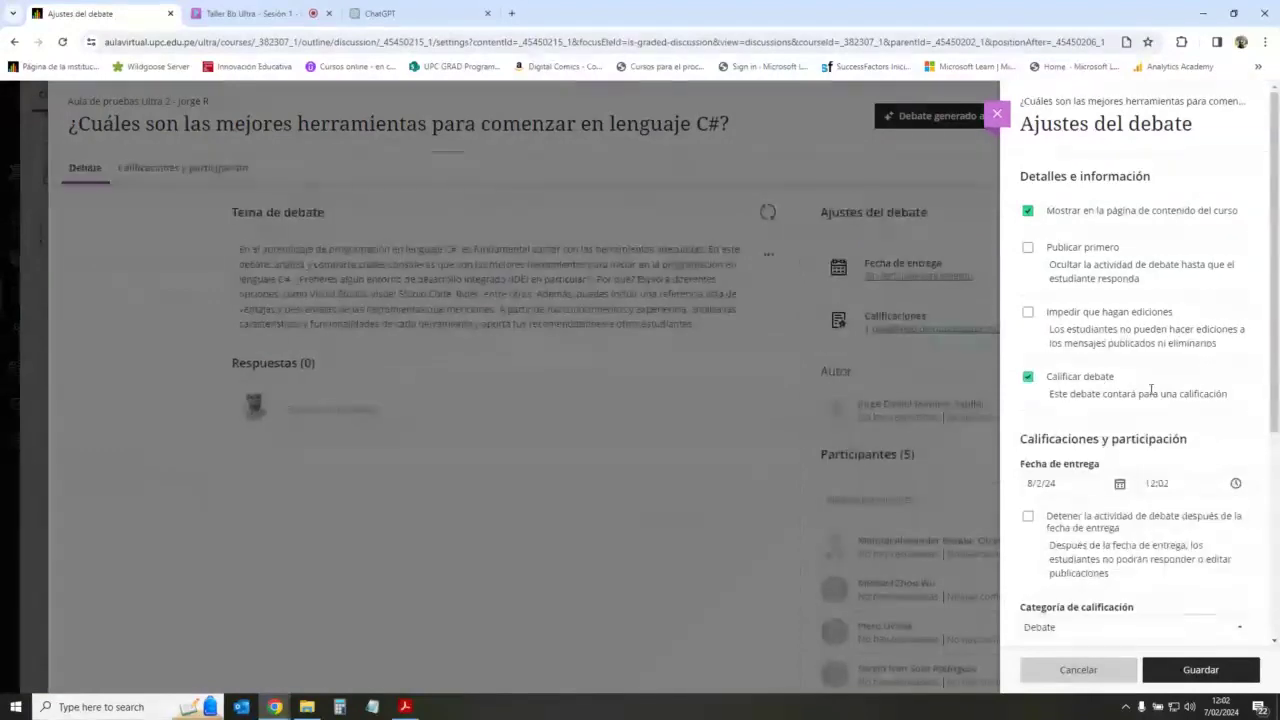
pyautogui.scroll(-2, 1120, 400)
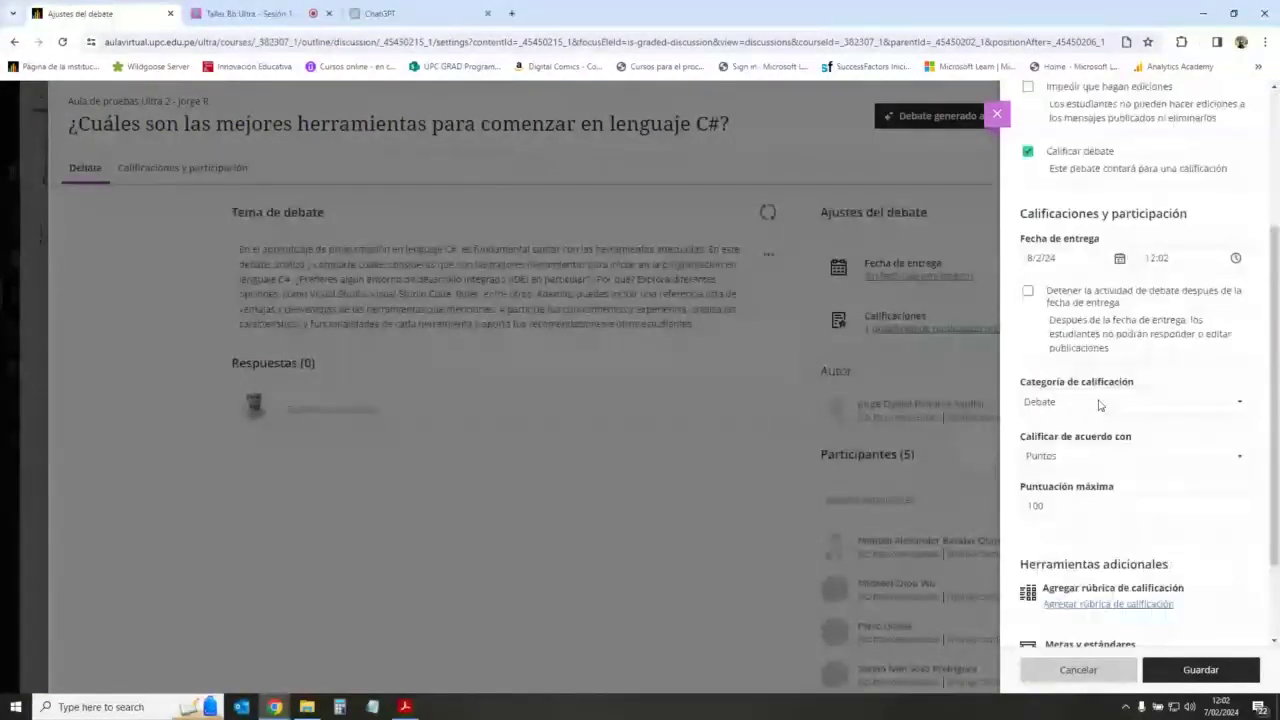
pyautogui.scroll(-1, 1099, 404)
pyautogui.doubleClick(1099, 400)
pyautogui.write('20')
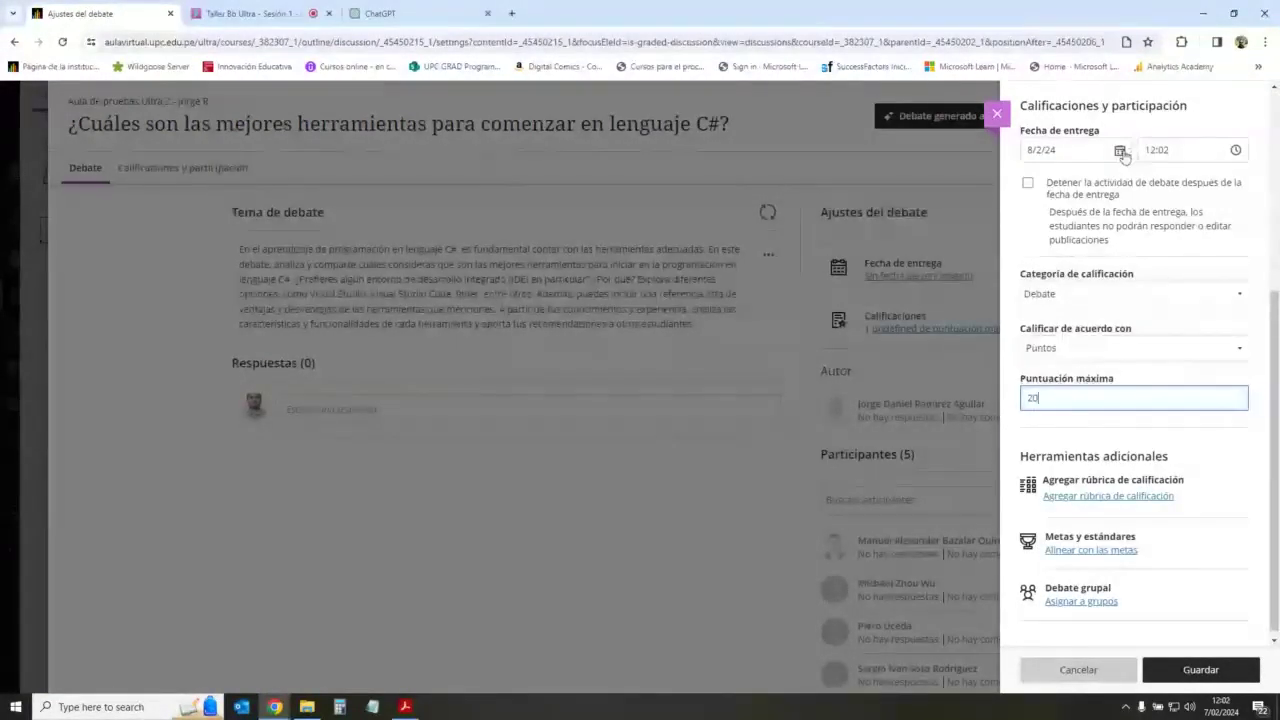
pyautogui.click(1121, 151)
pyautogui.click(1076, 262)
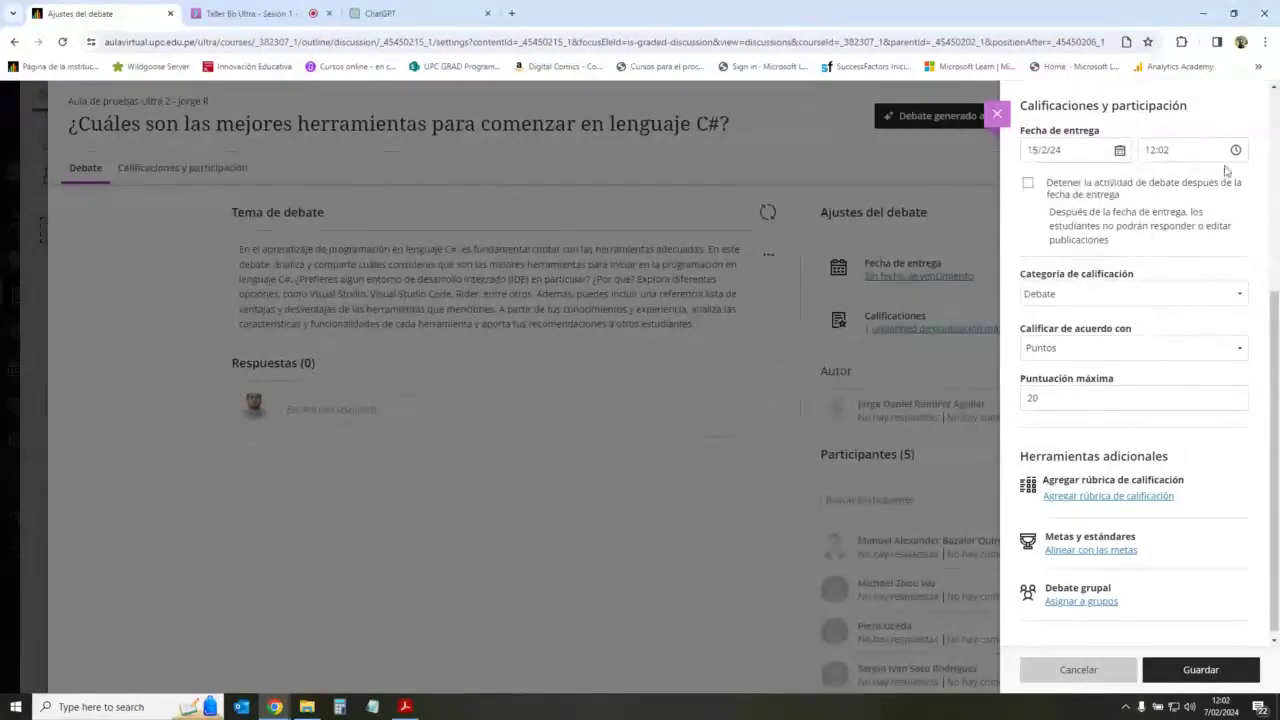
pyautogui.click(1222, 670)
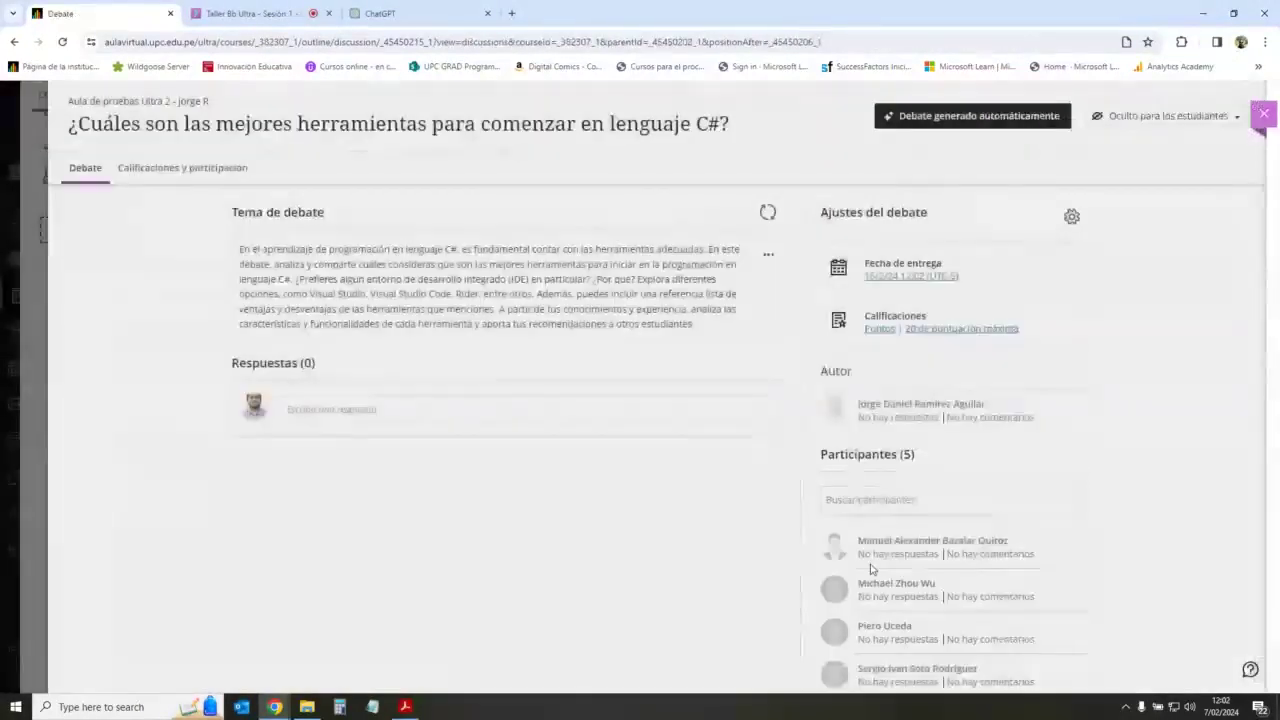
pyautogui.scroll(-1, 590, 445)
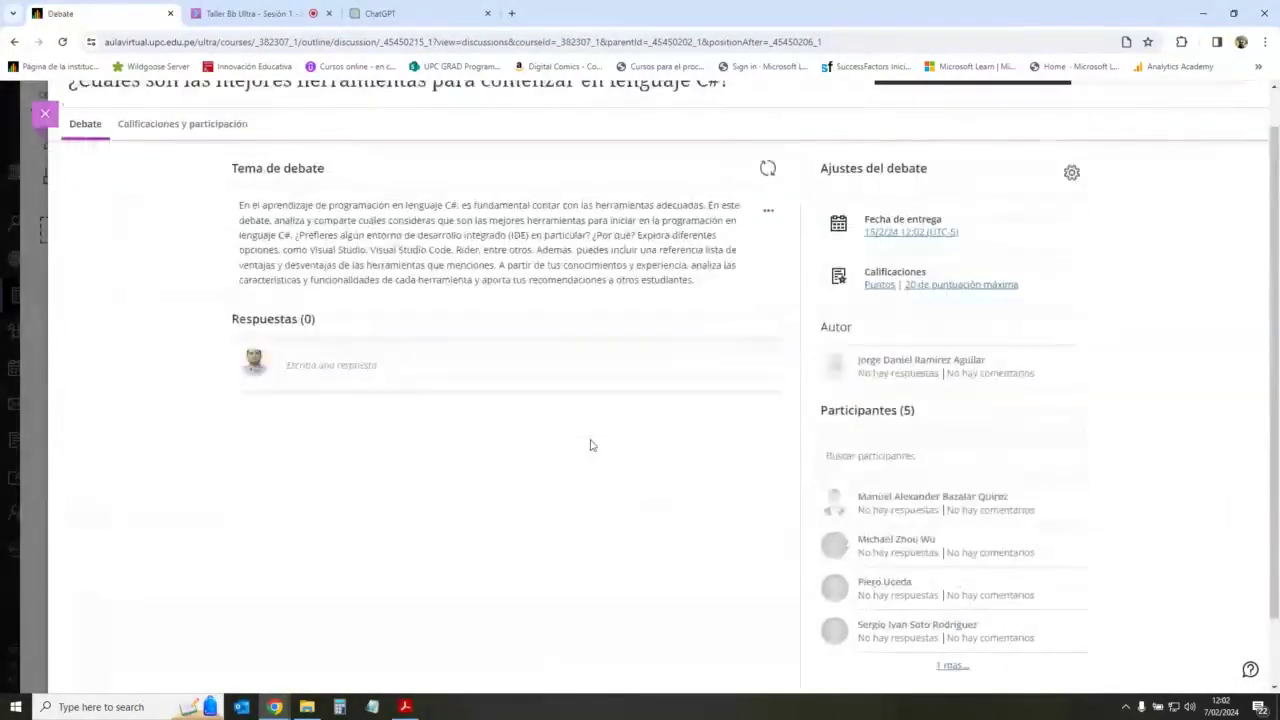
pyautogui.scroll(1, 590, 445)
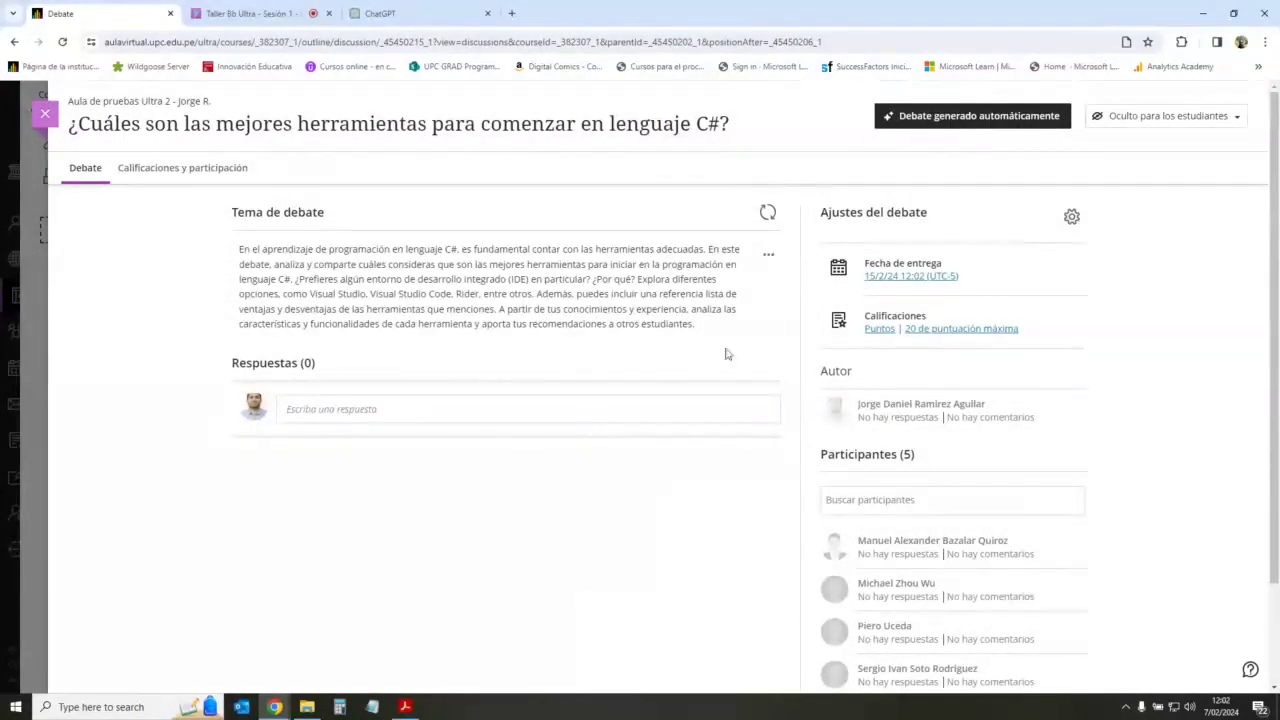
# Step: Leave the debate and create a new activity (Actividad) below it in the Actividades folder, titled "Tarea 1"
pyautogui.press('Escape')
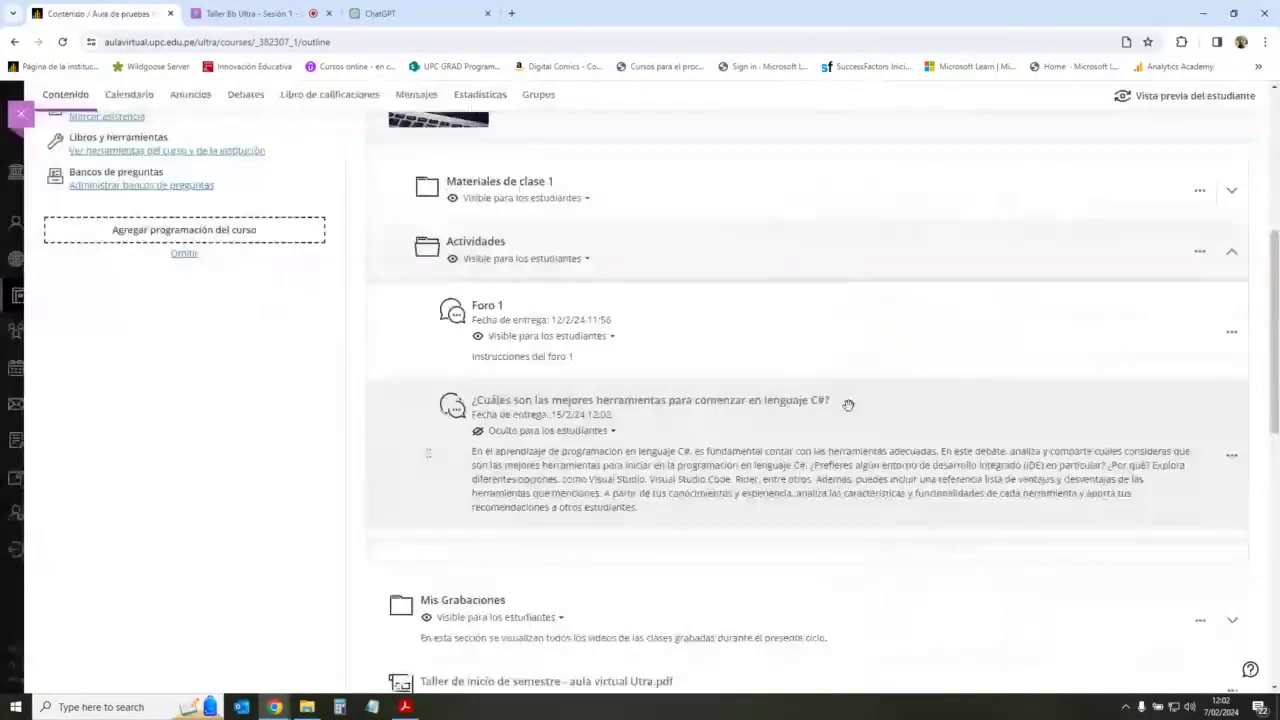
pyautogui.click(807, 529)
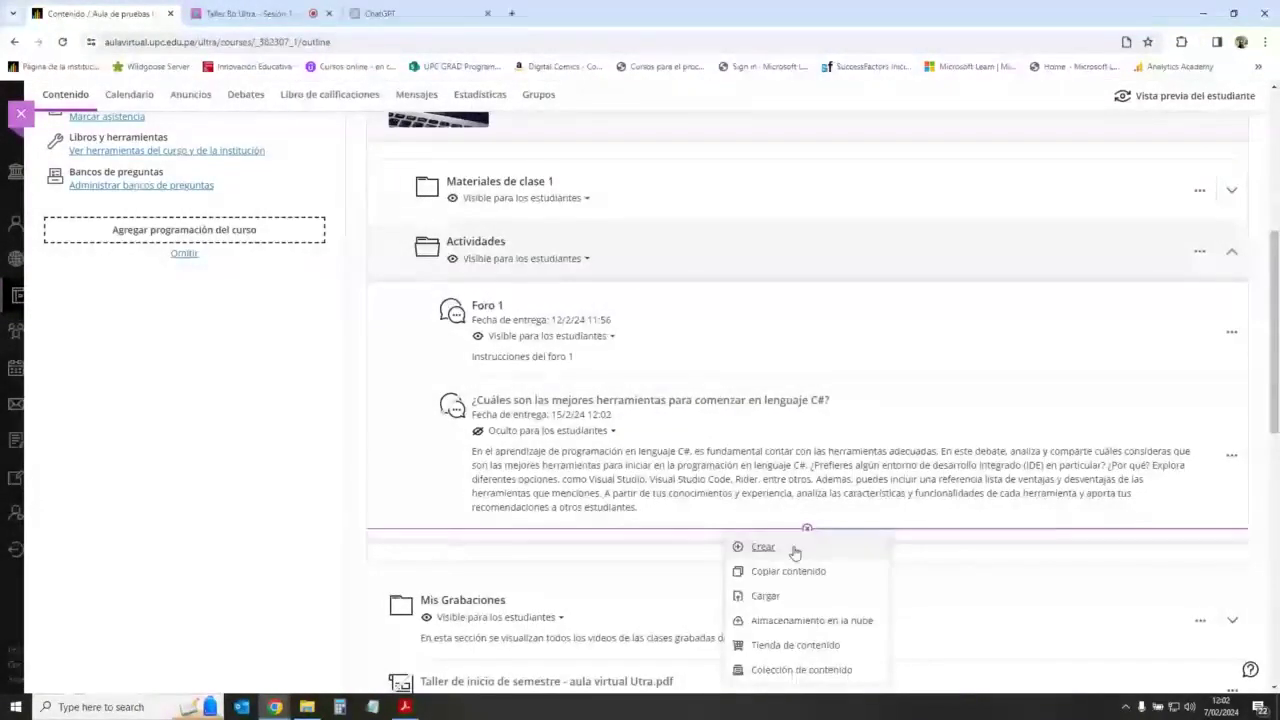
pyautogui.click(792, 548)
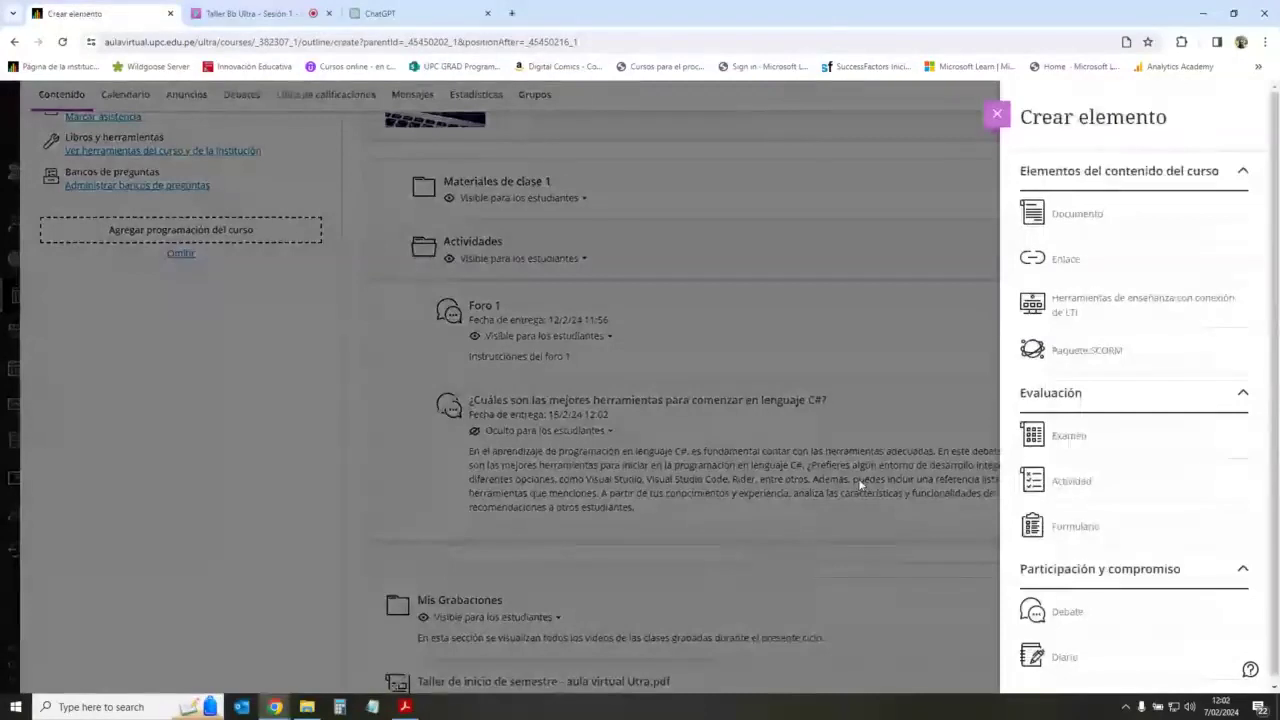
pyautogui.click(1071, 475)
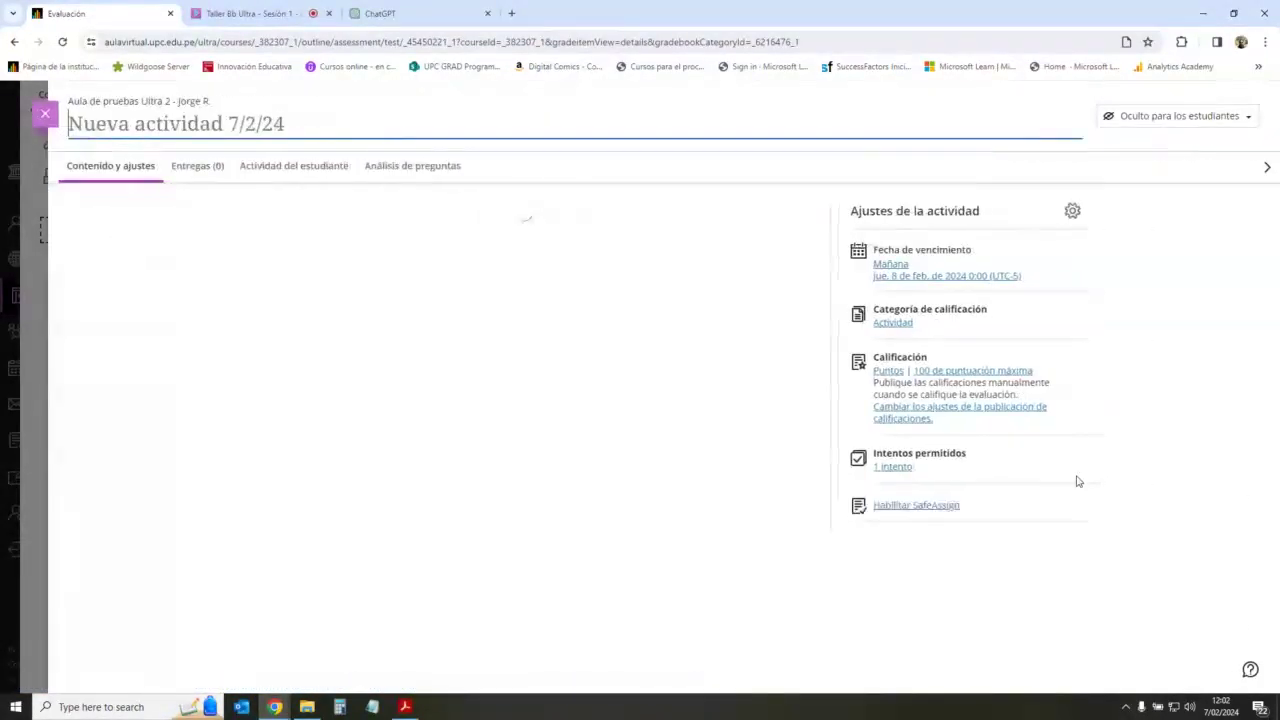
pyautogui.click(243, 123)
pyautogui.write('T')
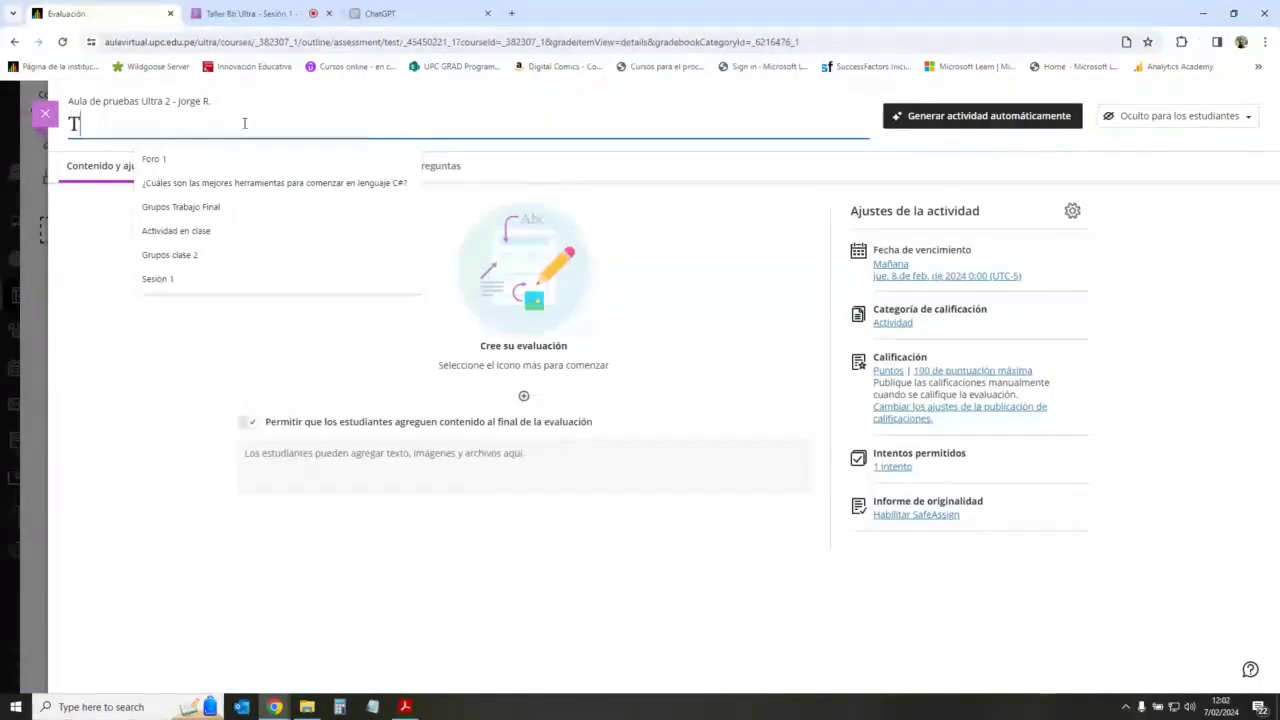
pyautogui.write('area 1')
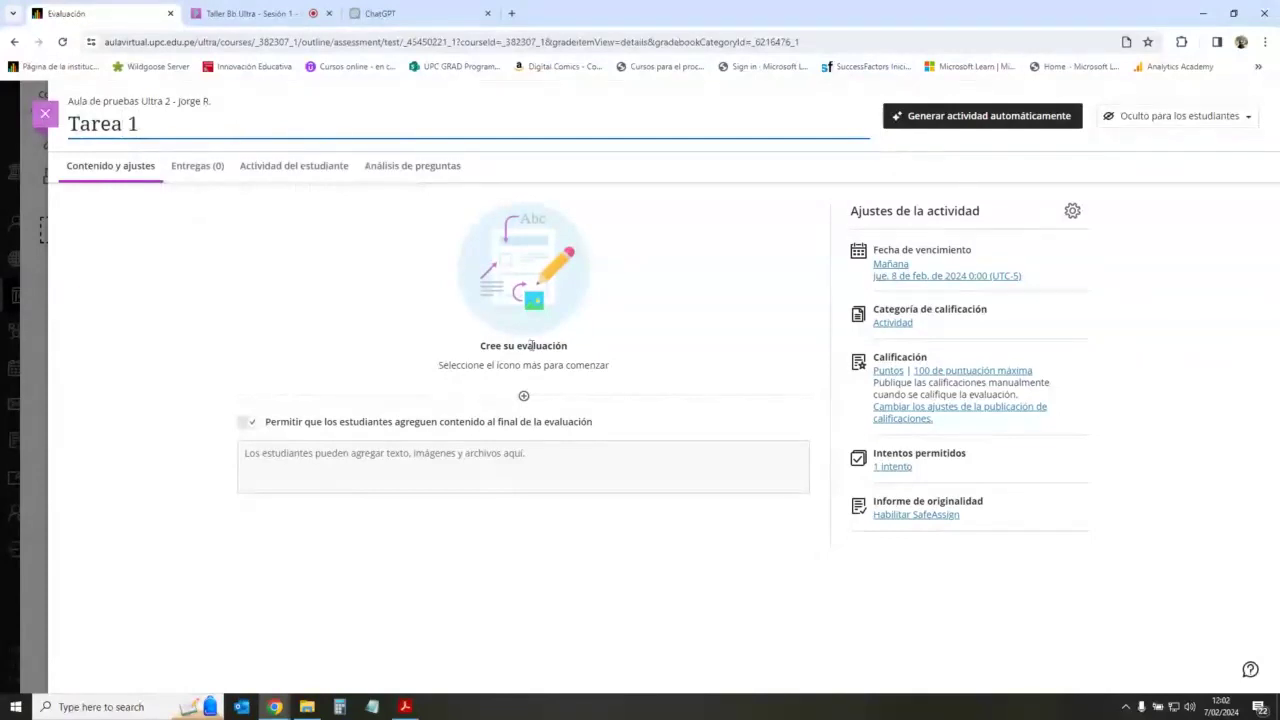
# Step: Add a text block reading "Descripción de la tarea 1" to the activity content and save it
pyautogui.click(524, 397)
pyautogui.click(559, 354)
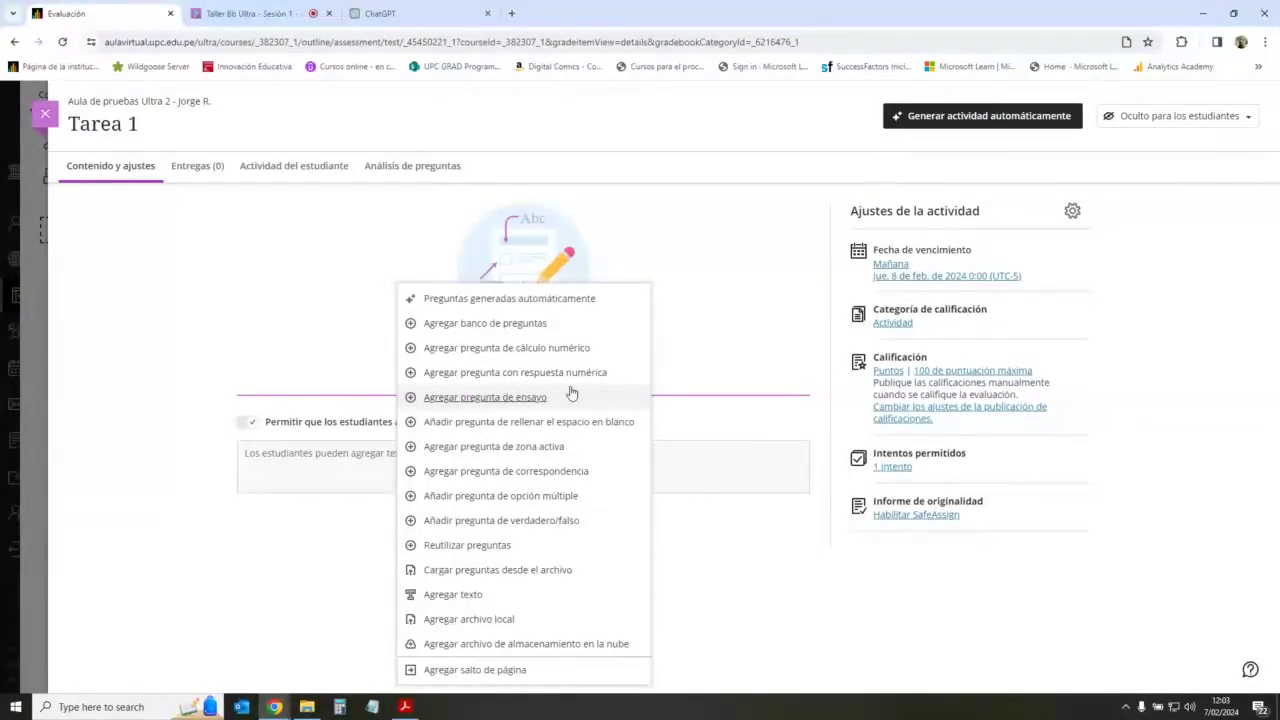
pyautogui.click(453, 594)
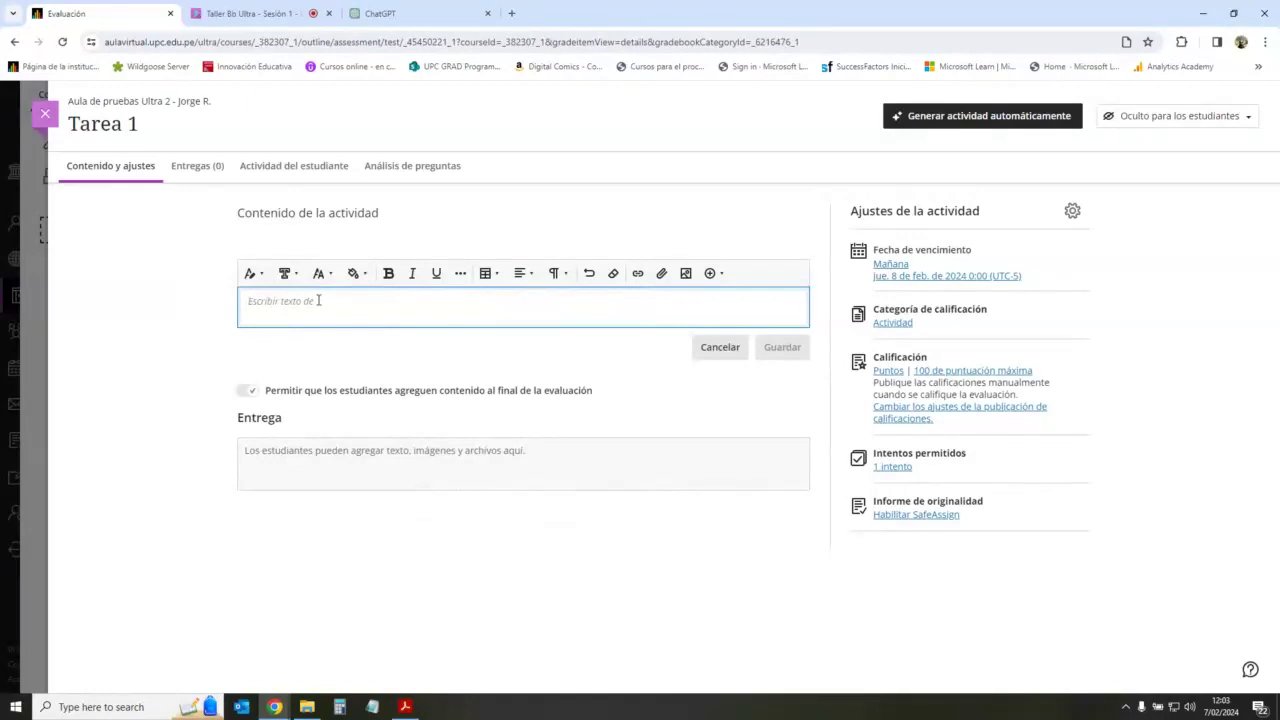
pyautogui.write('Descripc')
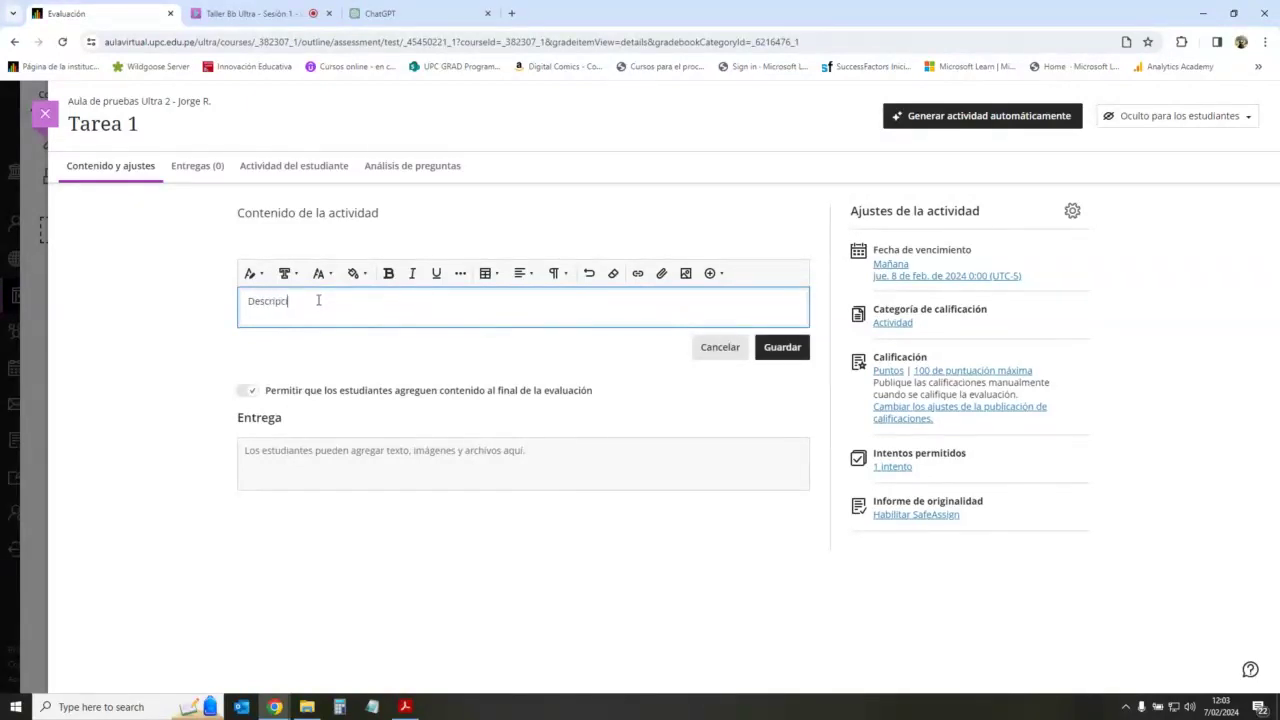
pyautogui.write('ión de la tarea 1')
pyautogui.click(155, 325)
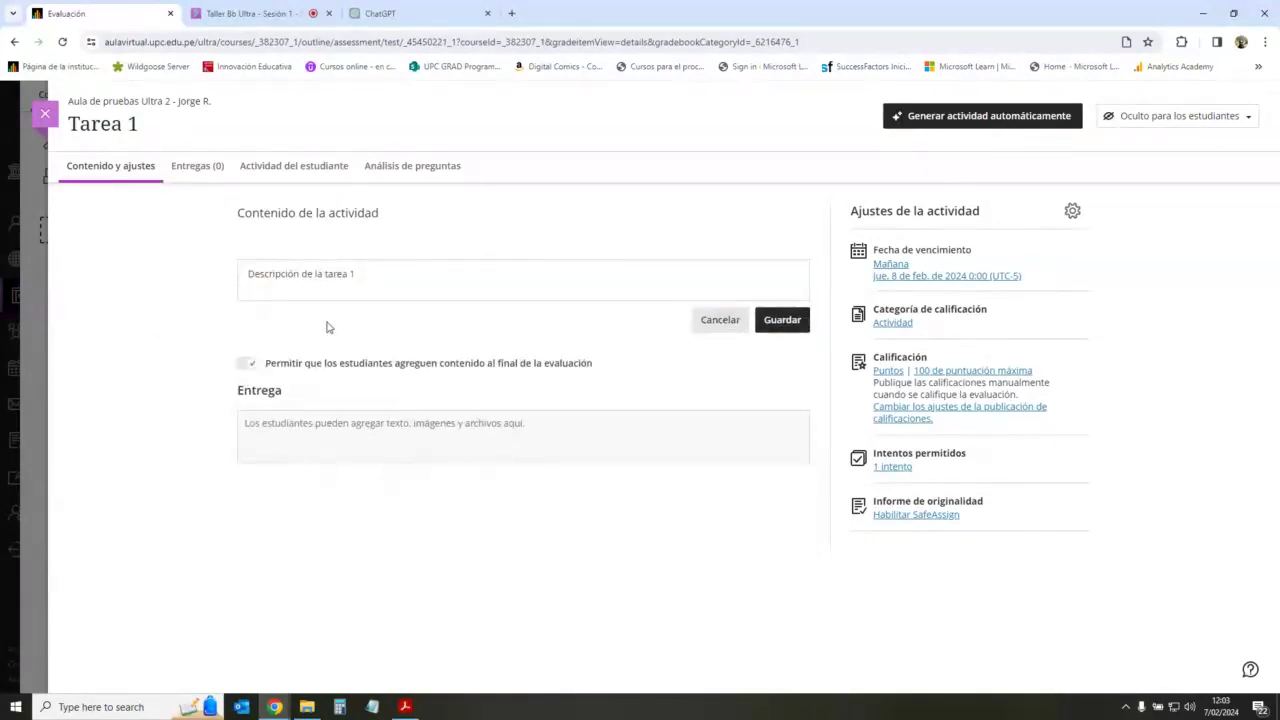
pyautogui.click(483, 277)
pyautogui.click(385, 347)
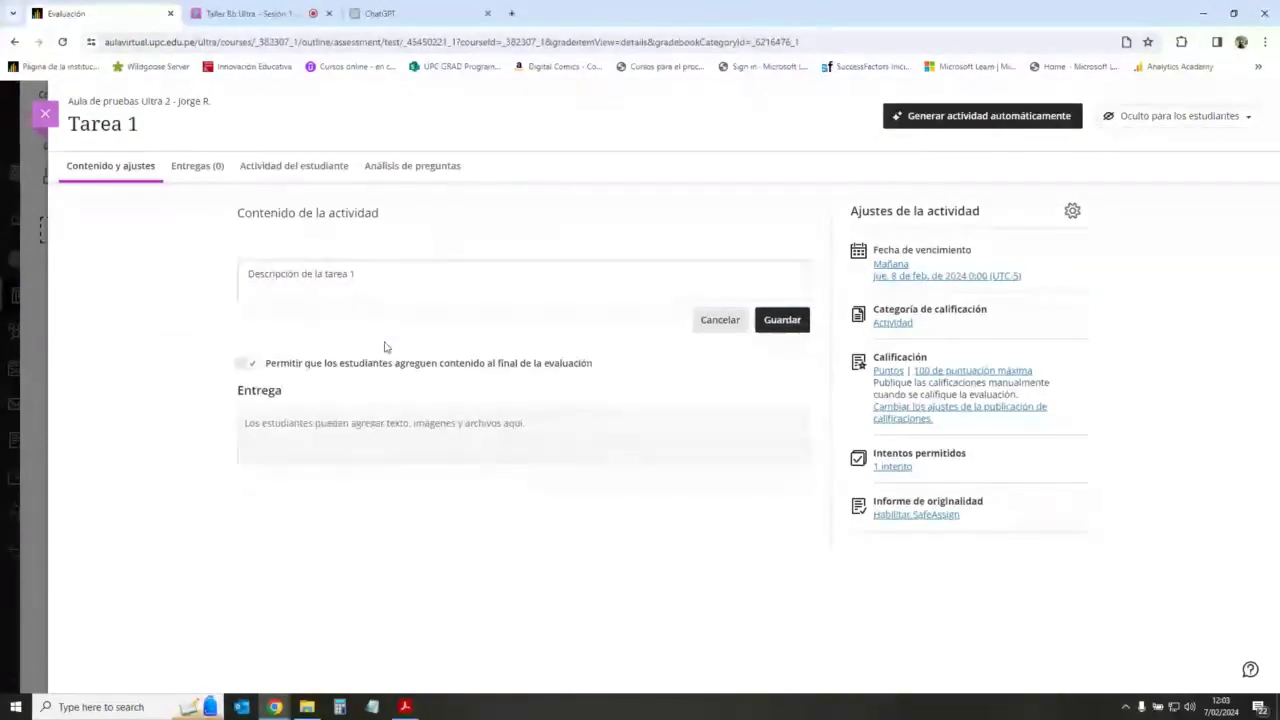
pyautogui.click(777, 320)
pyautogui.click(209, 340)
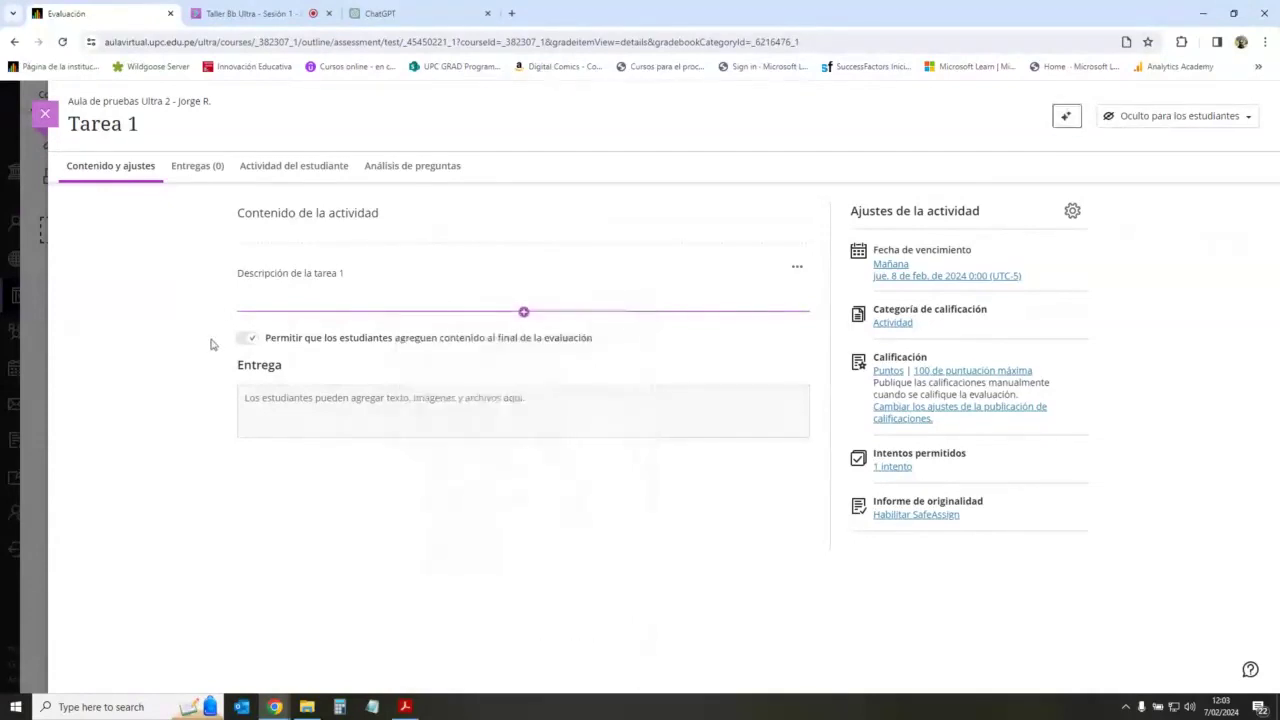
# Step: Attach the local file Ejercicio de comunicación escrita.pdf to Tarea 1's content, viewable and downloadable, and save it
pyautogui.click(524, 312)
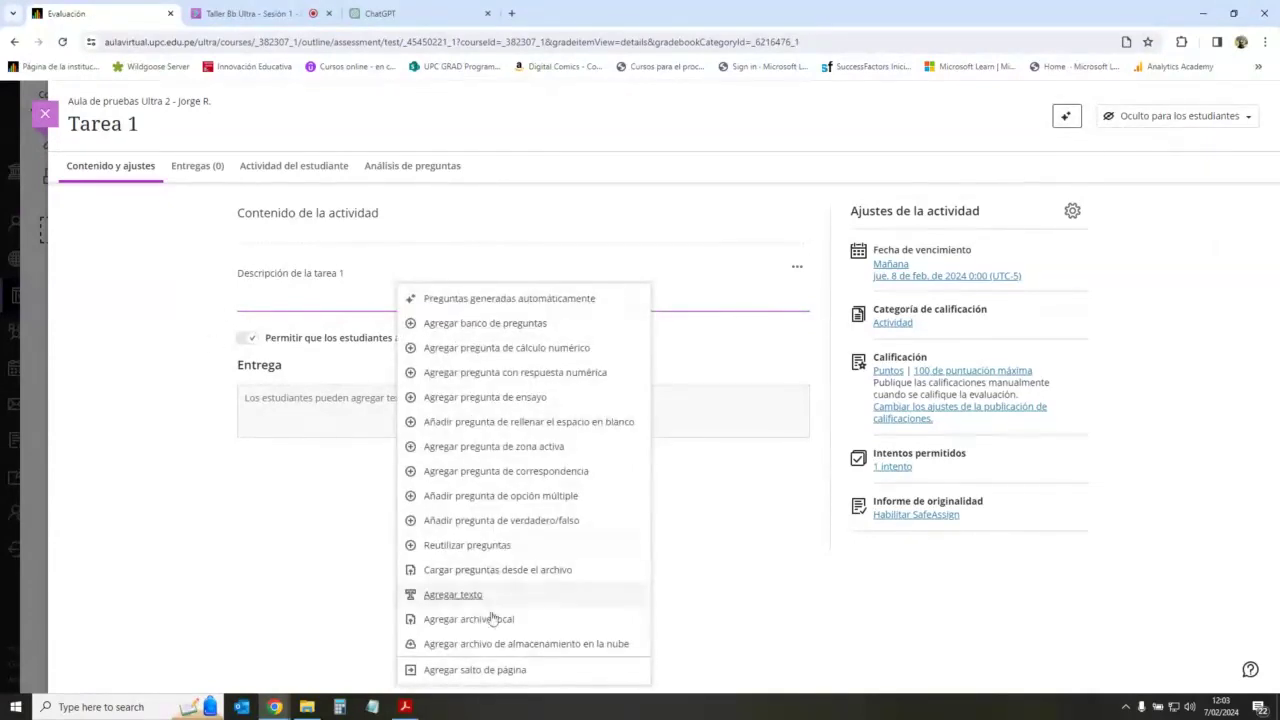
pyautogui.click(492, 628)
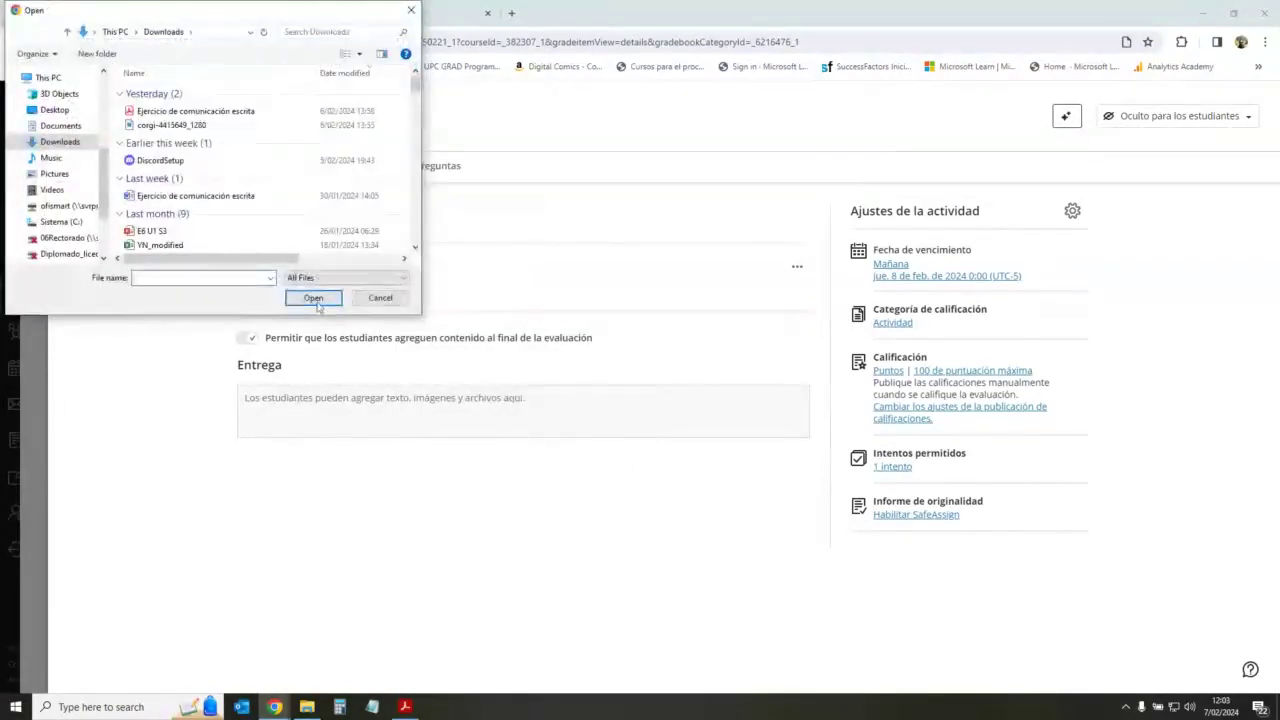
pyautogui.click(205, 111)
pyautogui.doubleClick(205, 111)
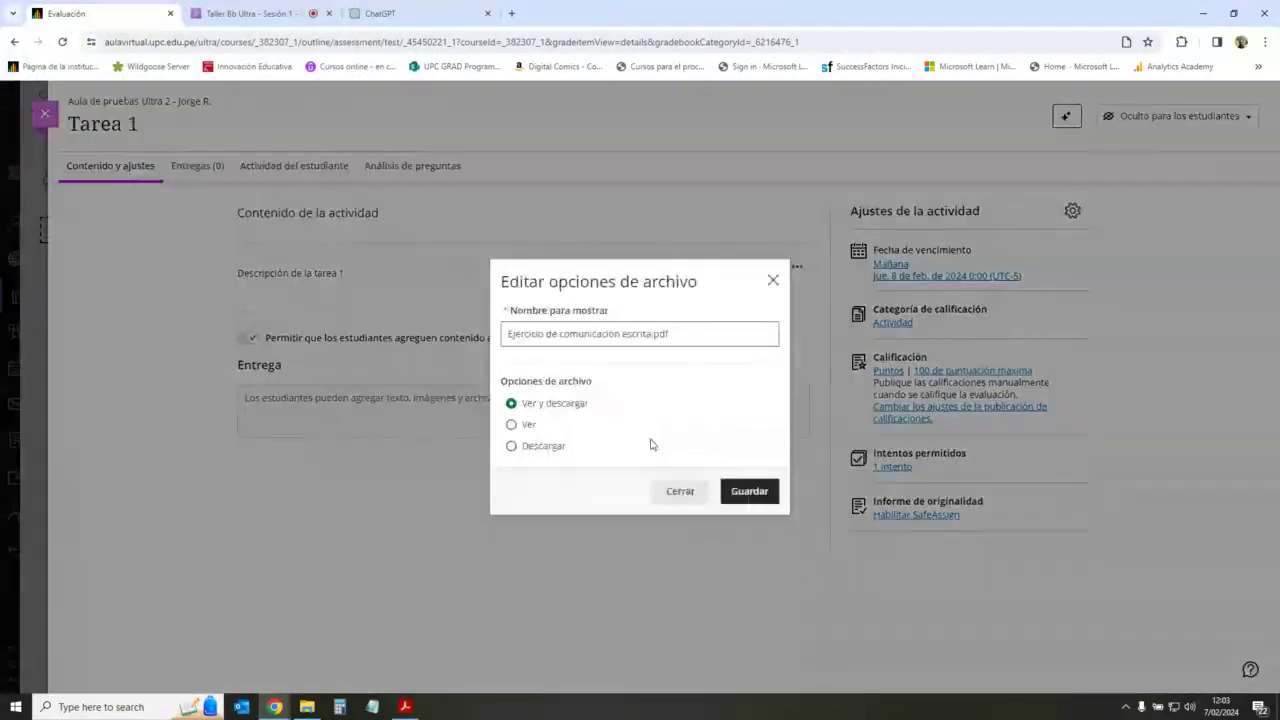
pyautogui.click(742, 491)
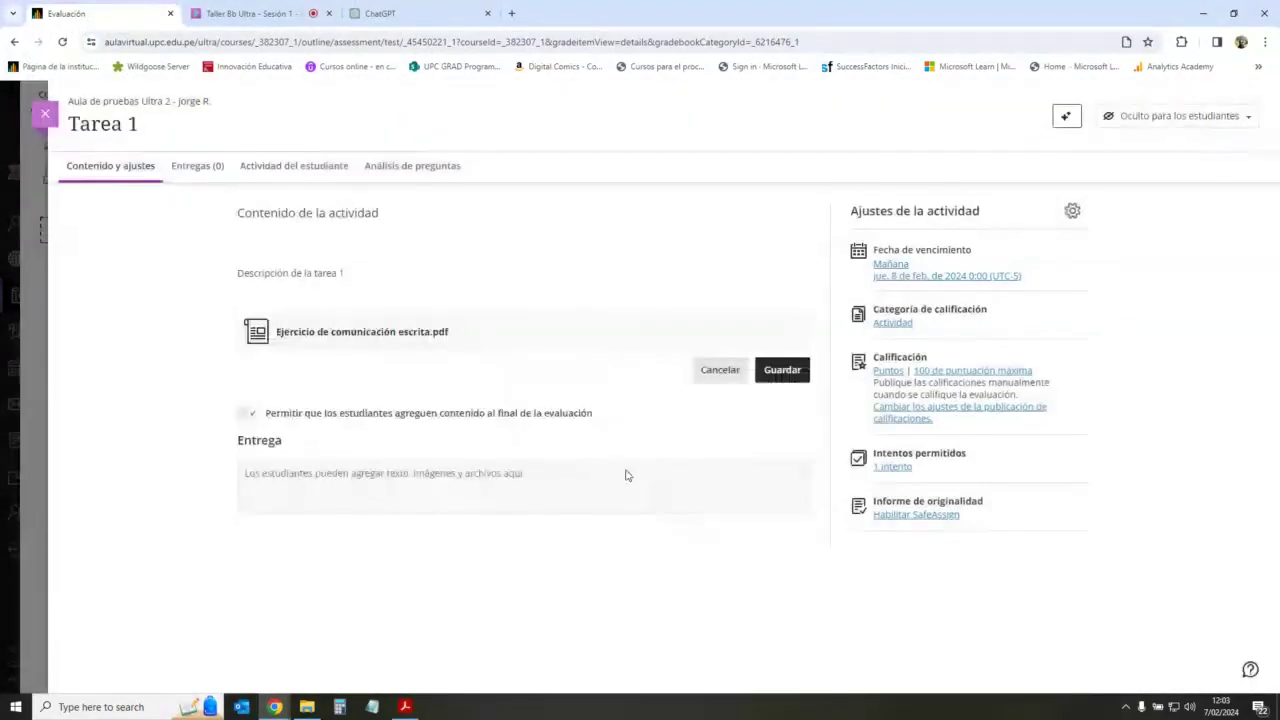
pyautogui.click(784, 370)
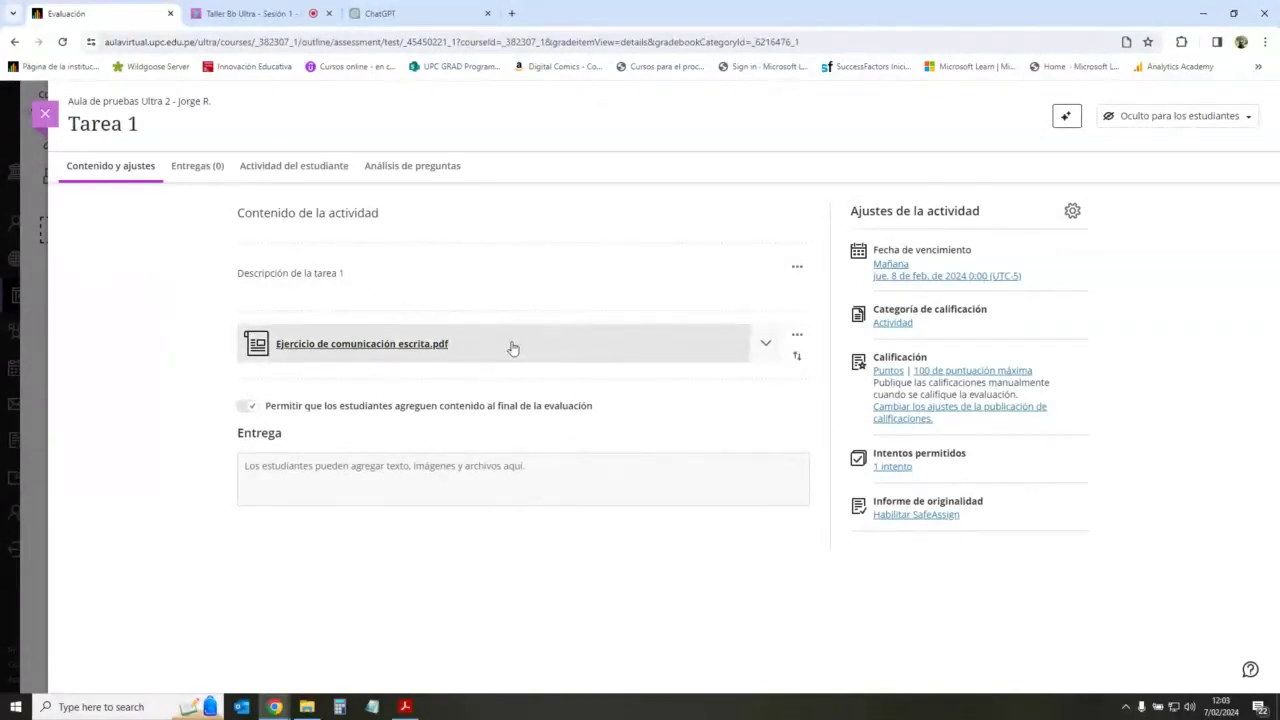
# Step: Insert the image corgi-4415649_1280.jpg with its original aspect ratio into the task's description text and save the description
pyautogui.click(796, 268)
pyautogui.click(744, 291)
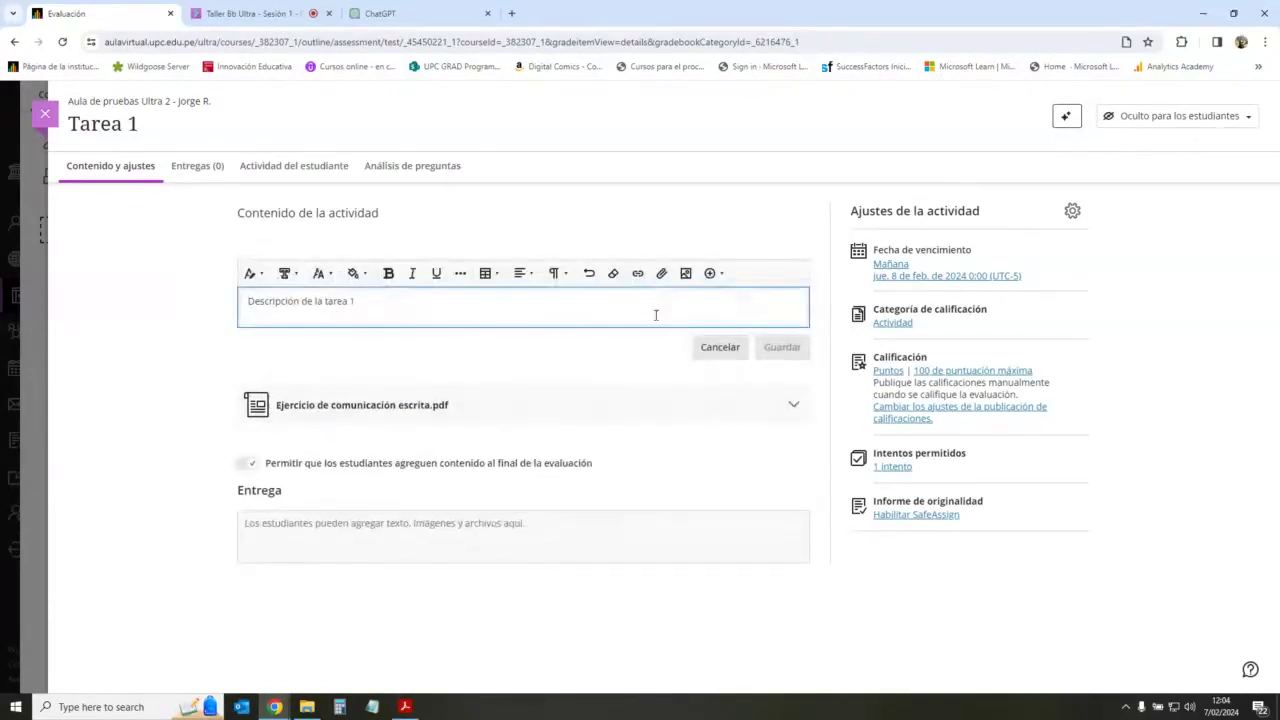
pyautogui.click(686, 275)
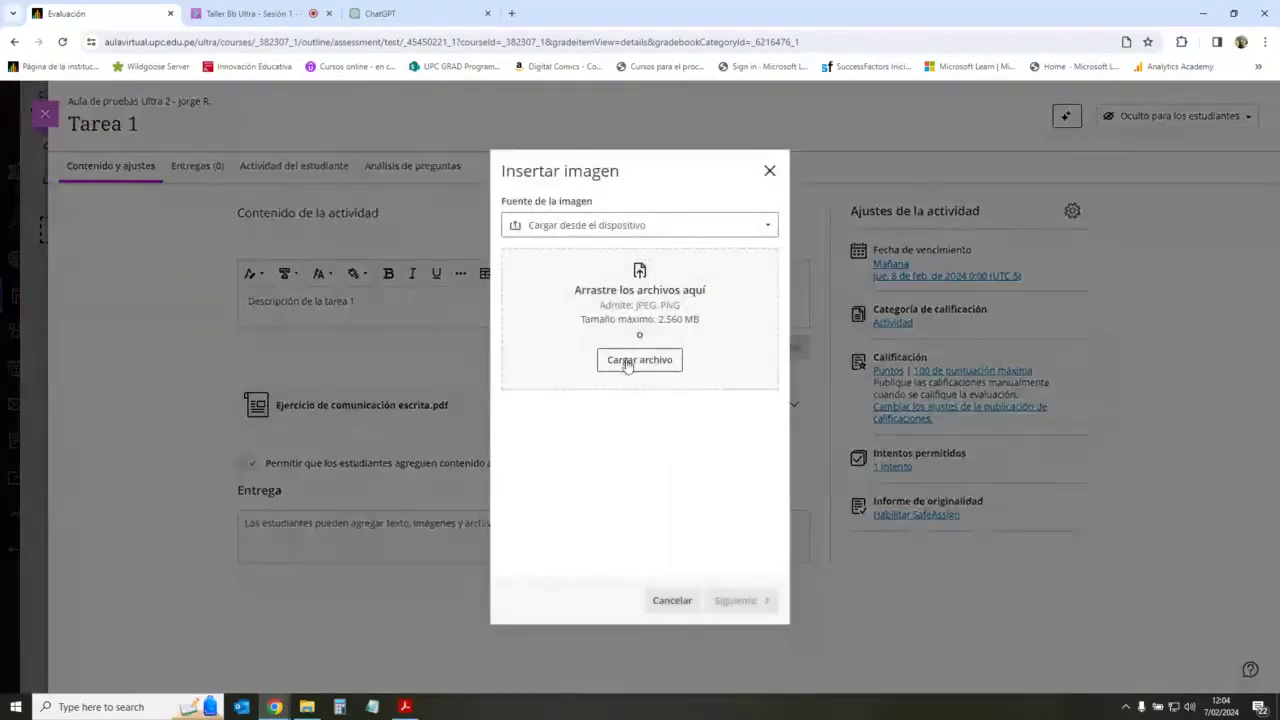
pyautogui.click(627, 363)
pyautogui.click(200, 103)
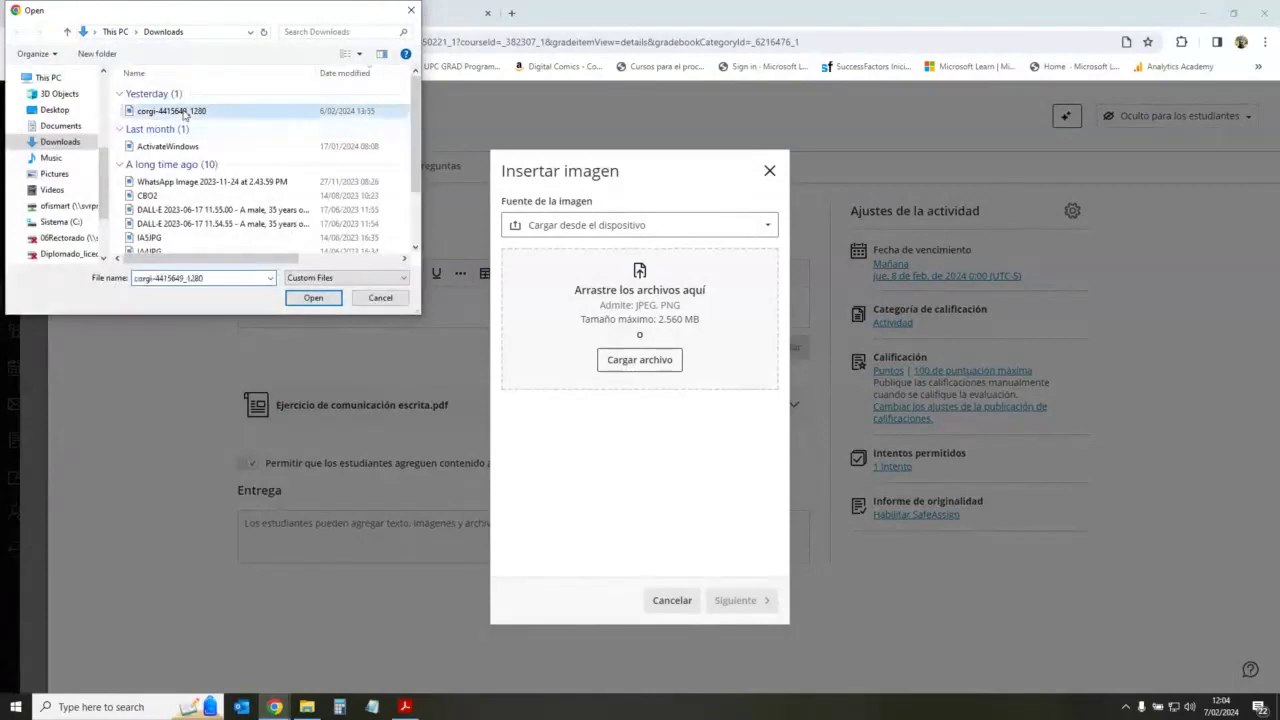
pyautogui.click(314, 294)
pyautogui.click(745, 601)
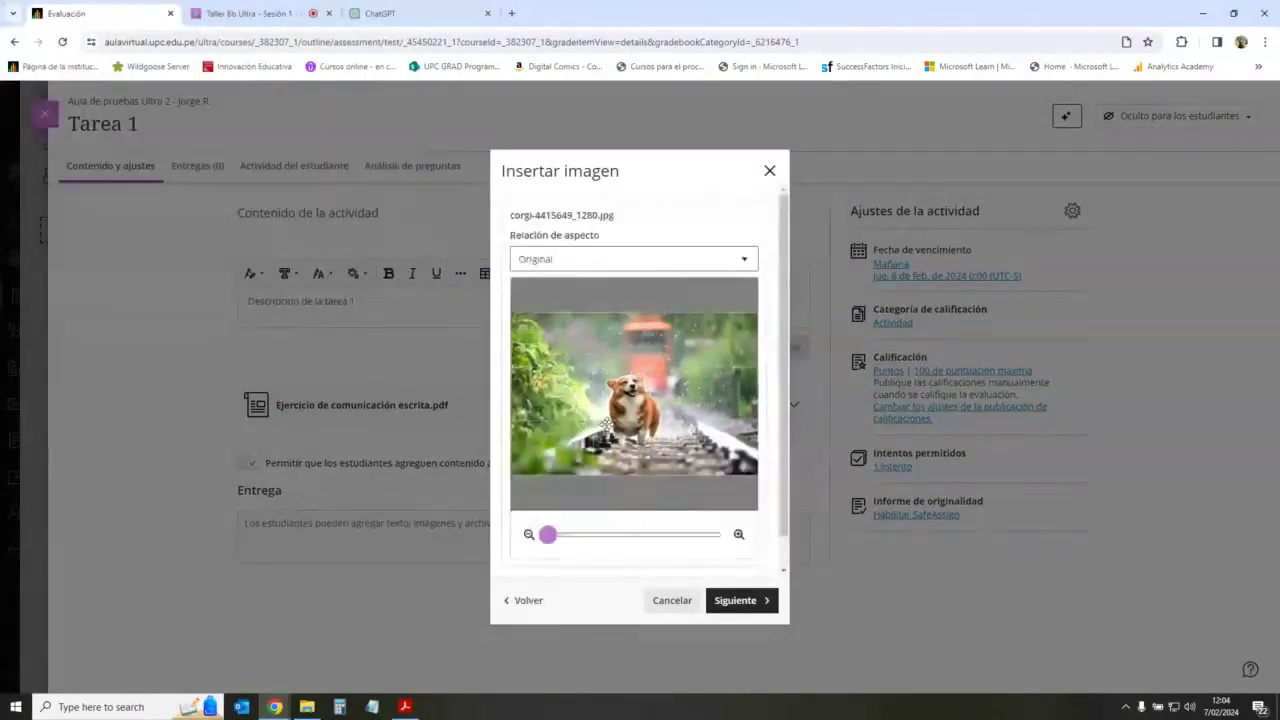
pyautogui.click(740, 600)
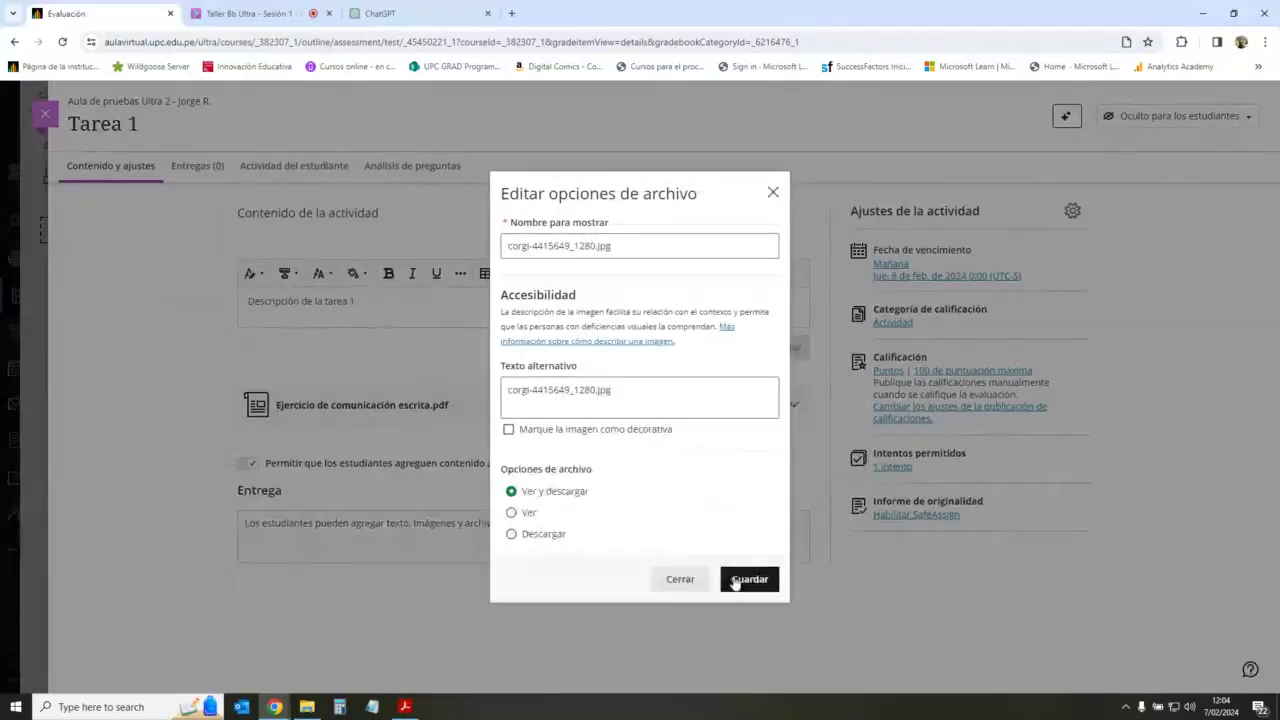
pyautogui.click(749, 579)
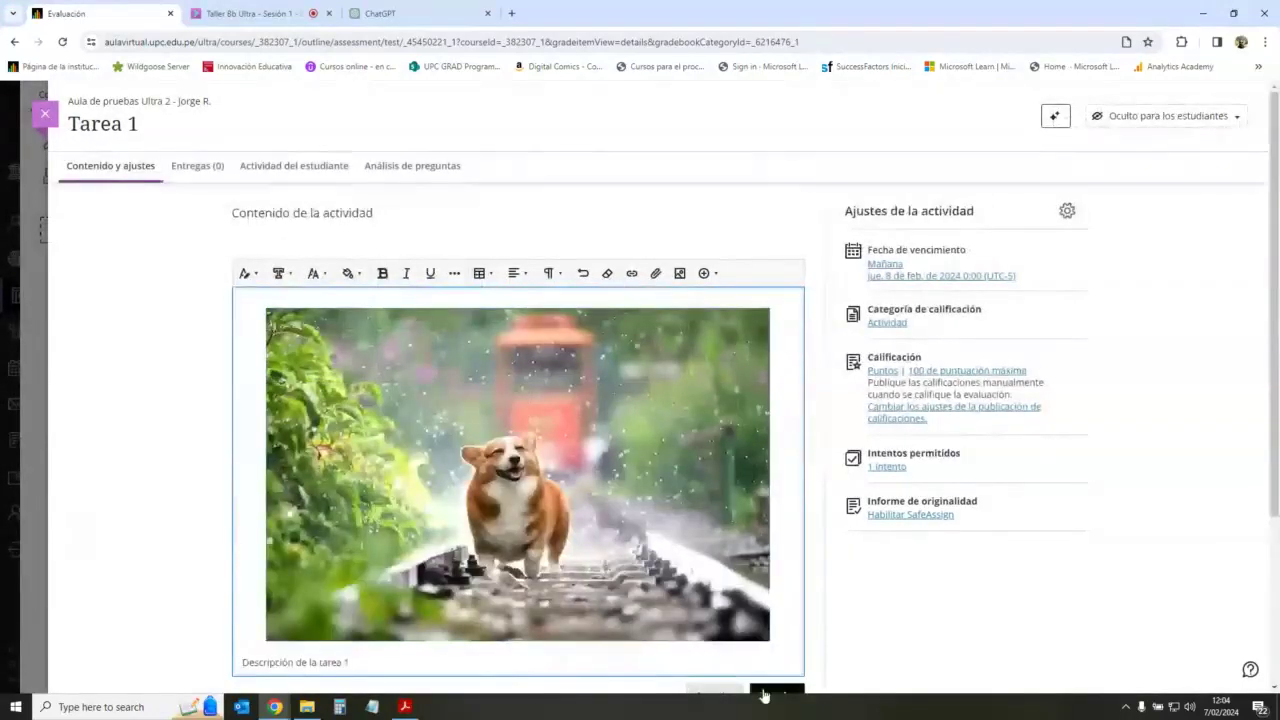
pyautogui.click(776, 690)
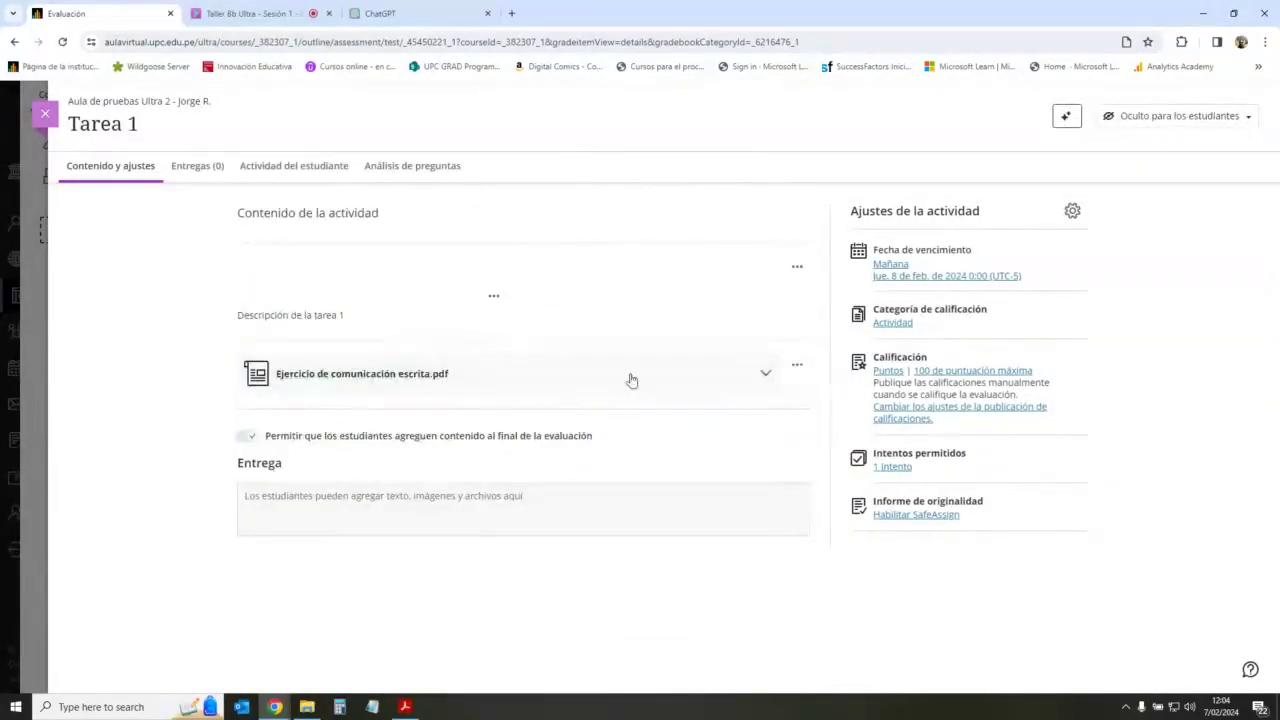
# Step: Set the activity's due date to 17/2/24 in the activity settings
pyautogui.scroll(-3, 457, 494)
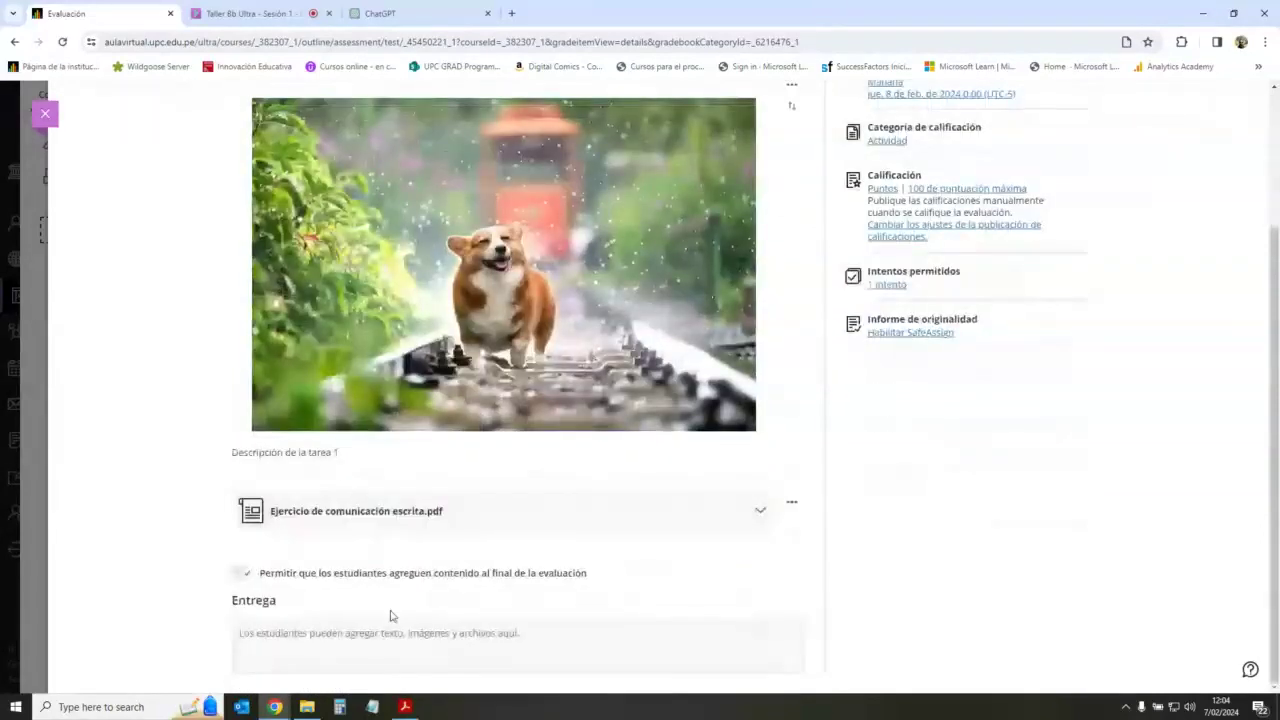
pyautogui.scroll(3, 583, 506)
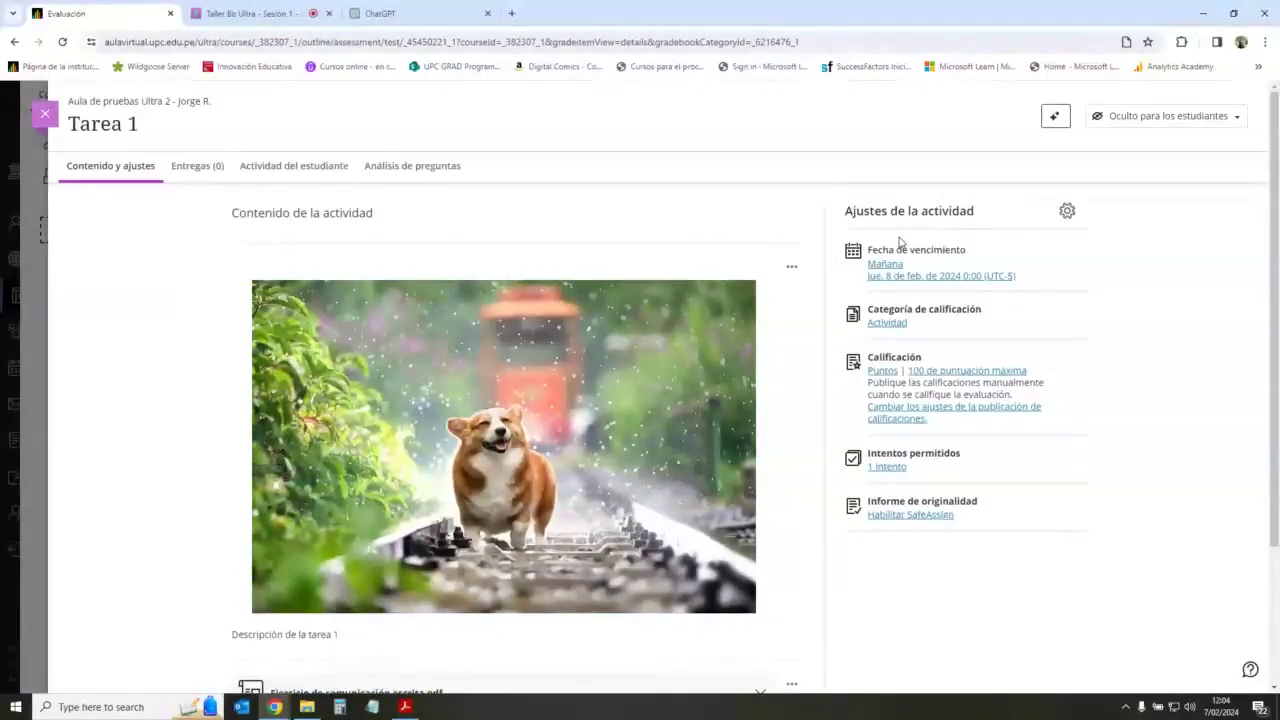
pyautogui.click(1068, 212)
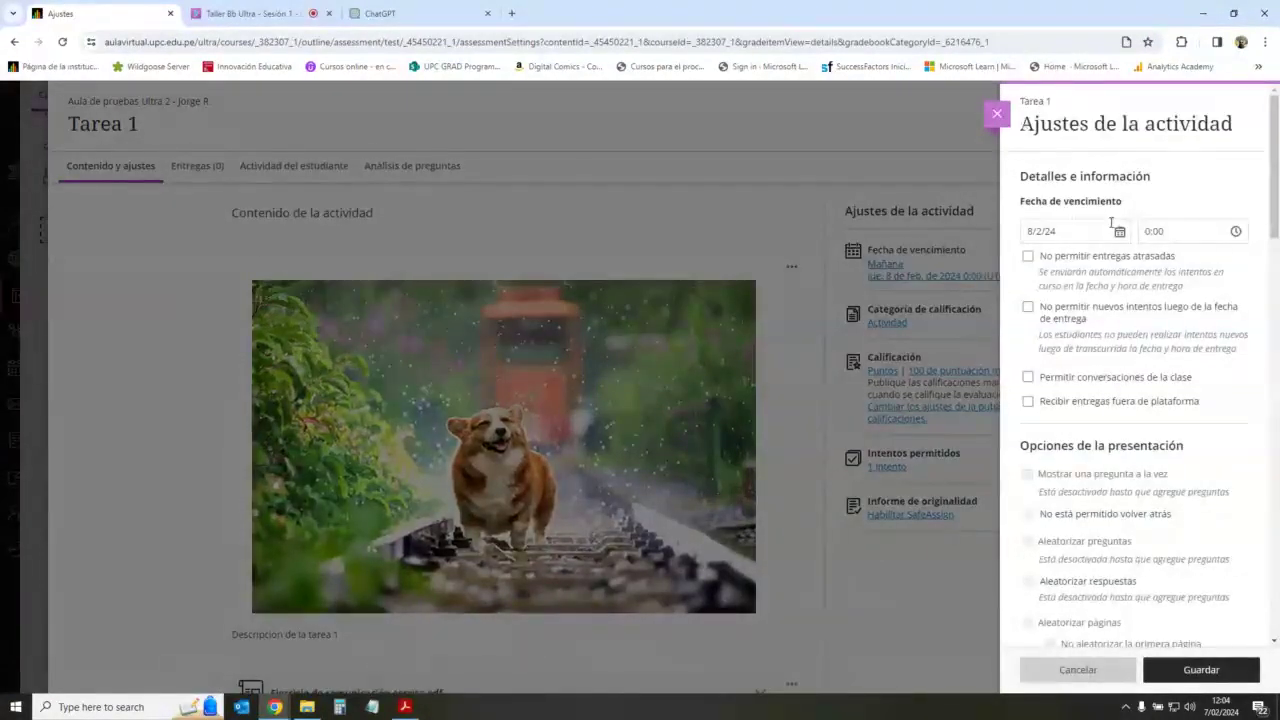
pyautogui.click(1120, 232)
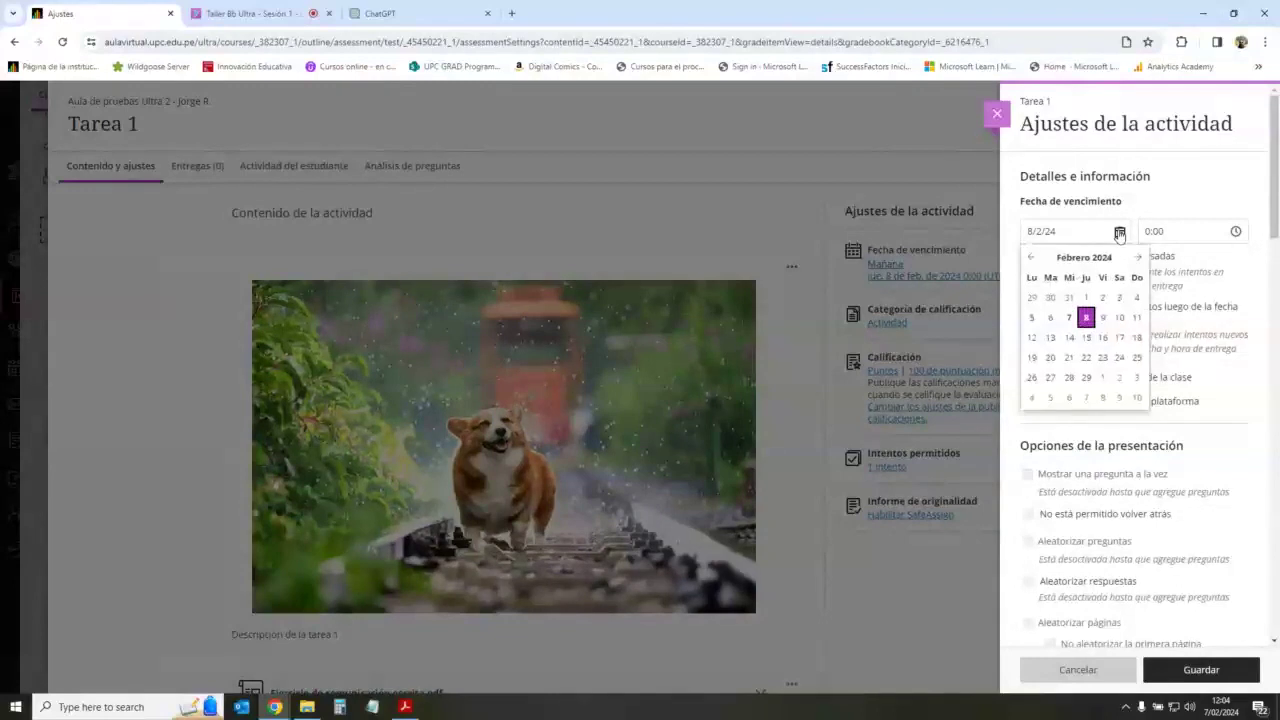
pyautogui.click(1119, 338)
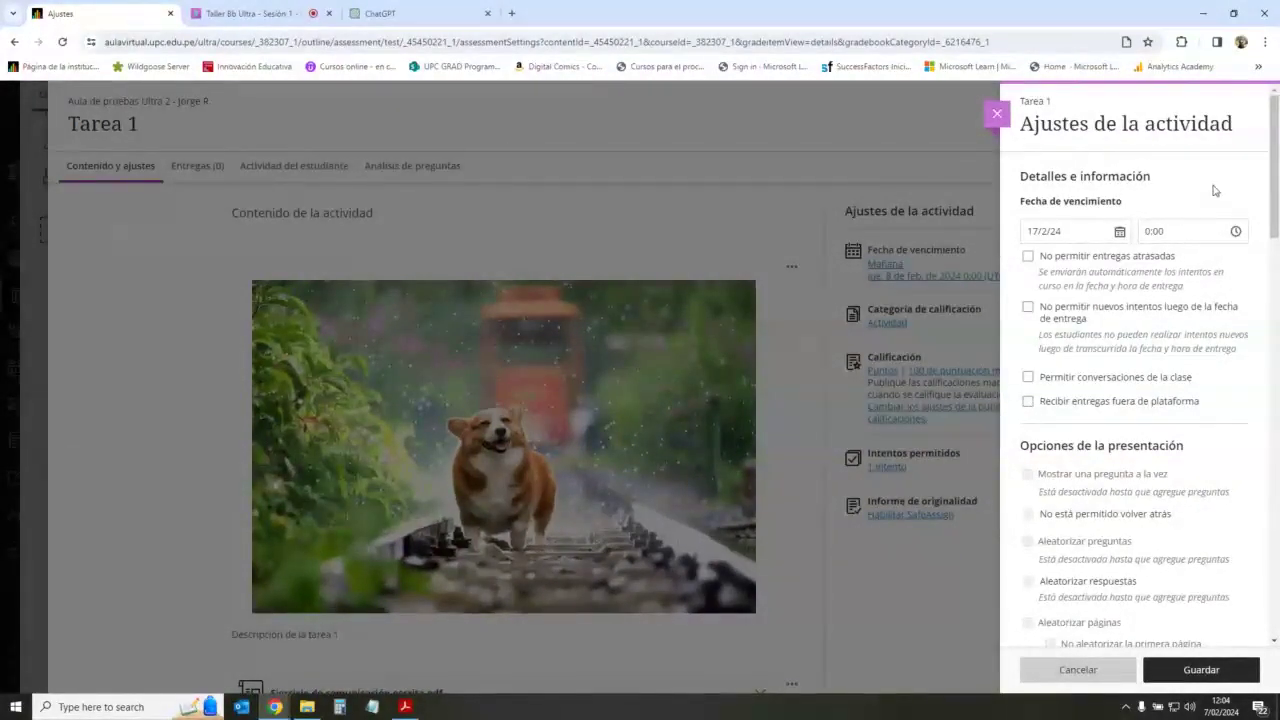
pyautogui.click(1108, 320)
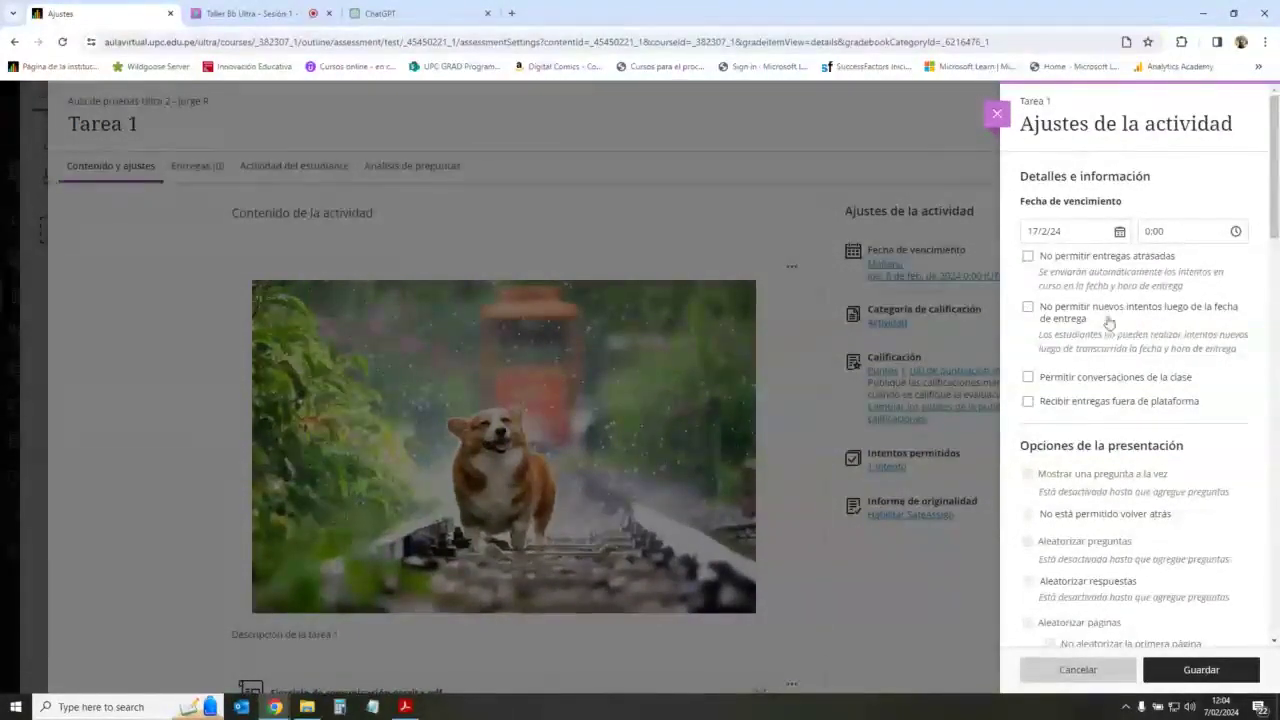
# Step: Turn the options for disallowing late submissions and allowing class conversations on and back off
pyautogui.click(1028, 257)
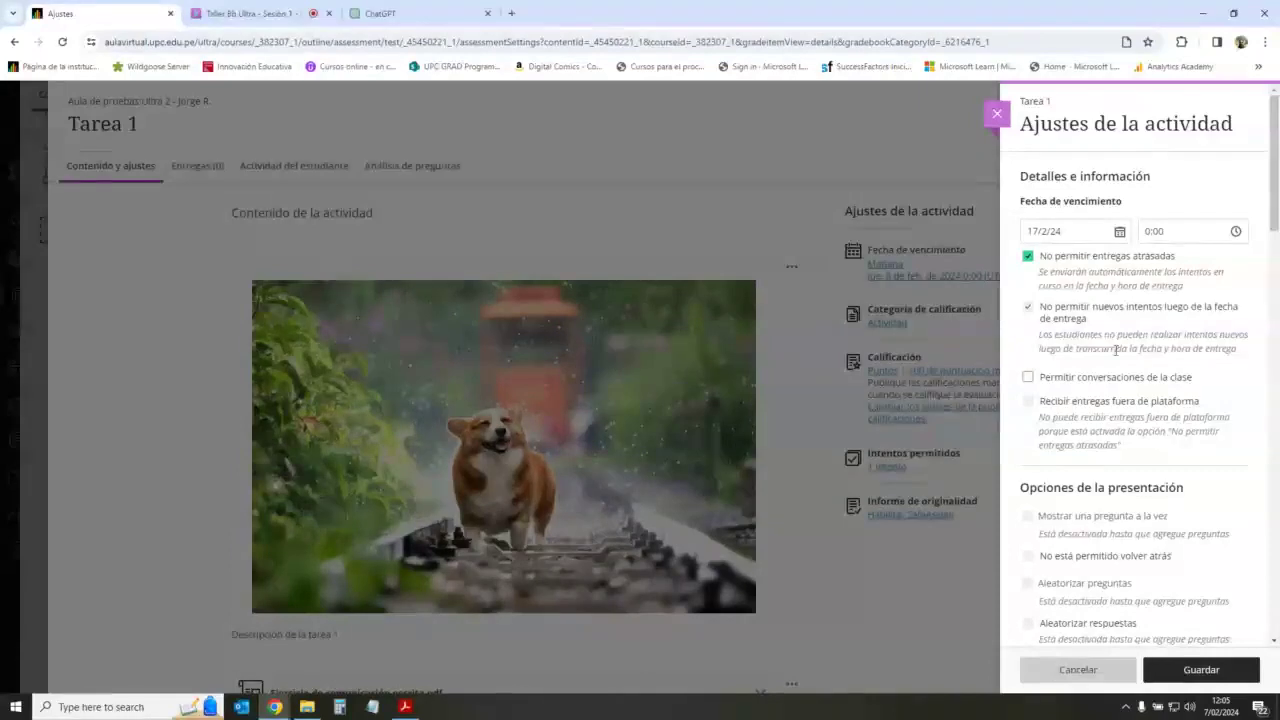
pyautogui.click(1028, 258)
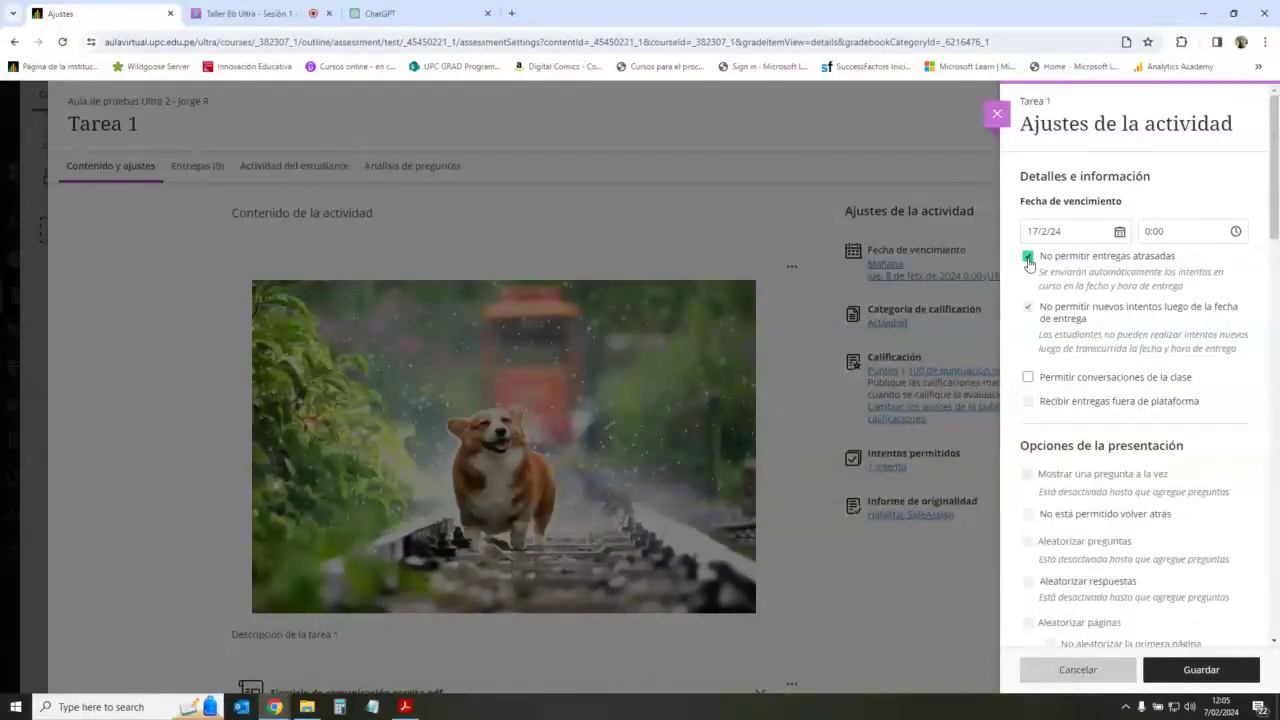
pyautogui.click(1028, 378)
pyautogui.click(1029, 379)
pyautogui.click(1030, 381)
# Step: Examine the activity settings, from the due date options through the presentation options to the formative tools
pyautogui.scroll(-3, 1152, 440)
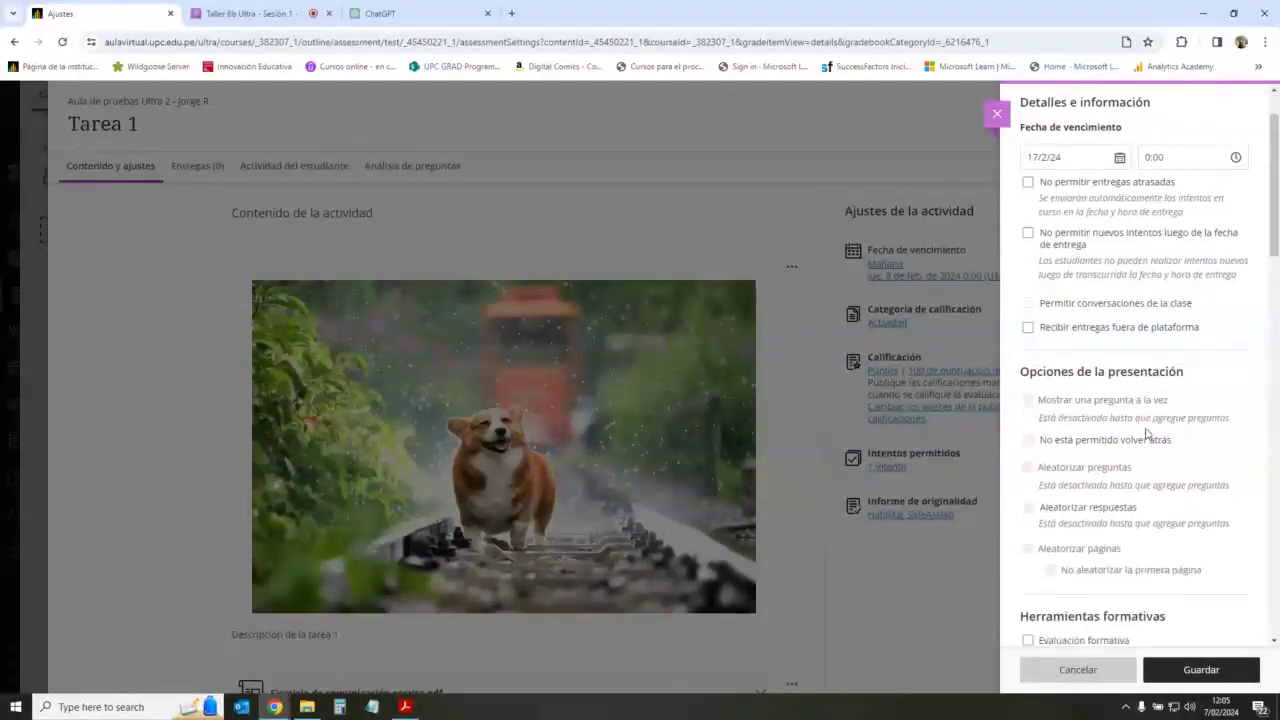
pyautogui.scroll(-3, 1152, 428)
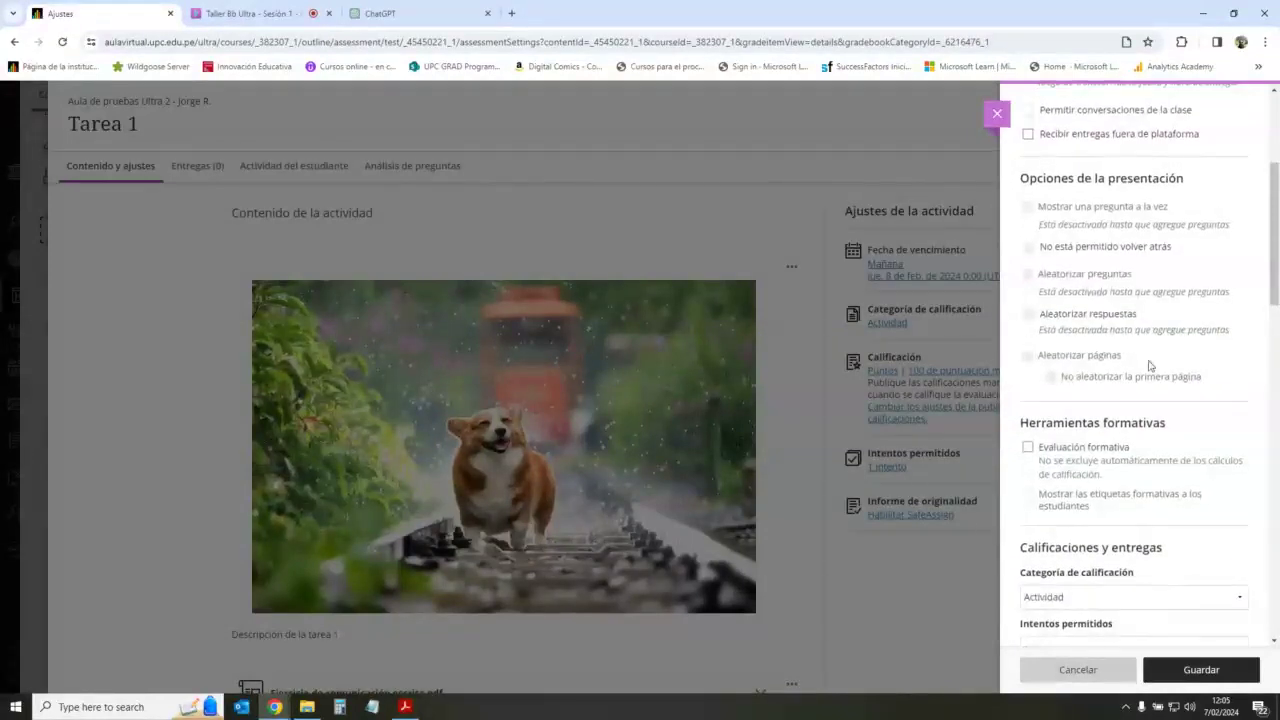
pyautogui.scroll(-2, 1148, 364)
pyautogui.scroll(5, 1148, 364)
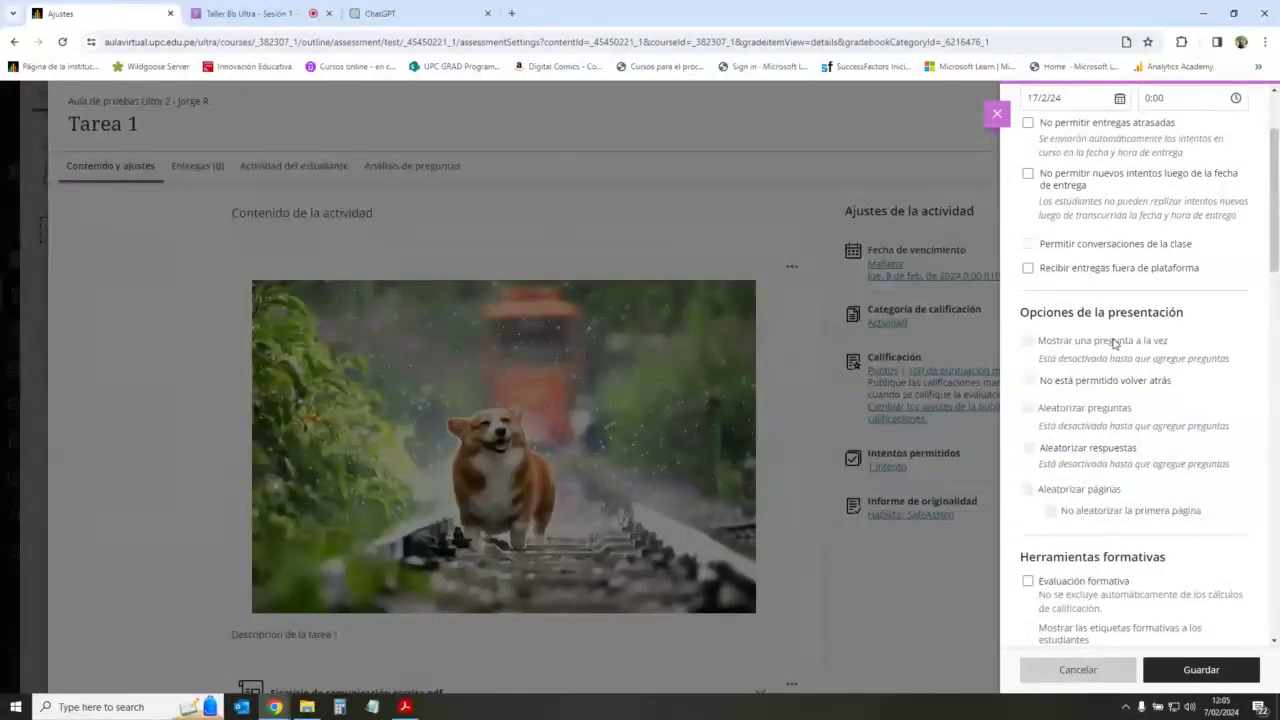
pyautogui.scroll(2, 1113, 343)
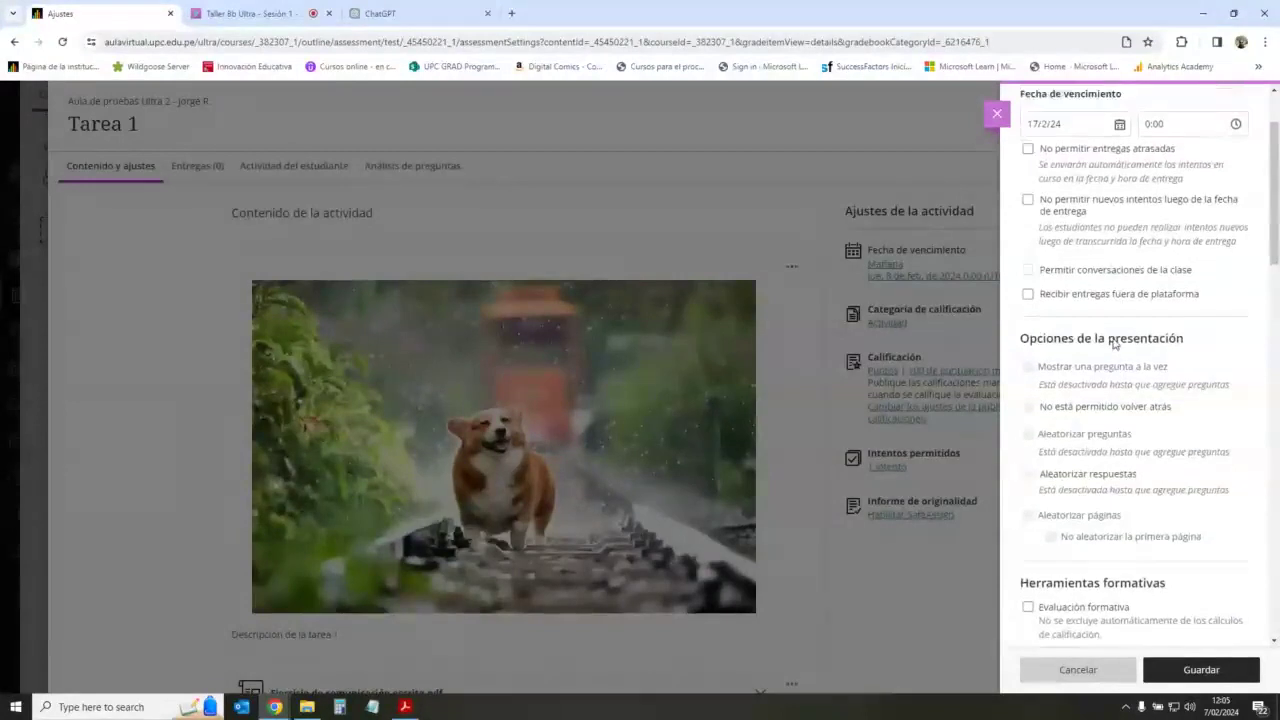
pyautogui.moveTo(1023, 121); pyautogui.dragTo(1240, 127)
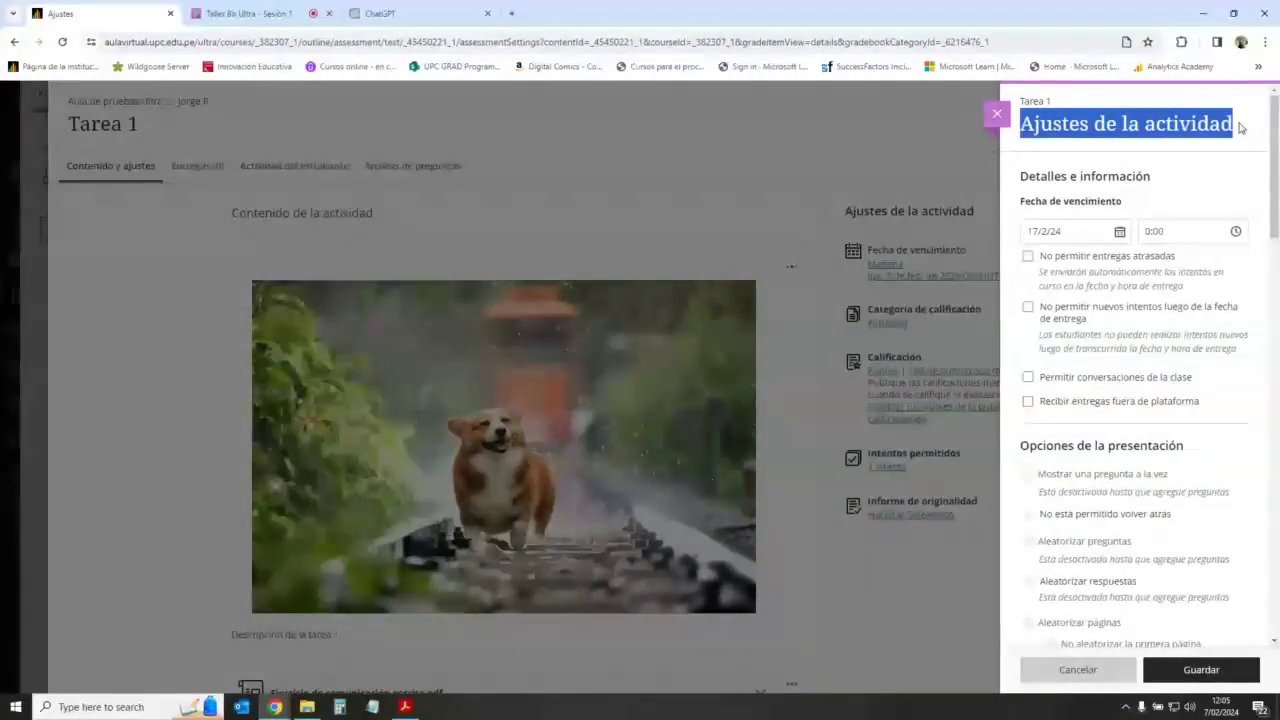
pyautogui.click(1022, 121)
pyautogui.moveTo(1022, 121); pyautogui.dragTo(1232, 124)
pyautogui.click(1235, 133)
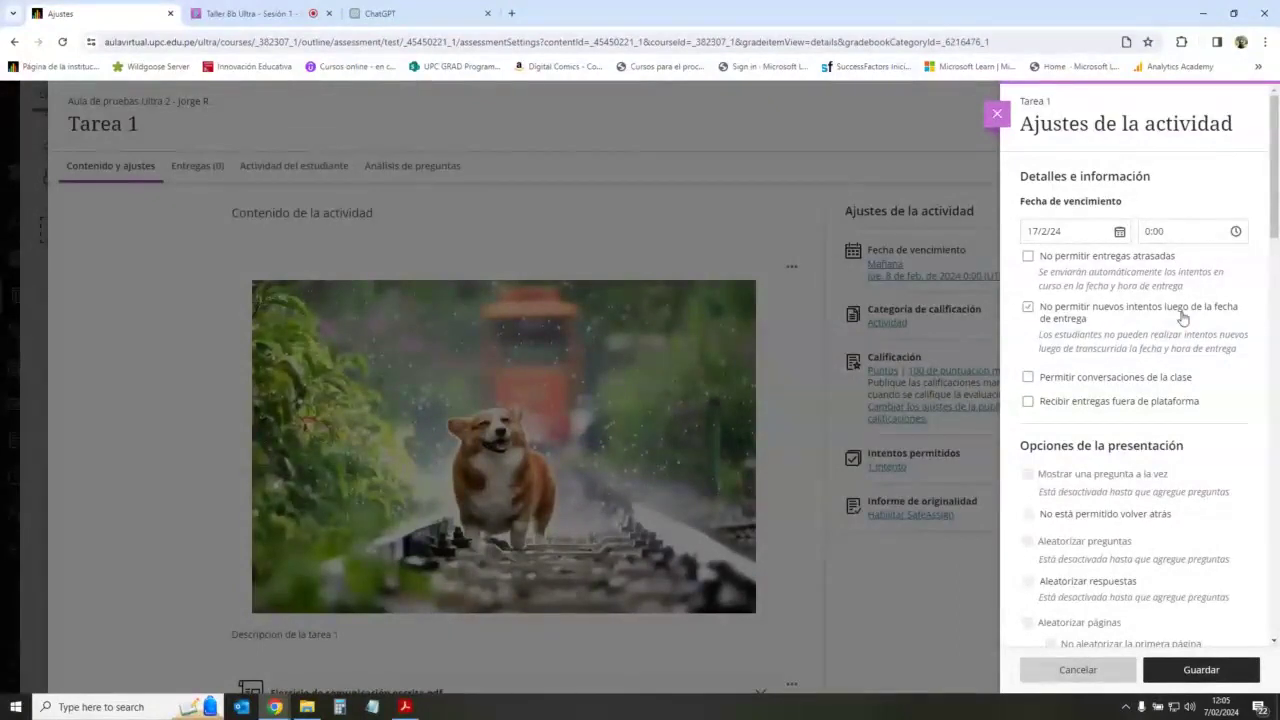
# Step: Set the allowed attempts to 2 and grade by the last attempt with a score (Último intento con una calificación)
pyautogui.scroll(-2, 1109, 337)
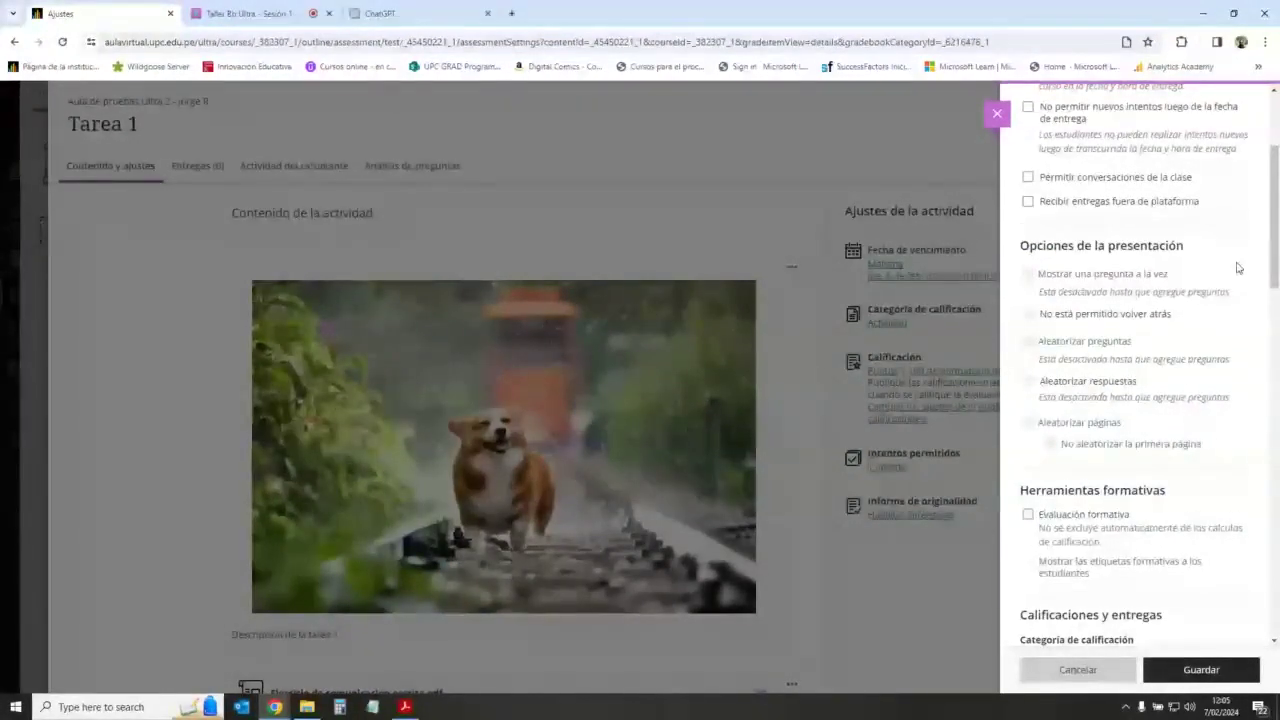
pyautogui.scroll(-2, 1176, 347)
pyautogui.scroll(-2, 1175, 345)
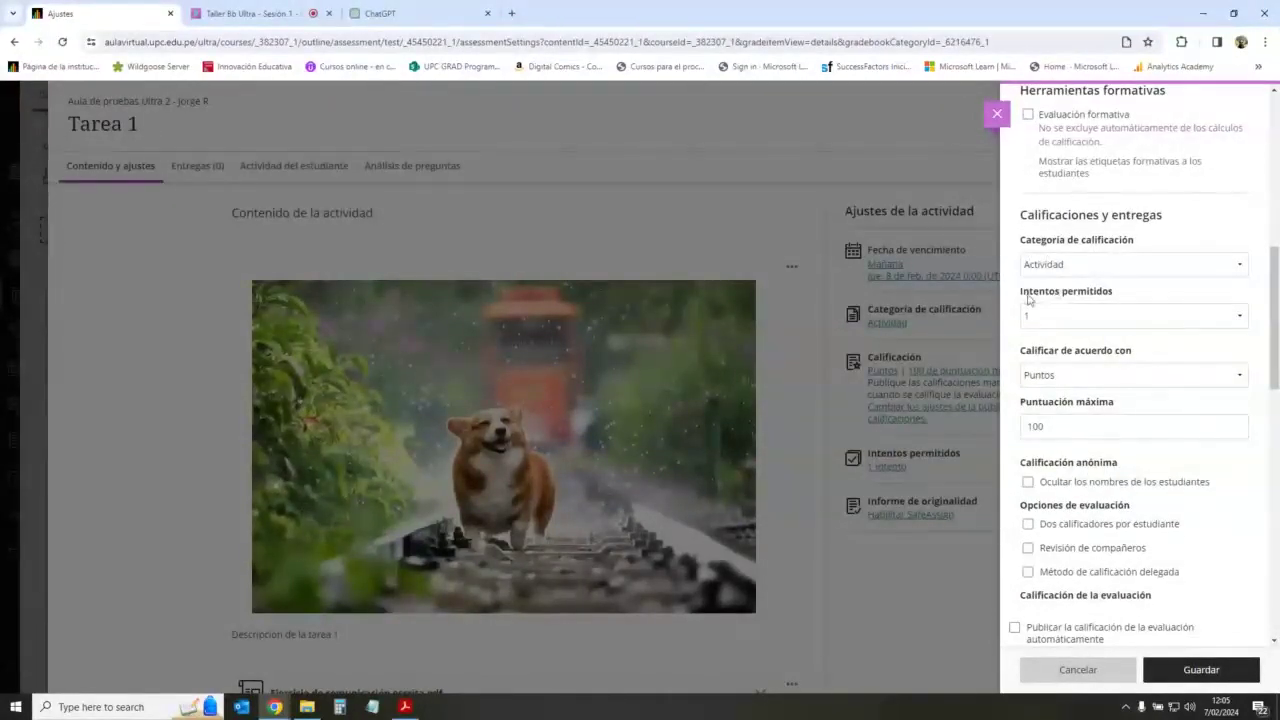
pyautogui.click(1190, 318)
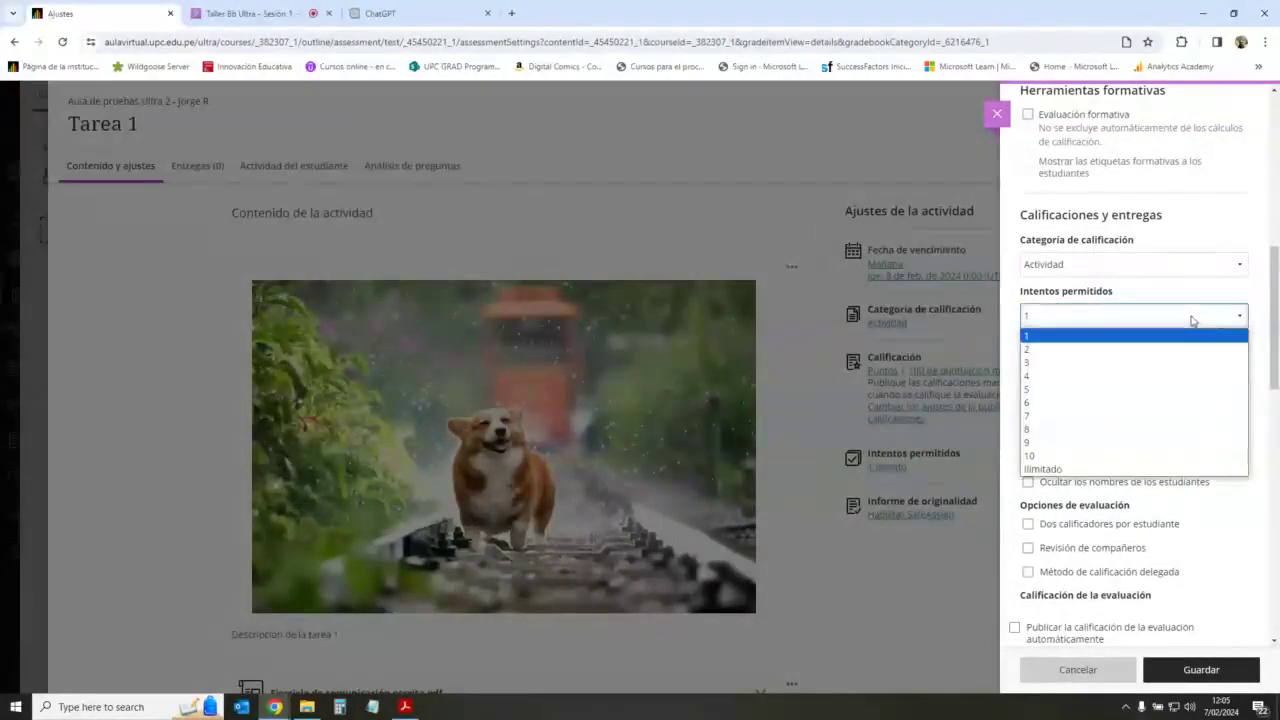
pyautogui.click(1060, 349)
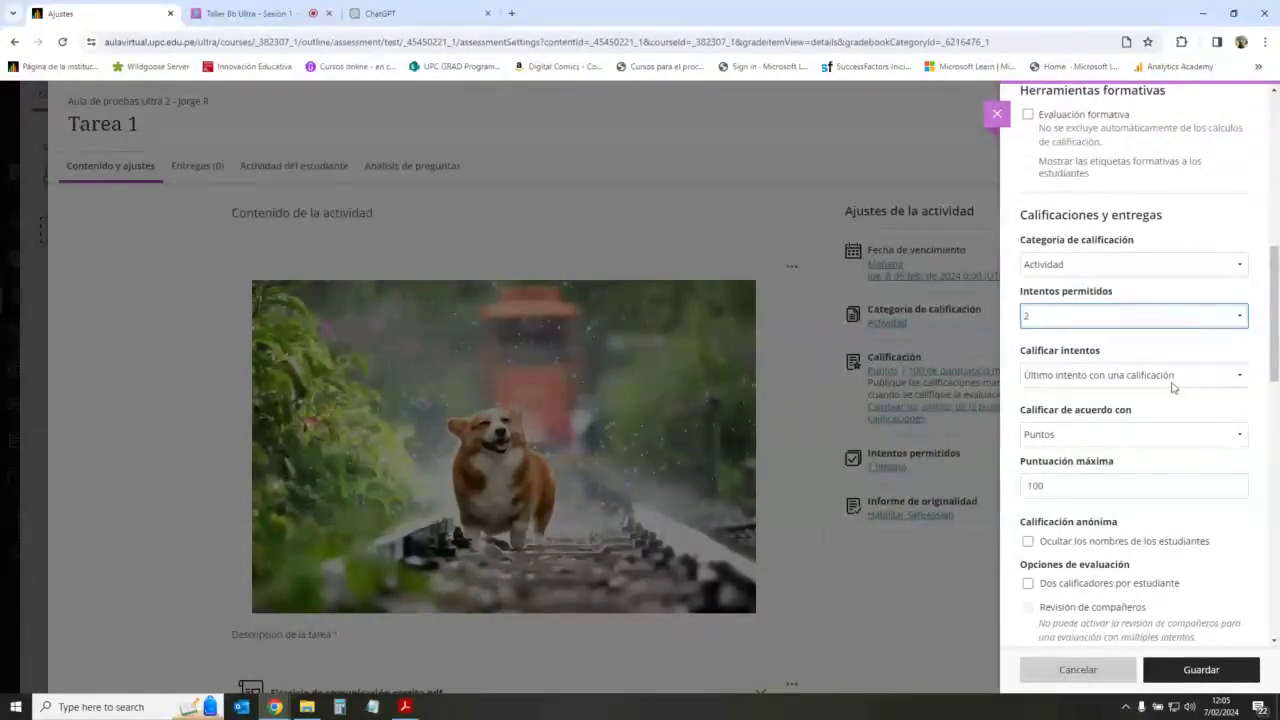
pyautogui.click(1166, 380)
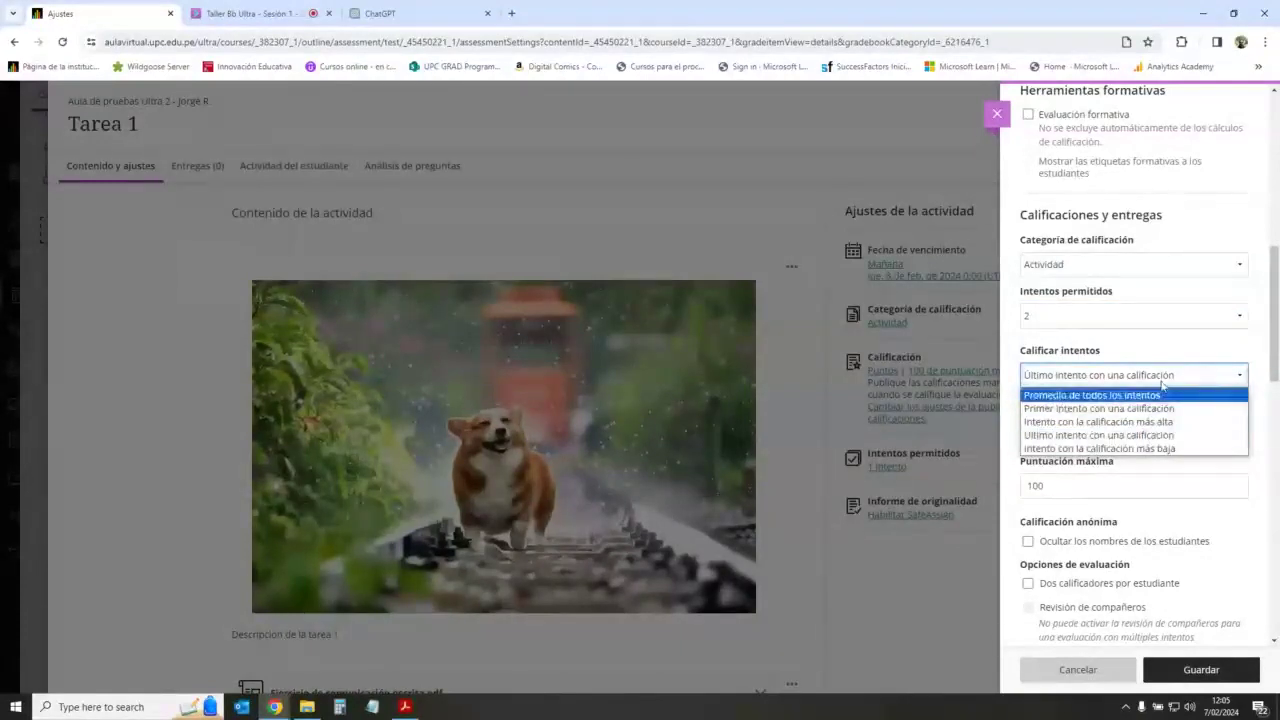
pyautogui.click(1160, 436)
# Step: Set the activity's maximum score to 20 points
pyautogui.doubleClick(1040, 485)
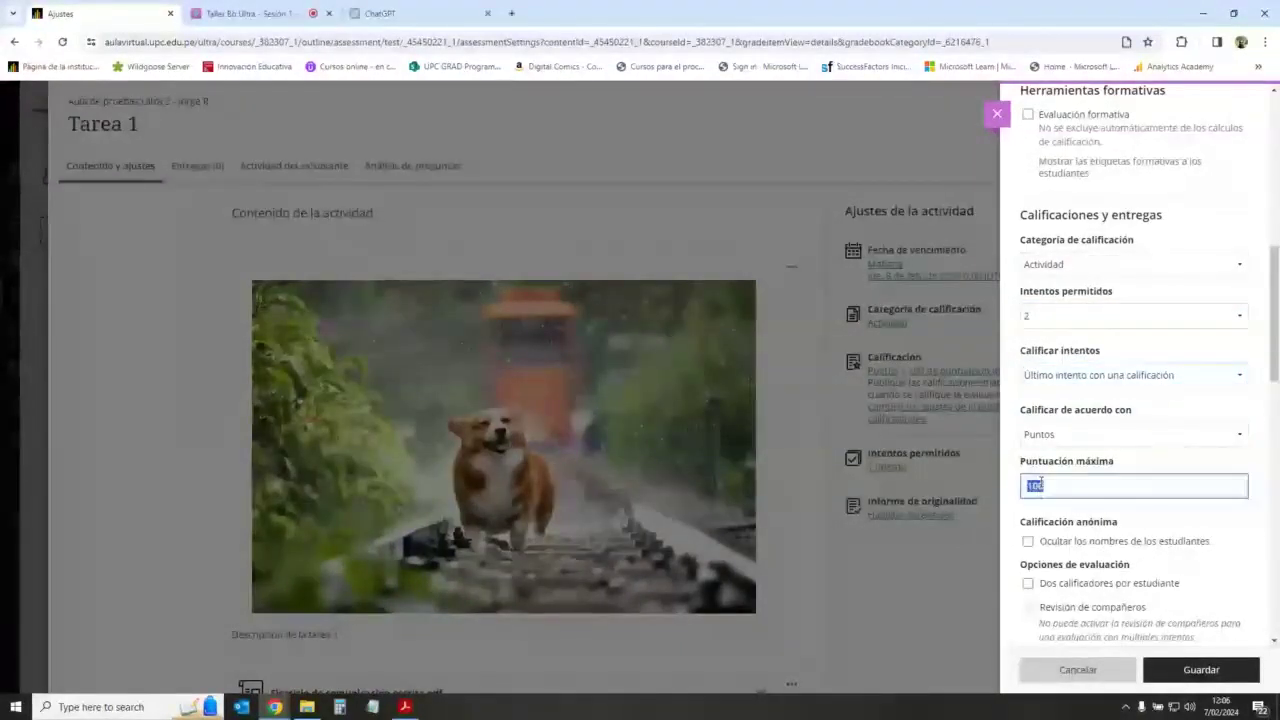
pyautogui.write('20')
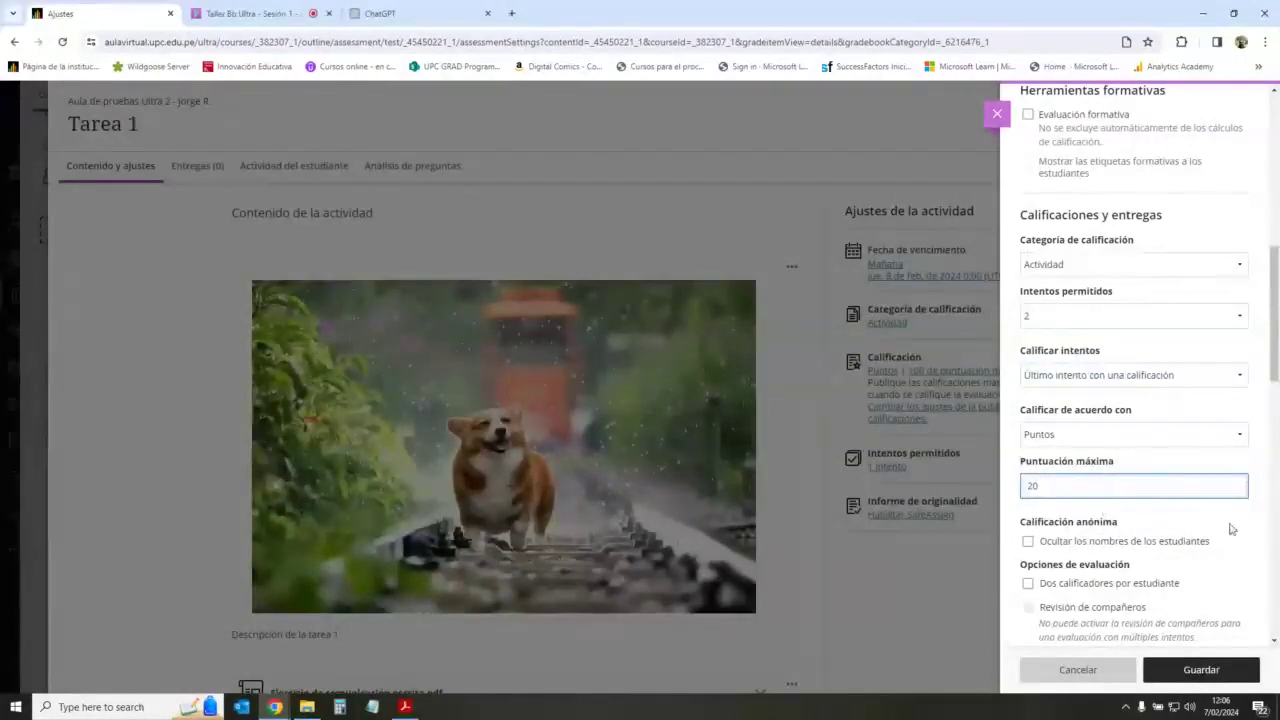
pyautogui.click(1231, 526)
# Step: Review the remaining grading, security and additional tool settings, save the Tarea 1 settings and return to the course content
pyautogui.scroll(-3, 1225, 447)
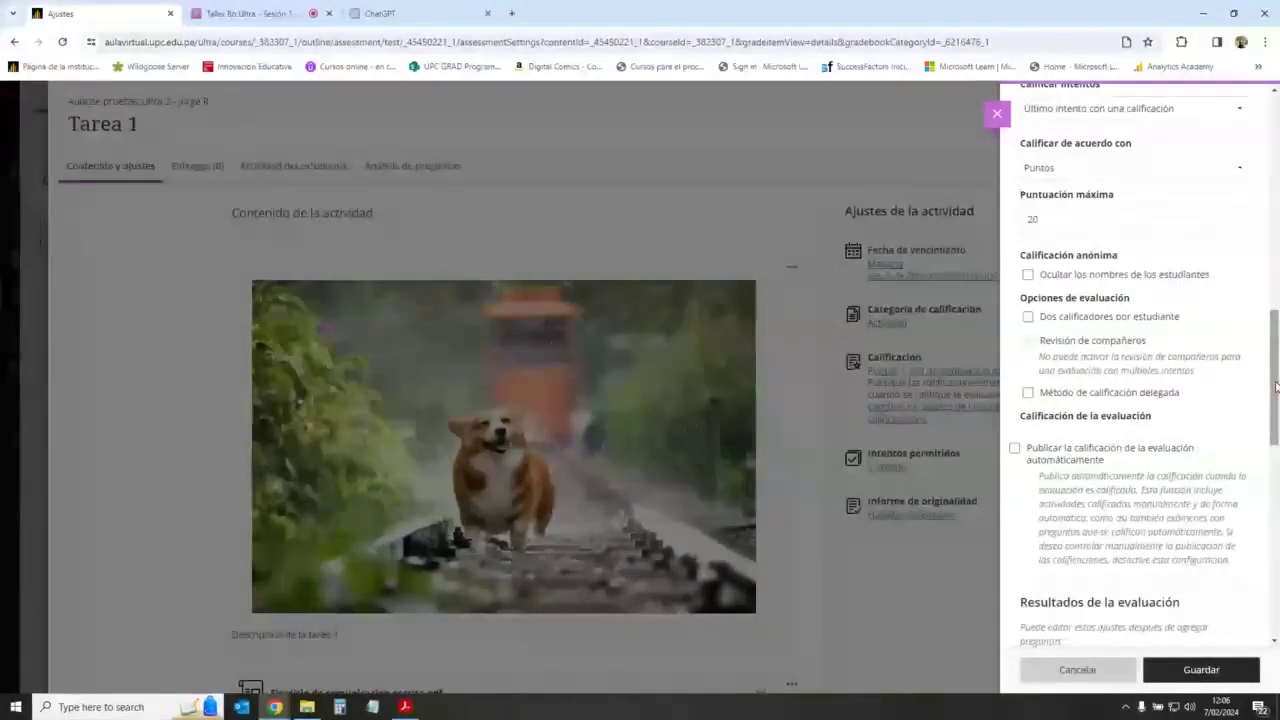
pyautogui.scroll(-6, 1212, 397)
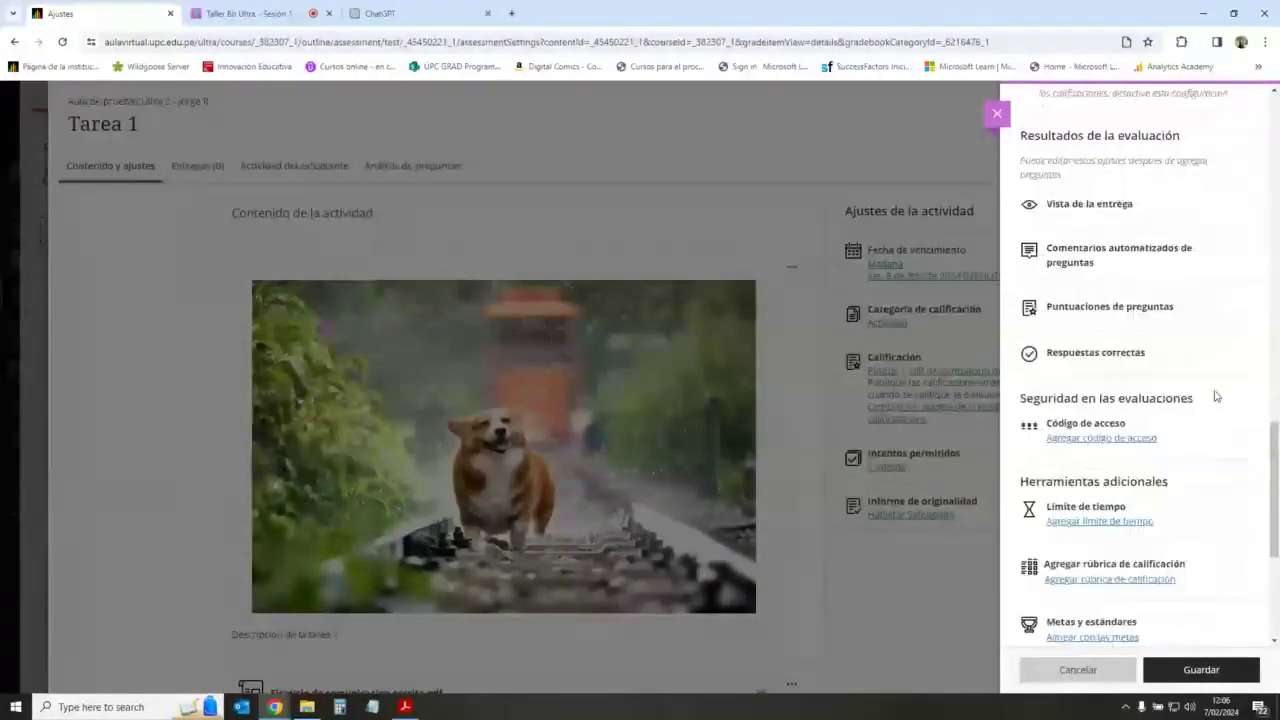
pyautogui.scroll(-2, 1172, 400)
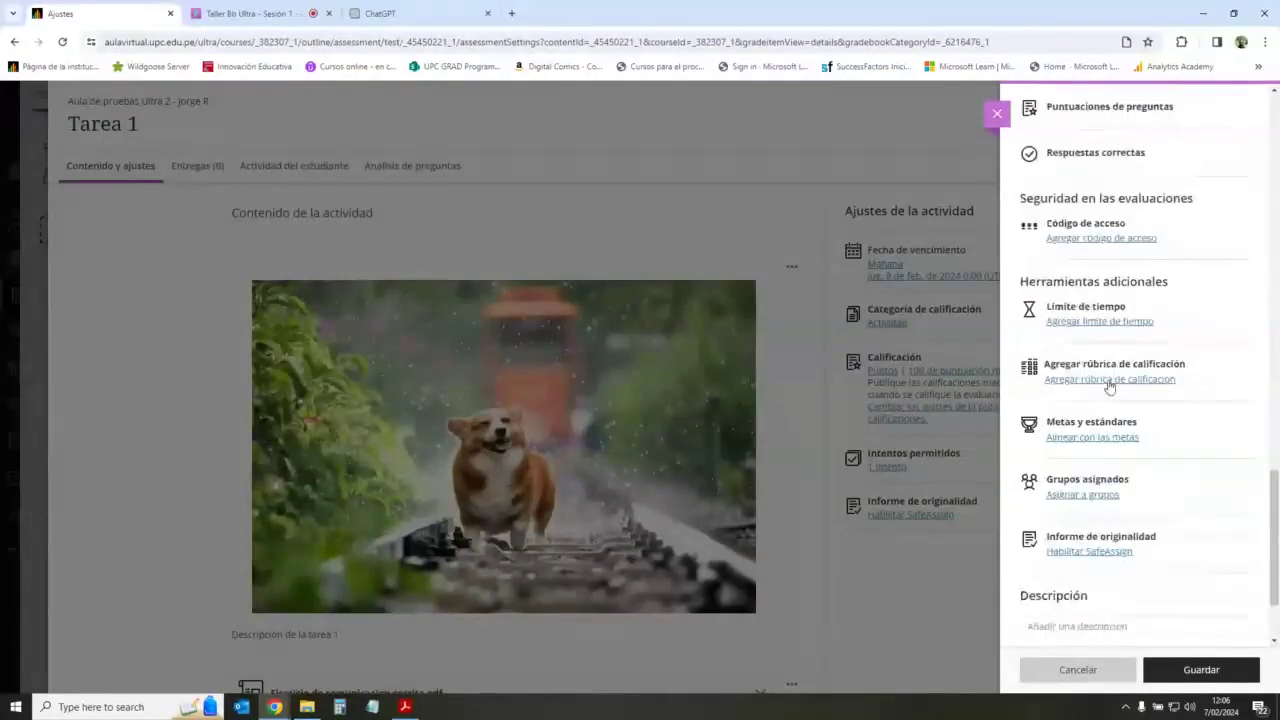
pyautogui.scroll(1, 1211, 420)
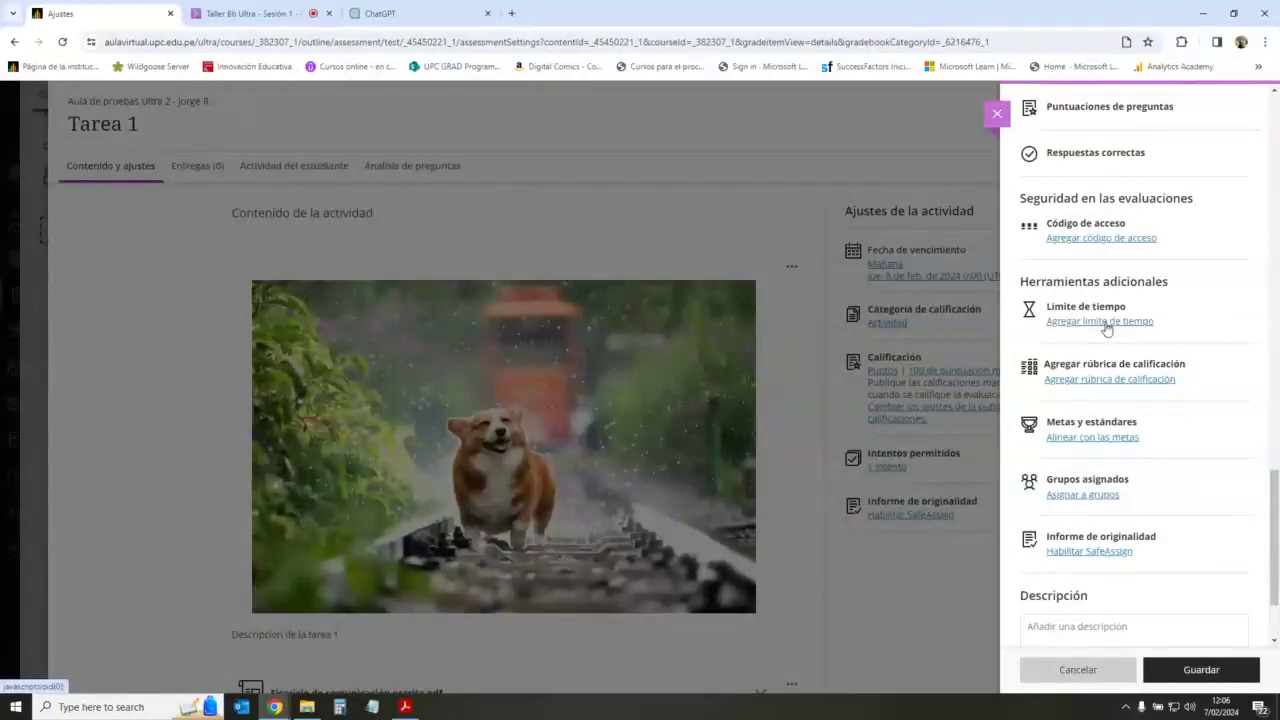
pyautogui.scroll(-2, 1177, 460)
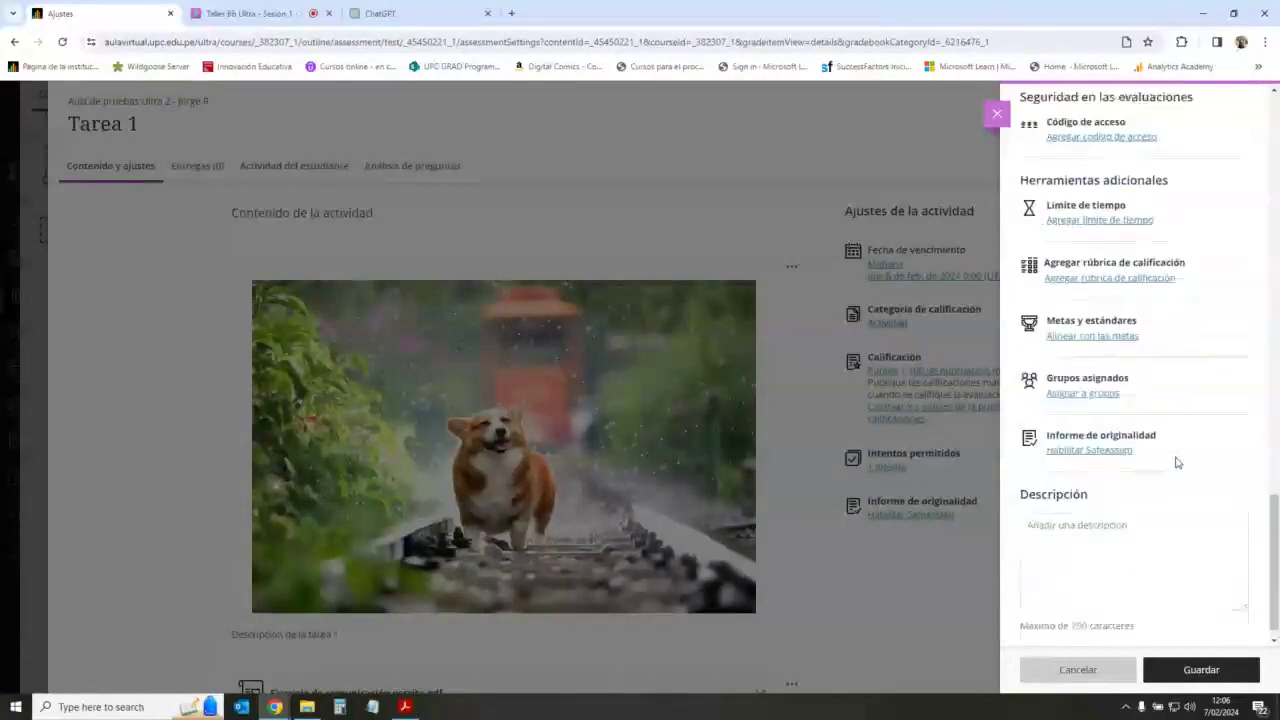
pyautogui.click(1200, 670)
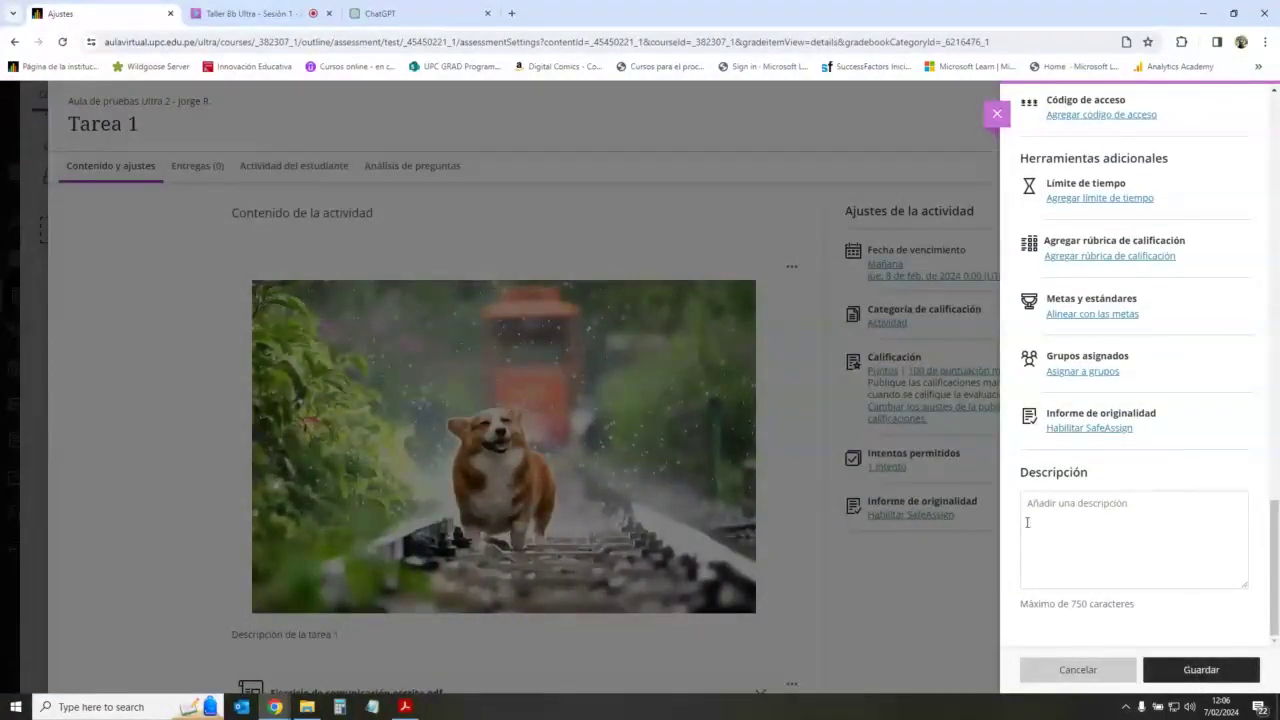
pyautogui.scroll(-2, 747, 478)
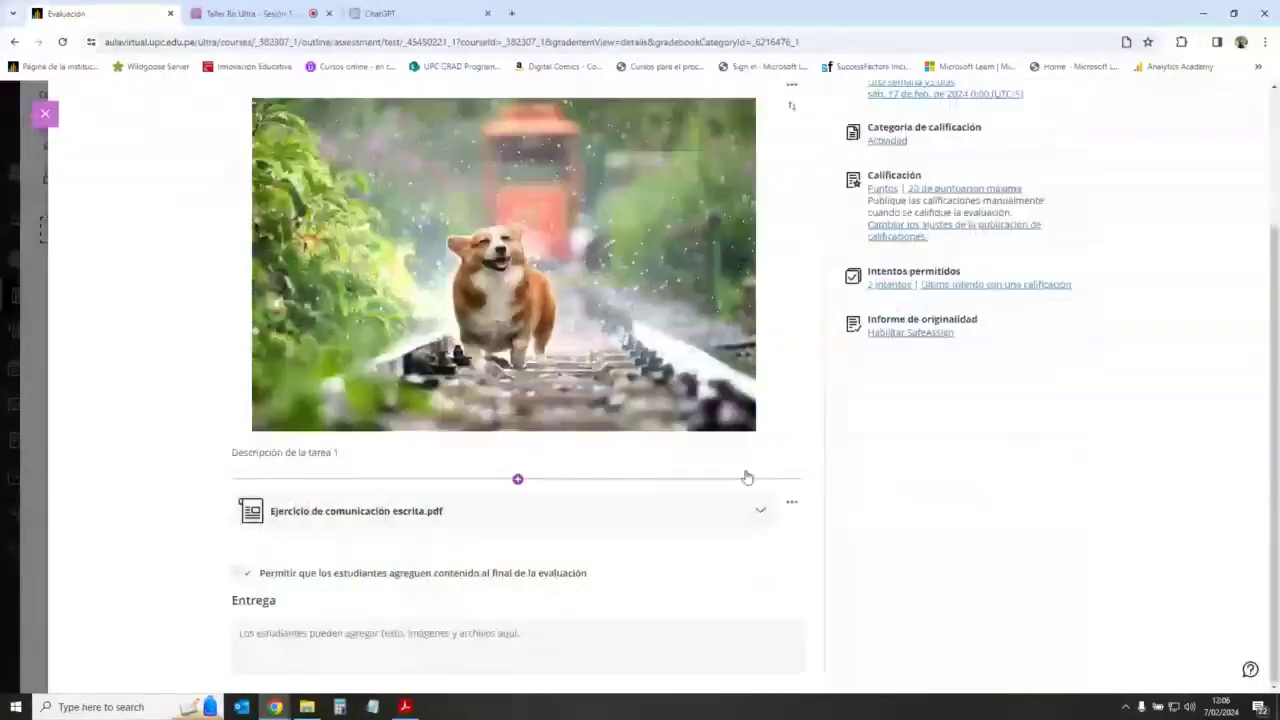
pyautogui.scroll(2, 750, 478)
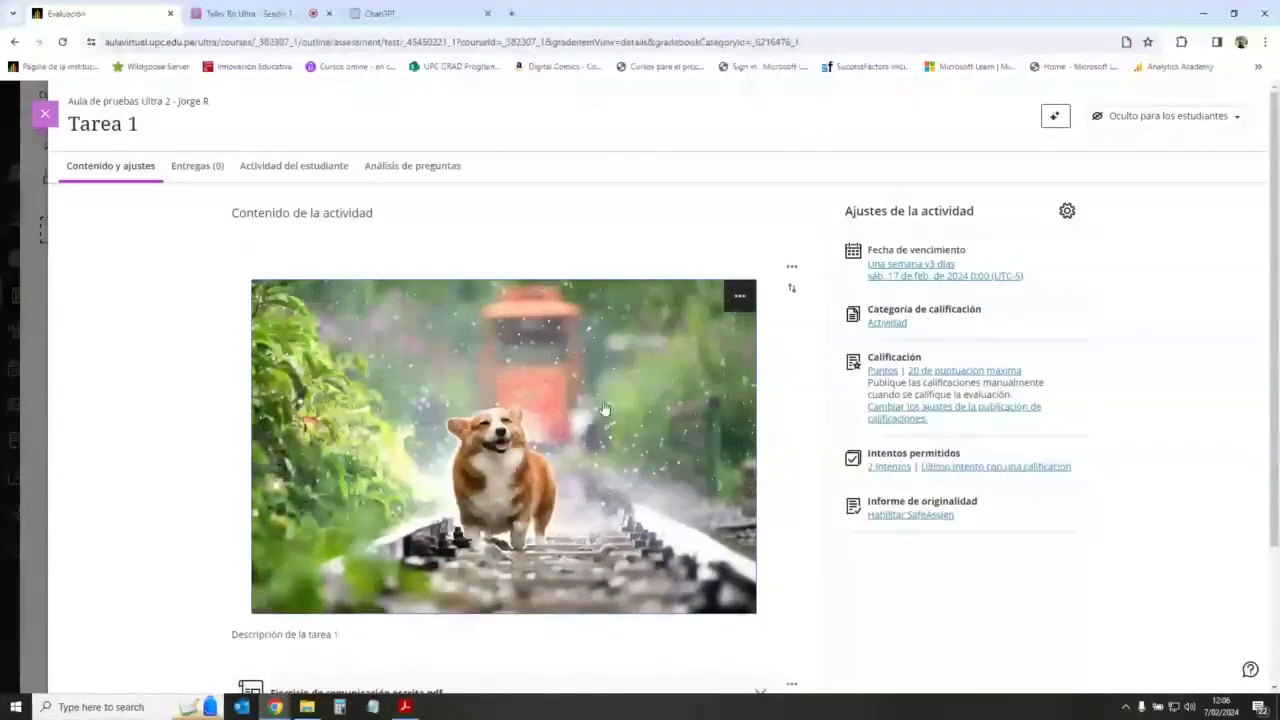
pyautogui.click(45, 113)
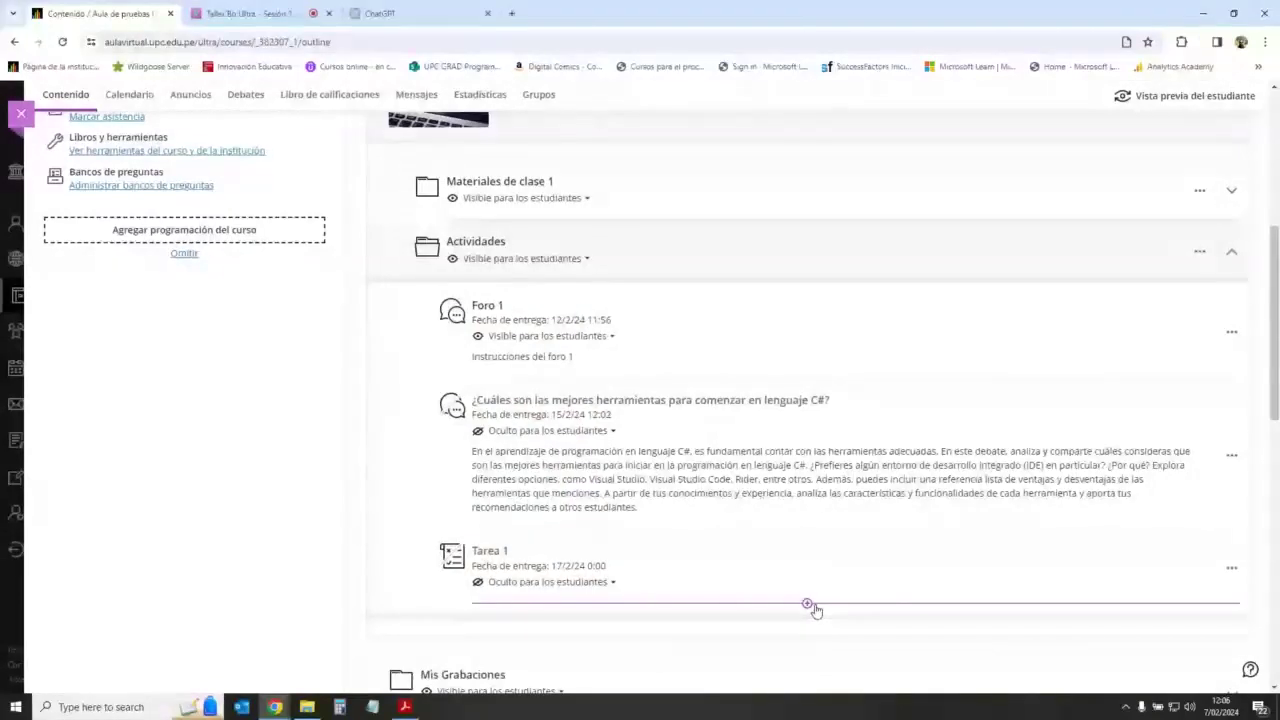
# Step: Create a new activity below Tarea 1 in the Actividades folder and open its automatic activity generator
pyautogui.click(809, 605)
pyautogui.click(785, 546)
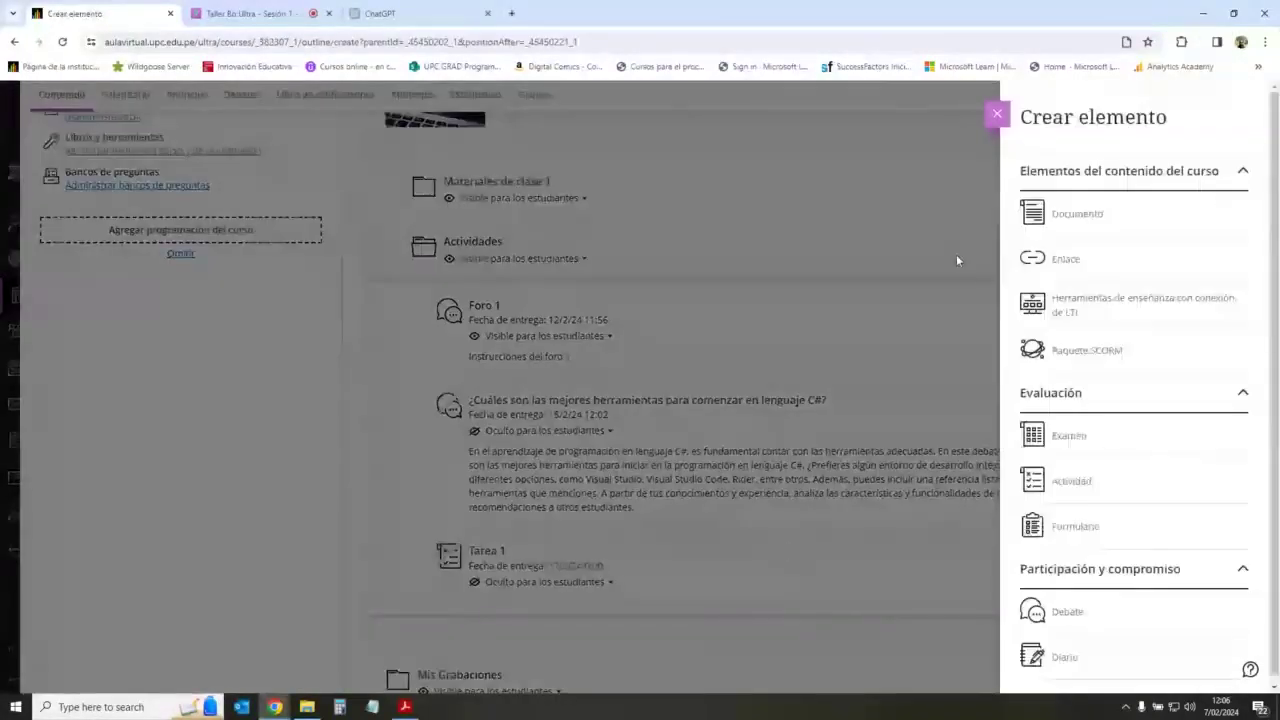
pyautogui.click(1072, 482)
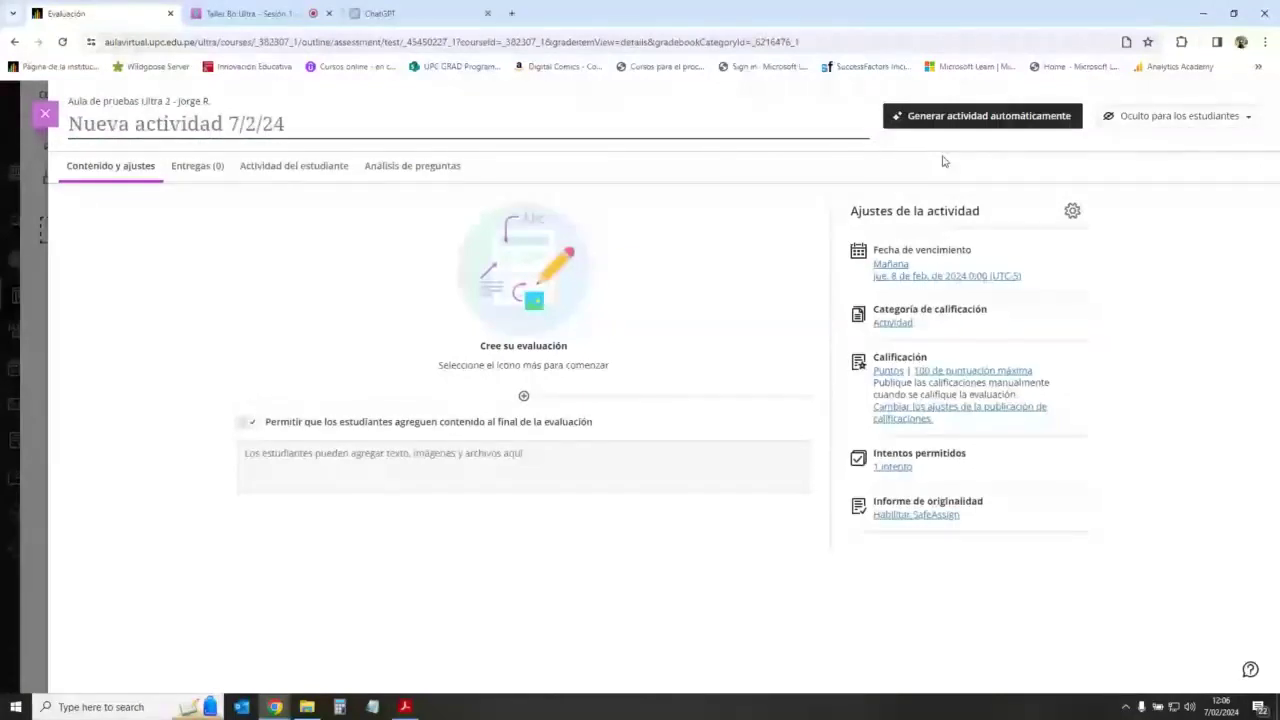
pyautogui.click(1001, 117)
# Step: Describe the activity to generate as "Primer proyecto en programación C#"
pyautogui.click(197, 223)
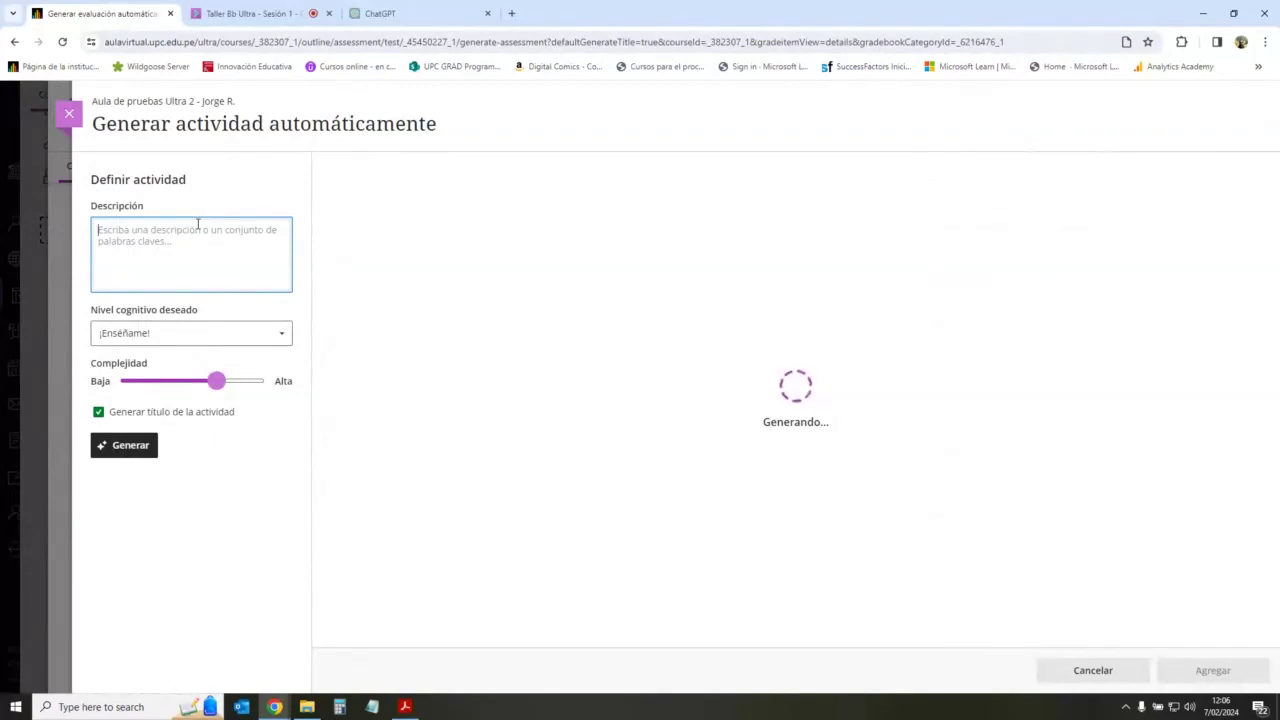
pyautogui.write('Primer pro')
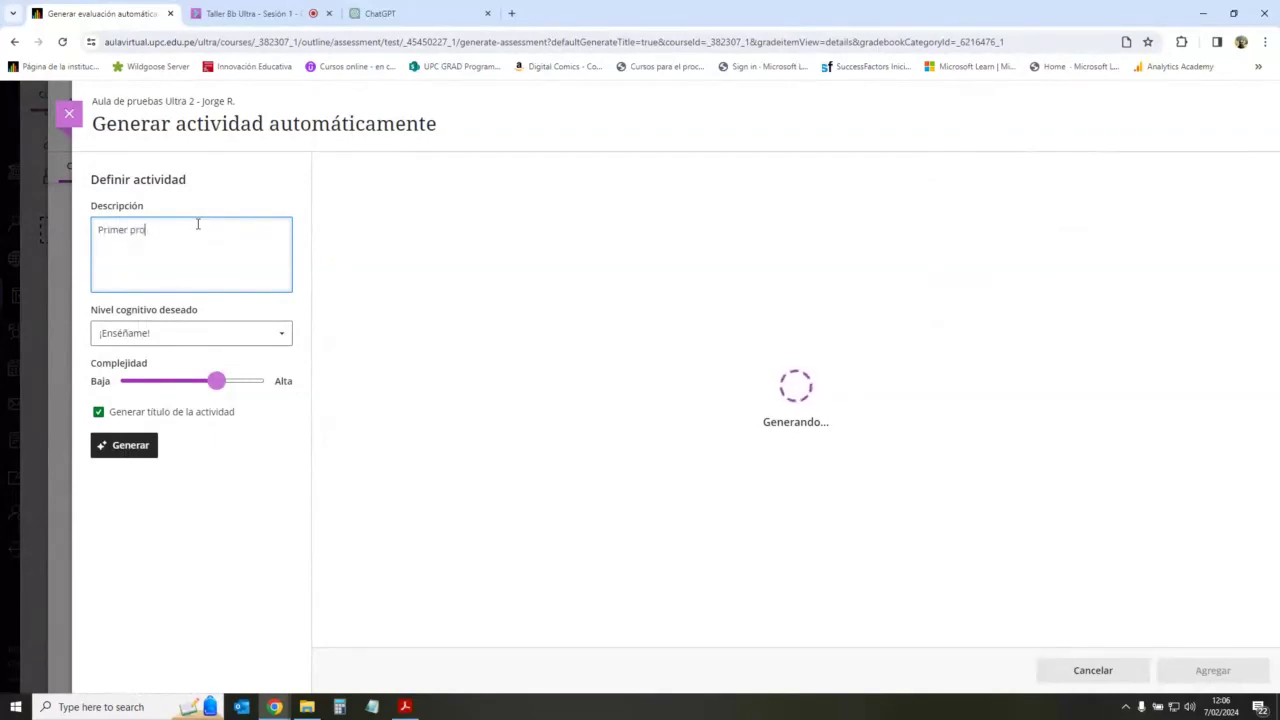
pyautogui.write('yecto en programa')
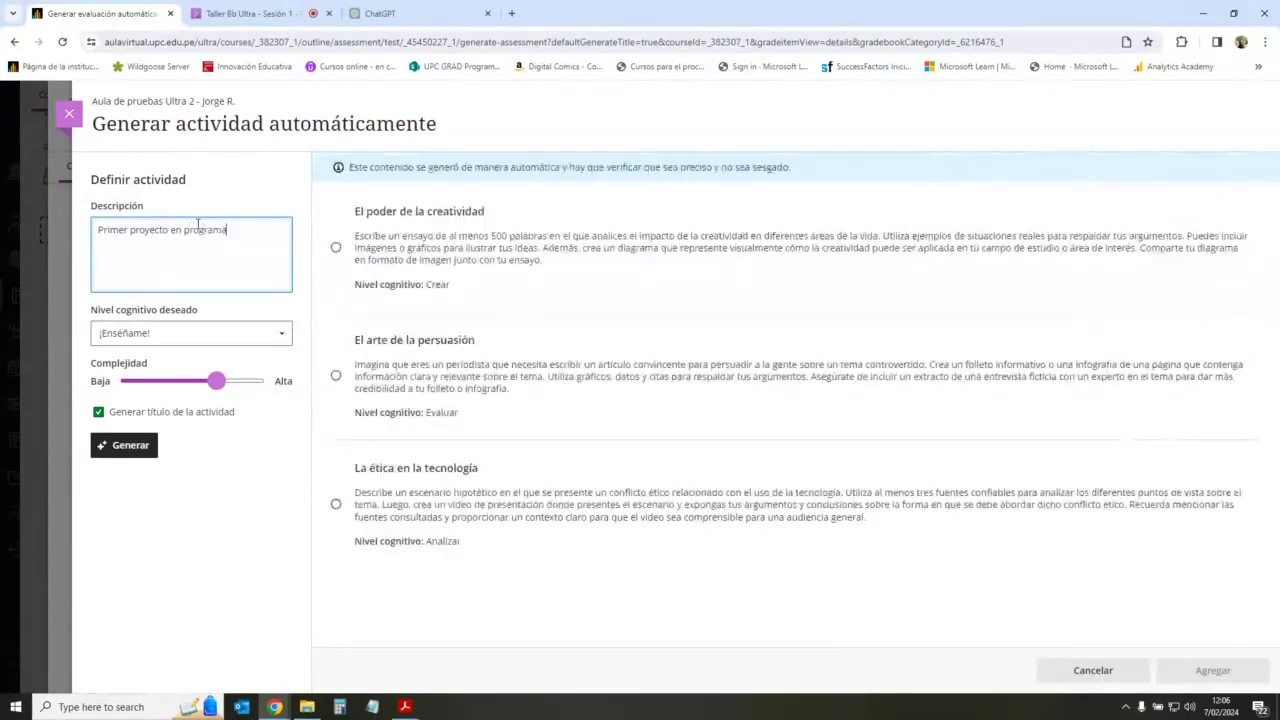
pyautogui.write('ción C#')
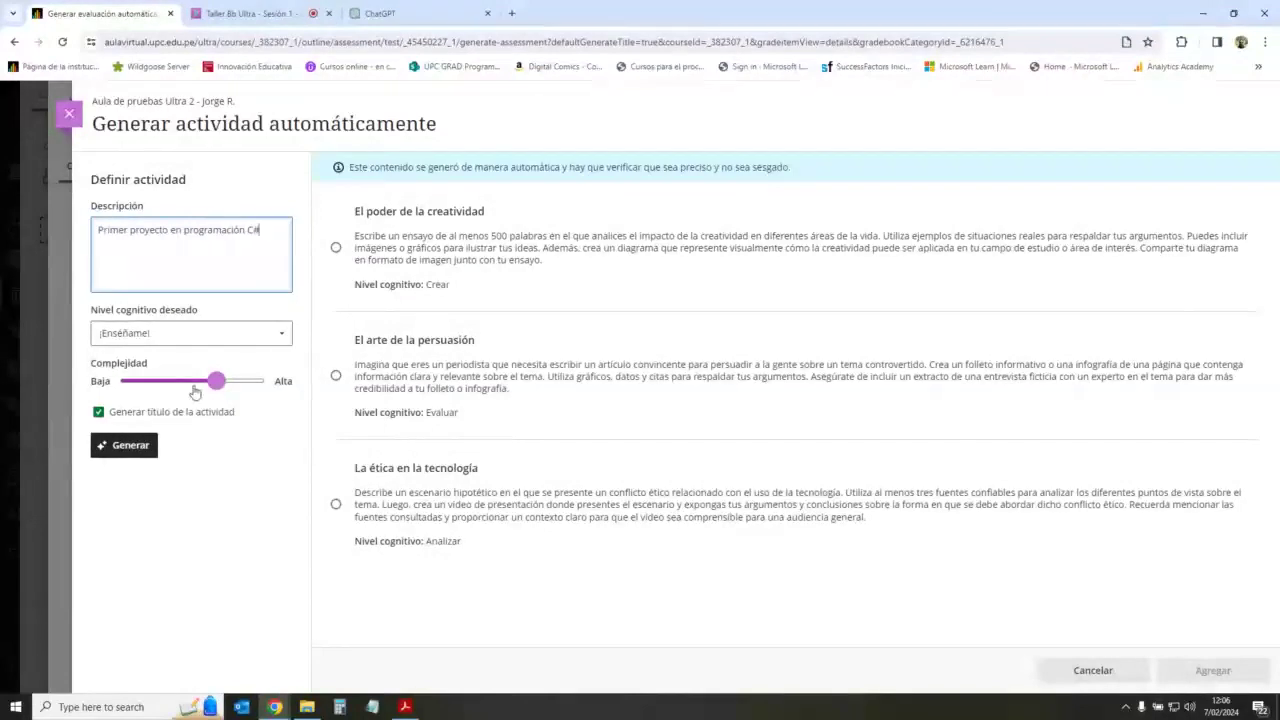
# Step: Lower the complexity towards Baja, set the cognitive level to Aplicar and generate new activity proposals
pyautogui.moveTo(216, 381); pyautogui.dragTo(153, 383)
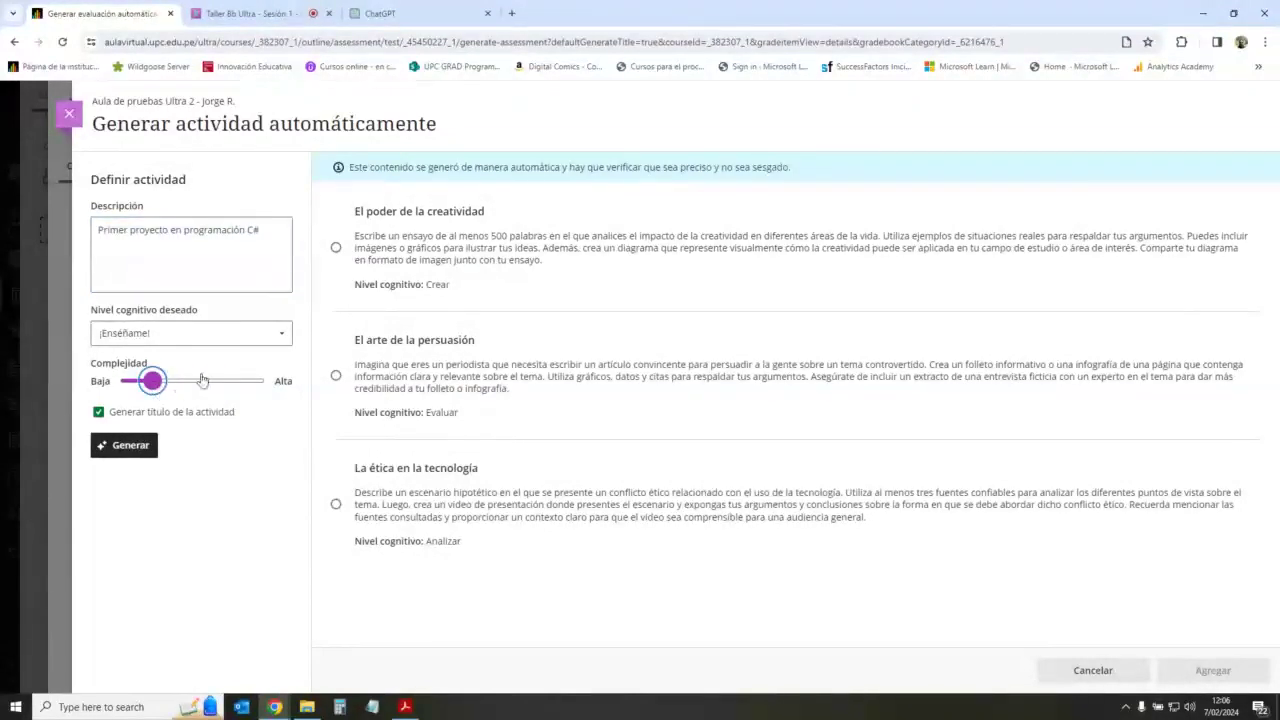
pyautogui.click(185, 333)
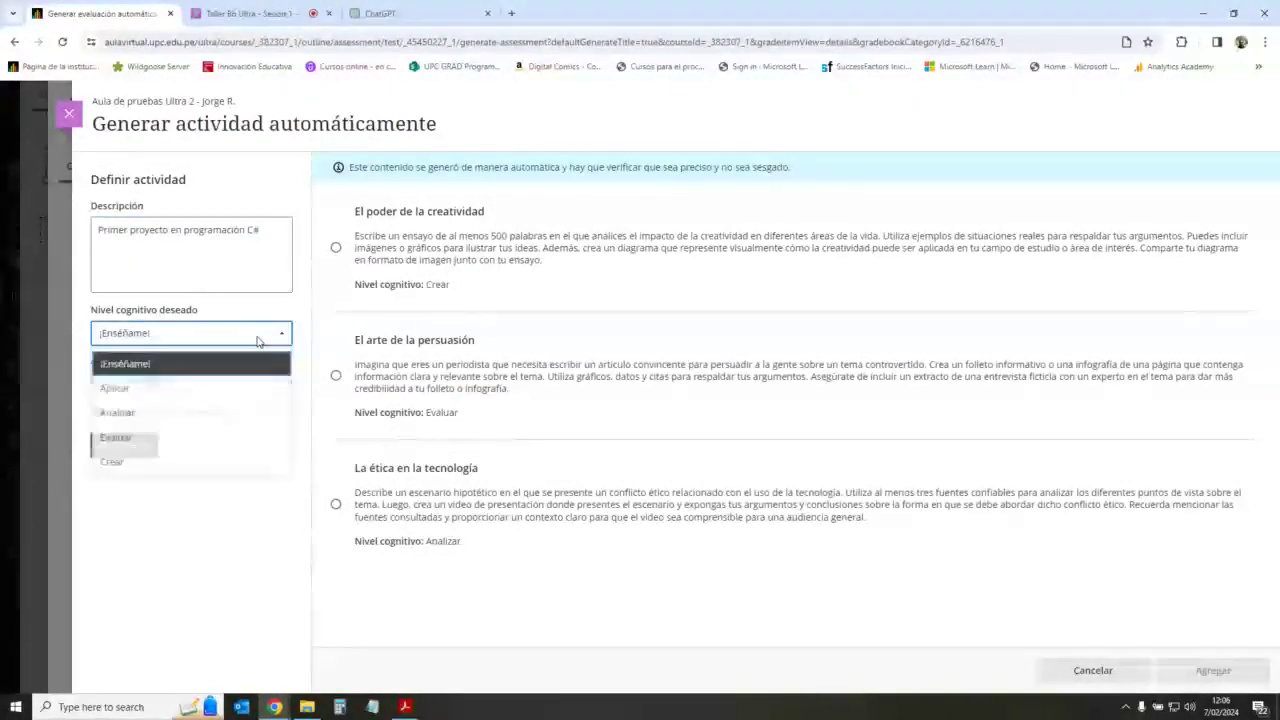
pyautogui.click(145, 393)
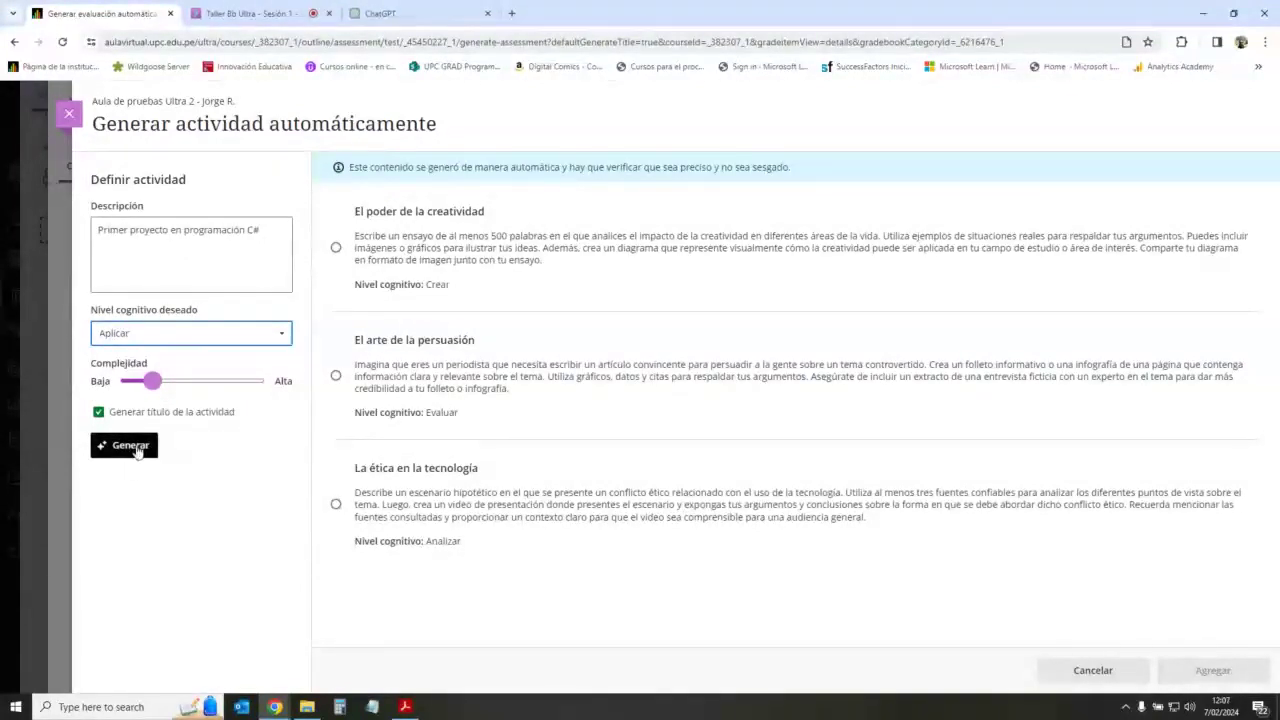
pyautogui.click(130, 446)
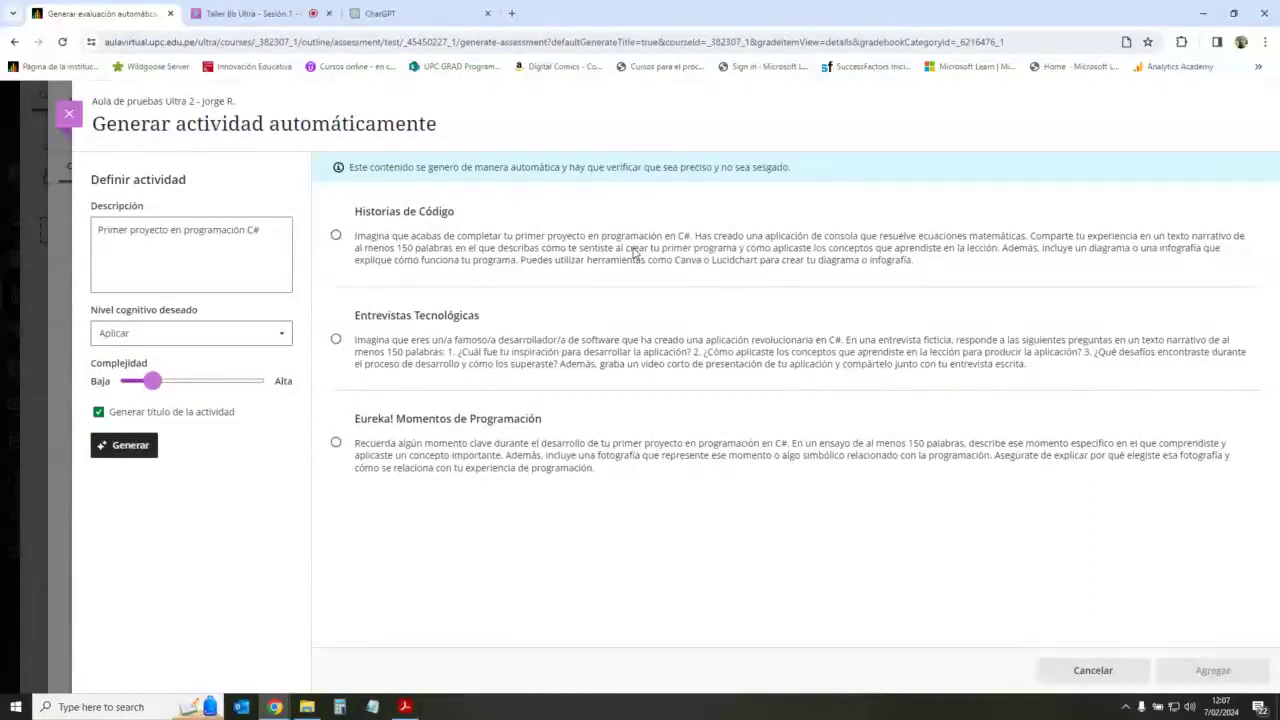
pyautogui.click(335, 235)
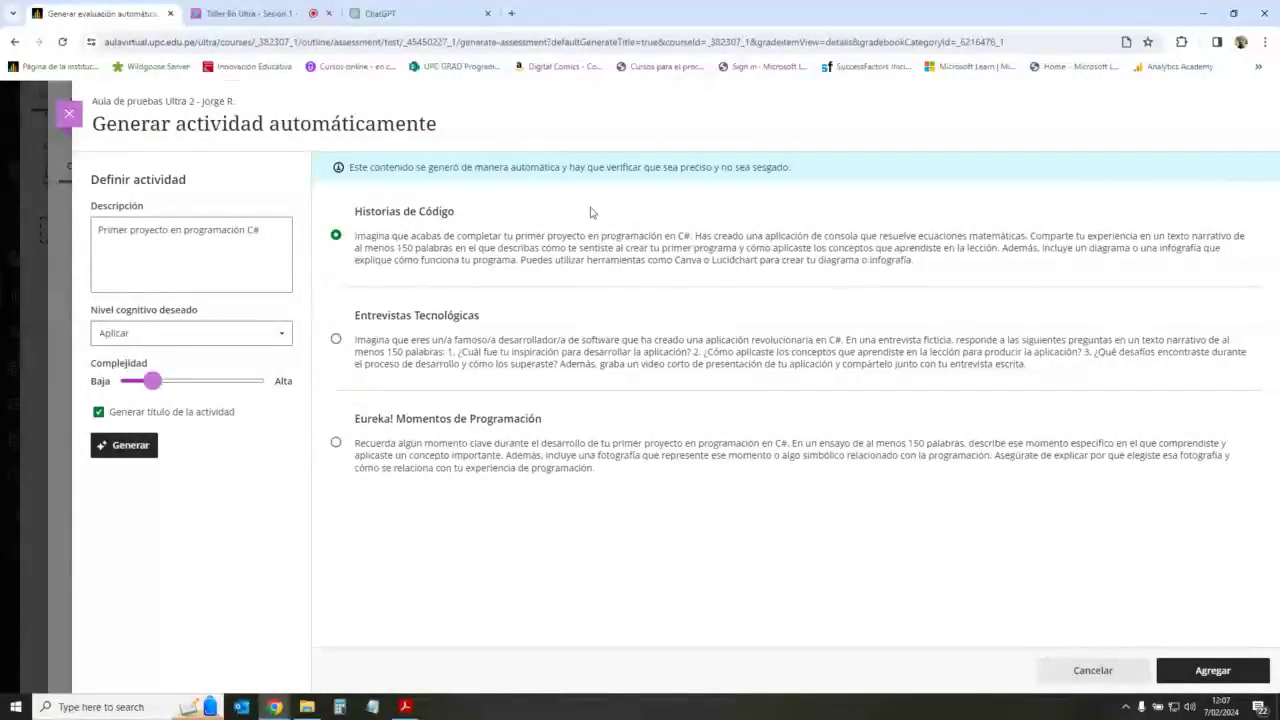
pyautogui.click(262, 230)
pyautogui.moveTo(262, 230); pyautogui.dragTo(97, 230)
pyautogui.click(261, 231)
pyautogui.moveTo(261, 231); pyautogui.dragTo(97, 231)
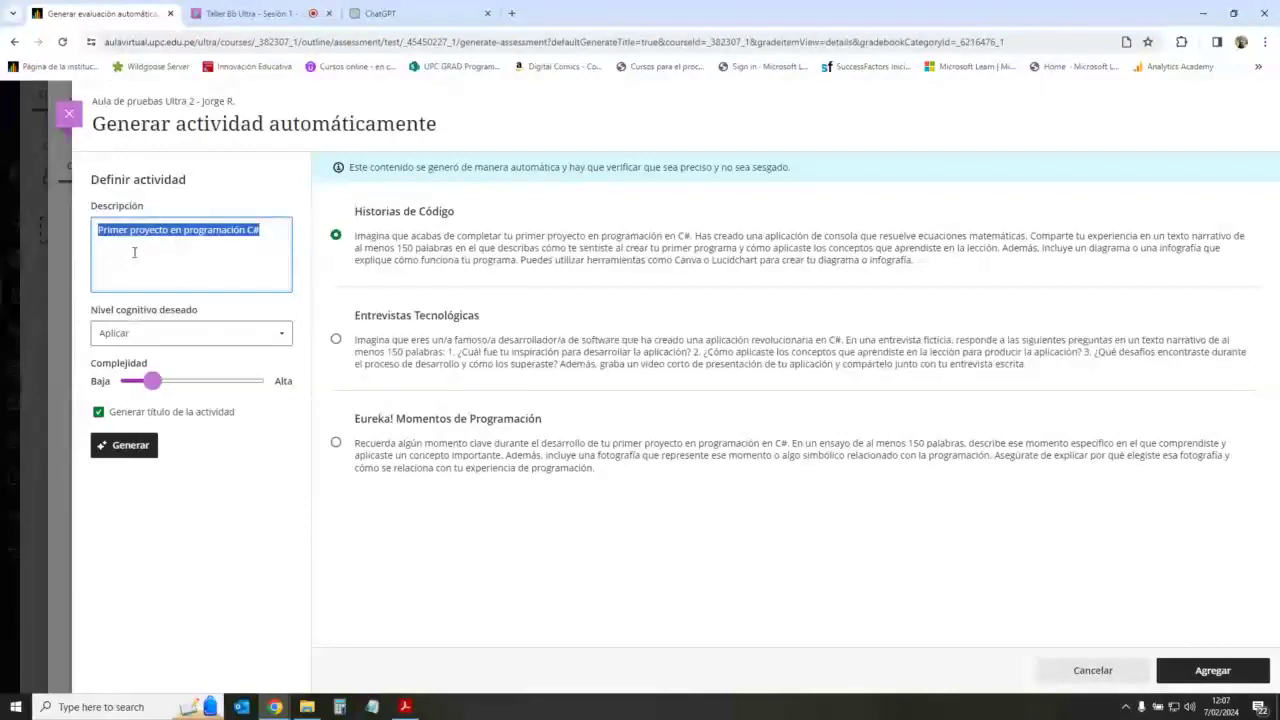
pyautogui.click(131, 253)
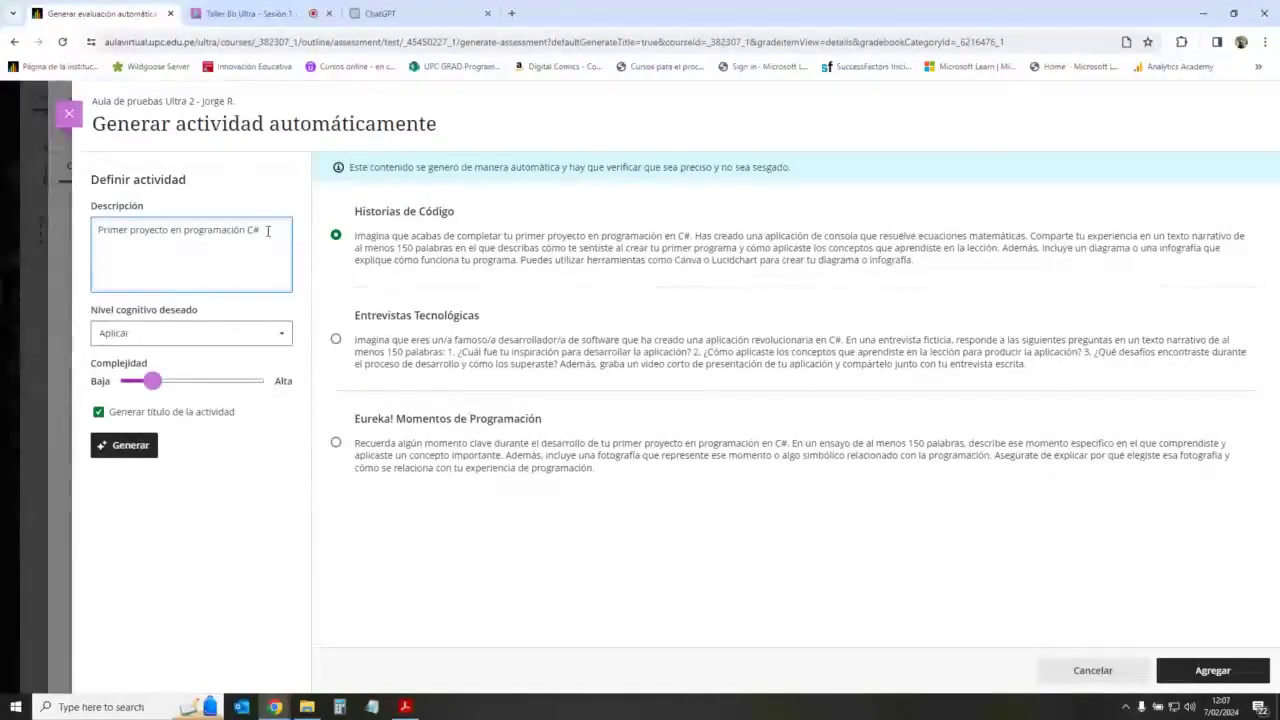
pyautogui.moveTo(262, 232); pyautogui.dragTo(74, 236)
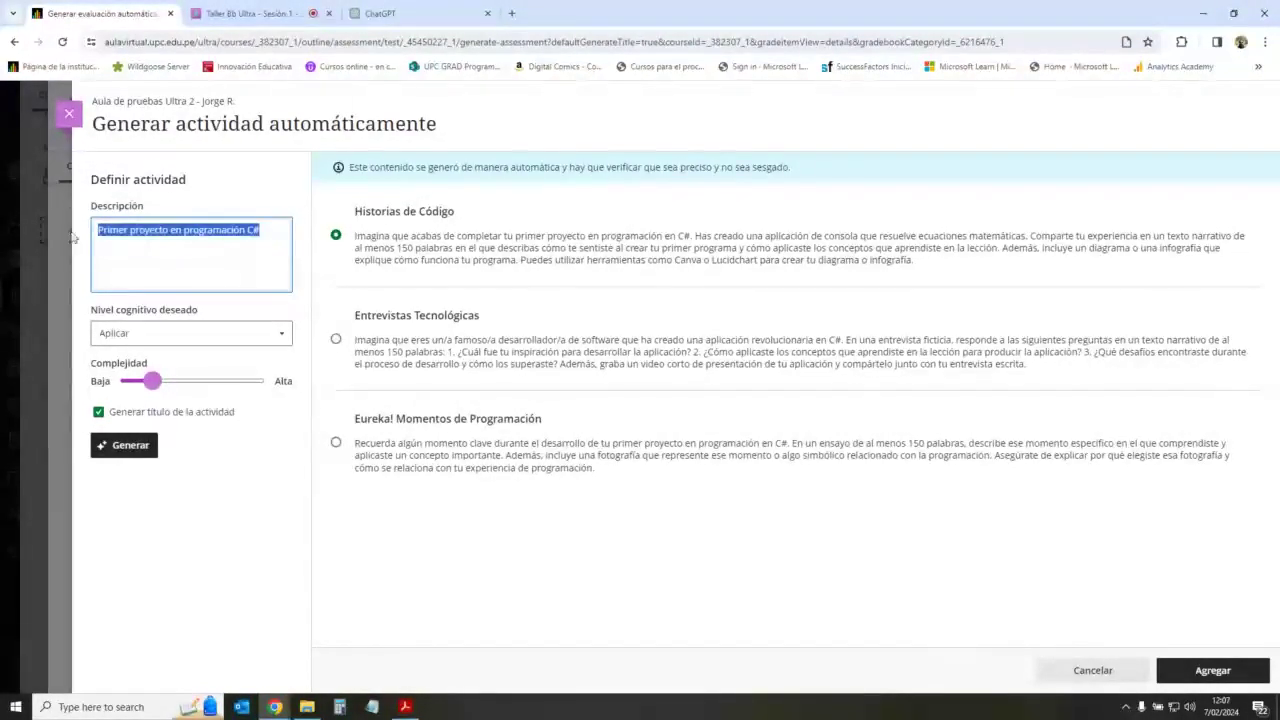
pyautogui.click(253, 232)
pyautogui.moveTo(262, 232); pyautogui.dragTo(90, 232)
pyautogui.click(170, 239)
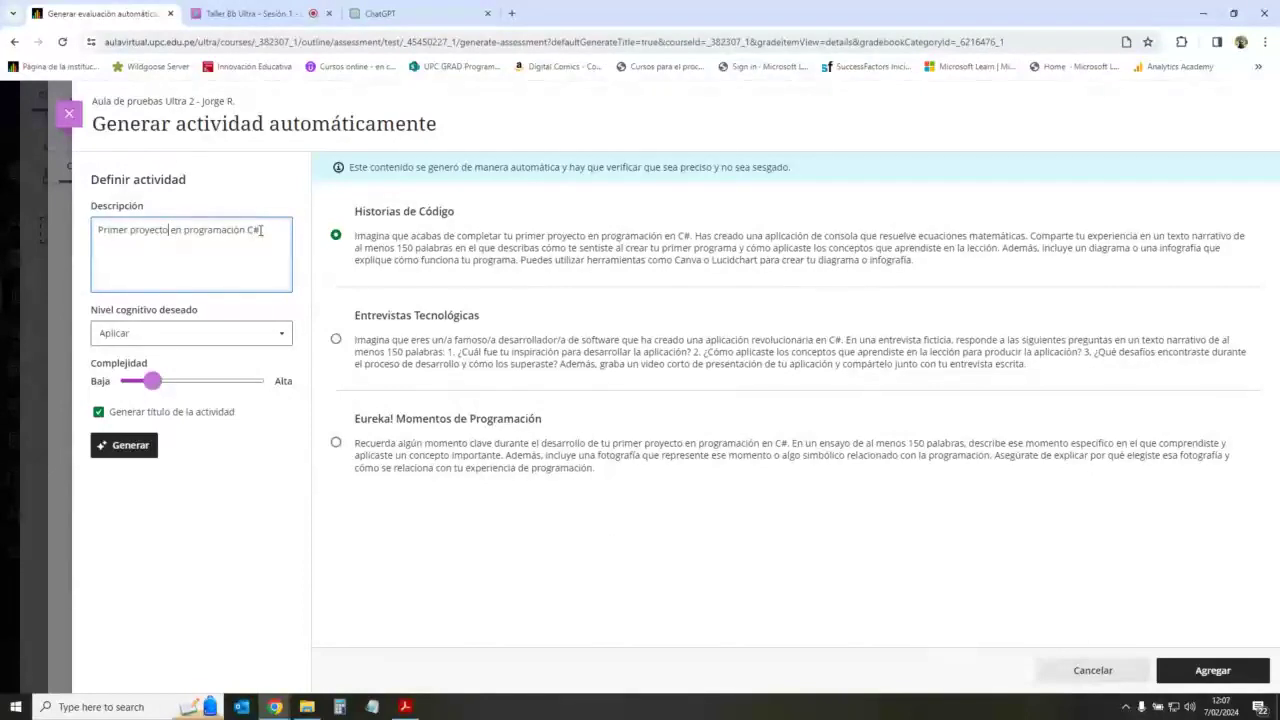
pyautogui.moveTo(262, 232); pyautogui.dragTo(89, 229)
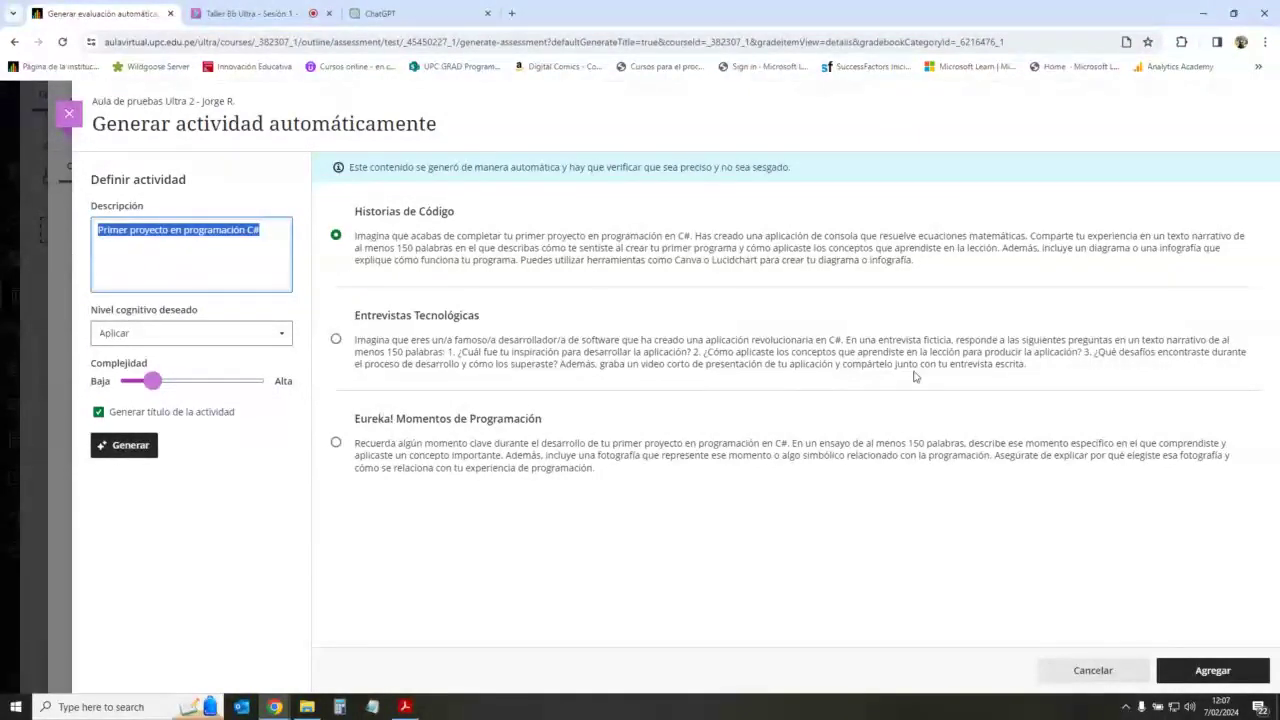
pyautogui.moveTo(260, 231); pyautogui.dragTo(97, 235)
pyautogui.click(284, 234)
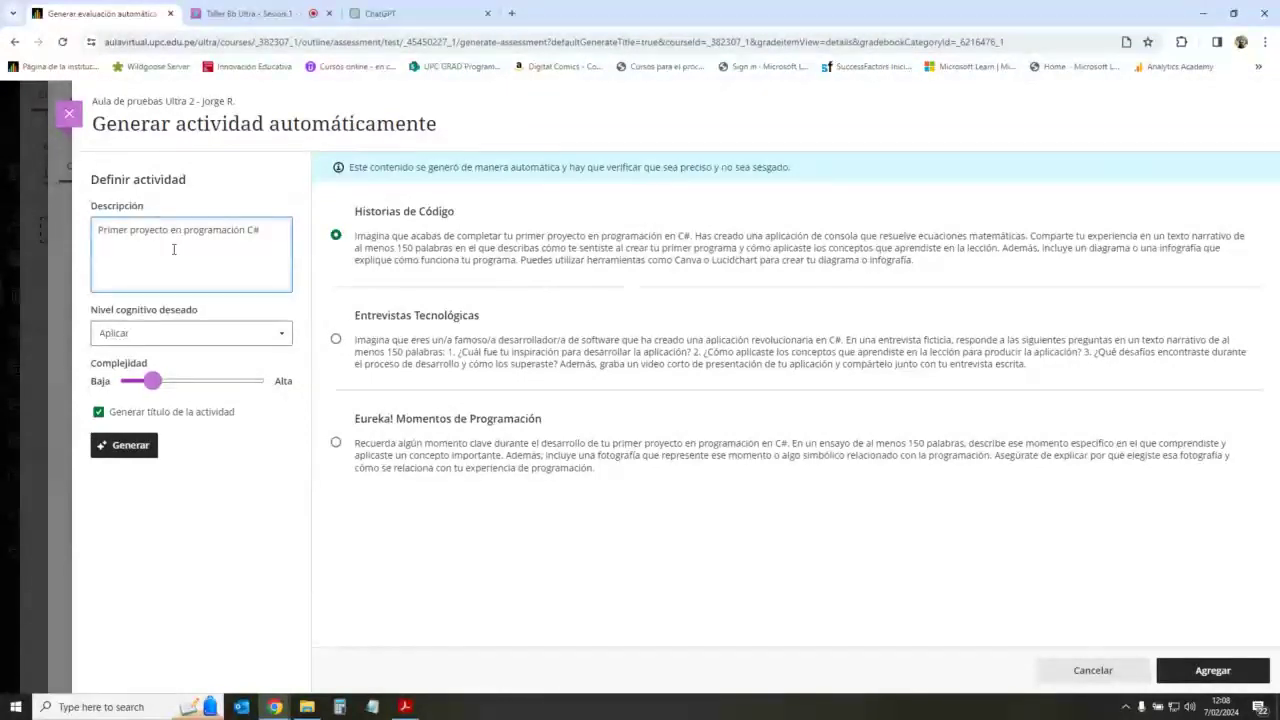
pyautogui.moveTo(268, 233); pyautogui.dragTo(97, 230)
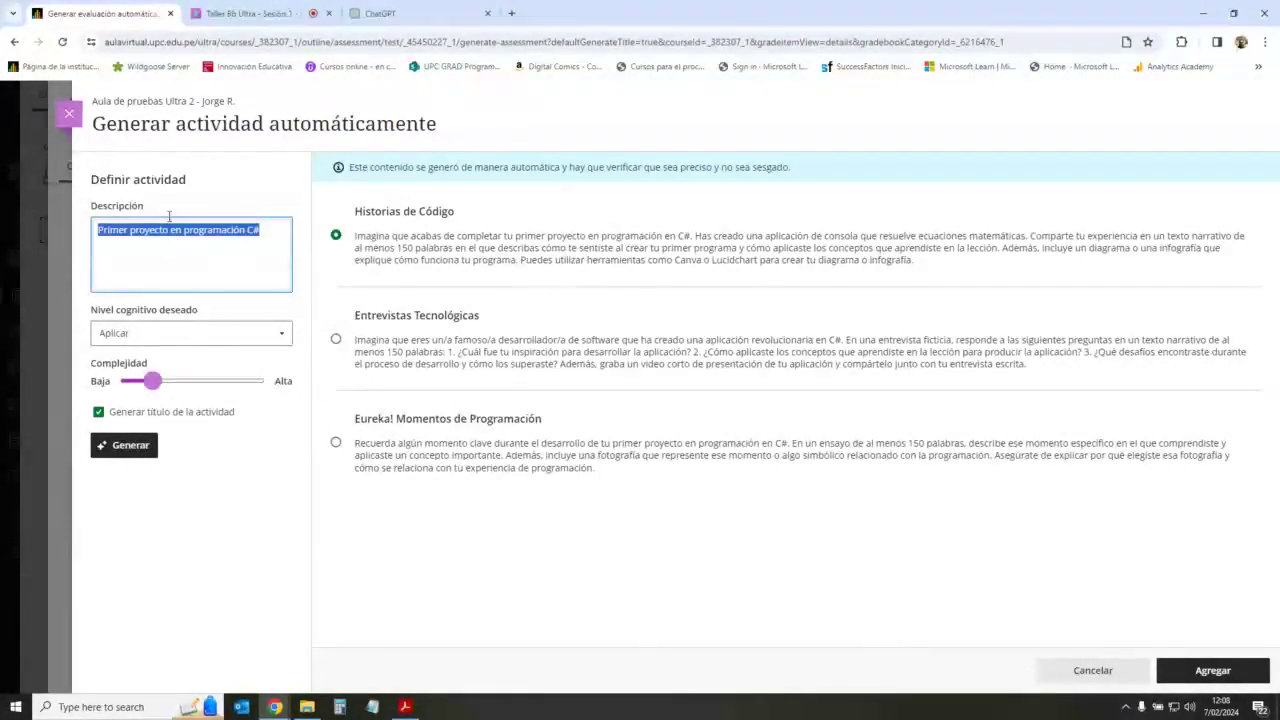
pyautogui.click(270, 229)
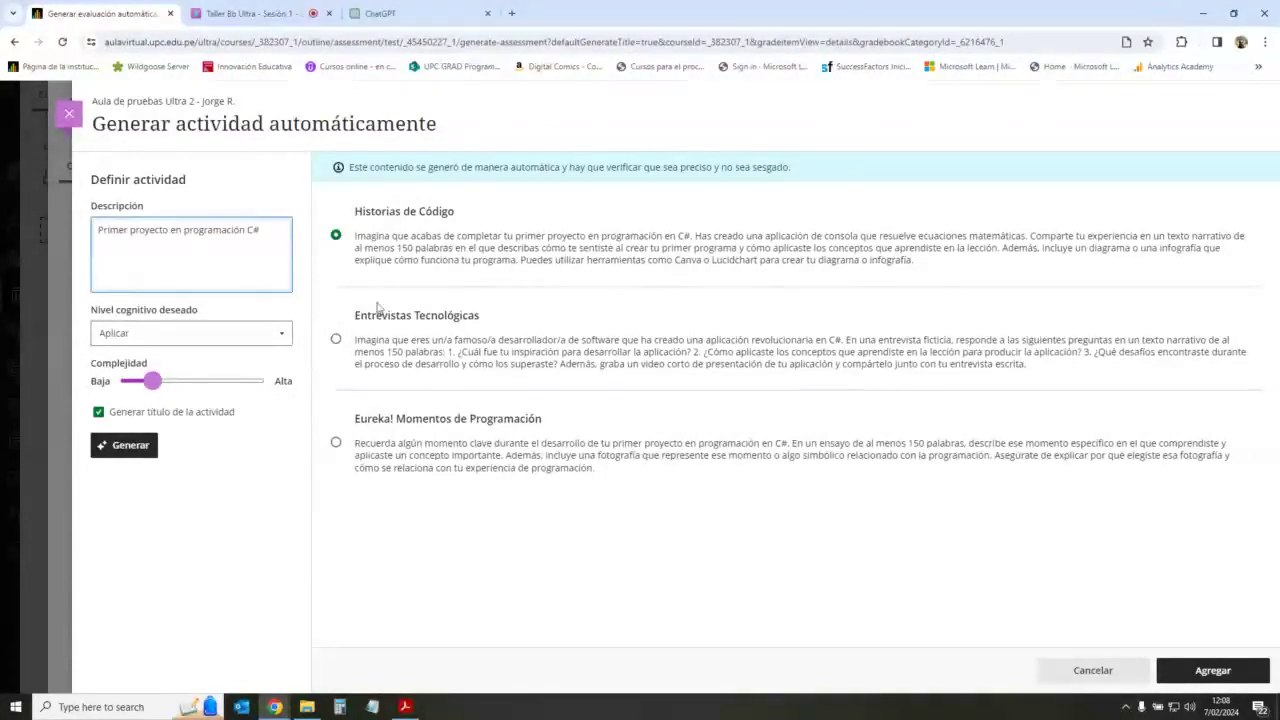
pyautogui.moveTo(262, 230); pyautogui.dragTo(98, 234)
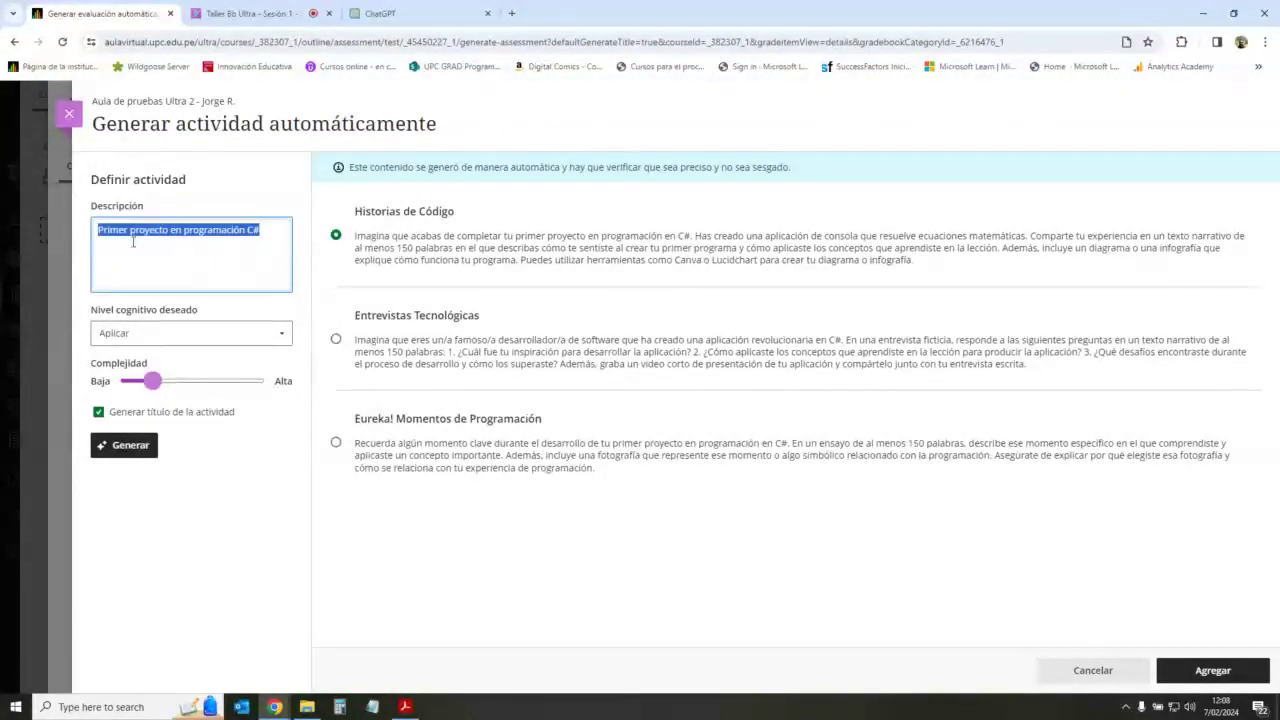
pyautogui.click(267, 232)
pyautogui.tripleClick(267, 232)
pyautogui.click(269, 234)
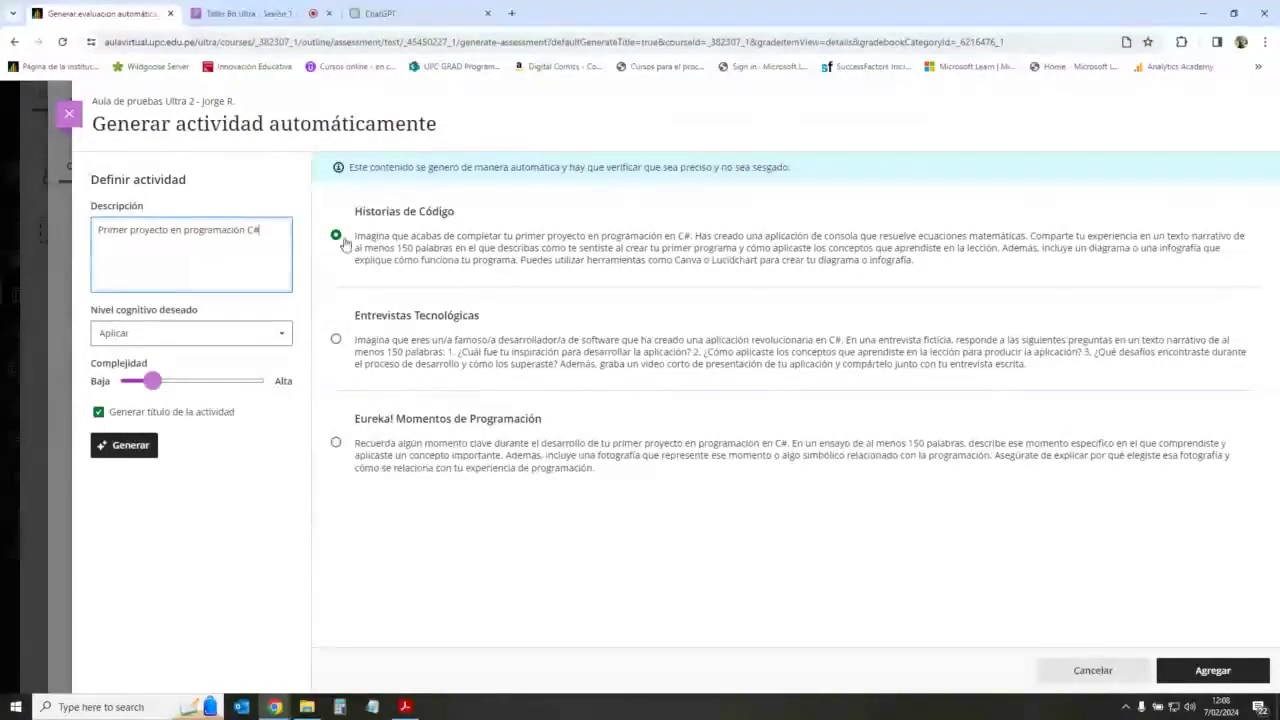
# Step: Choose the generated proposal Entrevistas Tecnológicas and add it to the new activity
pyautogui.click(336, 339)
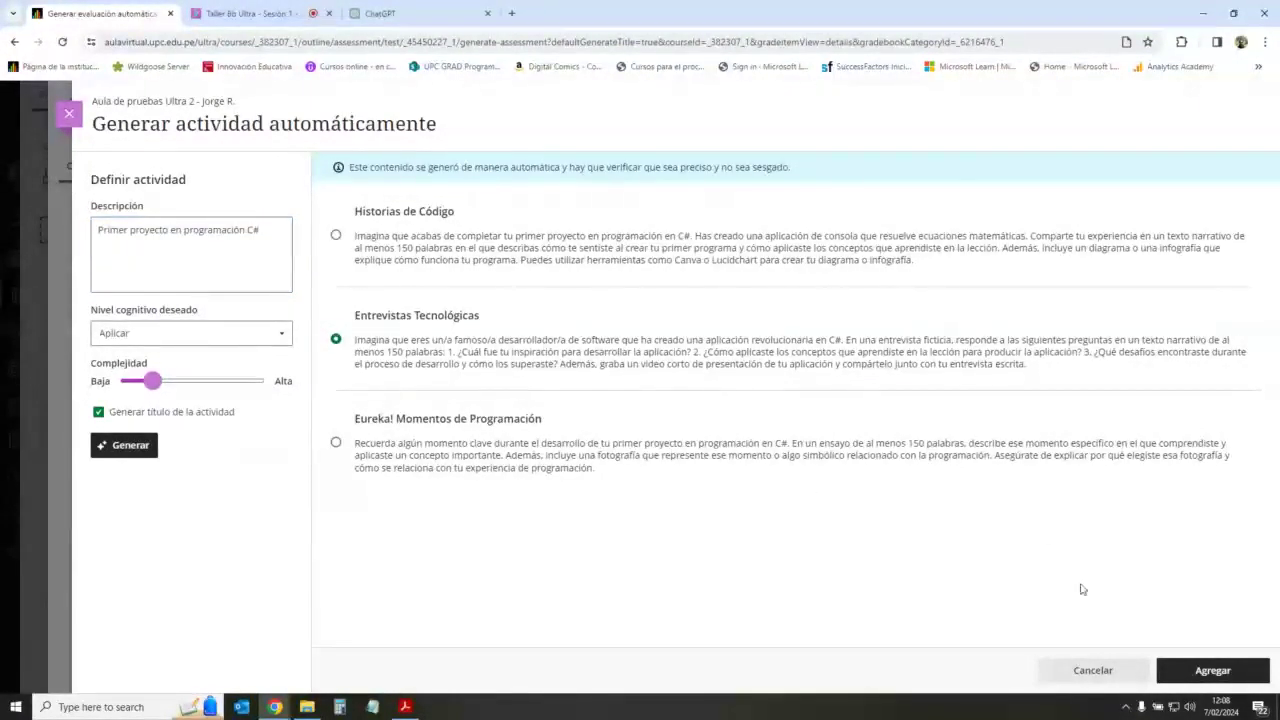
pyautogui.click(1210, 671)
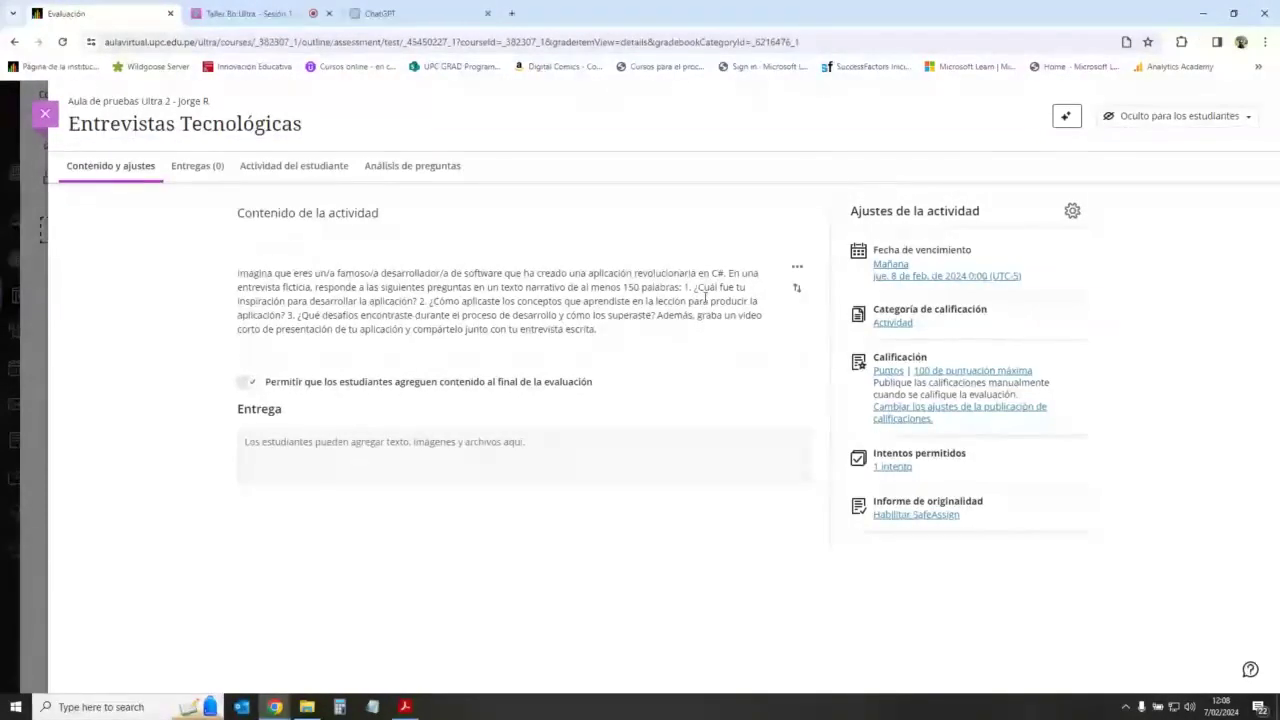
# Step: Open the Entrevistas Tecnológicas instructions for editing, cancel the edit and return to the course content
pyautogui.click(797, 267)
pyautogui.click(750, 290)
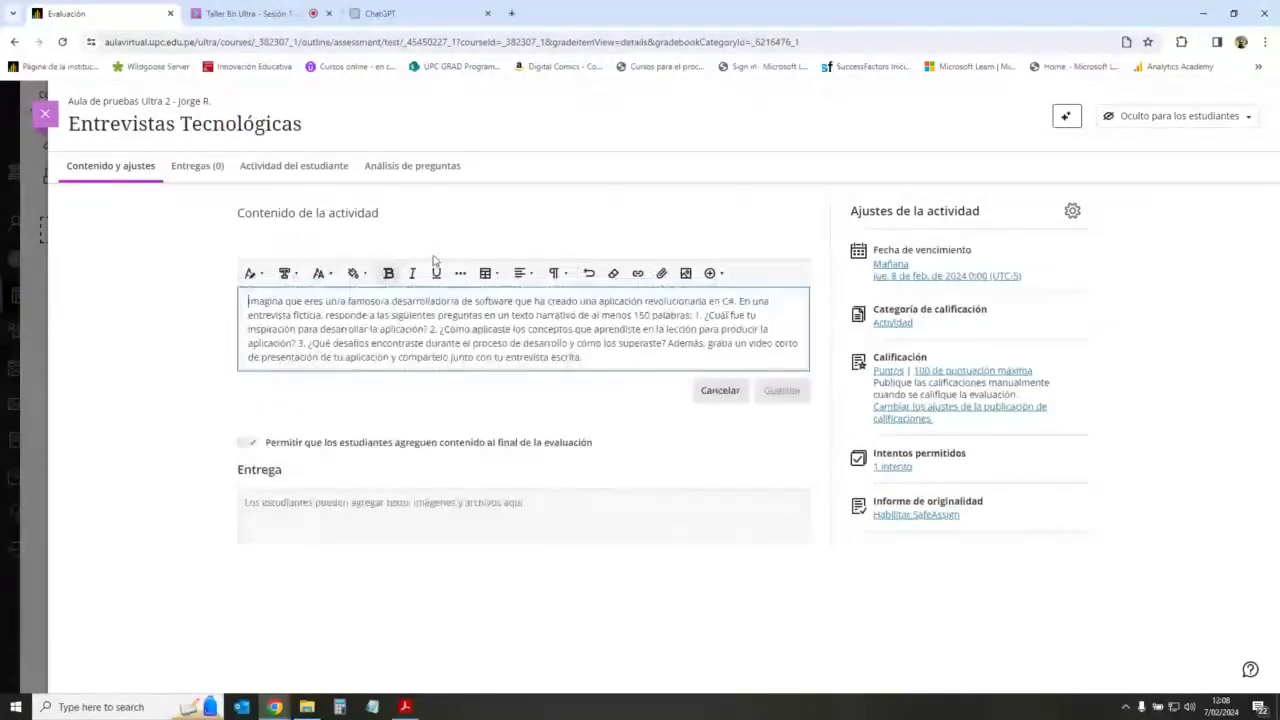
pyautogui.click(719, 390)
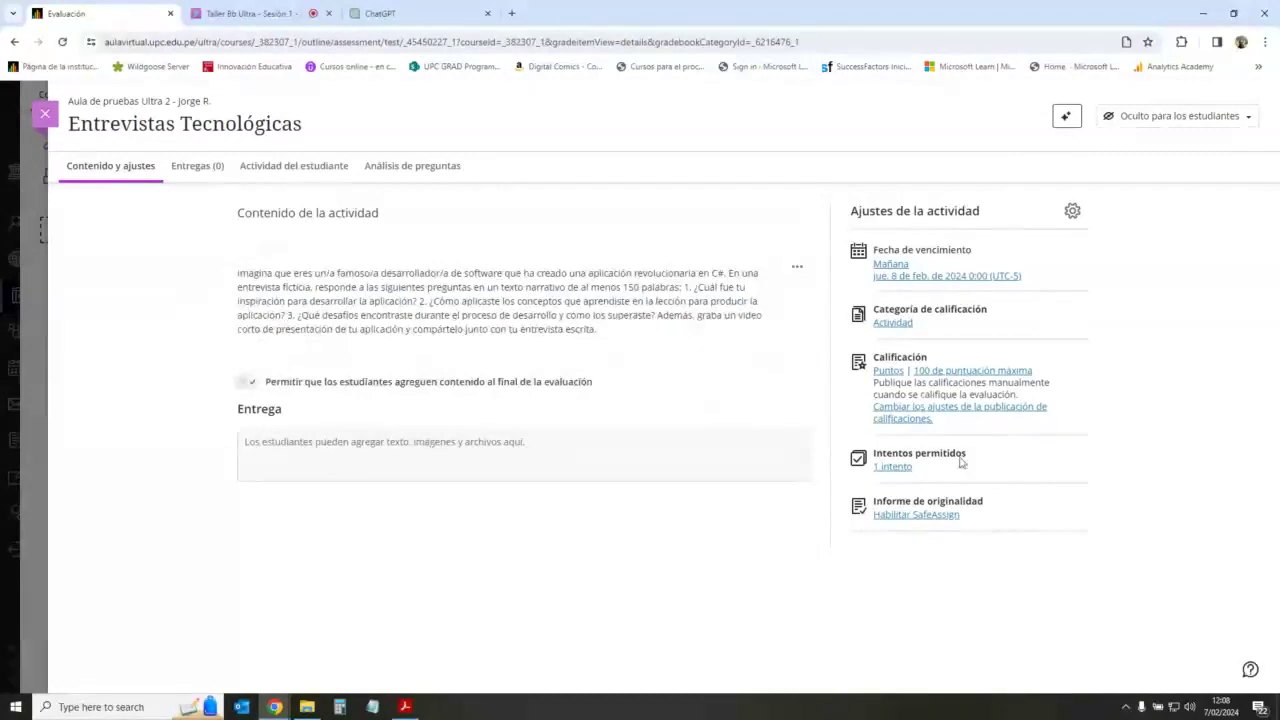
pyautogui.press('Escape')
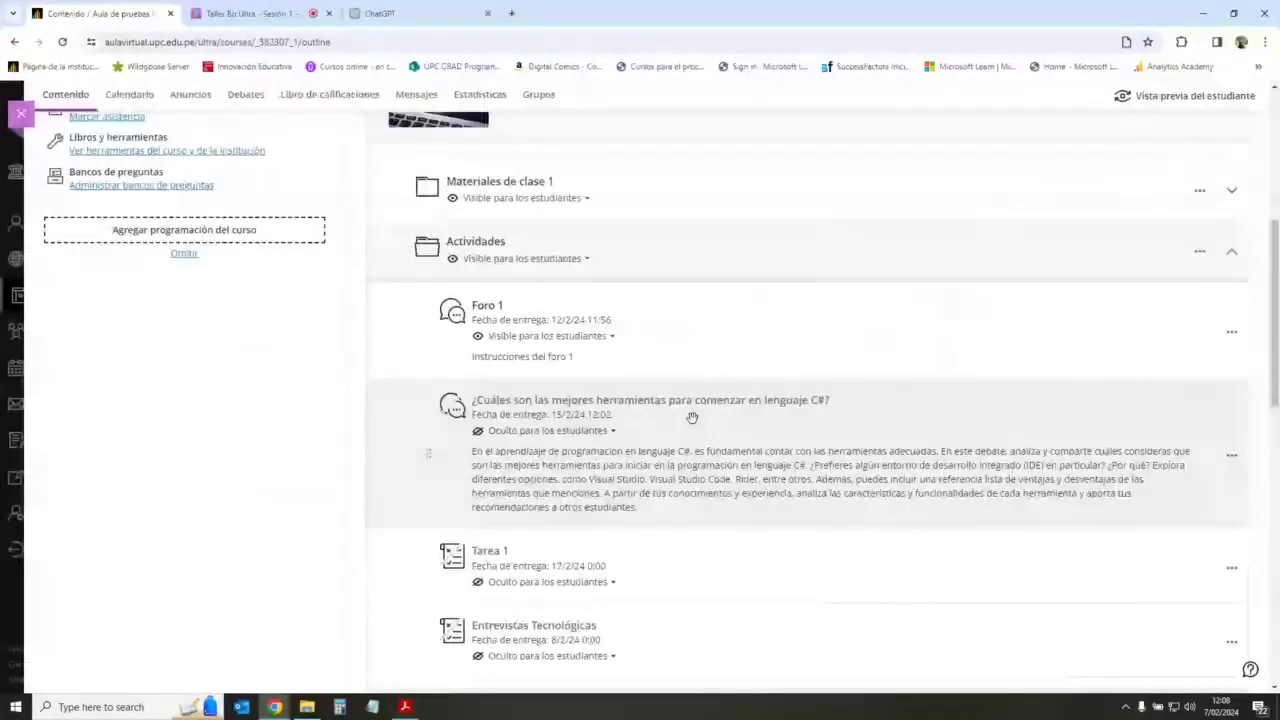
# Step: Check the Collaborate session chat, return to the course content and collapse the Actividades folder
pyautogui.scroll(-1, 692, 417)
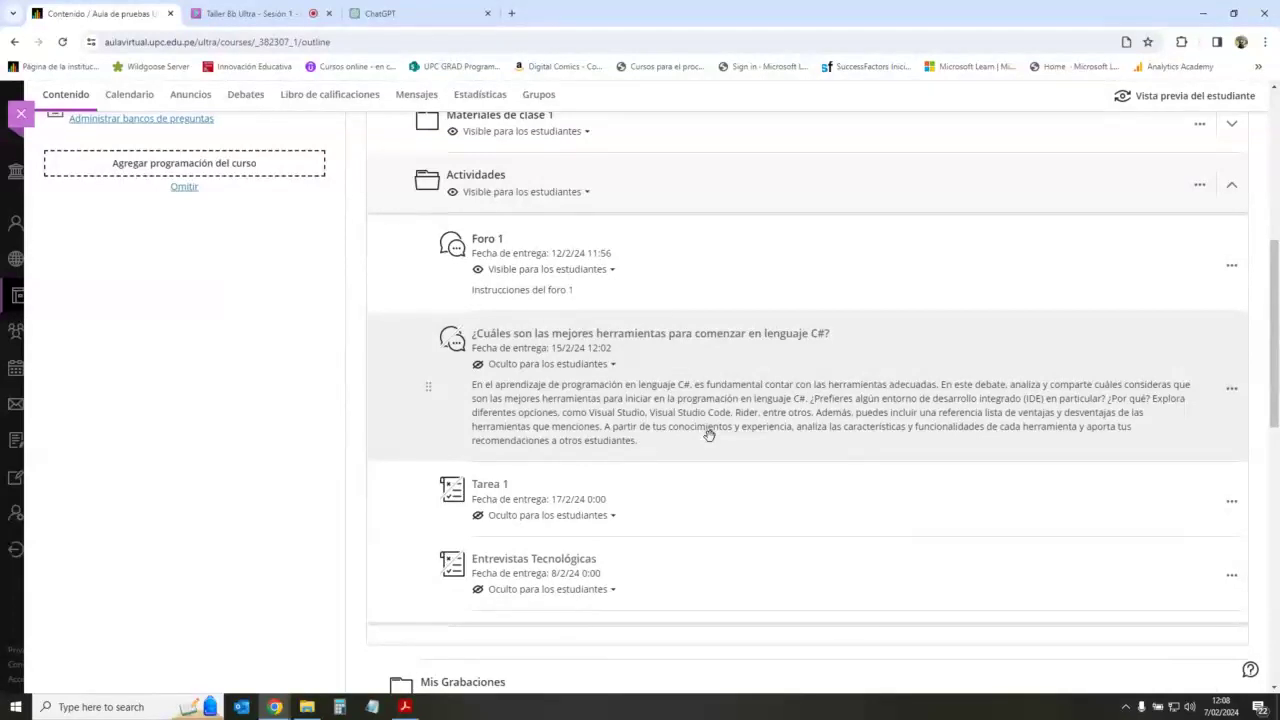
pyautogui.click(250, 9)
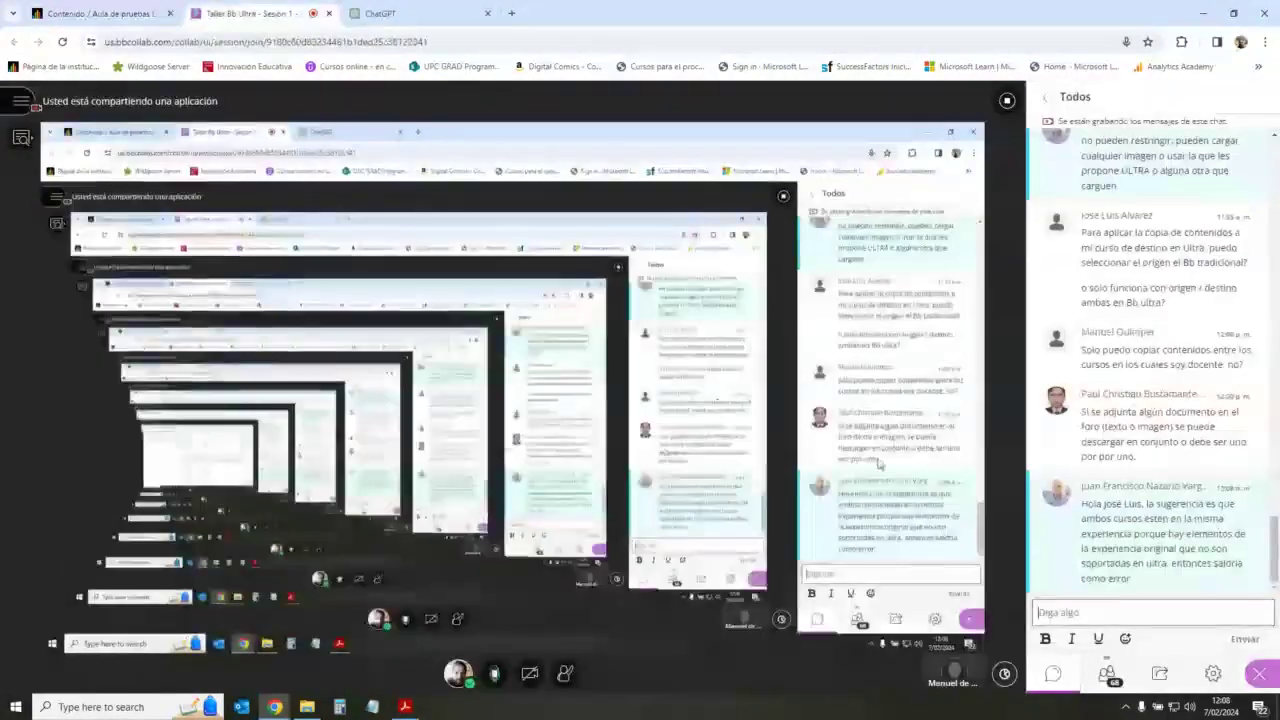
pyautogui.click(131, 9)
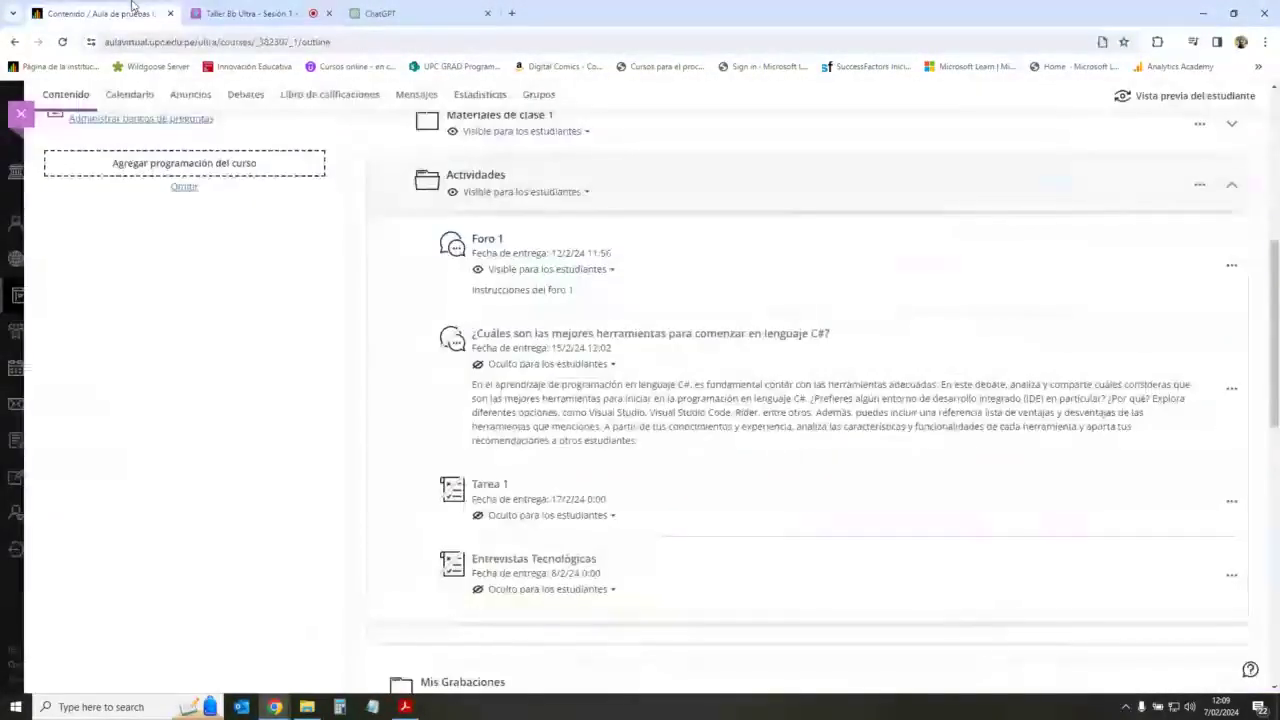
pyautogui.scroll(1, 577, 409)
pyautogui.scroll(1, 577, 409)
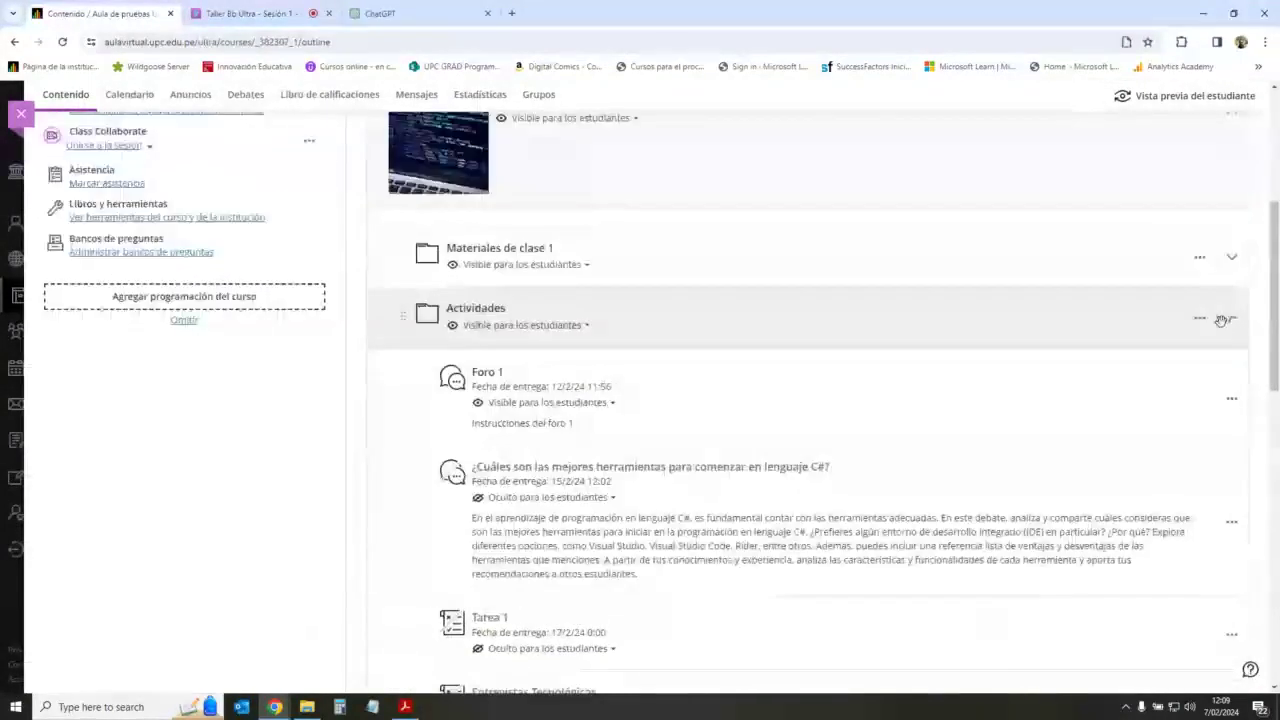
pyautogui.click(1229, 318)
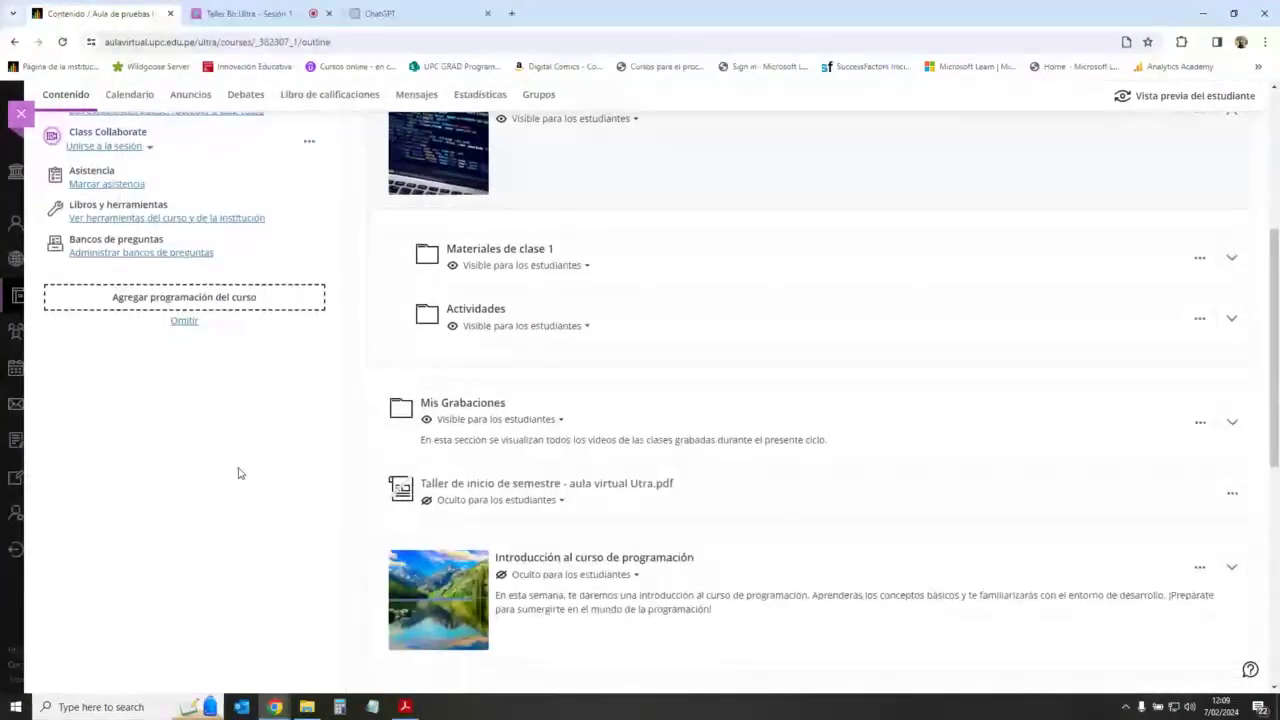
# Step: Expand the Actividades folder in Semana 1 and review its forums and assignments
pyautogui.scroll(4, 410, 519)
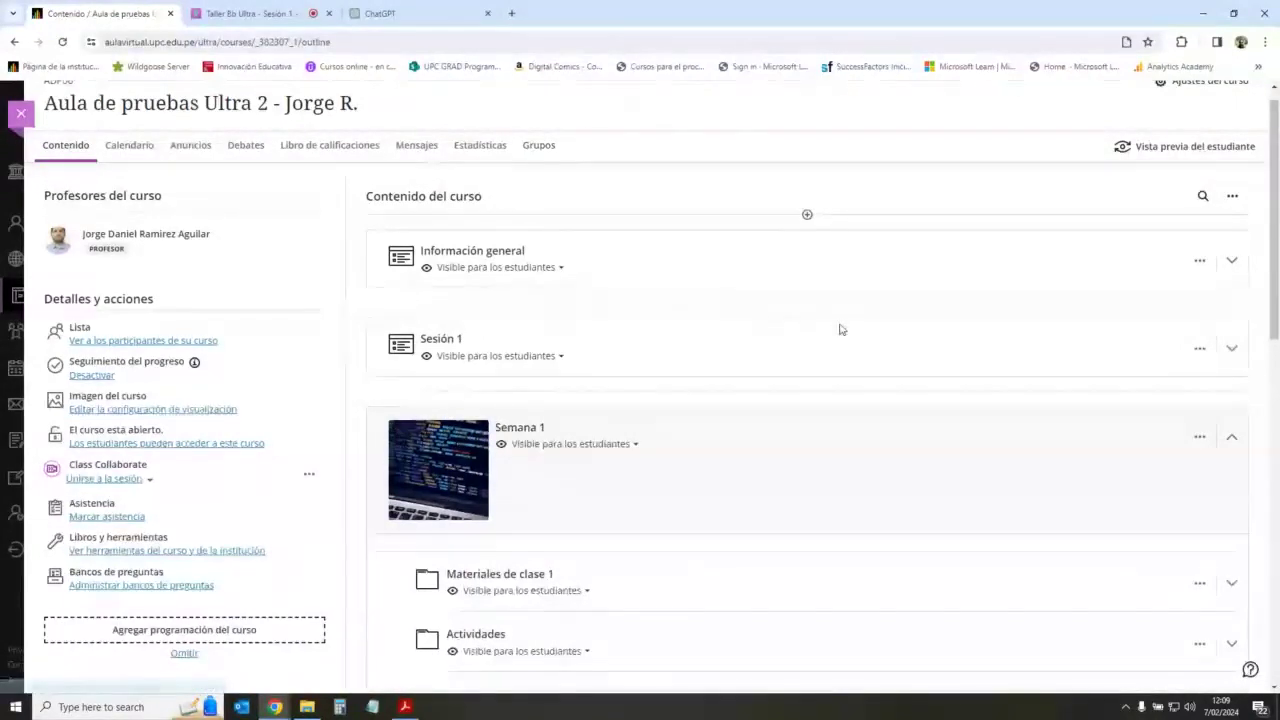
pyautogui.scroll(-4, 866, 471)
pyautogui.click(1242, 231)
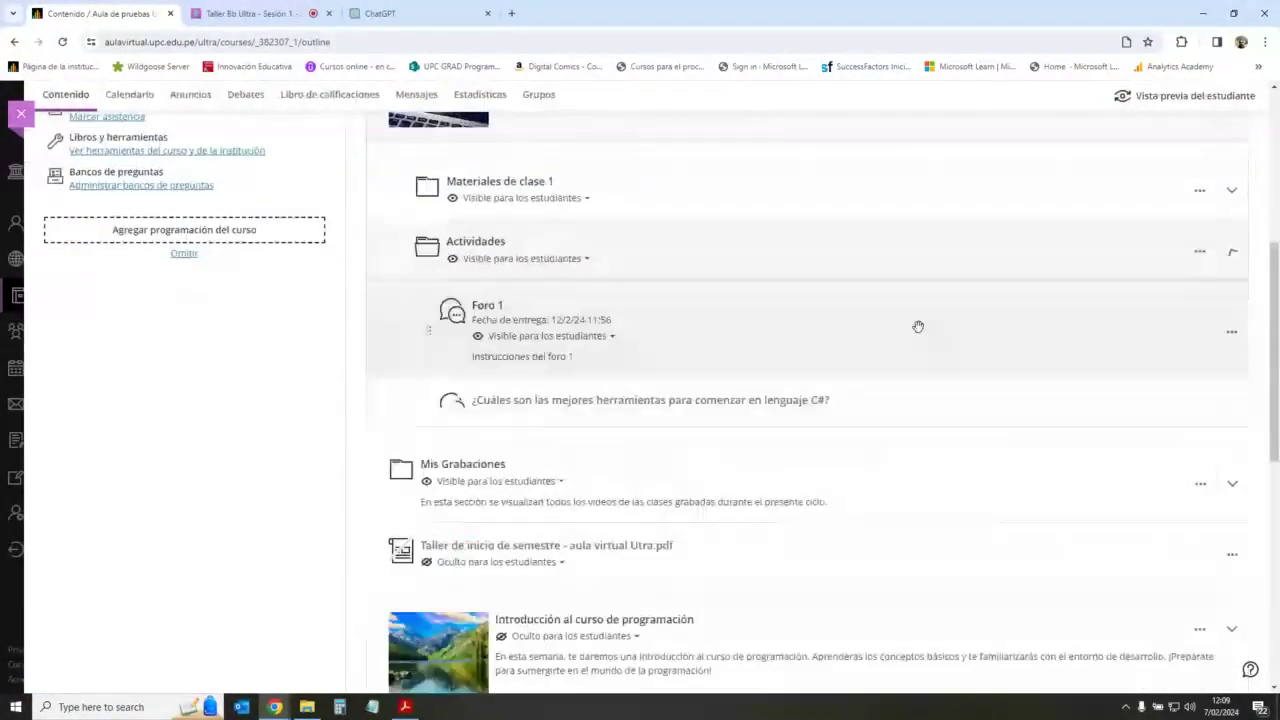
pyautogui.scroll(-1, 760, 380)
pyautogui.scroll(-1, 731, 424)
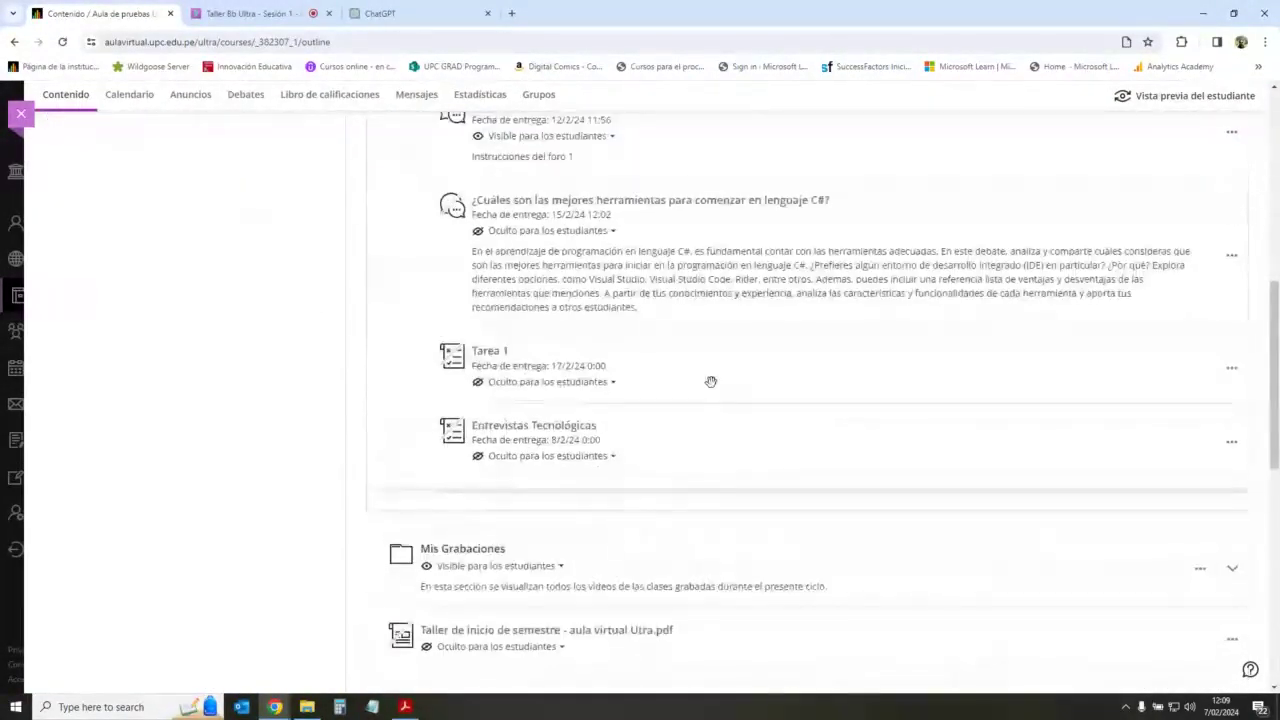
pyautogui.scroll(1, 600, 400)
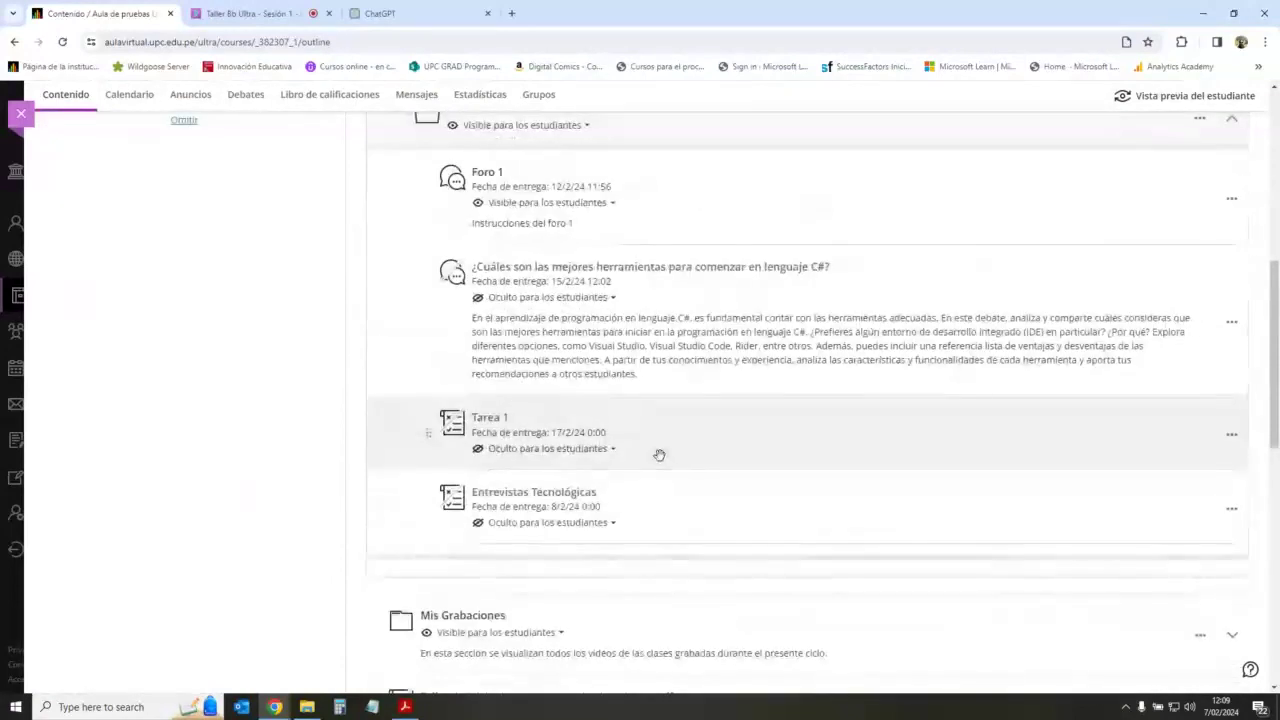
pyautogui.scroll(5, 659, 455)
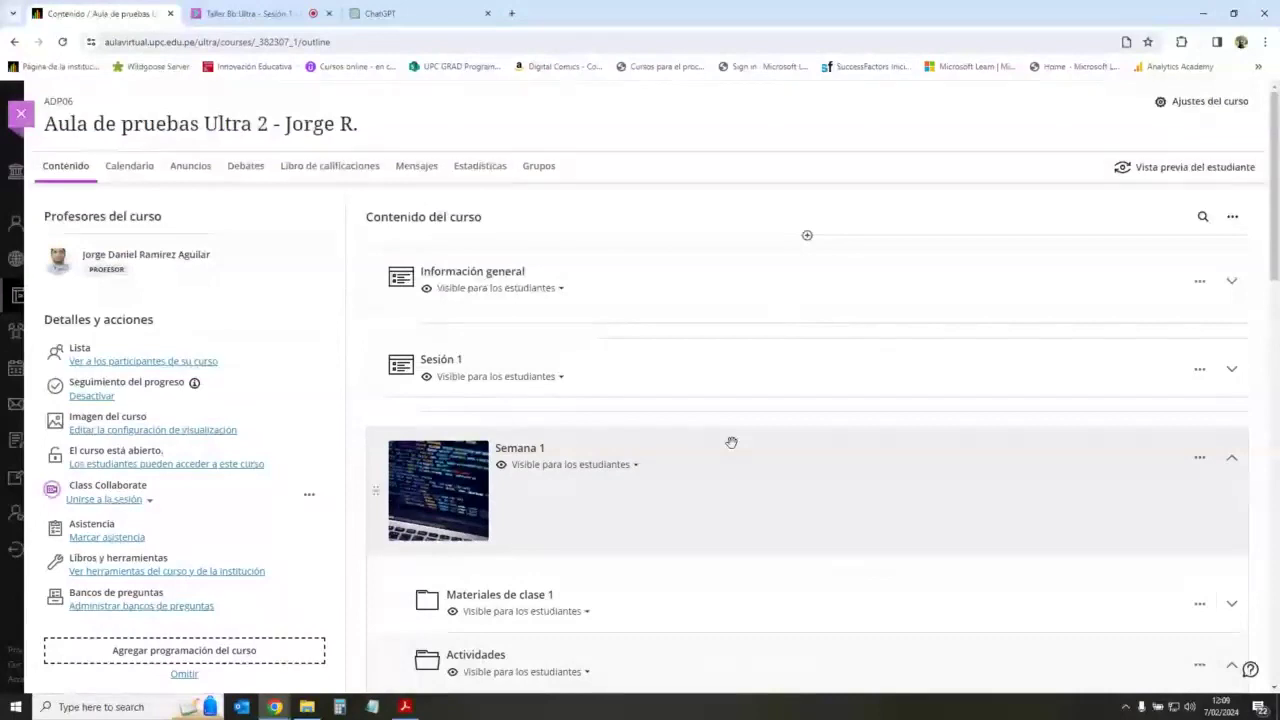
# Step: Create a new group set in the course's Grupos area and name it "Grupos del curso"
pyautogui.click(540, 167)
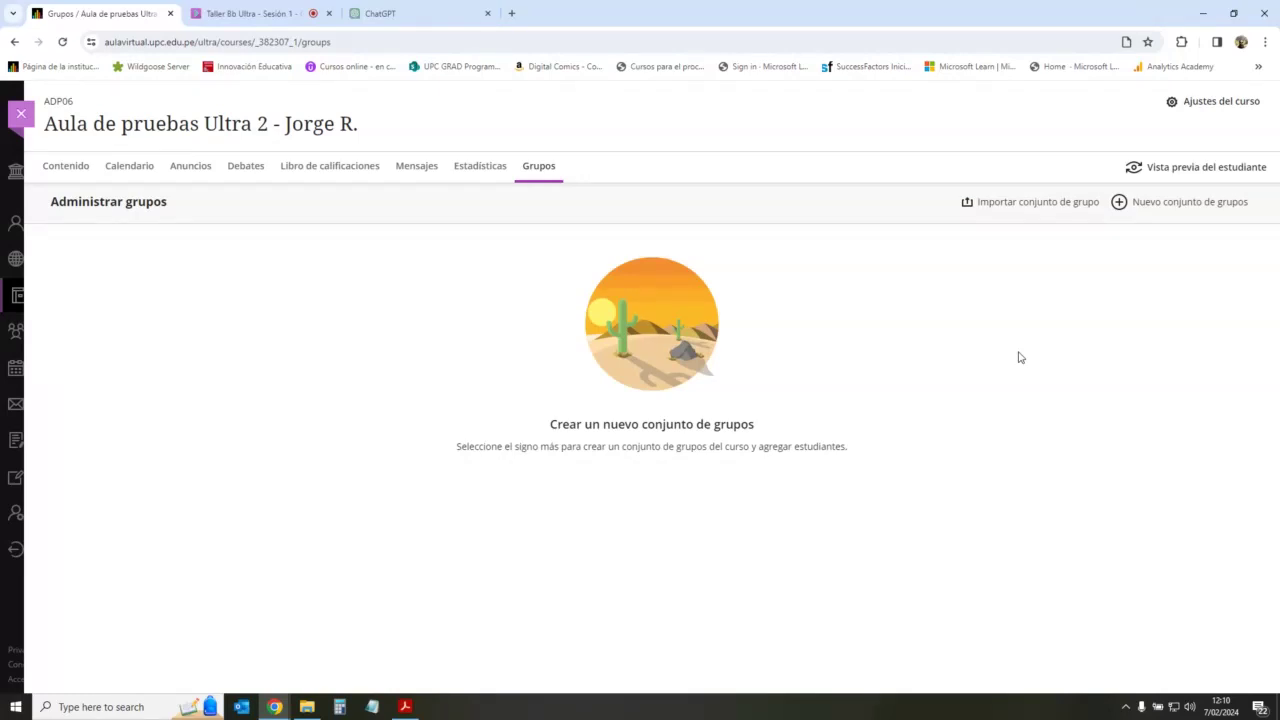
pyautogui.click(1180, 208)
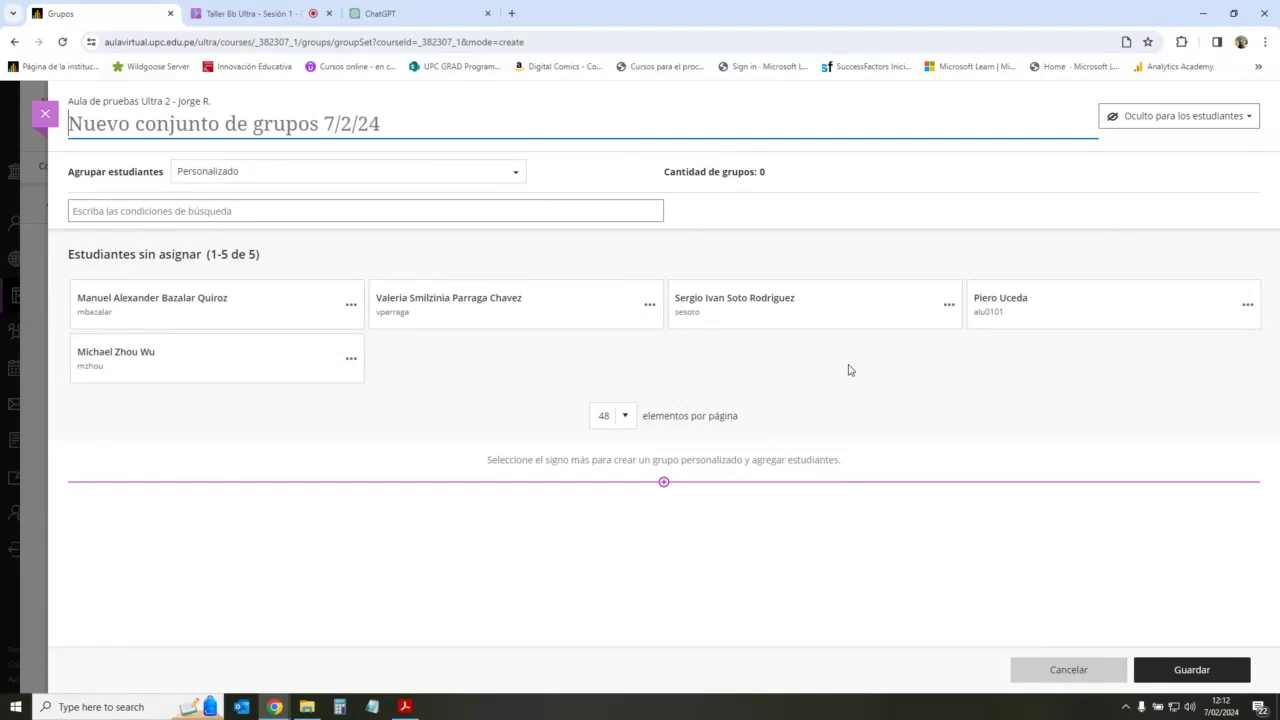
pyautogui.write('Grupo de')
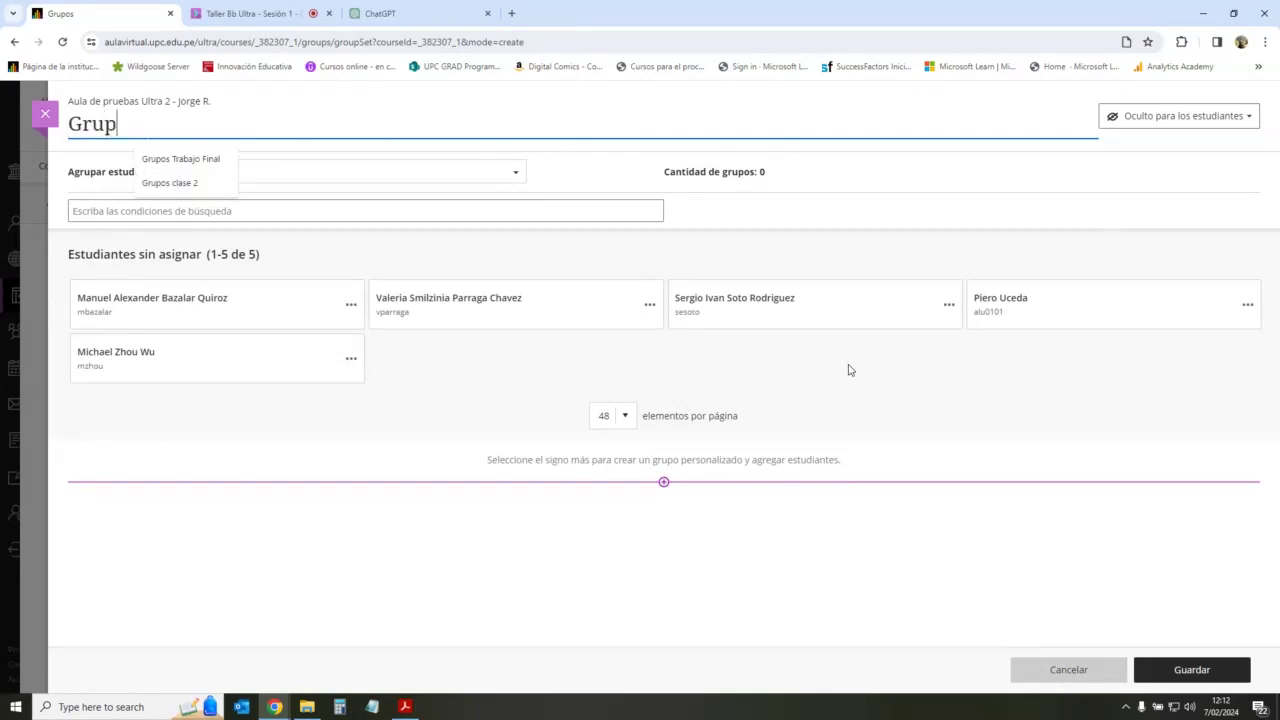
pyautogui.press('BackSpace')
pyautogui.press('BackSpace')
pyautogui.press('BackSpace')
pyautogui.press('BackSpace')
pyautogui.press('BackSpace')
pyautogui.press('BackSpace')
pyautogui.press('BackSpace')
pyautogui.press('BackSpace')
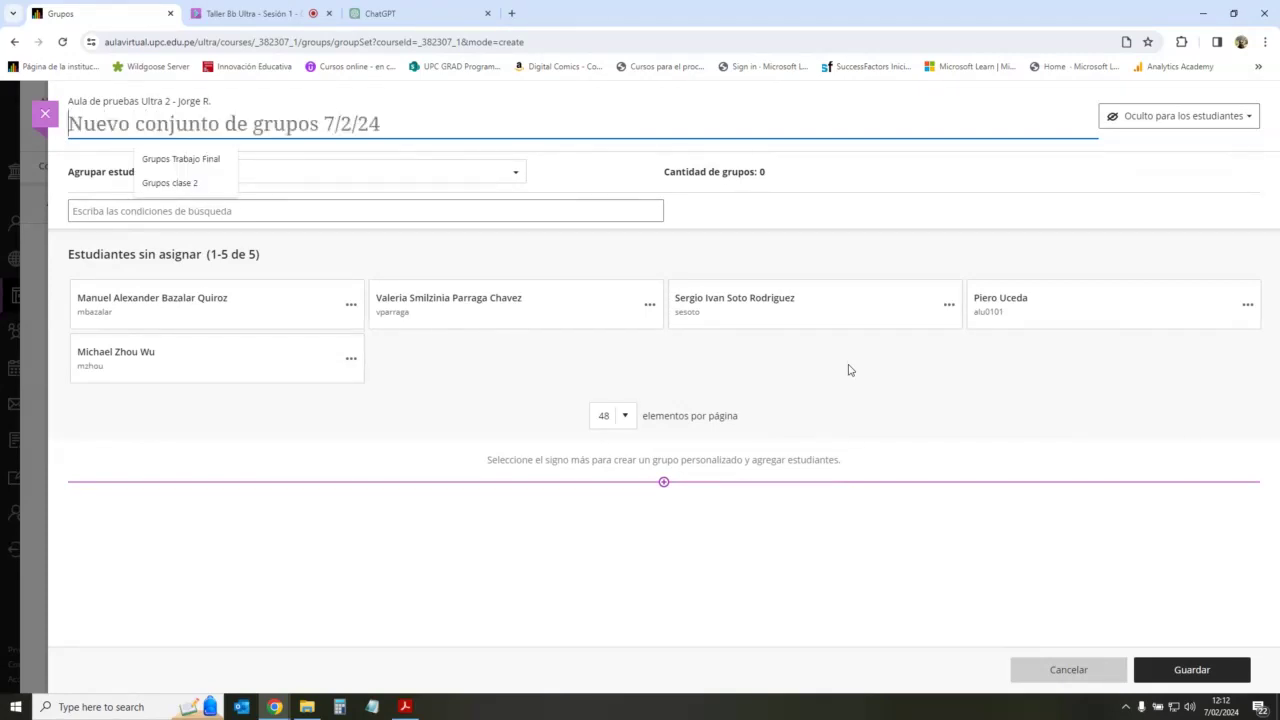
pyautogui.write('Grupos del curso')
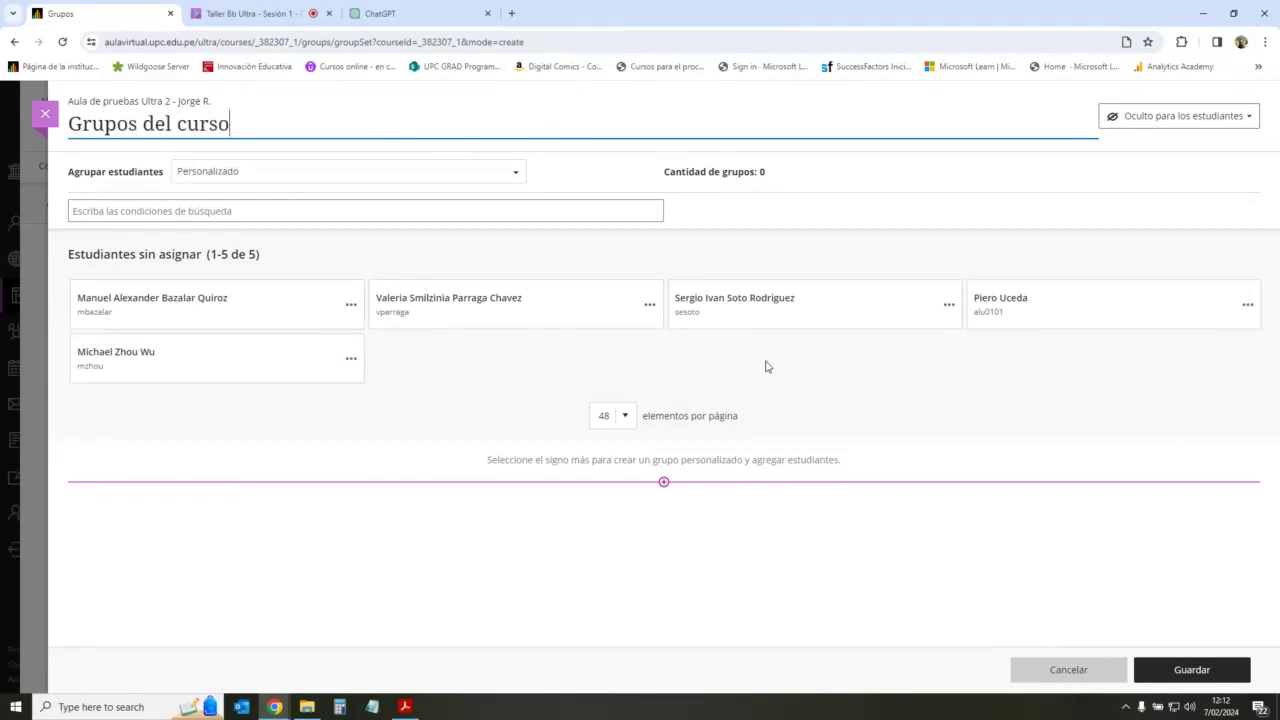
pyautogui.moveTo(229, 124); pyautogui.dragTo(70, 124)
pyautogui.moveTo(281, 126); pyautogui.dragTo(68, 124)
pyautogui.click(246, 112)
# Step: Set the student grouping to Asignar aleatoriamente and look over the generated groups
pyautogui.click(485, 181)
pyautogui.click(485, 181)
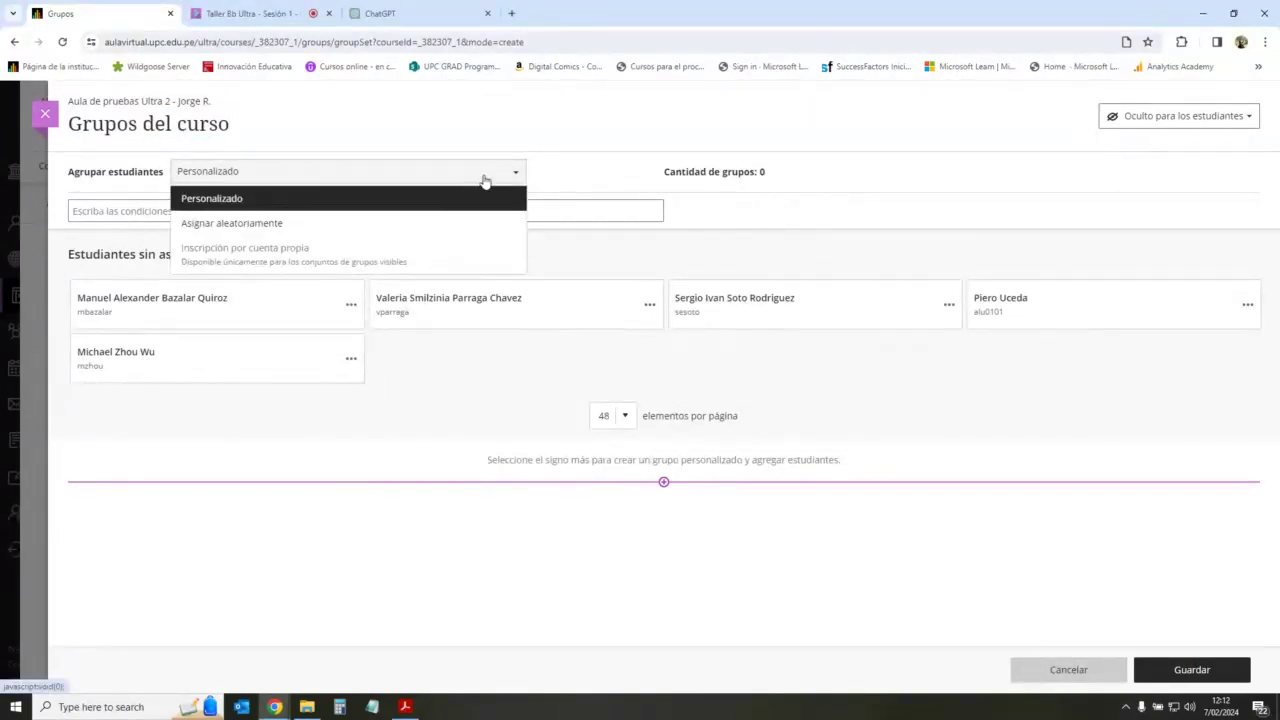
pyautogui.click(357, 223)
pyautogui.scroll(-2, 625, 350)
pyautogui.scroll(1, 706, 351)
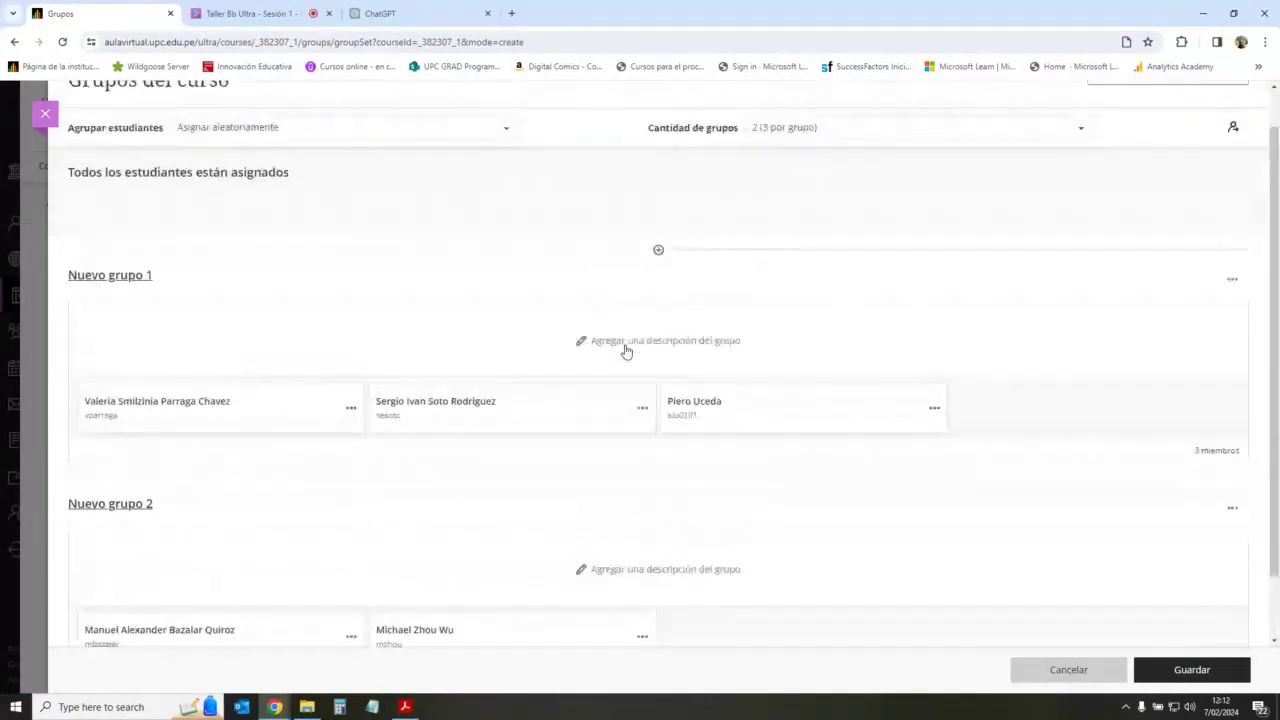
pyautogui.scroll(-1, 686, 366)
# Step: Delete the two randomly assigned groups, Nuevo grupo 1 and Nuevo grupo 2
pyautogui.click(1232, 205)
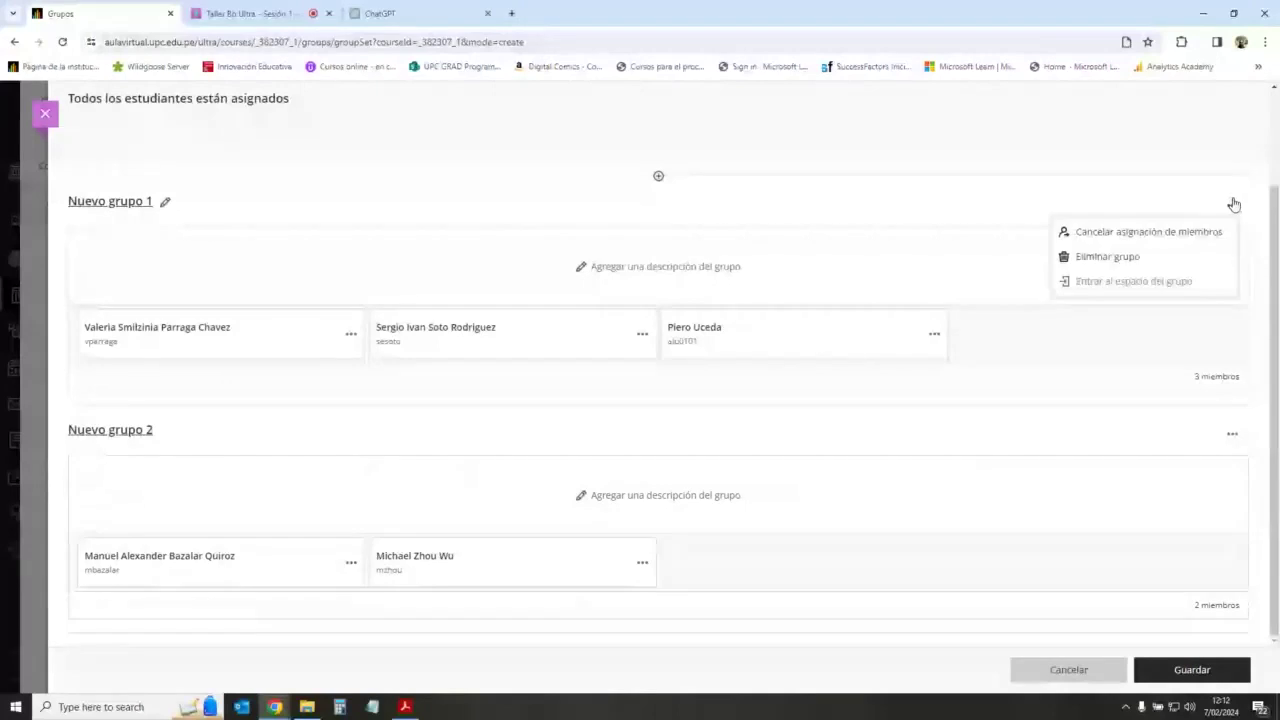
pyautogui.click(1165, 256)
pyautogui.click(1199, 311)
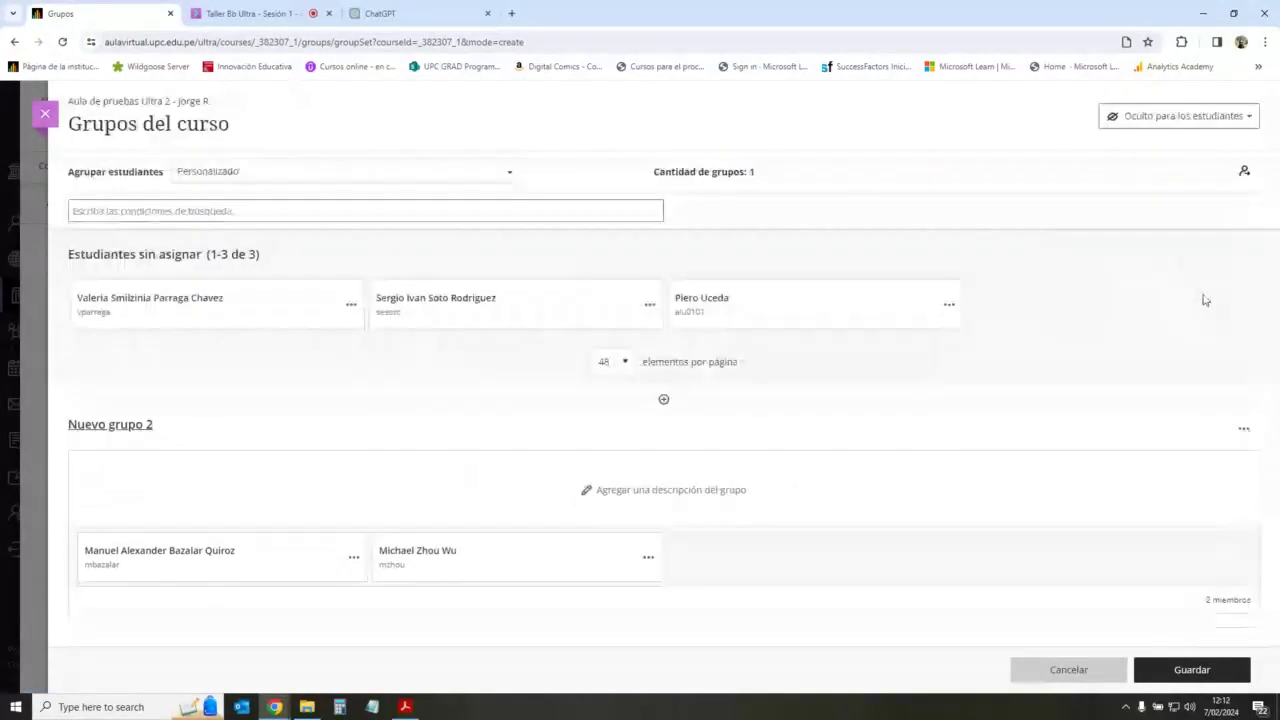
pyautogui.click(1243, 430)
pyautogui.click(1146, 484)
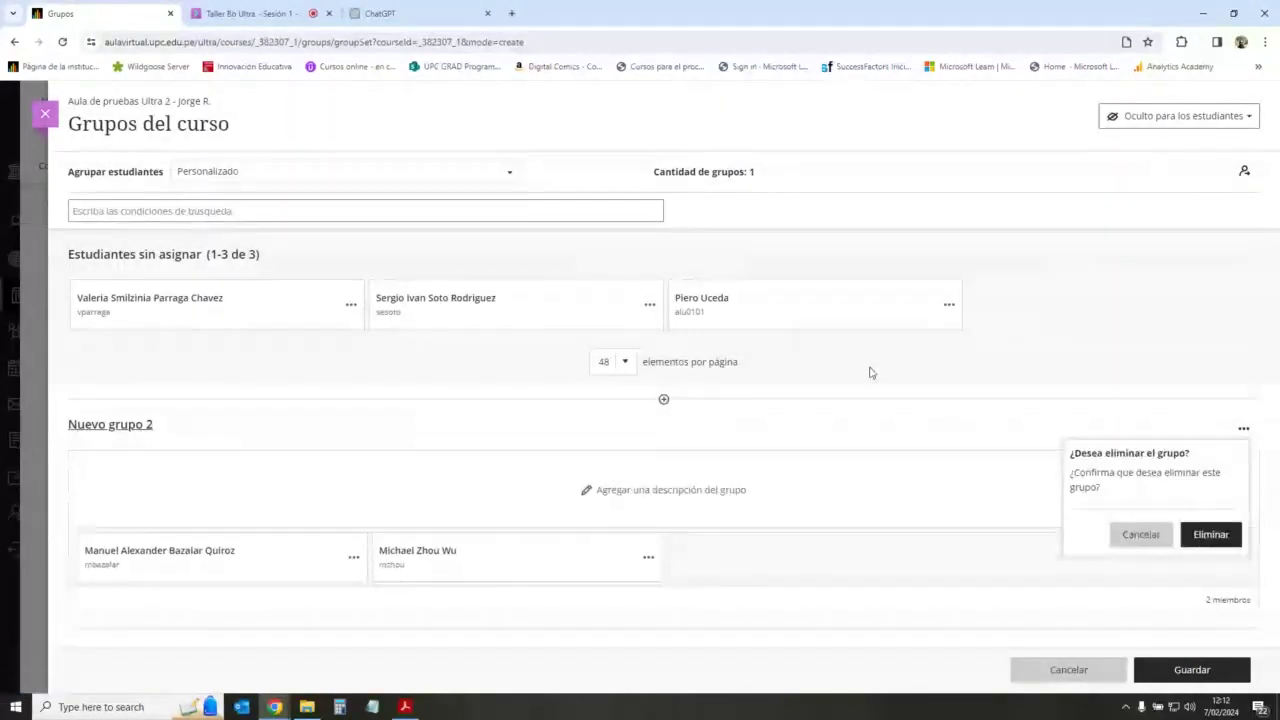
pyautogui.click(1211, 535)
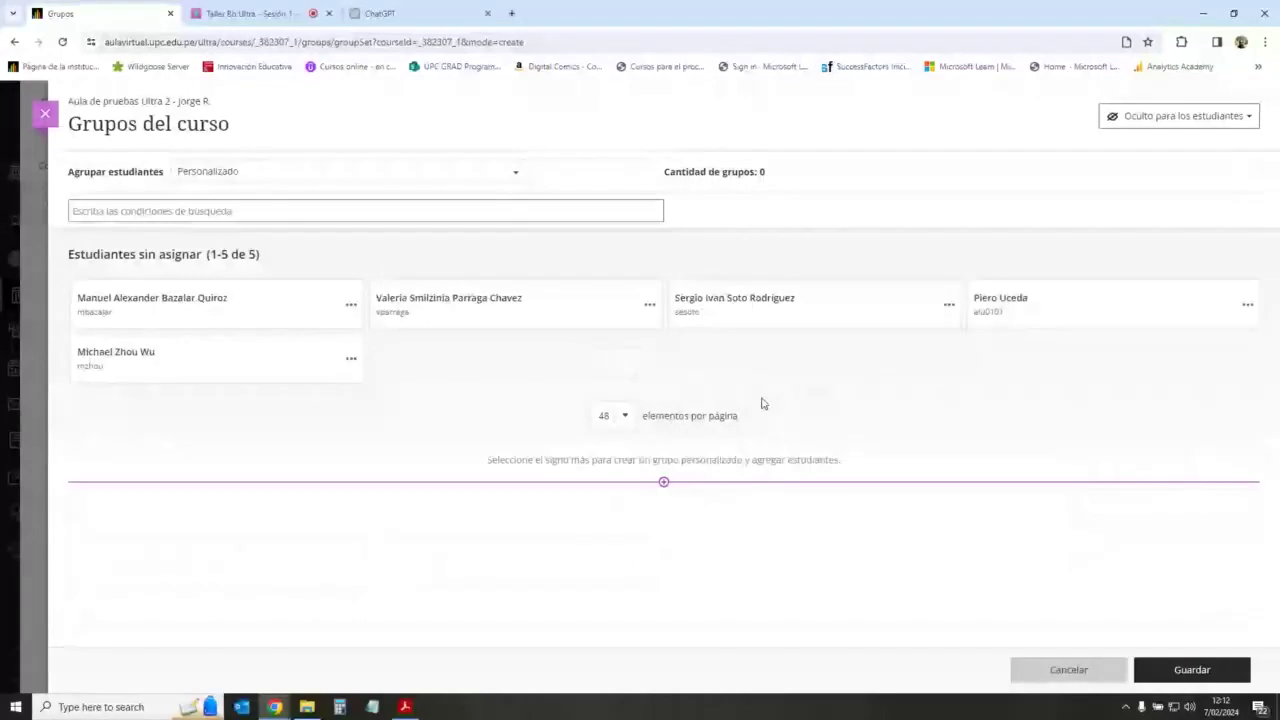
# Step: With student grouping set to Personalizado, add a custom group and name it "Grupo 1"
pyautogui.click(471, 175)
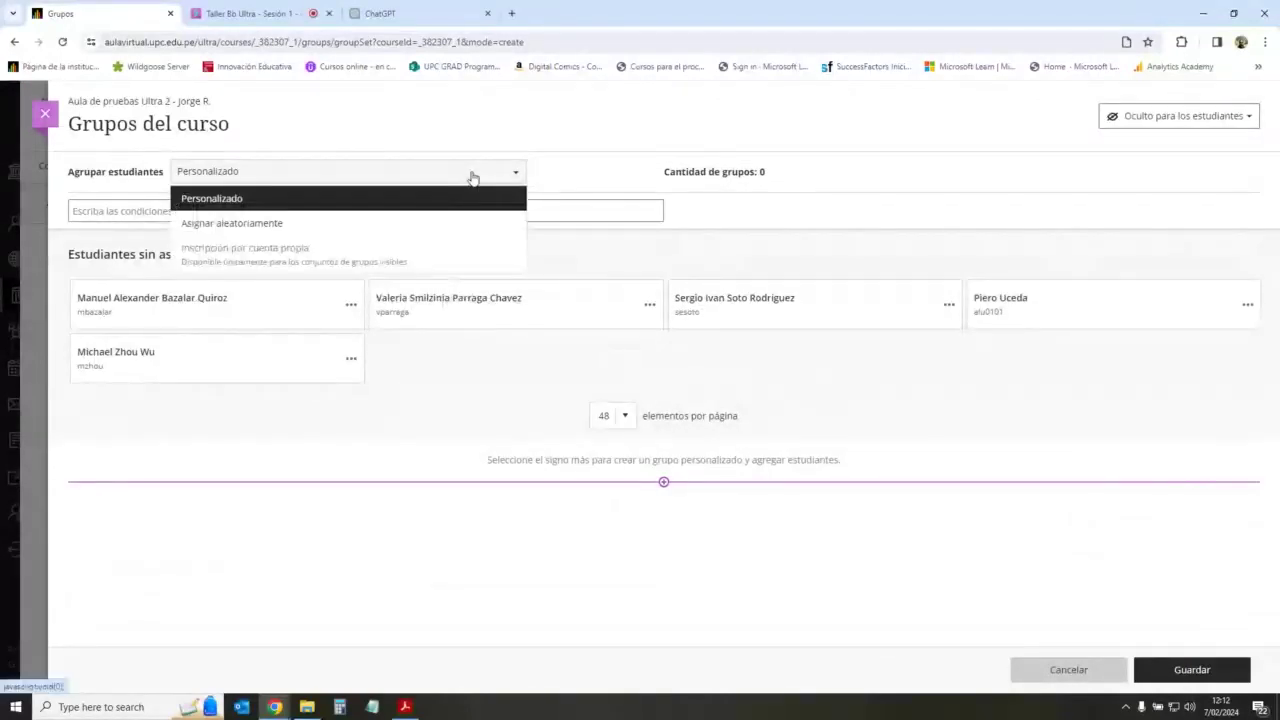
pyautogui.click(311, 199)
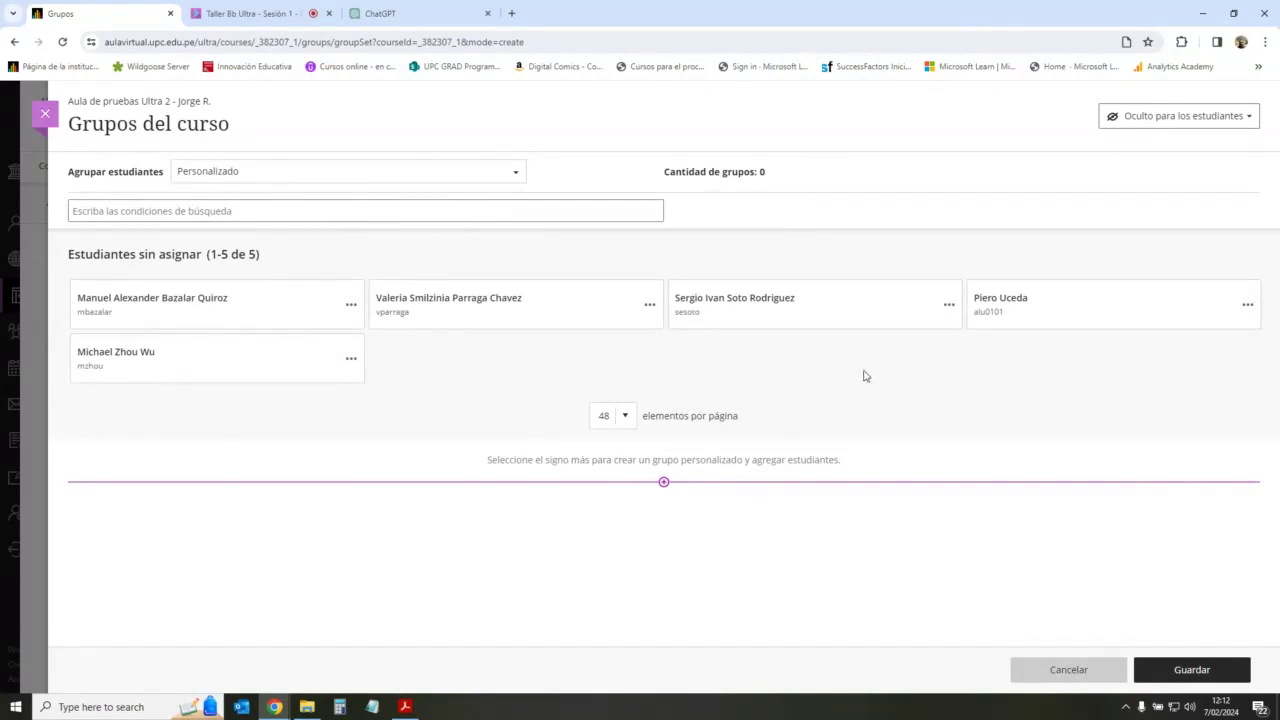
pyautogui.click(664, 484)
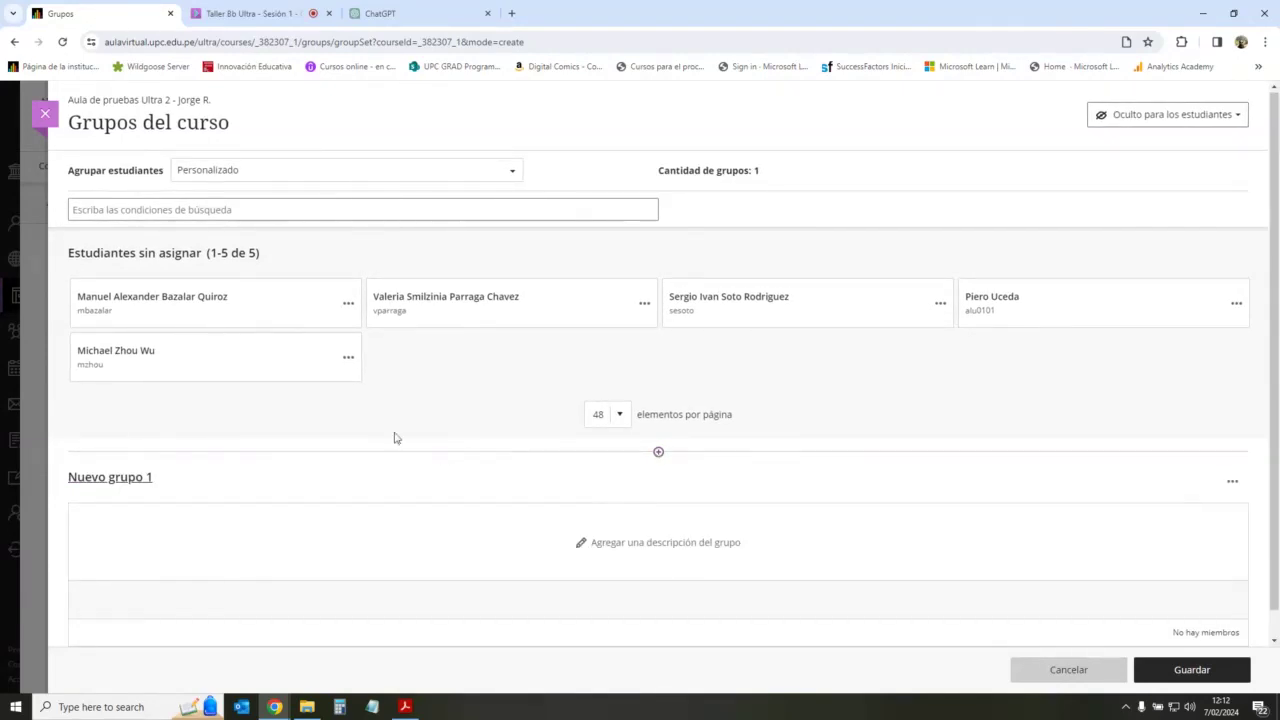
pyautogui.scroll(-1, 105, 481)
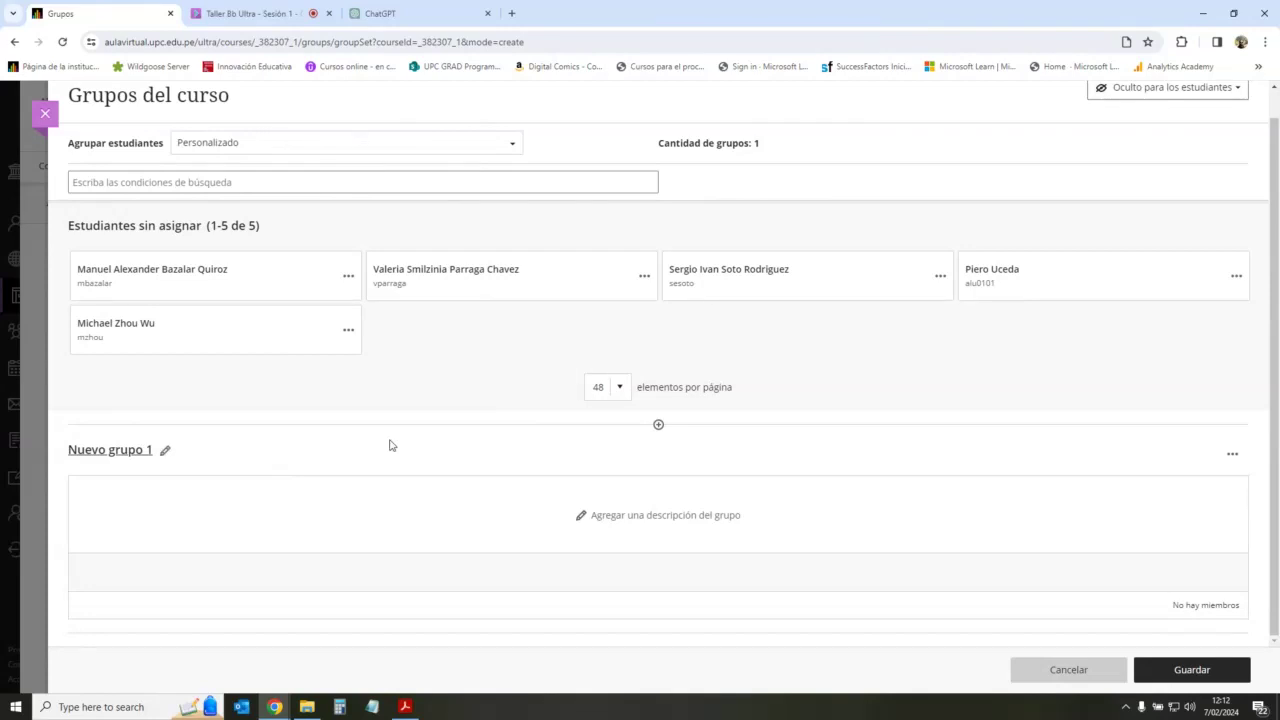
pyautogui.click(166, 452)
pyautogui.moveTo(165, 452); pyautogui.dragTo(65, 455)
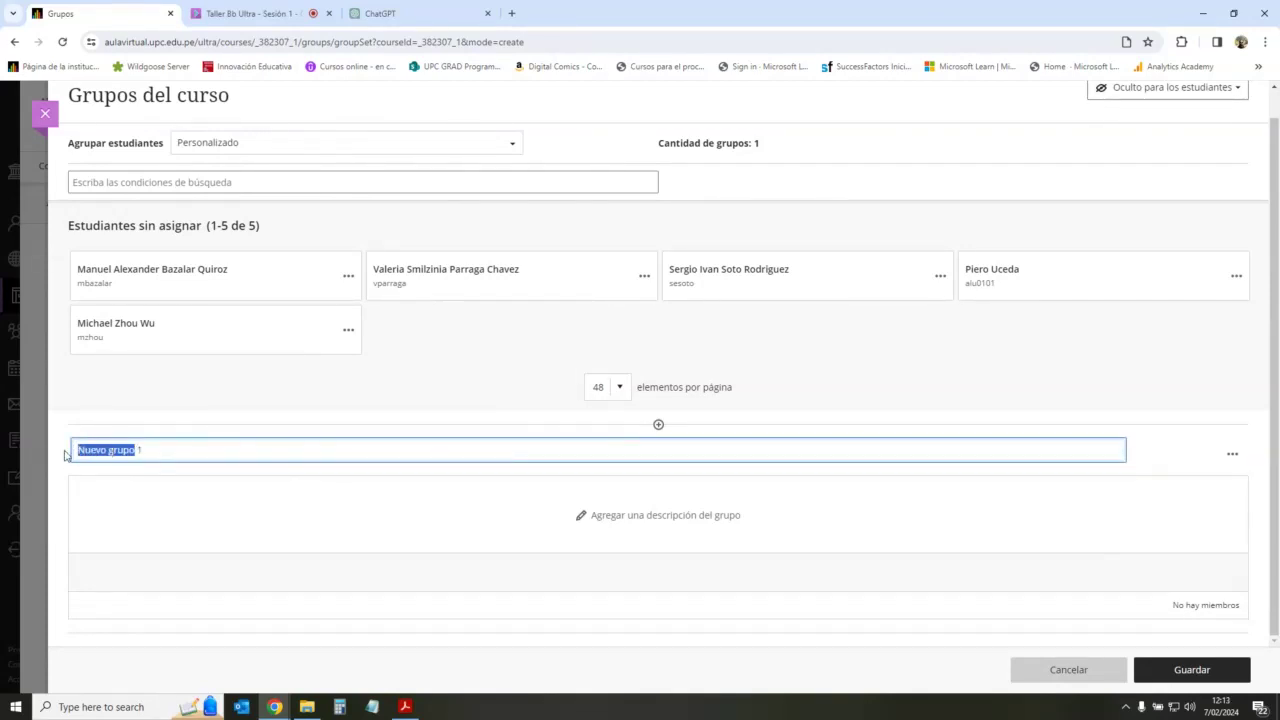
pyautogui.write('Gr')
pyautogui.click(1185, 455)
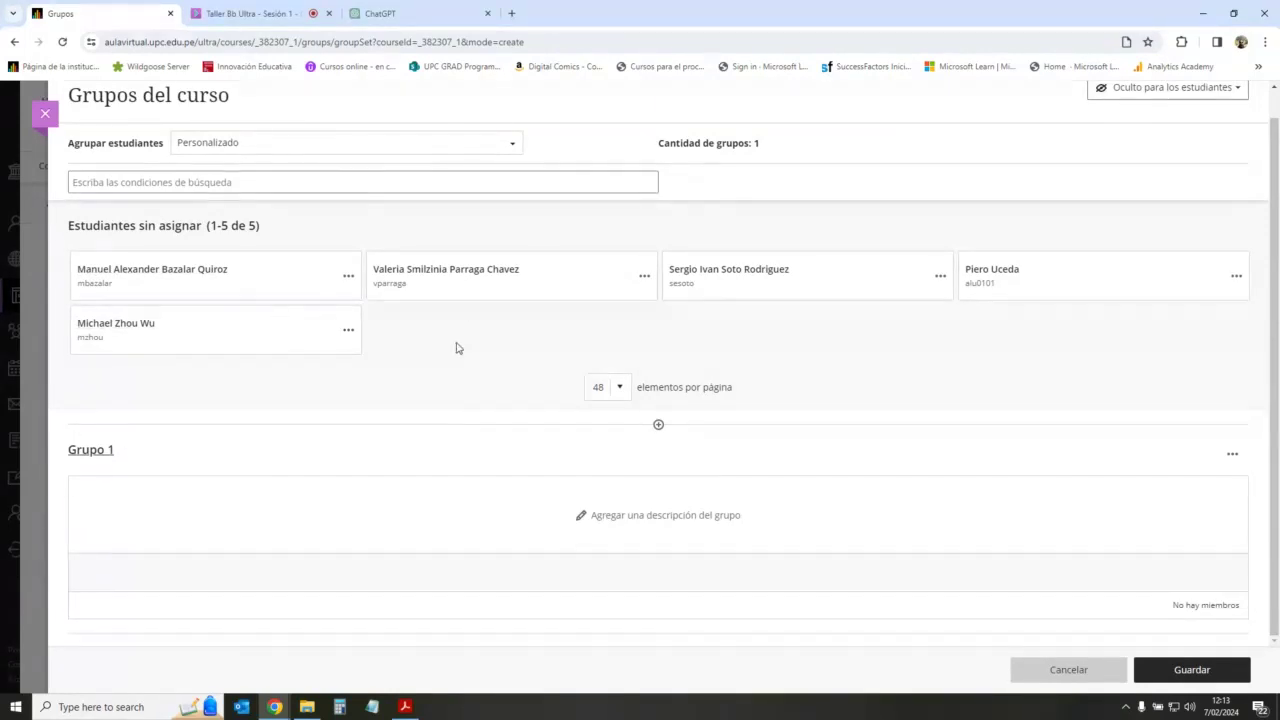
pyautogui.click(301, 277)
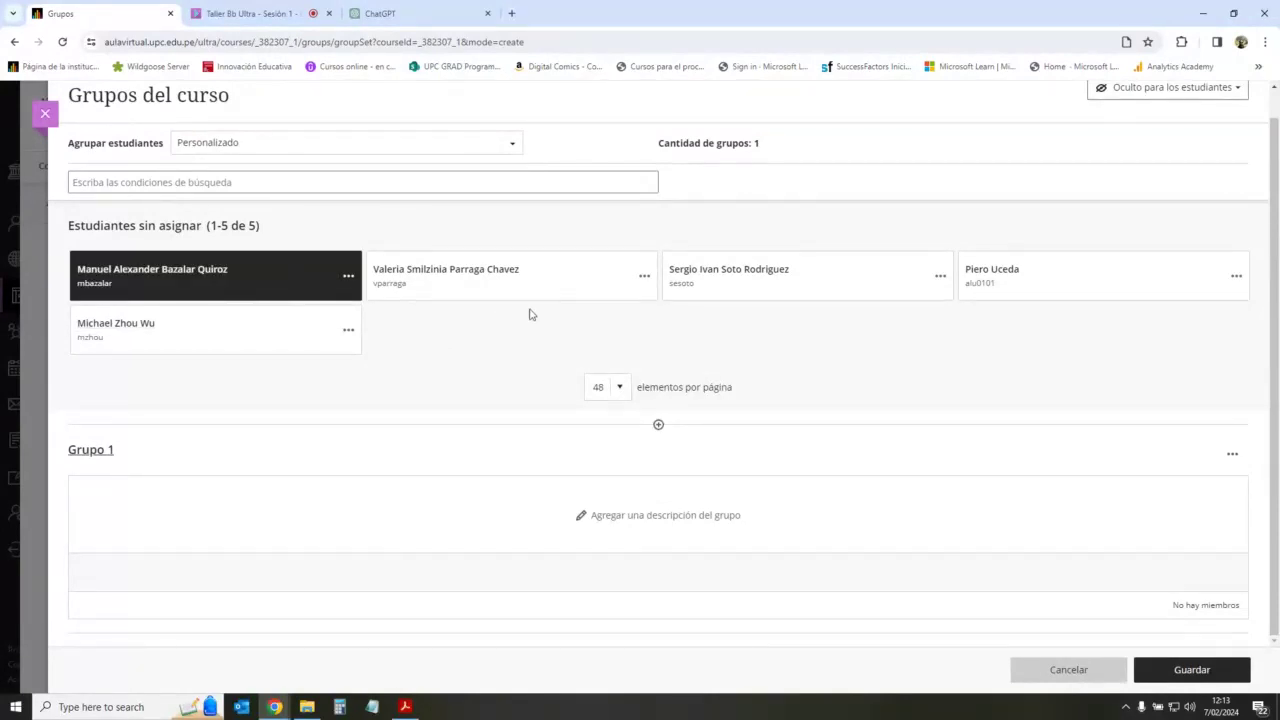
pyautogui.click(598, 277)
pyautogui.click(882, 286)
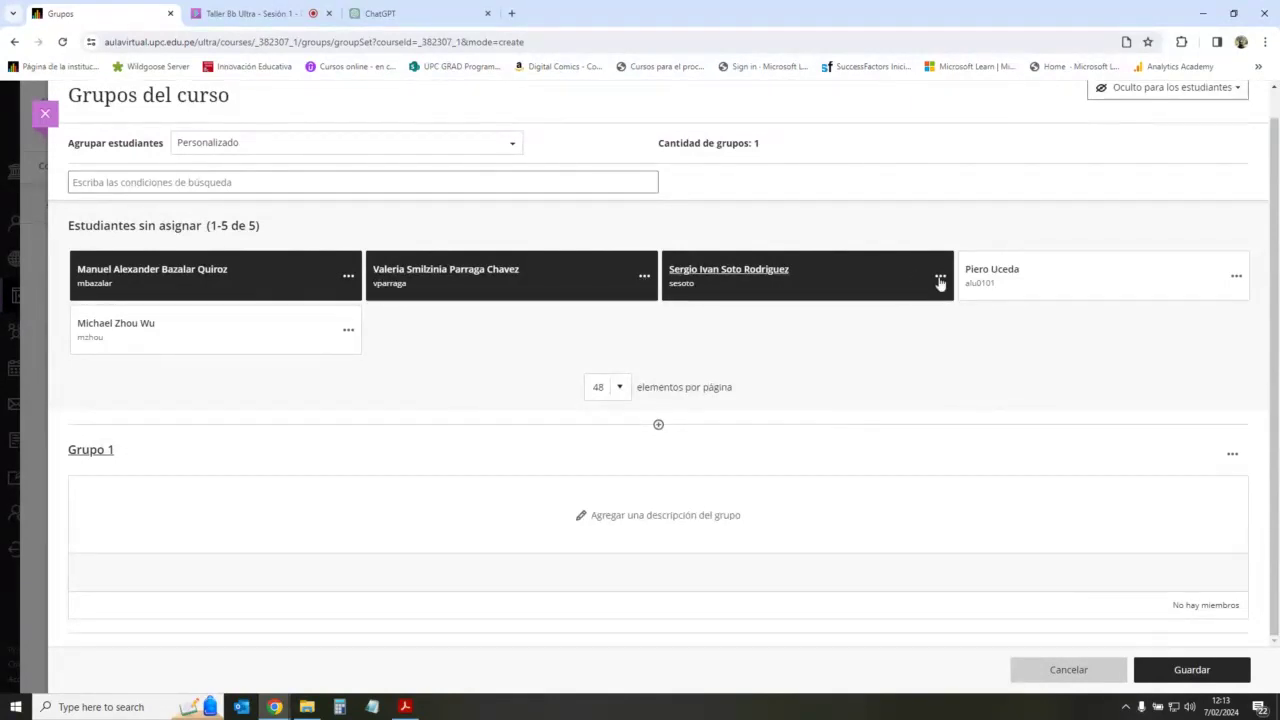
pyautogui.click(200, 280)
pyautogui.click(480, 282)
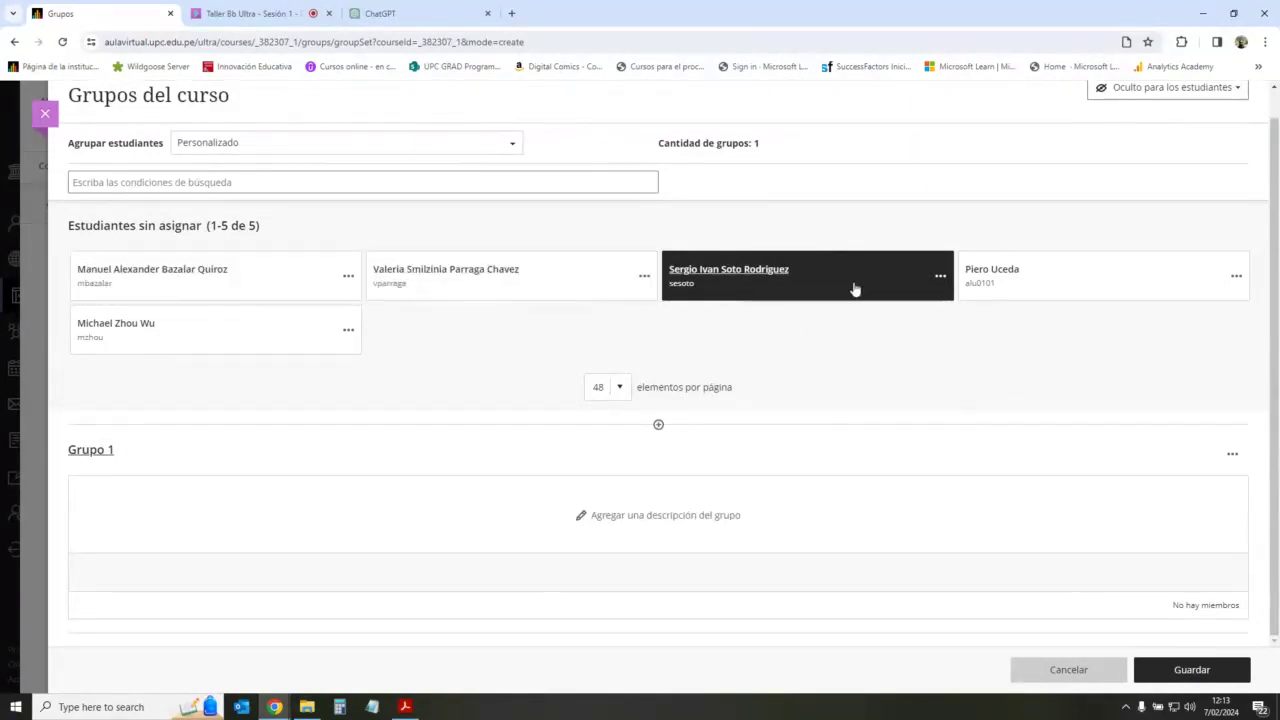
pyautogui.click(855, 289)
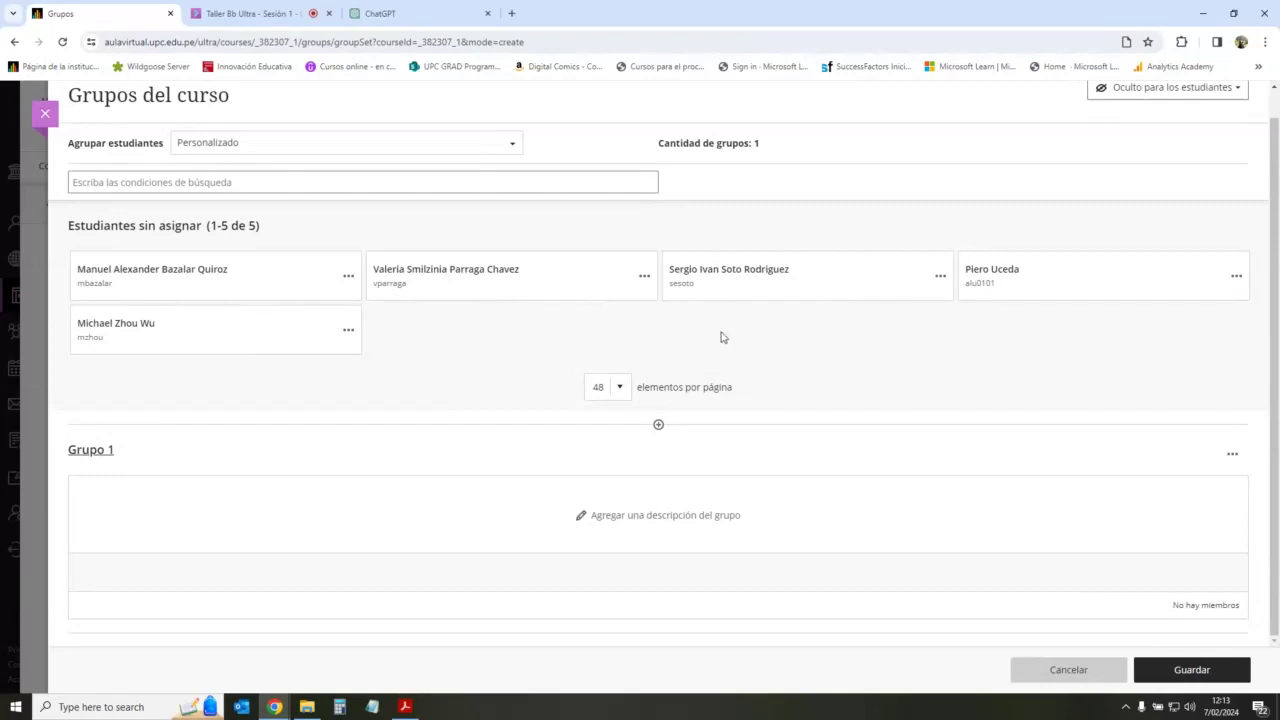
# Step: Select the first three unassigned students and assign them together to Grupo 1
pyautogui.click(296, 290)
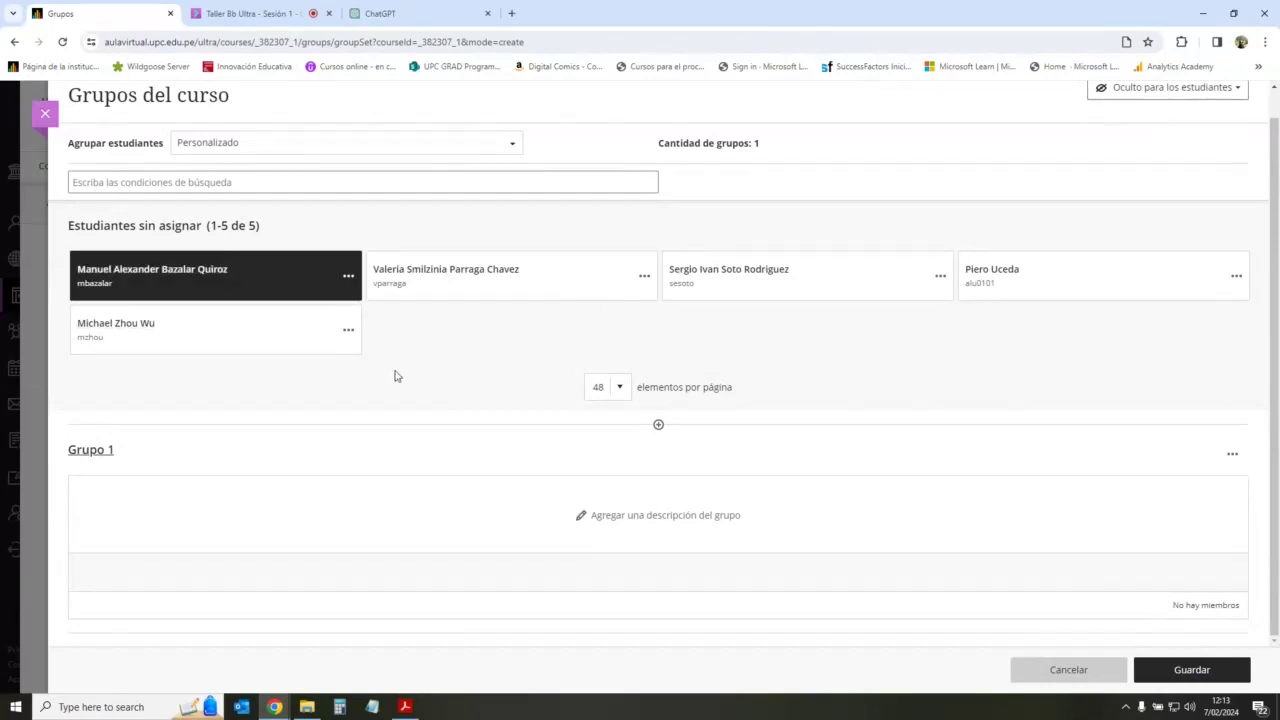
pyautogui.click(591, 277)
pyautogui.click(851, 294)
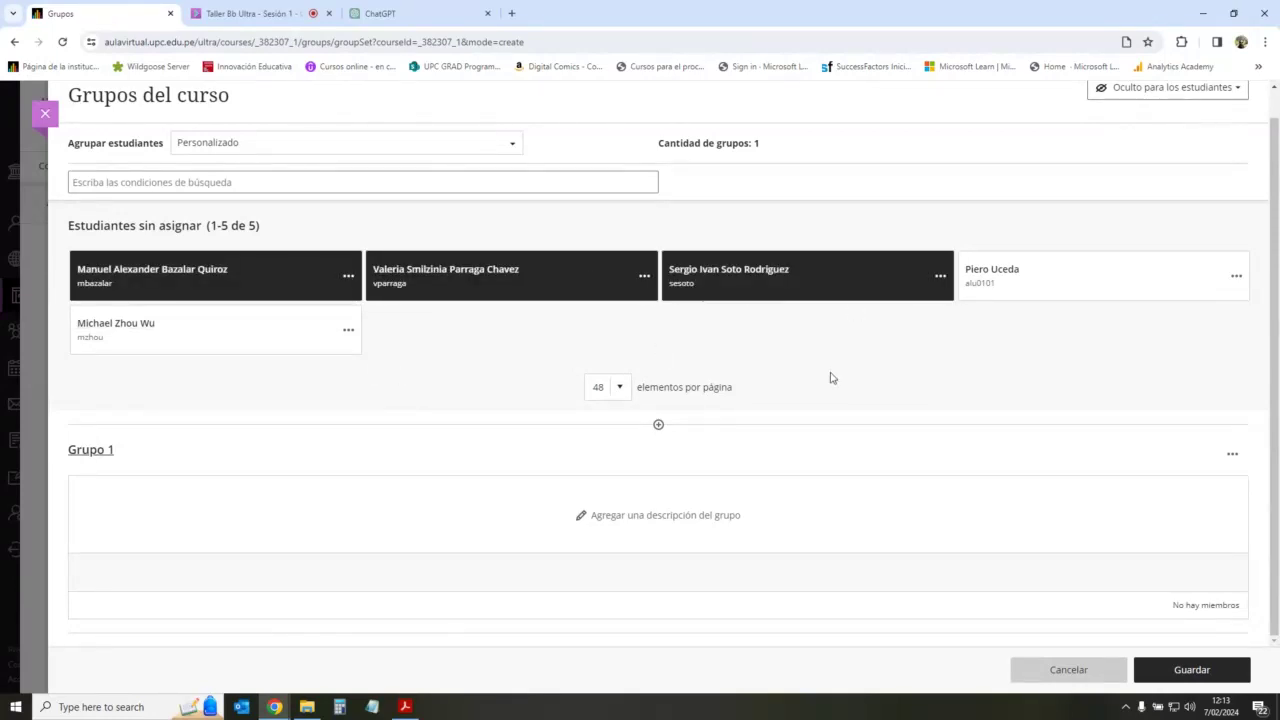
pyautogui.click(940, 277)
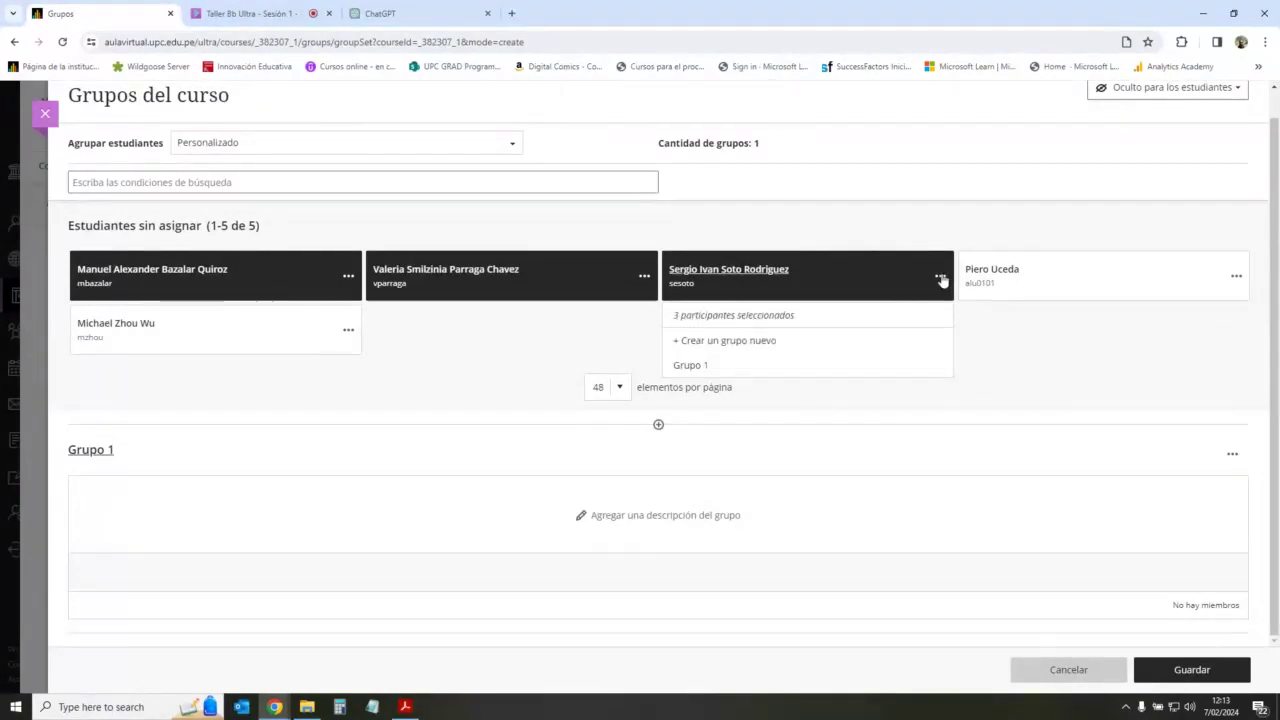
pyautogui.click(734, 369)
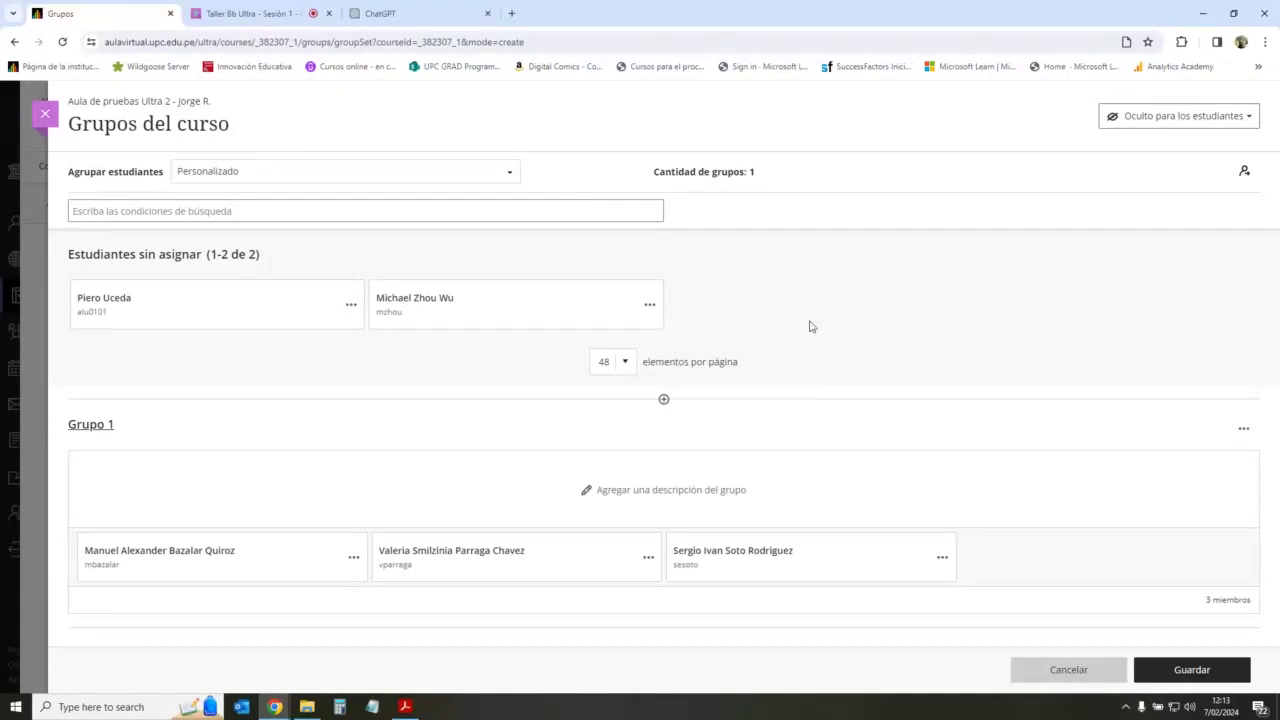
# Step: Put the two remaining unassigned students together in a new group and name it "Grupo 2"
pyautogui.click(263, 306)
pyautogui.click(577, 300)
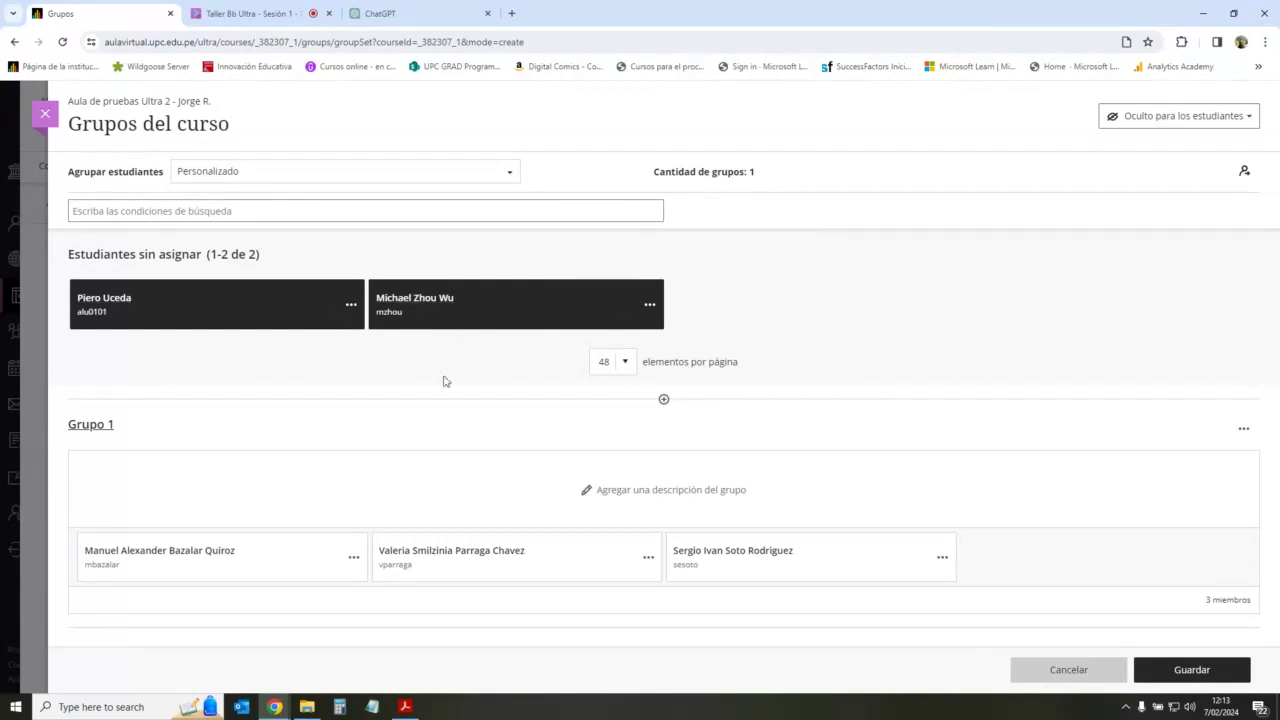
pyautogui.click(649, 306)
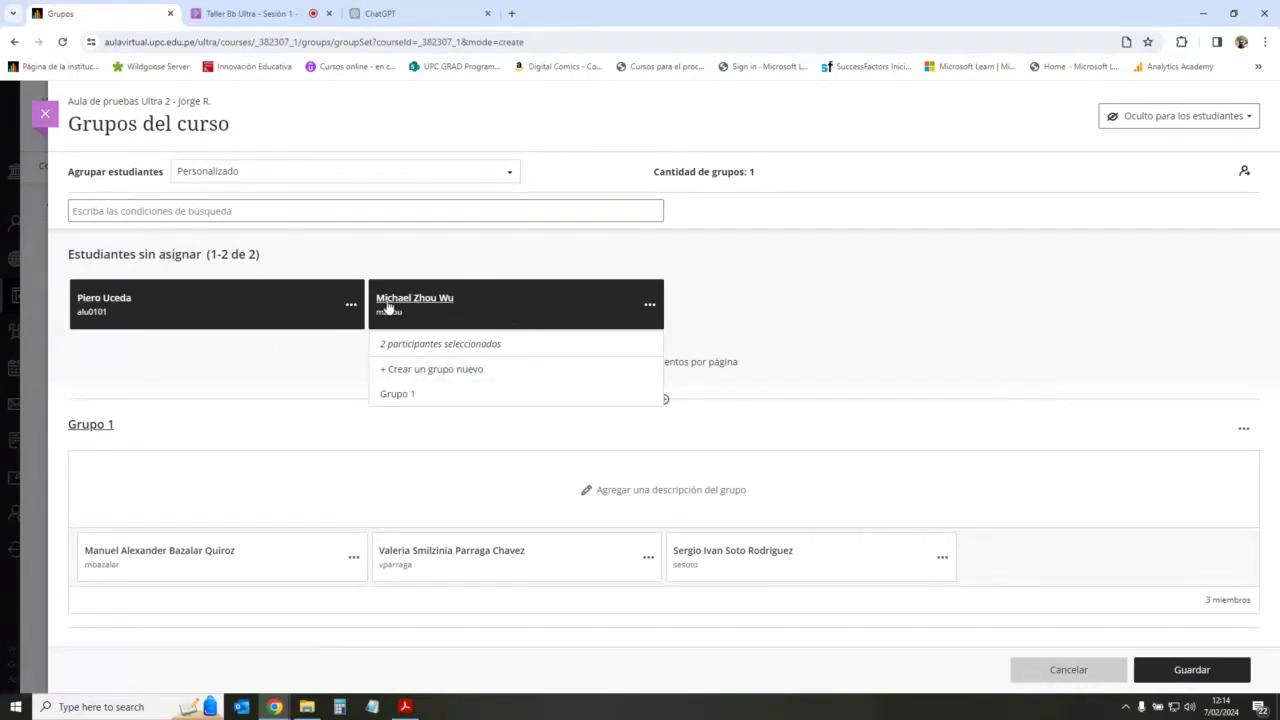
pyautogui.click(440, 369)
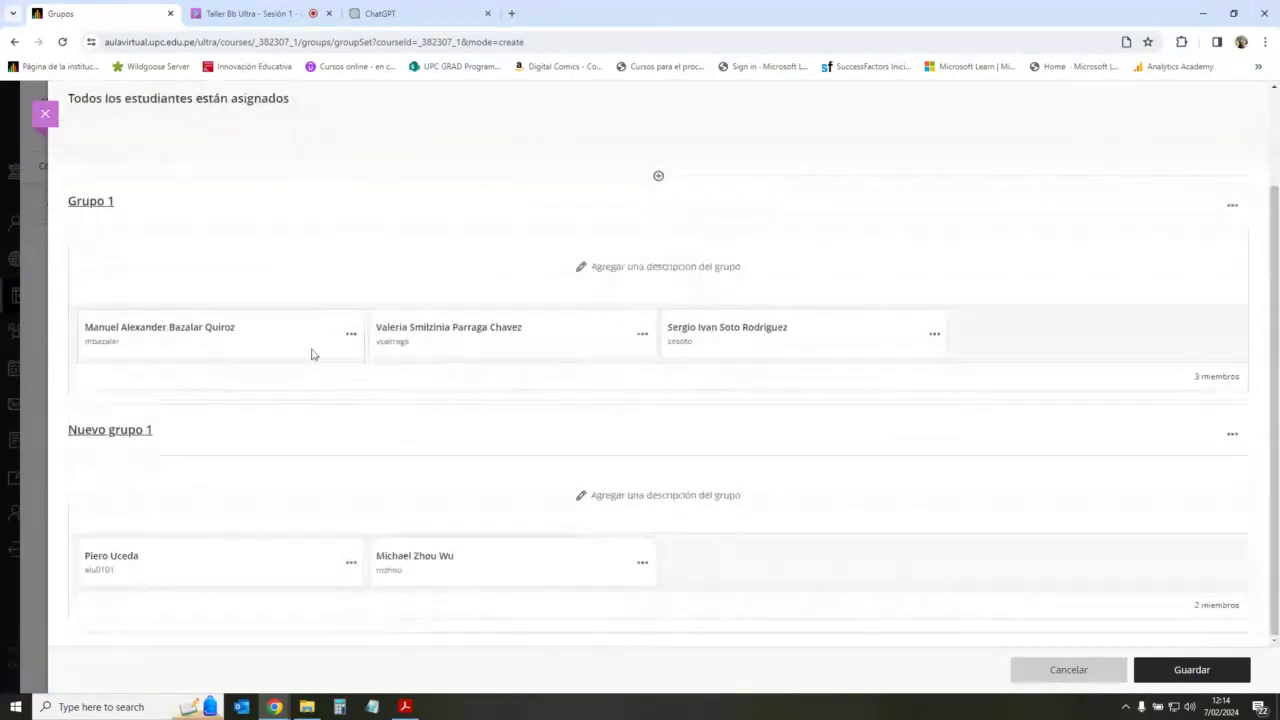
pyautogui.click(166, 434)
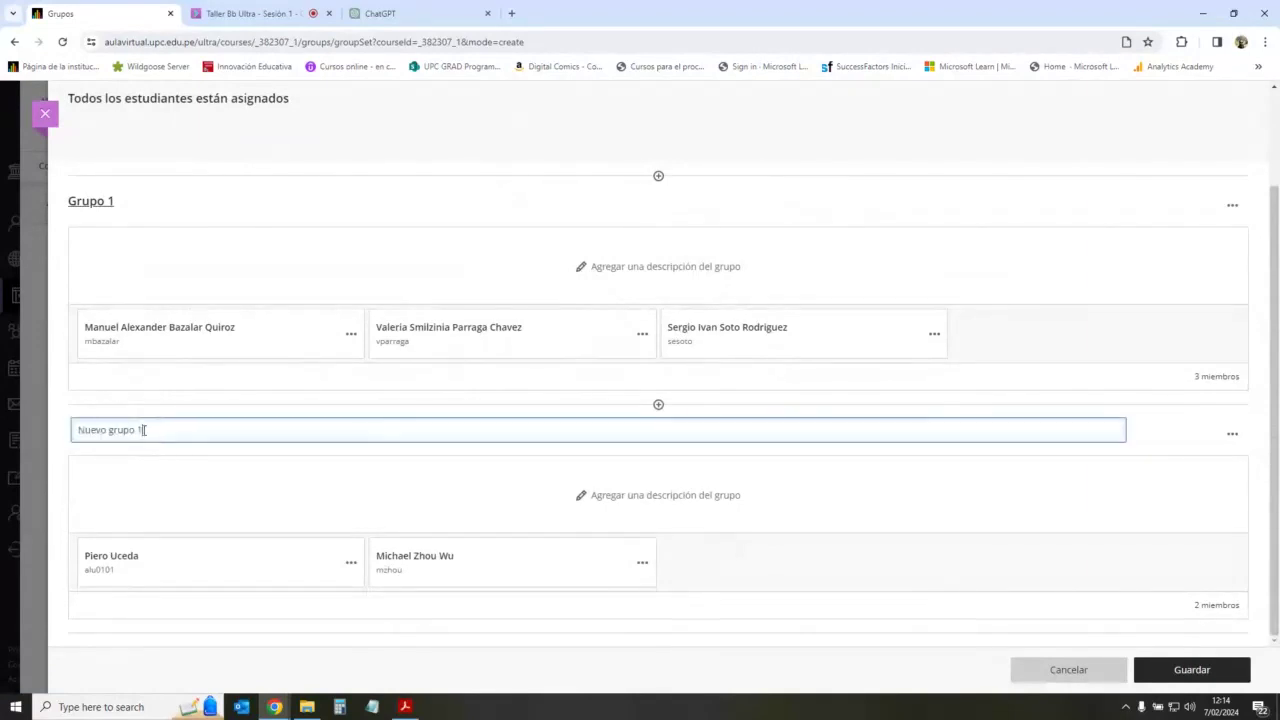
pyautogui.moveTo(144, 431); pyautogui.dragTo(62, 437)
pyautogui.write('Grupo 2')
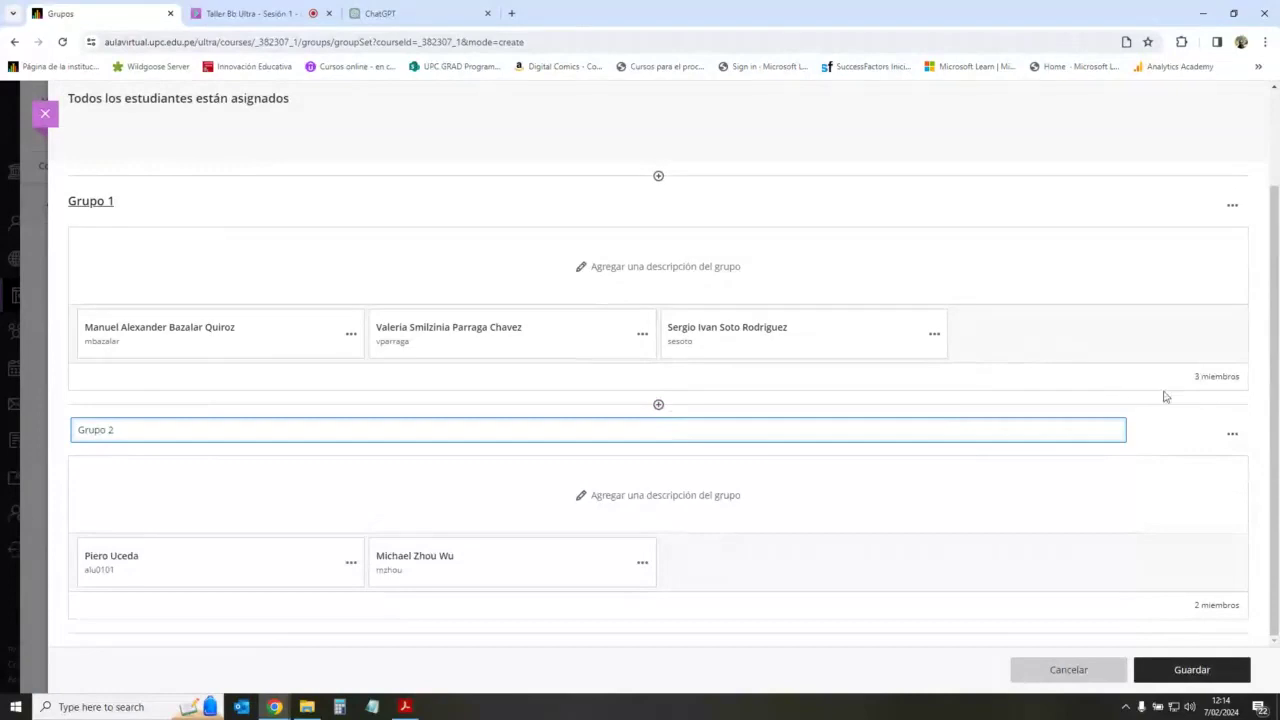
# Step: Save the group set and make Grupos del curso visible to students
pyautogui.click(1254, 402)
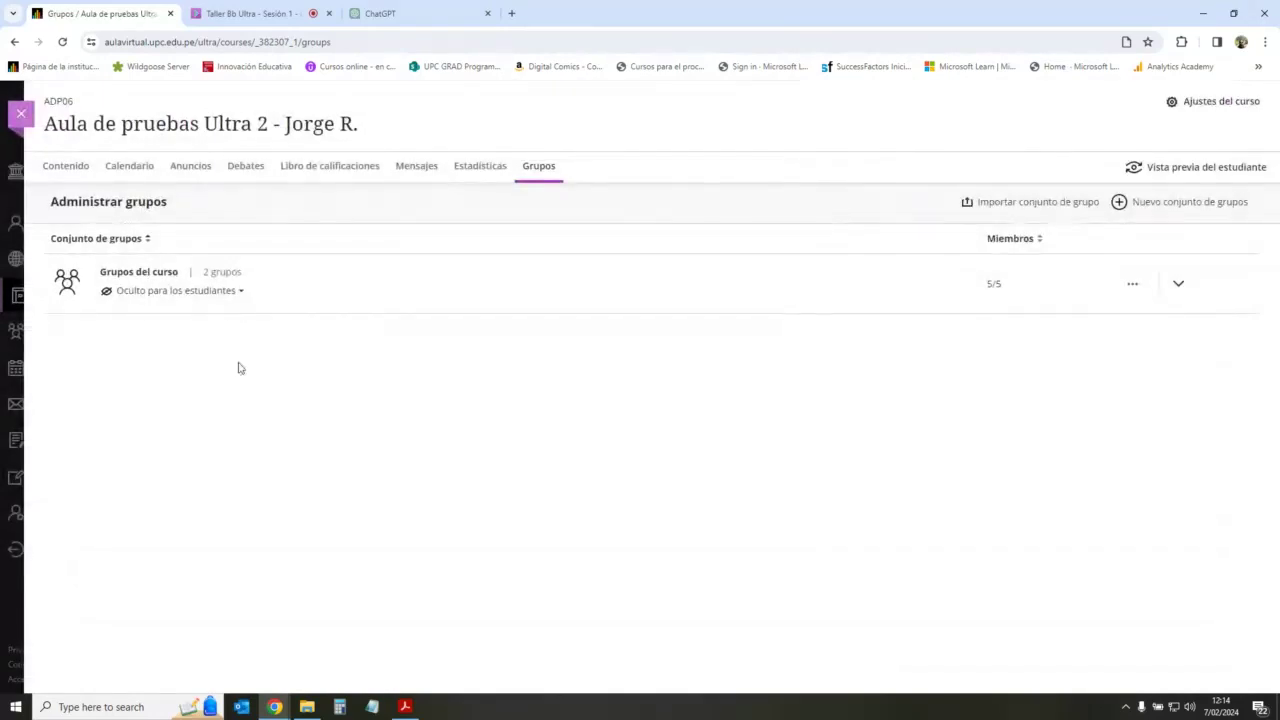
pyautogui.click(216, 292)
pyautogui.click(163, 321)
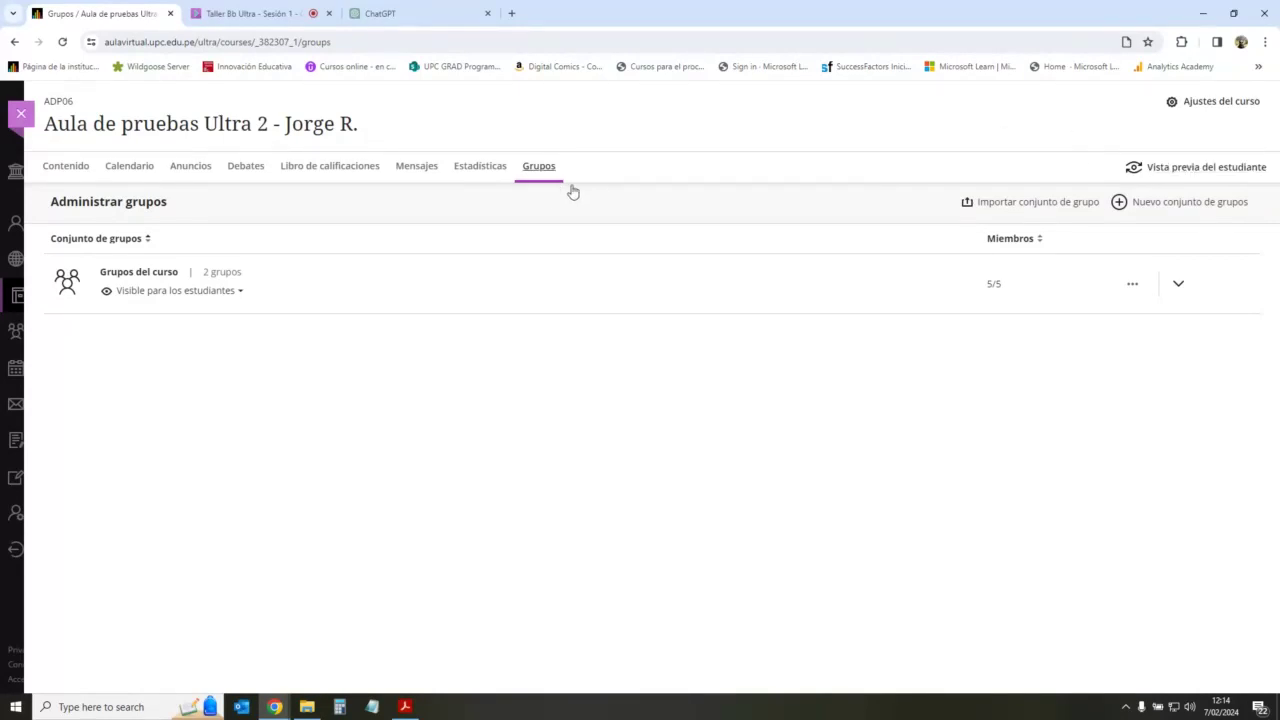
# Step: Start a new group set and name it "Grupo Trabajo parcial"
pyautogui.click(1172, 205)
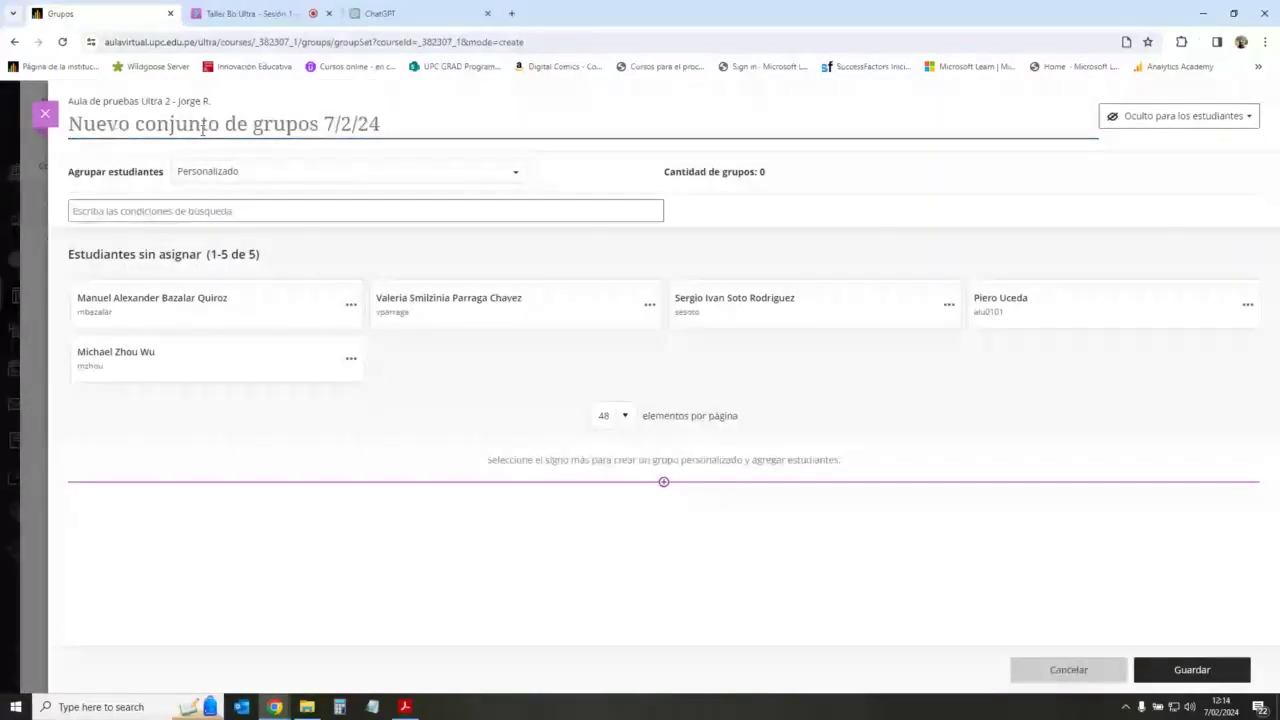
pyautogui.click(202, 128)
pyautogui.write('Grupo')
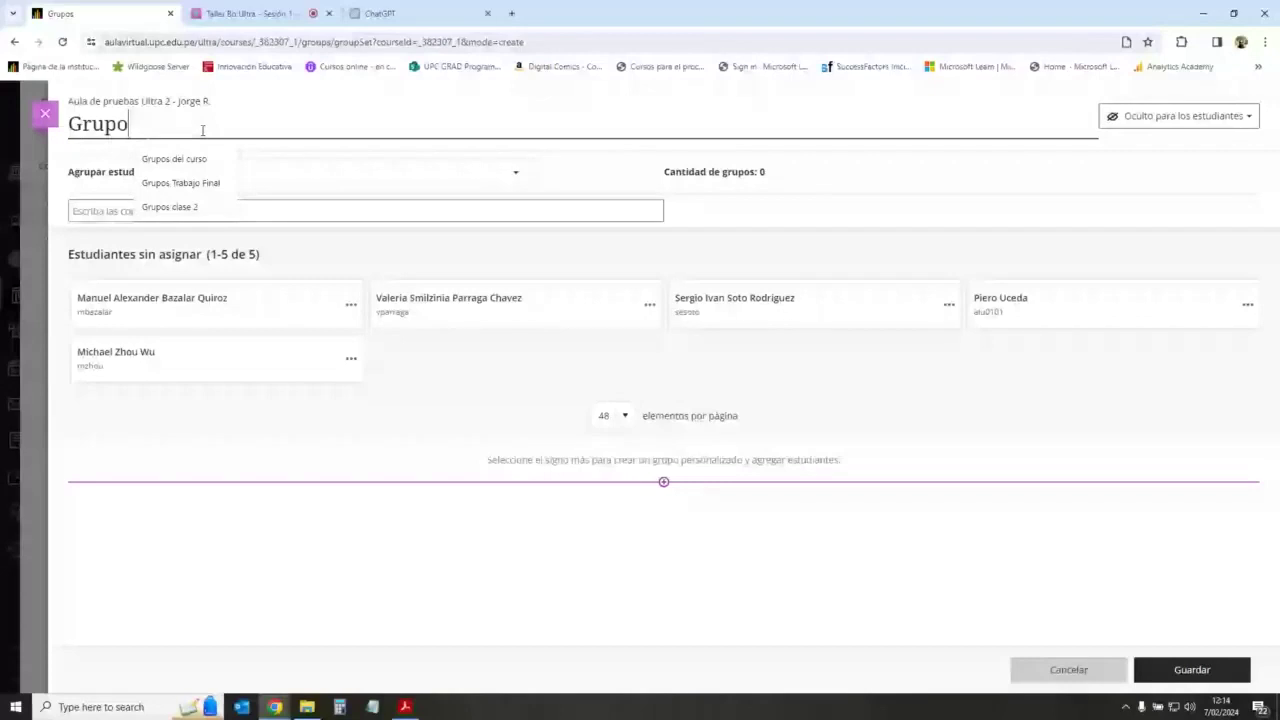
pyautogui.write(' Trabajo parial')
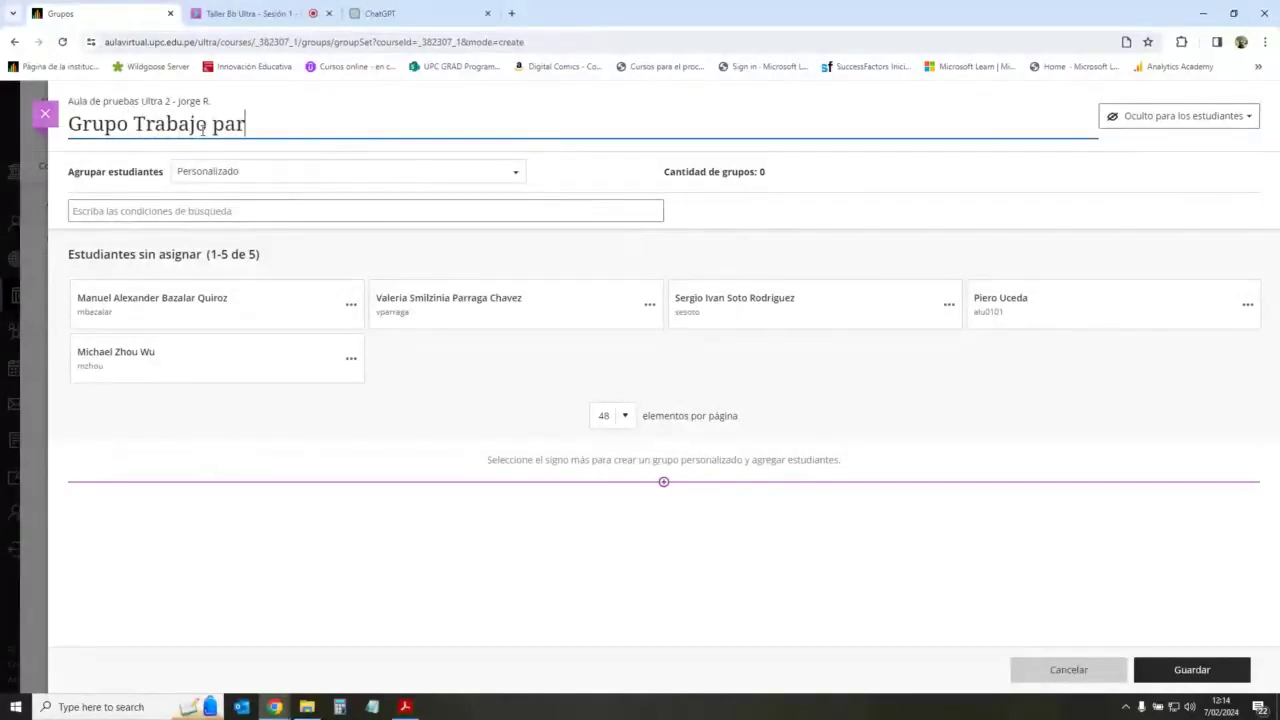
pyautogui.press('BackSpace')
pyautogui.press('BackSpace')
pyautogui.press('BackSpace')
pyautogui.write('acialial')
# Step: Select the first two unassigned students and place them together in a new custom group
pyautogui.click(274, 322)
pyautogui.click(594, 320)
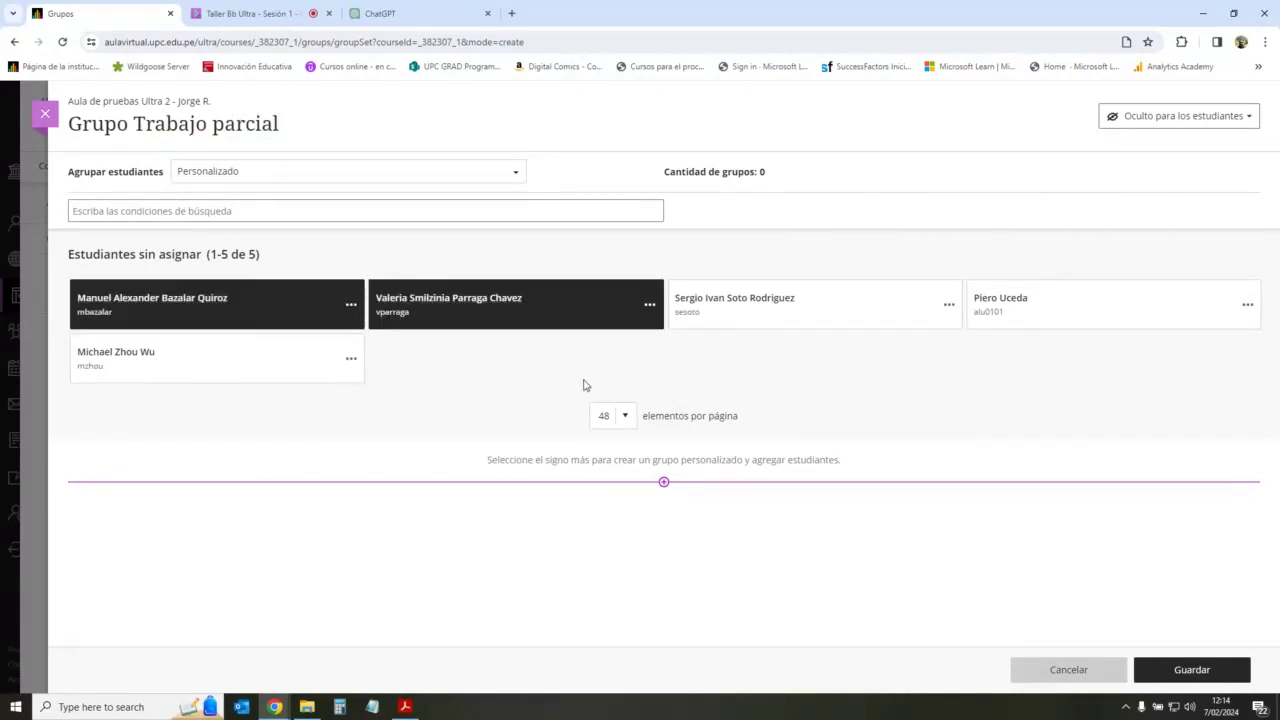
pyautogui.click(648, 310)
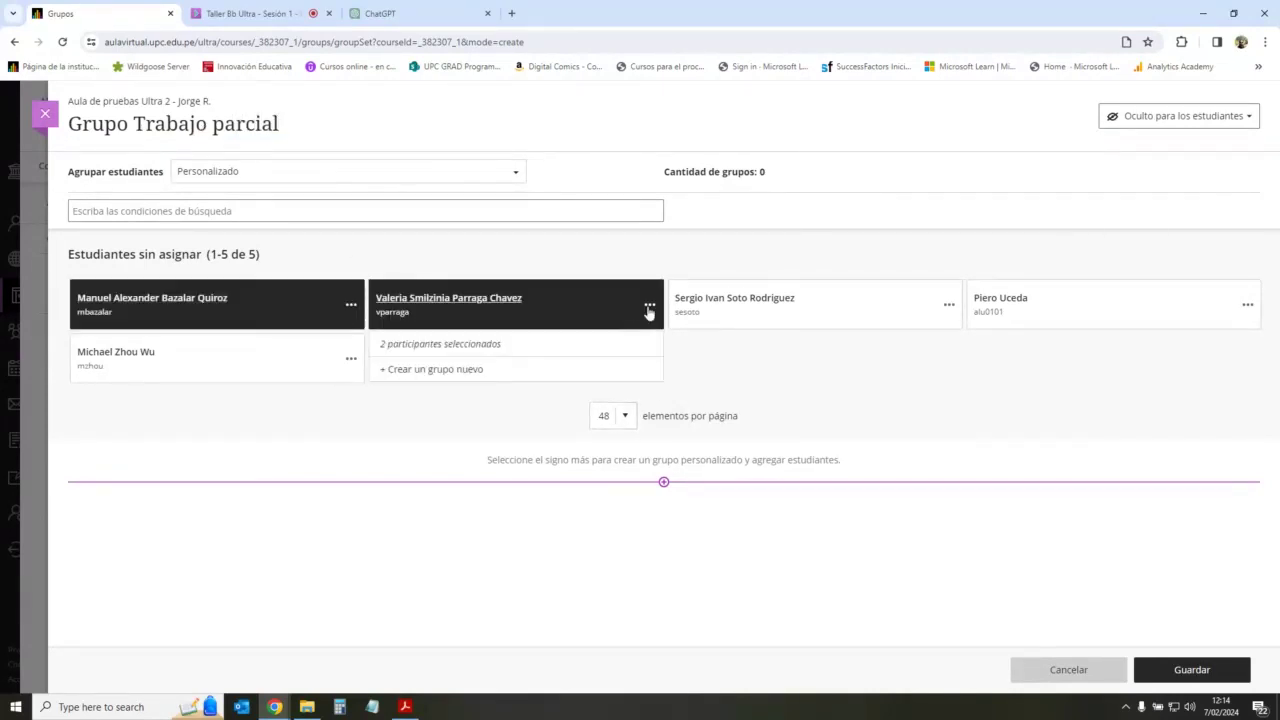
pyautogui.click(470, 369)
# Step: Select the three remaining unassigned students and place them in a second new group of the partial-work set
pyautogui.click(751, 322)
pyautogui.click(554, 318)
pyautogui.click(322, 317)
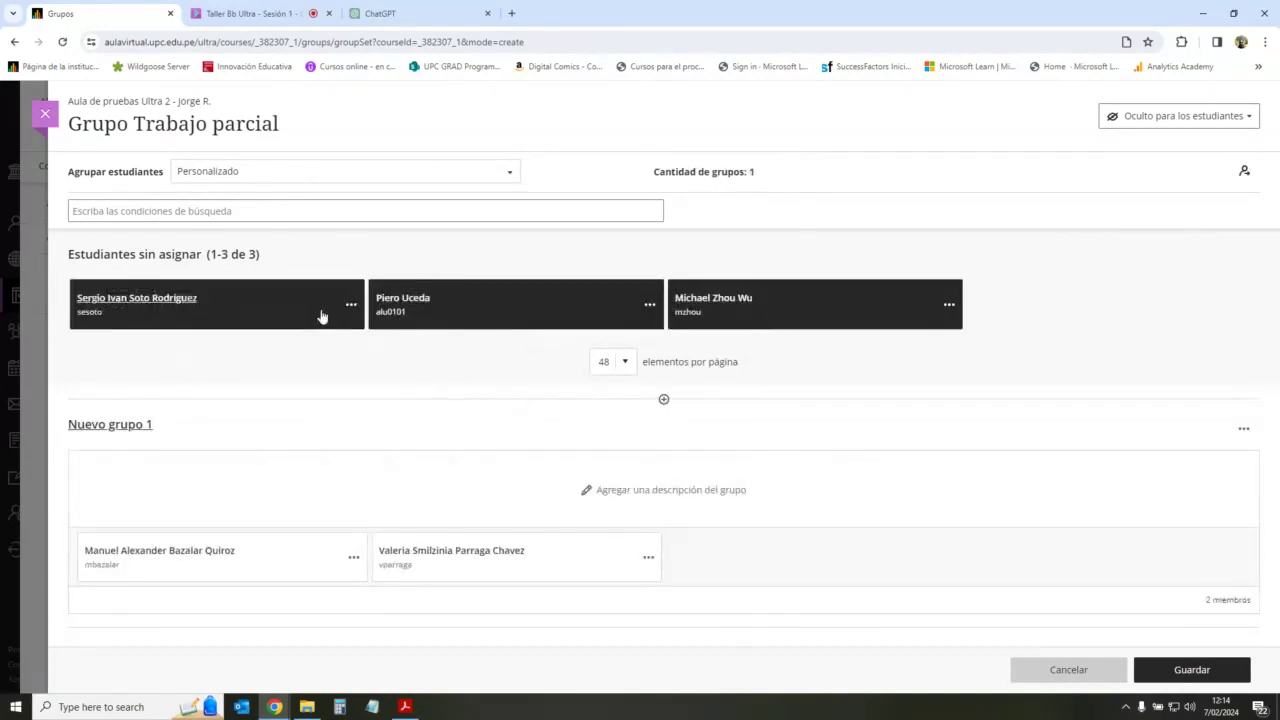
pyautogui.click(650, 305)
pyautogui.click(503, 371)
pyautogui.scroll(-1, 789, 400)
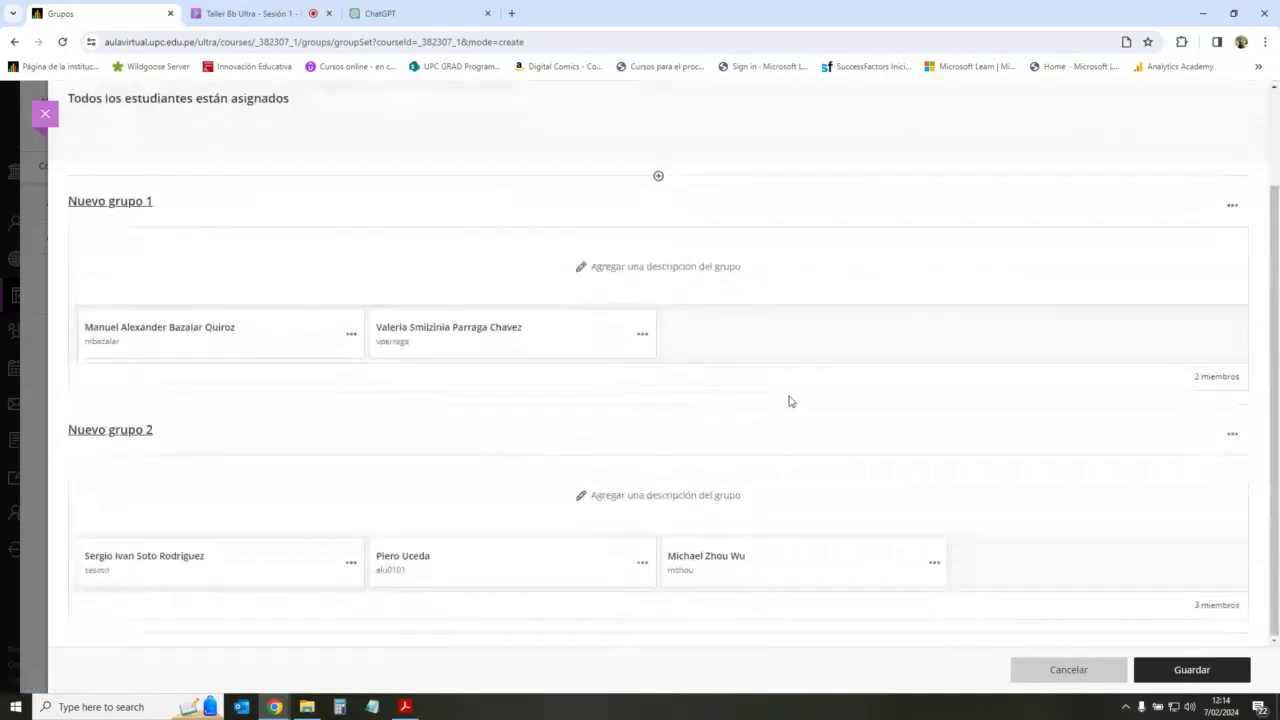
# Step: Save the group set and make Grupo Trabajo parcial visible to students
pyautogui.click(1200, 668)
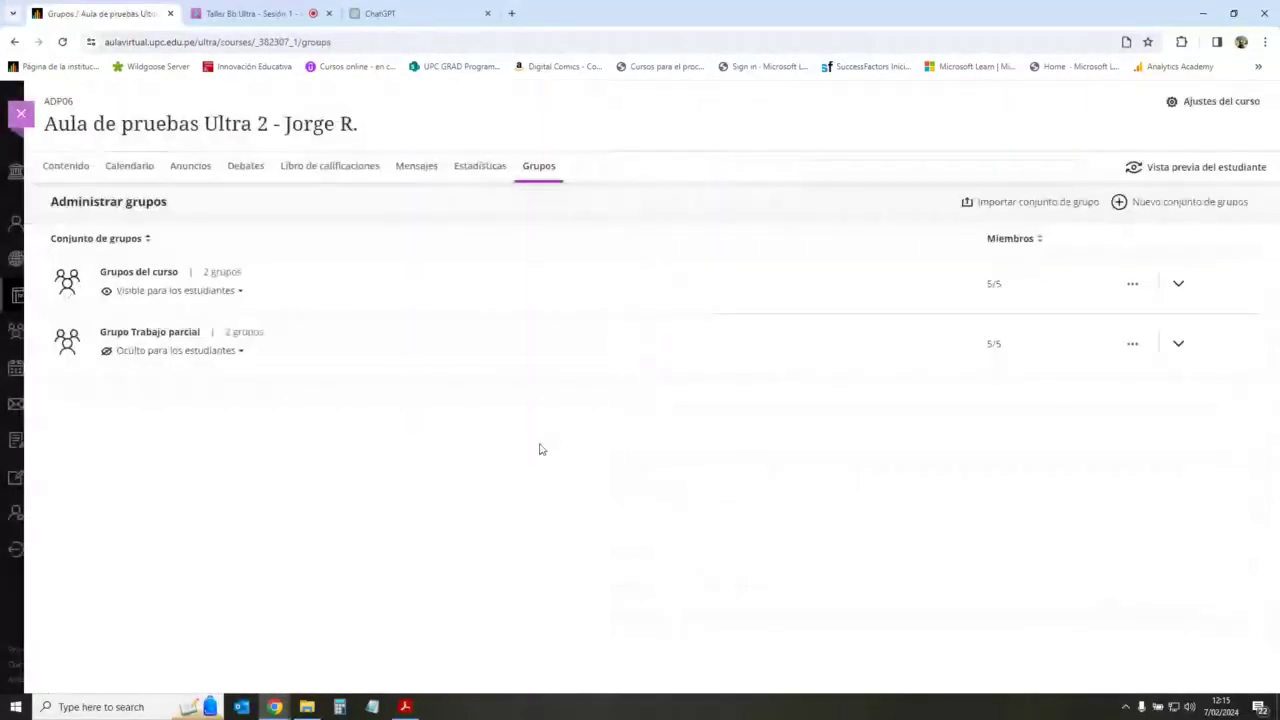
pyautogui.click(190, 352)
pyautogui.click(175, 402)
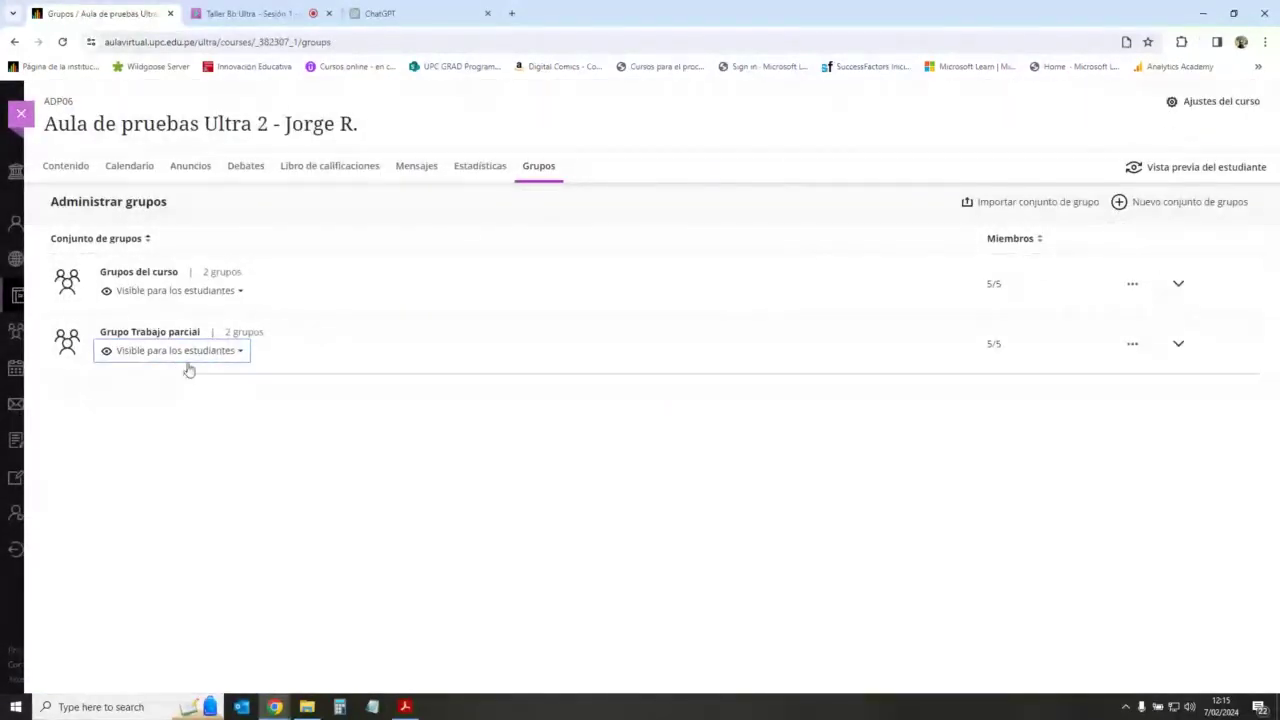
# Step: Start another group set and name it "Grupos Trabajo Final"
pyautogui.click(1193, 206)
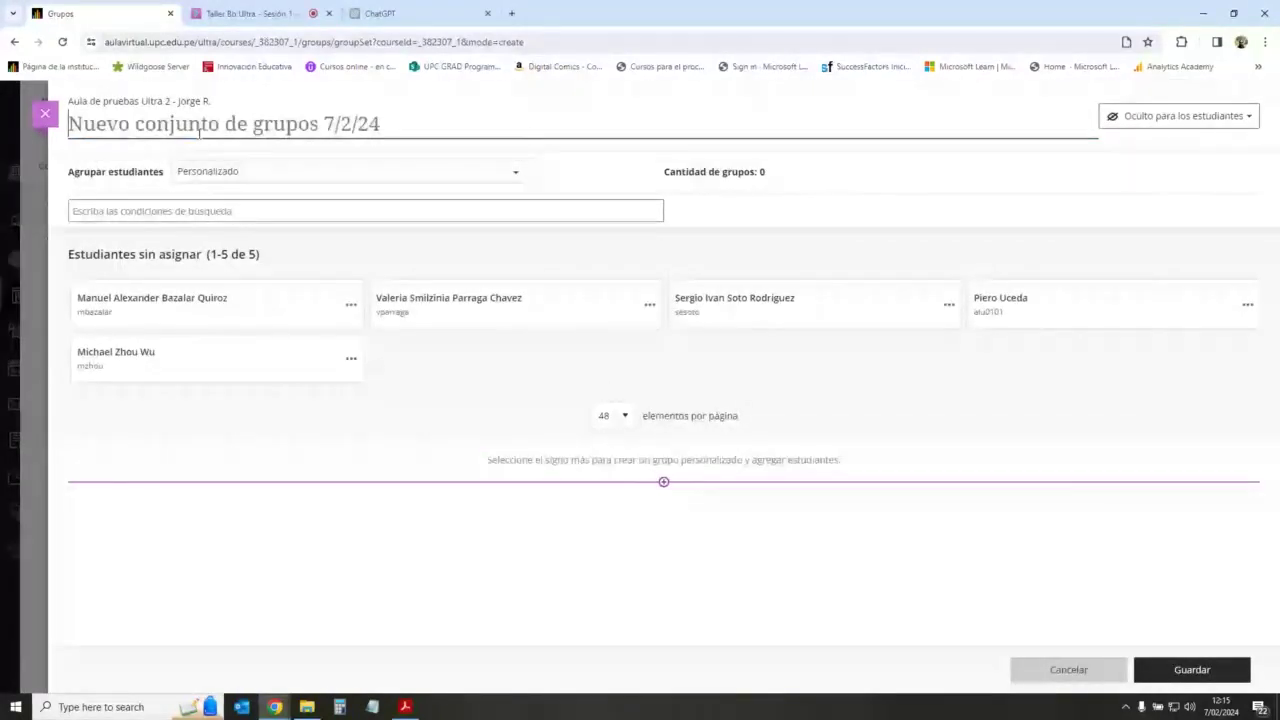
pyautogui.write('Grupos Trabajo Final')
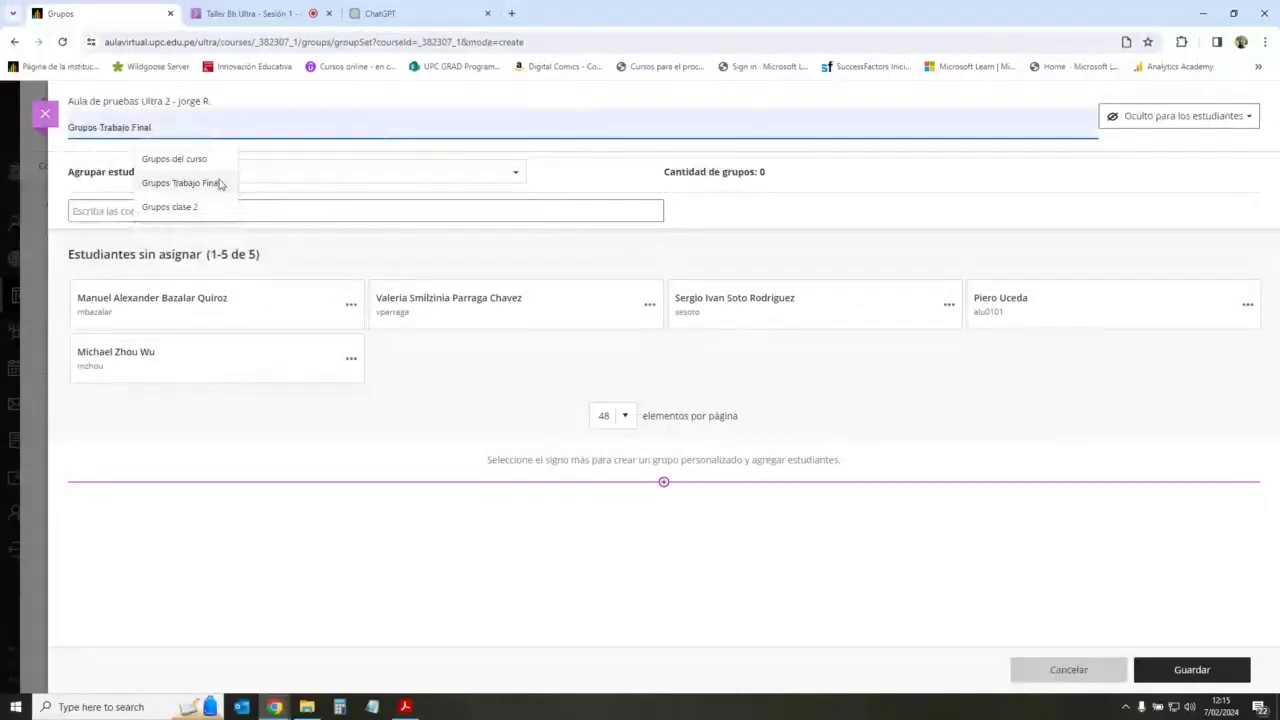
pyautogui.click(205, 183)
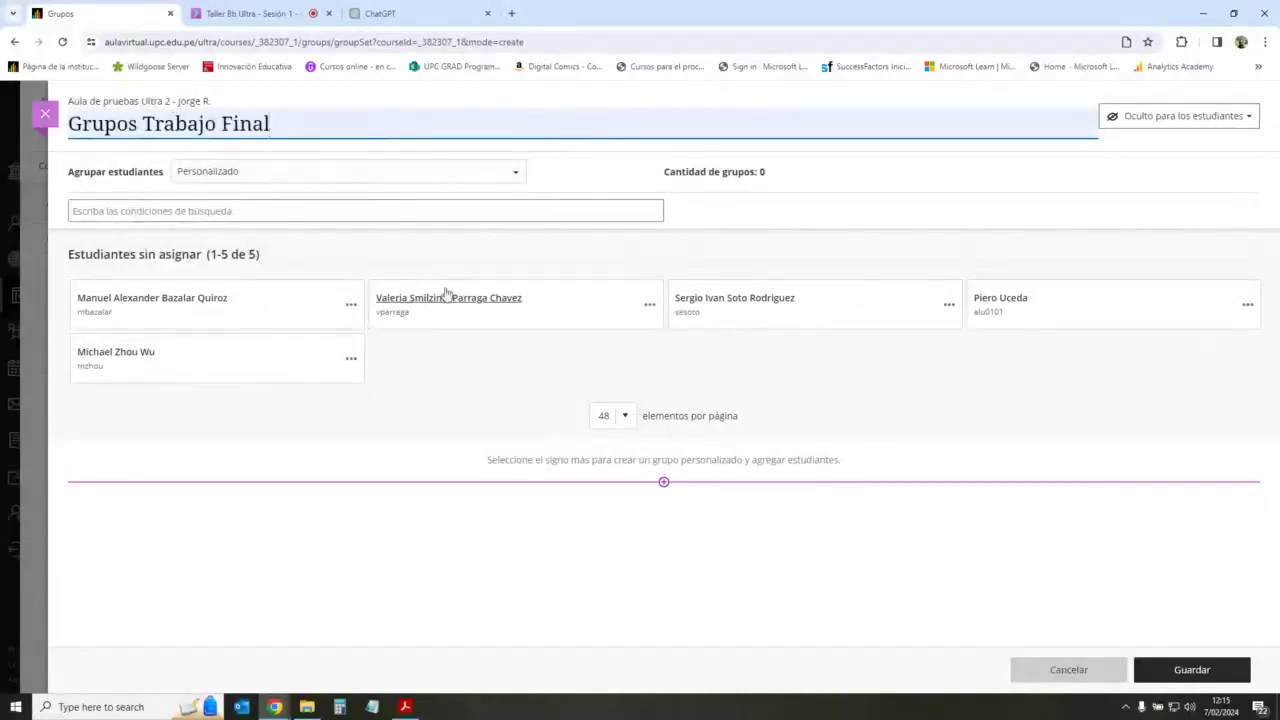
# Step: Select the first and last unassigned students and place them together in a new group
pyautogui.click(308, 314)
pyautogui.click(294, 366)
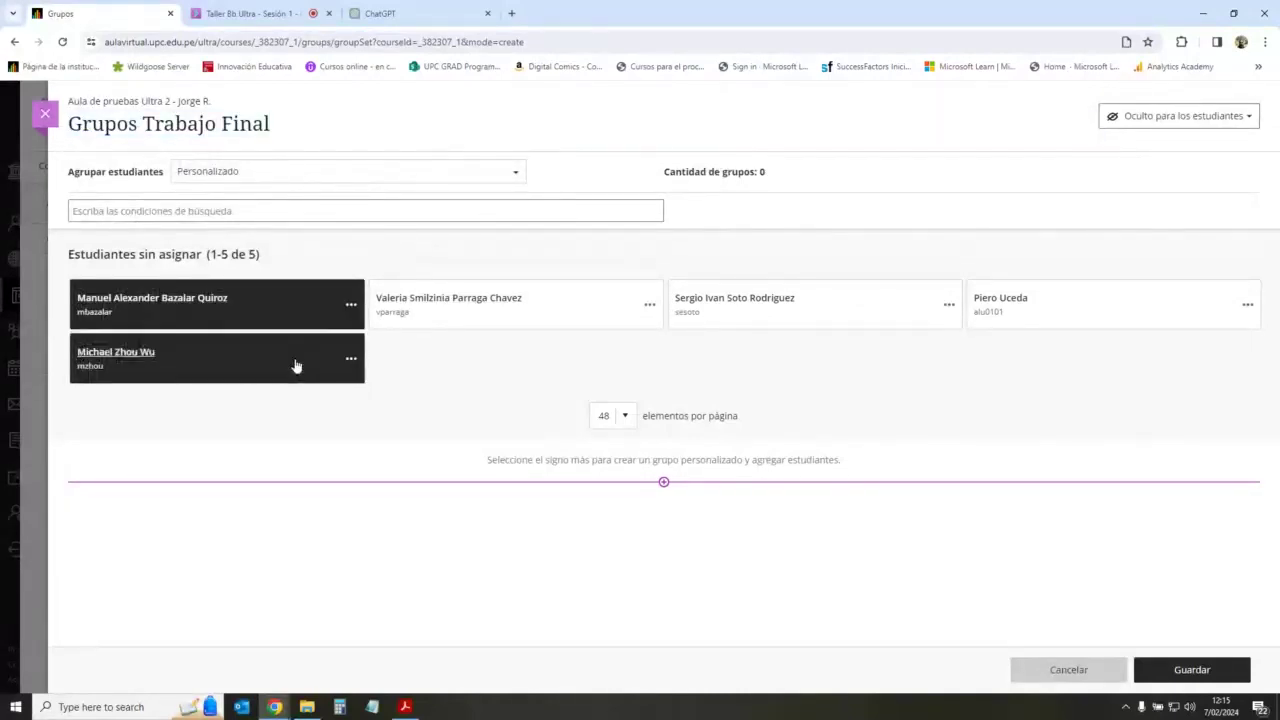
pyautogui.click(352, 360)
pyautogui.click(234, 425)
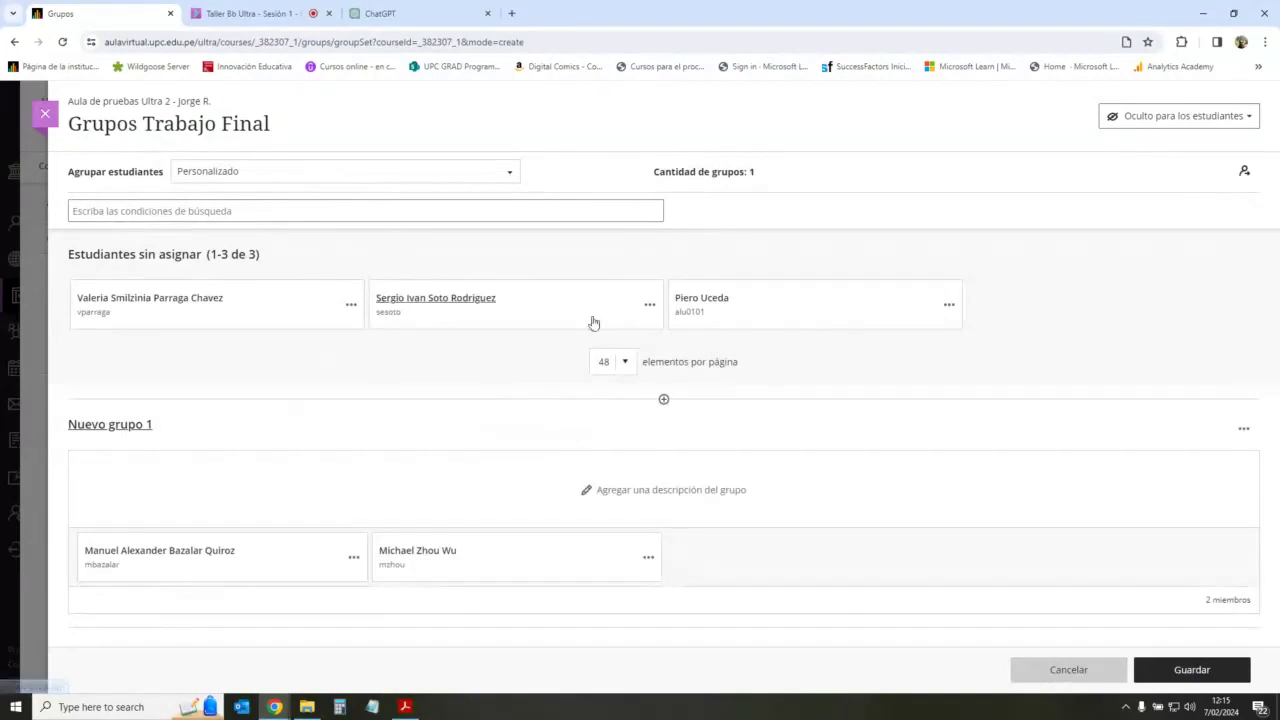
# Step: Select the three students still unassigned in Grupos Trabajo Final and create a second group with them
pyautogui.click(594, 320)
pyautogui.click(814, 318)
pyautogui.click(306, 317)
pyautogui.click(650, 304)
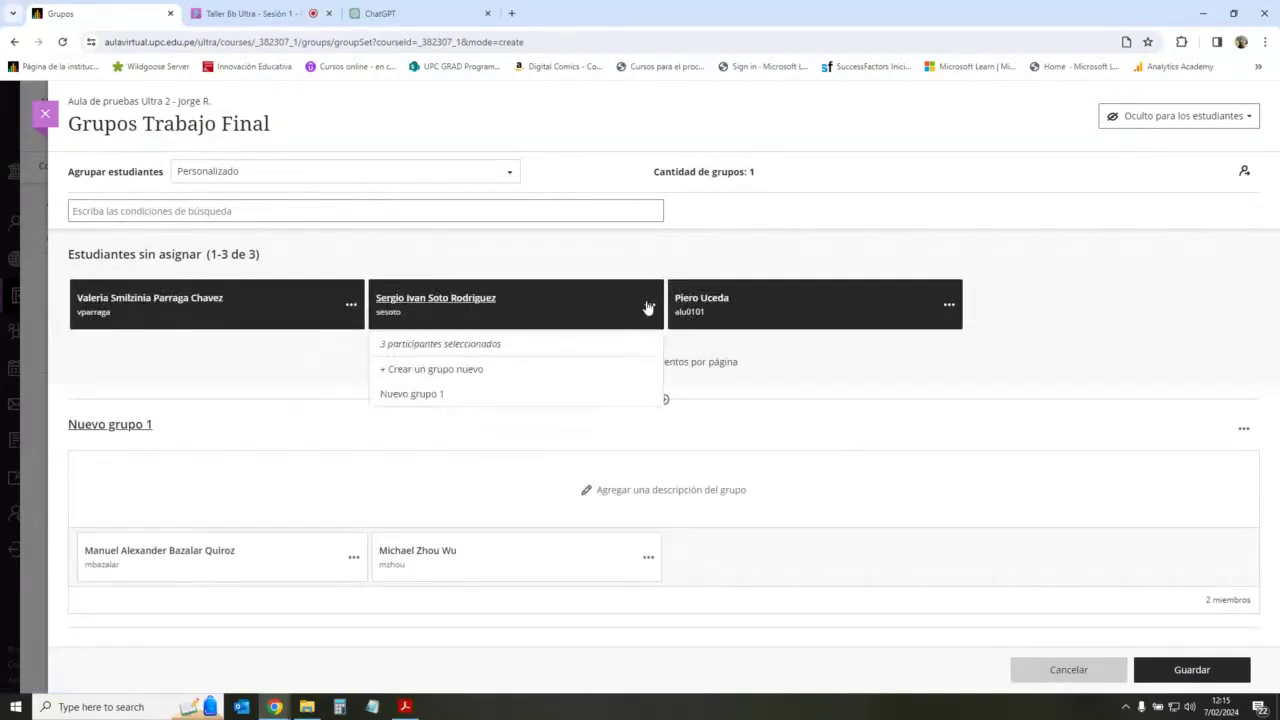
pyautogui.click(491, 374)
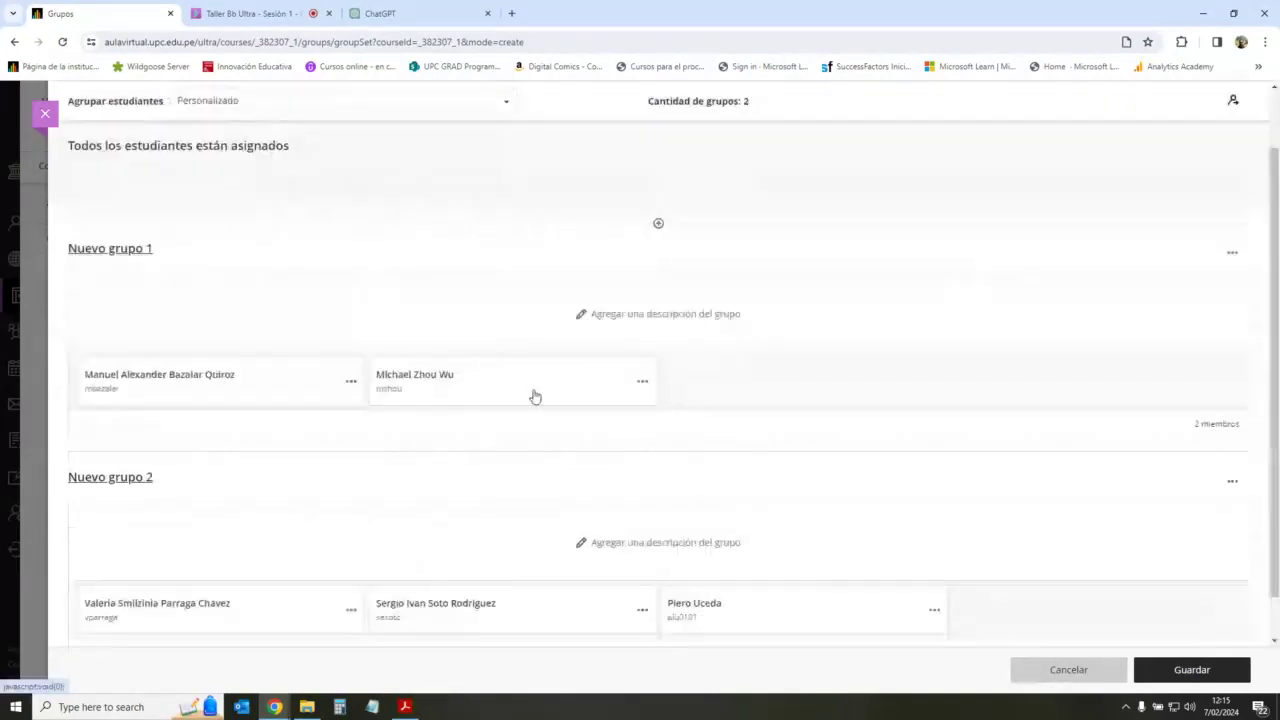
# Step: Save the group set and make Grupos Trabajo Final visible to students
pyautogui.click(1160, 668)
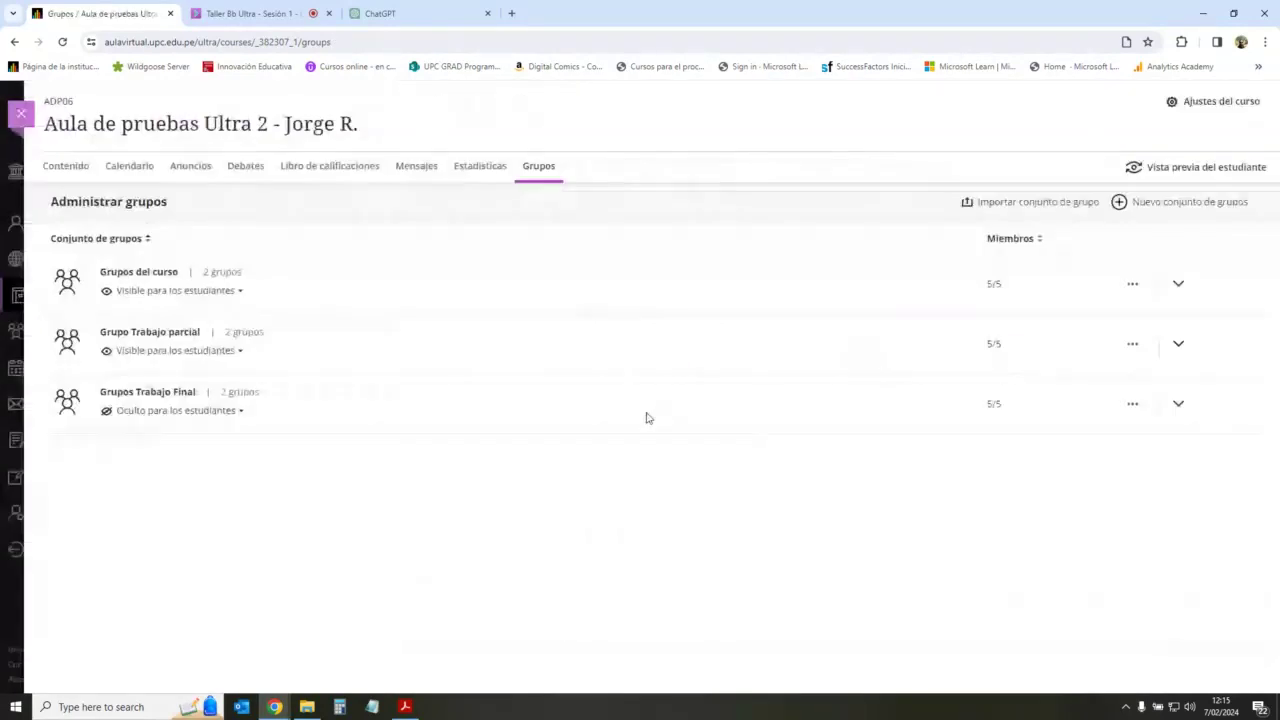
pyautogui.click(191, 411)
pyautogui.click(171, 440)
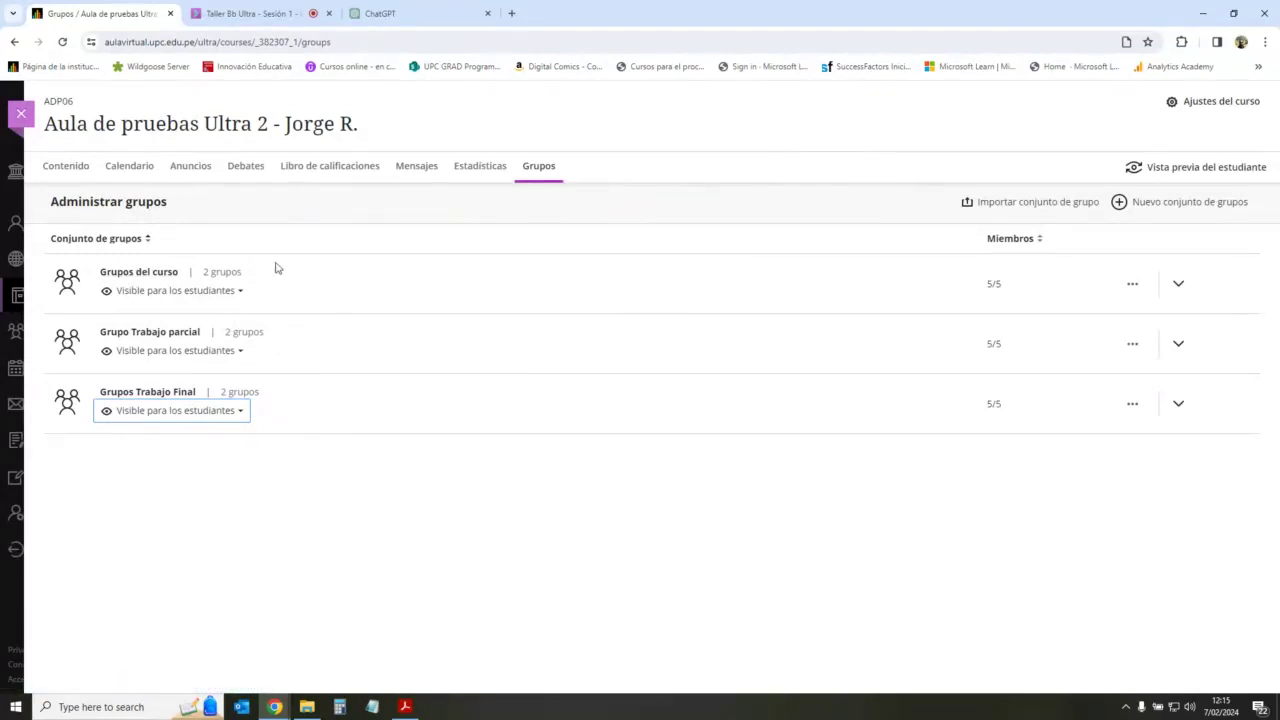
# Step: Return to the course content and open Tarea 1 from the Actividades folder of Semana 1
pyautogui.click(65, 167)
pyautogui.scroll(-6, 690, 358)
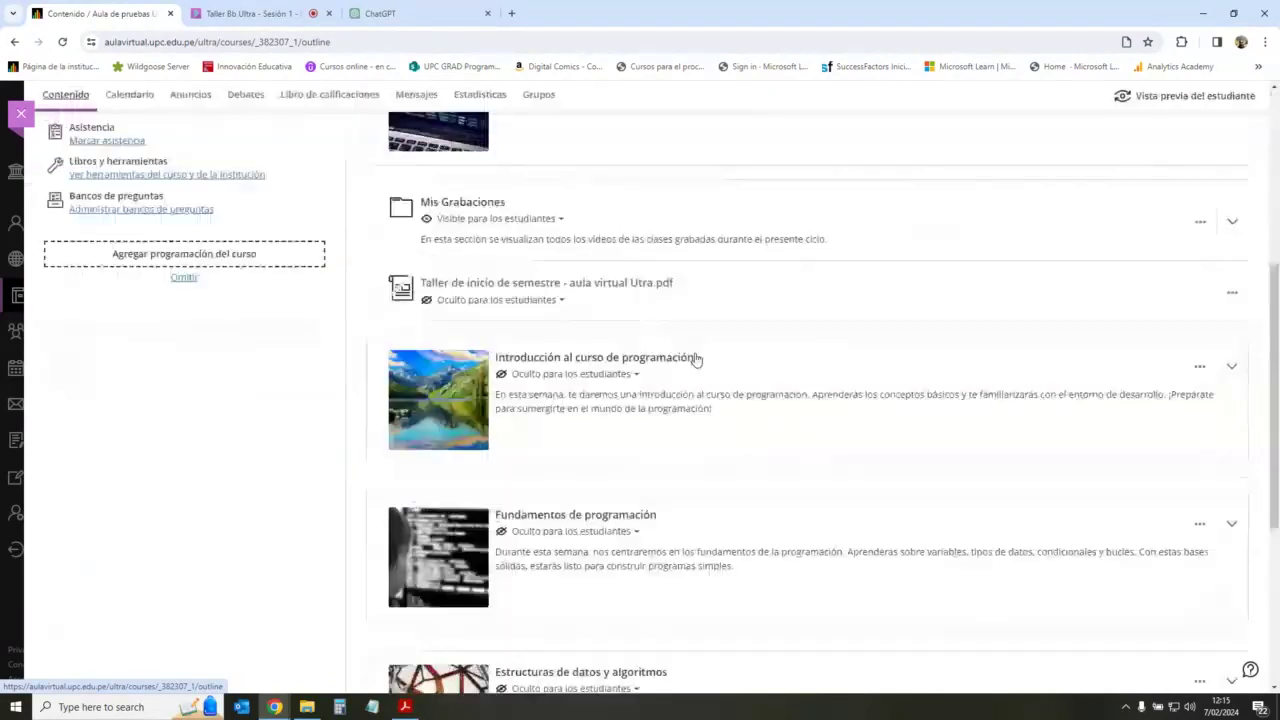
pyautogui.scroll(2, 691, 354)
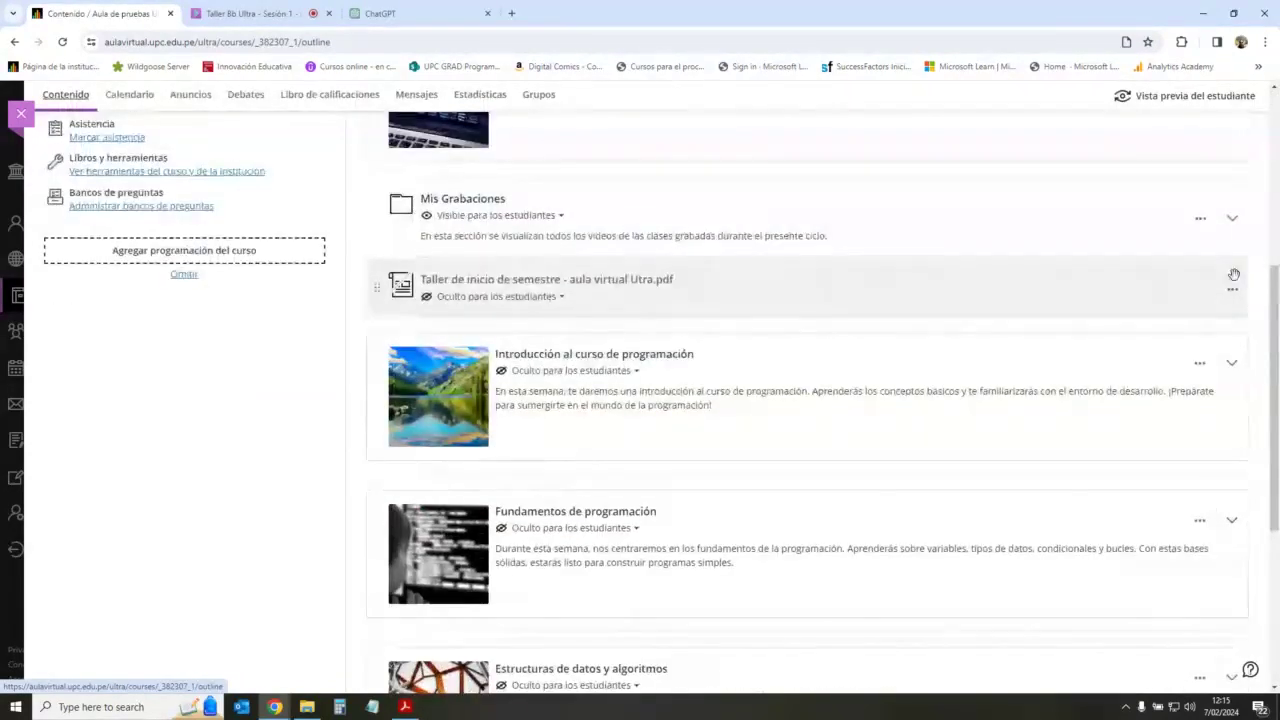
pyautogui.scroll(3, 1228, 295)
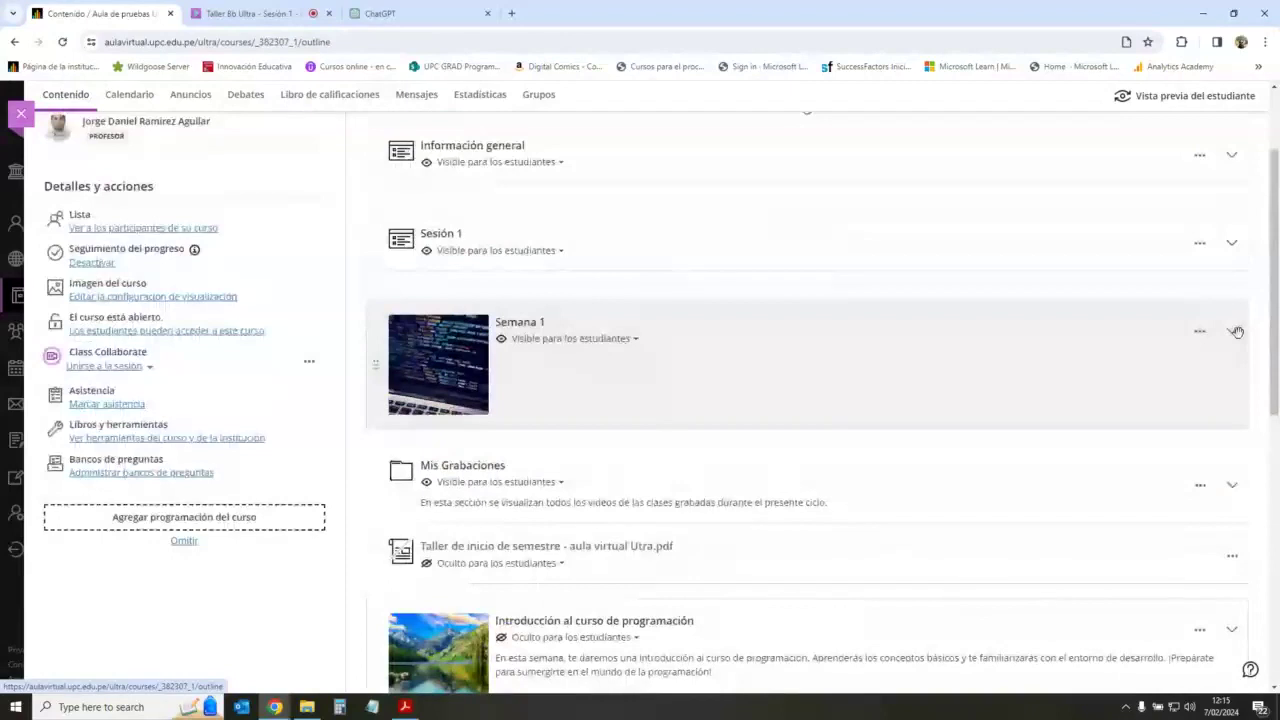
pyautogui.click(1237, 332)
pyautogui.scroll(-3, 823, 343)
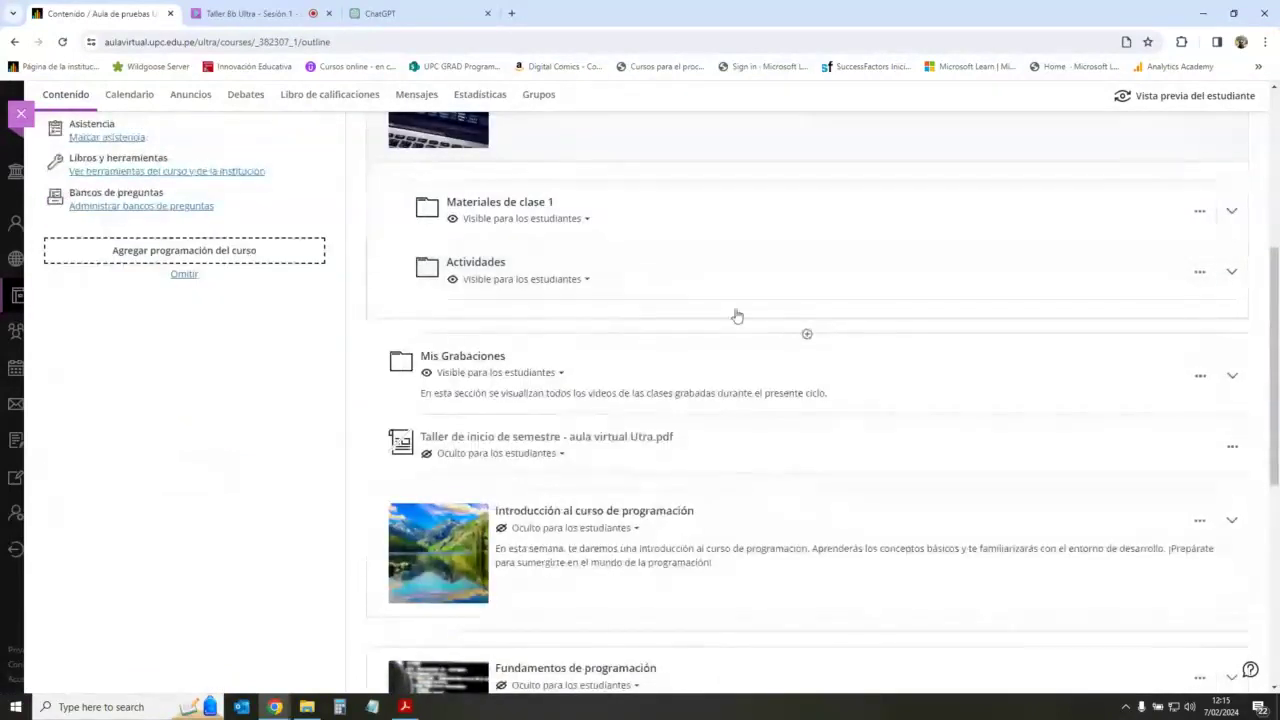
pyautogui.click(736, 290)
pyautogui.scroll(-2, 528, 455)
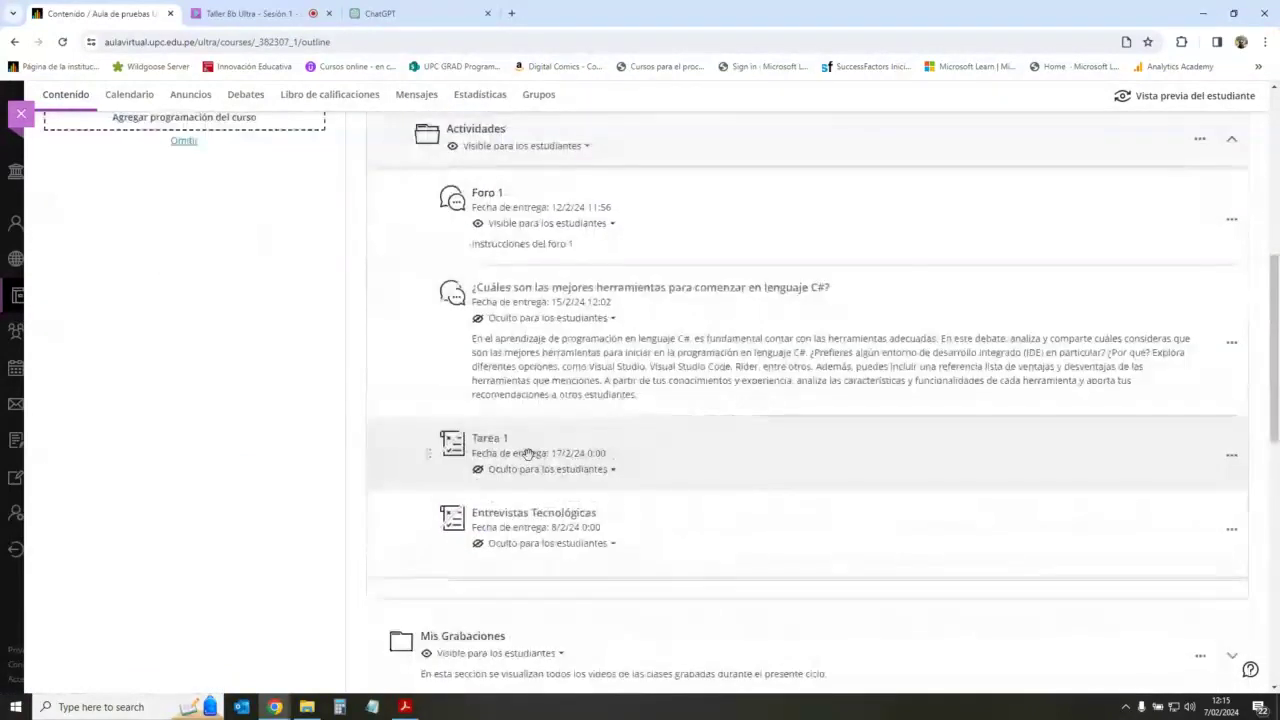
pyautogui.click(528, 455)
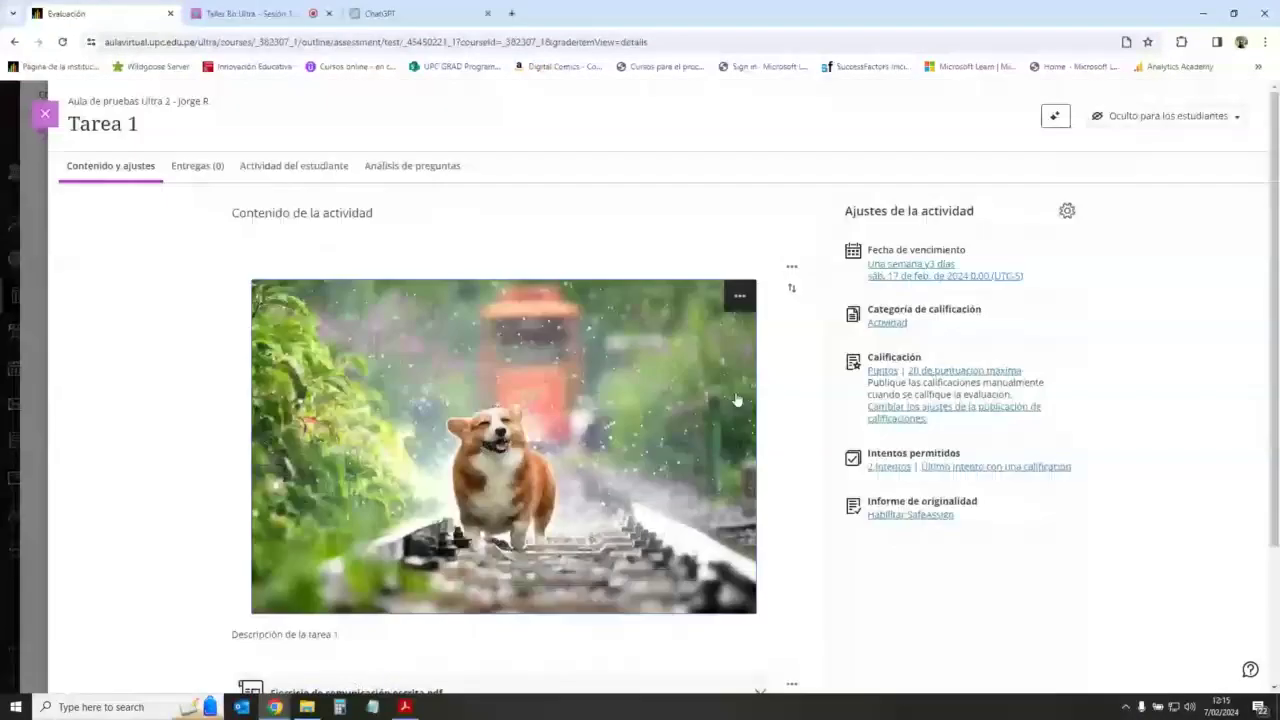
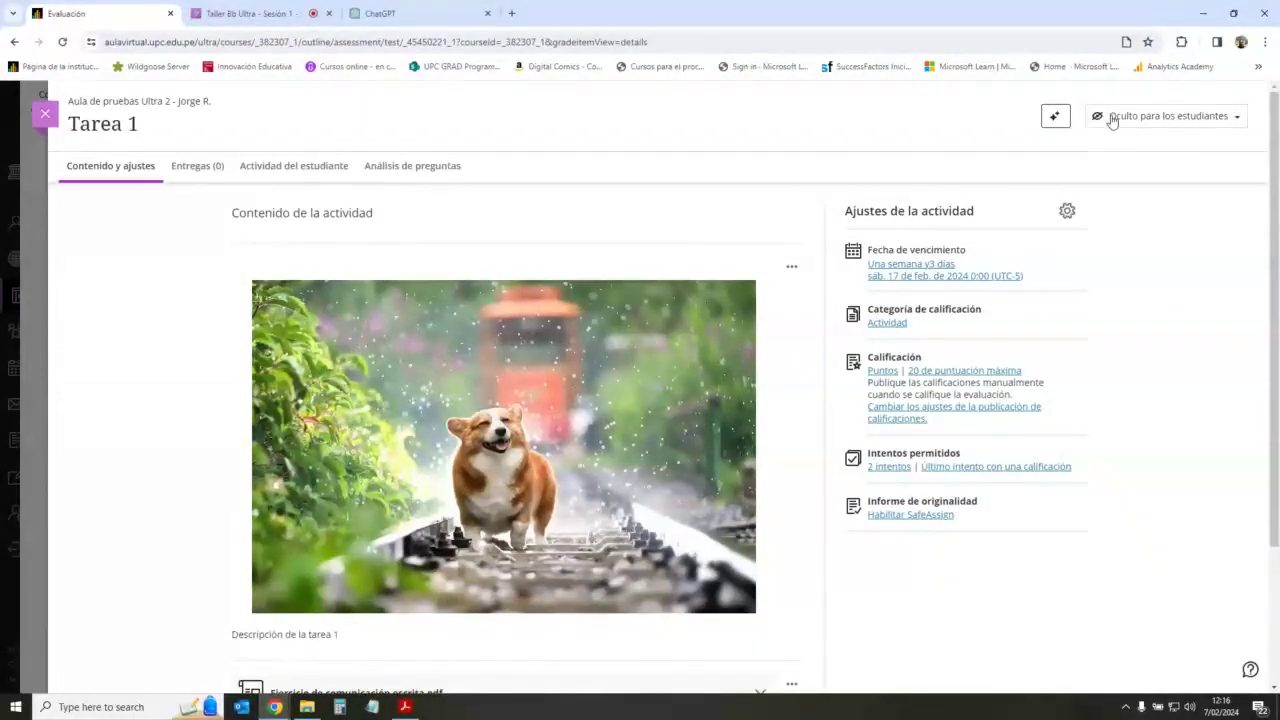
# Step: Open the activity settings of Tarea 1 and go to the Grupos asignados option among the additional tools
pyautogui.scroll(-1, 1081, 274)
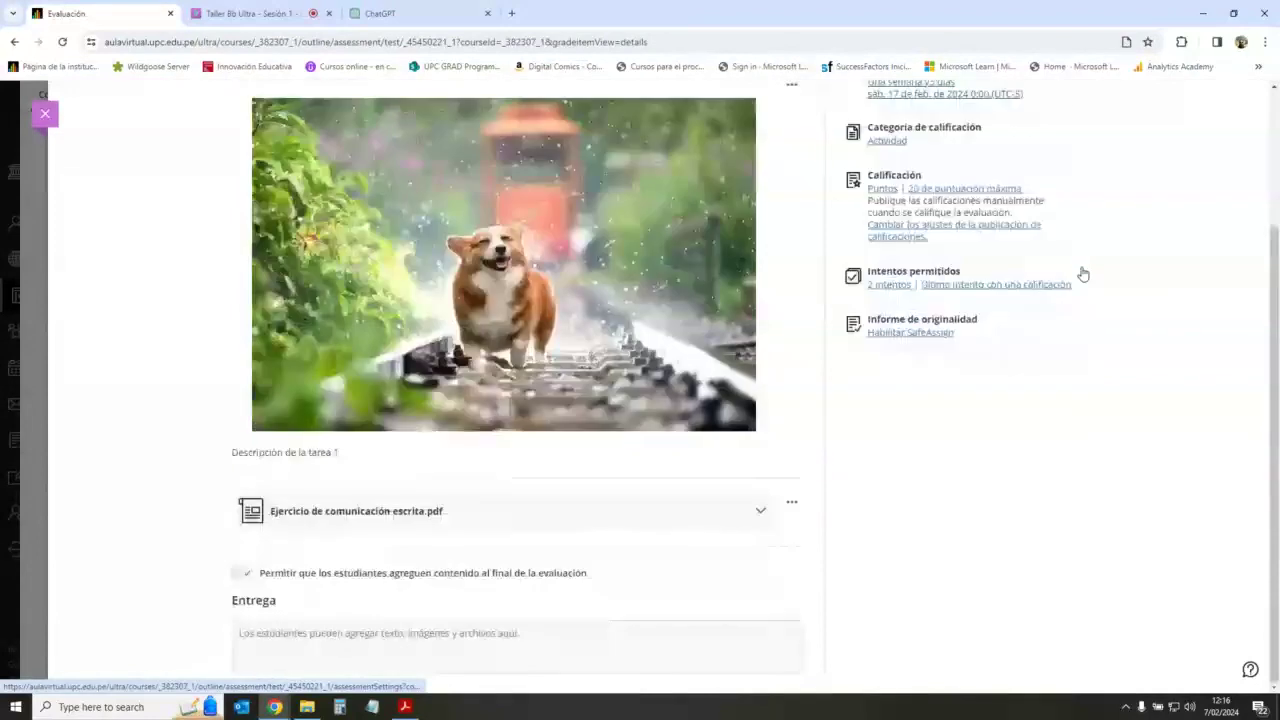
pyautogui.scroll(2, 1066, 280)
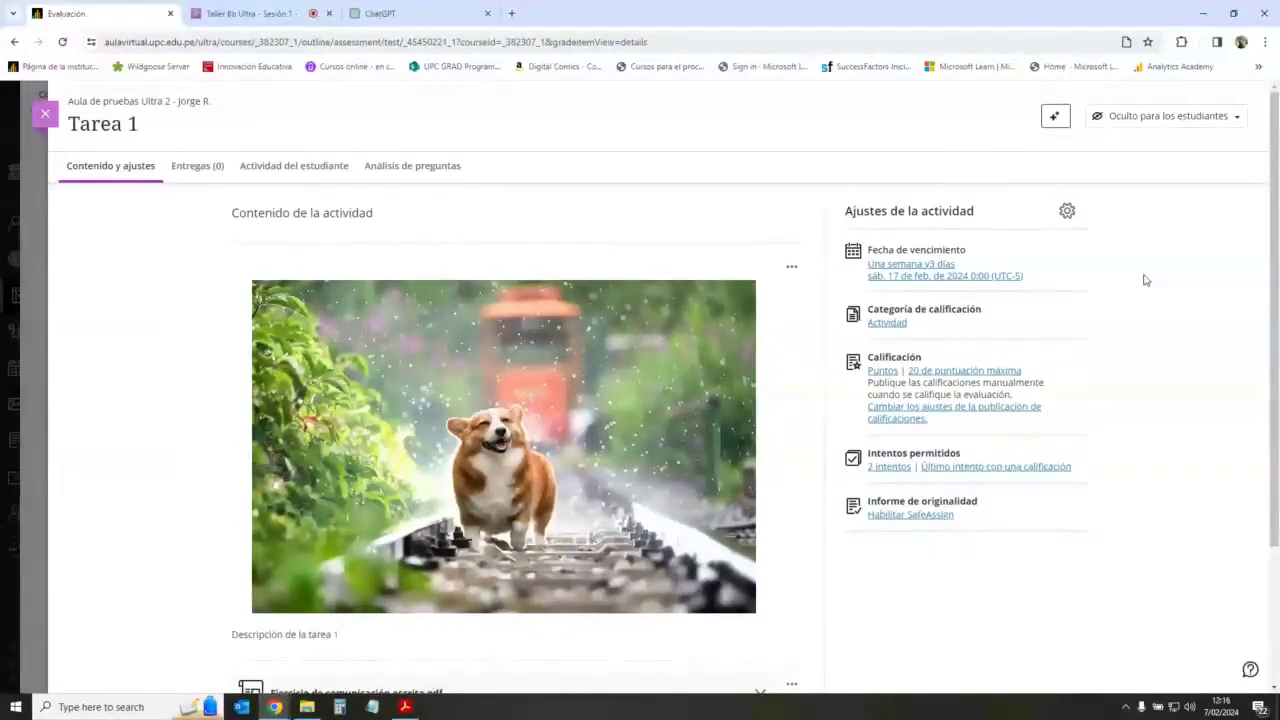
pyautogui.click(1067, 211)
pyautogui.scroll(-15, 1100, 335)
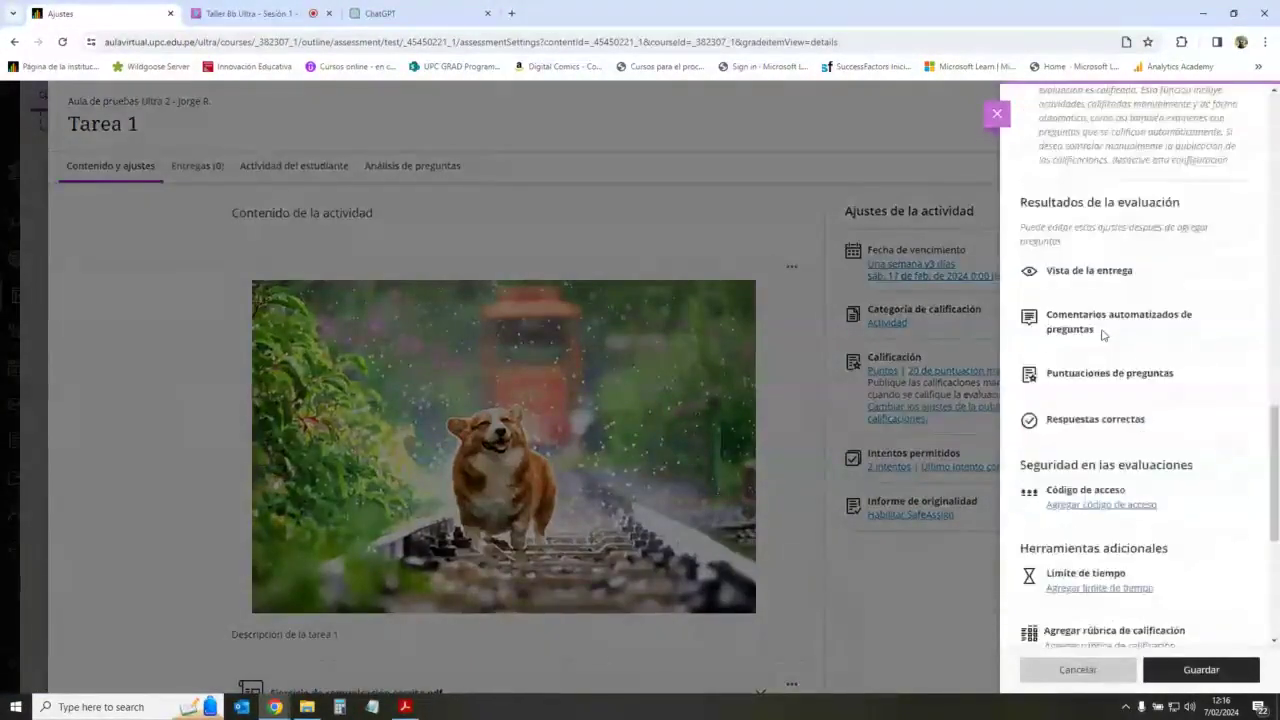
pyautogui.scroll(2, 1103, 335)
pyautogui.scroll(-2, 1125, 445)
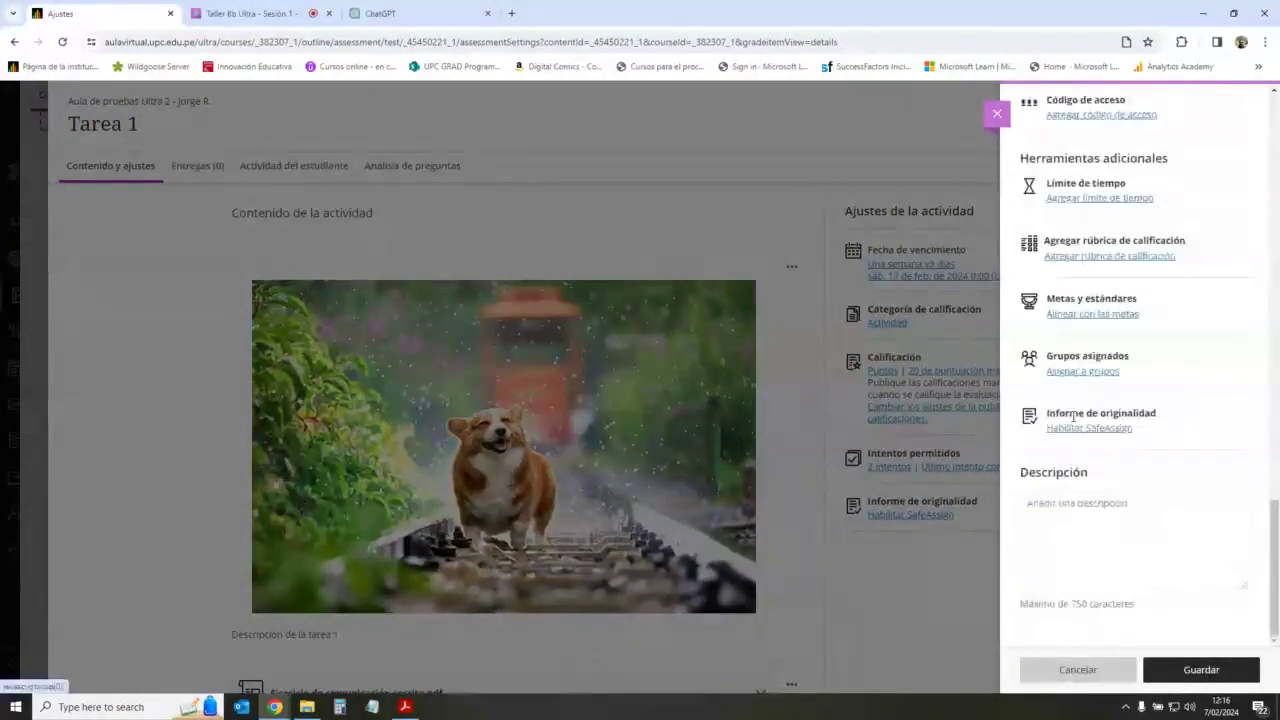
pyautogui.moveTo(1048, 356); pyautogui.dragTo(1117, 351)
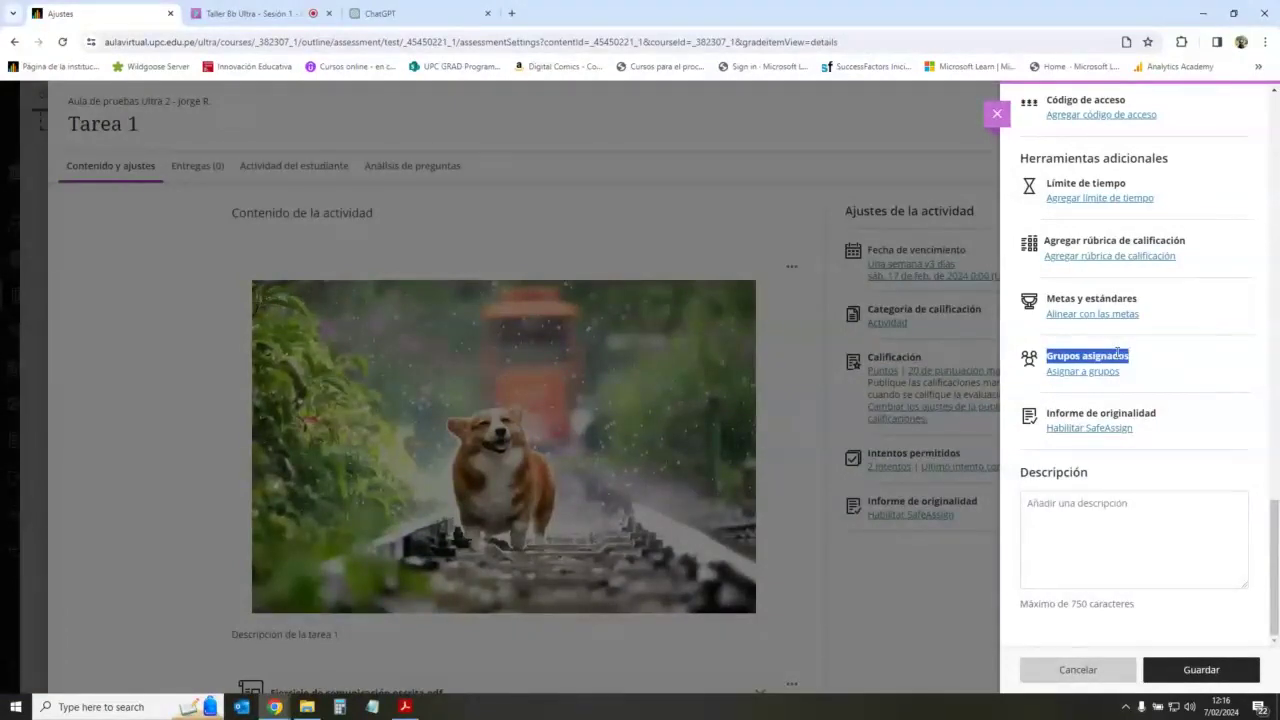
pyautogui.click(1117, 351)
pyautogui.moveTo(1049, 356); pyautogui.dragTo(1125, 357)
pyautogui.click(1068, 356)
pyautogui.click(1077, 358)
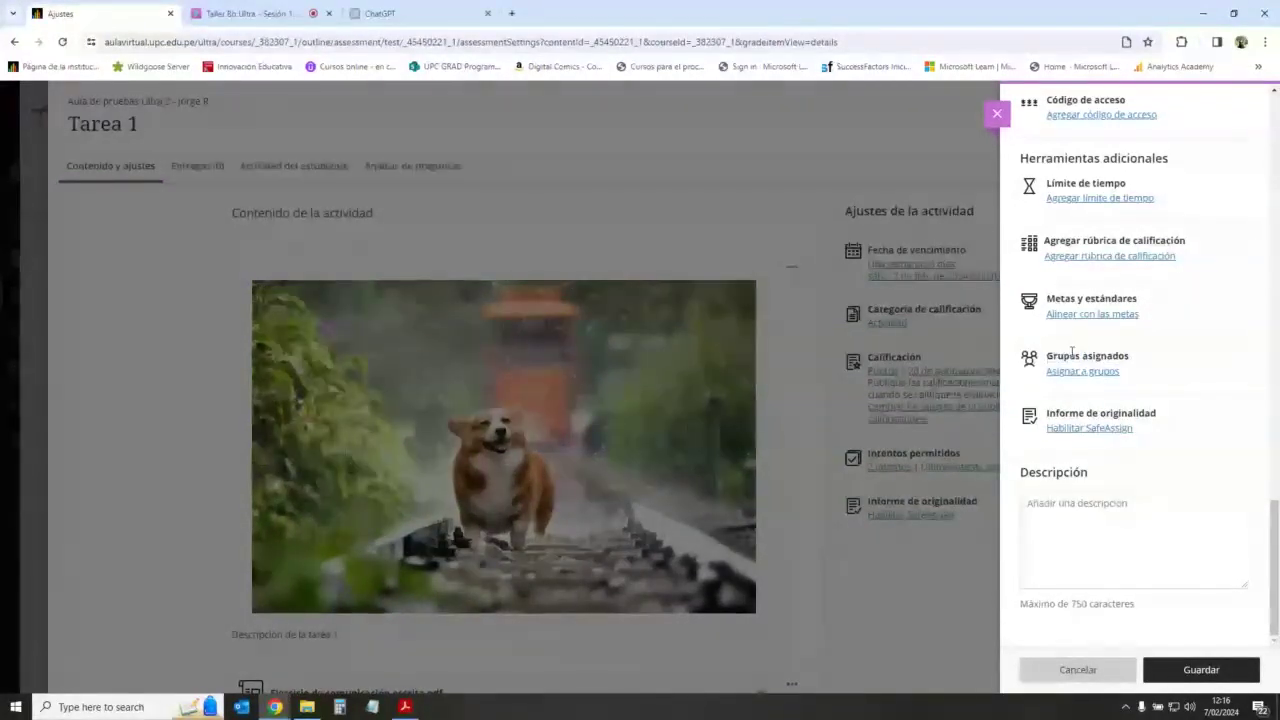
pyautogui.moveTo(1052, 356); pyautogui.dragTo(1127, 355)
pyautogui.click(1127, 355)
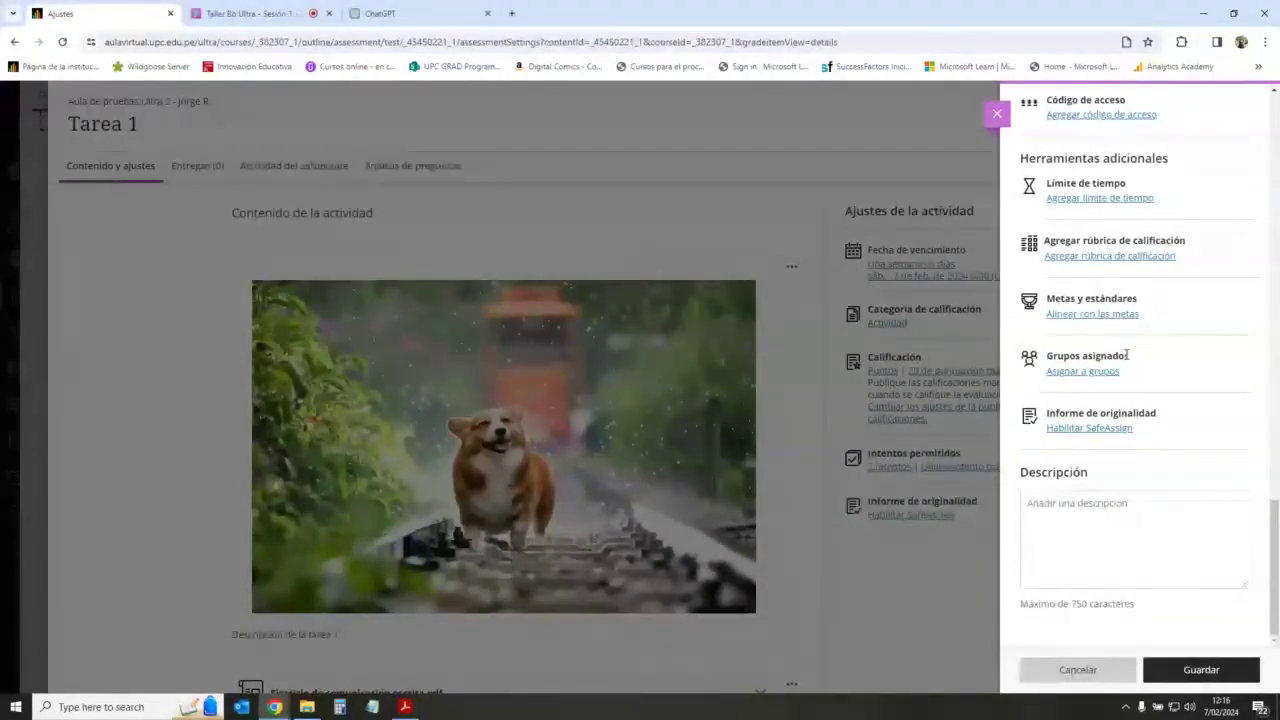
pyautogui.moveTo(1127, 355); pyautogui.dragTo(1046, 356)
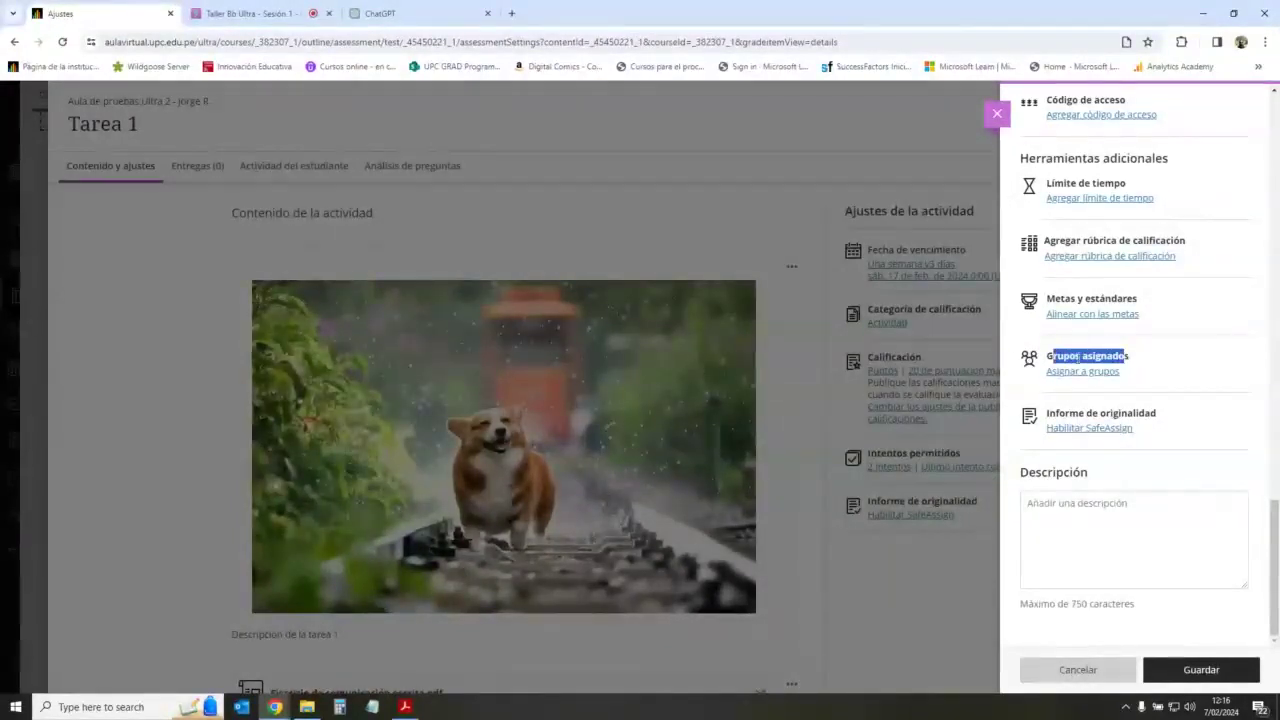
pyautogui.click(1108, 358)
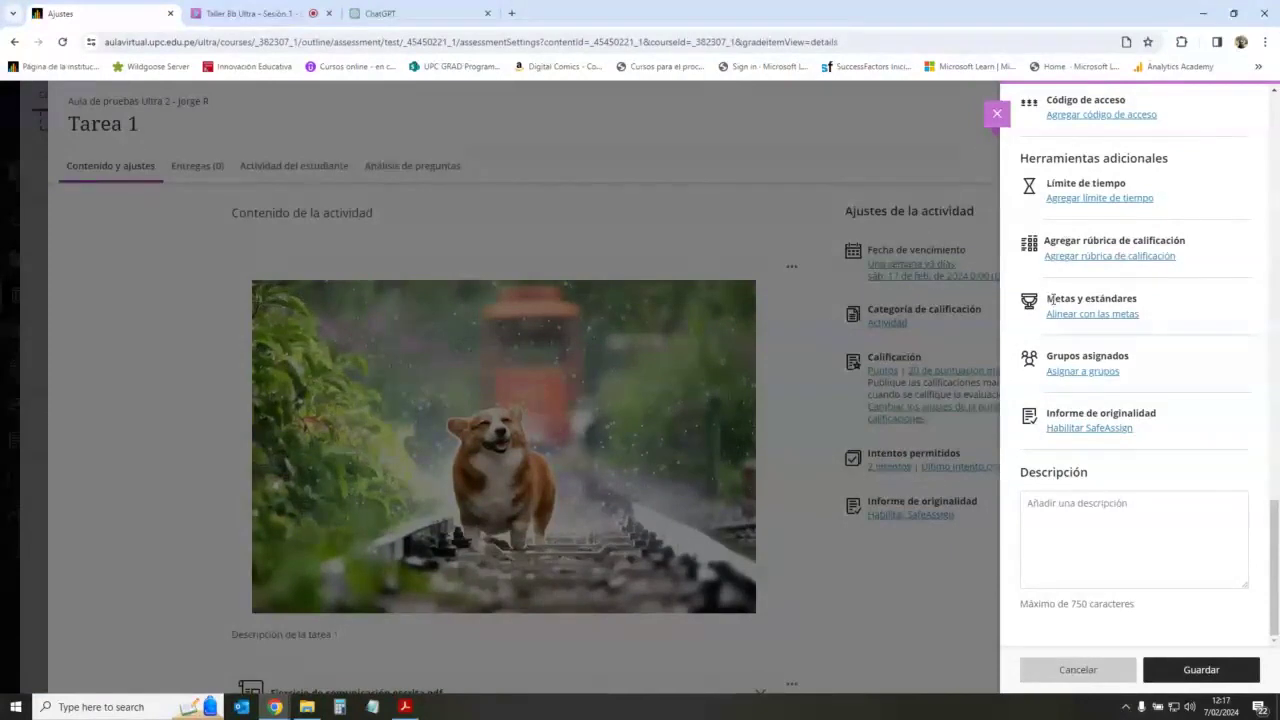
# Step: Assign Tarea 1 to groups by reusing the group set Grupos del curso, and save the assignment
pyautogui.click(1081, 372)
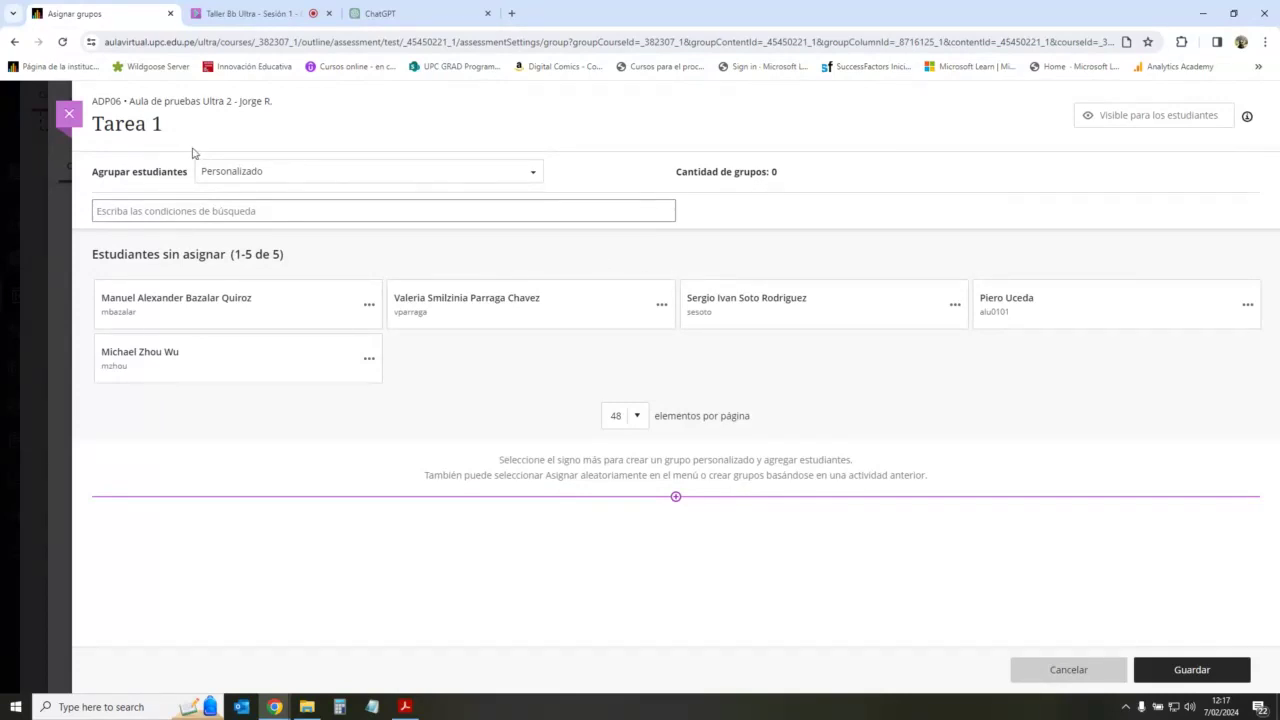
pyautogui.moveTo(94, 171); pyautogui.dragTo(188, 172)
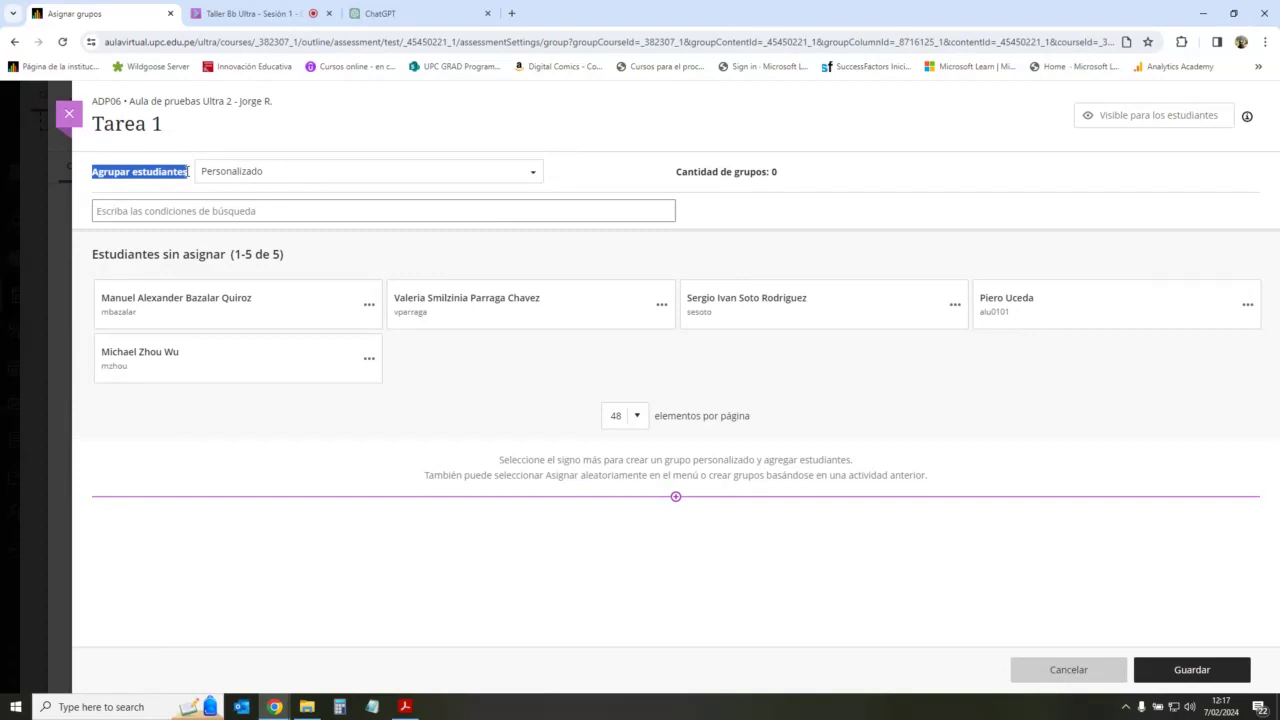
pyautogui.click(511, 171)
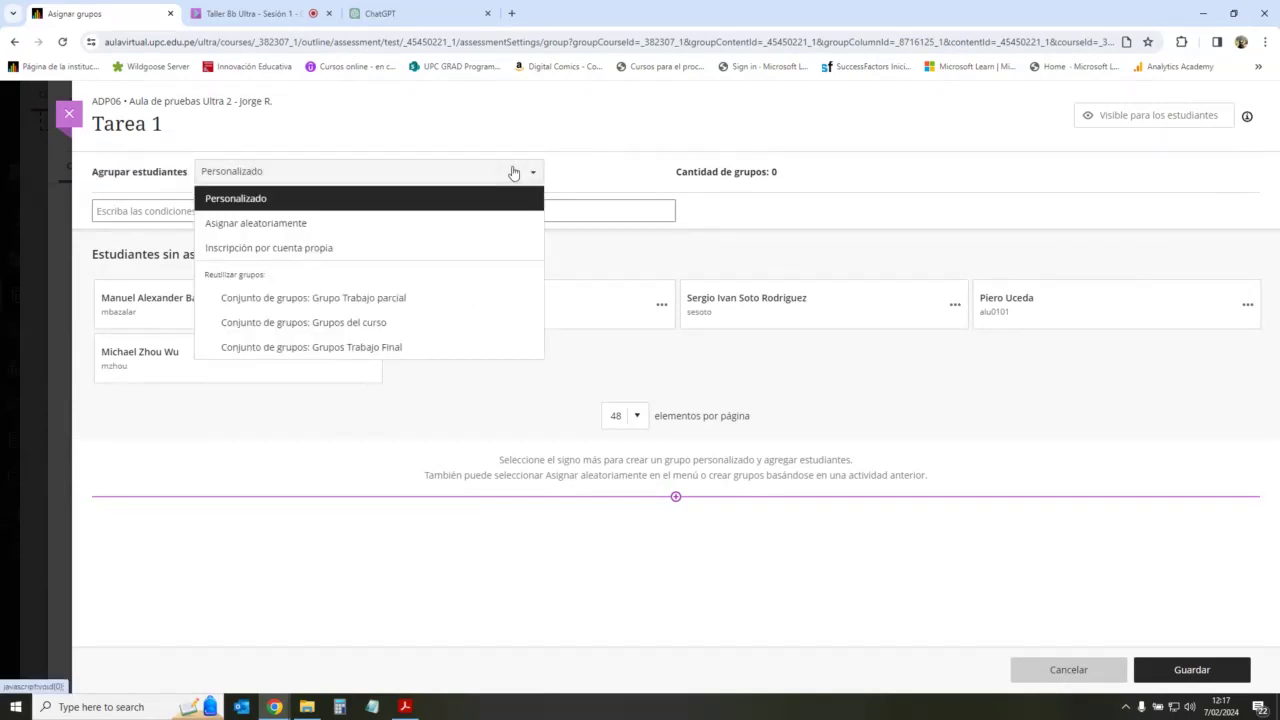
pyautogui.click(380, 329)
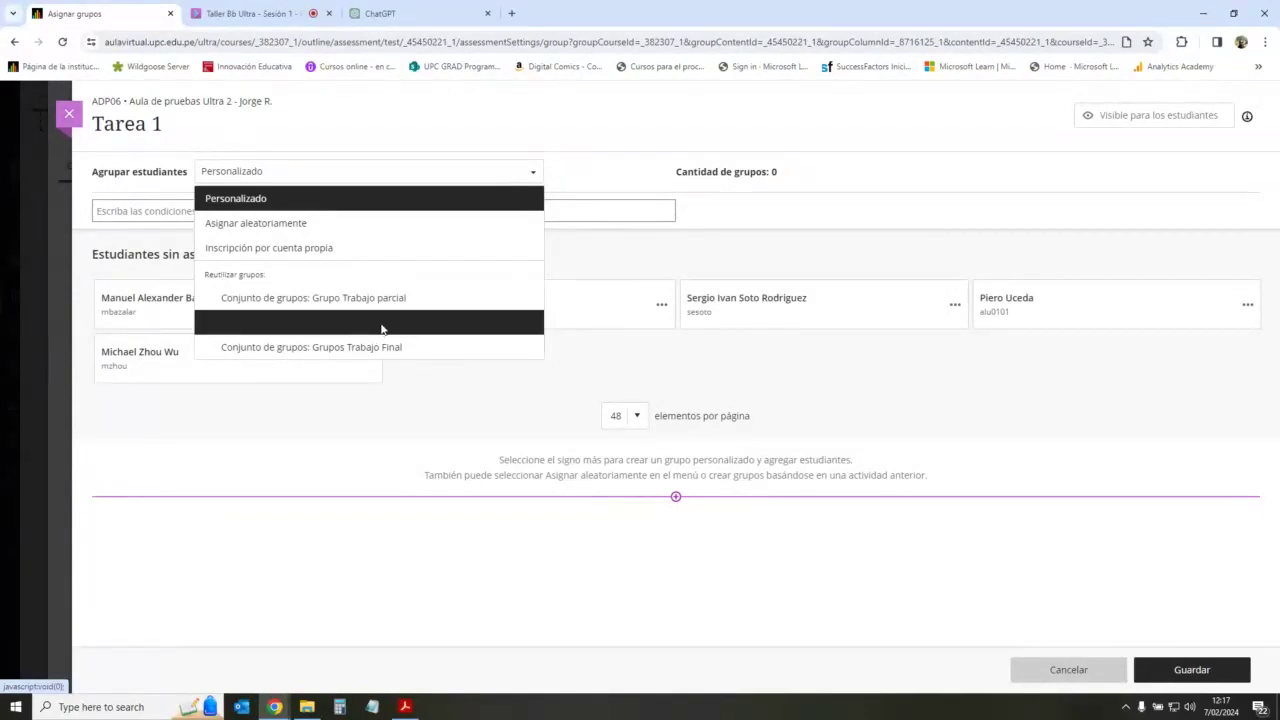
pyautogui.scroll(-2, 717, 391)
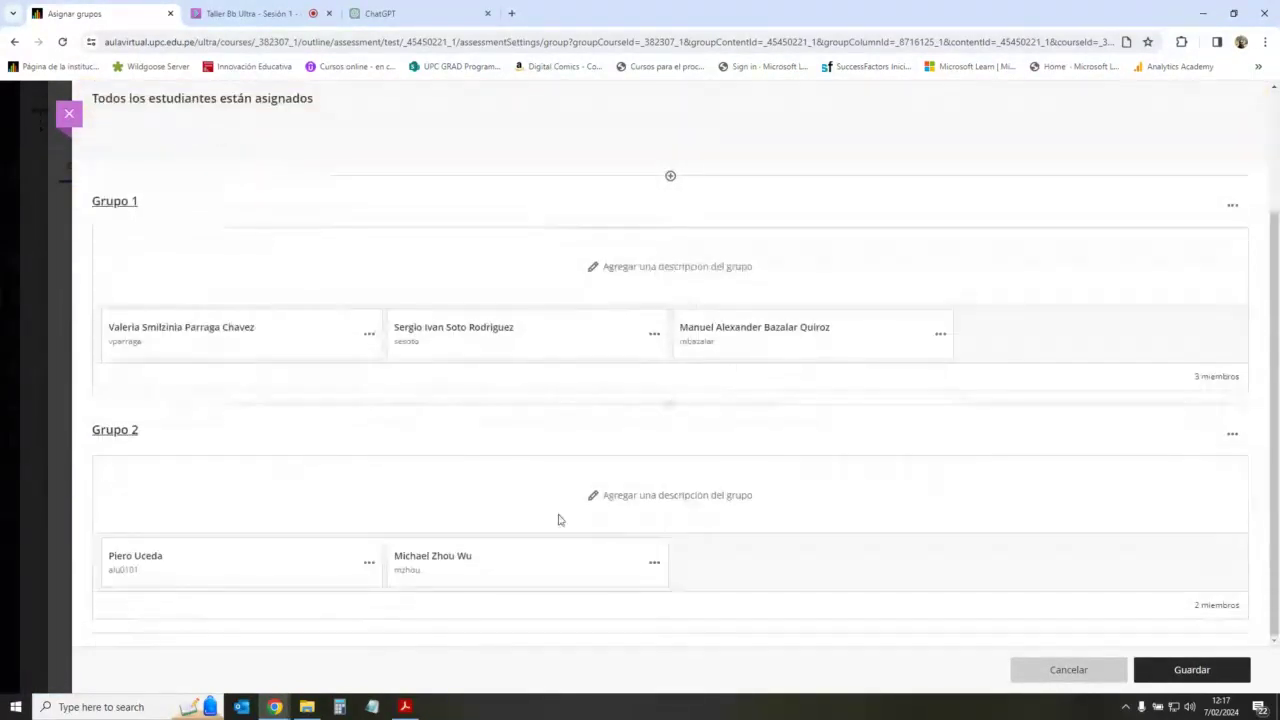
pyautogui.click(1192, 670)
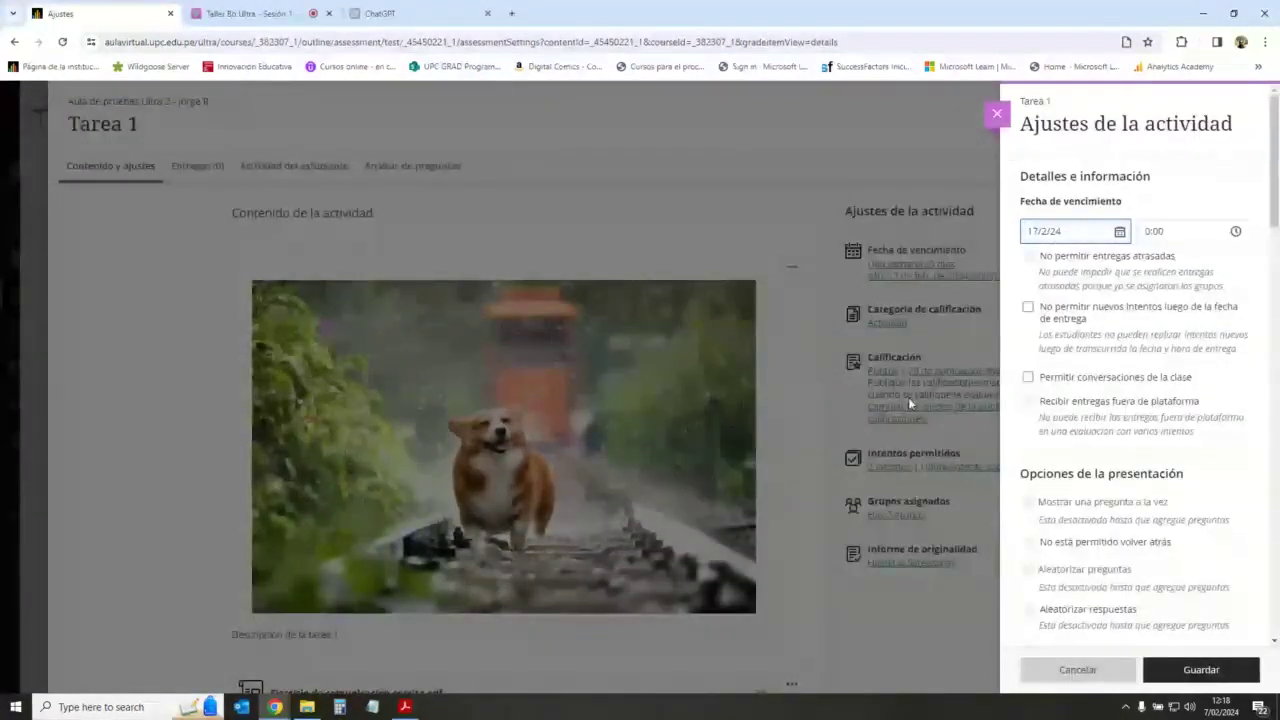
# Step: Save Tarea 1's activity settings and check its assigned groups in the settings summary
pyautogui.scroll(-15, 1122, 465)
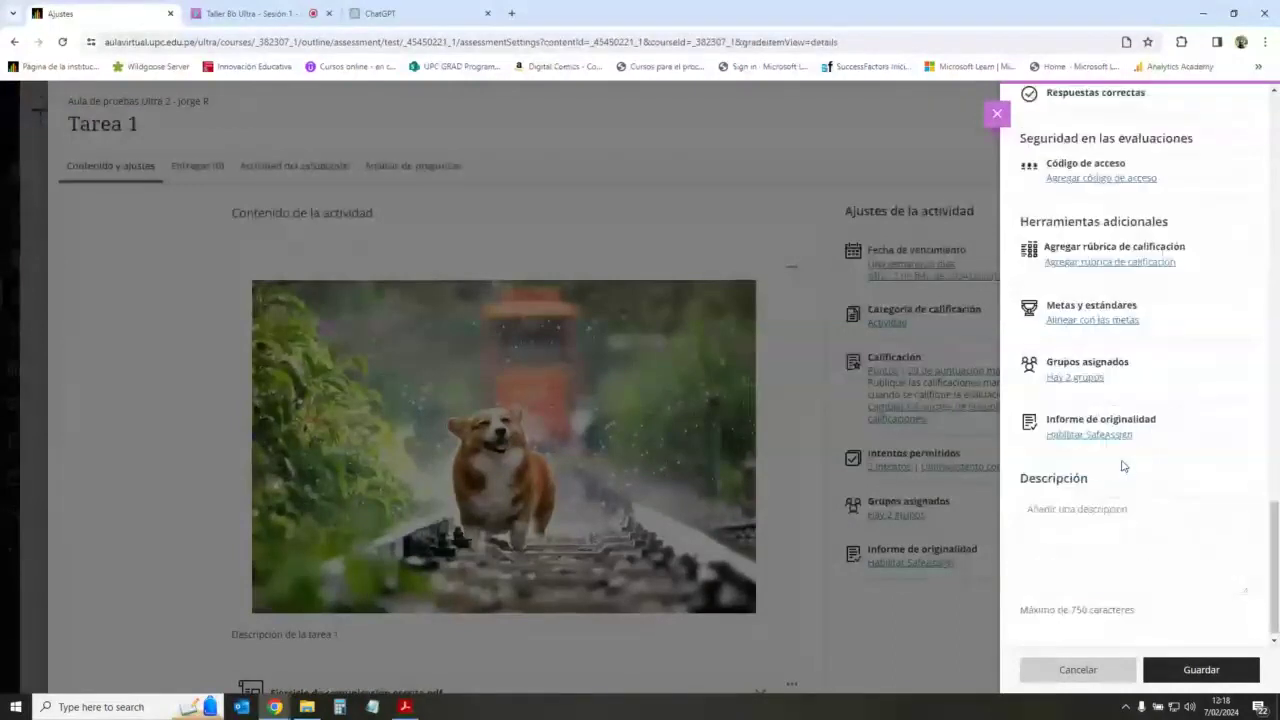
pyautogui.click(1201, 669)
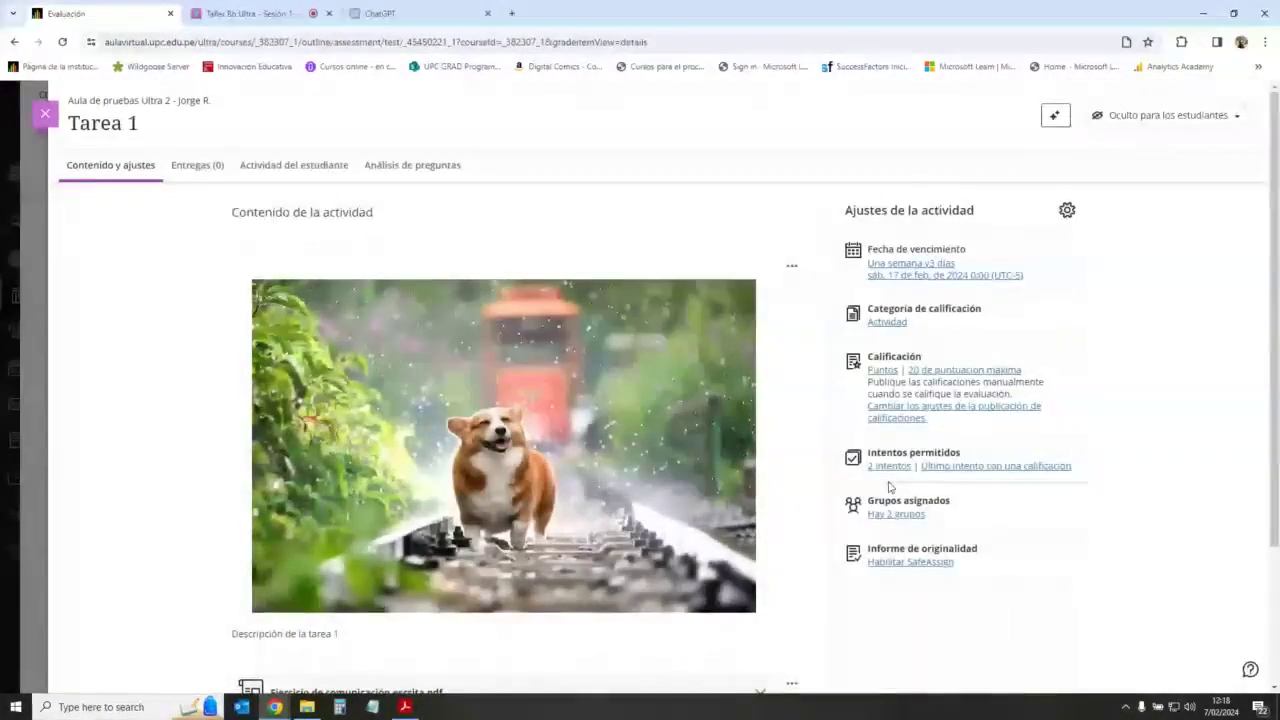
pyautogui.scroll(-1, 889, 487)
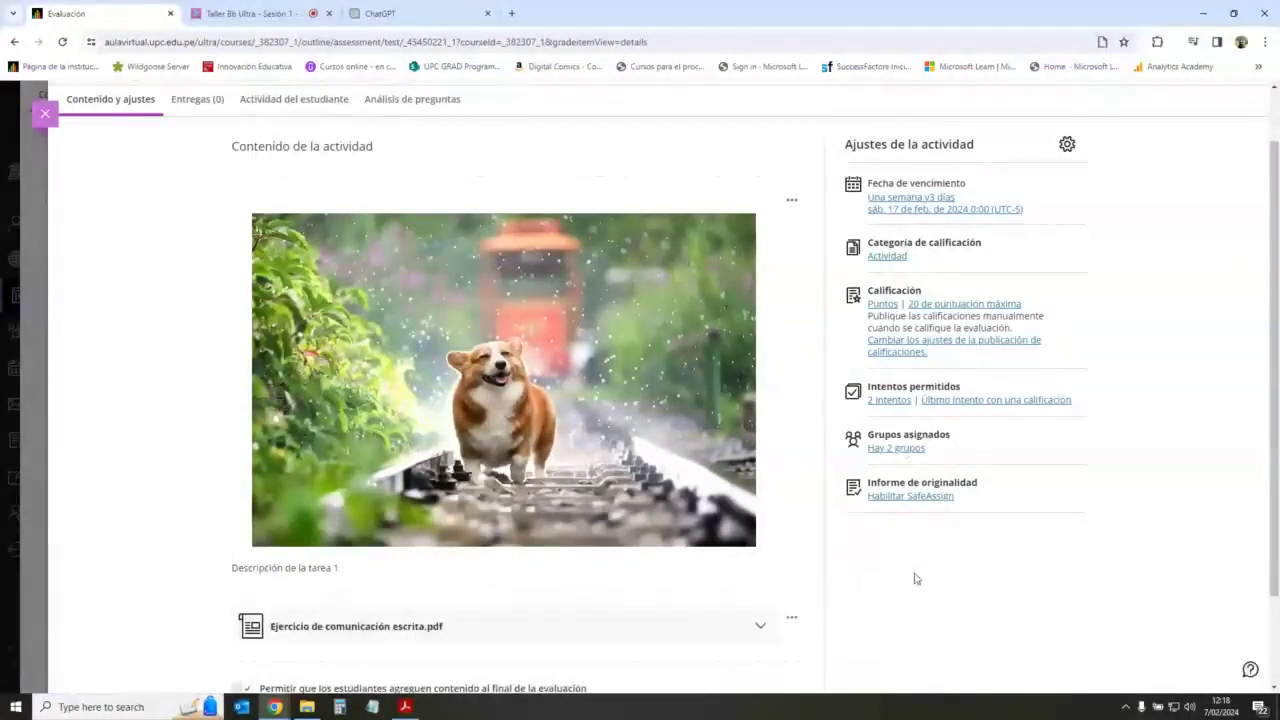
# Step: Read the participants' questions about changing and keeping groups in the Taller Bb Ultra session chat, and return to the course
pyautogui.click(258, 13)
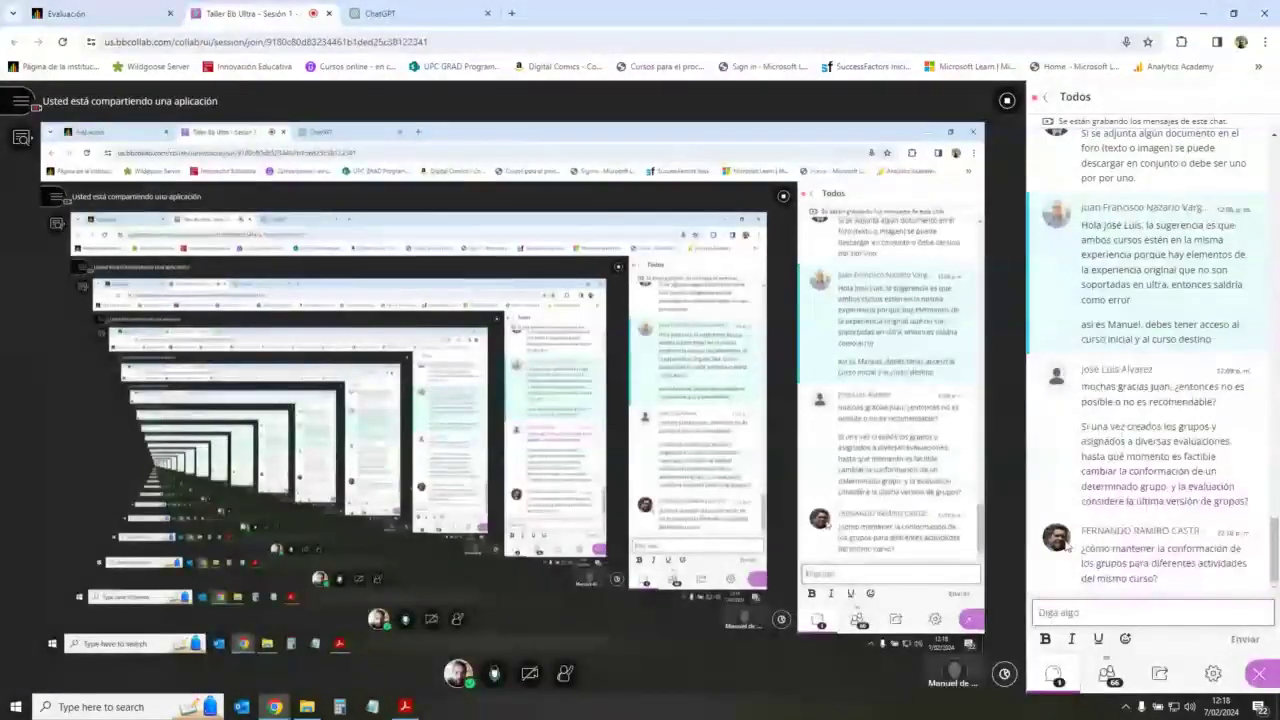
pyautogui.click(1110, 604)
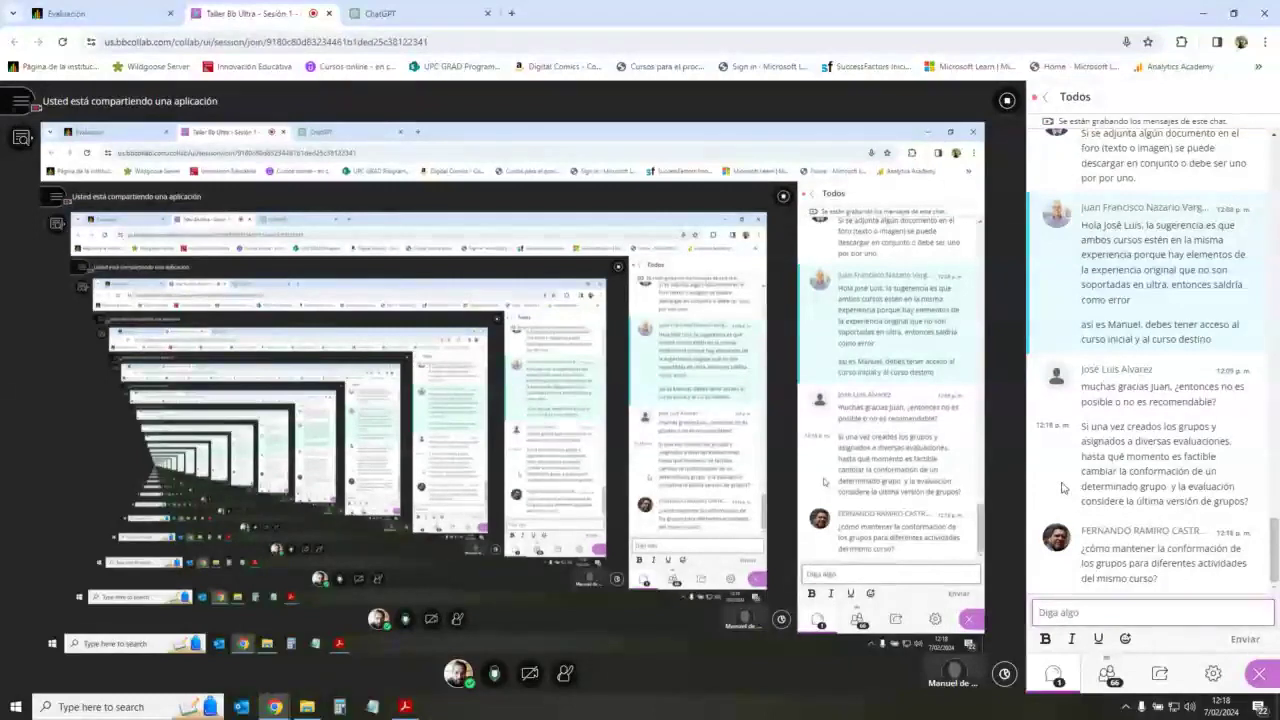
pyautogui.click(112, 10)
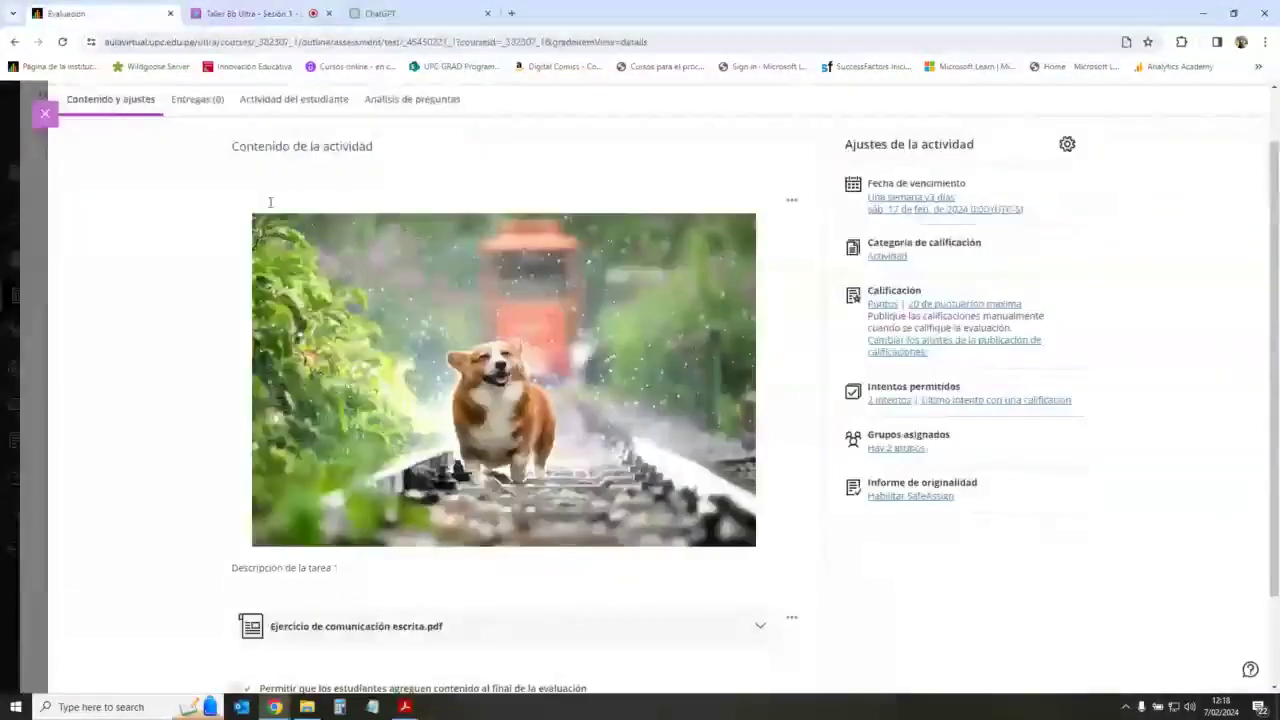
pyautogui.click(290, 10)
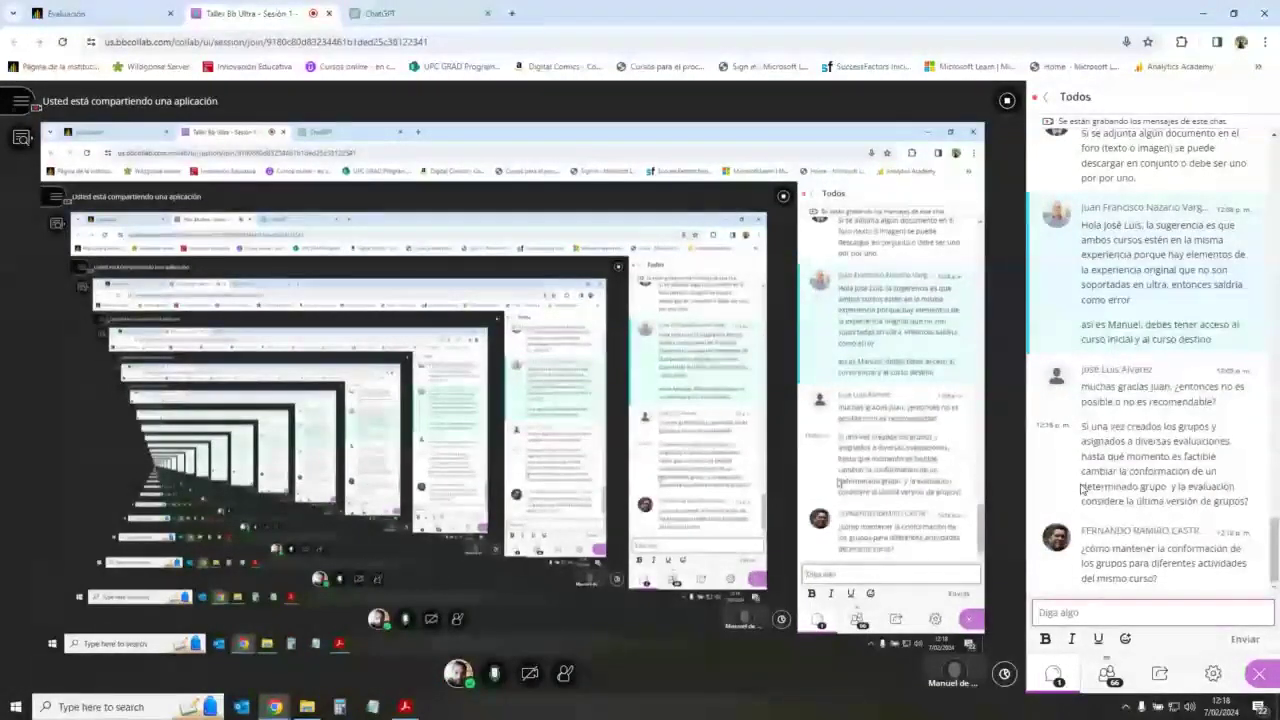
pyautogui.click(78, 17)
# Step: Close Tarea 1 and open the Entrevistas Tecnológicas assignment from the Actividades folder for editing
pyautogui.click(45, 115)
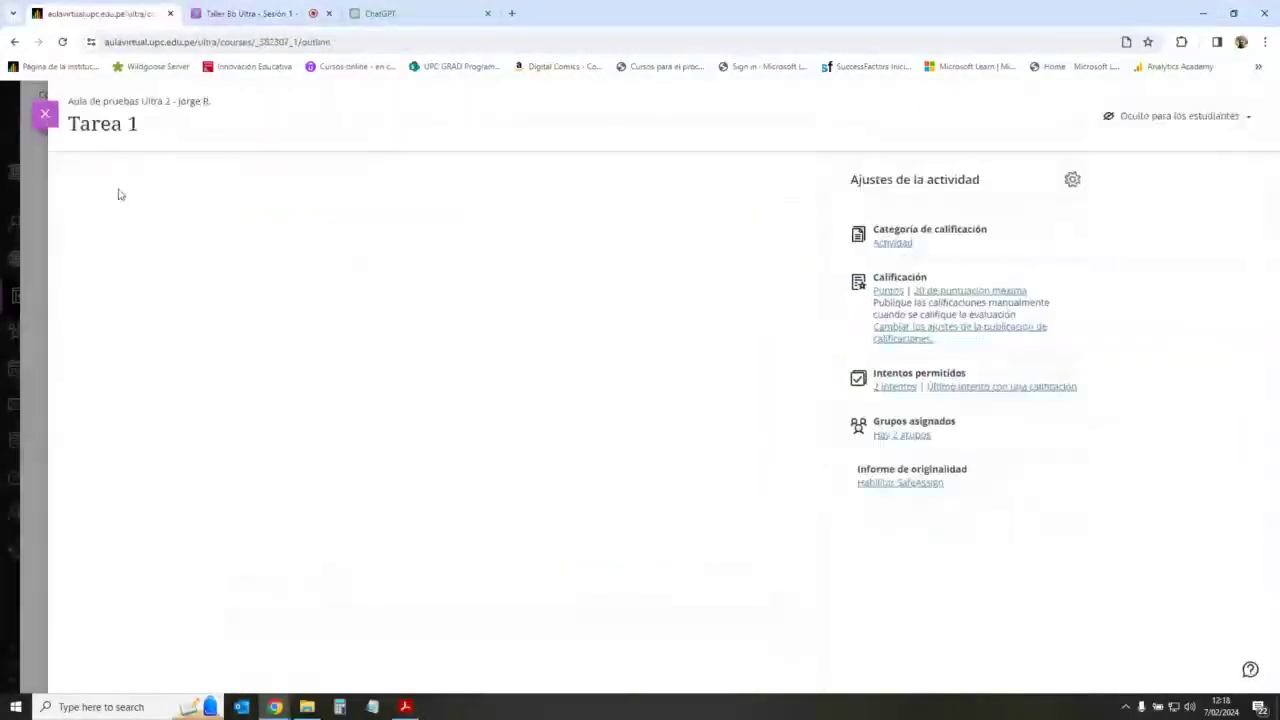
pyautogui.scroll(-3, 629, 465)
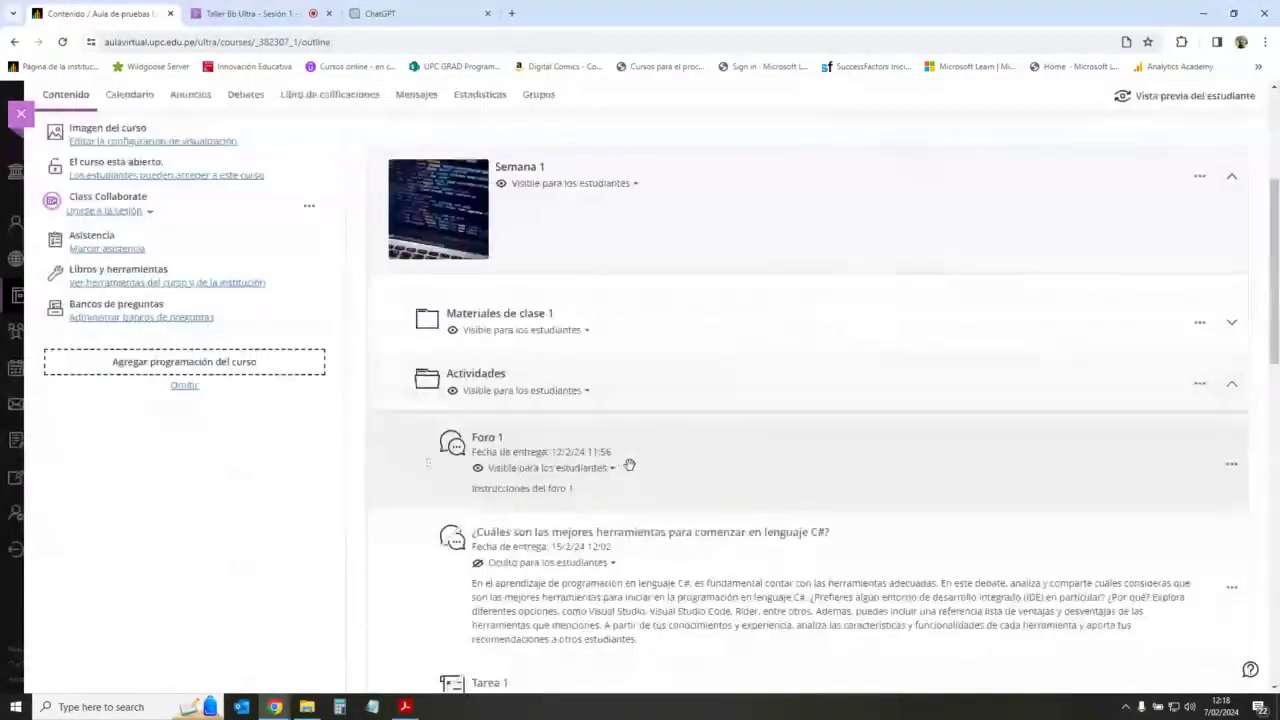
pyautogui.scroll(-4, 629, 465)
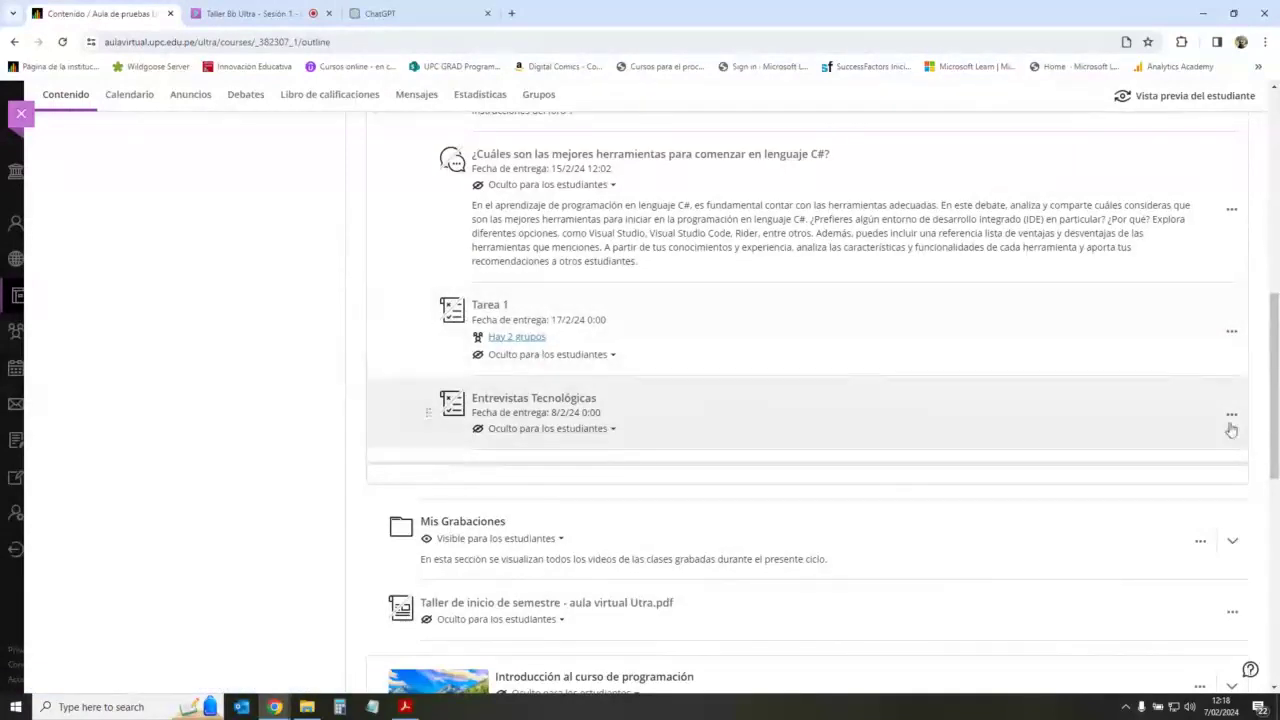
pyautogui.click(1232, 418)
pyautogui.click(1090, 441)
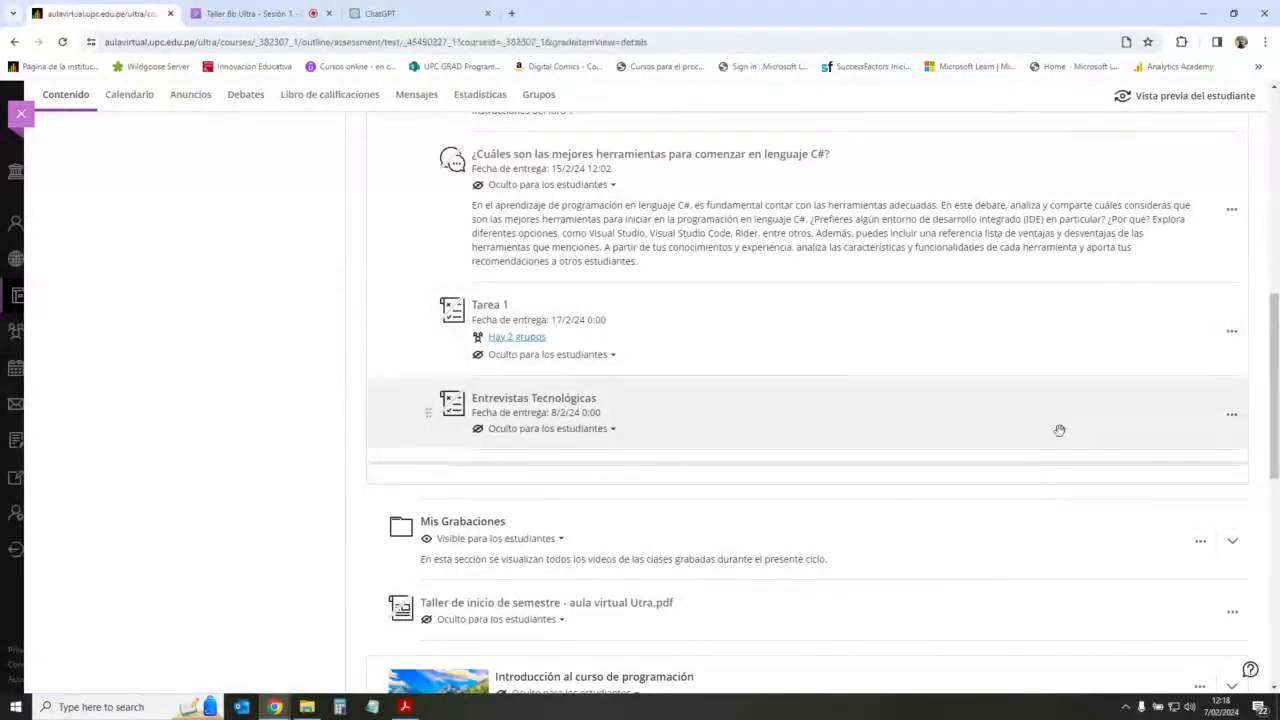
# Step: Rename the Entrevistas Tecnológicas assignment as Tarea 2
pyautogui.click(314, 127)
pyautogui.moveTo(302, 124); pyautogui.dragTo(68, 125)
pyautogui.write('Tare')
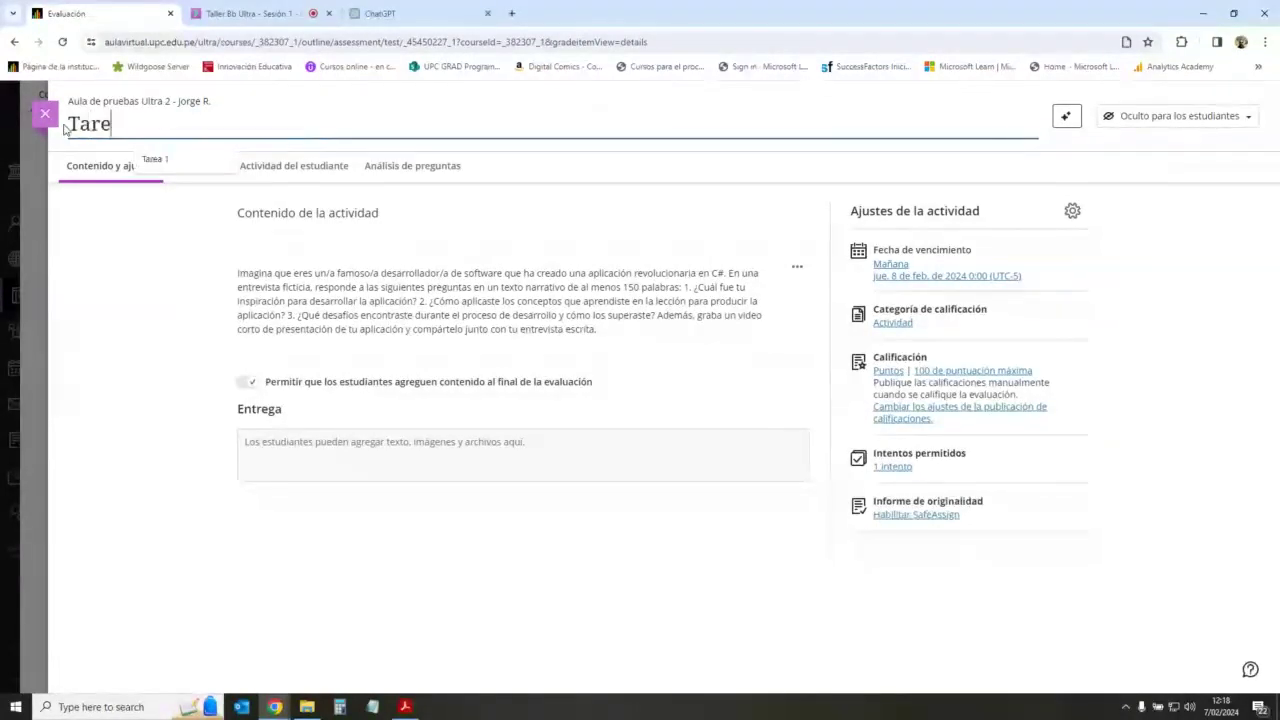
pyautogui.write('a 2')
pyautogui.click(533, 589)
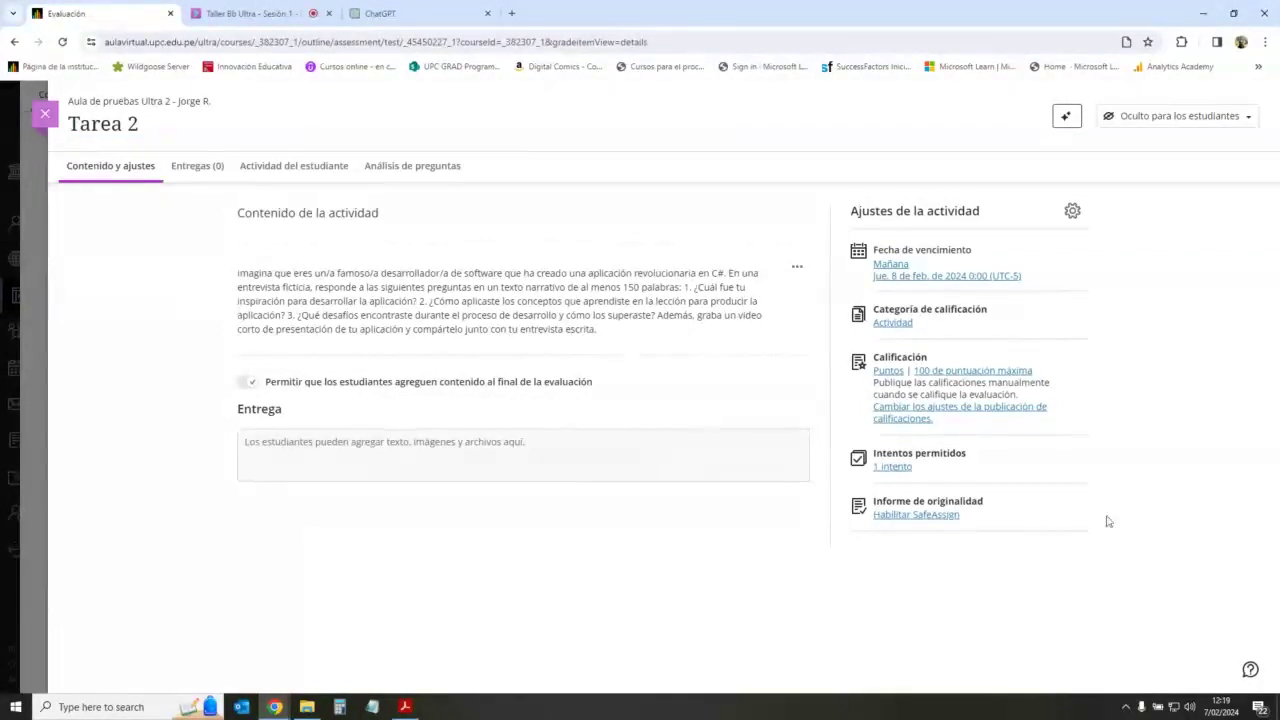
# Step: Open the group assignment page from the activity settings of Tarea 2
pyautogui.click(1072, 211)
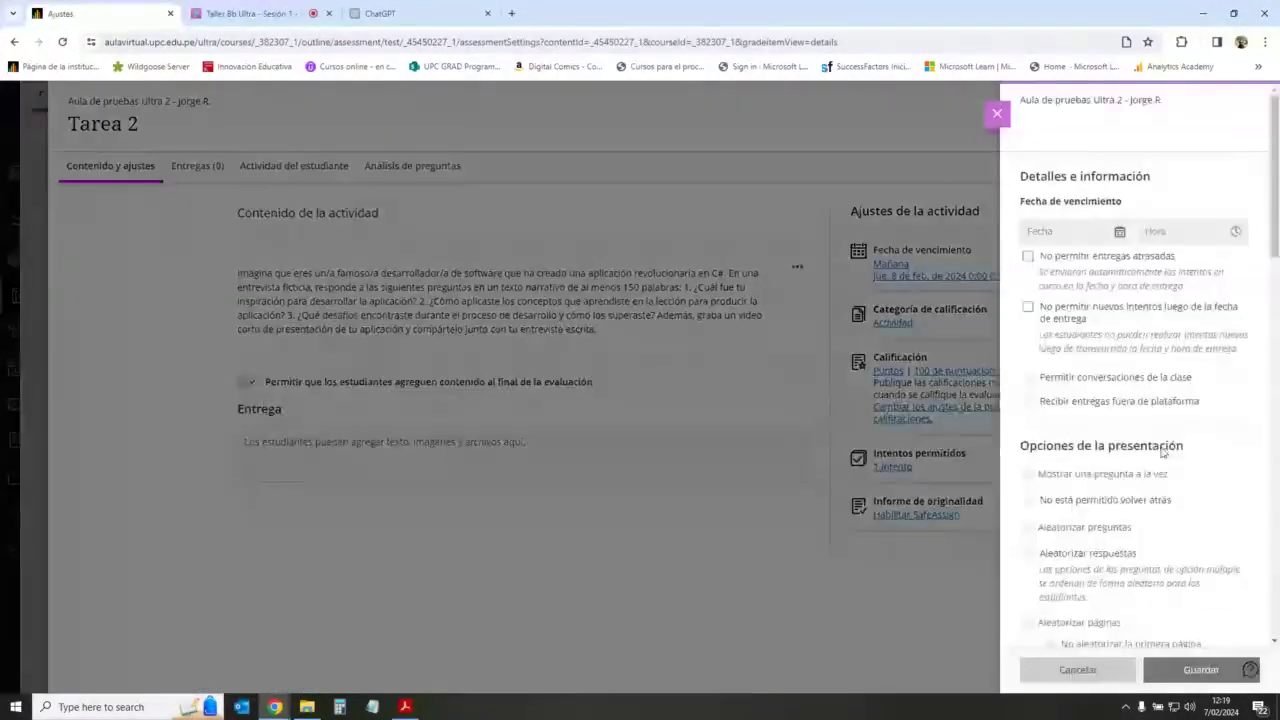
pyautogui.scroll(-10, 1166, 520)
pyautogui.scroll(-10, 1166, 520)
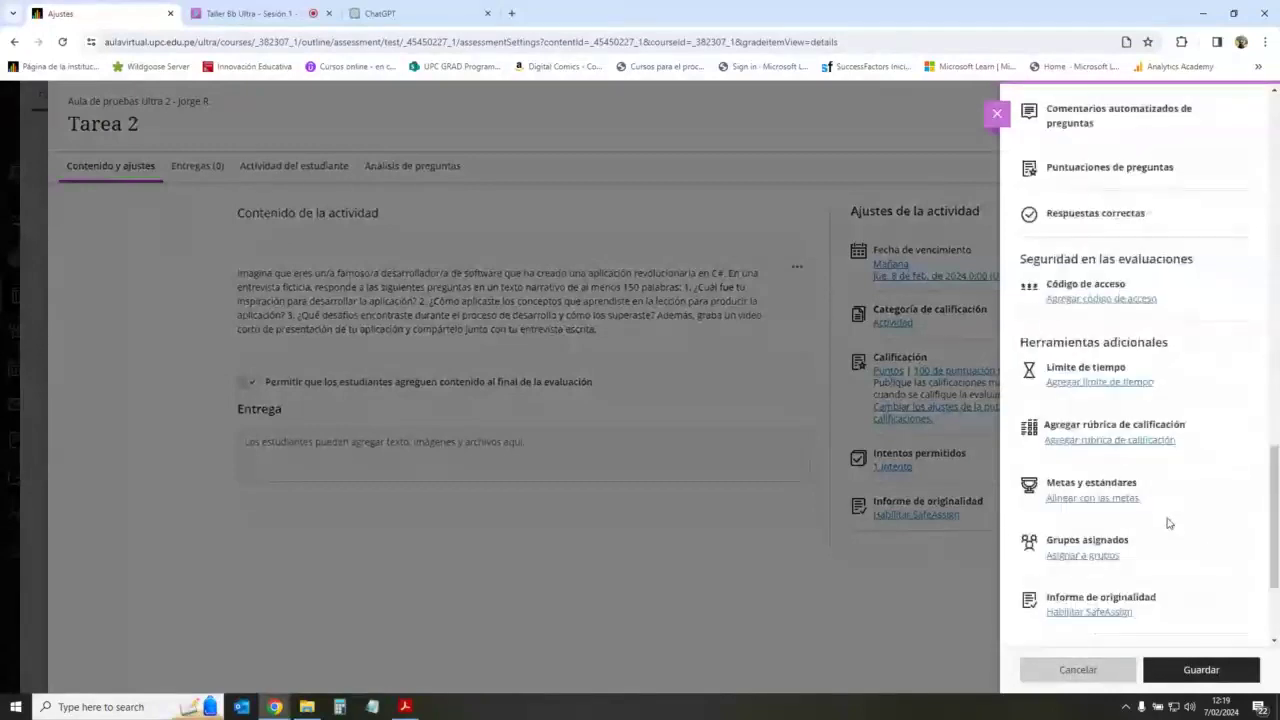
pyautogui.click(1104, 372)
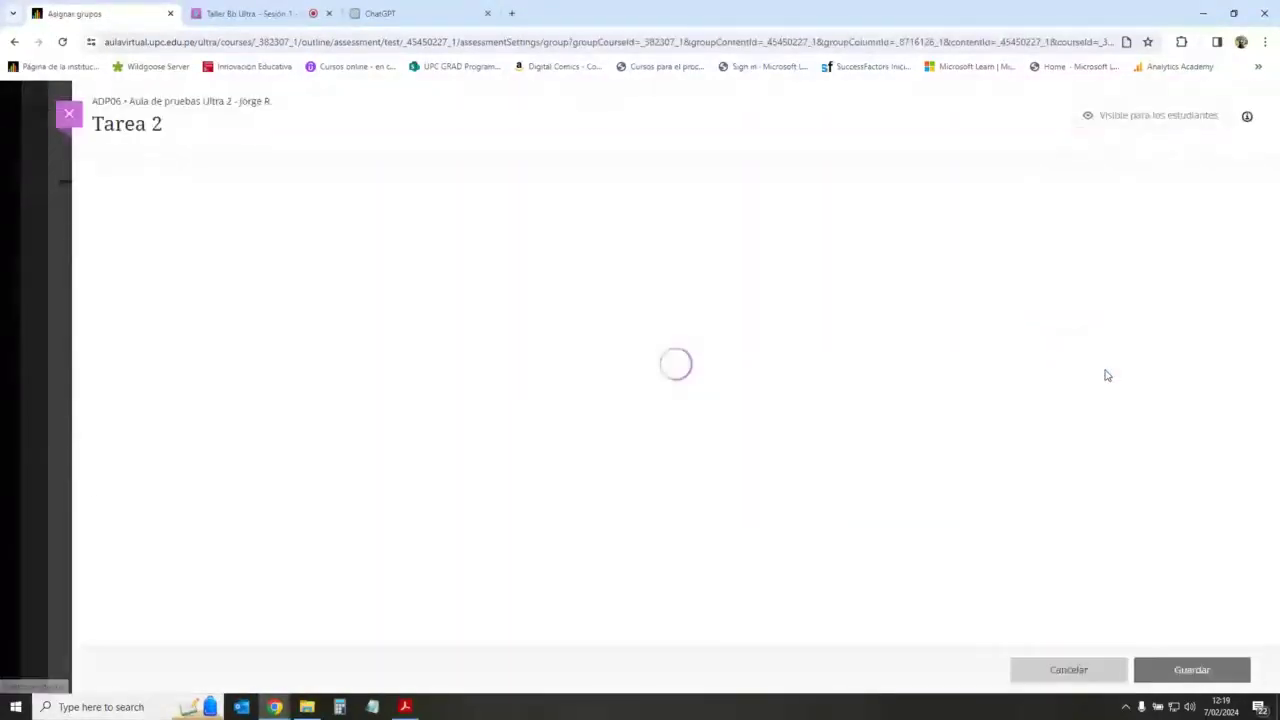
# Step: Assign Tarea 2 to the reused group set Grupos del curso and save the activity settings
pyautogui.click(517, 173)
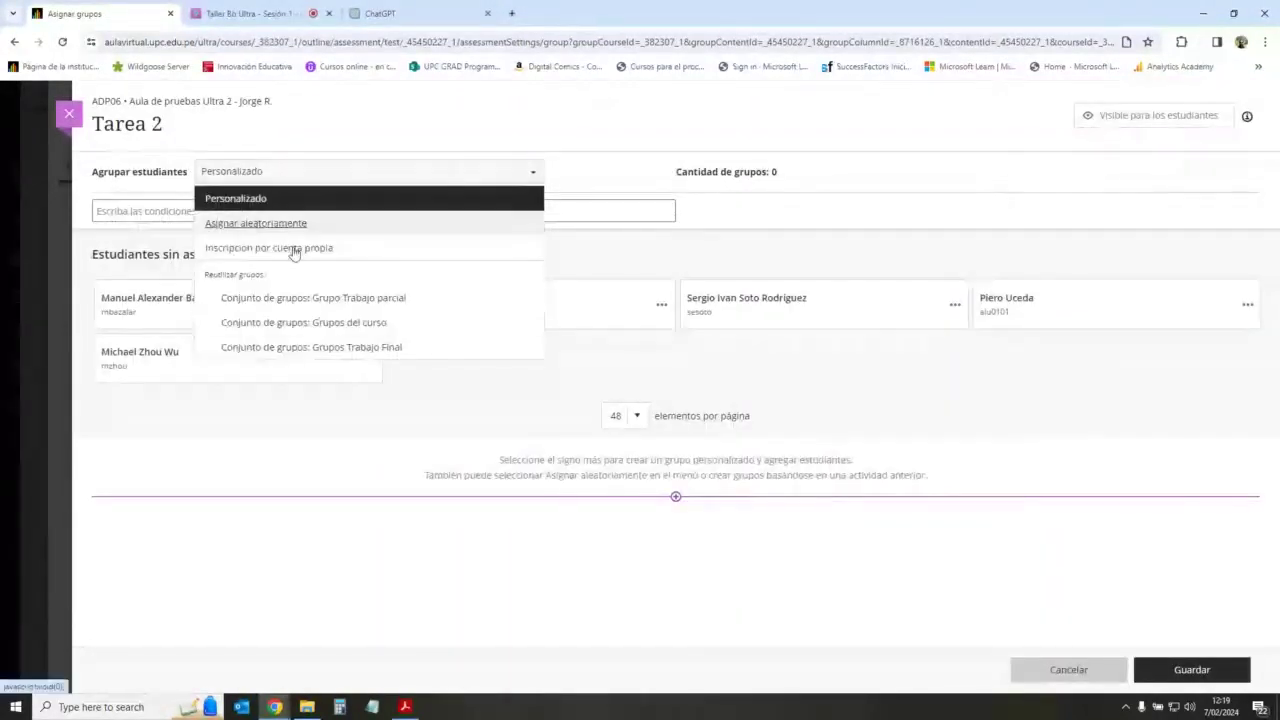
pyautogui.click(361, 326)
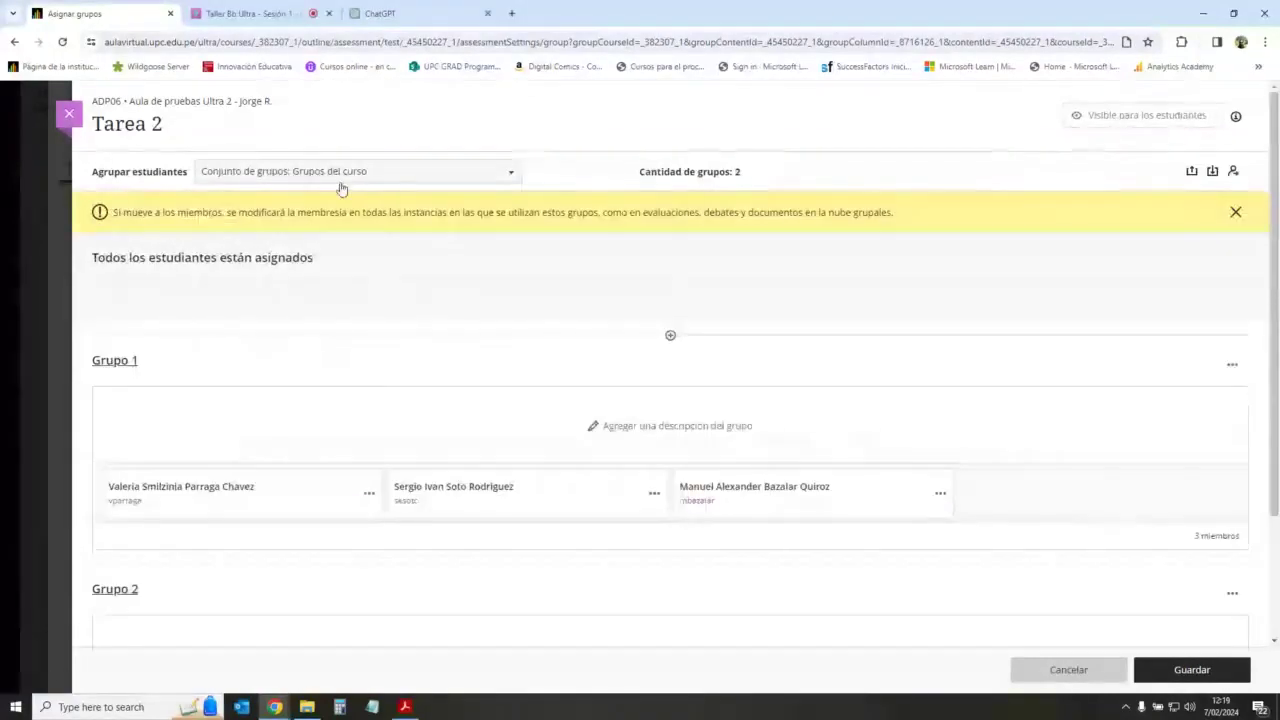
pyautogui.scroll(-1, 547, 381)
pyautogui.scroll(-1, 409, 331)
pyautogui.scroll(2, 334, 206)
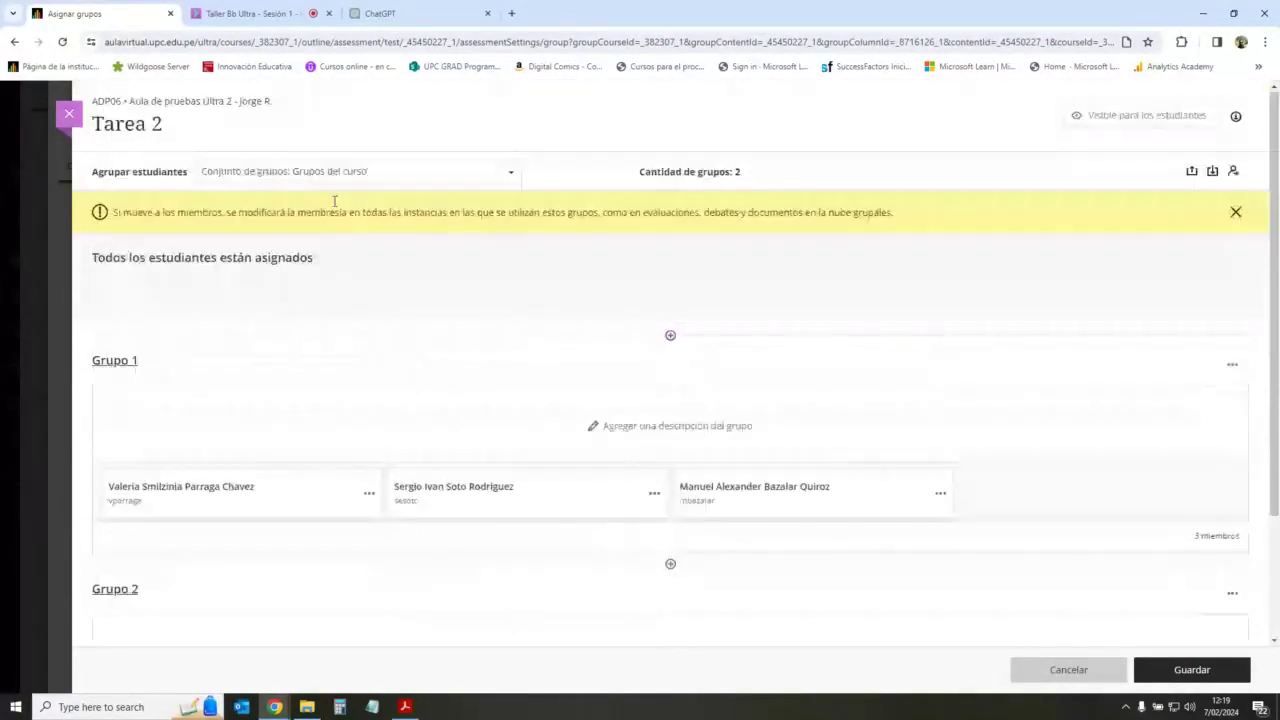
pyautogui.scroll(-1, 435, 347)
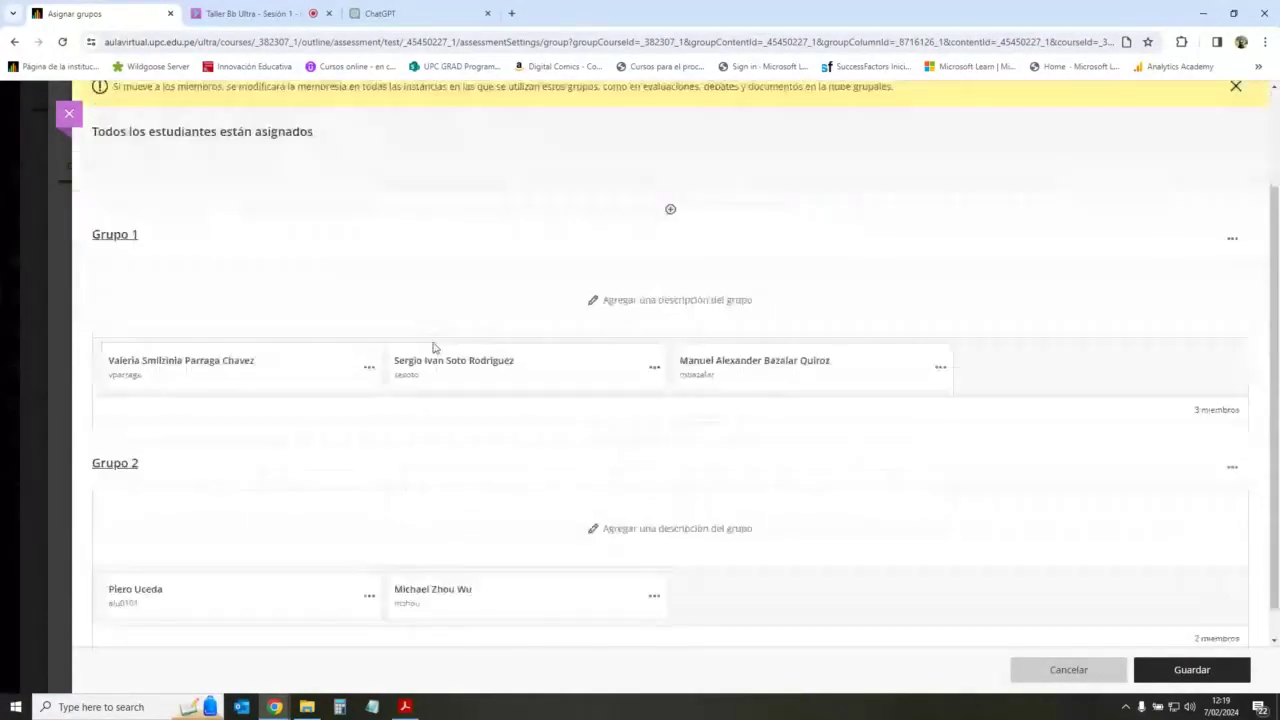
pyautogui.click(1192, 669)
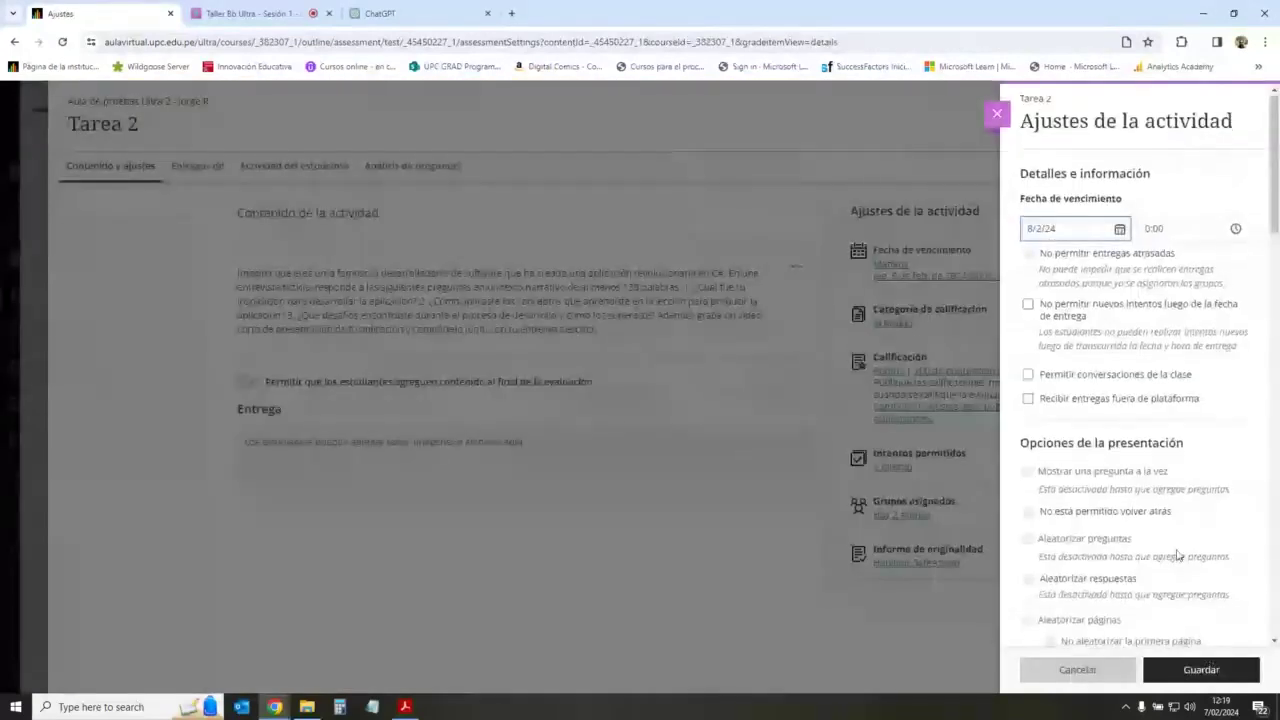
pyautogui.scroll(-10, 1177, 556)
pyautogui.scroll(-5, 1177, 556)
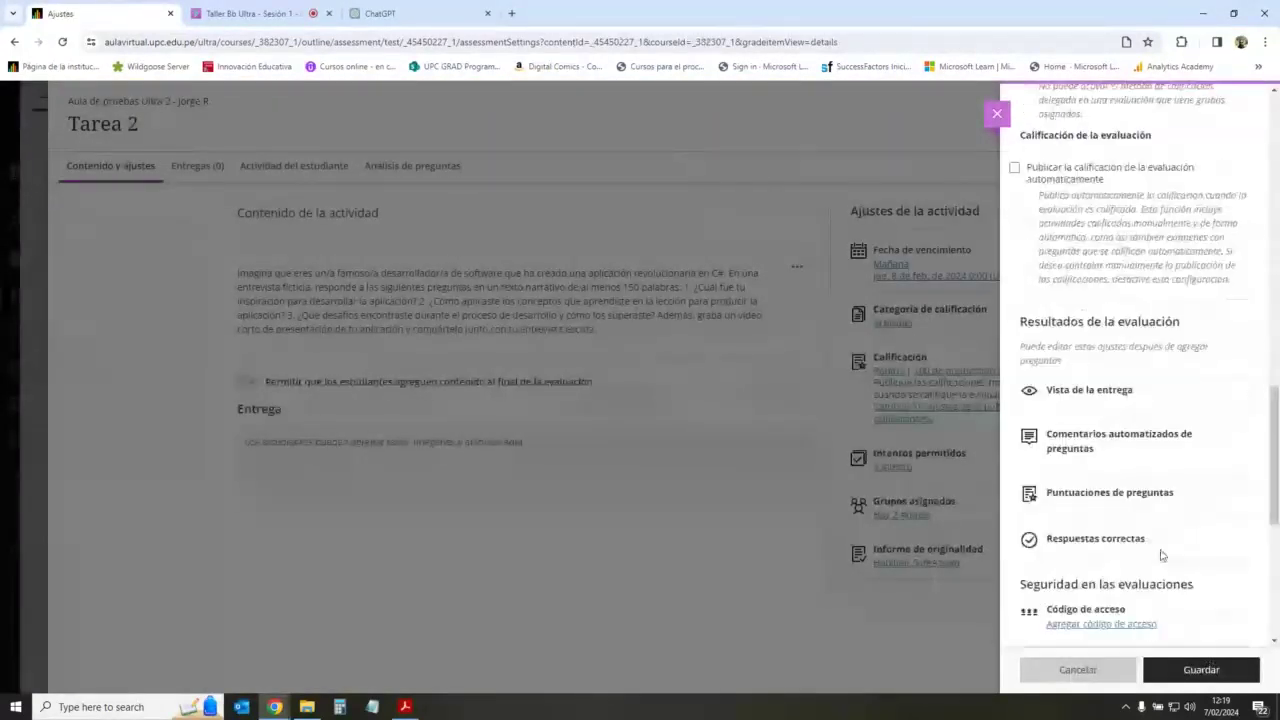
pyautogui.click(1189, 671)
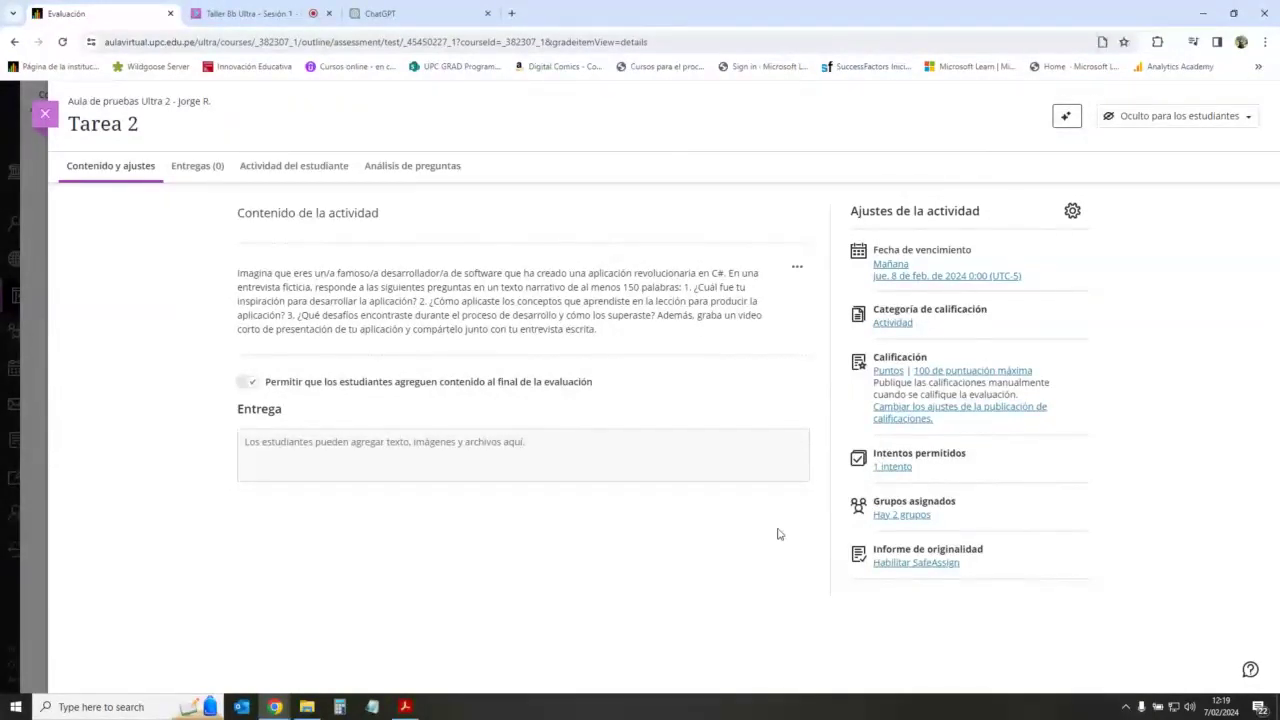
# Step: Close Tarea 2, read the question about editing groups in the Taller Bb Ultra session chat, and return to the course
pyautogui.click(44, 114)
pyautogui.click(538, 166)
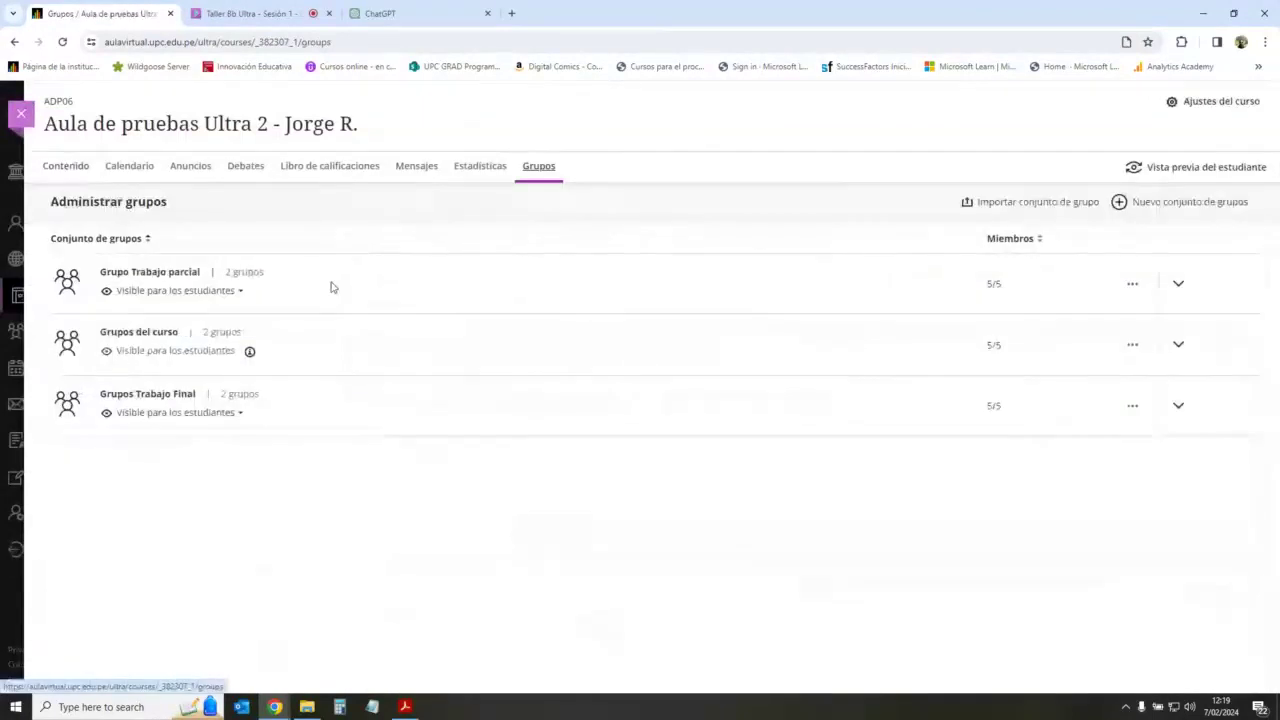
pyautogui.click(72, 168)
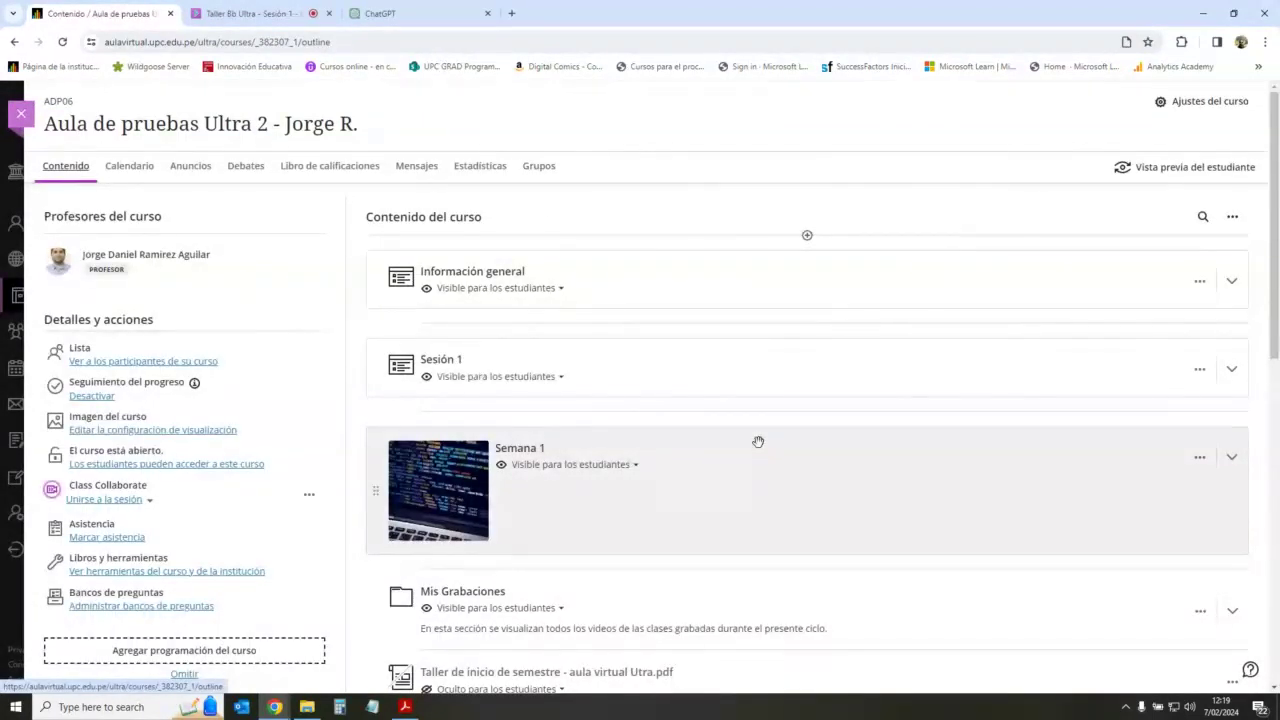
pyautogui.click(250, 13)
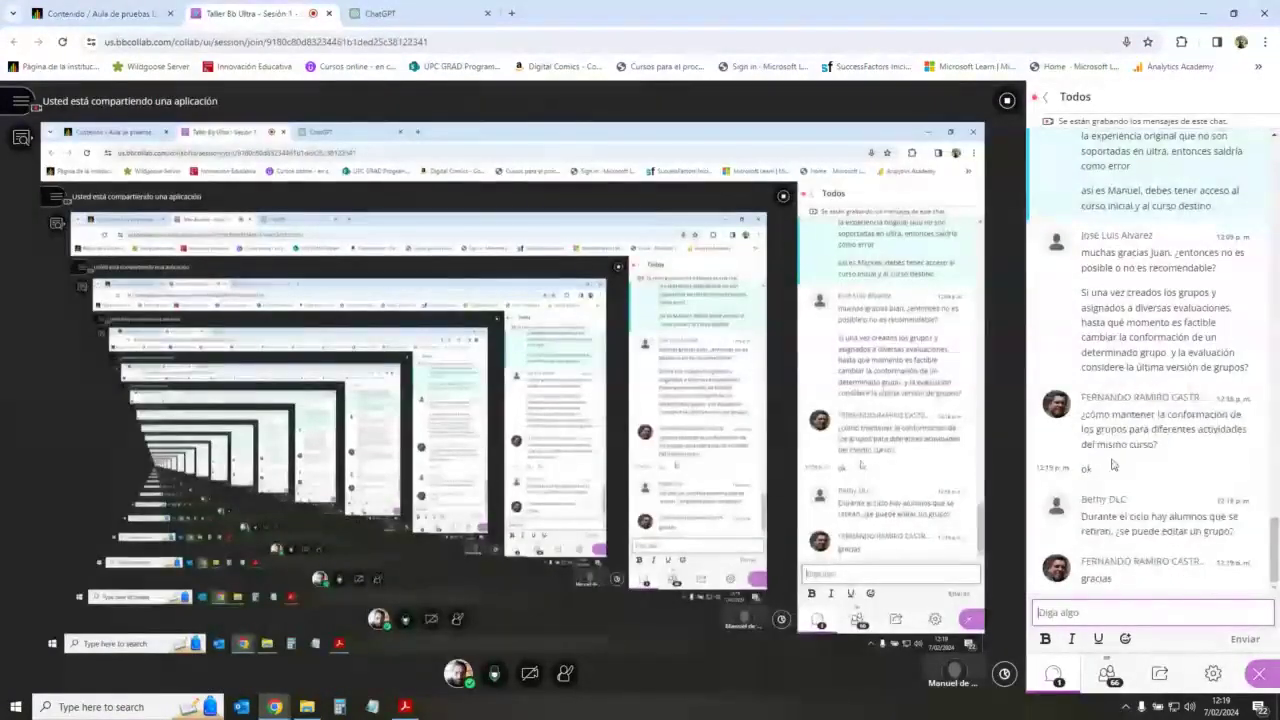
pyautogui.click(112, 14)
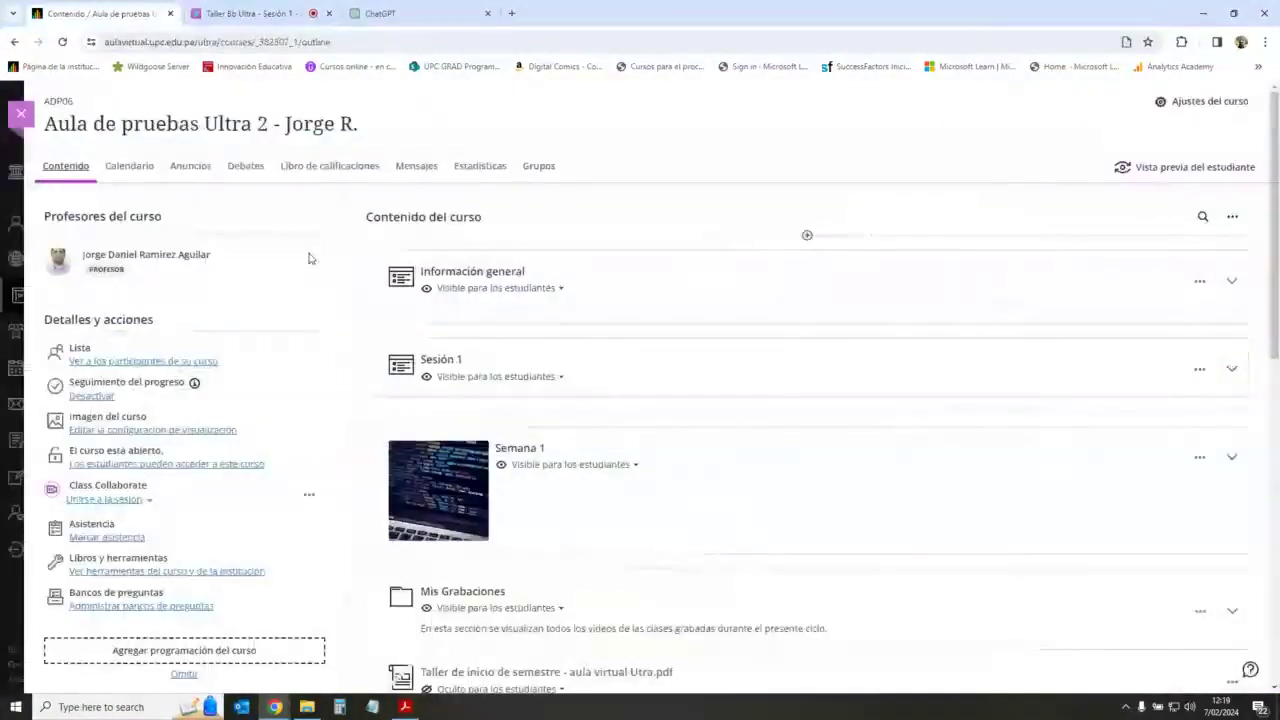
# Step: Unassign the third student from Grupo 1 in the Grupos del curso group set and save the change
pyautogui.click(540, 172)
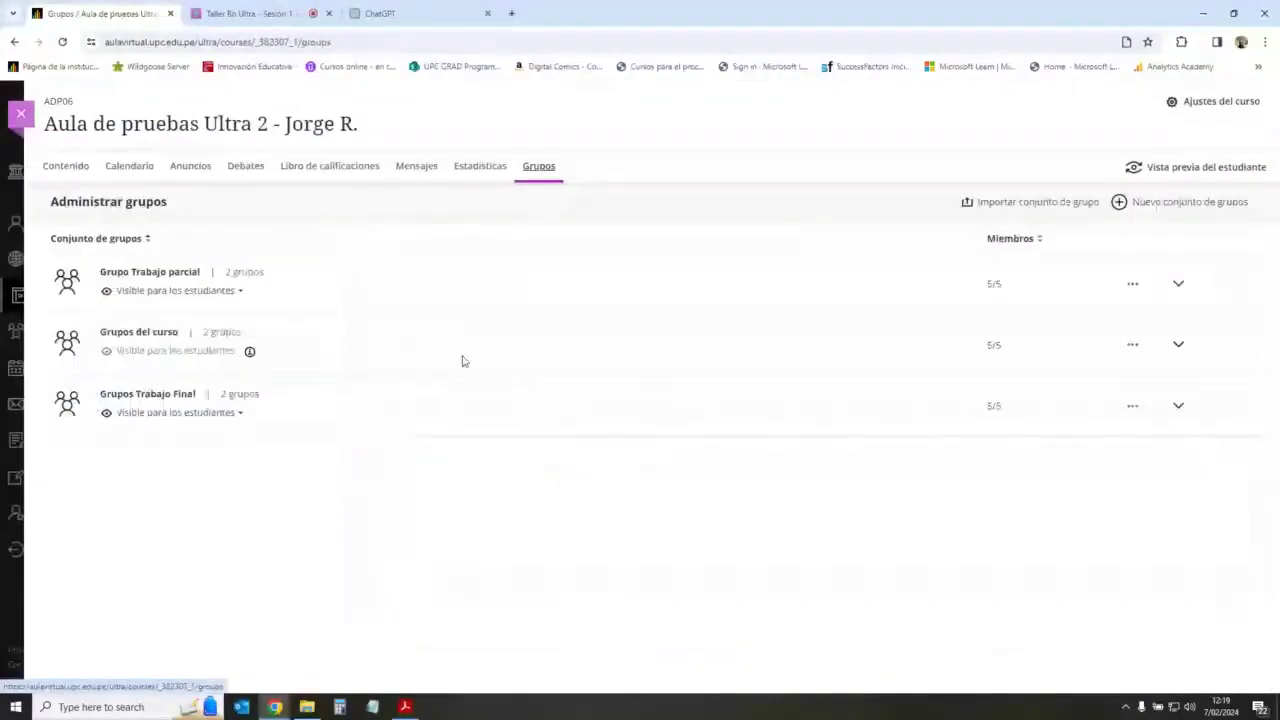
pyautogui.click(152, 333)
pyautogui.scroll(-3, 814, 409)
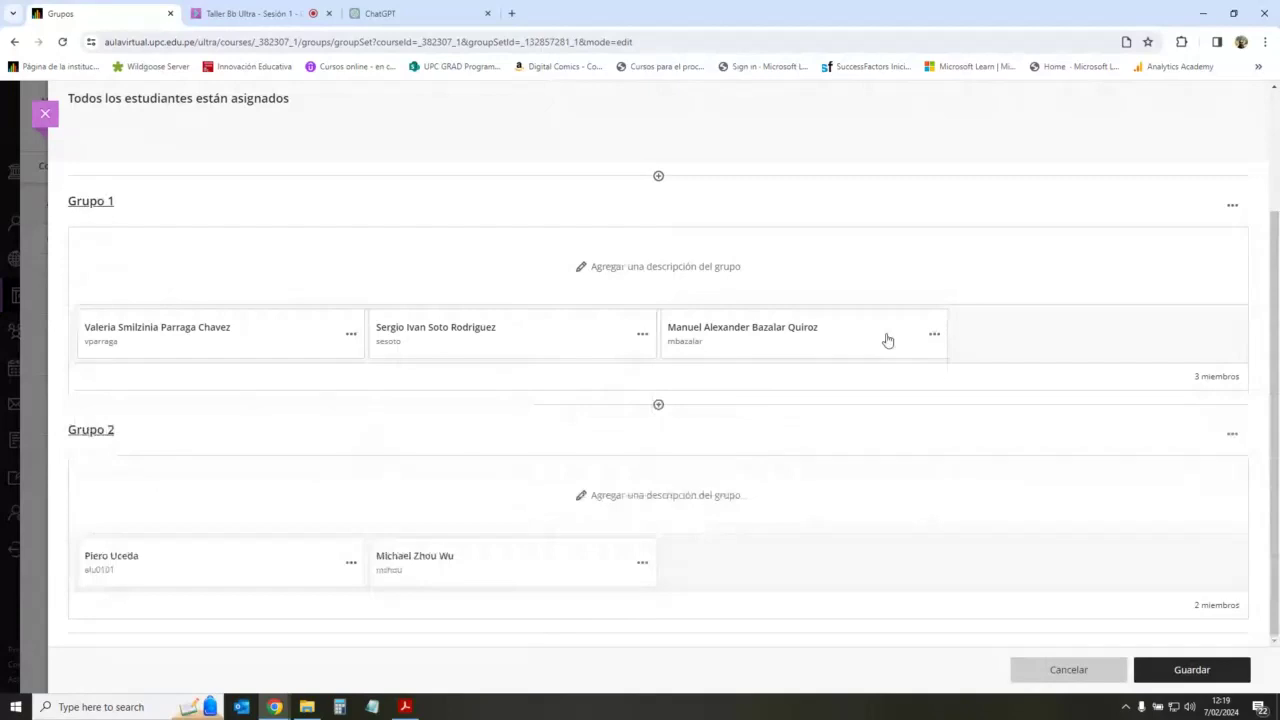
pyautogui.click(887, 341)
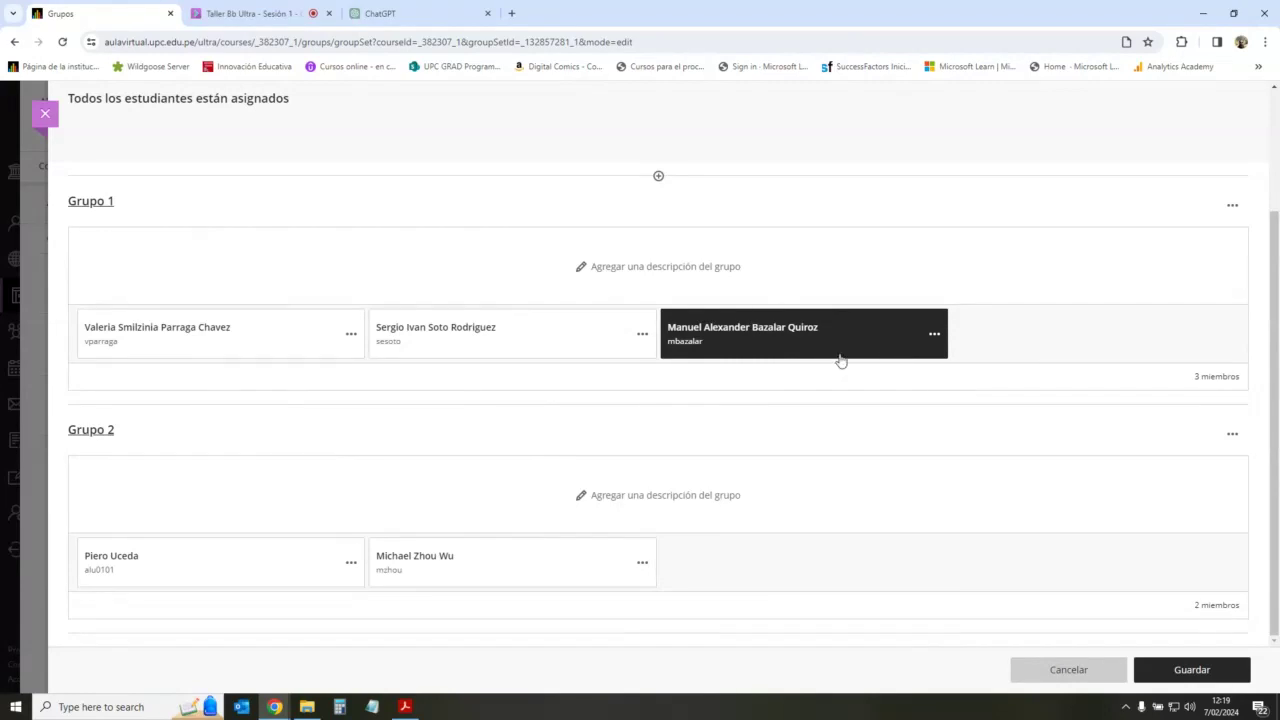
pyautogui.click(934, 336)
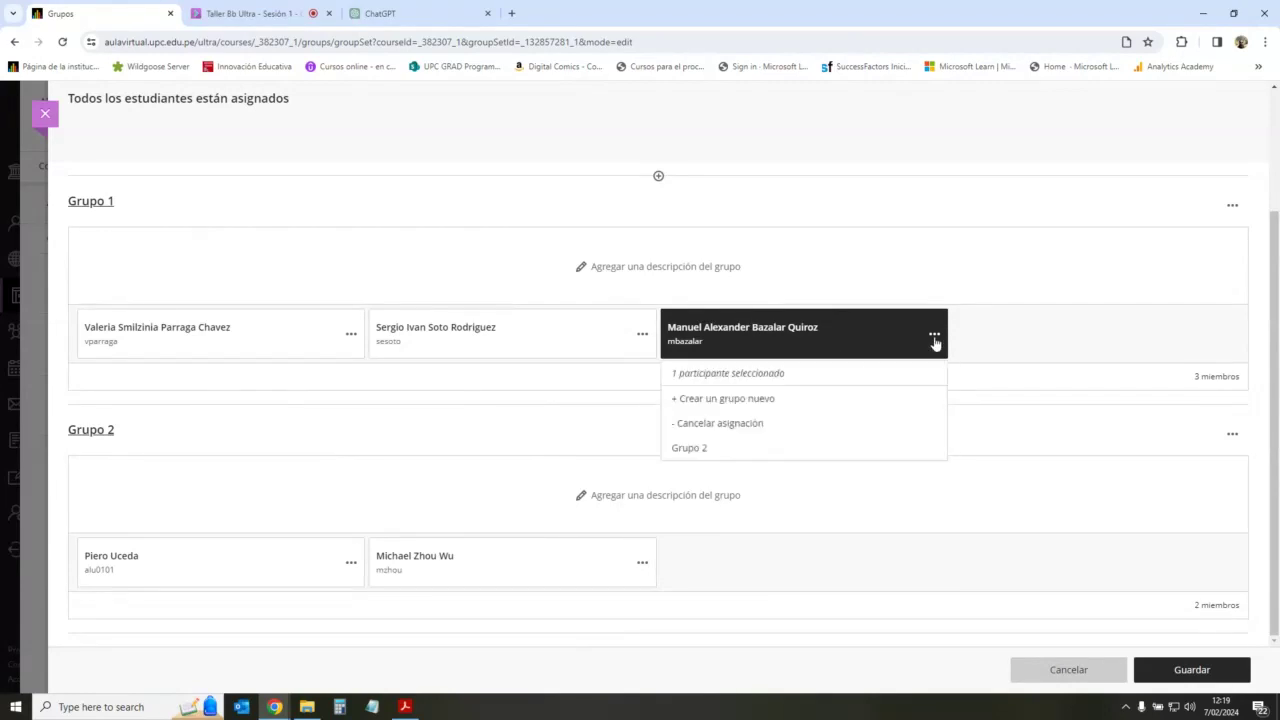
pyautogui.click(742, 430)
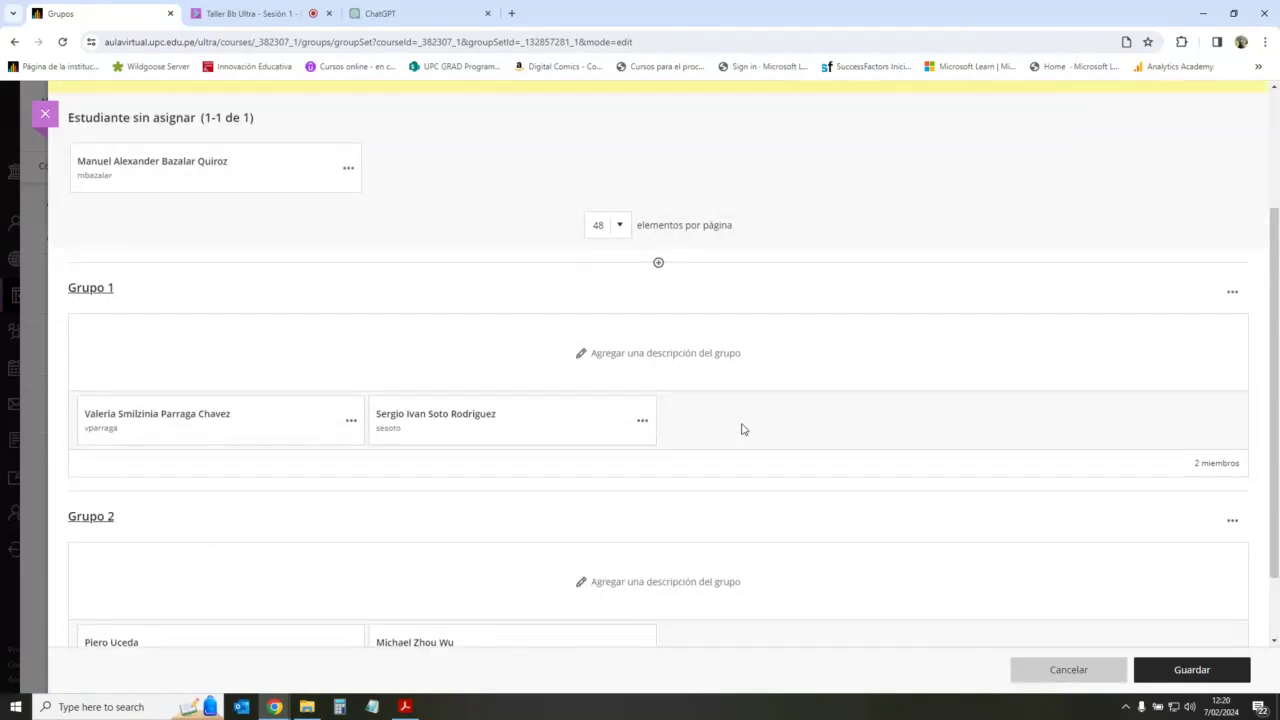
pyautogui.click(1190, 670)
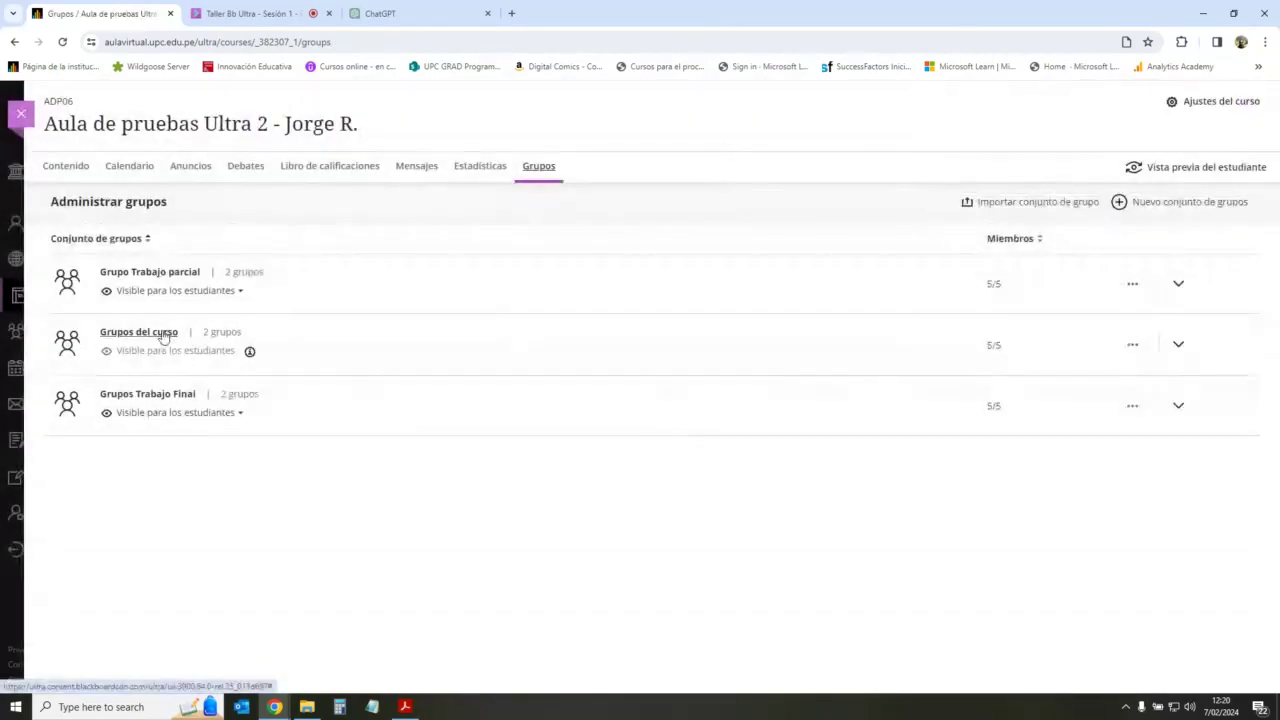
# Step: Reopen the Grupos del curso group set and review the unassigned student and the members of both groups
pyautogui.click(163, 333)
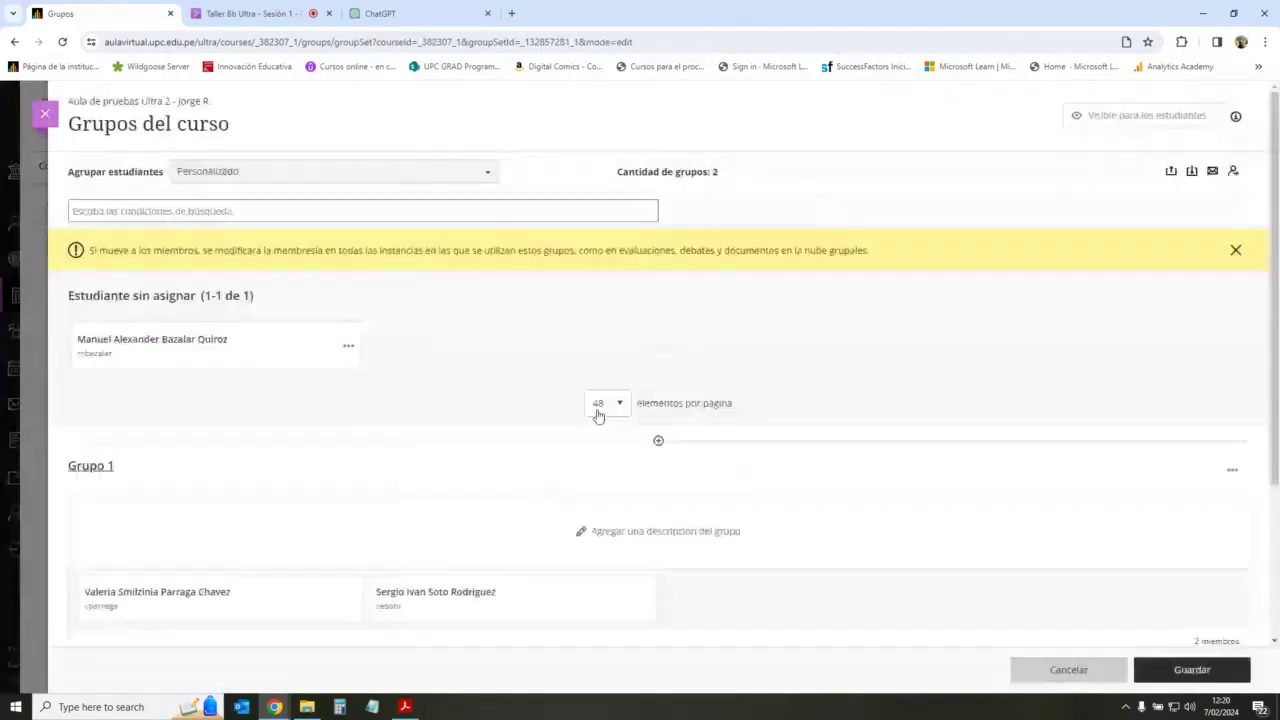
pyautogui.scroll(-3, 388, 327)
pyautogui.scroll(2, 143, 171)
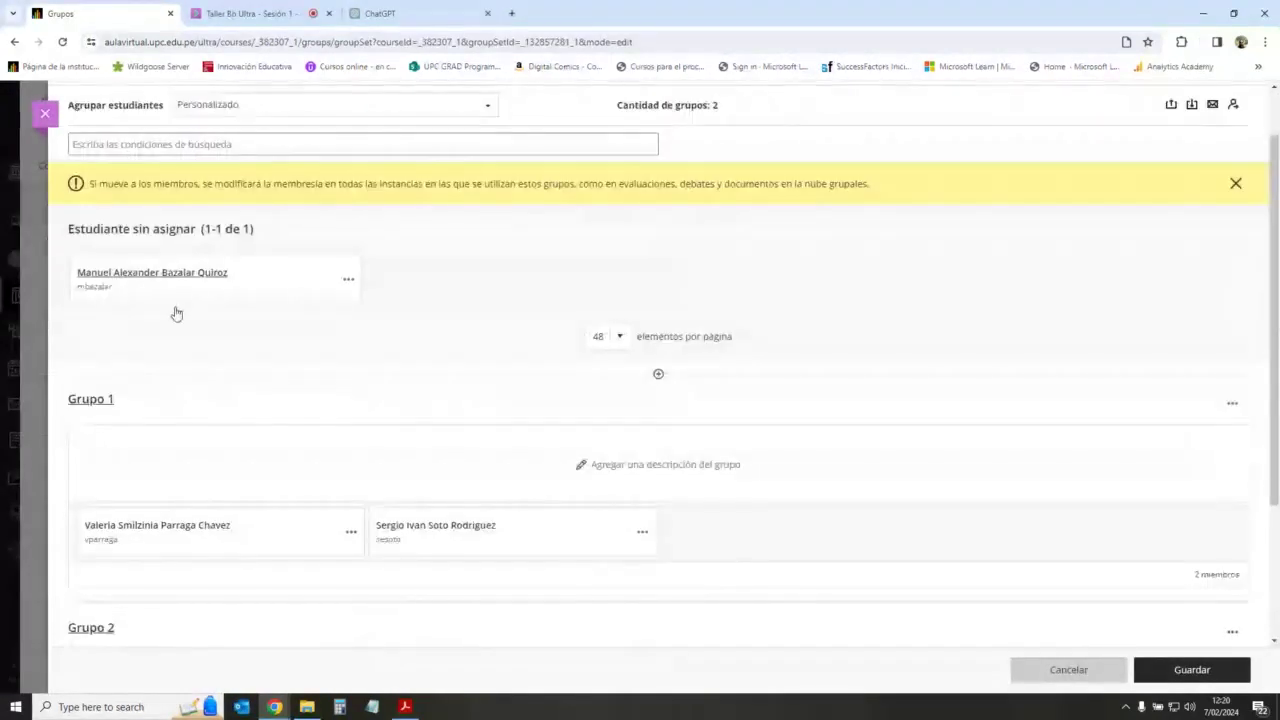
pyautogui.scroll(-3, 300, 350)
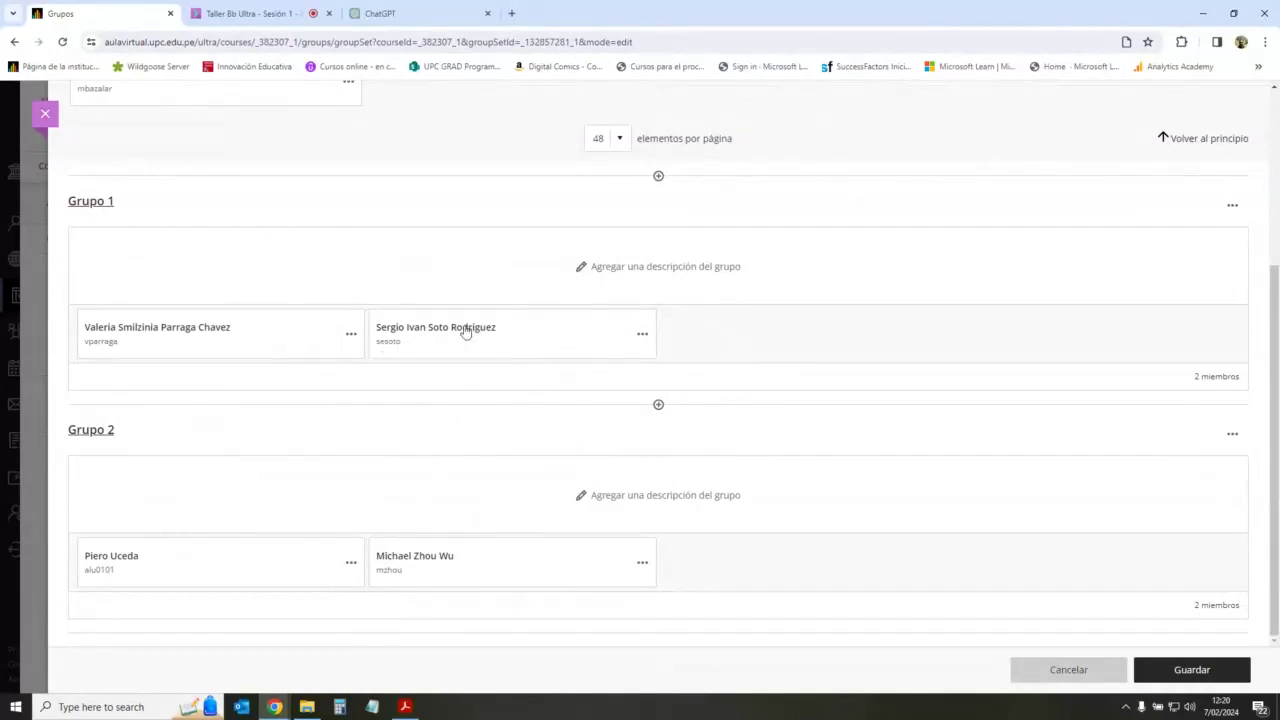
pyautogui.scroll(2, 465, 332)
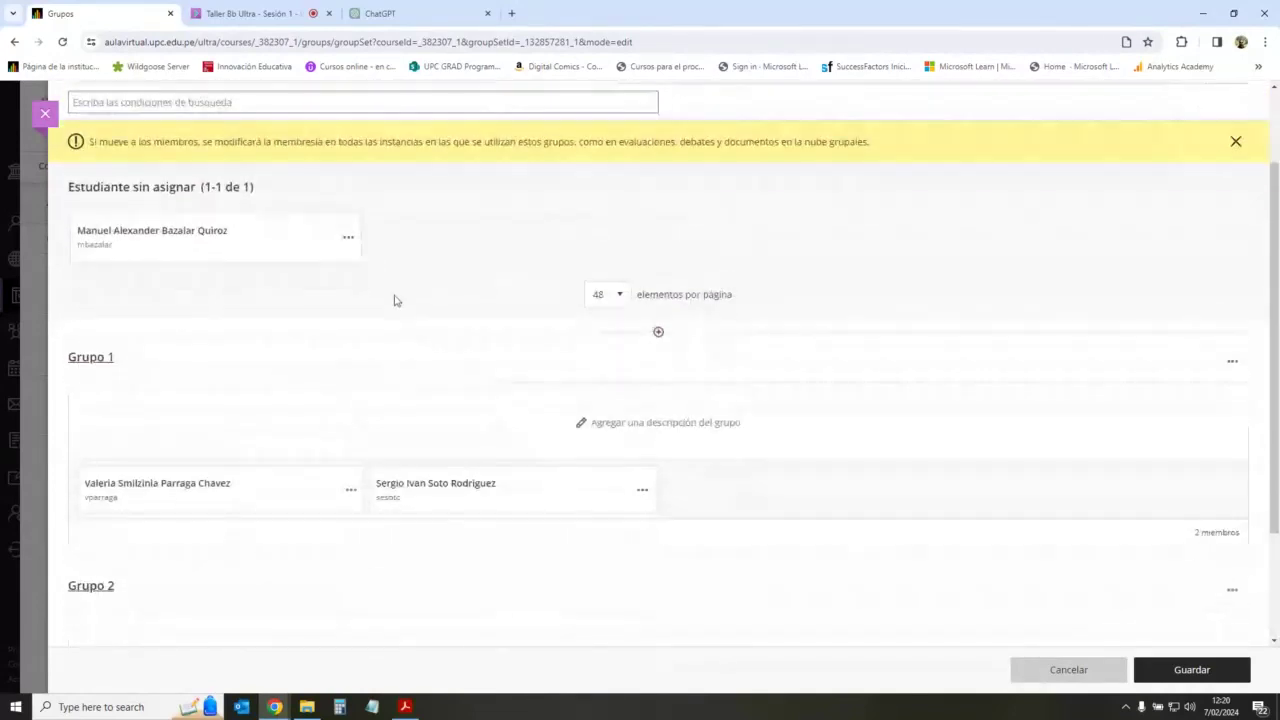
# Step: Create a new group in Grupos del curso from the options of the second student in Grupo 1
pyautogui.scroll(-1, 394, 300)
pyautogui.click(642, 400)
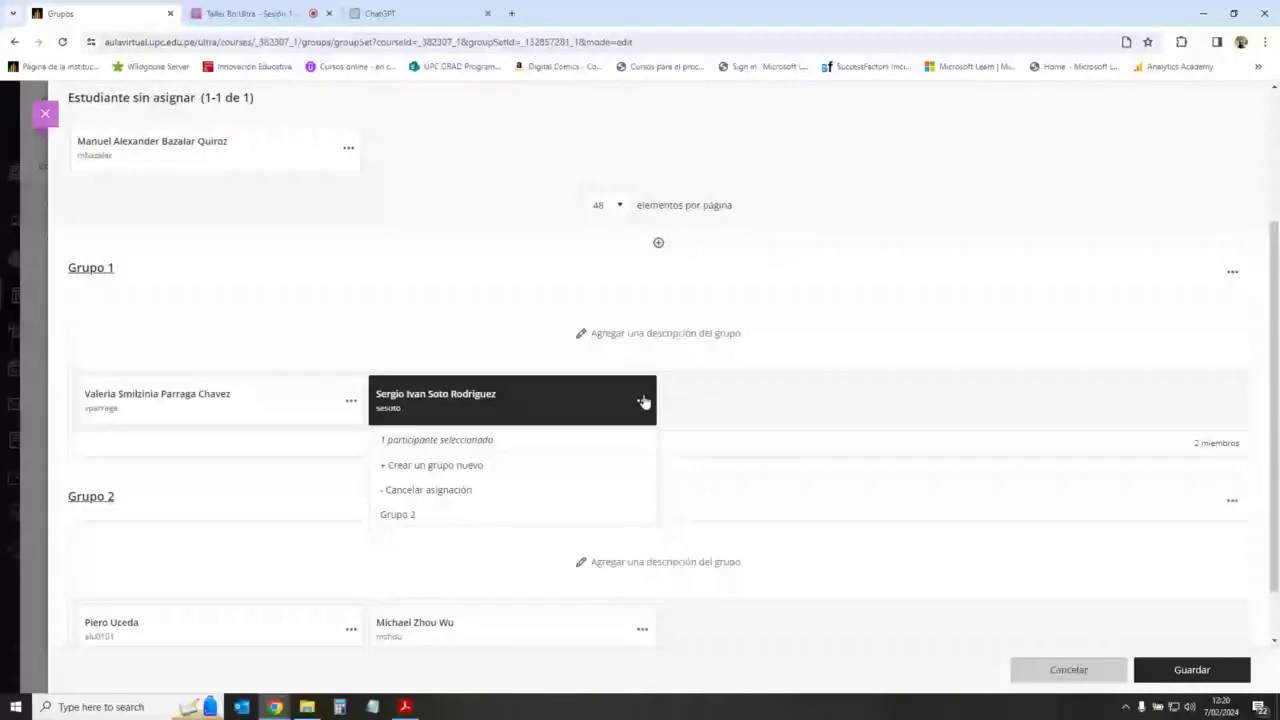
pyautogui.click(470, 465)
pyautogui.scroll(-2, 427, 413)
pyautogui.click(642, 408)
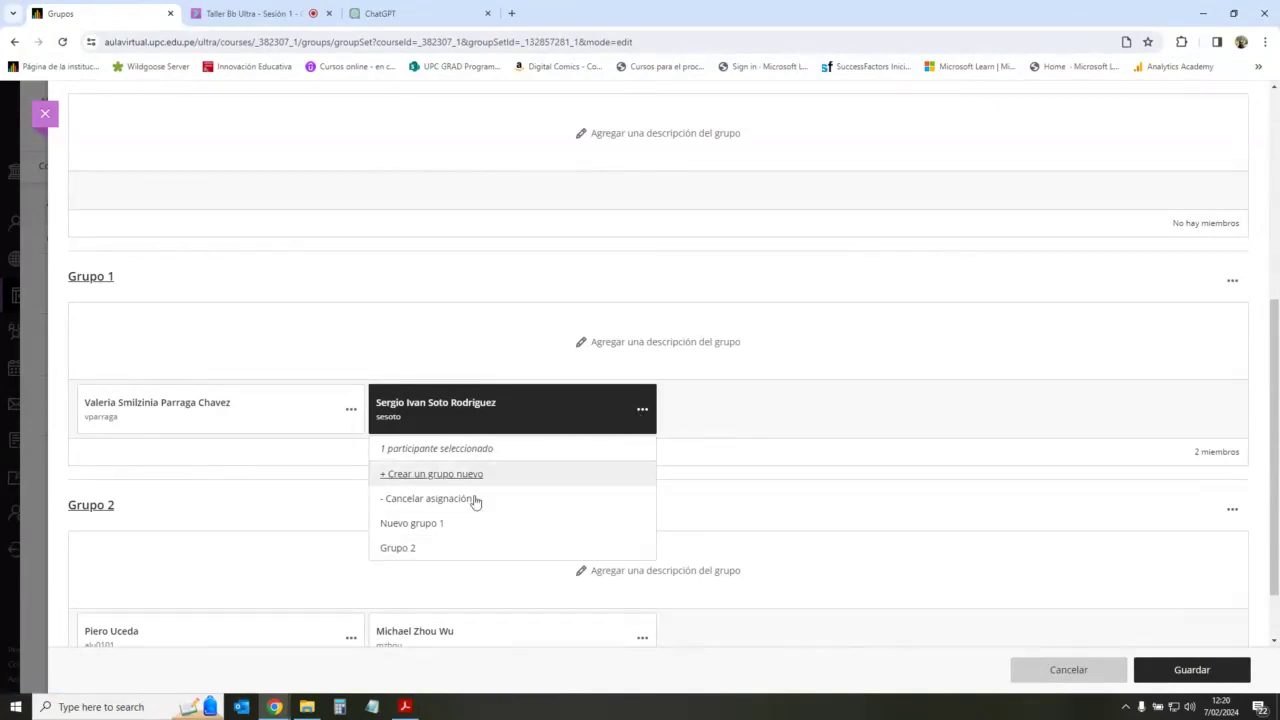
pyautogui.click(775, 411)
pyautogui.scroll(3, 478, 480)
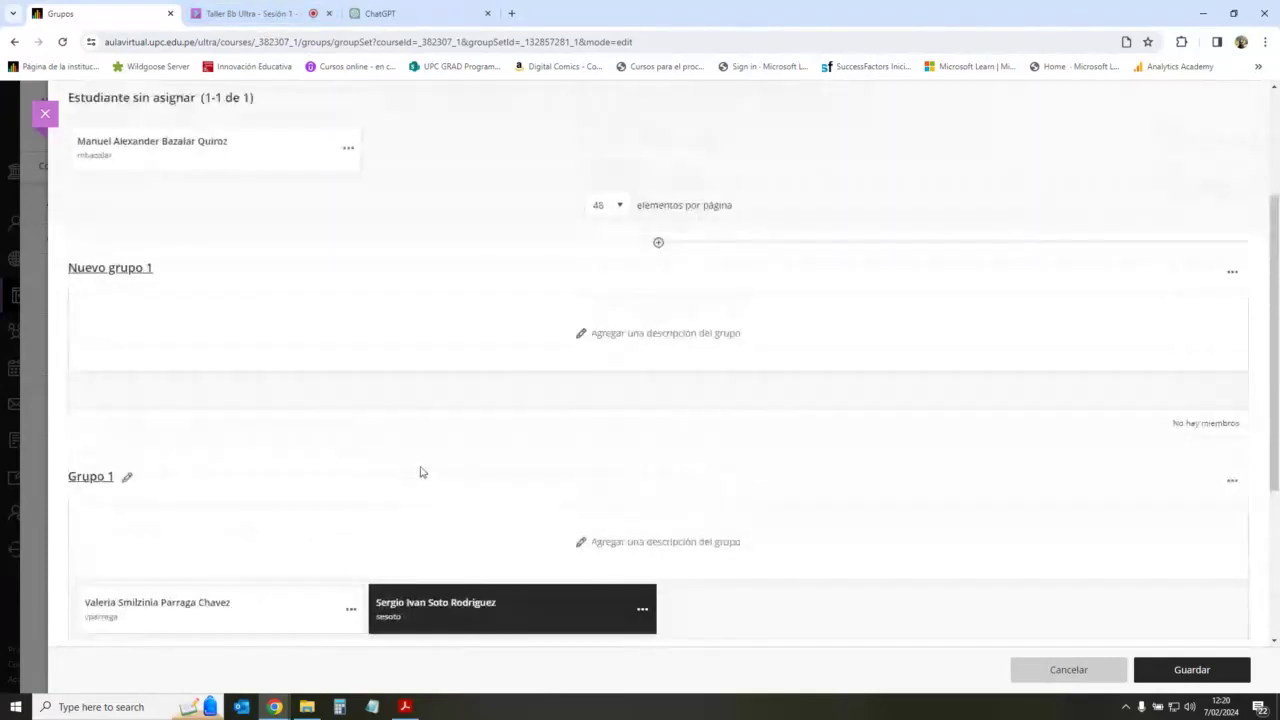
pyautogui.scroll(3, 347, 312)
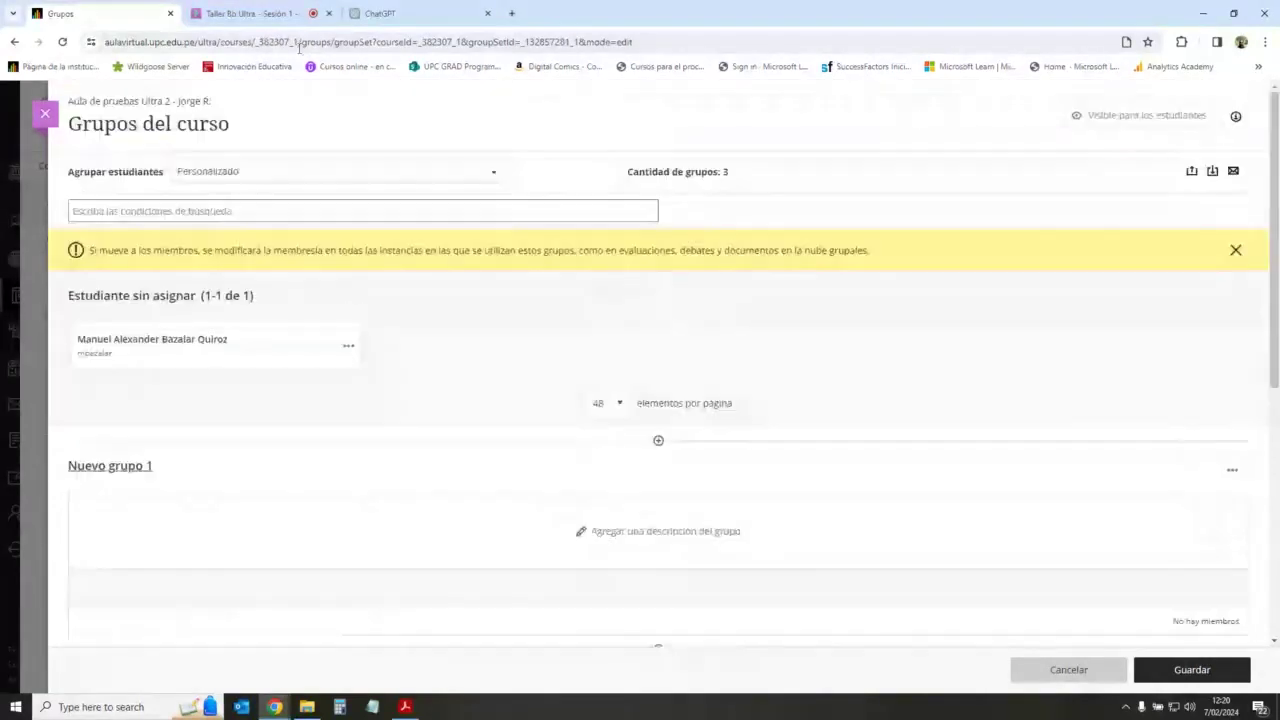
# Step: Read the latest questions about group changes in the Taller Bb Ultra session chat and return to Grupos del curso
pyautogui.click(281, 13)
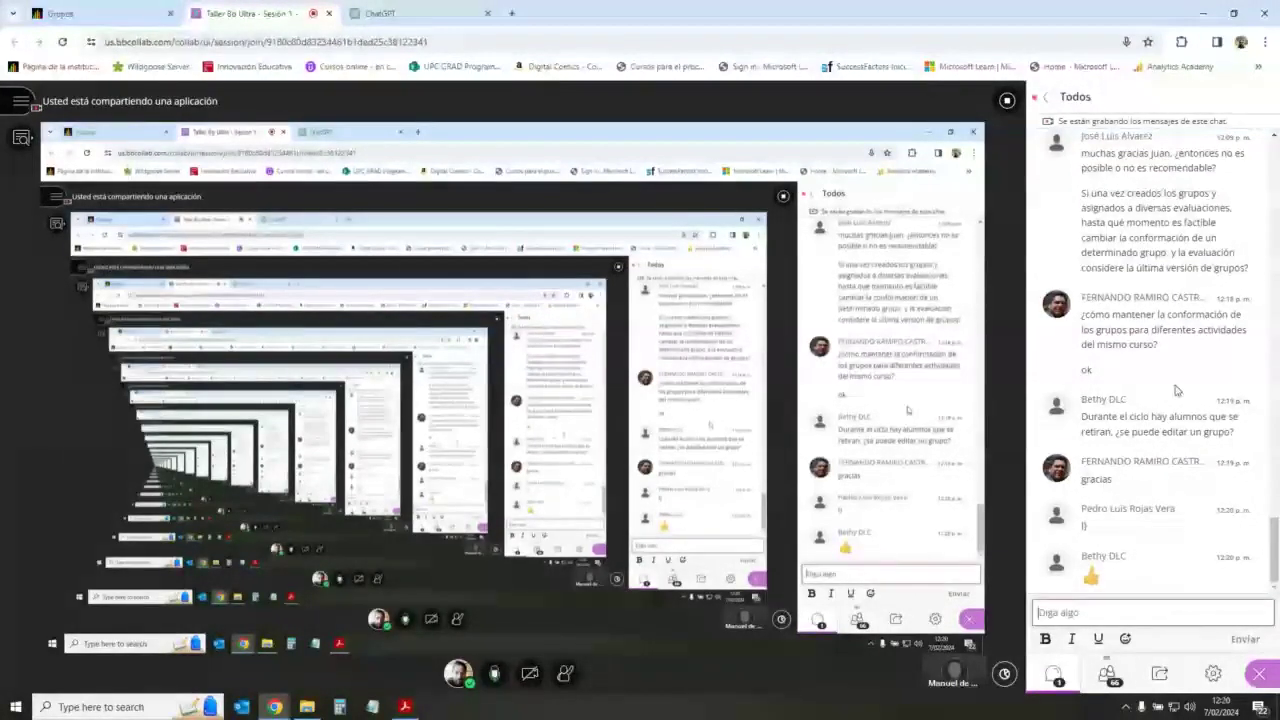
pyautogui.scroll(1, 1176, 390)
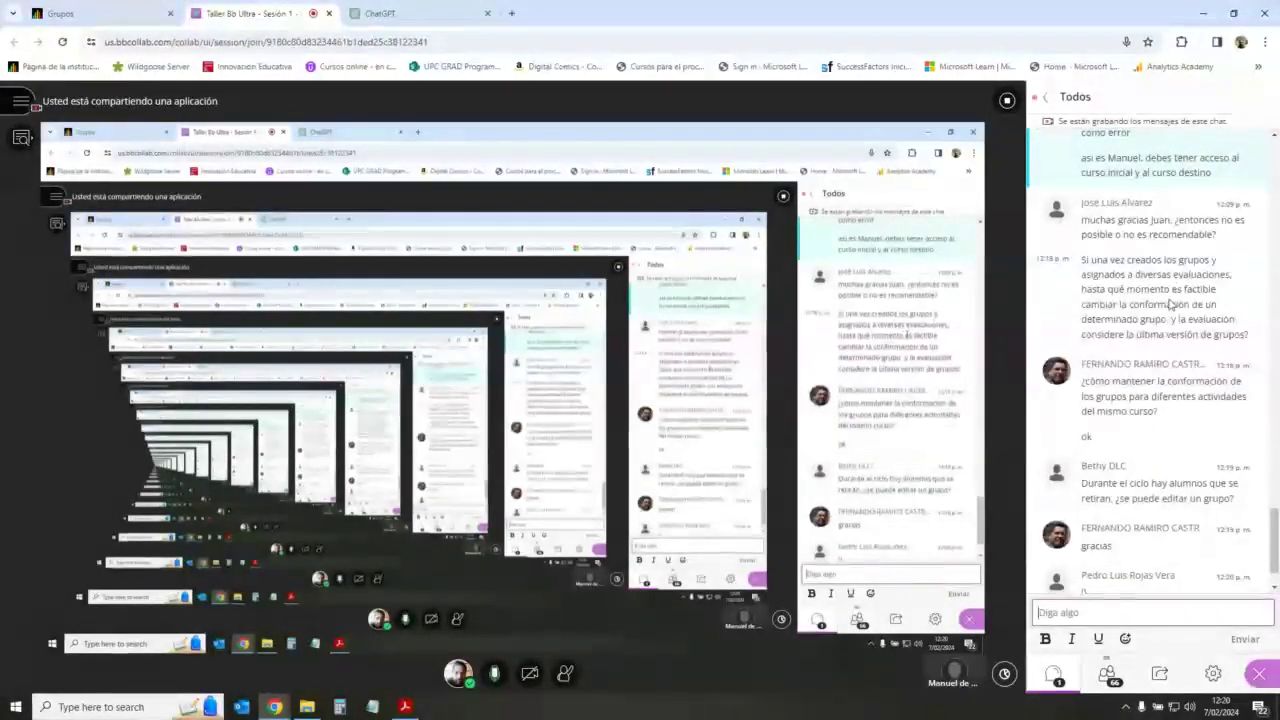
pyautogui.scroll(-2, 1170, 303)
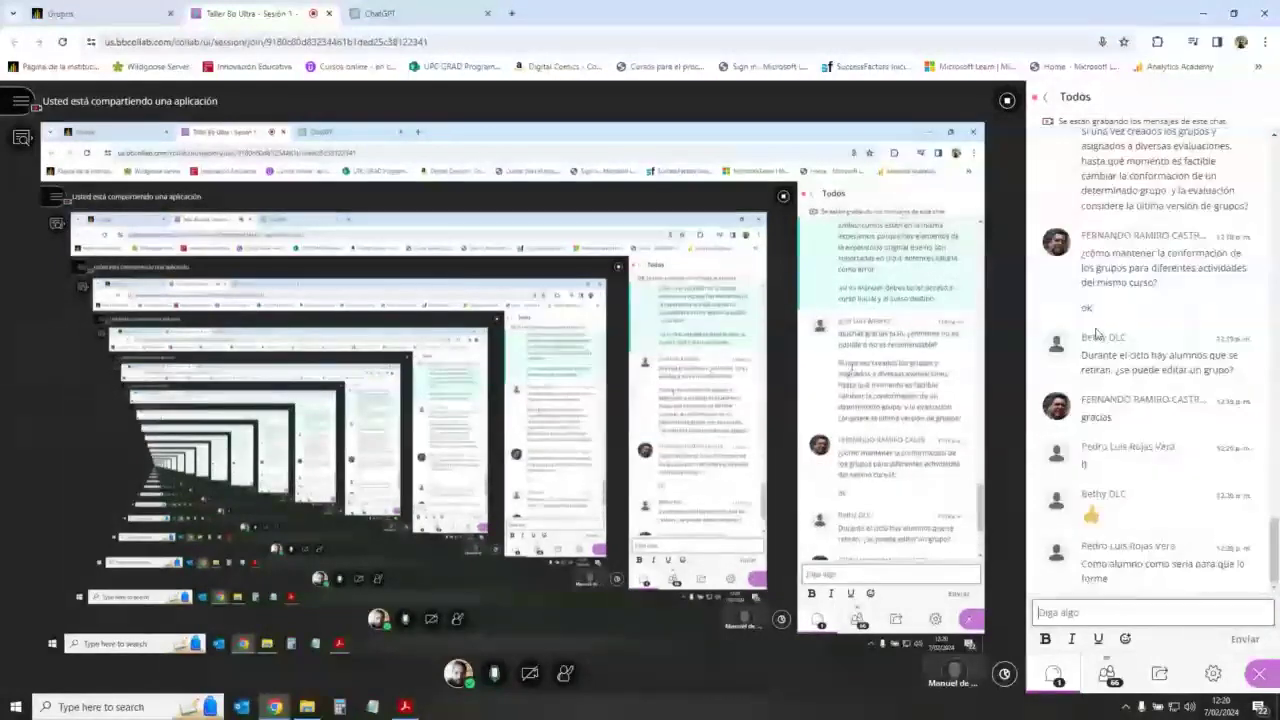
pyautogui.scroll(2, 1100, 318)
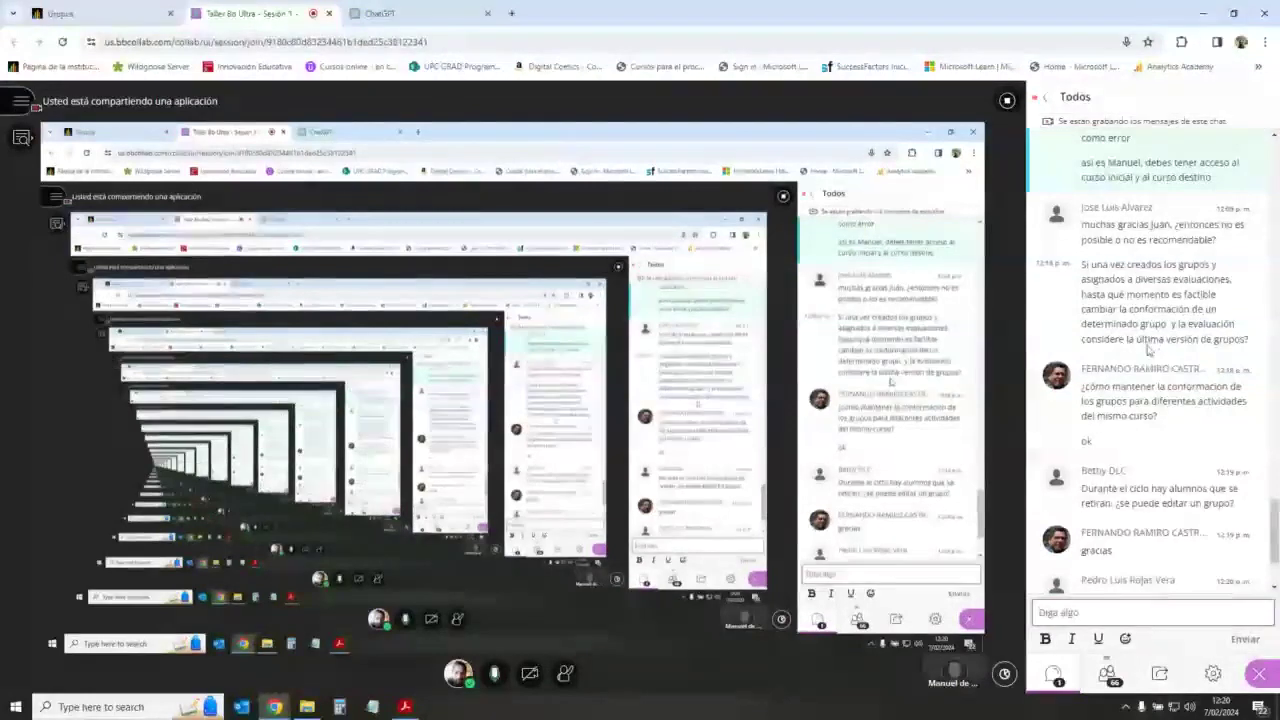
pyautogui.click(110, 17)
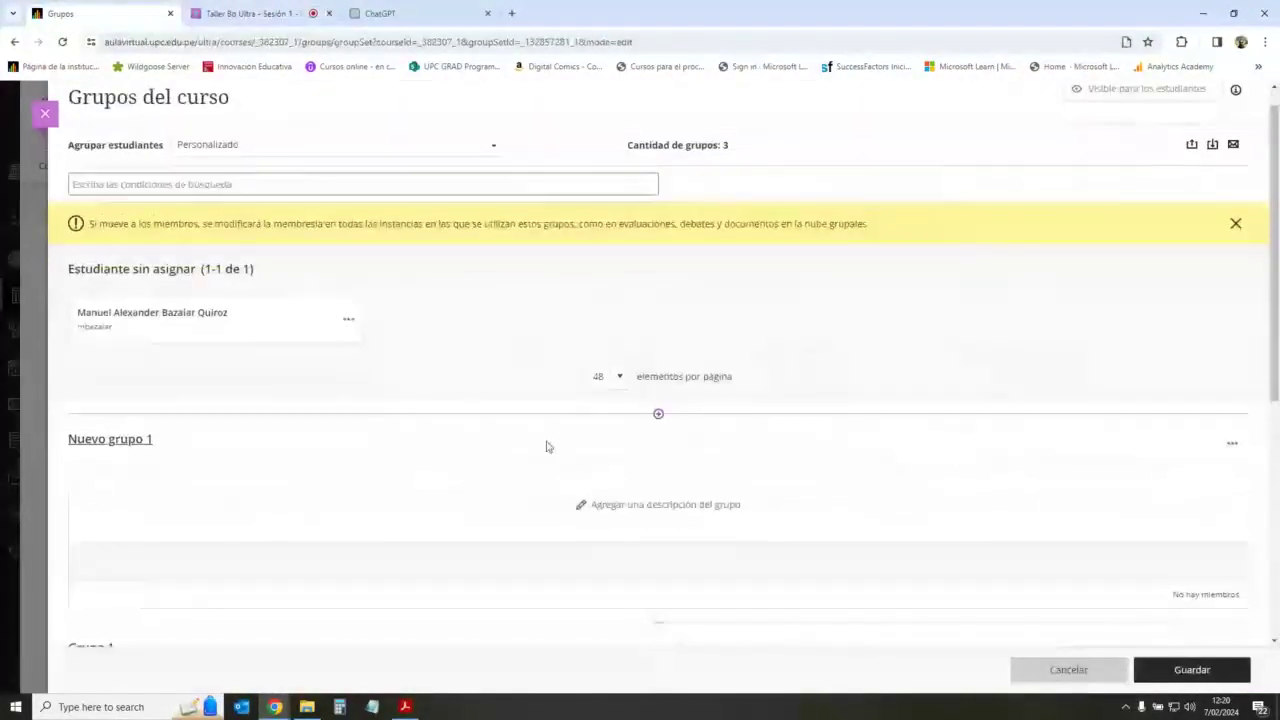
# Step: Review the unassigned student and the members of every group in Grupos del curso, keeping the set open for editing
pyautogui.scroll(-5, 546, 446)
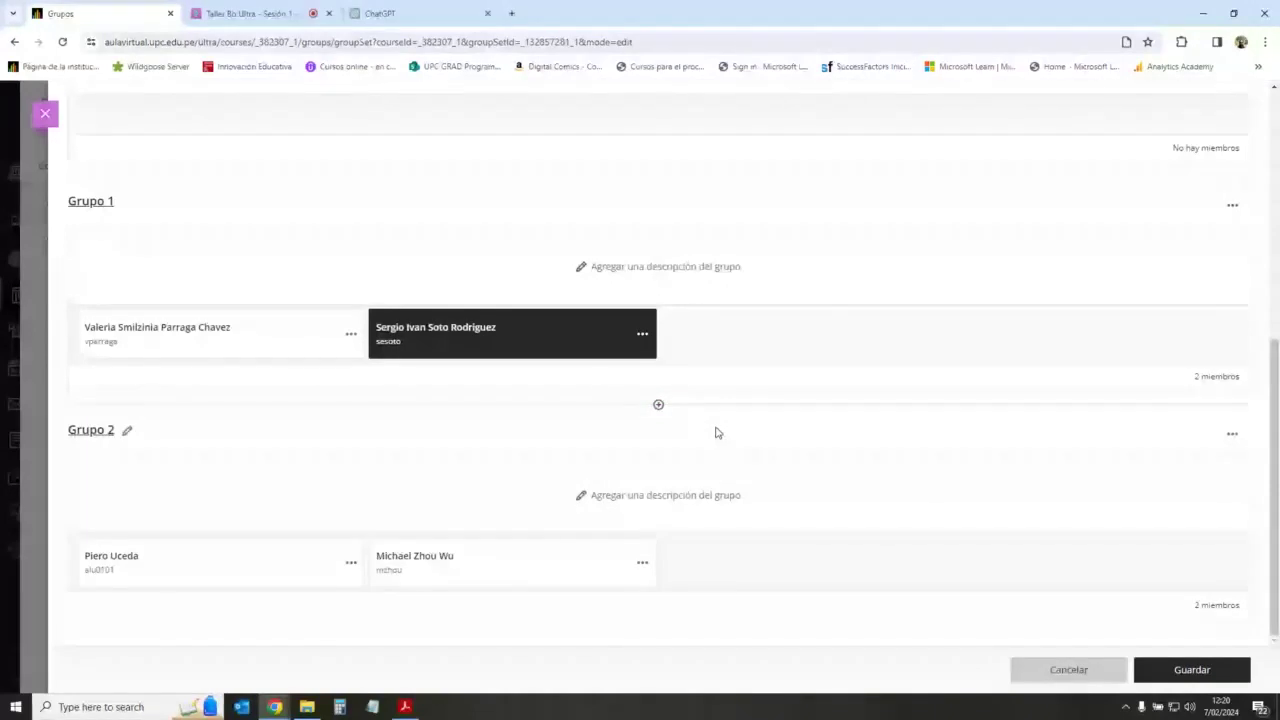
pyautogui.scroll(2, 716, 425)
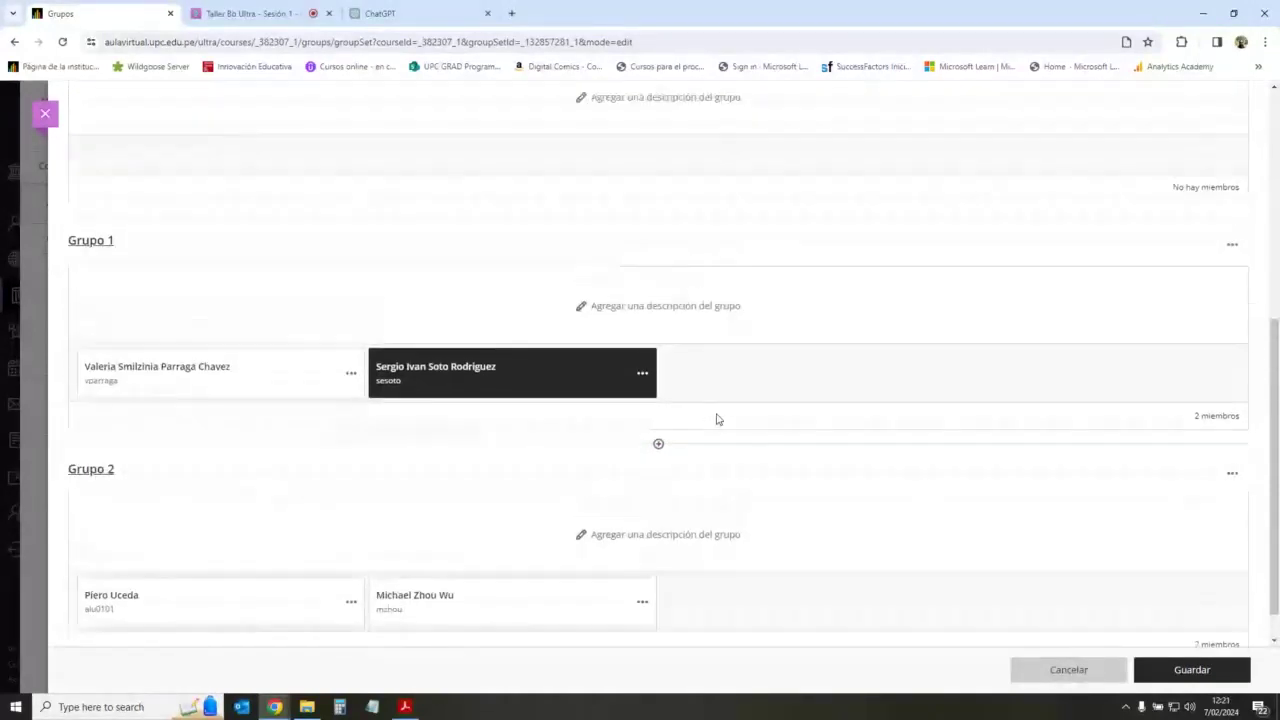
pyautogui.scroll(2, 716, 420)
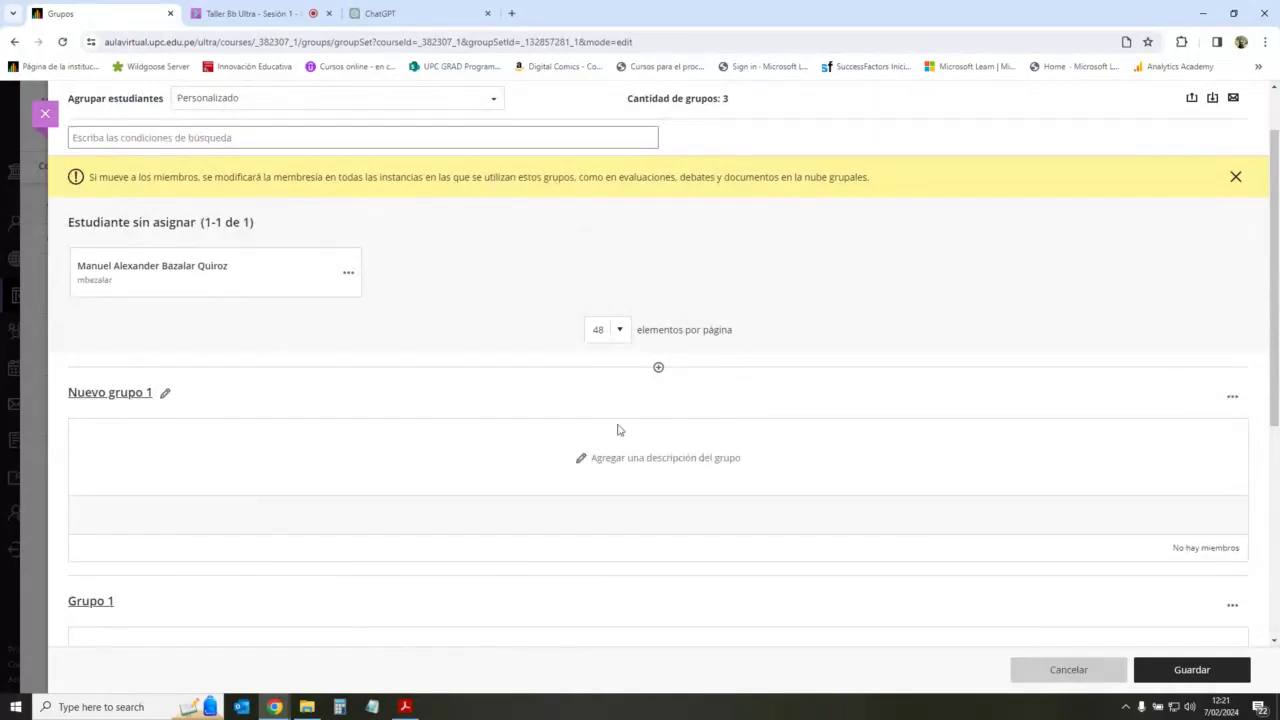
pyautogui.scroll(-2, 694, 526)
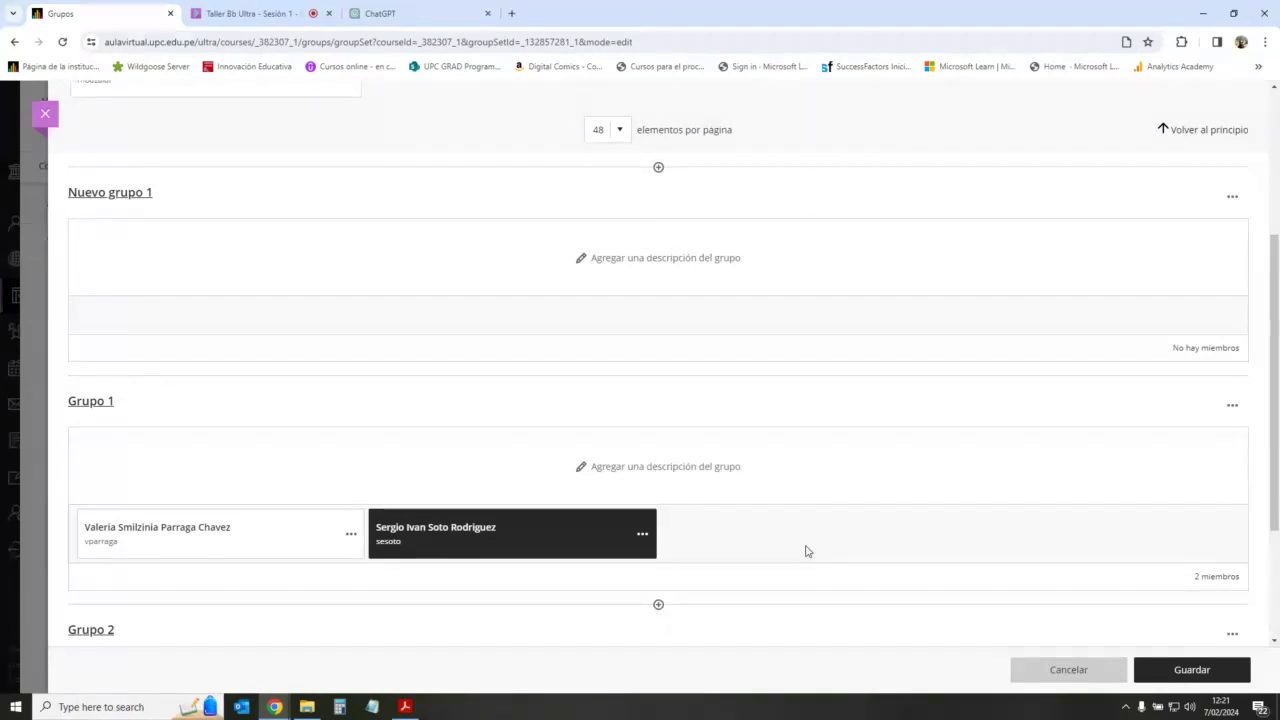
pyautogui.click(1028, 666)
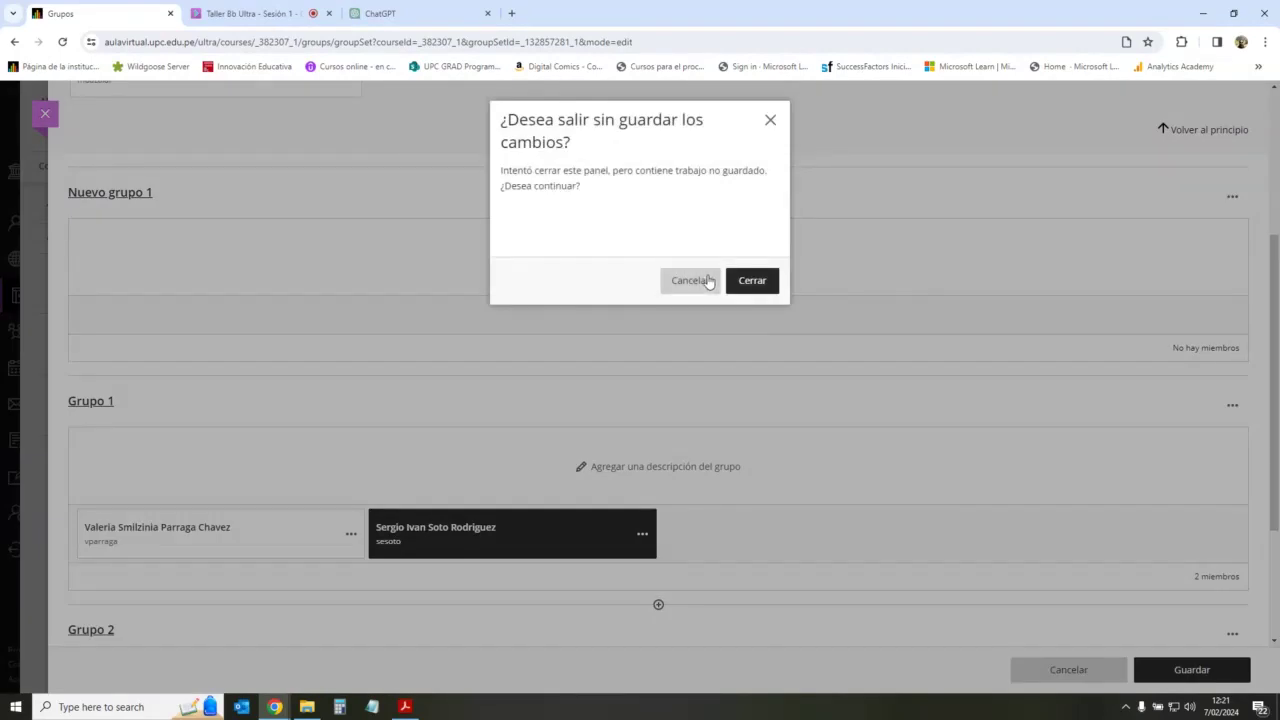
pyautogui.click(706, 280)
# Step: Assign the unassigned student to Grupo 2 and save the Grupos del curso group set
pyautogui.scroll(3, 897, 408)
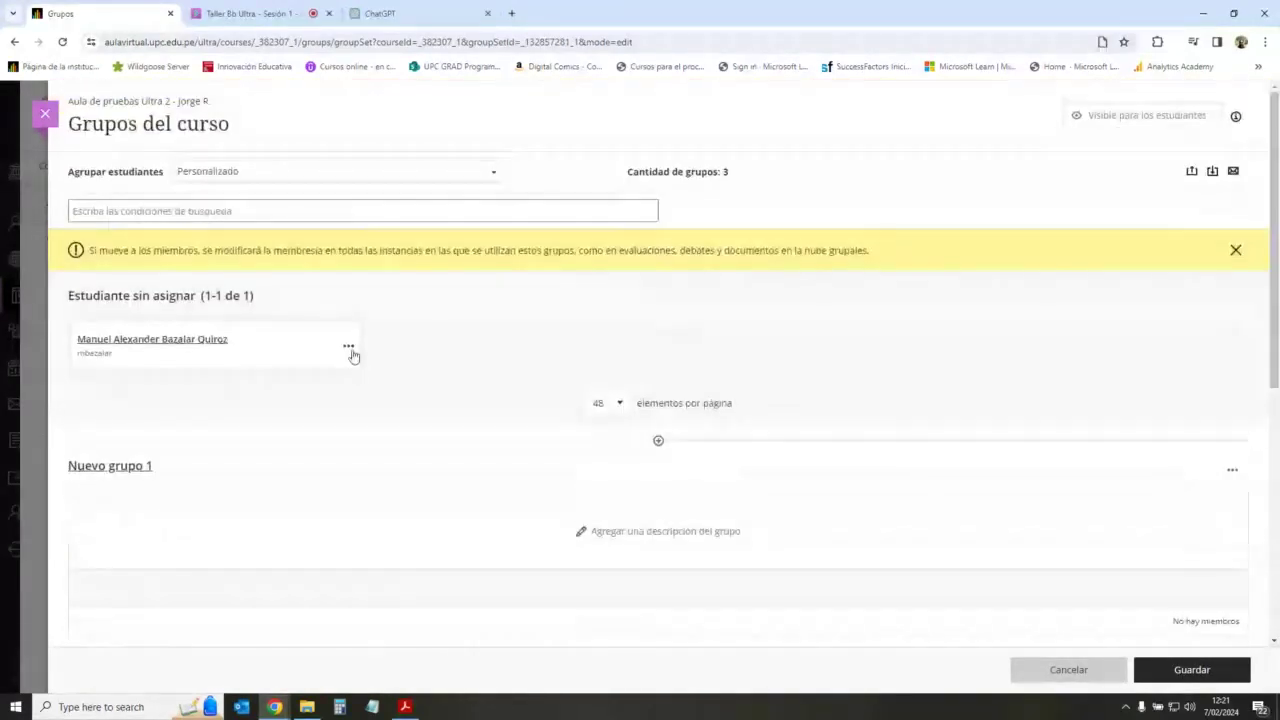
pyautogui.click(349, 347)
pyautogui.click(149, 487)
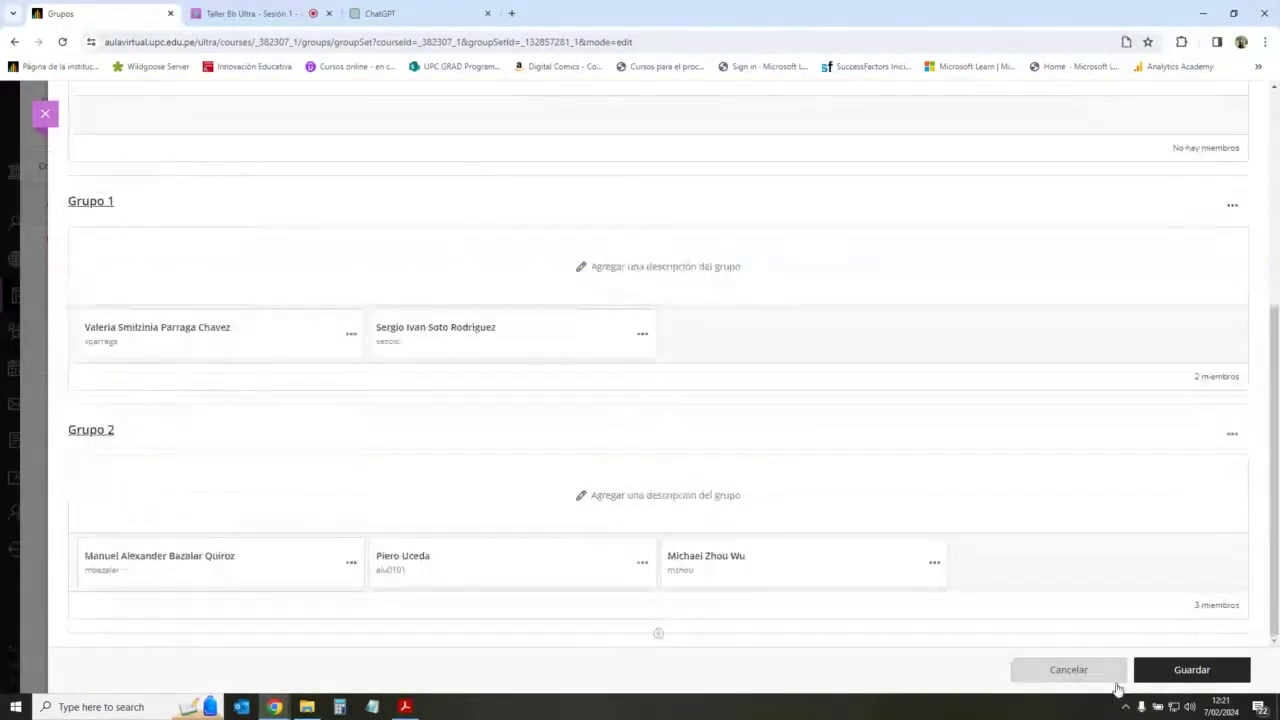
pyautogui.click(1186, 670)
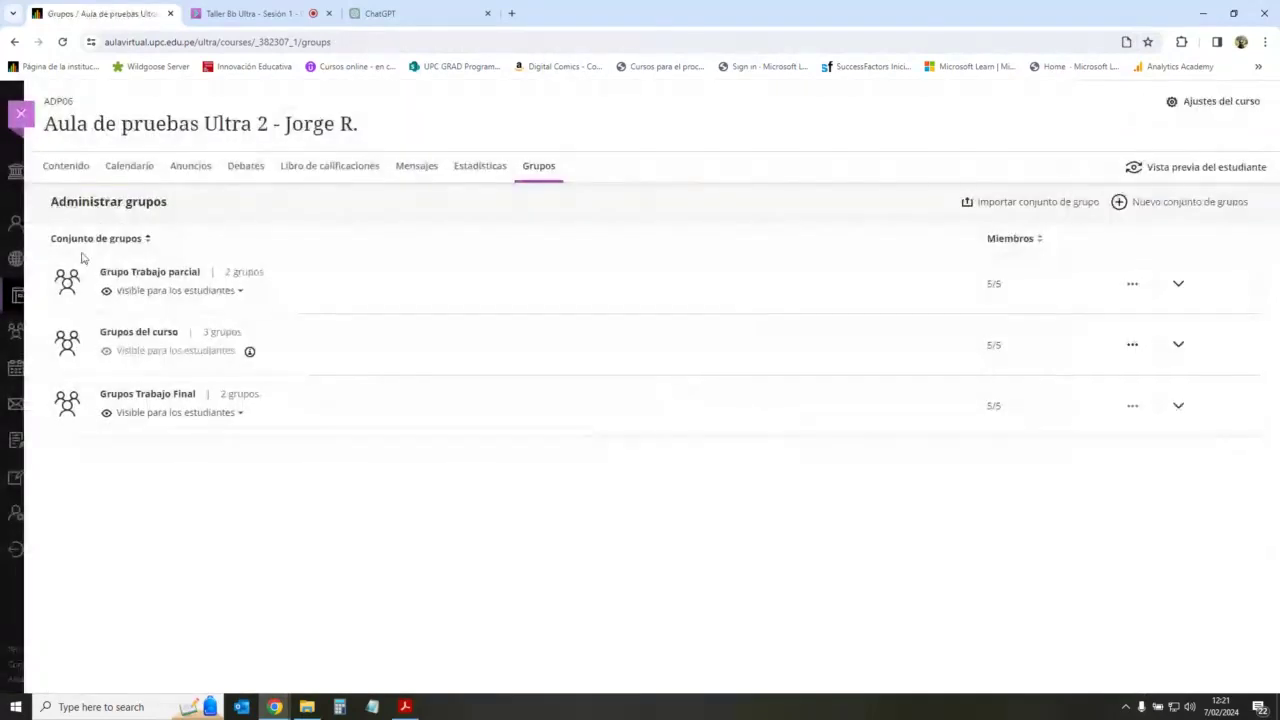
# Step: Go to the course content and expand the Actividades folder inside Semana 1
pyautogui.click(63, 170)
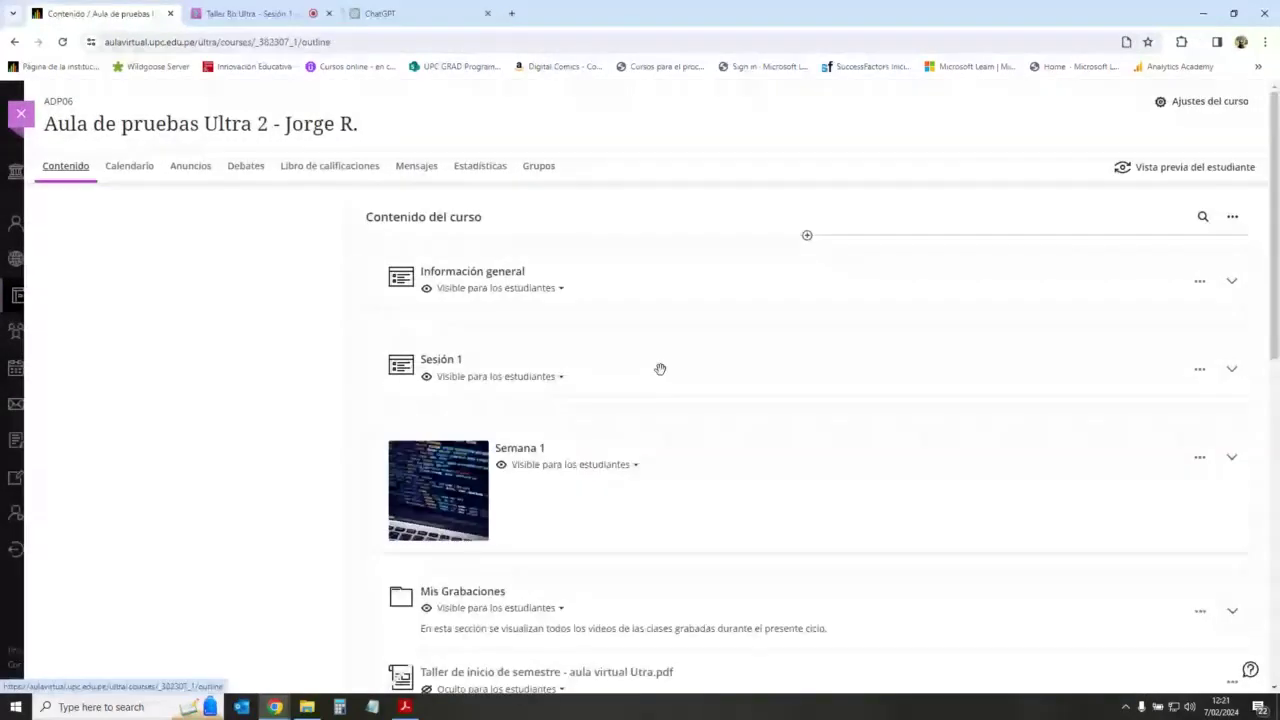
pyautogui.scroll(-5, 645, 420)
pyautogui.scroll(1, 1144, 327)
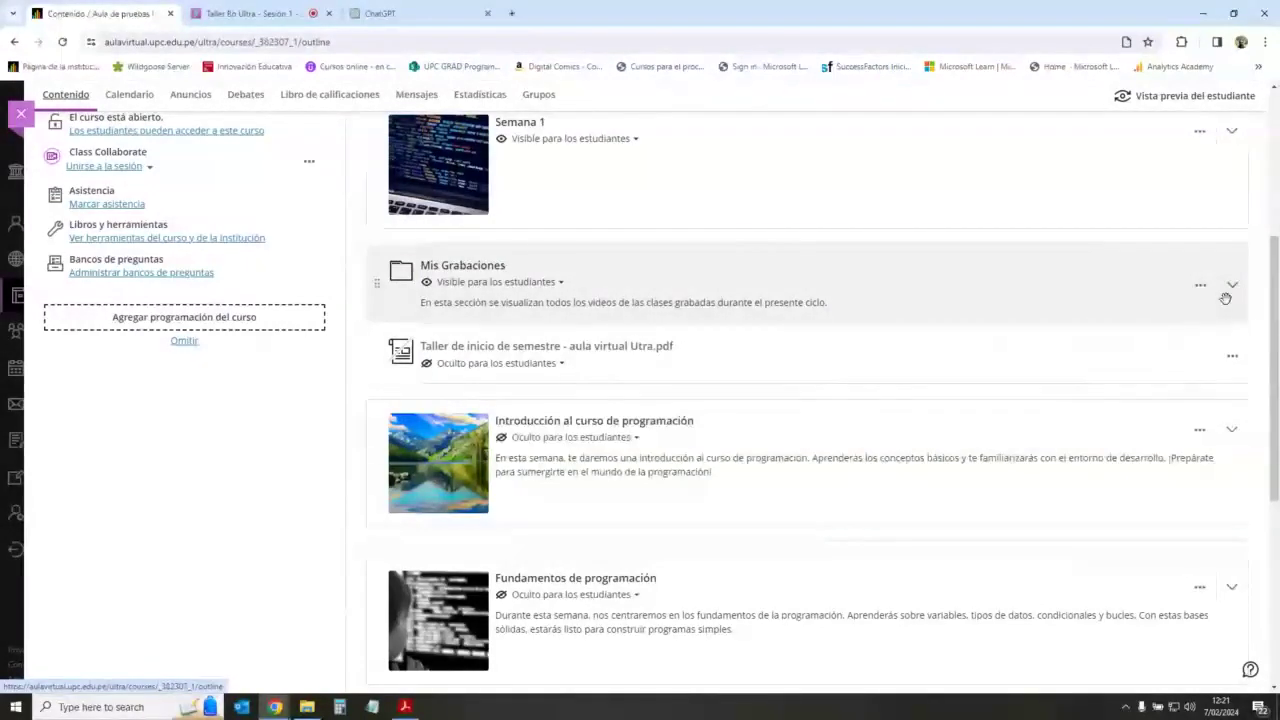
pyautogui.scroll(2, 1151, 345)
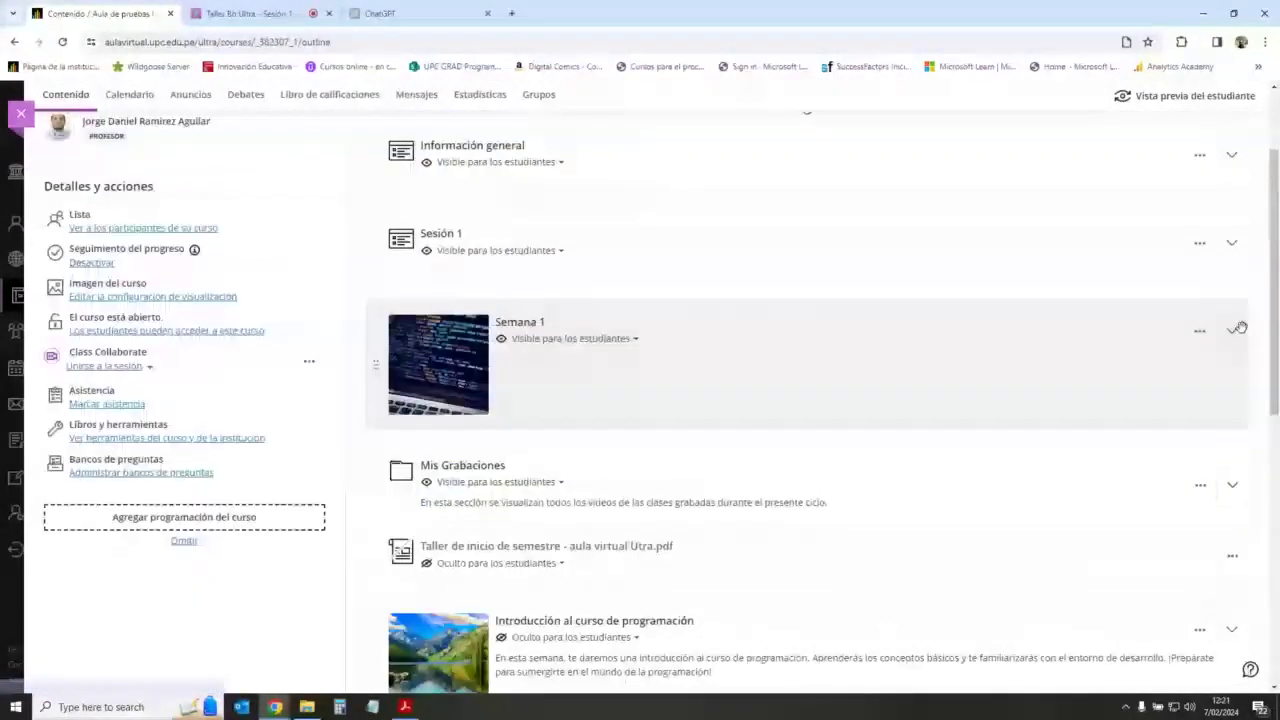
pyautogui.click(1232, 329)
pyautogui.scroll(-1, 1197, 457)
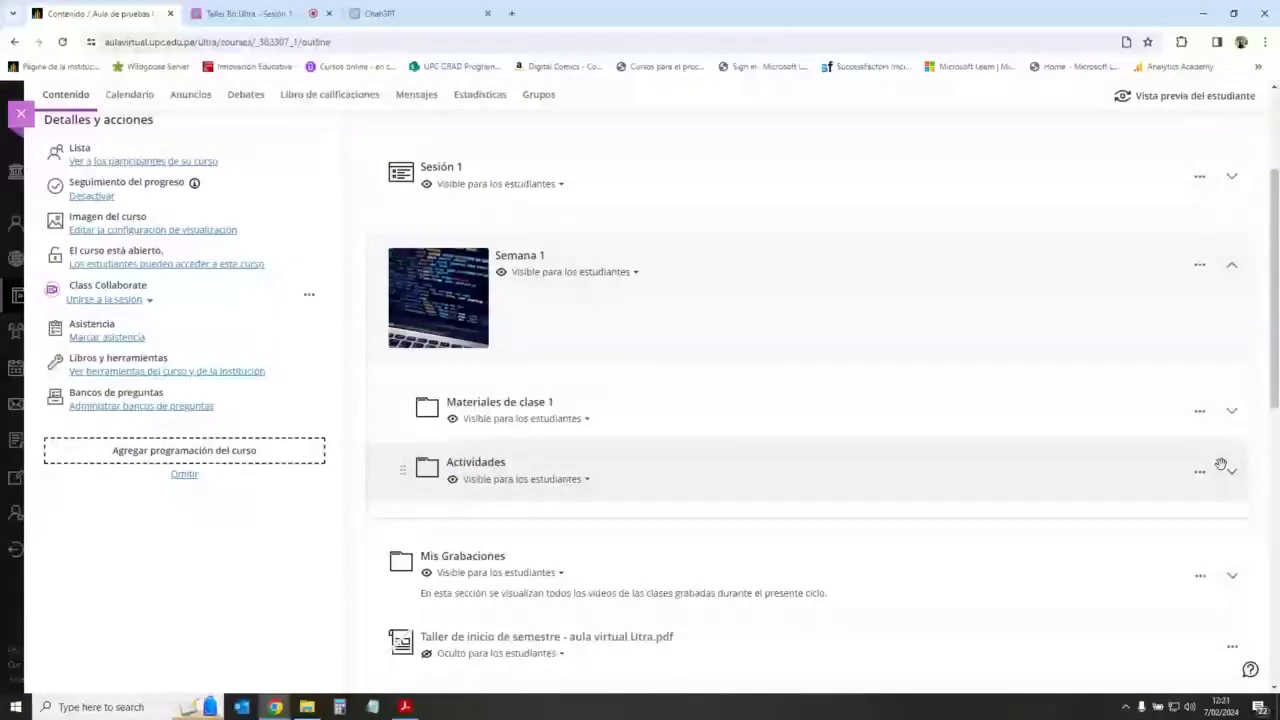
pyautogui.click(1231, 470)
pyautogui.scroll(-1, 550, 515)
pyautogui.scroll(-1, 550, 515)
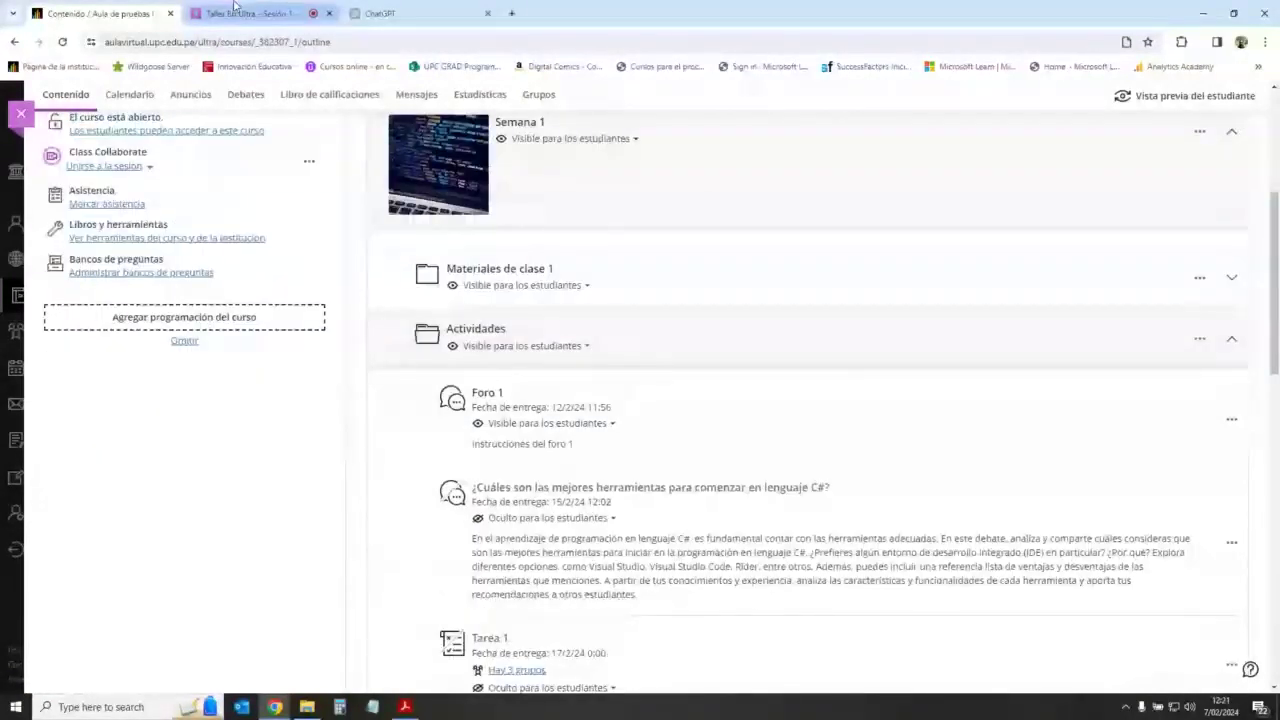
# Step: Read the latest participant questions in the Taller Bb Ultra session chat and return to the course content
pyautogui.click(238, 12)
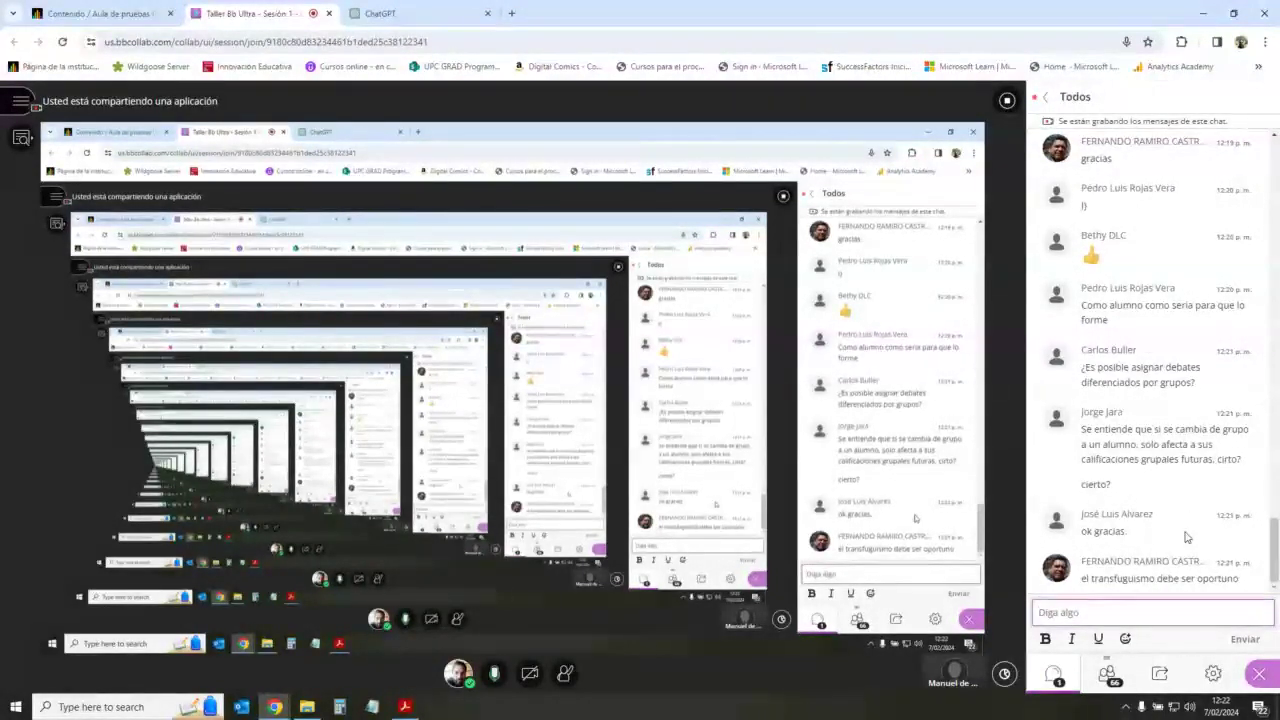
pyautogui.scroll(2, 1185, 537)
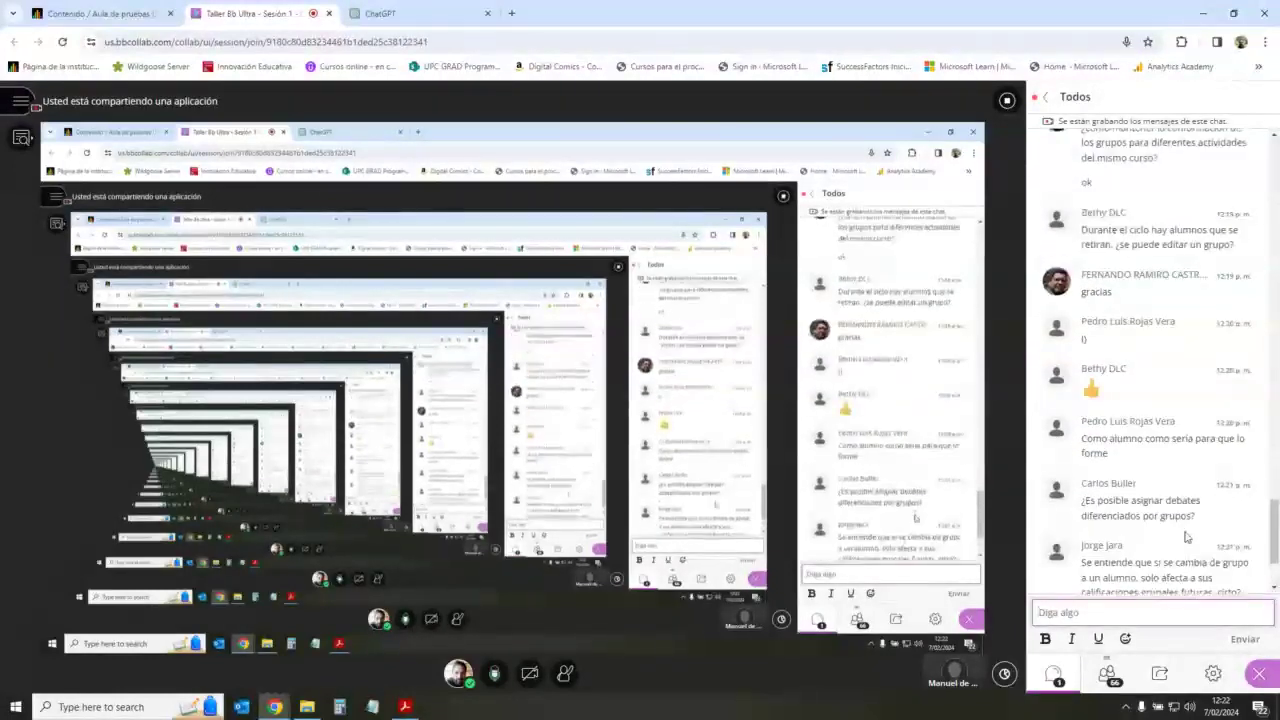
pyautogui.scroll(2, 1185, 537)
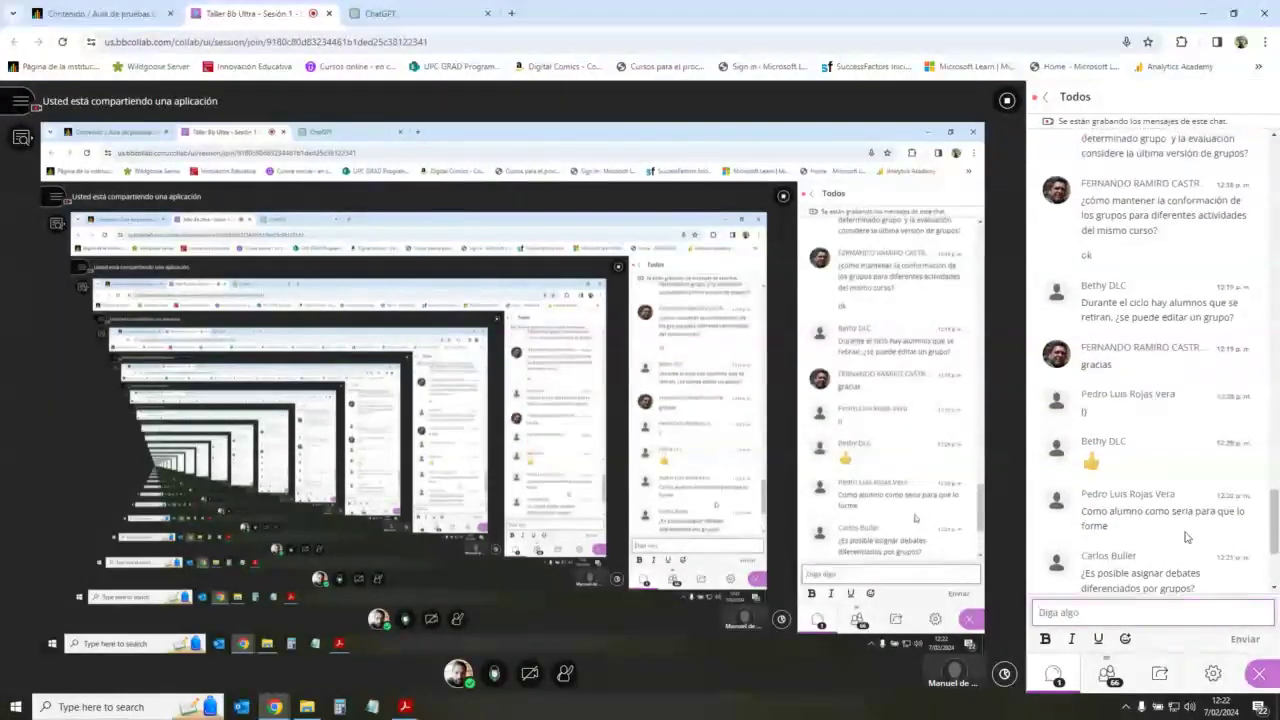
pyautogui.scroll(-4, 1185, 537)
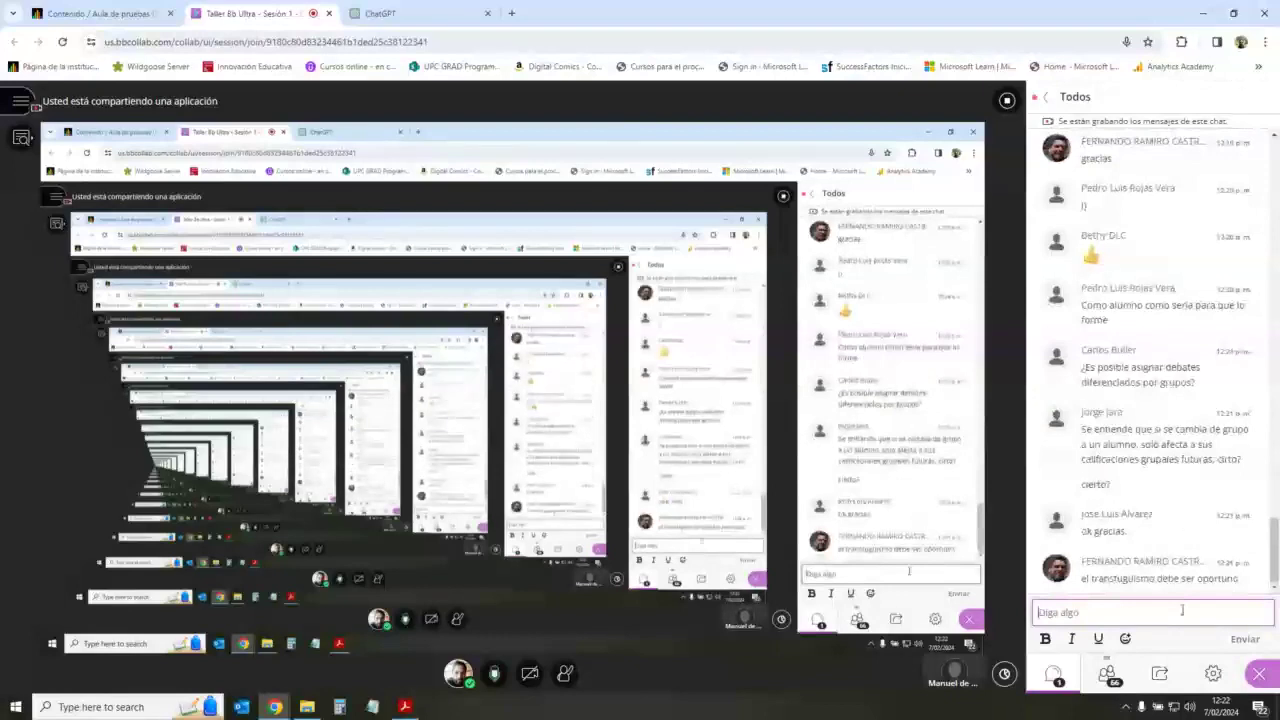
pyautogui.click(124, 14)
# Step: Open Tarea 1 from the Actividades folder, examine its activity settings, and close it
pyautogui.scroll(-3, 843, 460)
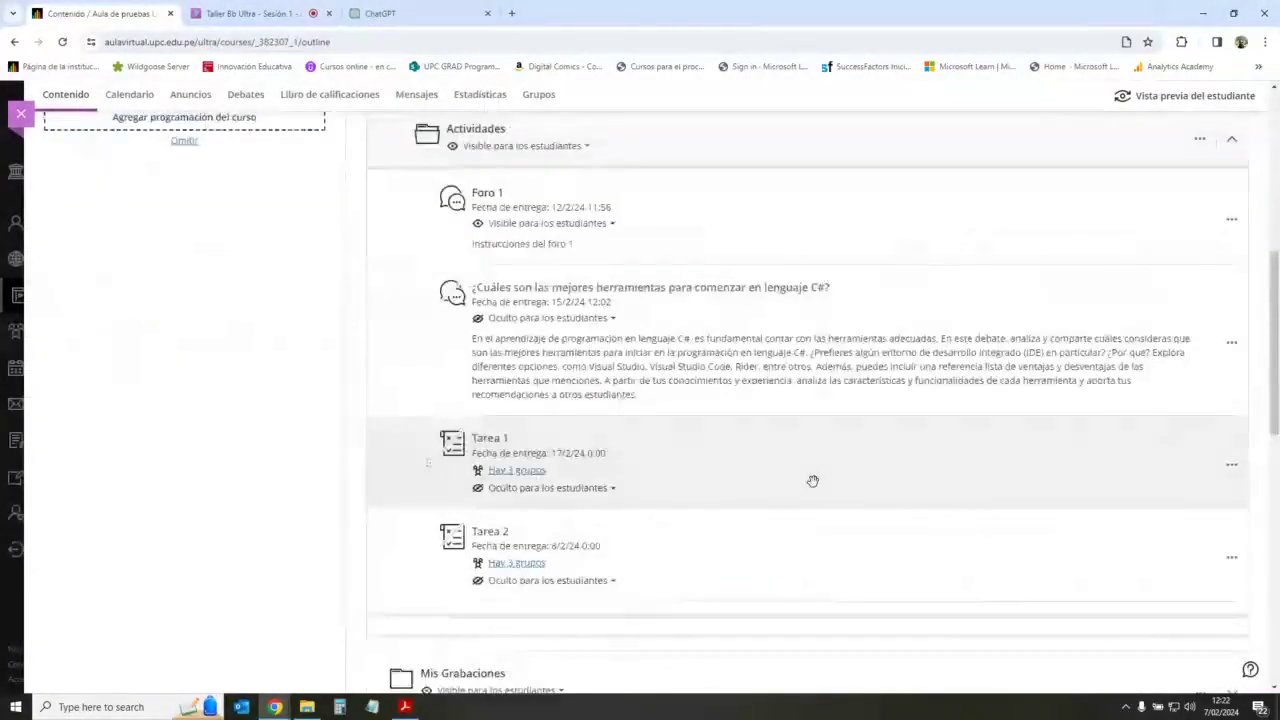
pyautogui.scroll(1, 814, 477)
pyautogui.scroll(6, 784, 467)
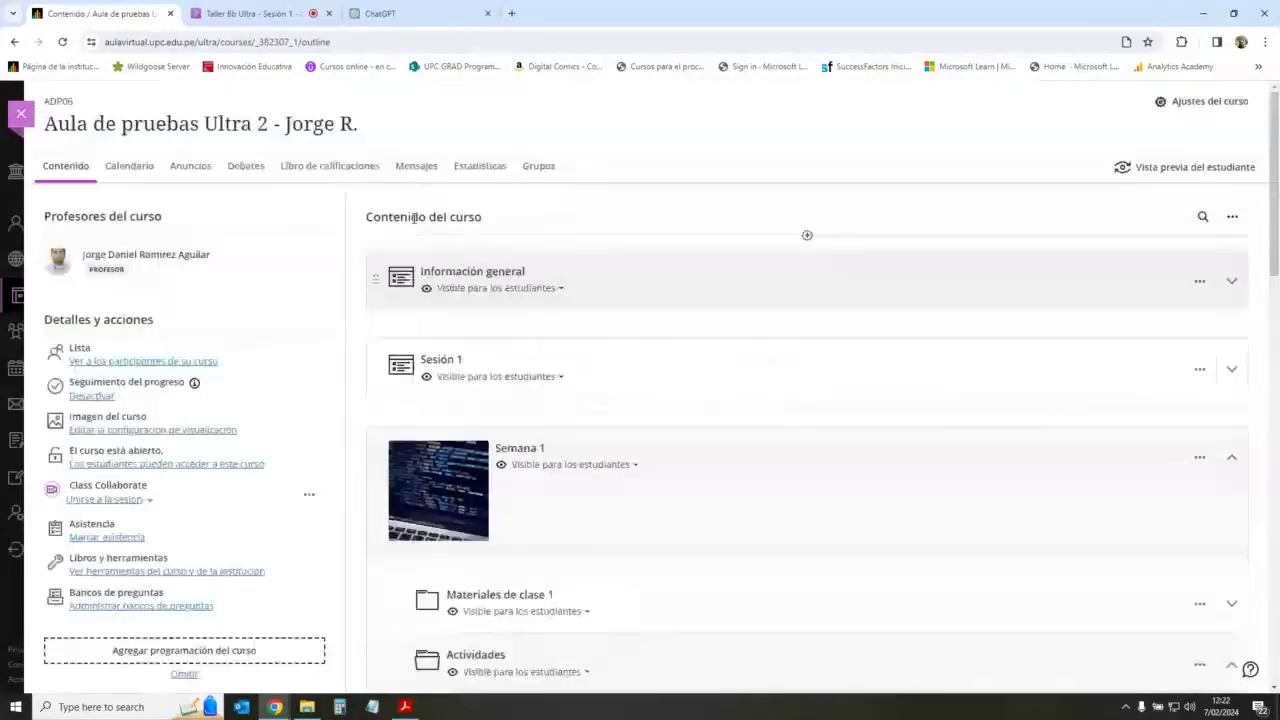
pyautogui.scroll(-10, 481, 385)
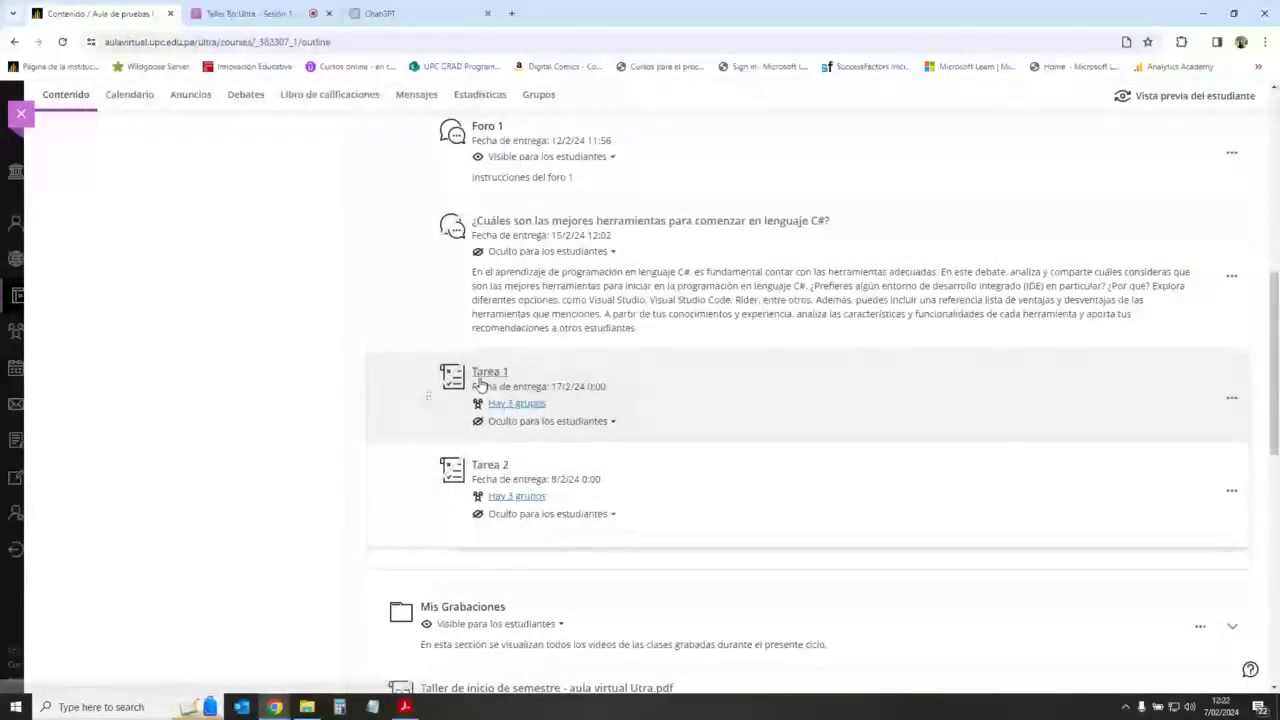
pyautogui.click(485, 375)
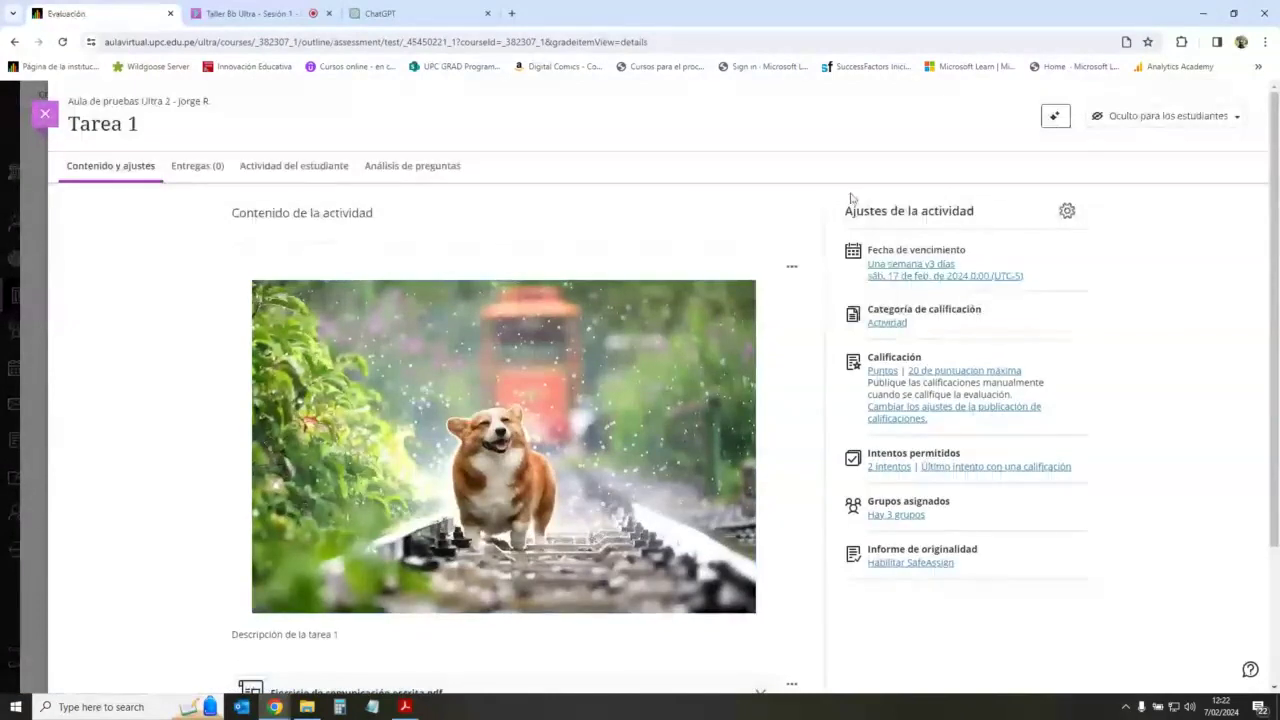
pyautogui.click(45, 113)
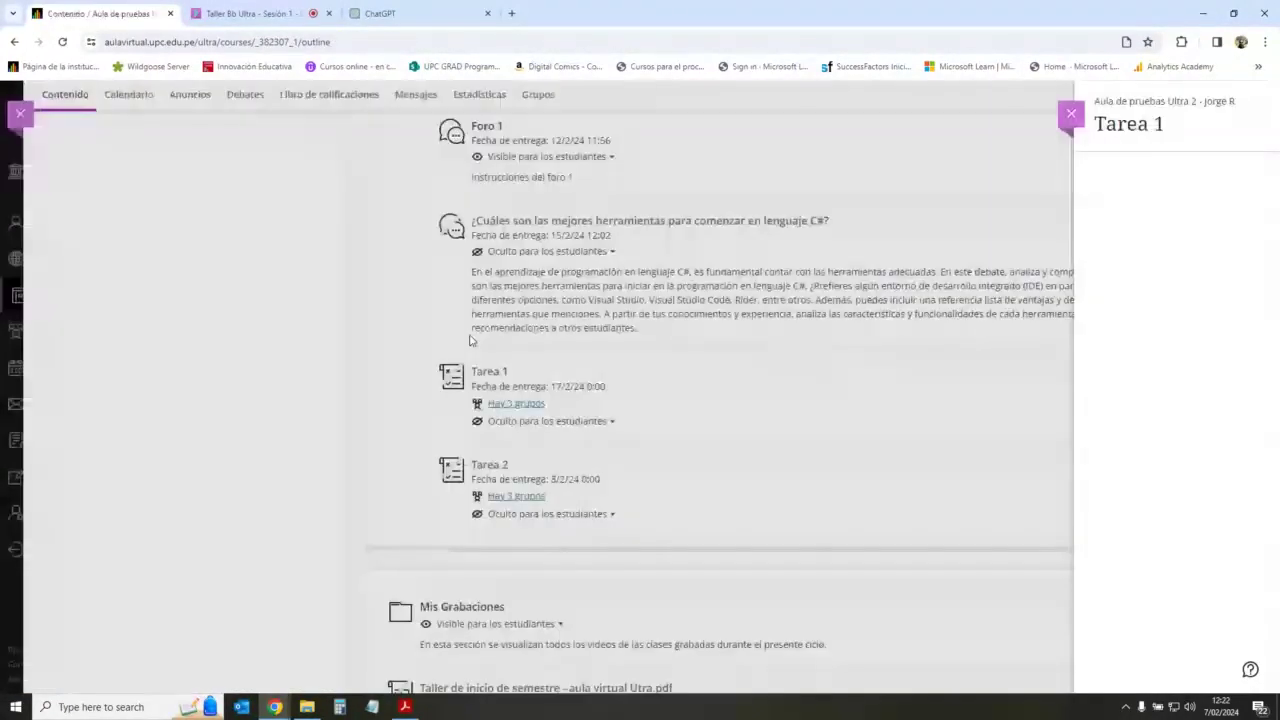
pyautogui.scroll(-2, 600, 380)
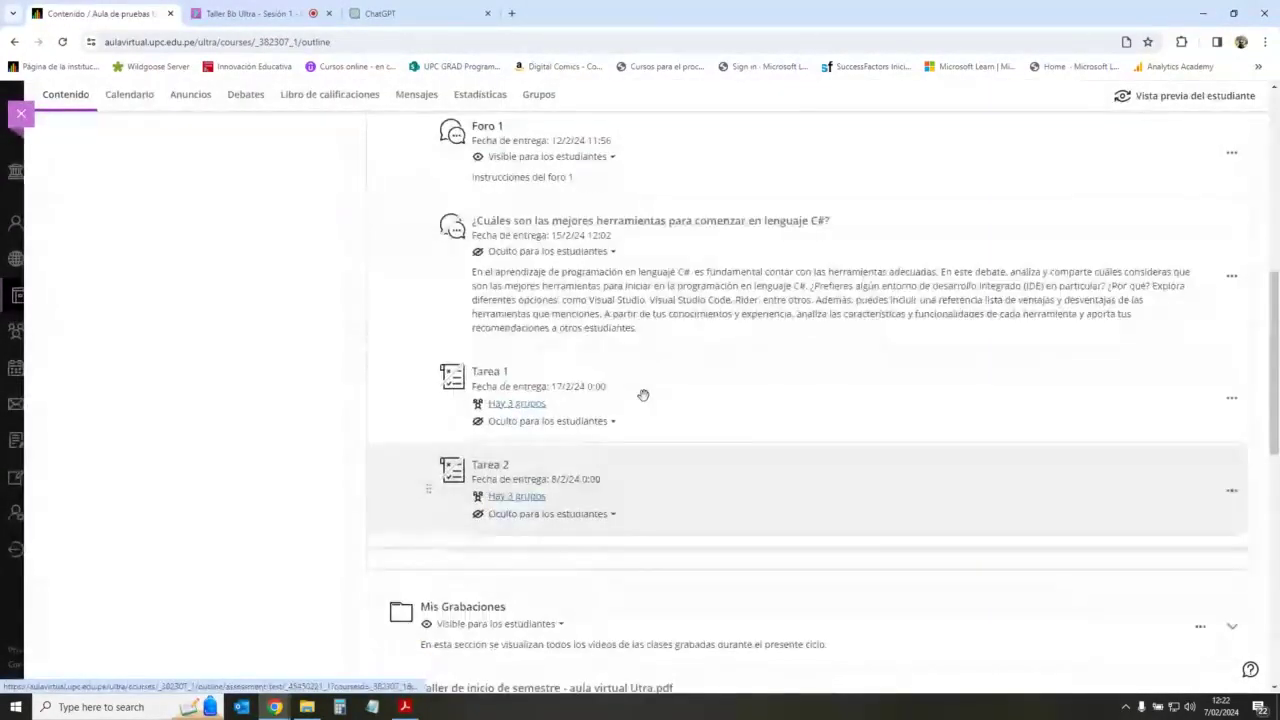
# Step: Check the grade columns in the course gradebook and return to the course content
pyautogui.scroll(8, 665, 407)
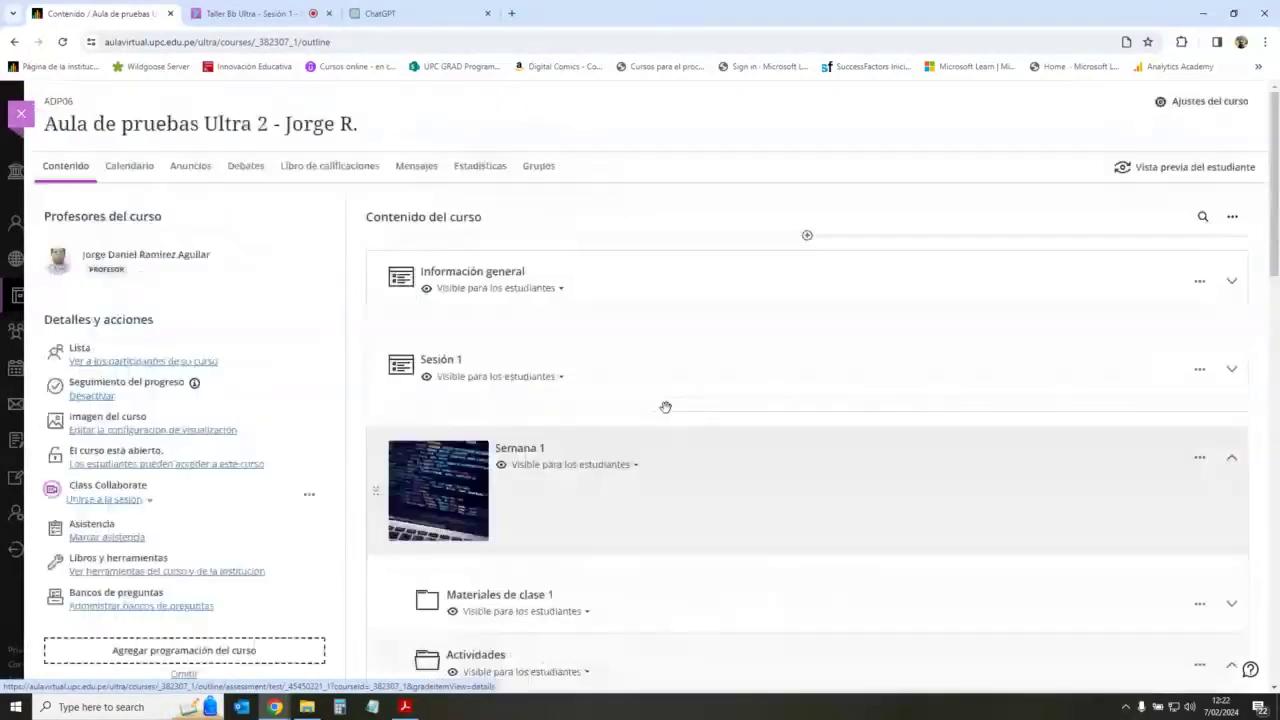
pyautogui.click(330, 166)
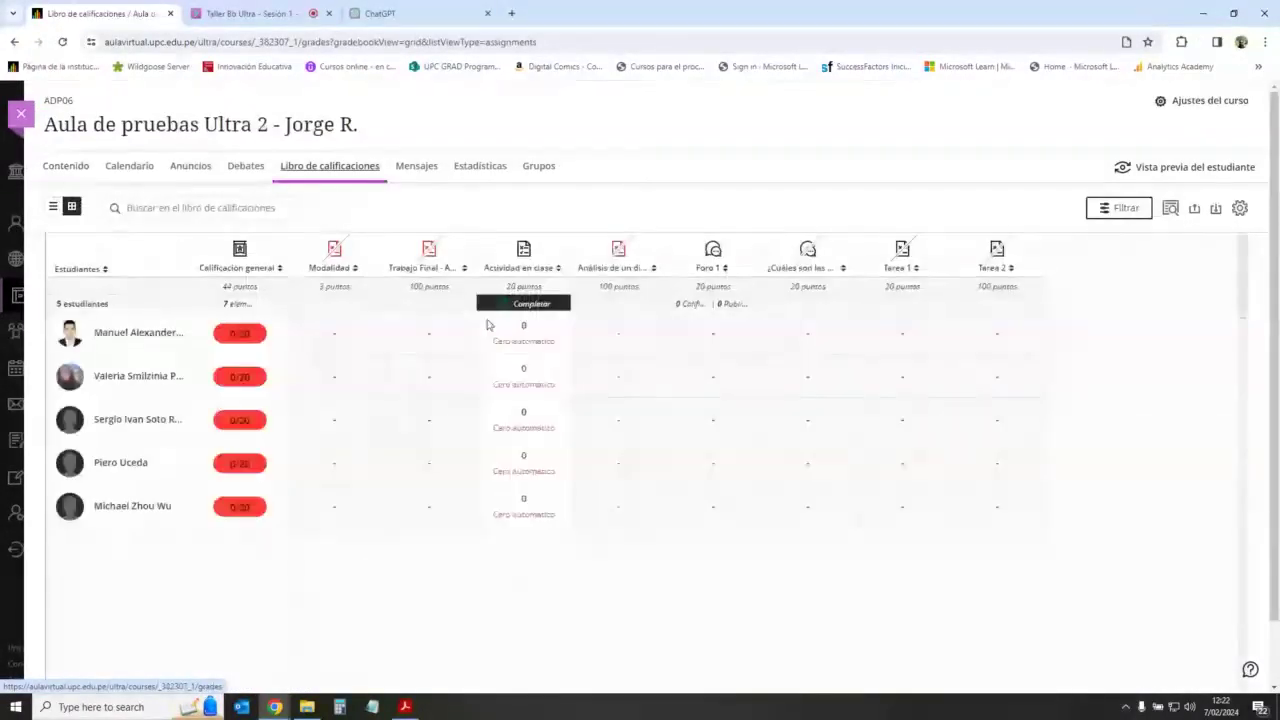
pyautogui.click(68, 166)
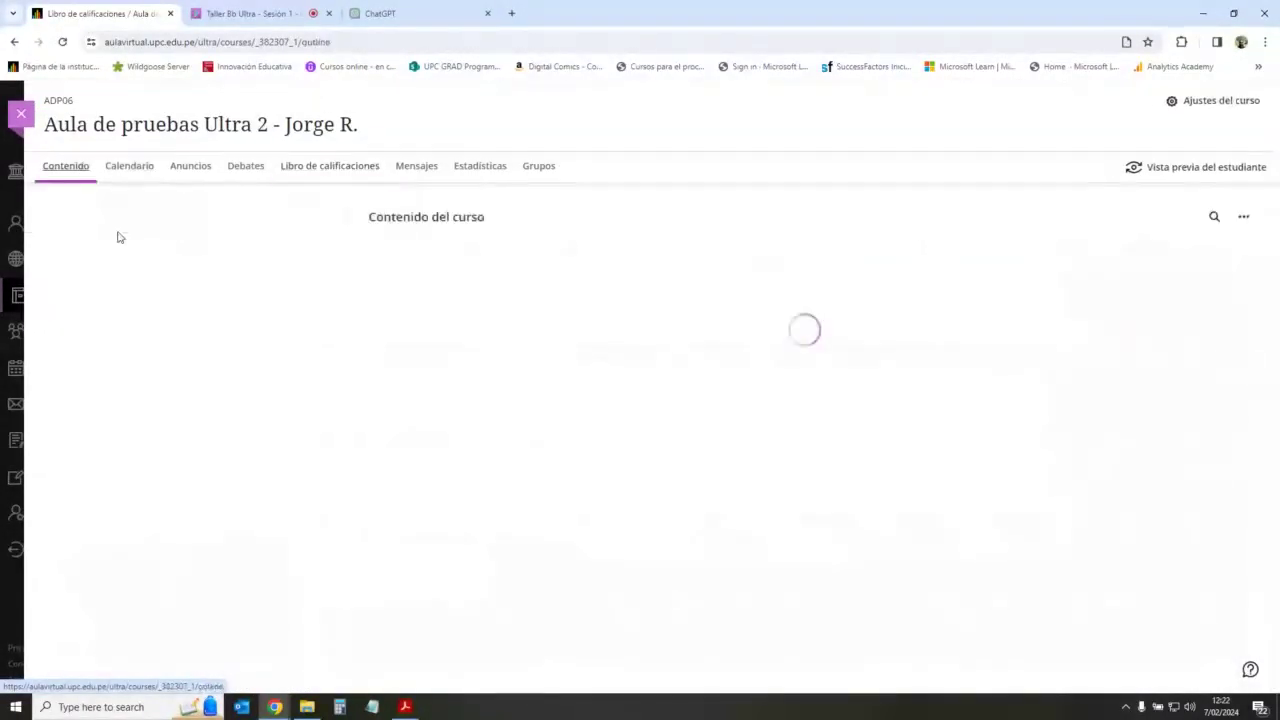
# Step: Look over the modules and folders in the course content down to Ejercicios interactivos
pyautogui.scroll(-7, 720, 427)
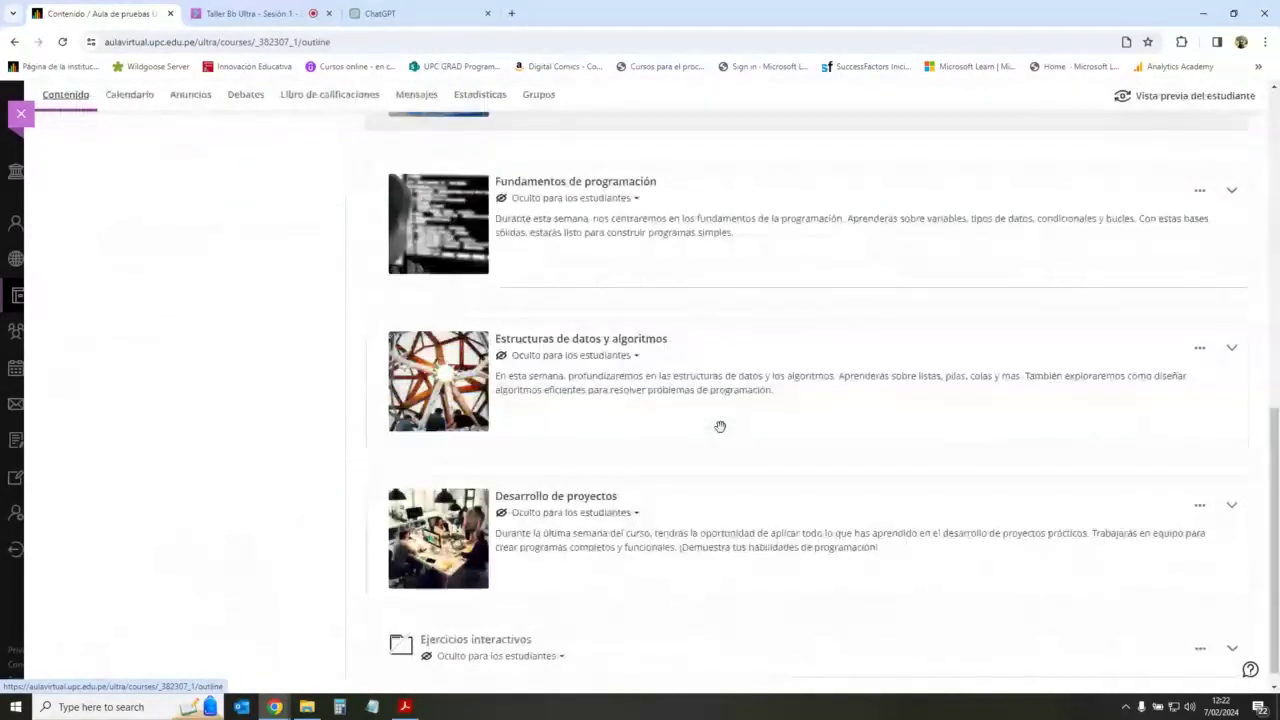
pyautogui.scroll(3, 630, 414)
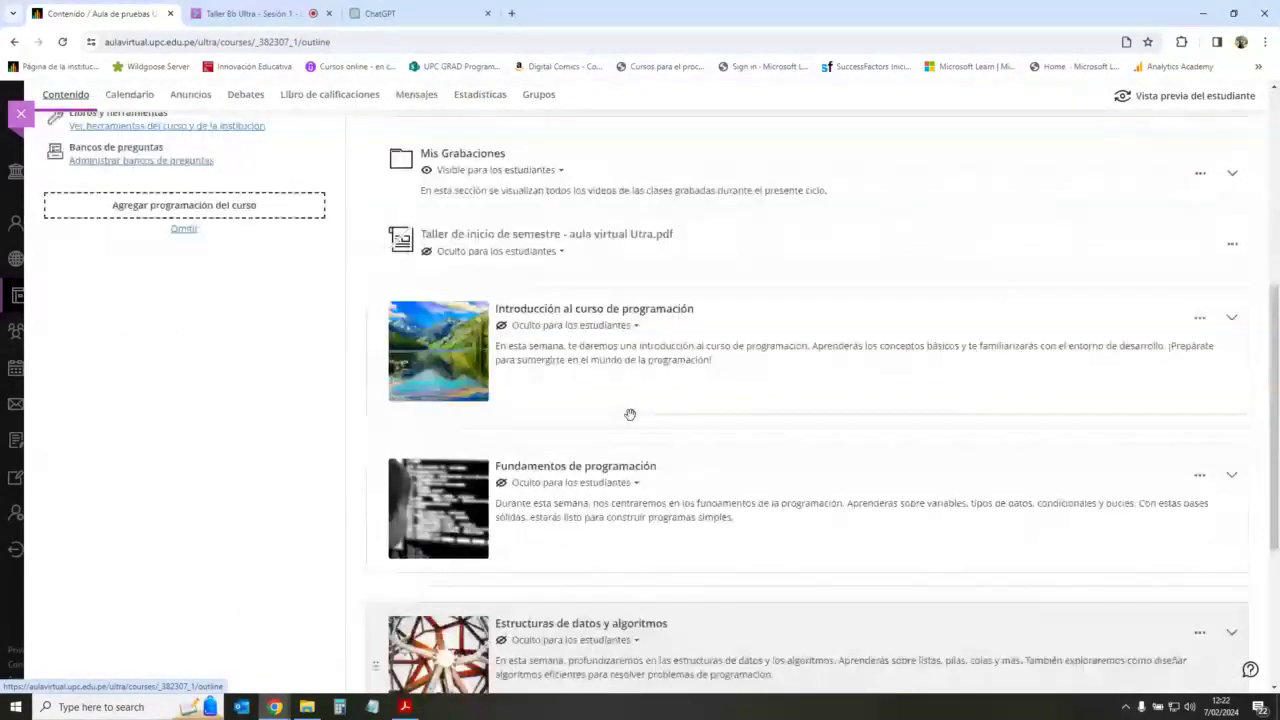
pyautogui.scroll(5, 630, 414)
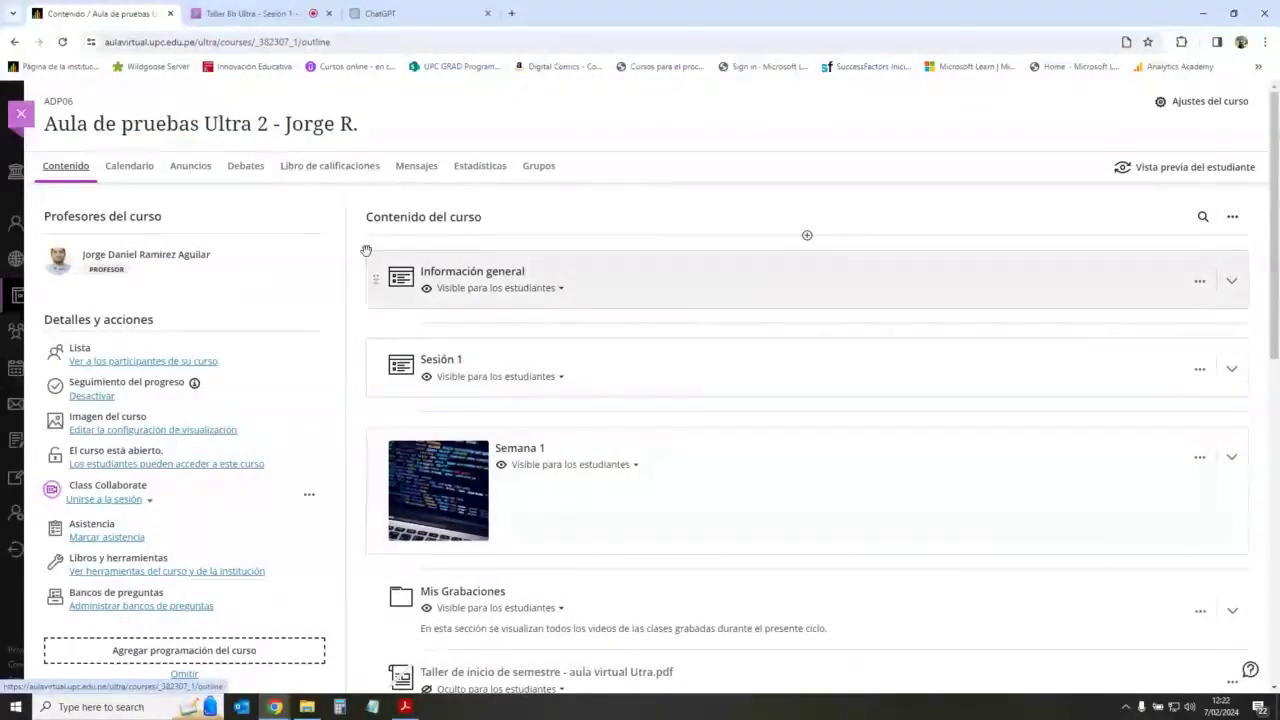
pyautogui.scroll(-1, 683, 451)
pyautogui.scroll(-4, 687, 460)
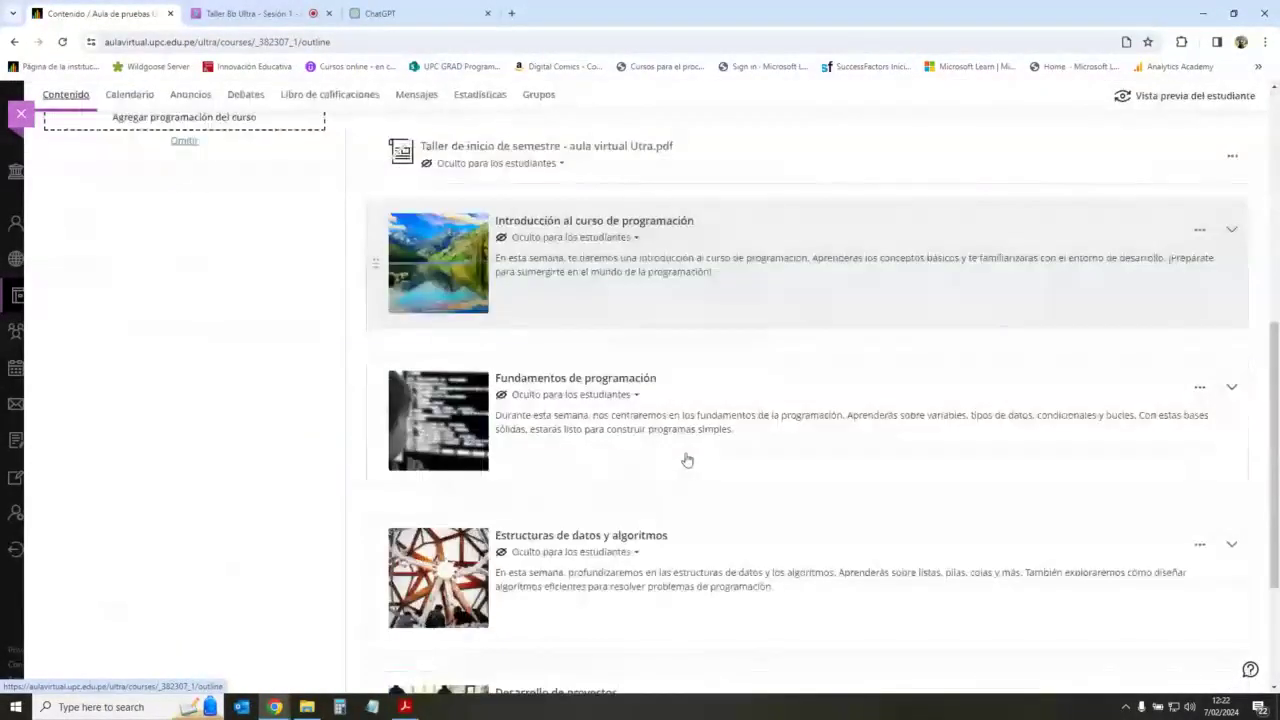
pyautogui.scroll(-2, 700, 490)
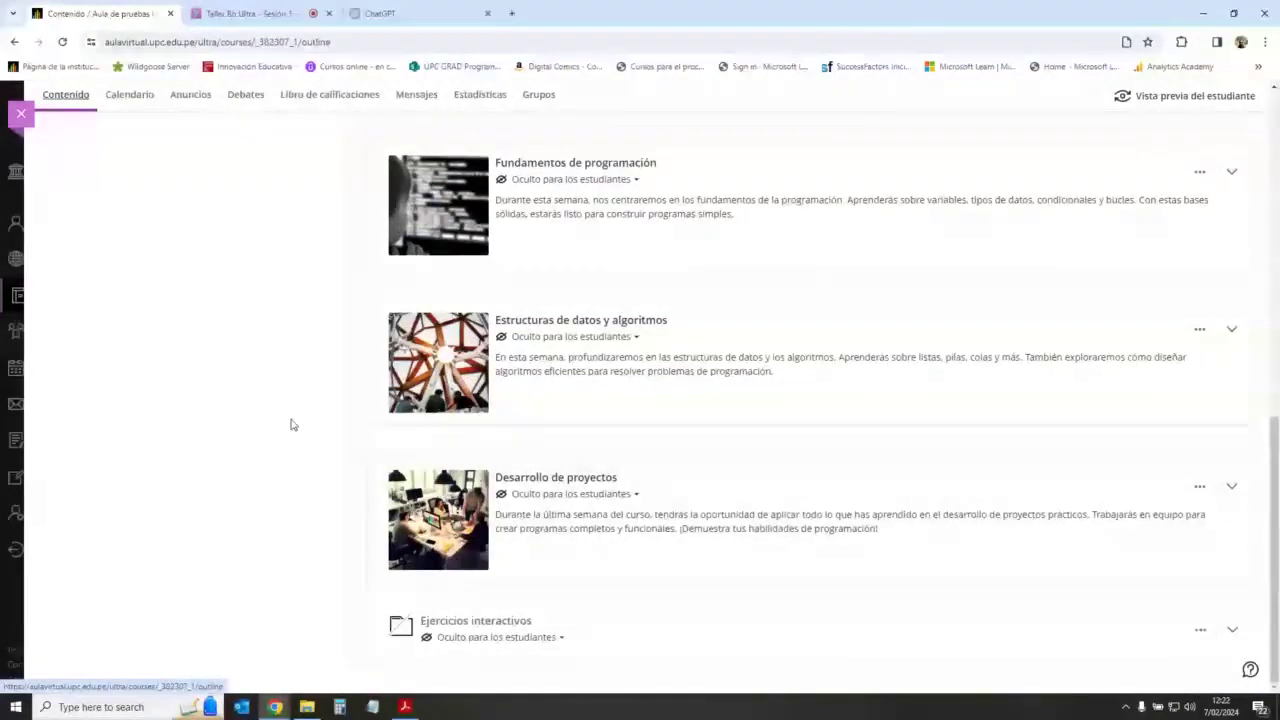
pyautogui.scroll(1, 441, 477)
pyautogui.scroll(1, 441, 477)
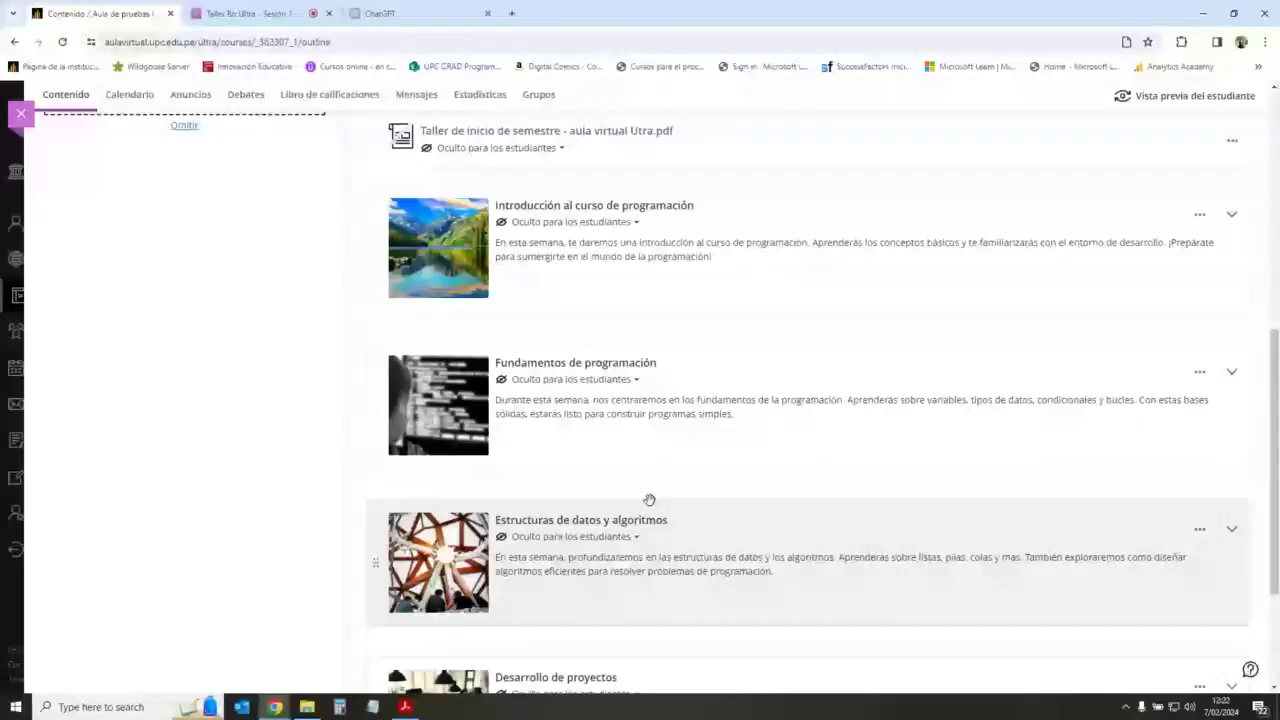
pyautogui.scroll(-2, 649, 500)
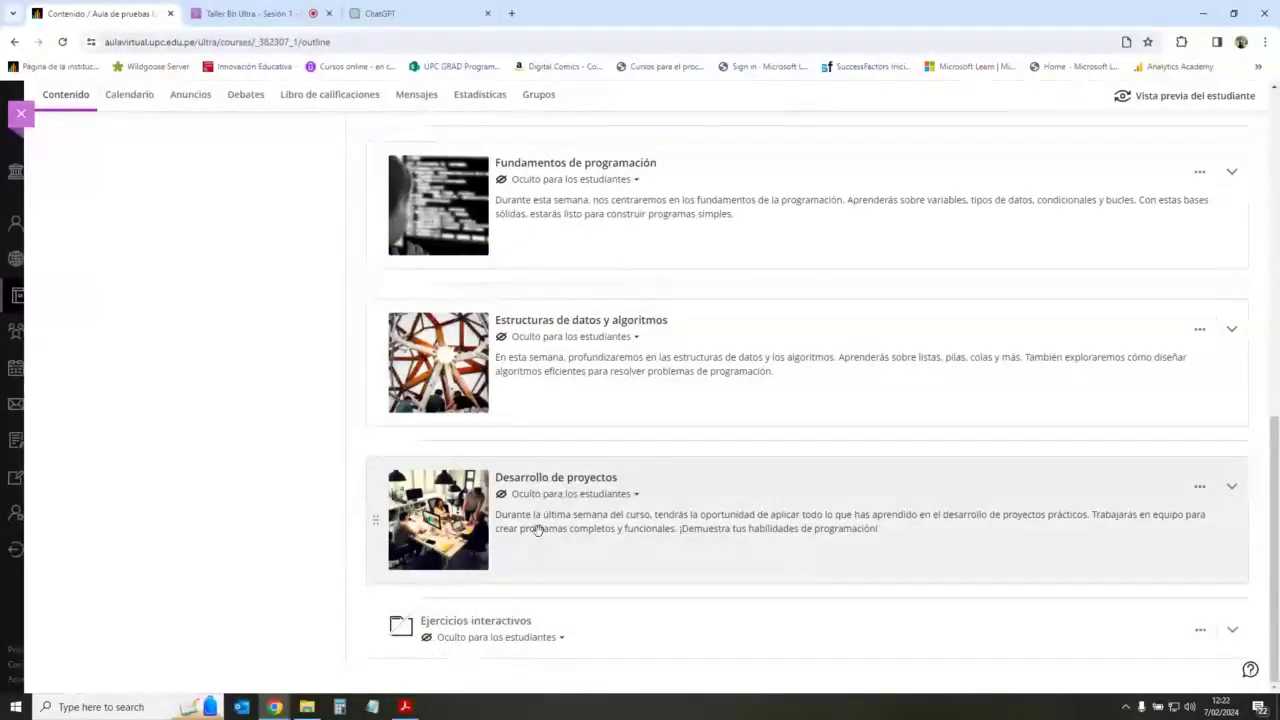
# Step: Expand the Mis Grabaciones folder in the course content to view the class recordings
pyautogui.scroll(5, 534, 526)
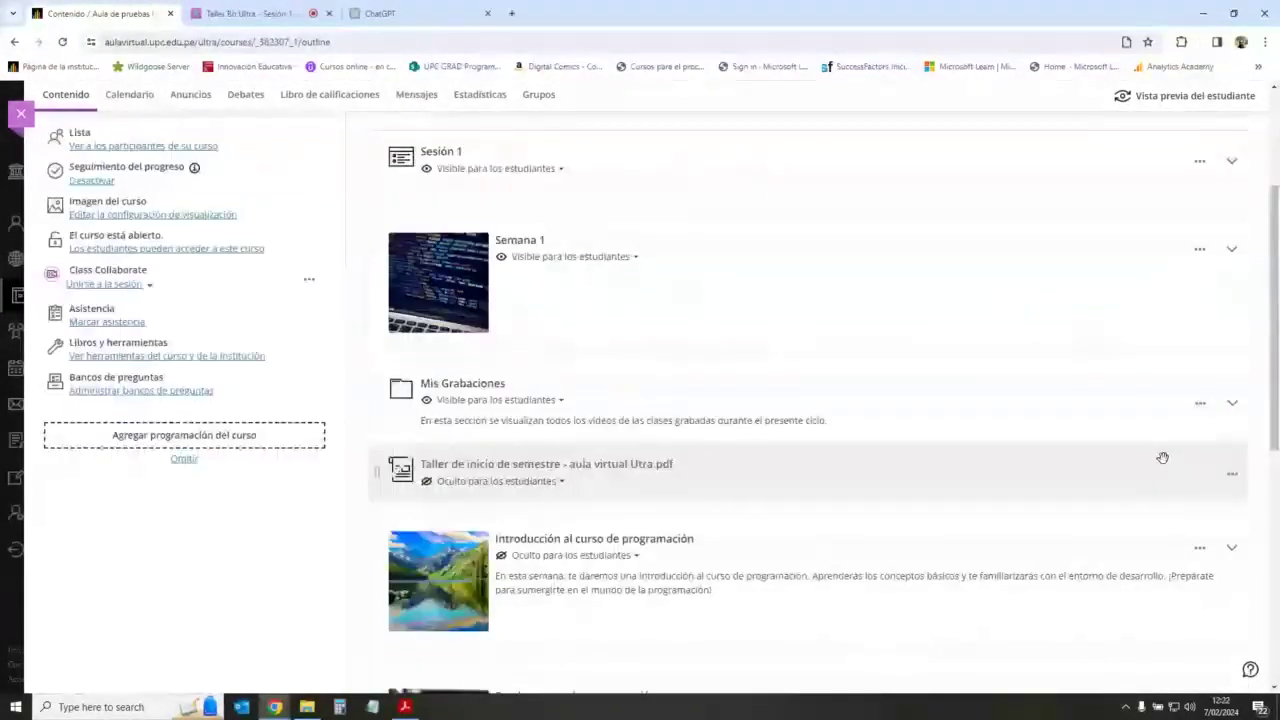
pyautogui.click(666, 421)
pyautogui.click(886, 409)
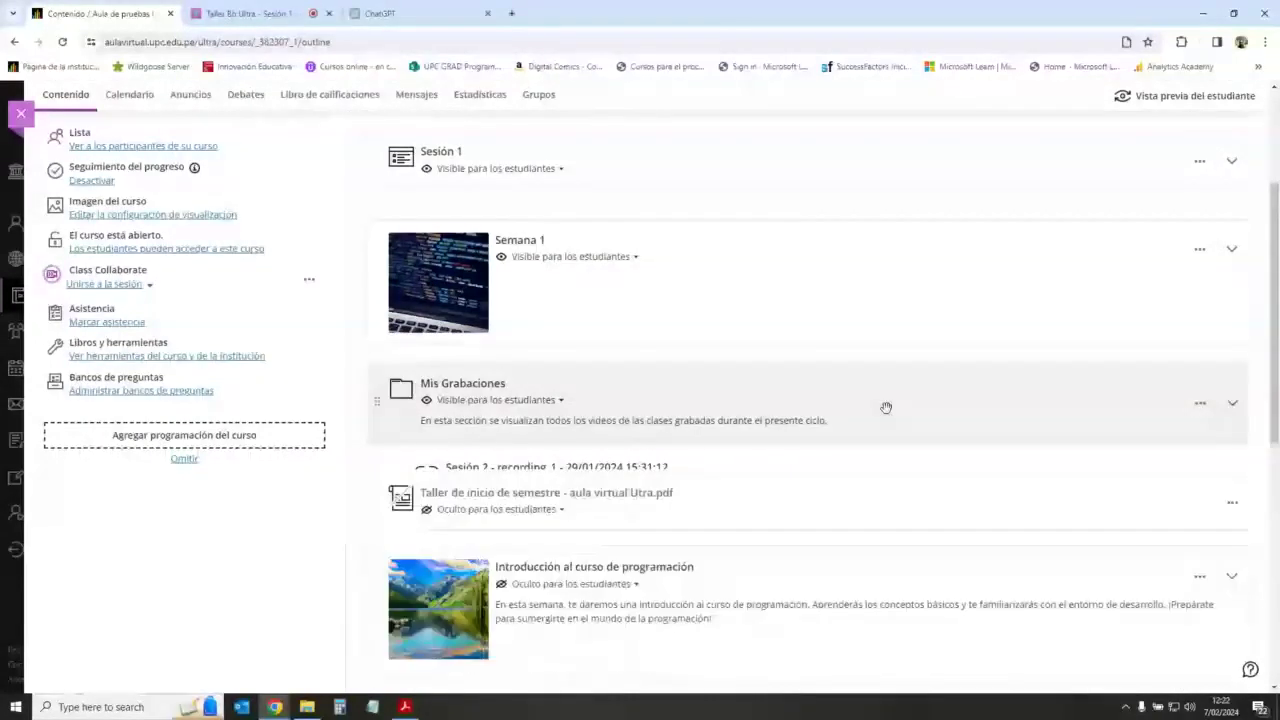
# Step: Expand Semana 1 and its Actividades folder in the course content to view the forums and tasks
pyautogui.scroll(-1, 1081, 420)
pyautogui.click(1232, 407)
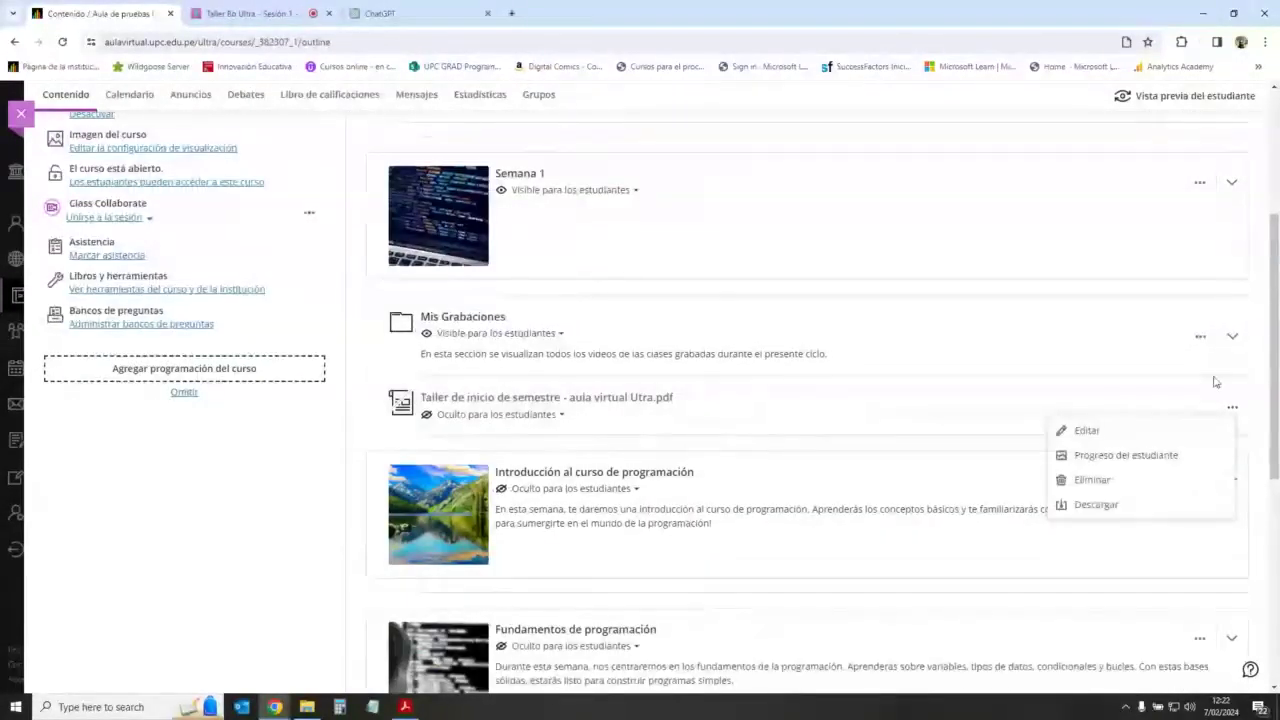
pyautogui.click(1224, 190)
pyautogui.click(1224, 190)
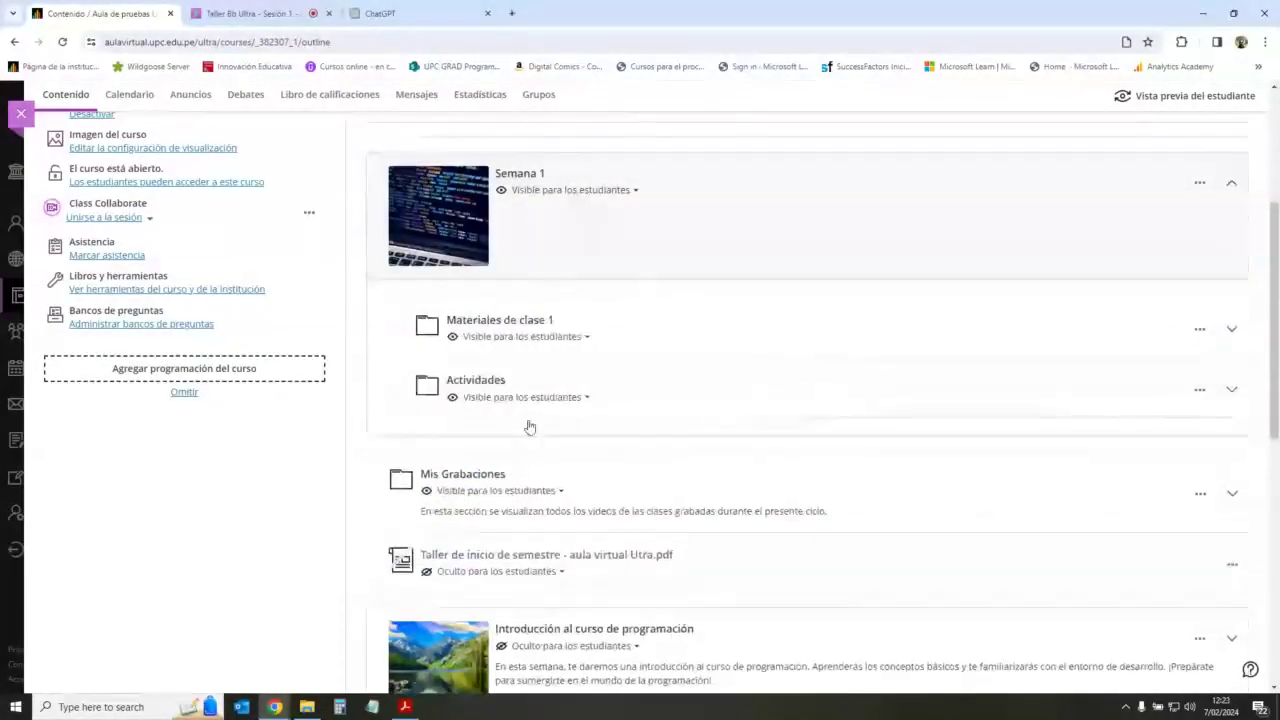
pyautogui.click(1228, 394)
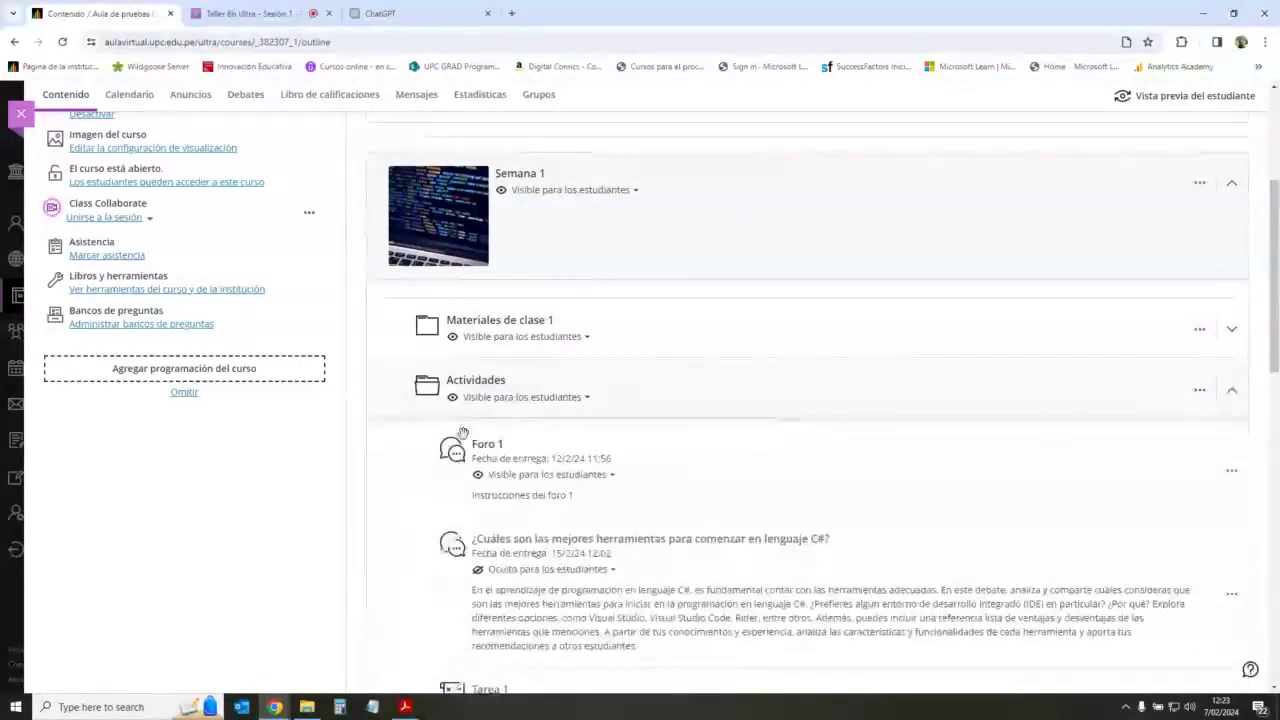
pyautogui.scroll(-2, 500, 545)
pyautogui.scroll(-2, 438, 553)
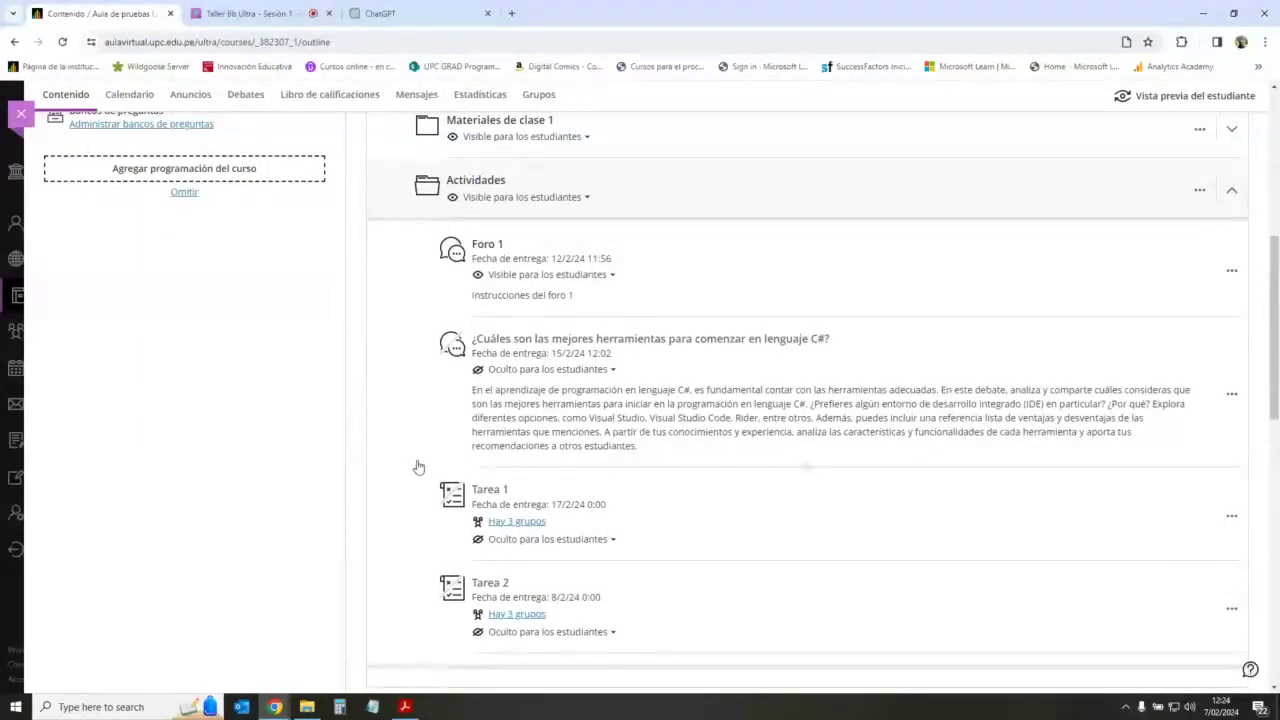
# Step: Check the Collaborate session chat, close the ChatGPT page, and return to the course content
pyautogui.click(265, 22)
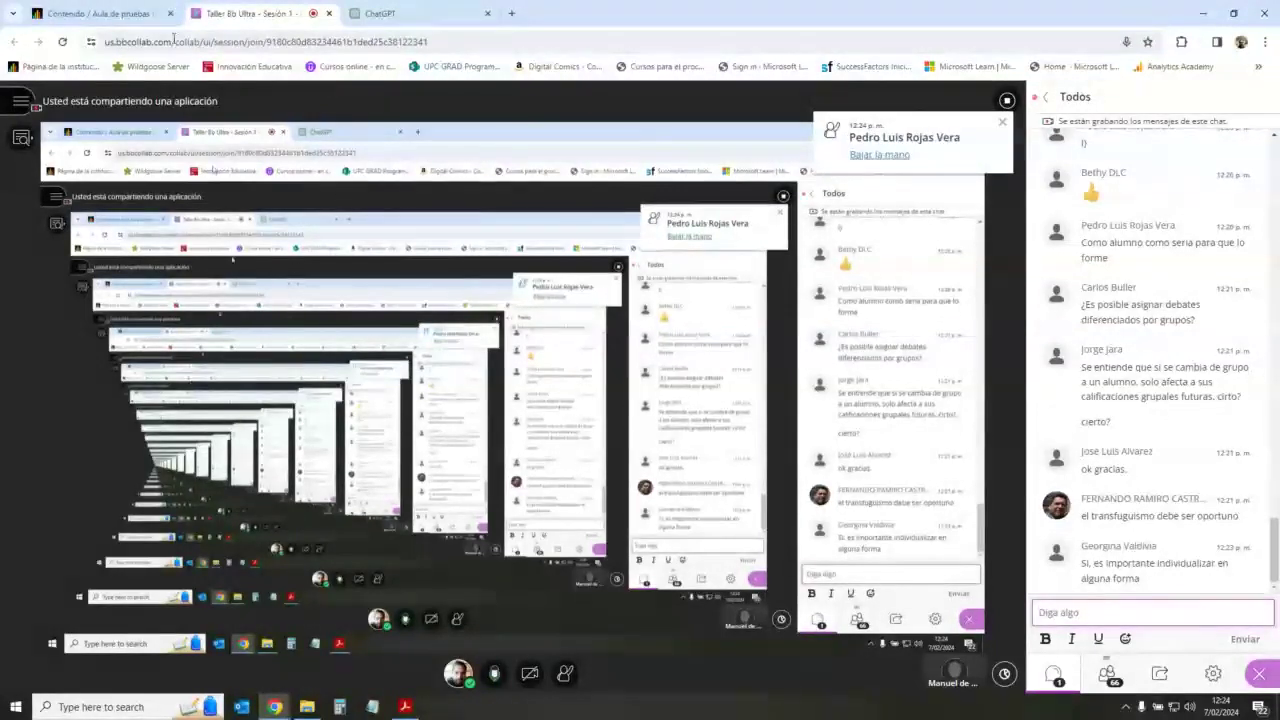
pyautogui.click(130, 14)
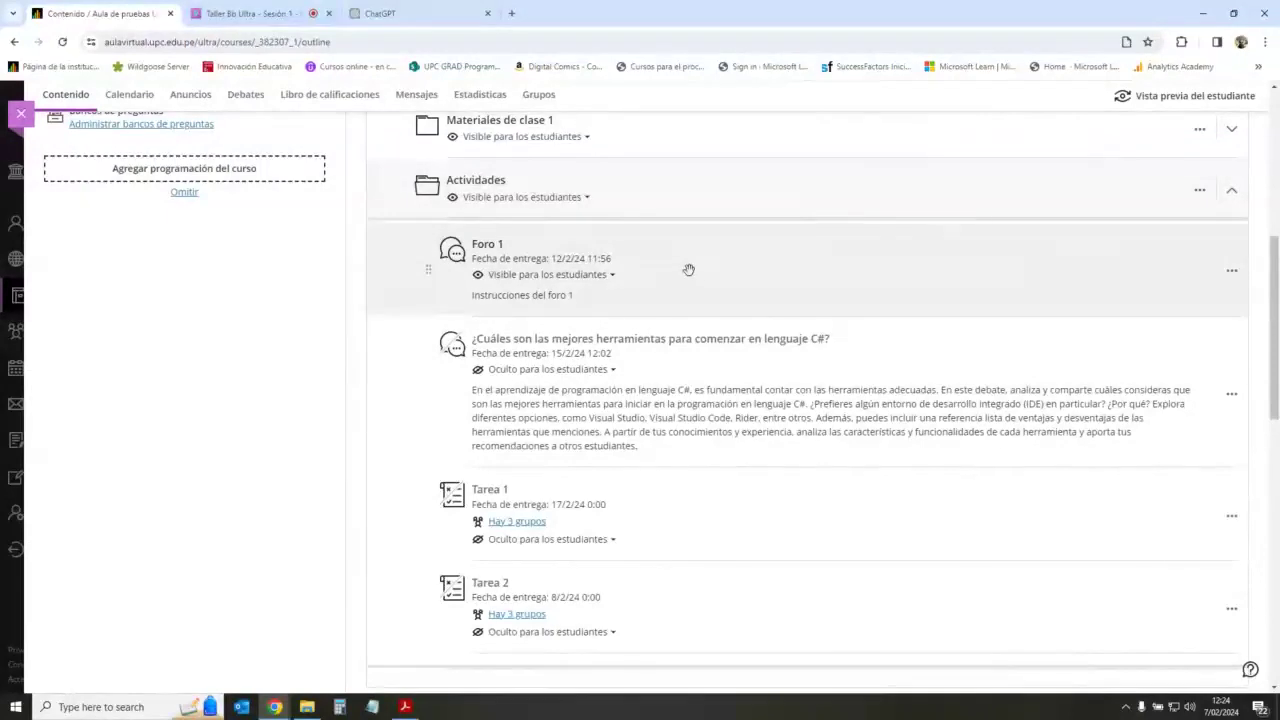
pyautogui.click(494, 14)
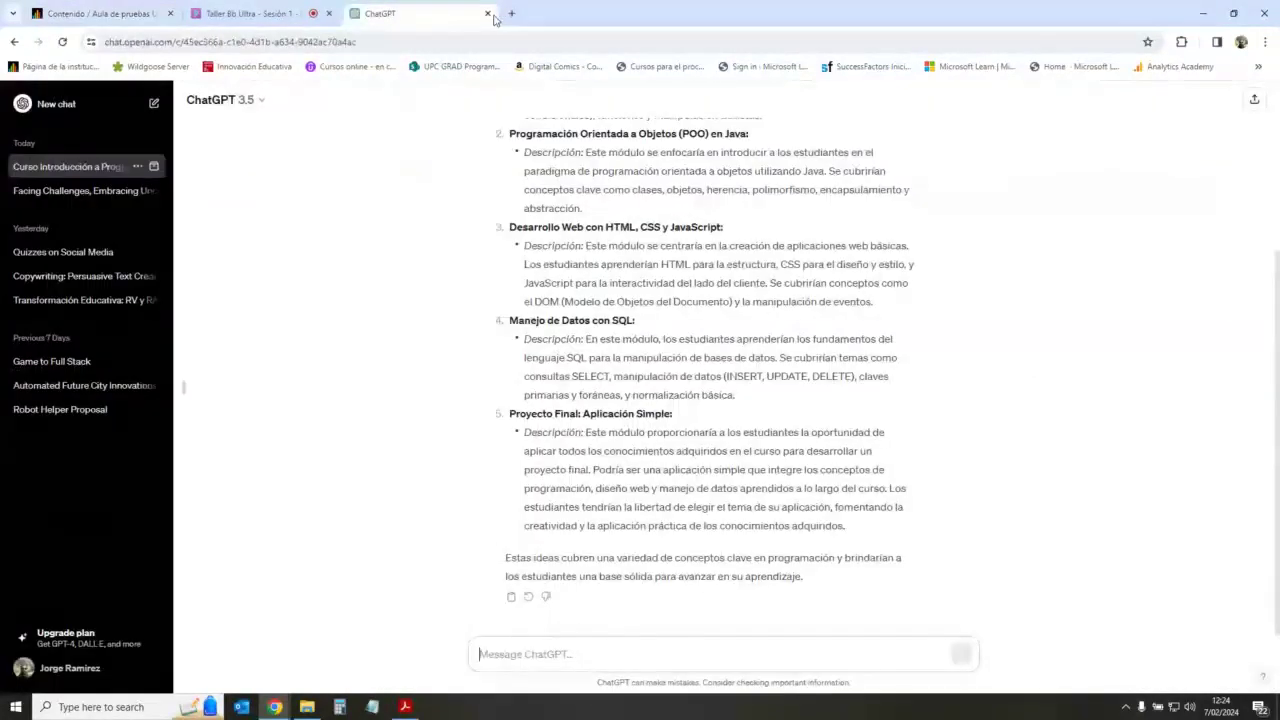
pyautogui.click(489, 14)
pyautogui.click(100, 10)
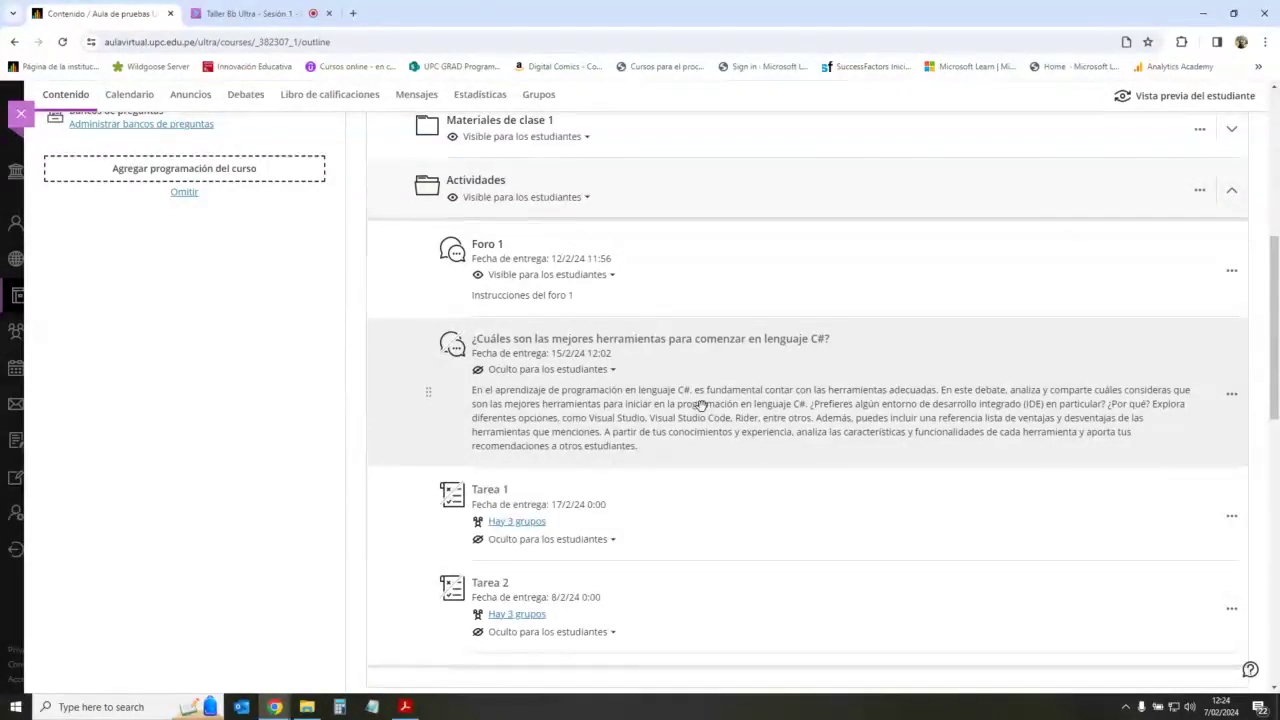
# Step: Start a new group set in the course's groups area and check the available student grouping options
pyautogui.scroll(5, 700, 405)
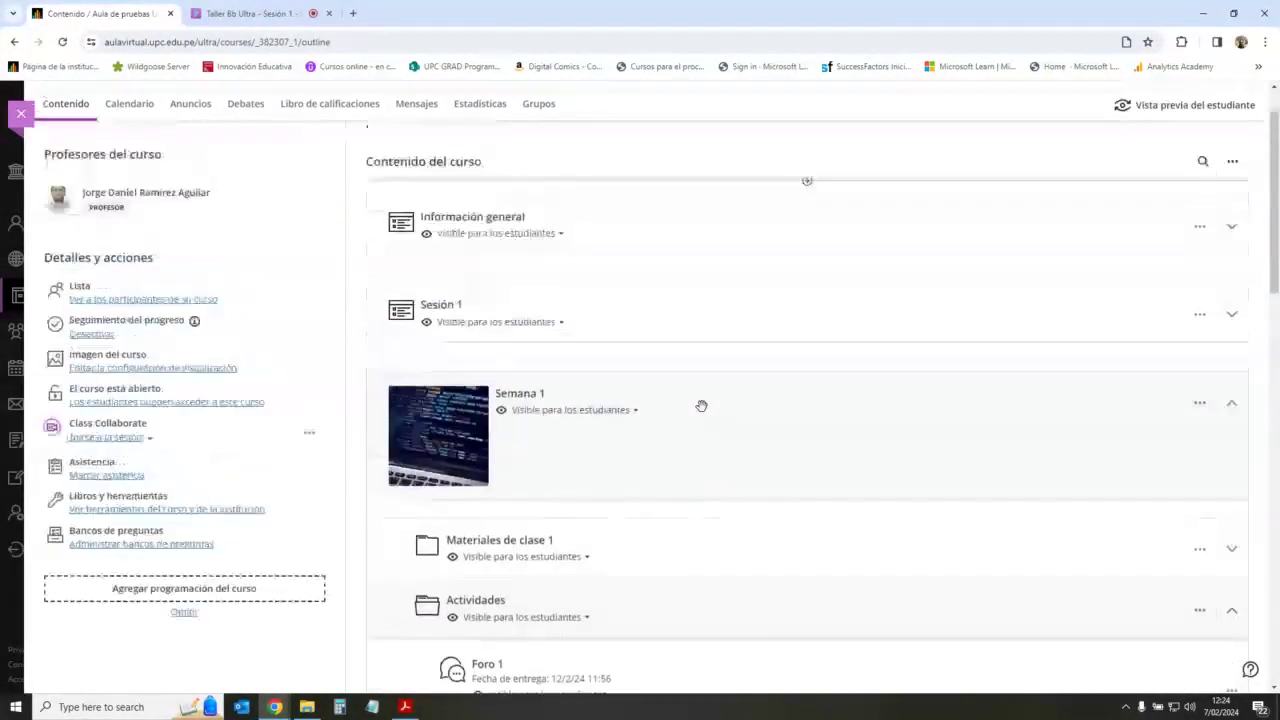
pyautogui.click(539, 166)
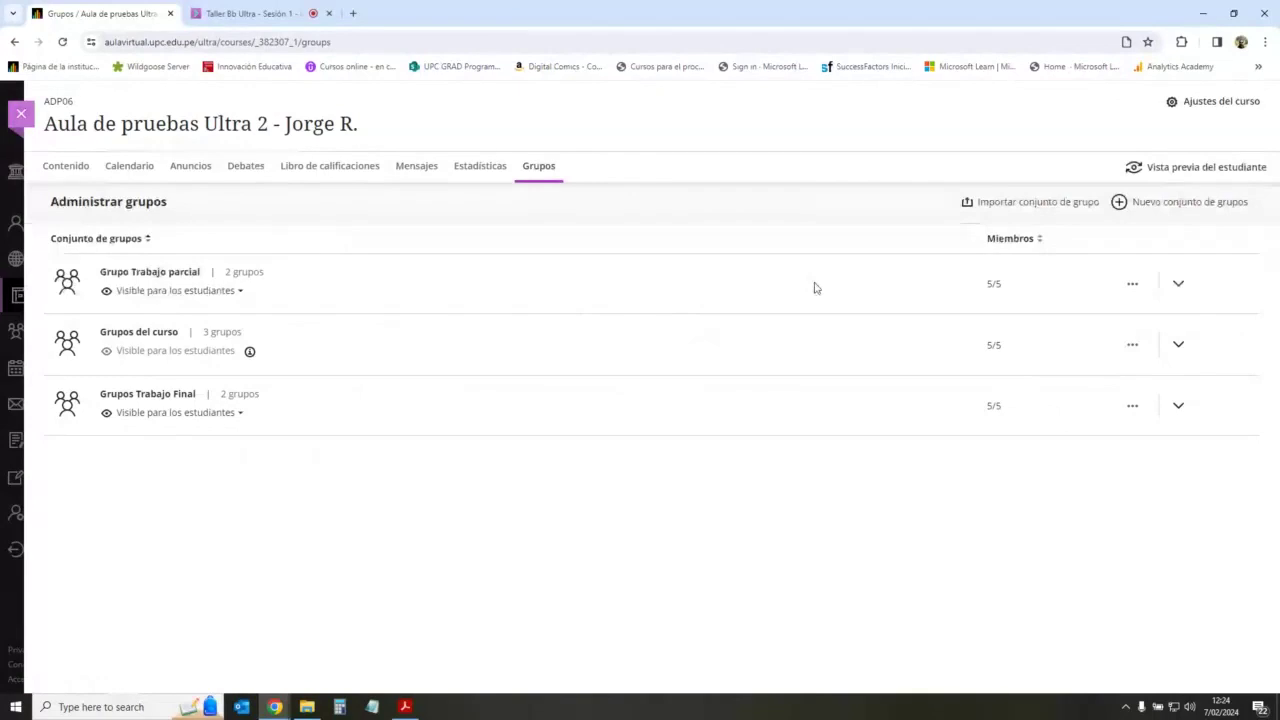
pyautogui.click(1200, 204)
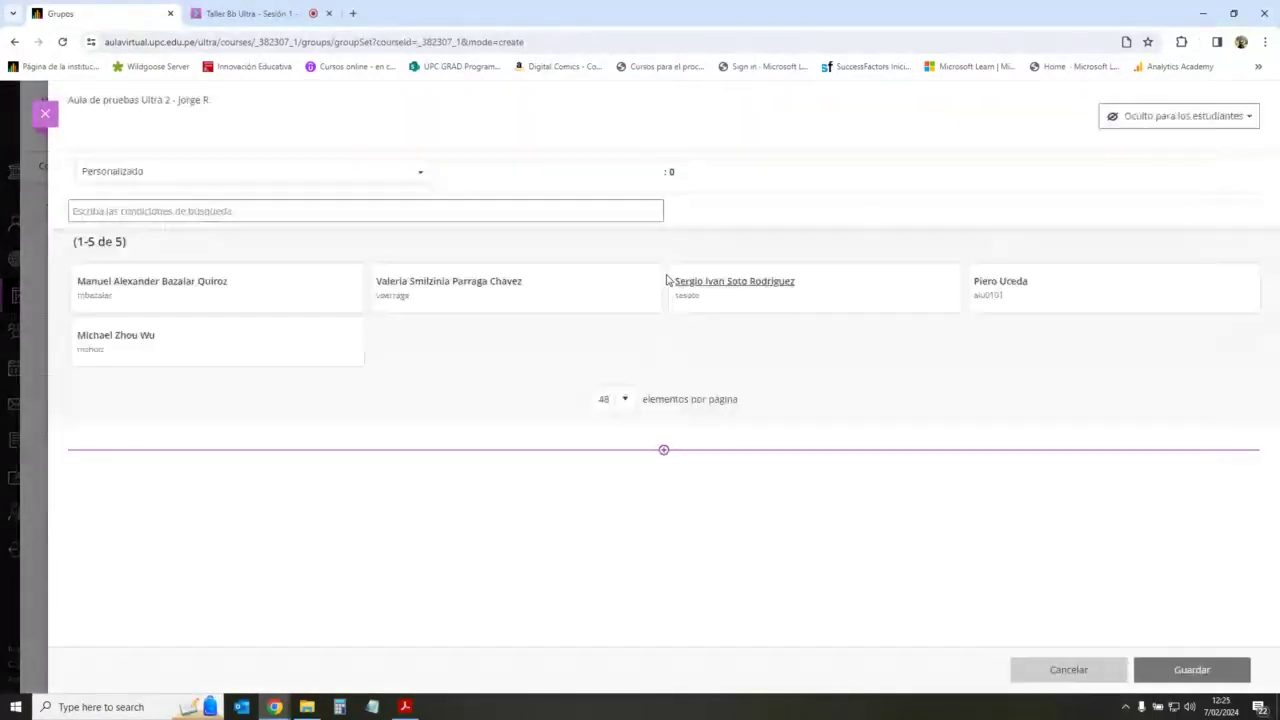
pyautogui.click(314, 182)
pyautogui.click(592, 183)
pyautogui.click(494, 170)
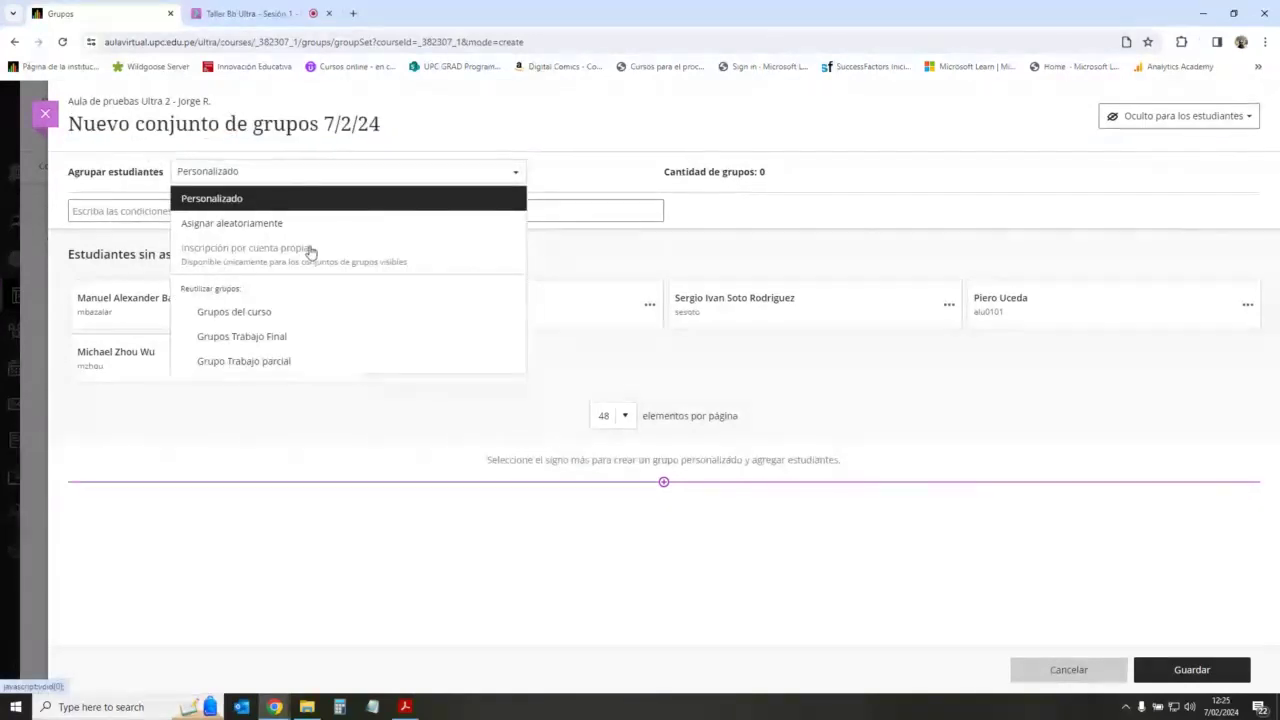
# Step: Rename the new group set as Grupos actividad
pyautogui.click(323, 151)
pyautogui.click(391, 131)
pyautogui.moveTo(381, 124); pyautogui.dragTo(66, 123)
pyautogui.write('Grupo')
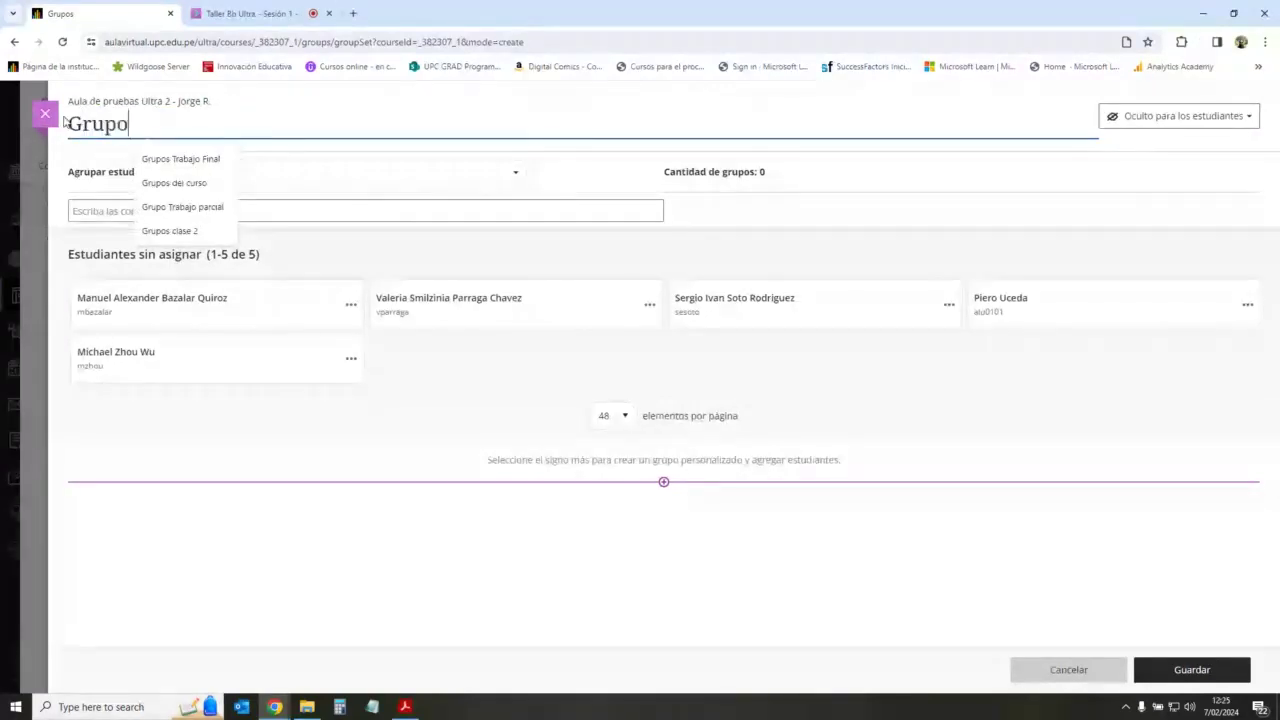
pyautogui.write('s actividad')
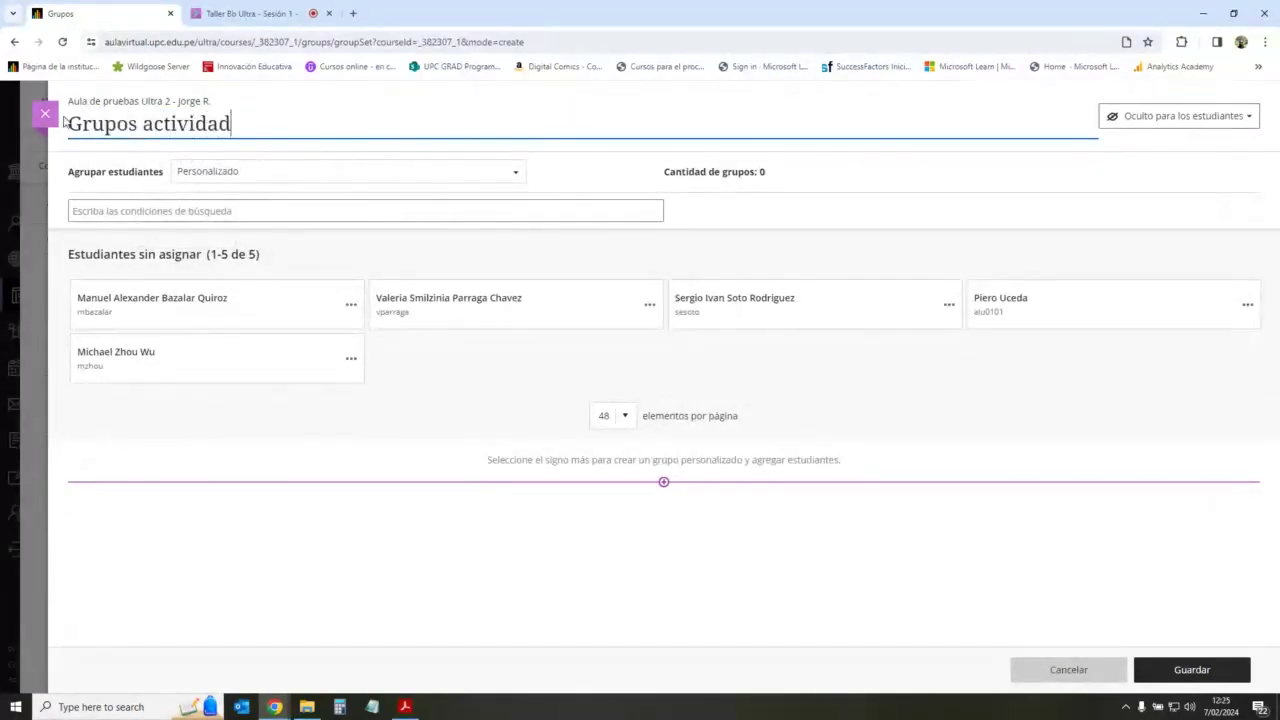
# Step: Make the group set visible to students and set the student grouping to Inscripción por cuenta propia
pyautogui.click(1215, 117)
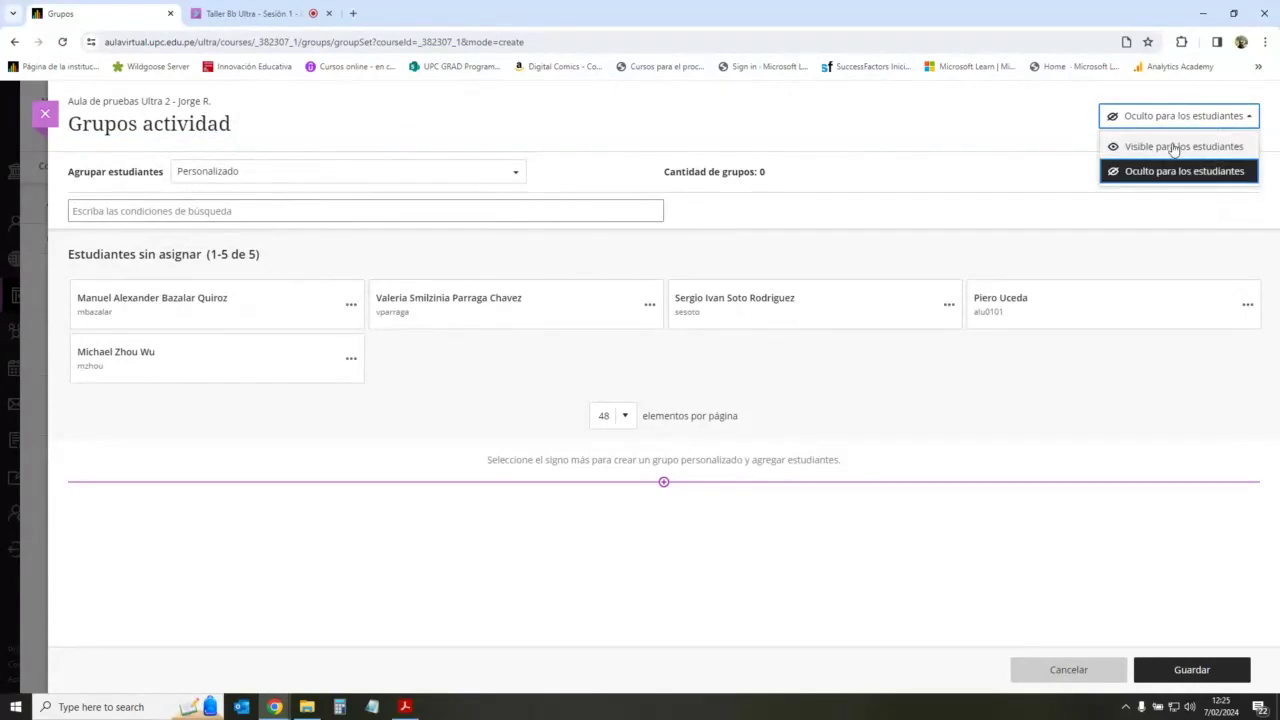
pyautogui.click(643, 180)
pyautogui.click(423, 172)
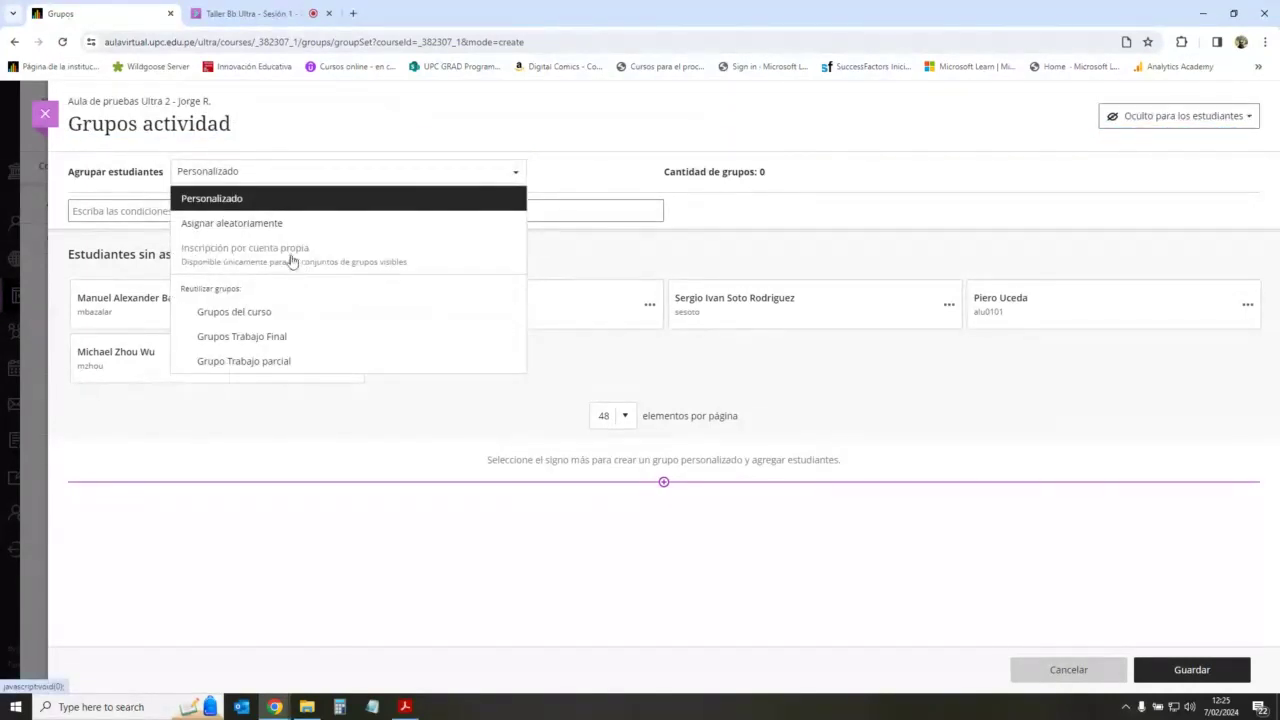
pyautogui.click(1175, 122)
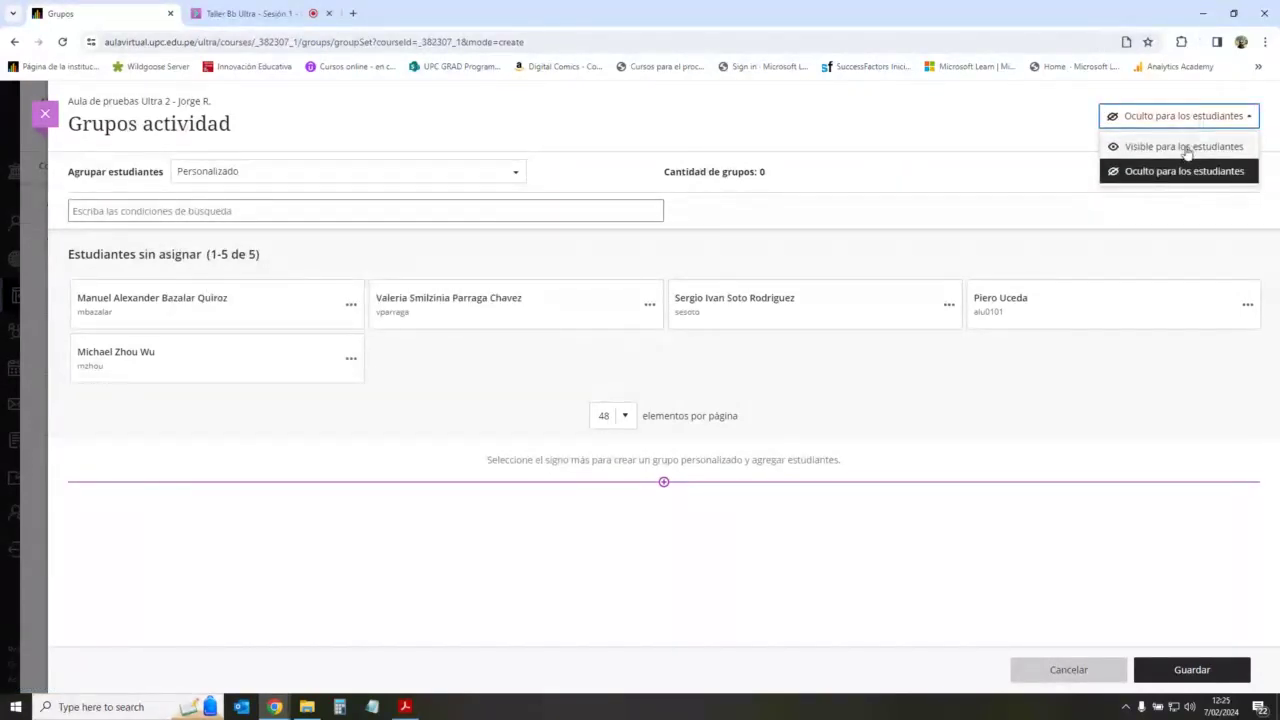
pyautogui.click(1186, 147)
pyautogui.click(465, 168)
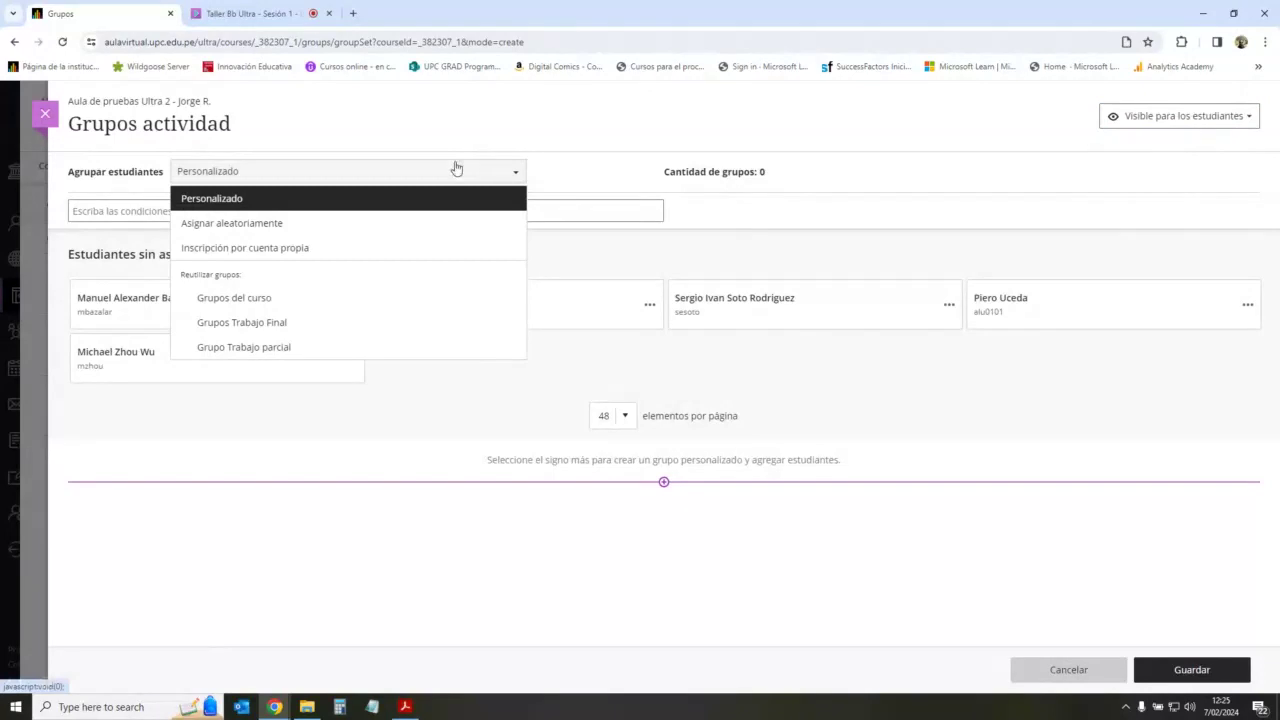
pyautogui.click(303, 249)
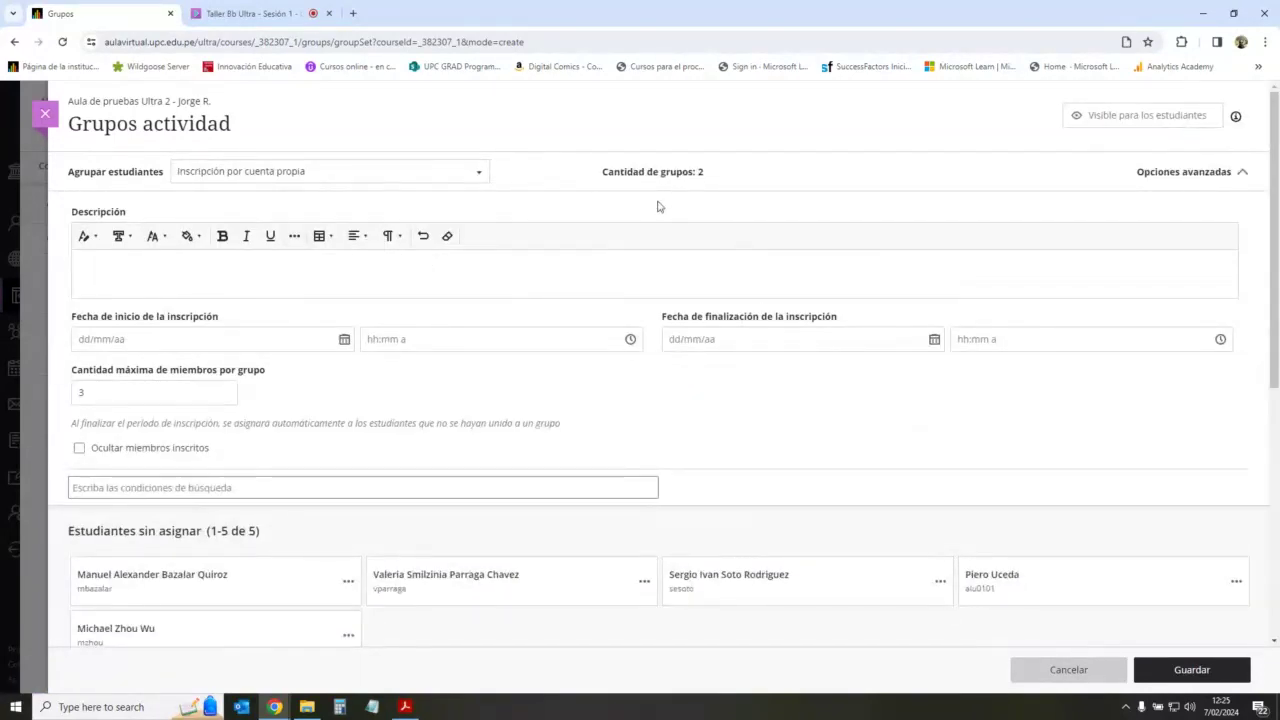
# Step: Examine the self-enrolment options of the group set, including the number of groups, enrolment dates, and unassigned students
pyautogui.moveTo(613, 171); pyautogui.dragTo(754, 171)
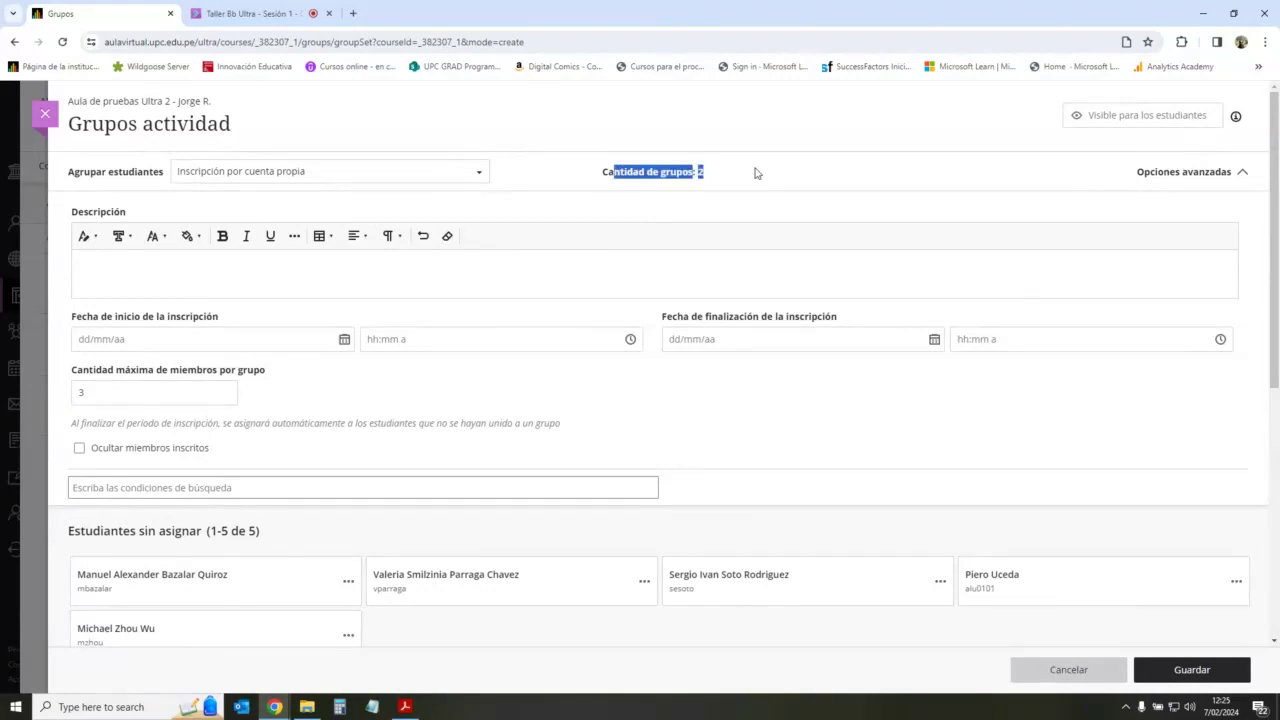
pyautogui.click(723, 174)
pyautogui.scroll(-2, 623, 203)
pyautogui.scroll(2, 595, 256)
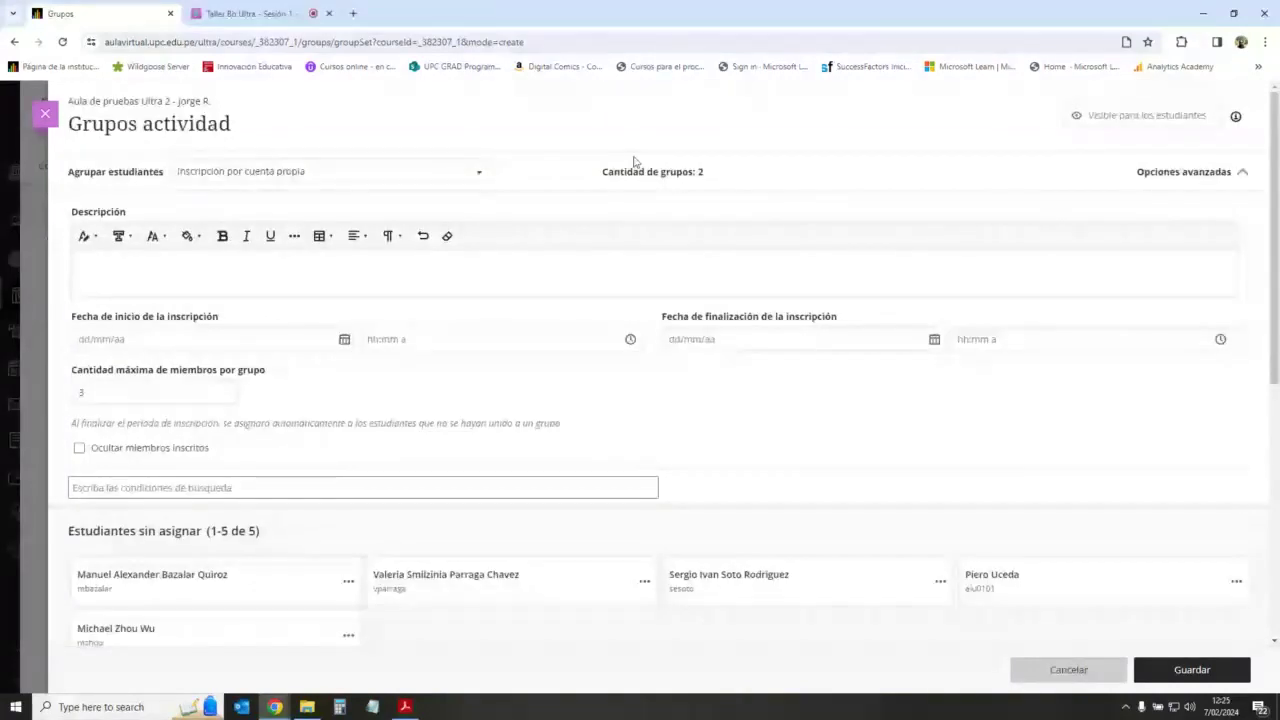
pyautogui.scroll(-8, 706, 274)
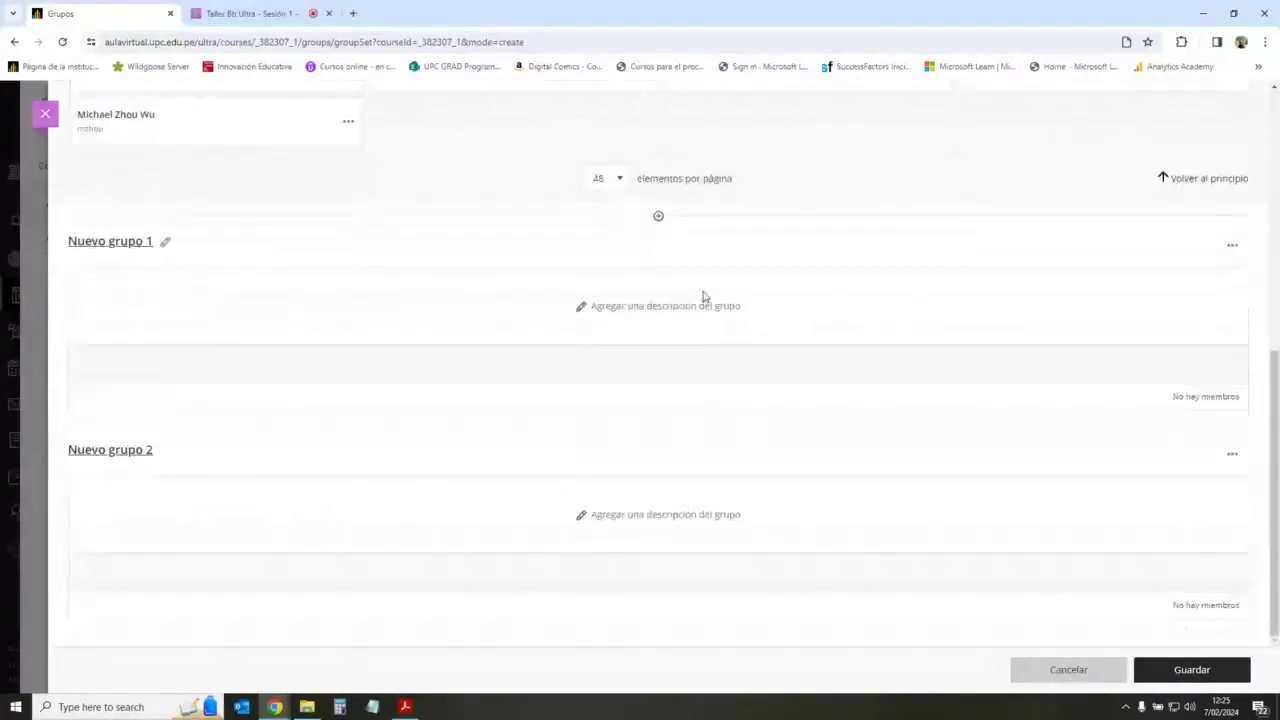
pyautogui.scroll(2, 542, 357)
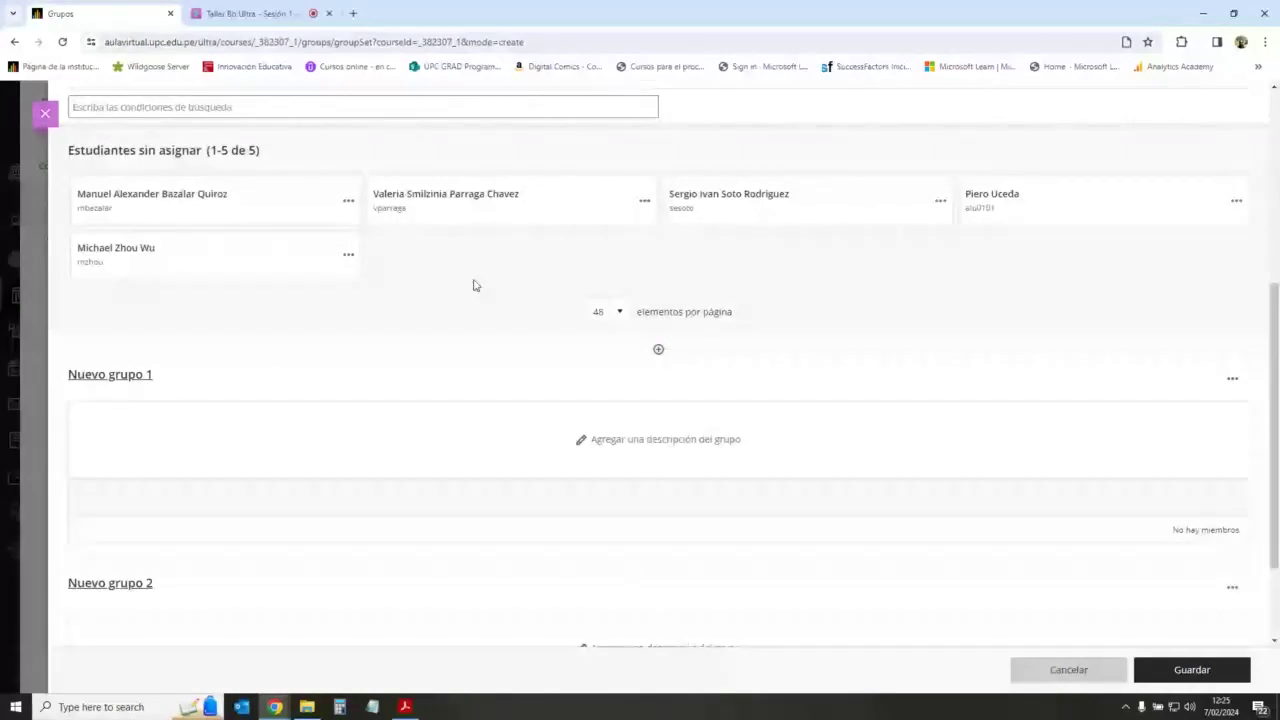
pyautogui.scroll(1, 600, 340)
pyautogui.scroll(1, 720, 380)
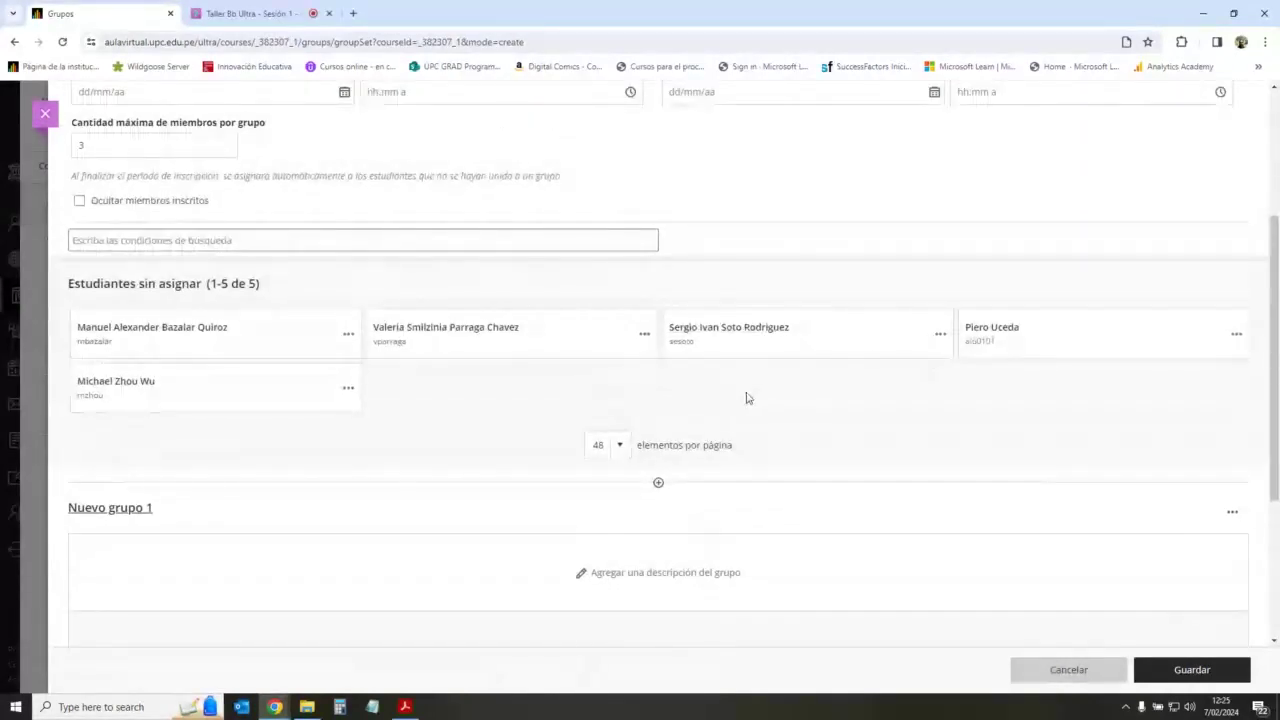
pyautogui.scroll(2, 790, 390)
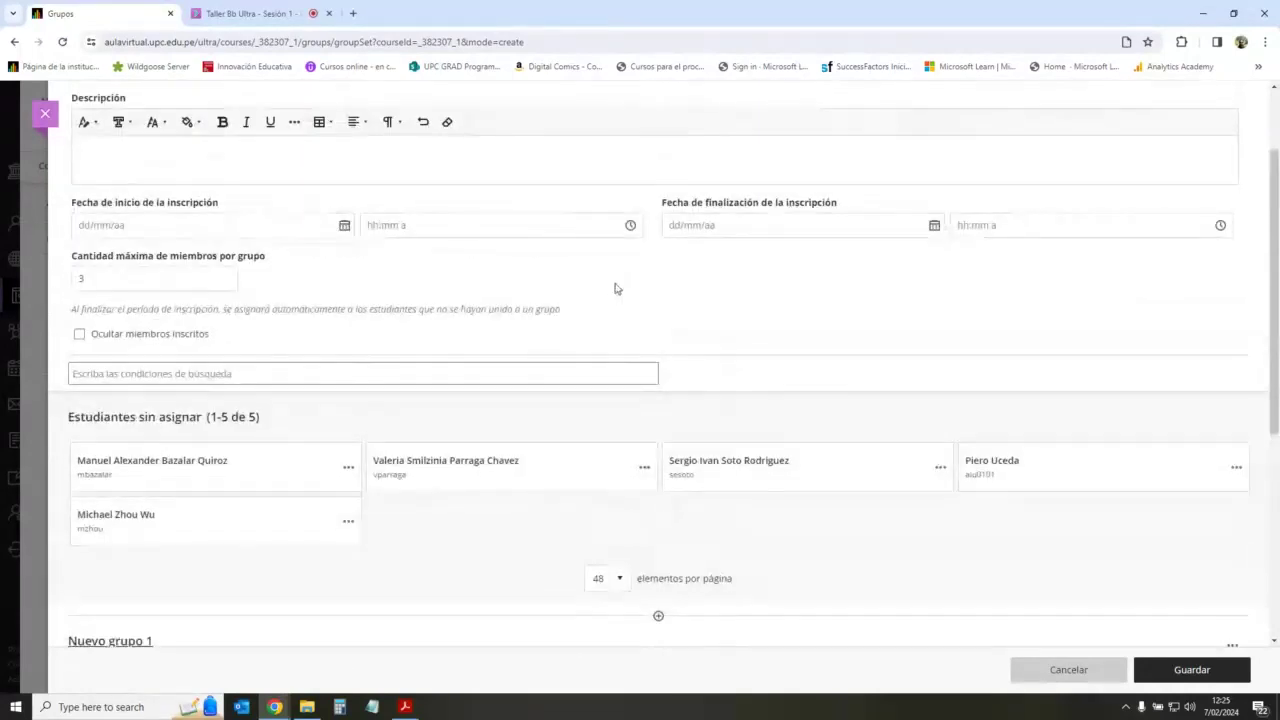
pyautogui.scroll(2, 615, 288)
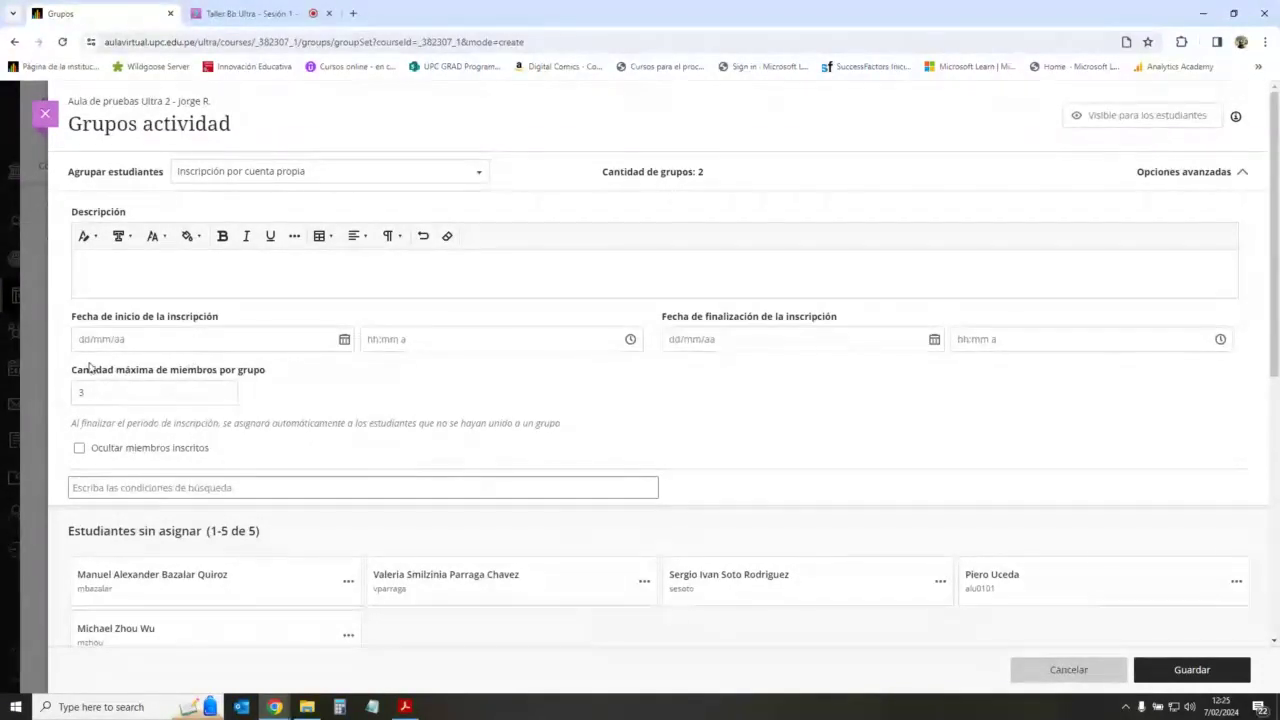
# Step: Review the maximum members per group setting alongside the unassigned students, Nuevo grupo 1 and Nuevo grupo 2
pyautogui.click(117, 392)
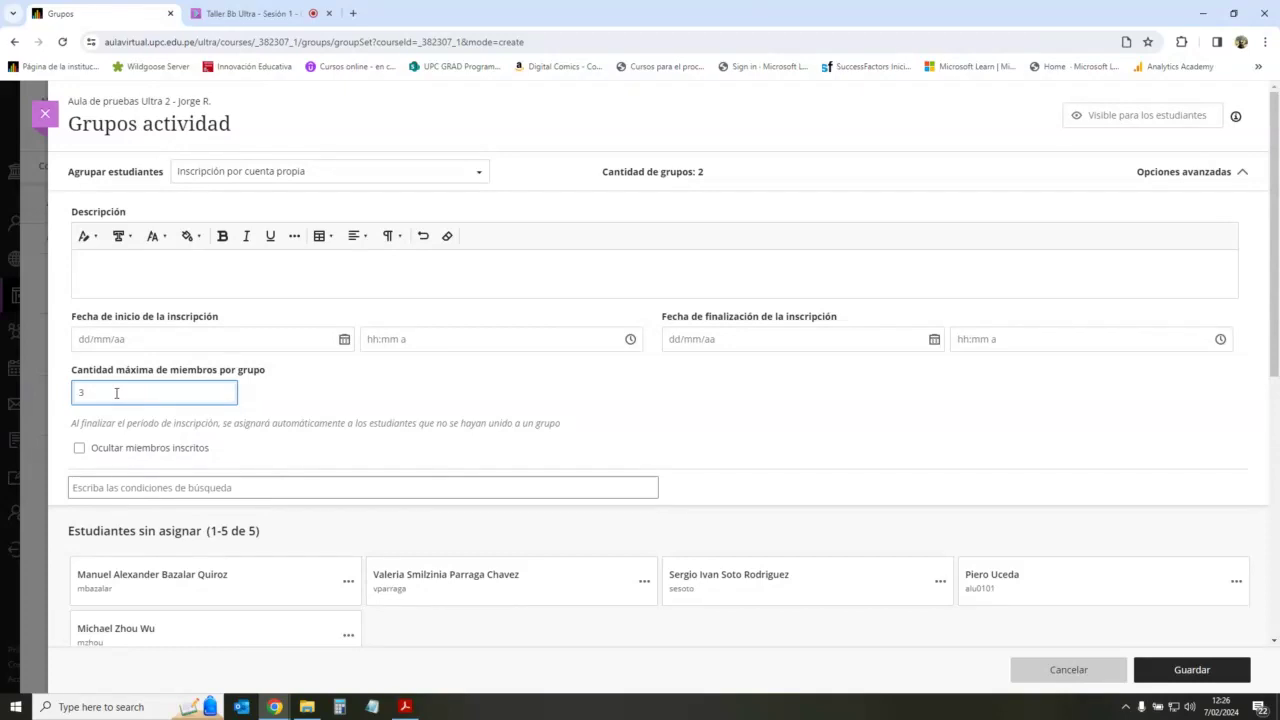
pyautogui.scroll(-5, 160, 394)
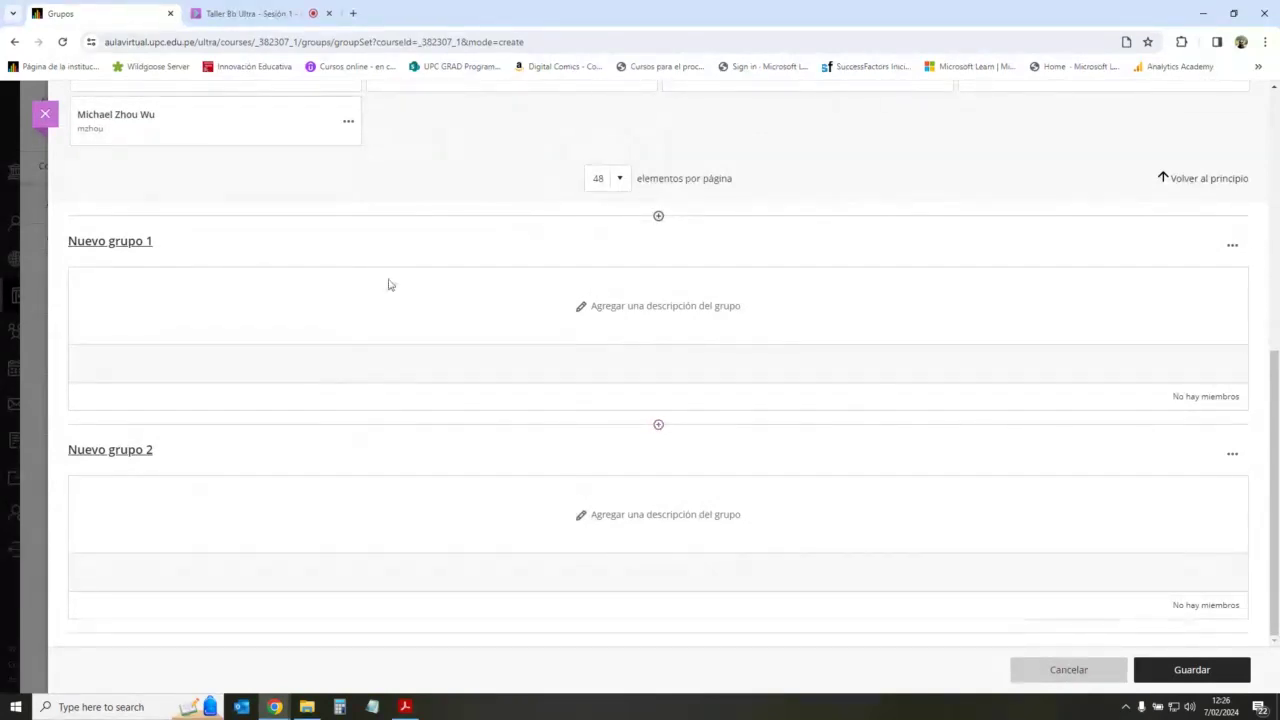
pyautogui.scroll(3, 577, 451)
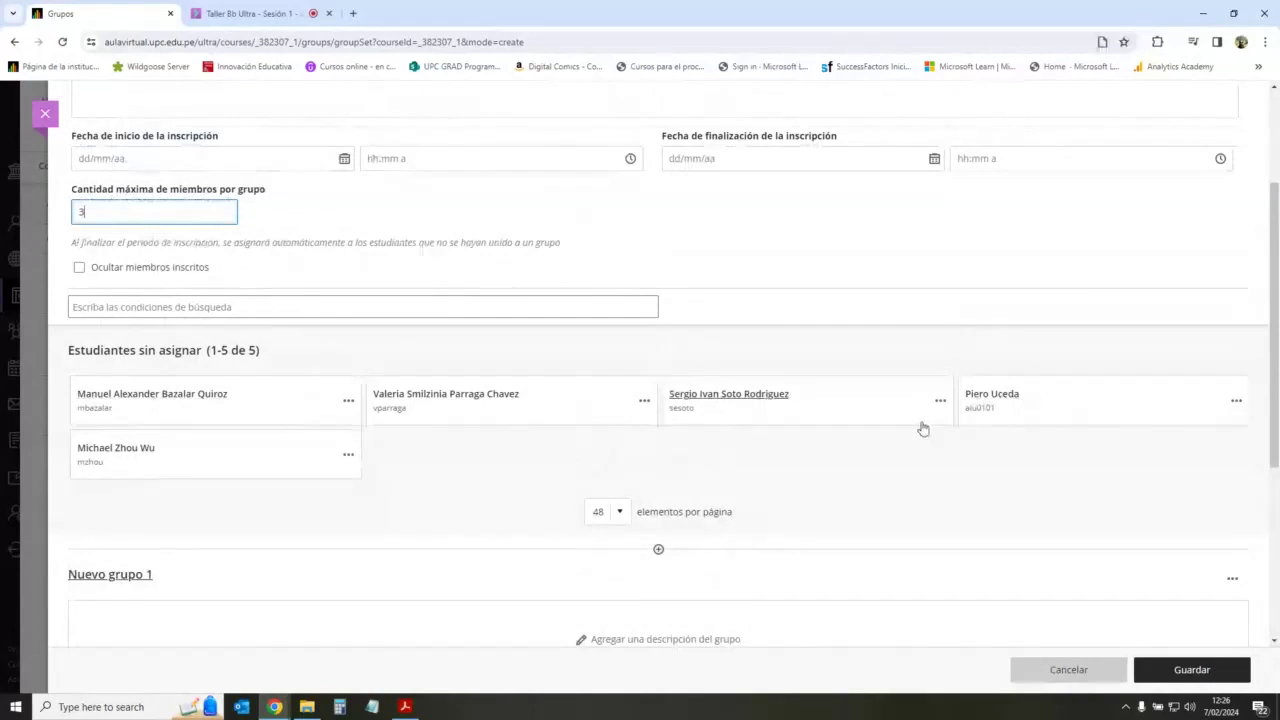
pyautogui.scroll(-3, 920, 426)
pyautogui.scroll(2, 529, 283)
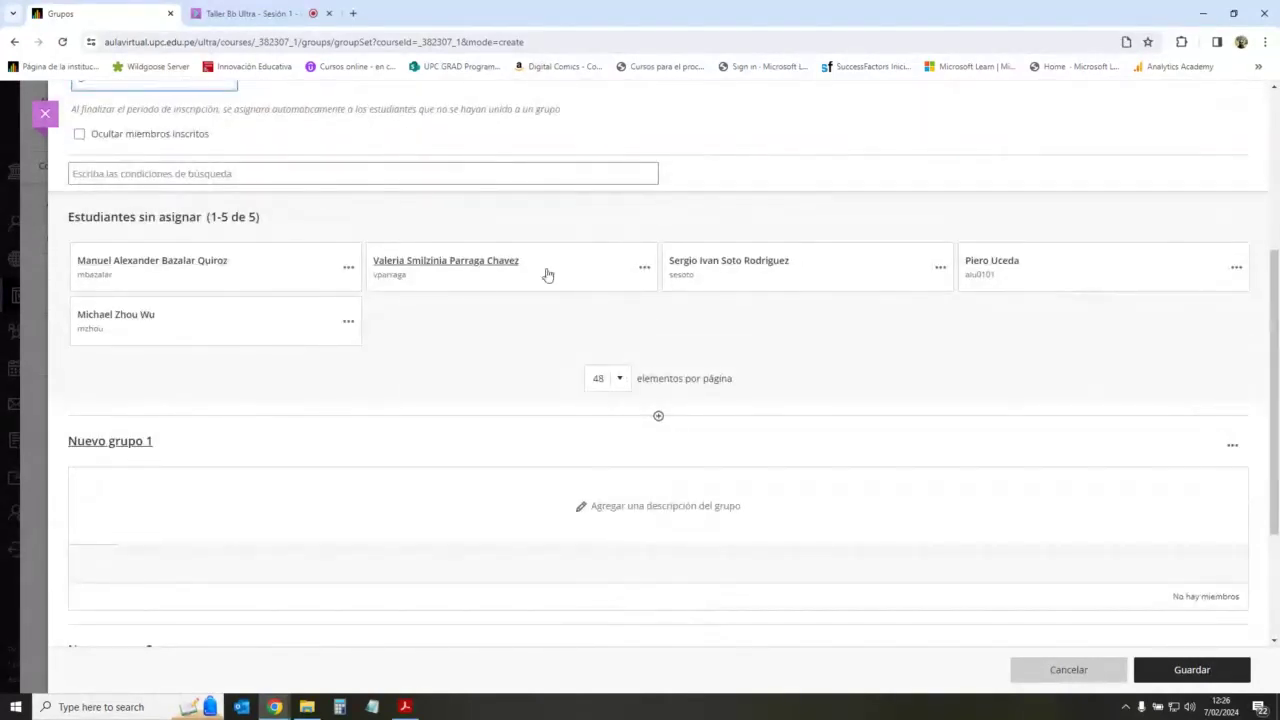
pyautogui.scroll(1, 222, 222)
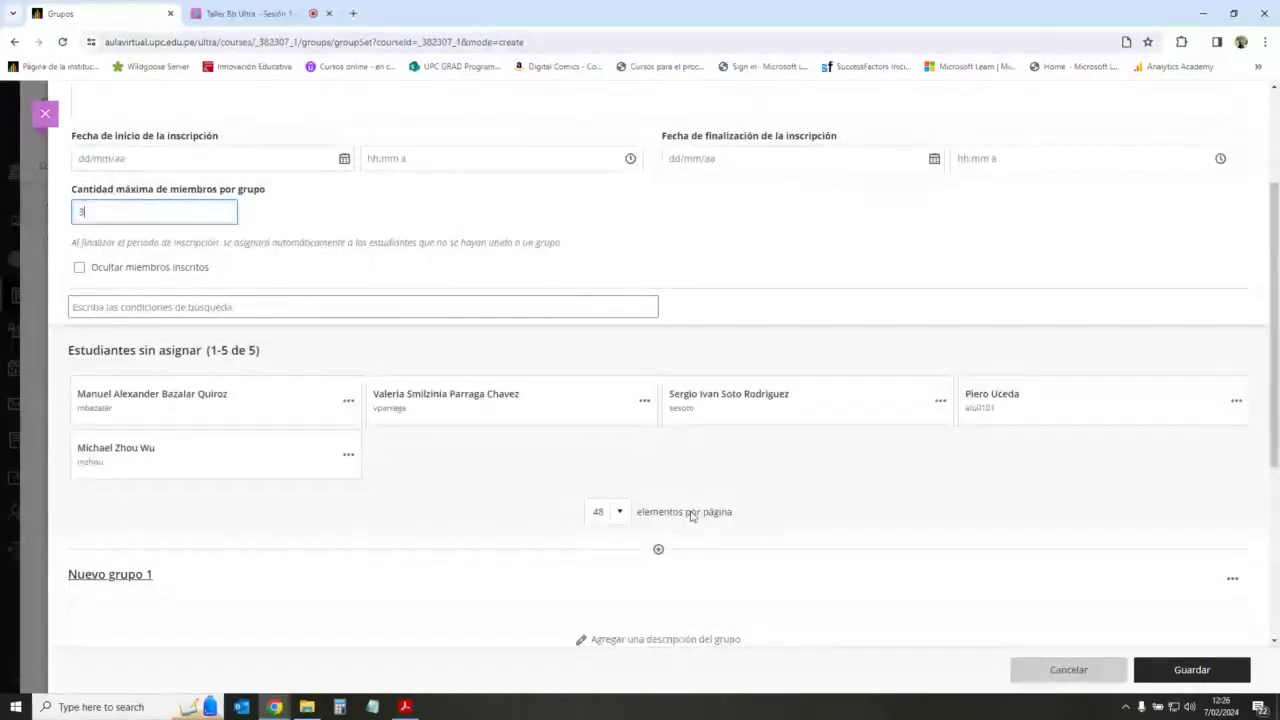
pyautogui.scroll(-3, 660, 489)
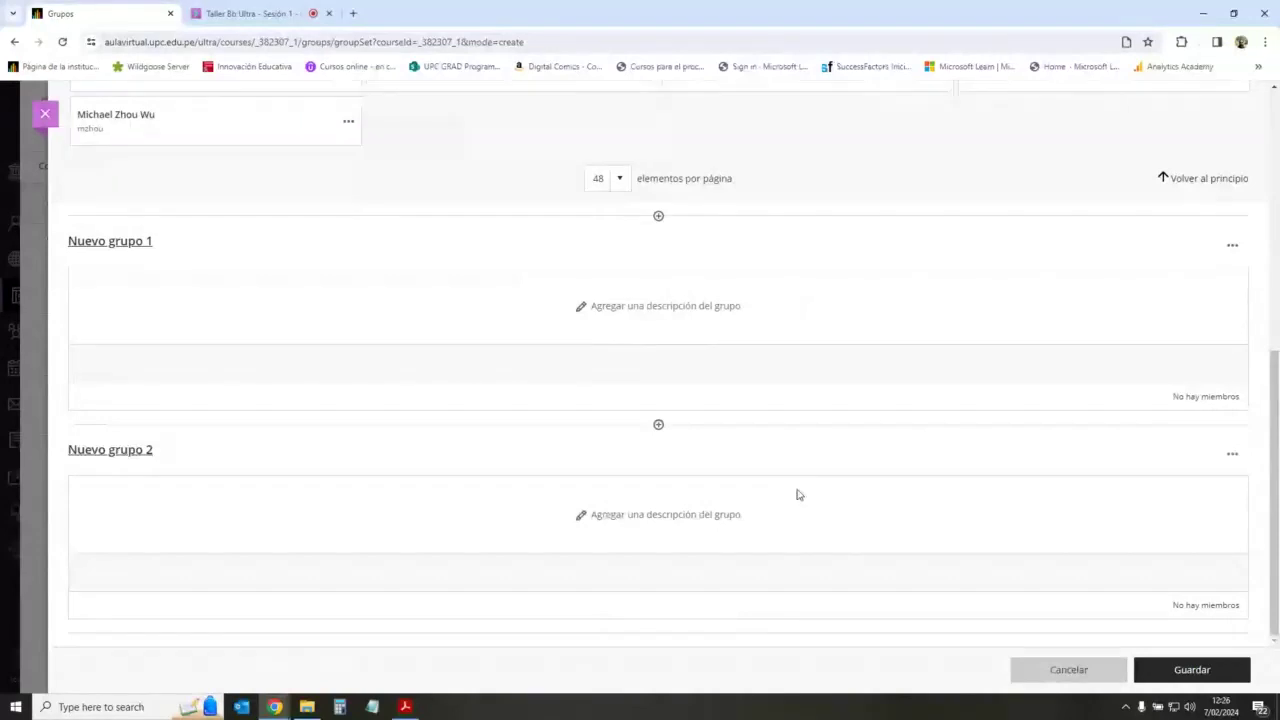
# Step: Save the Grupos actividad group set, visit the course content, and return to the course's group list
pyautogui.click(1206, 674)
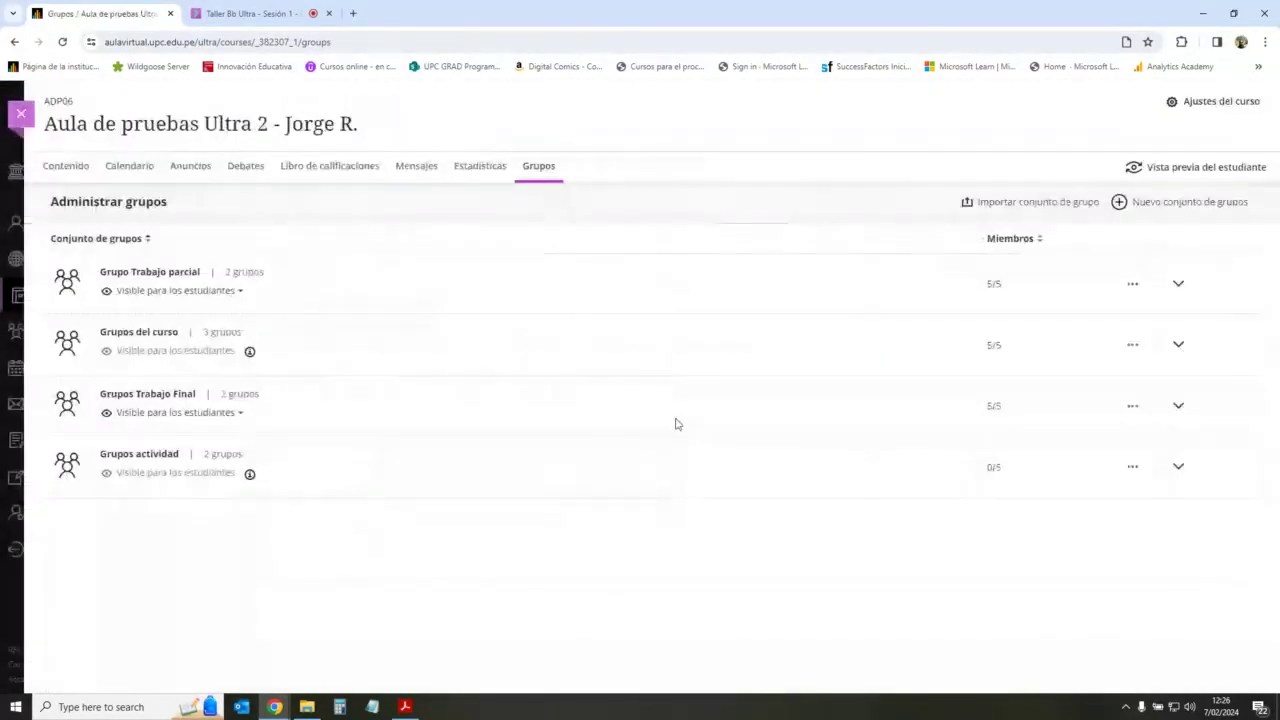
pyautogui.click(66, 166)
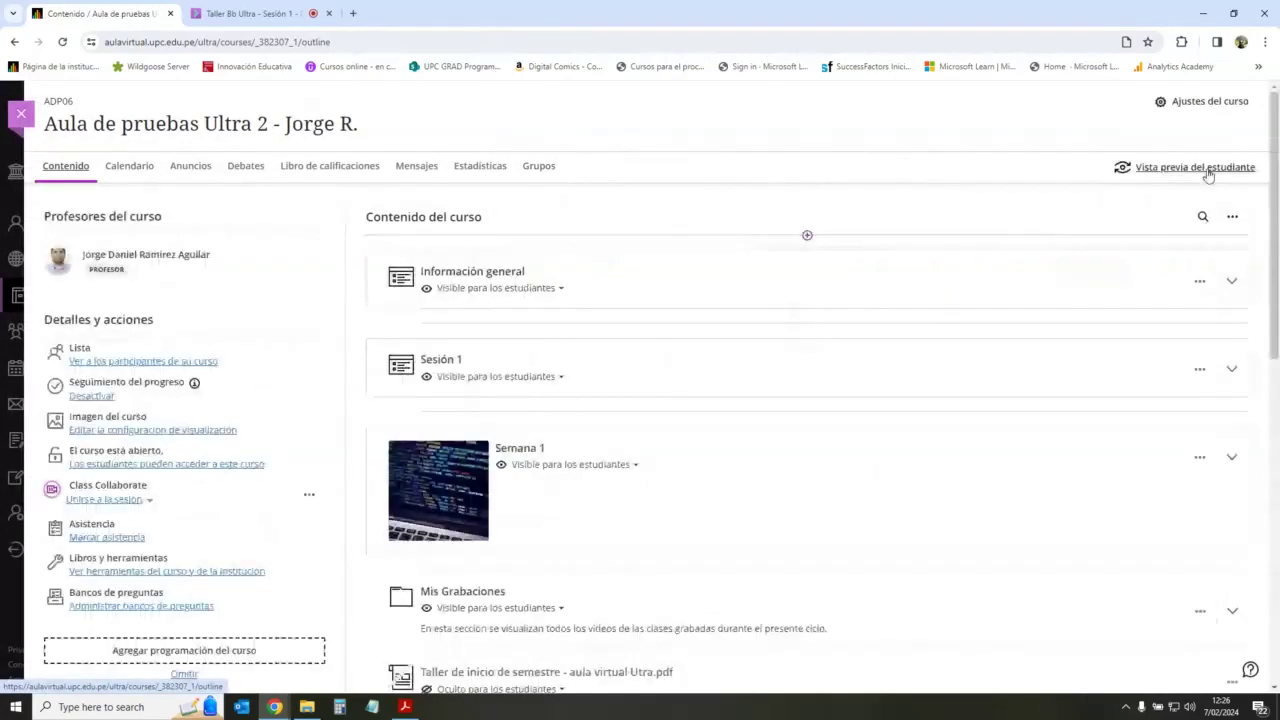
pyautogui.click(540, 168)
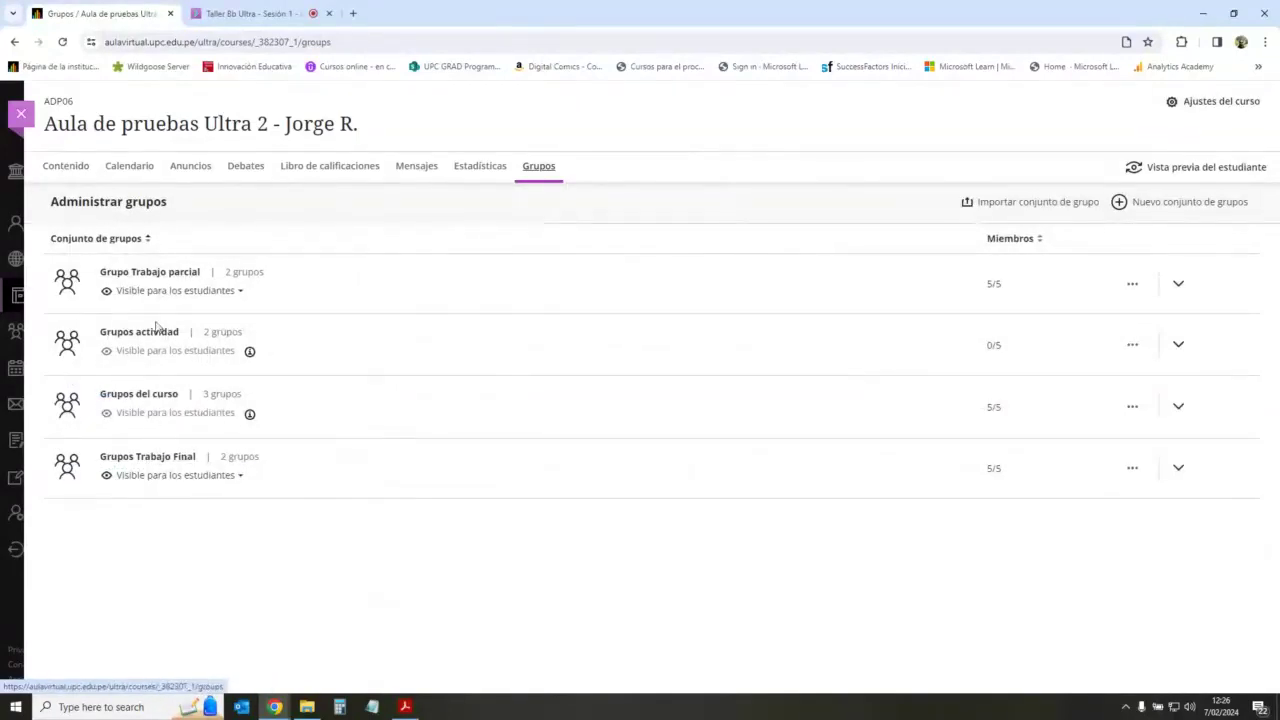
# Step: Review the self-enrolment settings, unassigned students and groups of the Grupos actividad group set, and leave it without saving
pyautogui.click(152, 334)
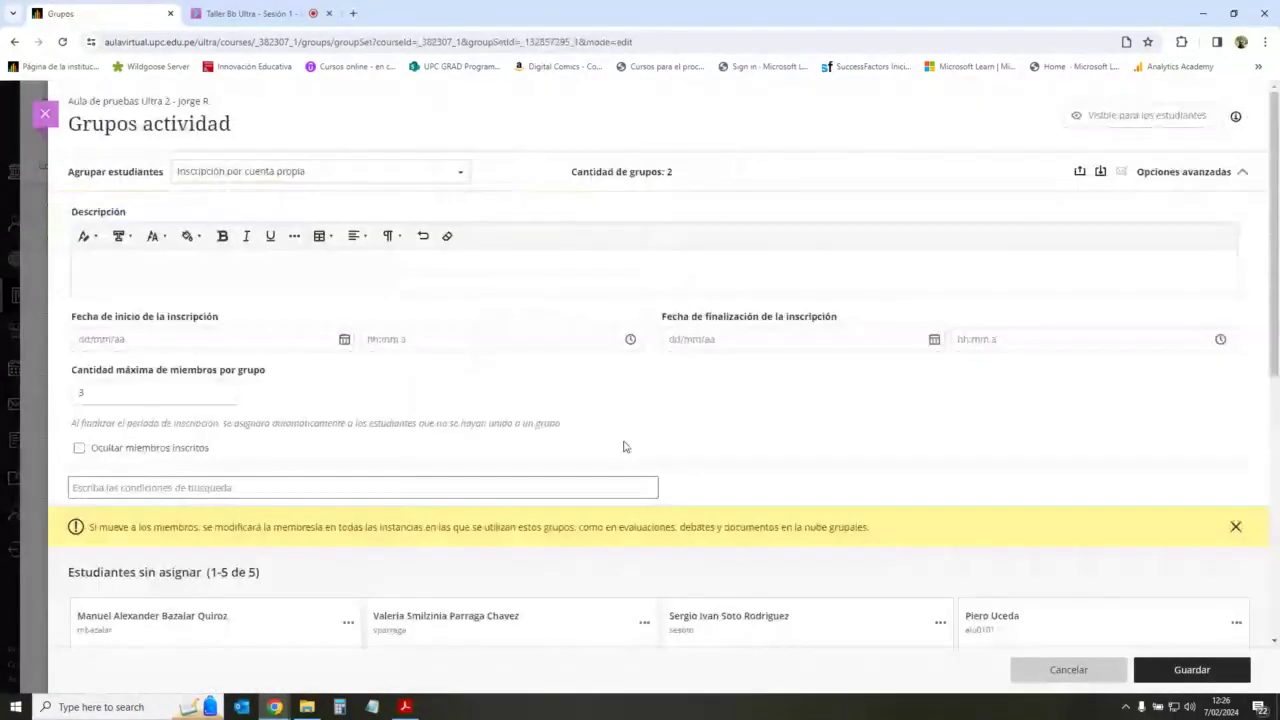
pyautogui.scroll(-3, 751, 391)
pyautogui.scroll(2, 813, 407)
pyautogui.scroll(-3, 813, 407)
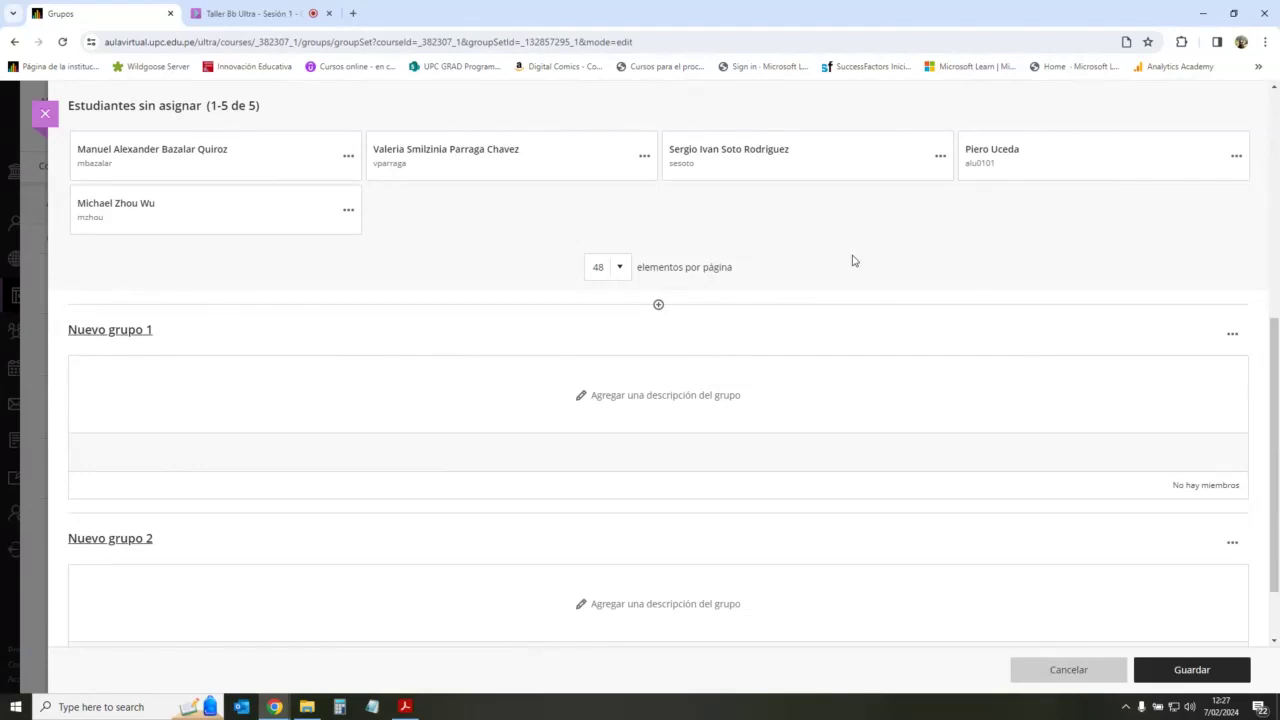
pyautogui.scroll(-1, 853, 261)
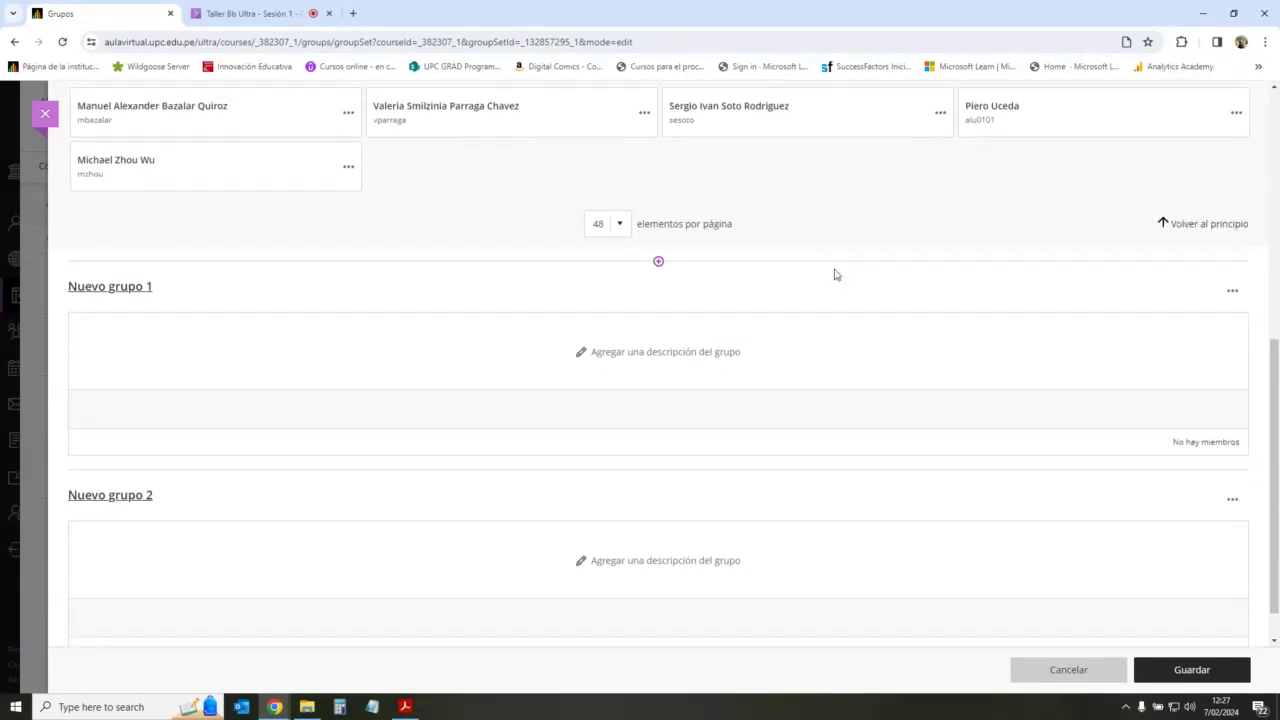
pyautogui.click(1030, 670)
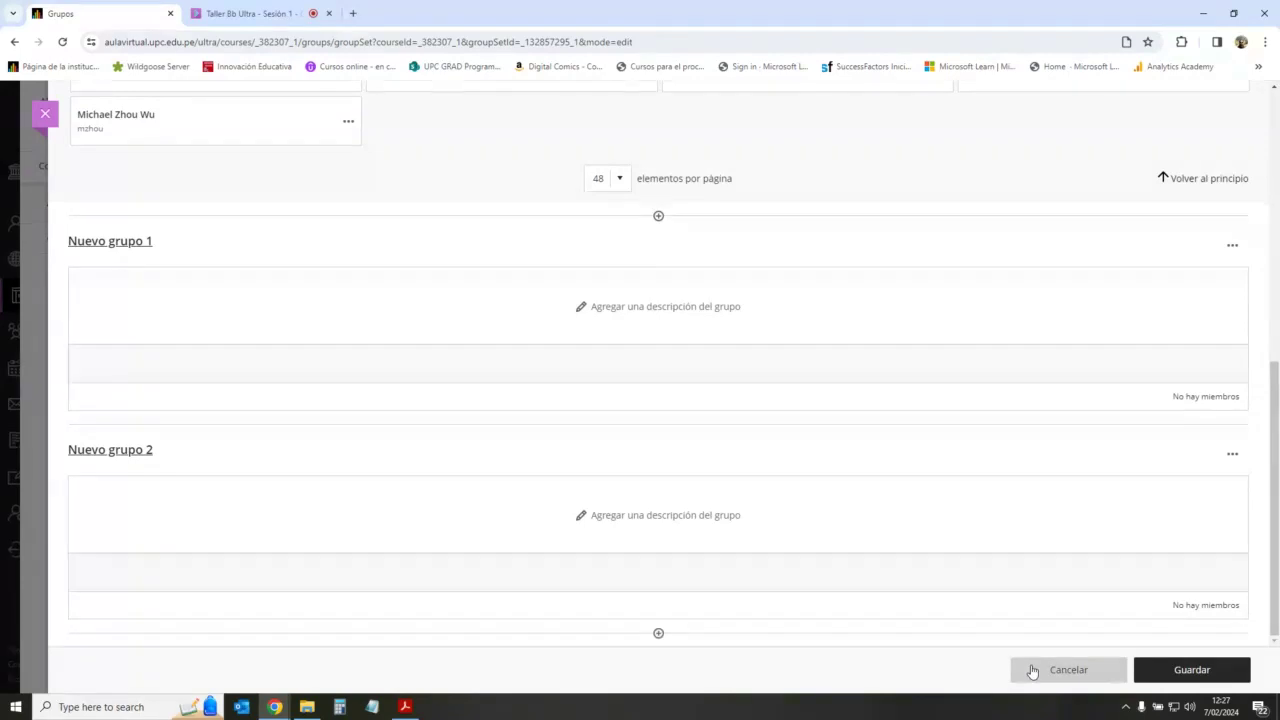
# Step: Check the student visibility options of the Grupo Trabajo parcial group set, and open the set to review its groups' members
pyautogui.click(170, 290)
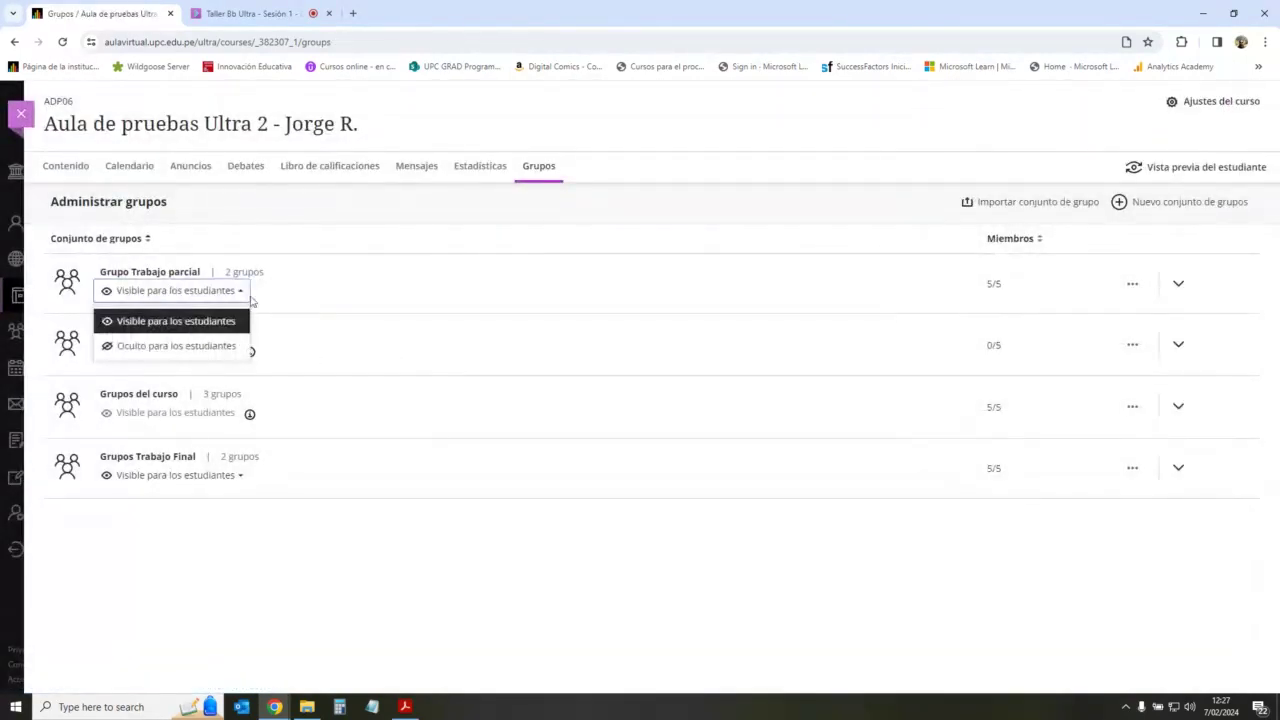
pyautogui.click(175, 290)
pyautogui.click(180, 273)
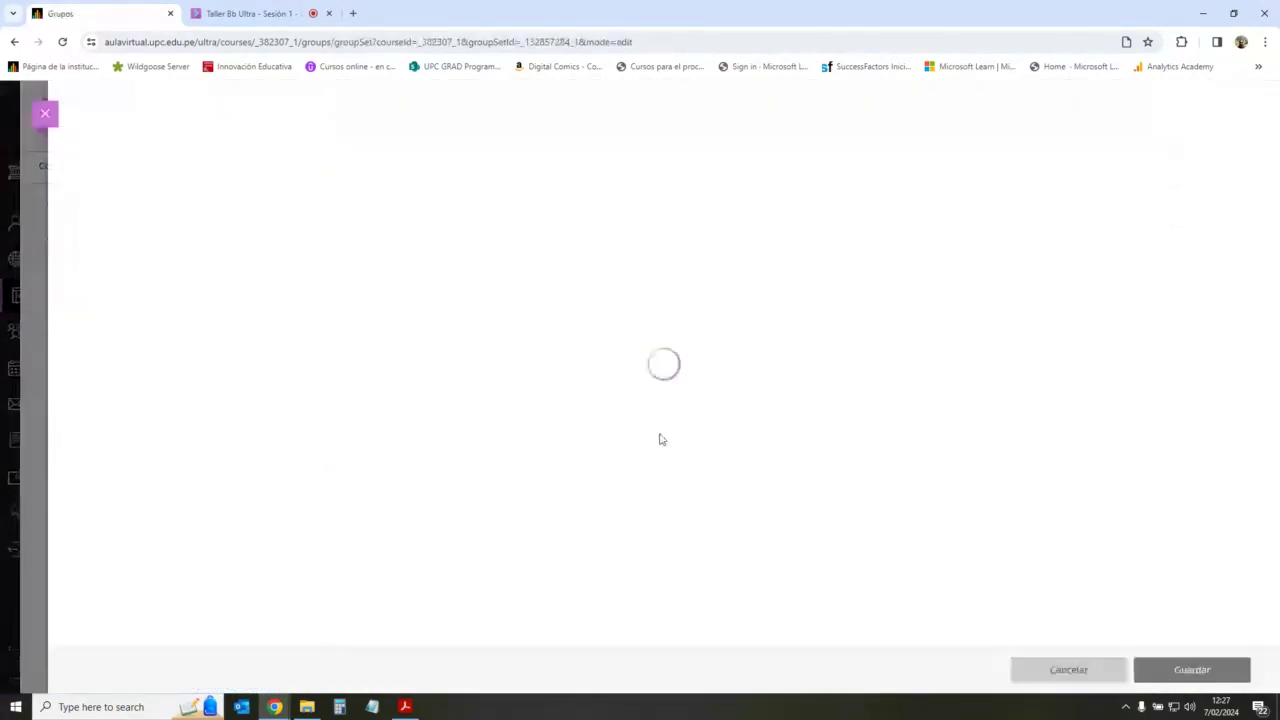
pyautogui.scroll(-2, 650, 430)
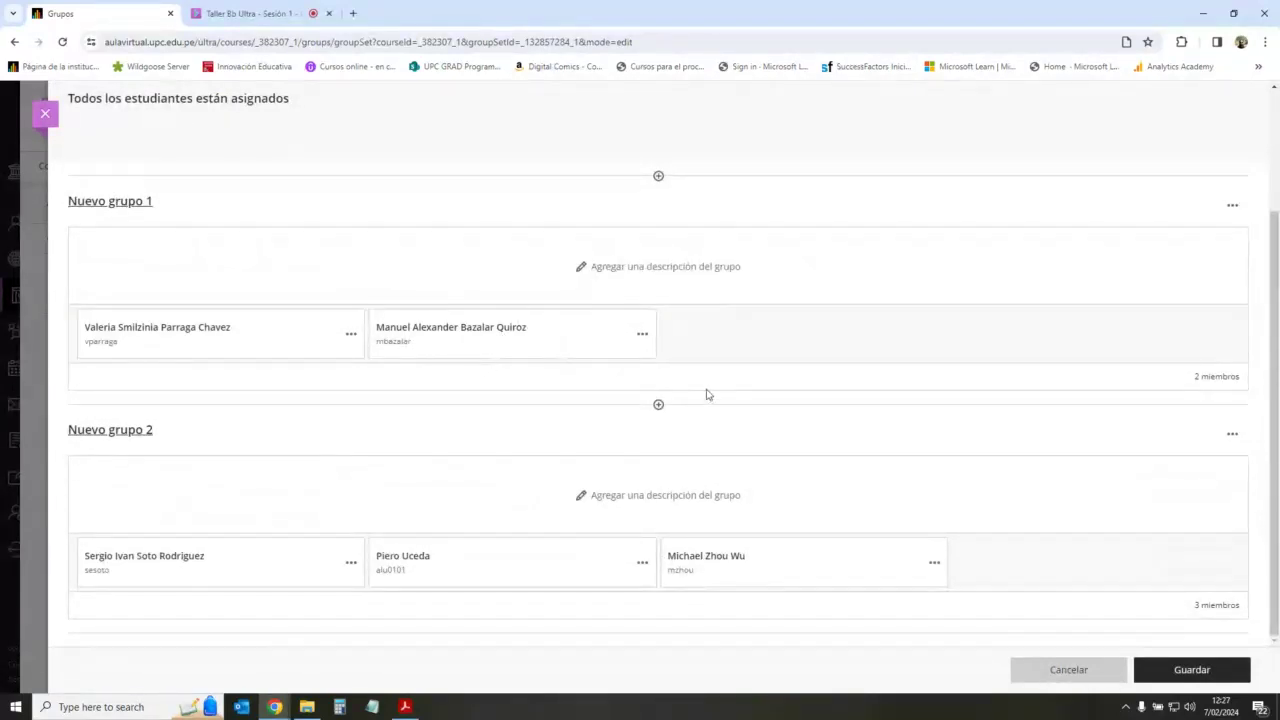
# Step: Examine the reassignment options for the second member of Nuevo grupo 1, and leave the group set without saving
pyautogui.click(641, 334)
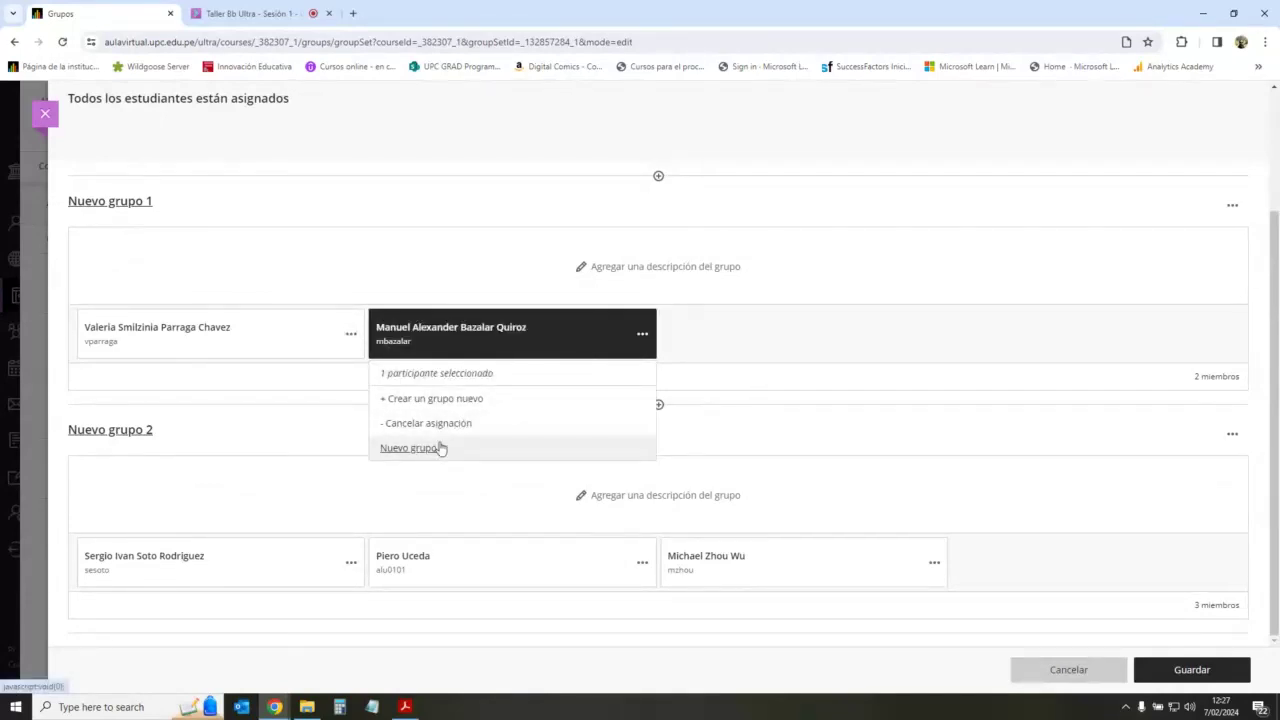
pyautogui.click(789, 333)
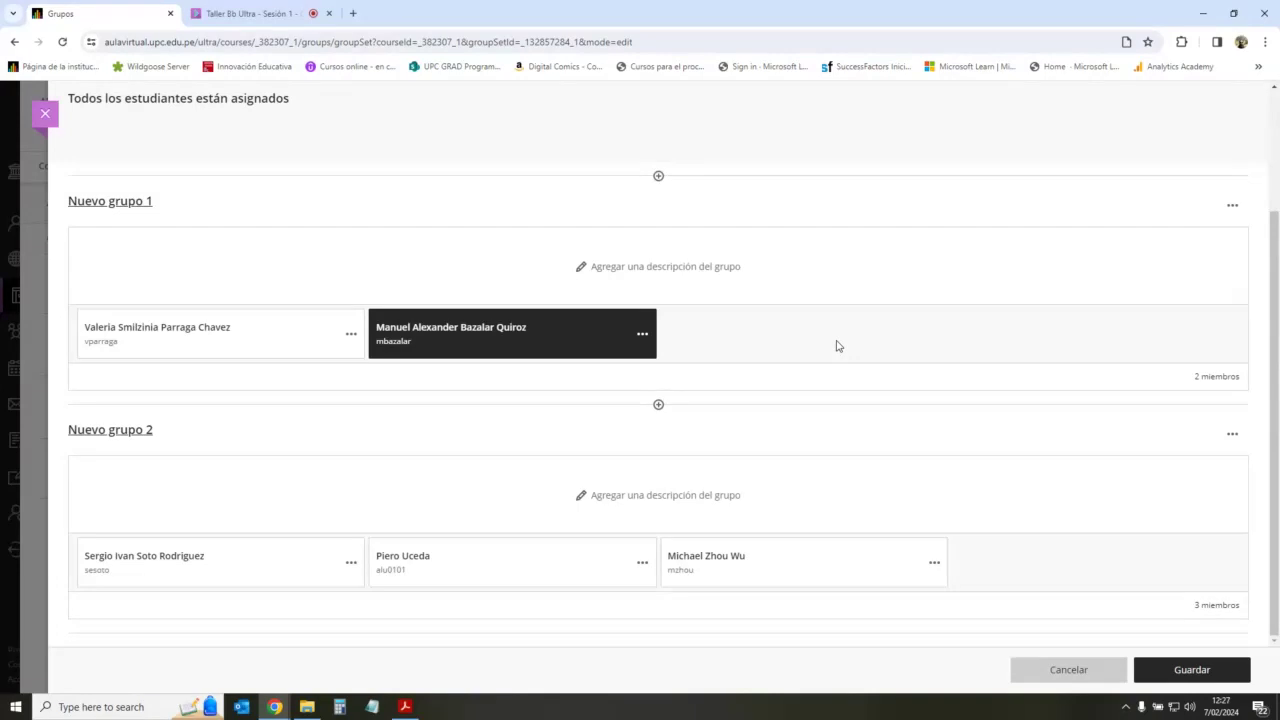
pyautogui.click(642, 334)
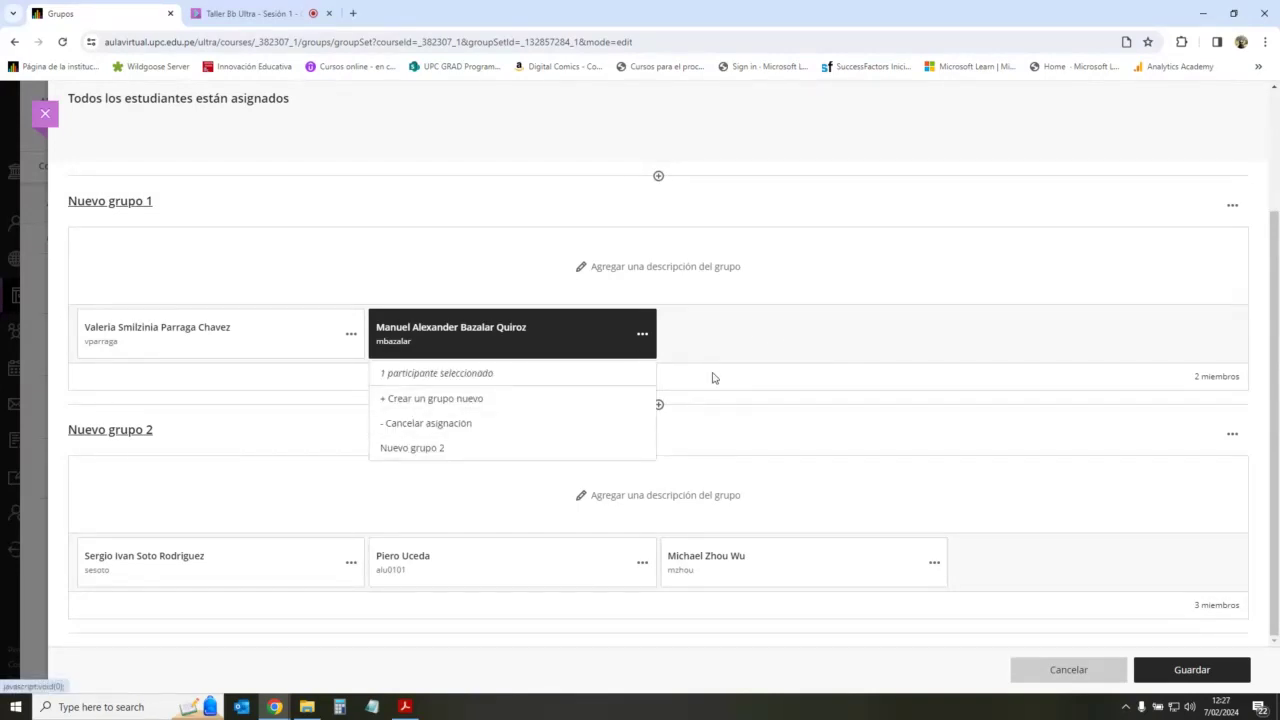
pyautogui.click(766, 343)
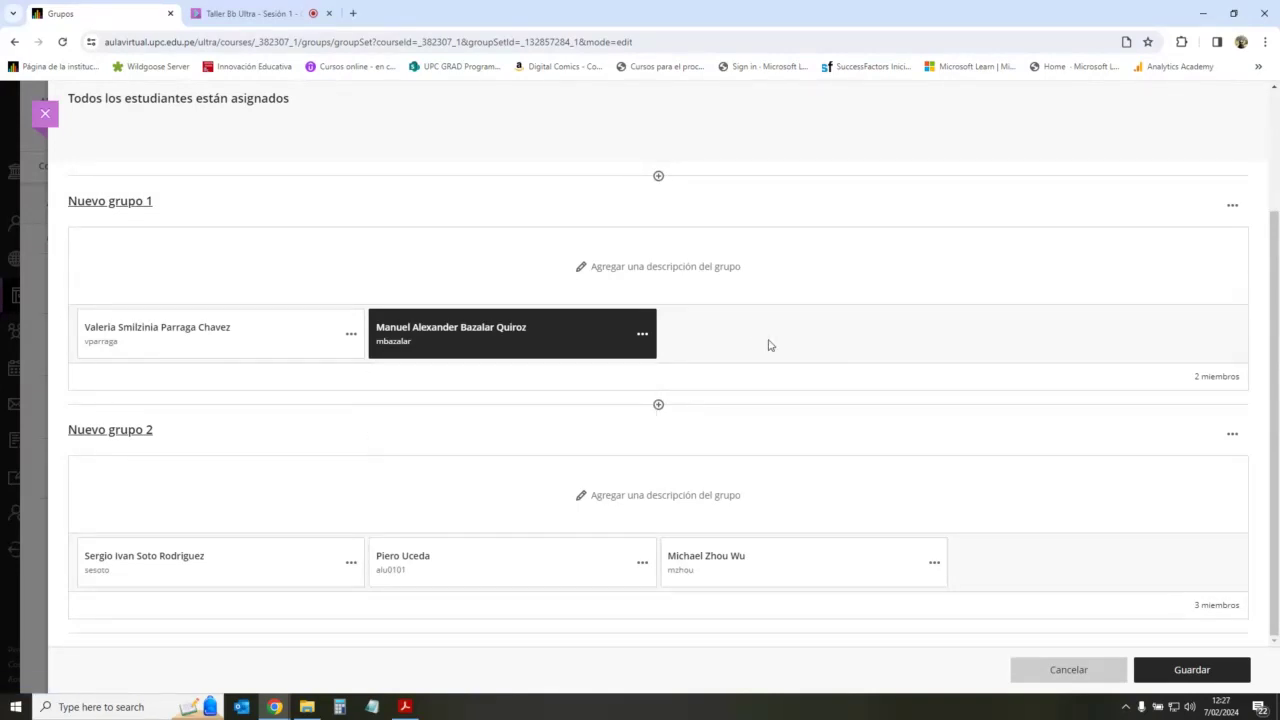
pyautogui.click(1080, 677)
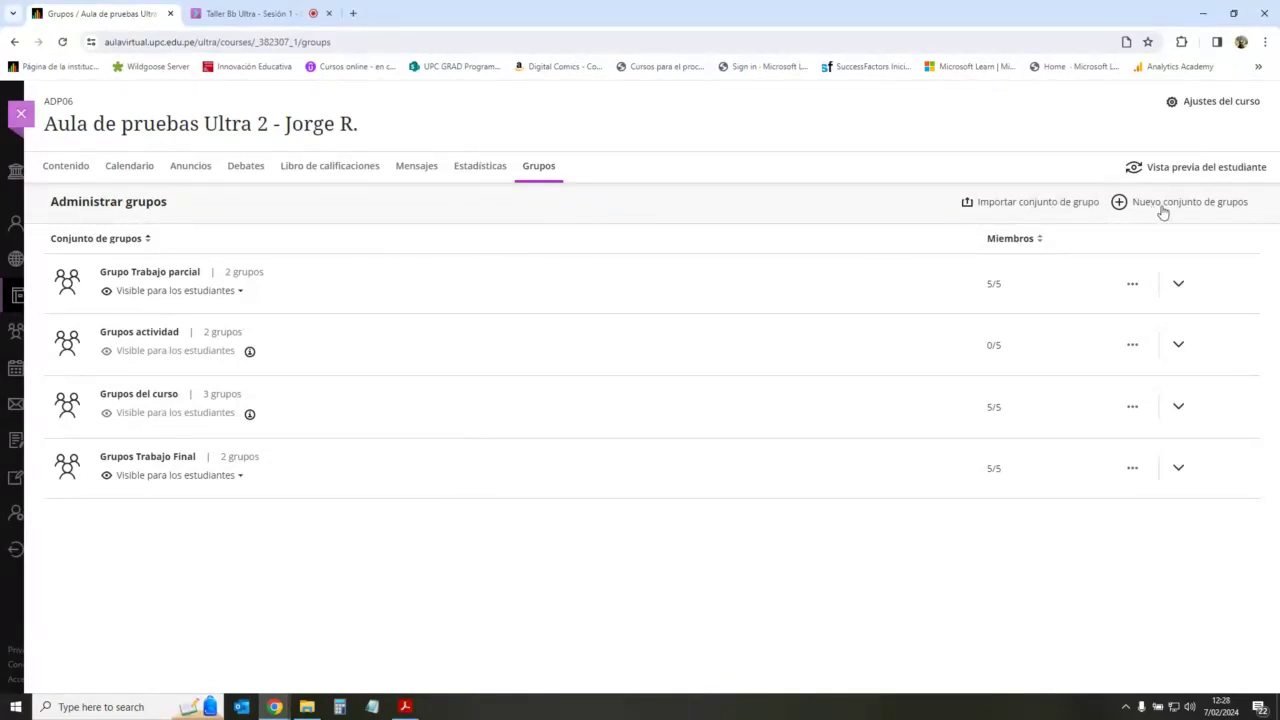
# Step: Reopen the Grupos actividad group set to view its enrolment settings, and check the participants' chat in the Collaborate session
pyautogui.click(162, 334)
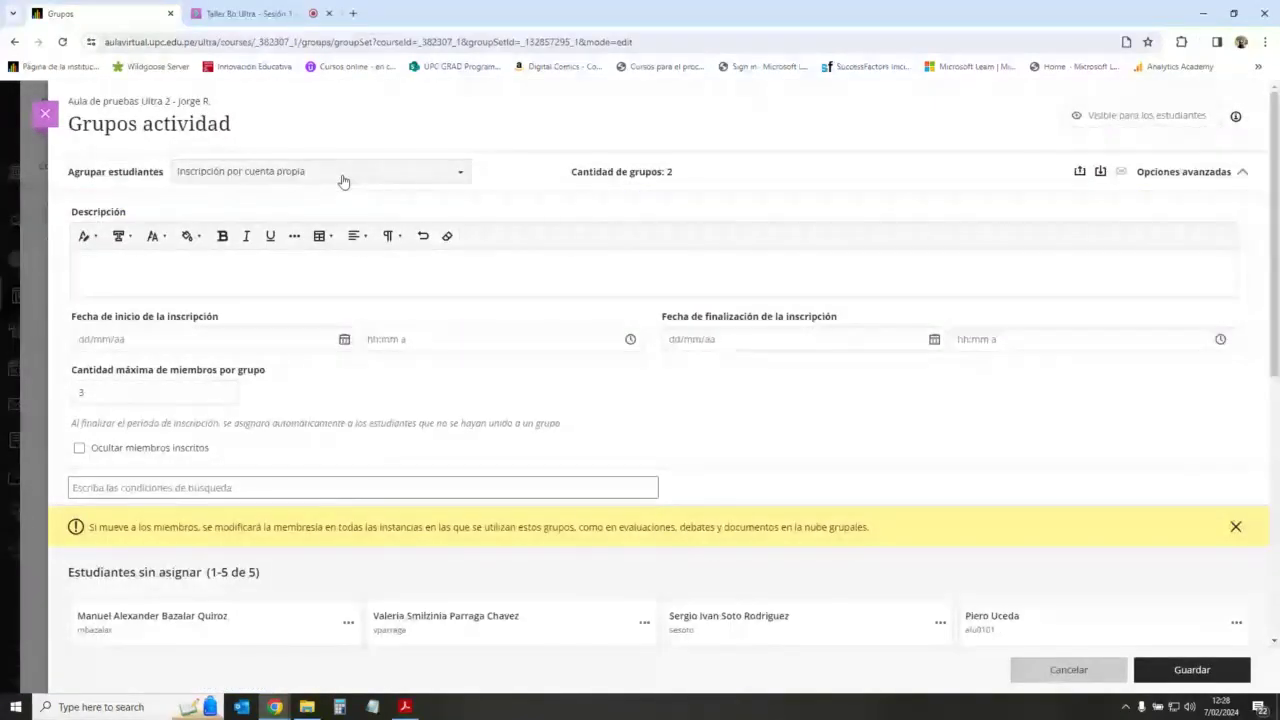
pyautogui.click(286, 12)
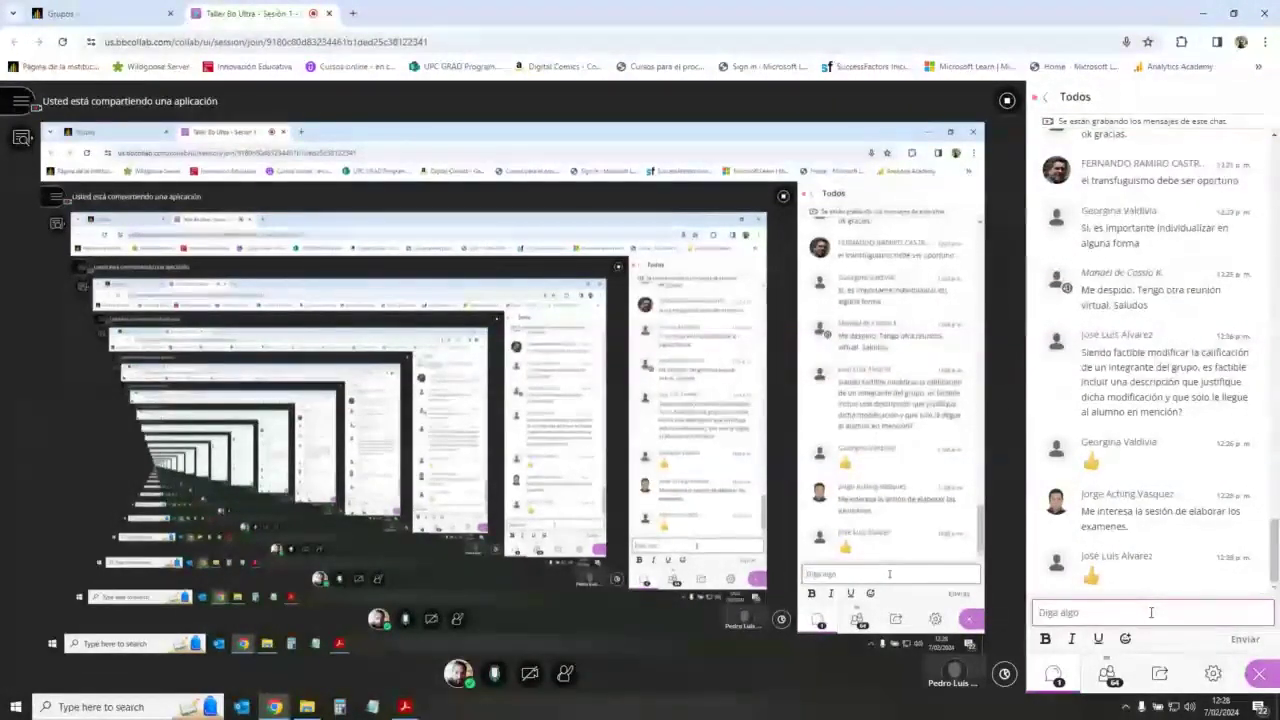
# Step: Switch to the workshop PDF in Adobe Acrobat and show the Sesión 3 page on evaluations with questionnaires
pyautogui.hotkey('alt', 'Tab')
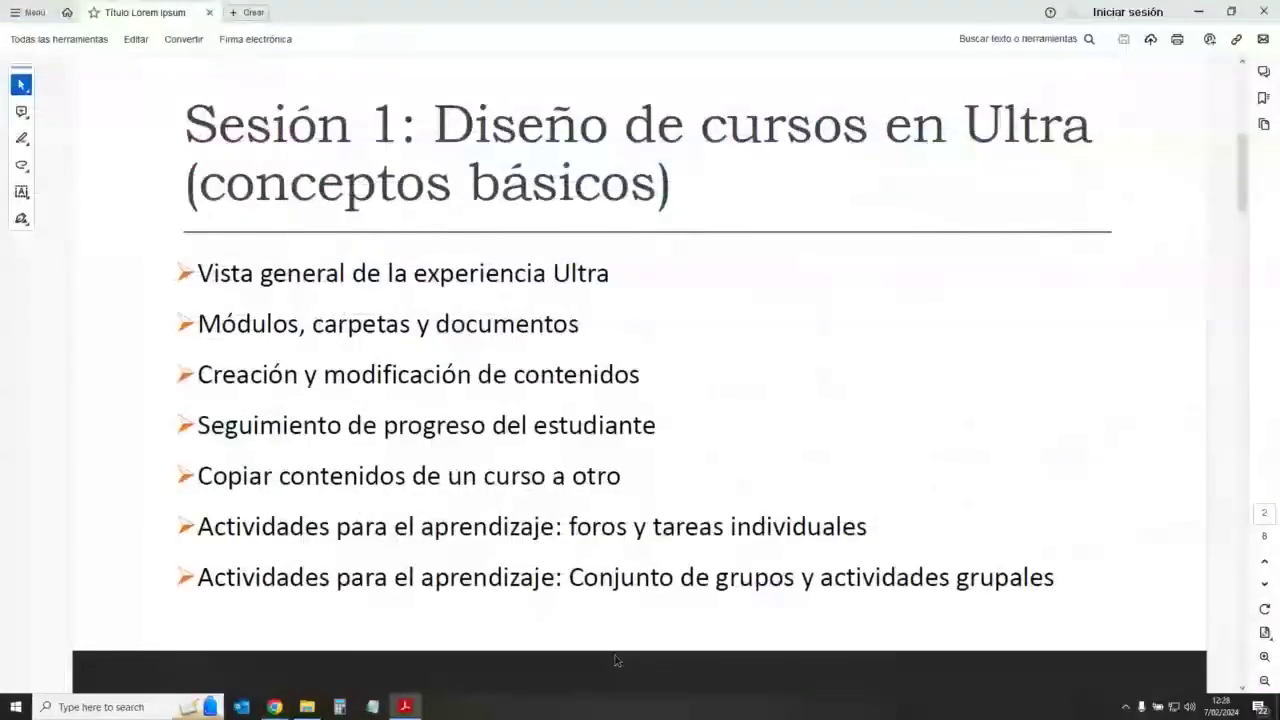
pyautogui.scroll(-2, 754, 374)
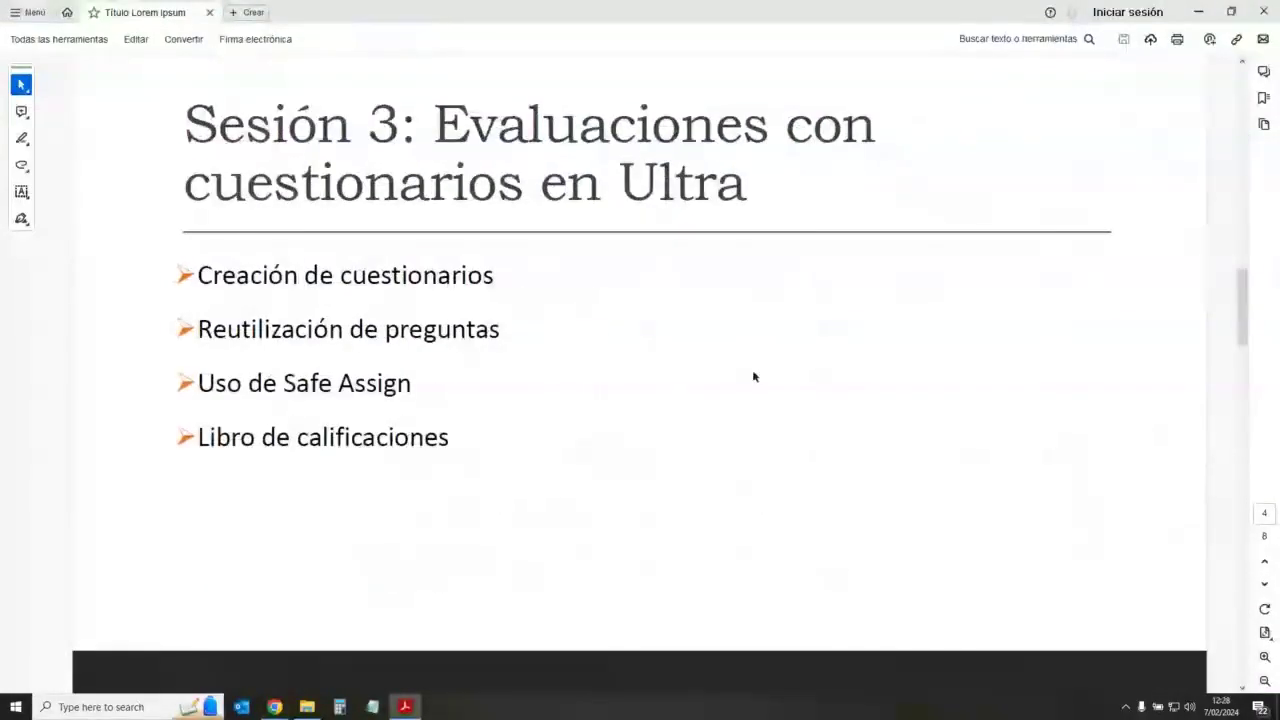